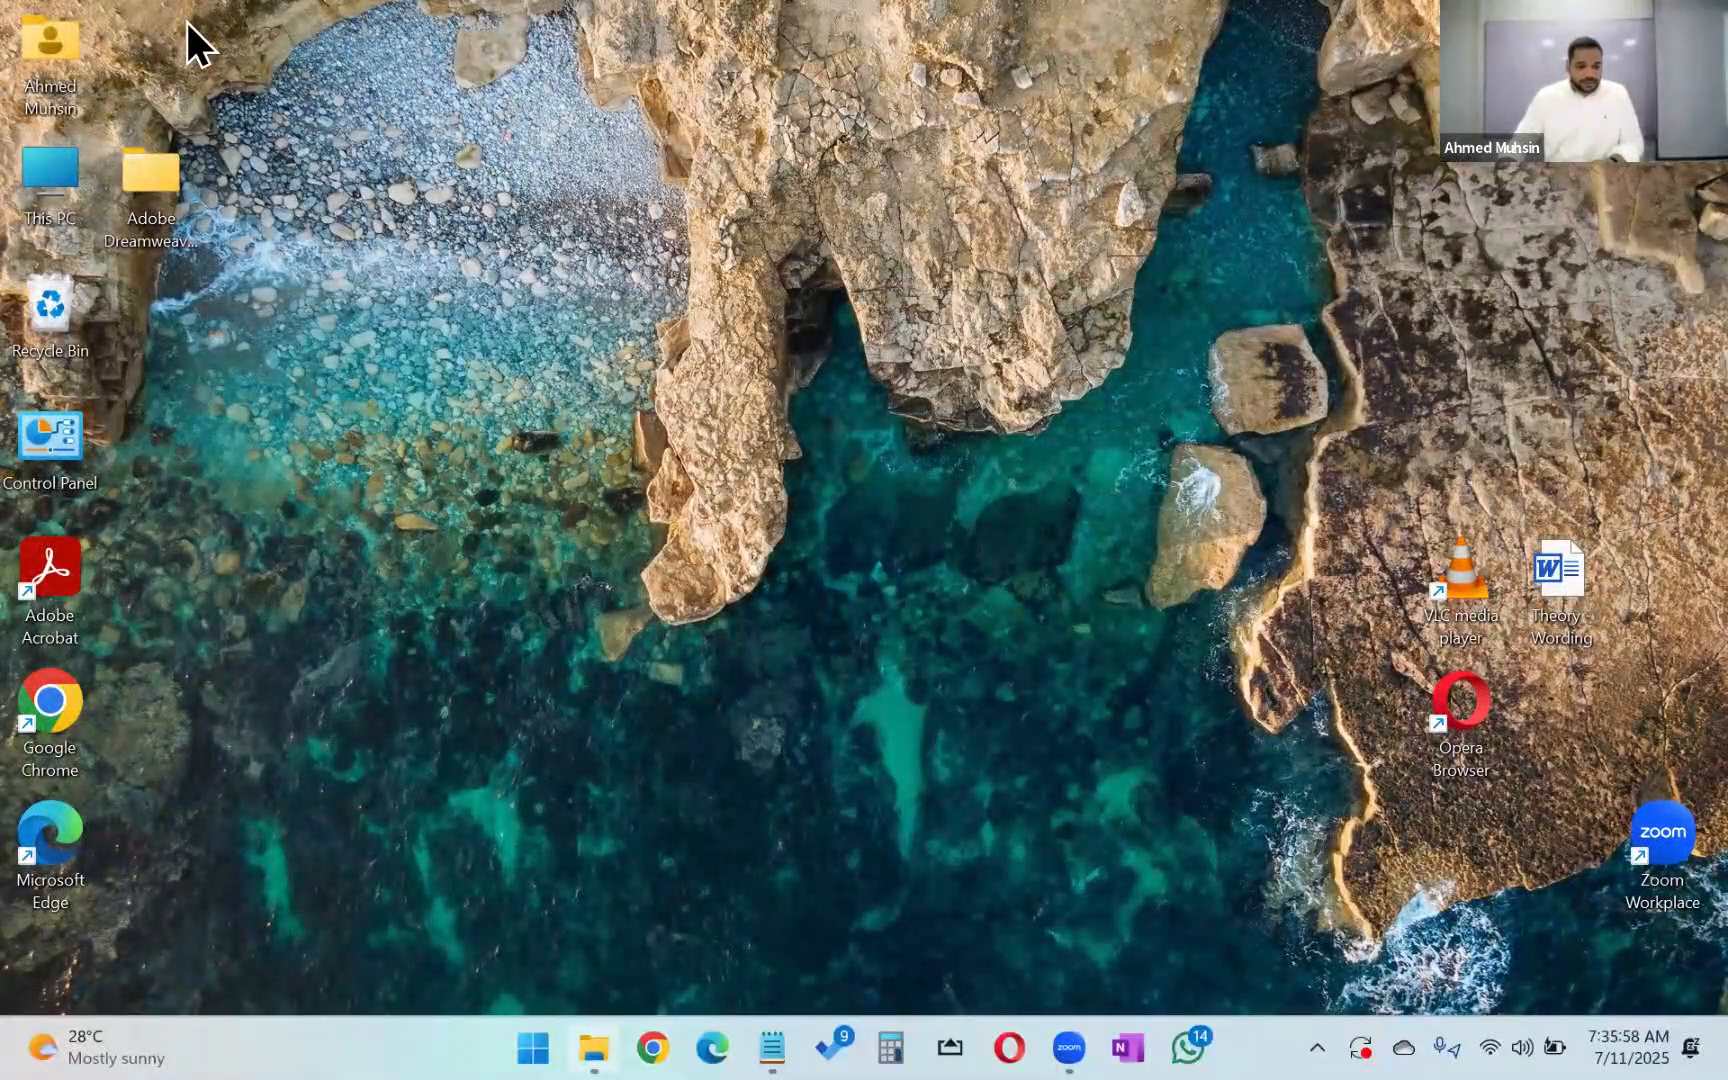
# Step: Switch to File Explorer and open the "Lesson 1 - Taxi Booking Database" file in Access
pyautogui.hotkey('alt', 'Tab')
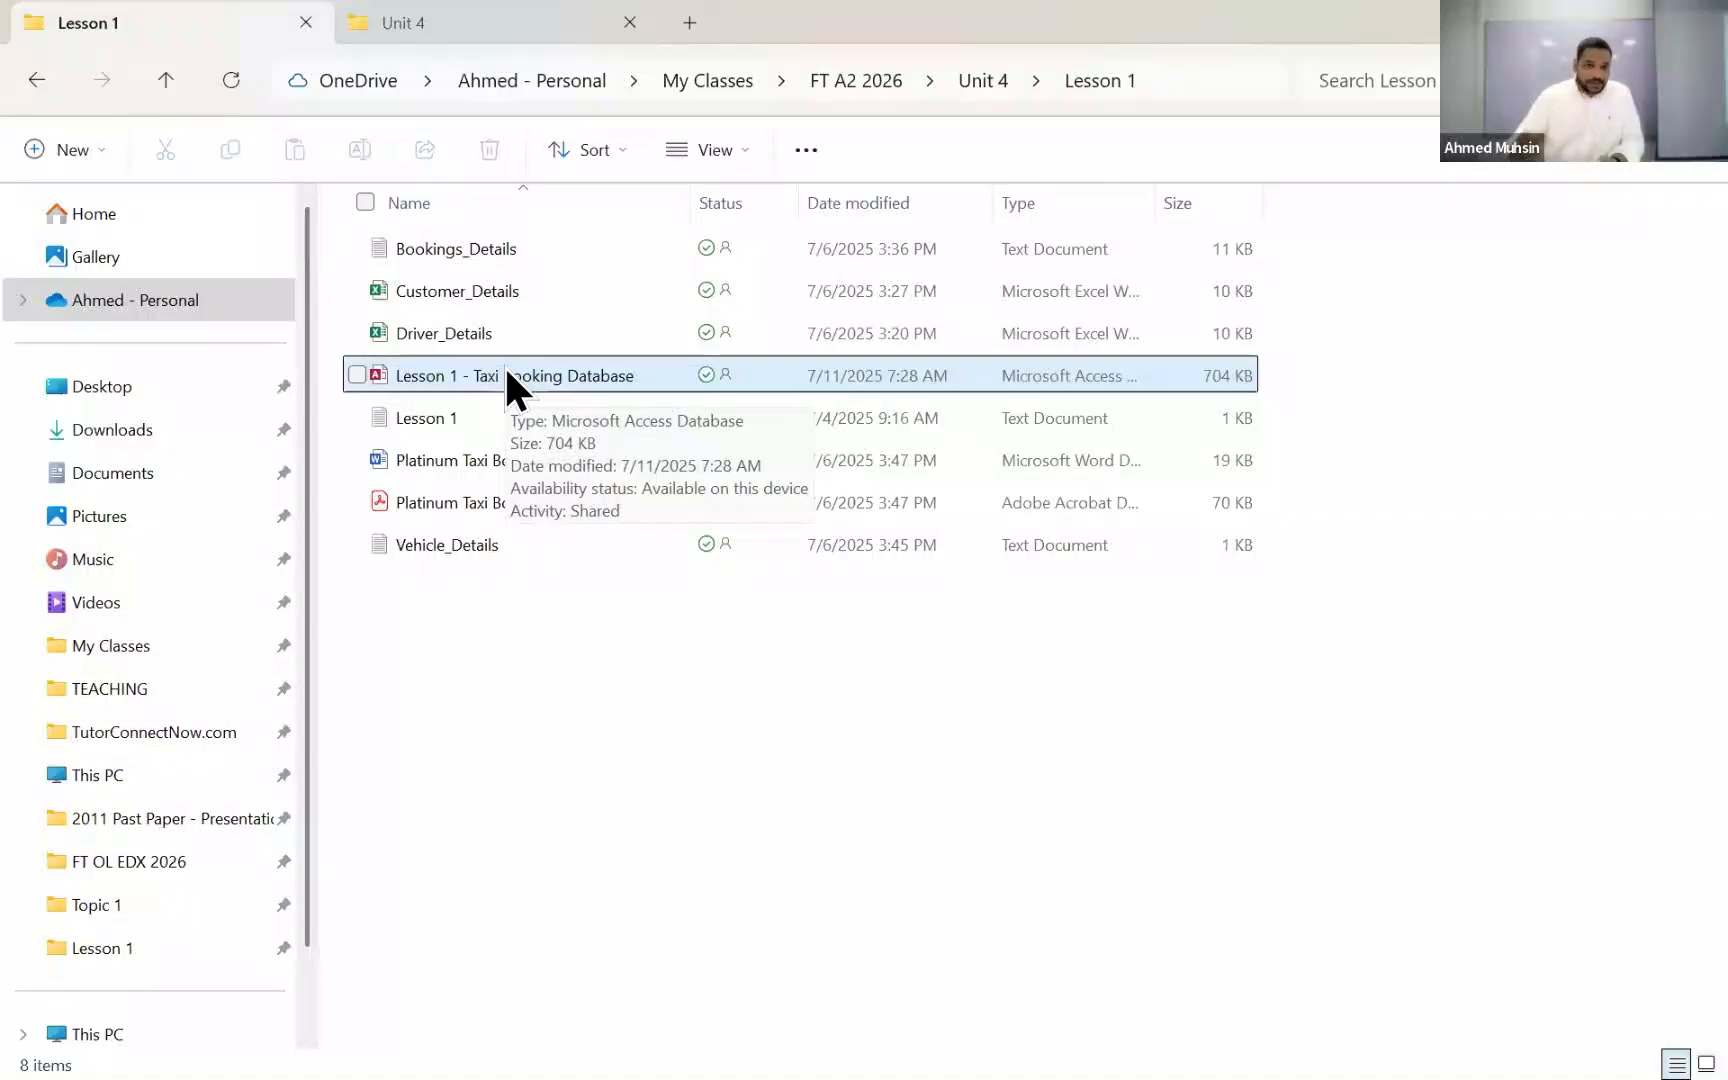
pyautogui.click(505, 368)
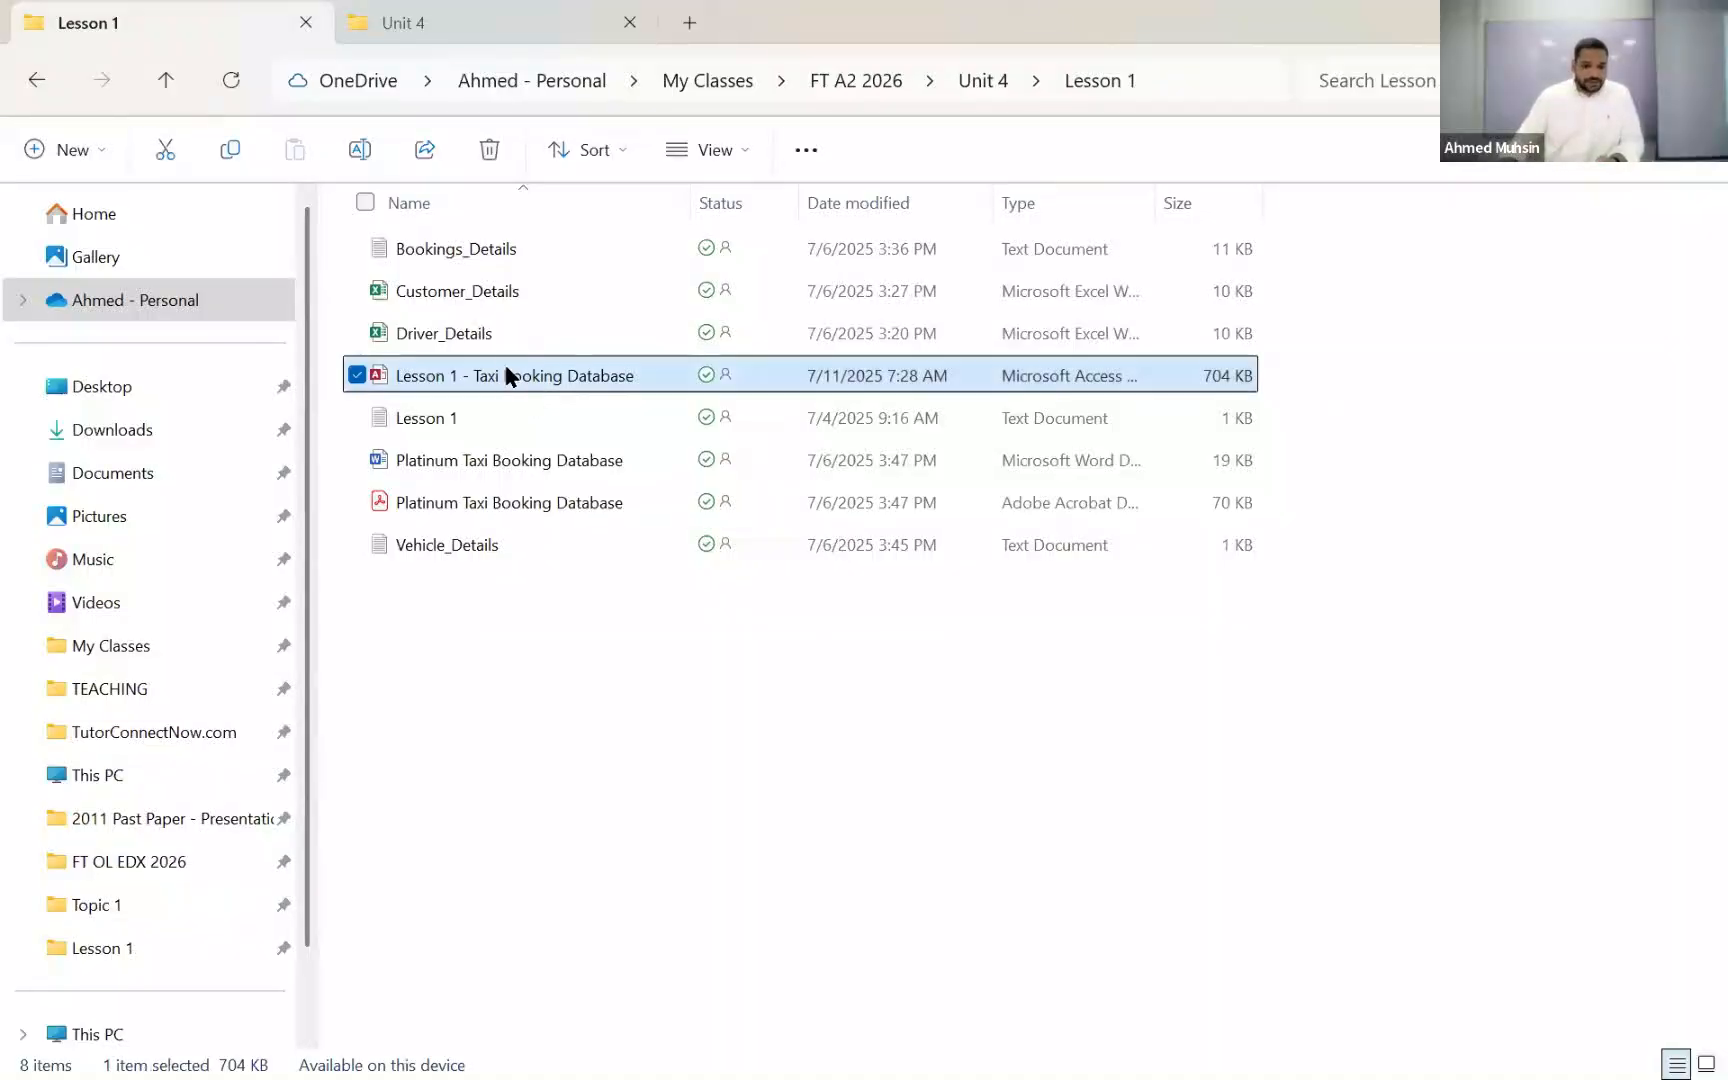
pyautogui.doubleClick(507, 372)
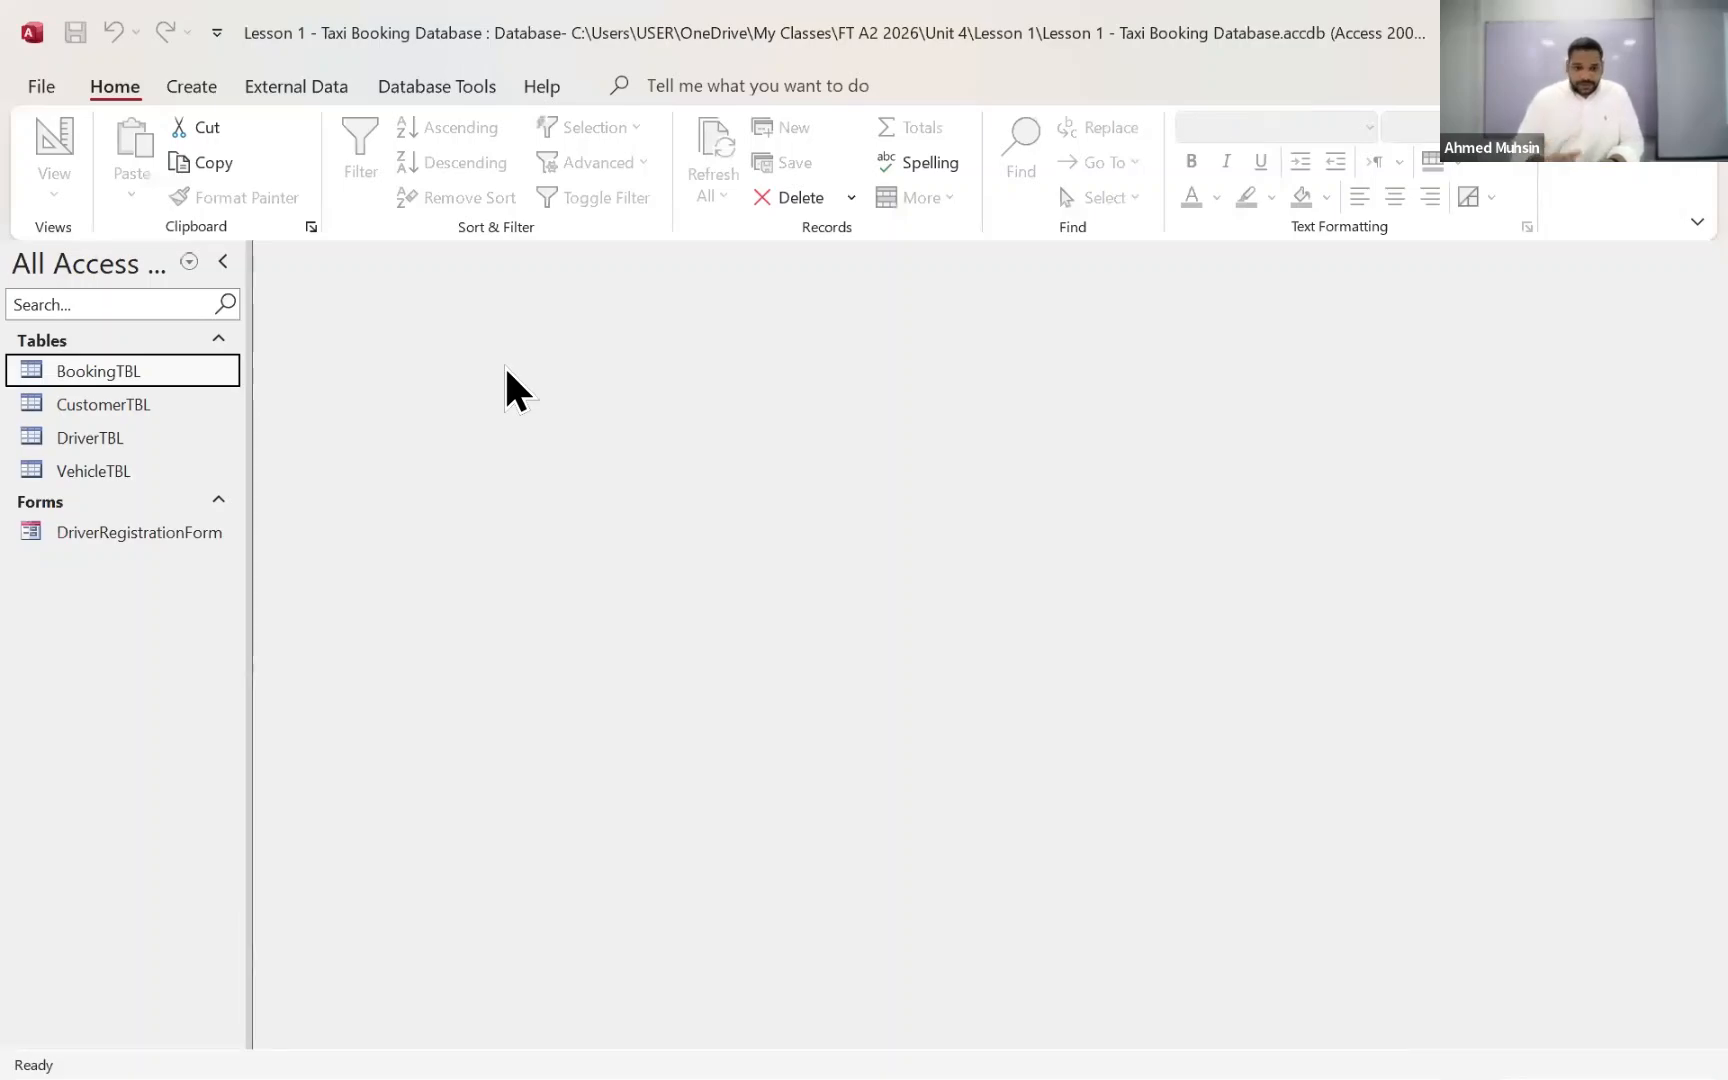
# Step: Open DriverTBL in Design View
pyautogui.click(63, 437)
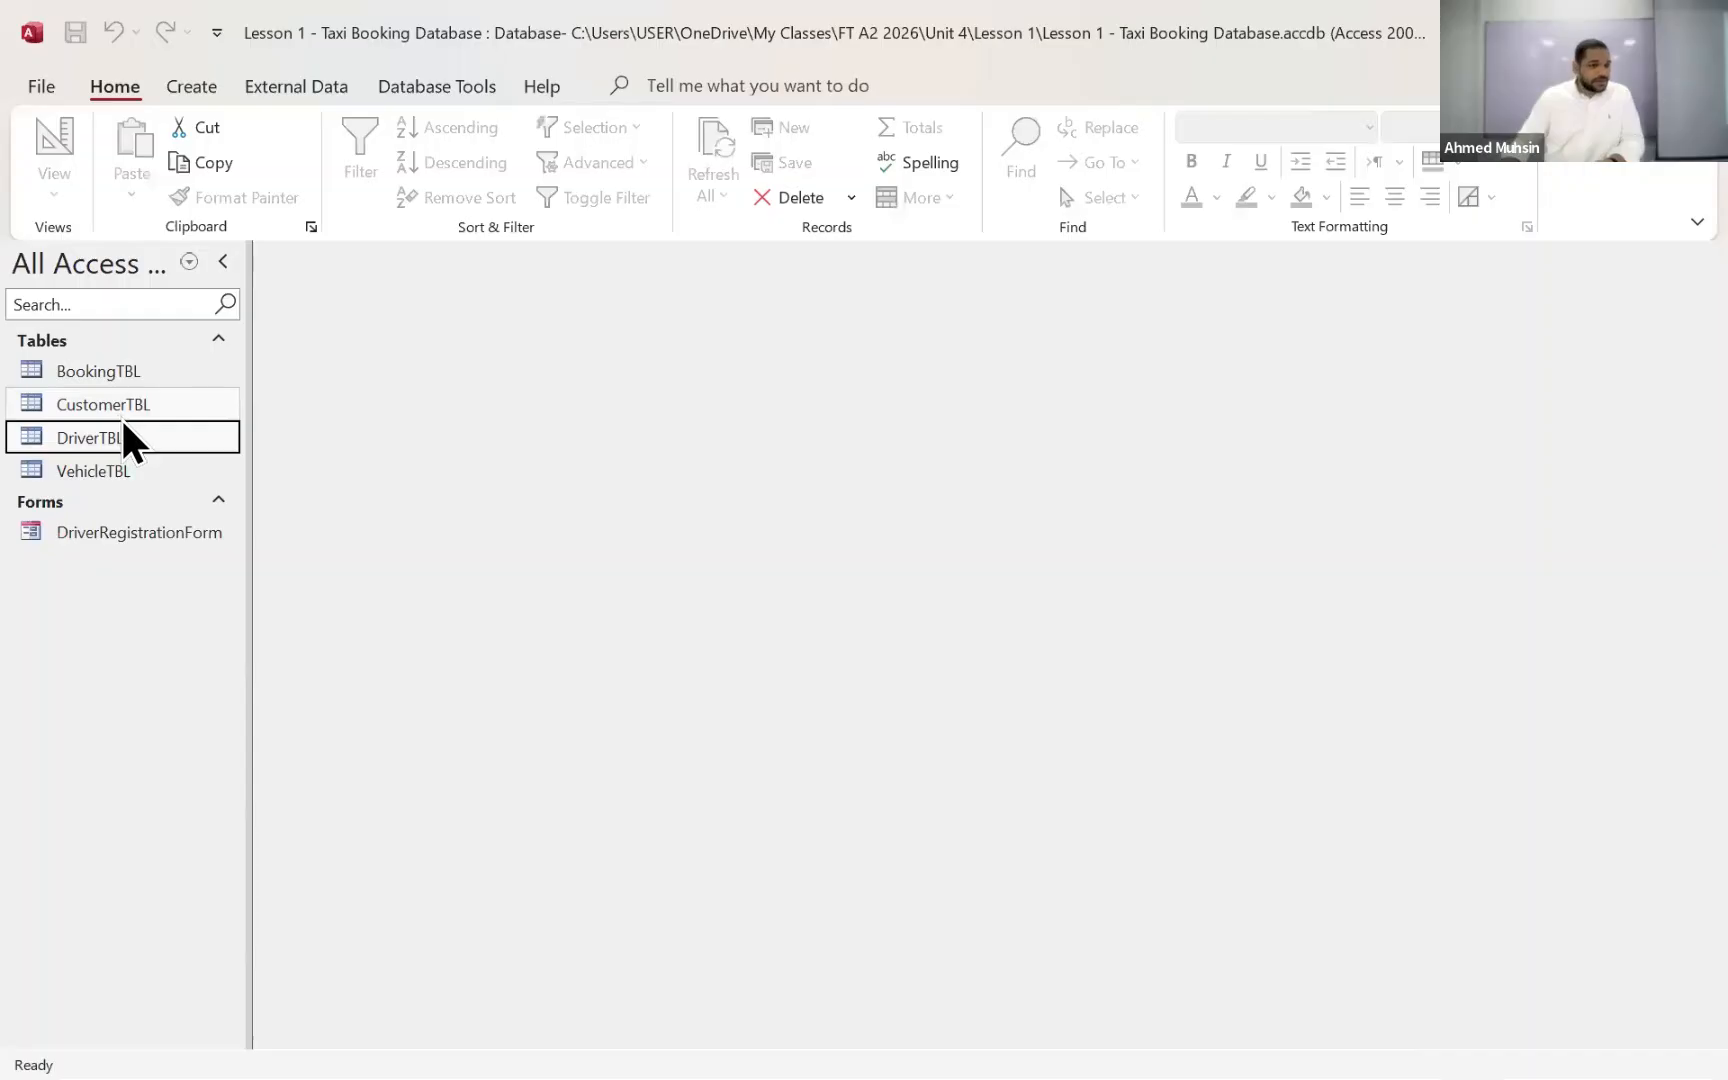
pyautogui.doubleClick(90, 437)
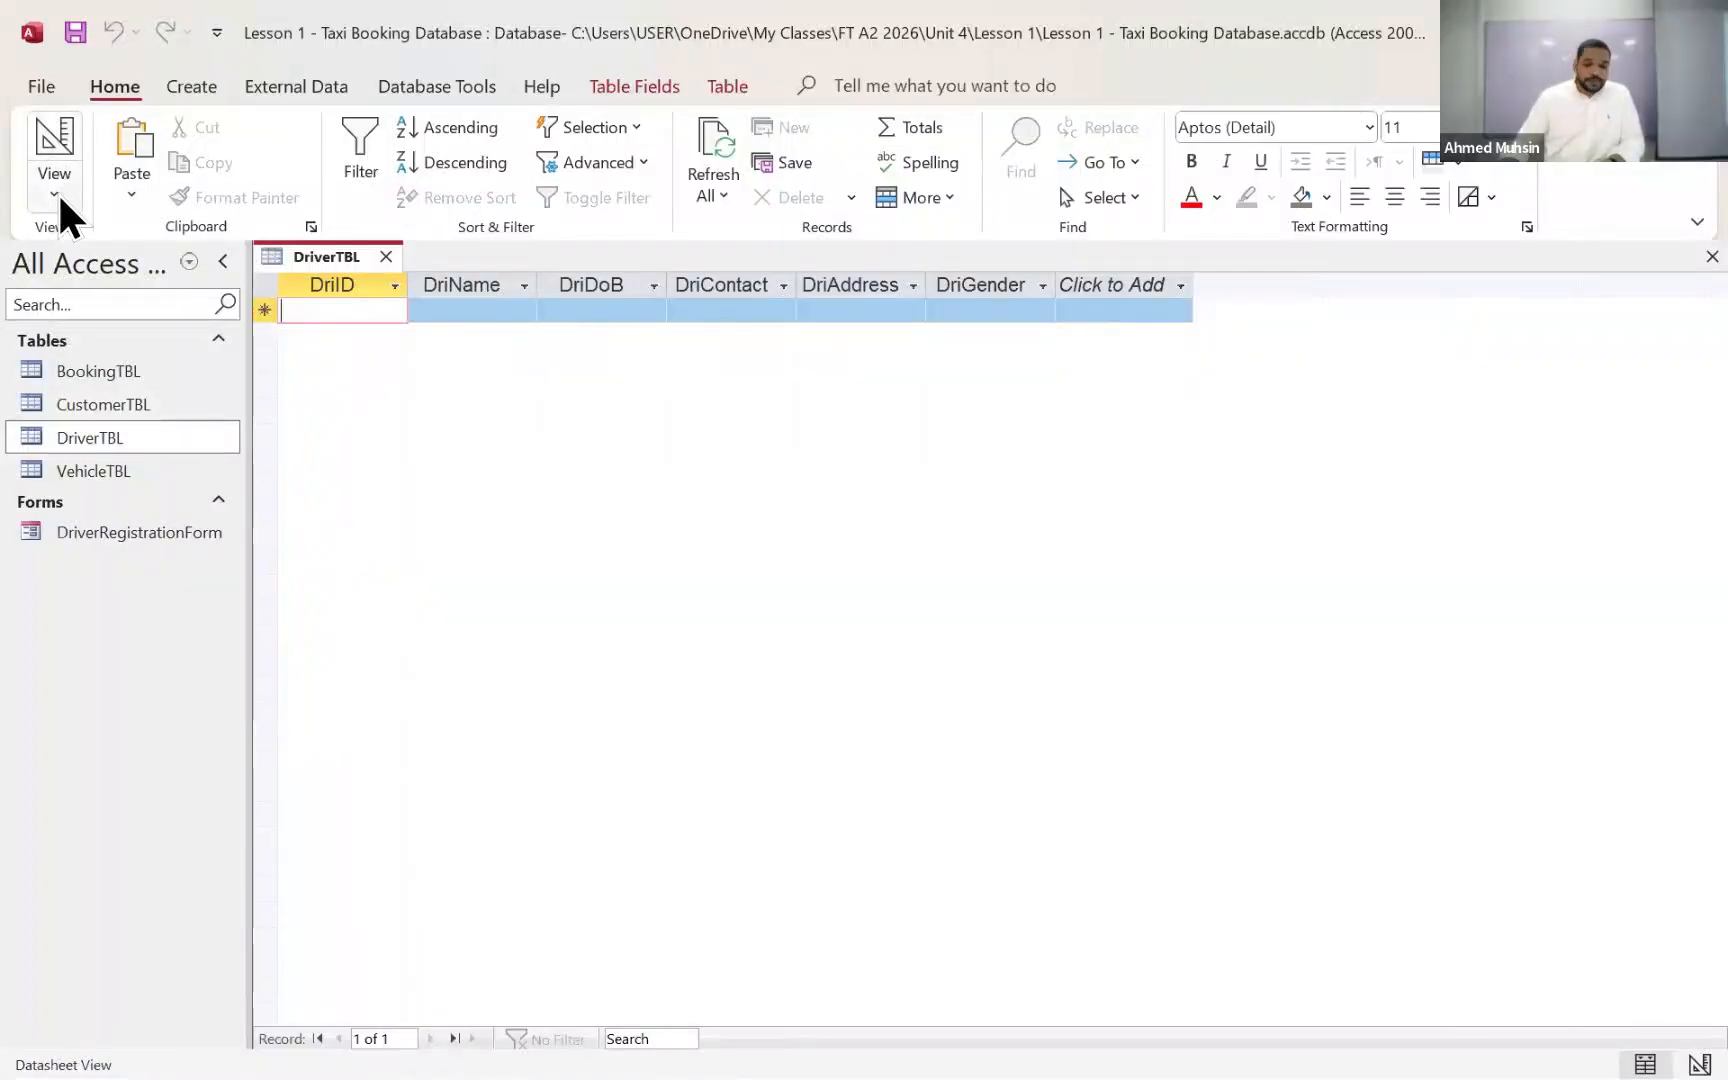
pyautogui.click(58, 196)
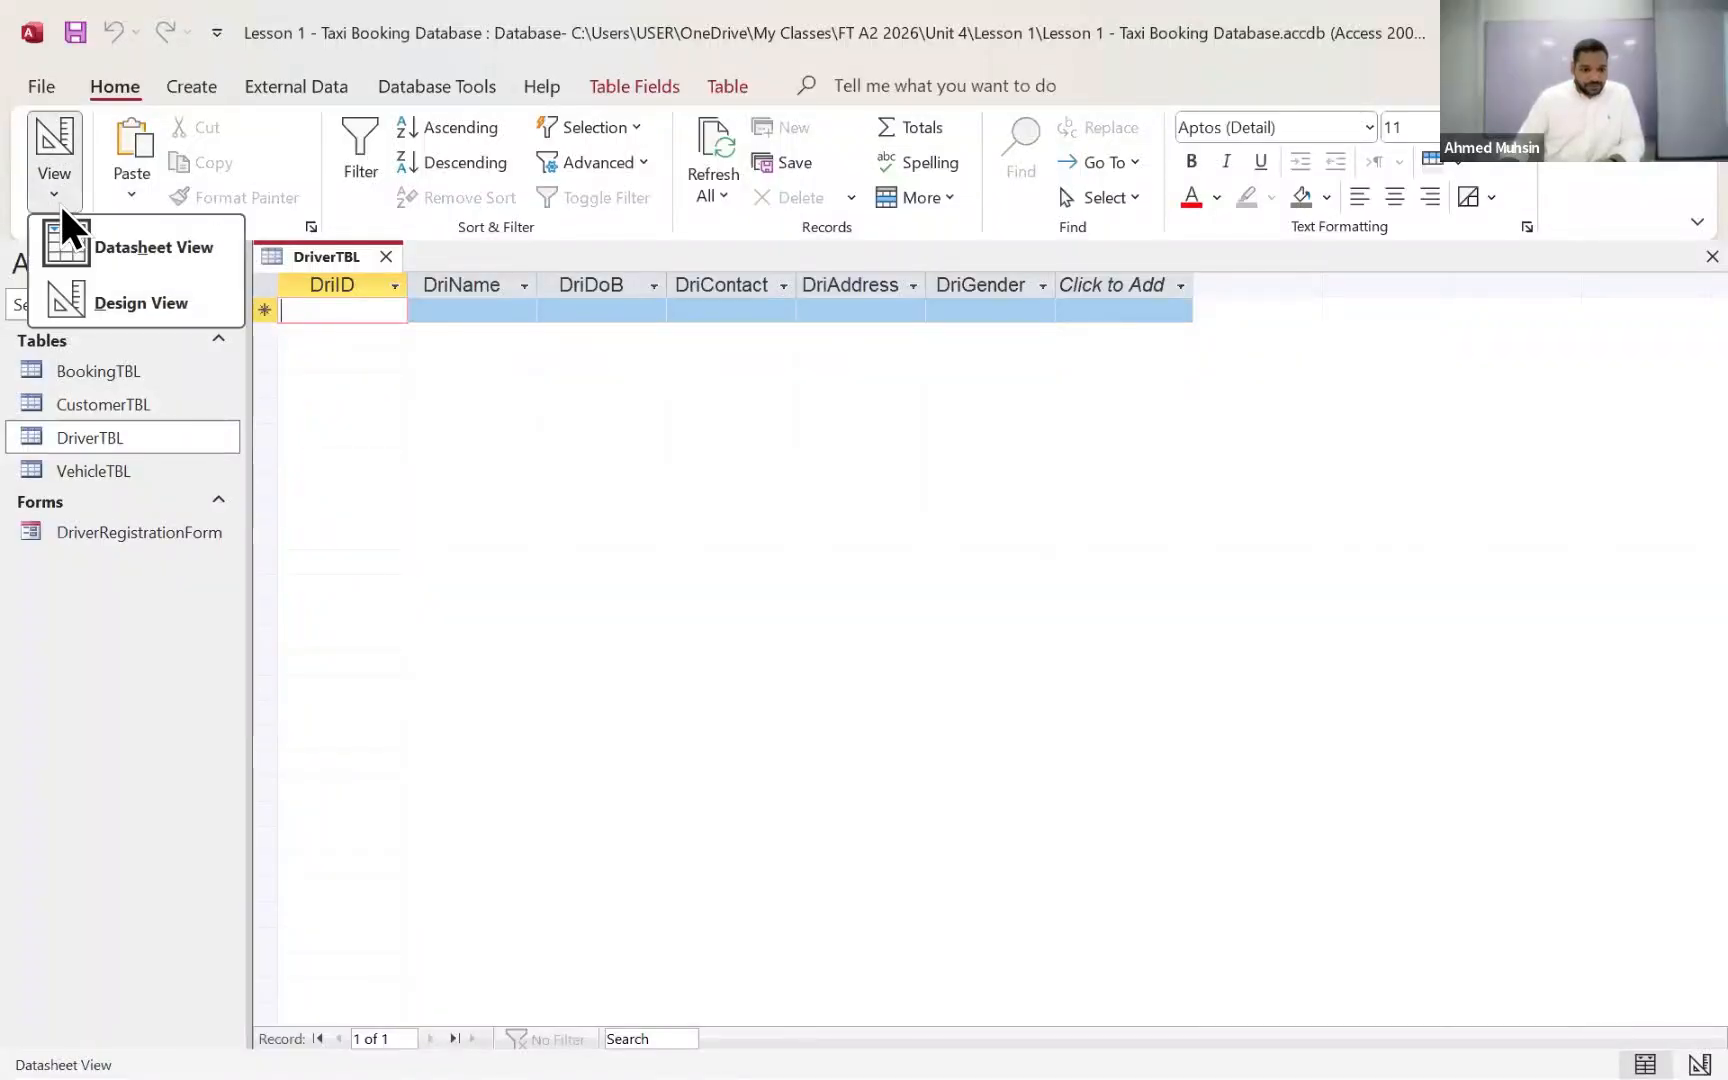
pyautogui.click(77, 305)
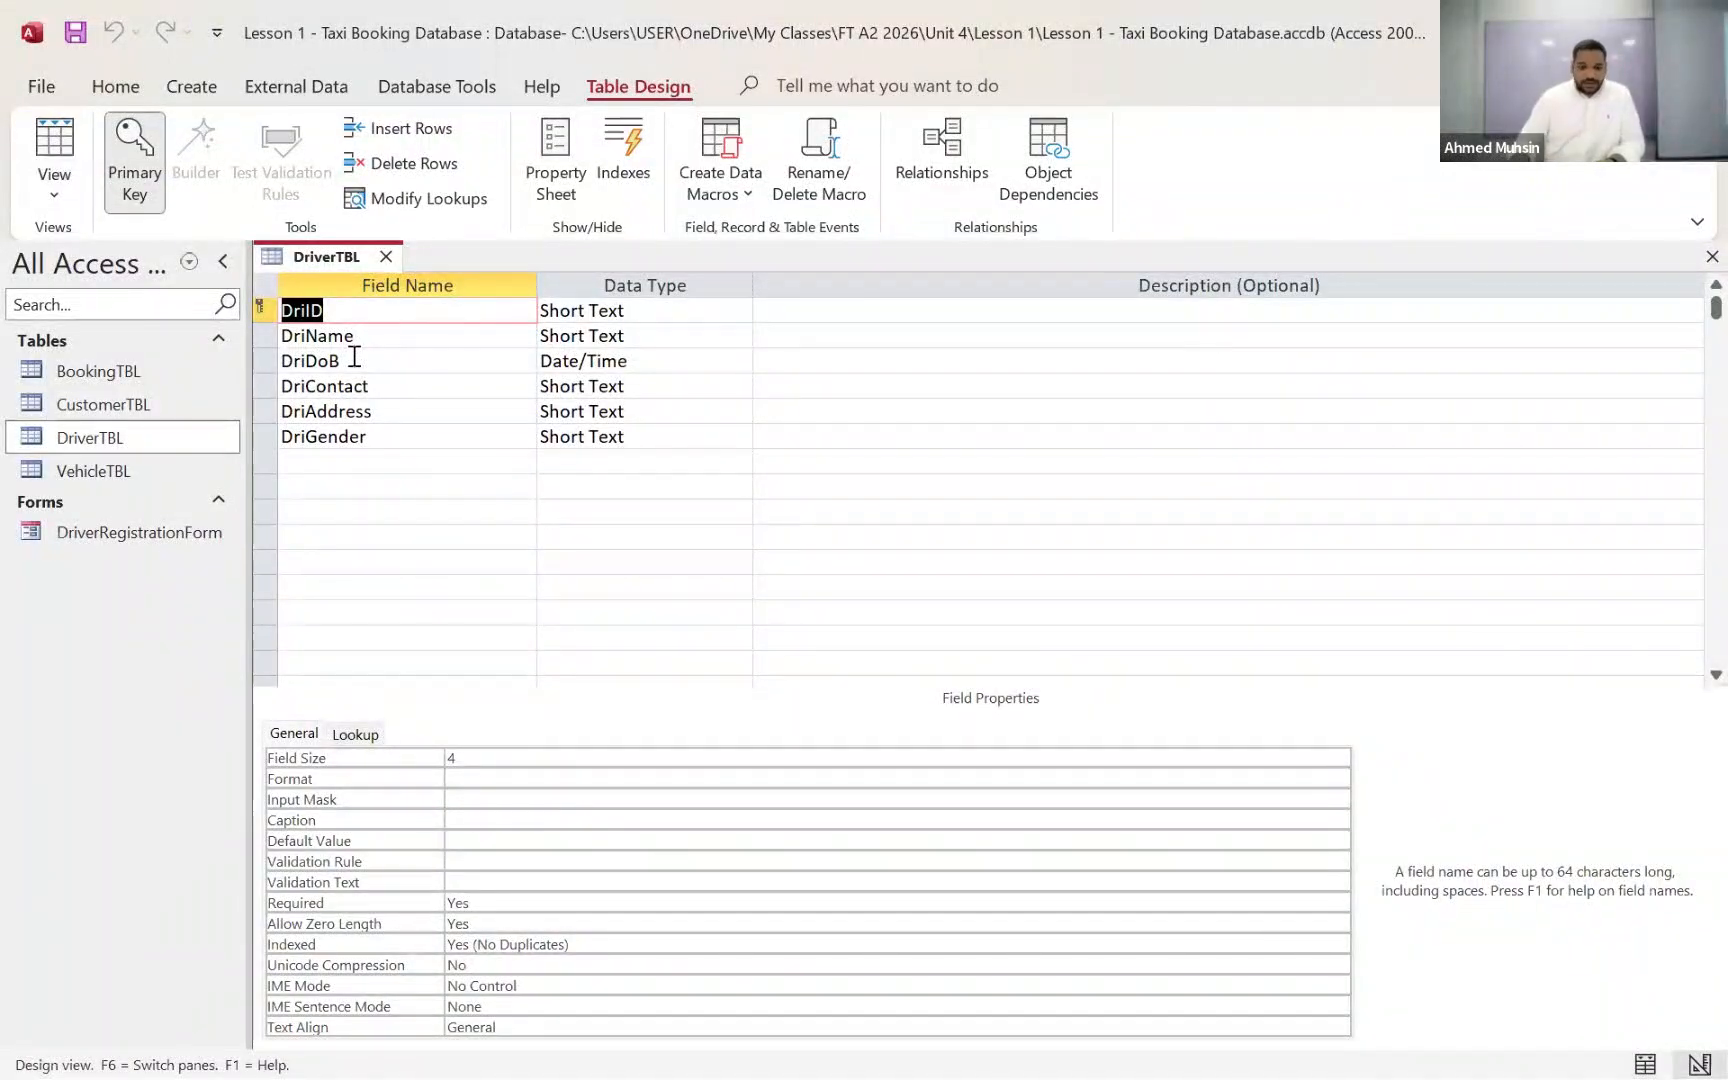
# Step: Examine the data types and field sizes of the DriverTBL fields, plus the lookup settings of DriGender
pyautogui.click(637, 310)
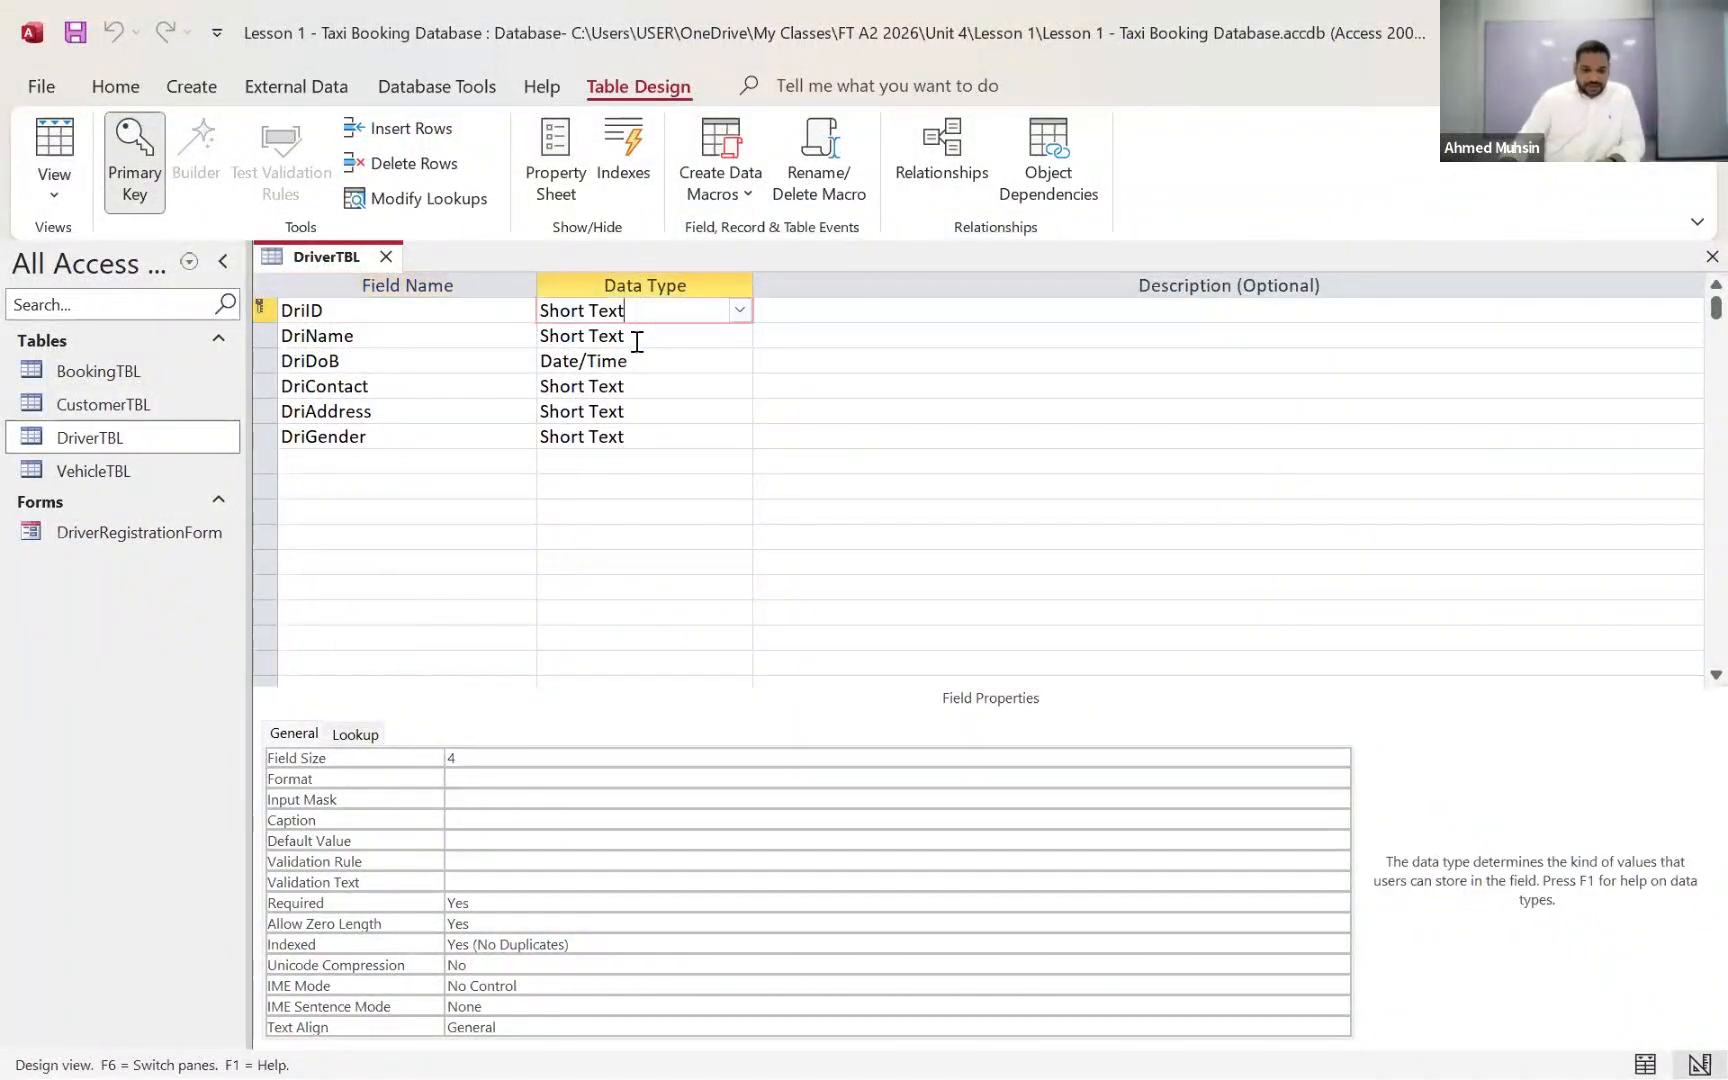
pyautogui.click(637, 337)
pyautogui.click(637, 380)
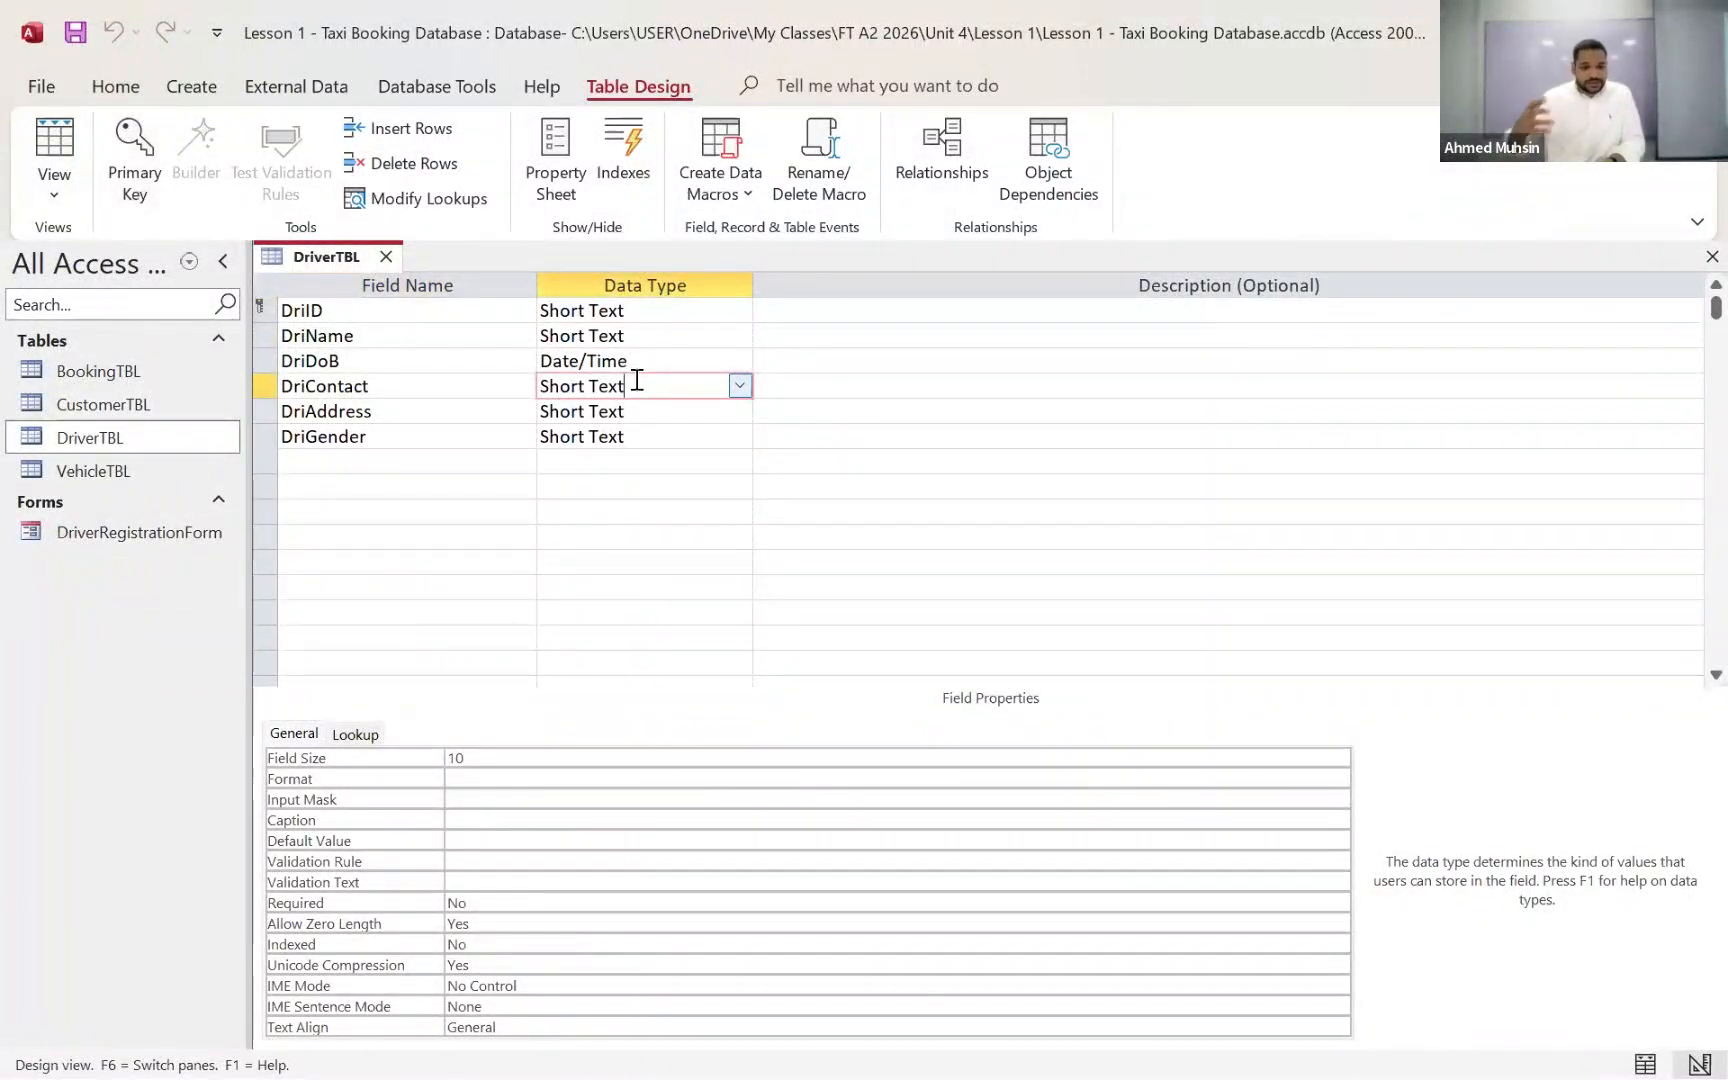
pyautogui.click(475, 440)
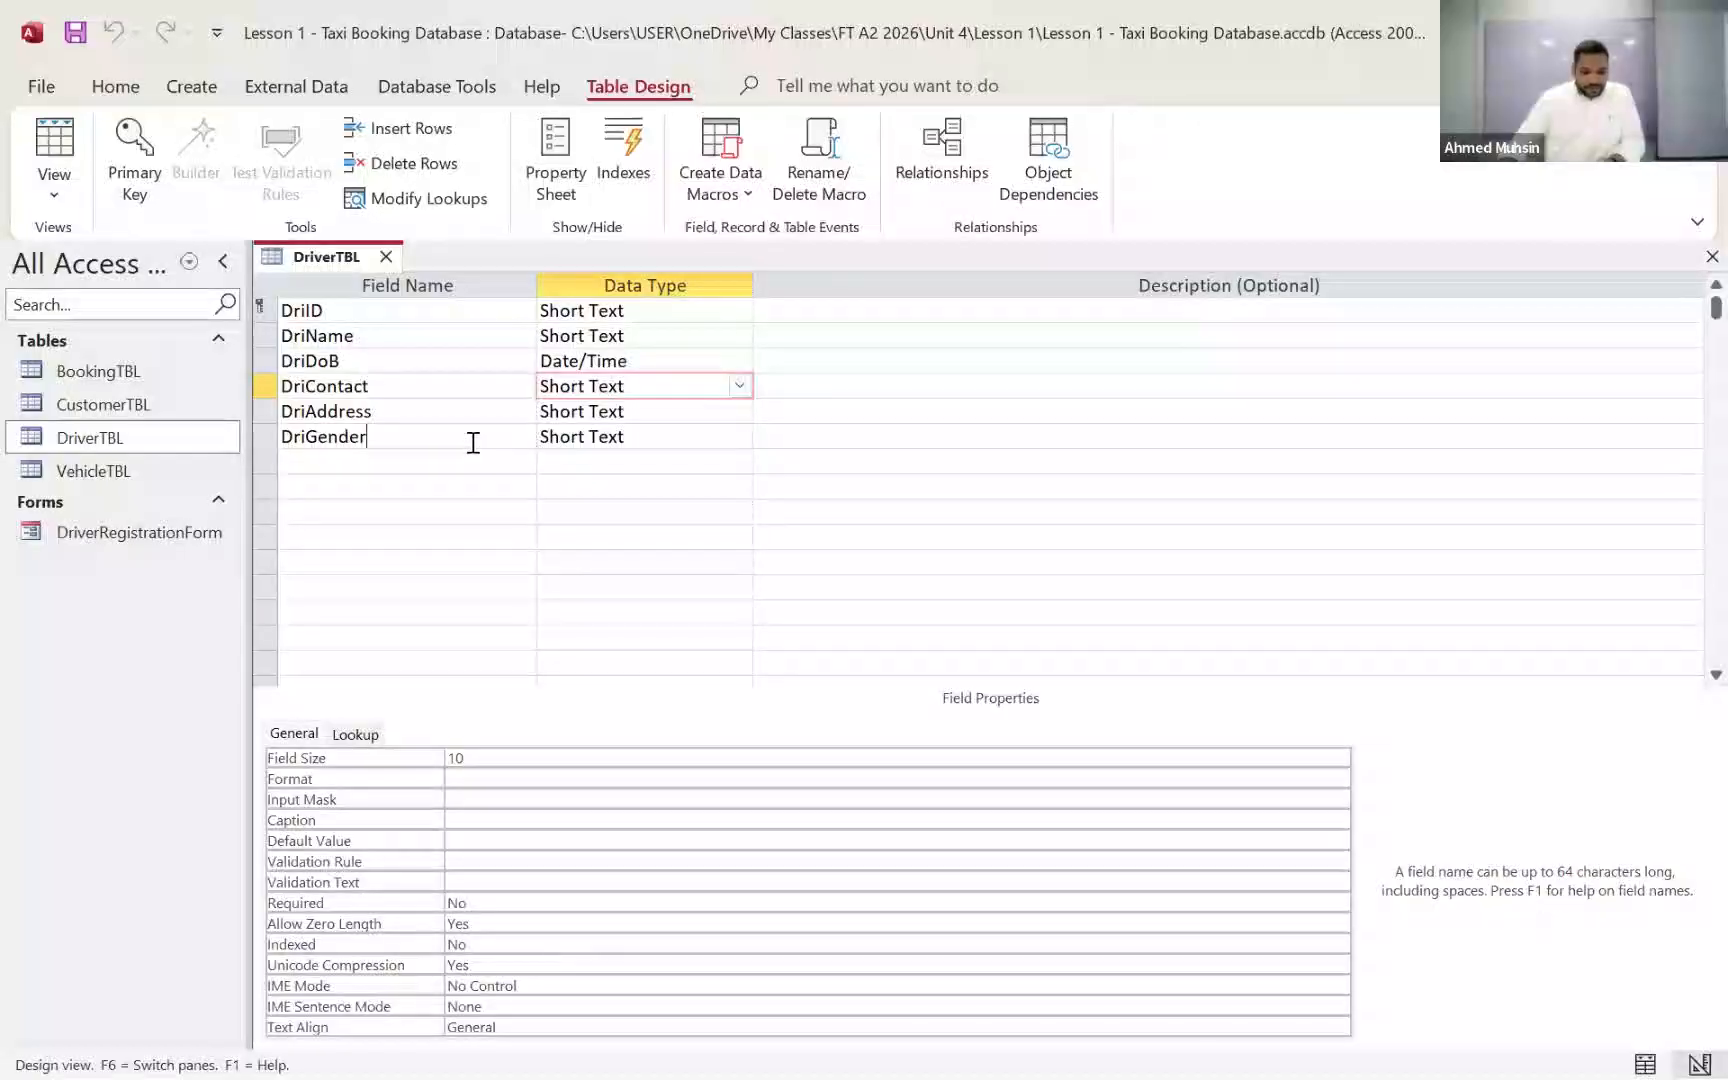
pyautogui.click(358, 737)
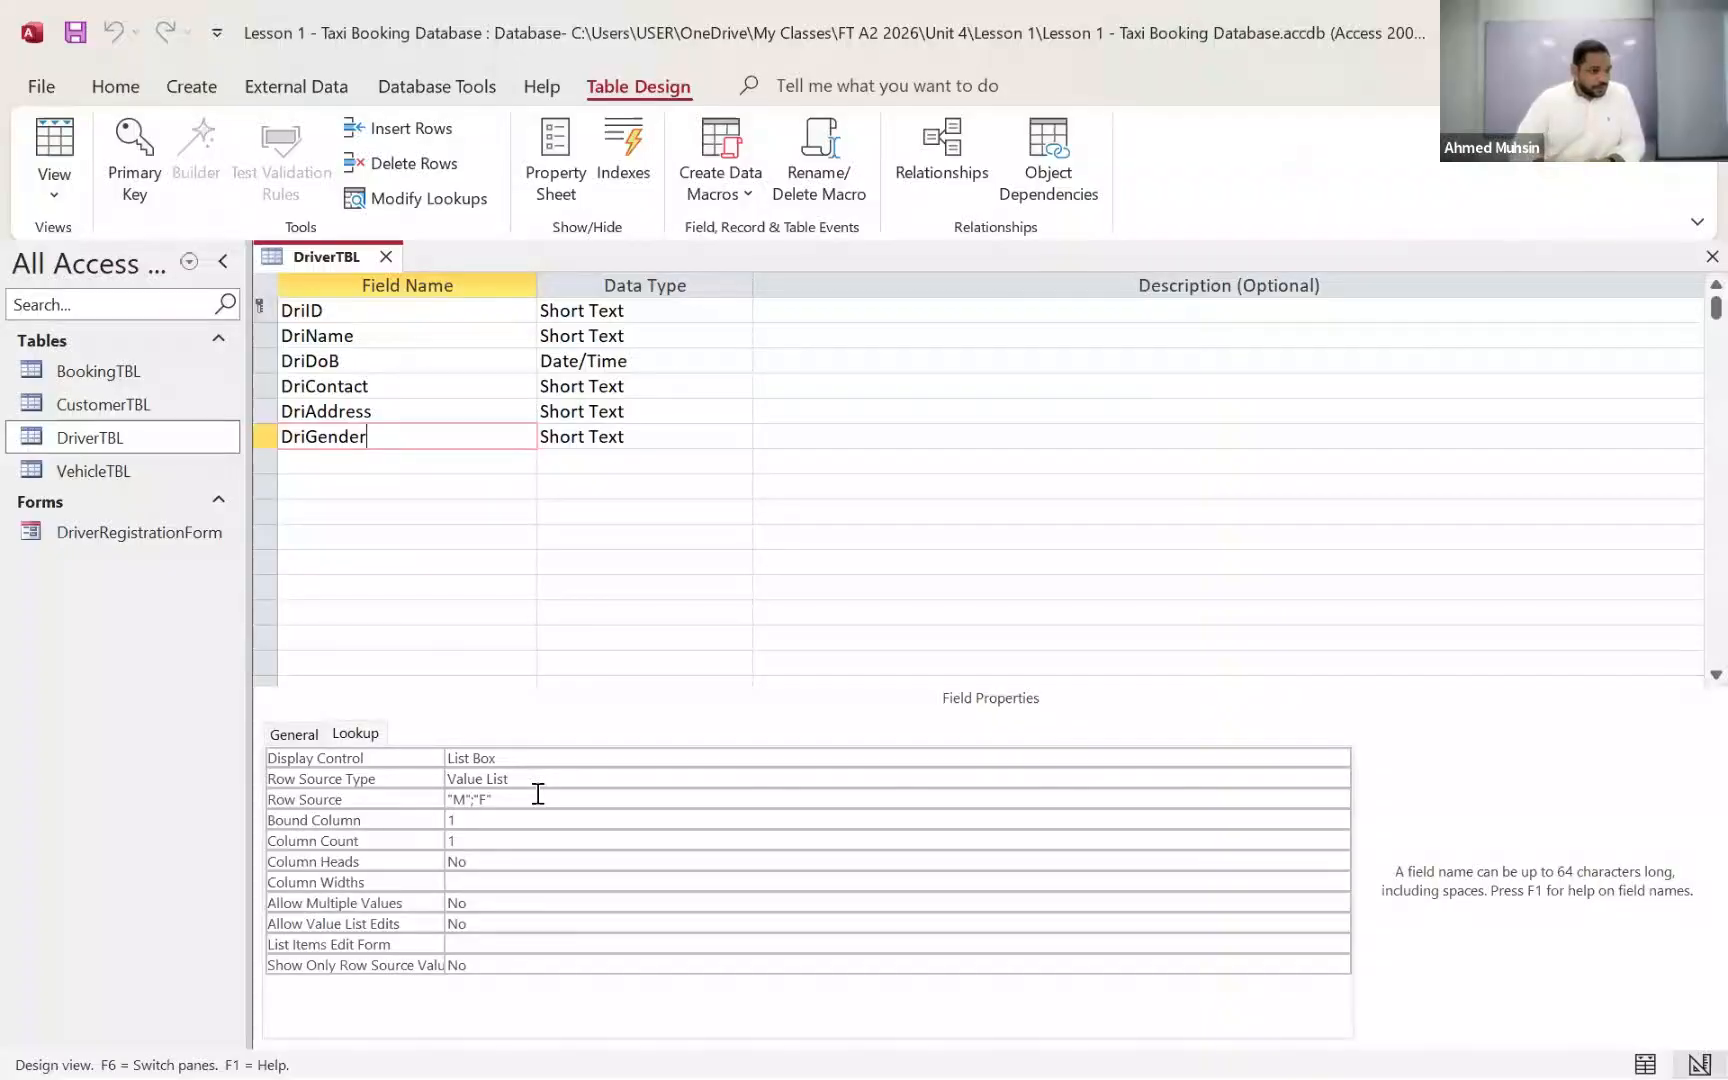
pyautogui.click(364, 388)
pyautogui.click(295, 734)
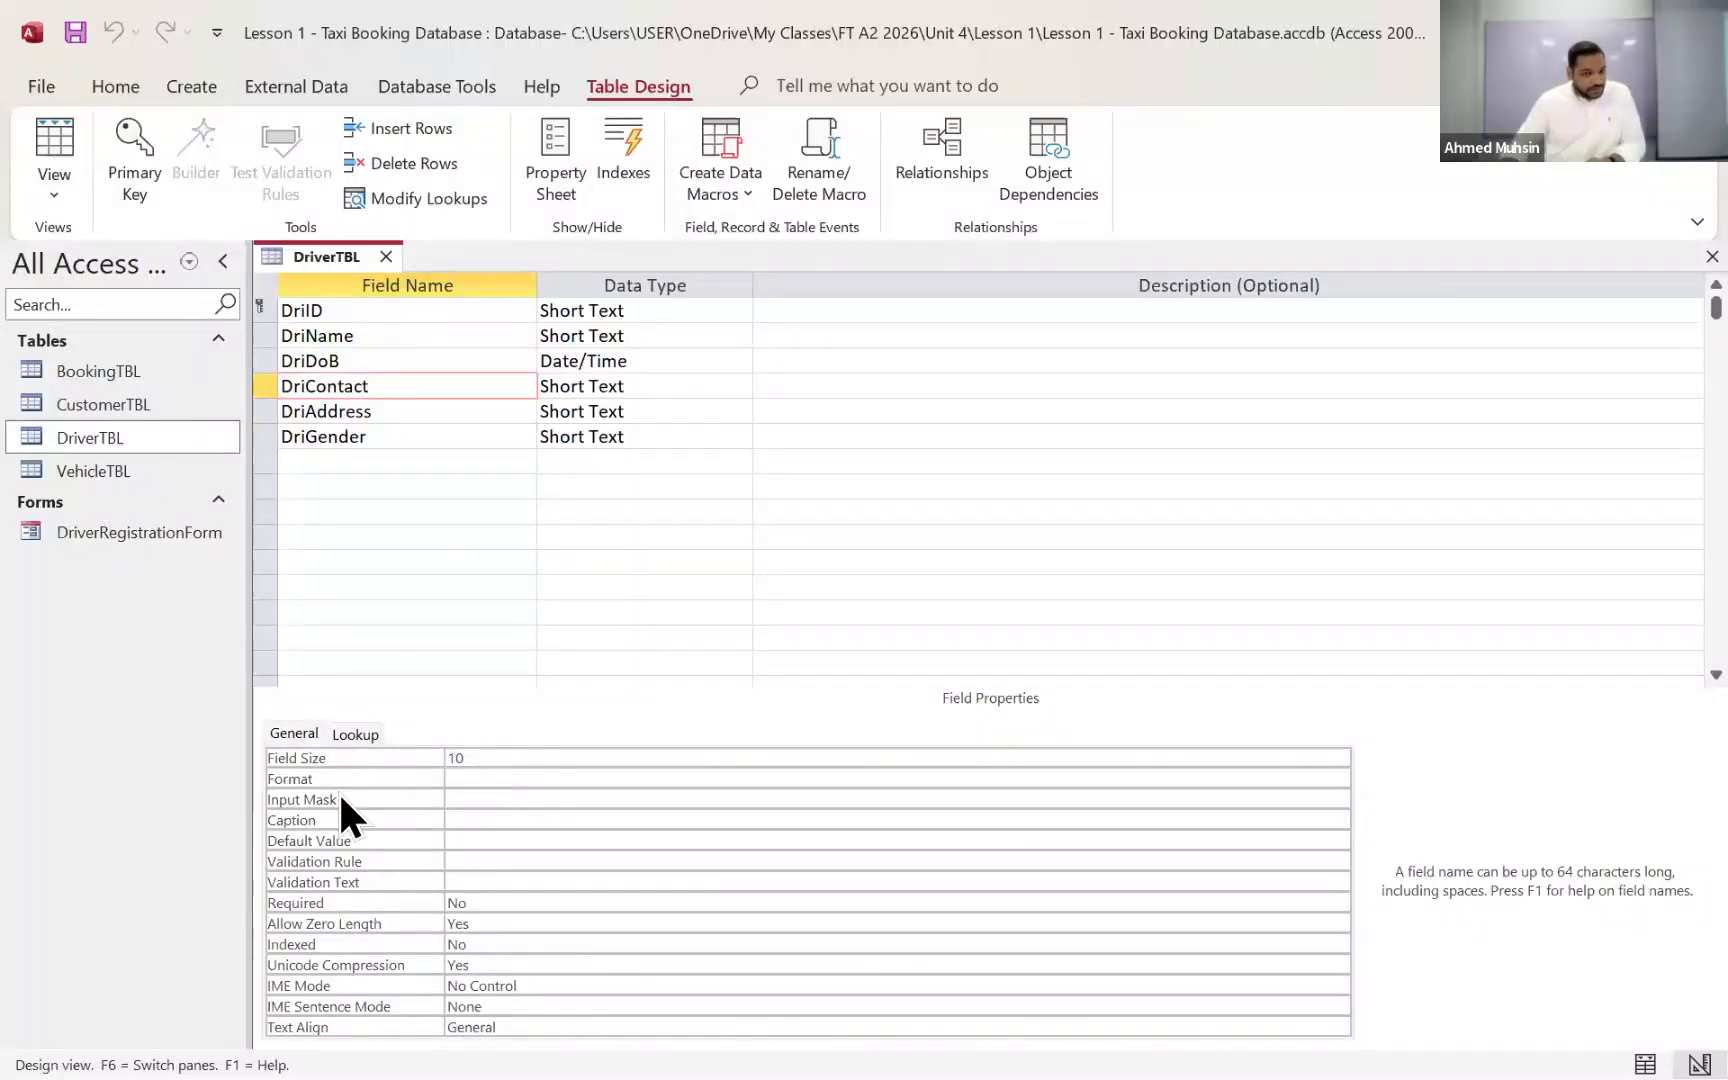
pyautogui.click(464, 762)
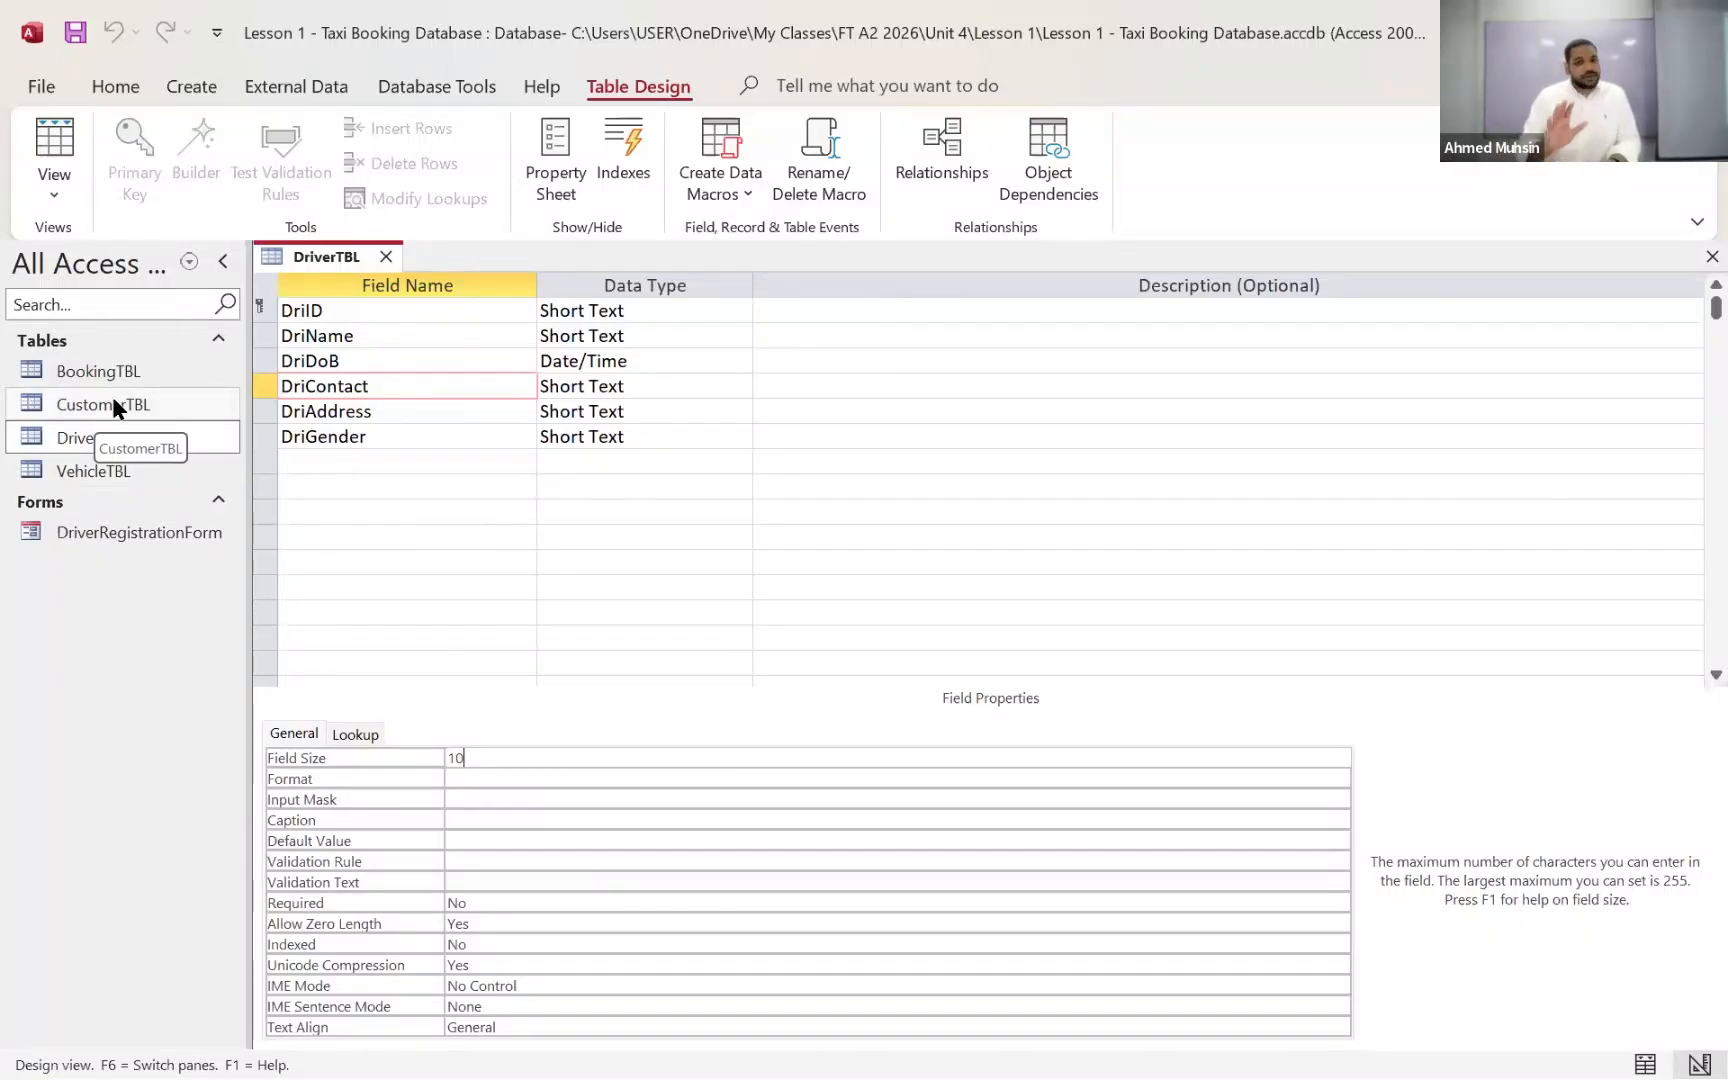
pyautogui.click(339, 410)
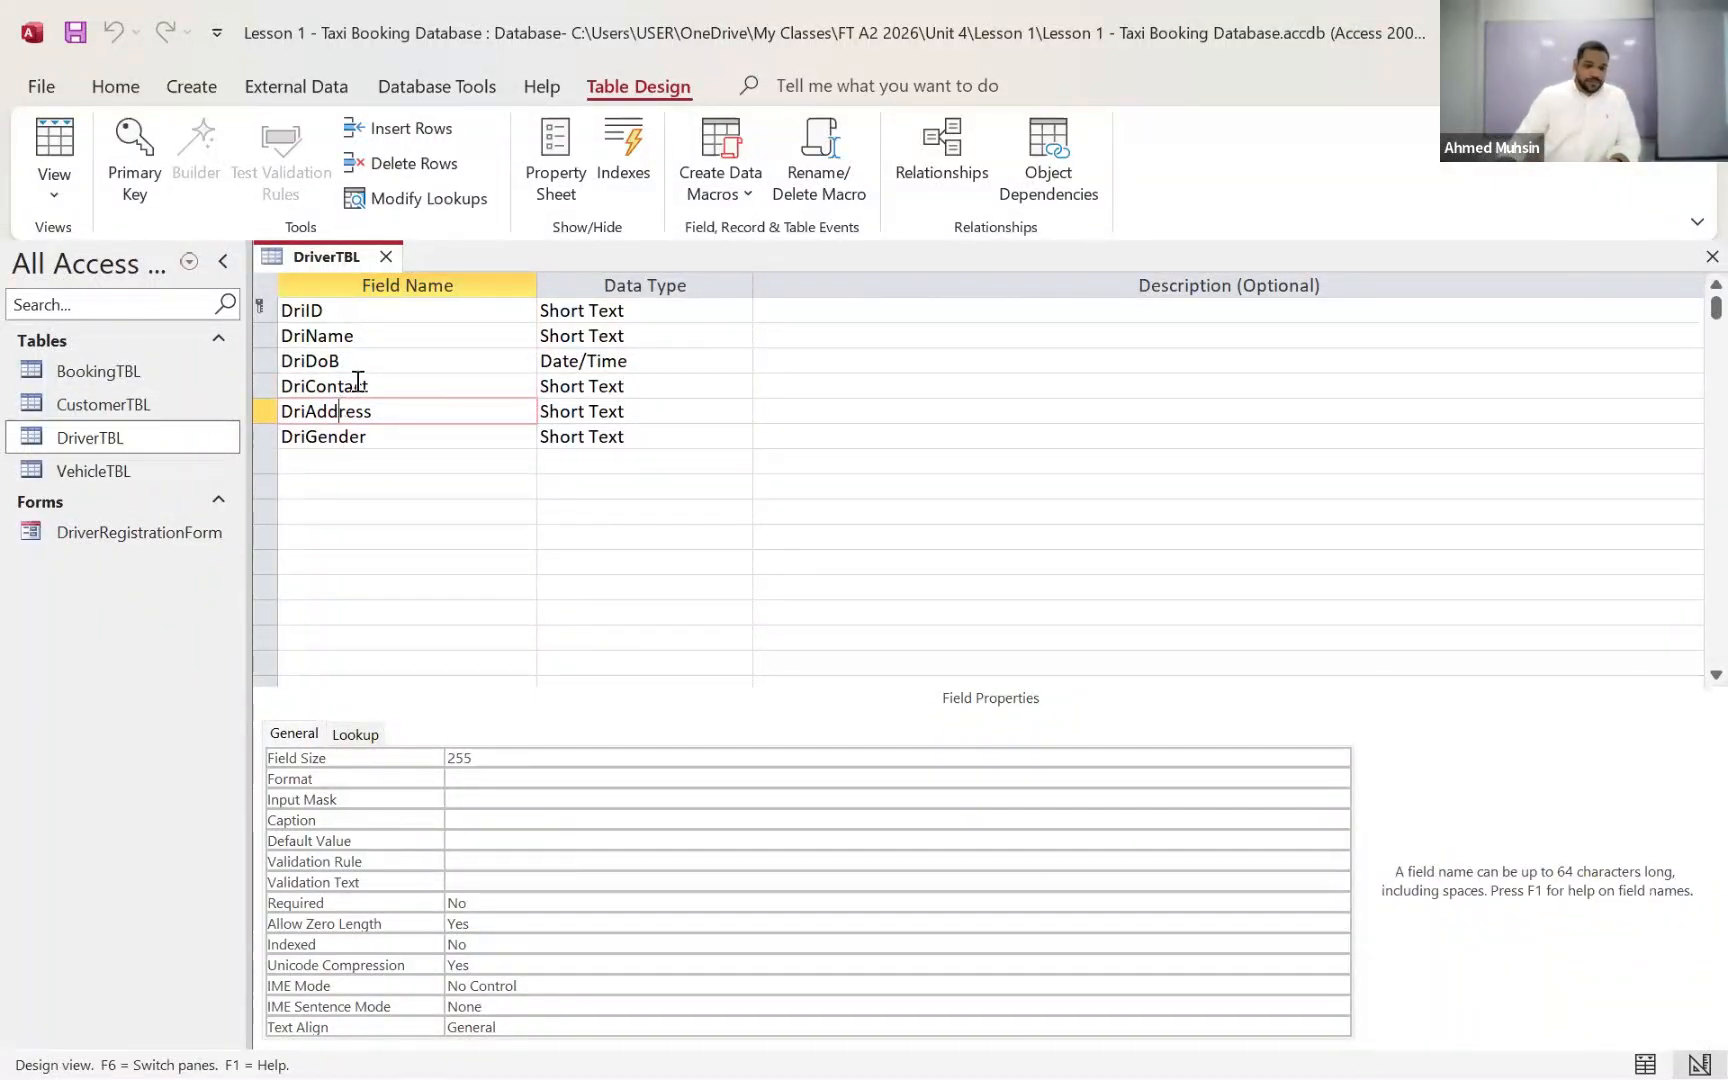
pyautogui.click(330, 315)
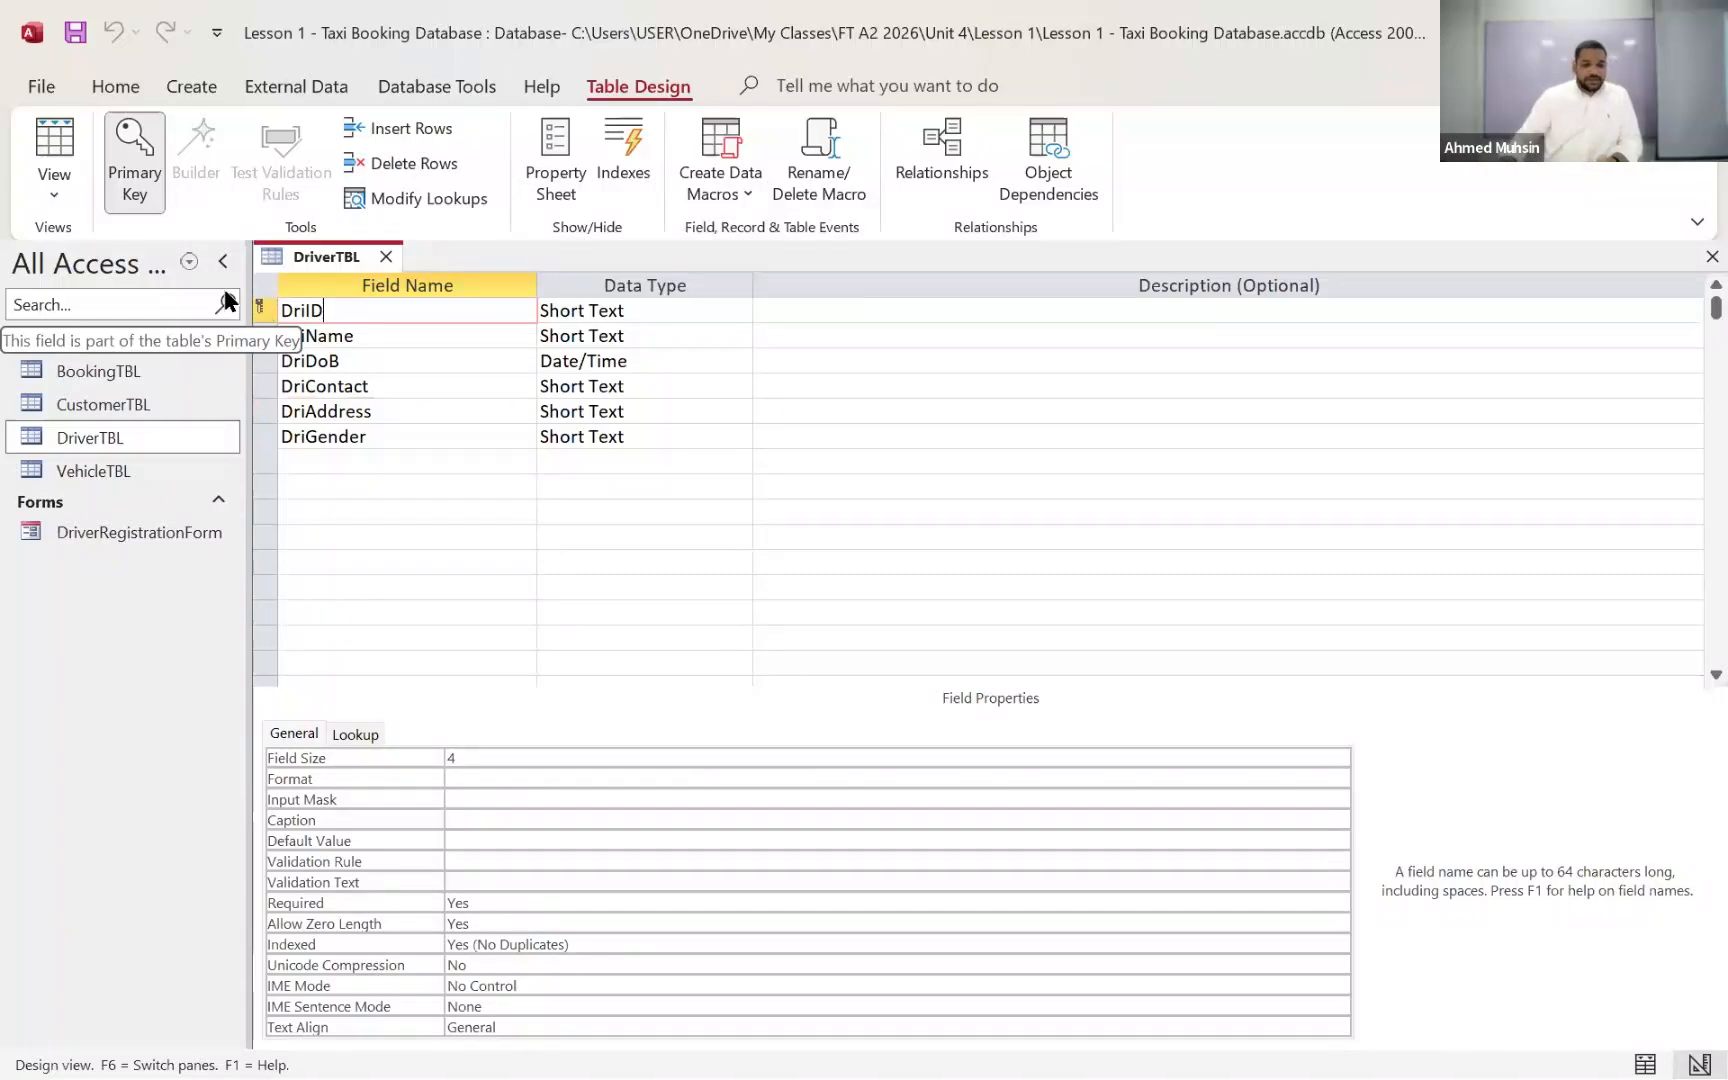
# Step: Show DriverTBL in Datasheet View, with CustomerTBL, VehicleTBL and DriverRegistrationForm opened alongside it
pyautogui.click(74, 203)
pyautogui.click(80, 240)
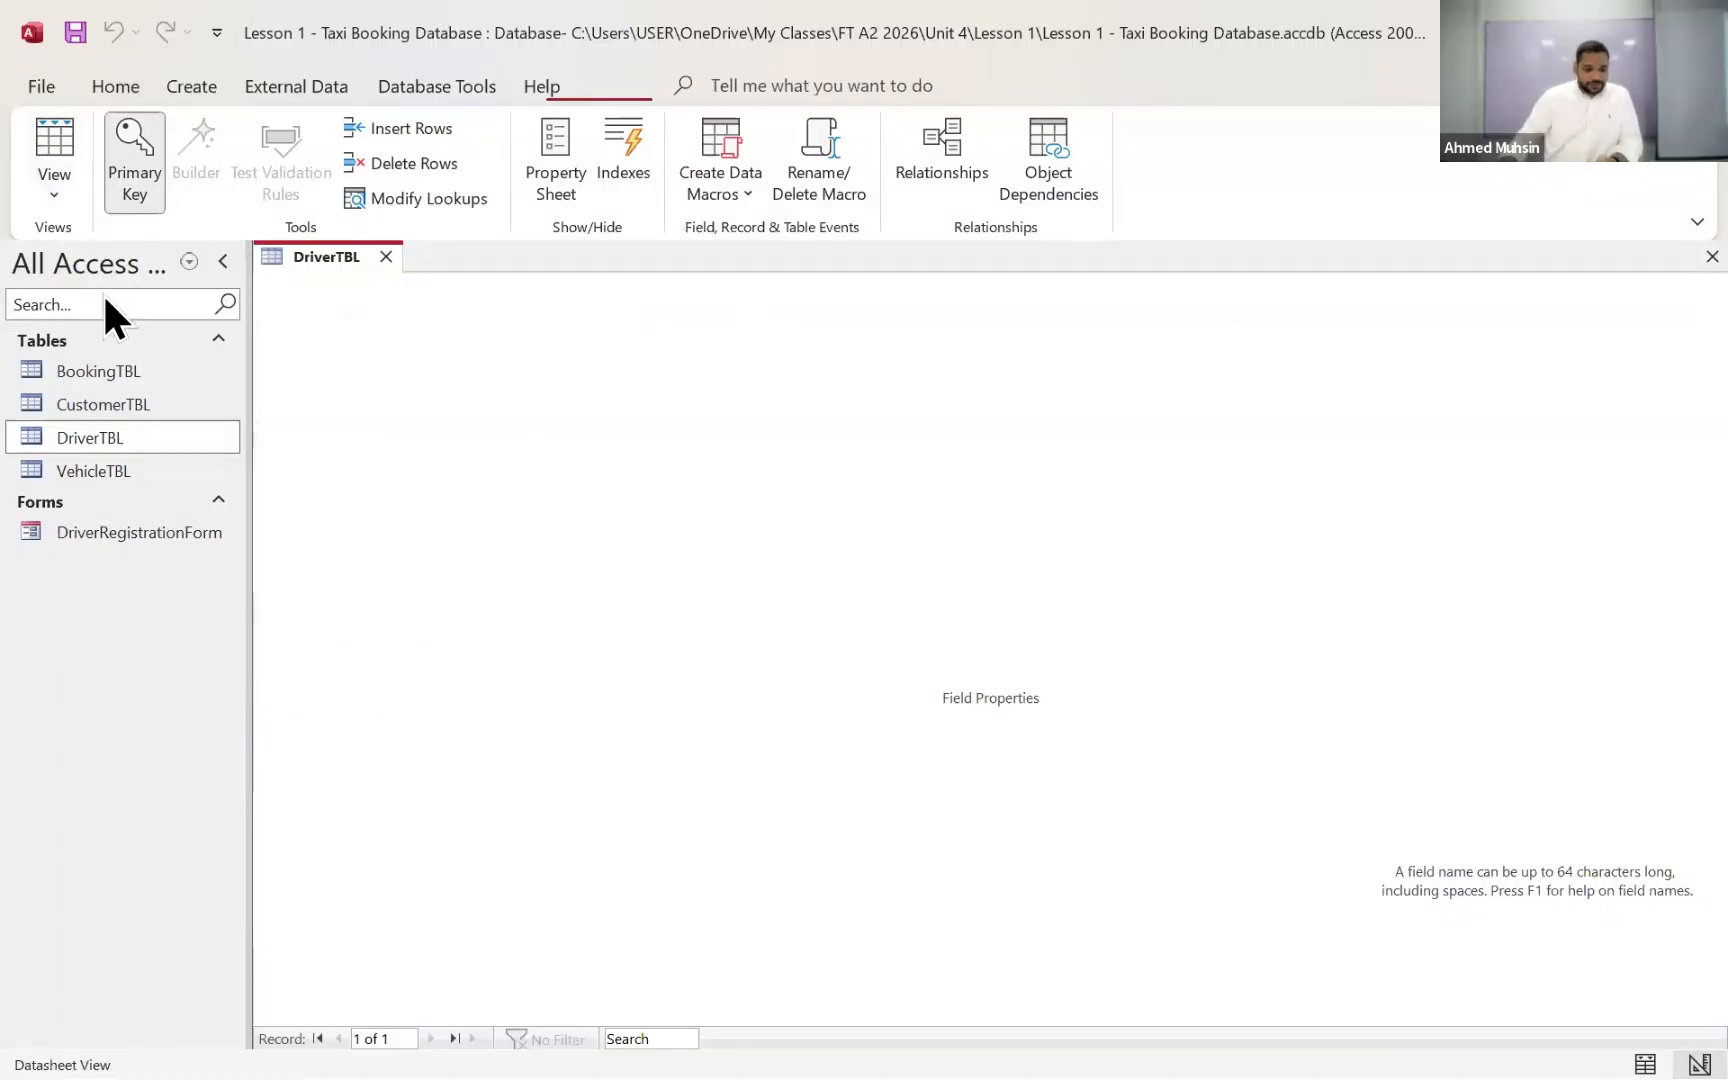
pyautogui.doubleClick(96, 405)
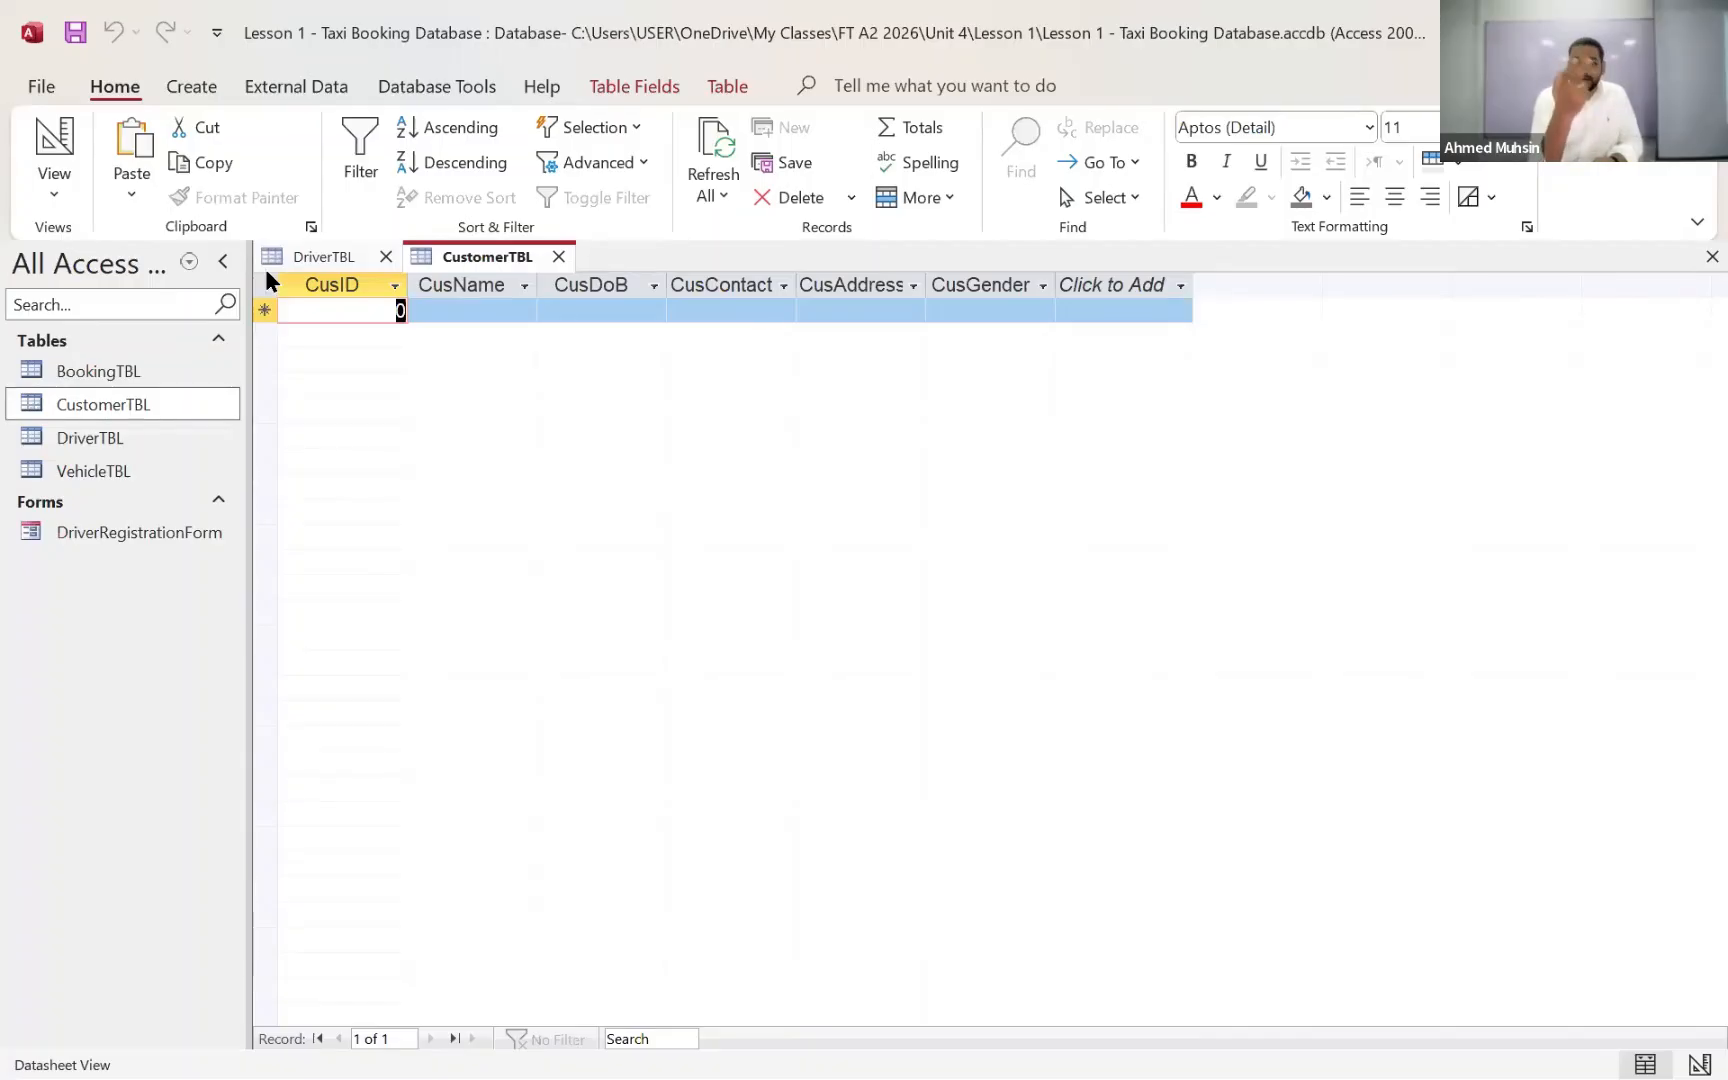
pyautogui.doubleClick(75, 471)
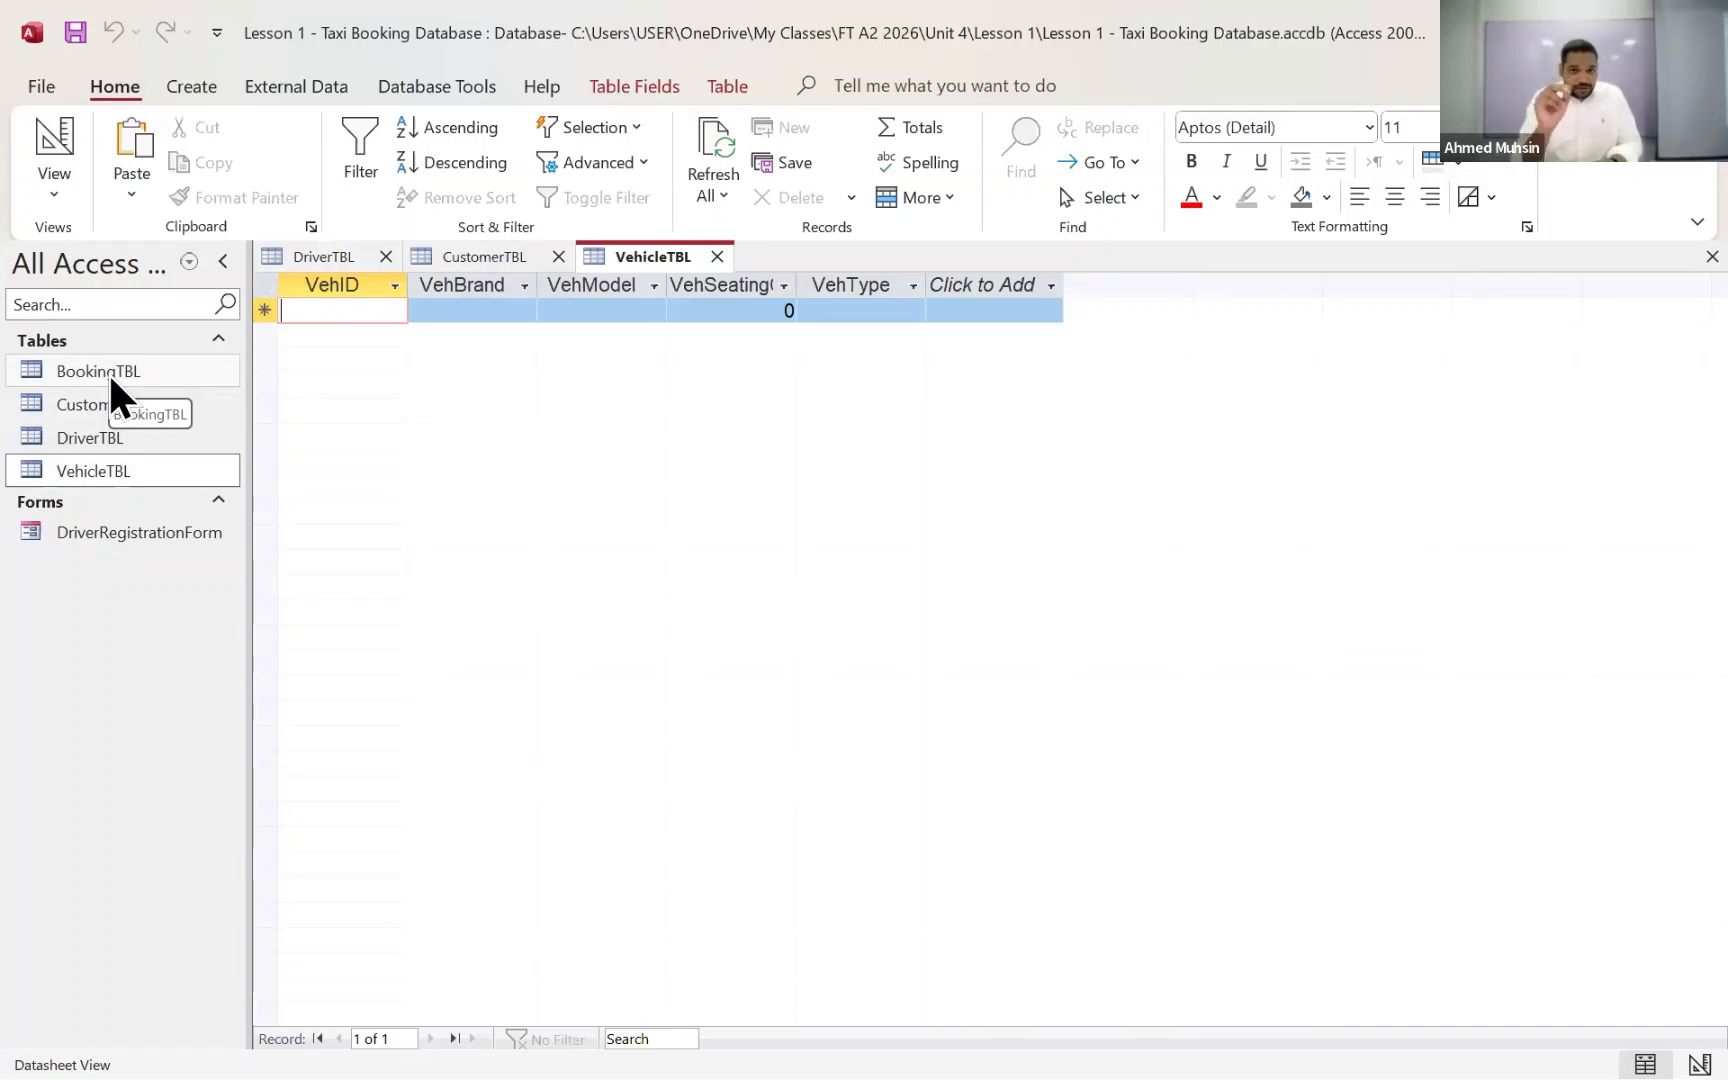
pyautogui.doubleClick(88, 532)
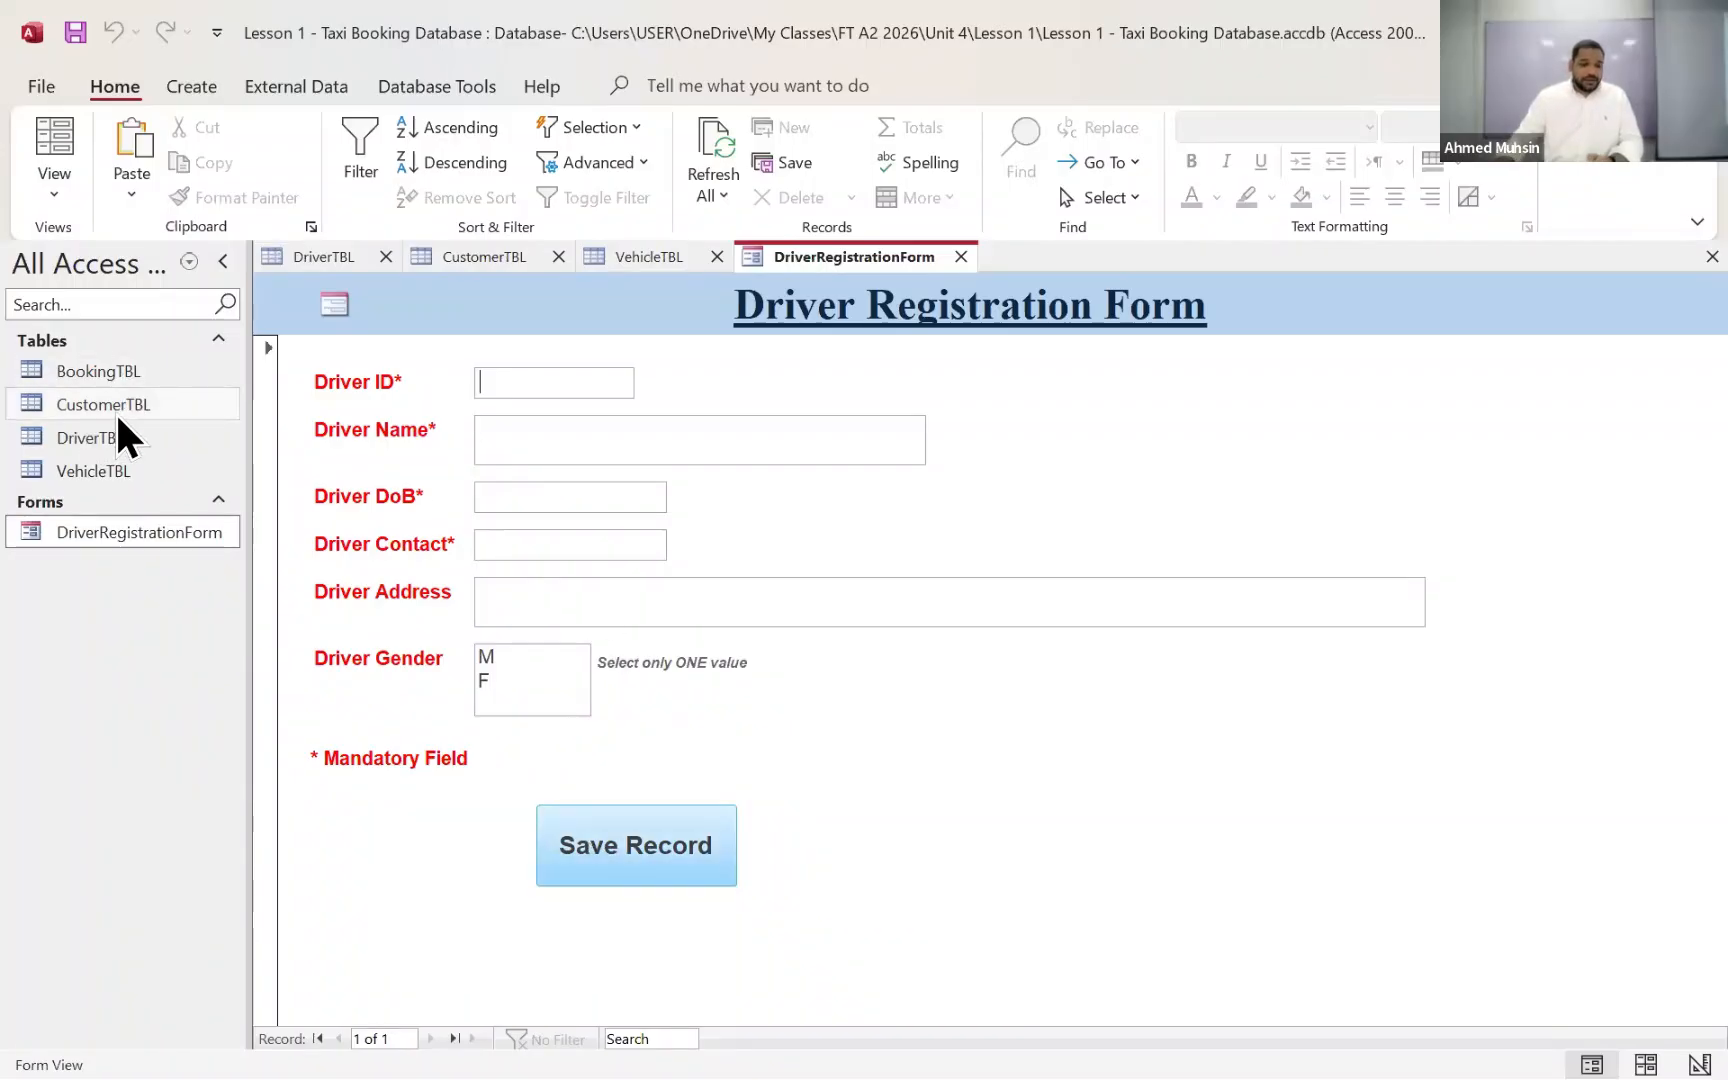
pyautogui.doubleClick(107, 437)
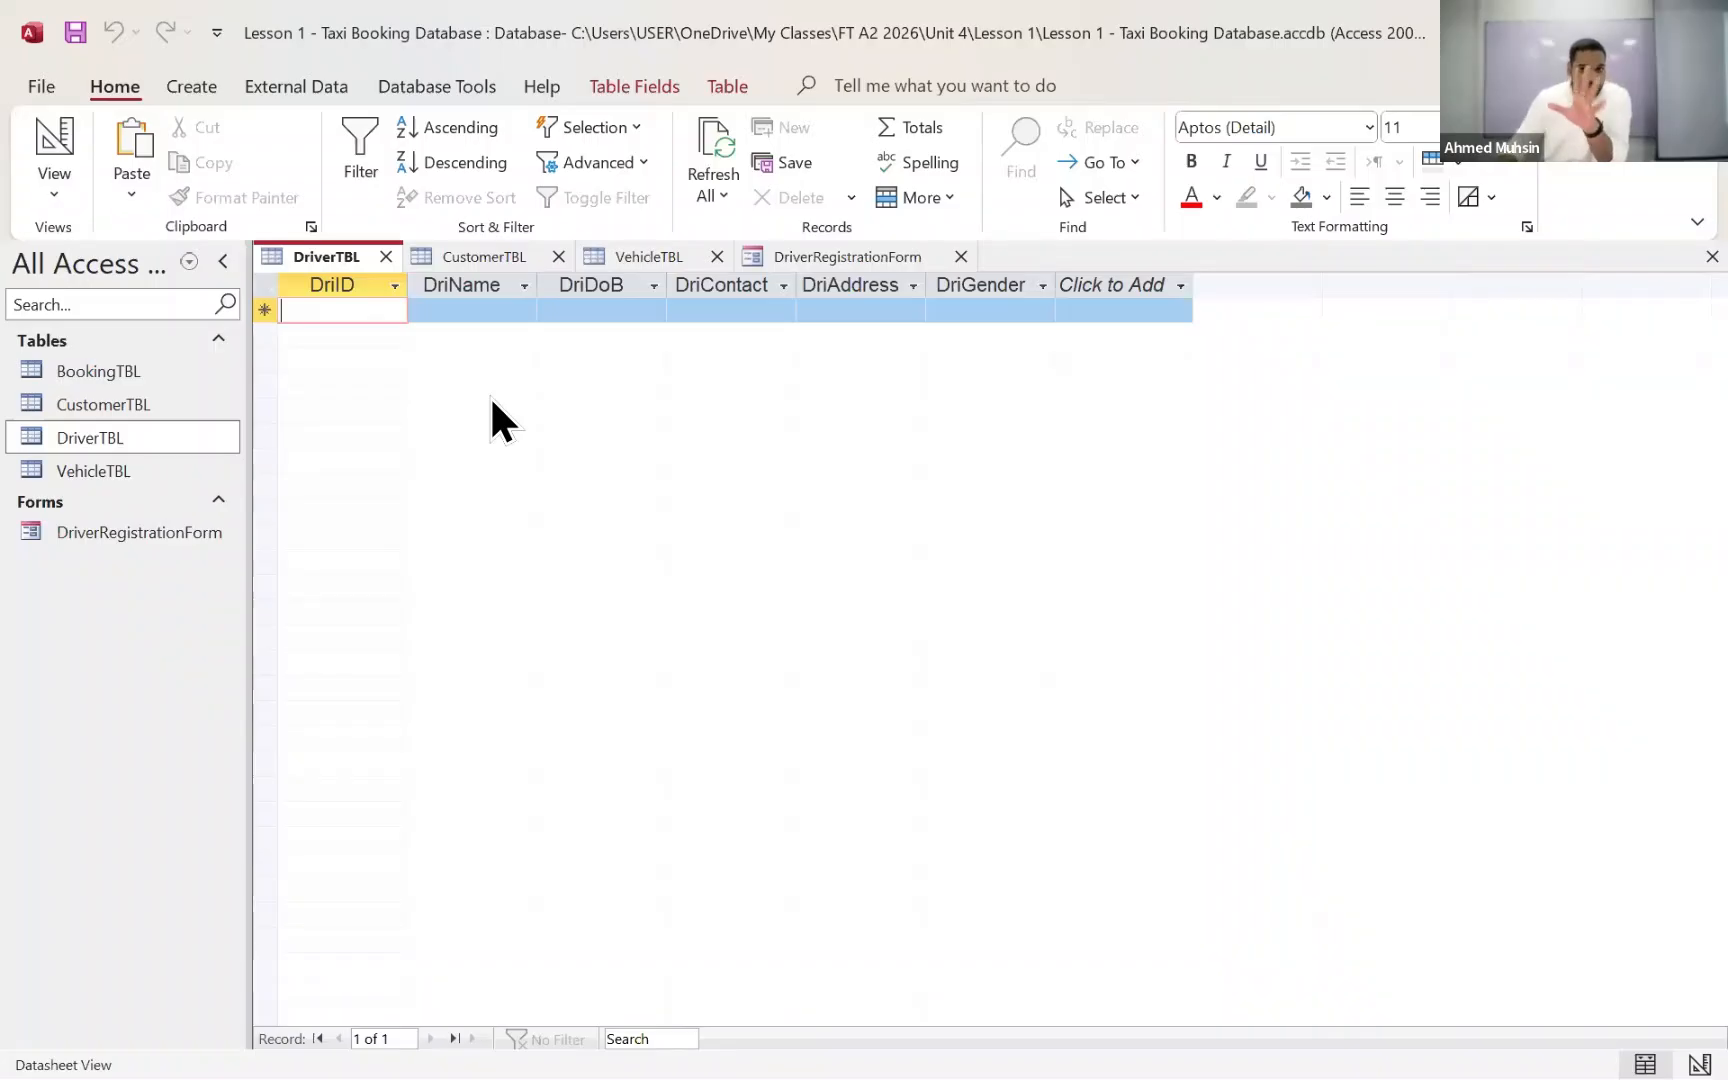
# Step: Switch to File Explorer and check the file types of Driver_Details, Customer_Details, Bookings_Details and Vehicle_Details in the Lesson 1 folder
pyautogui.click(1580, 32)
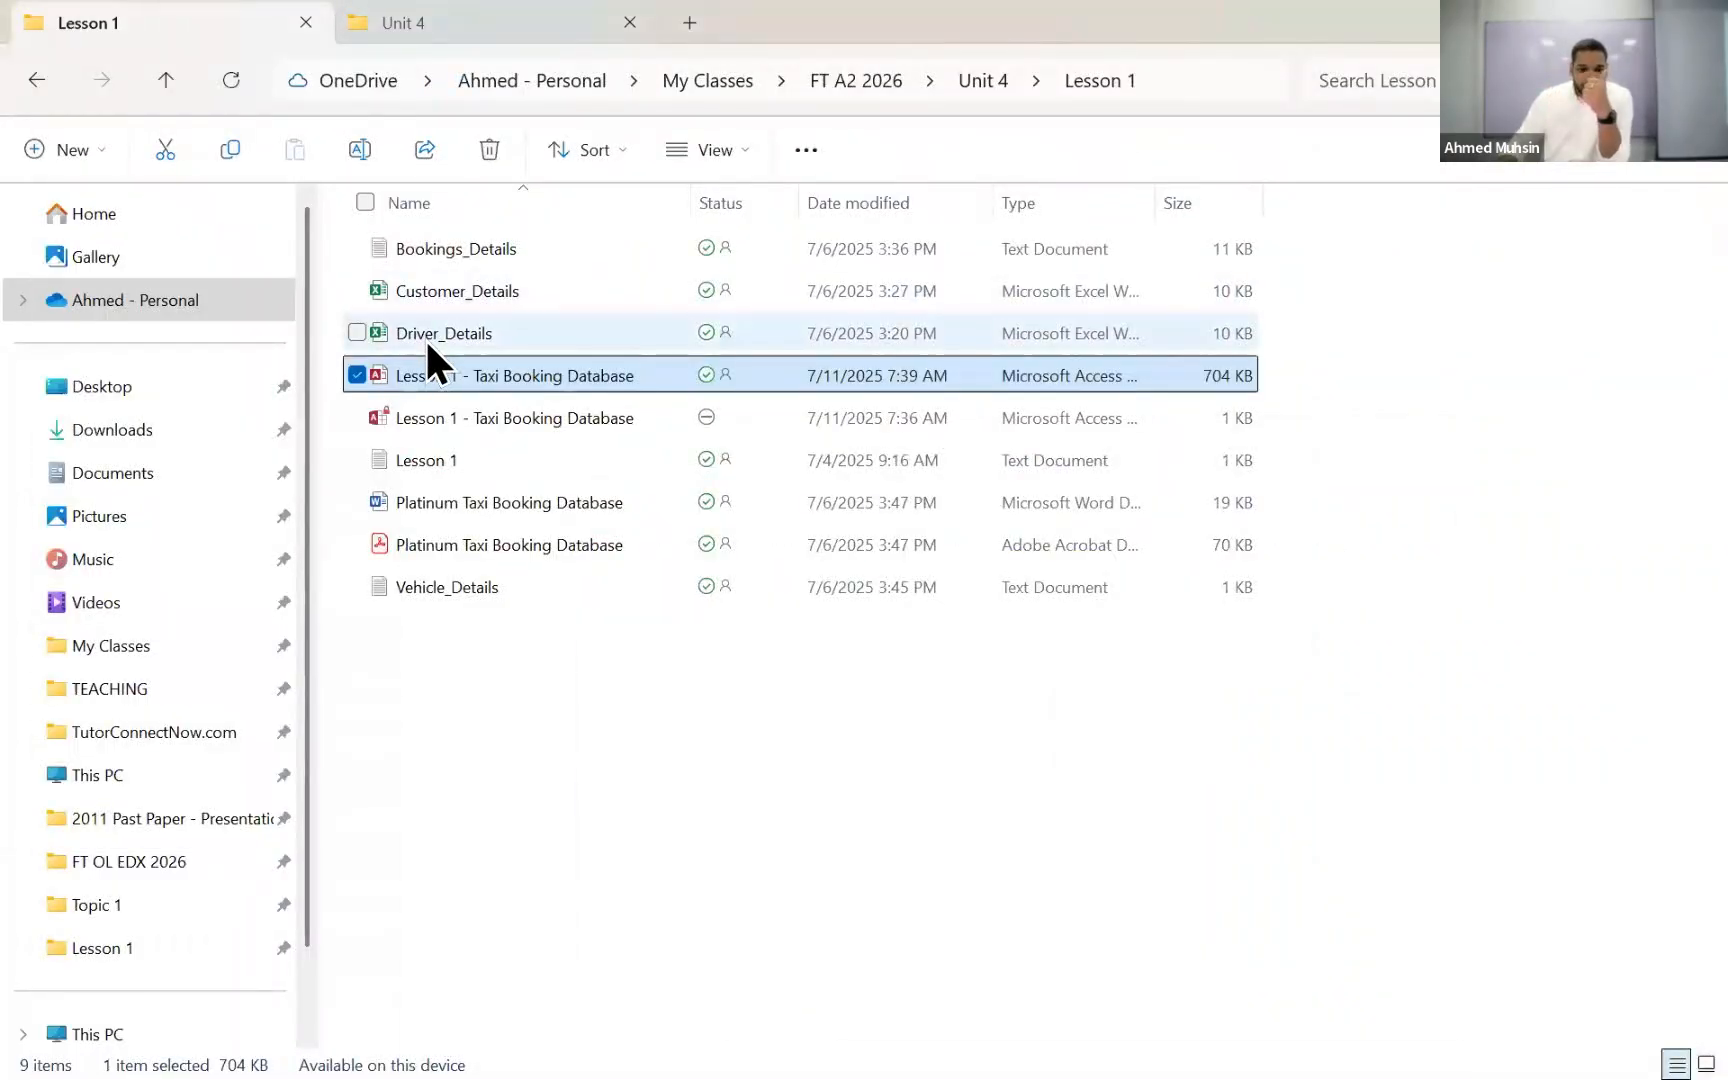
pyautogui.click(426, 340)
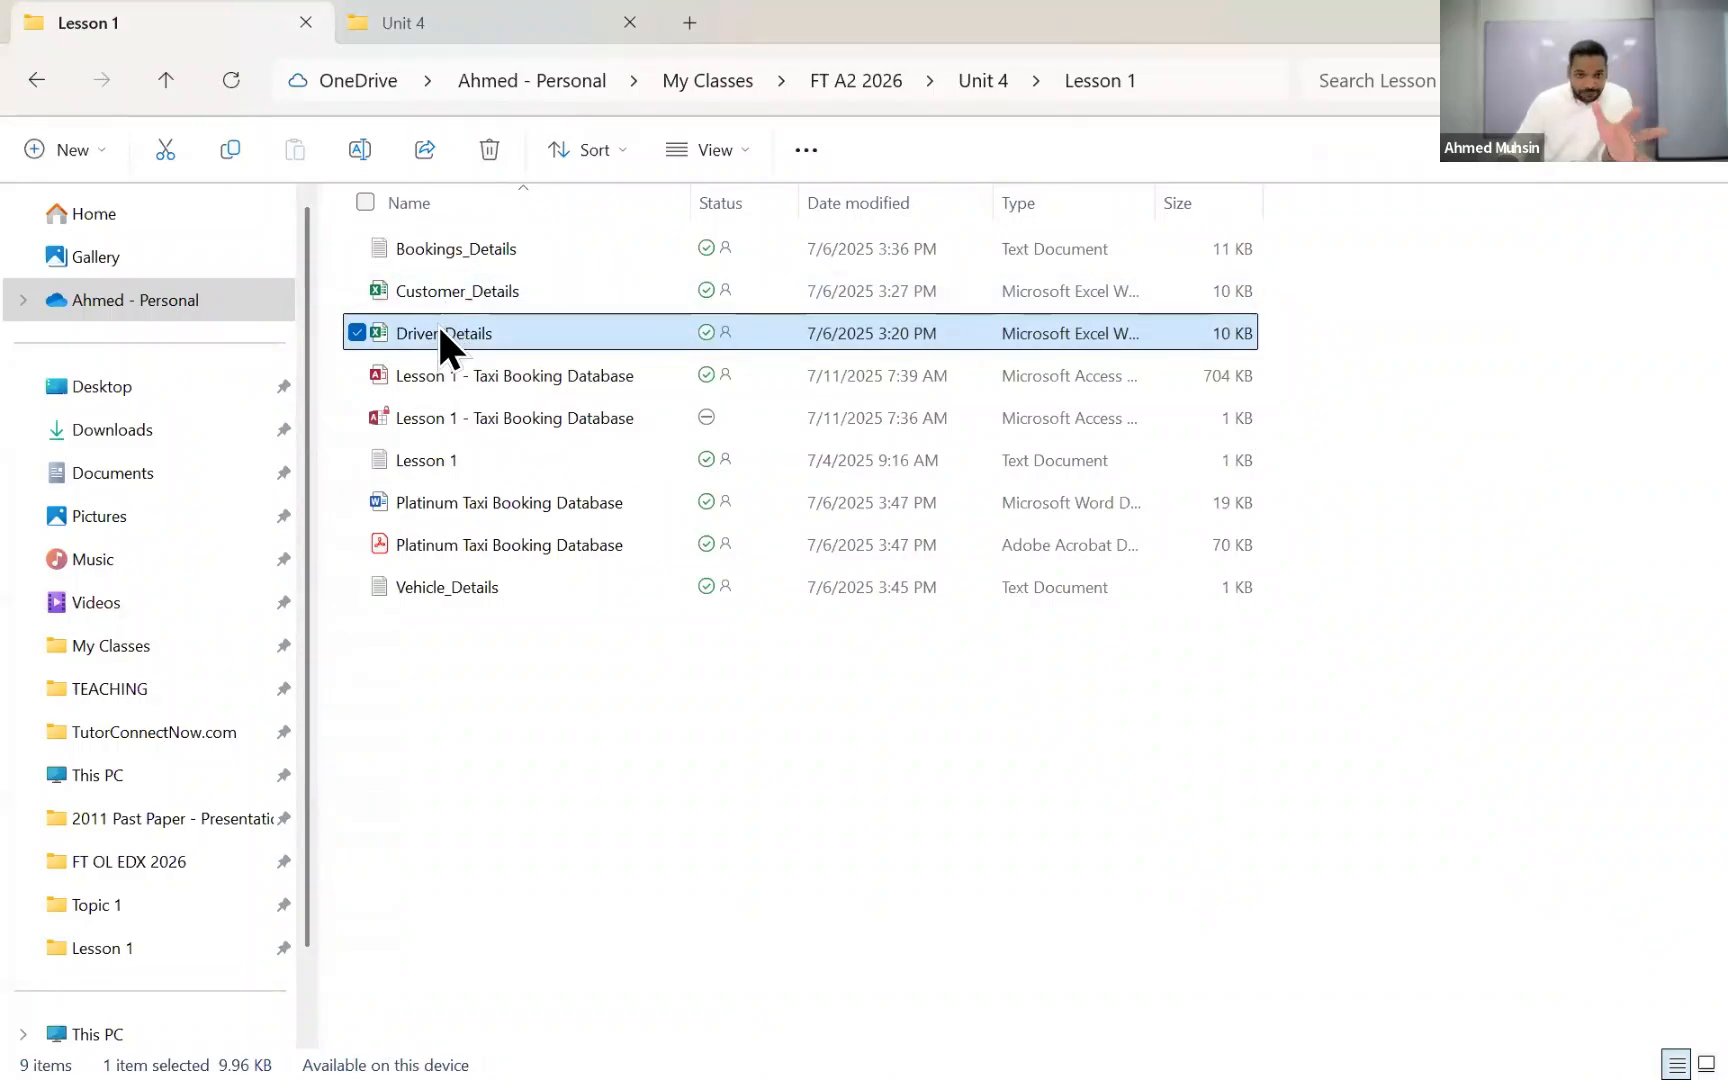
pyautogui.click(458, 298)
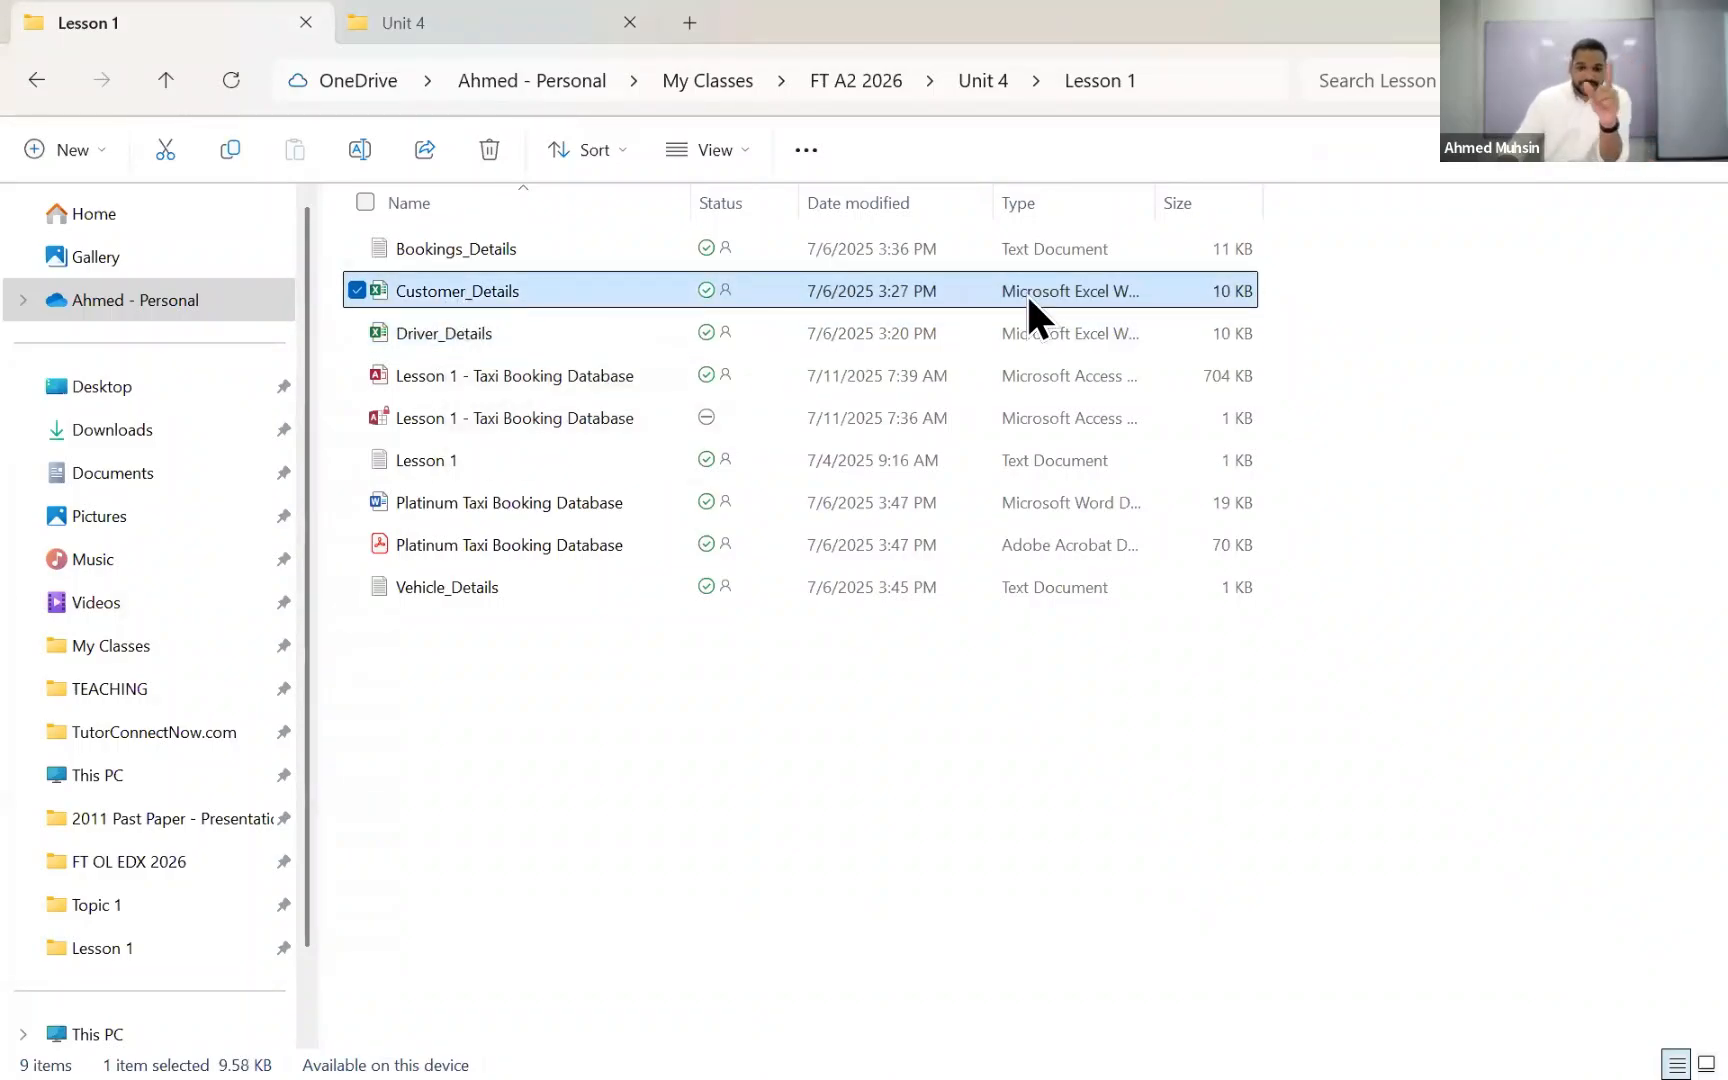
pyautogui.click(486, 252)
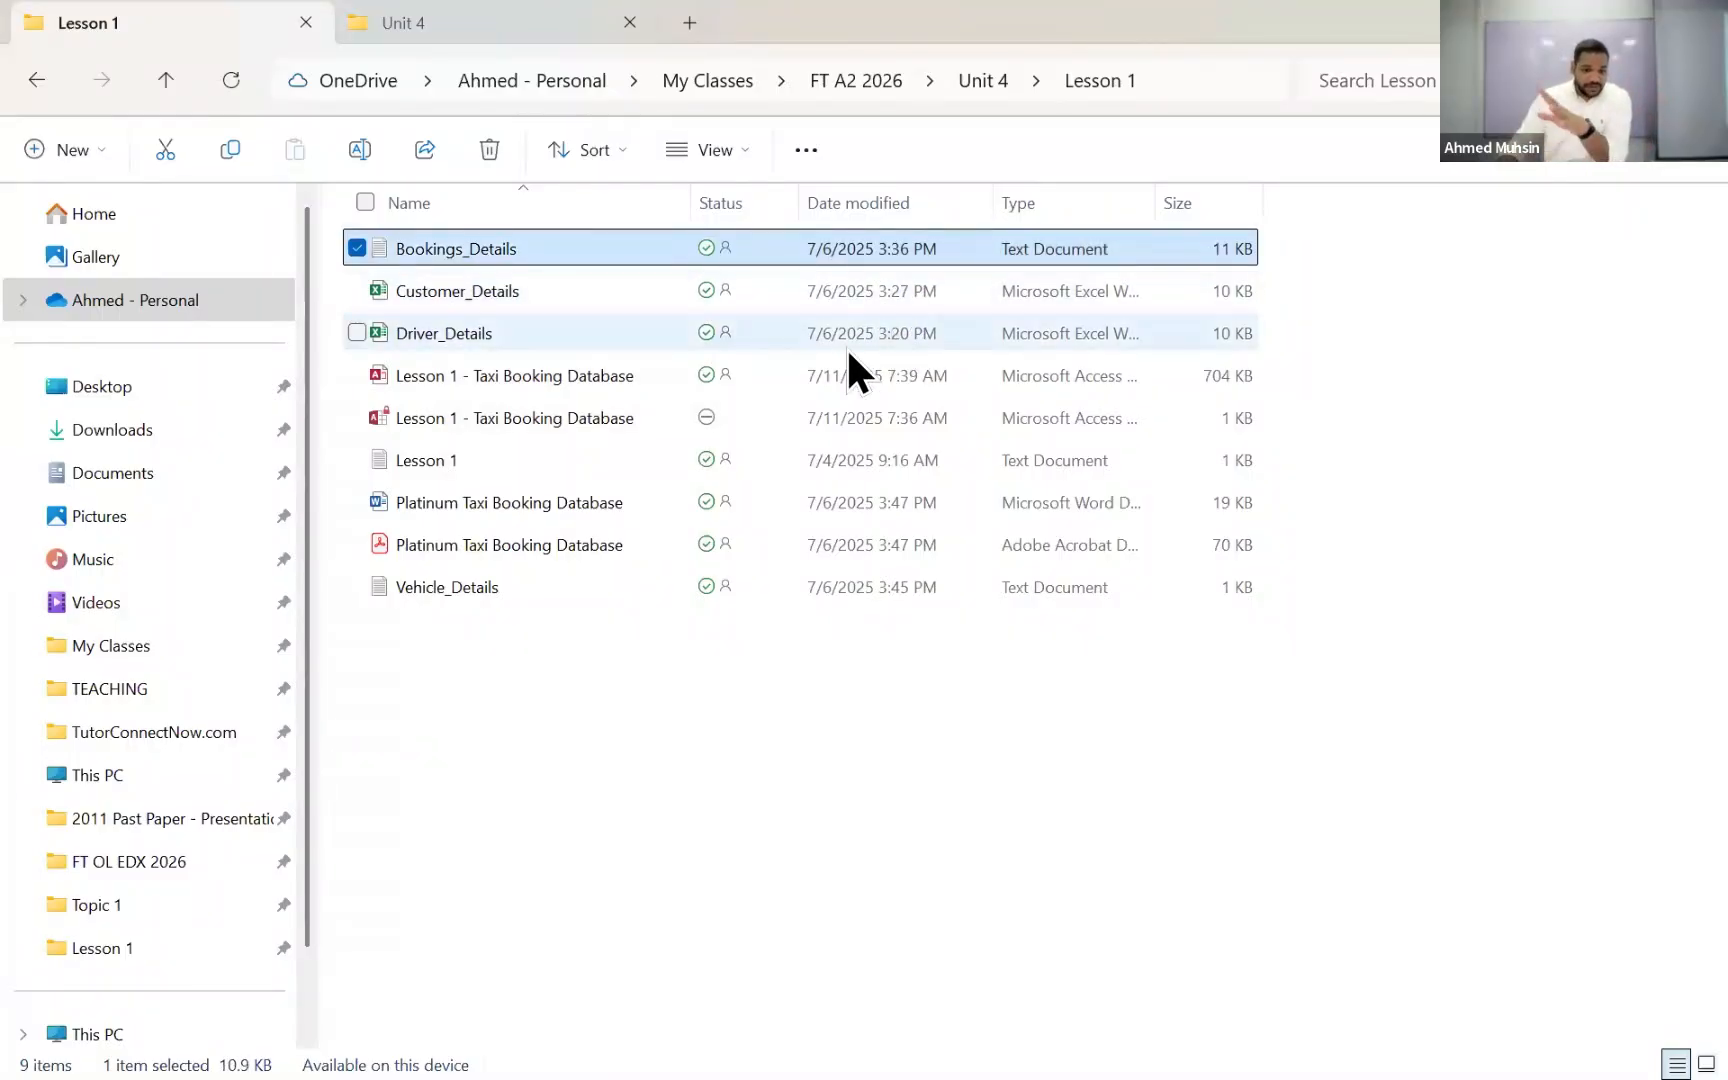
pyautogui.click(745, 586)
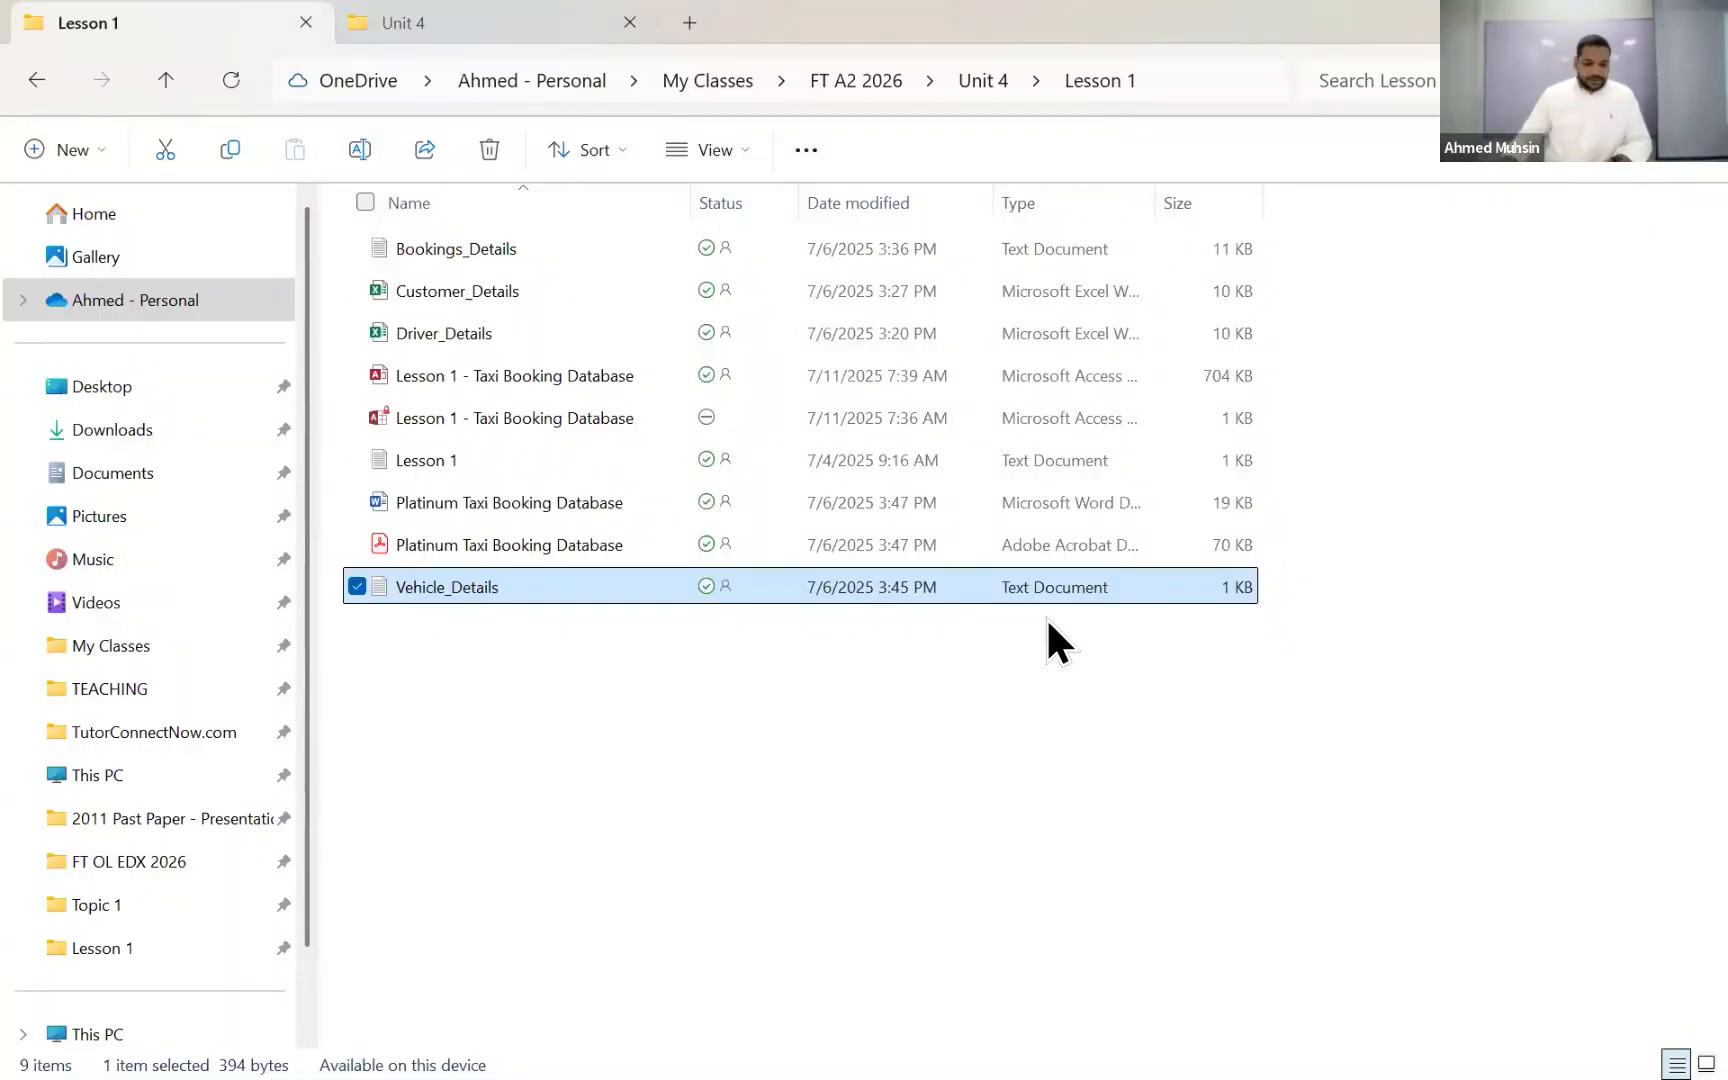
pyautogui.click(981, 742)
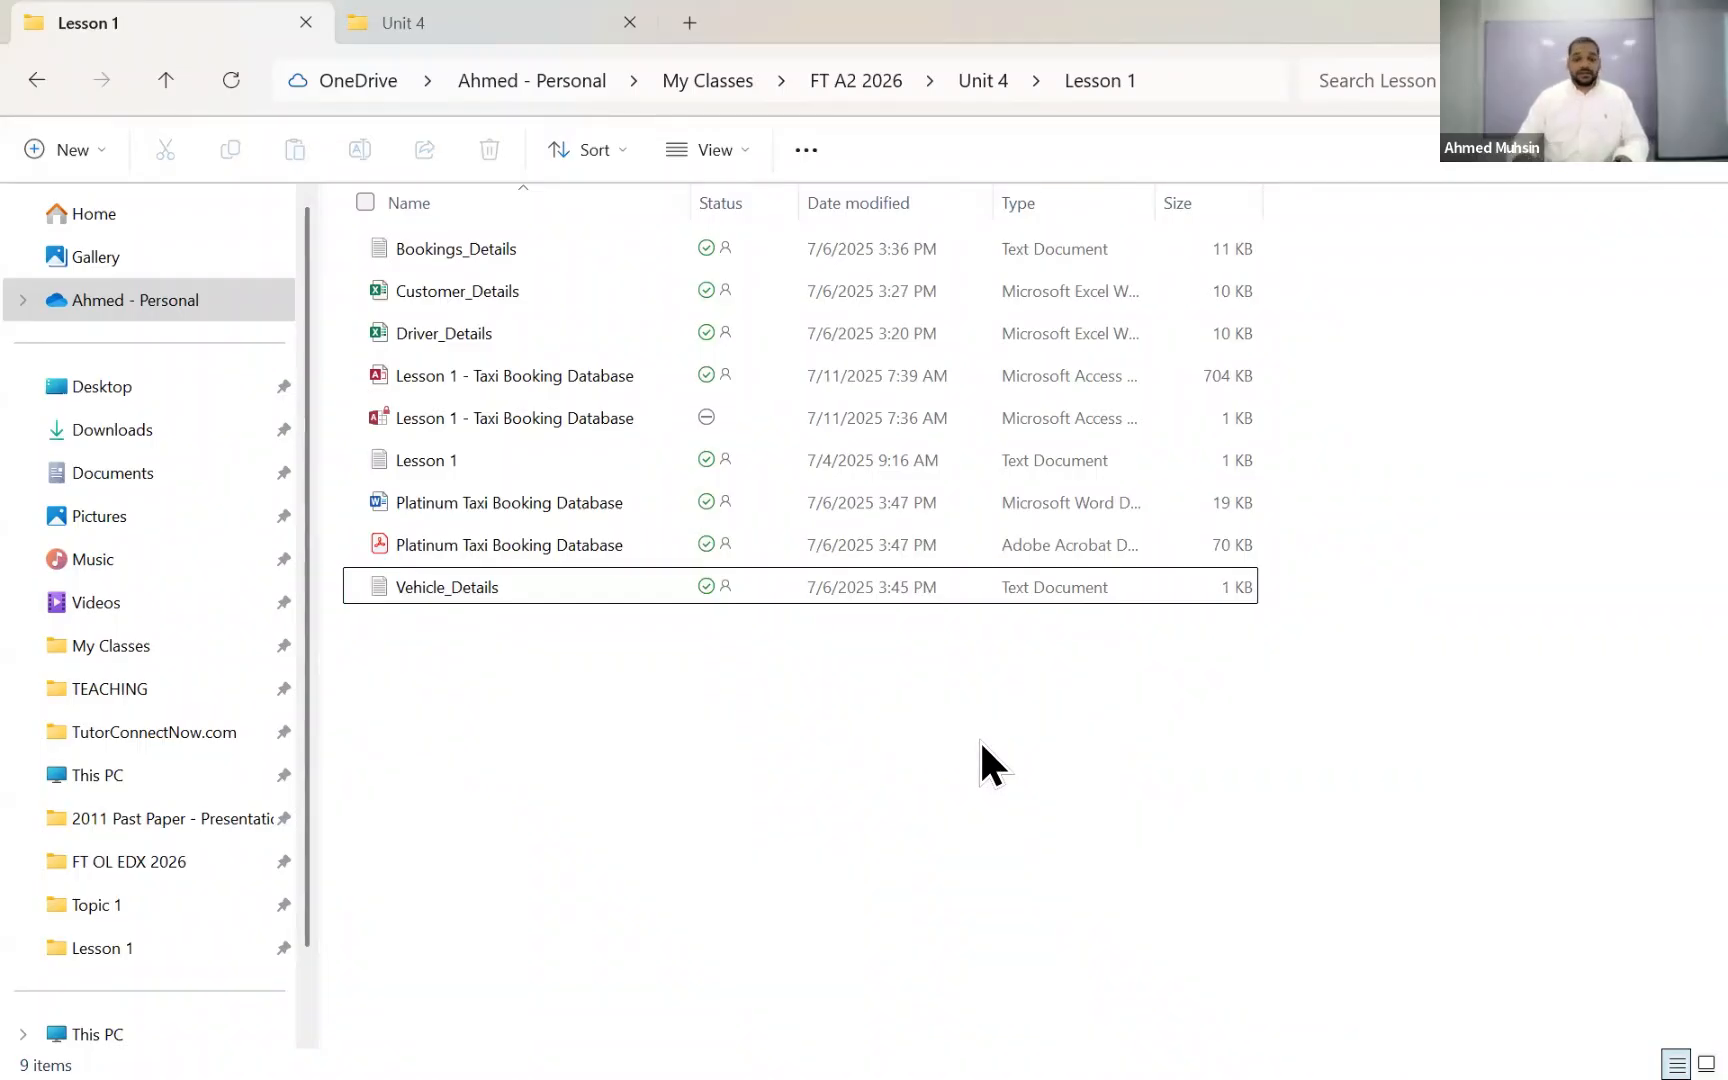
# Step: Open the Driver_Details workbook in Excel and look through its driver records and contact column
pyautogui.doubleClick(413, 342)
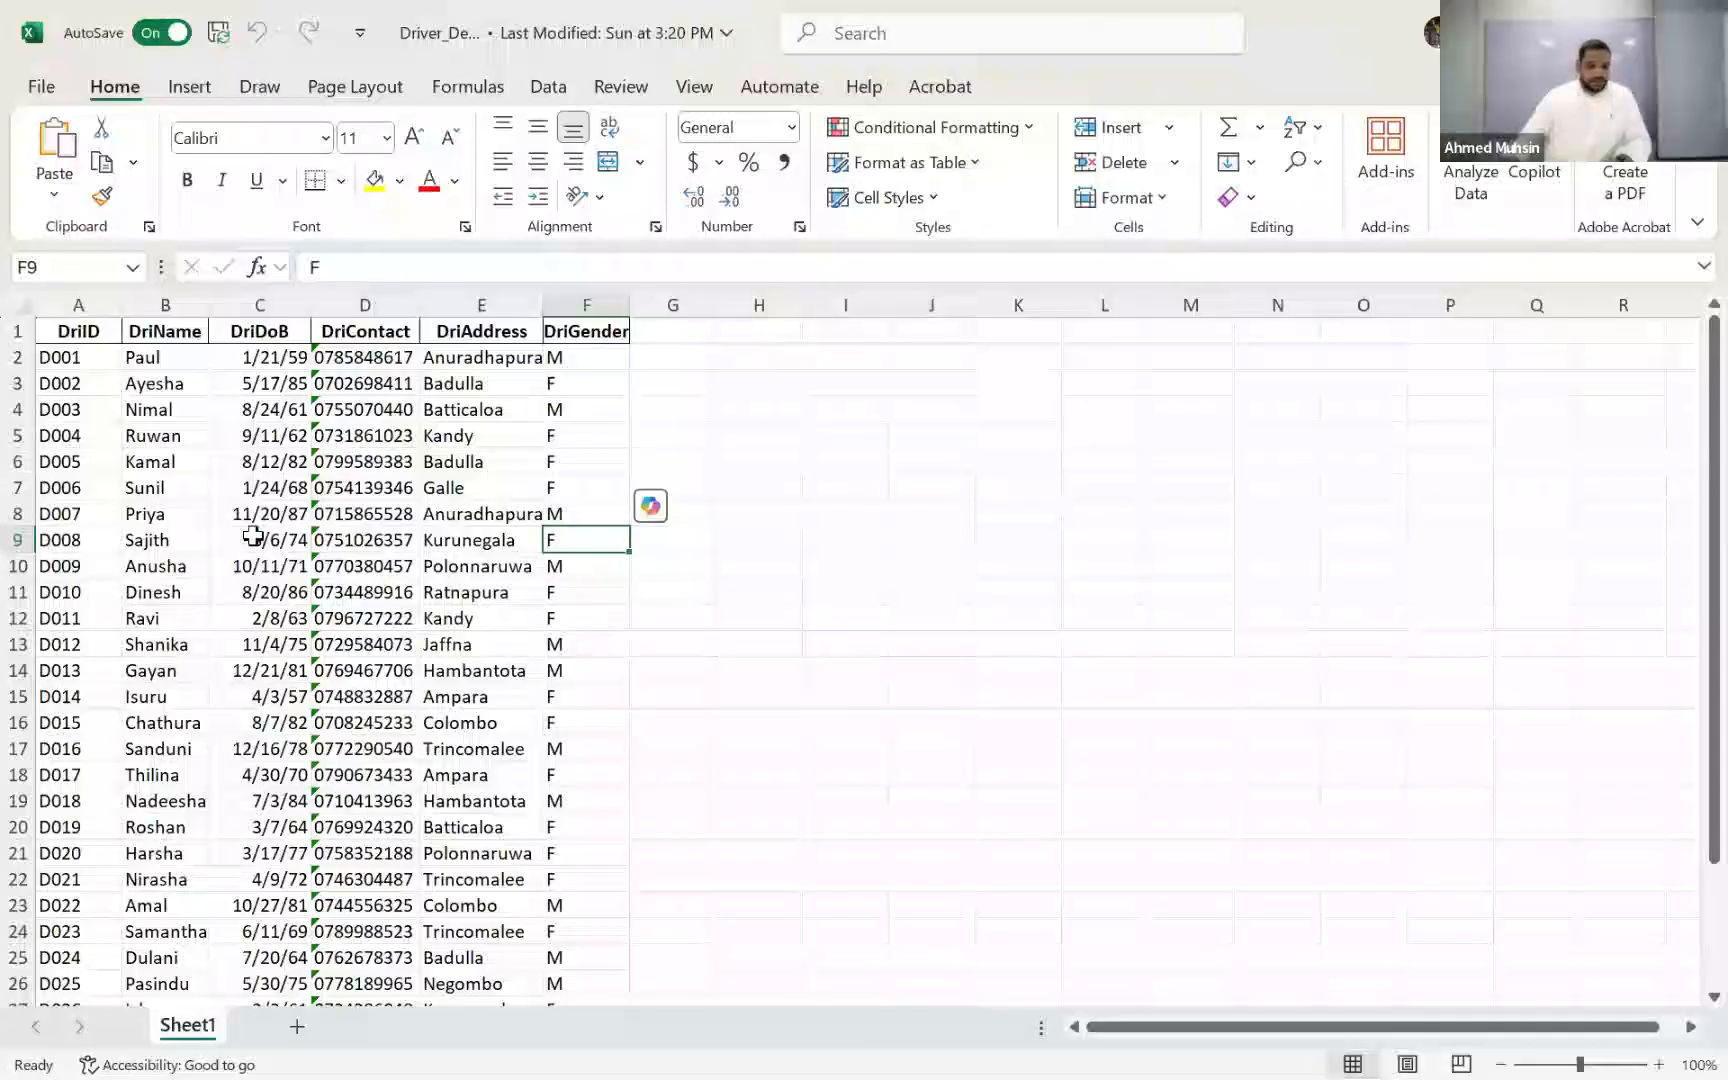
pyautogui.scroll(-7, 314, 564)
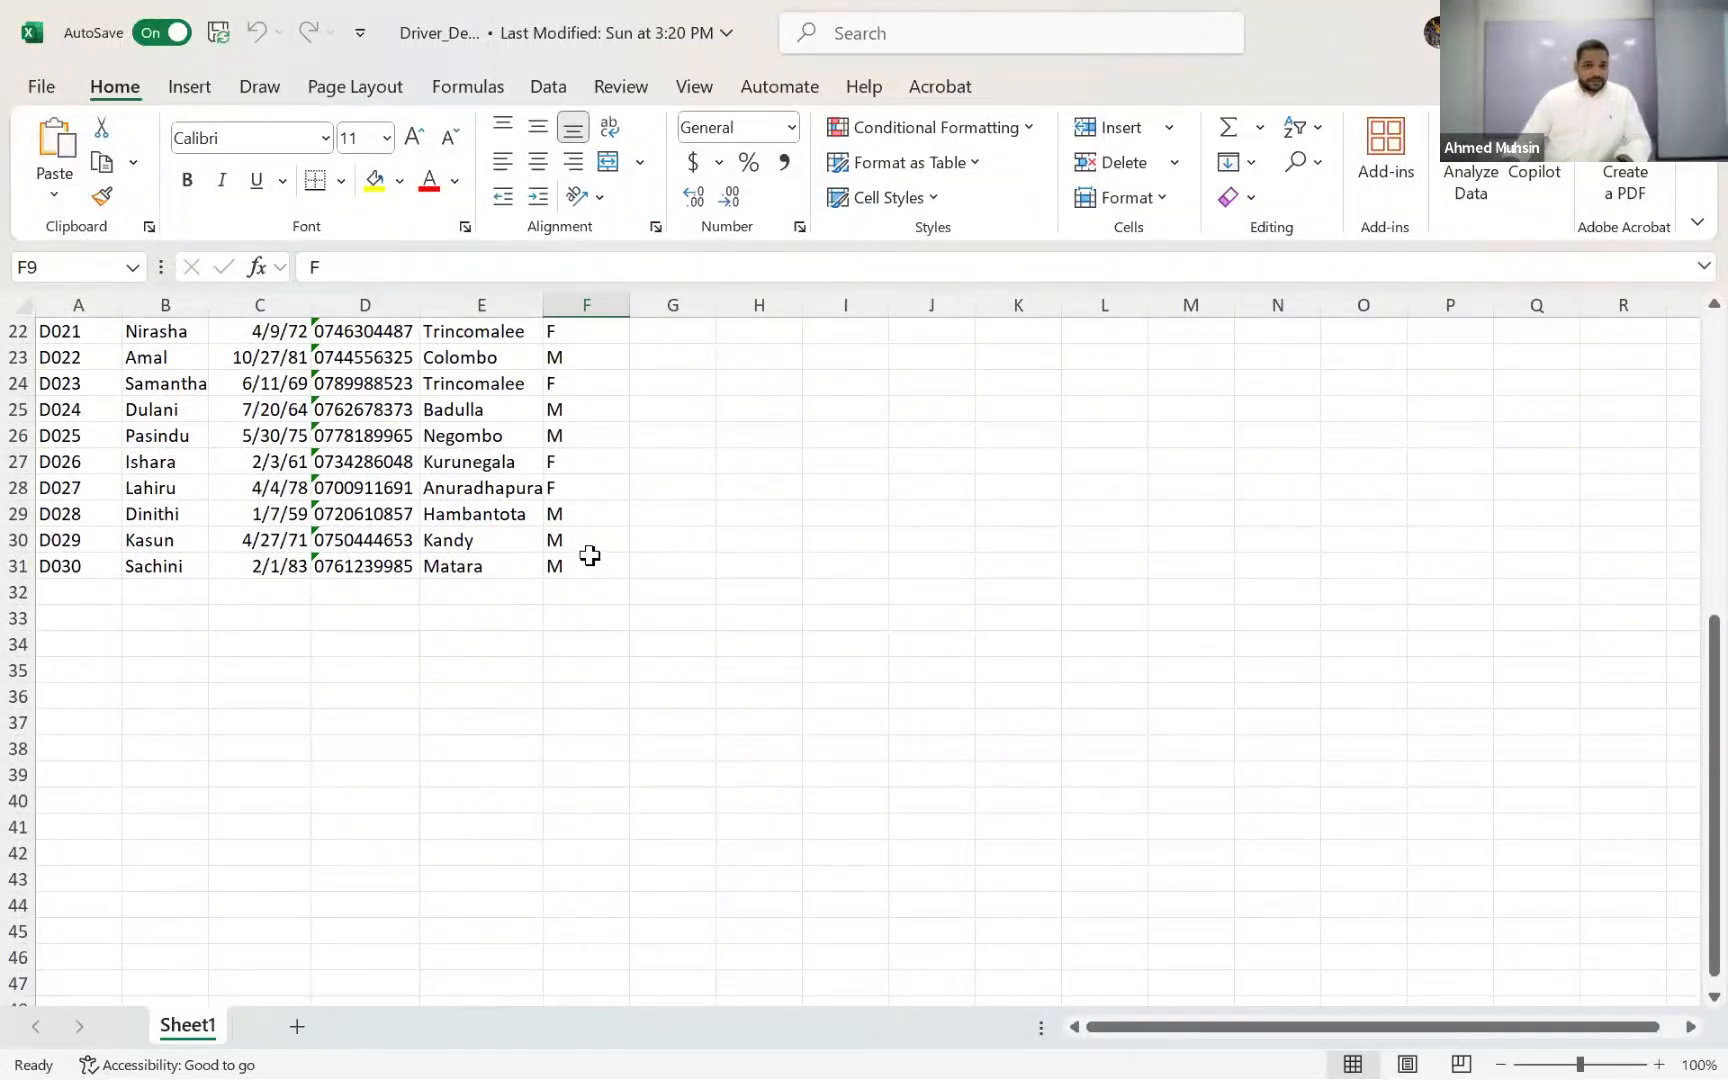
pyautogui.scroll(7, 590, 555)
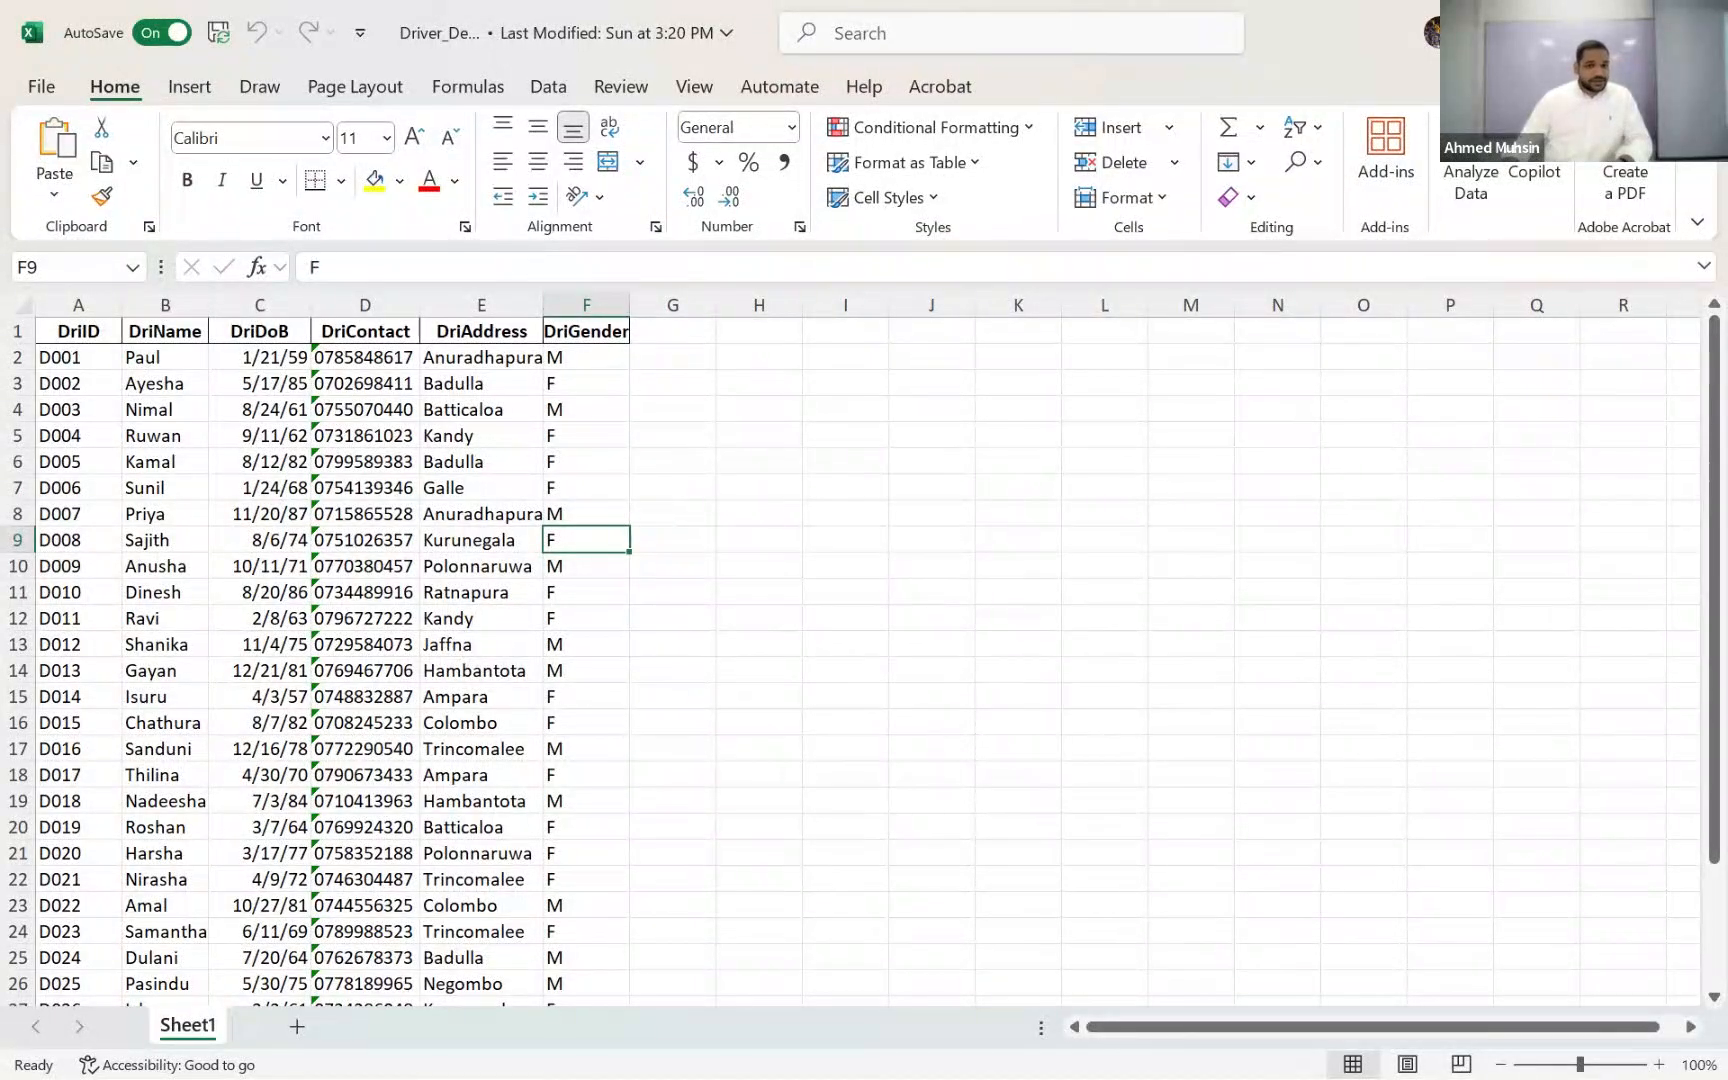
pyautogui.click(350, 488)
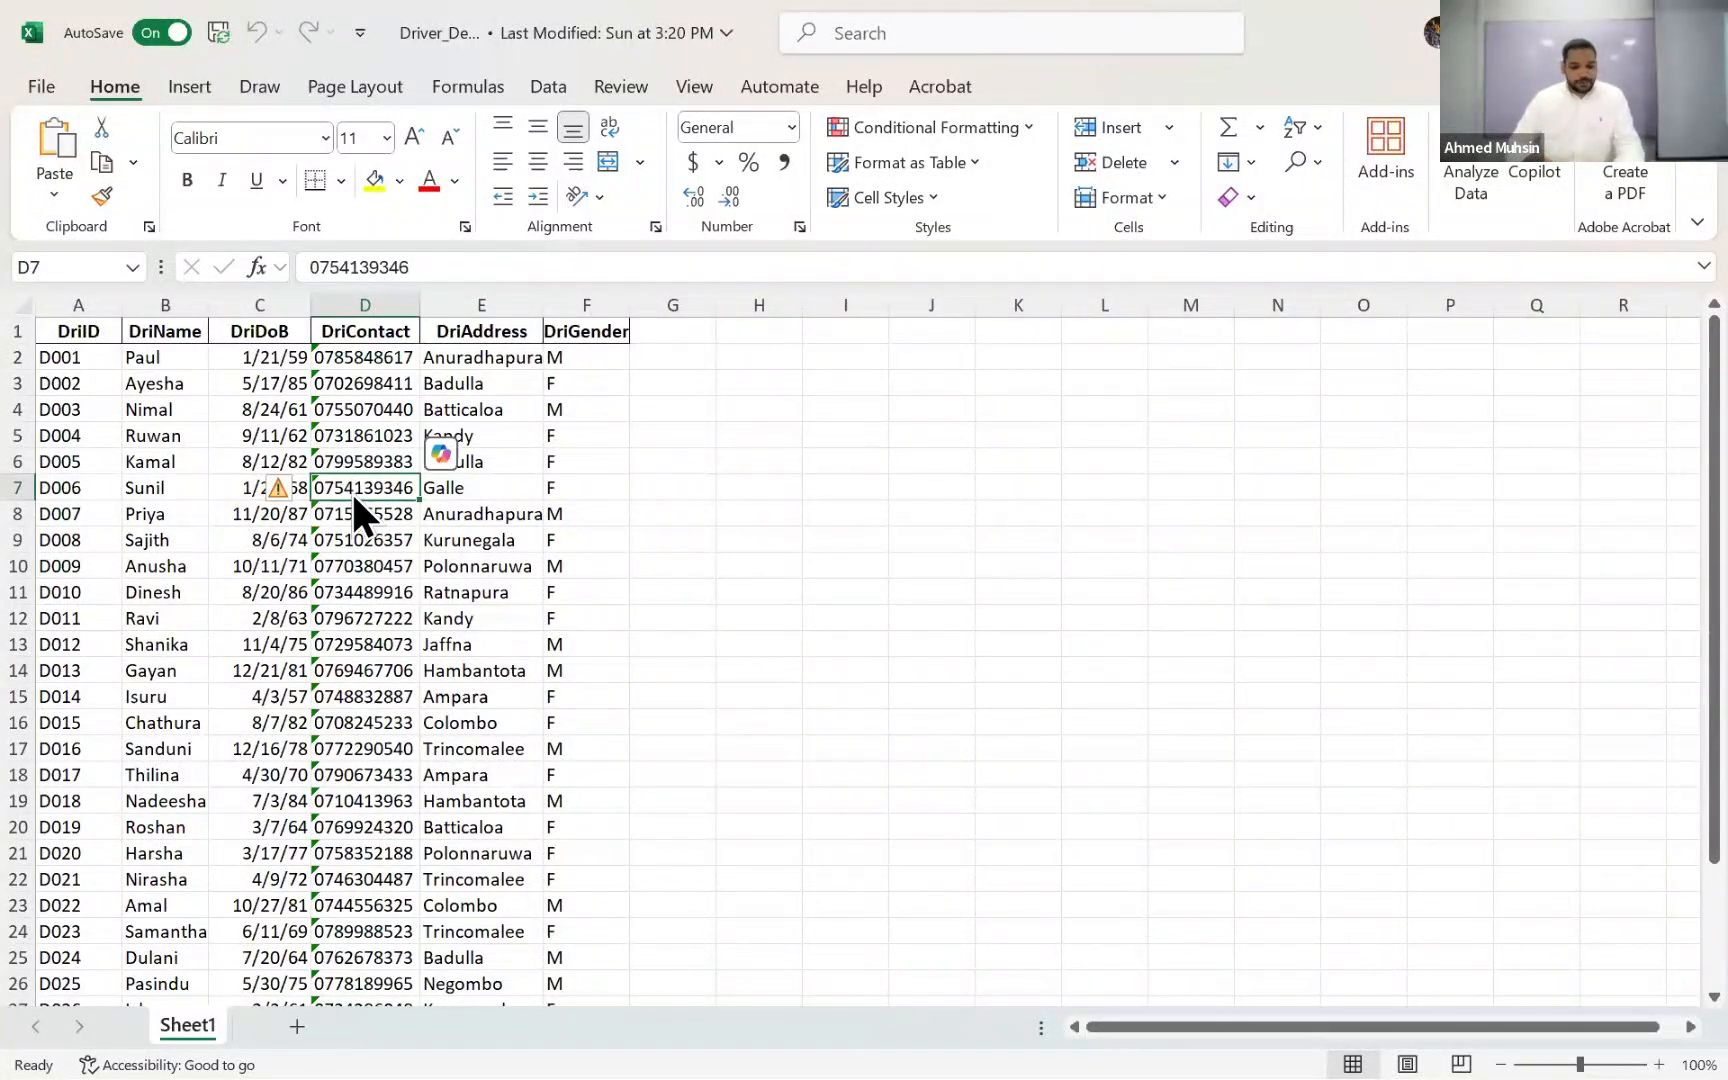
# Step: Compare DriverTBL in a reduced Access window with the Driver_Details columns, and close the workbook to return to File Explorer
pyautogui.hotkey('alt', 'Tab')
pyautogui.hotkey('alt', 'Tab')
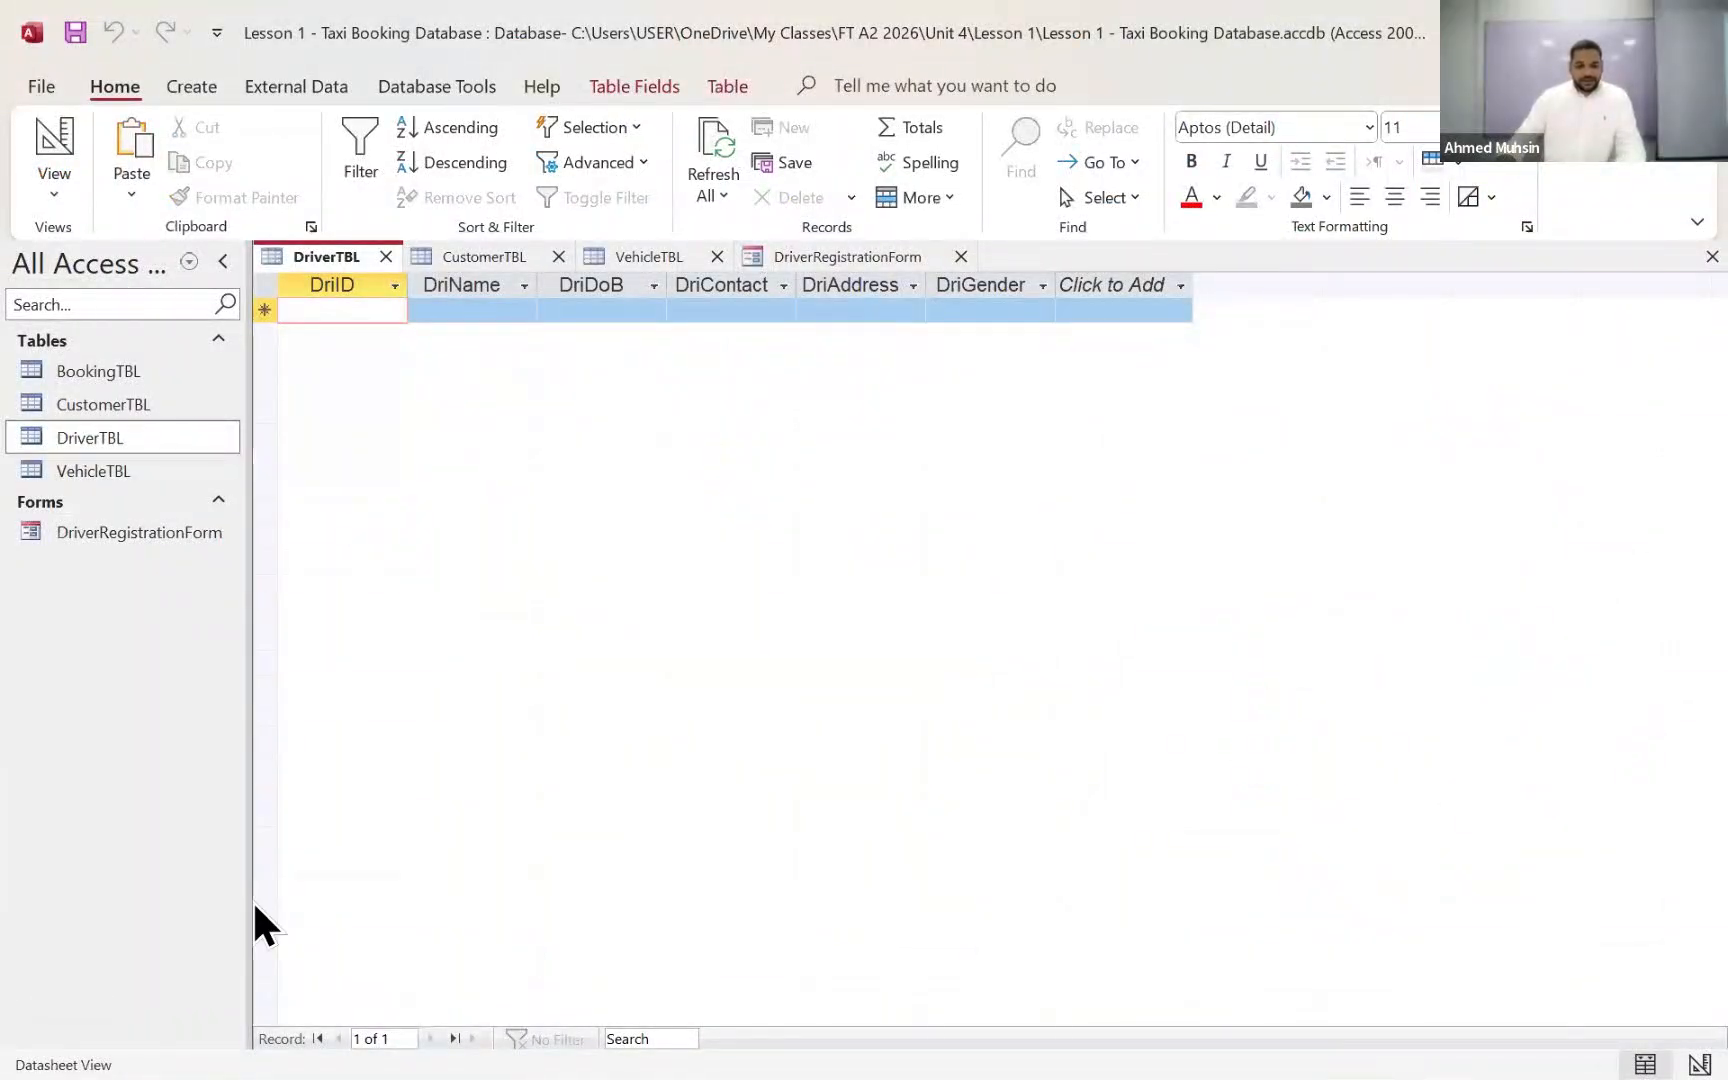
pyautogui.press('super+Down')
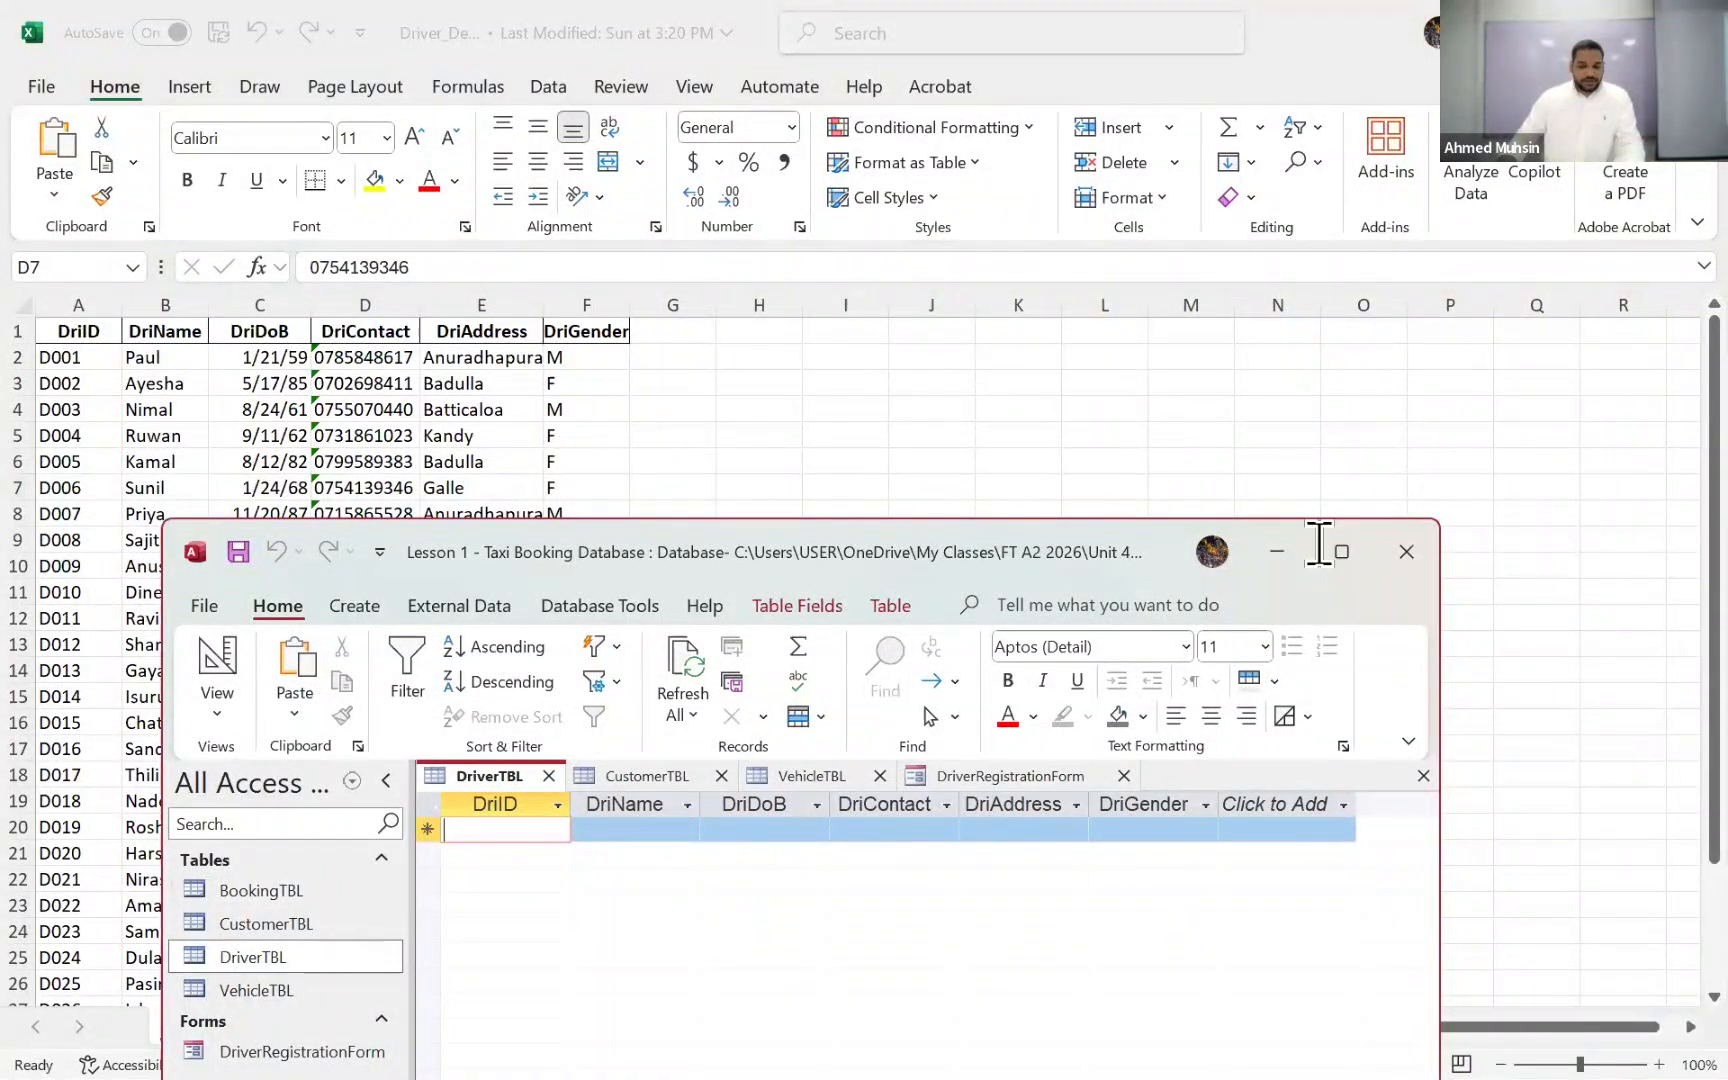
pyautogui.moveTo(1320, 545)
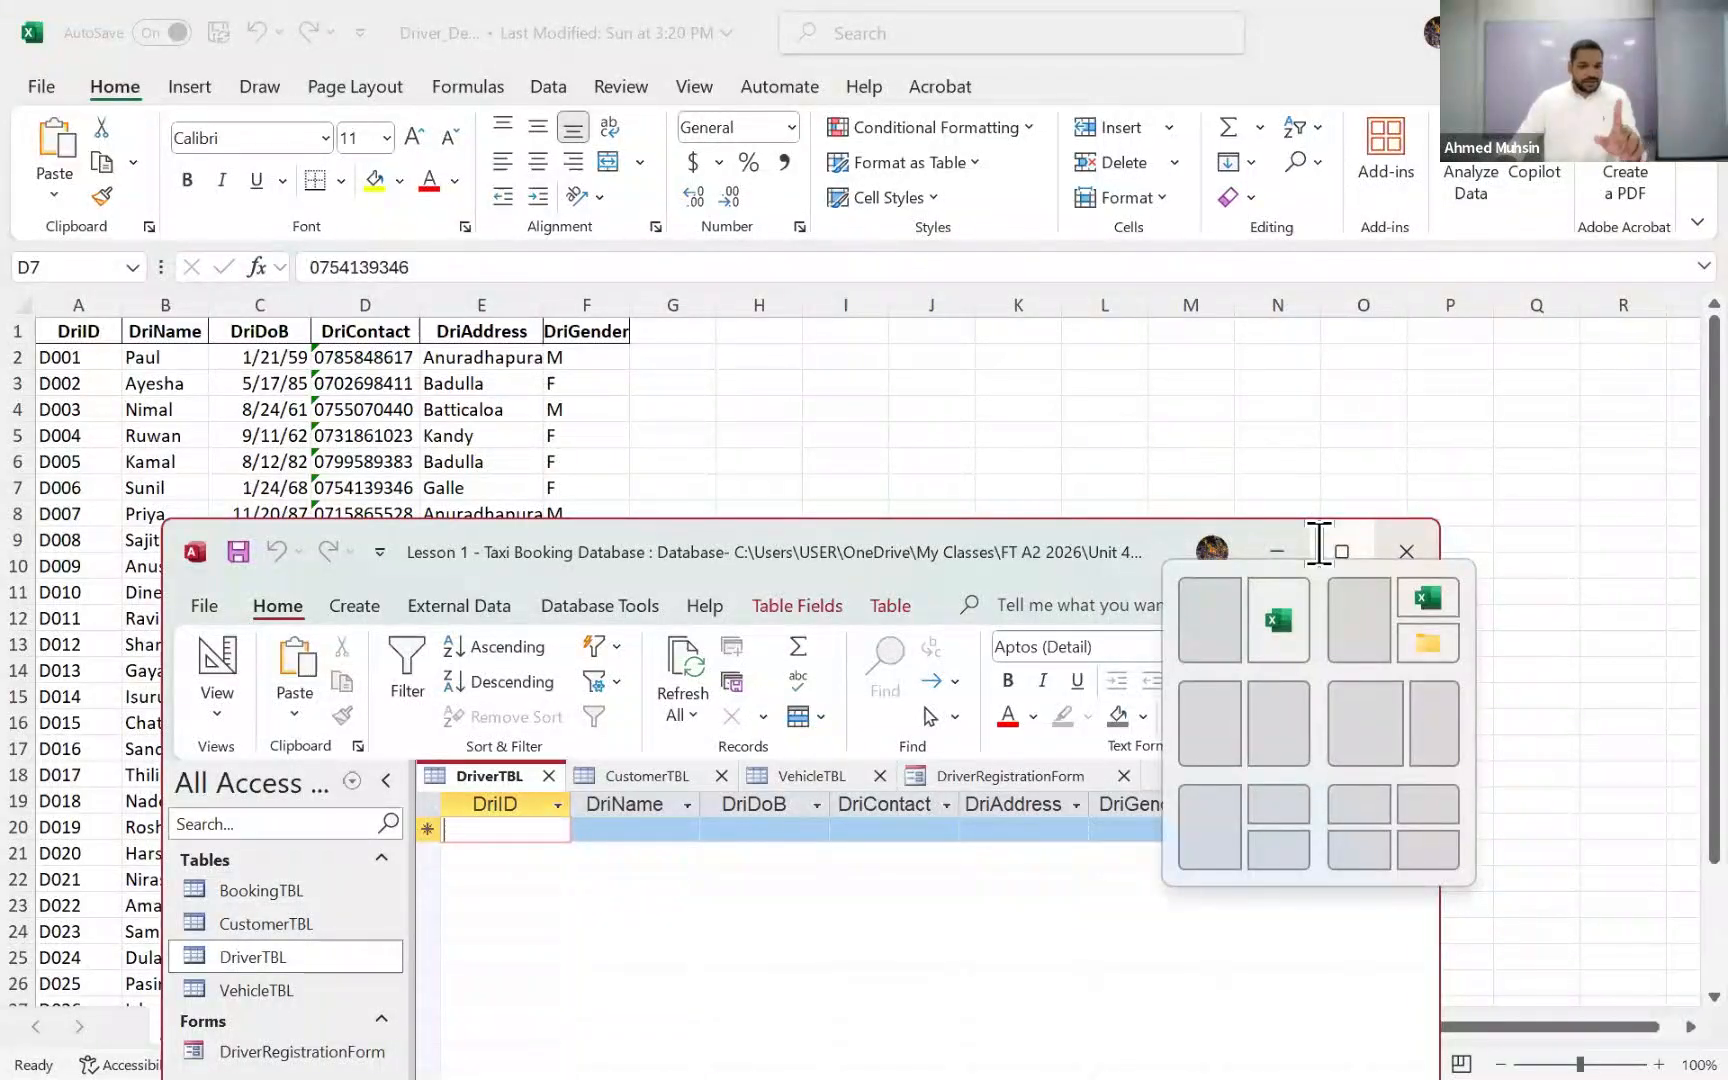
pyautogui.click(1320, 545)
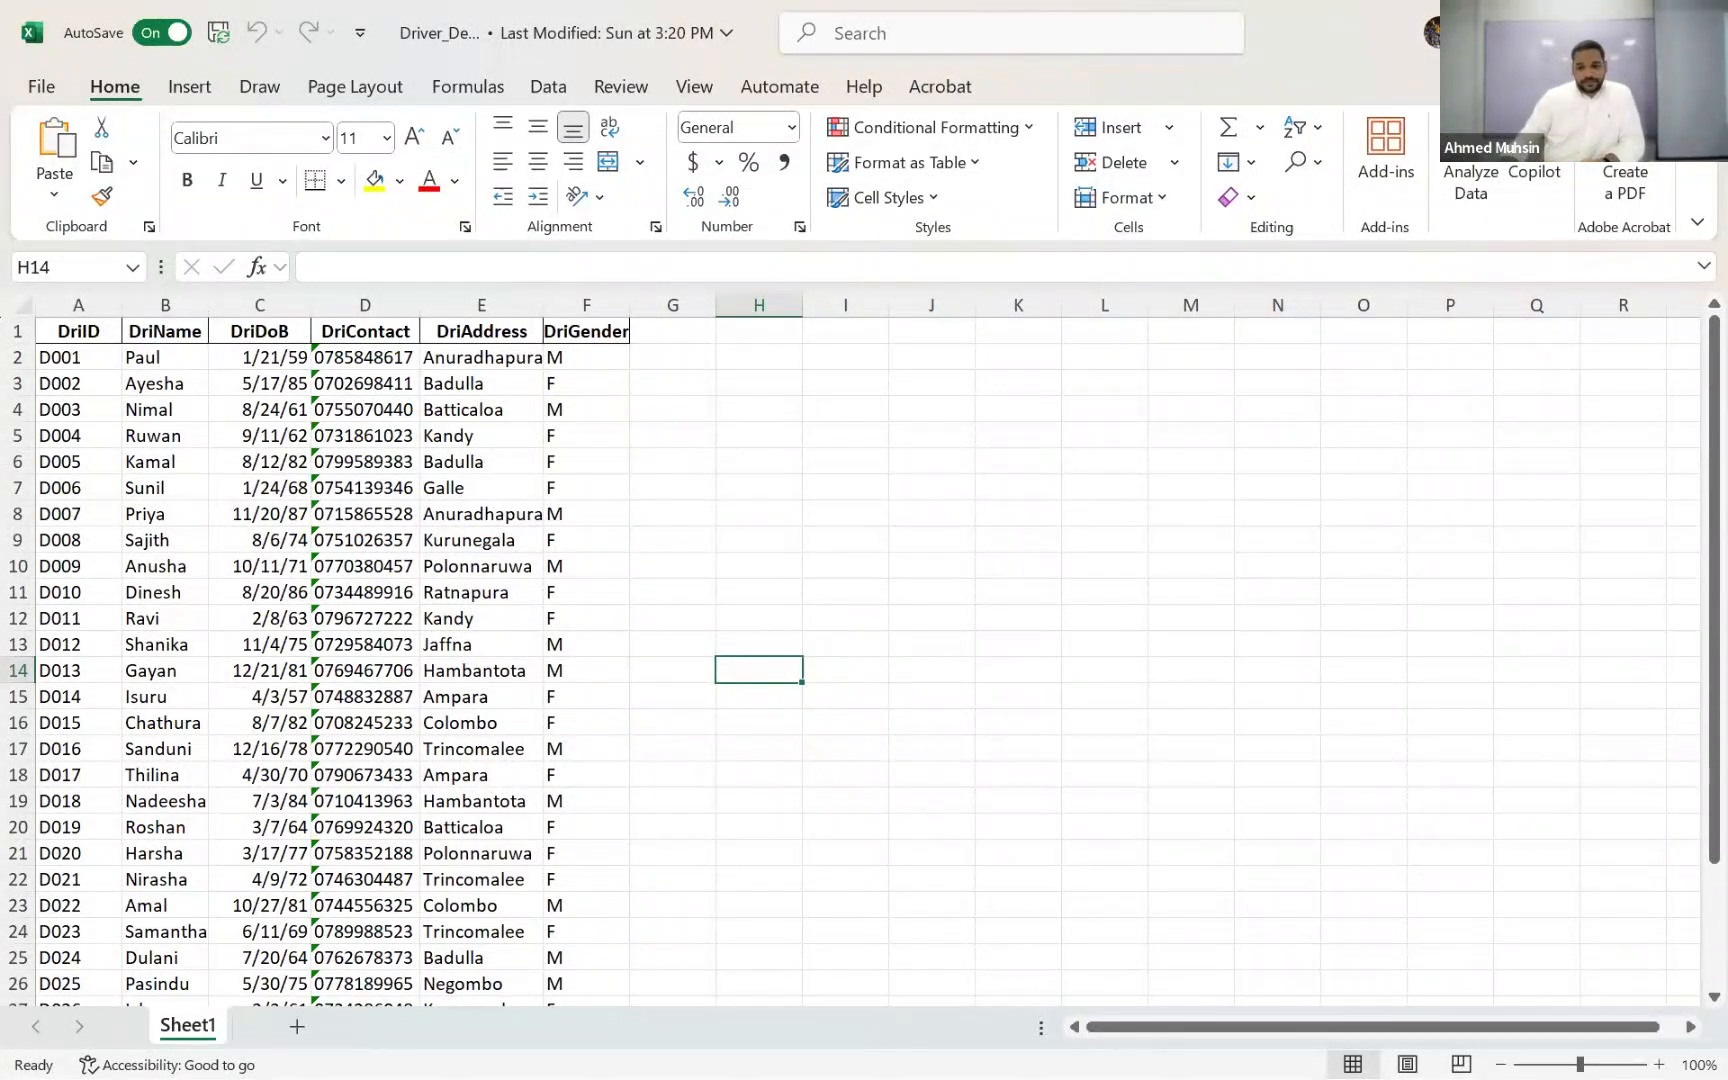
pyautogui.click(1701, 30)
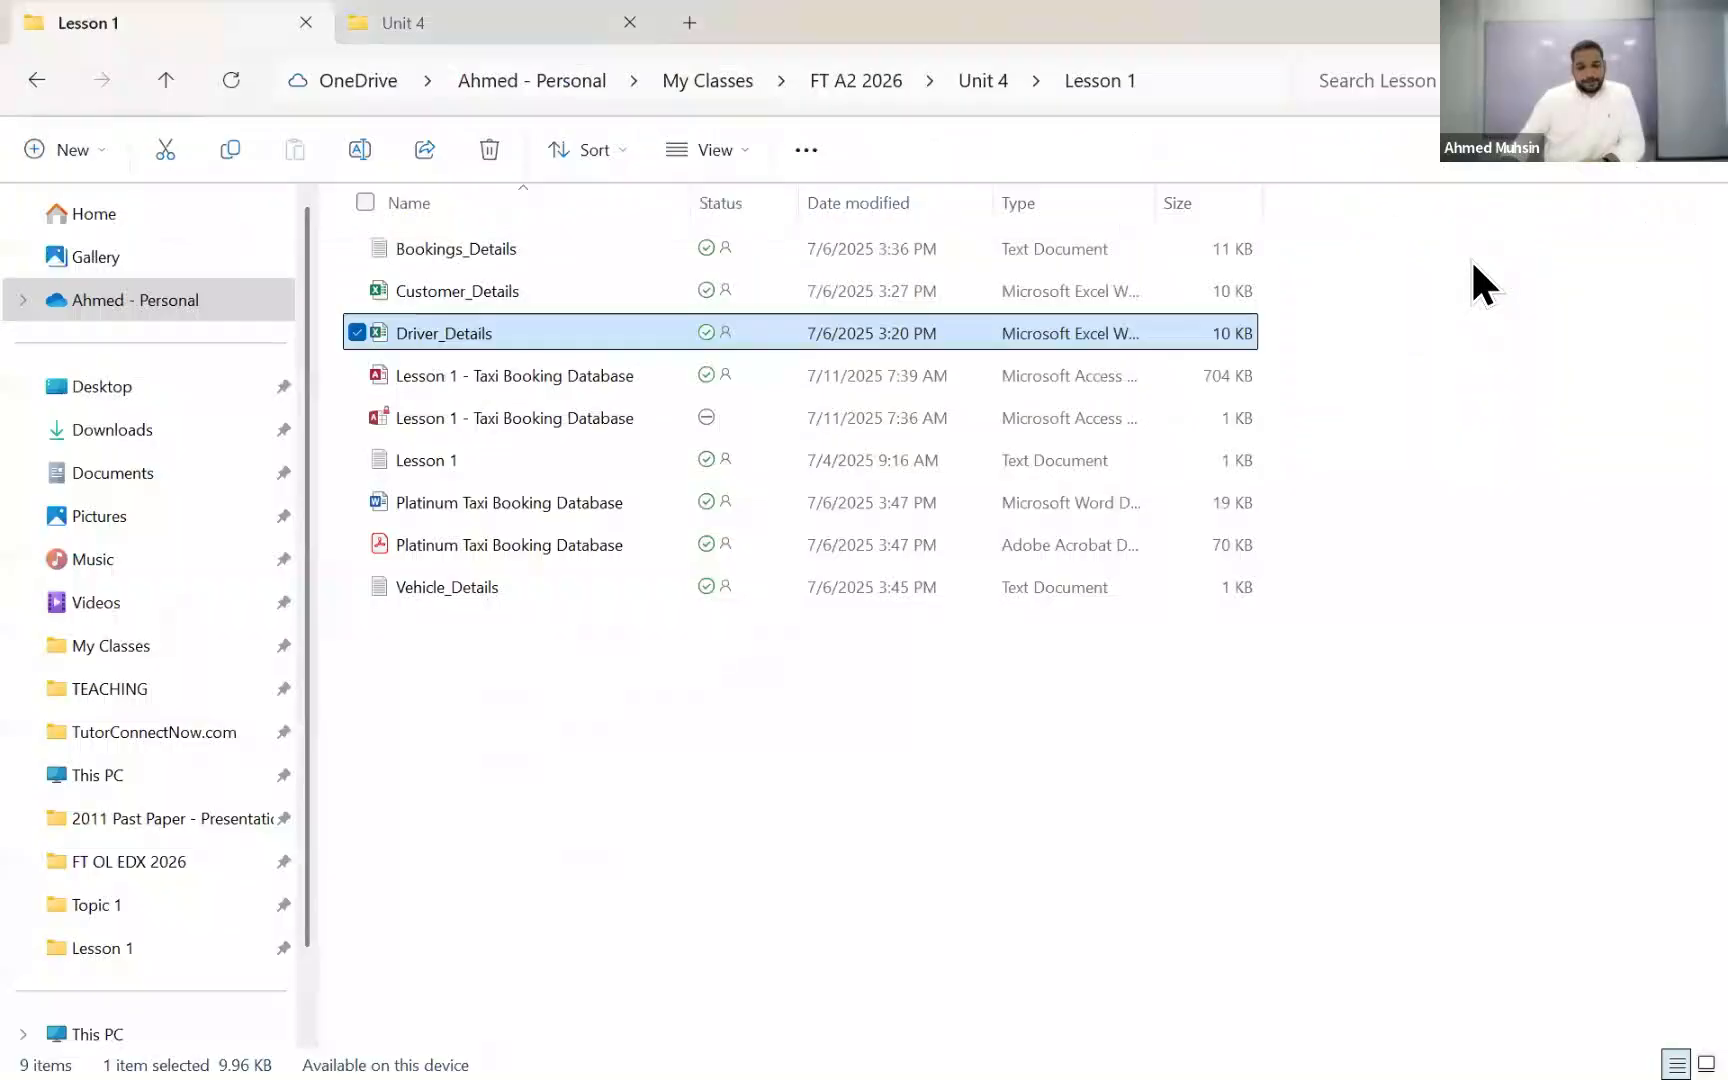
# Step: Switch back to Access and close DriverTBL, CustomerTBL, VehicleTBL and DriverRegistrationForm
pyautogui.click(1363, 682)
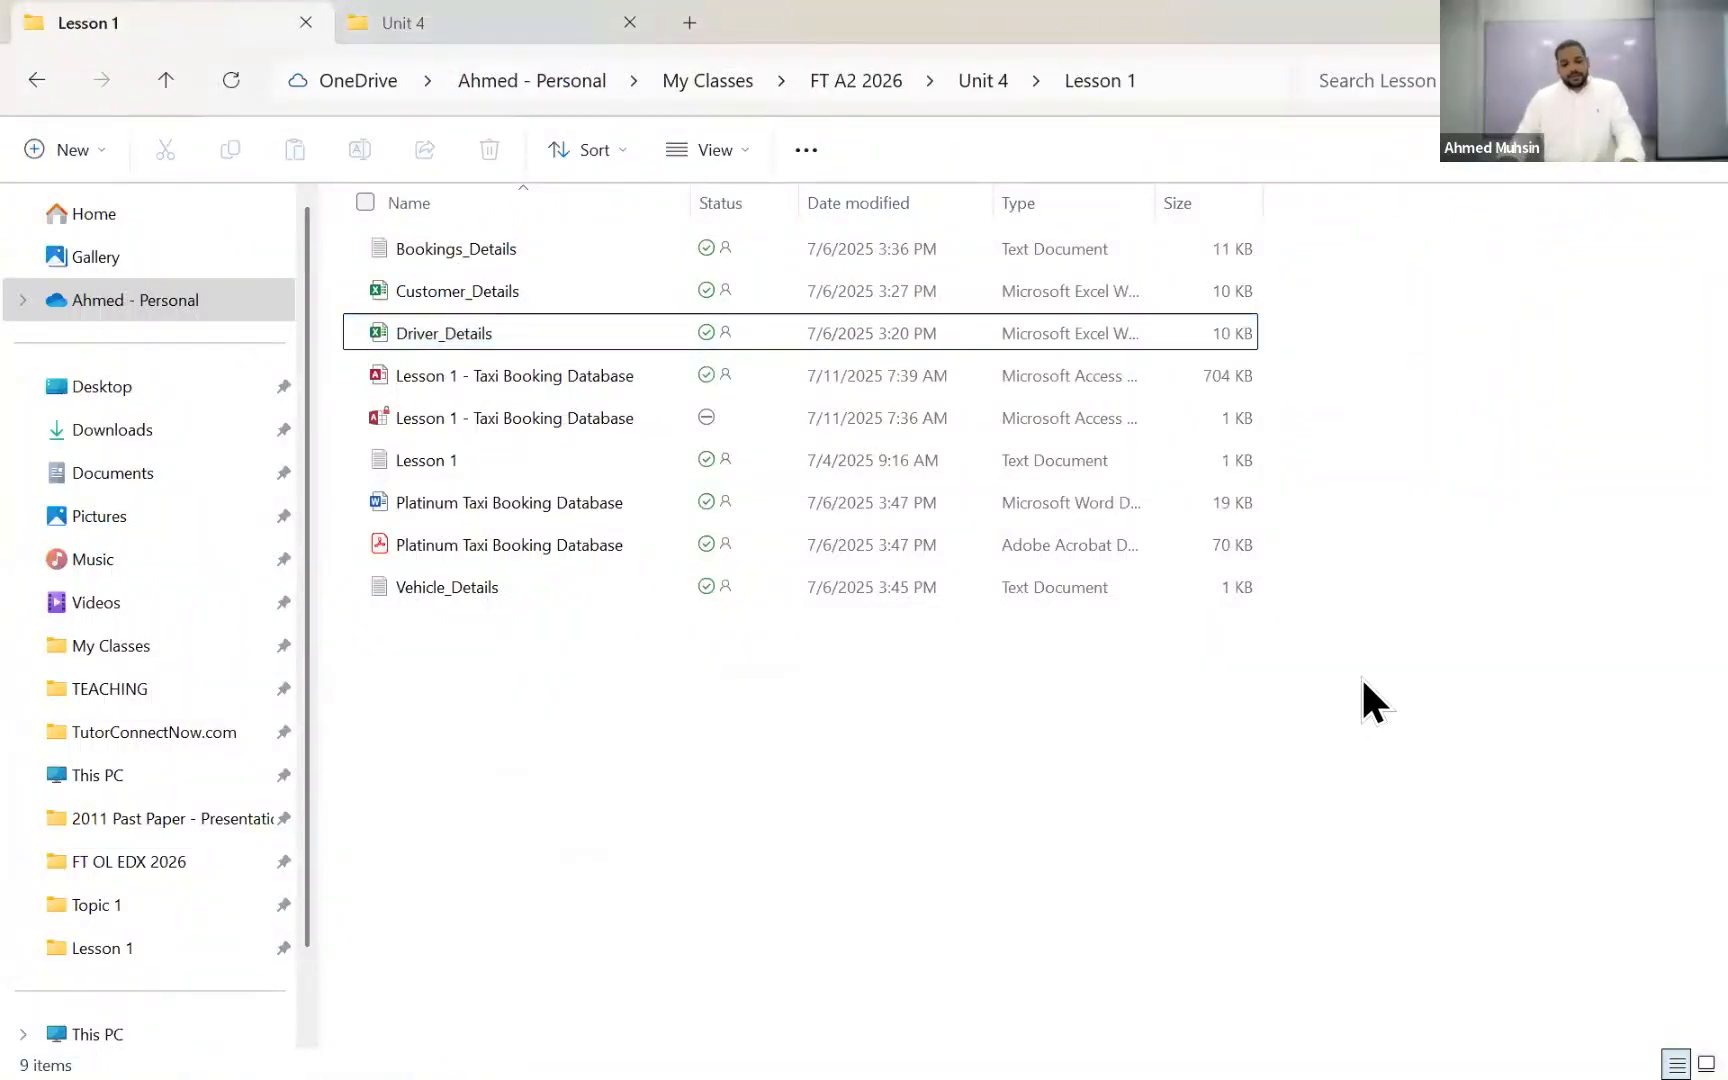
pyautogui.hotkey('alt', 'Tab')
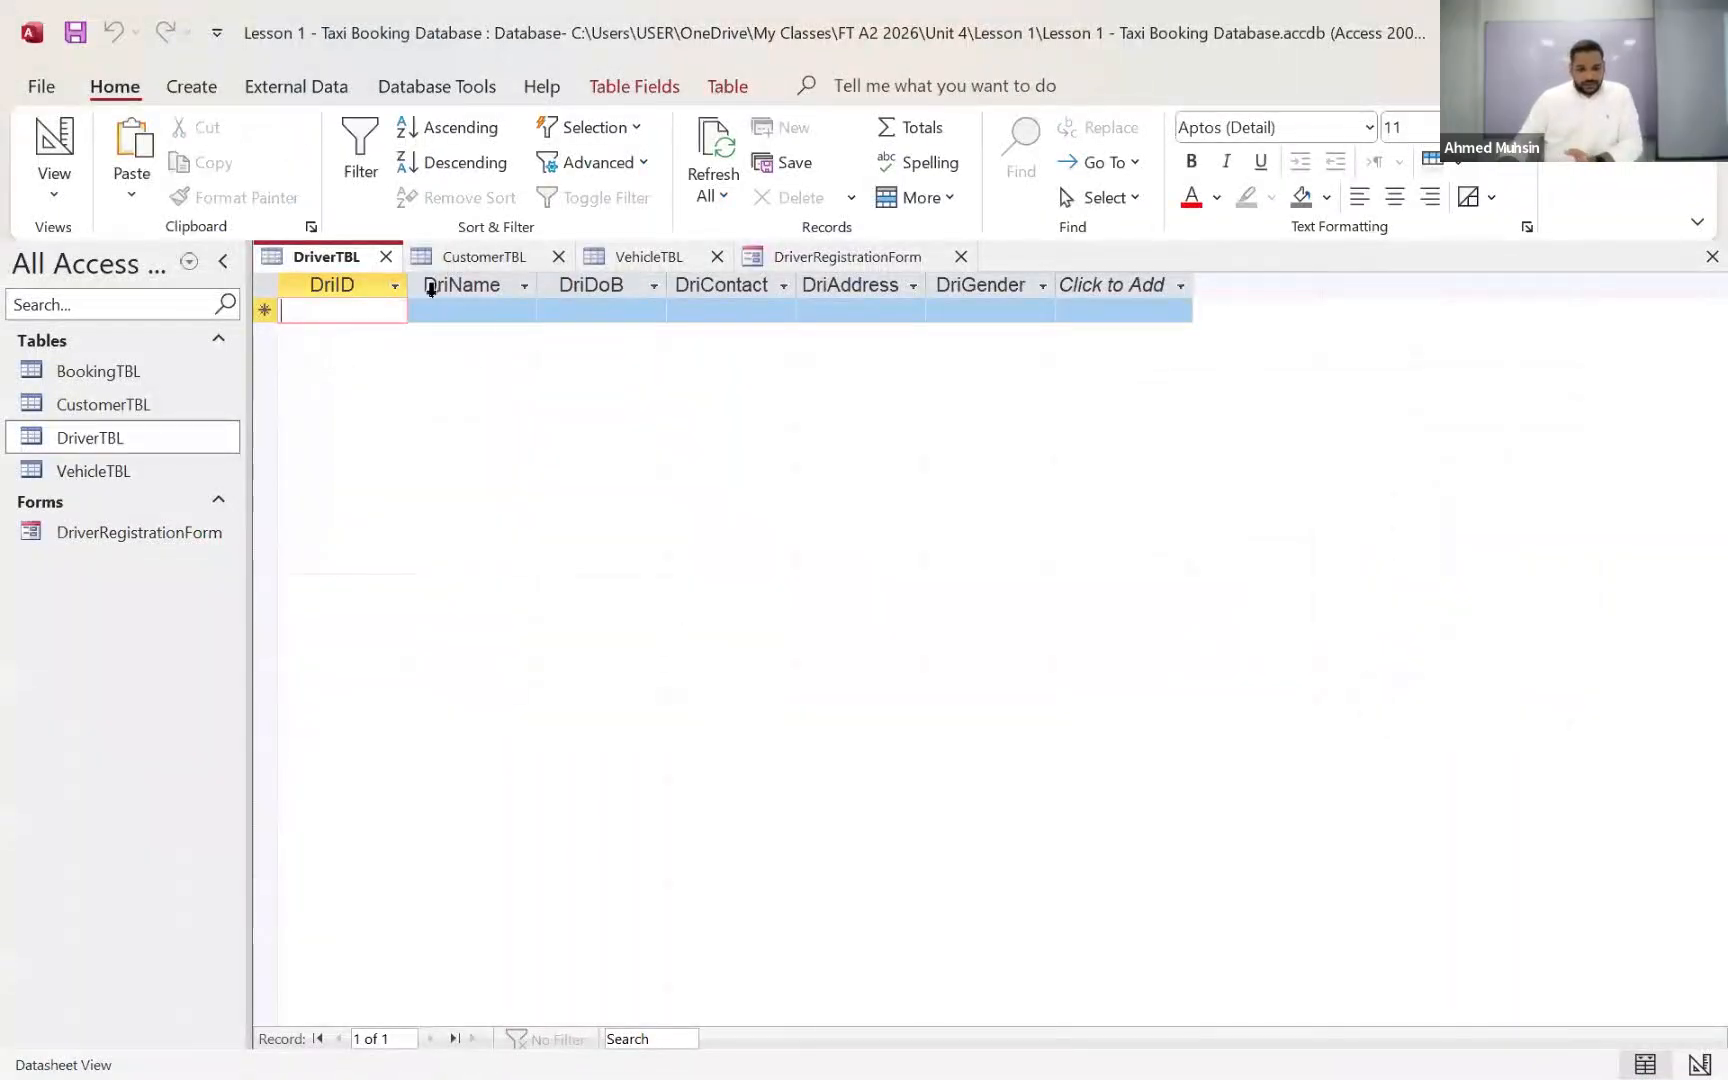
pyautogui.click(384, 256)
pyautogui.click(404, 255)
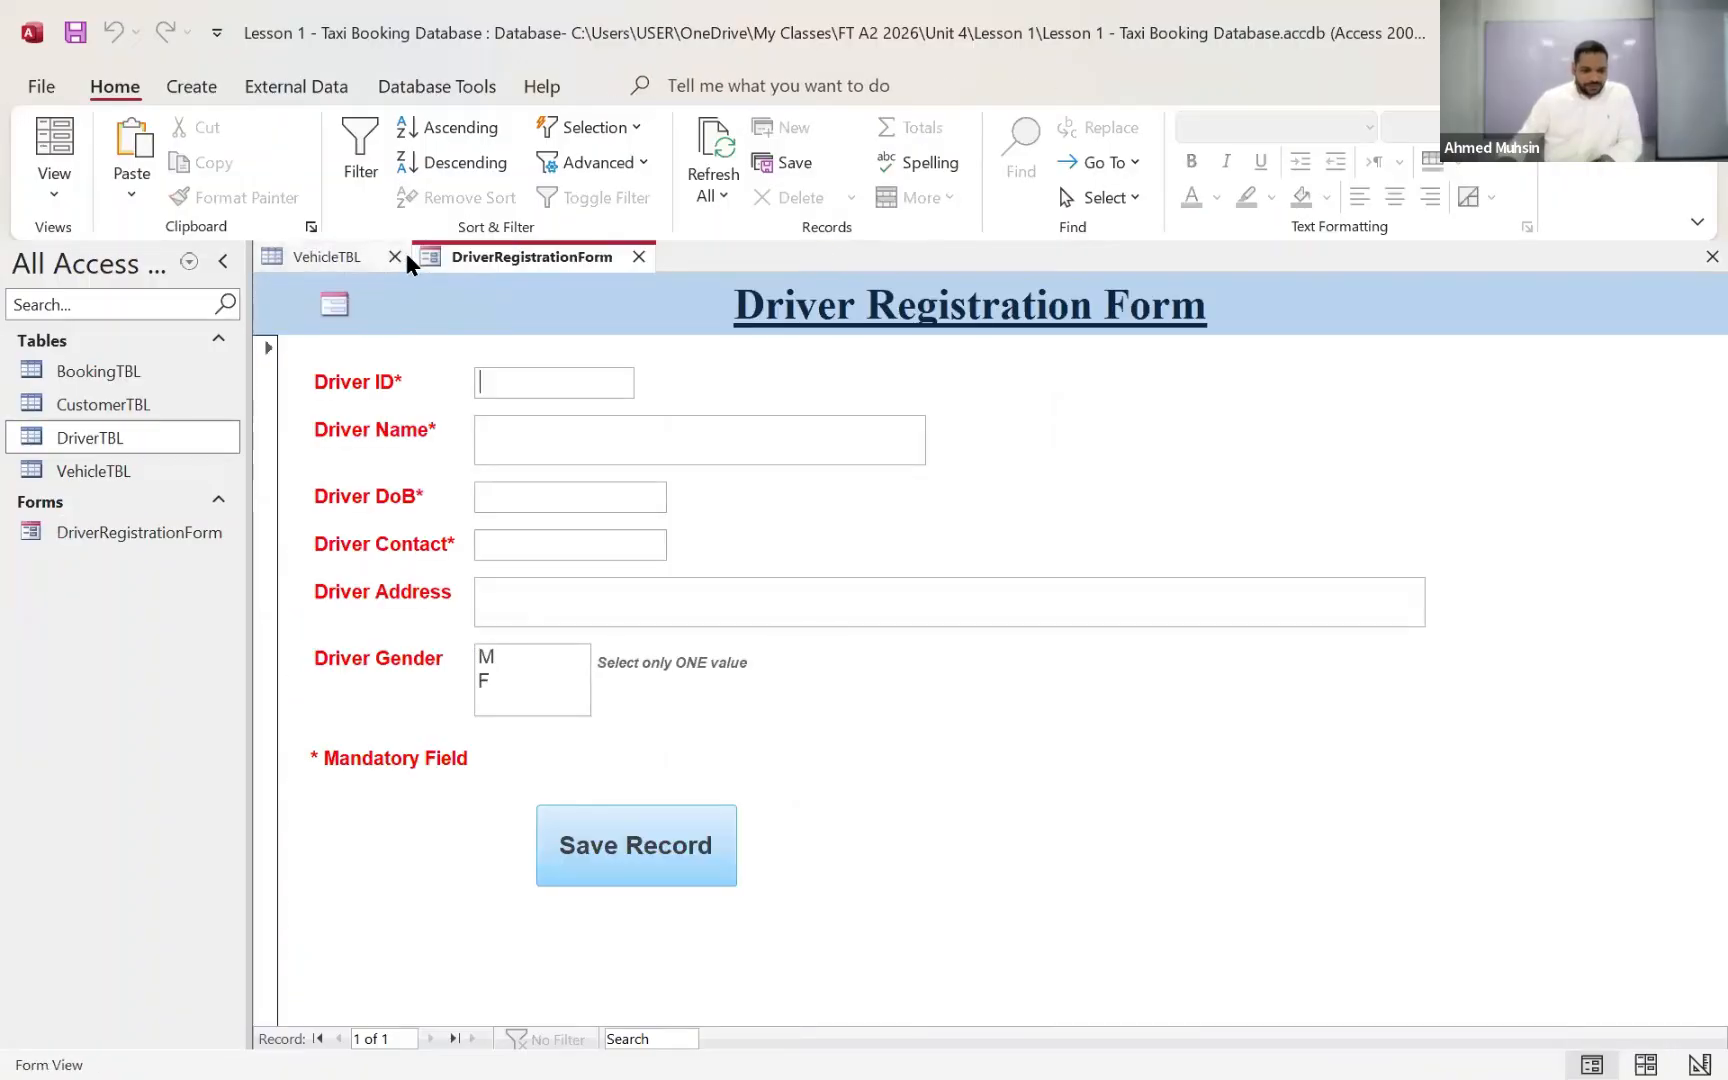
pyautogui.click(394, 256)
pyautogui.click(483, 256)
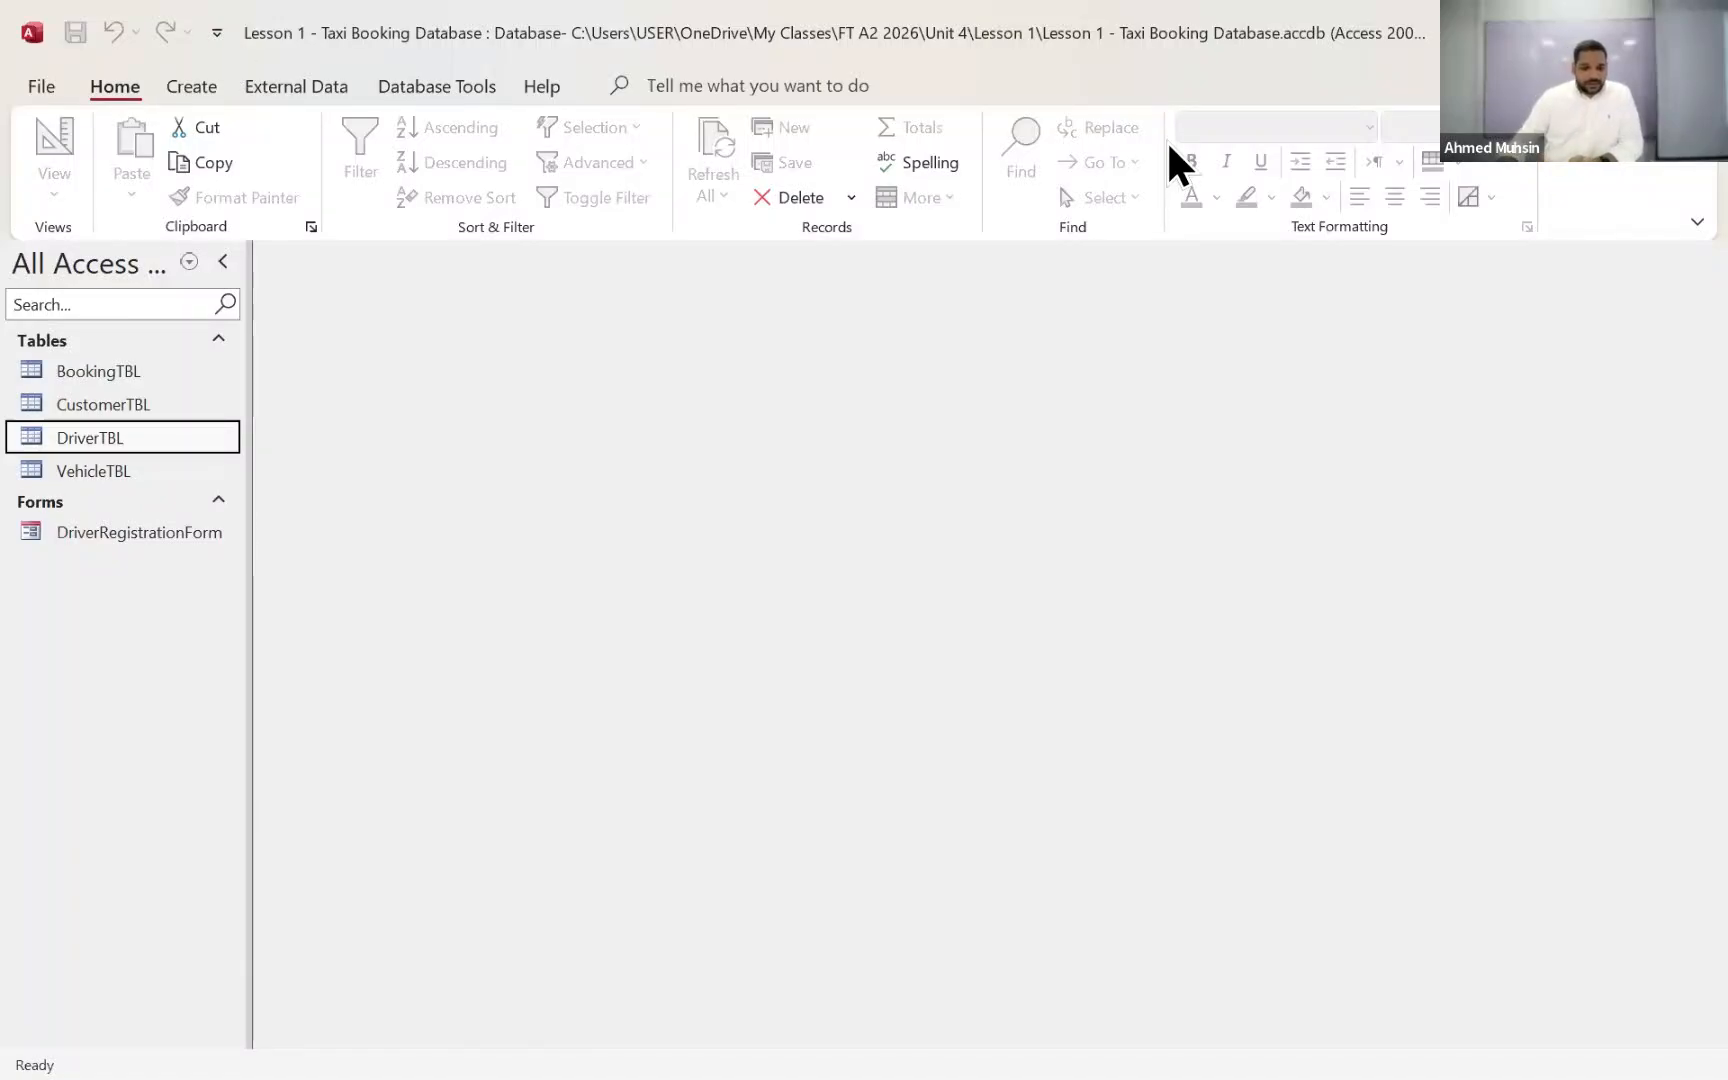
pyautogui.click(430, 87)
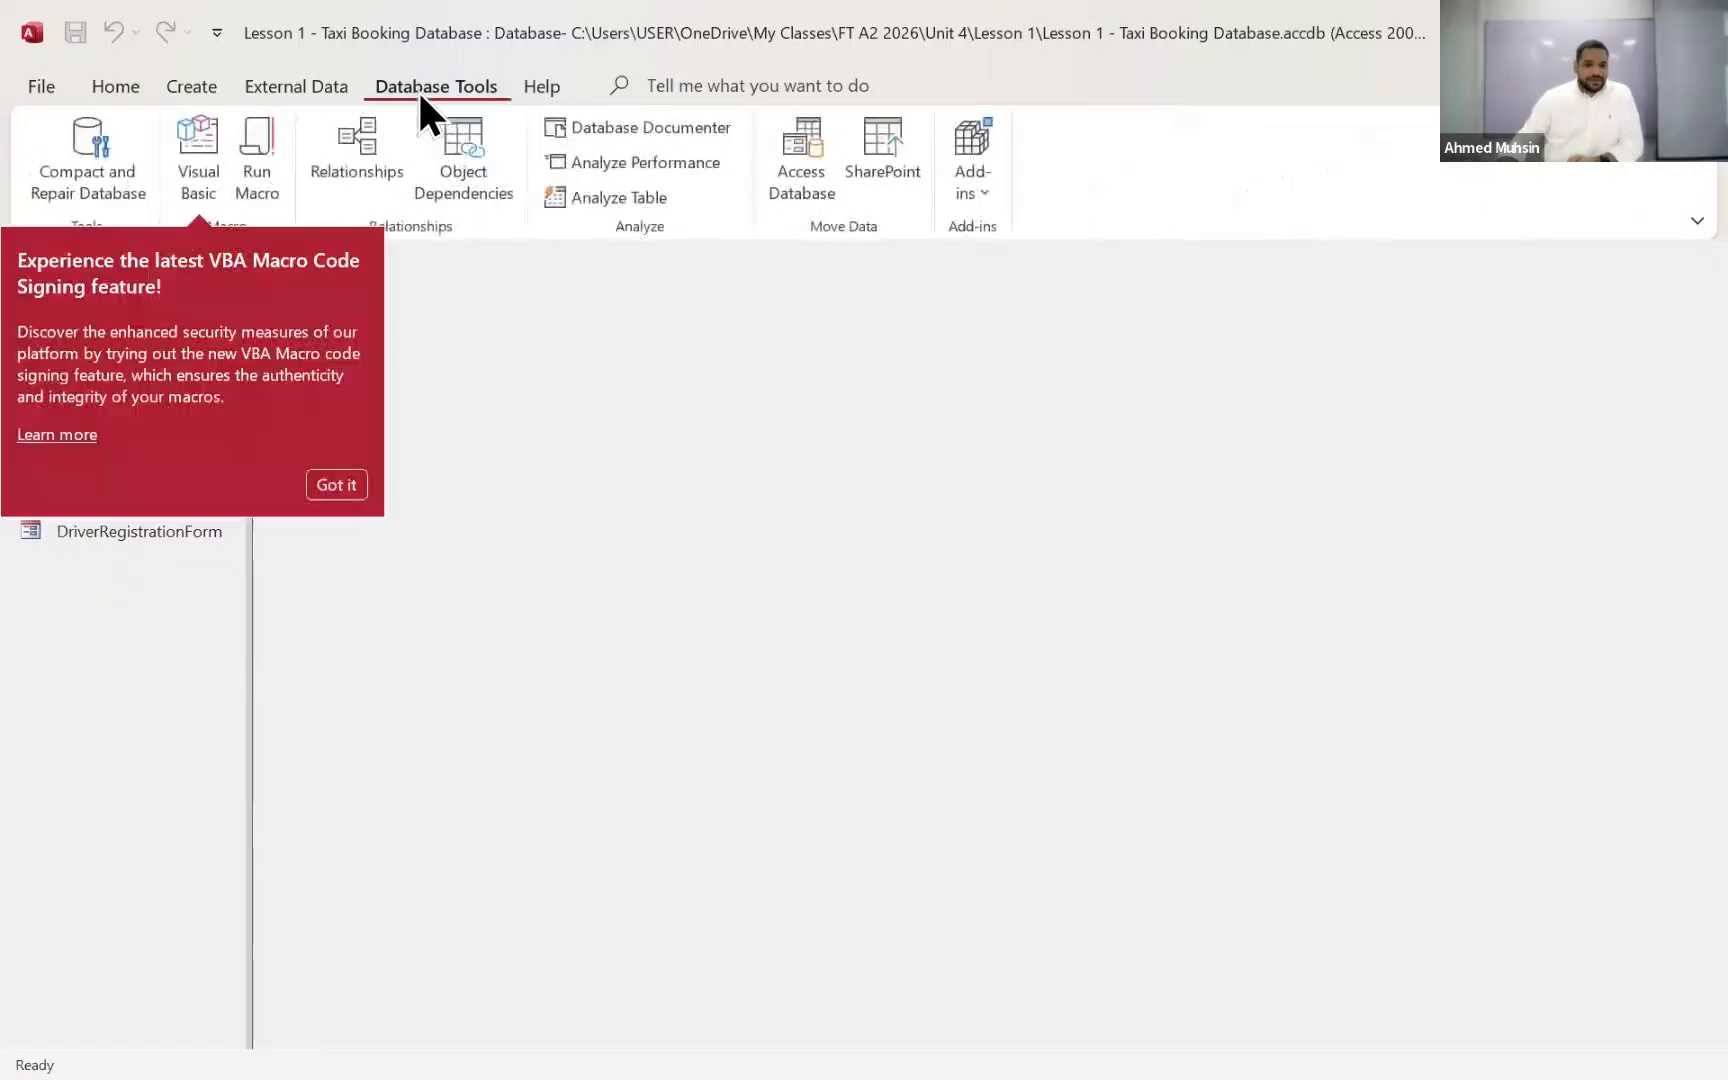
pyautogui.click(318, 488)
pyautogui.click(296, 86)
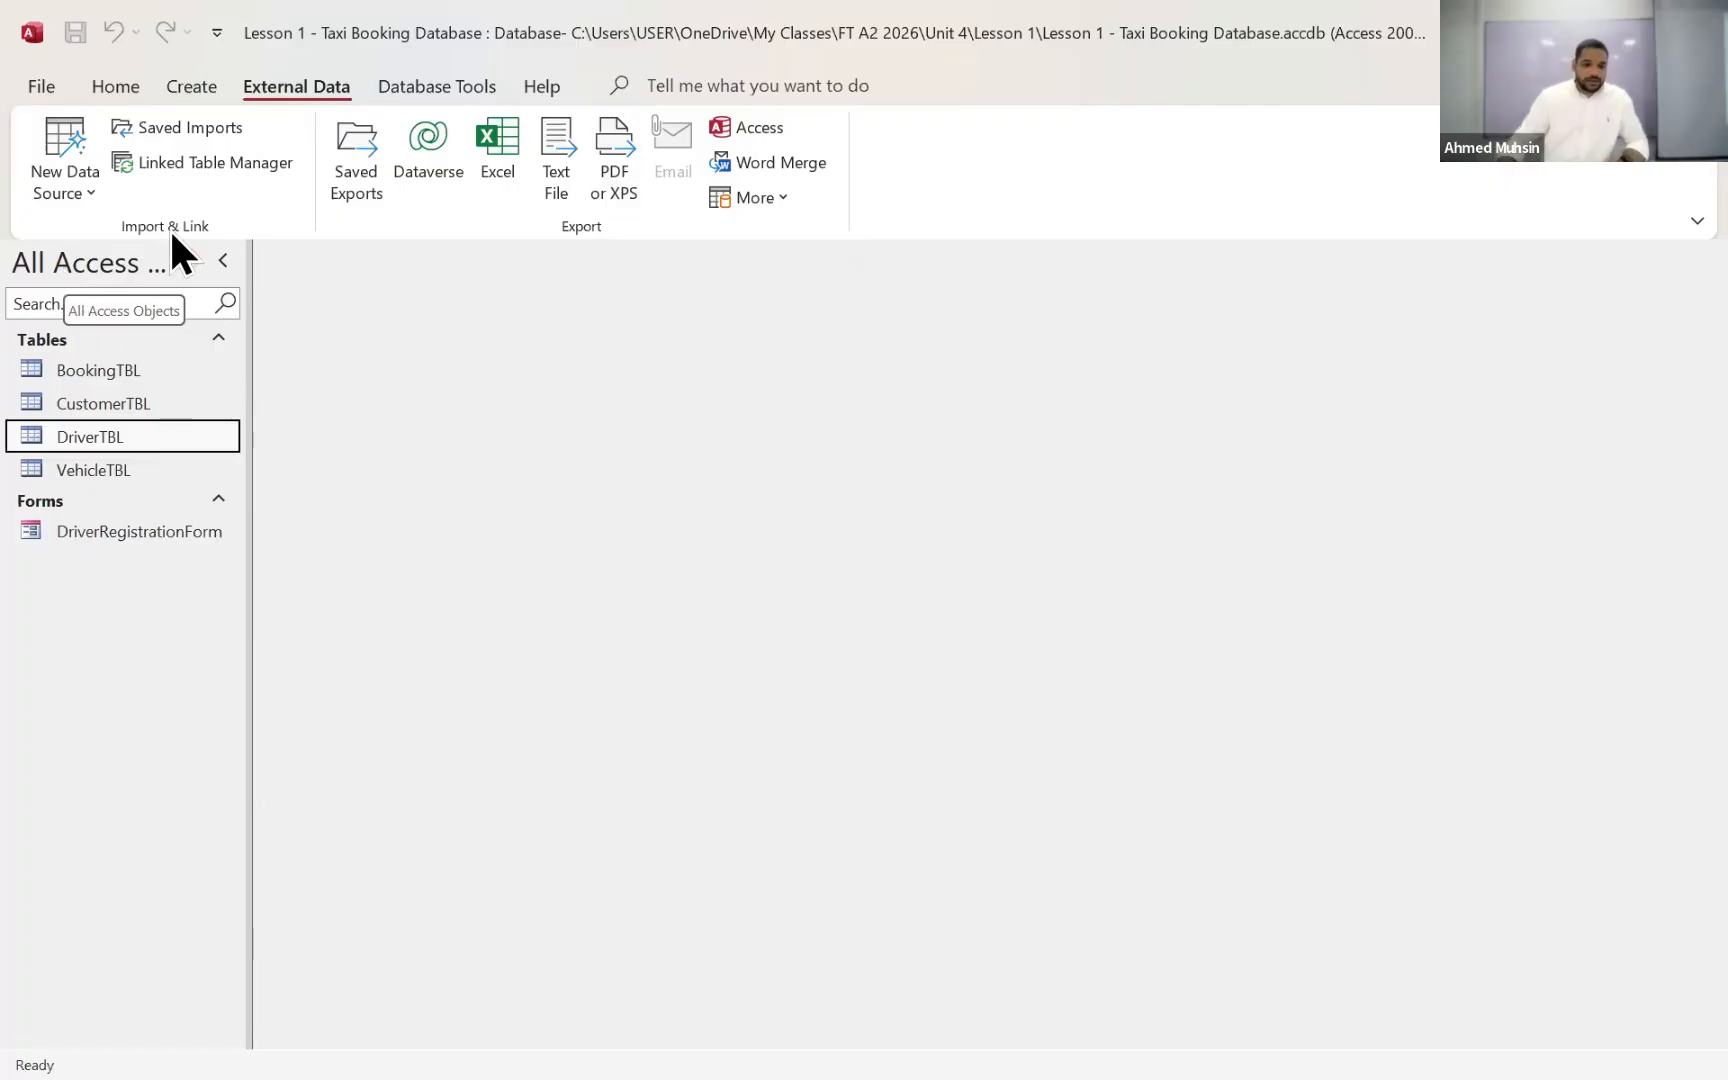
pyautogui.click(57, 192)
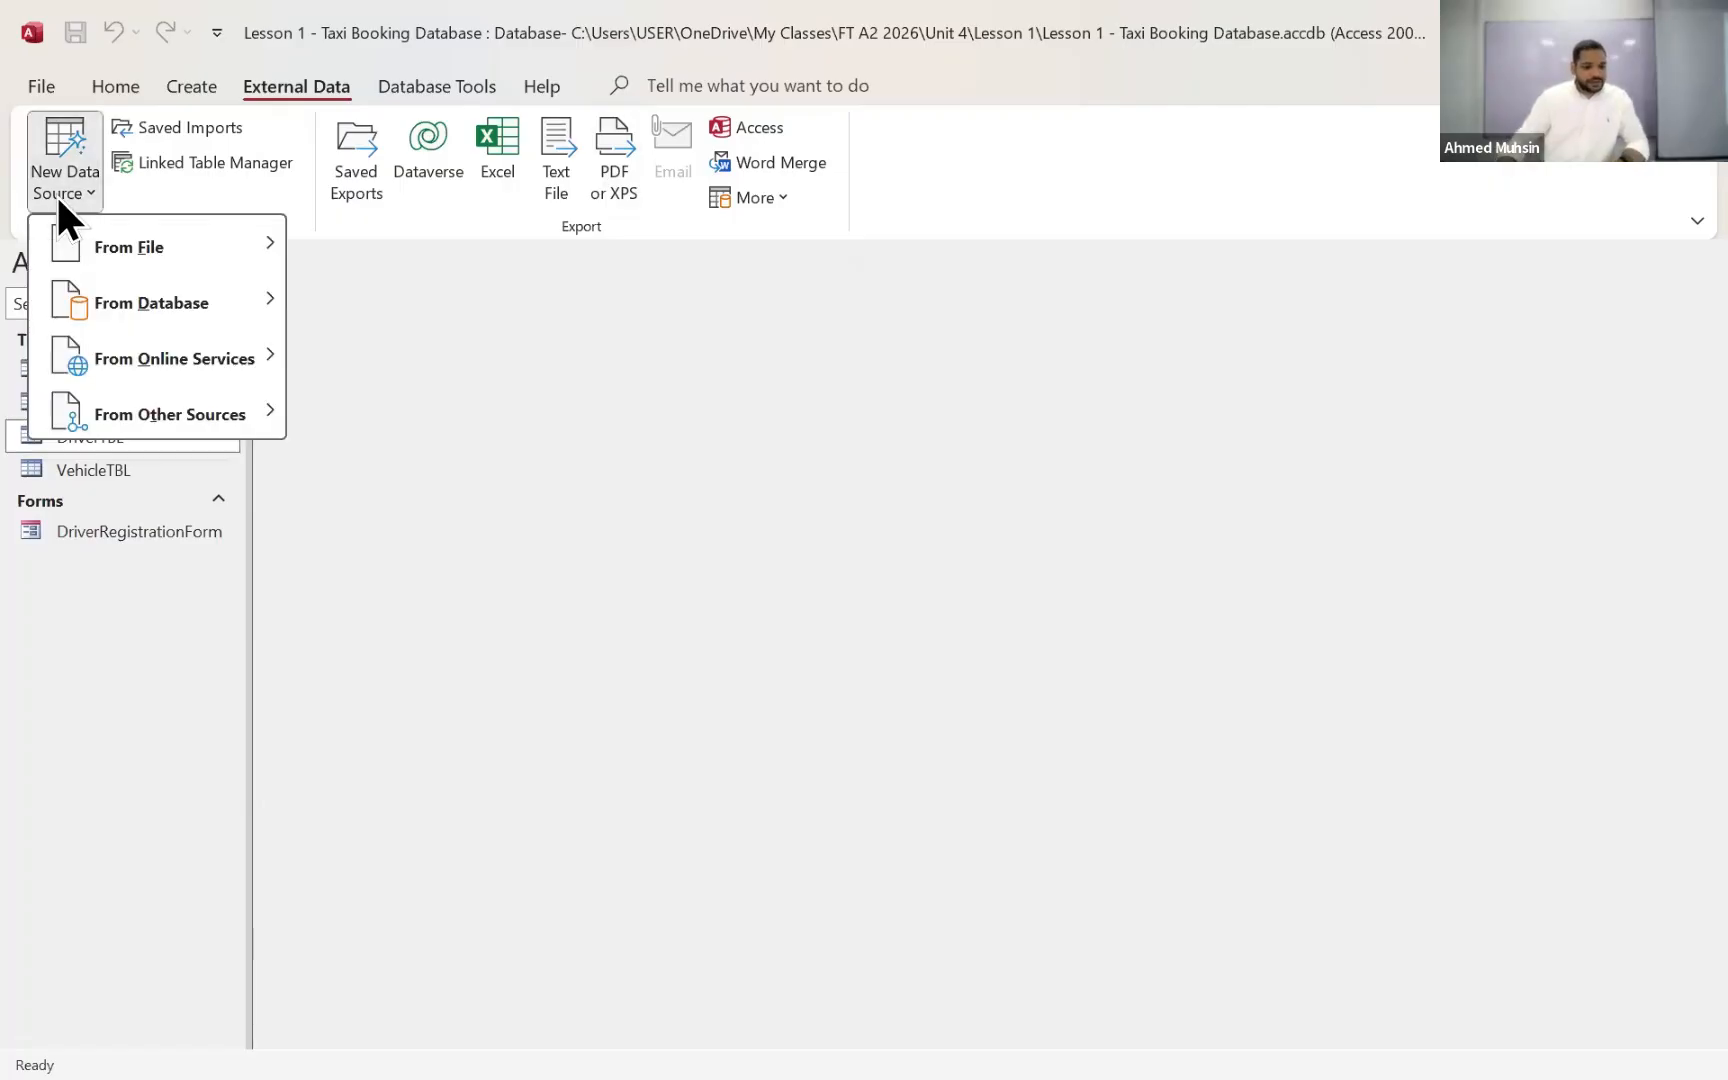
pyautogui.moveTo(83, 256)
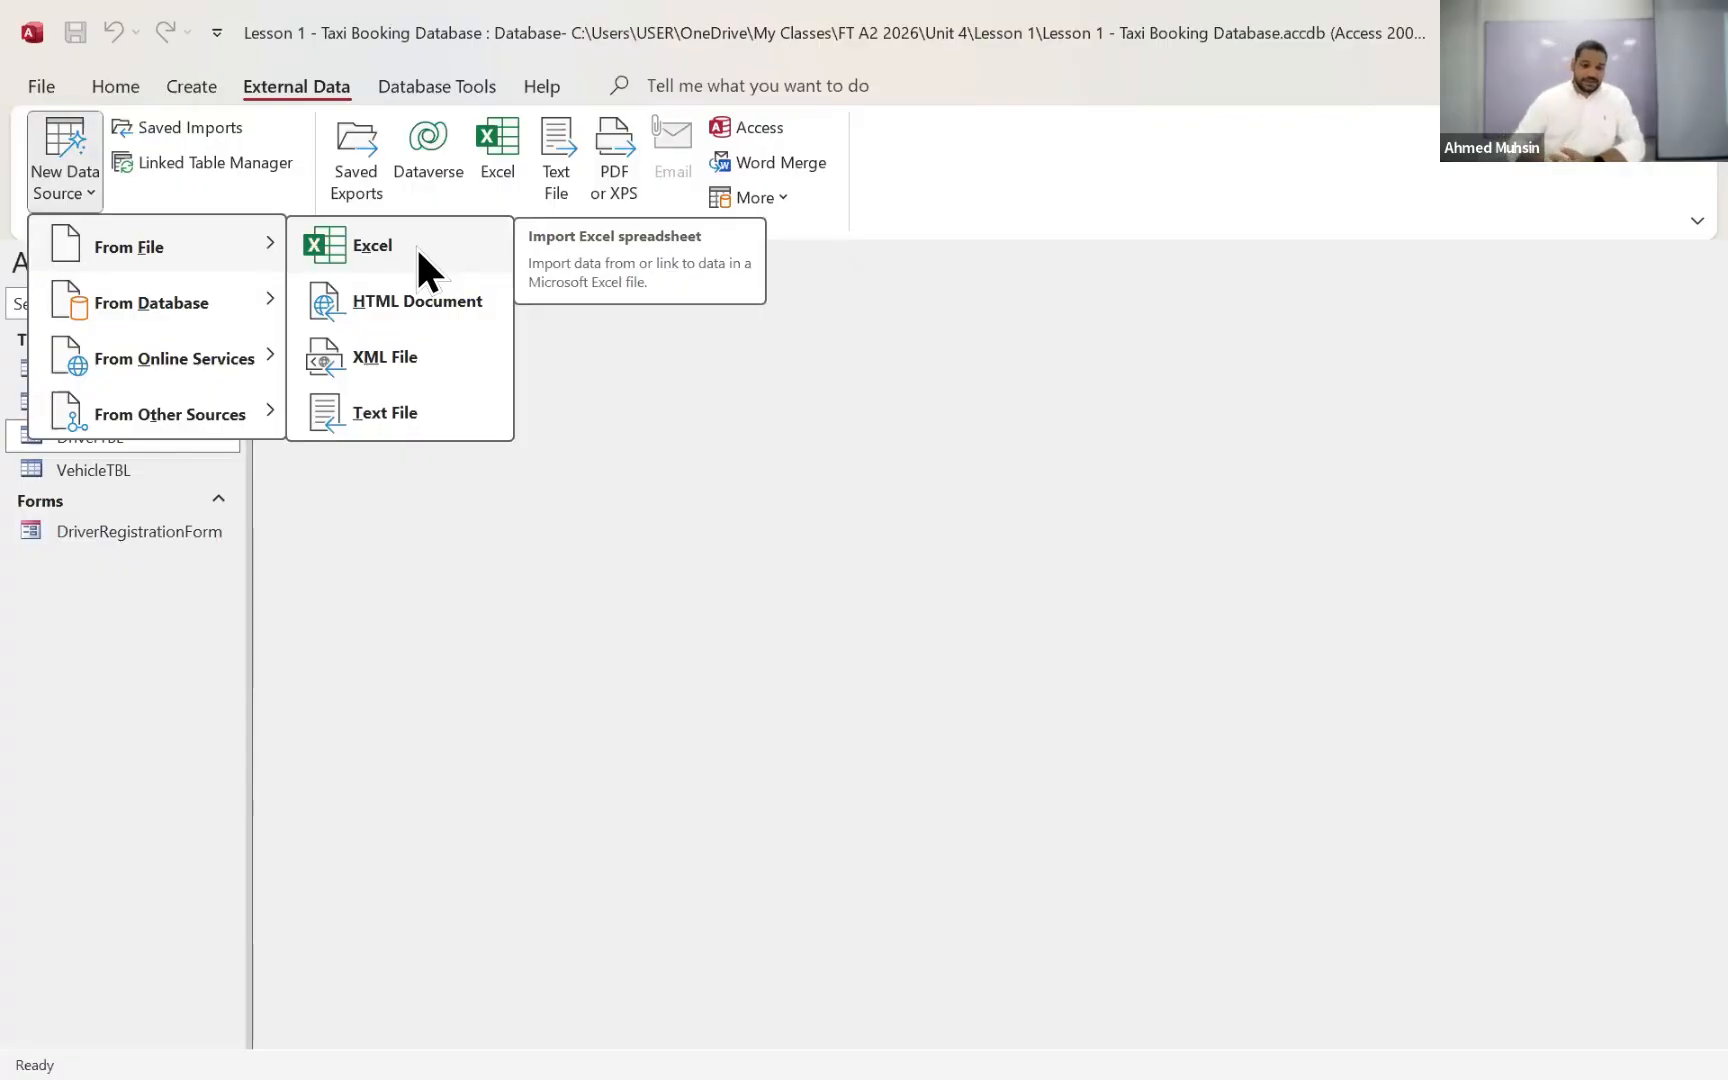
pyautogui.click(416, 246)
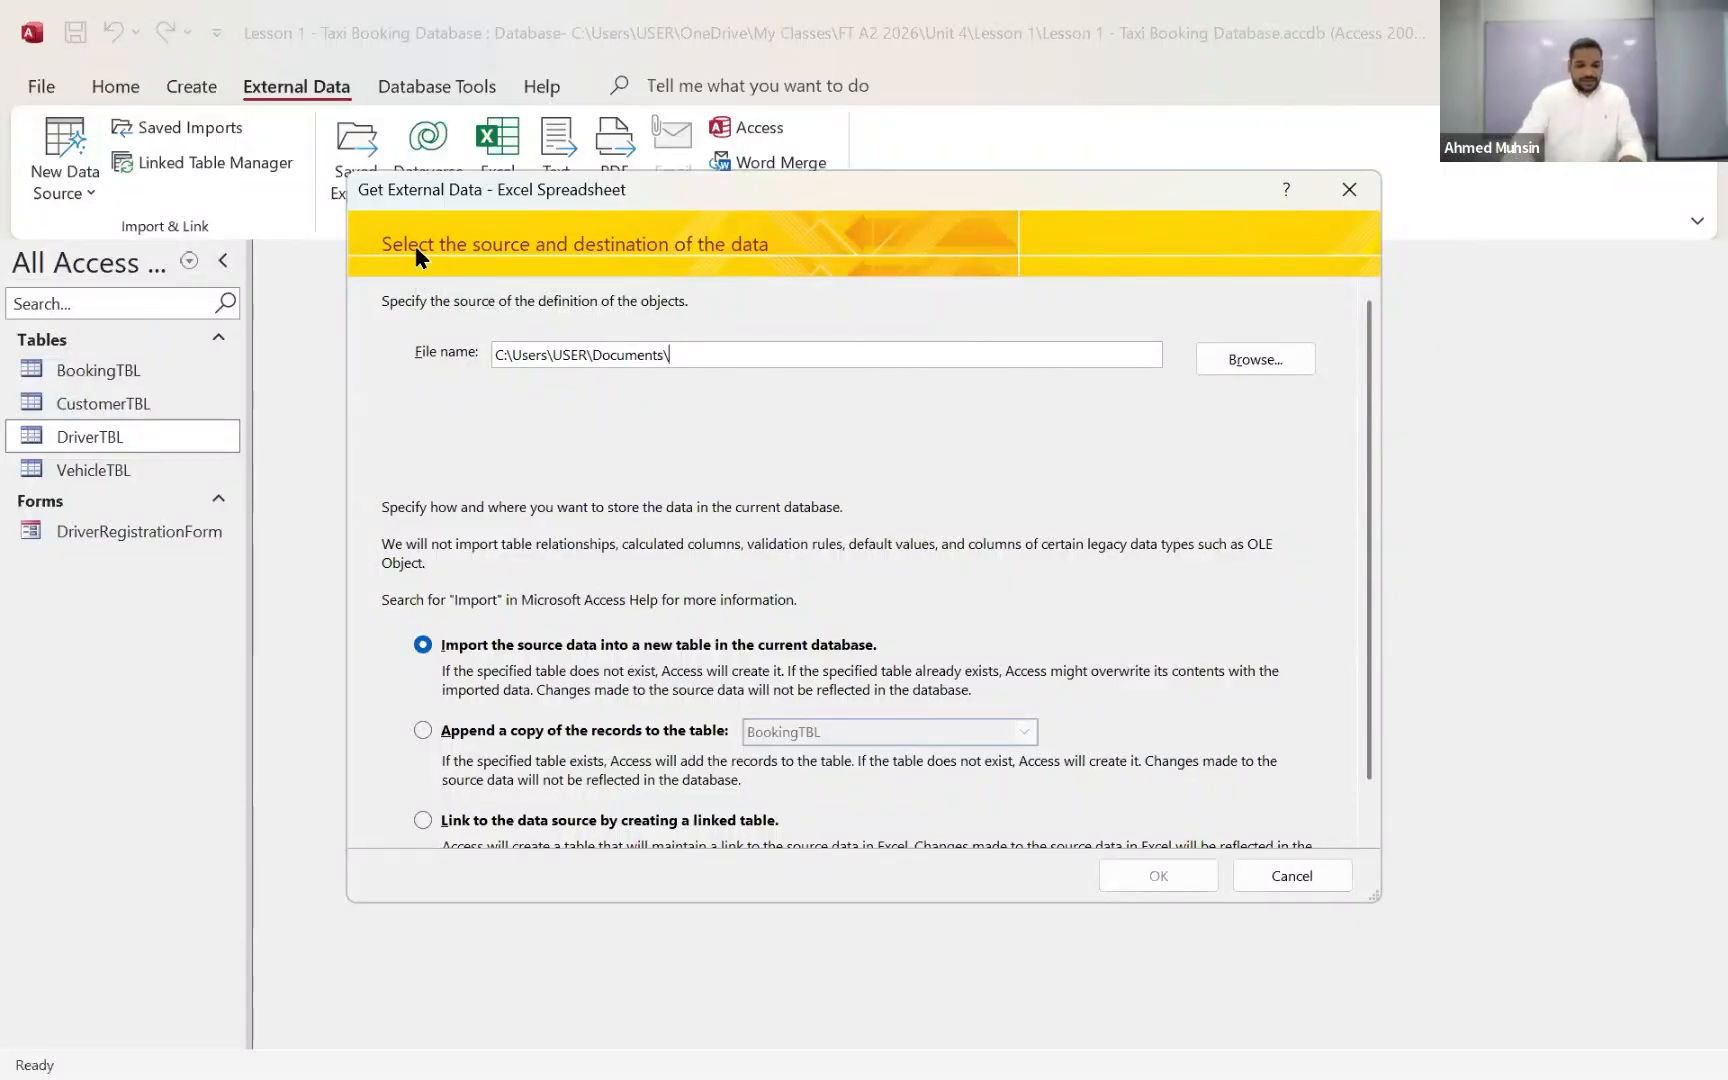
pyautogui.press('super+plus')
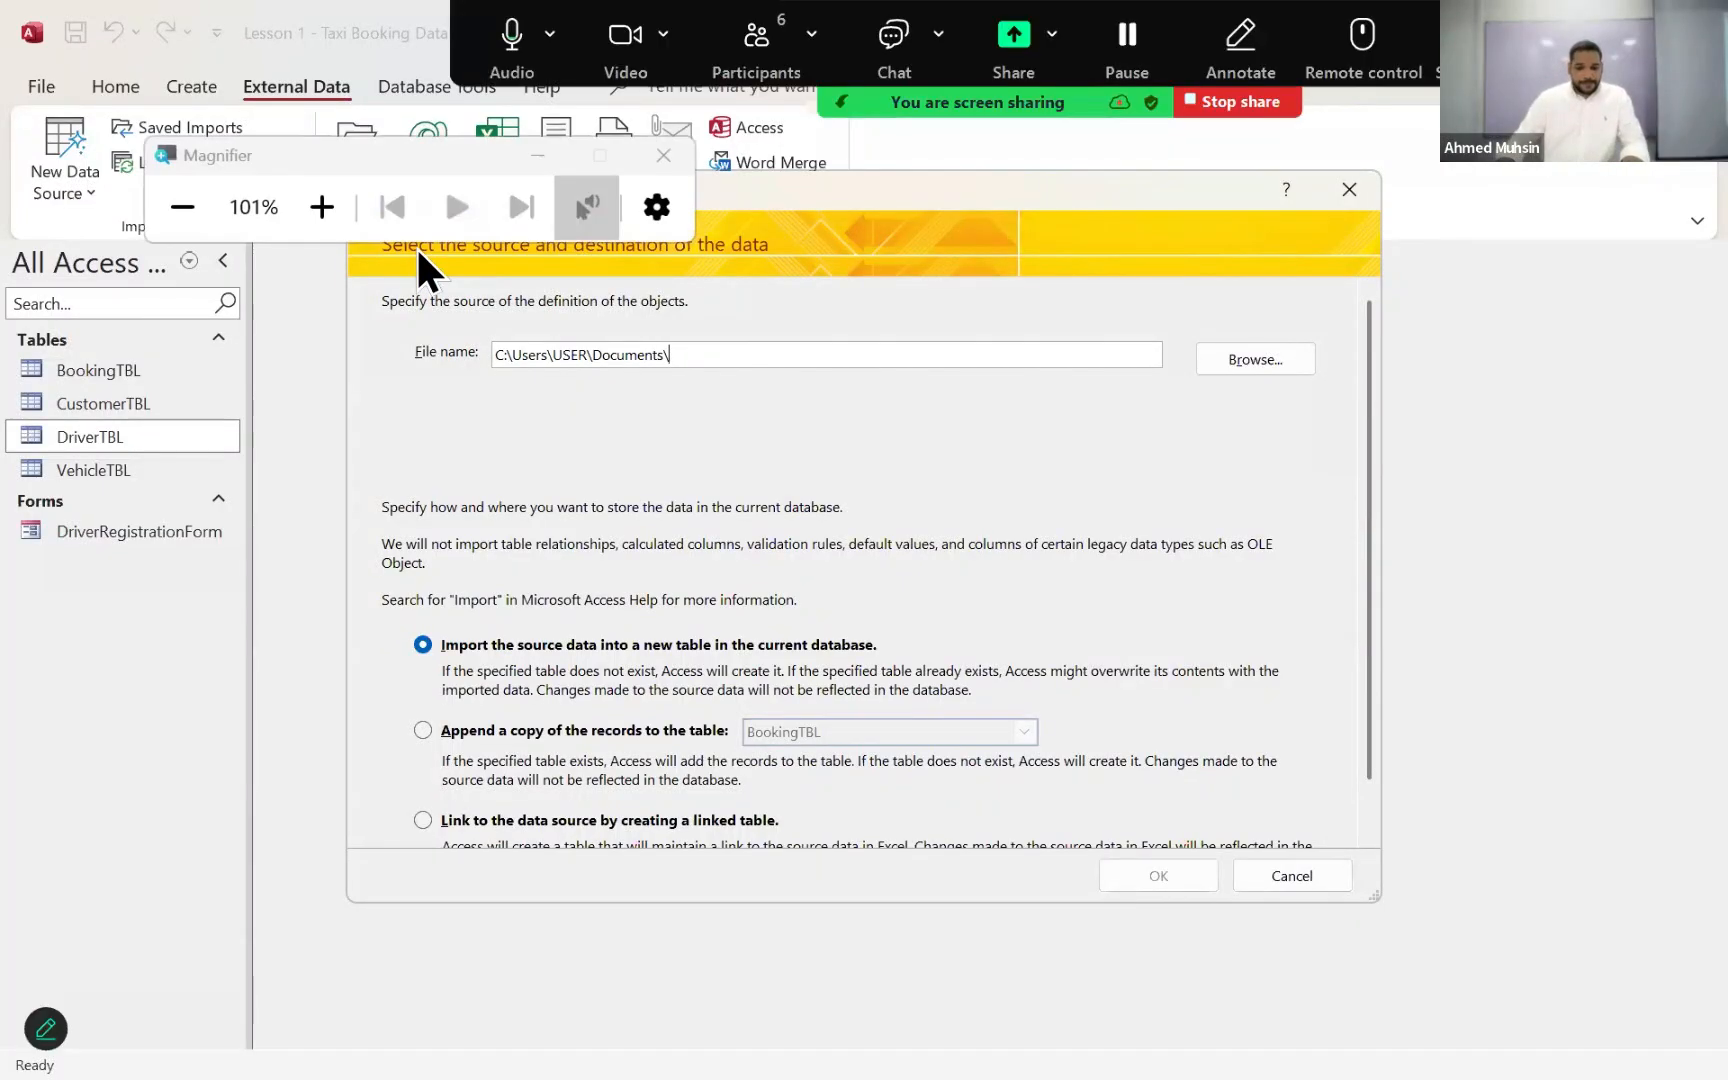
pyautogui.click(340, 203)
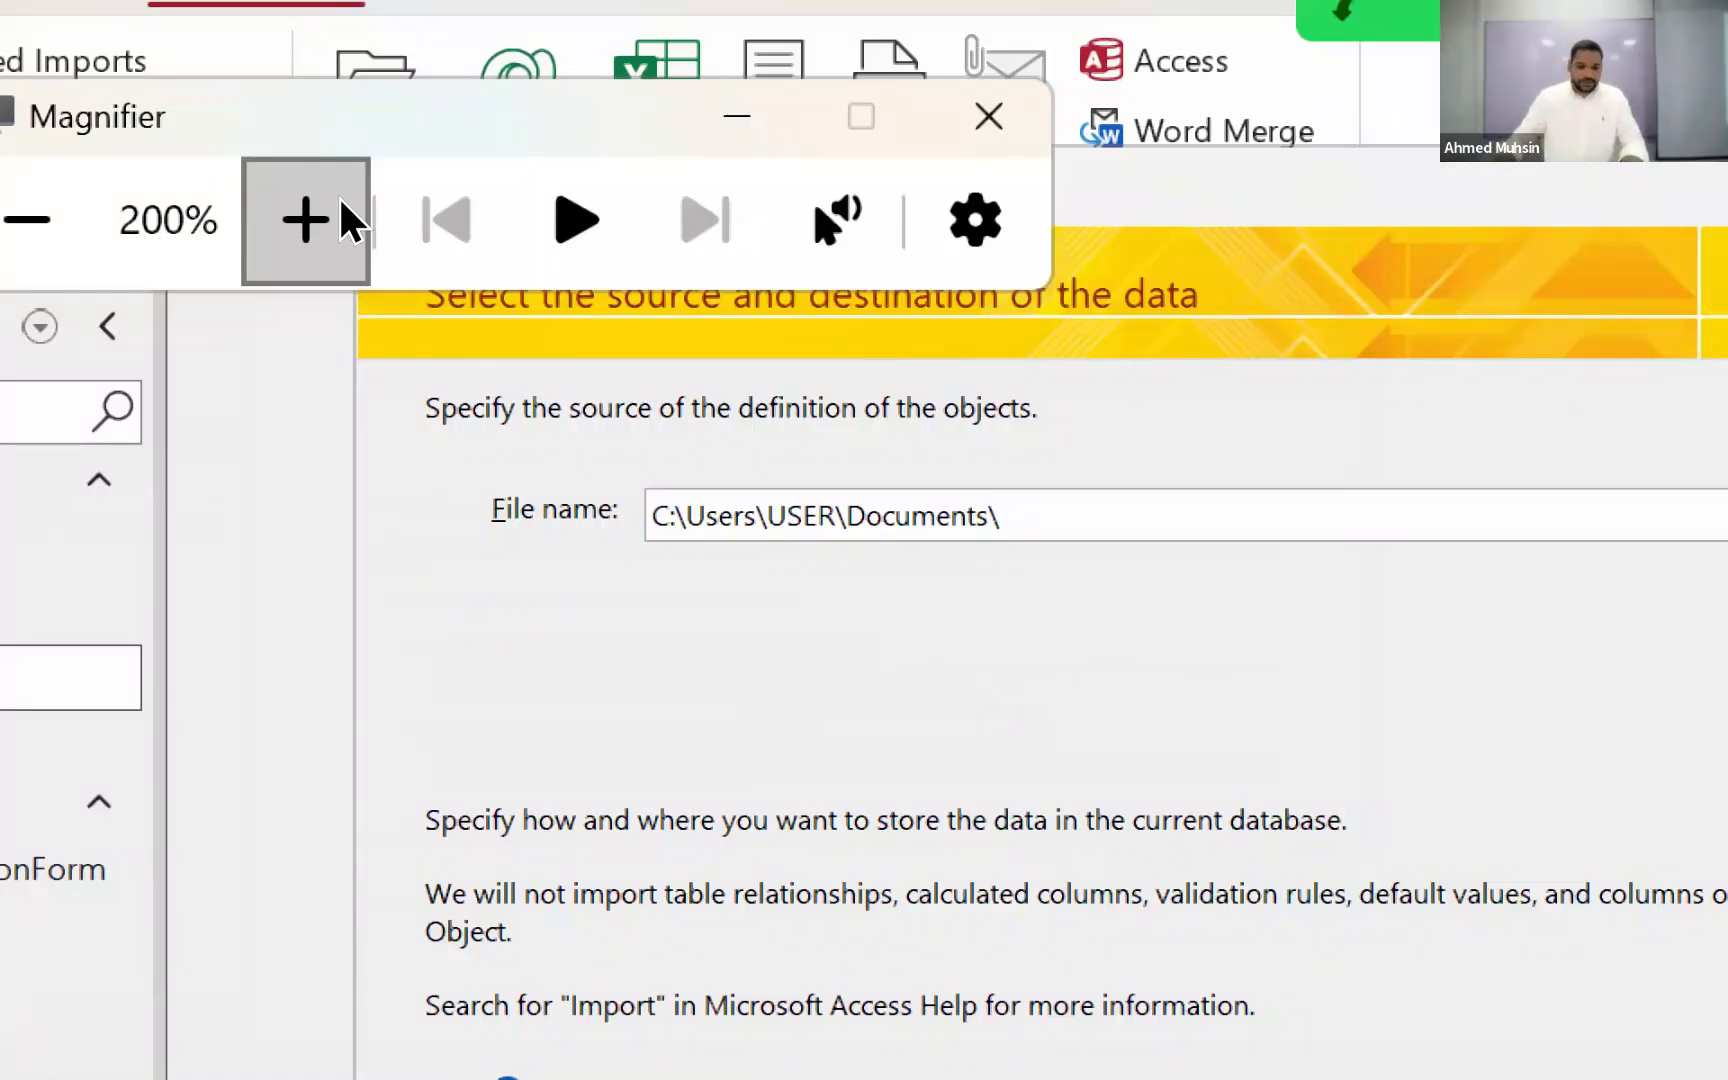
pyautogui.click(737, 117)
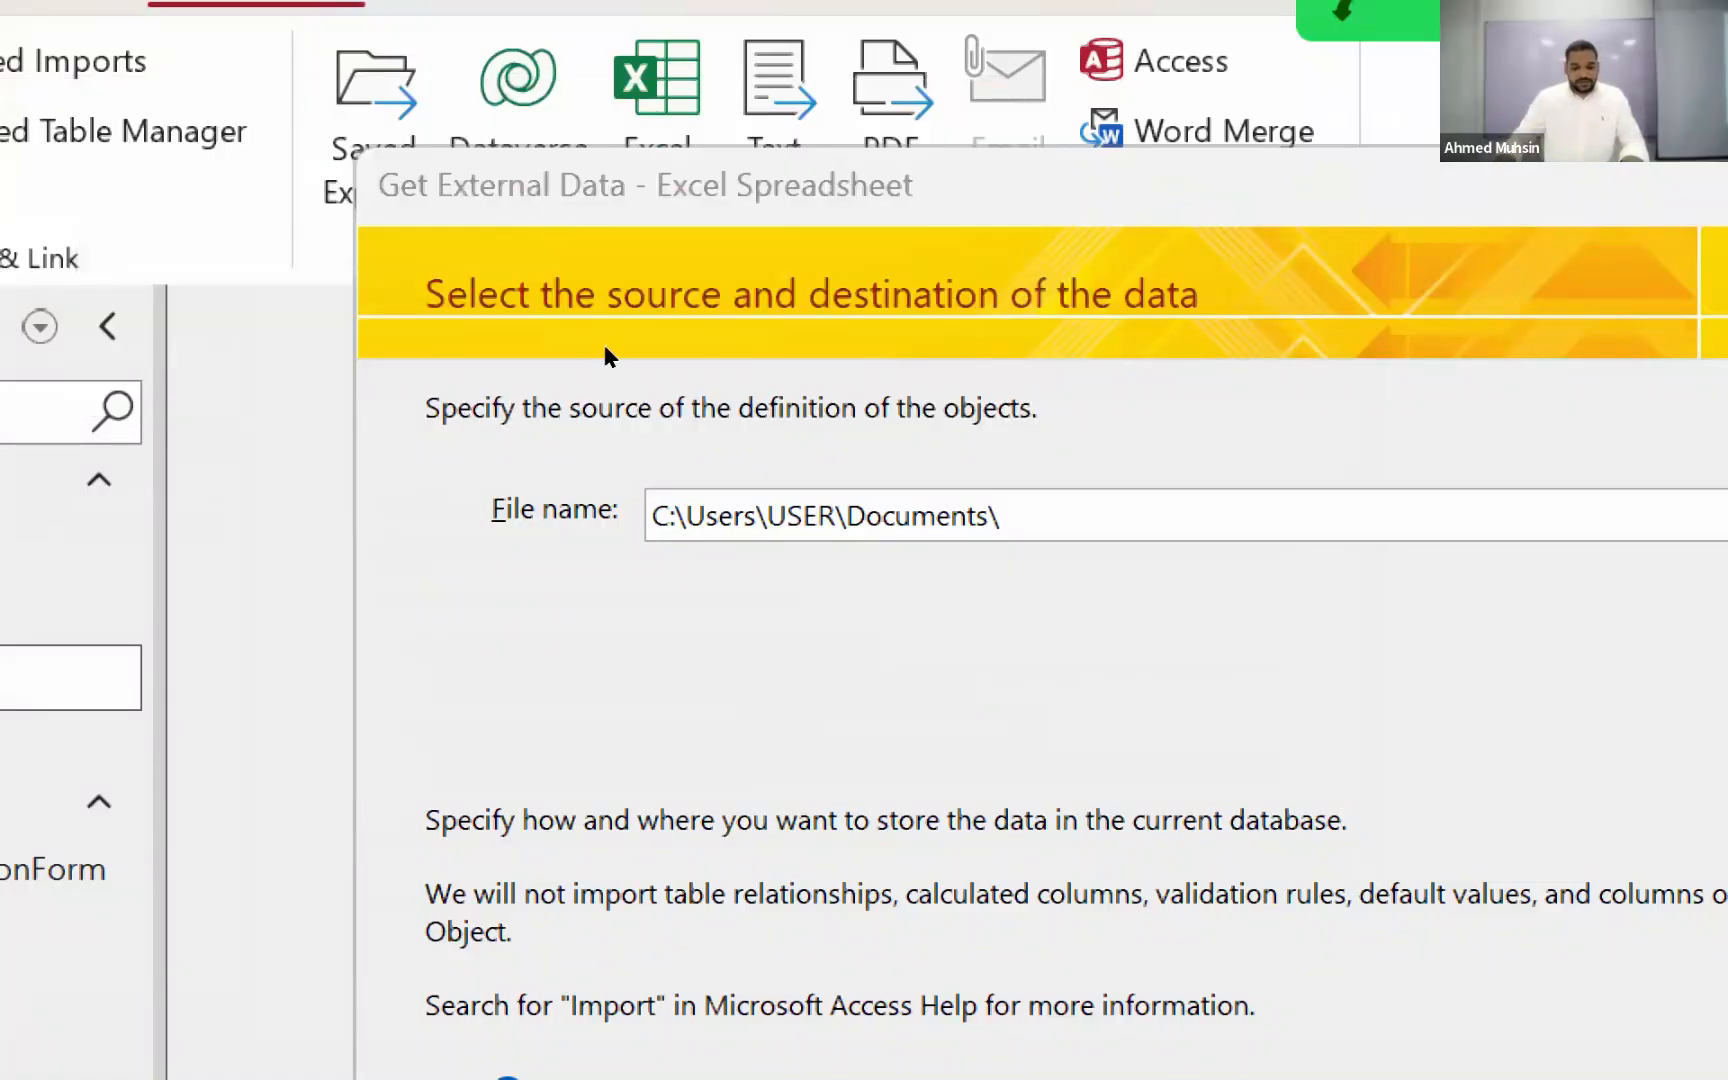
pyautogui.press('super+minus')
pyautogui.click(1325, 880)
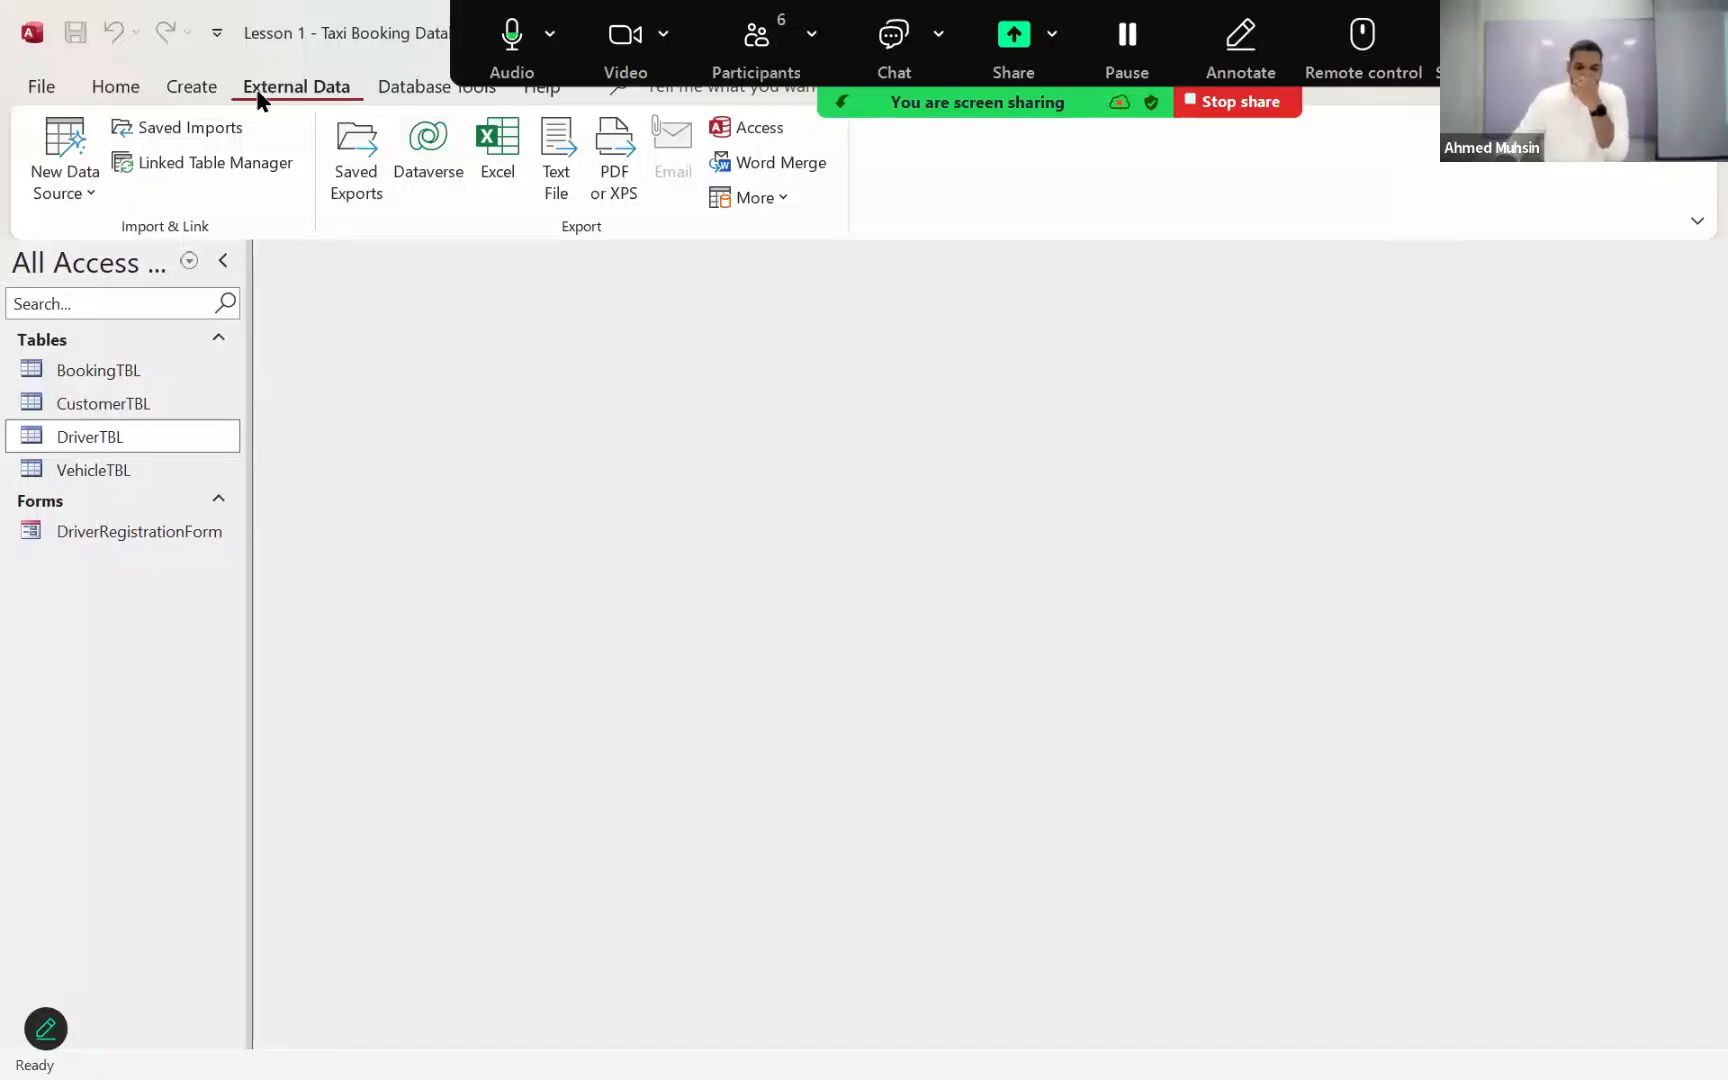
# Step: Start an Excel spreadsheet import and choose Driver_Details from My Classes > FT A2 2026 > Unit 4 > Lesson 1 as the source file
pyautogui.click(62, 185)
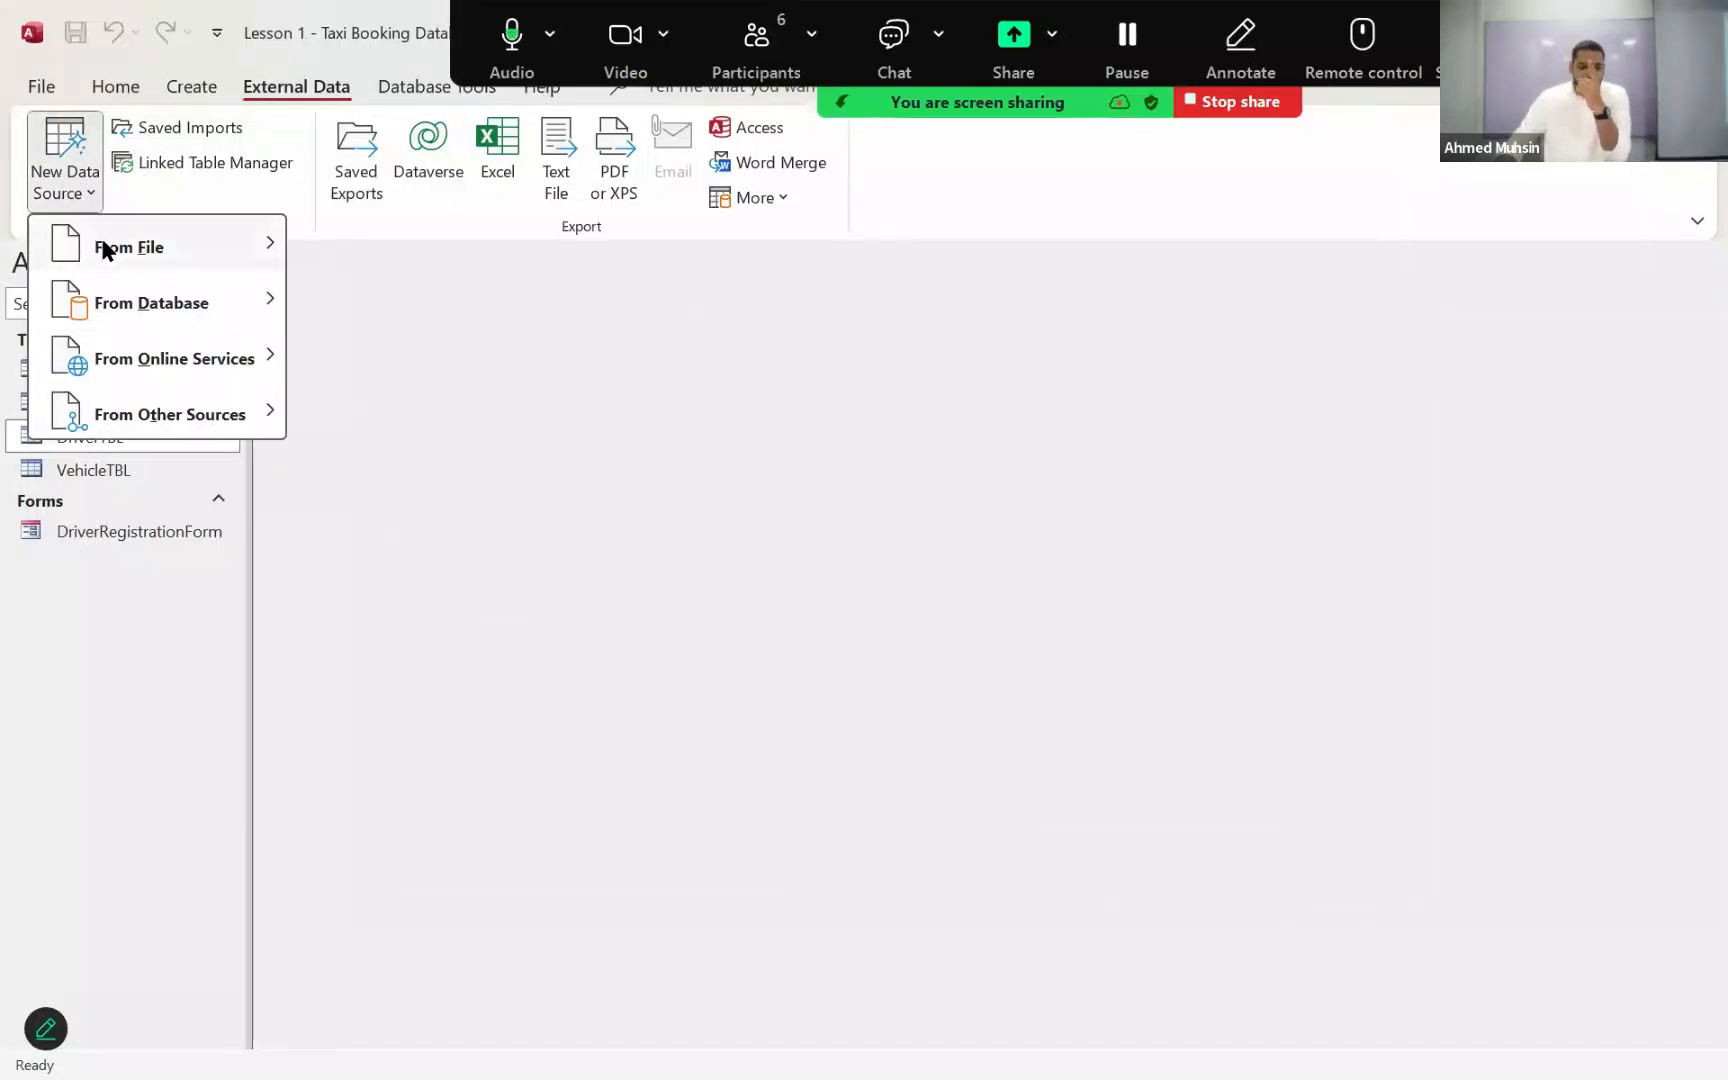
pyautogui.moveTo(104, 249)
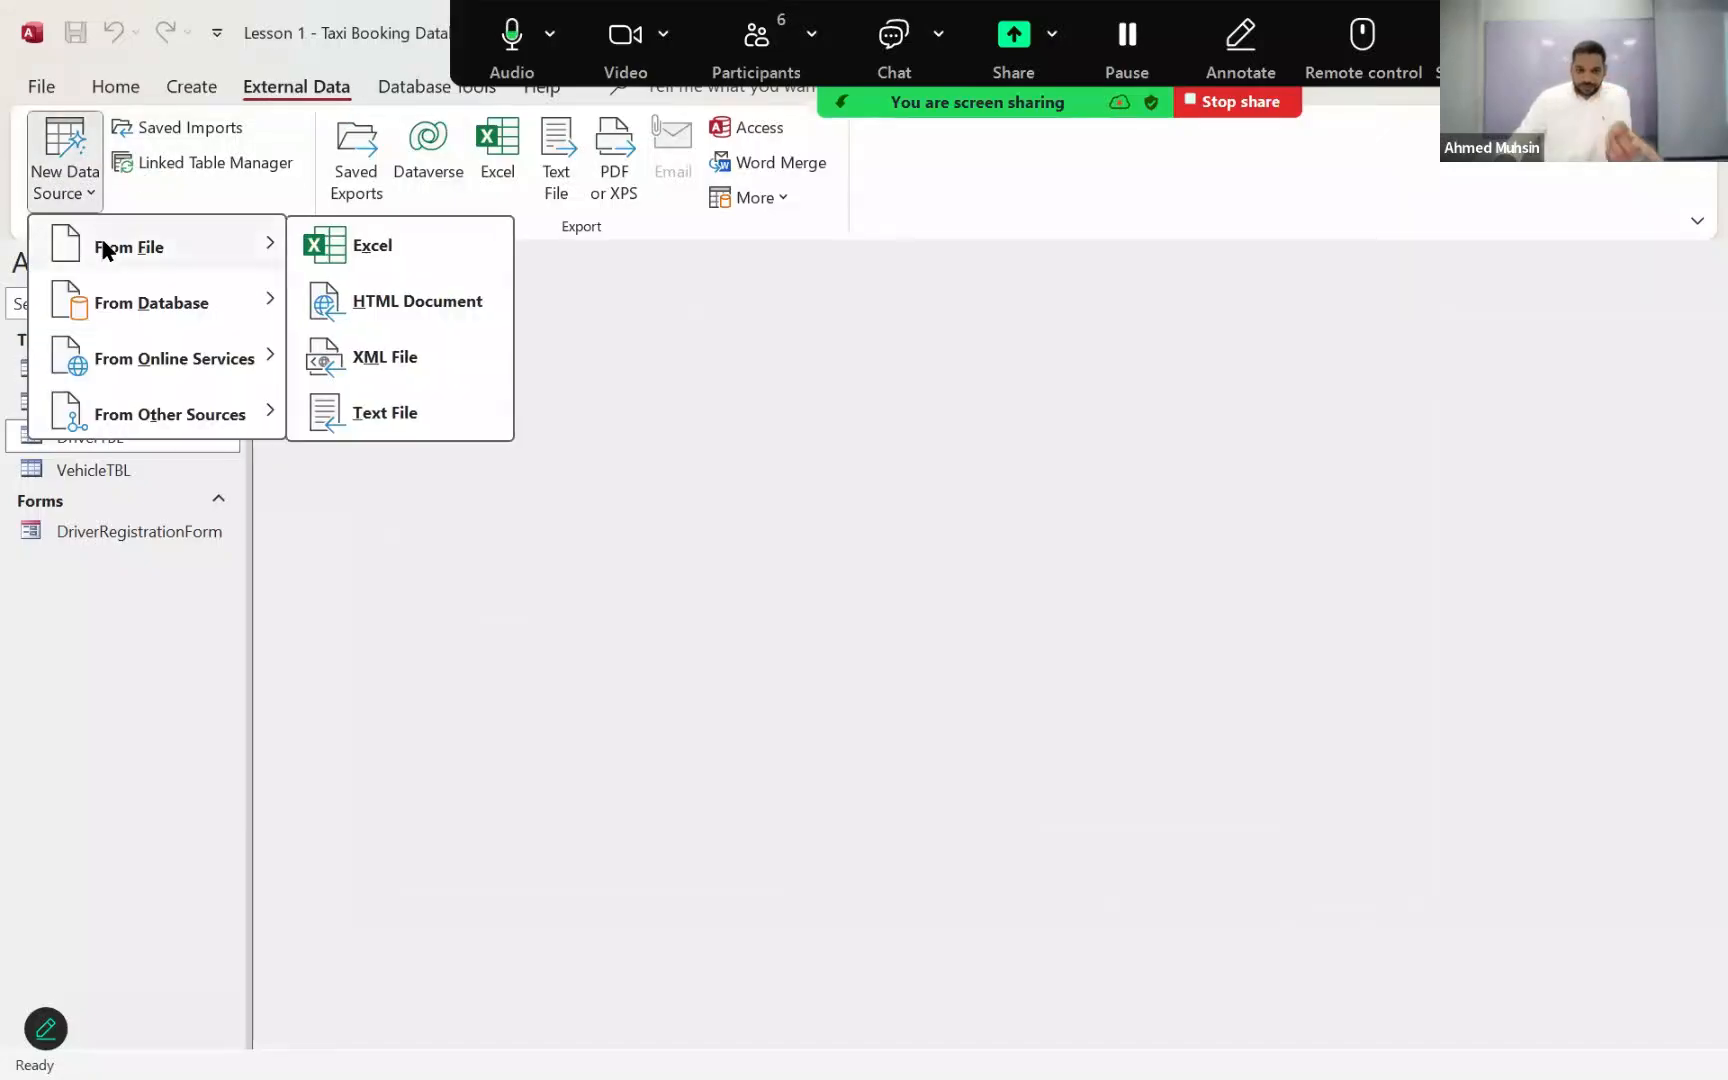
pyautogui.click(381, 256)
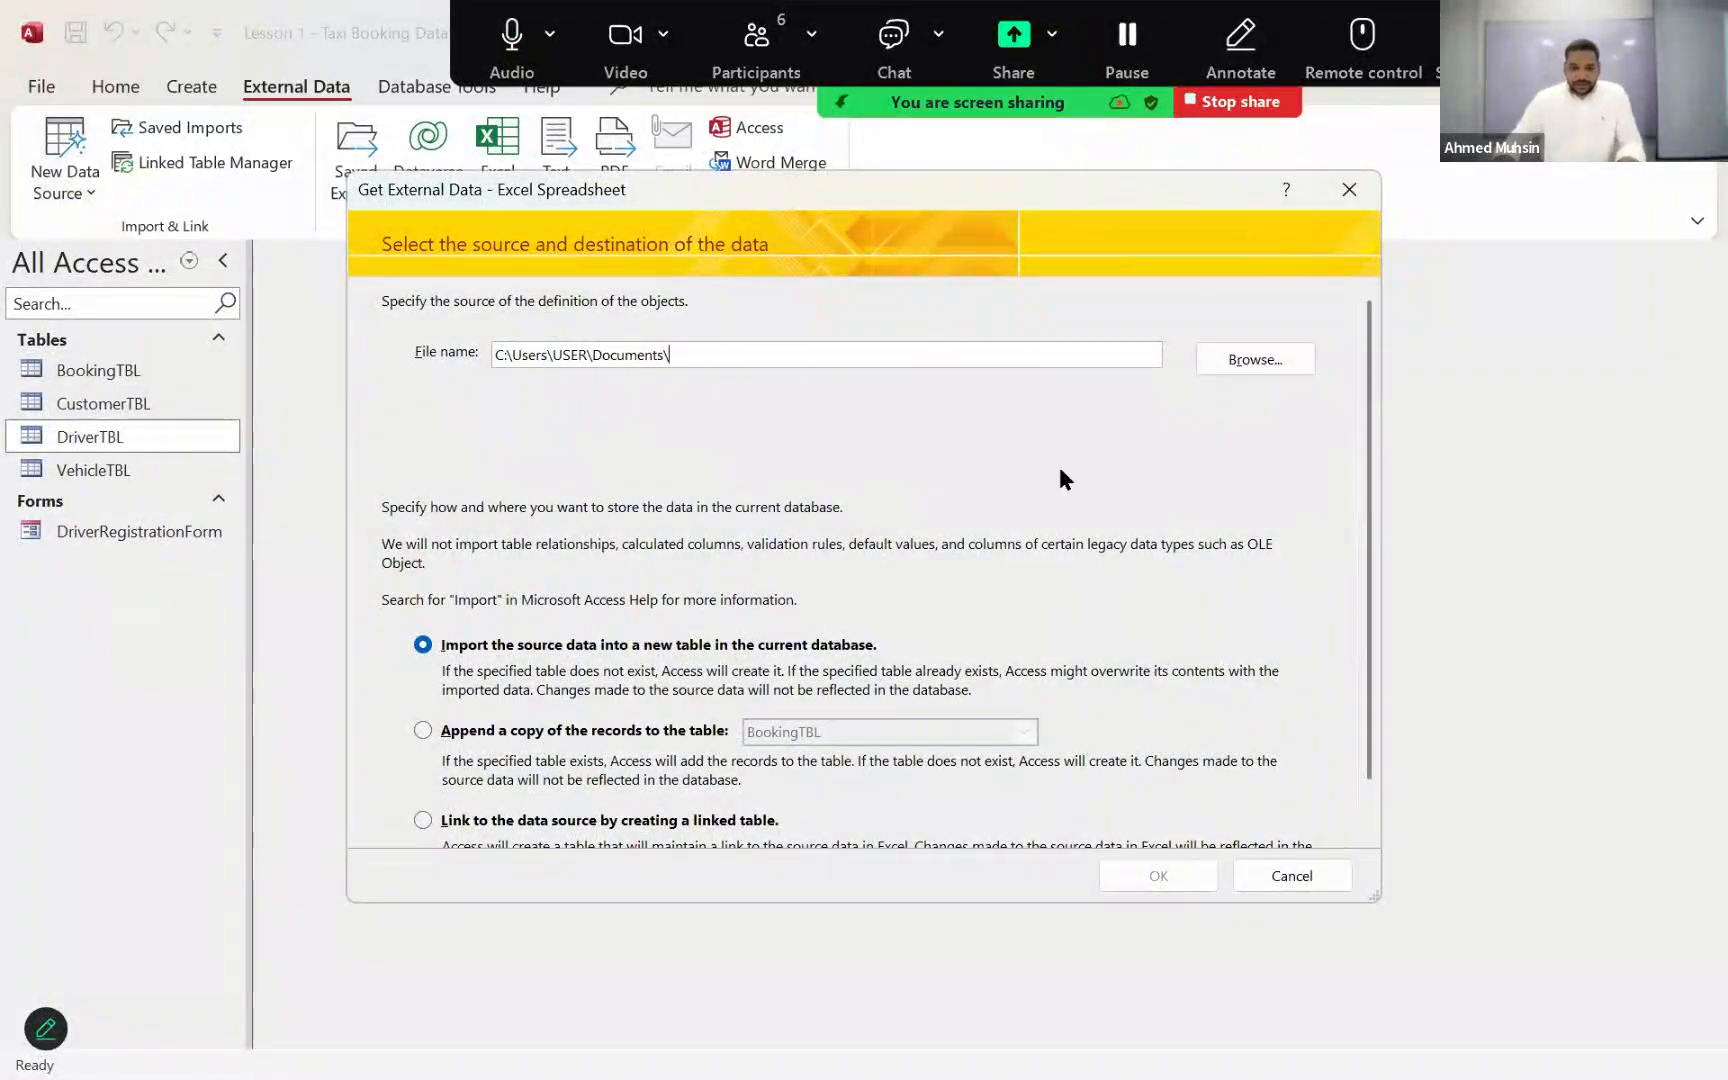
pyautogui.click(1240, 358)
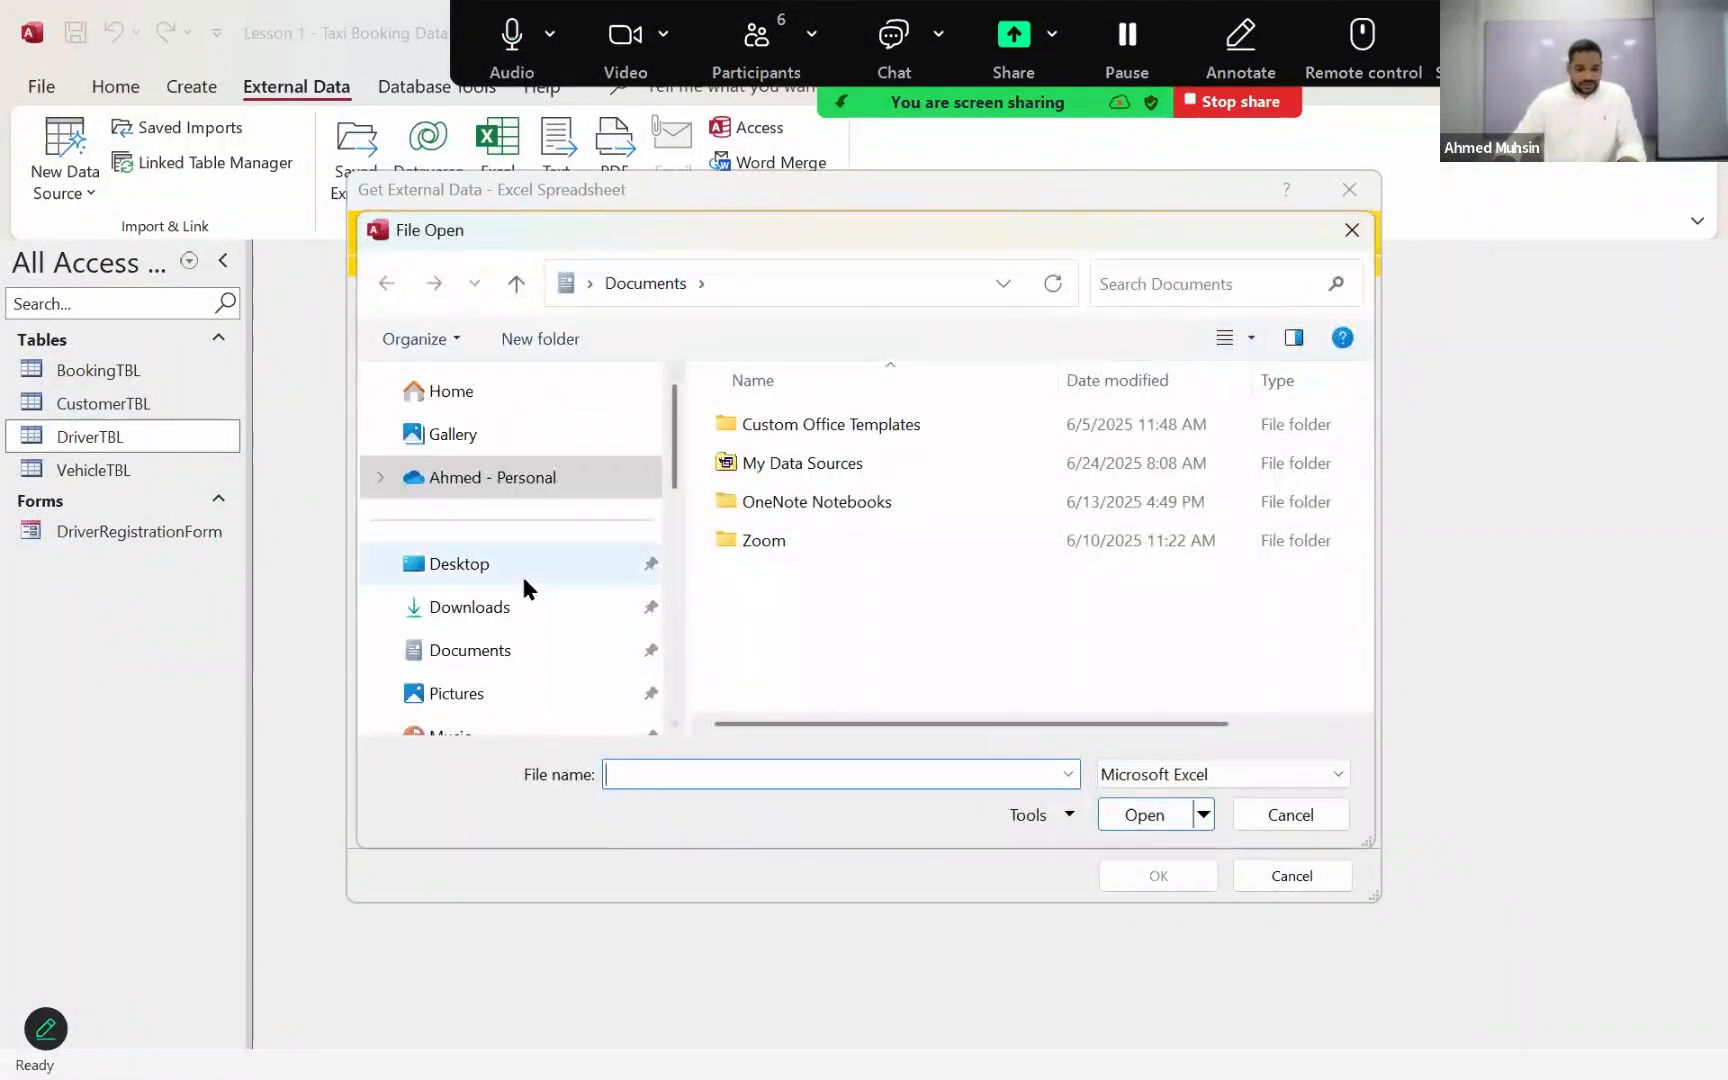
pyautogui.scroll(-3, 525, 588)
pyautogui.click(458, 430)
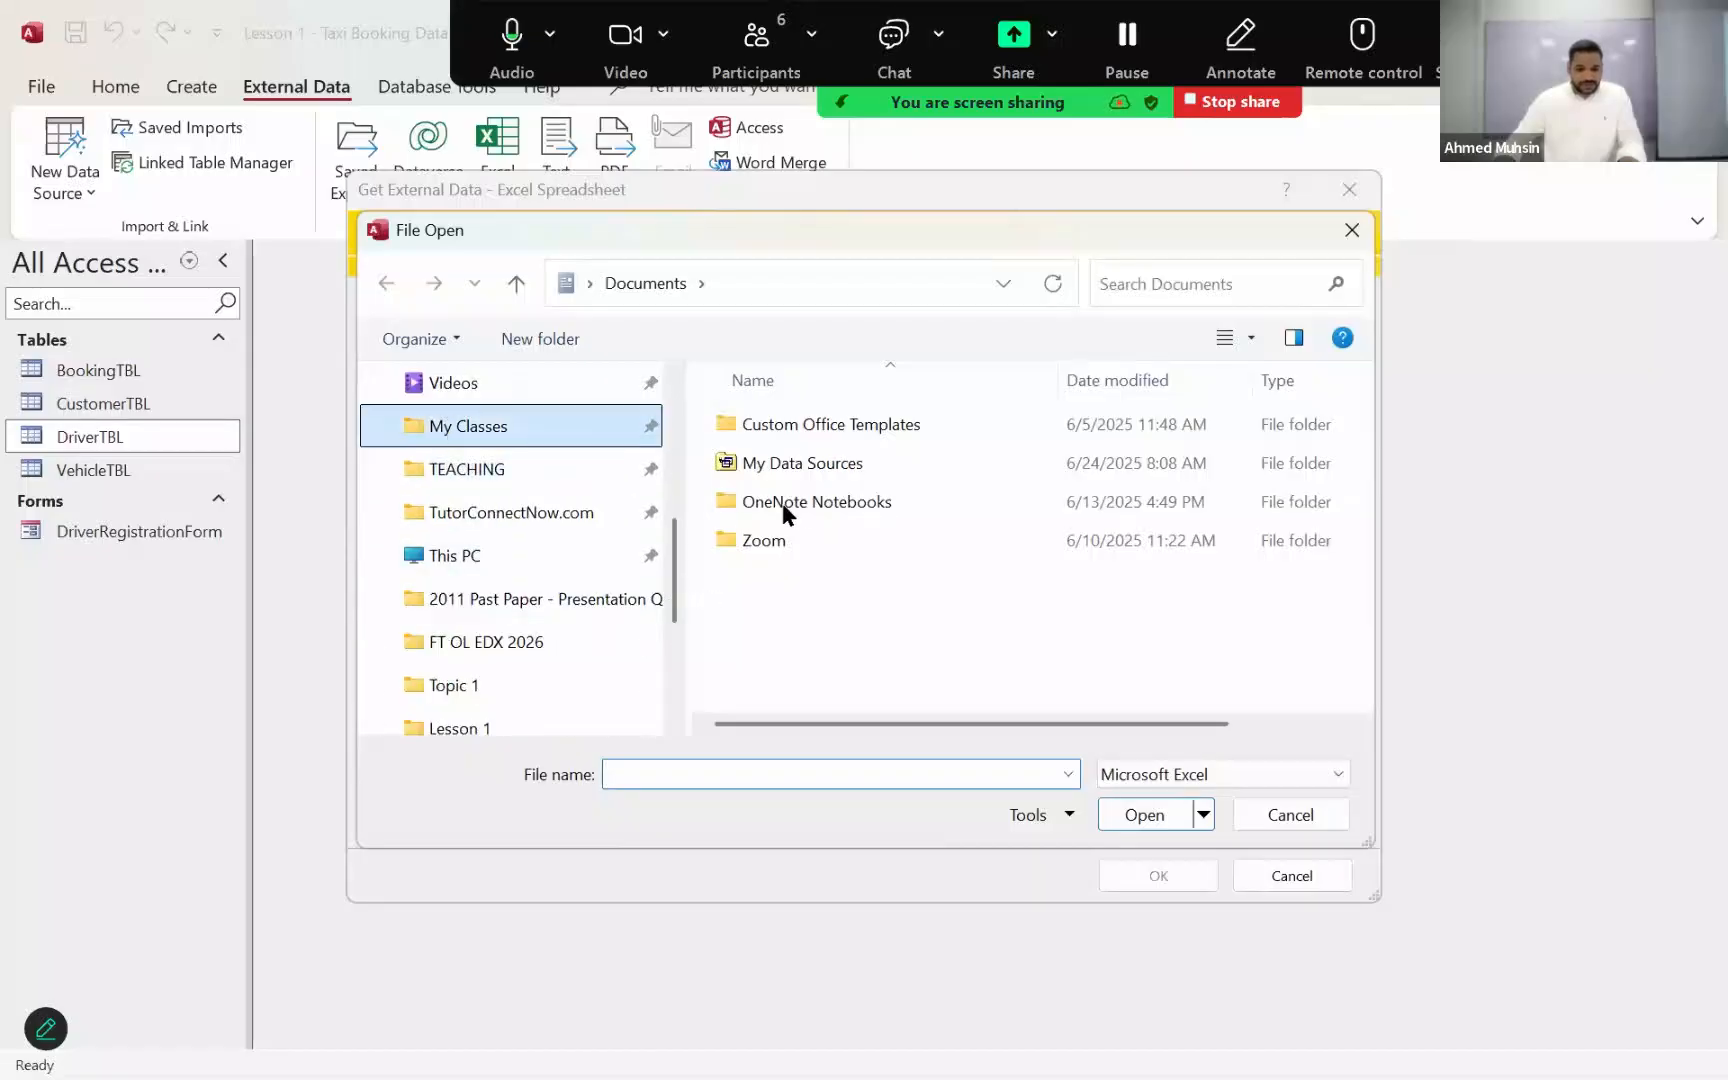
pyautogui.doubleClick(789, 594)
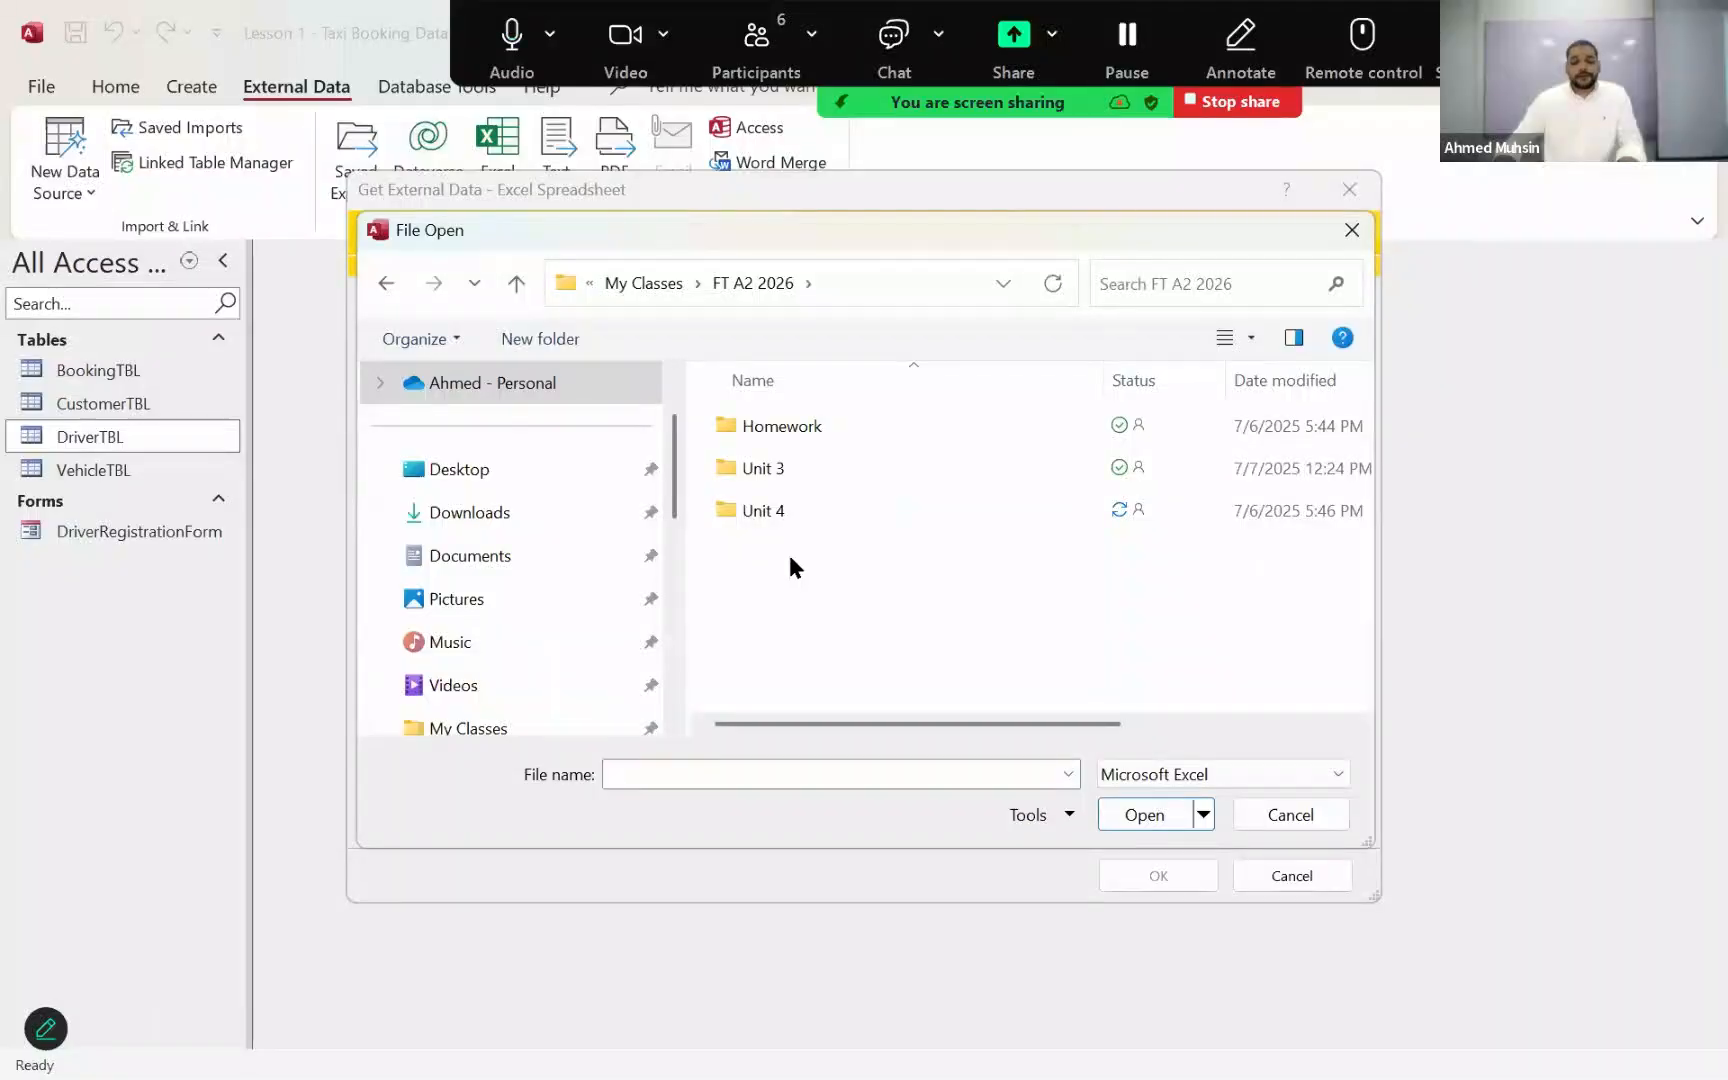
pyautogui.doubleClick(774, 514)
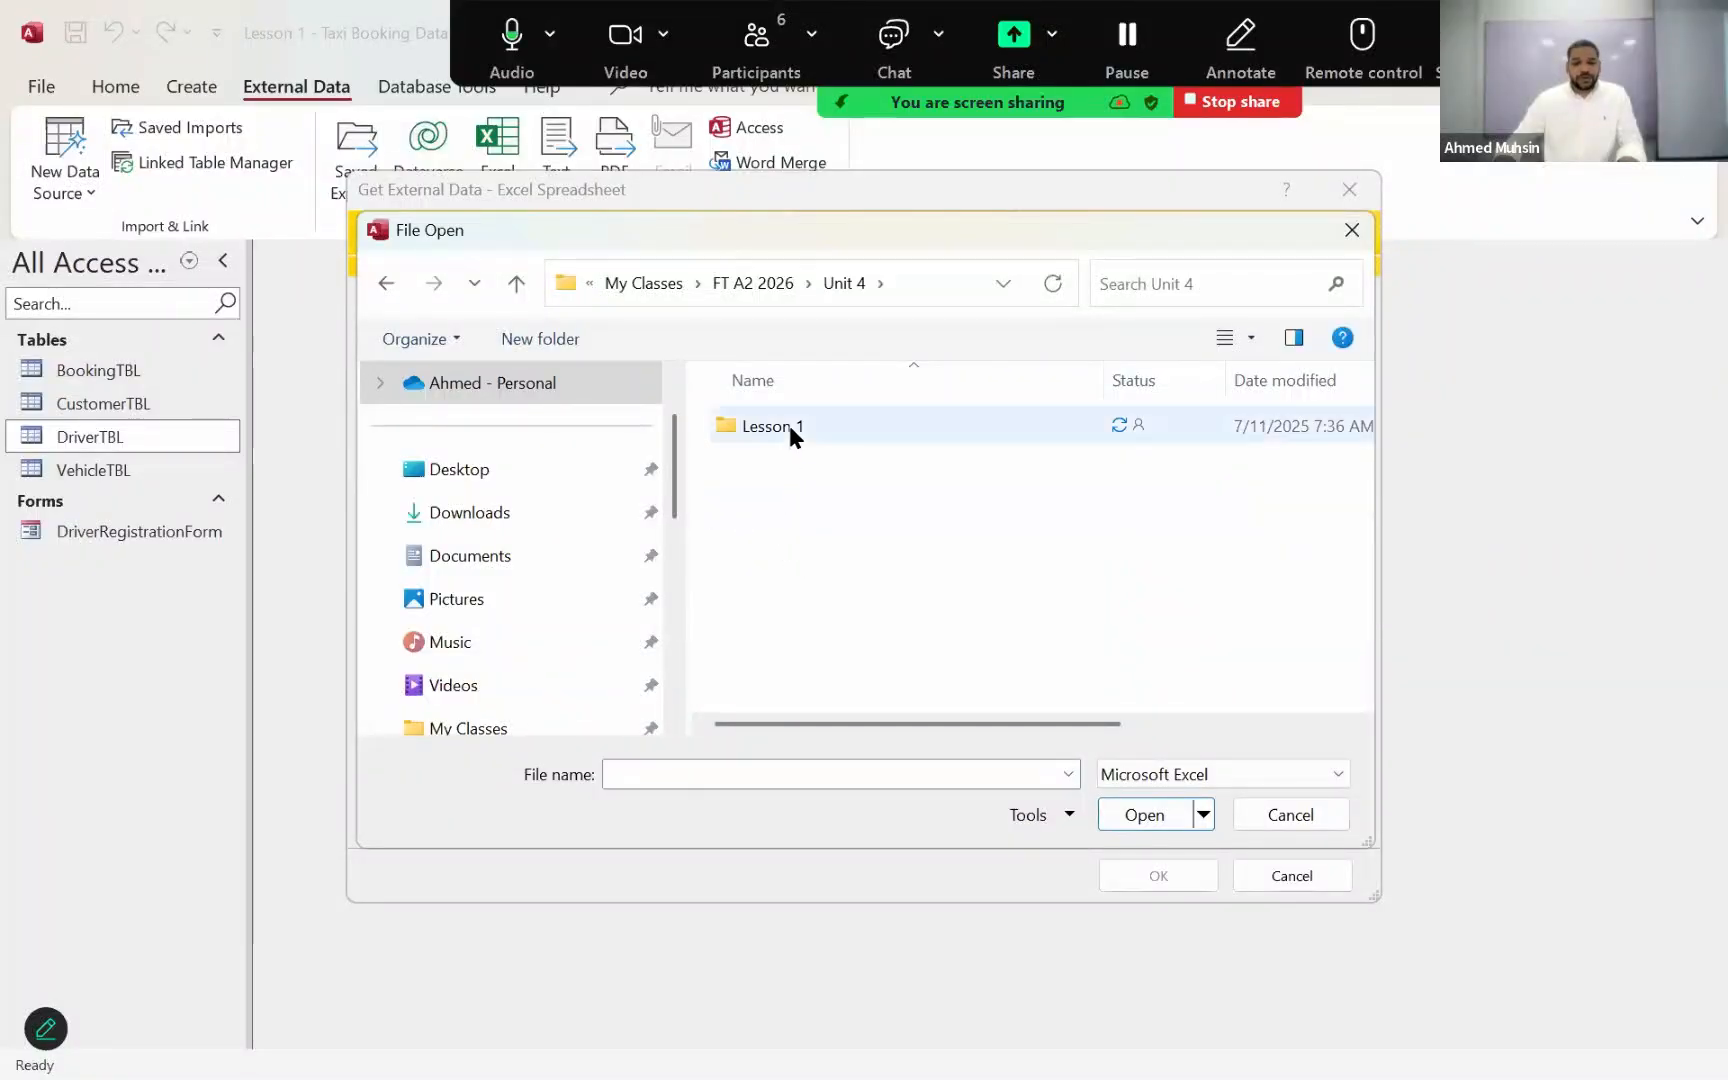
pyautogui.click(788, 425)
pyautogui.doubleClick(788, 427)
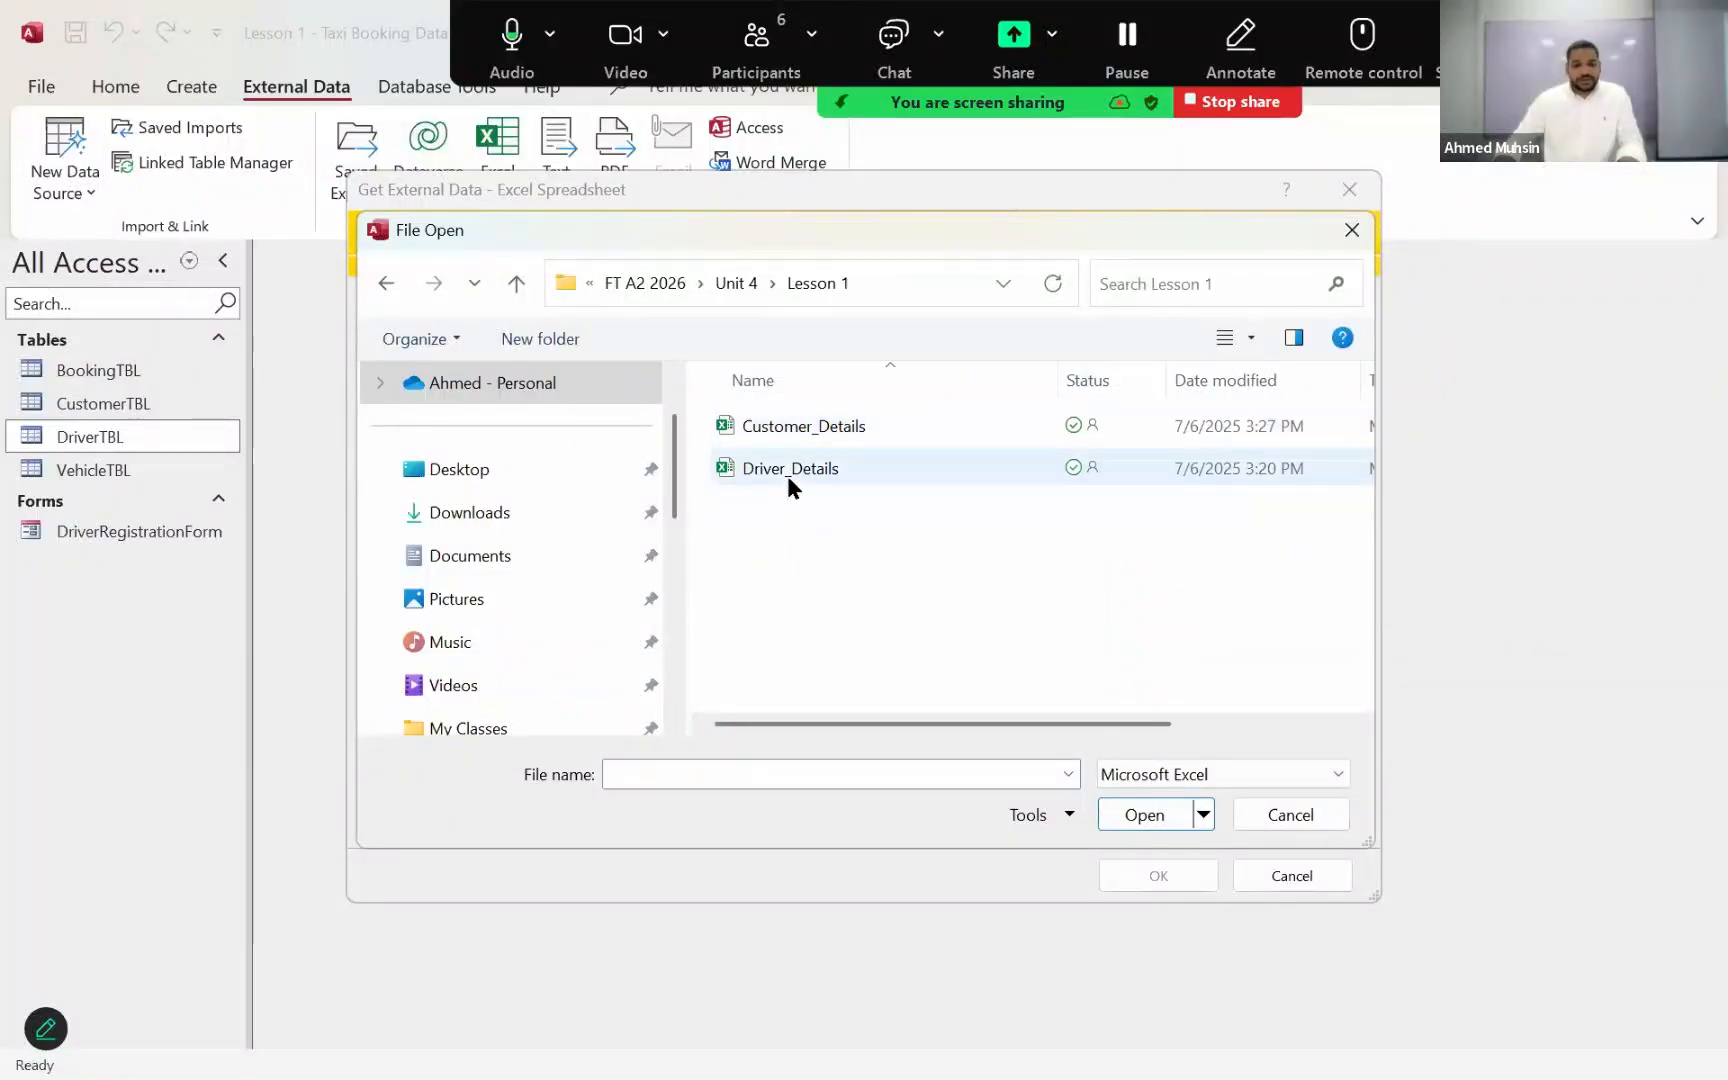
pyautogui.click(788, 476)
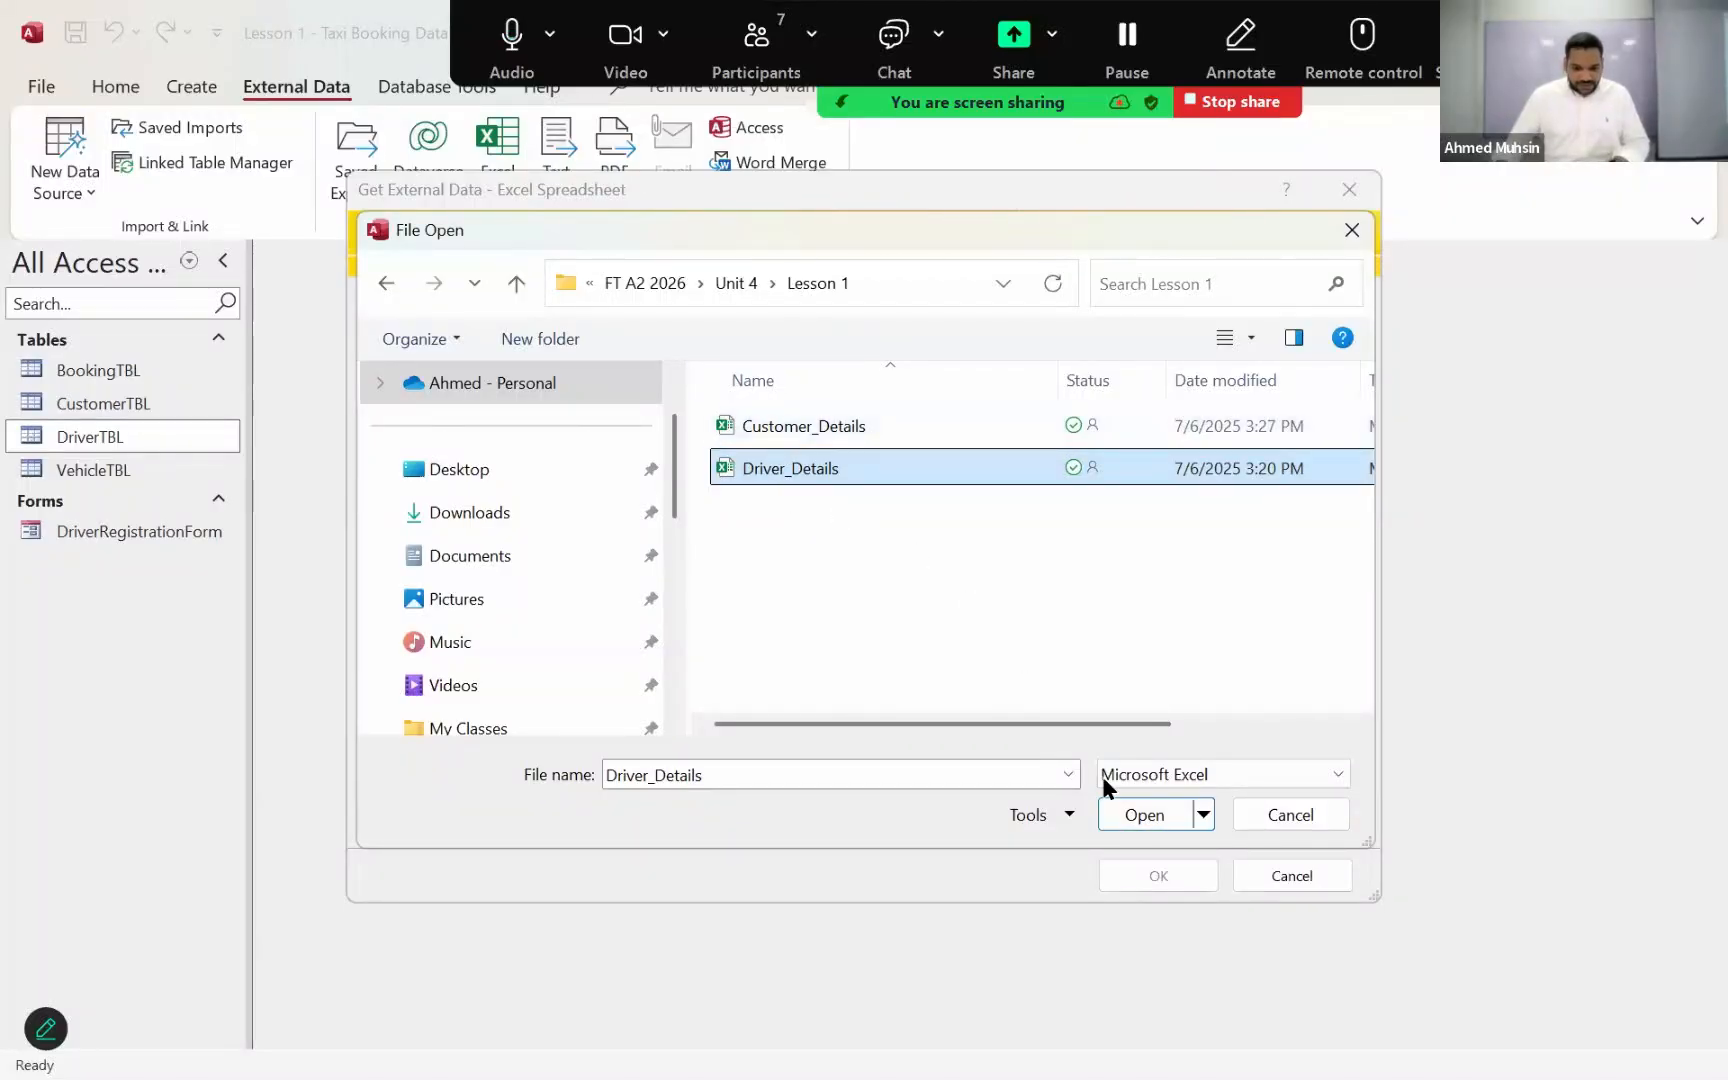
pyautogui.click(1148, 817)
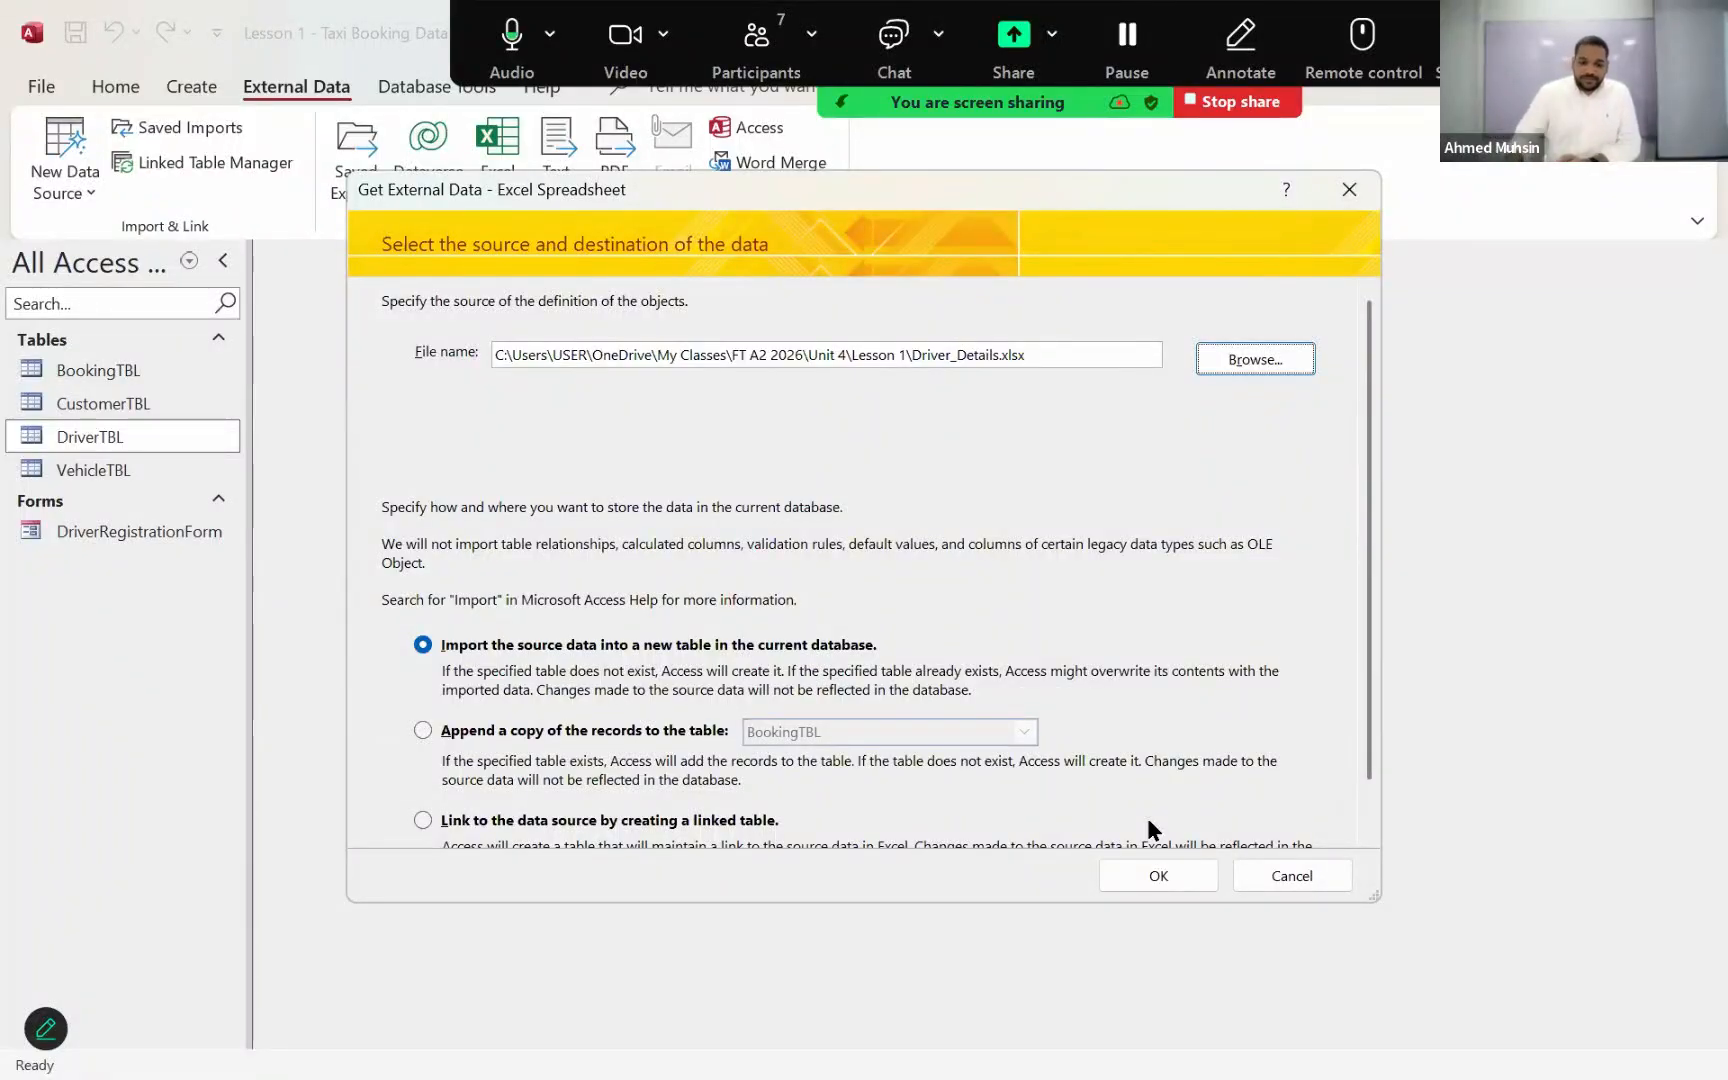
# Step: Set the import to append a copy of the records to DriverTBL and continue to the Import Spreadsheet Wizard
pyautogui.scroll(-1, 920, 615)
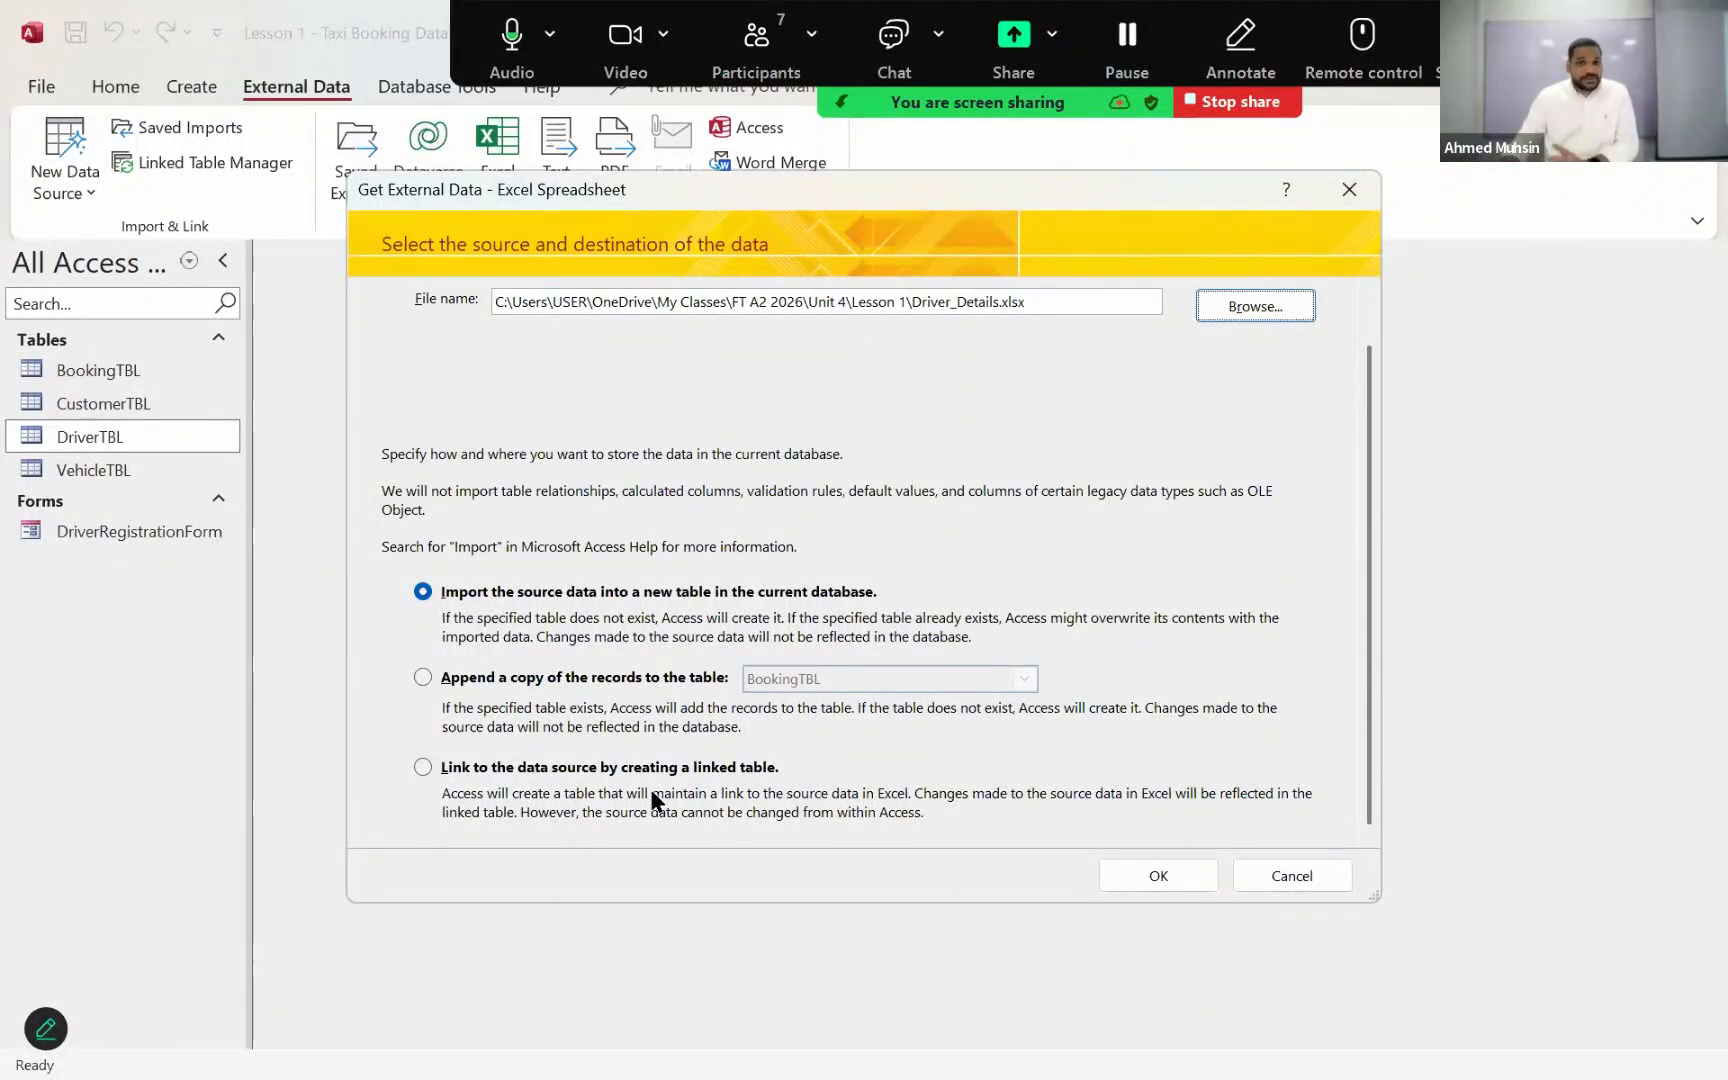
pyautogui.click(419, 678)
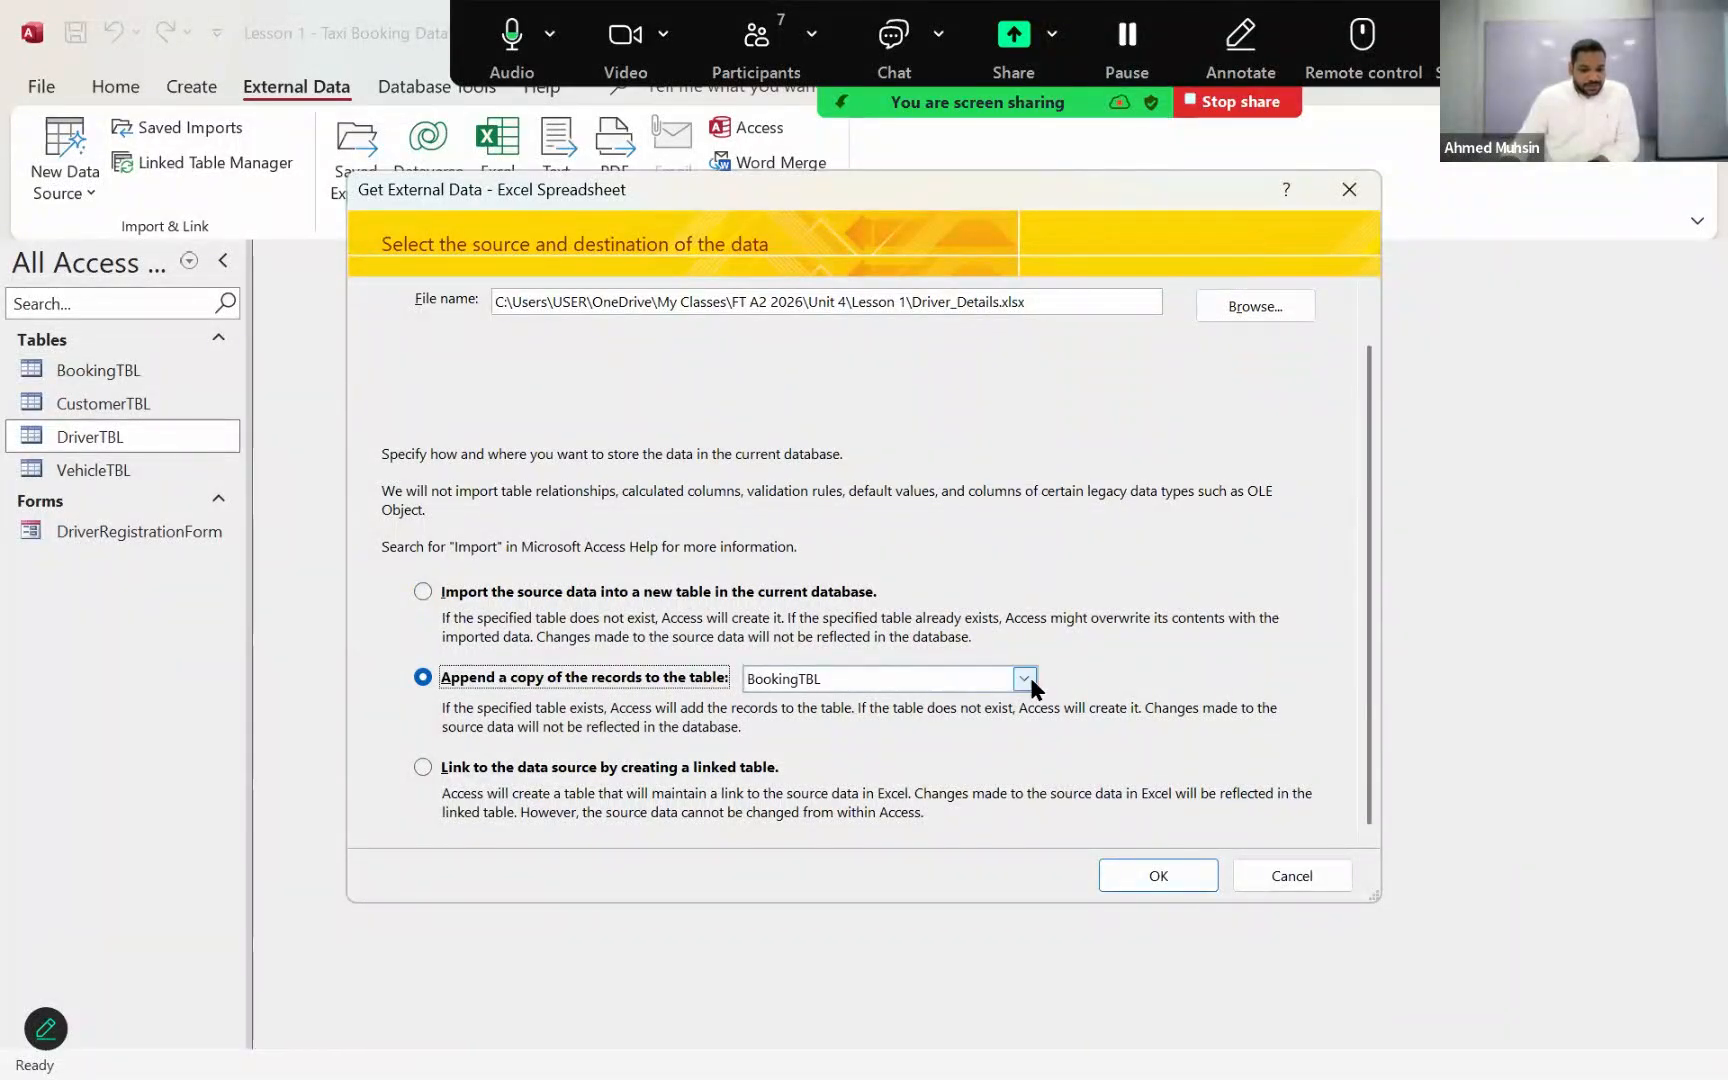
pyautogui.click(1026, 679)
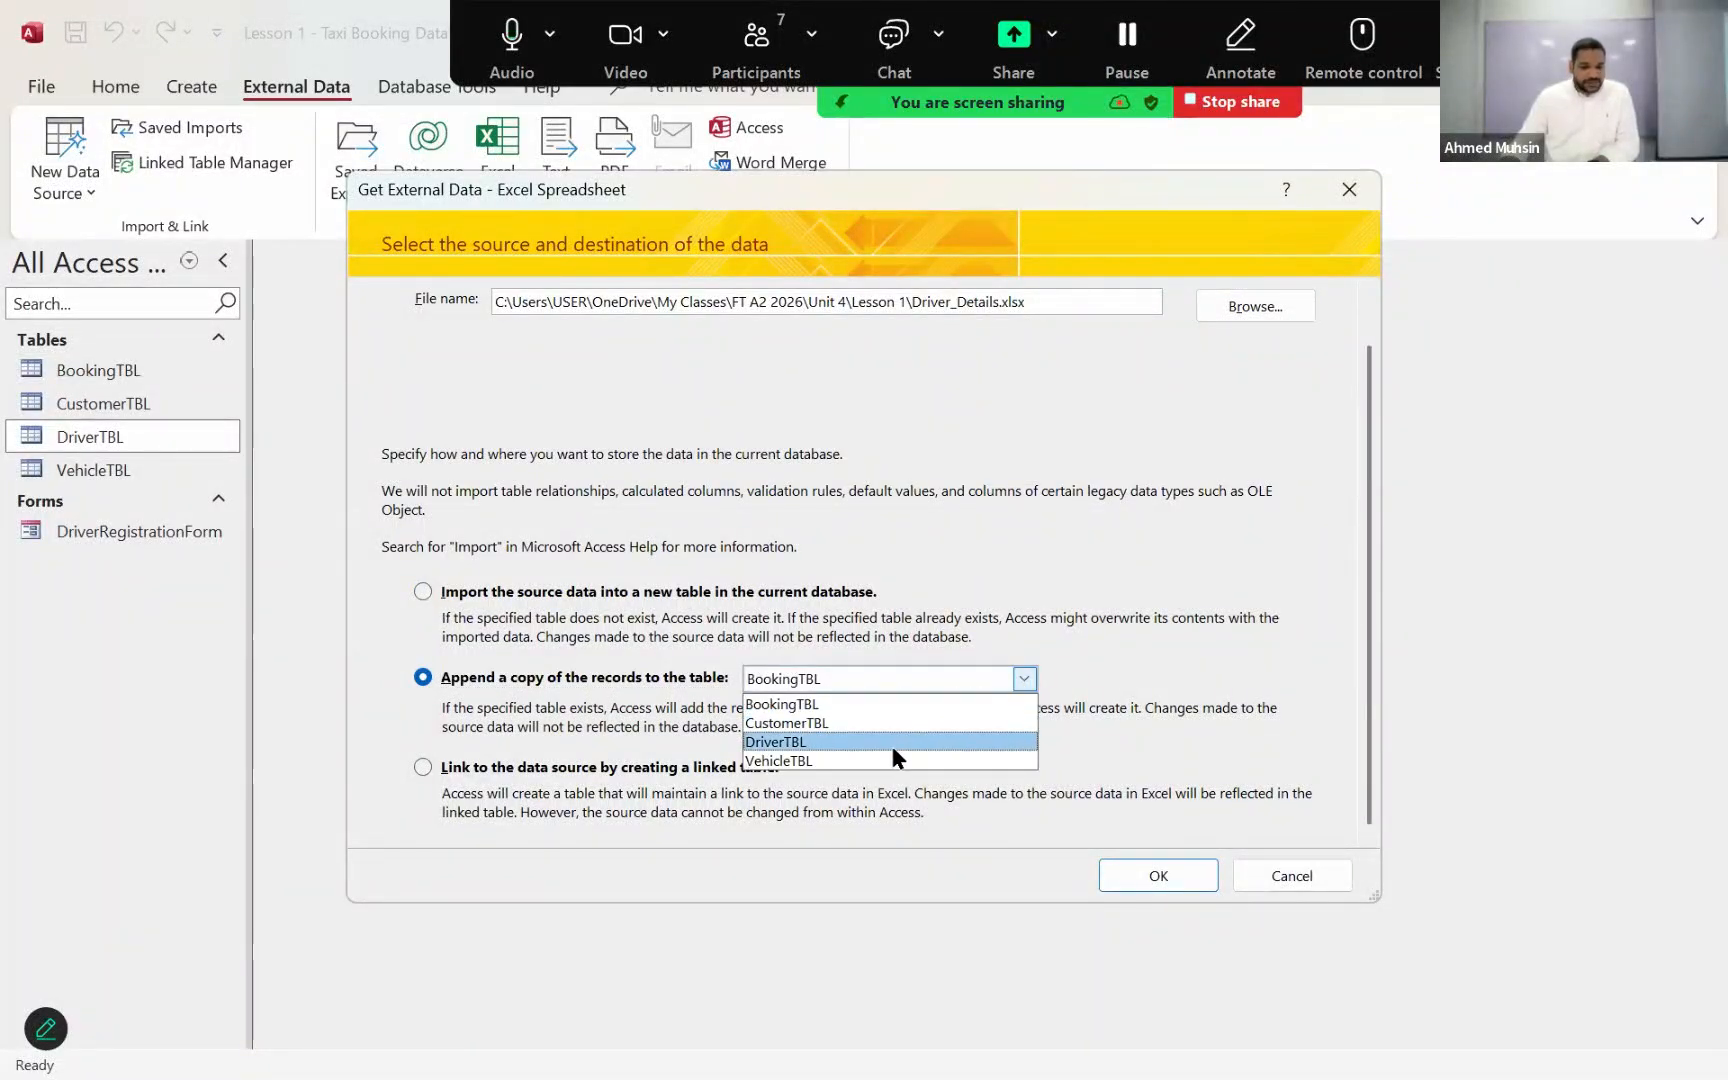
pyautogui.click(892, 748)
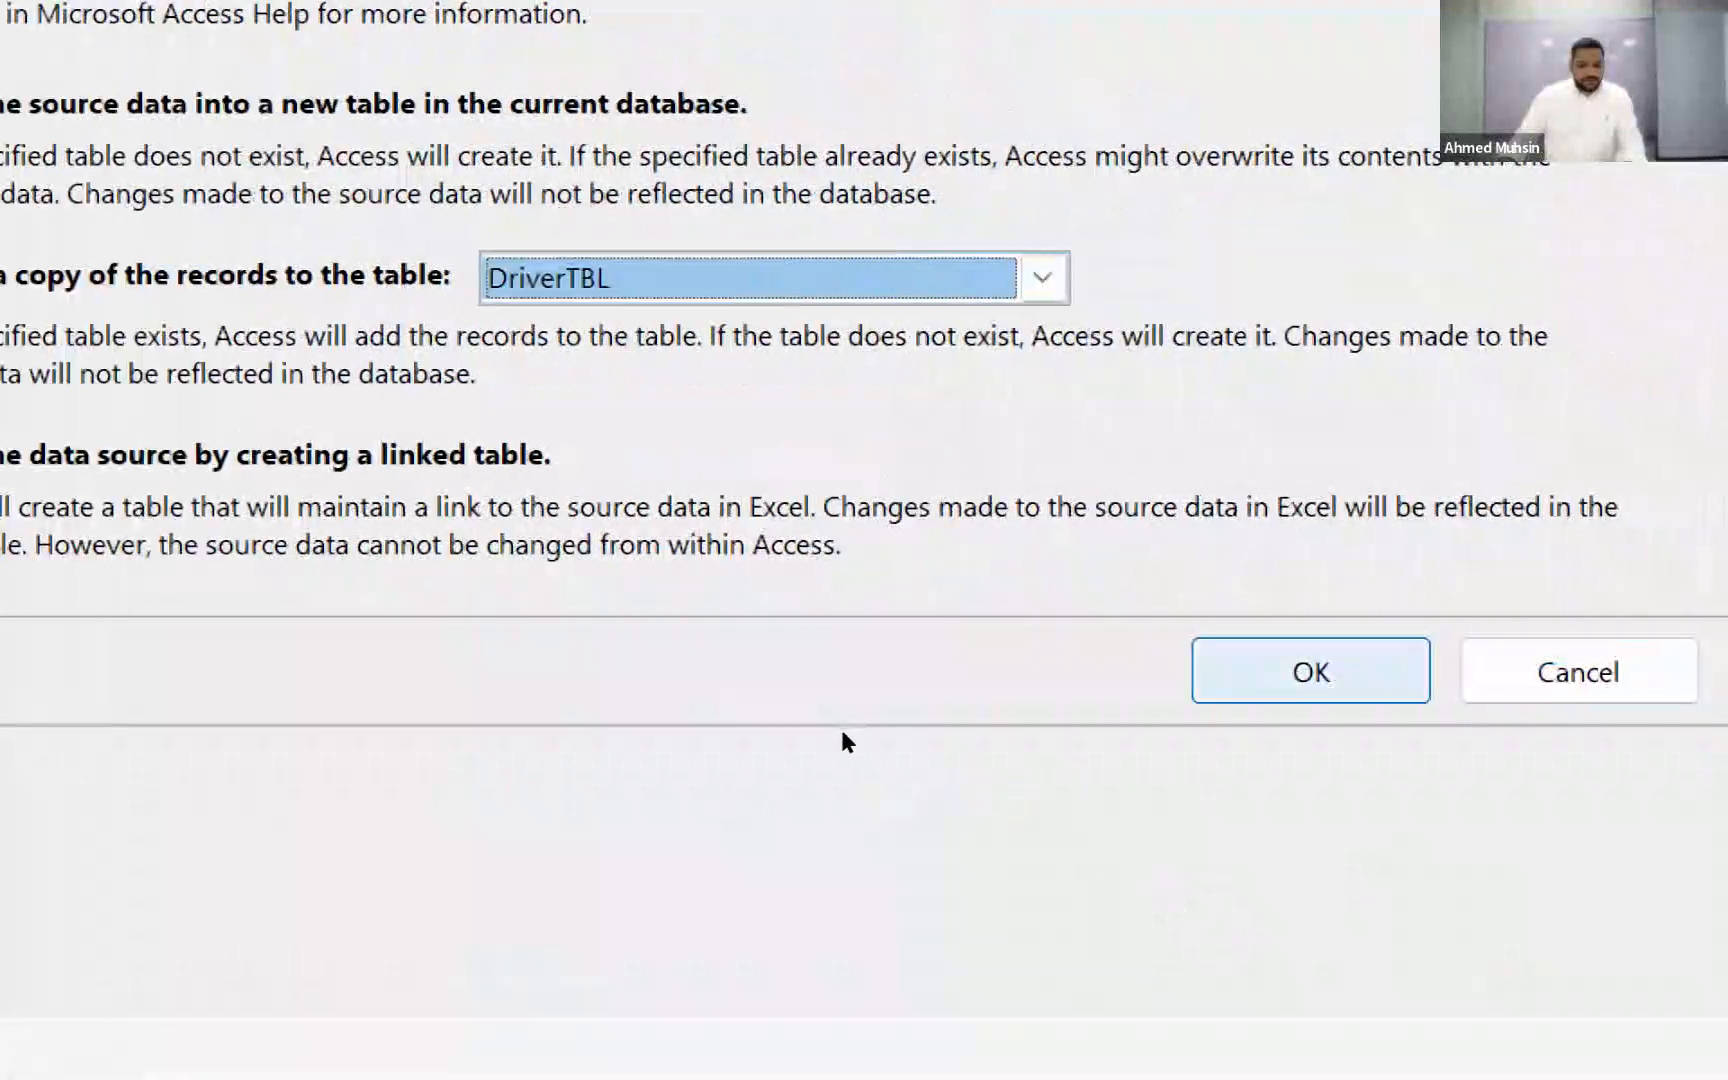
pyautogui.press('Return')
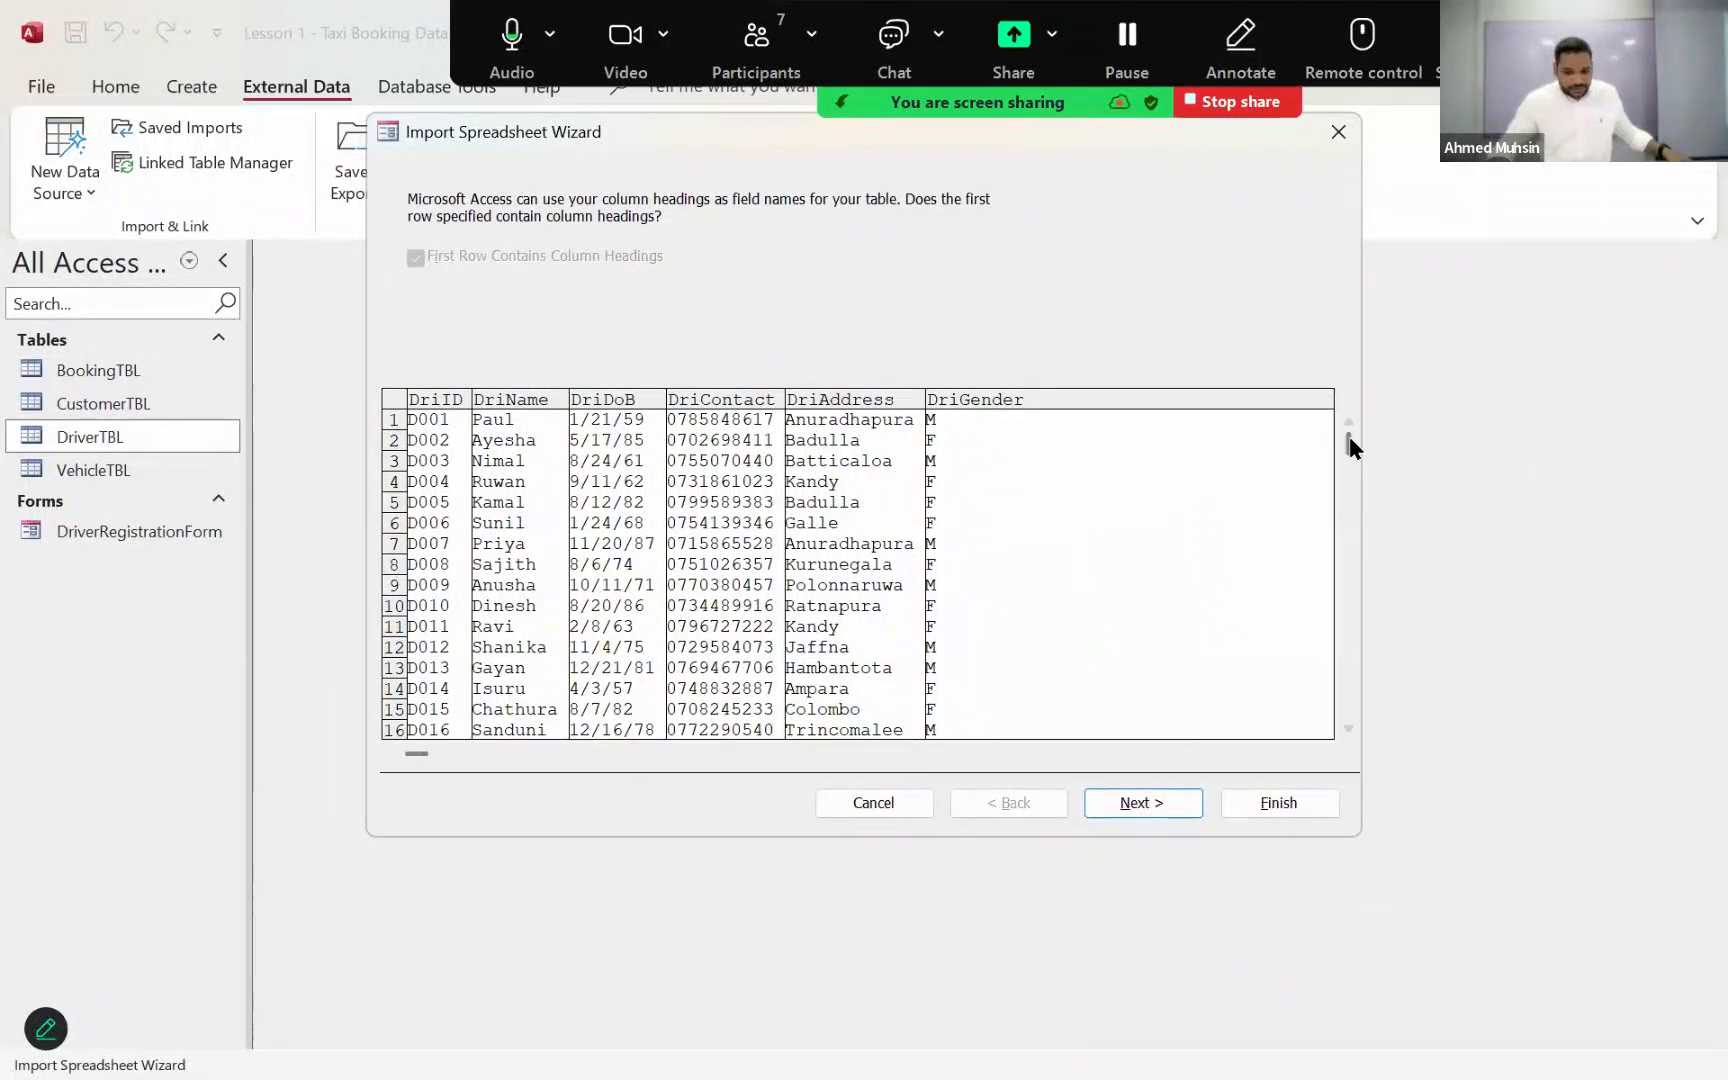
# Step: Complete the import into DriverTBL without saving the import steps, and open the table to check its records
pyautogui.moveTo(1349, 447); pyautogui.dragTo(1324, 726)
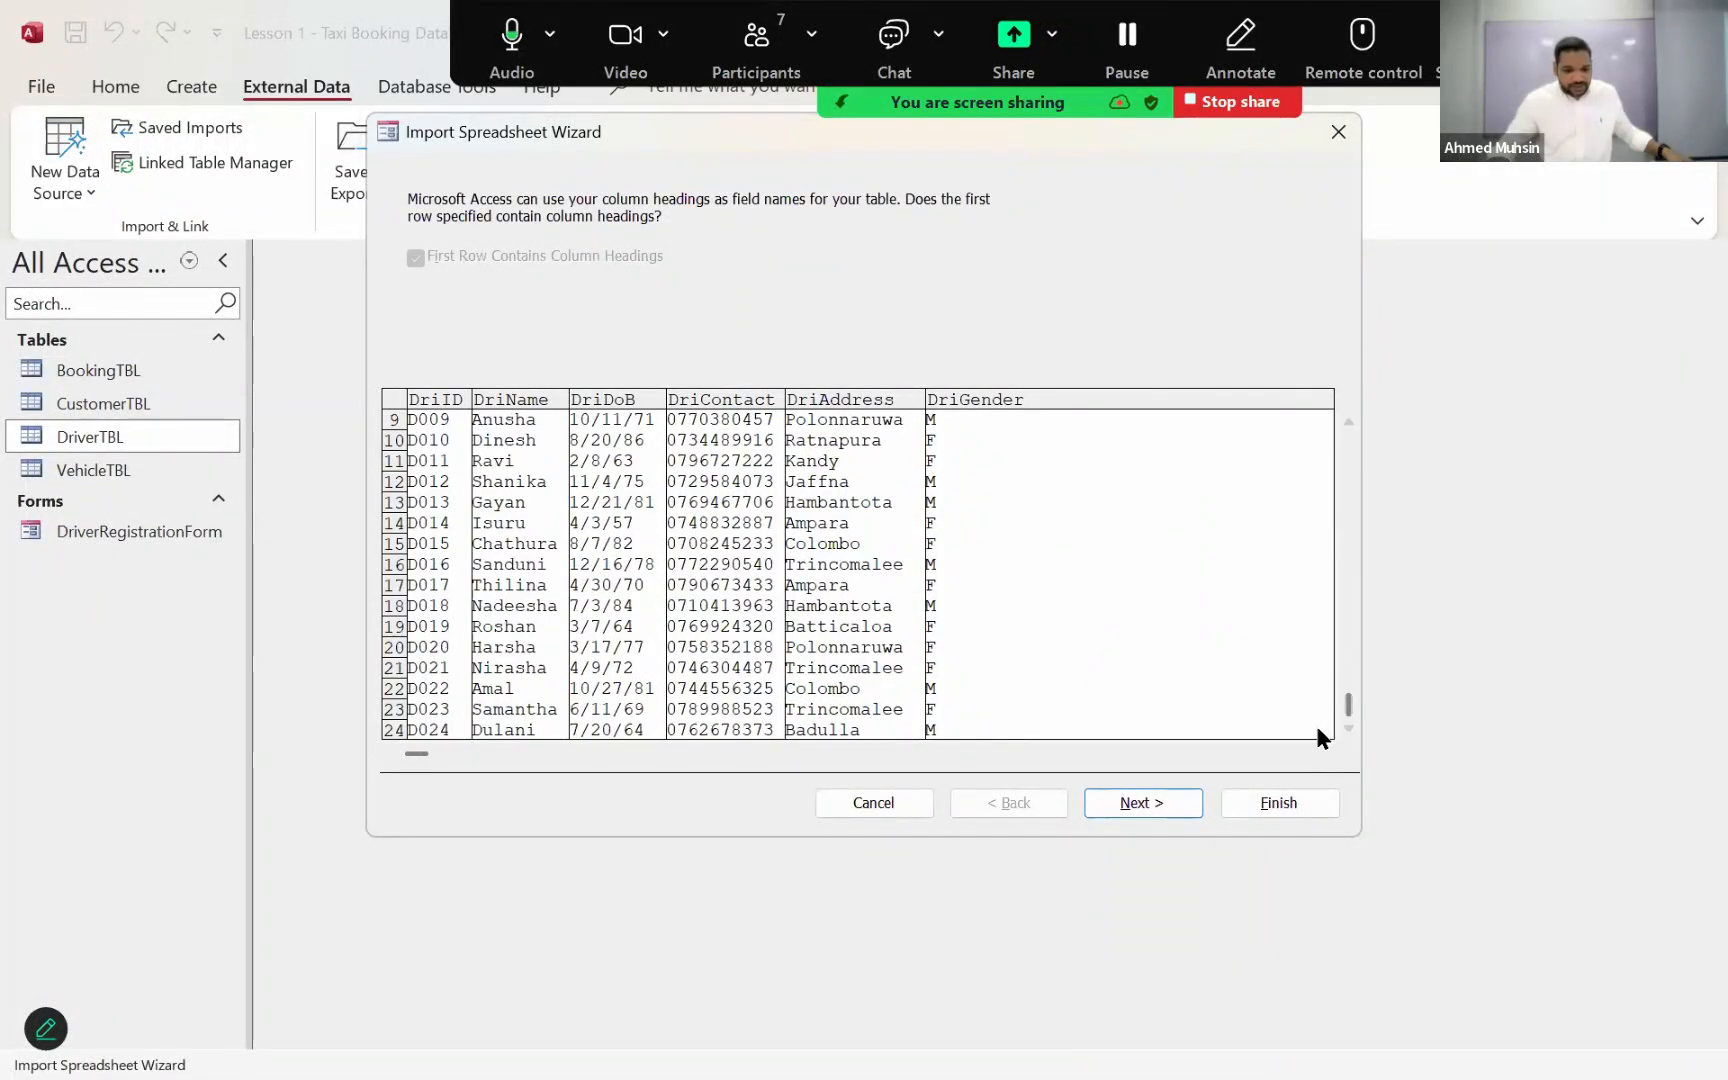
pyautogui.moveTo(1328, 513); pyautogui.dragTo(1328, 429)
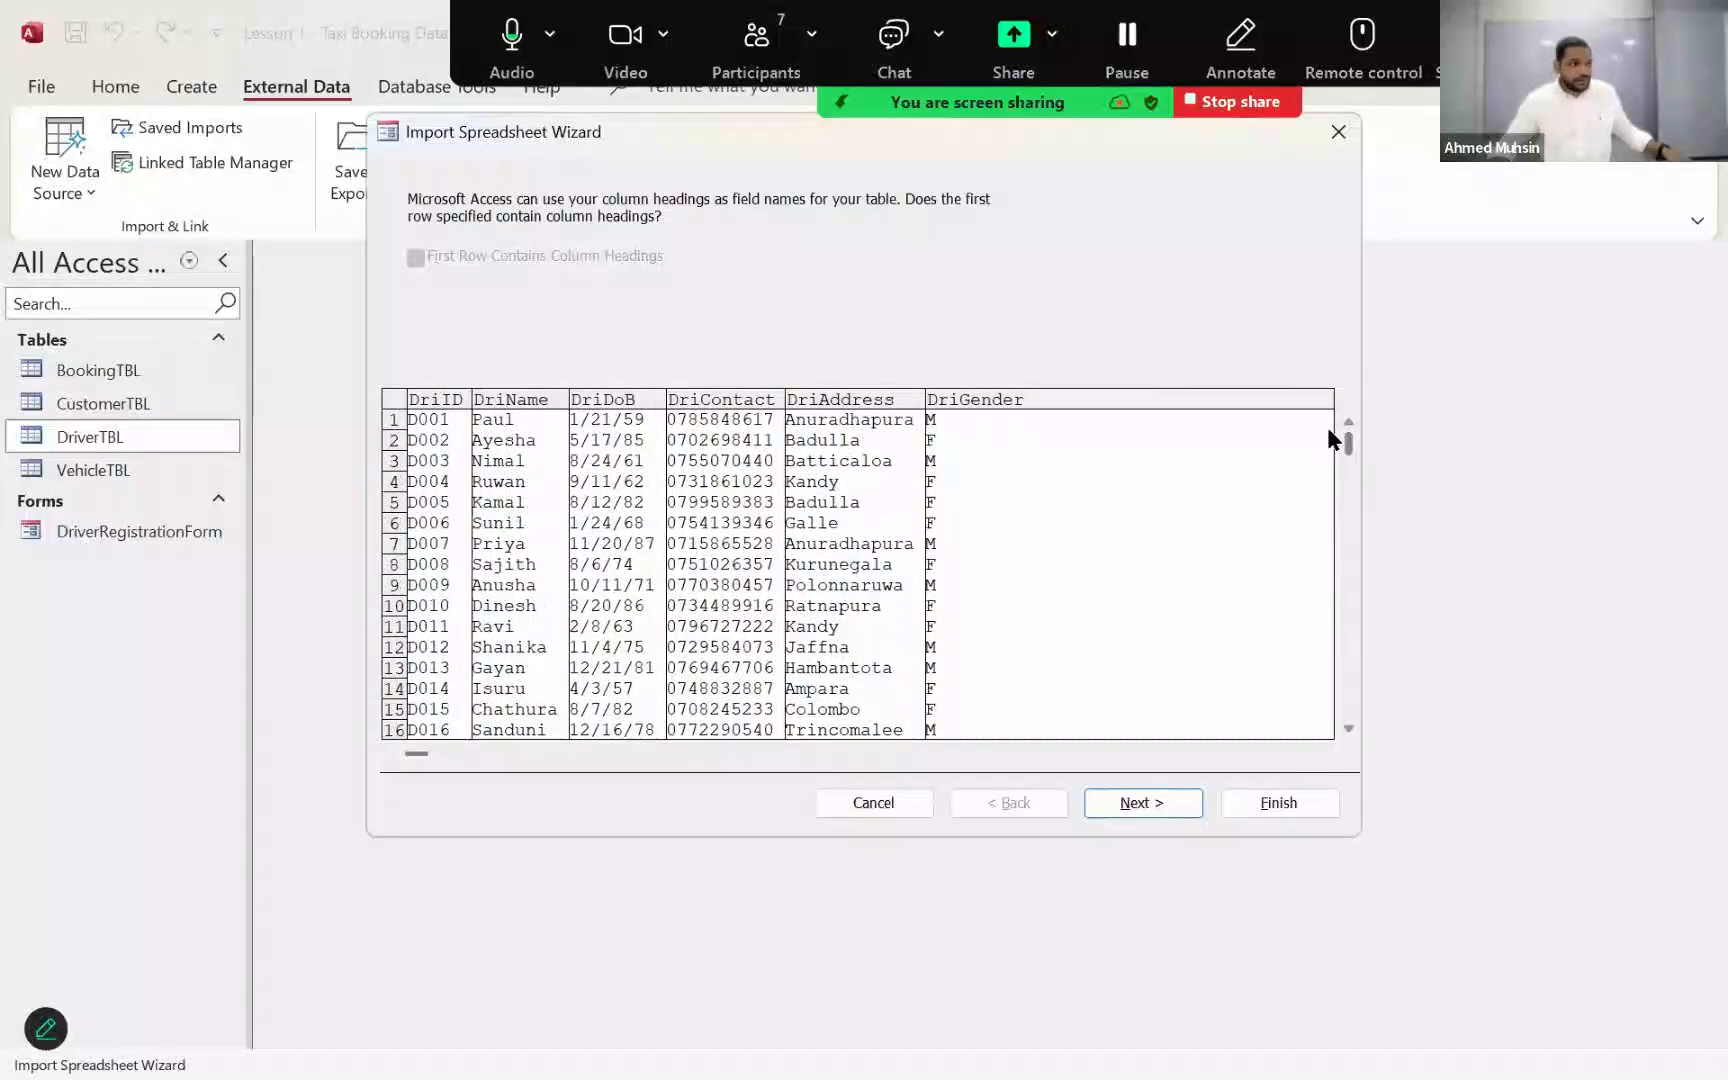
pyautogui.click(1162, 801)
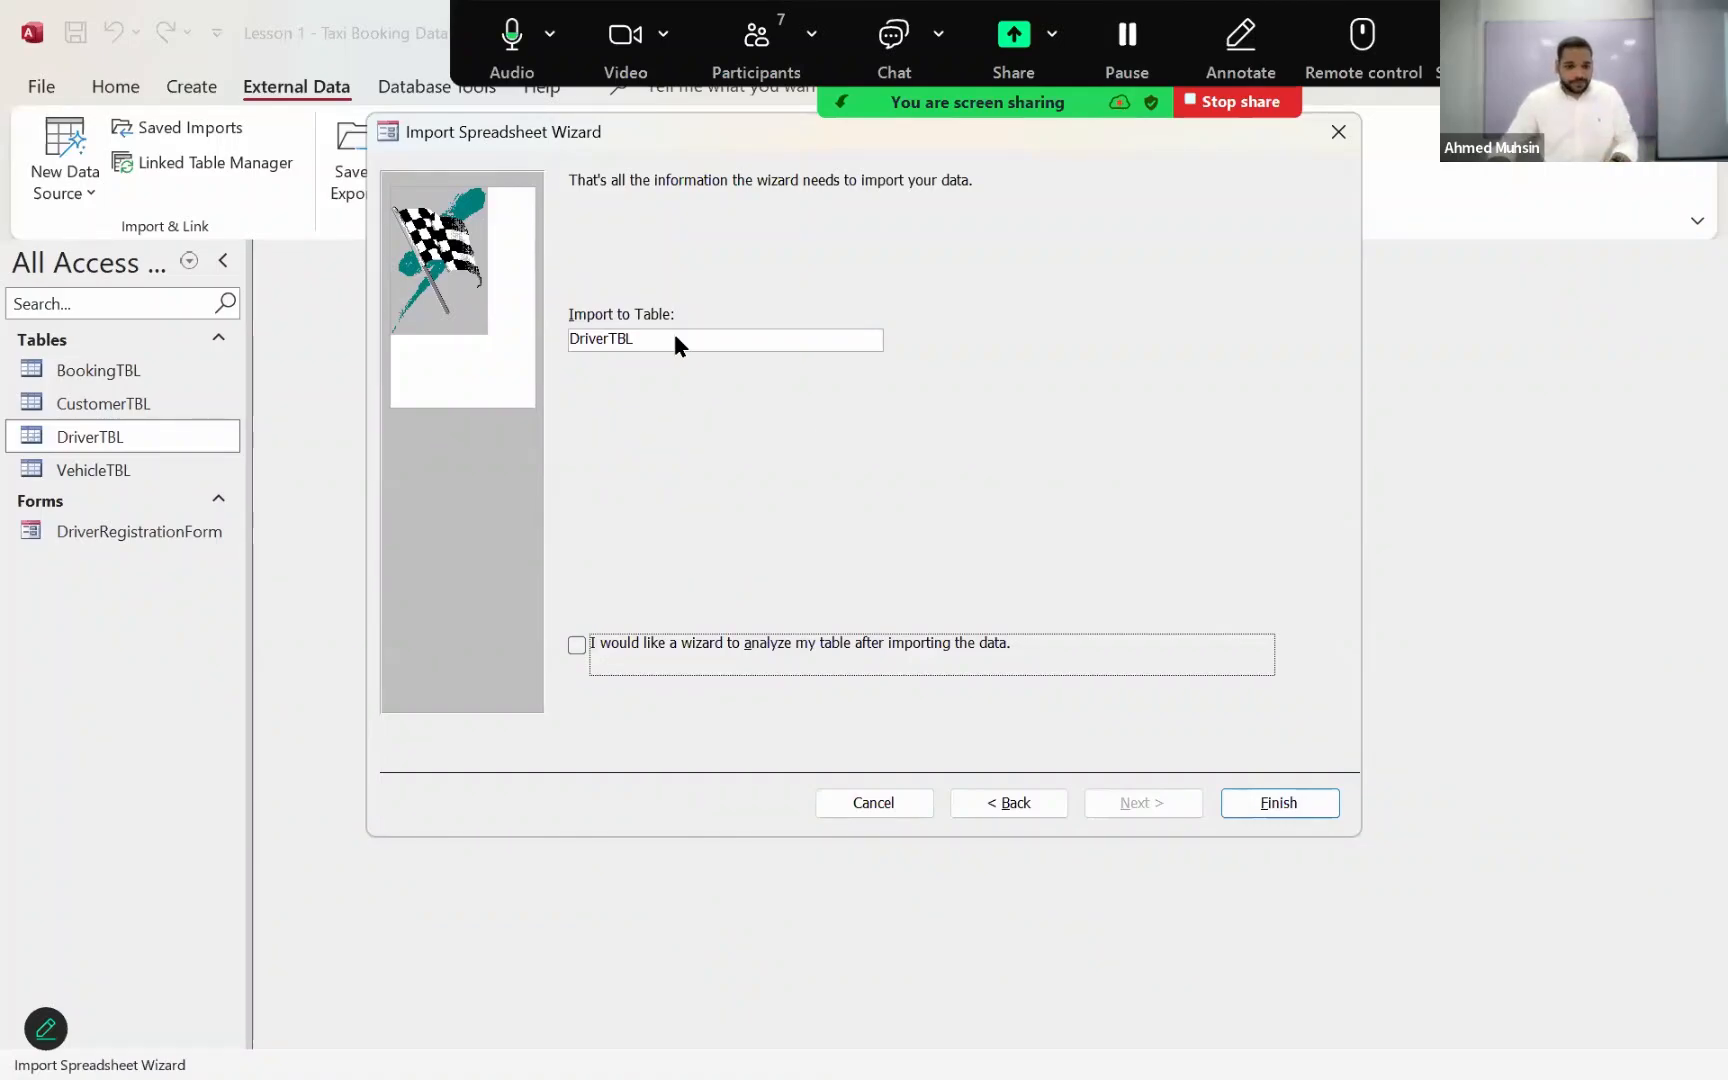
pyautogui.click(1243, 812)
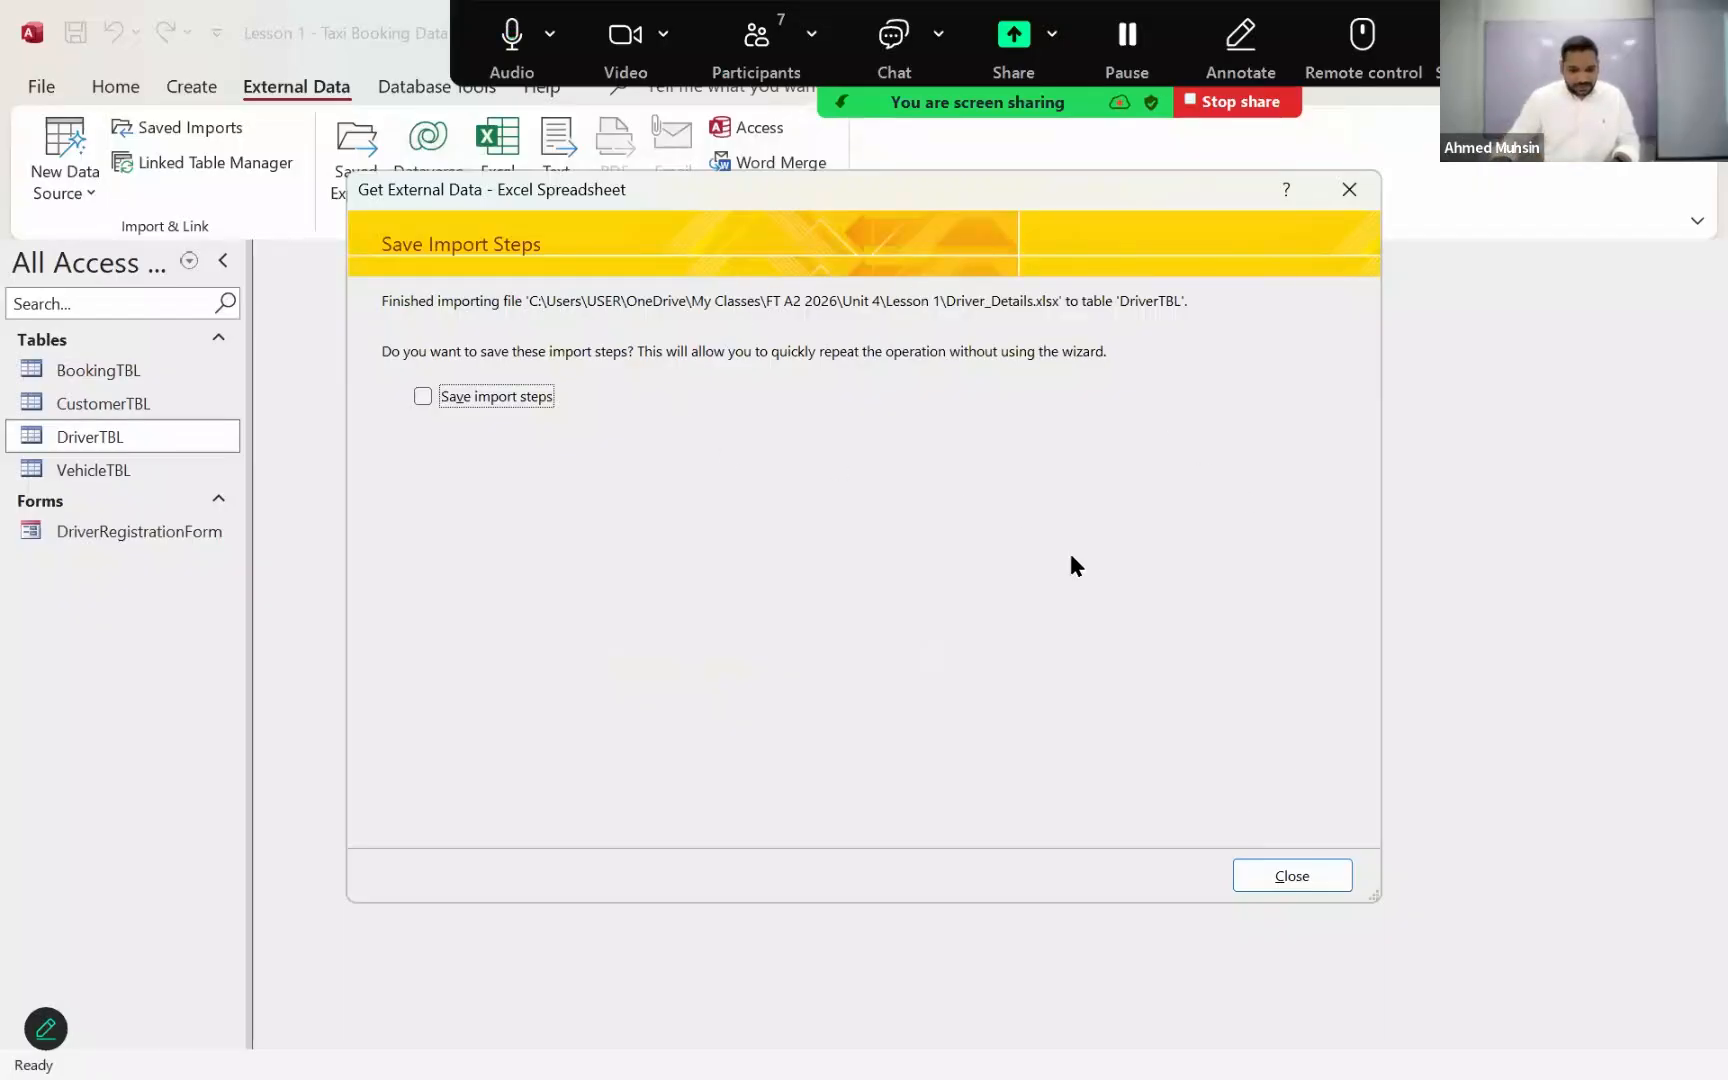
pyautogui.click(1302, 875)
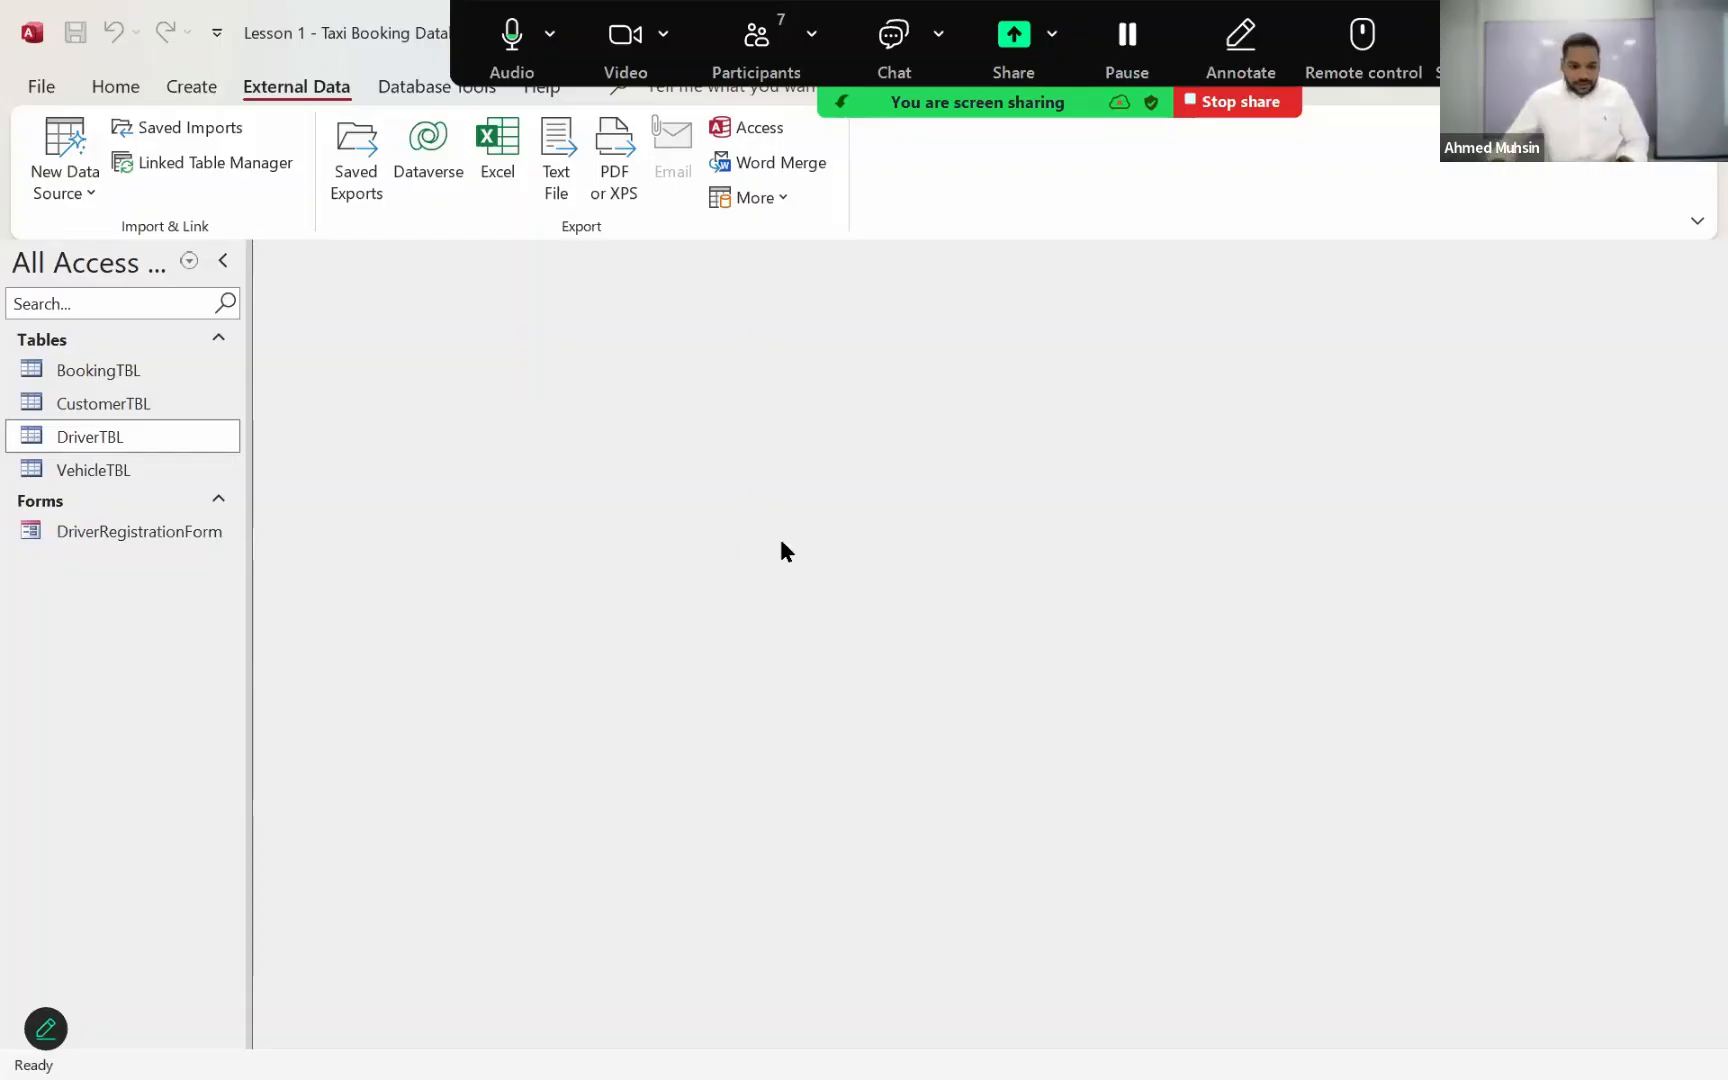
pyautogui.doubleClick(114, 438)
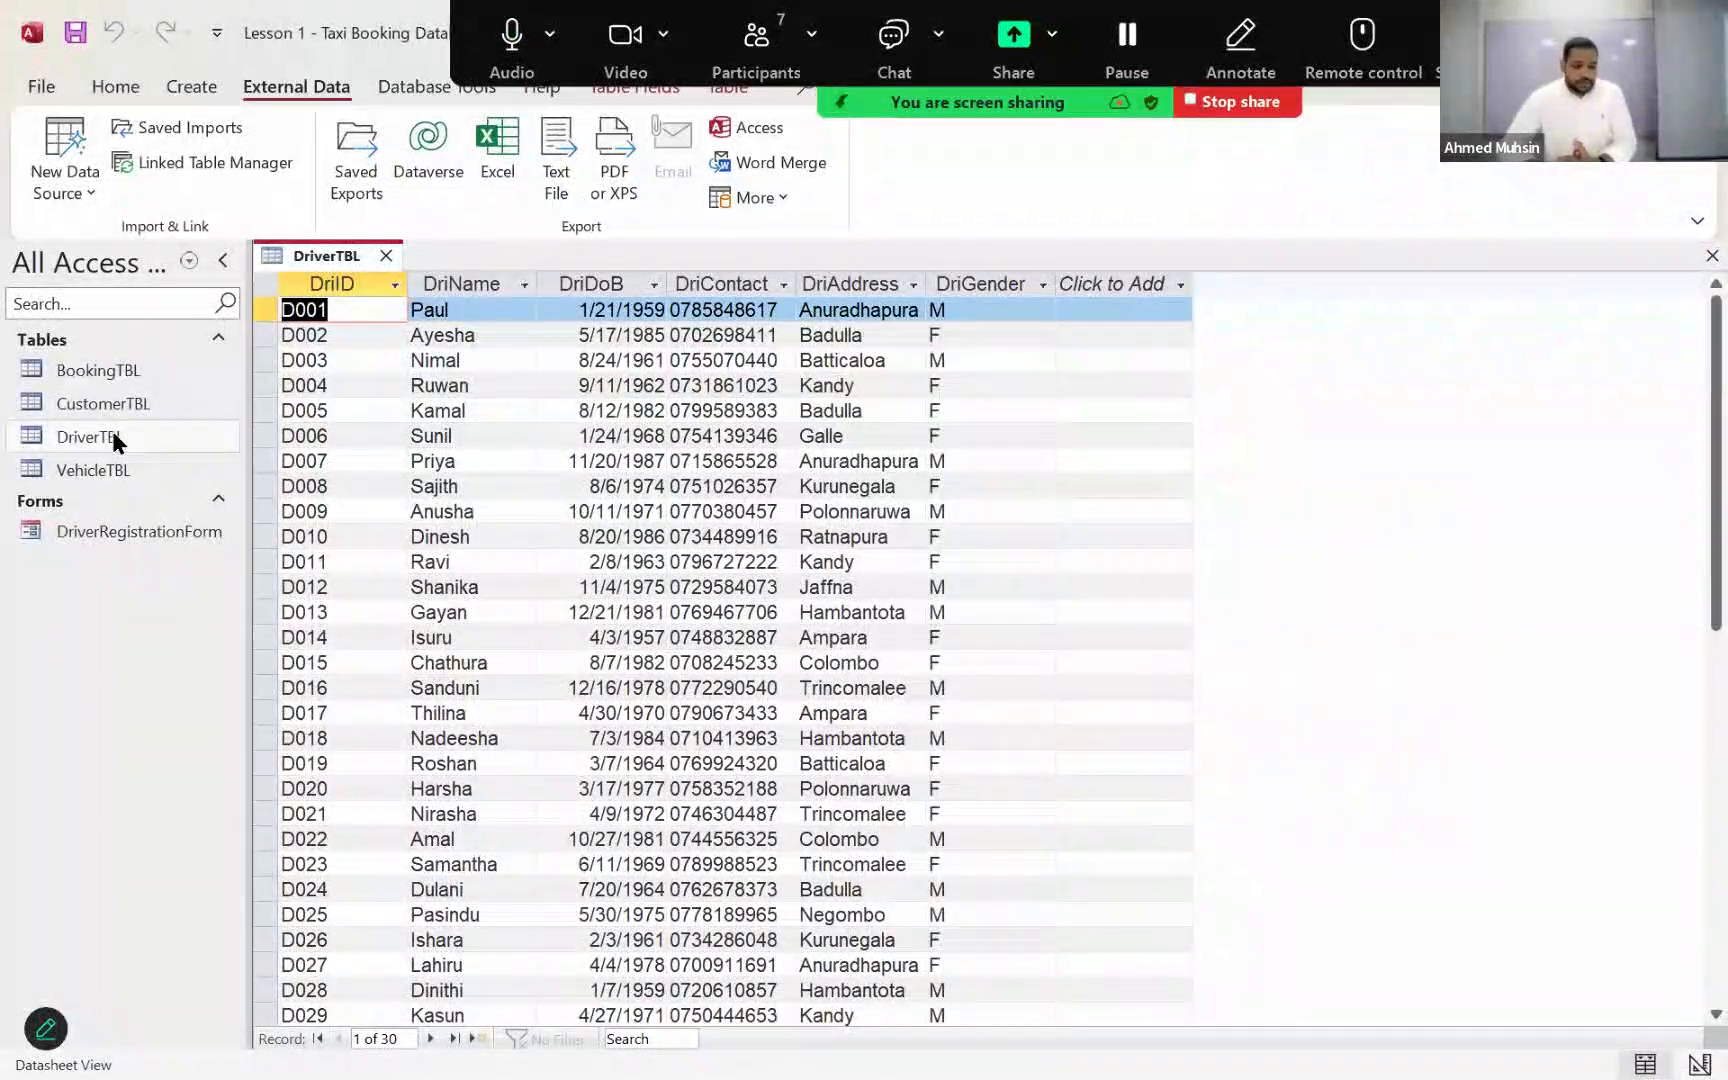
pyautogui.click(112, 436)
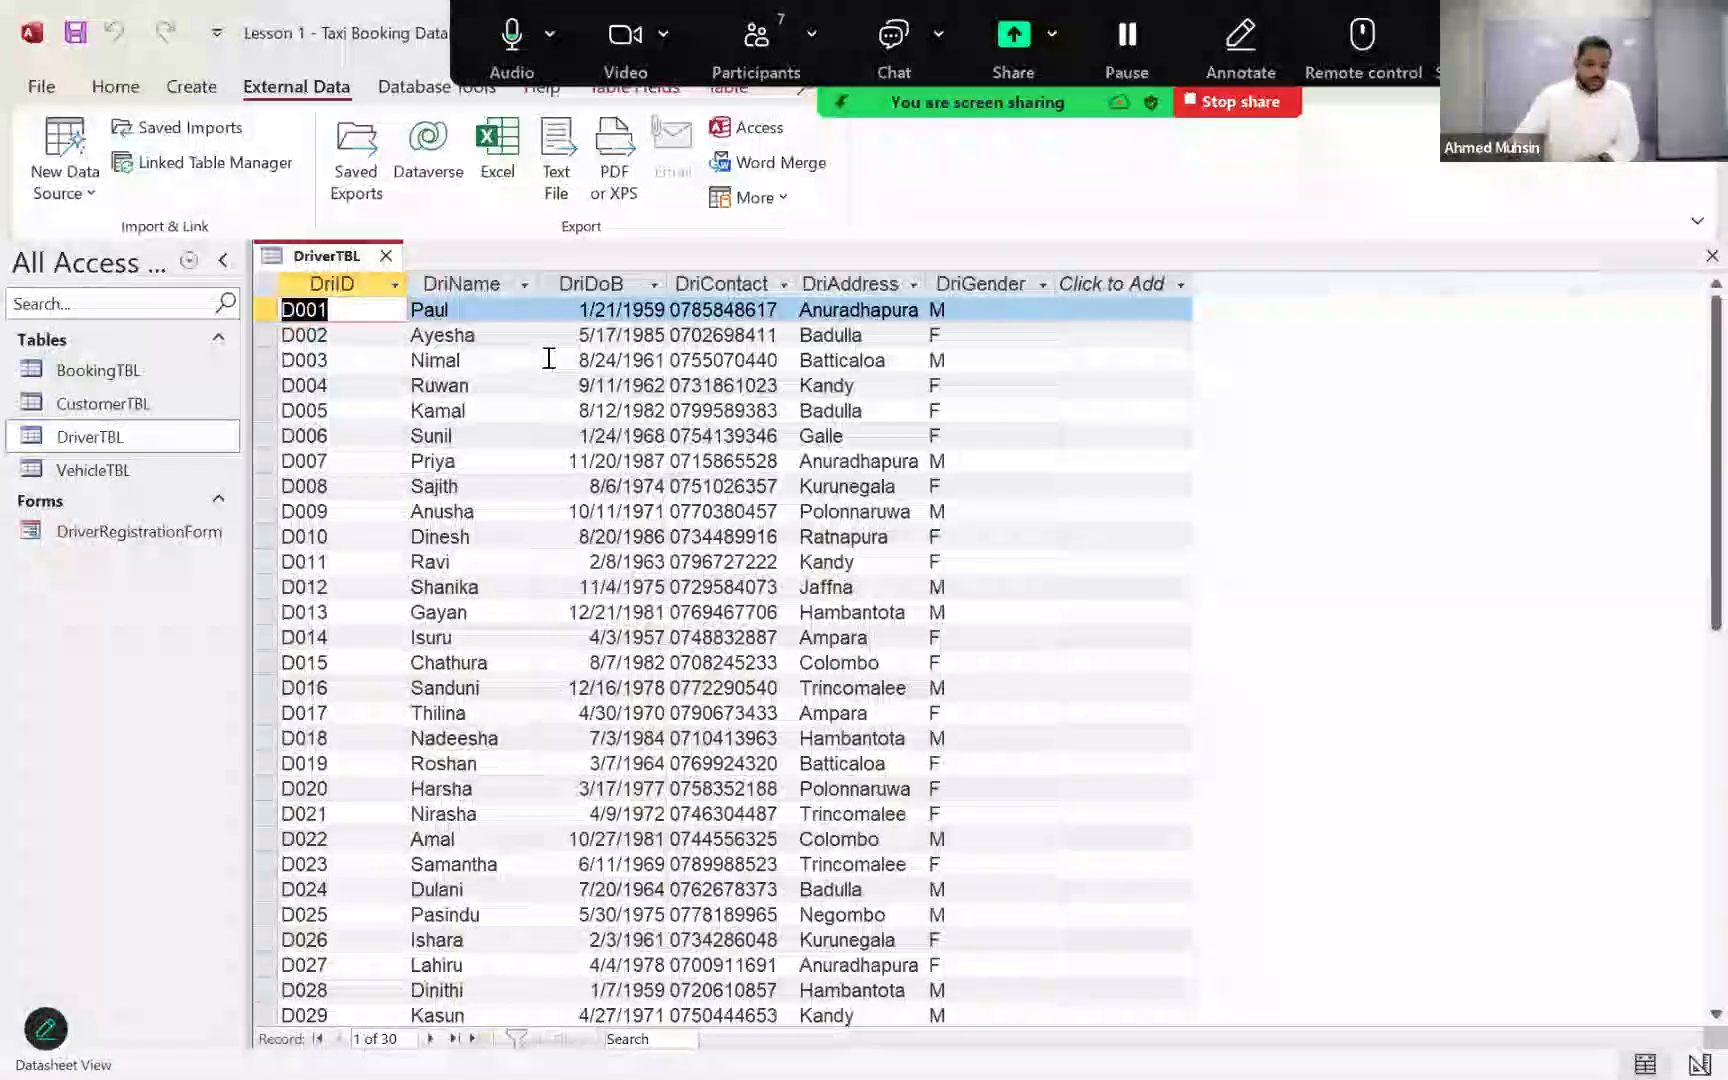
# Step: Save and close DriverTBL, and open CustomerTBL to check its fields
pyautogui.click(74, 34)
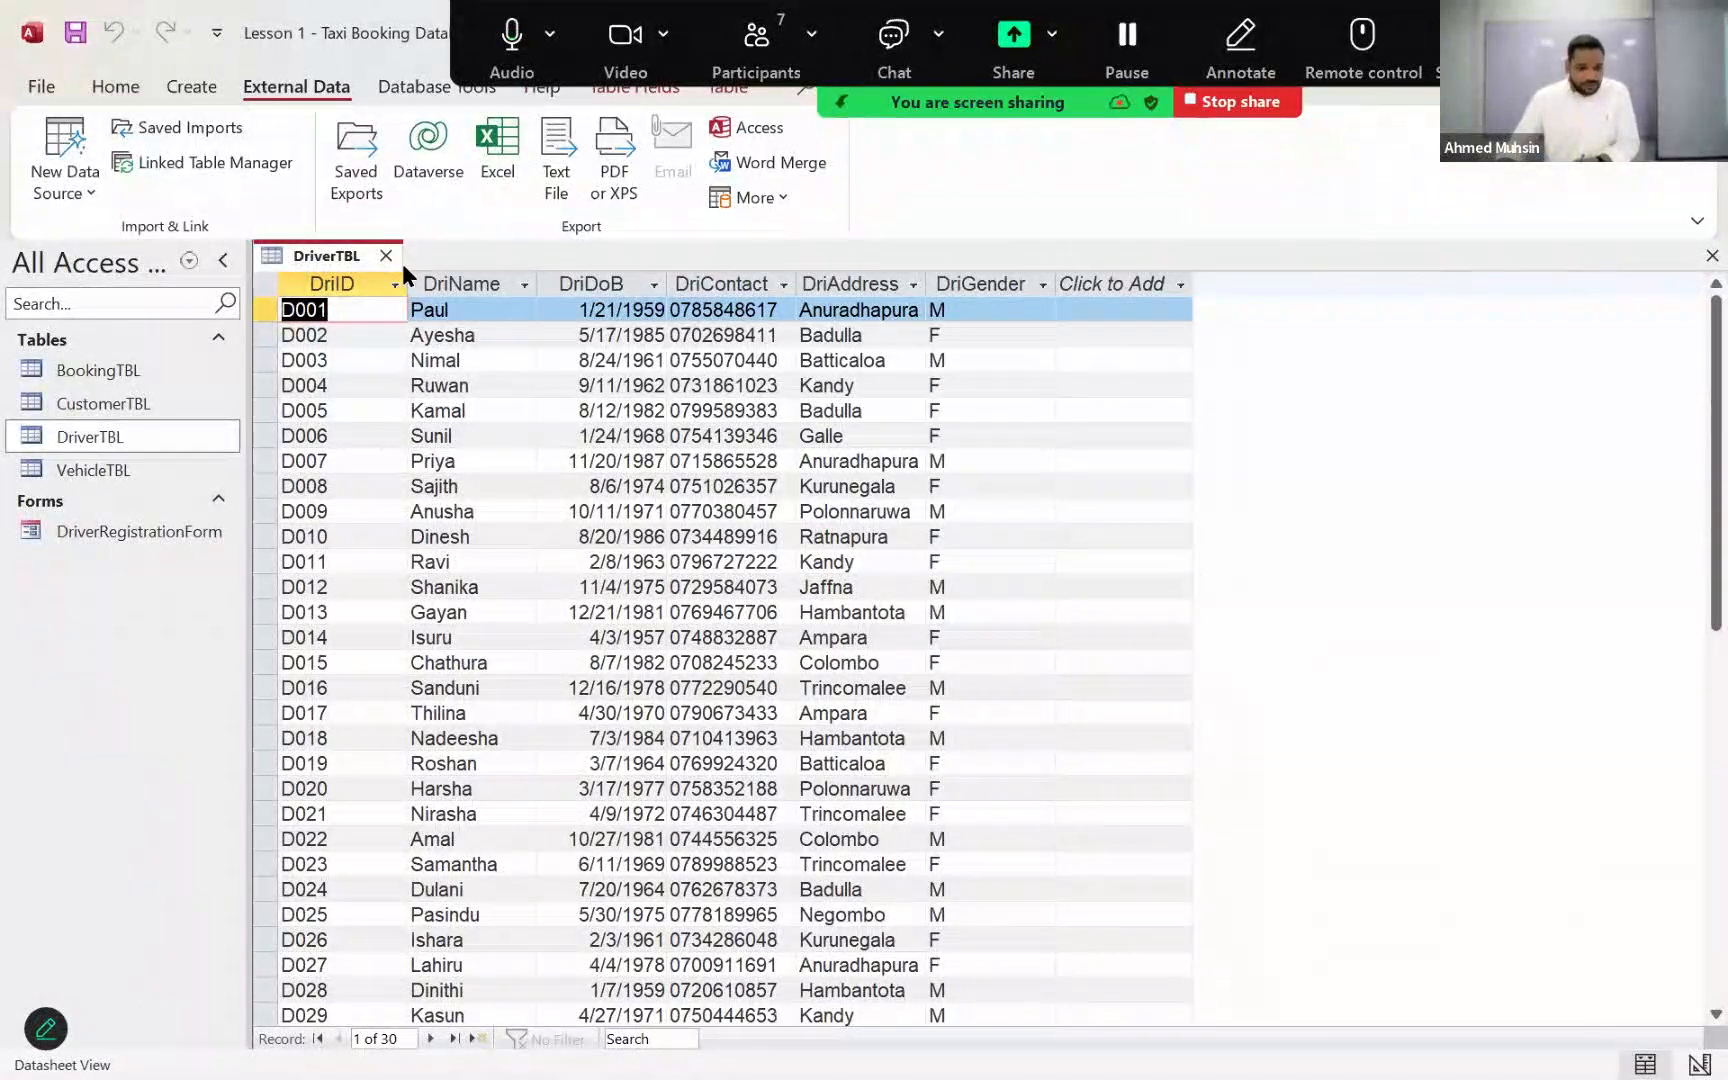
pyautogui.click(385, 256)
pyautogui.doubleClick(155, 405)
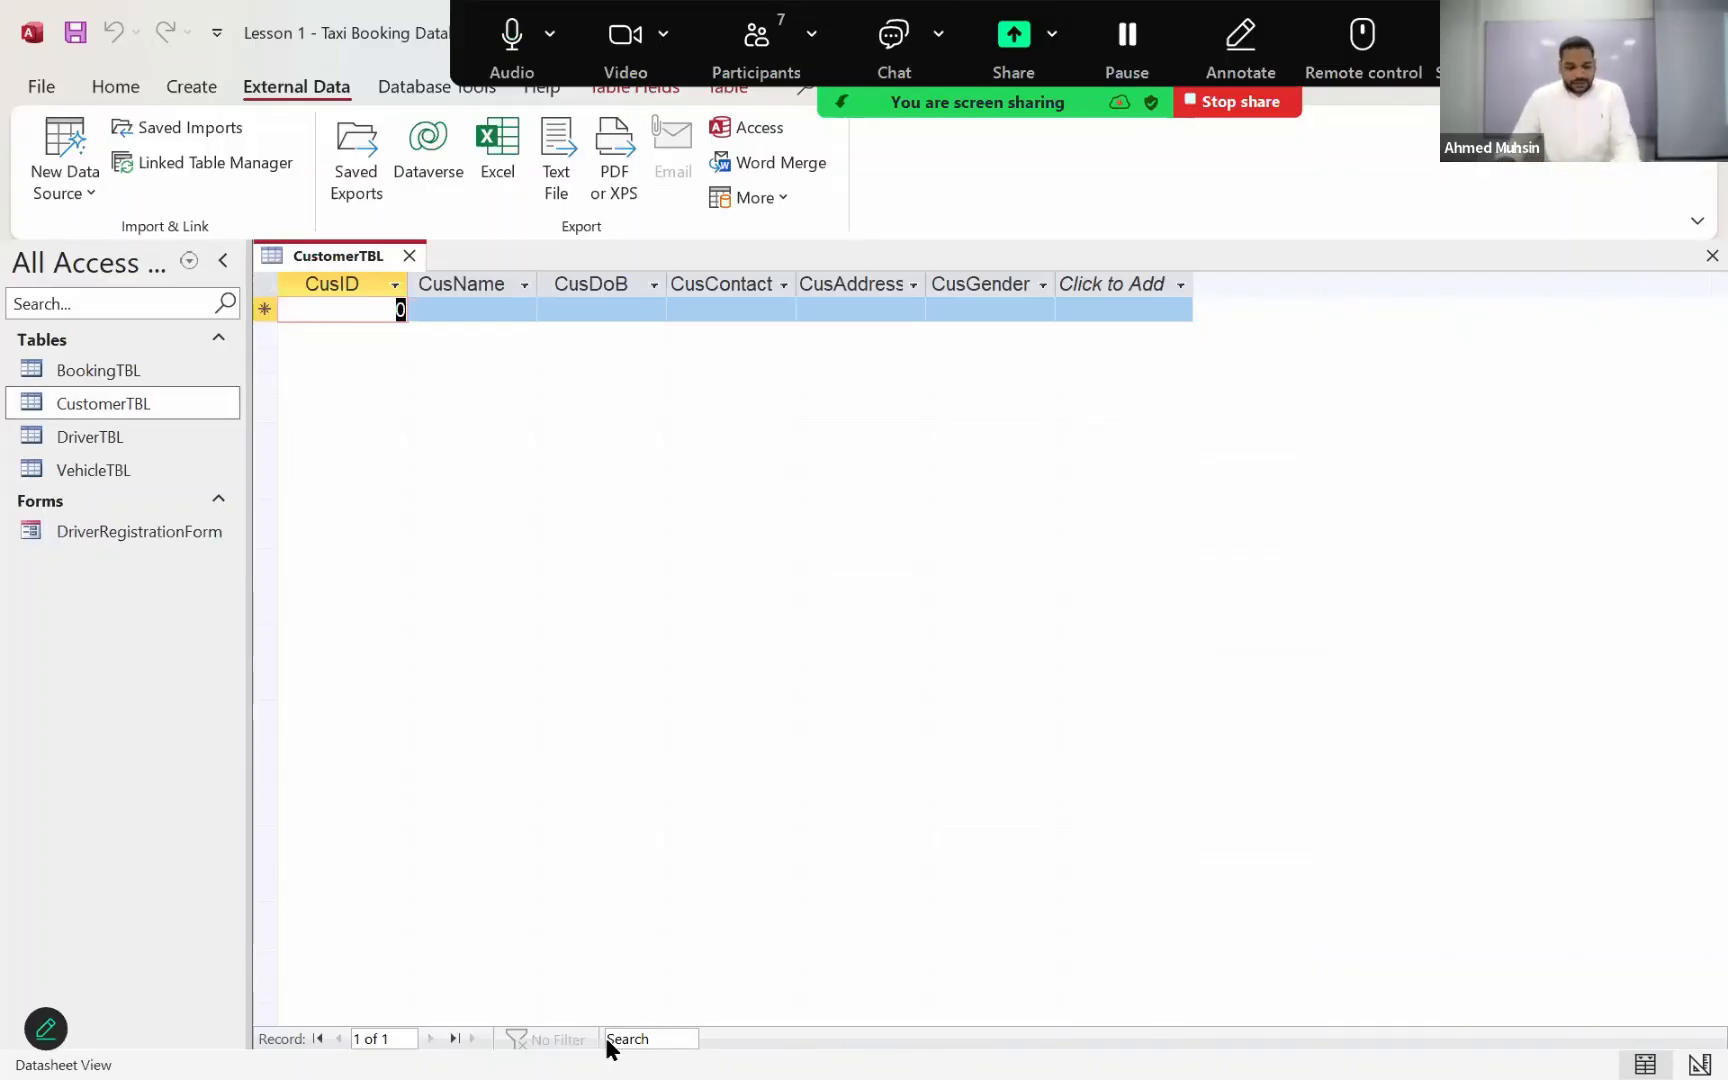
# Step: Open Customer_Details from the Lesson 1 folder in Excel to examine its column headings and records, and close the workbook
pyautogui.hotkey('alt', 'Tab')
pyautogui.click(485, 768)
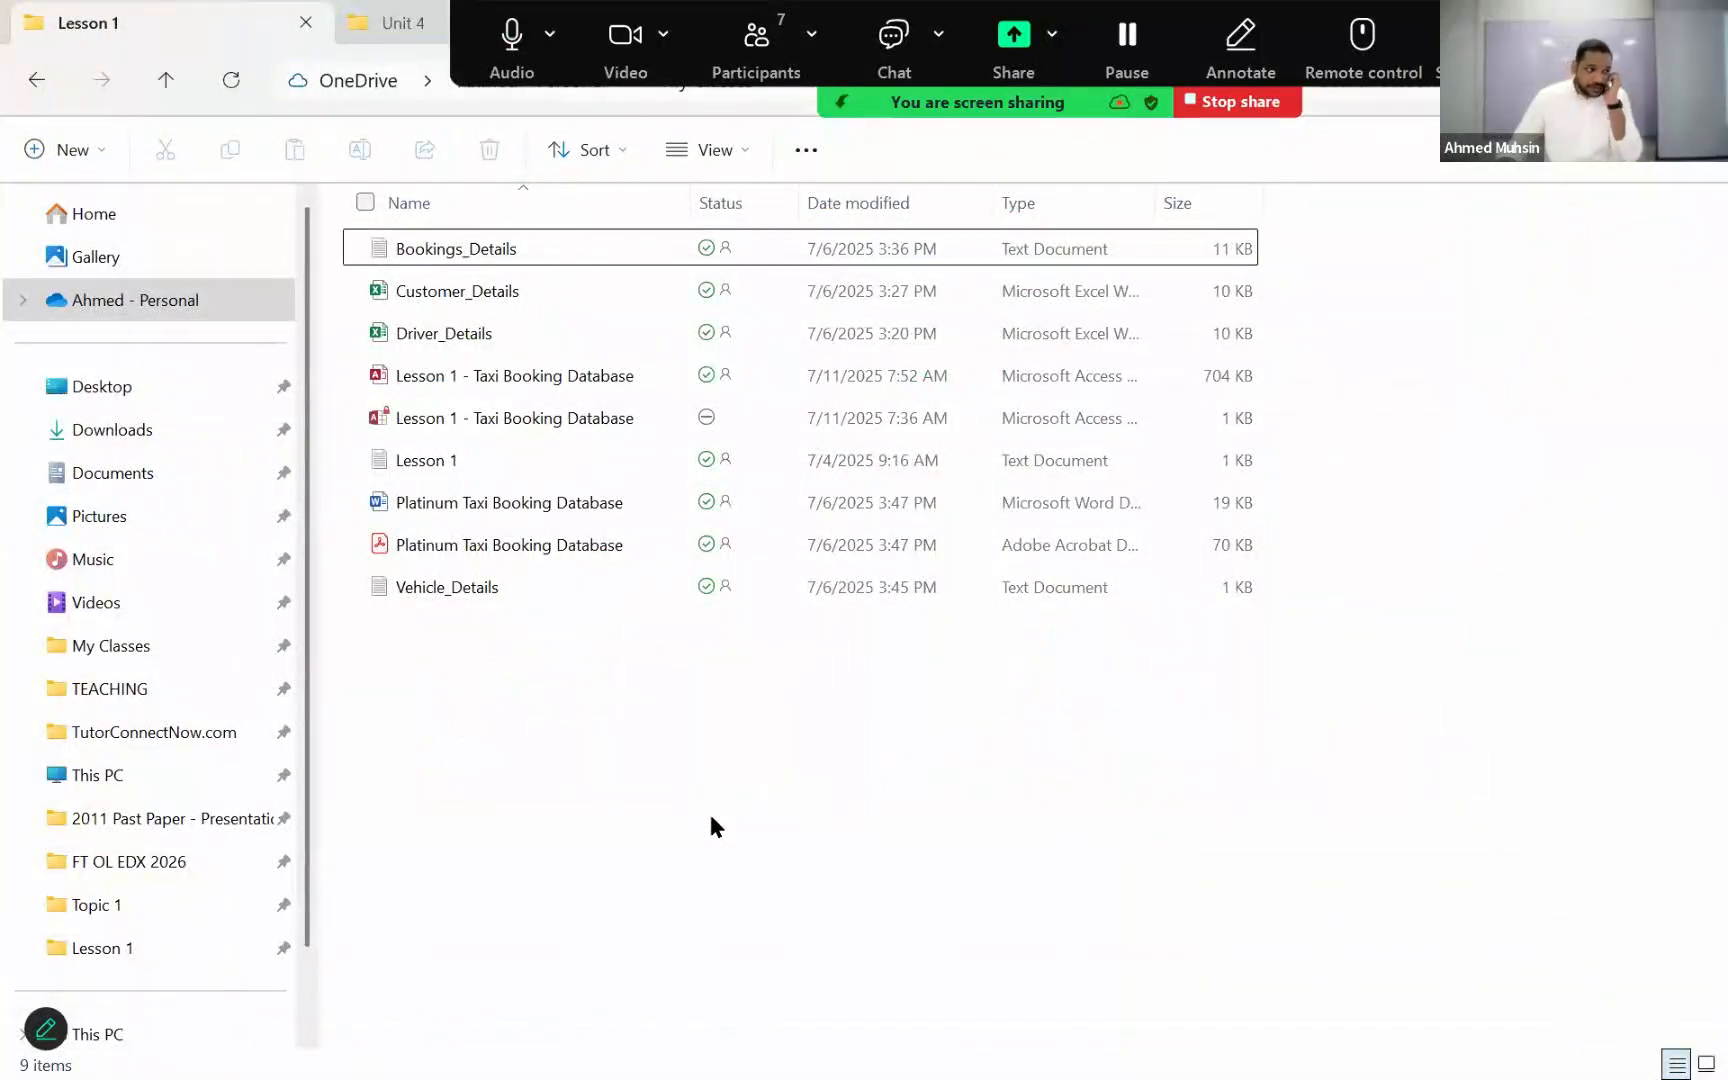
pyautogui.doubleClick(502, 308)
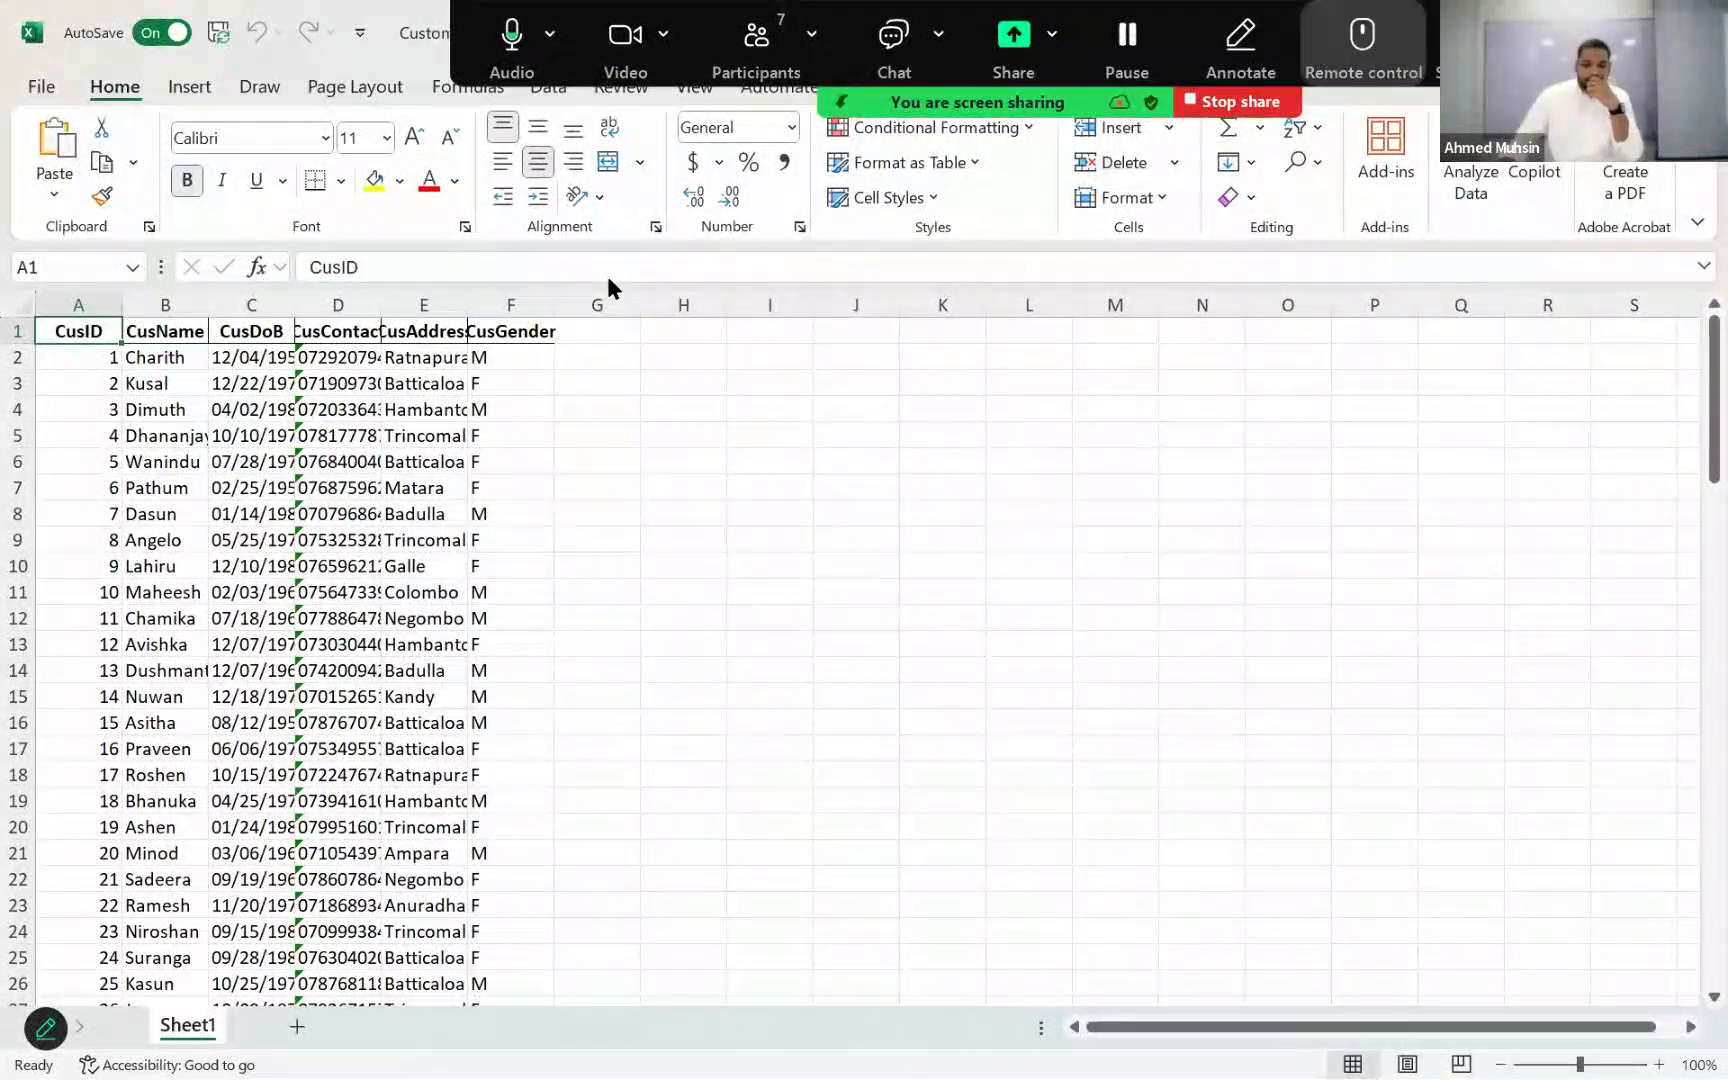
pyautogui.hotkey('alt', 'F4')
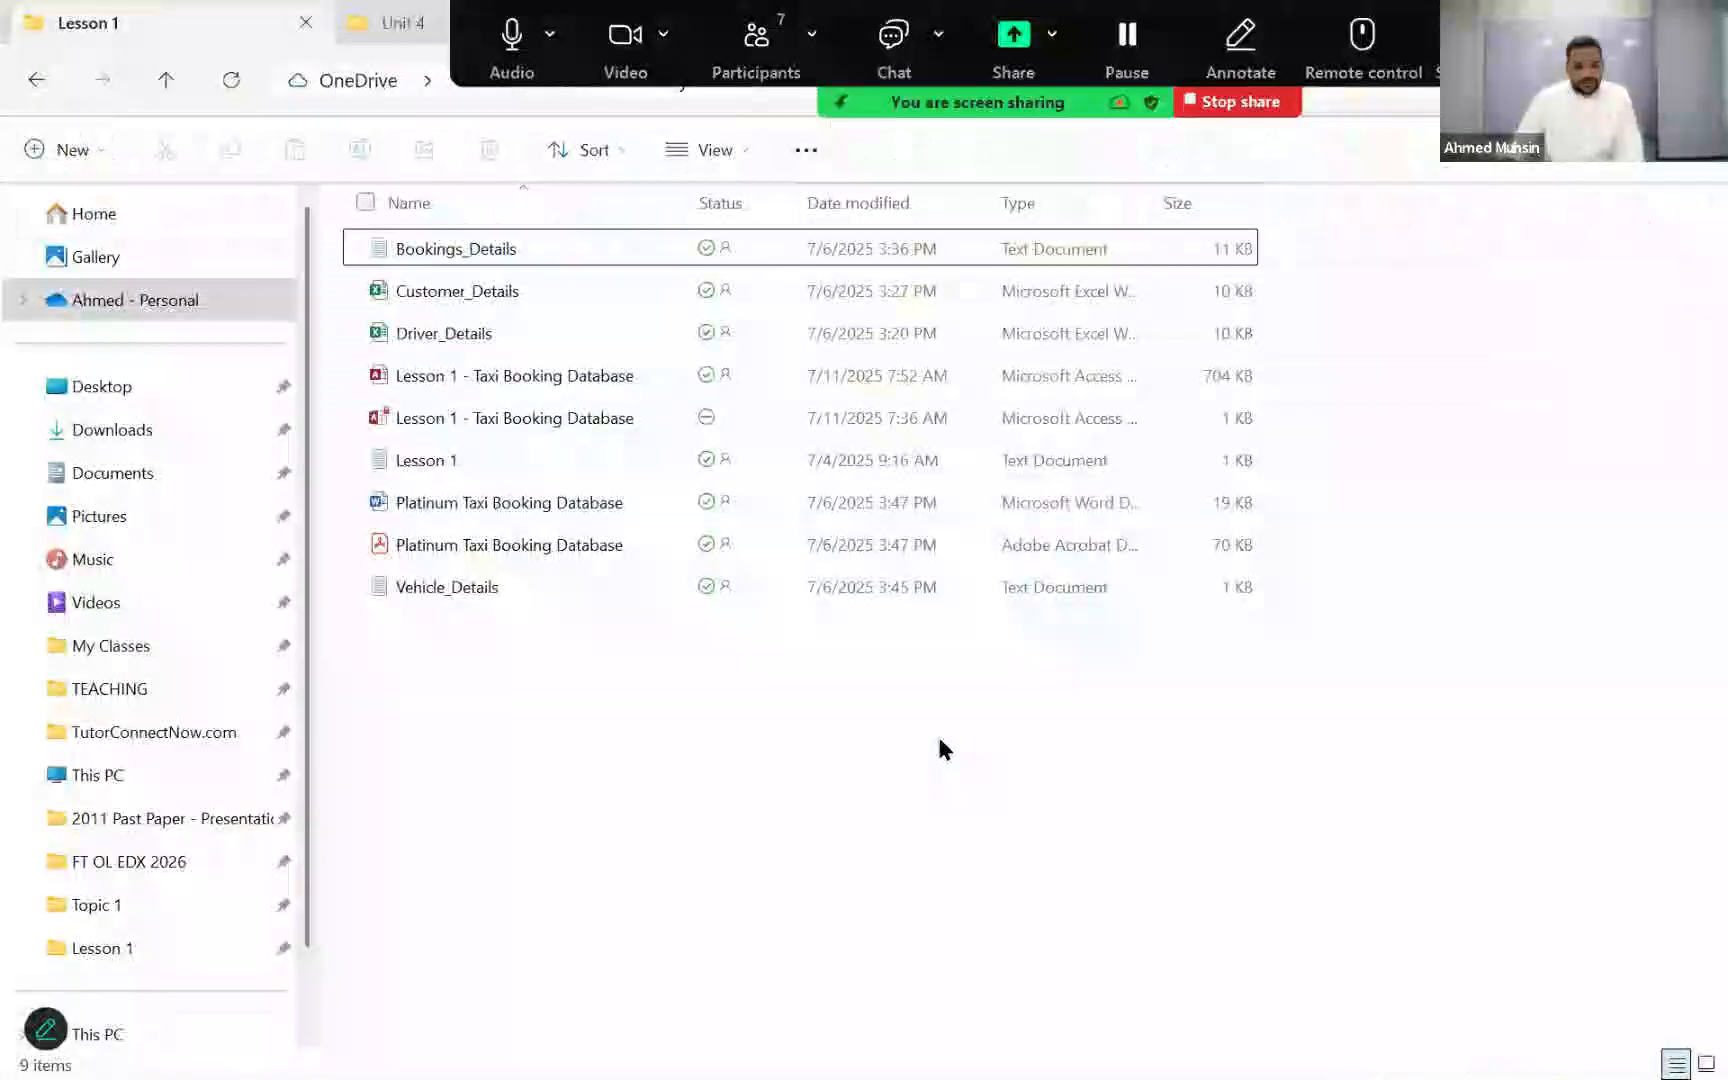
# Step: Switch back to Access, close CustomerTBL, and start an Excel spreadsheet import with Customer_Details from Lesson 1 as the source file
pyautogui.hotkey('alt', 'Tab')
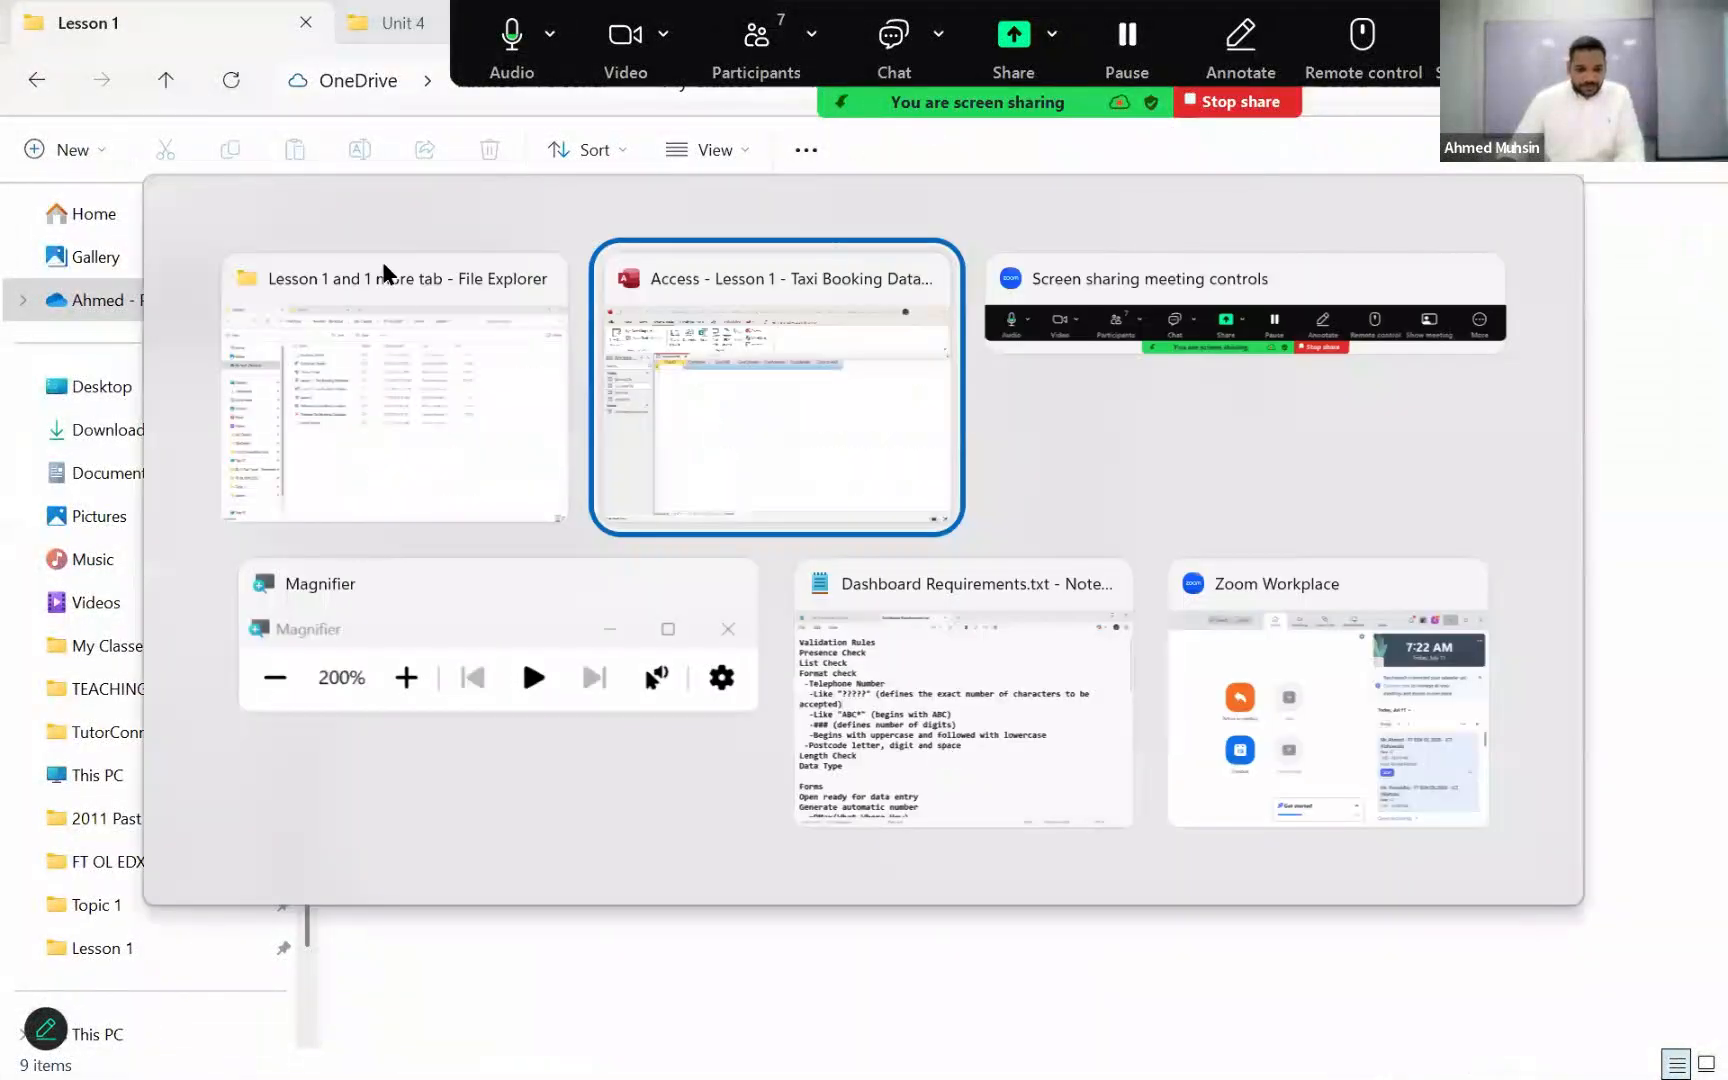
pyautogui.click(405, 252)
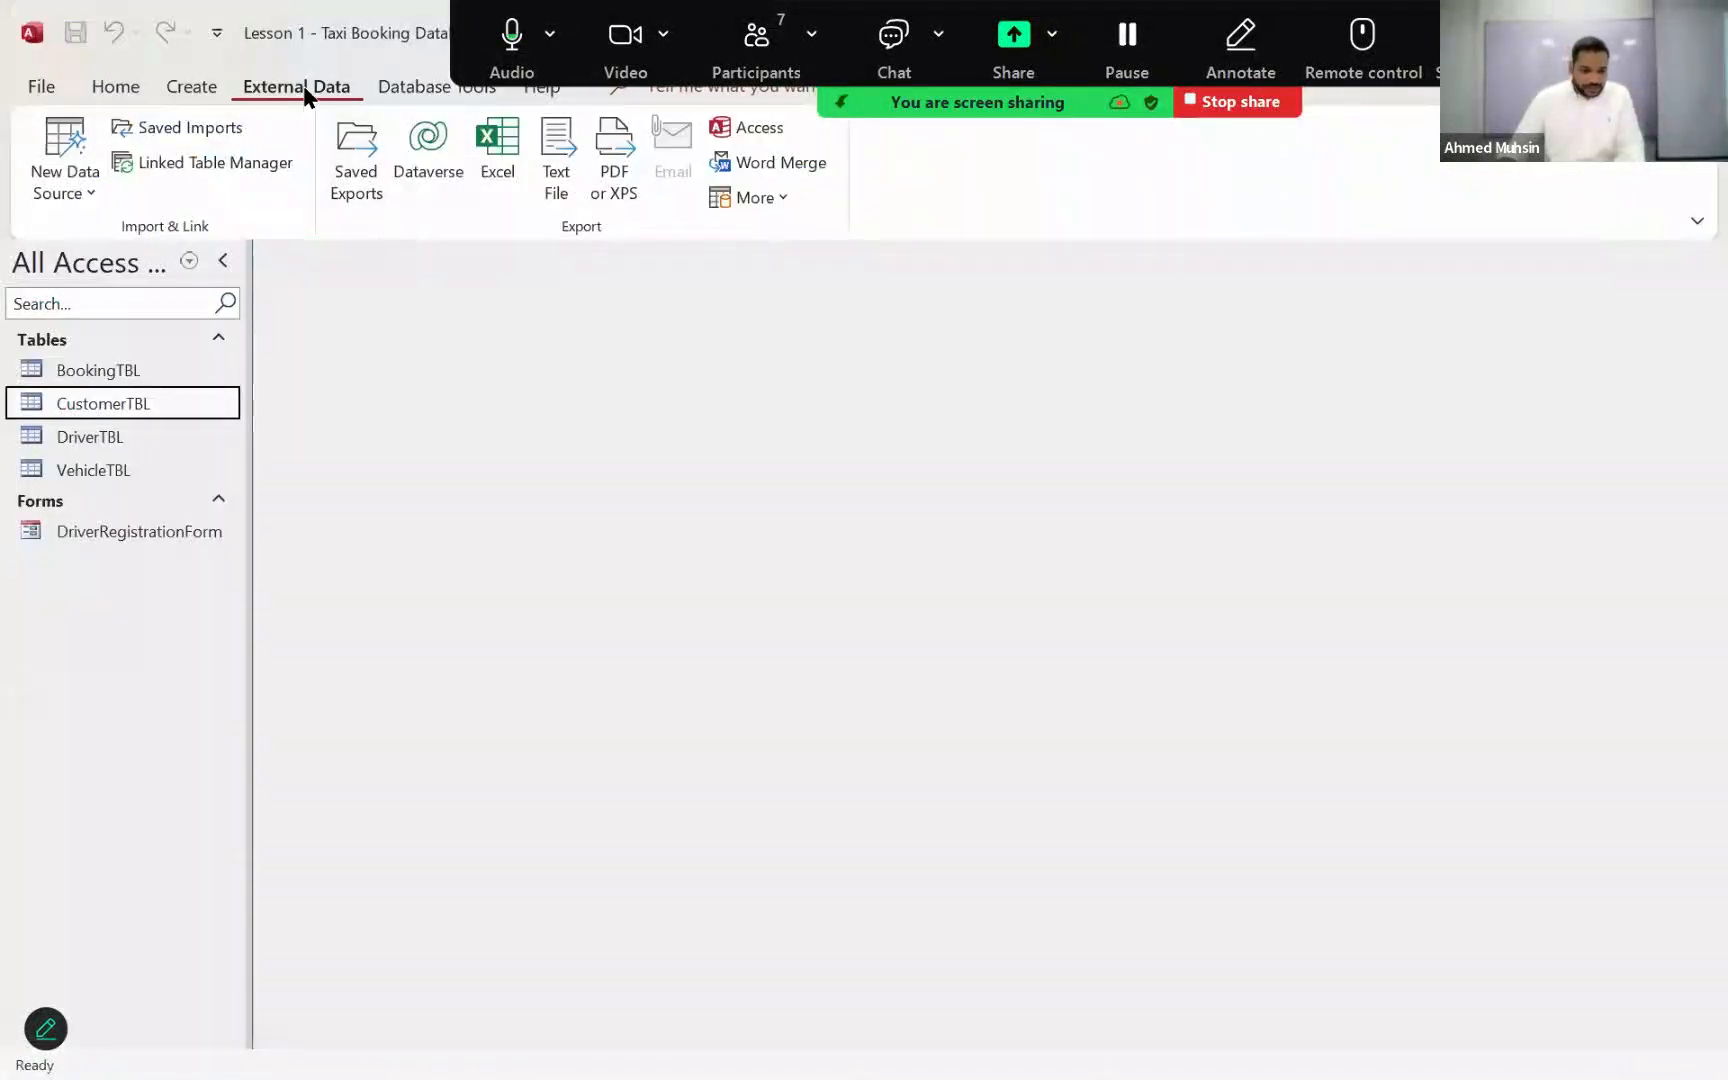
pyautogui.click(49, 178)
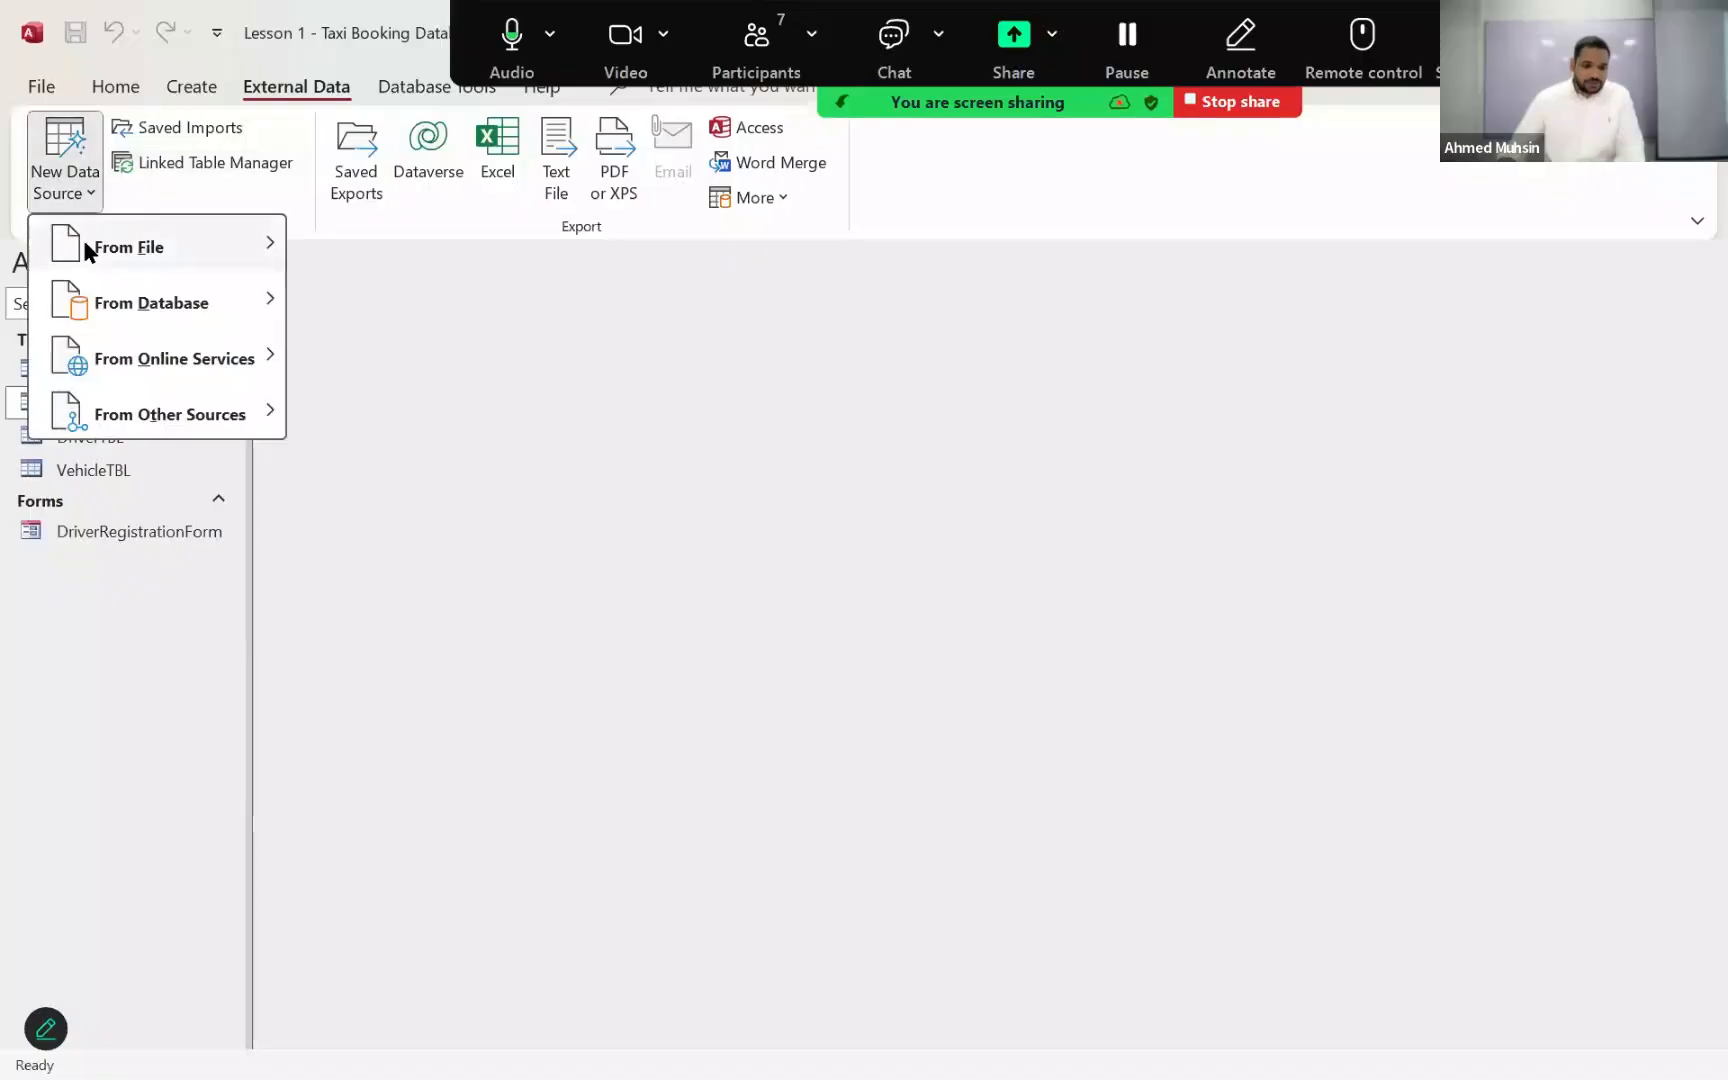
pyautogui.moveTo(85, 243)
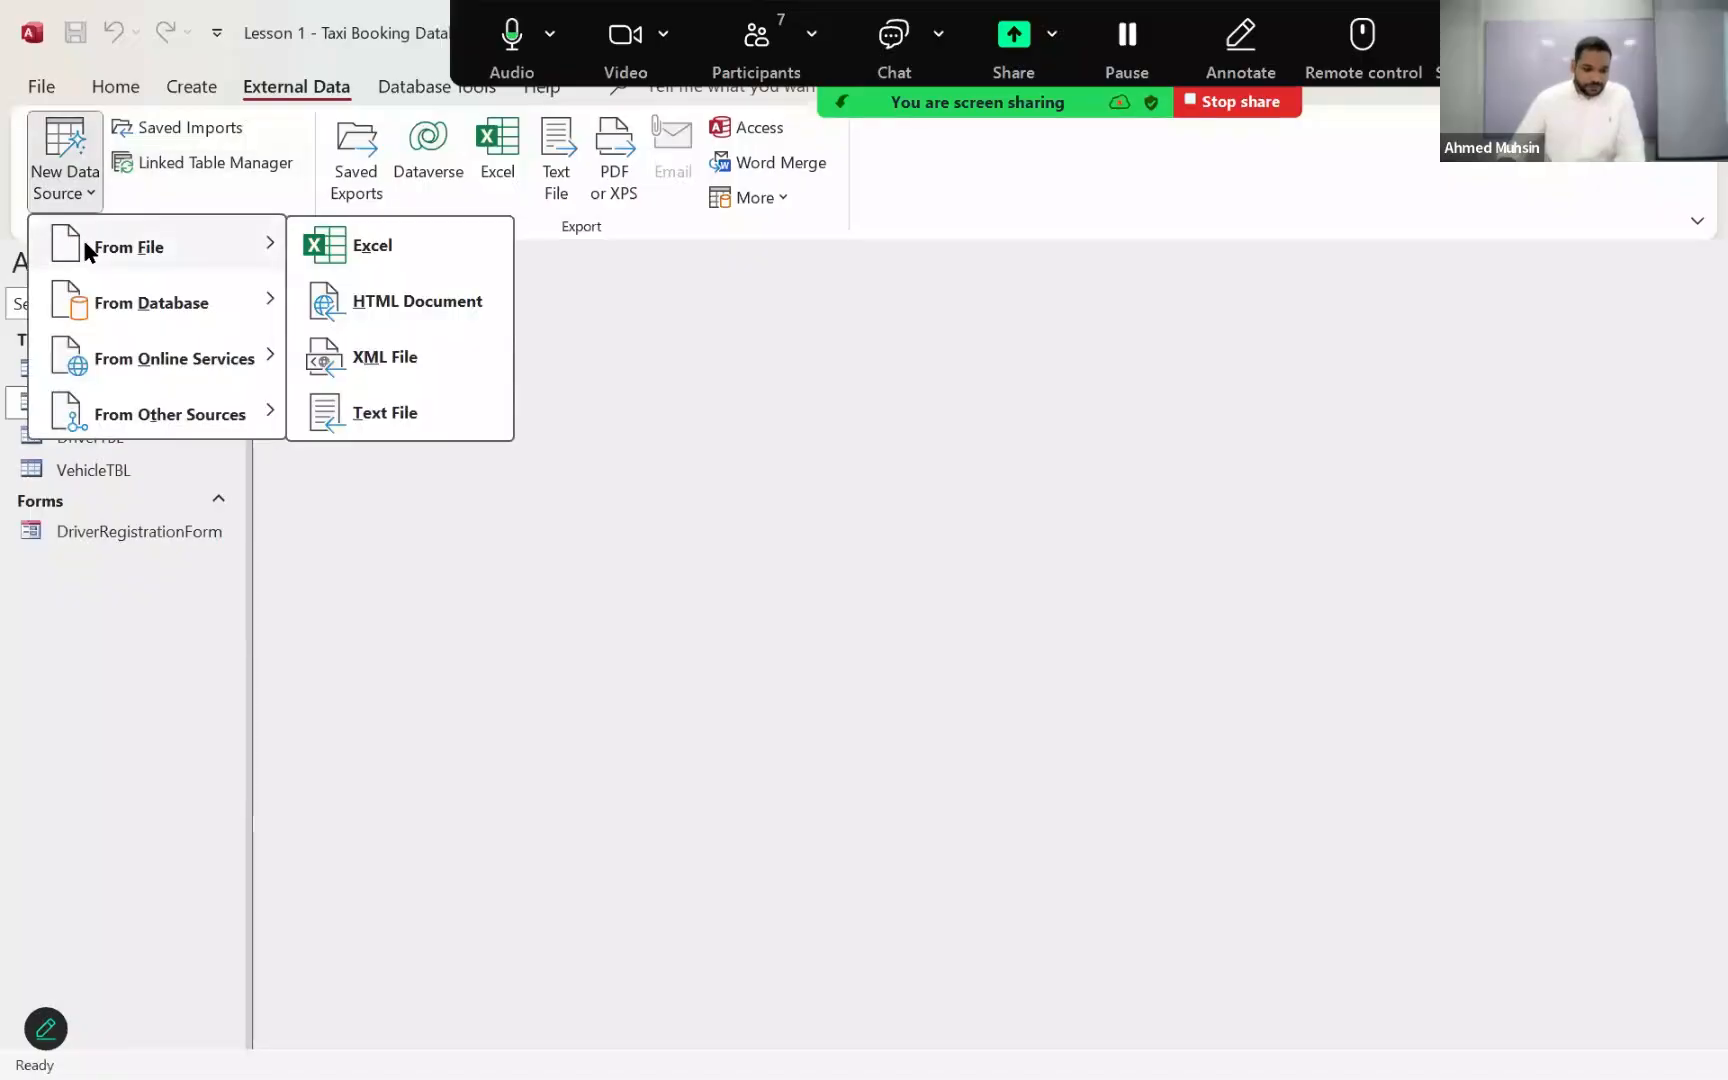
pyautogui.click(354, 250)
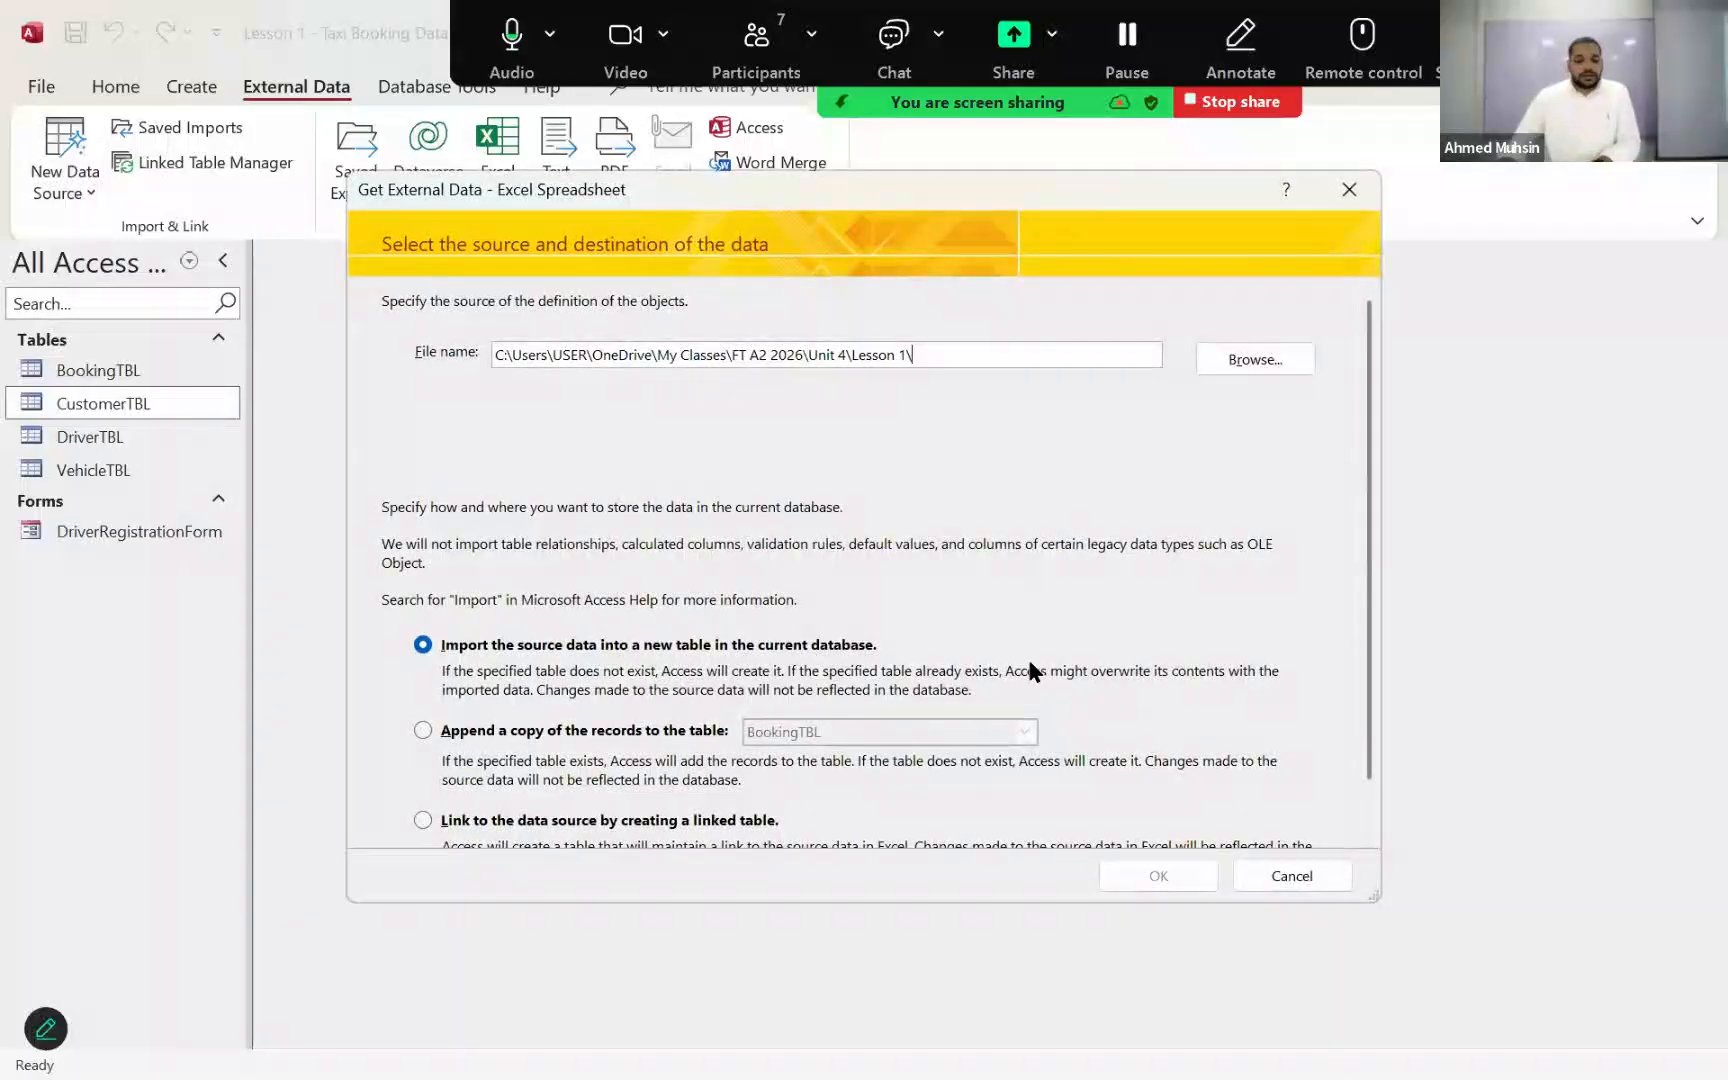
pyautogui.click(1240, 364)
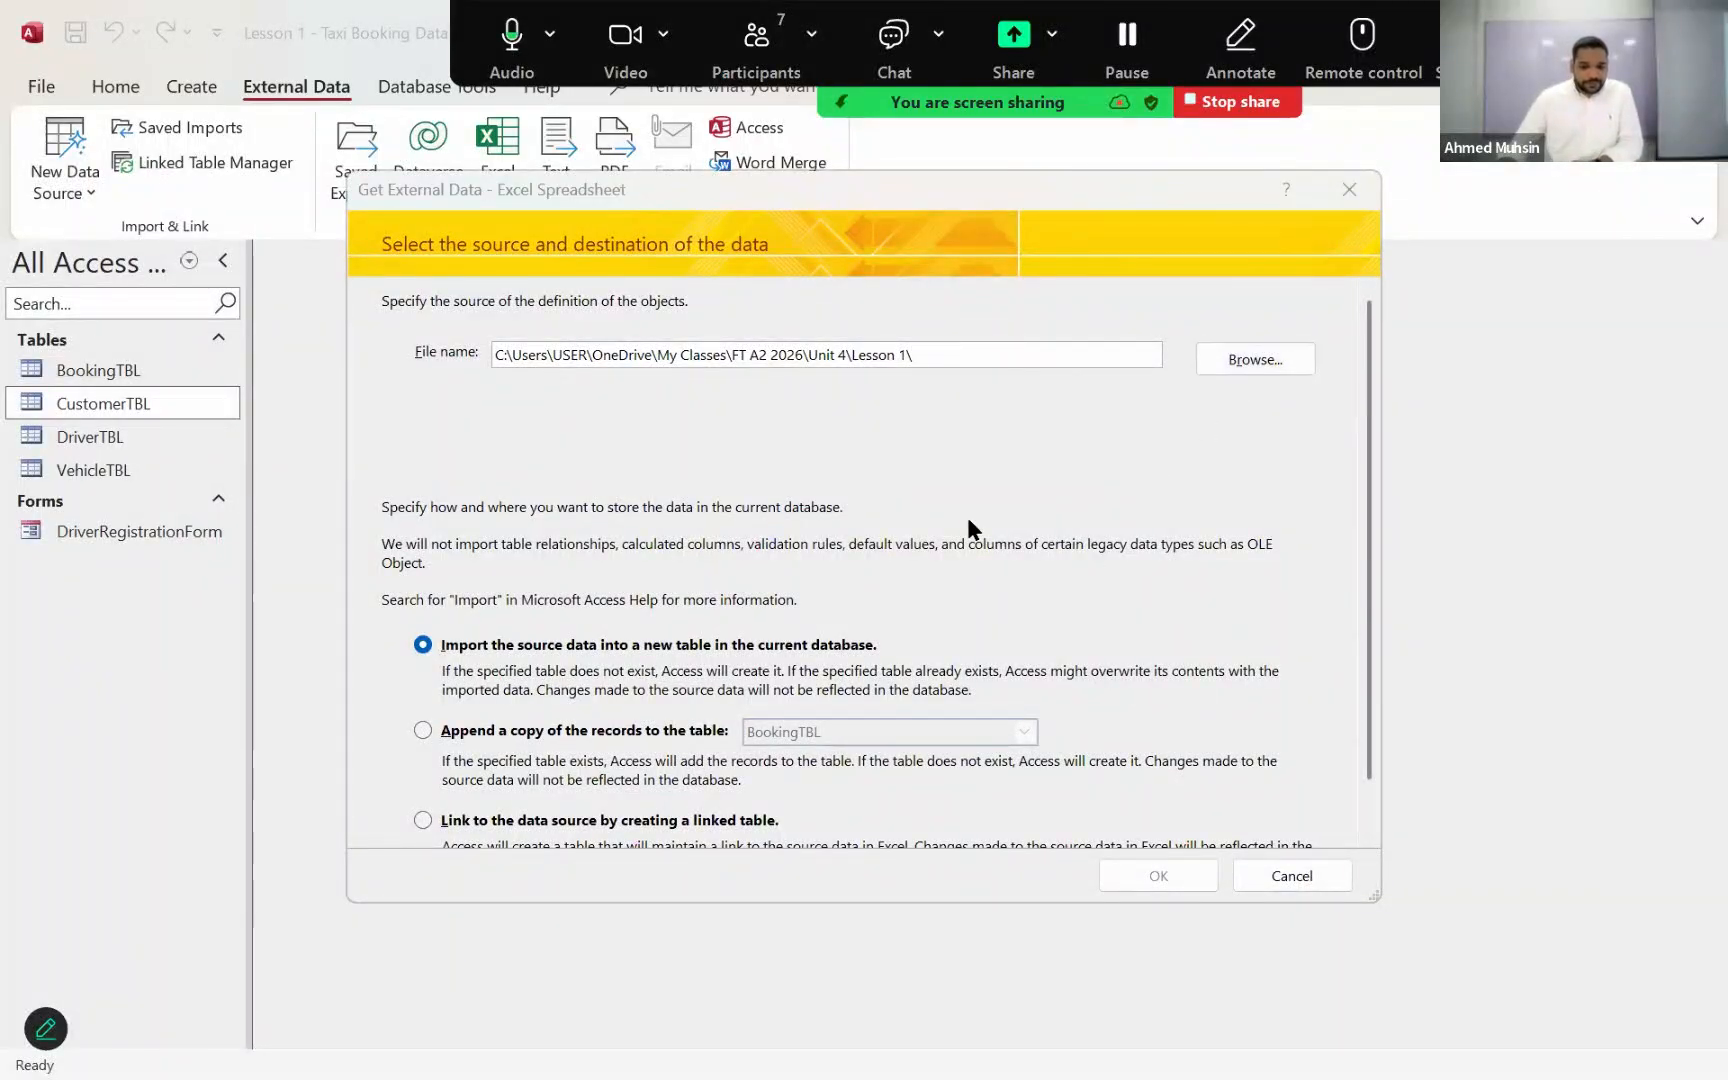
pyautogui.click(848, 428)
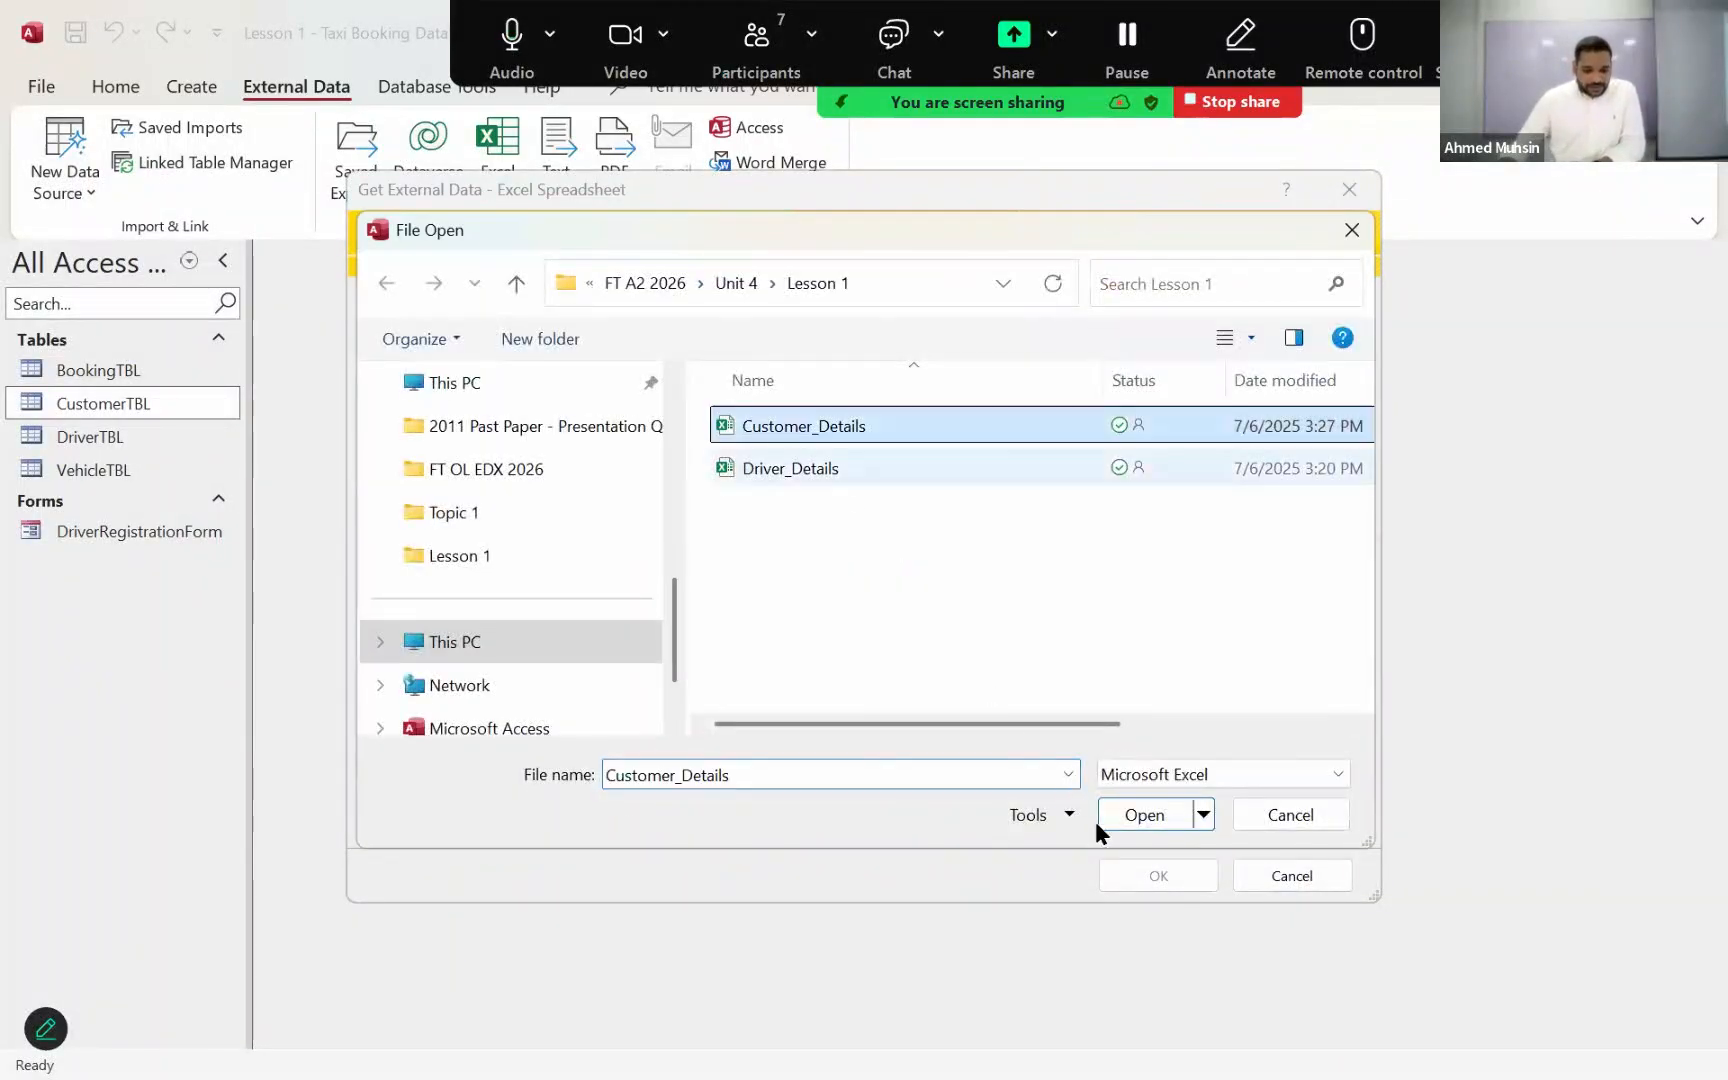
pyautogui.click(1140, 816)
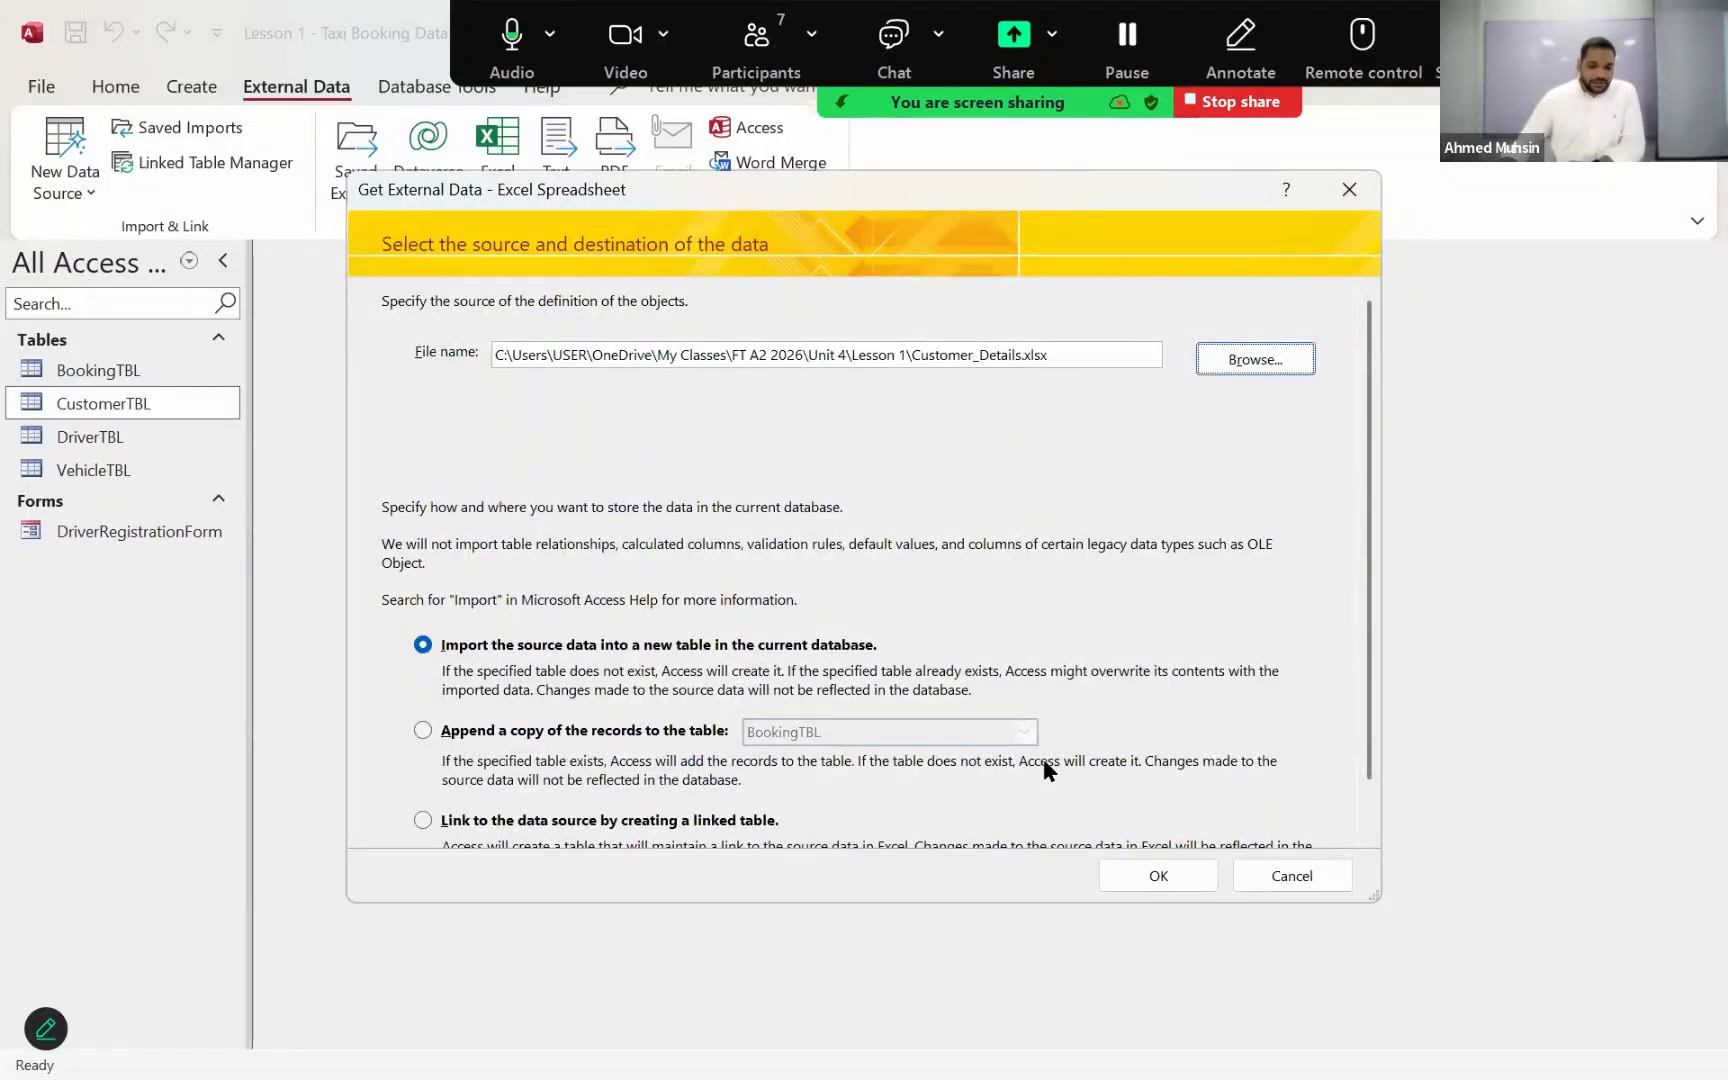
# Step: Set the import to append a copy of the records to CustomerTBL and continue to the Import Spreadsheet Wizard
pyautogui.click(537, 729)
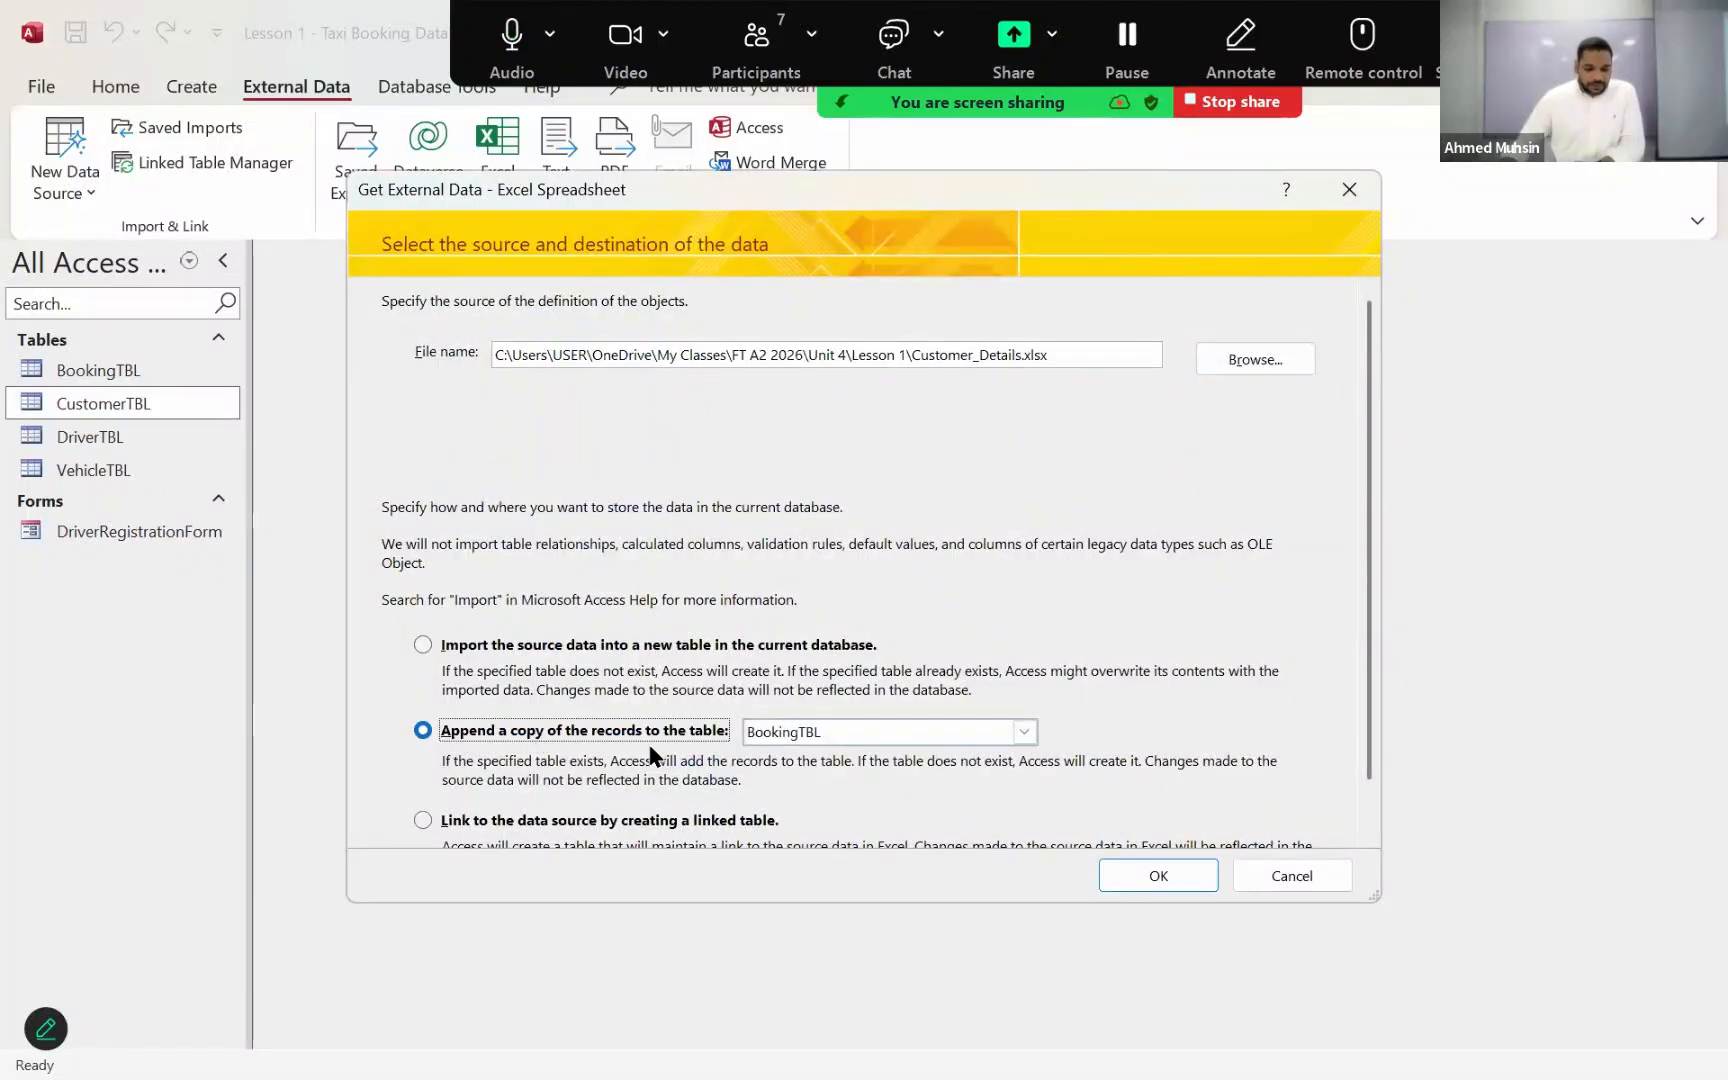
pyautogui.click(1025, 732)
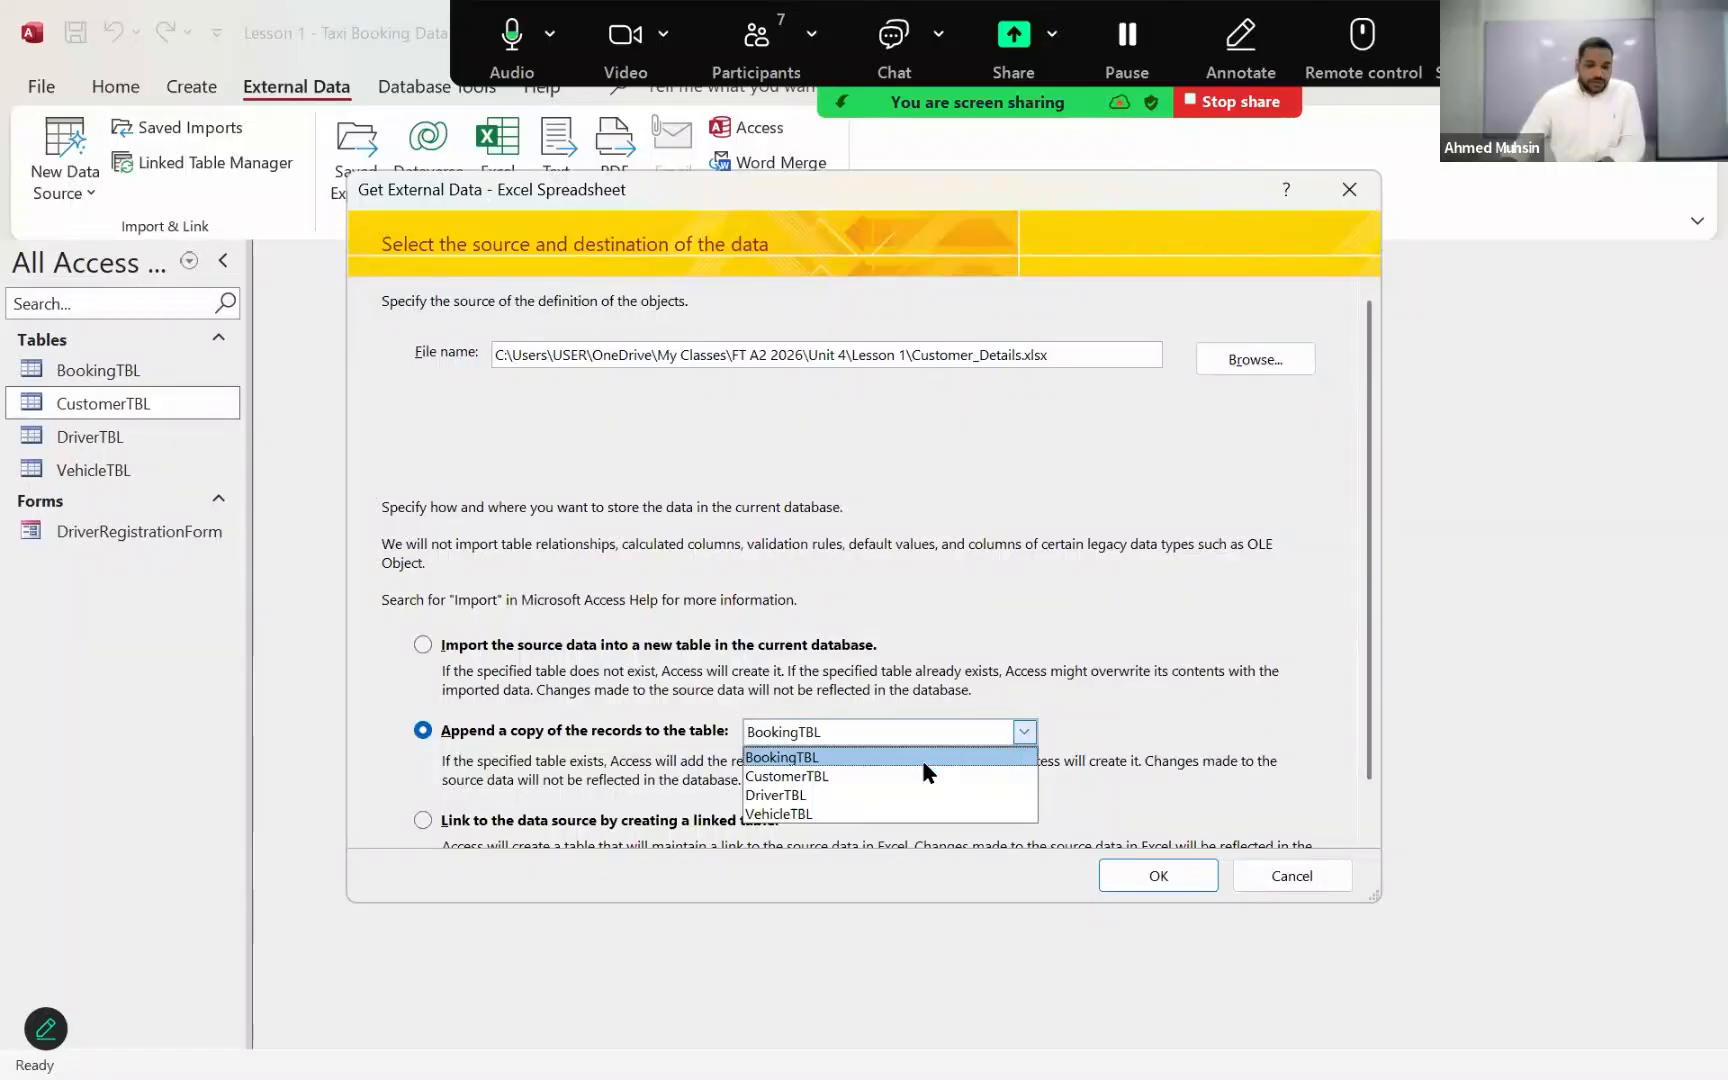
pyautogui.click(903, 778)
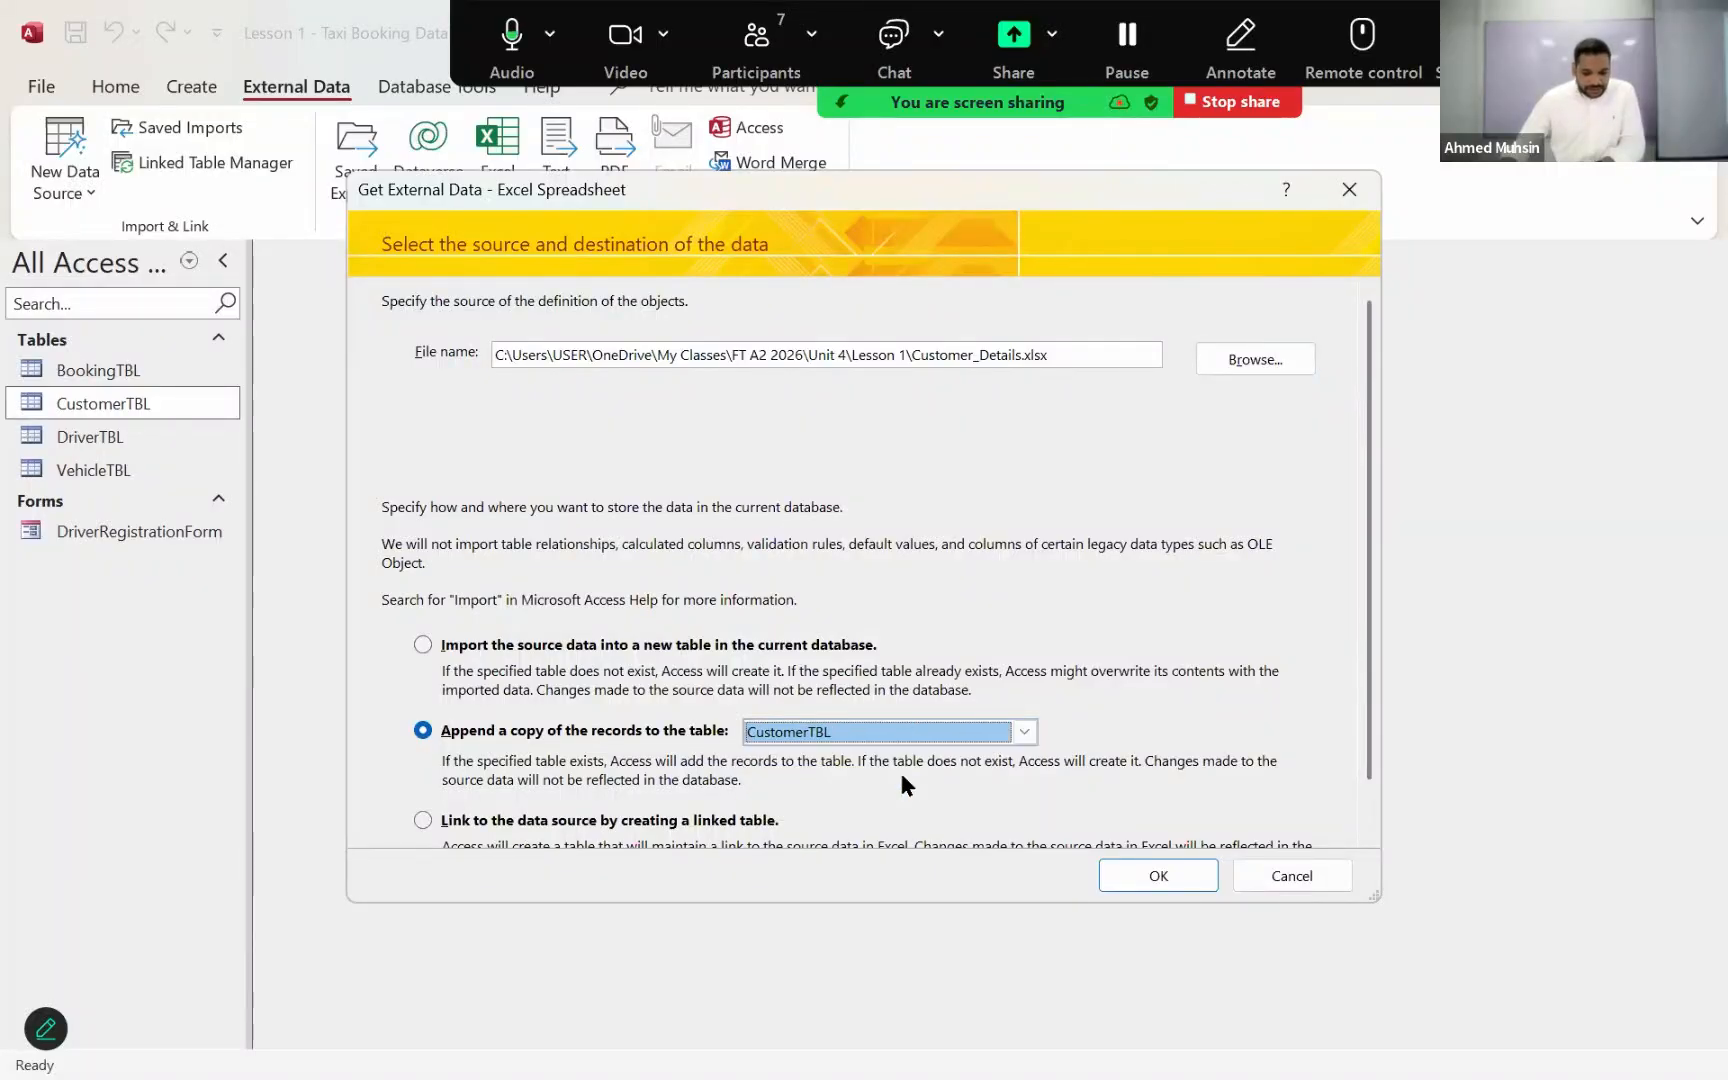
pyautogui.click(1142, 875)
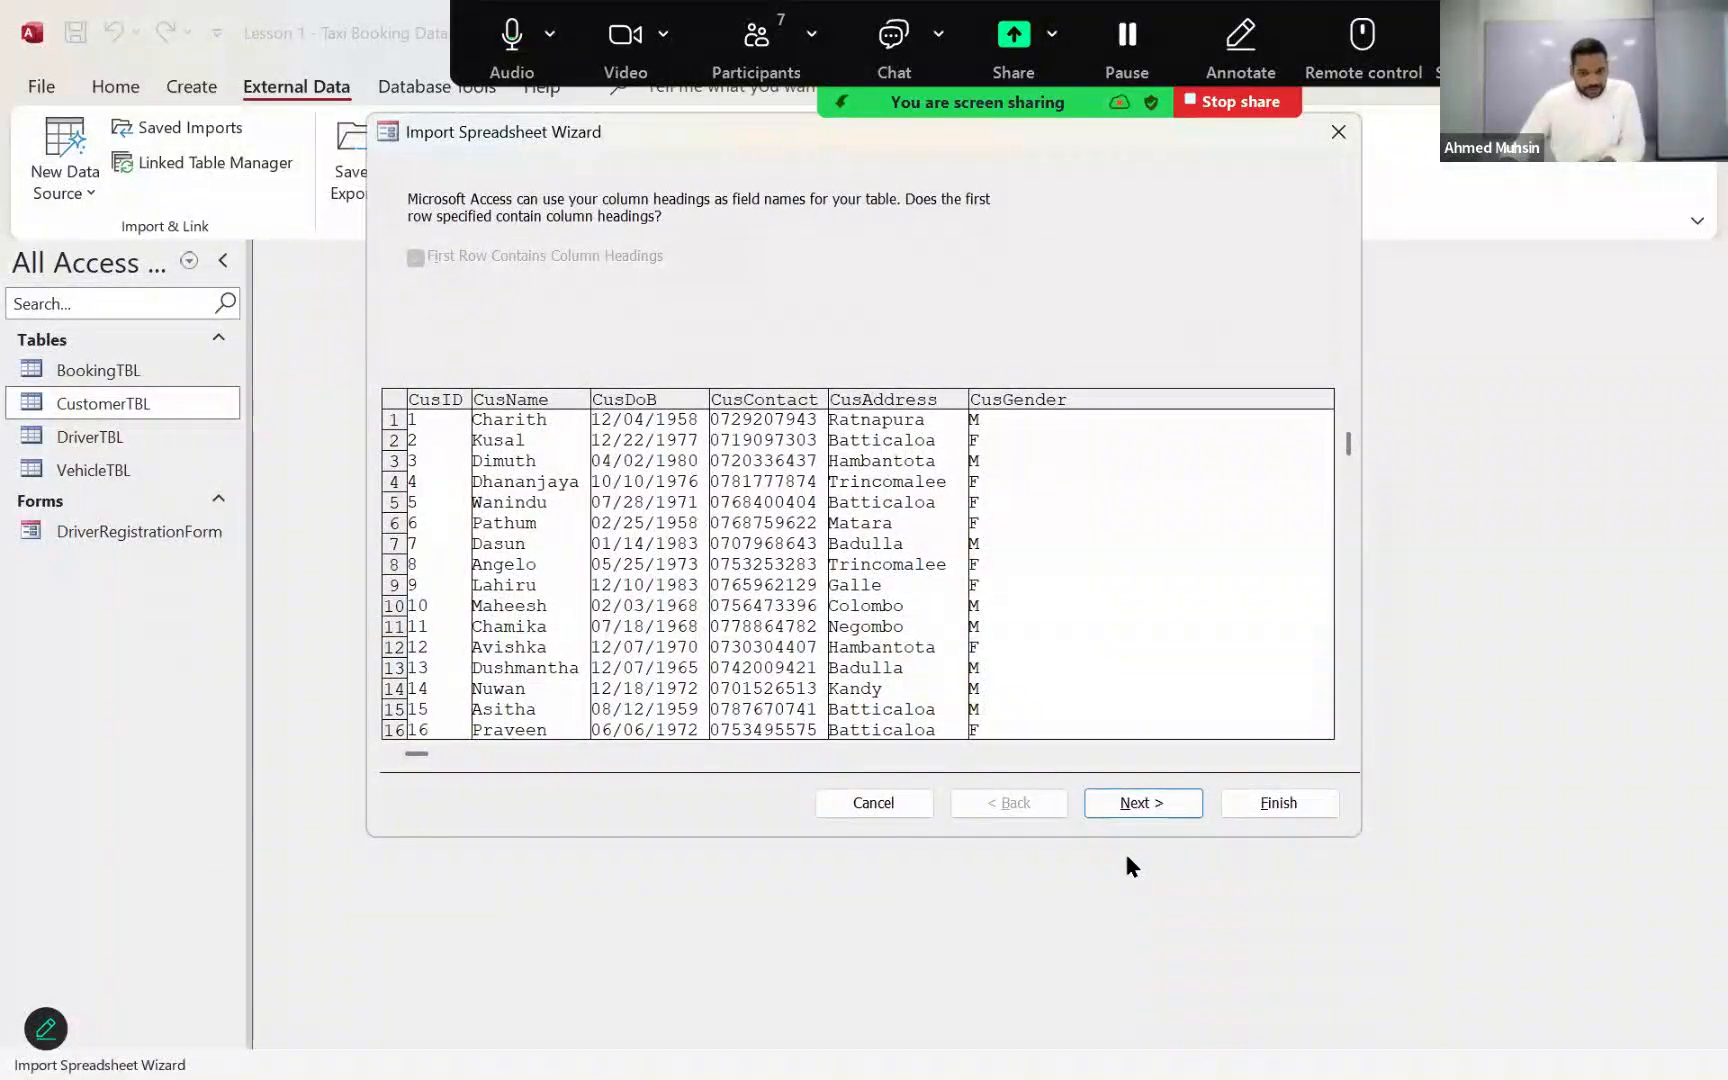
# Step: Complete the import into CustomerTBL without saving the import steps, and open the table to check its records
pyautogui.click(1138, 803)
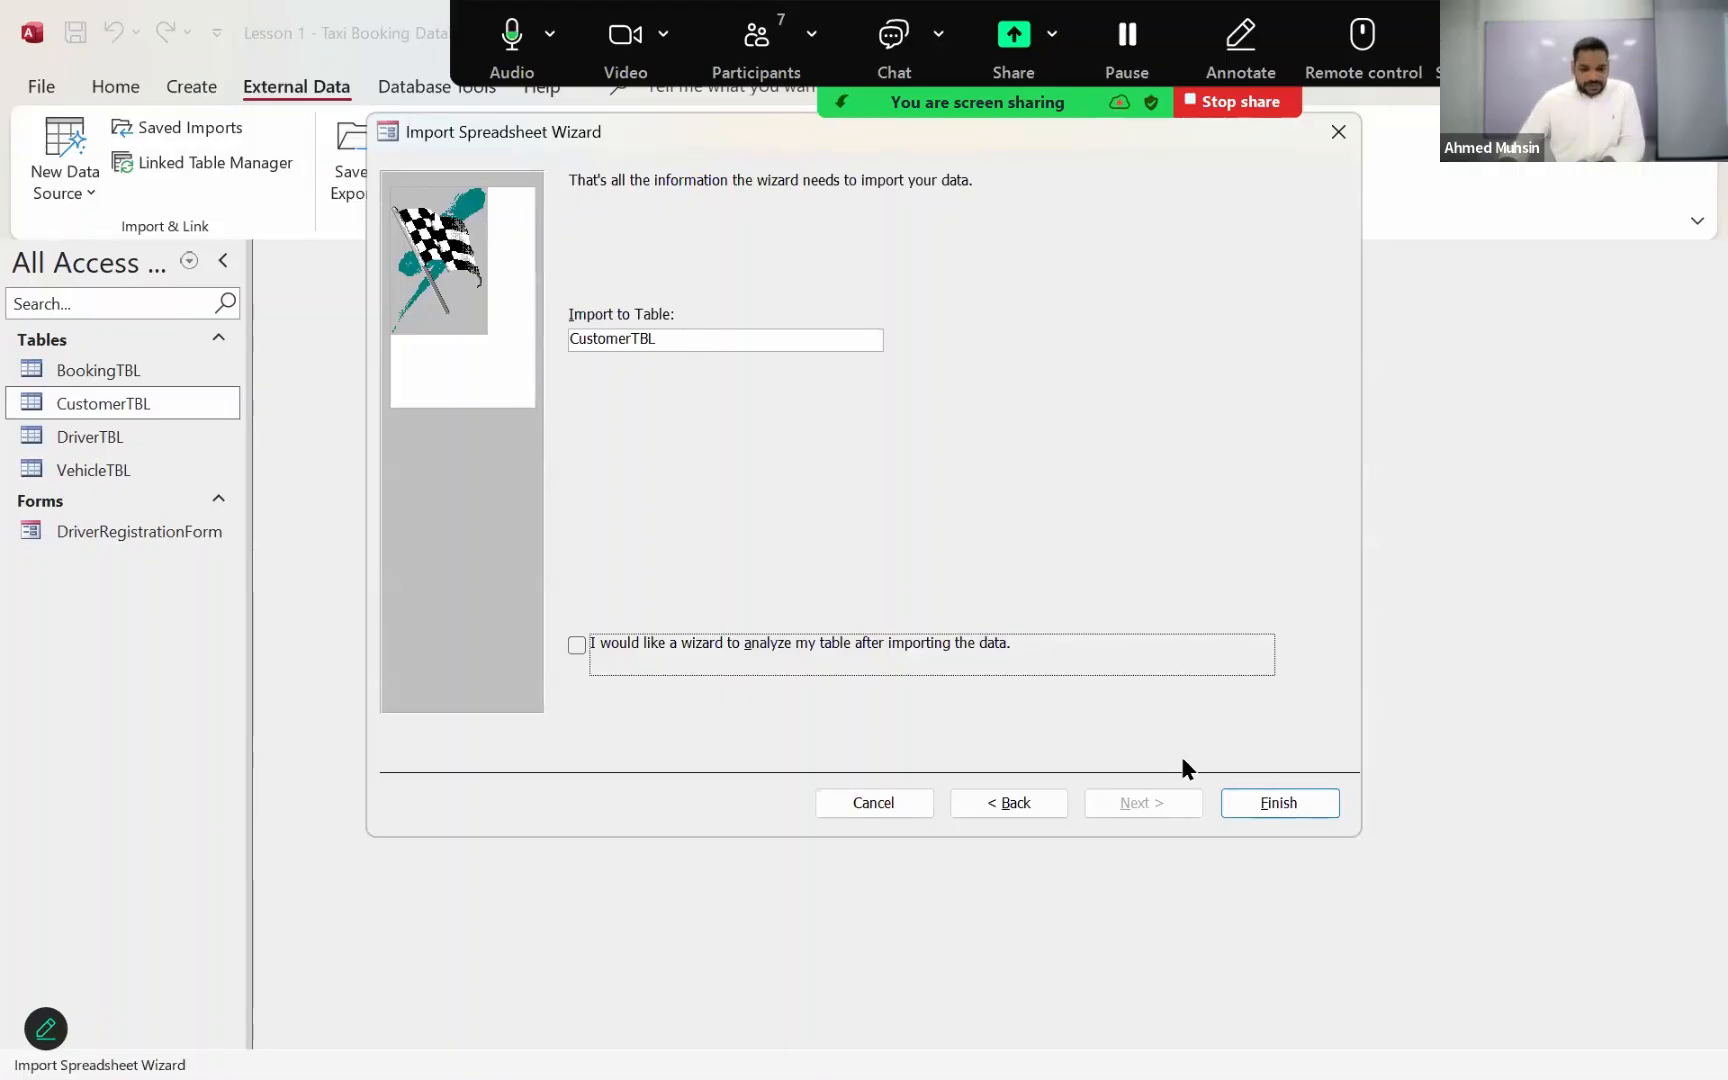
pyautogui.click(1236, 800)
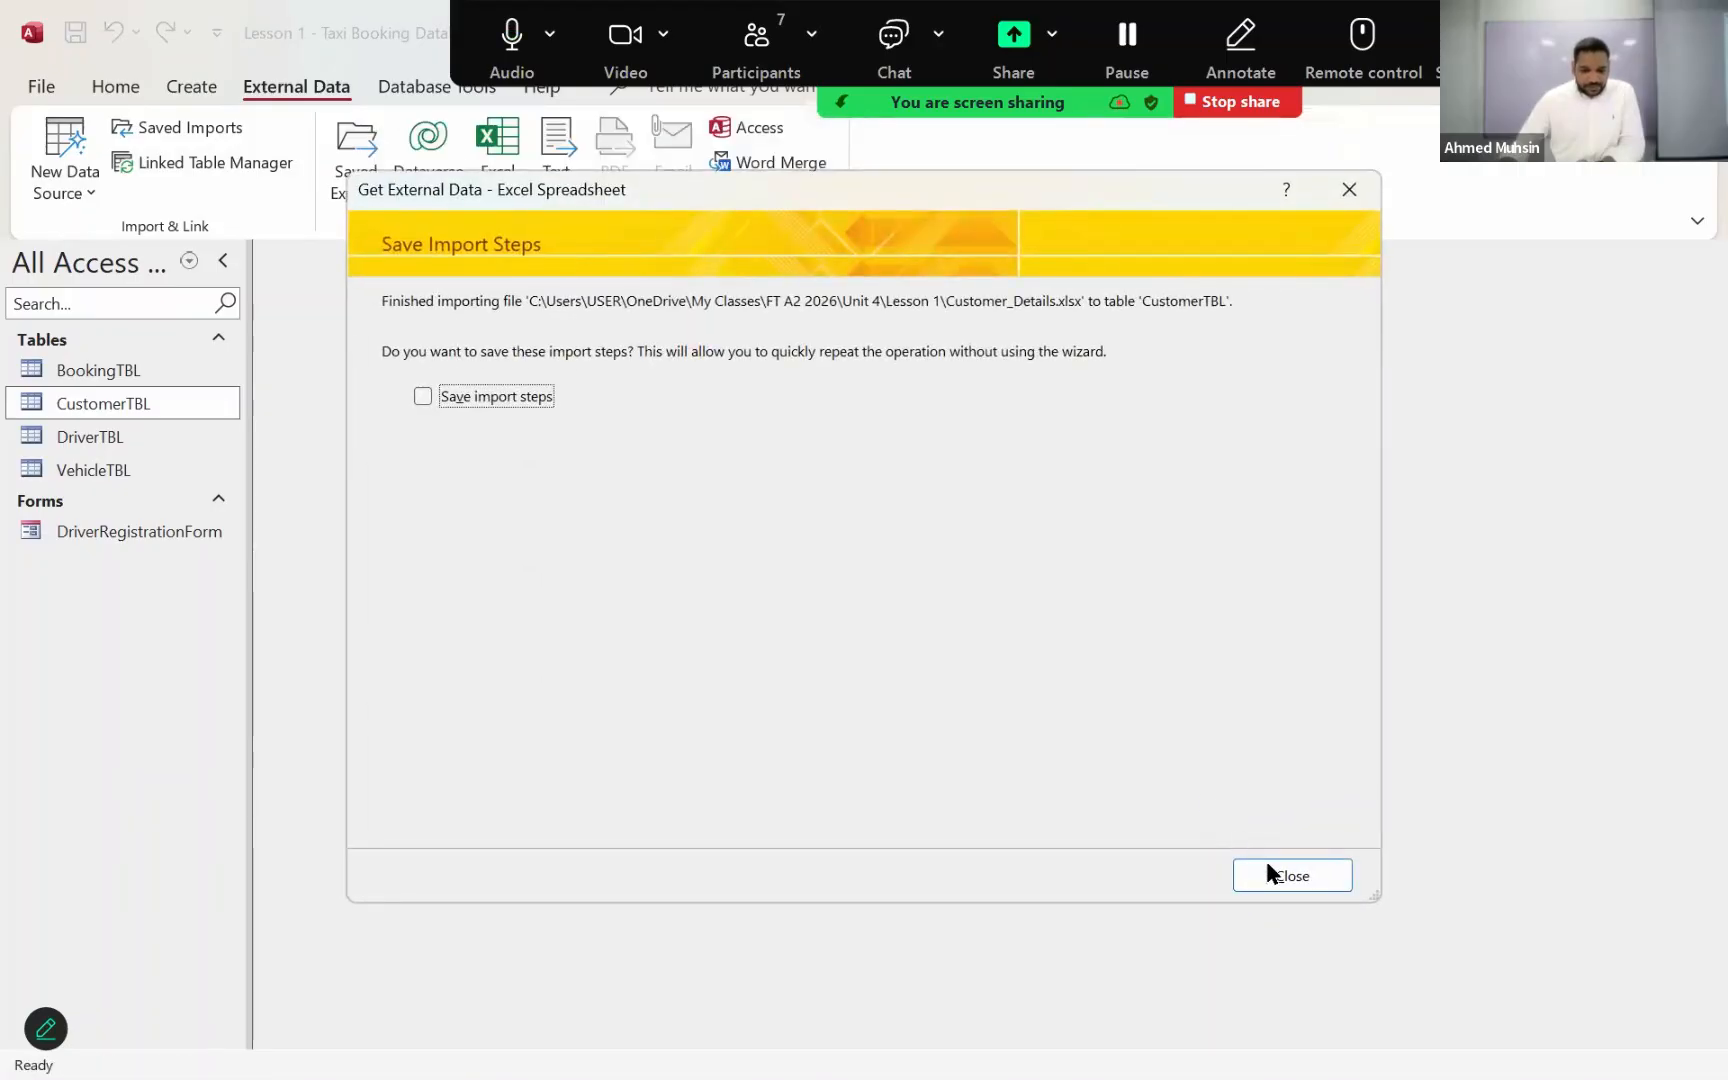
pyautogui.click(1268, 873)
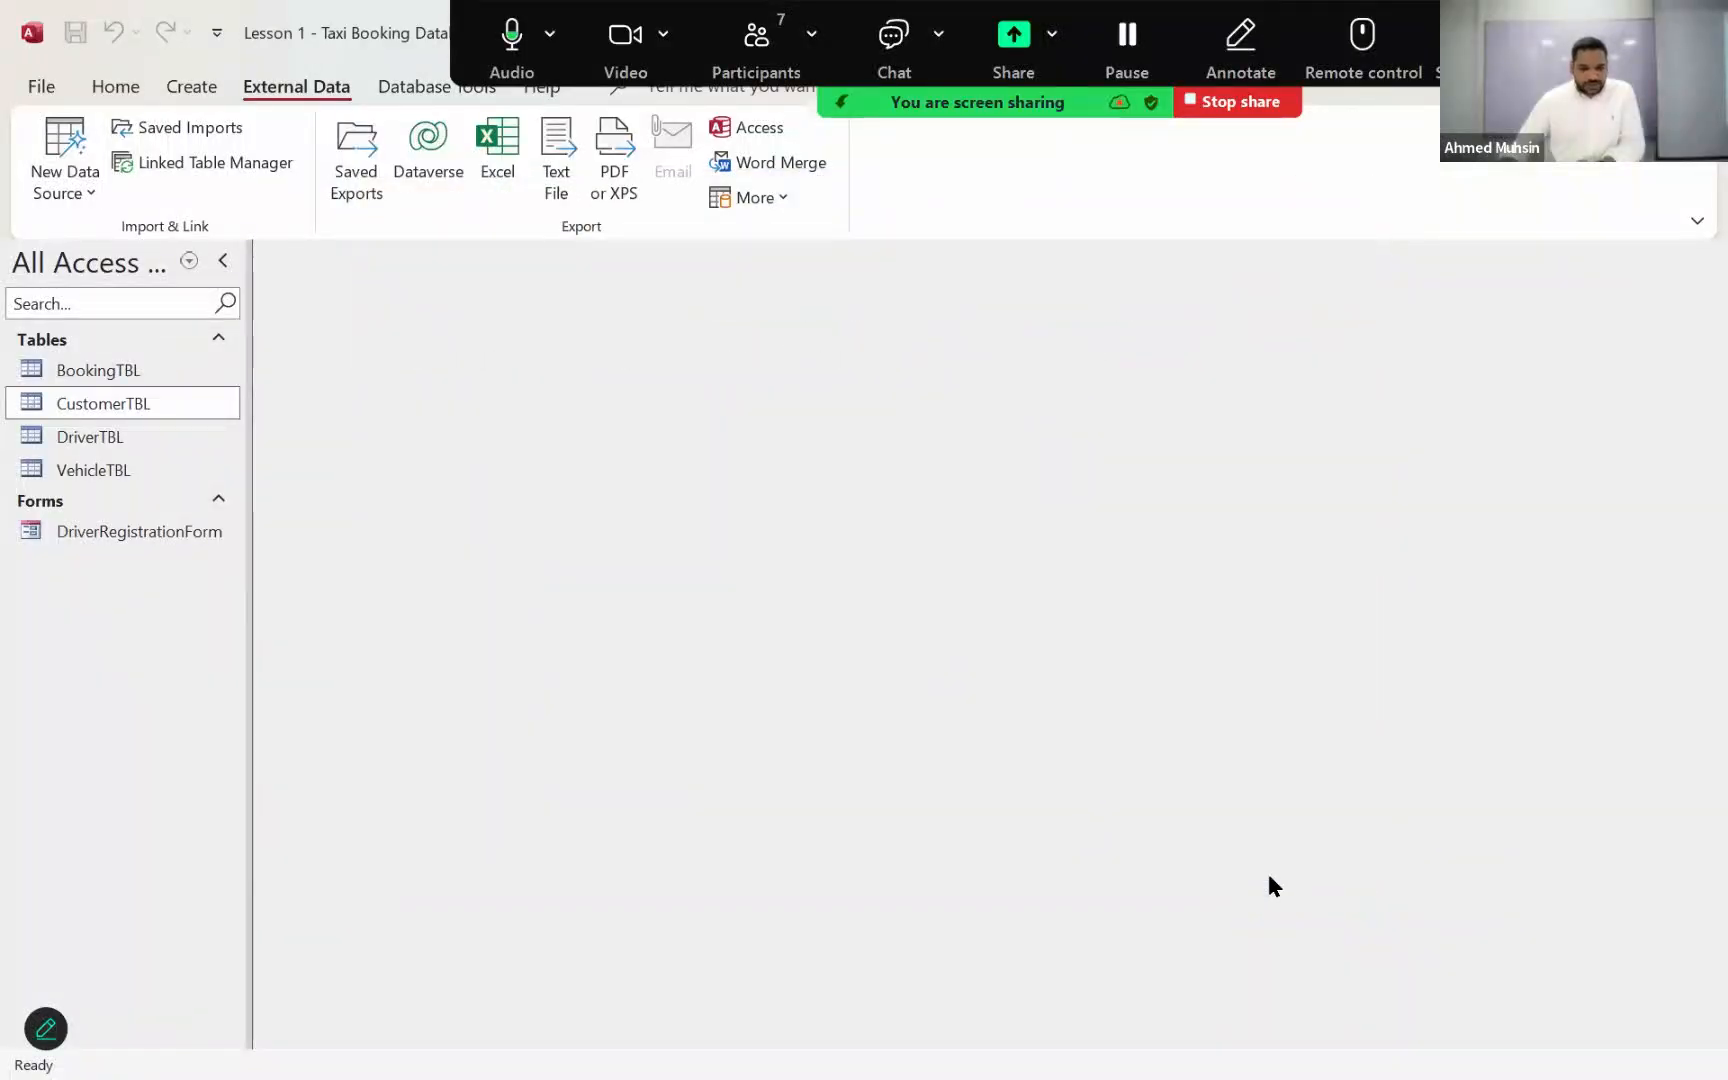
pyautogui.doubleClick(120, 404)
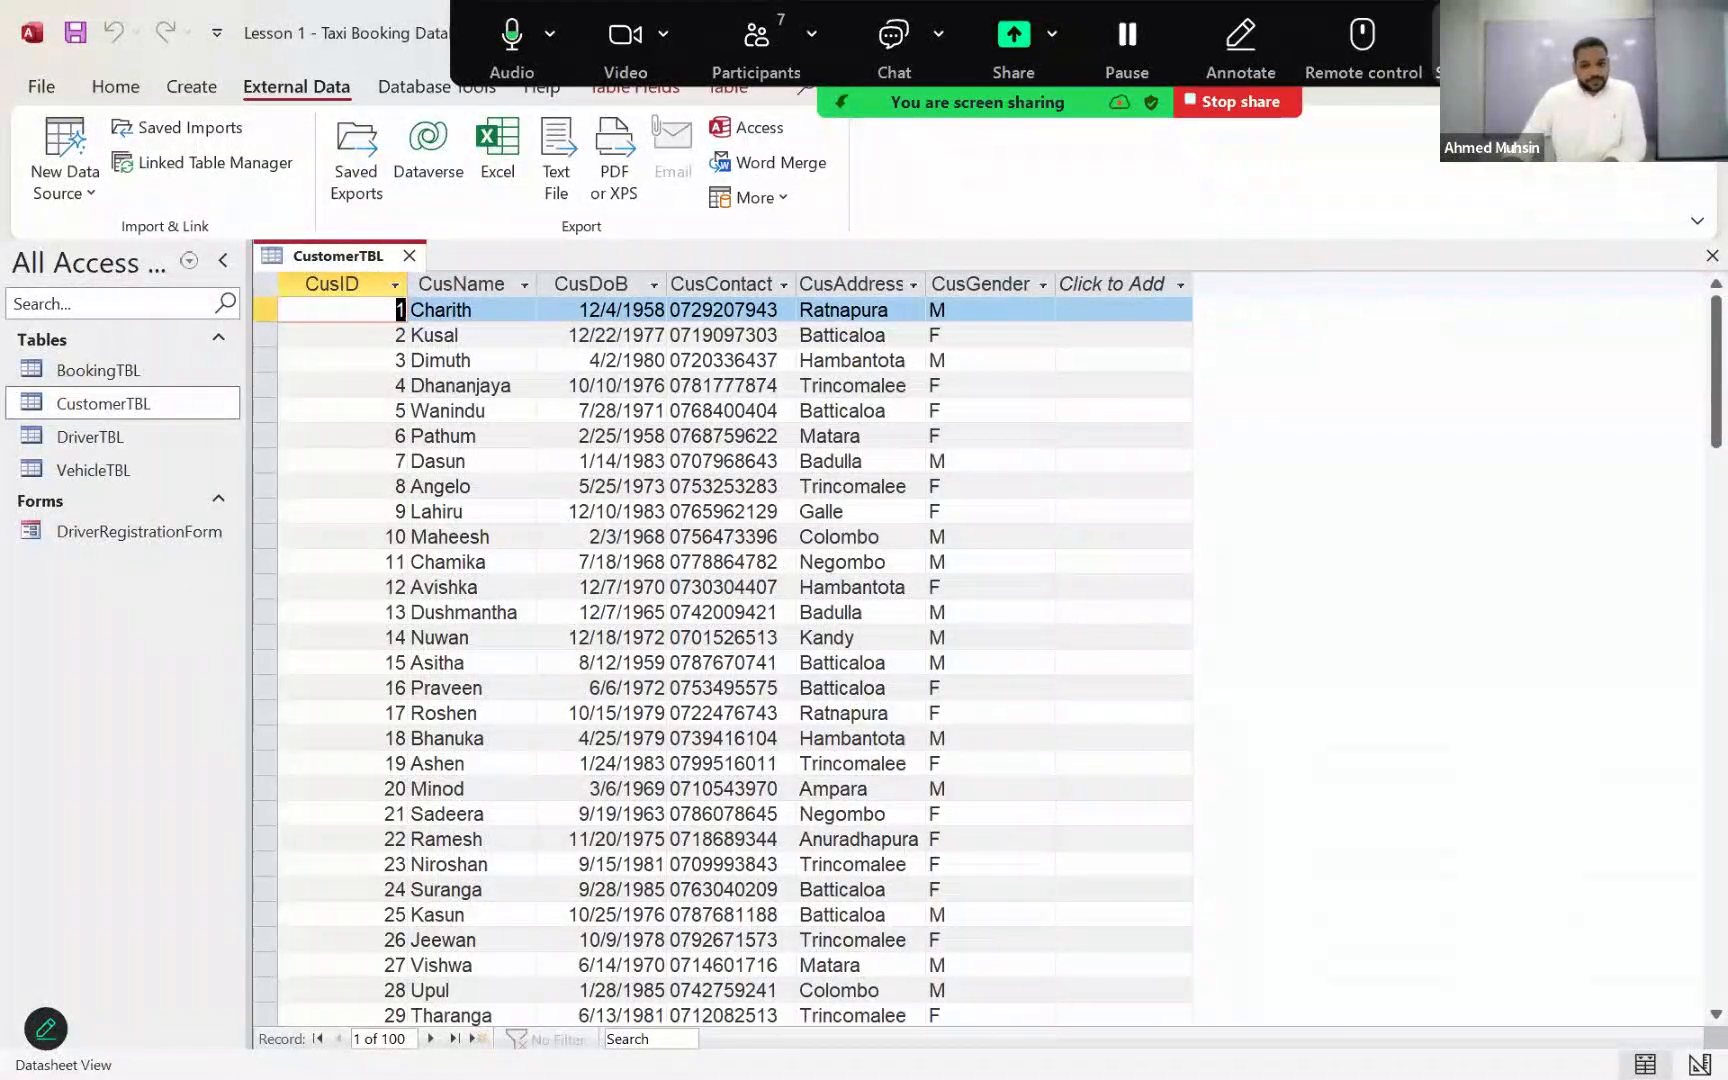
# Step: Minimize Access and open Bookings_Details from the Lesson 1 folder to examine its comma-separated header row and booking records
pyautogui.moveTo(1060, 102); pyautogui.dragTo(895, 102)
pyautogui.click(1584, 33)
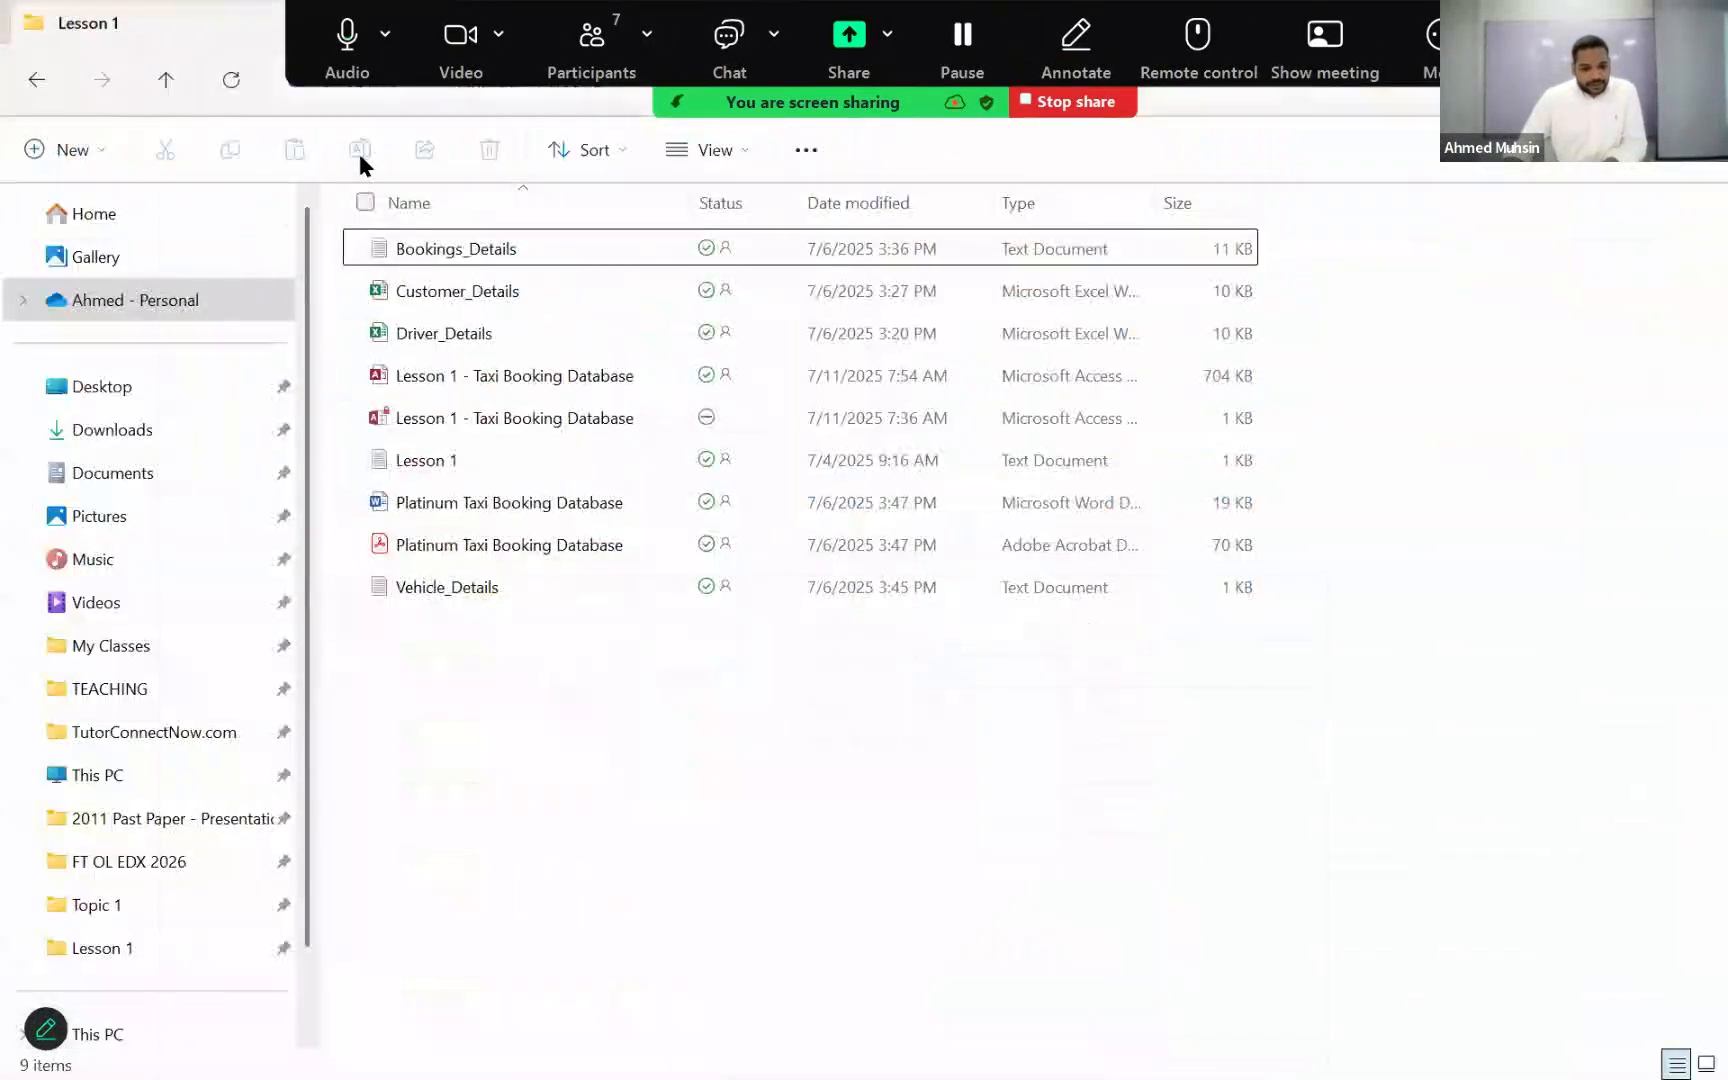
pyautogui.doubleClick(483, 259)
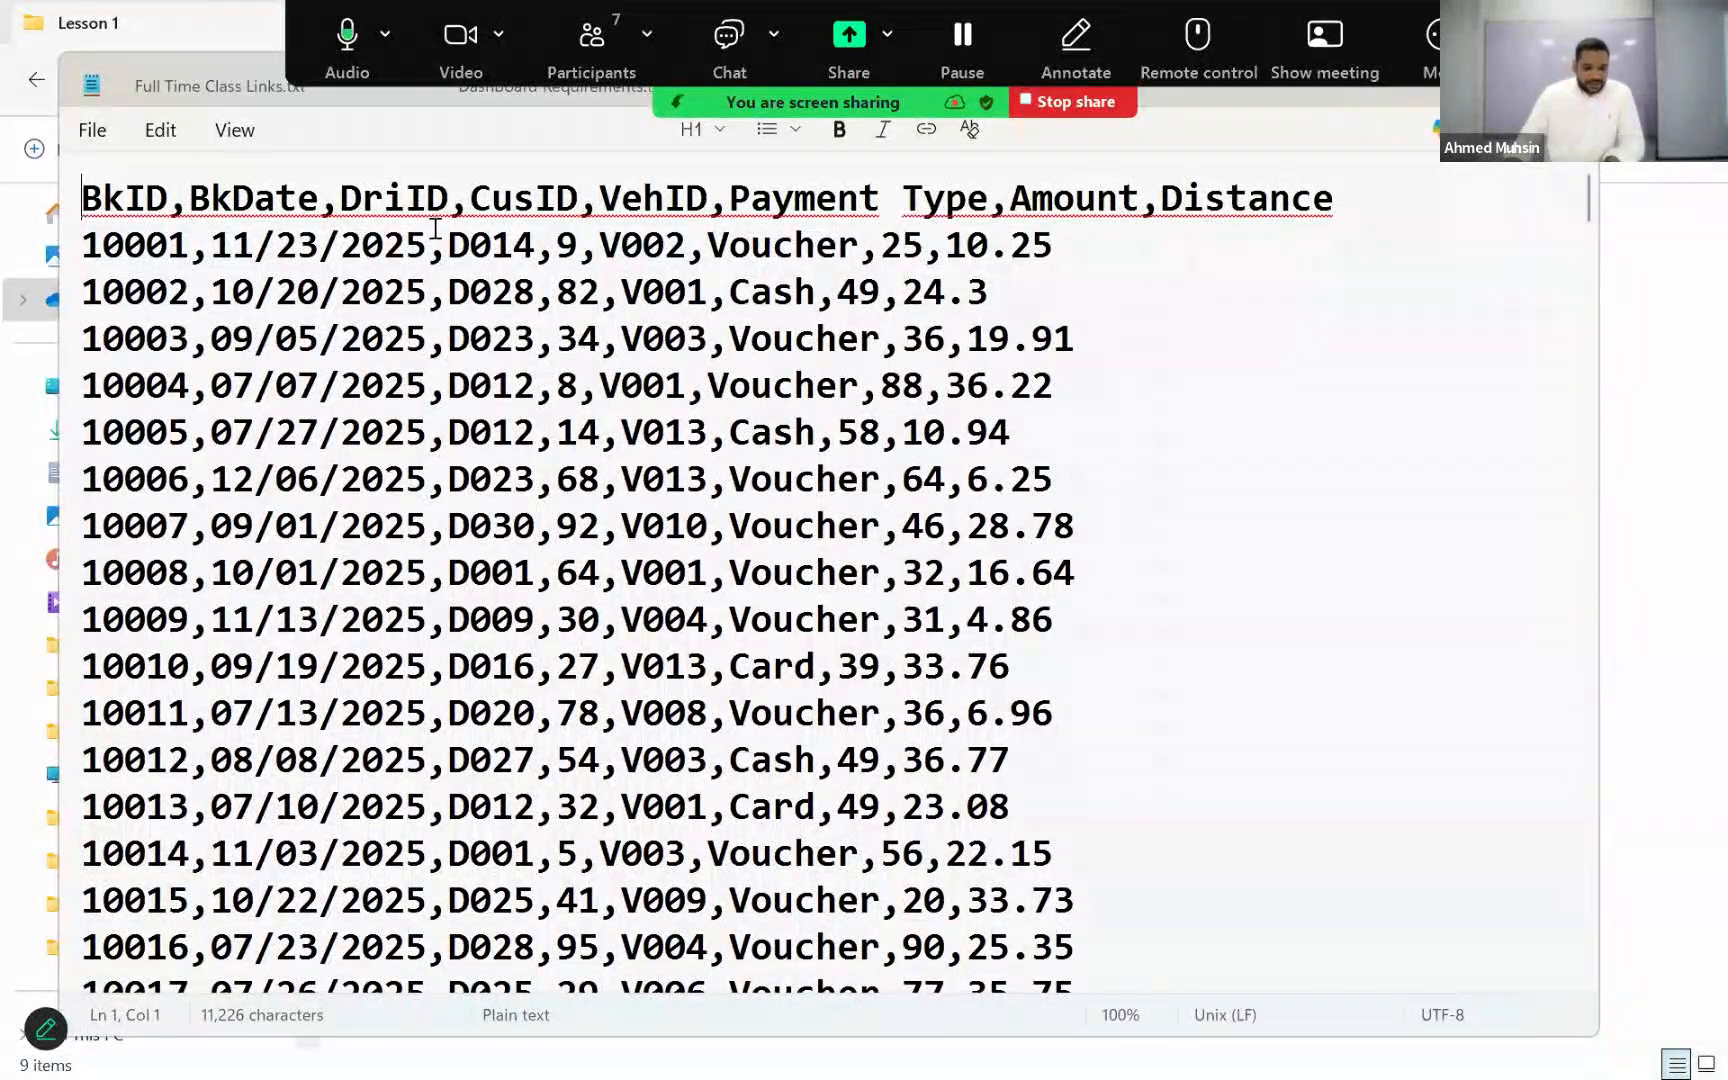
pyautogui.click(535, 200)
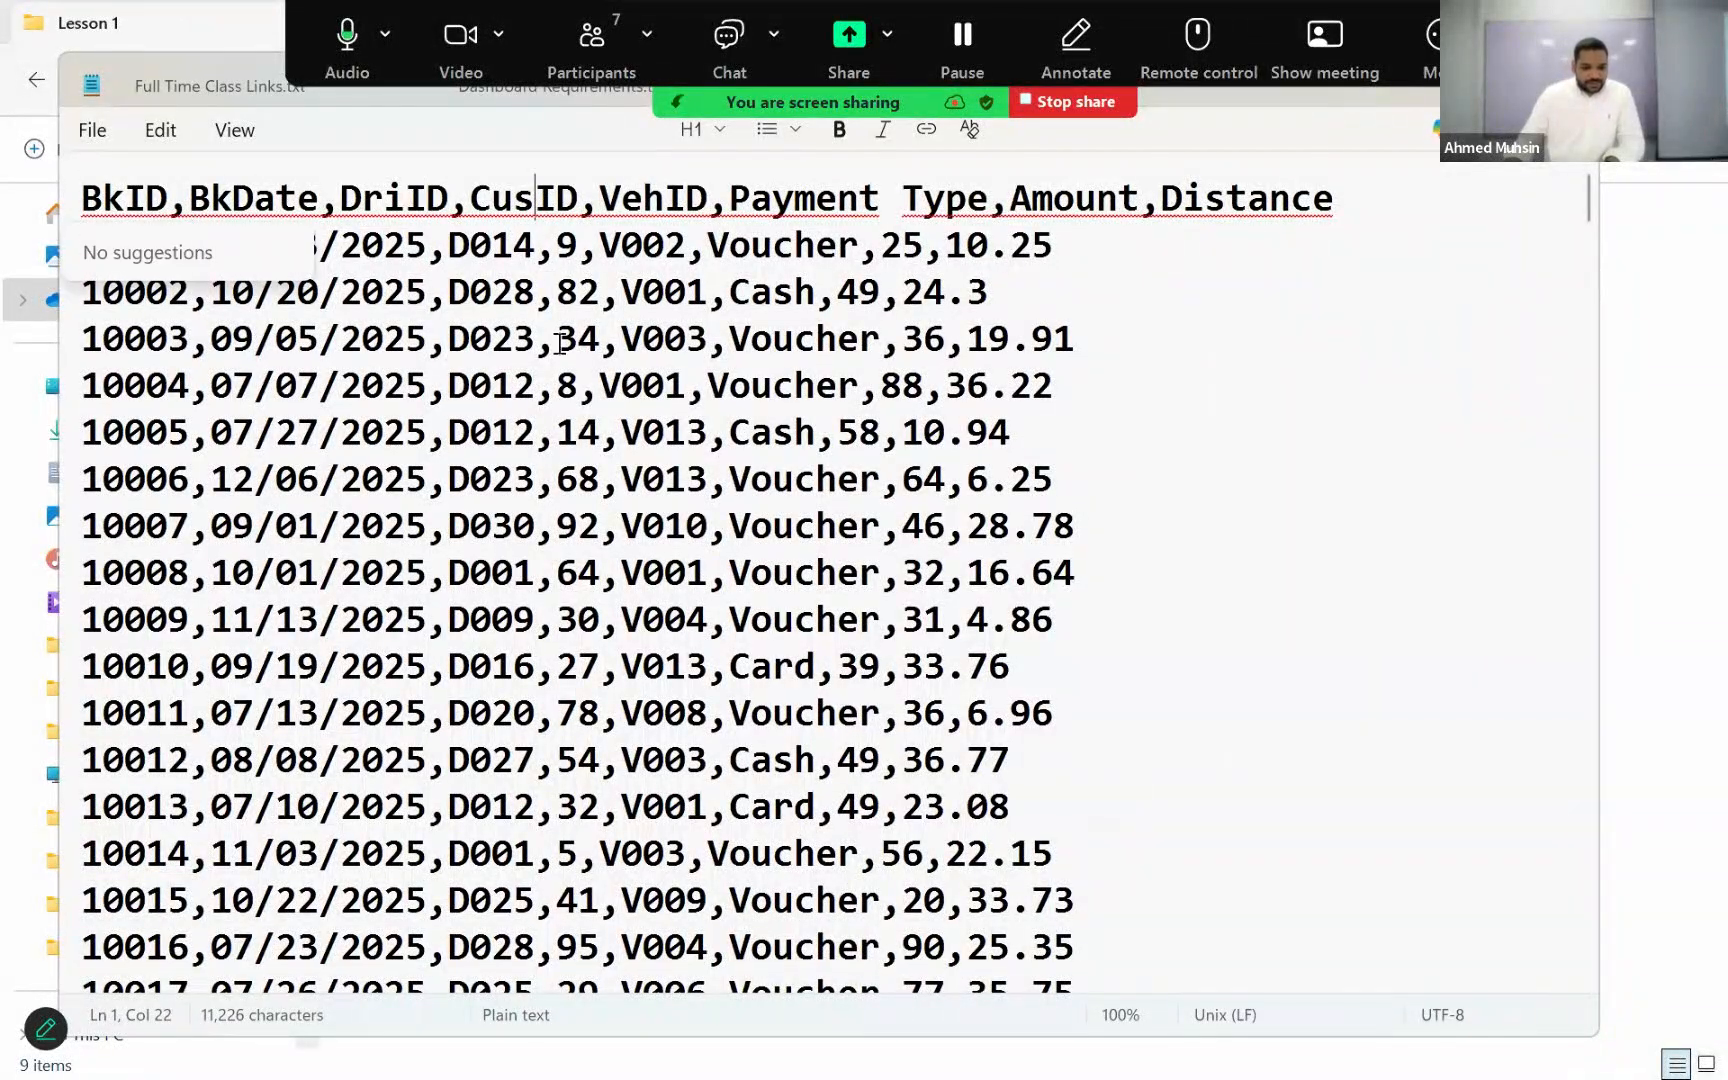
pyautogui.click(508, 382)
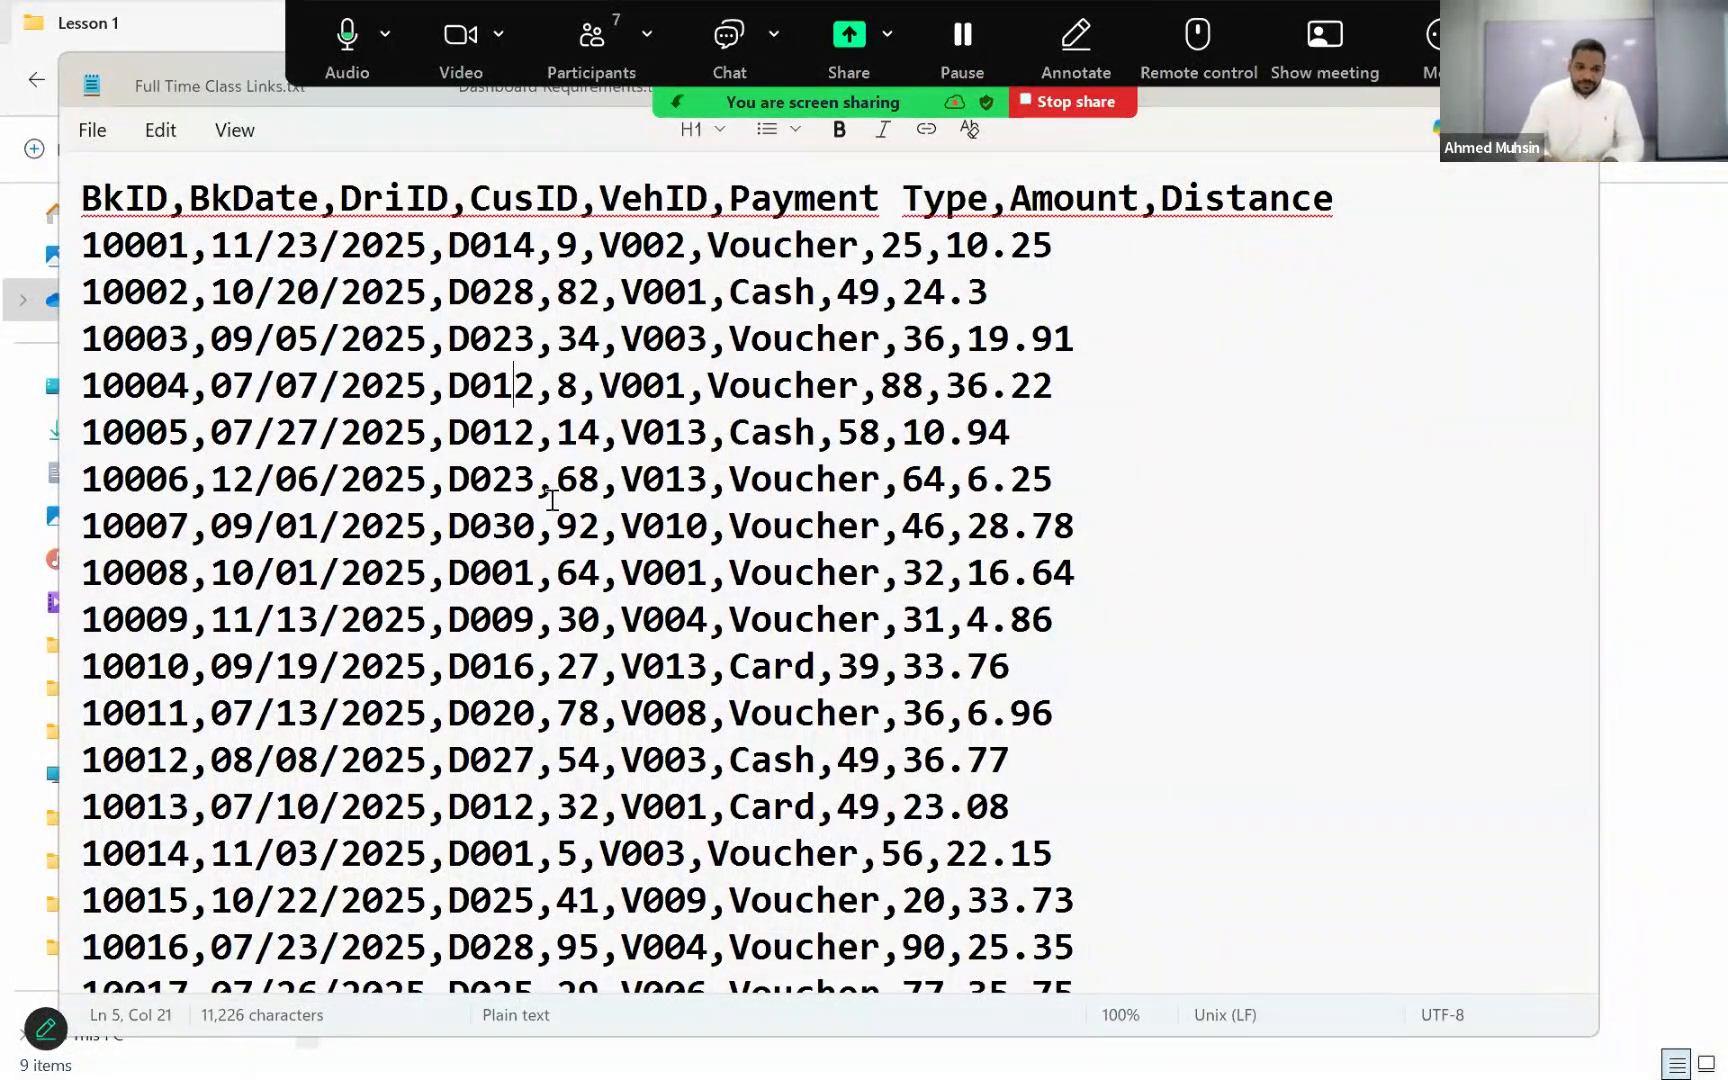
pyautogui.click(102, 245)
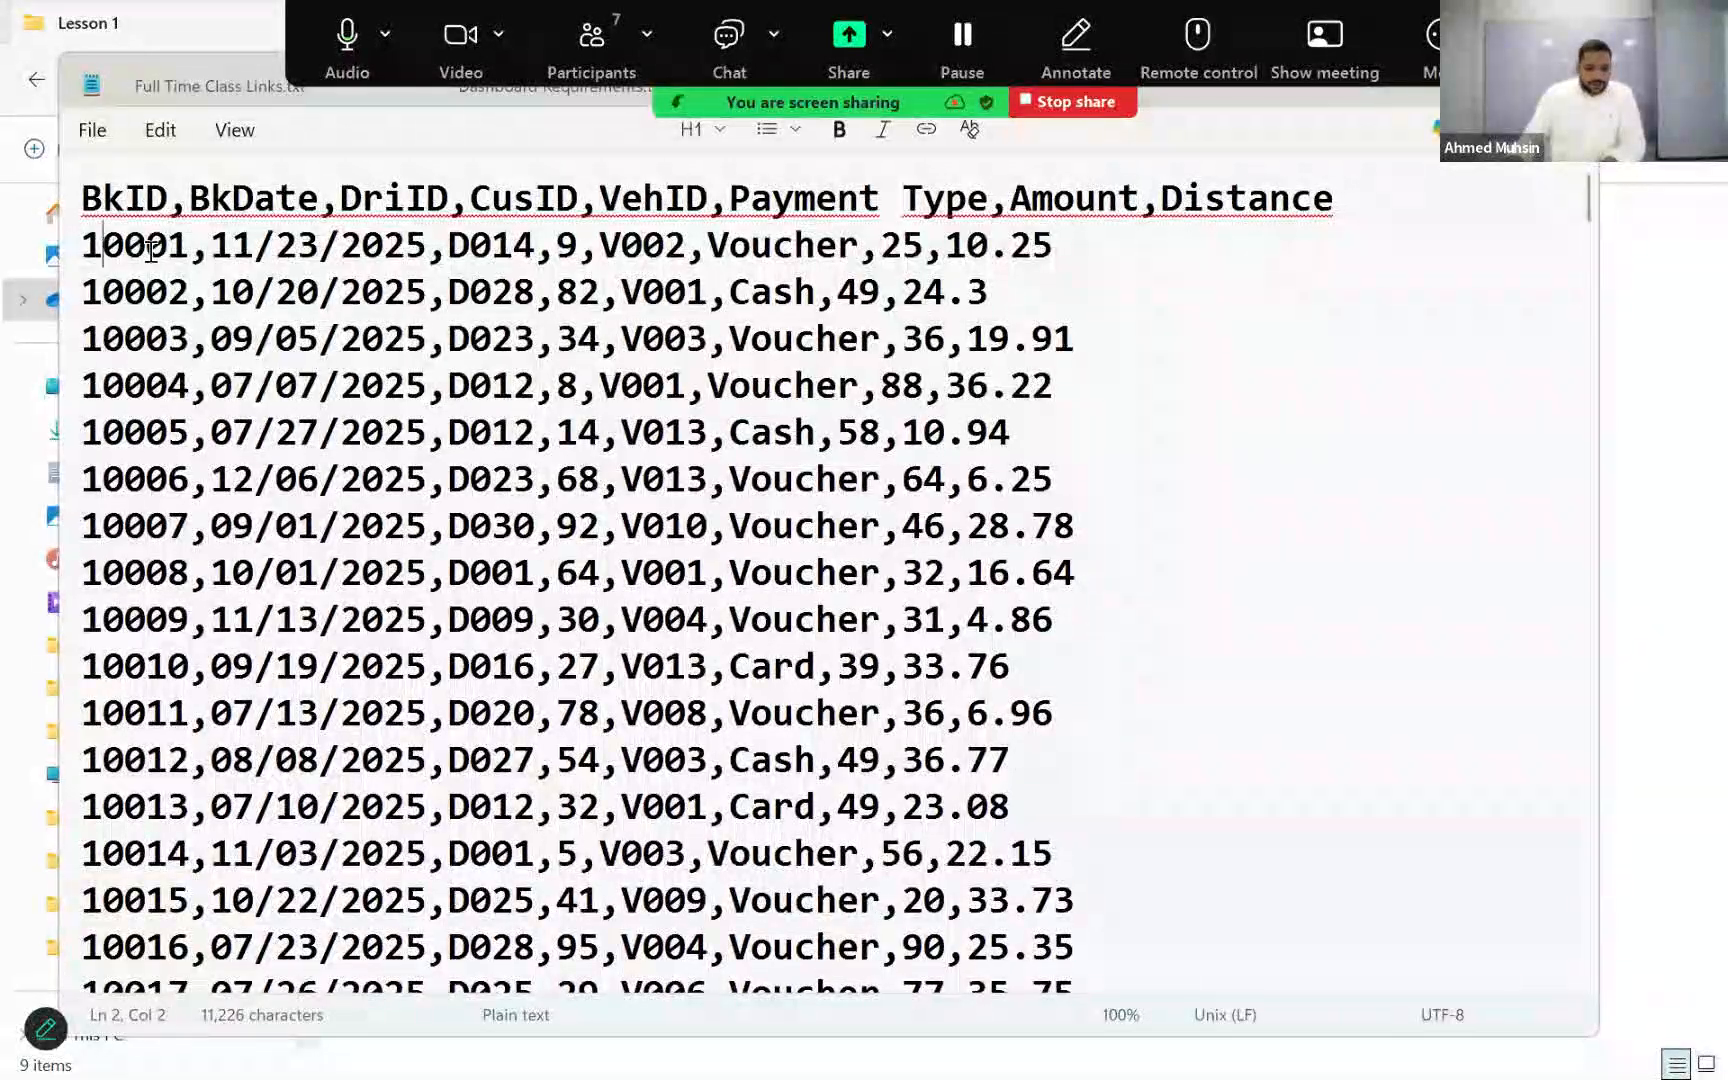
pyautogui.moveTo(151, 250); pyautogui.dragTo(836, 250)
pyautogui.click(478, 248)
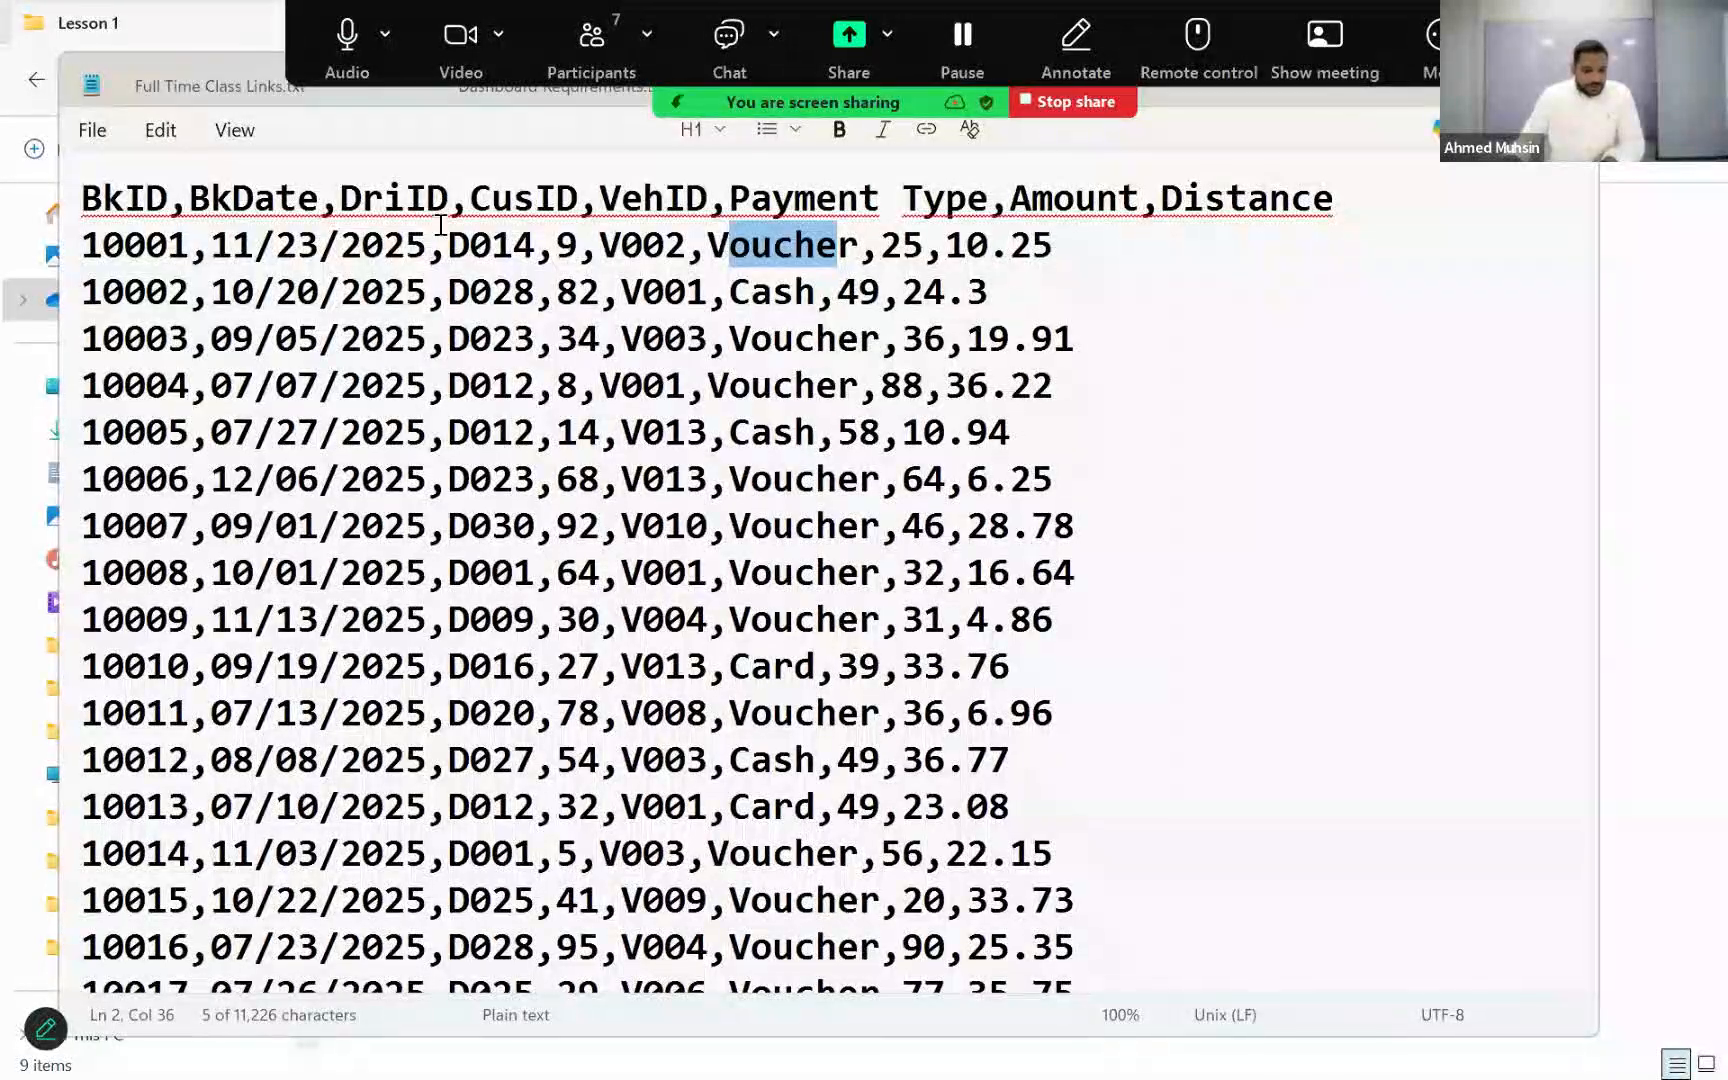
pyautogui.moveTo(101, 200); pyautogui.dragTo(1427, 206)
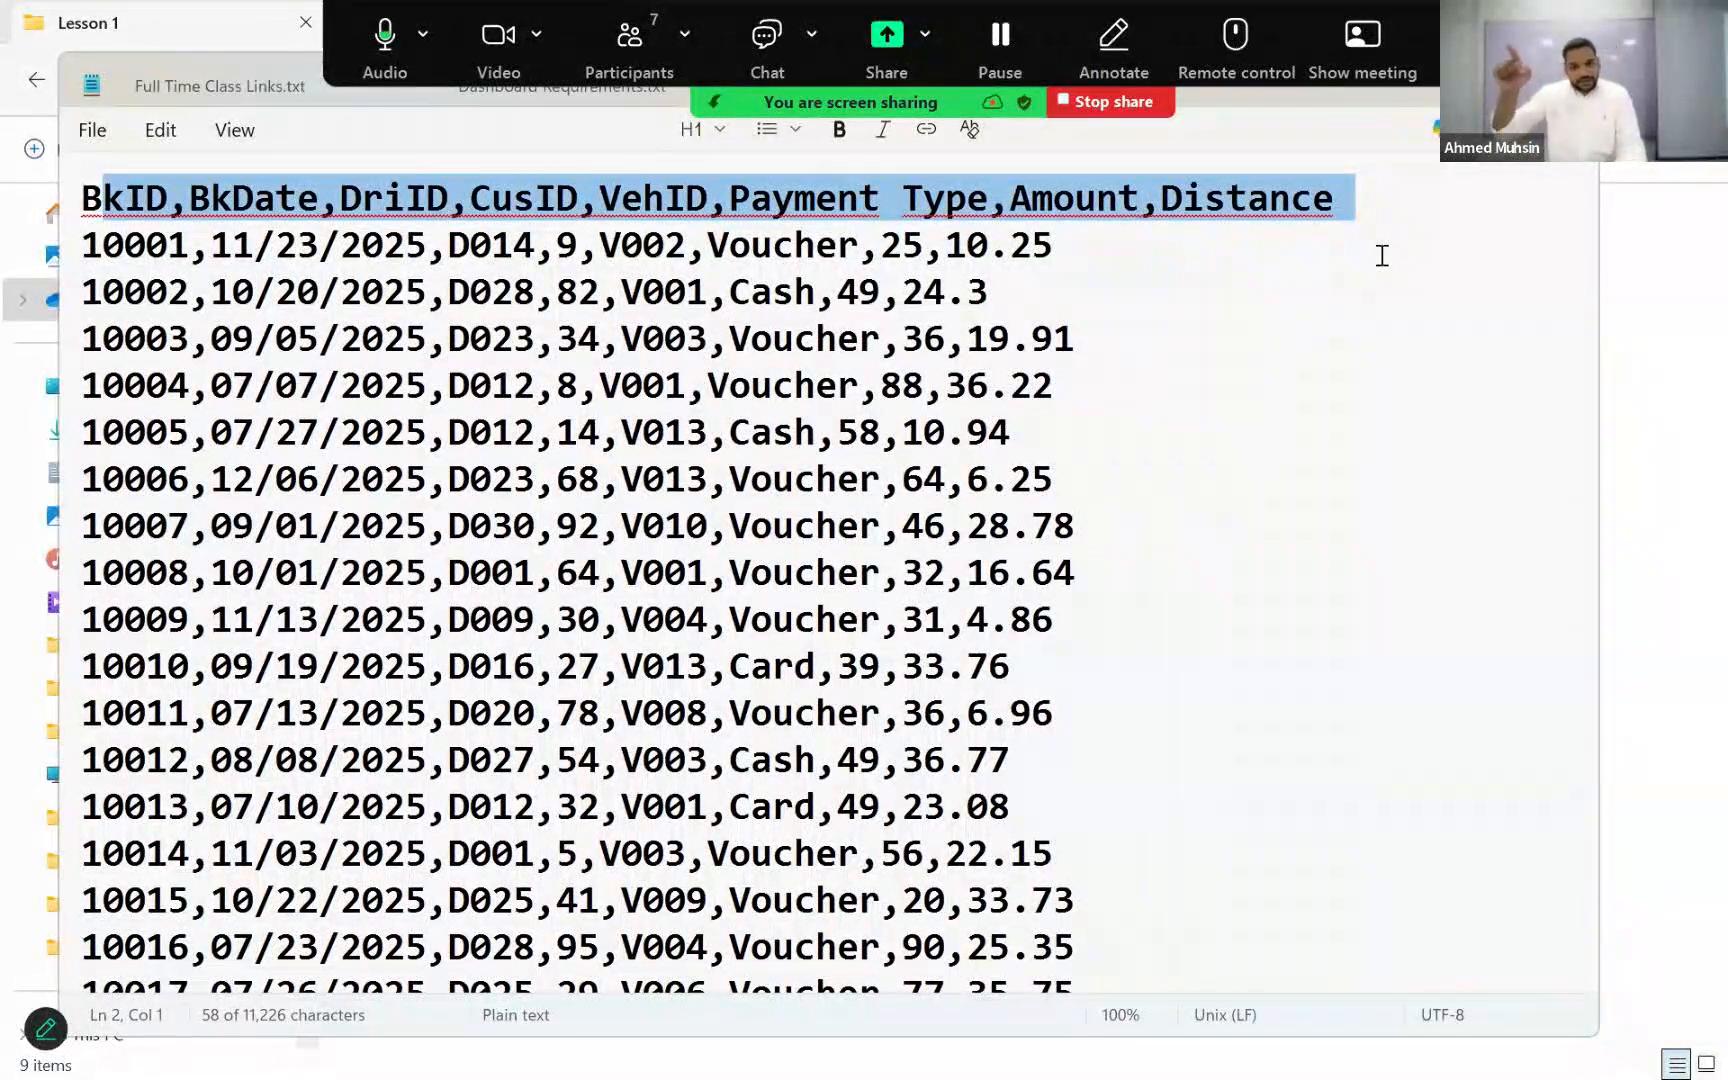
# Step: Switch back to Access and open BookingTBL to compare its fields with the Bookings_Details headings
pyautogui.hotkey('alt', 'Tab')
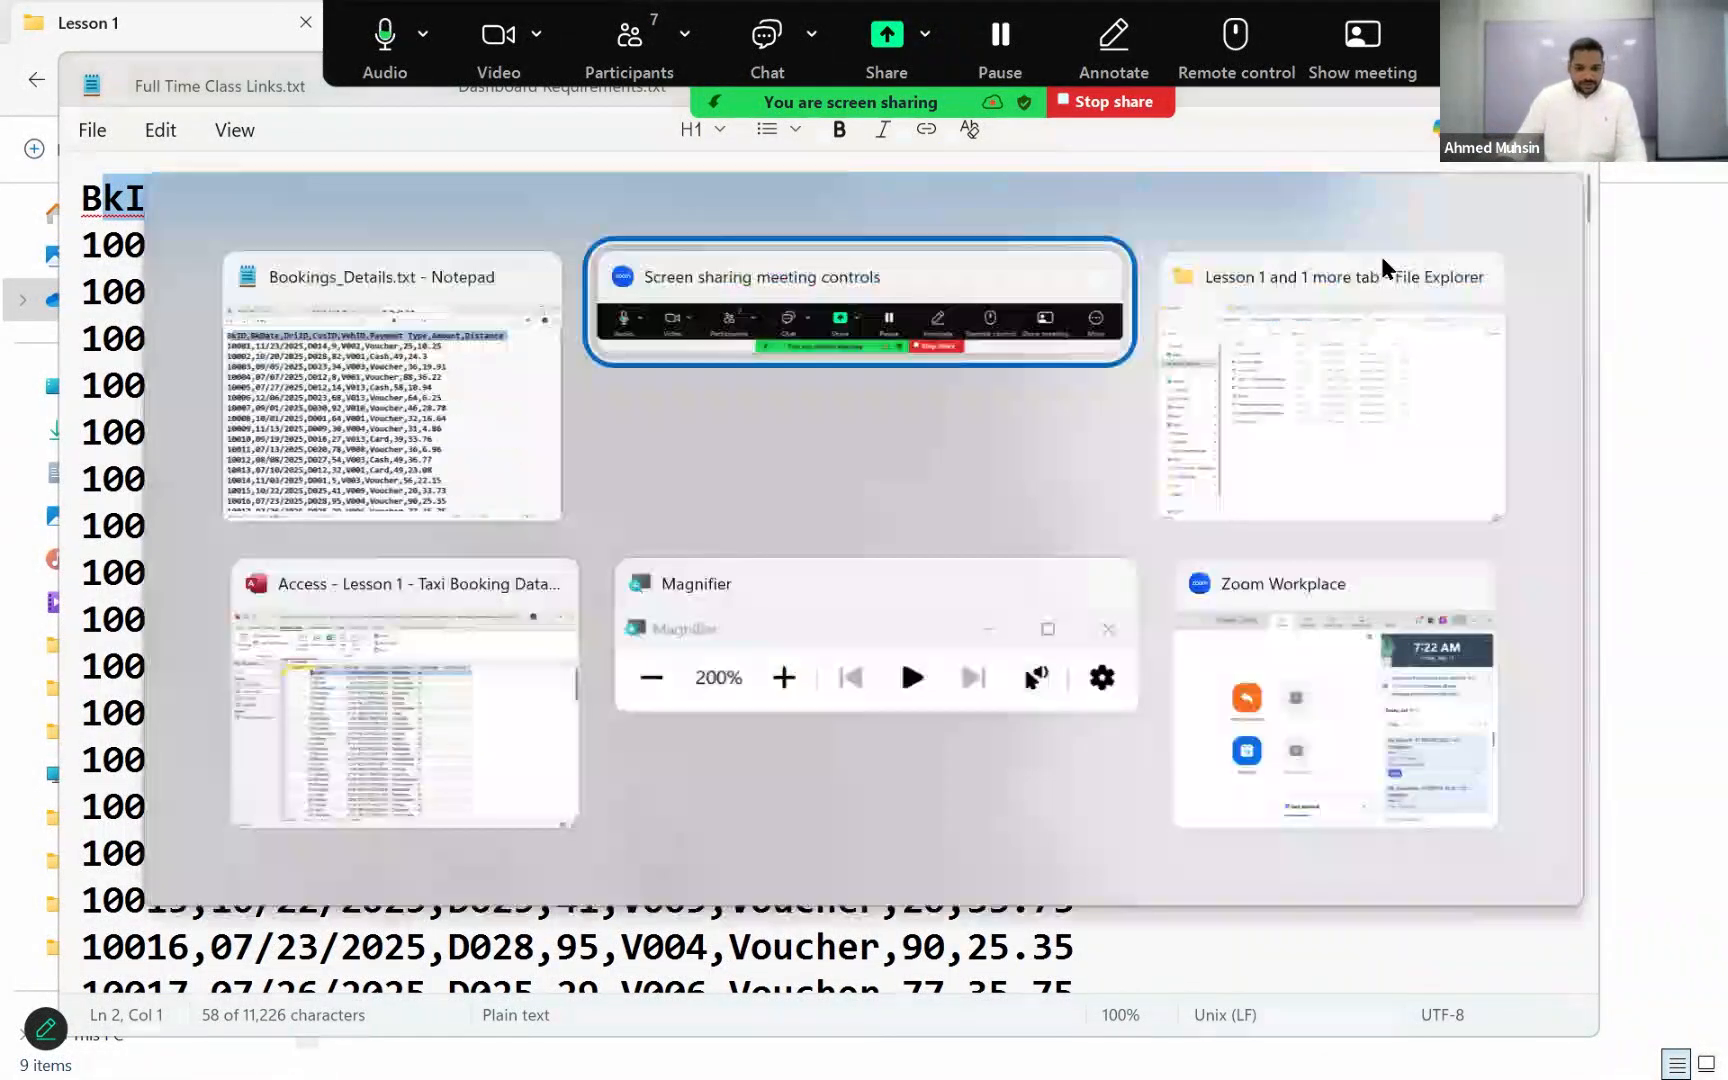
pyautogui.hotkey('alt', 'Tab')
pyautogui.hotkey('alt', 'Tab')
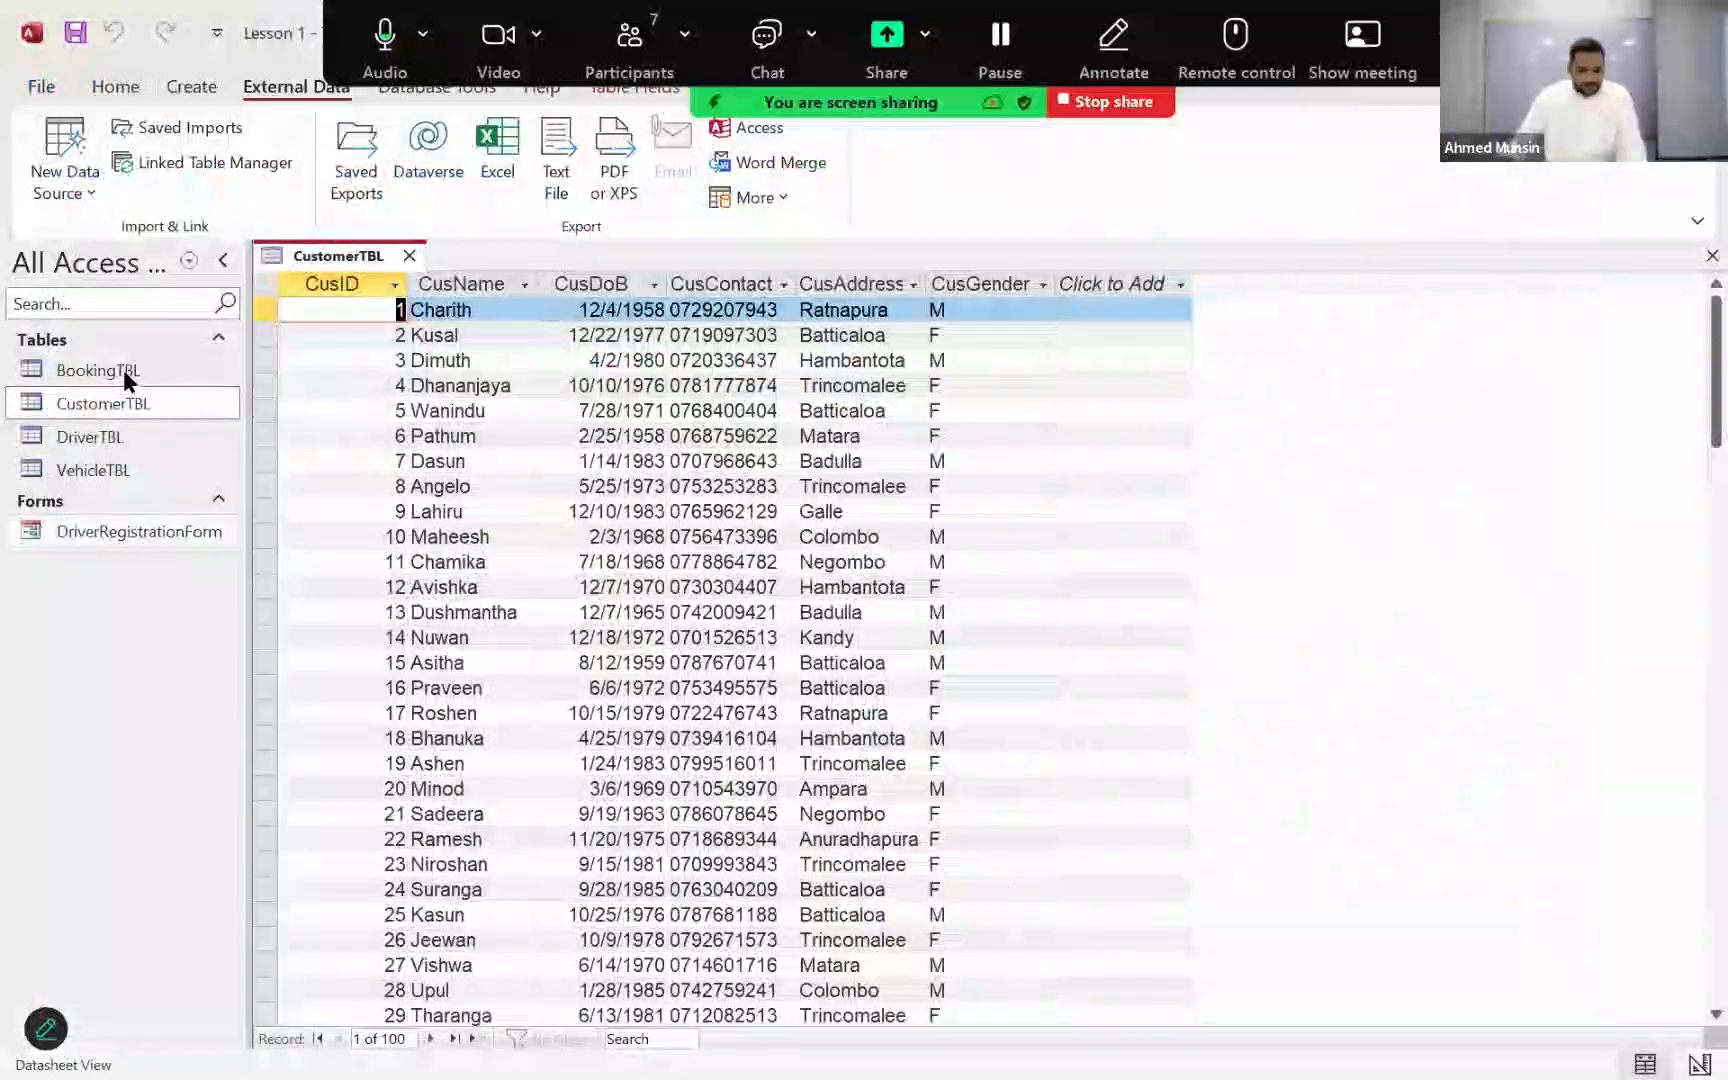
pyautogui.doubleClick(123, 369)
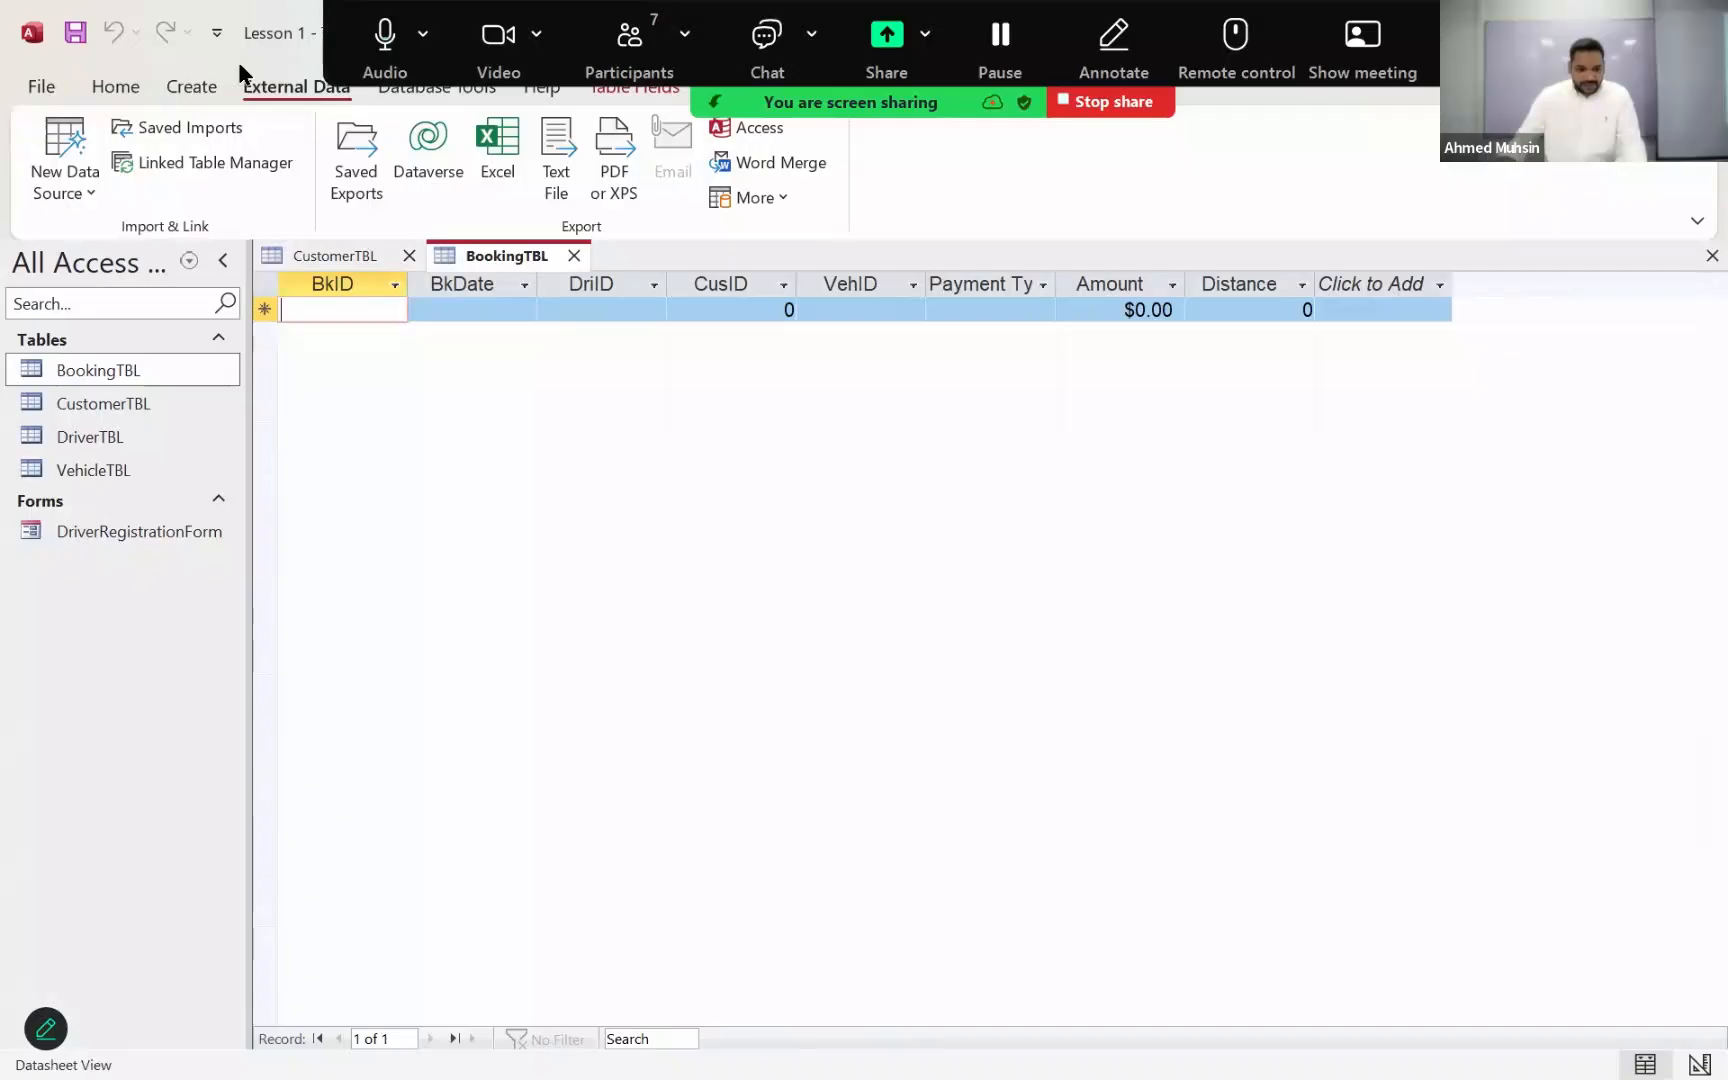
# Step: Minimize Access, close Bookings_Details, and minimize Notepad to return to the Lesson 1 folder
pyautogui.doubleClick(238, 61)
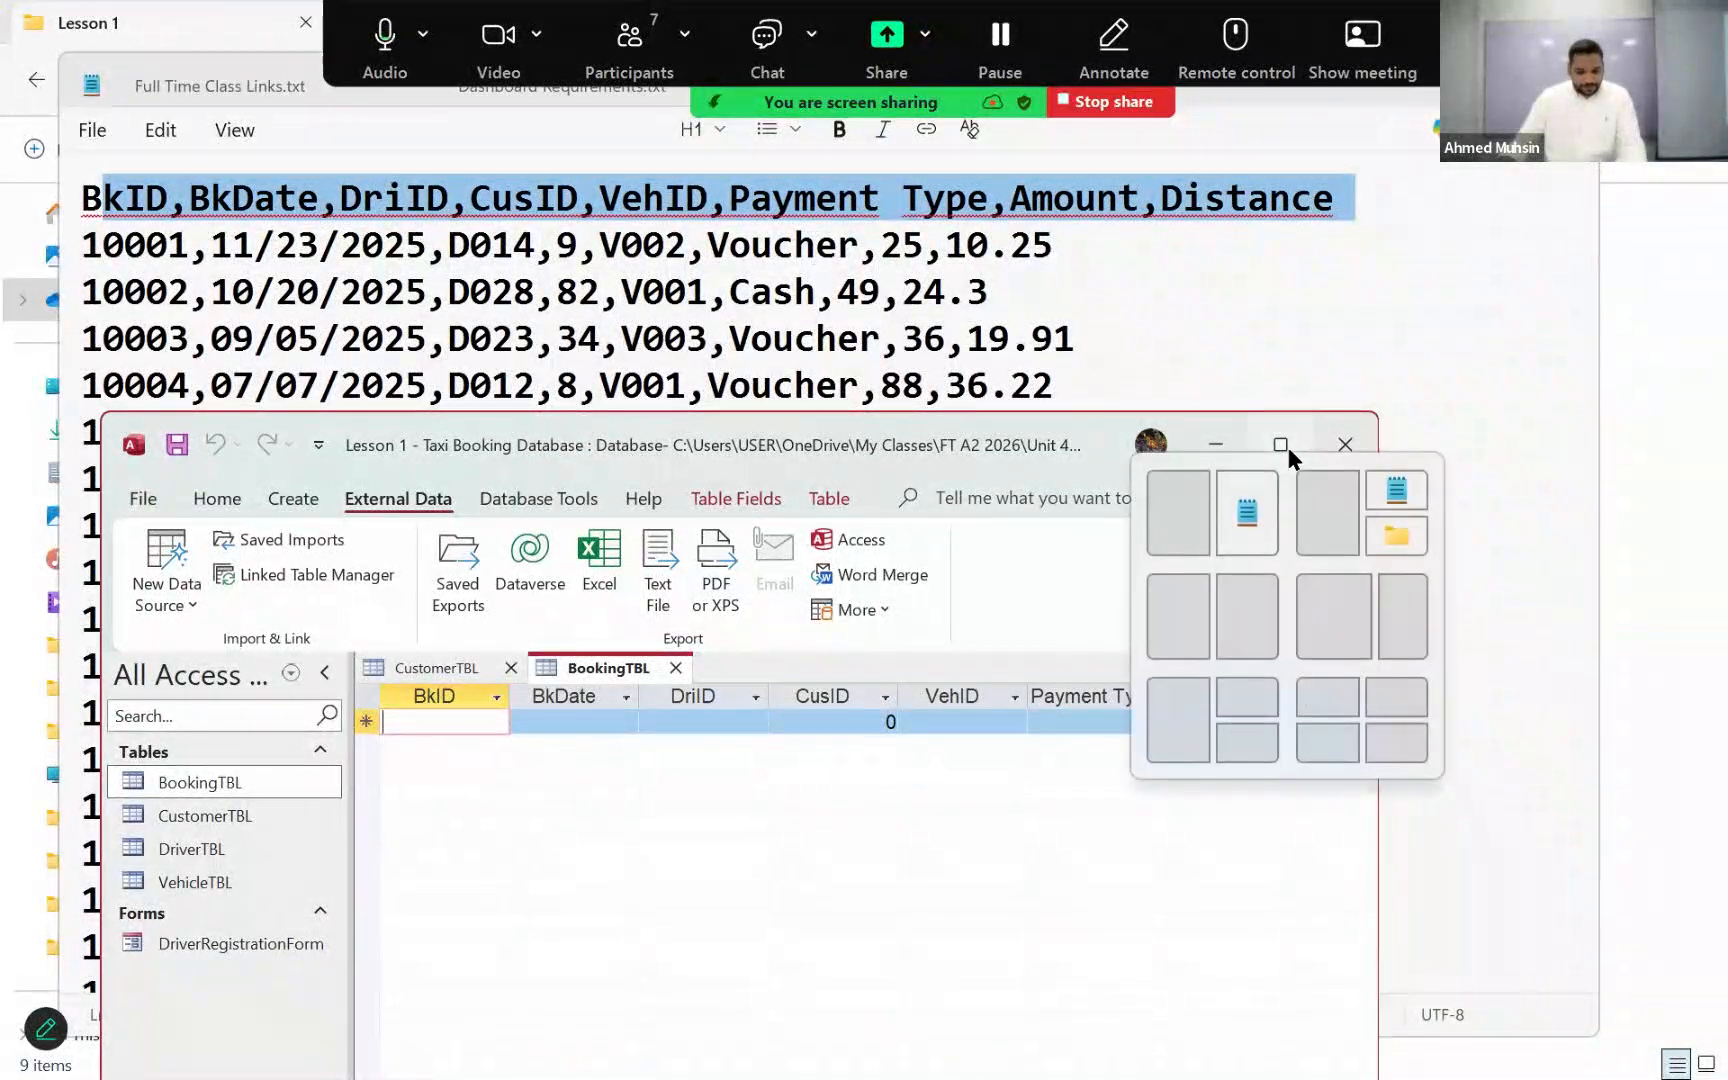
pyautogui.click(1288, 451)
pyautogui.press('super+Down')
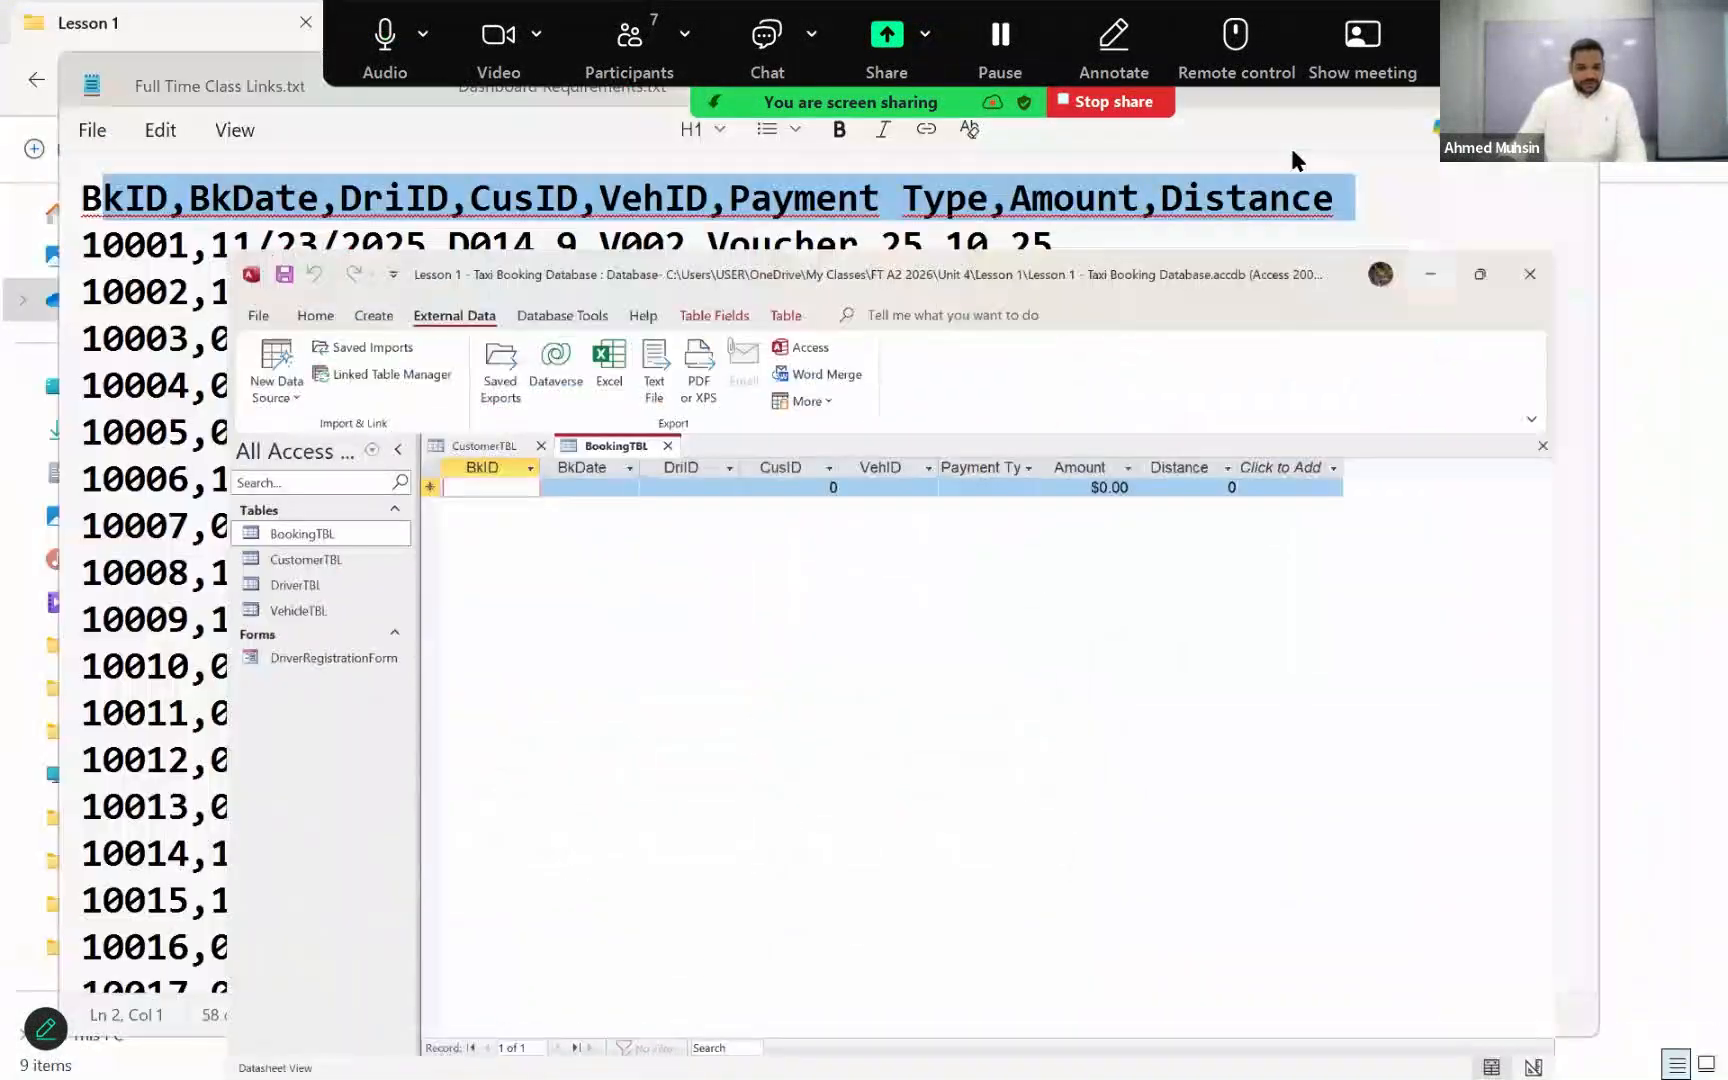
pyautogui.moveTo(1295, 96); pyautogui.dragTo(1297, 246)
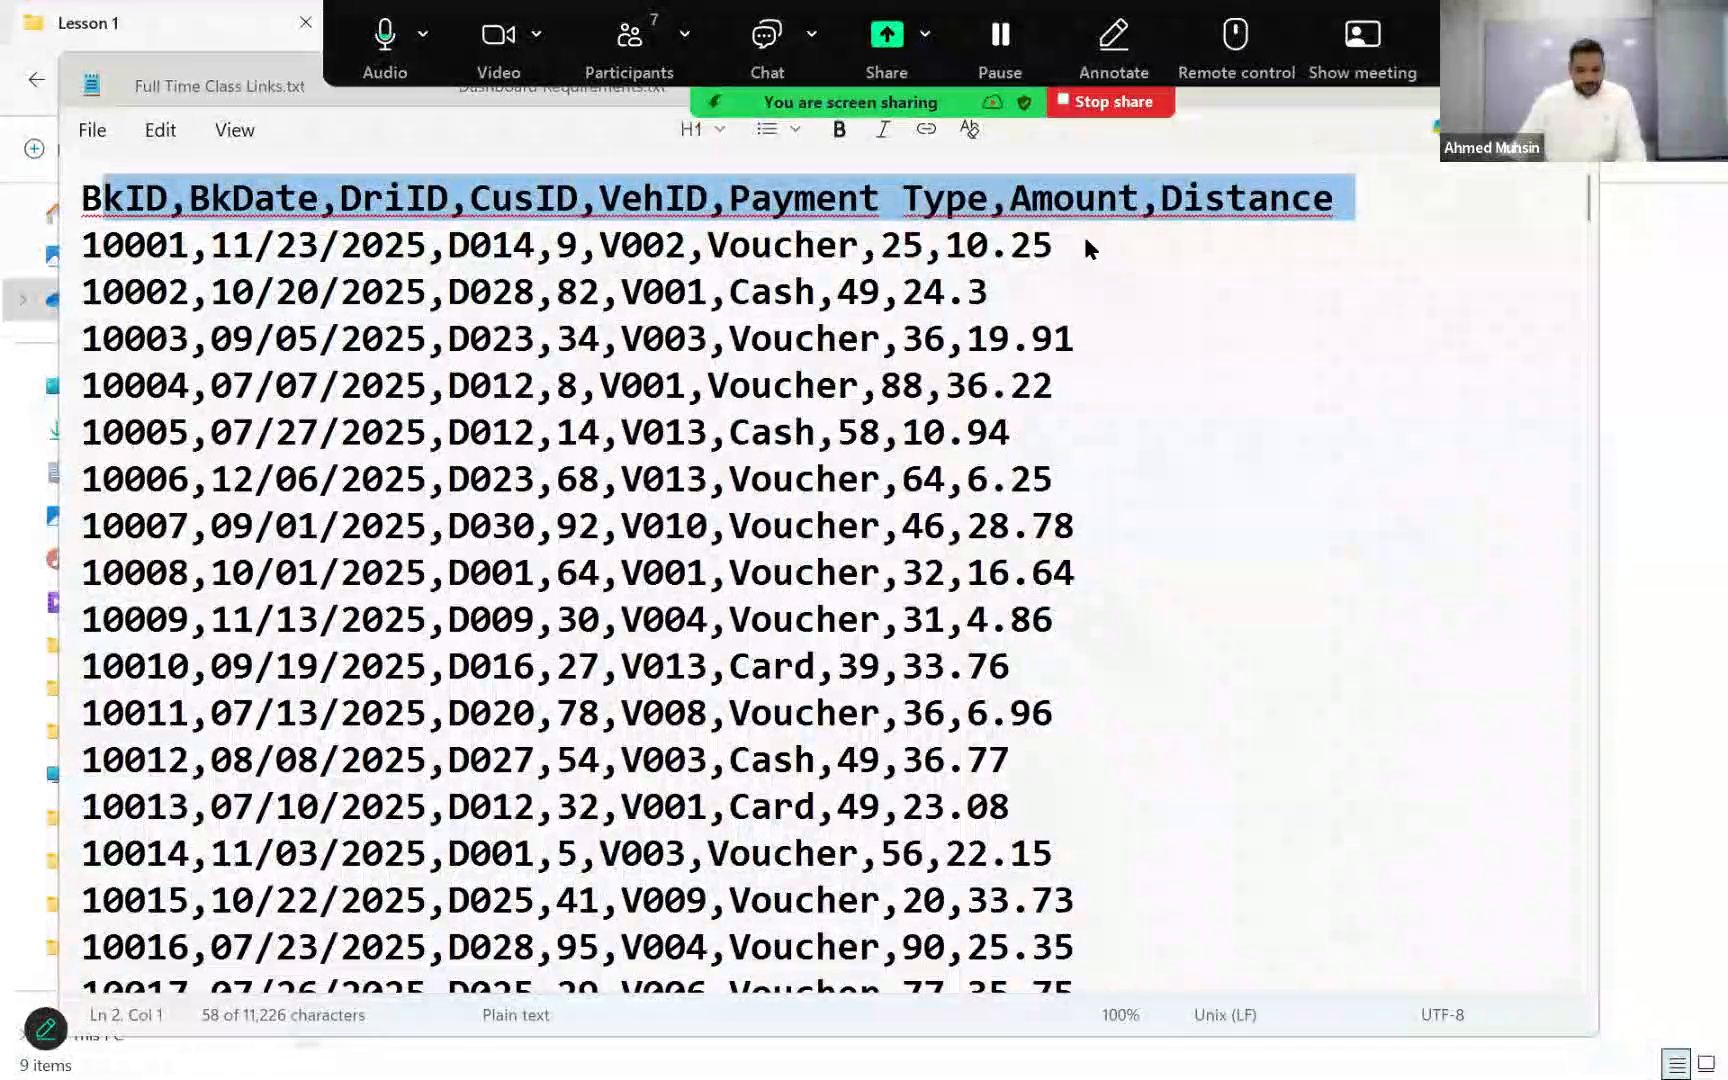
pyautogui.click(1079, 237)
pyautogui.click(1440, 224)
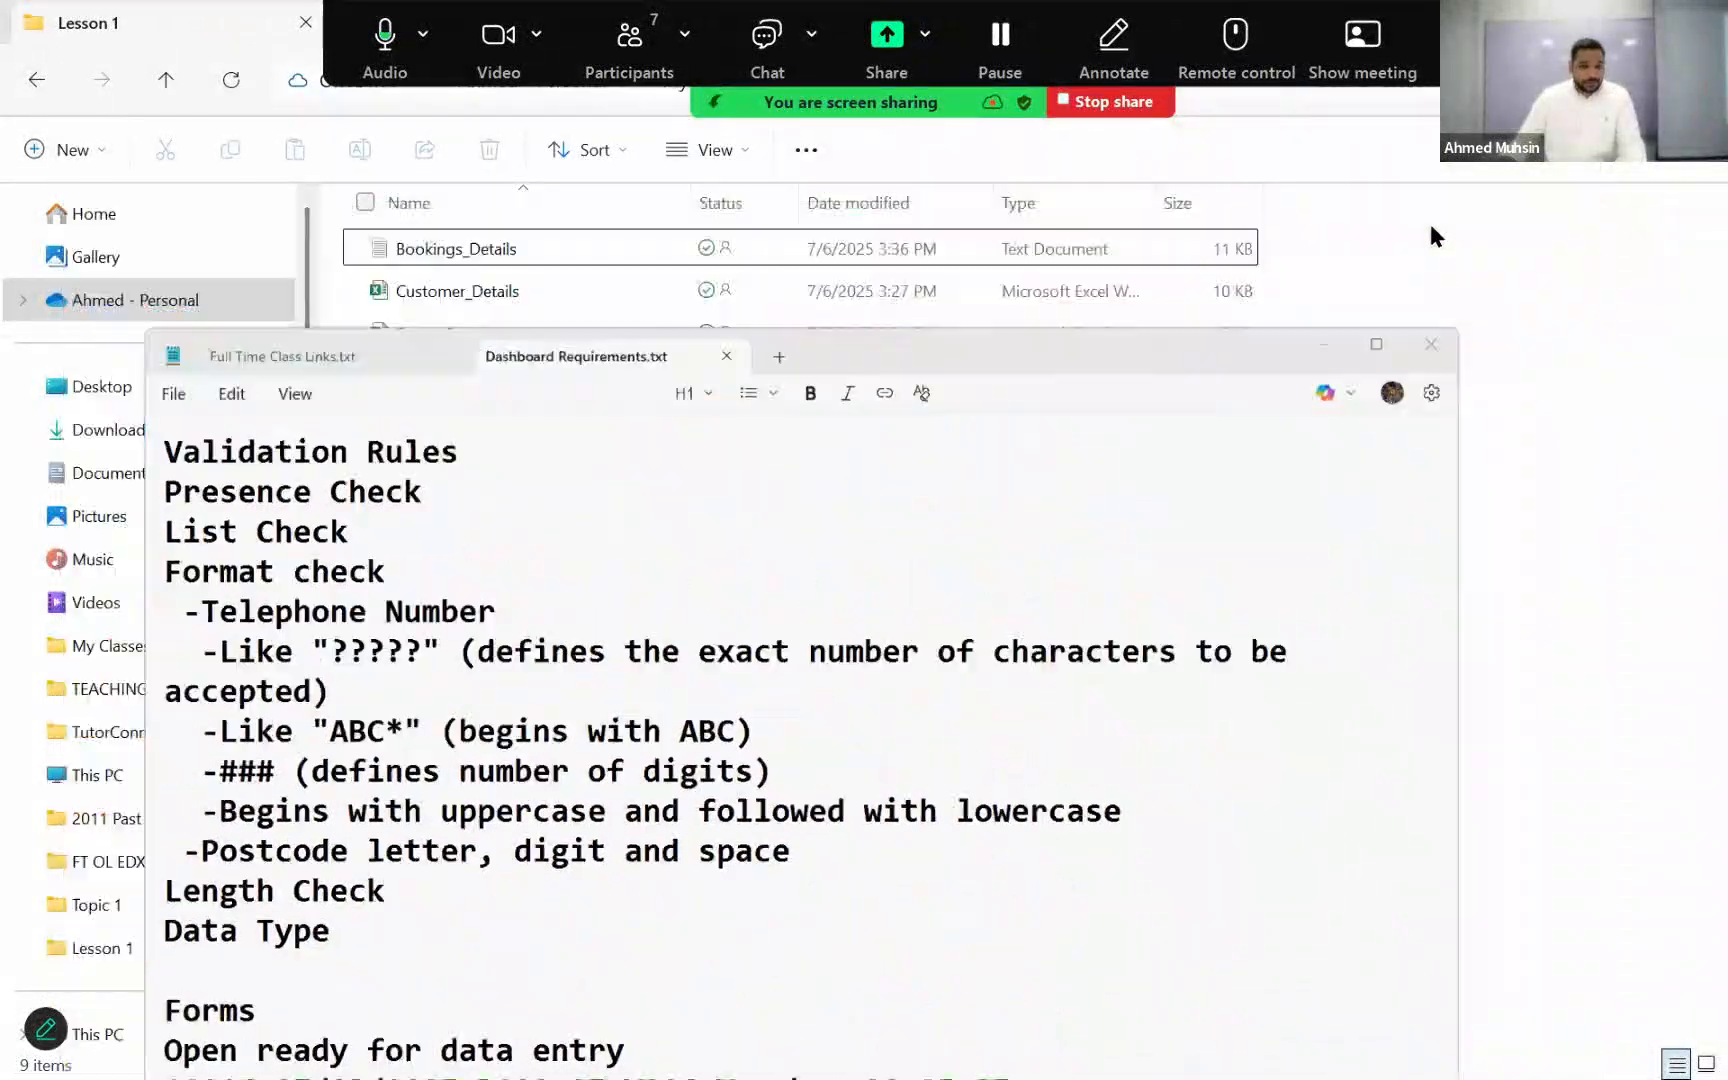
# Step: Switch back to Access and close the empty BookingTBL datasheet
pyautogui.hotkey('alt', 'Tab')
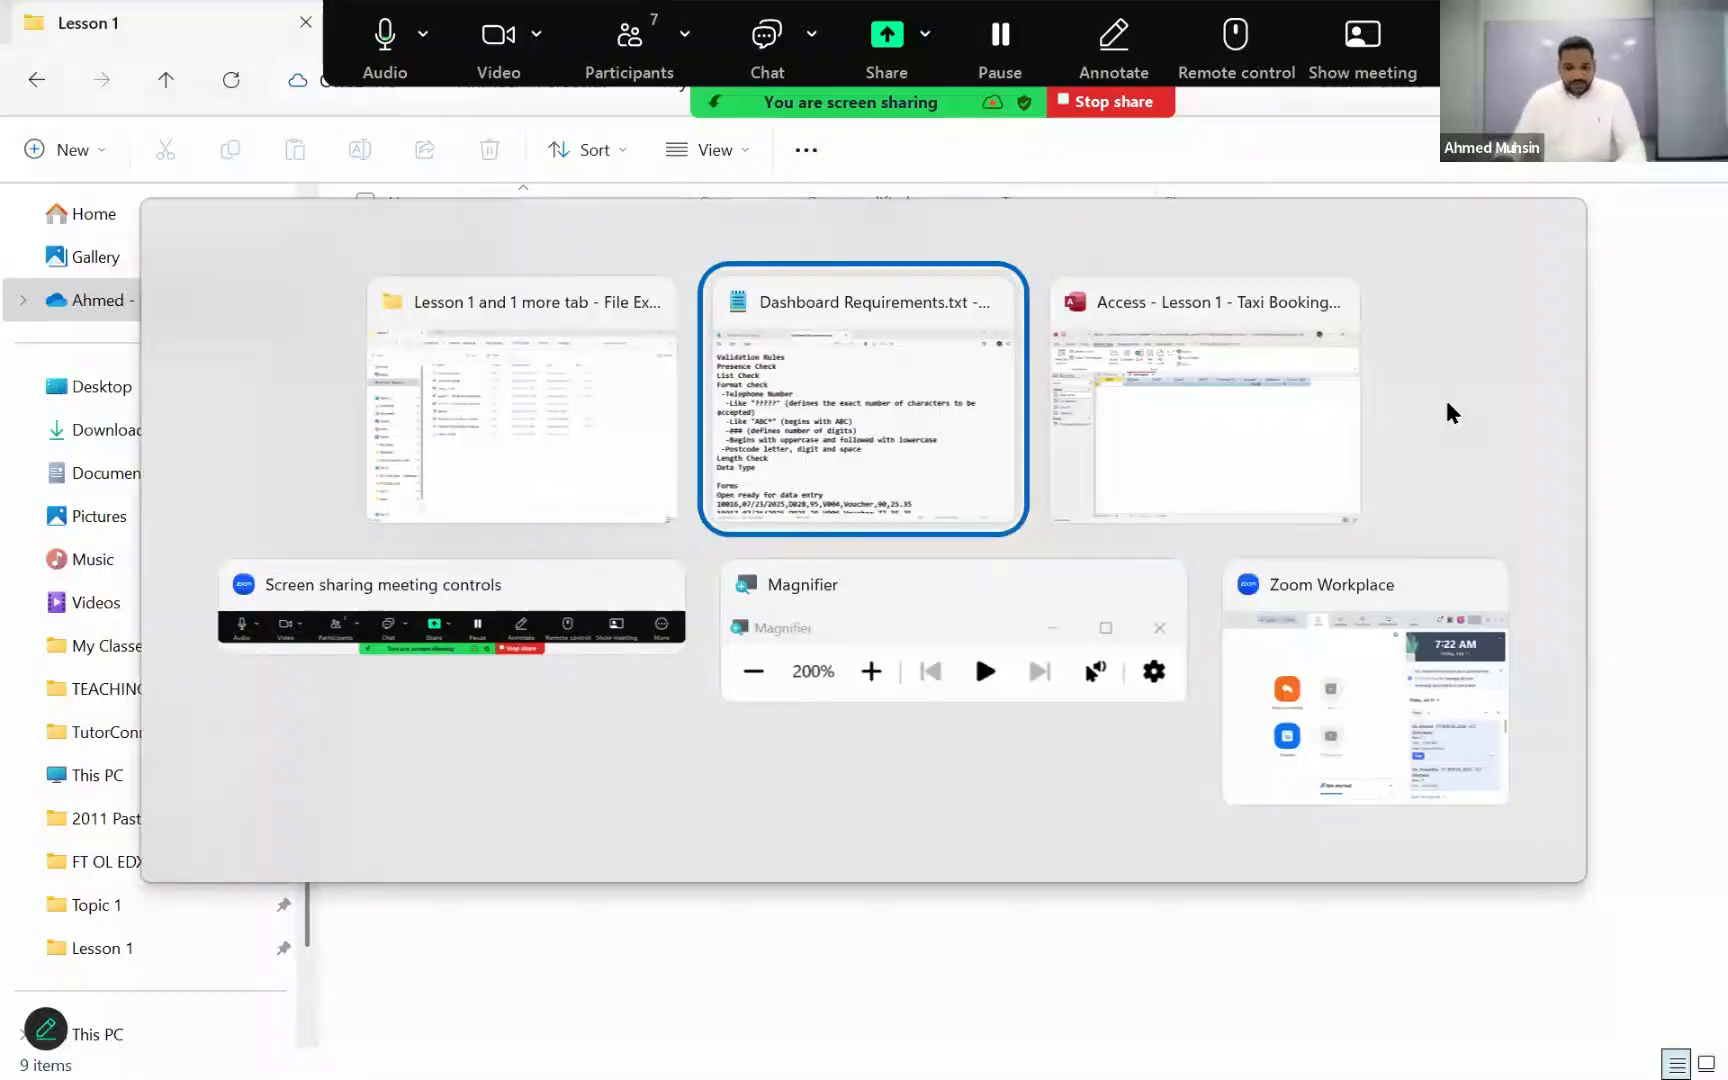
pyautogui.press('Tab')
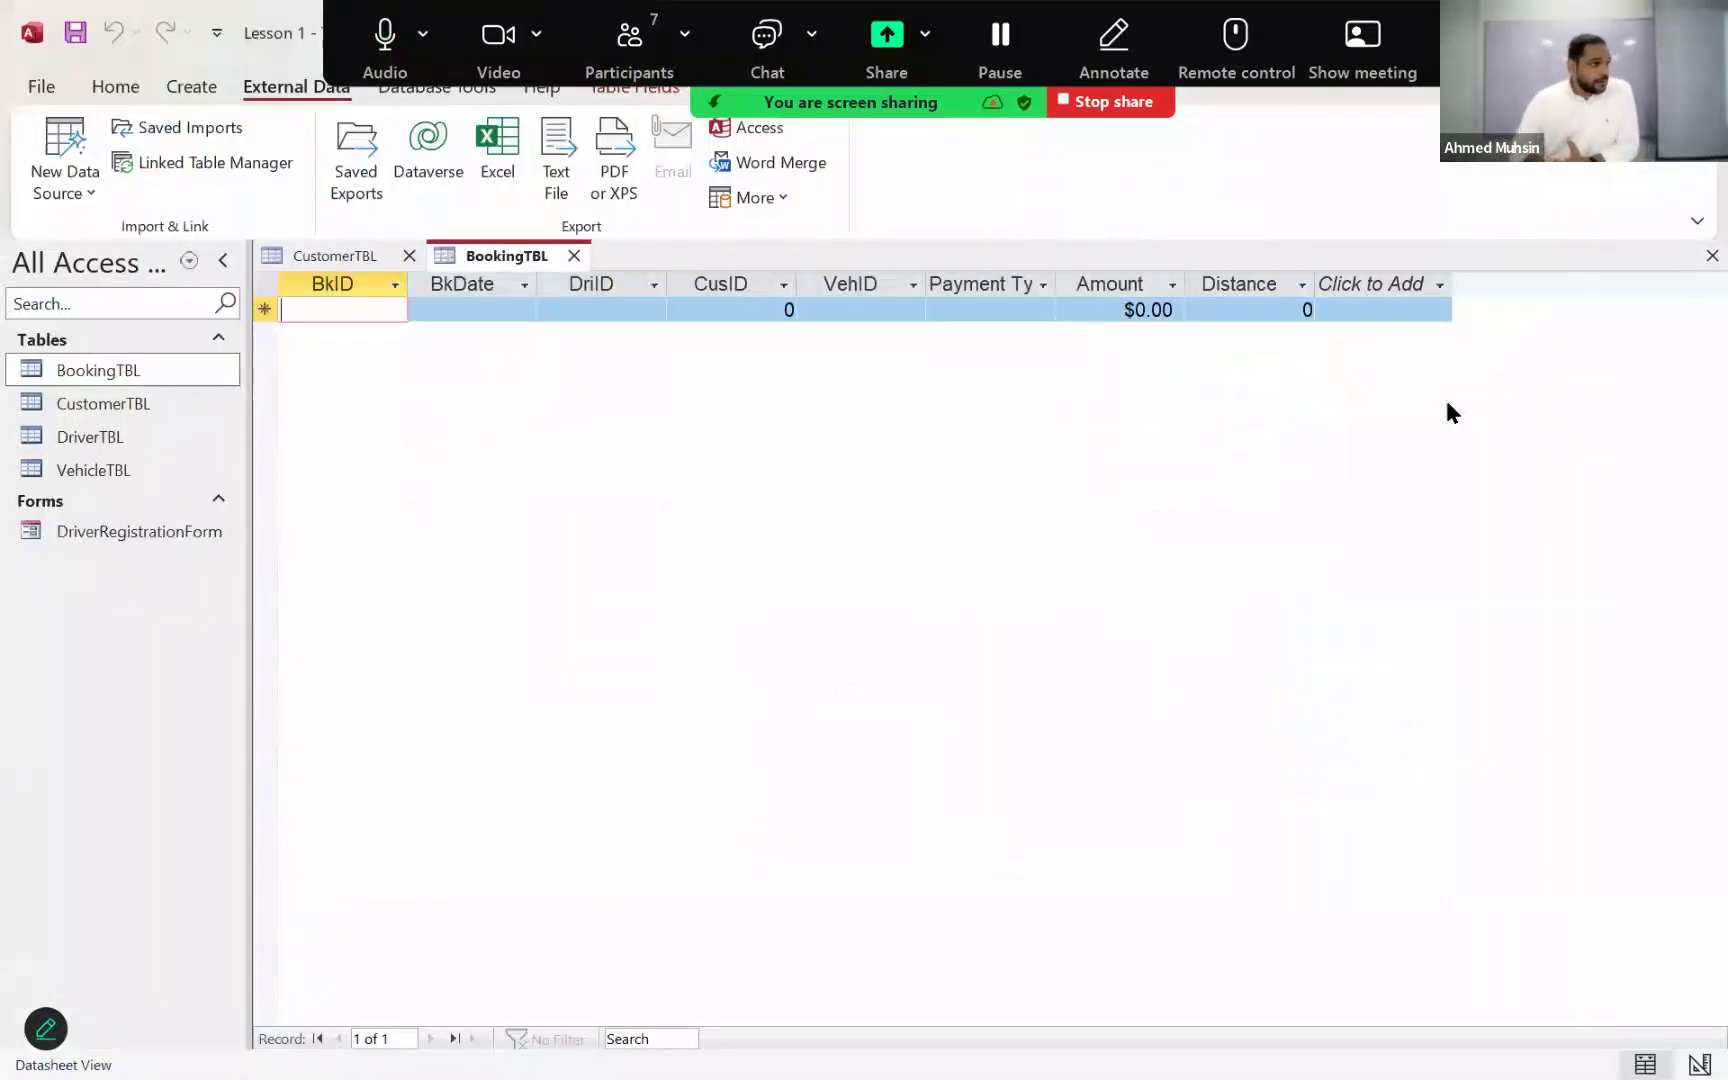
pyautogui.click(574, 255)
# Step: Start a text file import of Bookings_Details.txt from the Lesson 1 folder, appending its records to BookingTBL
pyautogui.click(68, 180)
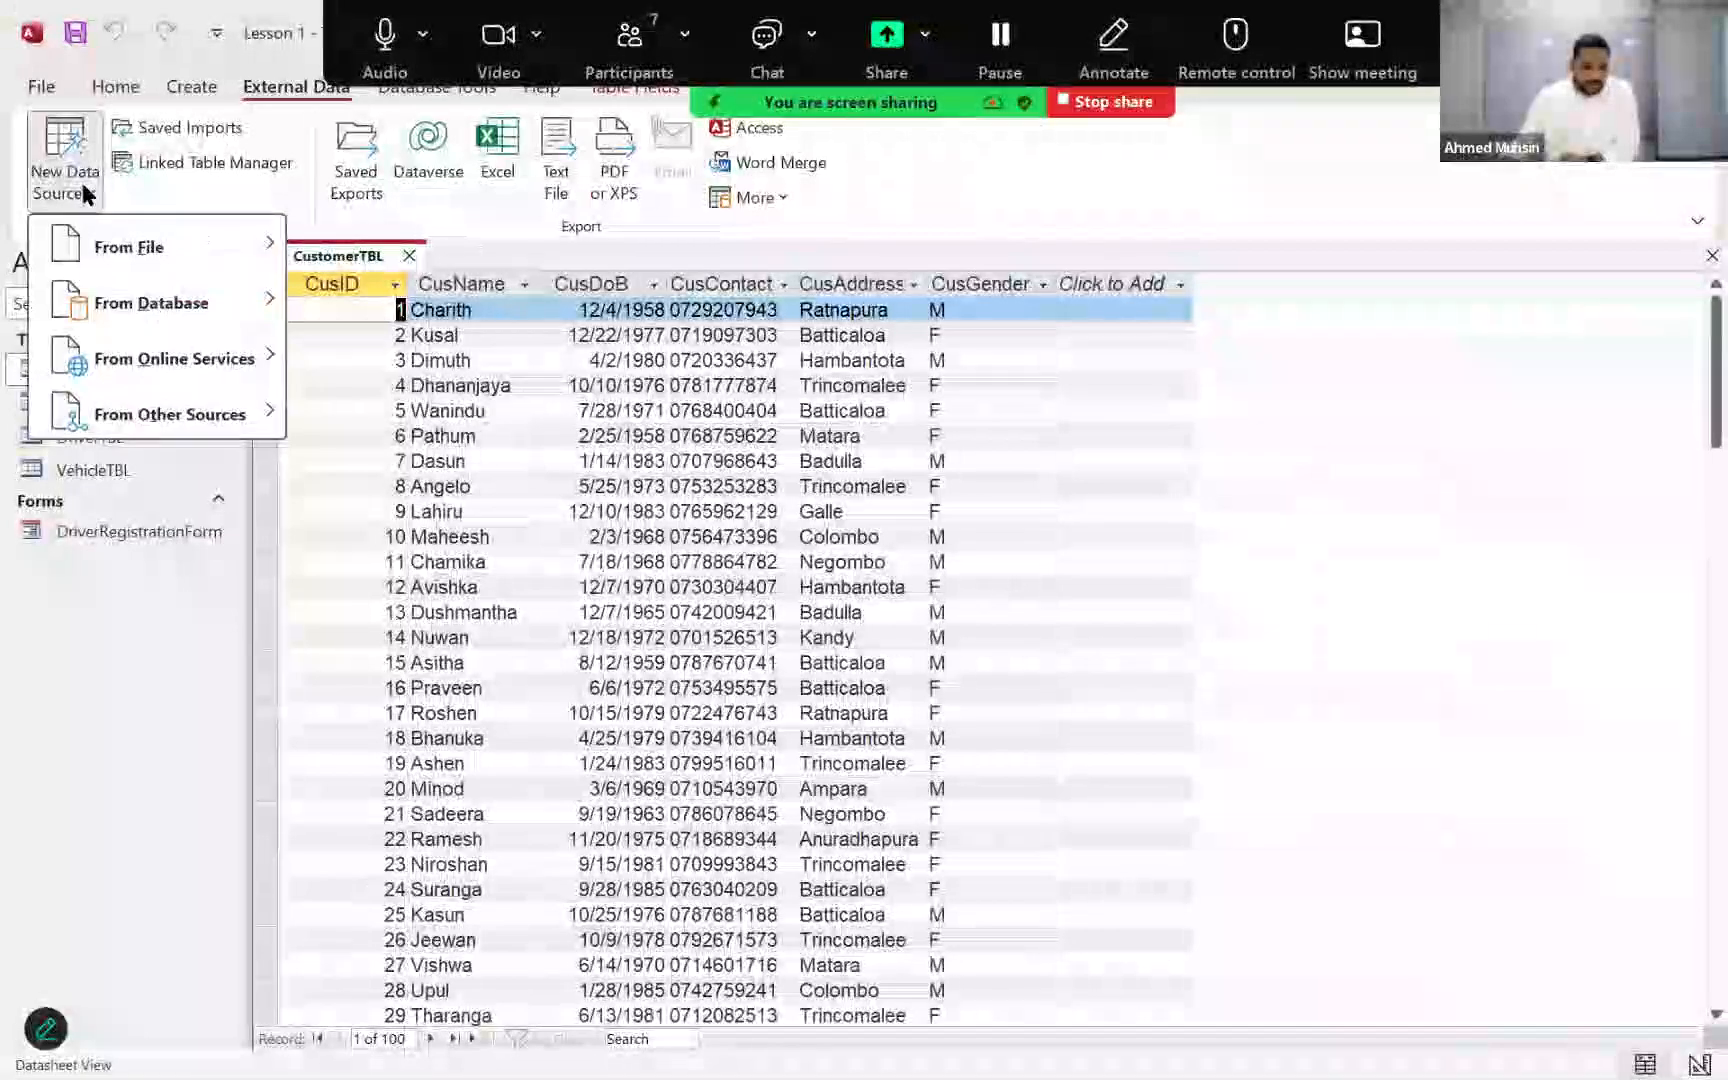
pyautogui.moveTo(82, 244)
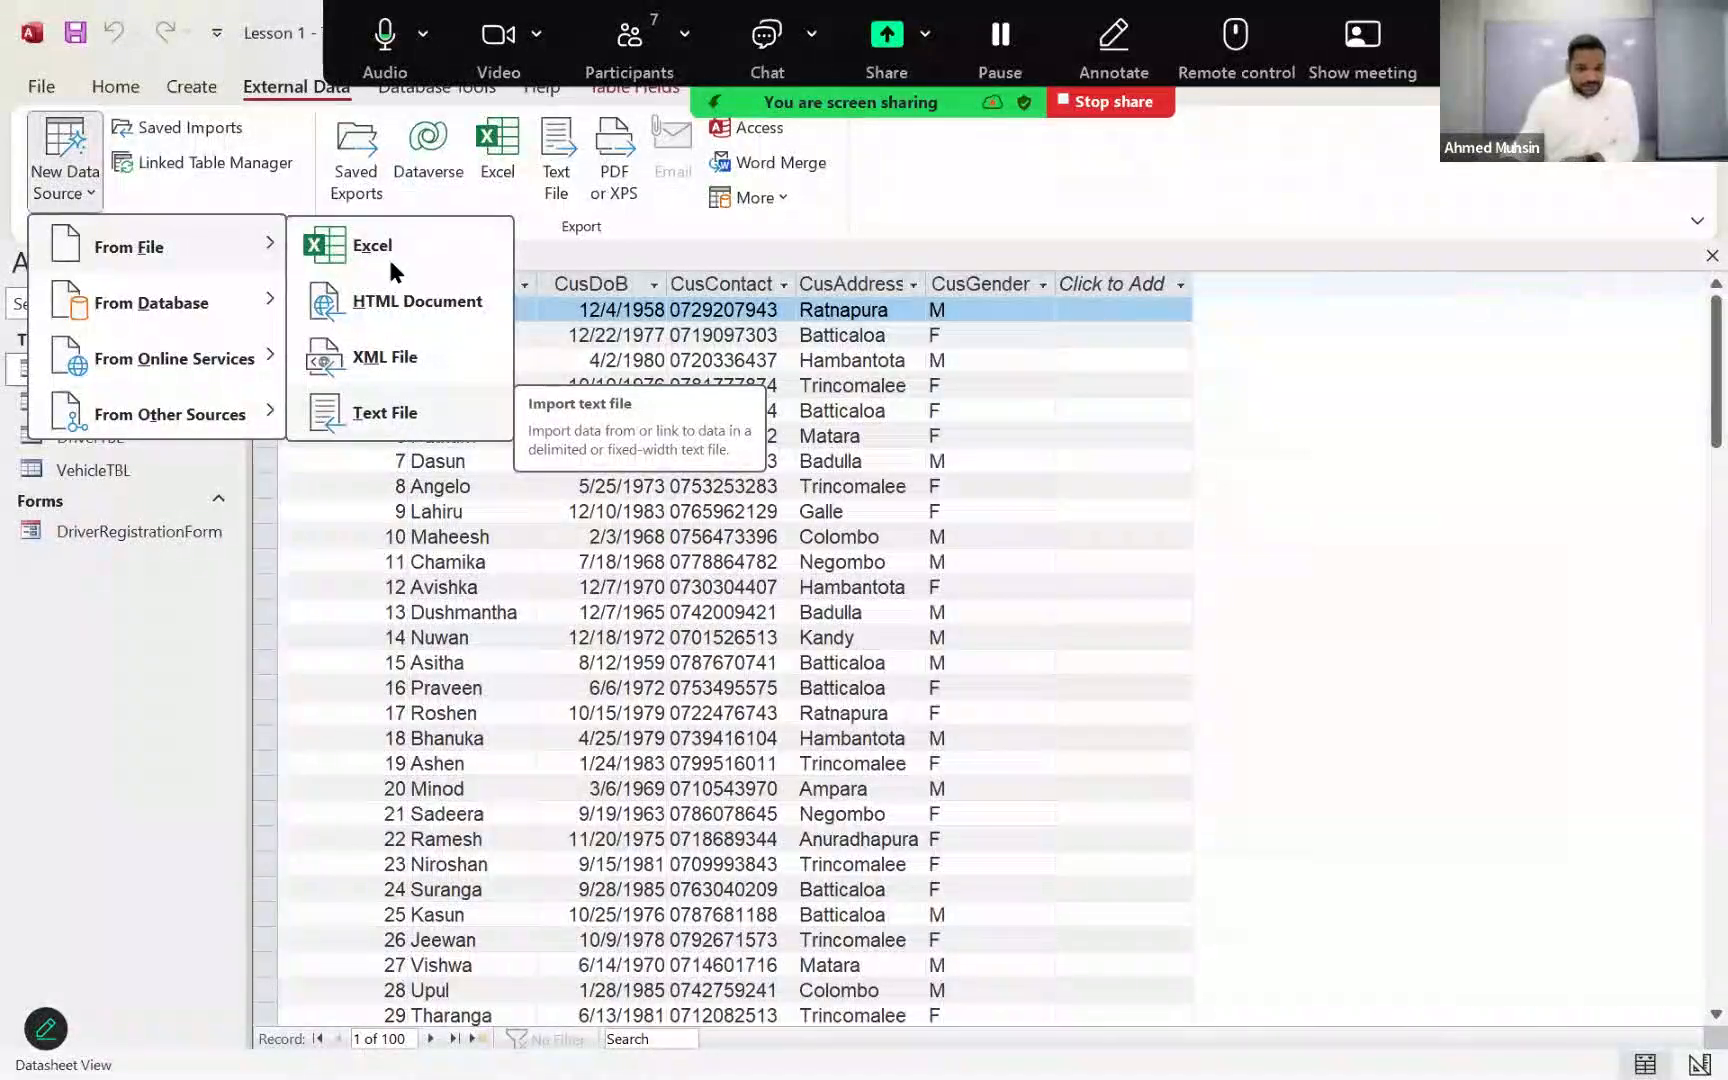
pyautogui.click(392, 412)
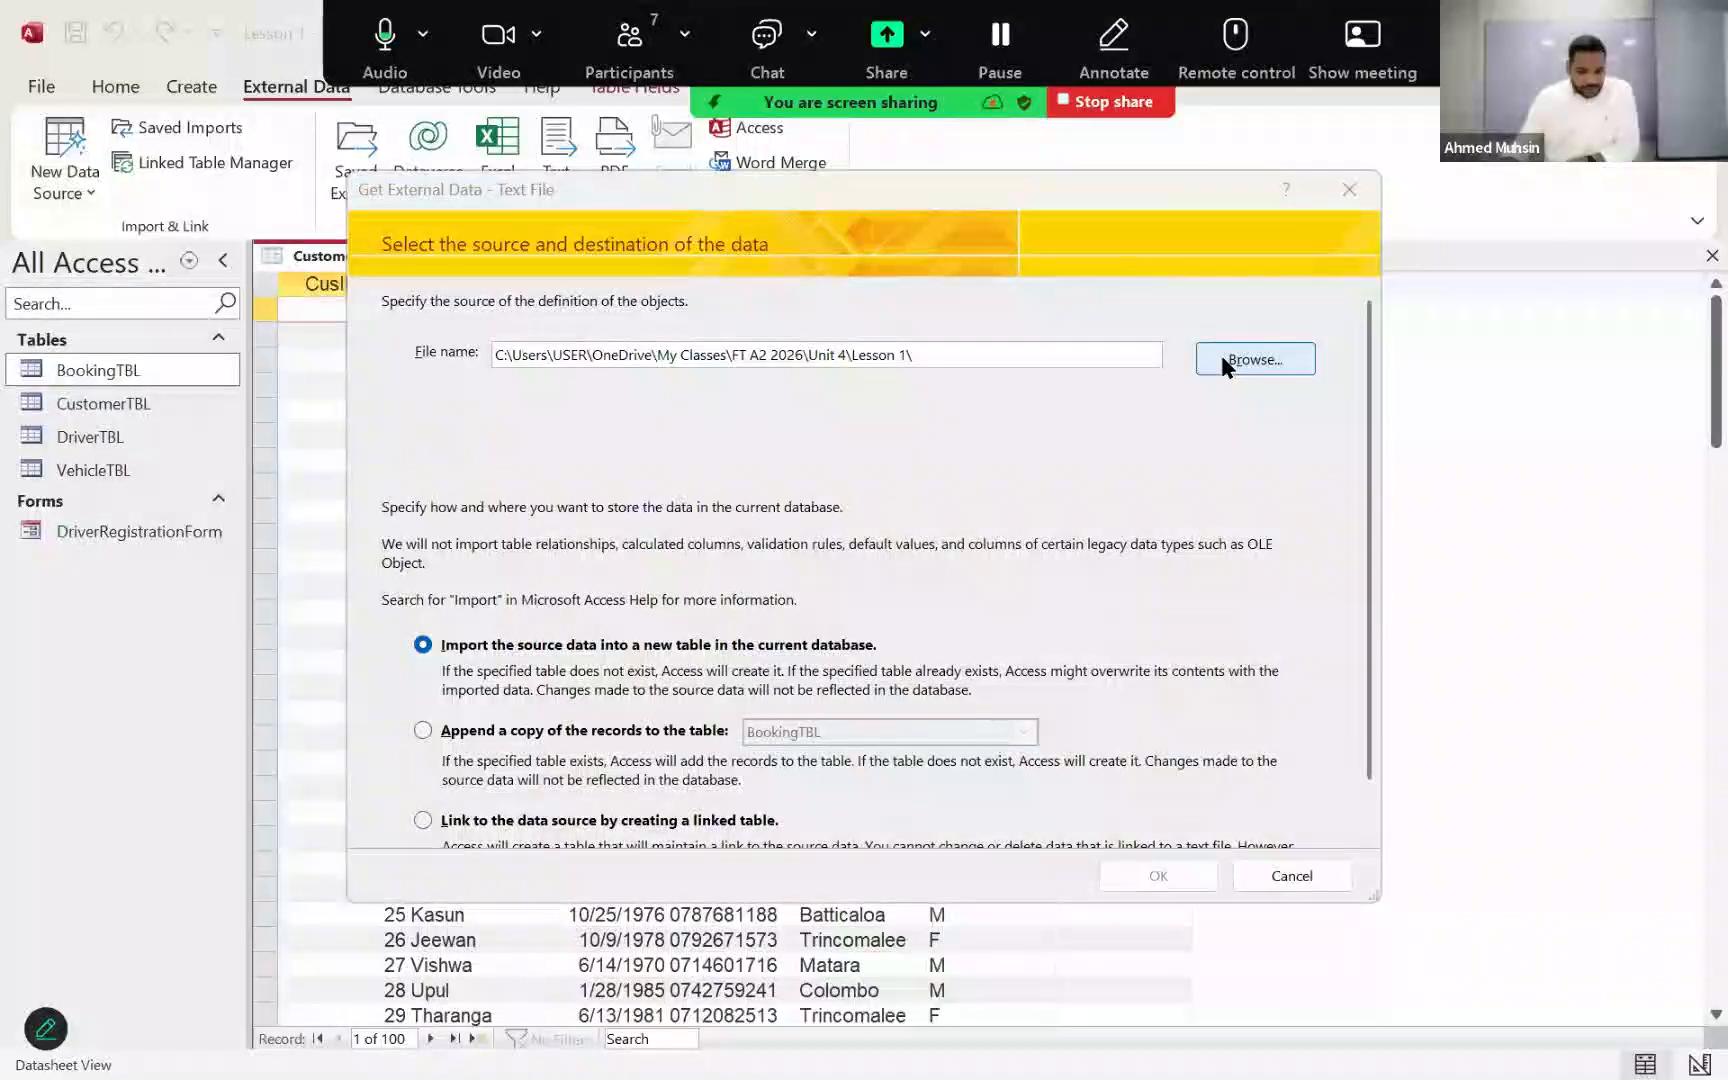
pyautogui.click(1222, 359)
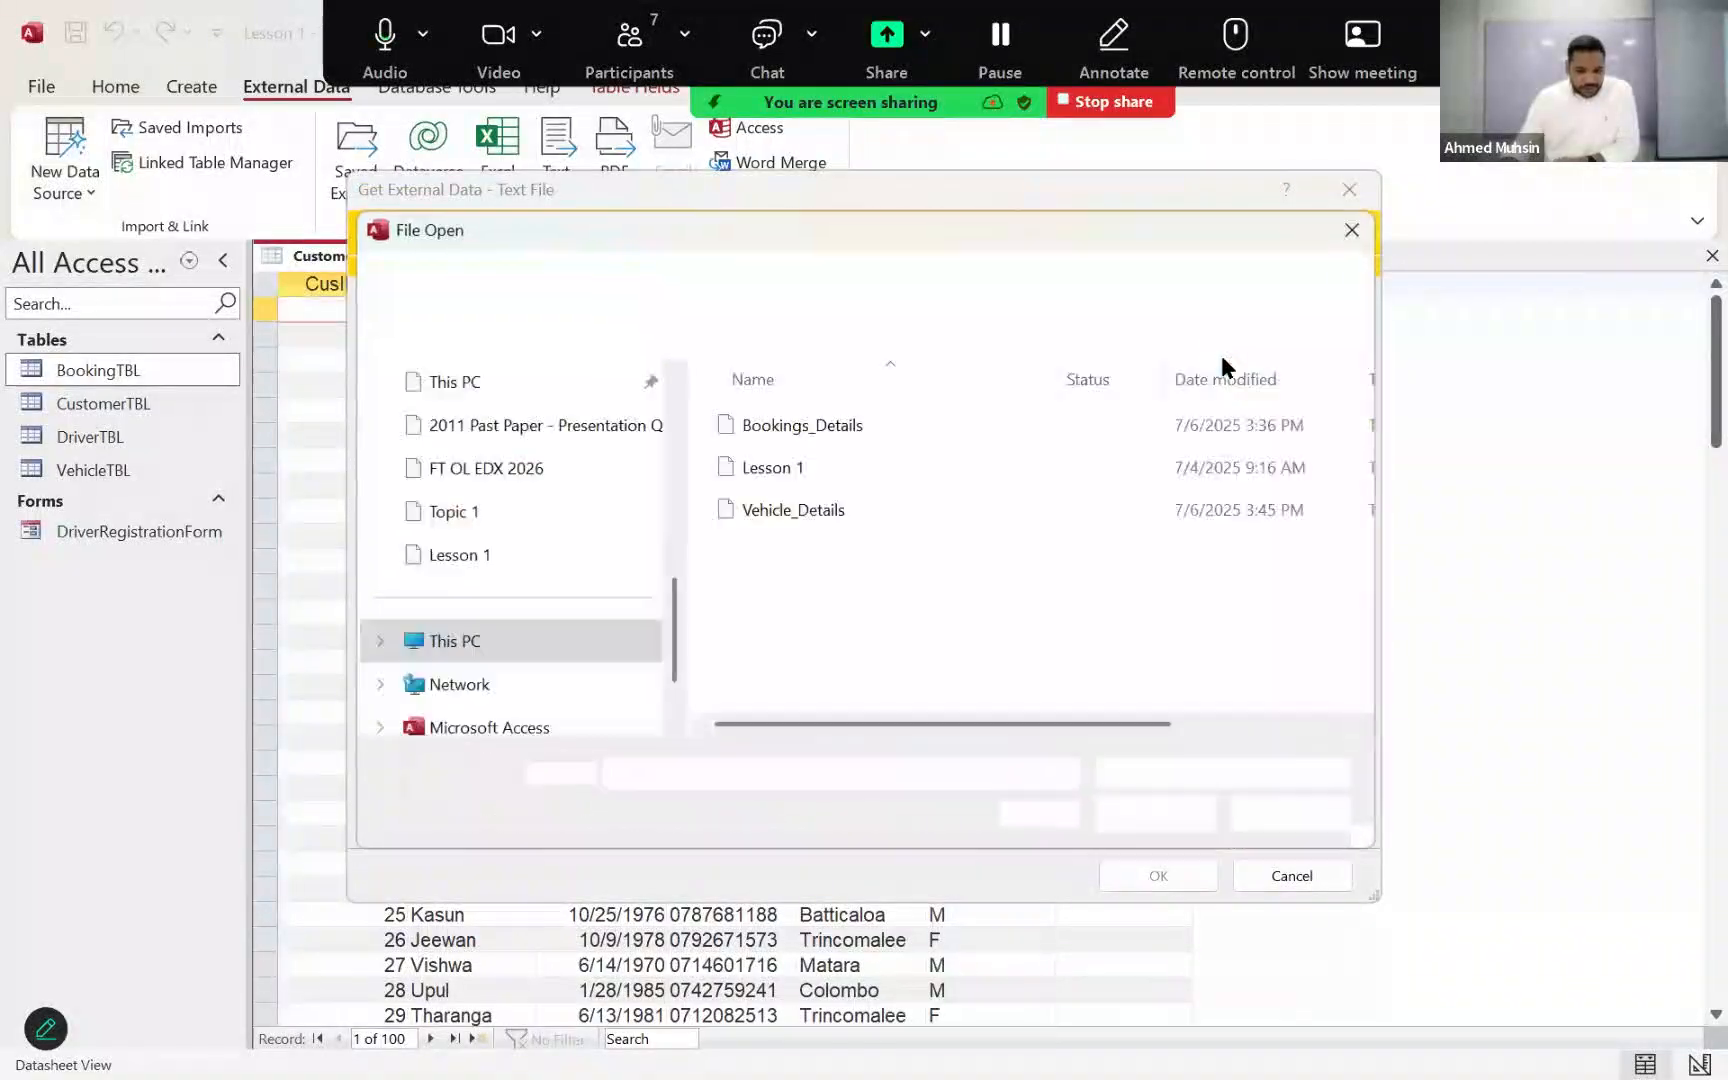
pyautogui.click(895, 437)
pyautogui.click(1157, 818)
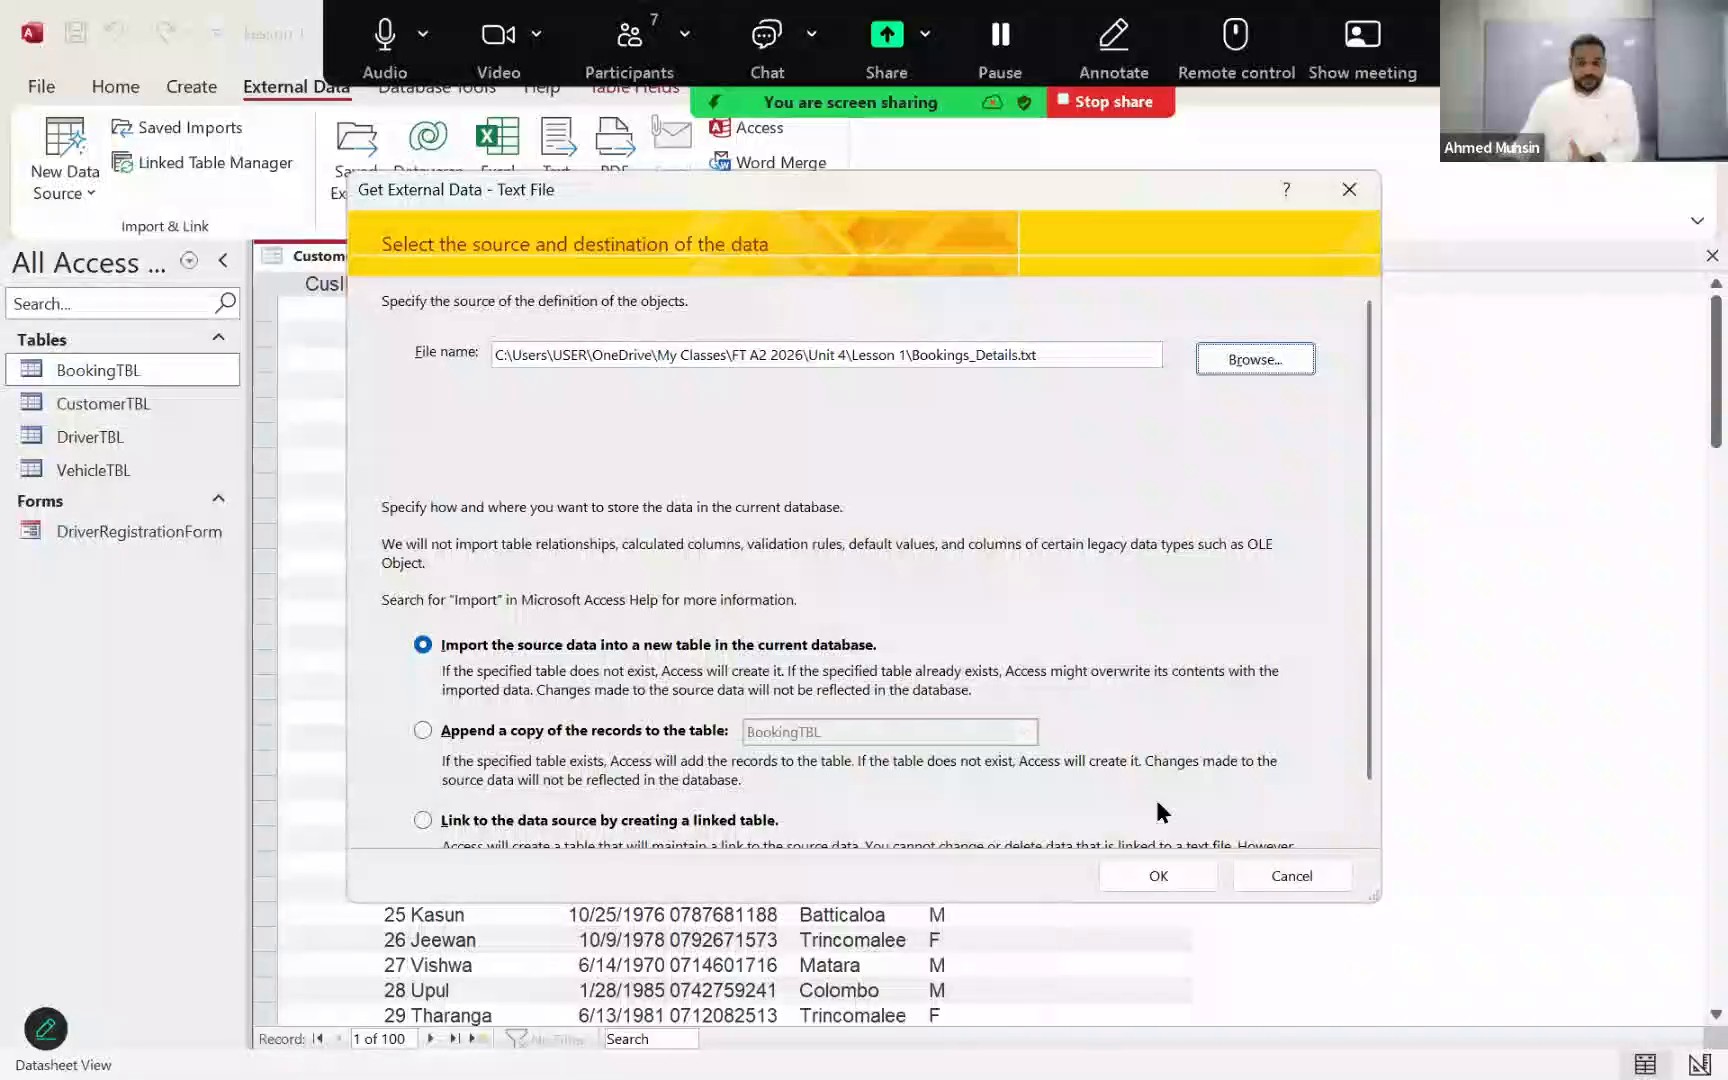
pyautogui.click(588, 740)
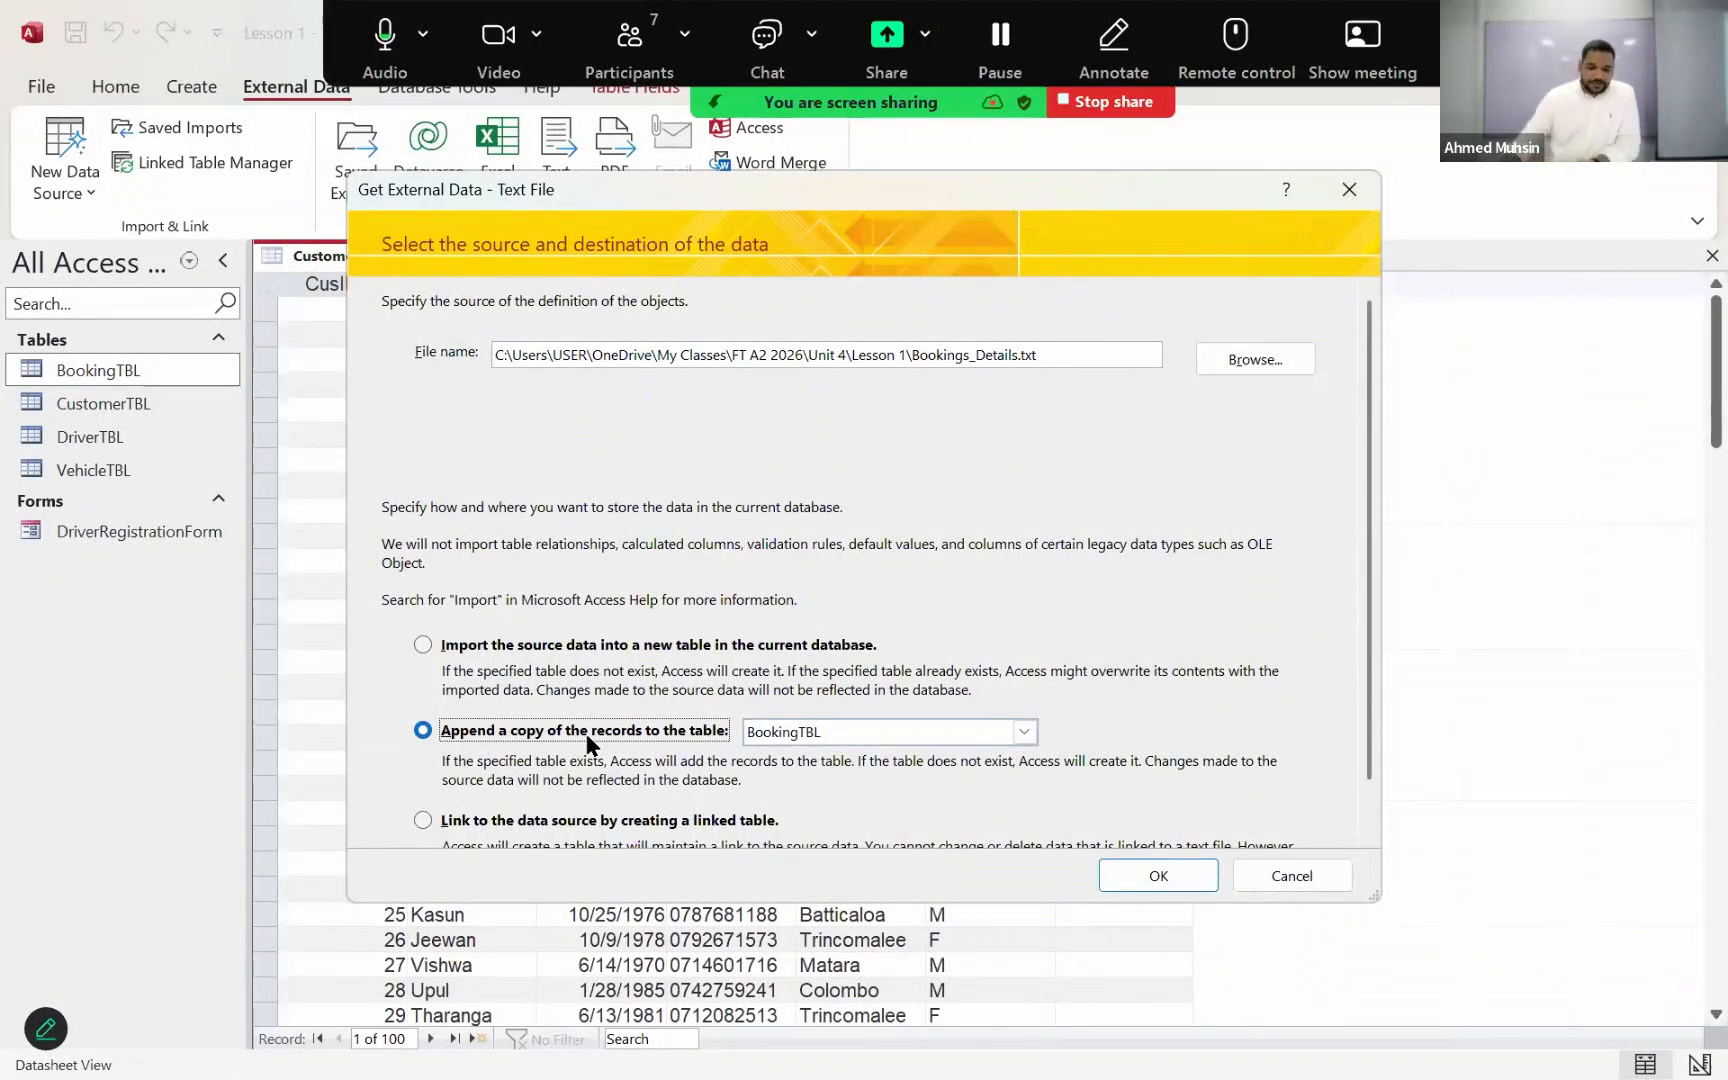
pyautogui.click(1122, 871)
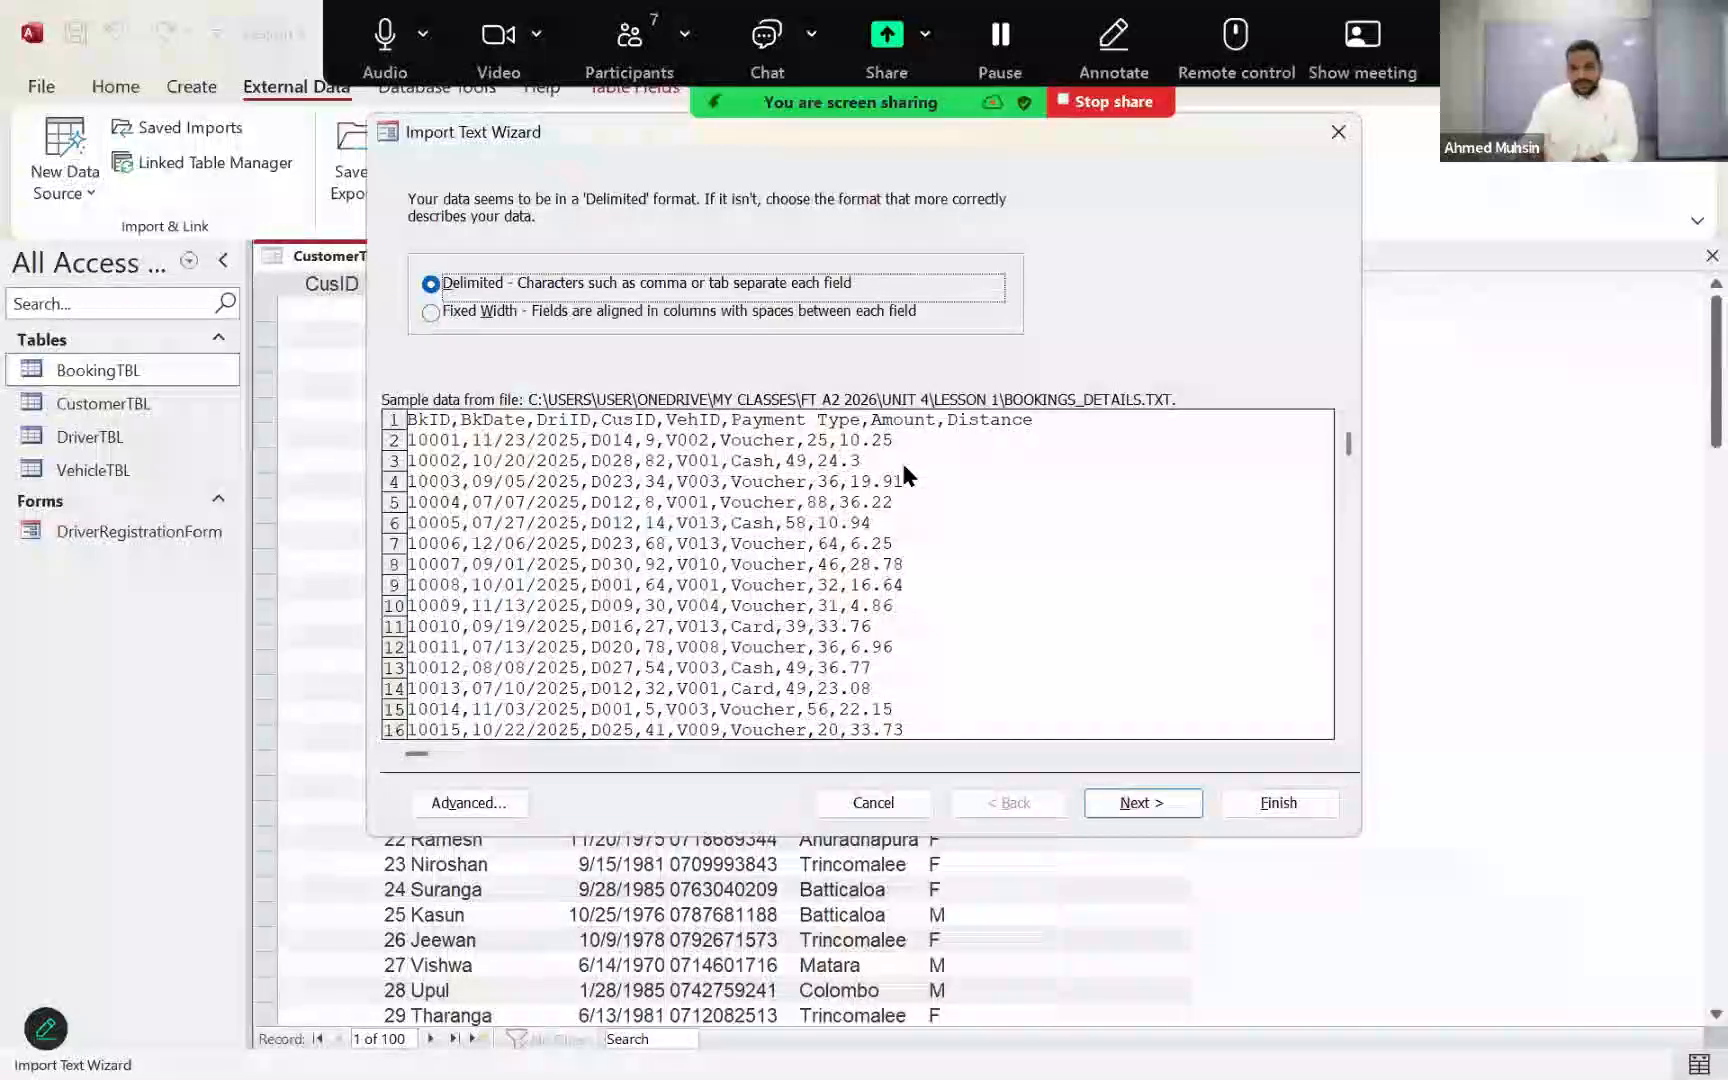
# Step: Import the bookings as comma-delimited text with field names in the first row, without saving the import steps
pyautogui.click(1130, 810)
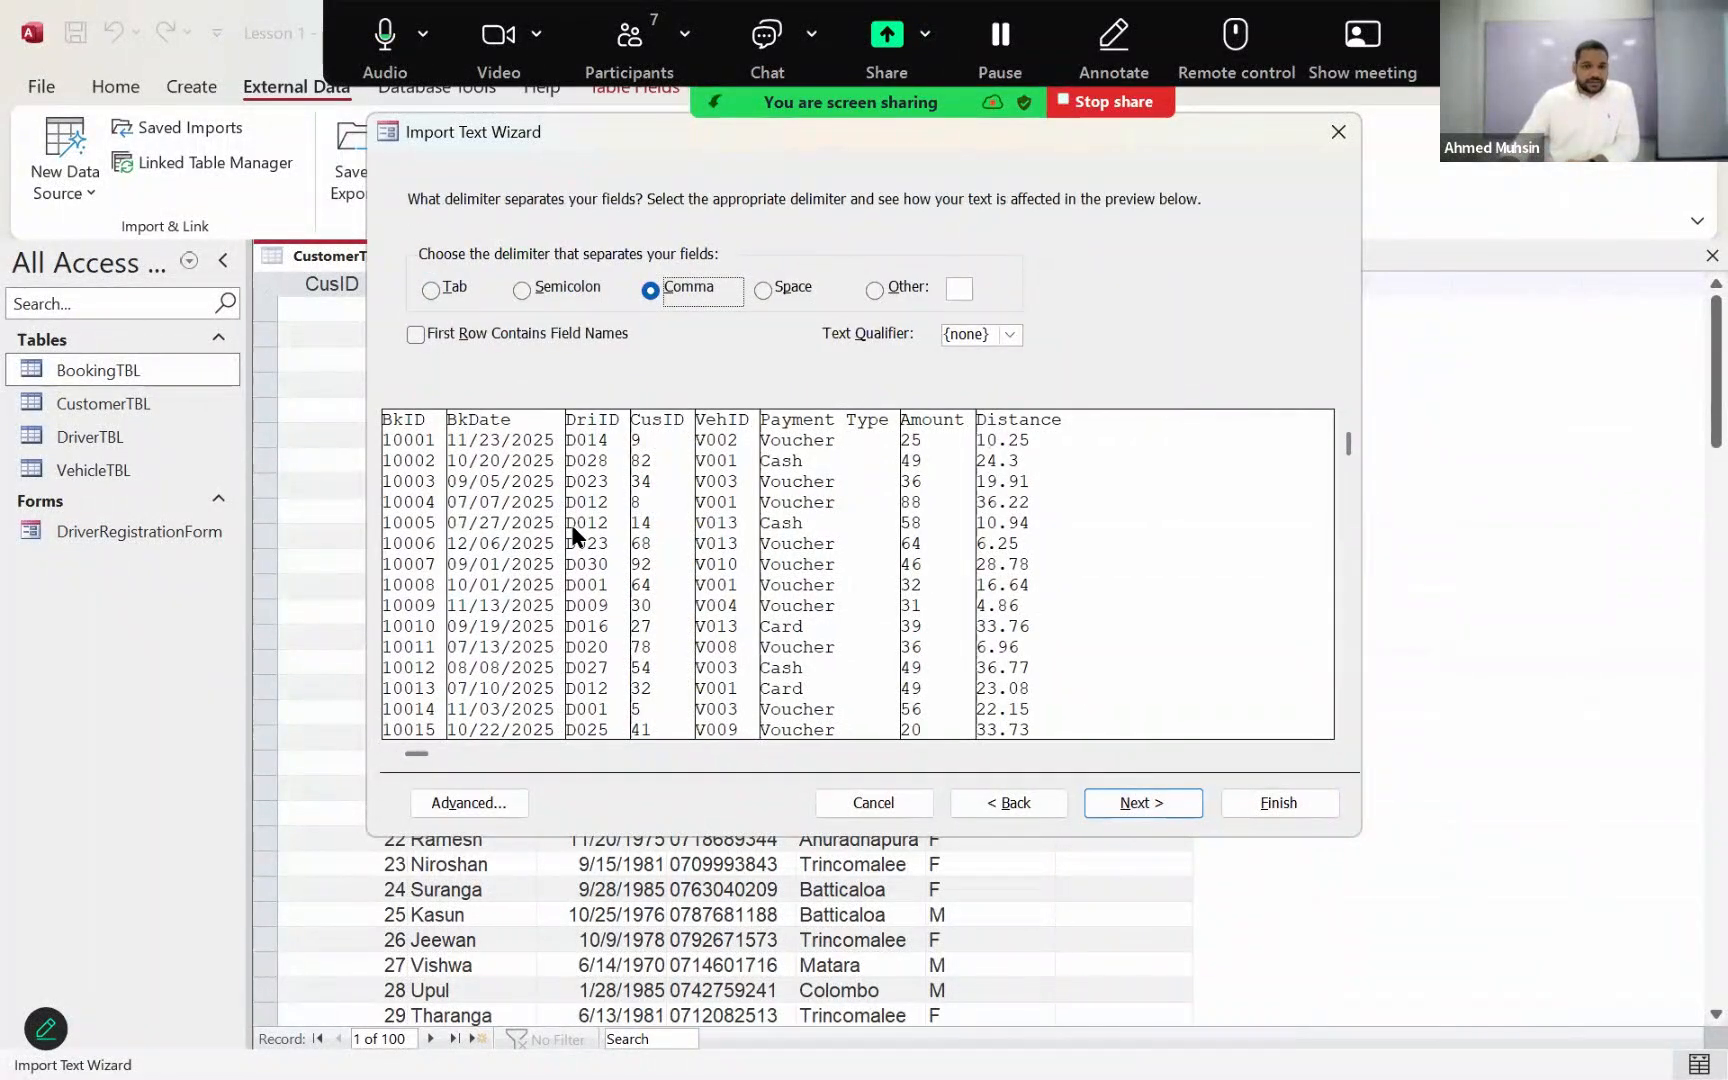
pyautogui.click(533, 335)
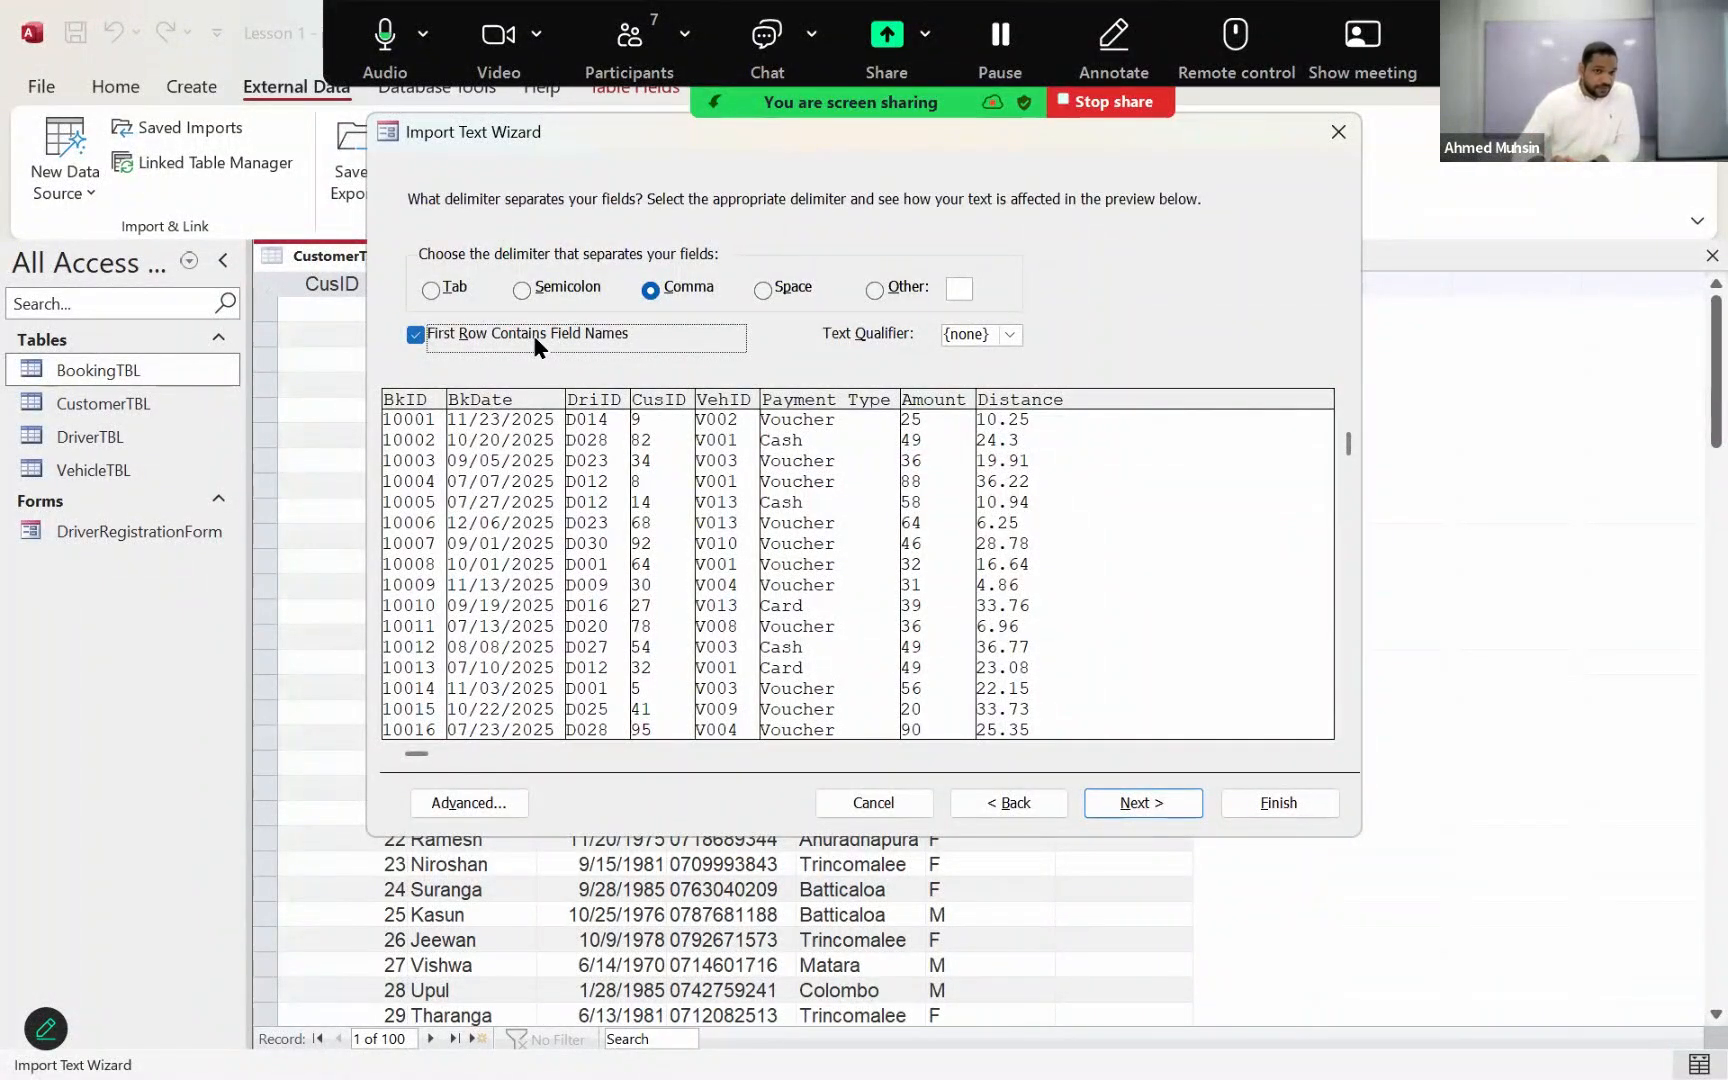
pyautogui.click(998, 800)
pyautogui.click(1118, 802)
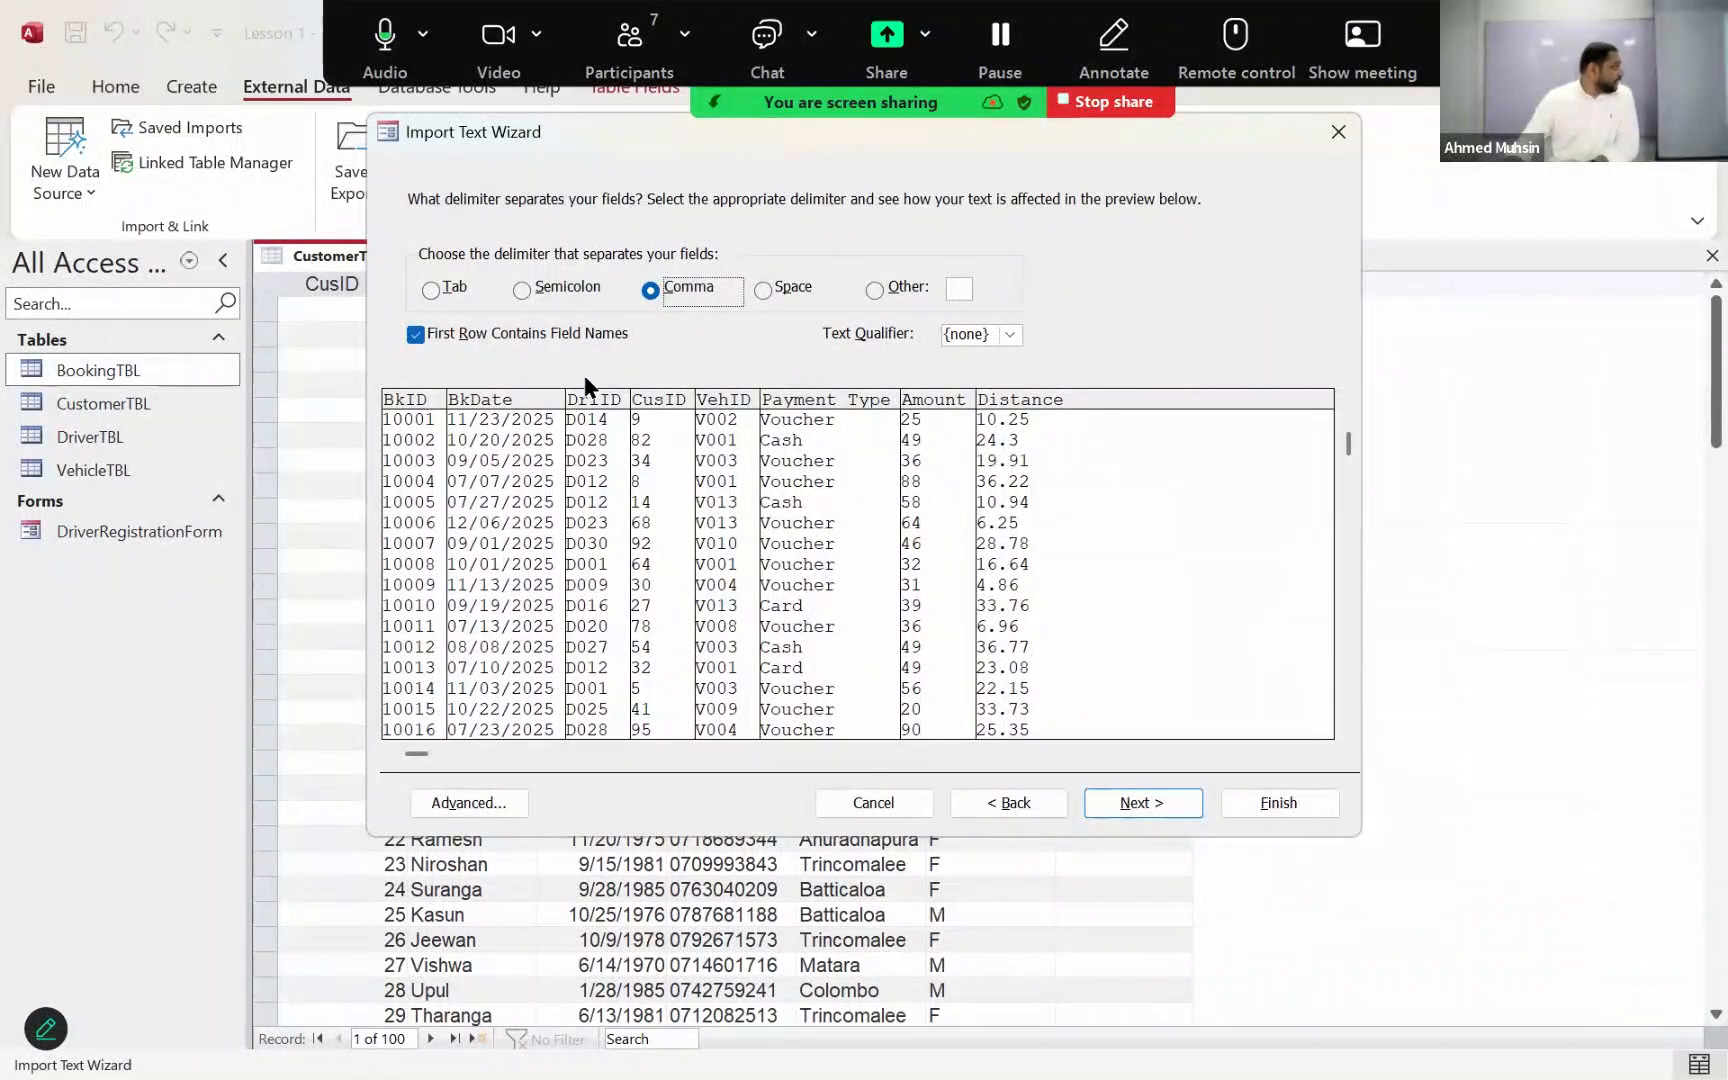
pyautogui.click(1097, 803)
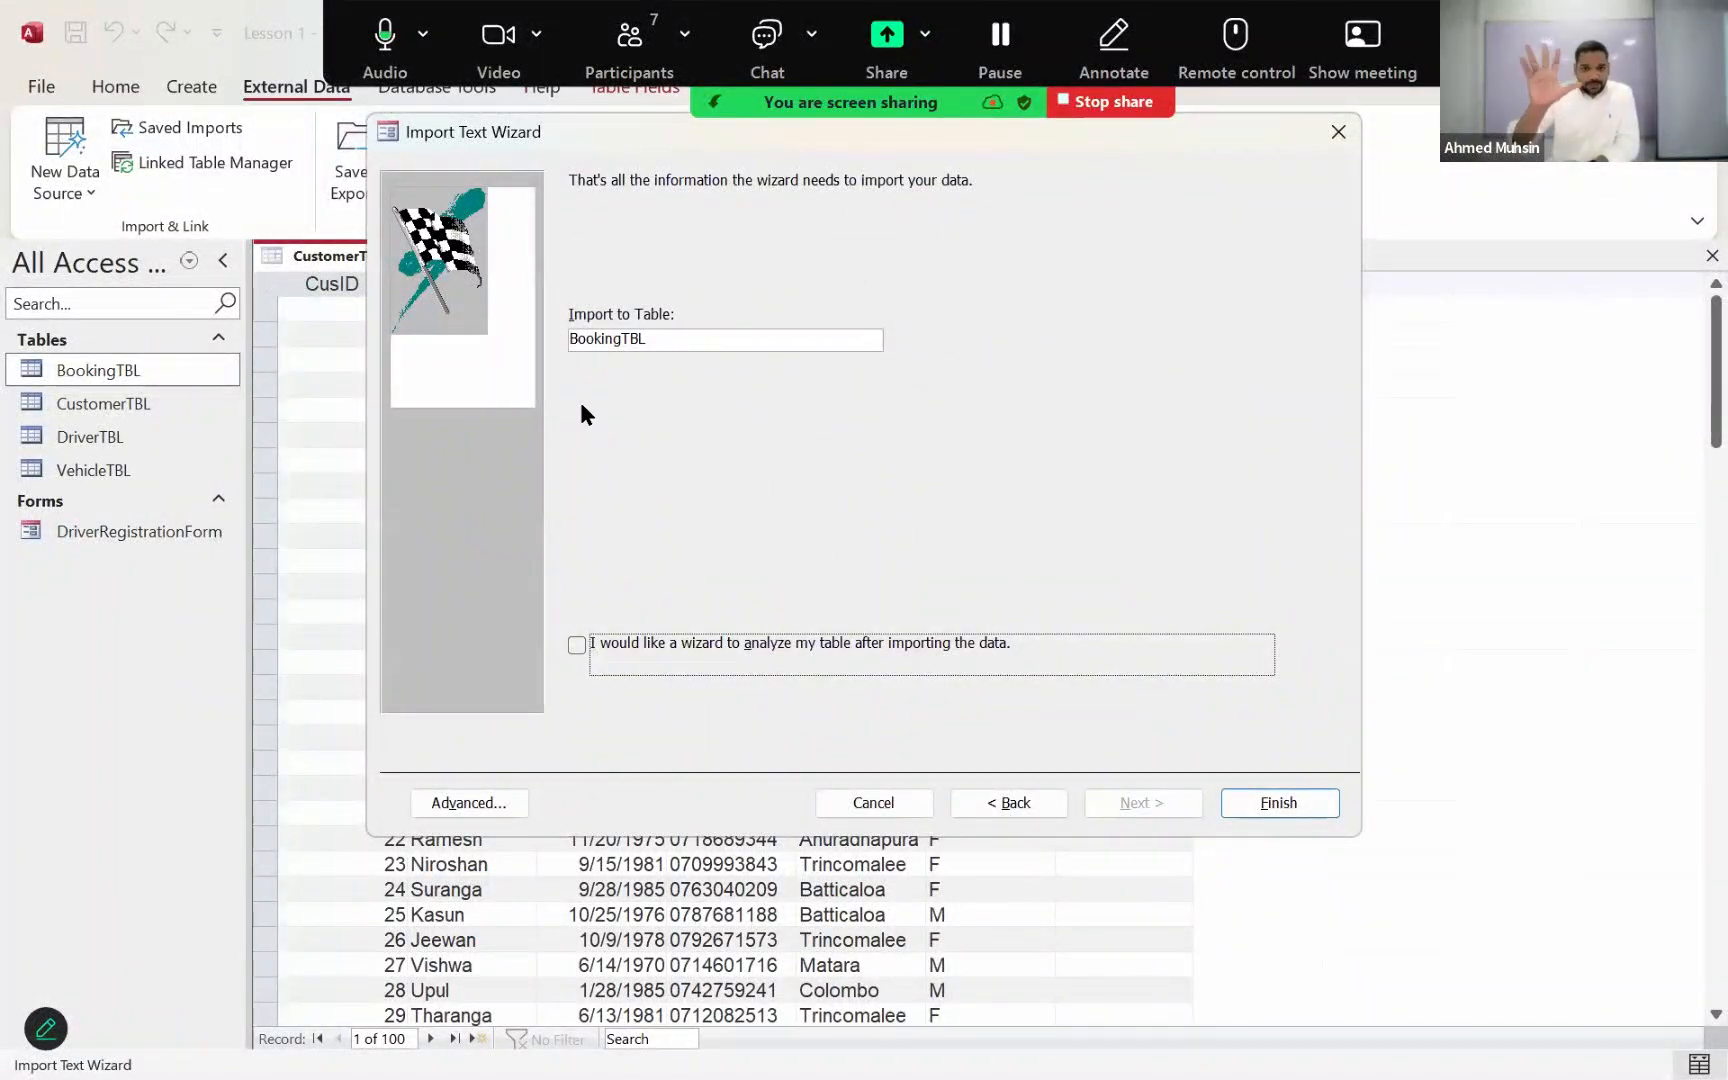
pyautogui.click(1301, 804)
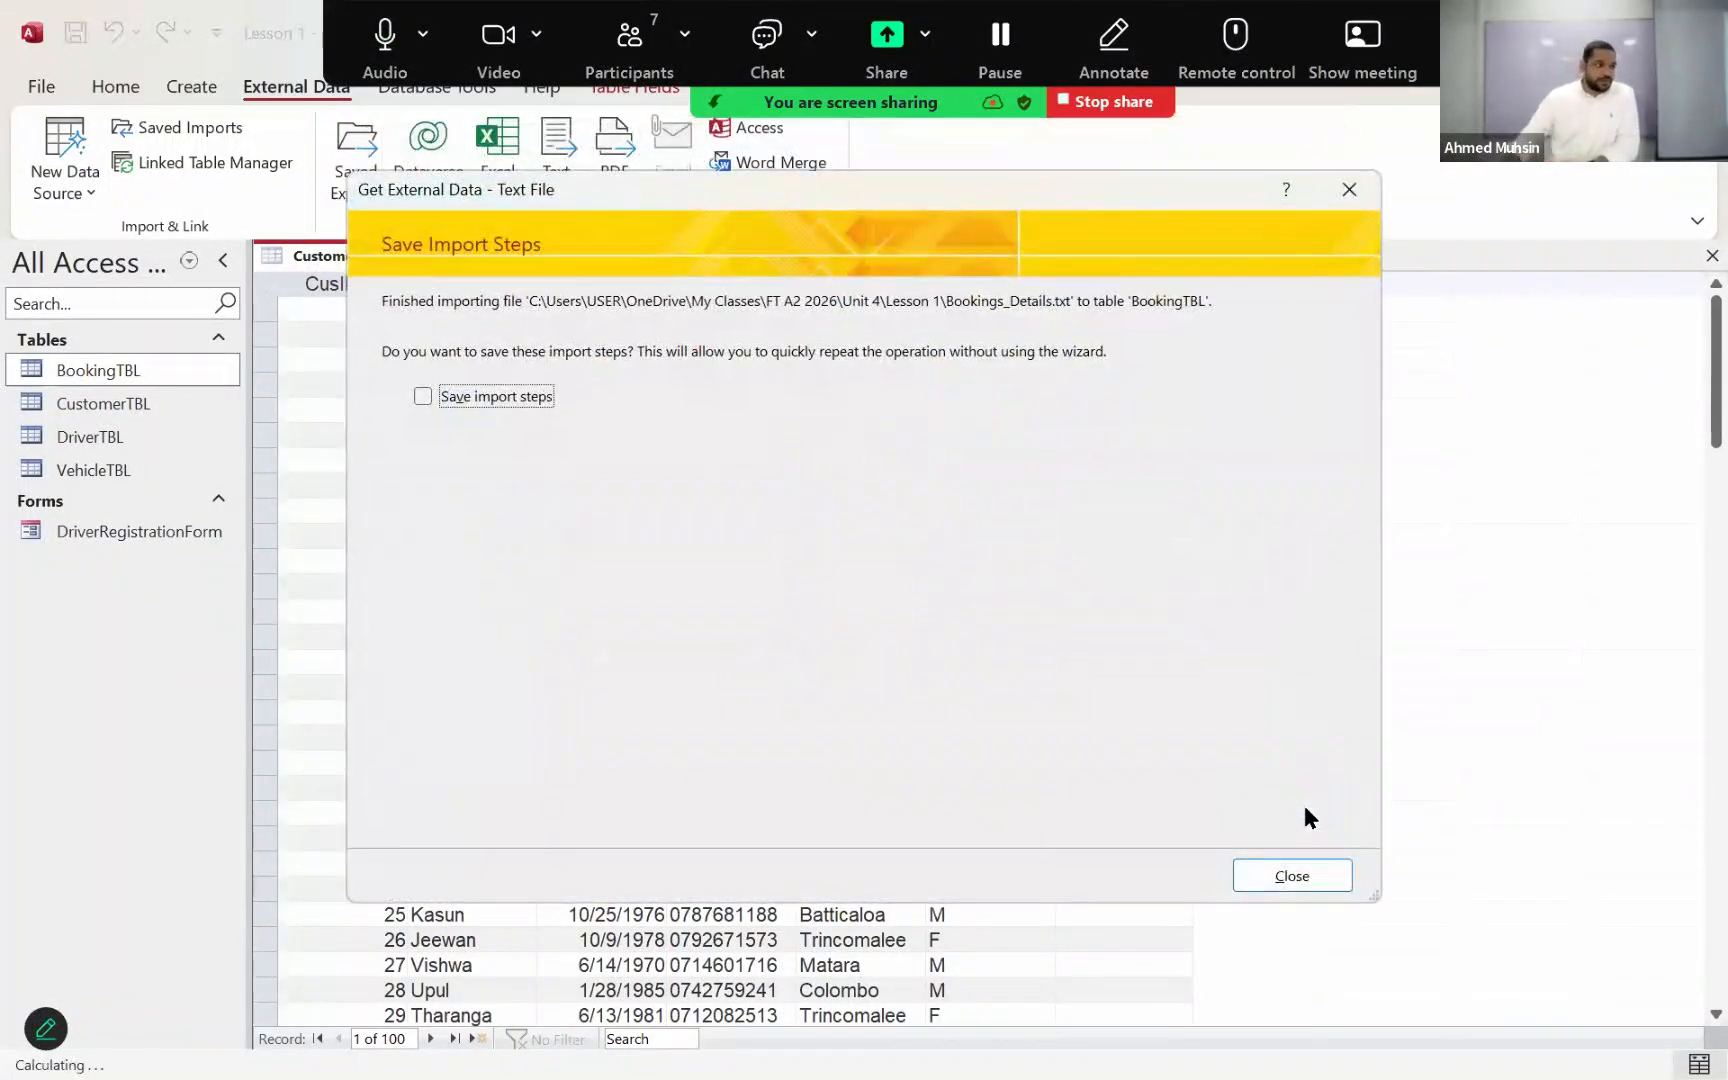
pyautogui.click(1310, 878)
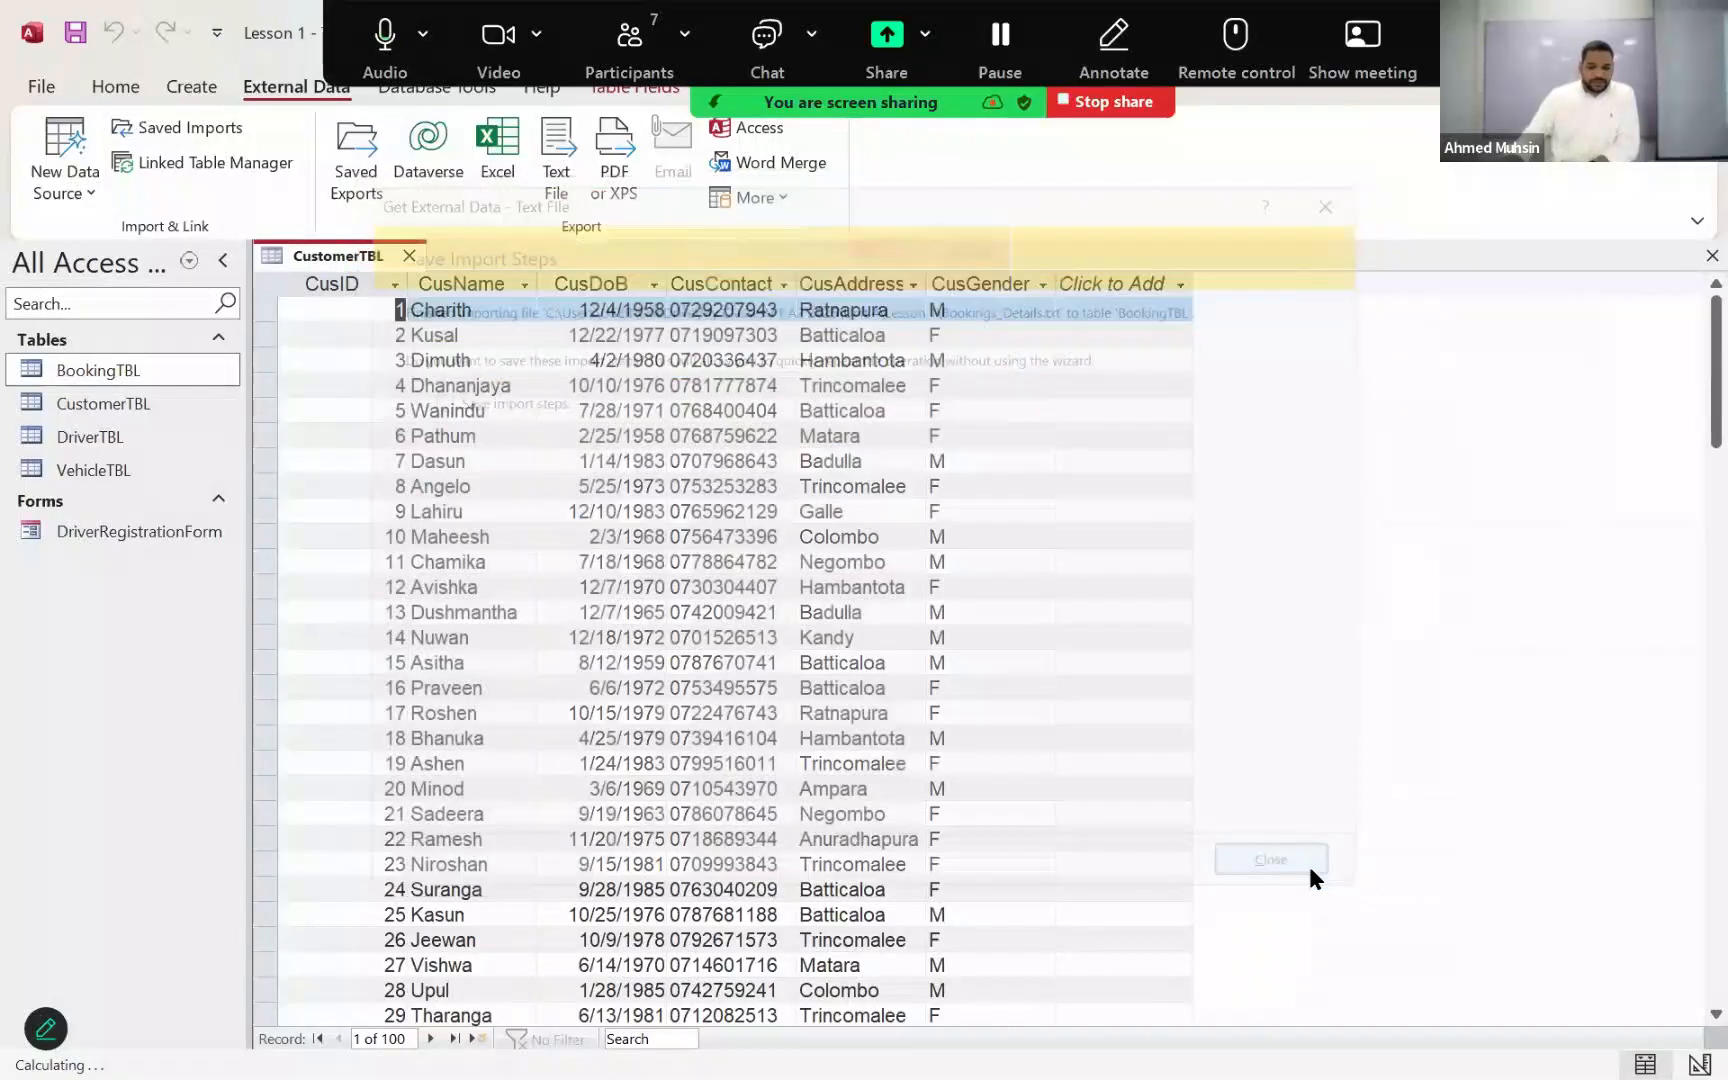
# Step: Open BookingTBL and look through the imported booking records, checking the Distance values
pyautogui.doubleClick(108, 370)
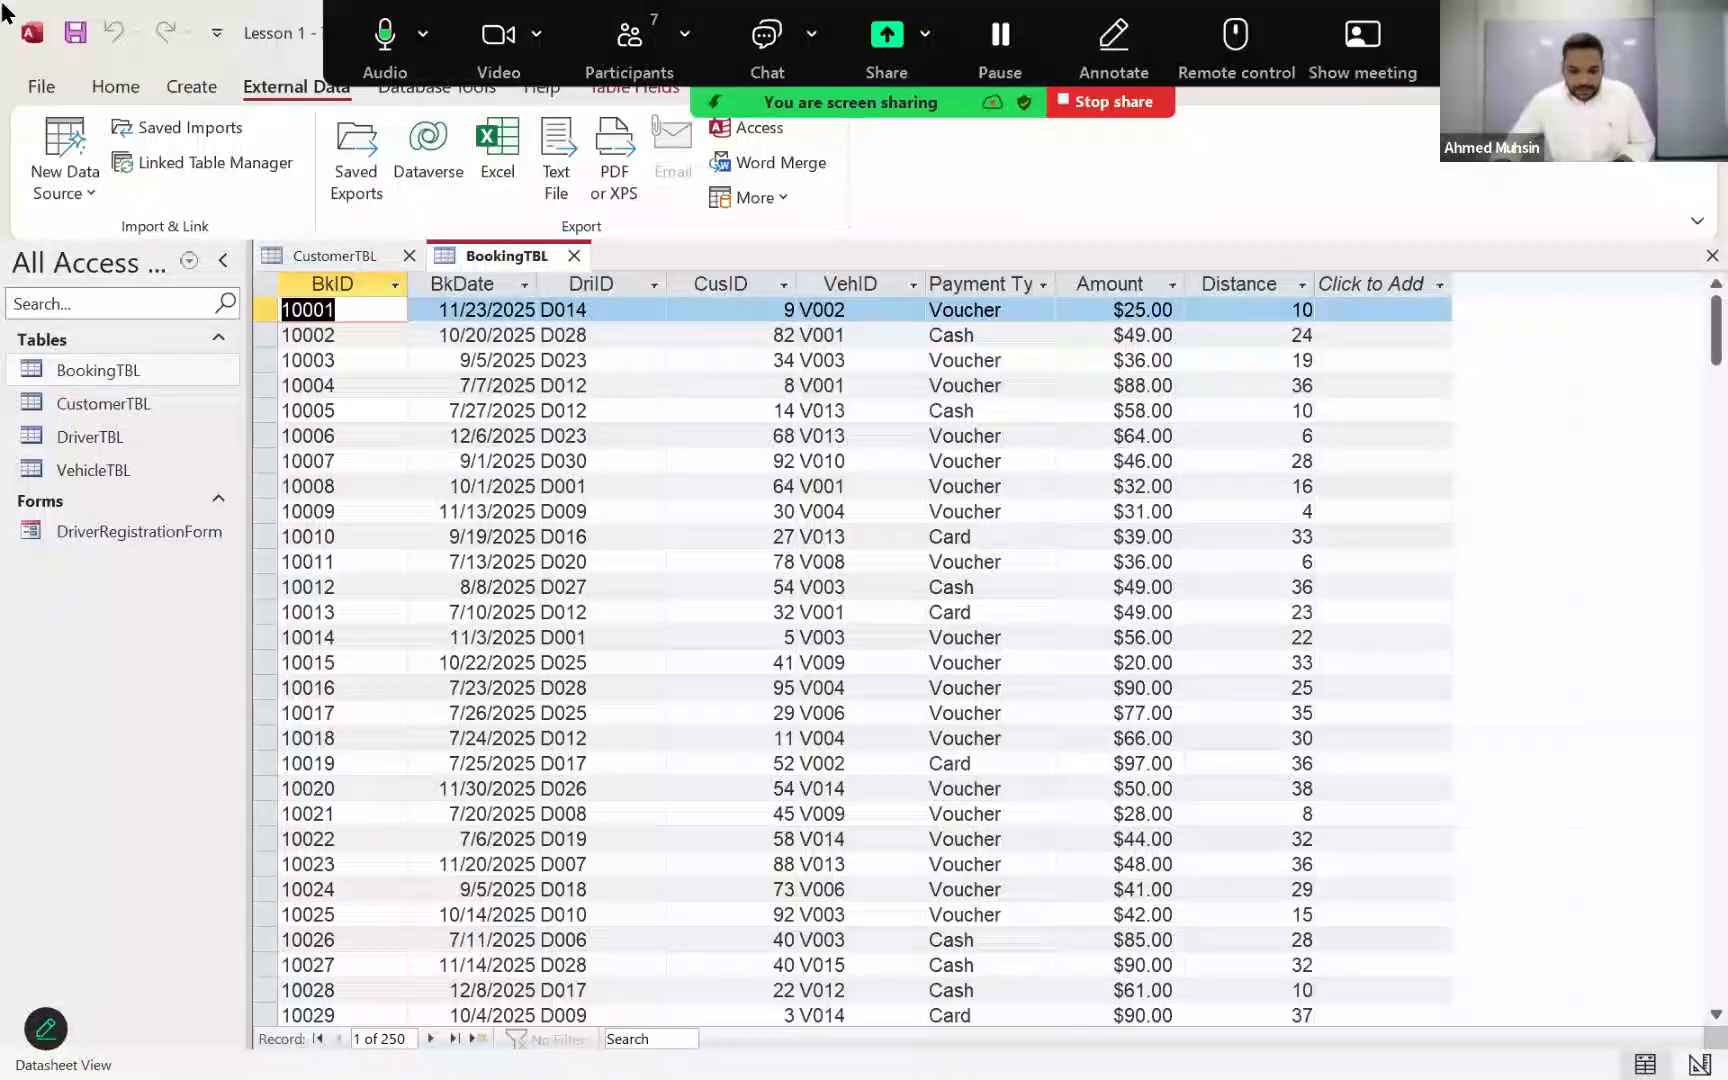
pyautogui.scroll(-20, 1314, 575)
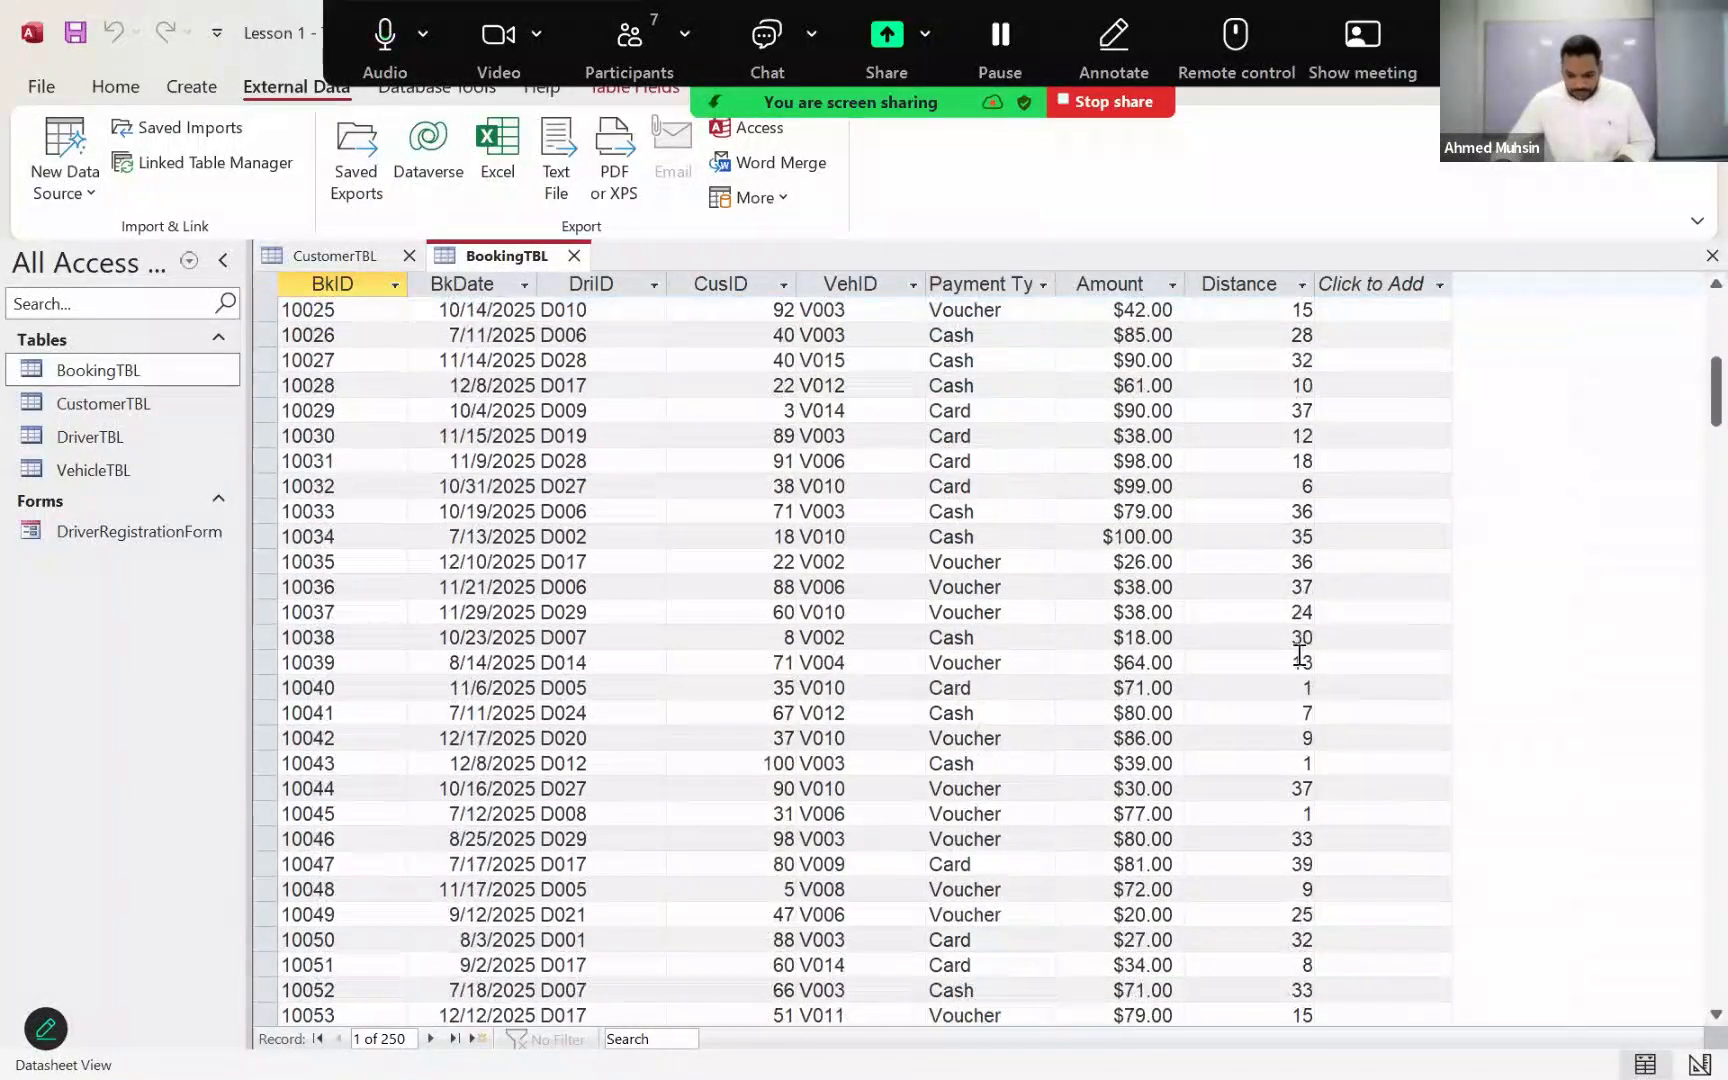
pyautogui.scroll(20, 1293, 676)
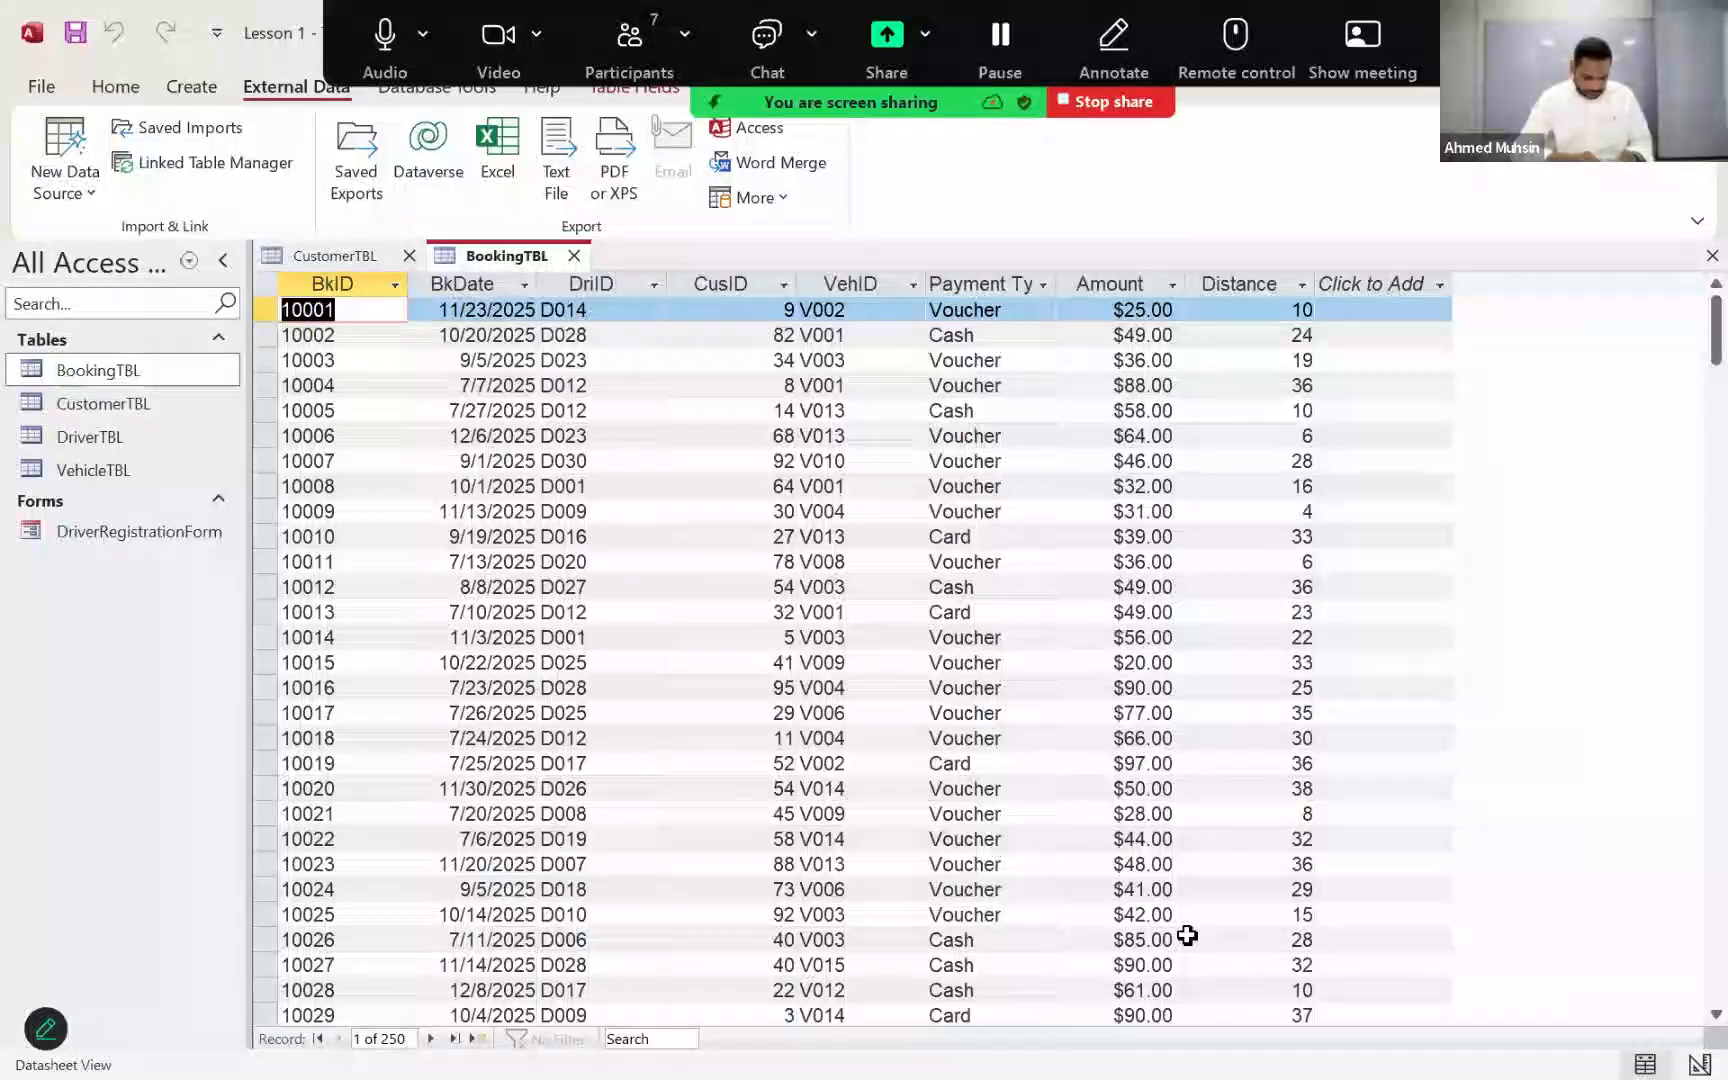
# Step: Switch BookingTBL to Design View and choose Decimal as the Distance field's size, closing the meeting chat
pyautogui.click(115, 86)
pyautogui.click(56, 186)
pyautogui.click(185, 310)
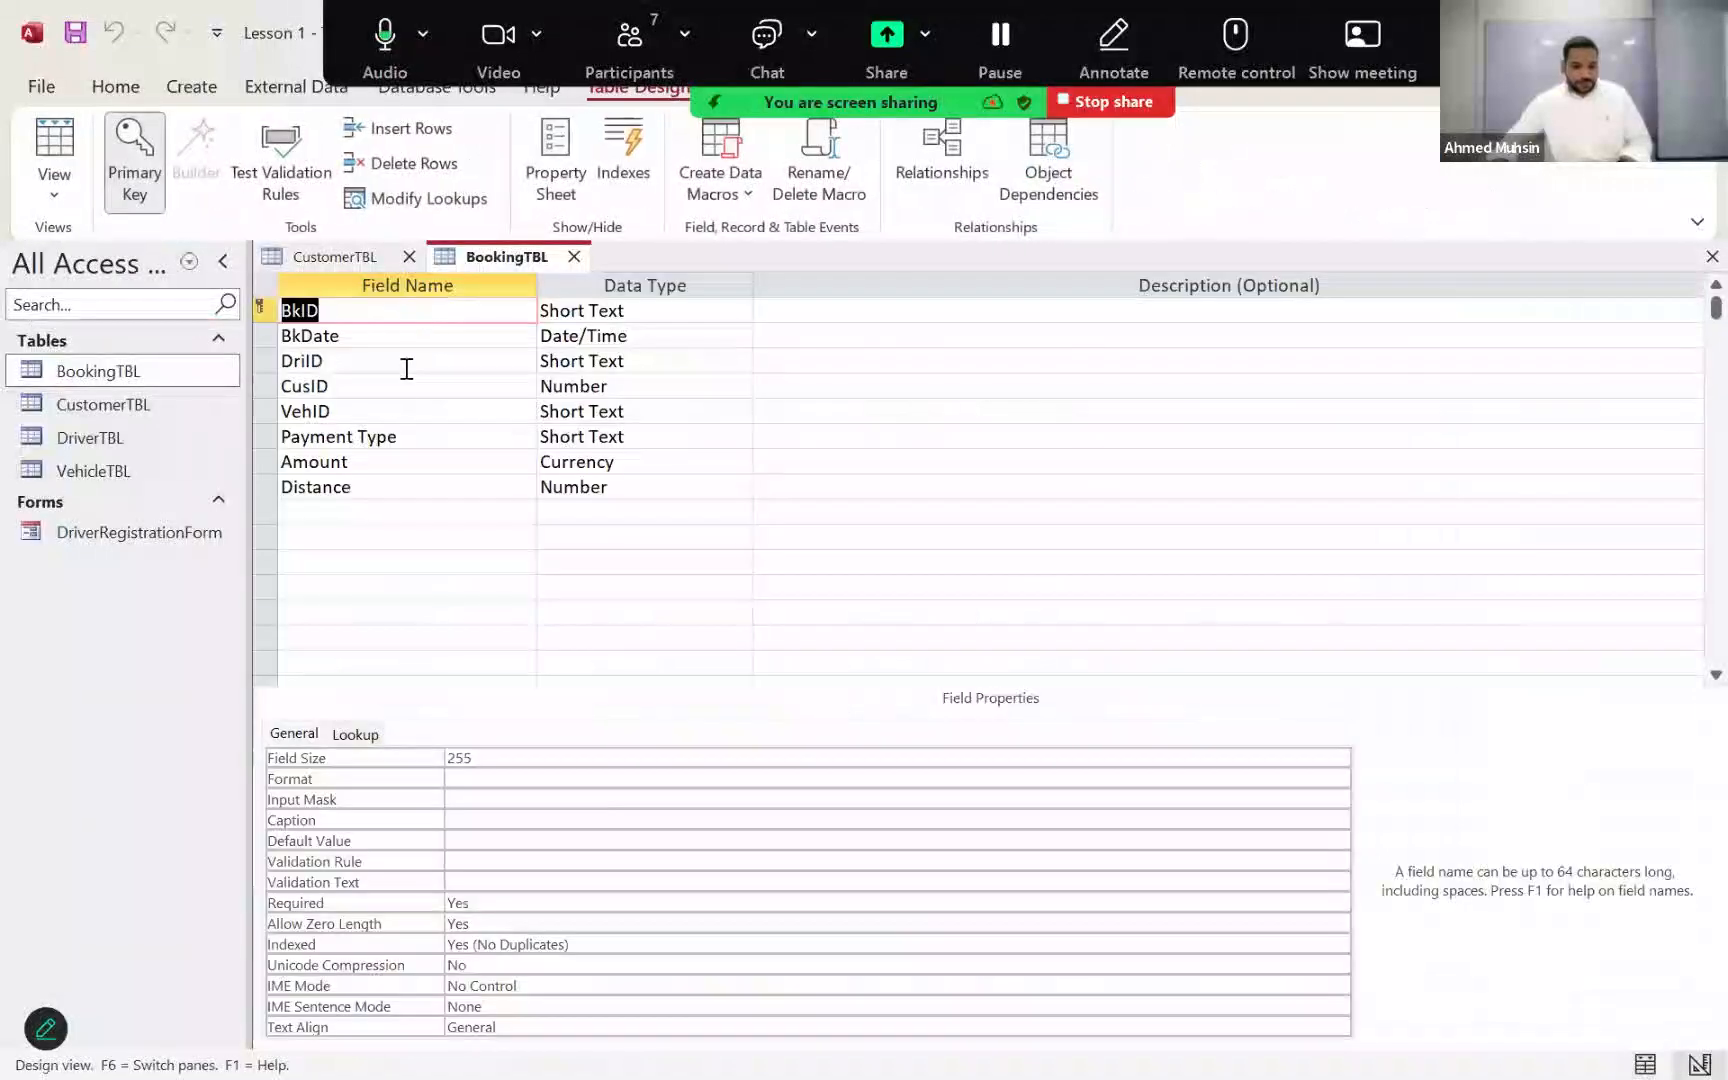
pyautogui.click(518, 498)
pyautogui.click(600, 490)
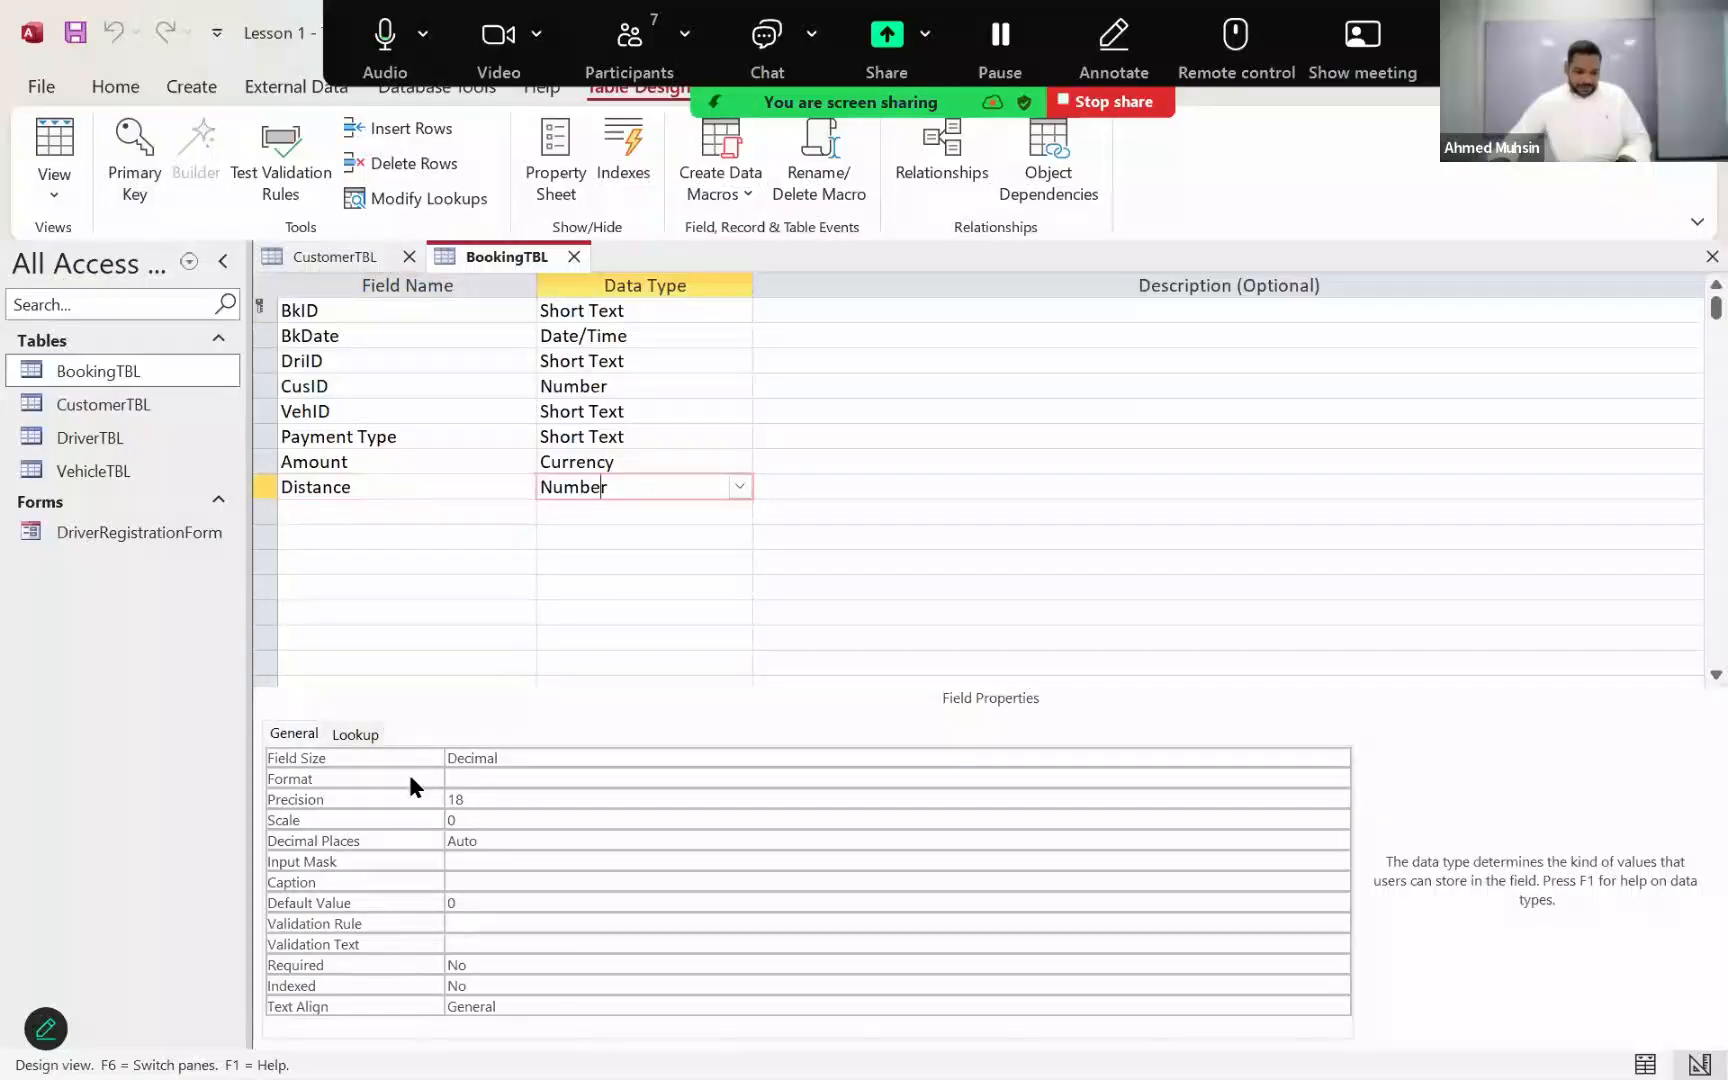
pyautogui.click(622, 779)
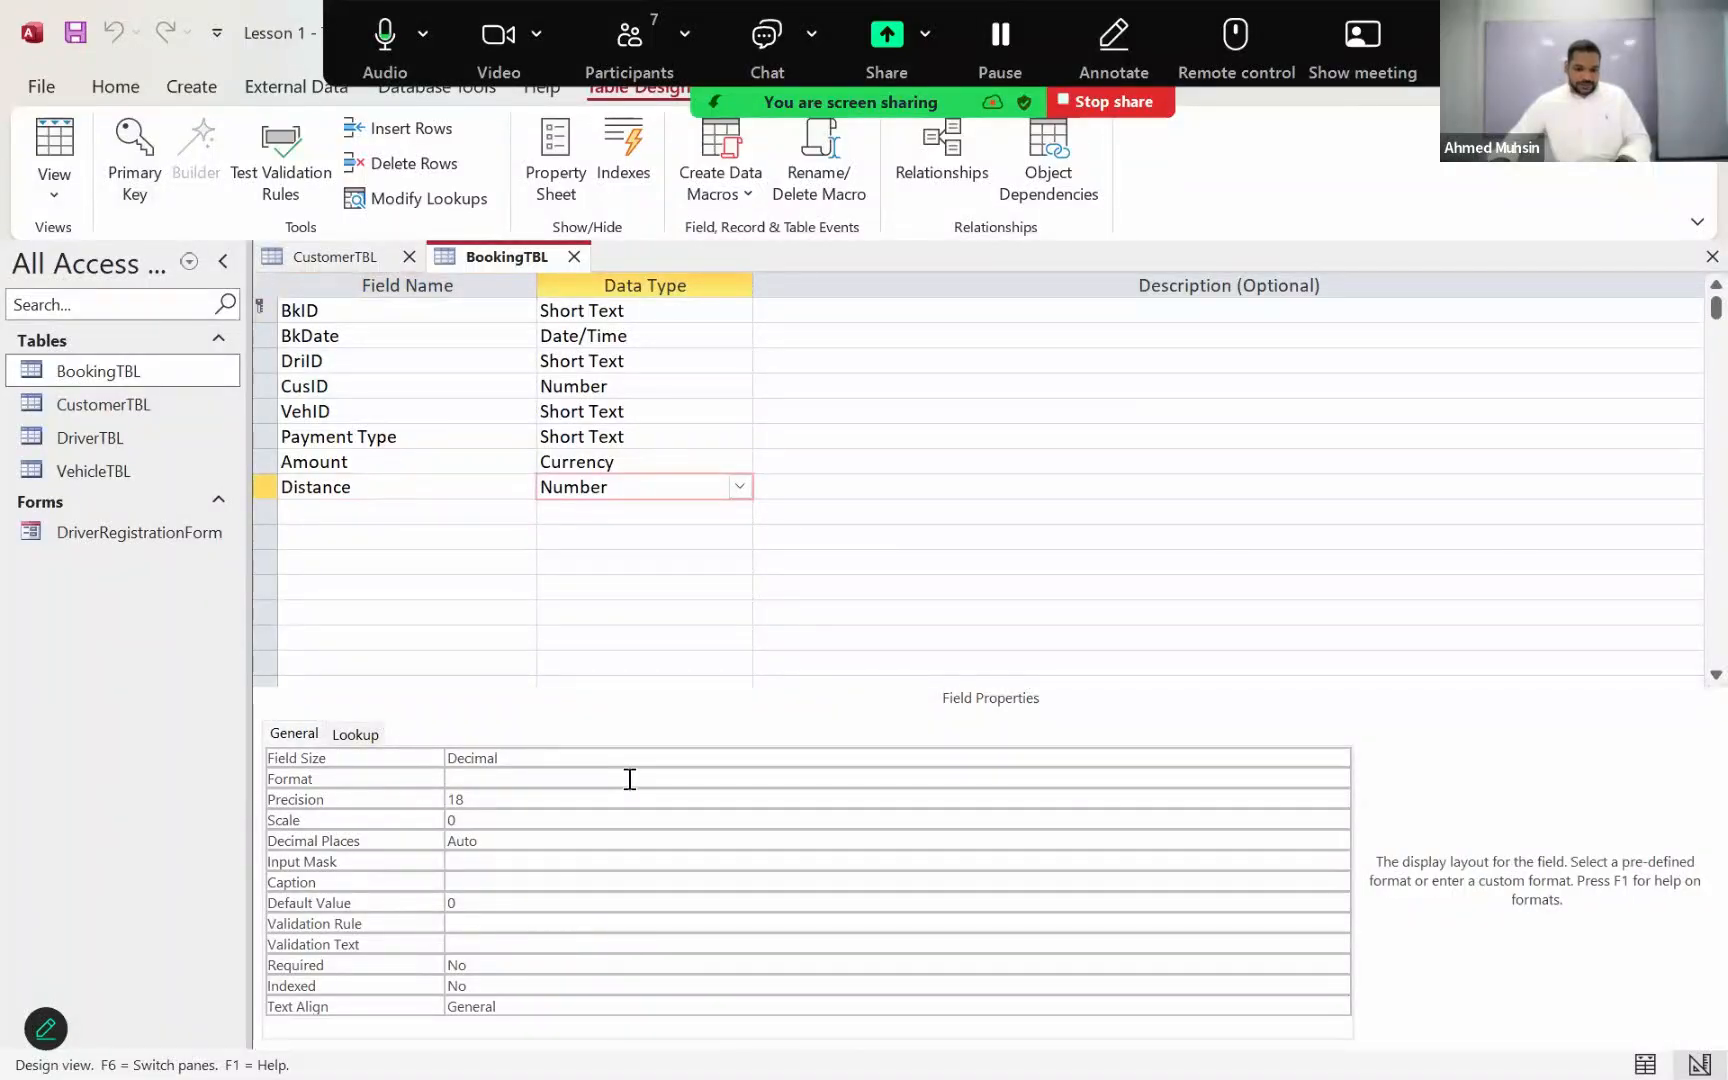
pyautogui.click(736, 762)
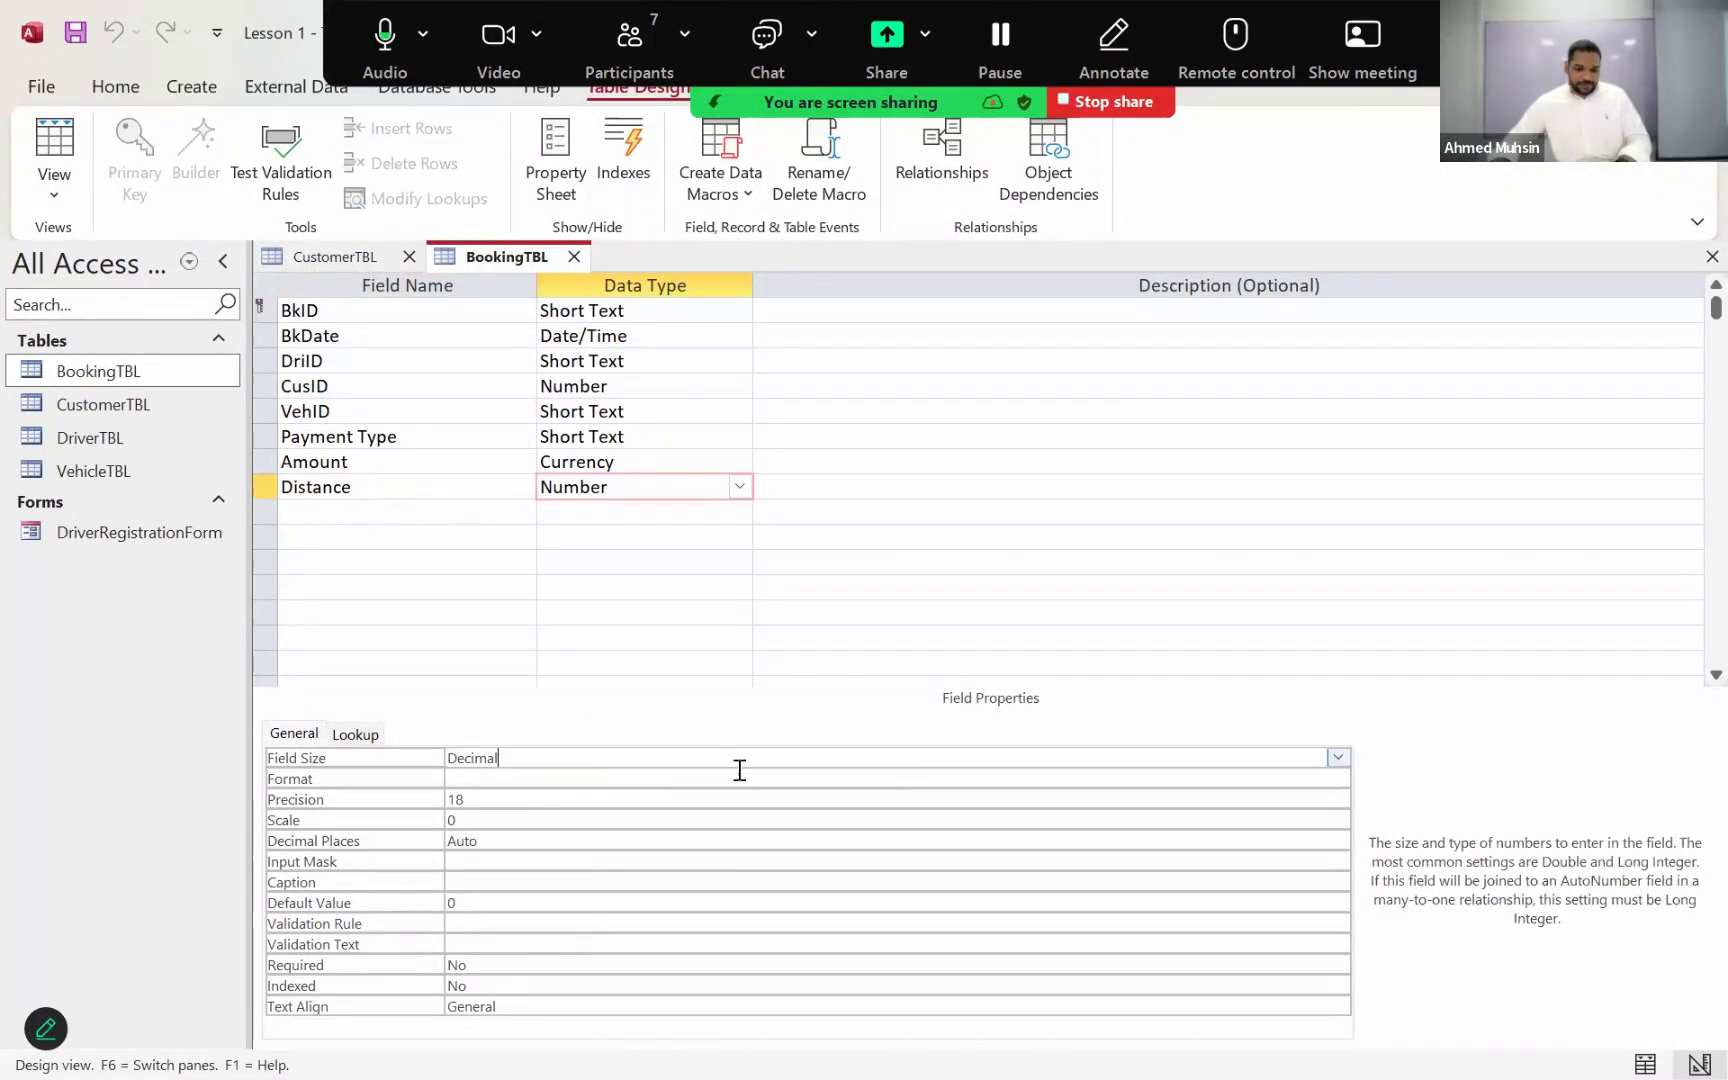
pyautogui.click(1338, 757)
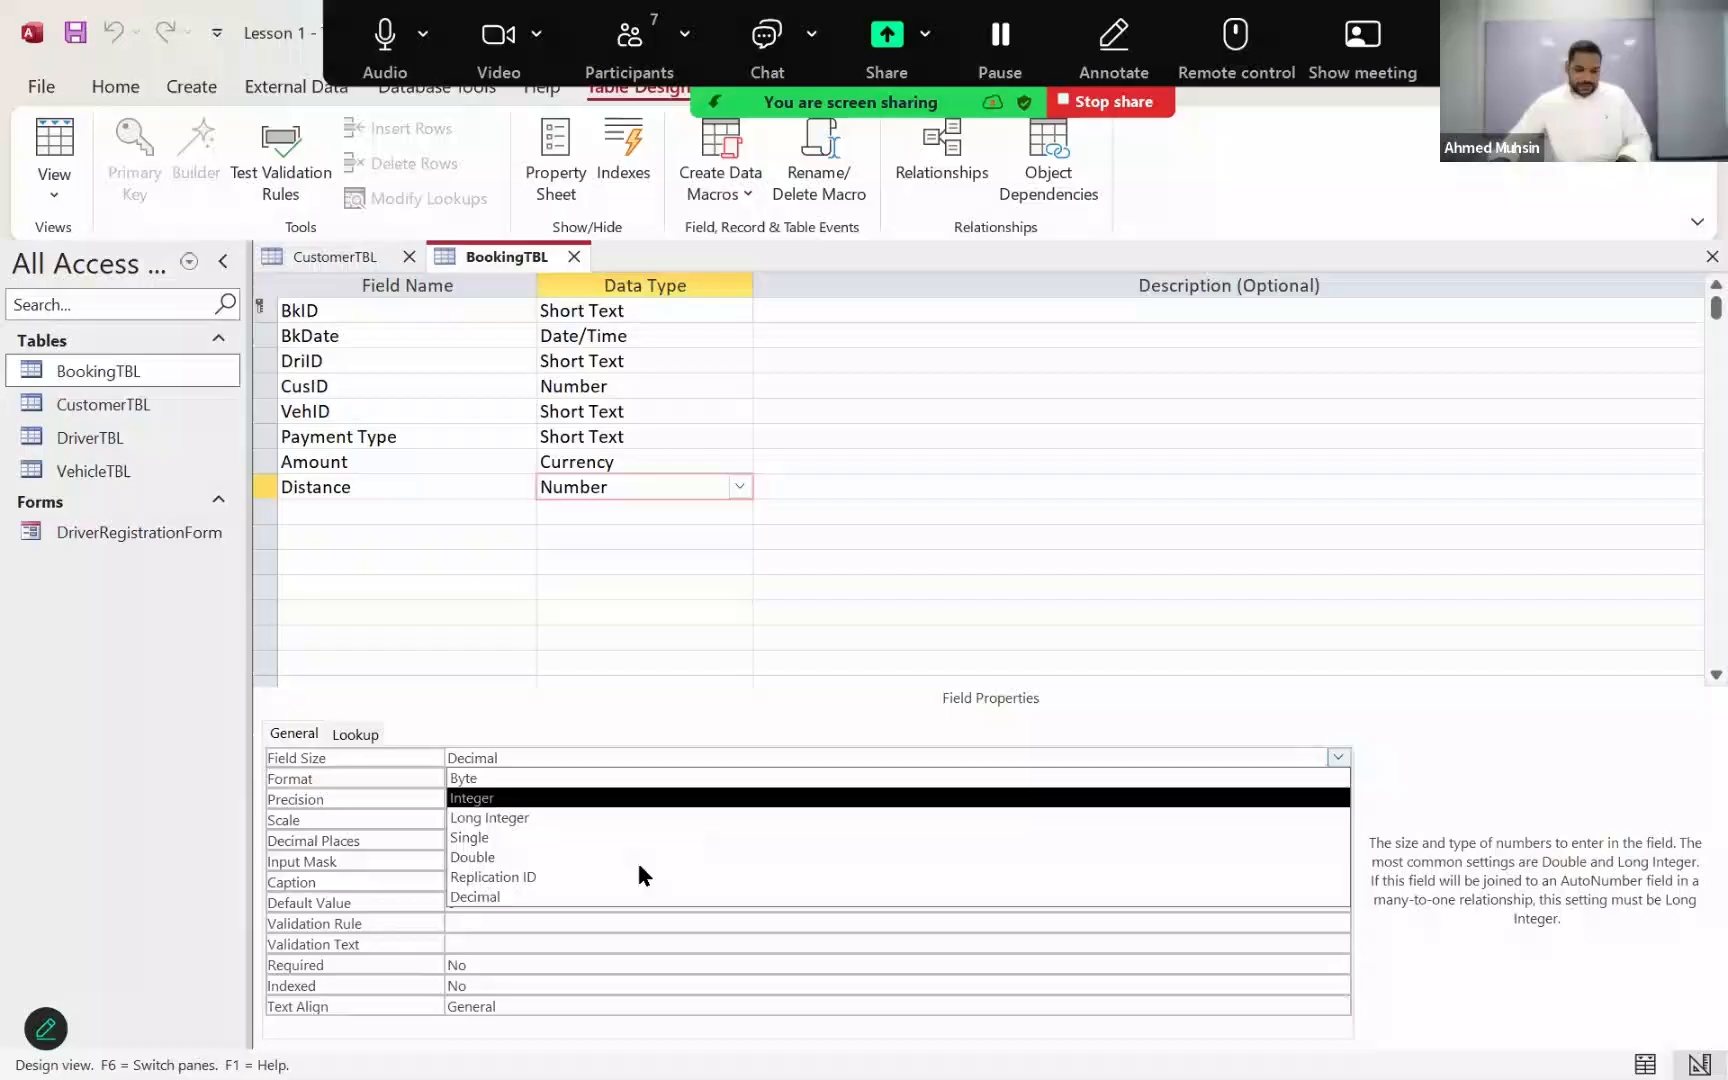
pyautogui.click(528, 898)
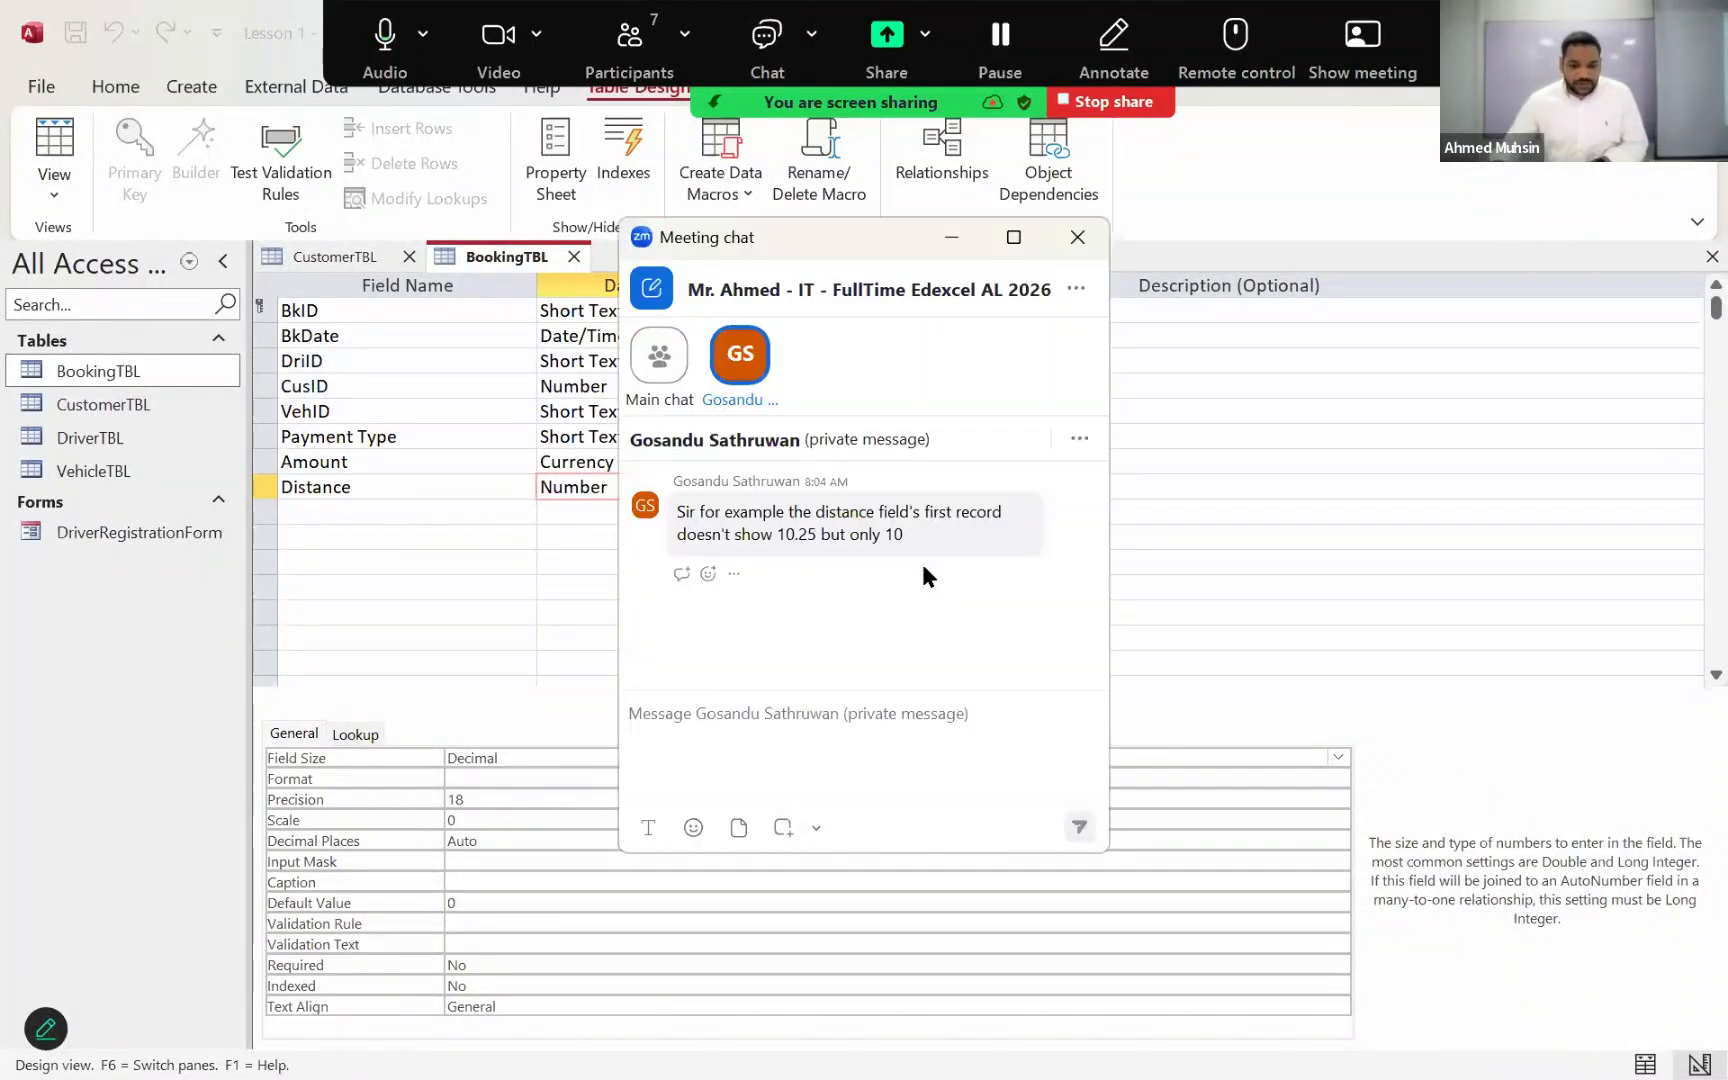
pyautogui.click(1077, 237)
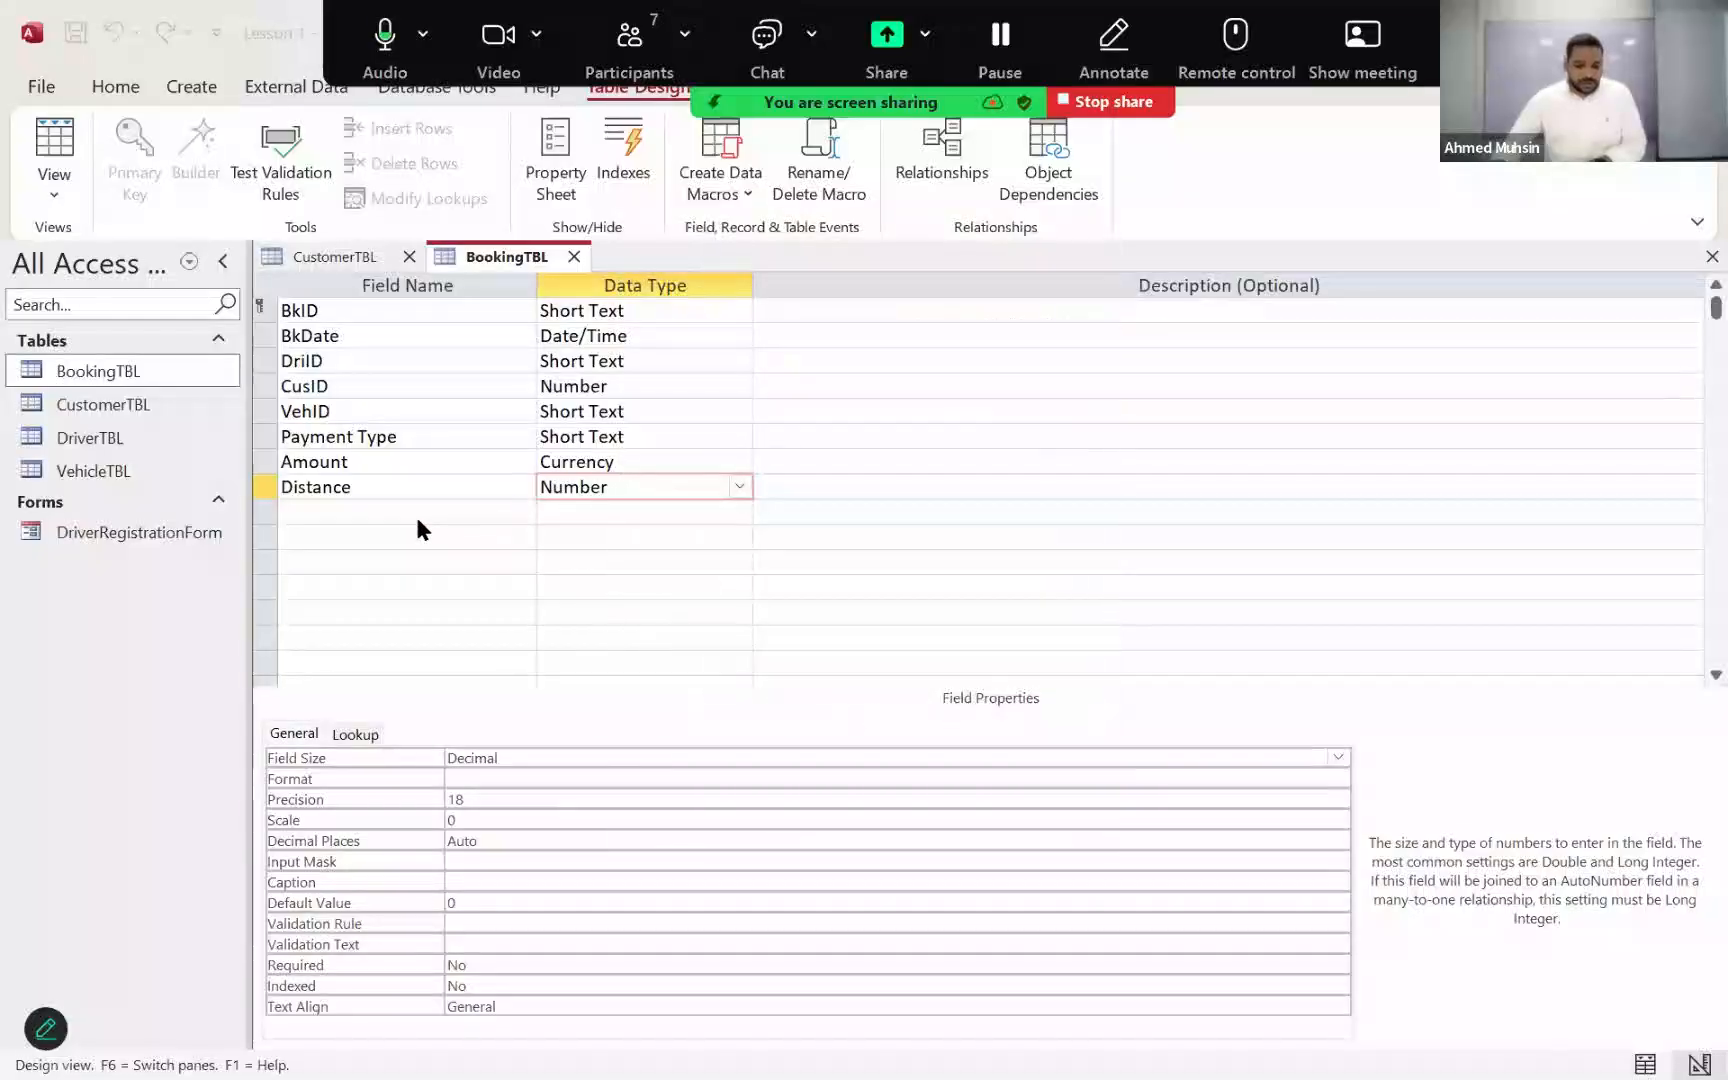
# Step: Set the Distance field's Decimal Places property to 0 and save the BookingTBL design
pyautogui.click(409, 503)
pyautogui.click(405, 490)
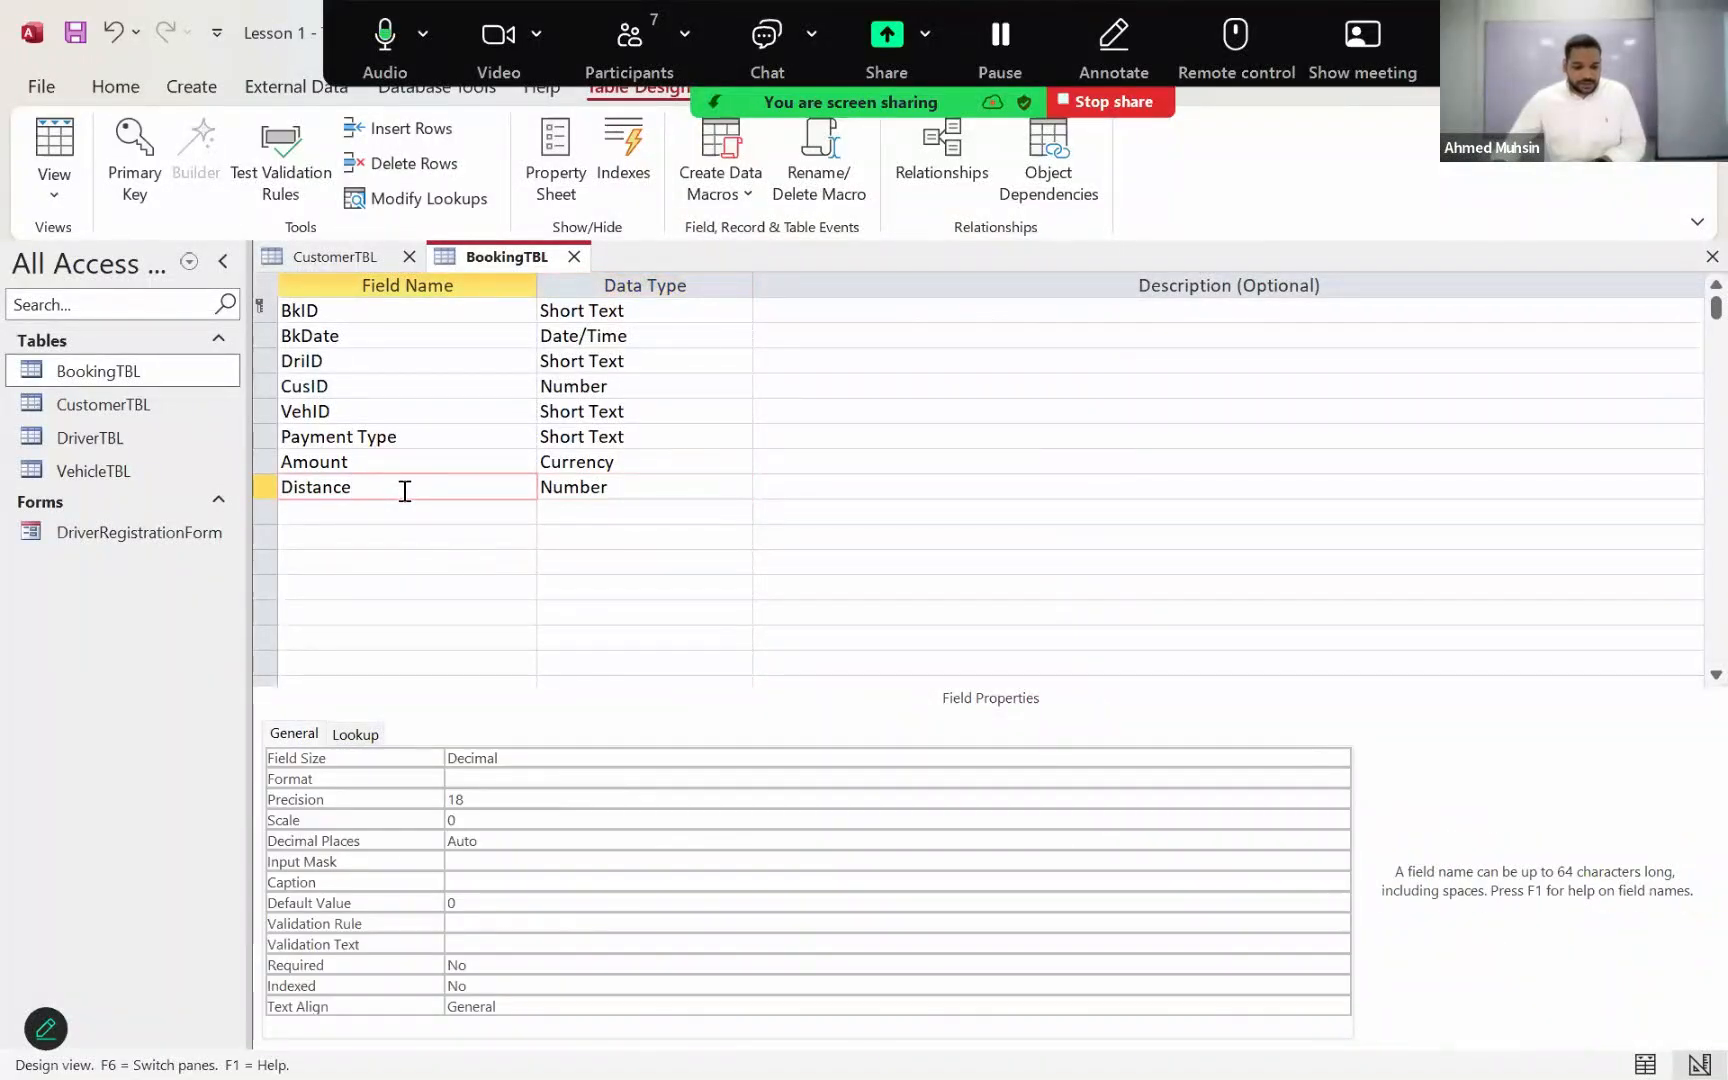
pyautogui.click(502, 760)
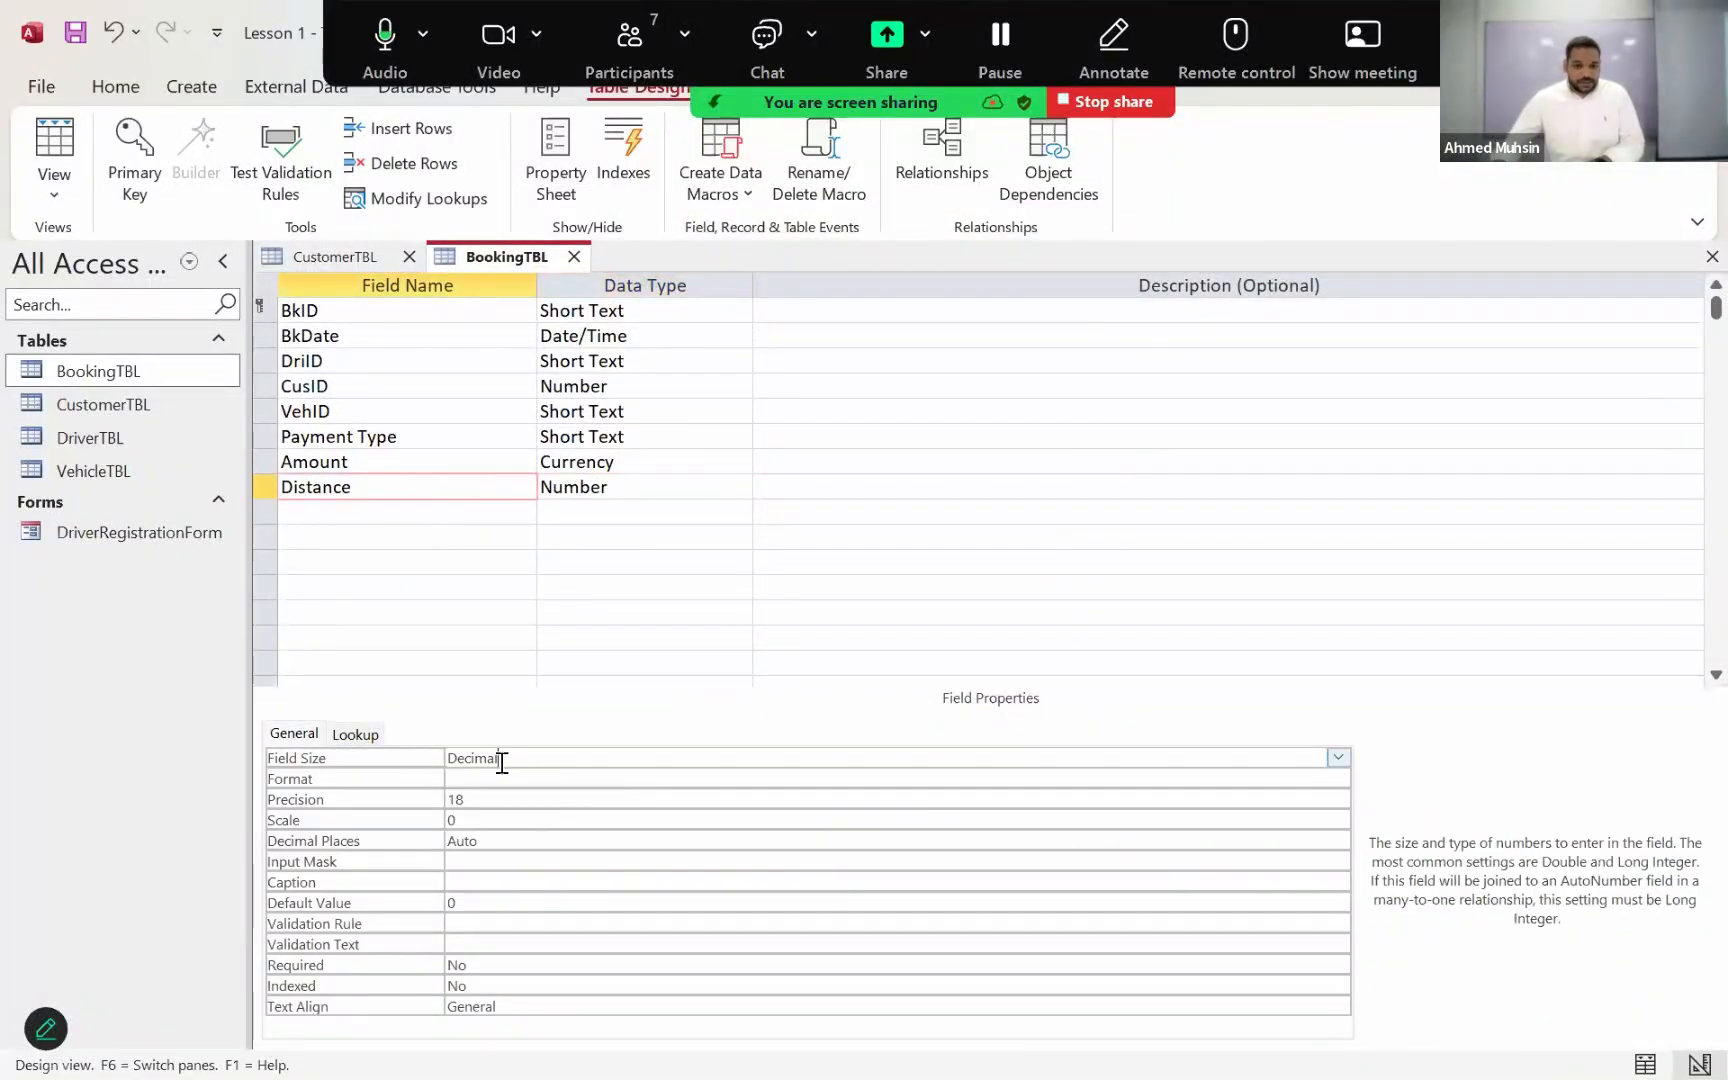
pyautogui.click(486, 840)
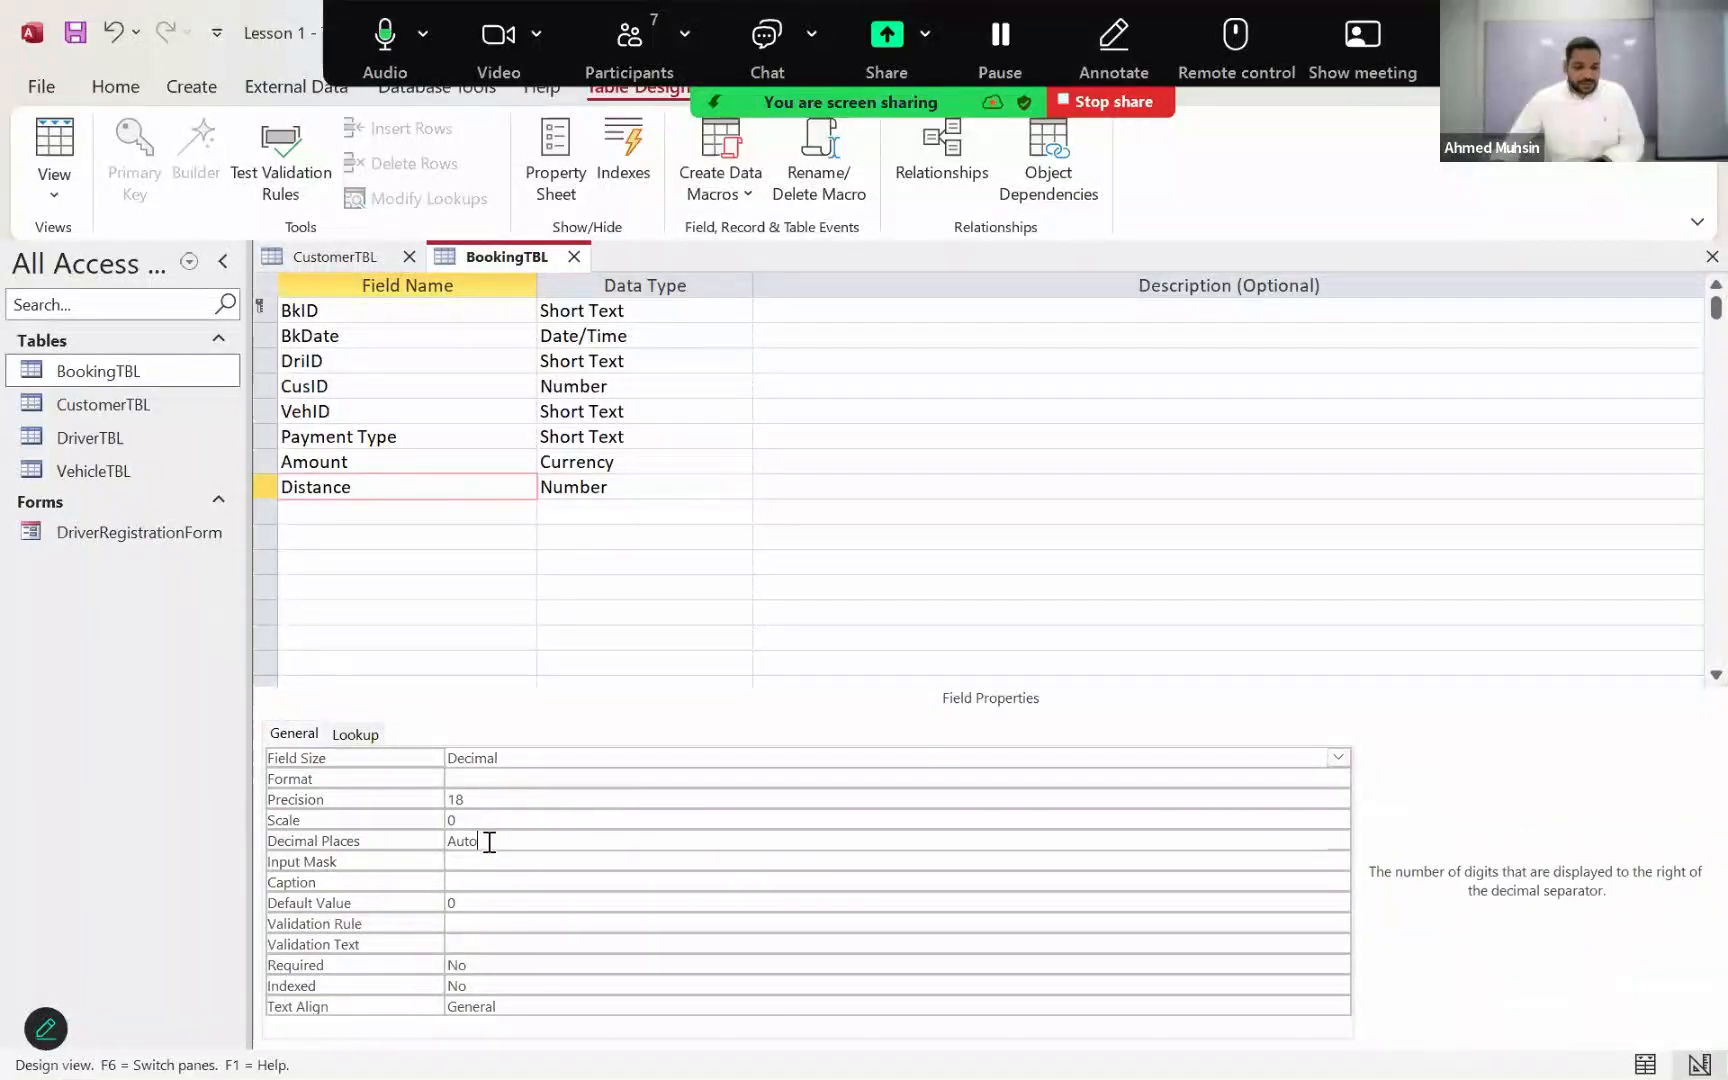
pyautogui.click(431, 837)
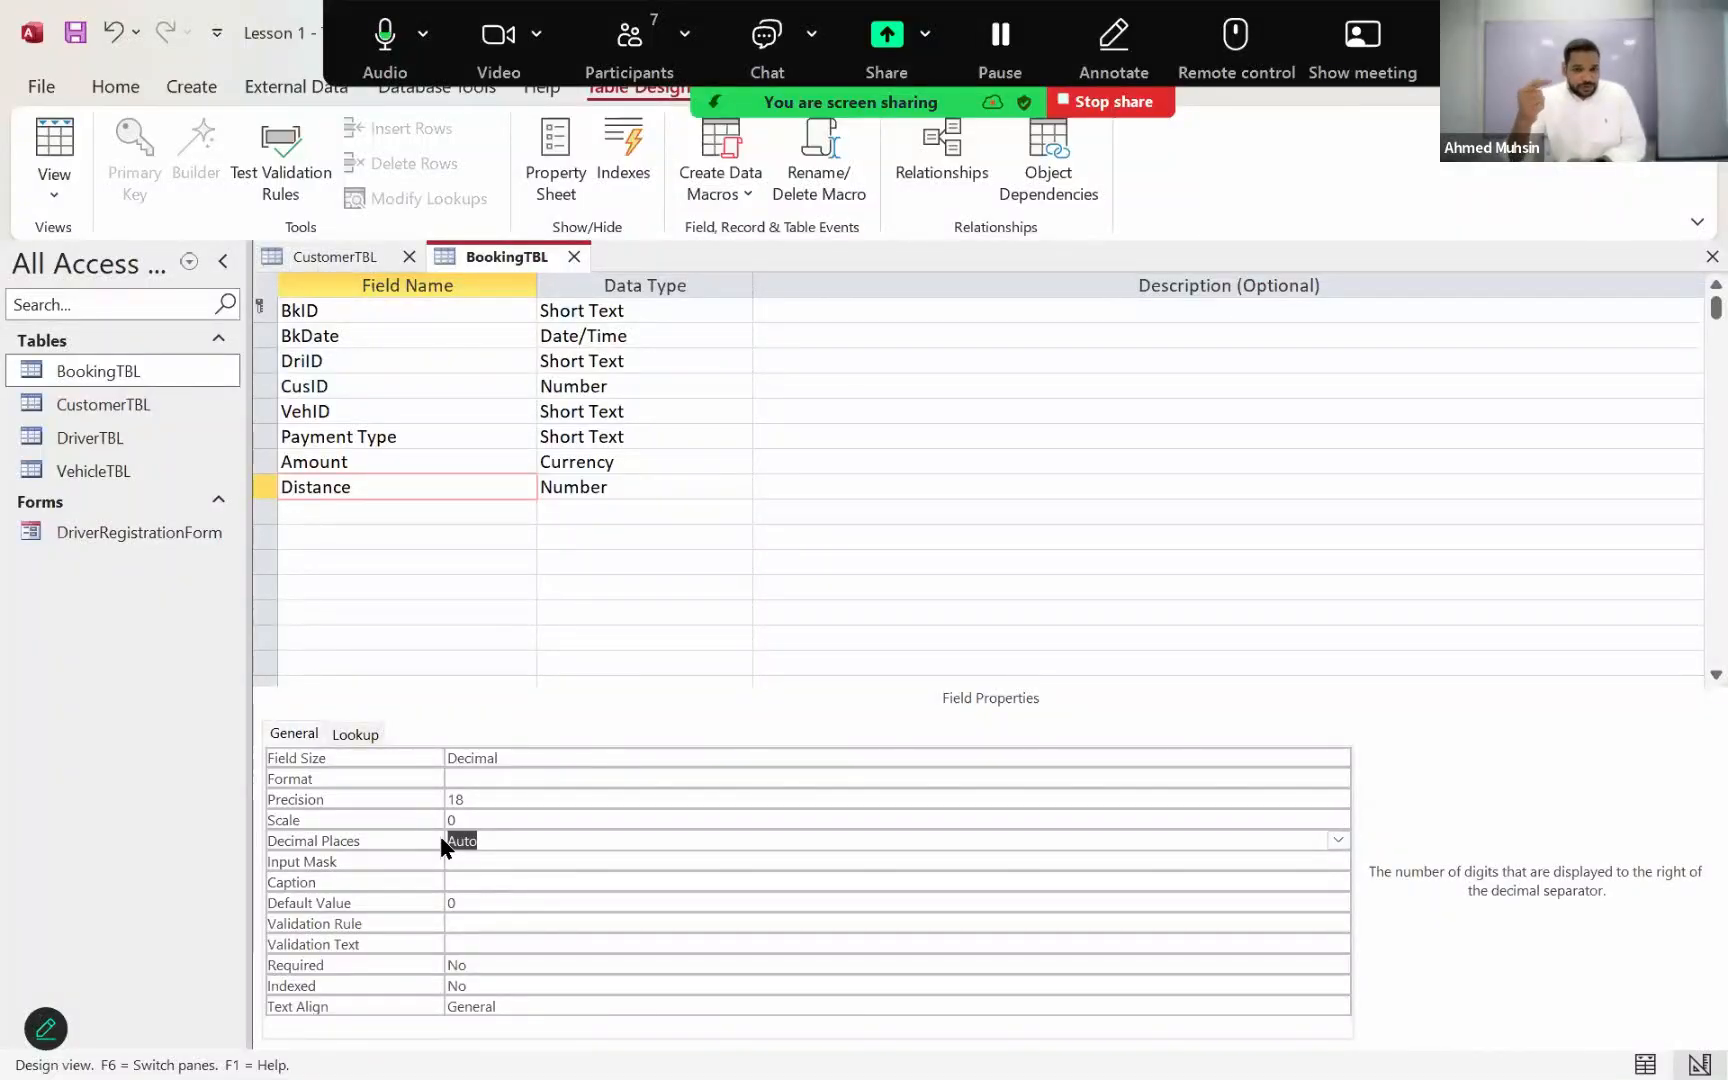
pyautogui.click(509, 845)
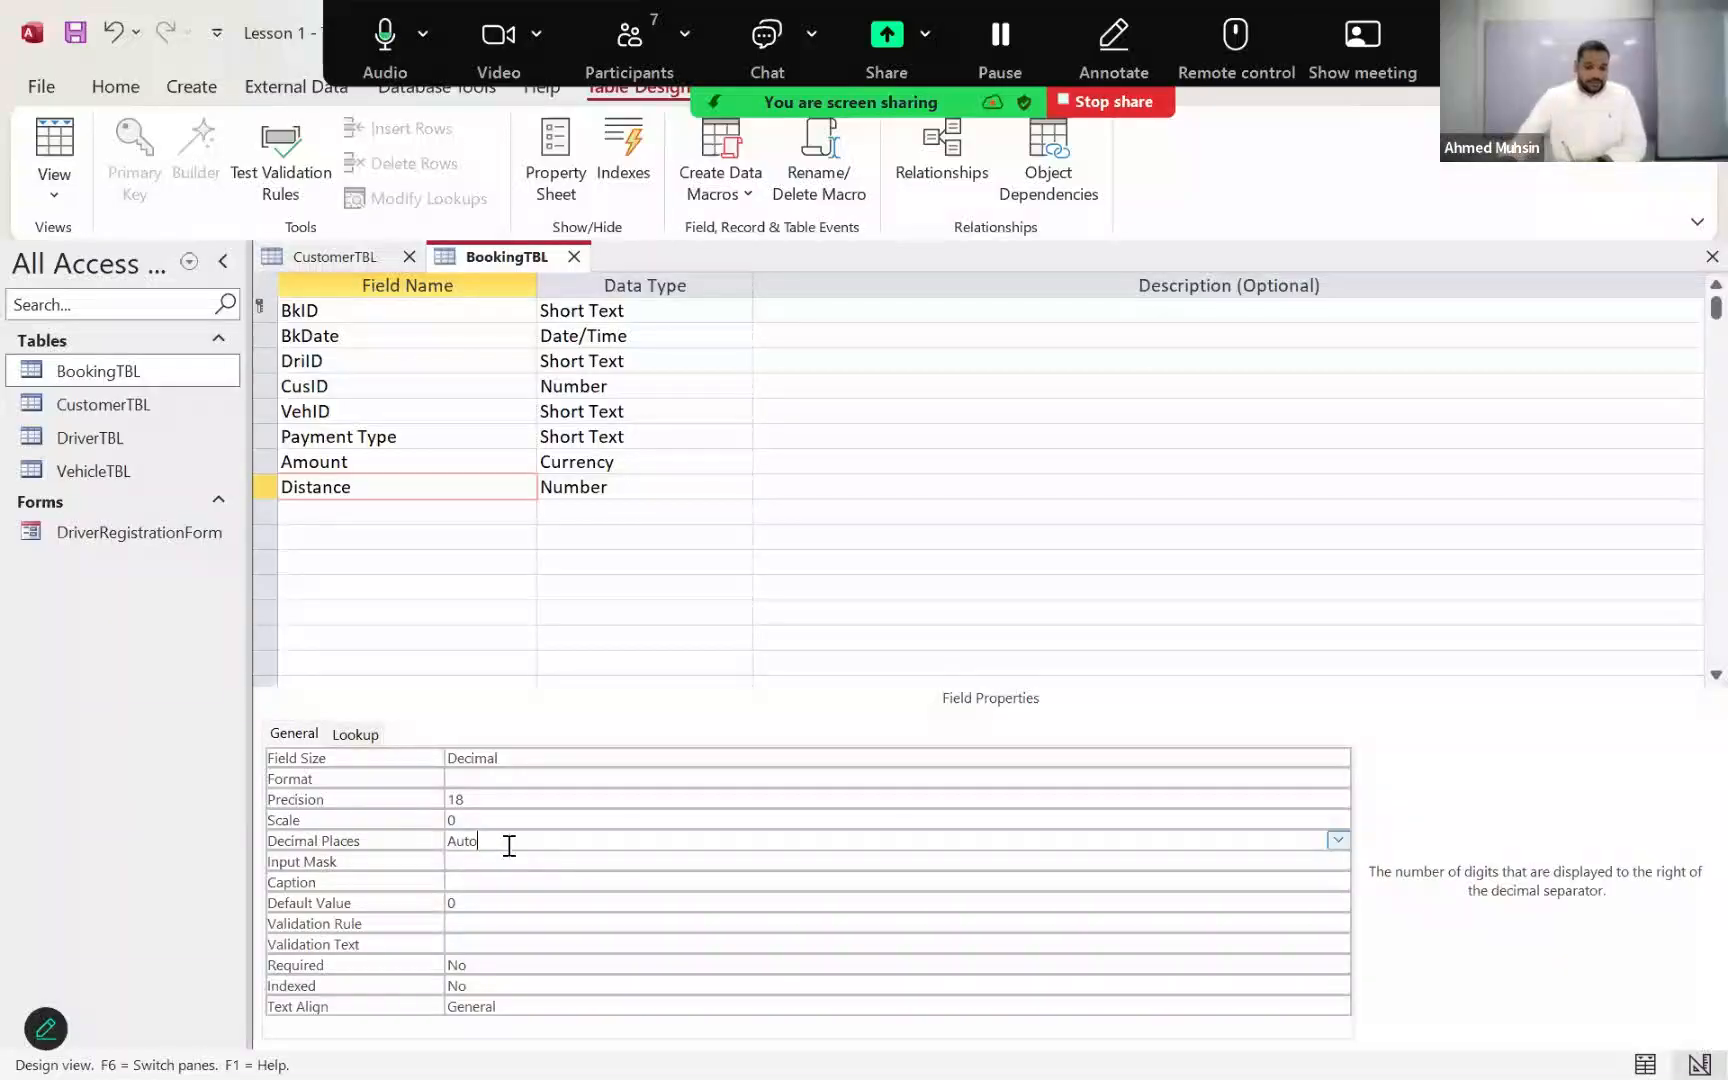
pyautogui.click(358, 489)
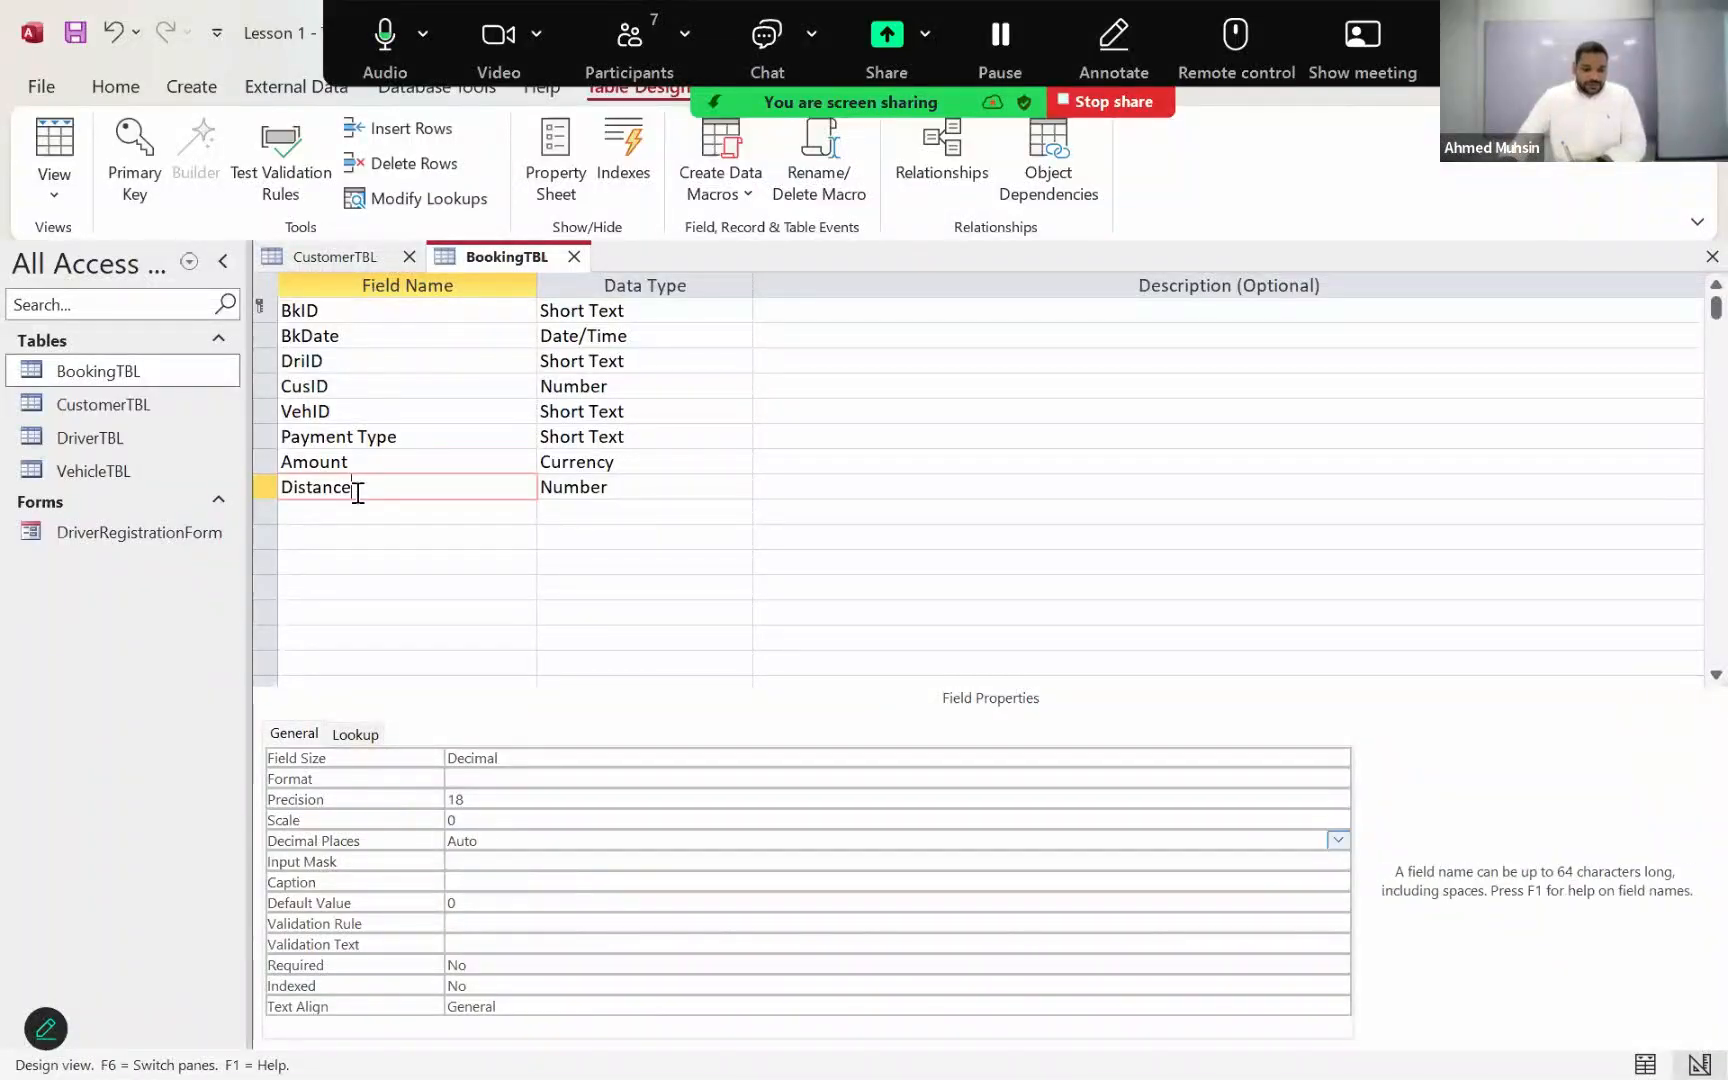
pyautogui.click(484, 857)
pyautogui.click(494, 847)
pyautogui.doubleClick(462, 846)
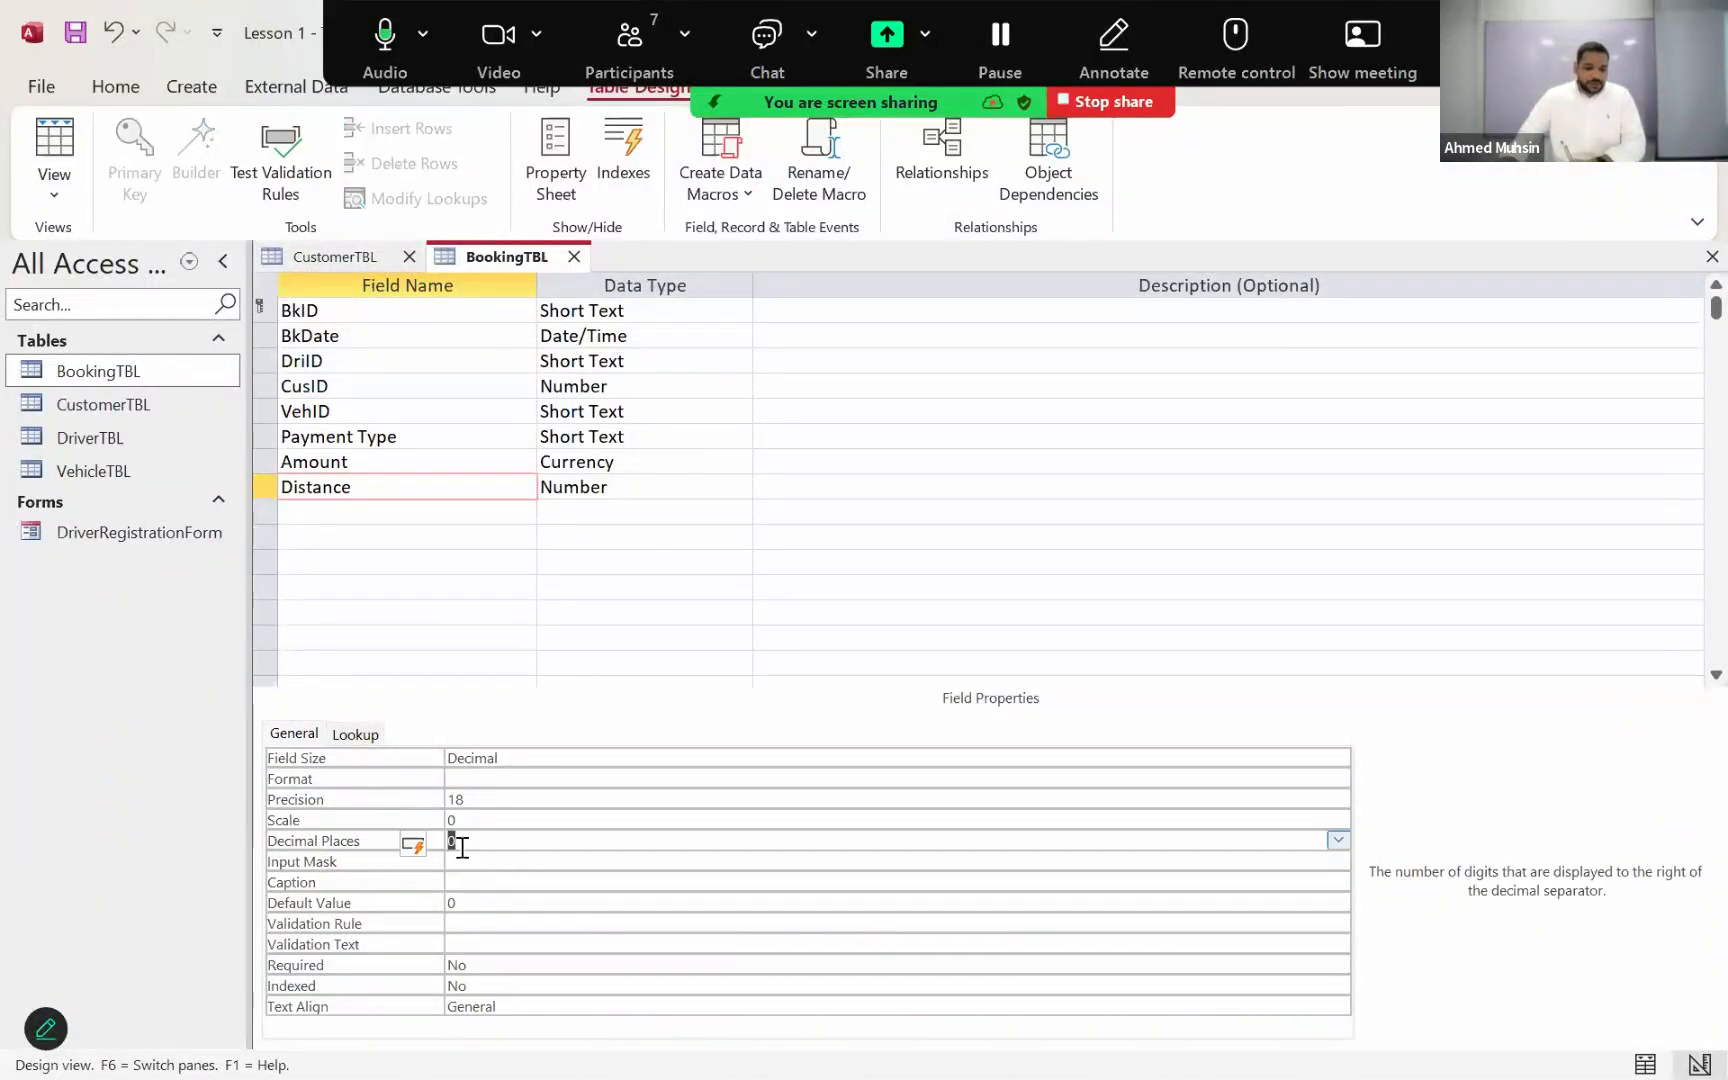
pyautogui.click(538, 879)
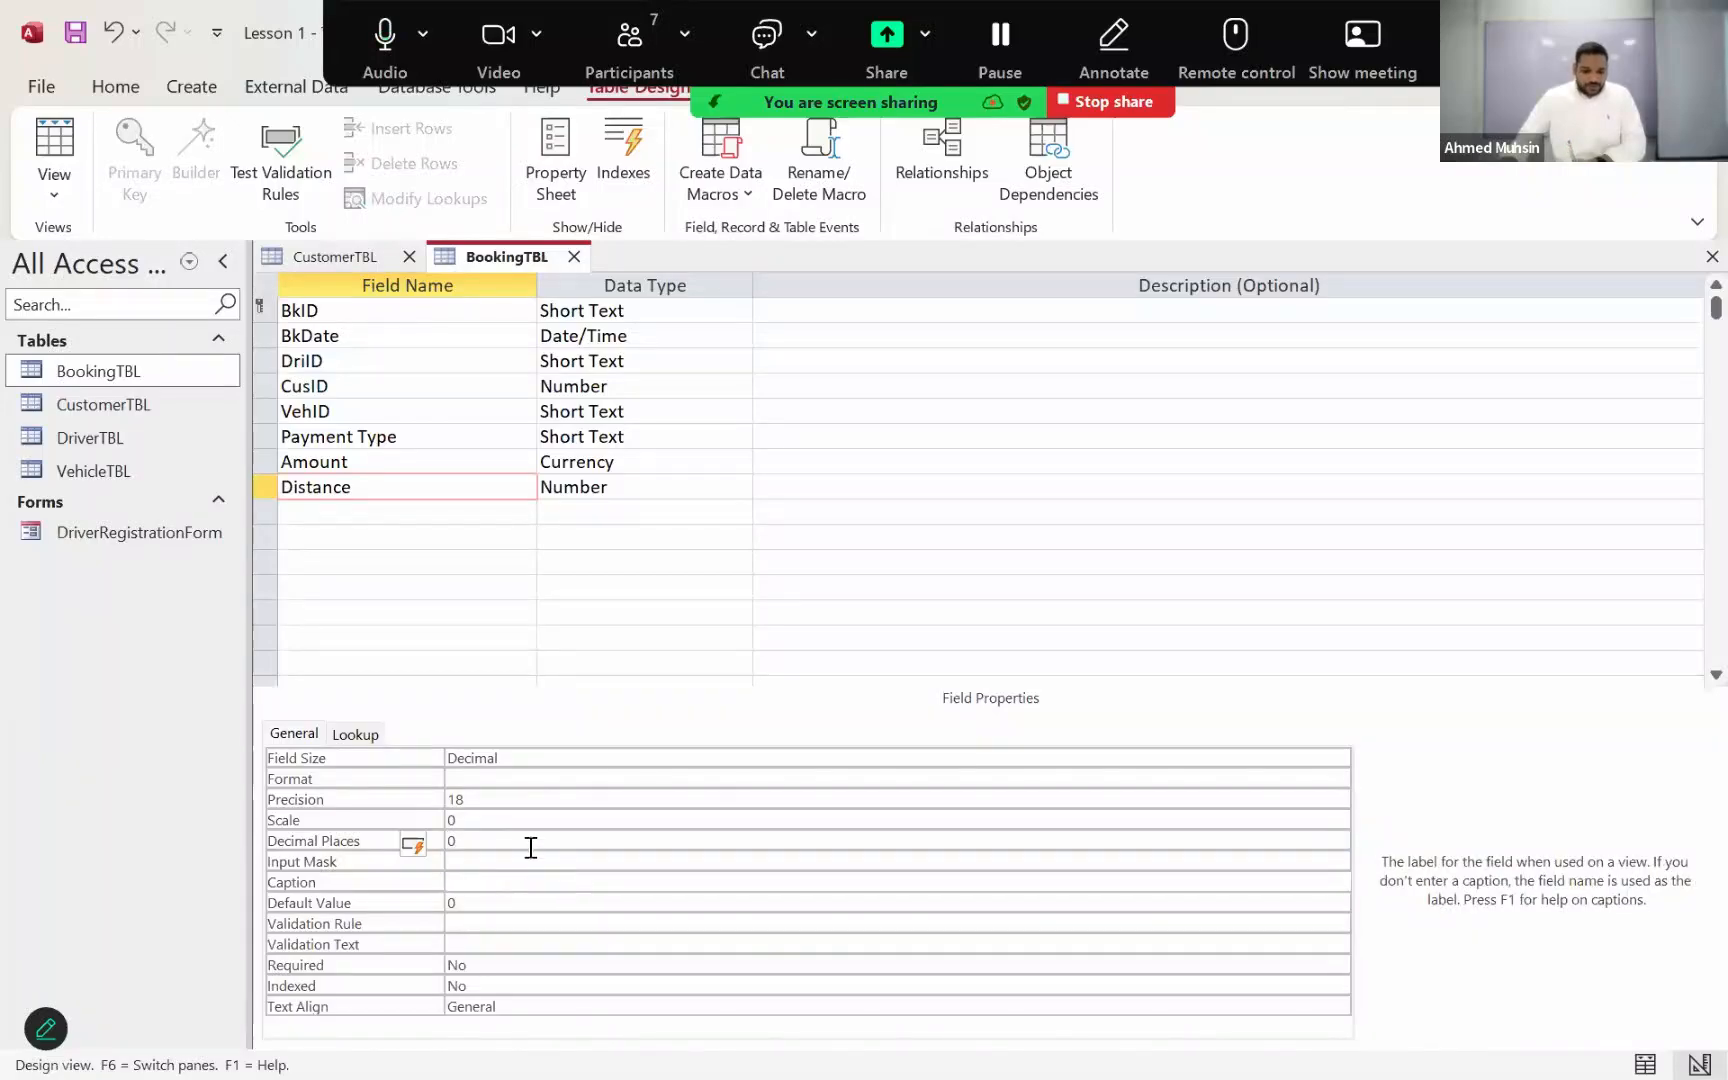
pyautogui.click(531, 847)
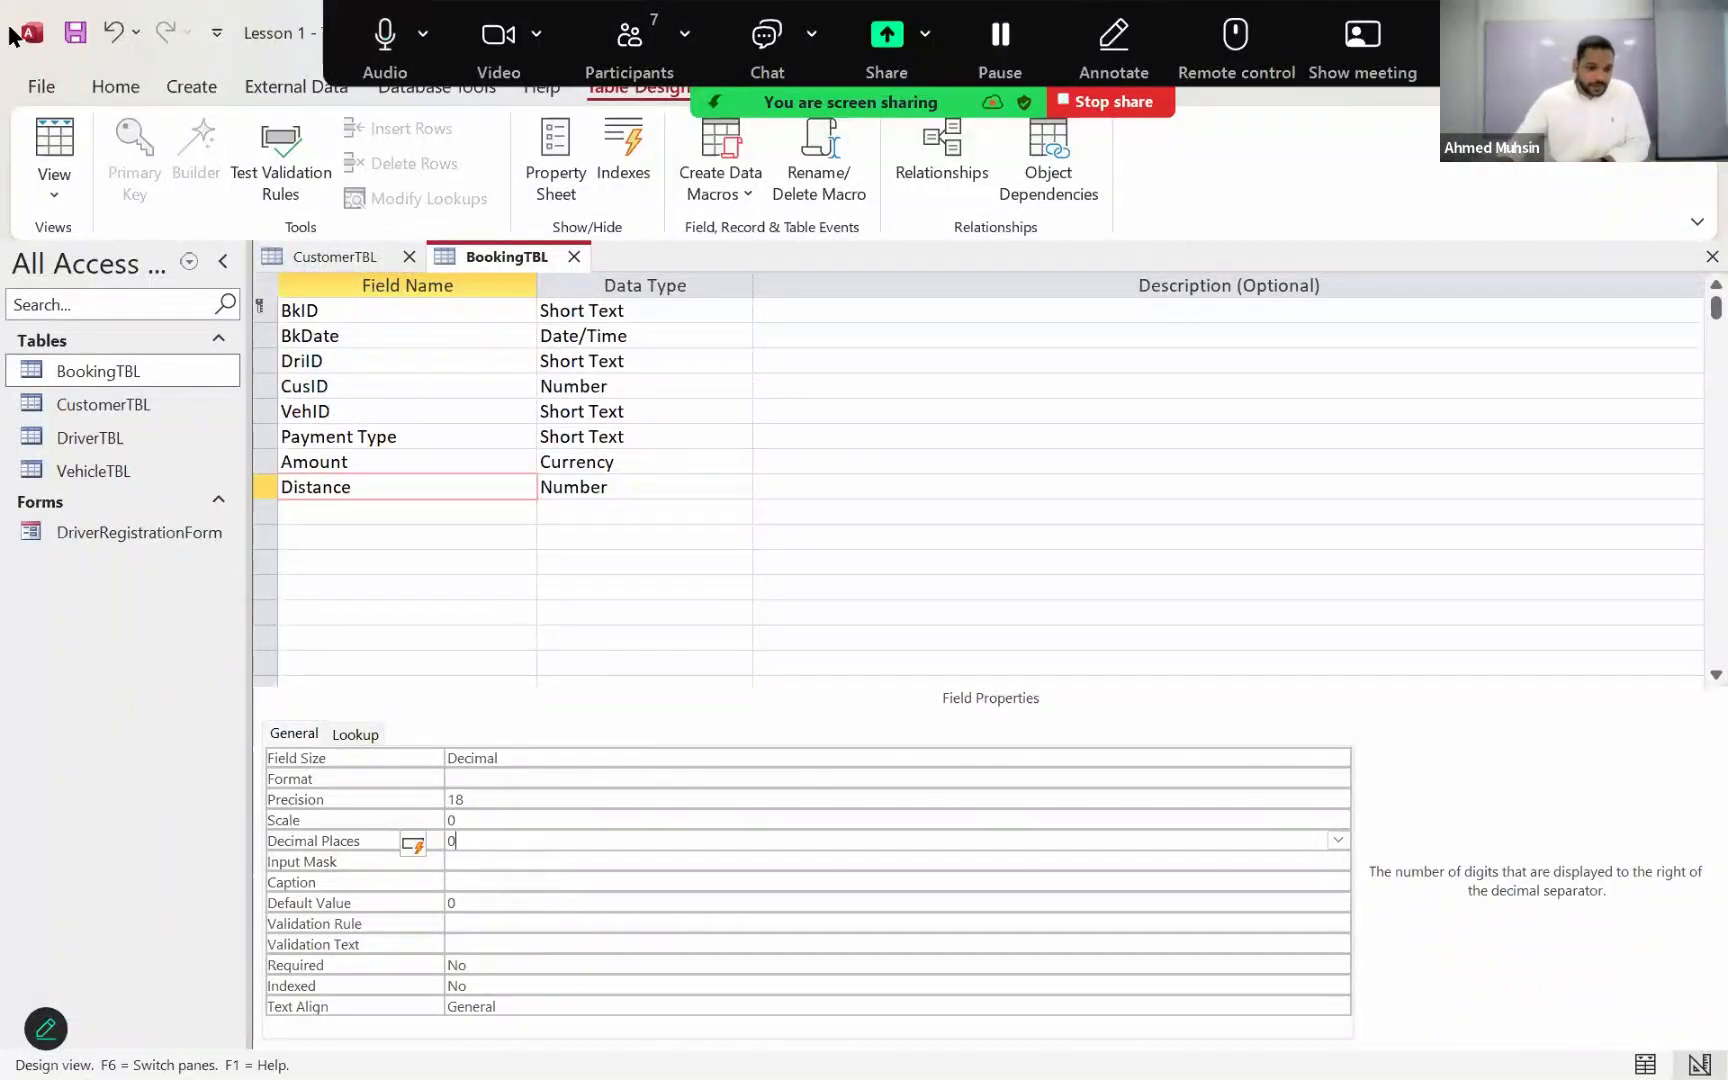
pyautogui.click(66, 40)
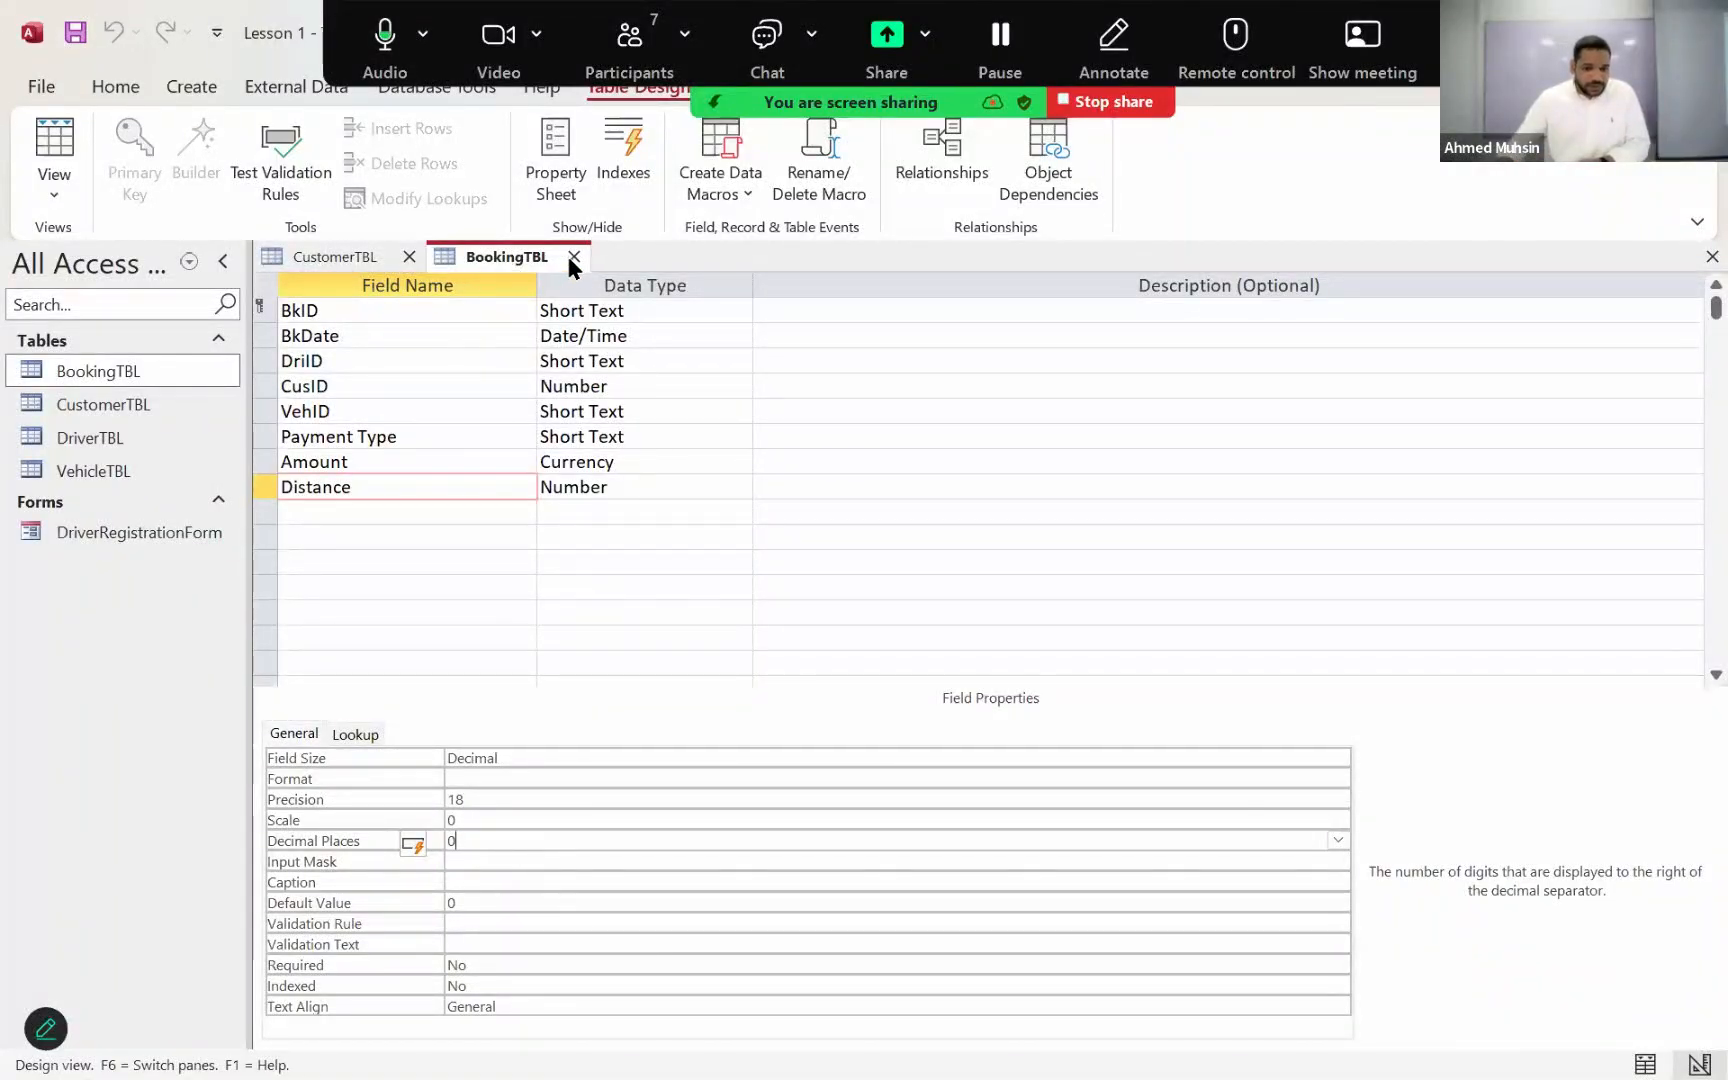
# Step: Close BookingTBL and CustomerTBL, and open VehicleTBL in Datasheet View
pyautogui.click(574, 258)
pyautogui.click(409, 256)
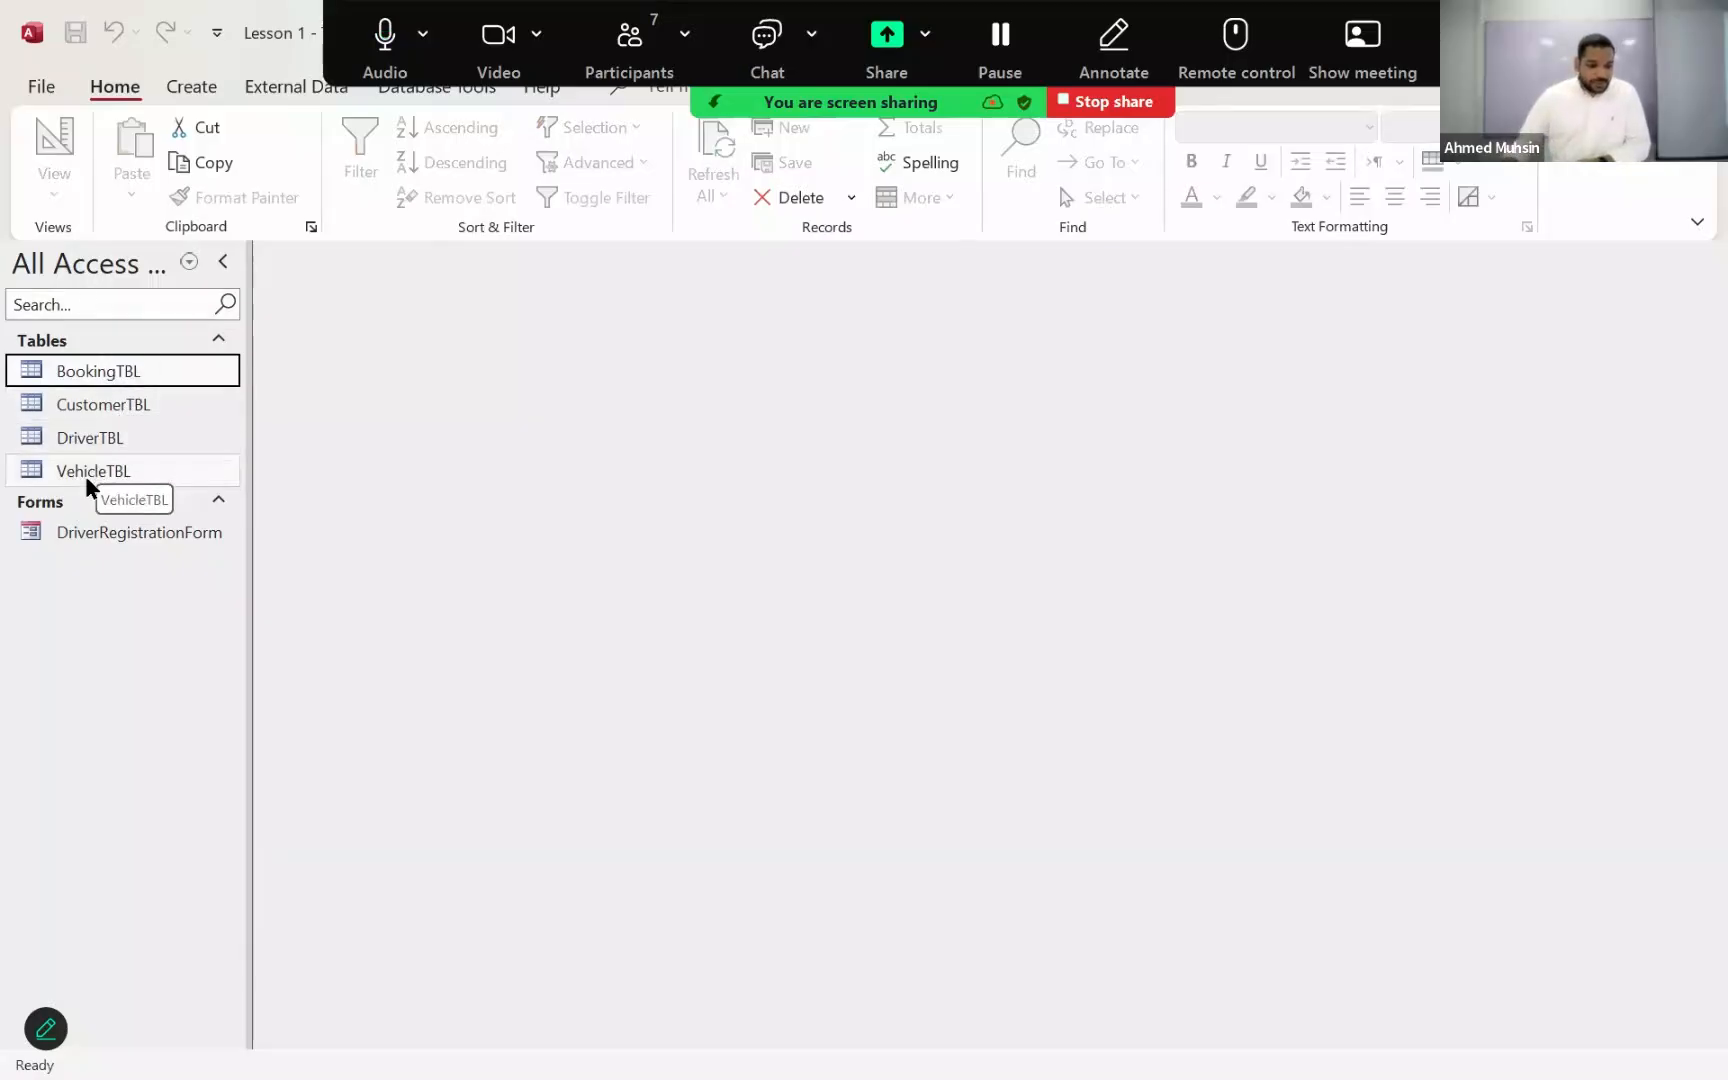
pyautogui.doubleClick(86, 475)
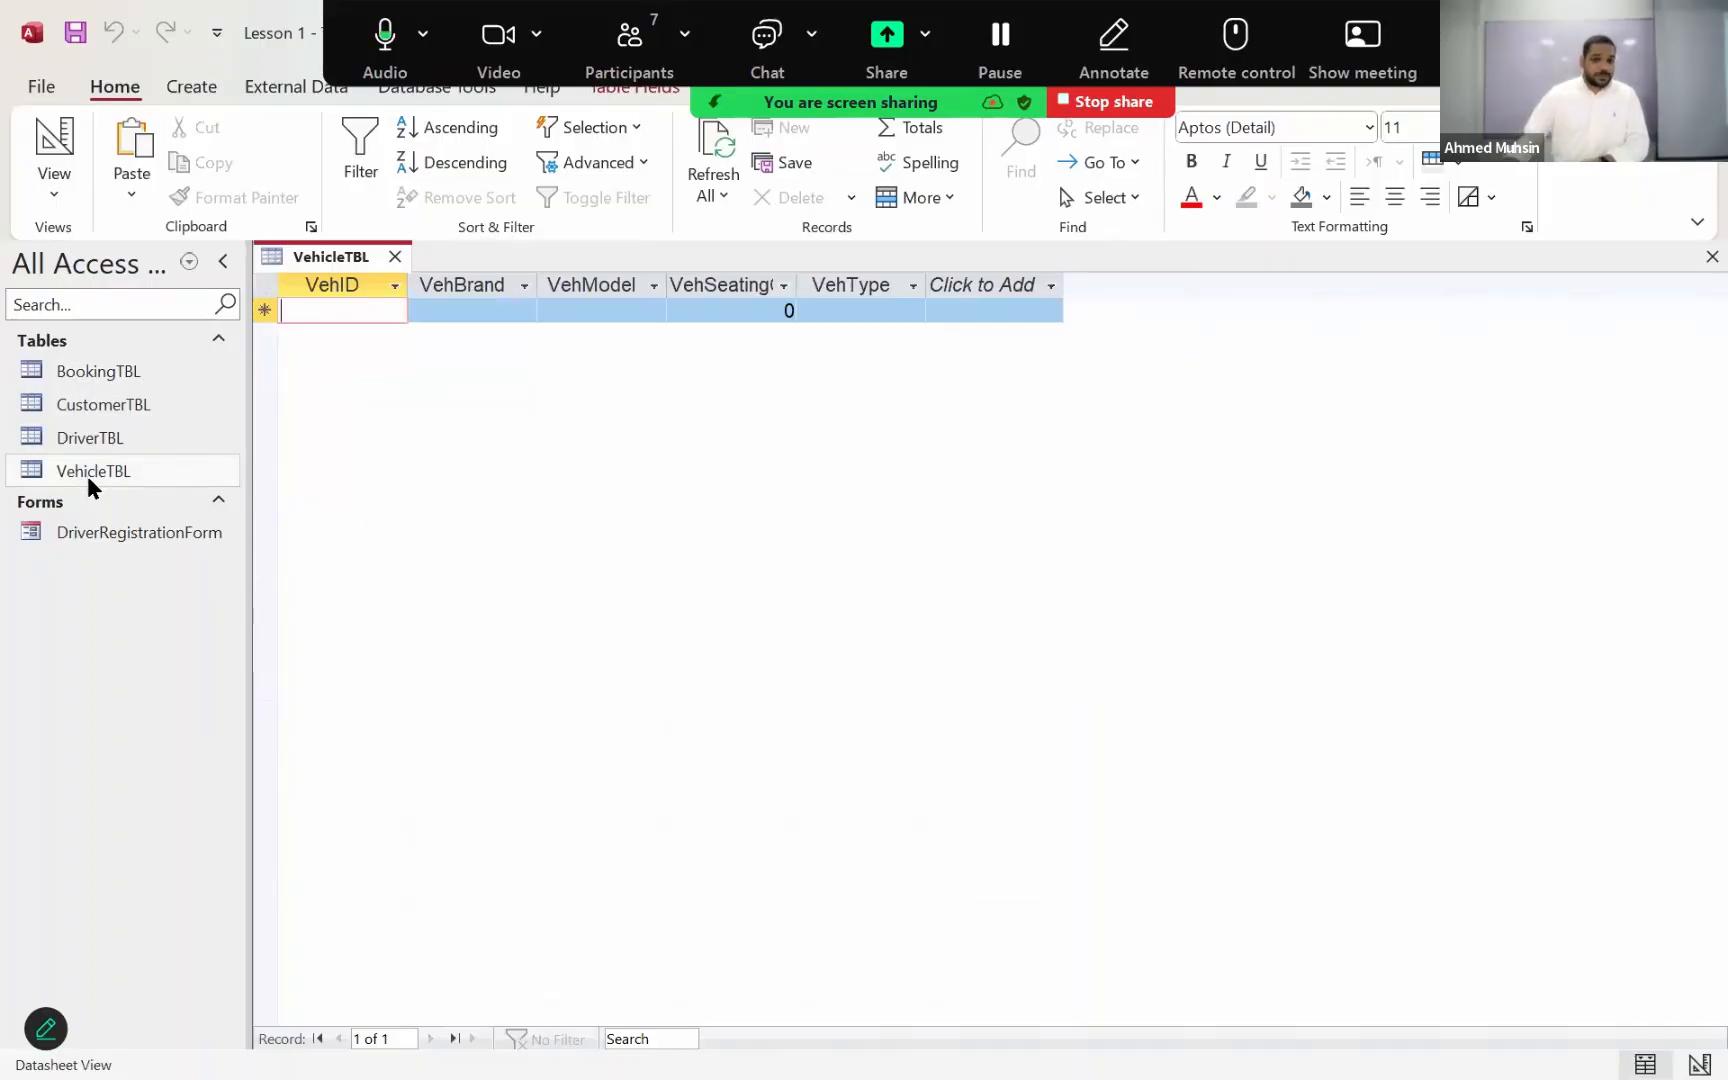
pyautogui.click(395, 256)
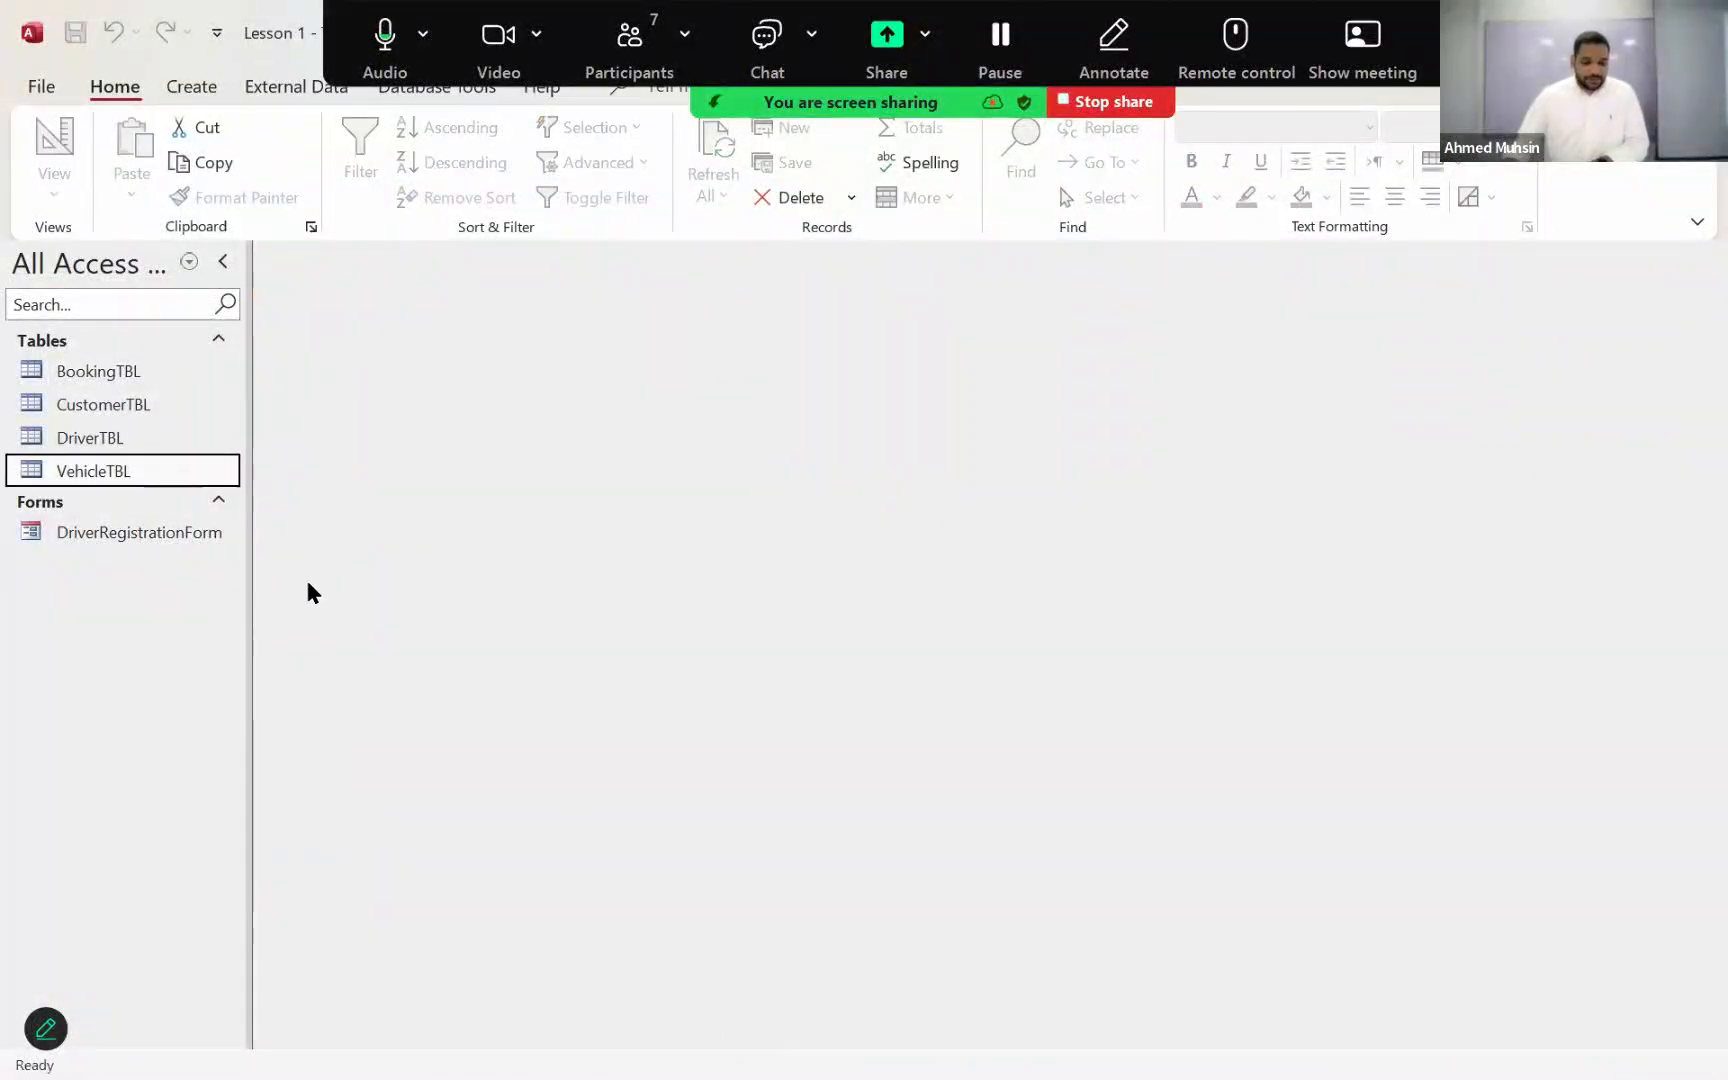
pyautogui.doubleClick(172, 466)
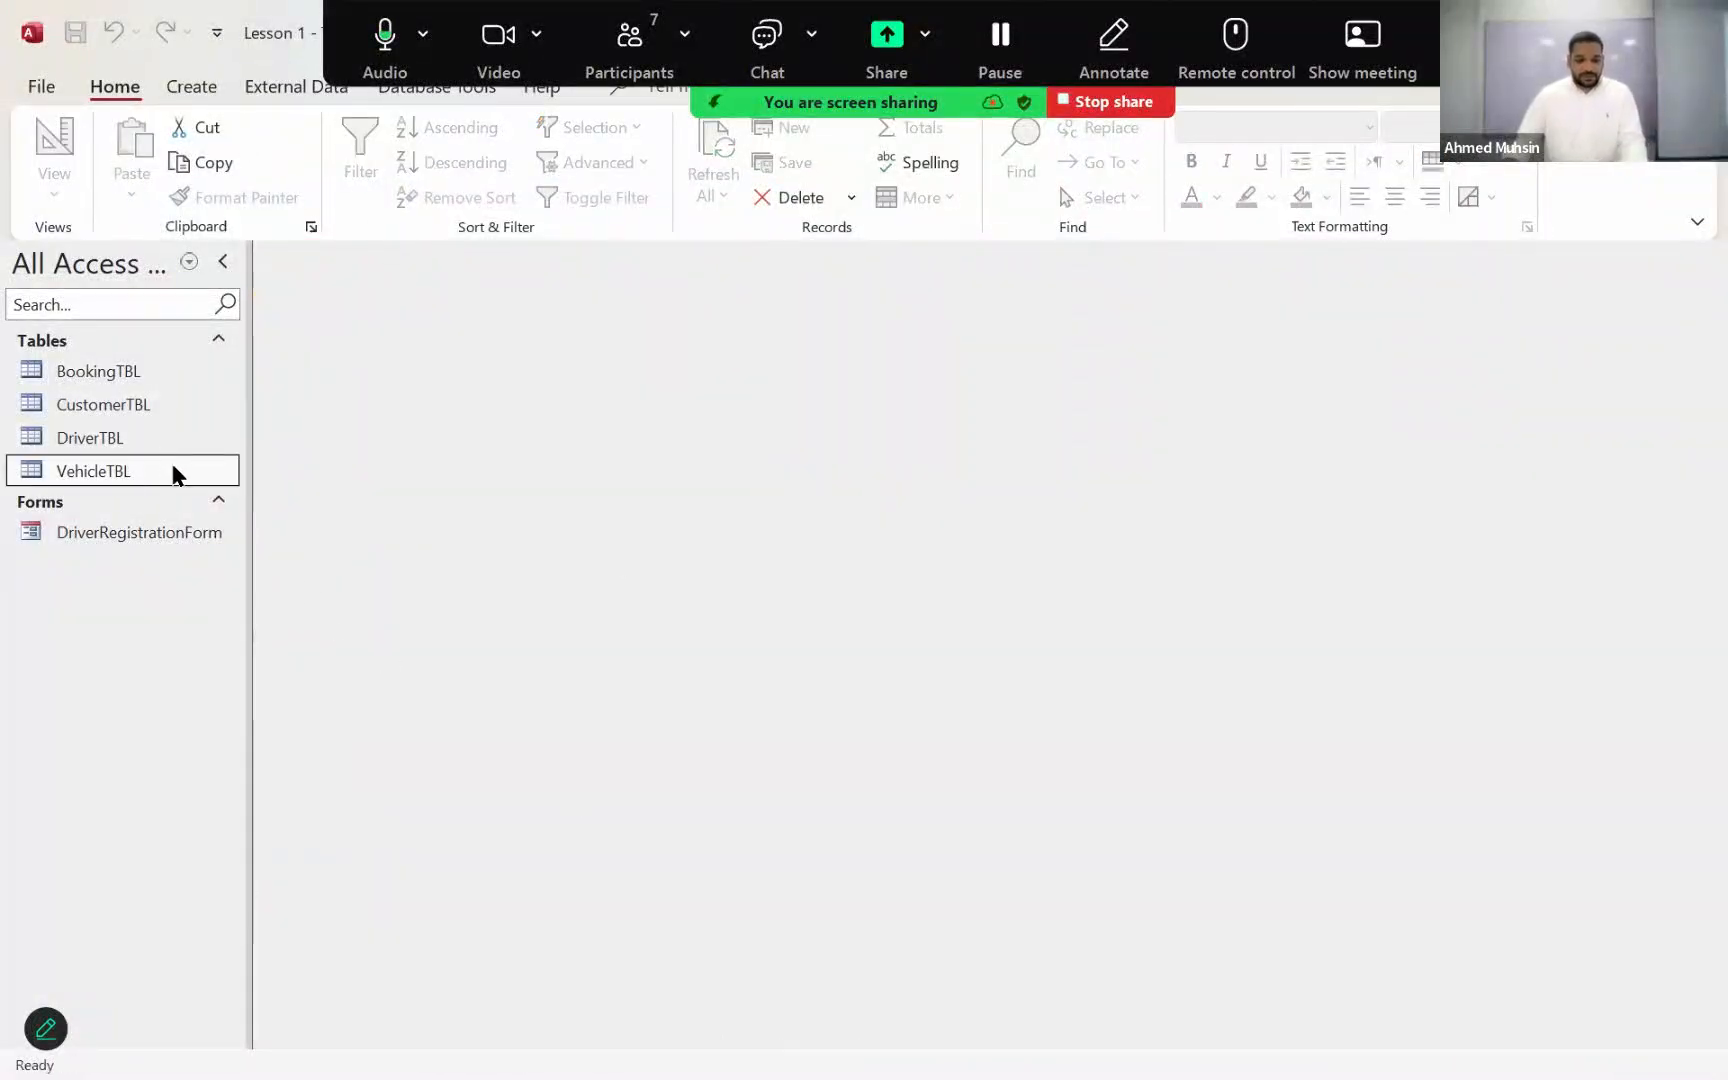
# Step: Open the Vehicle_Details text file, compare its field names with VehicleTBL's columns, and close both the file and the table
pyautogui.hotkey('alt', 'Tab')
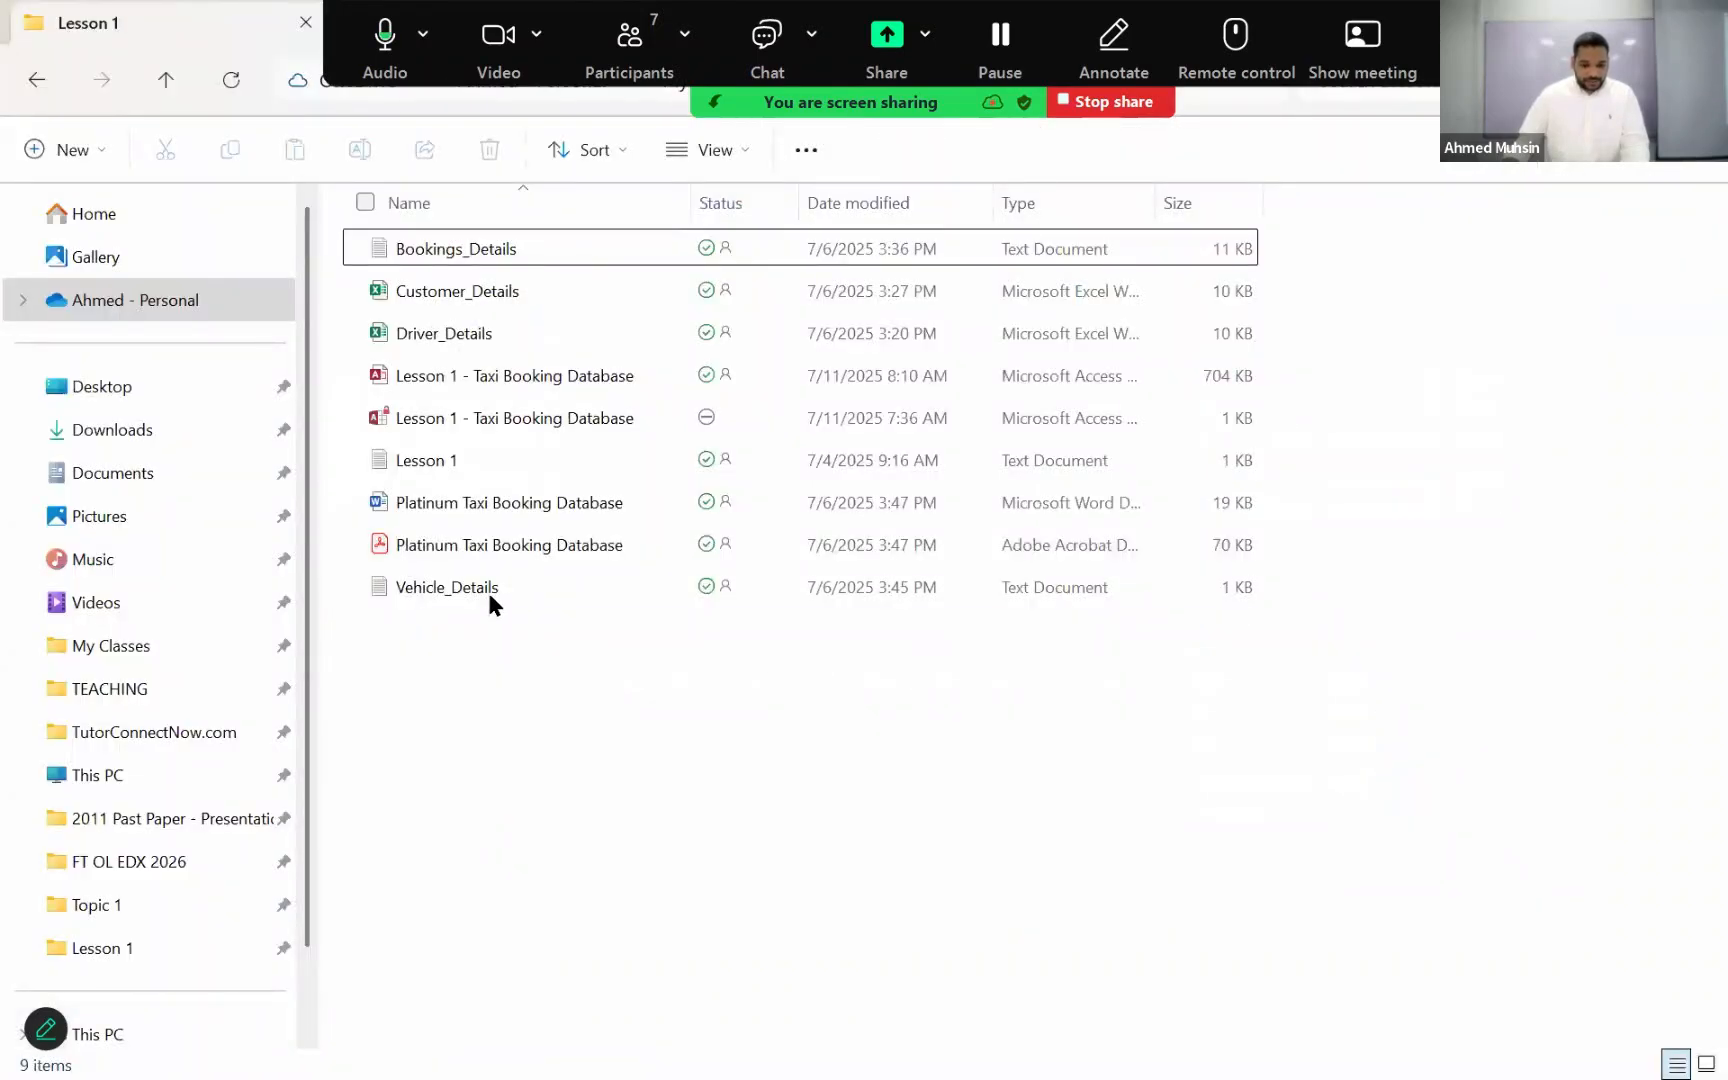
pyautogui.doubleClick(487, 590)
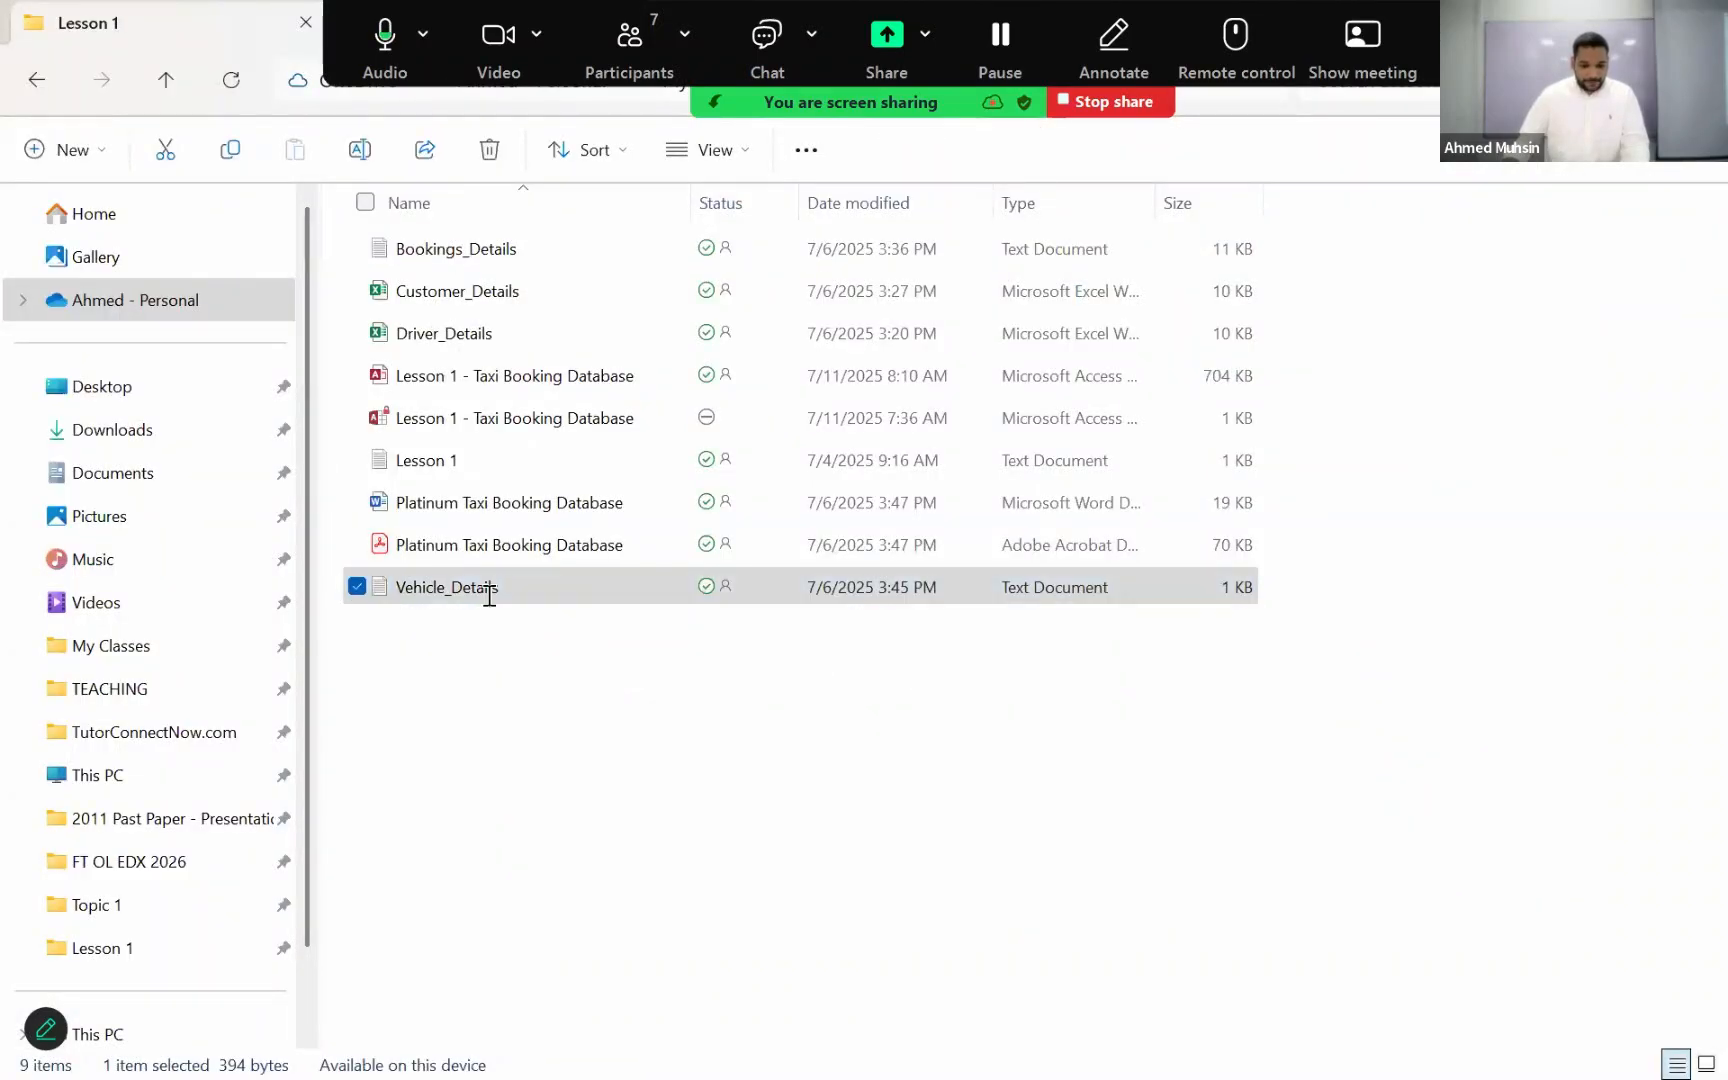
pyautogui.hotkey('alt', 'Tab')
pyautogui.press('Tab')
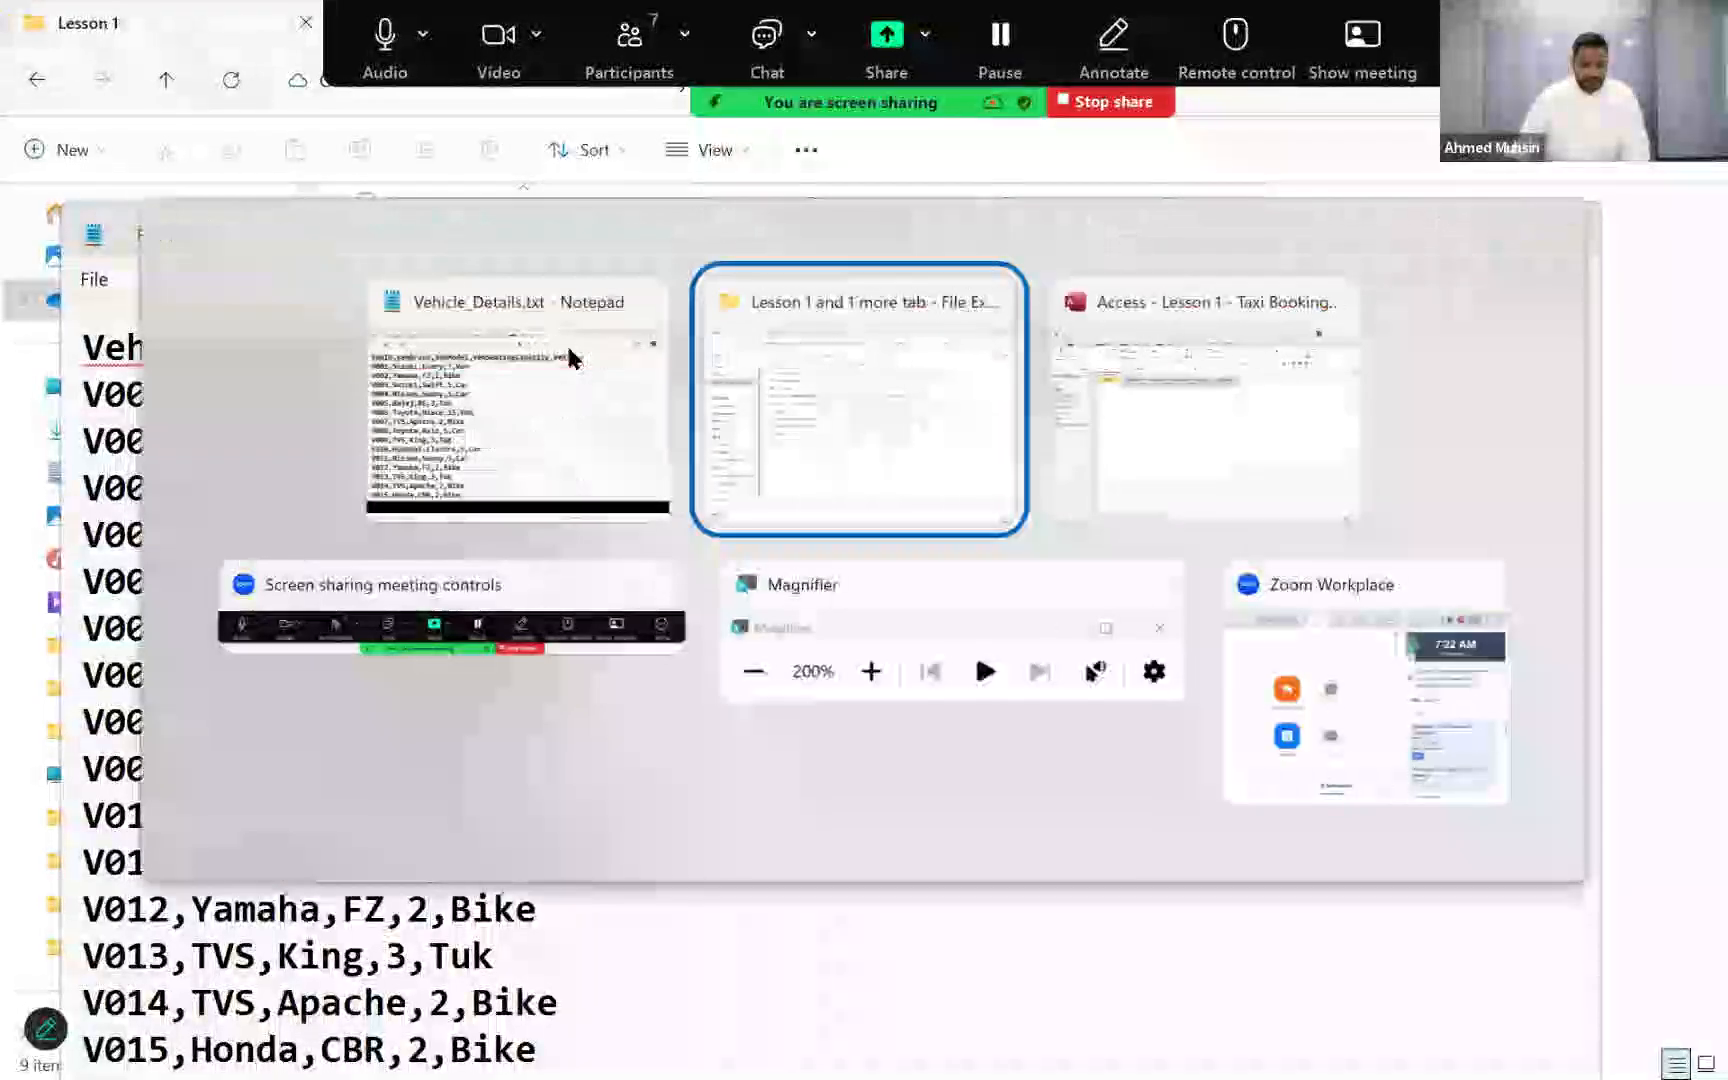
pyautogui.hotkey('alt', 'Tab')
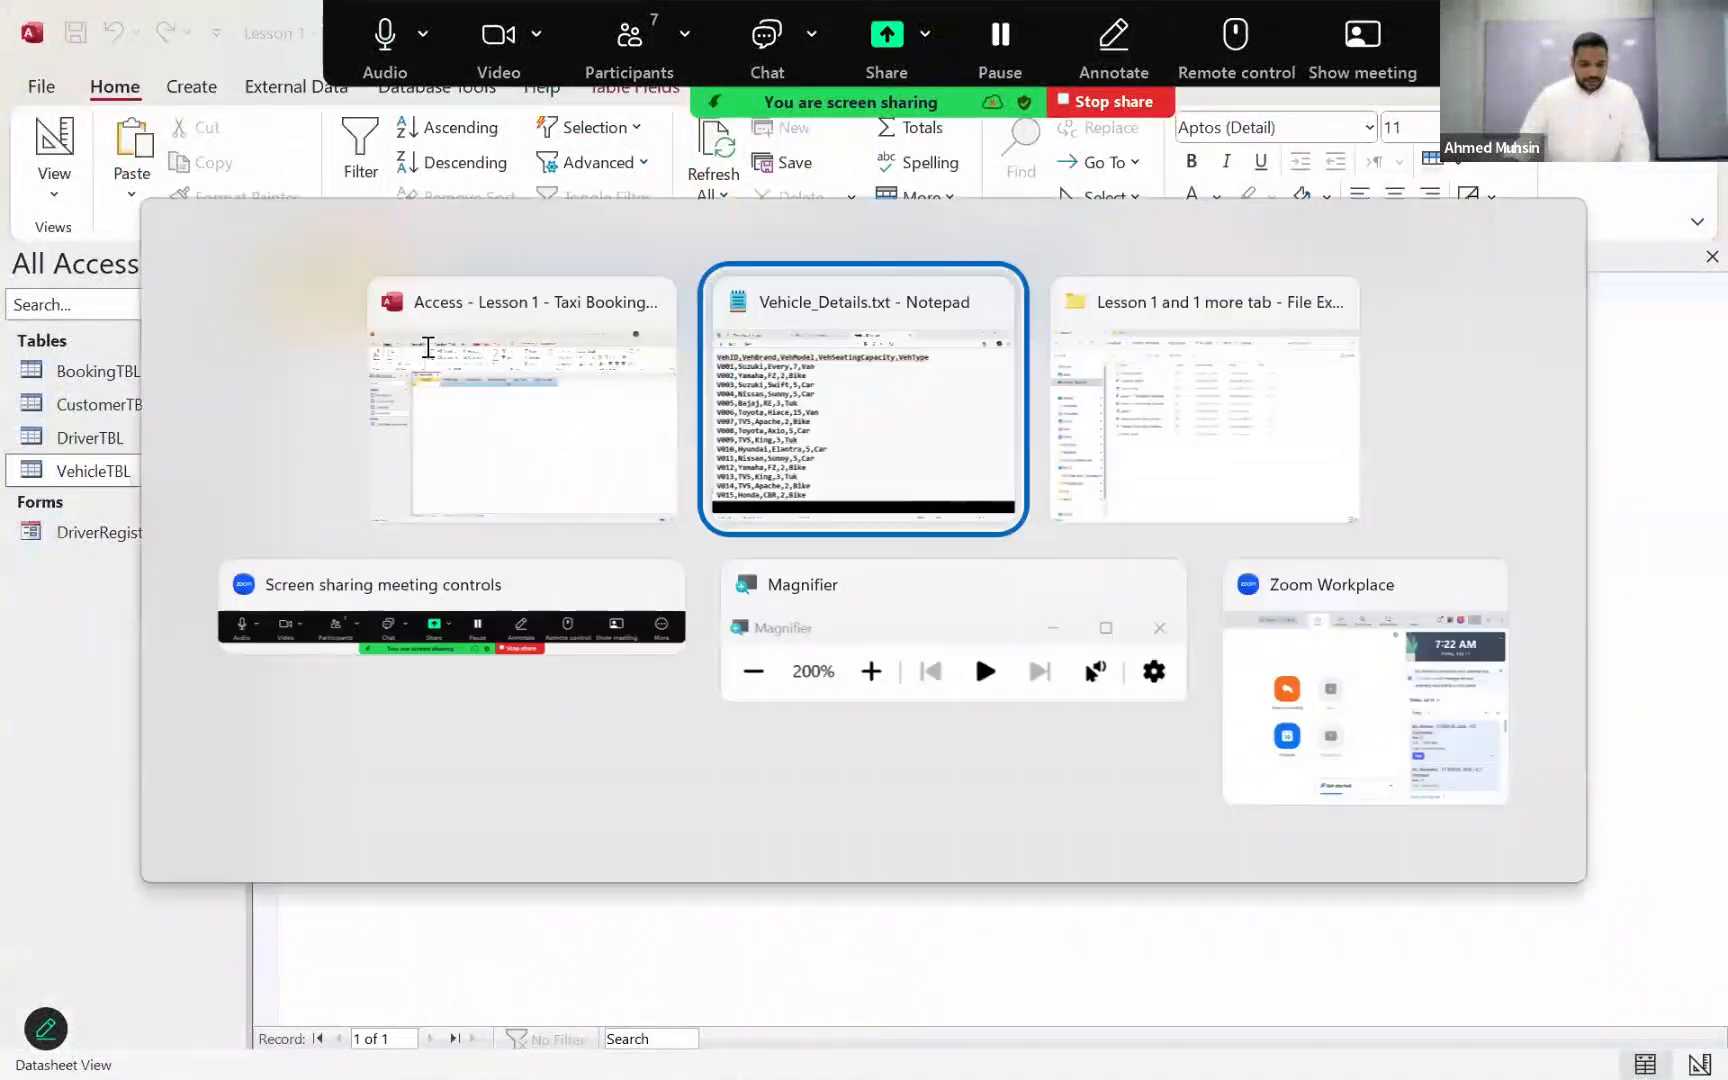
pyautogui.moveTo(1289, 238); pyautogui.dragTo(1316, 430)
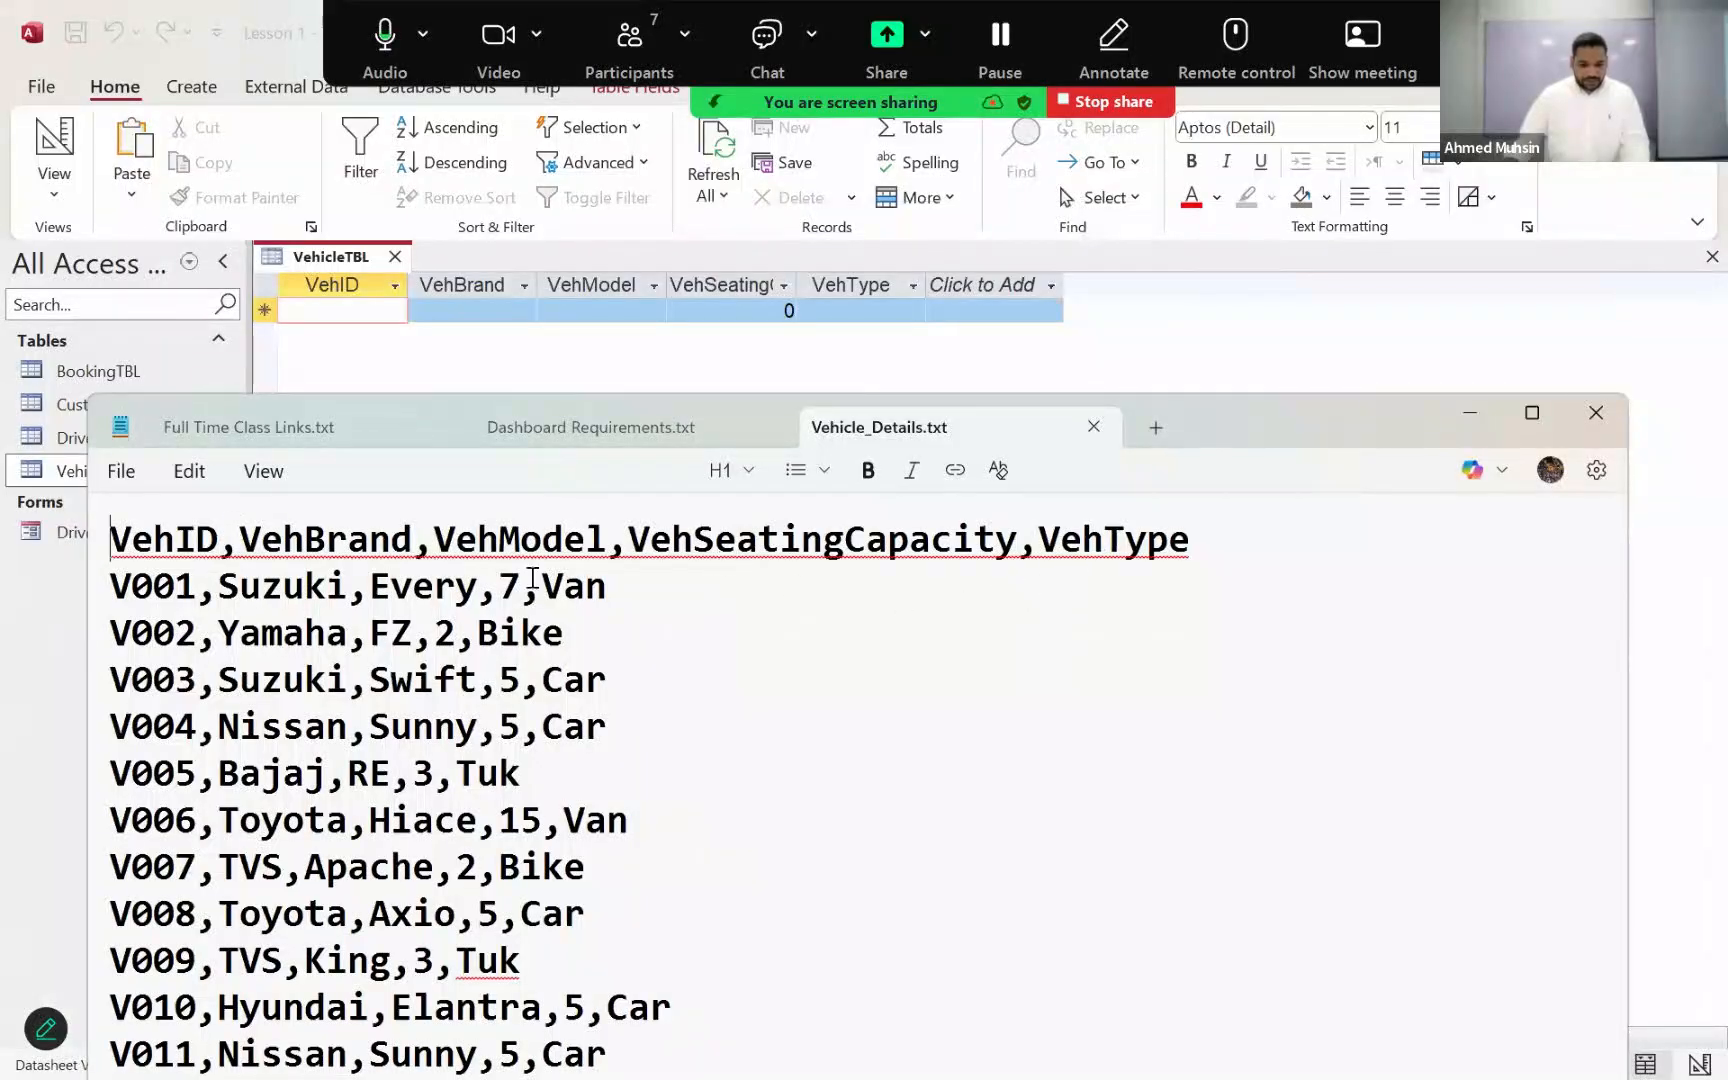
pyautogui.click(1093, 427)
pyautogui.click(1468, 414)
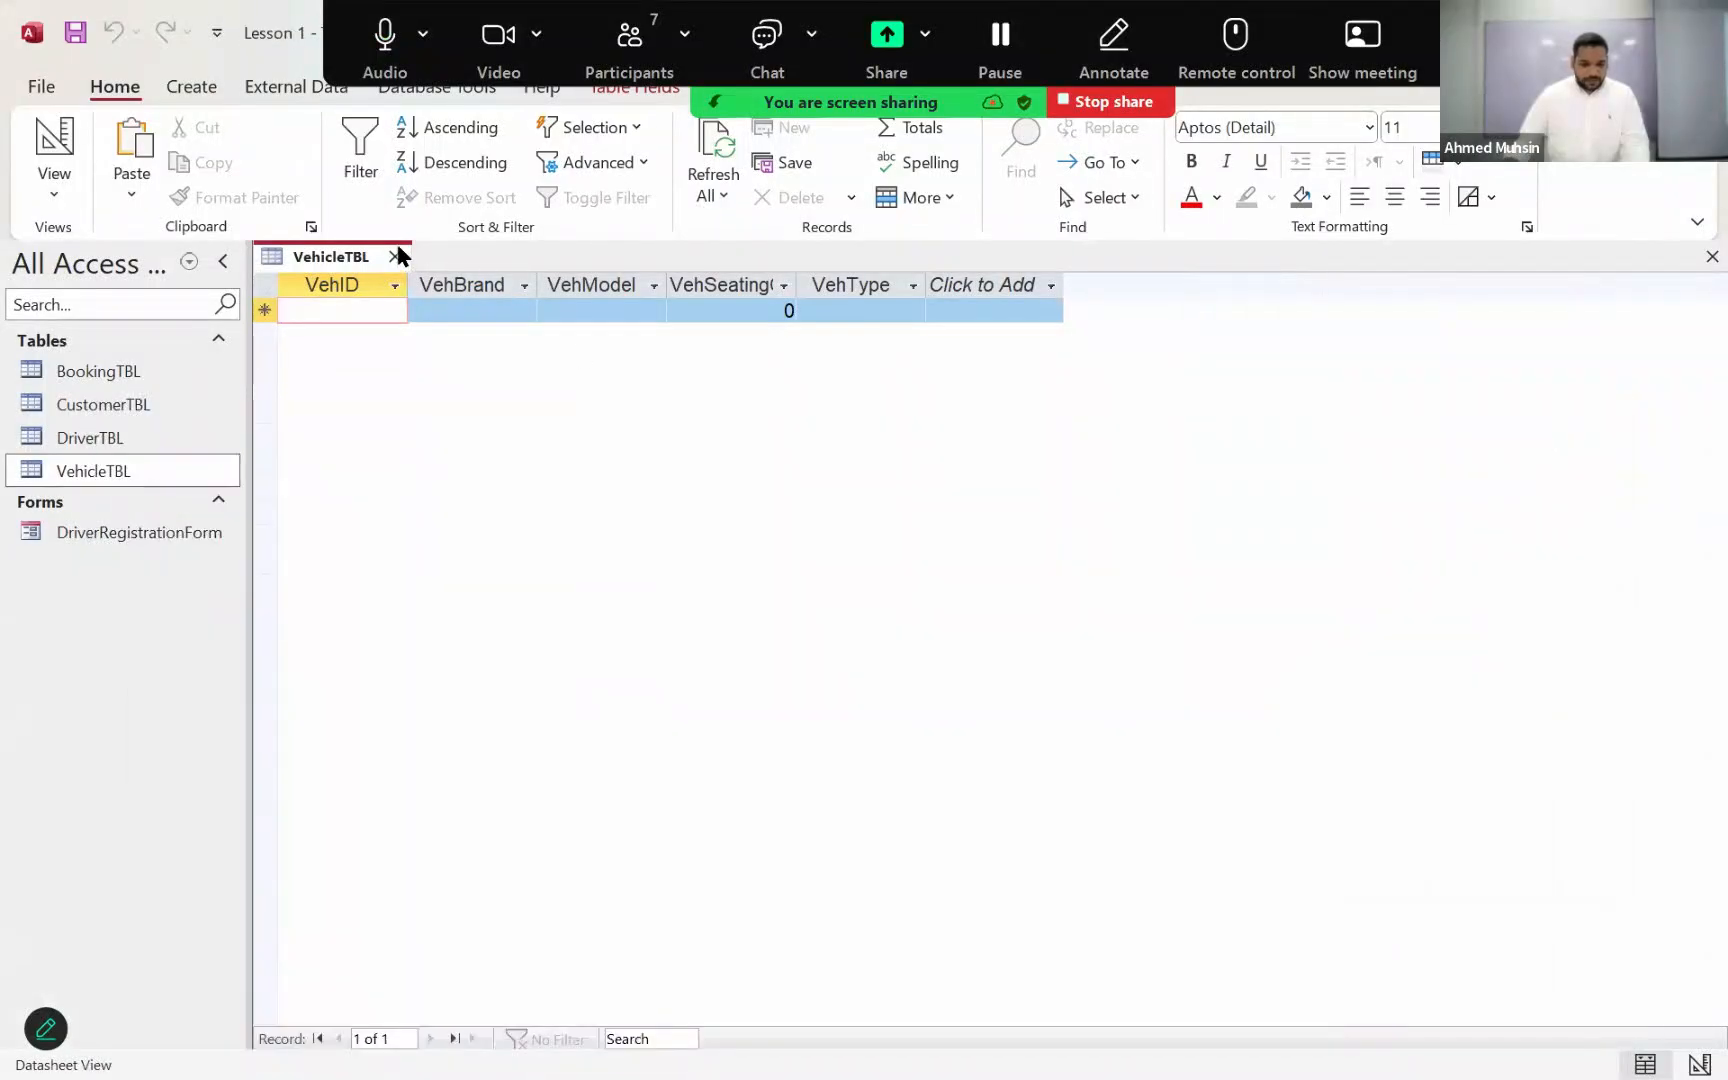
pyautogui.click(395, 256)
# Step: Start a text file import of Vehicle_Details from the Lesson 1 folder, appending its records to VehicleTBL
pyautogui.click(280, 86)
pyautogui.click(78, 190)
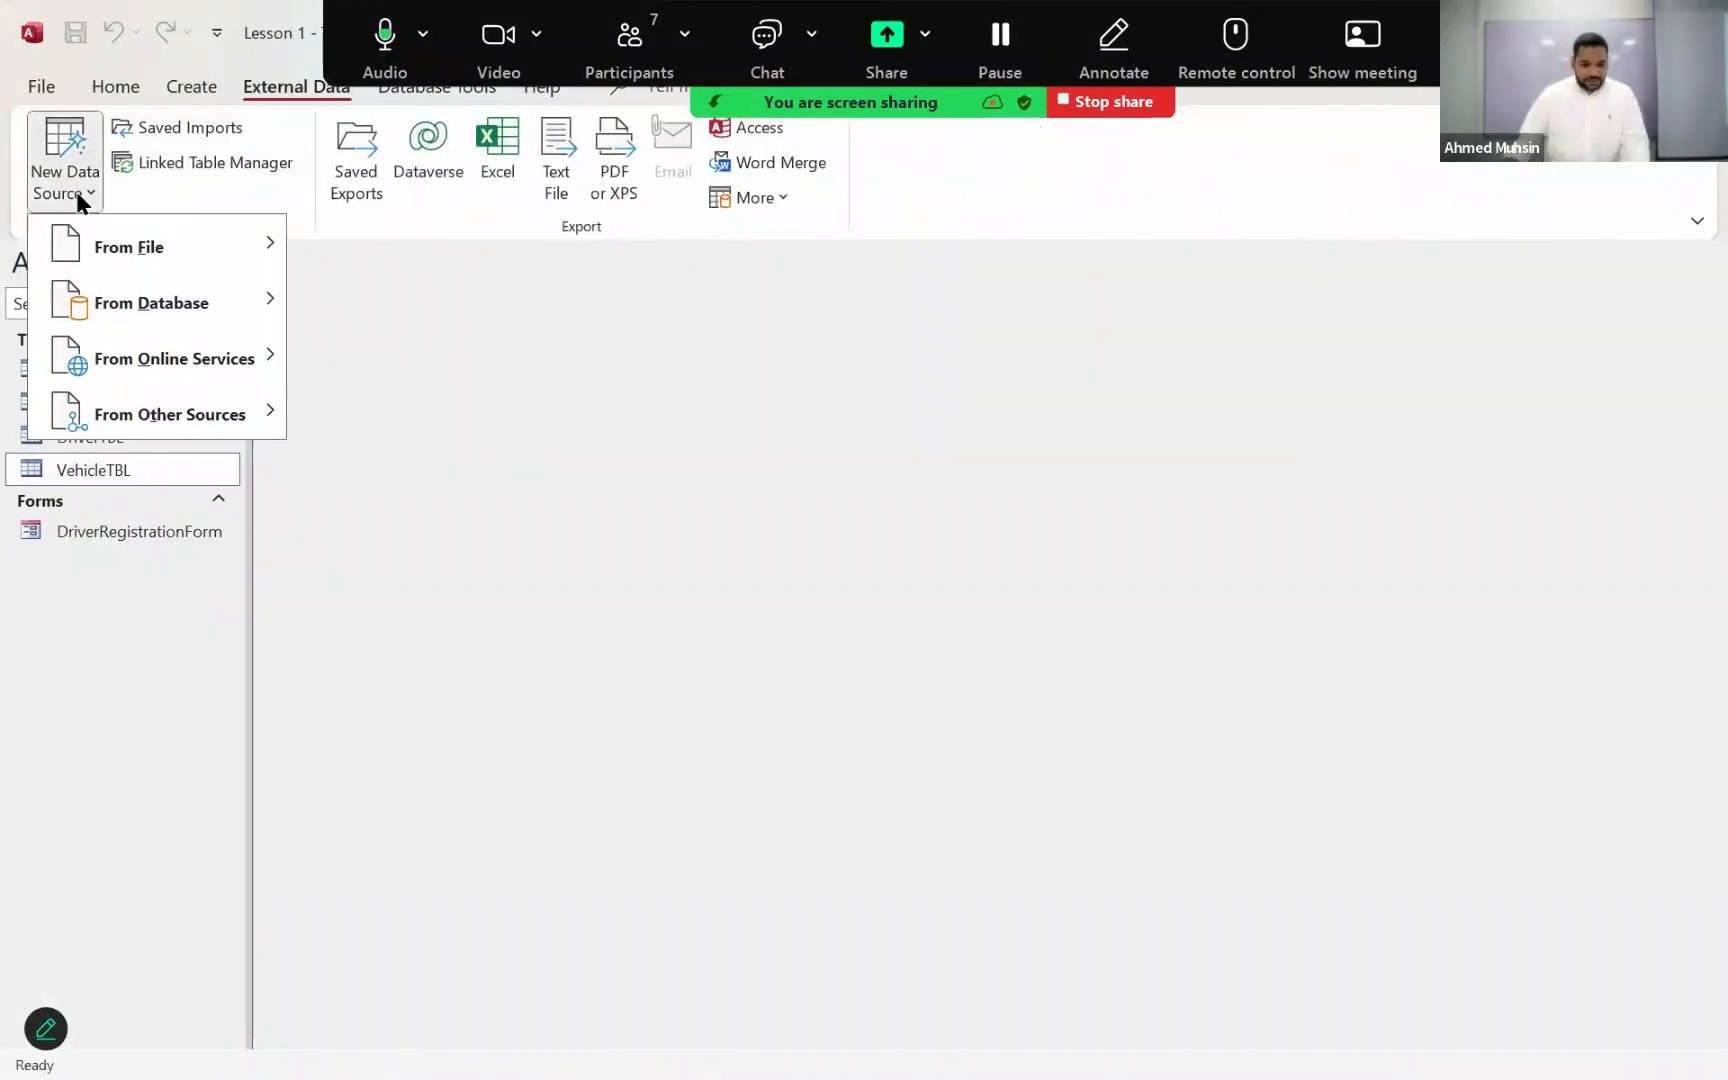
pyautogui.moveTo(130, 247)
pyautogui.click(420, 413)
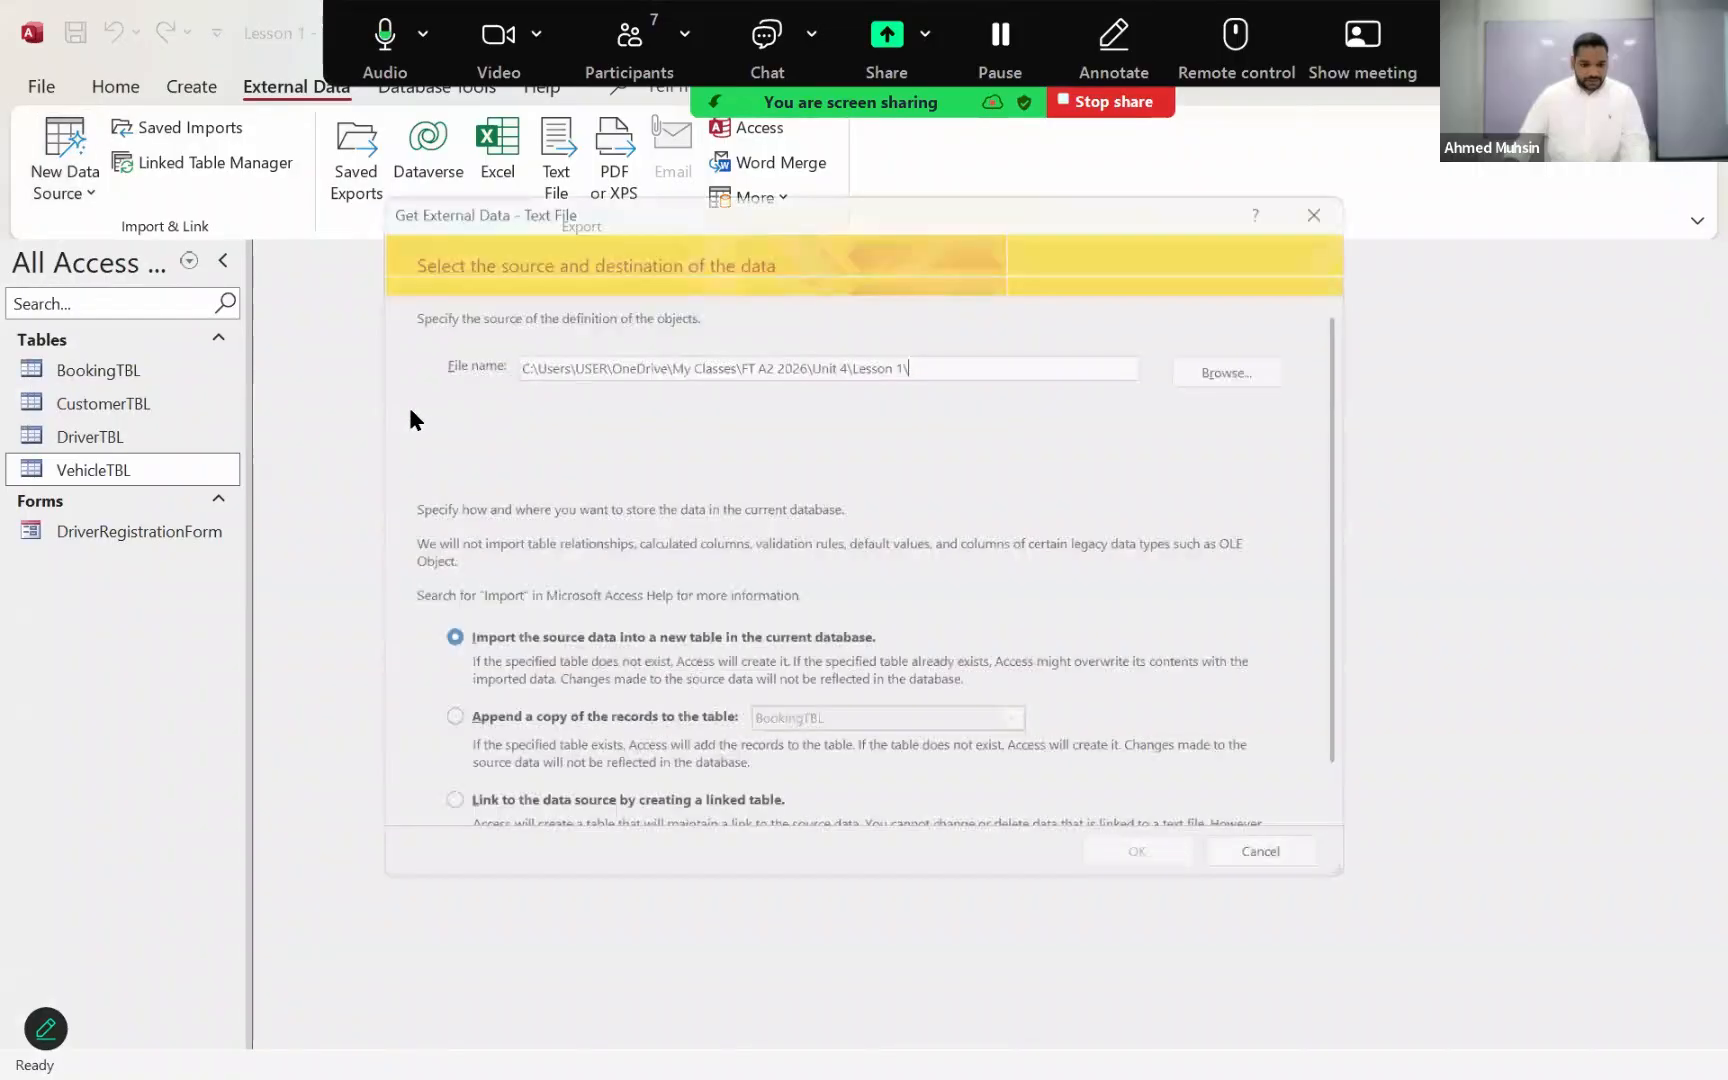
pyautogui.click(1300, 366)
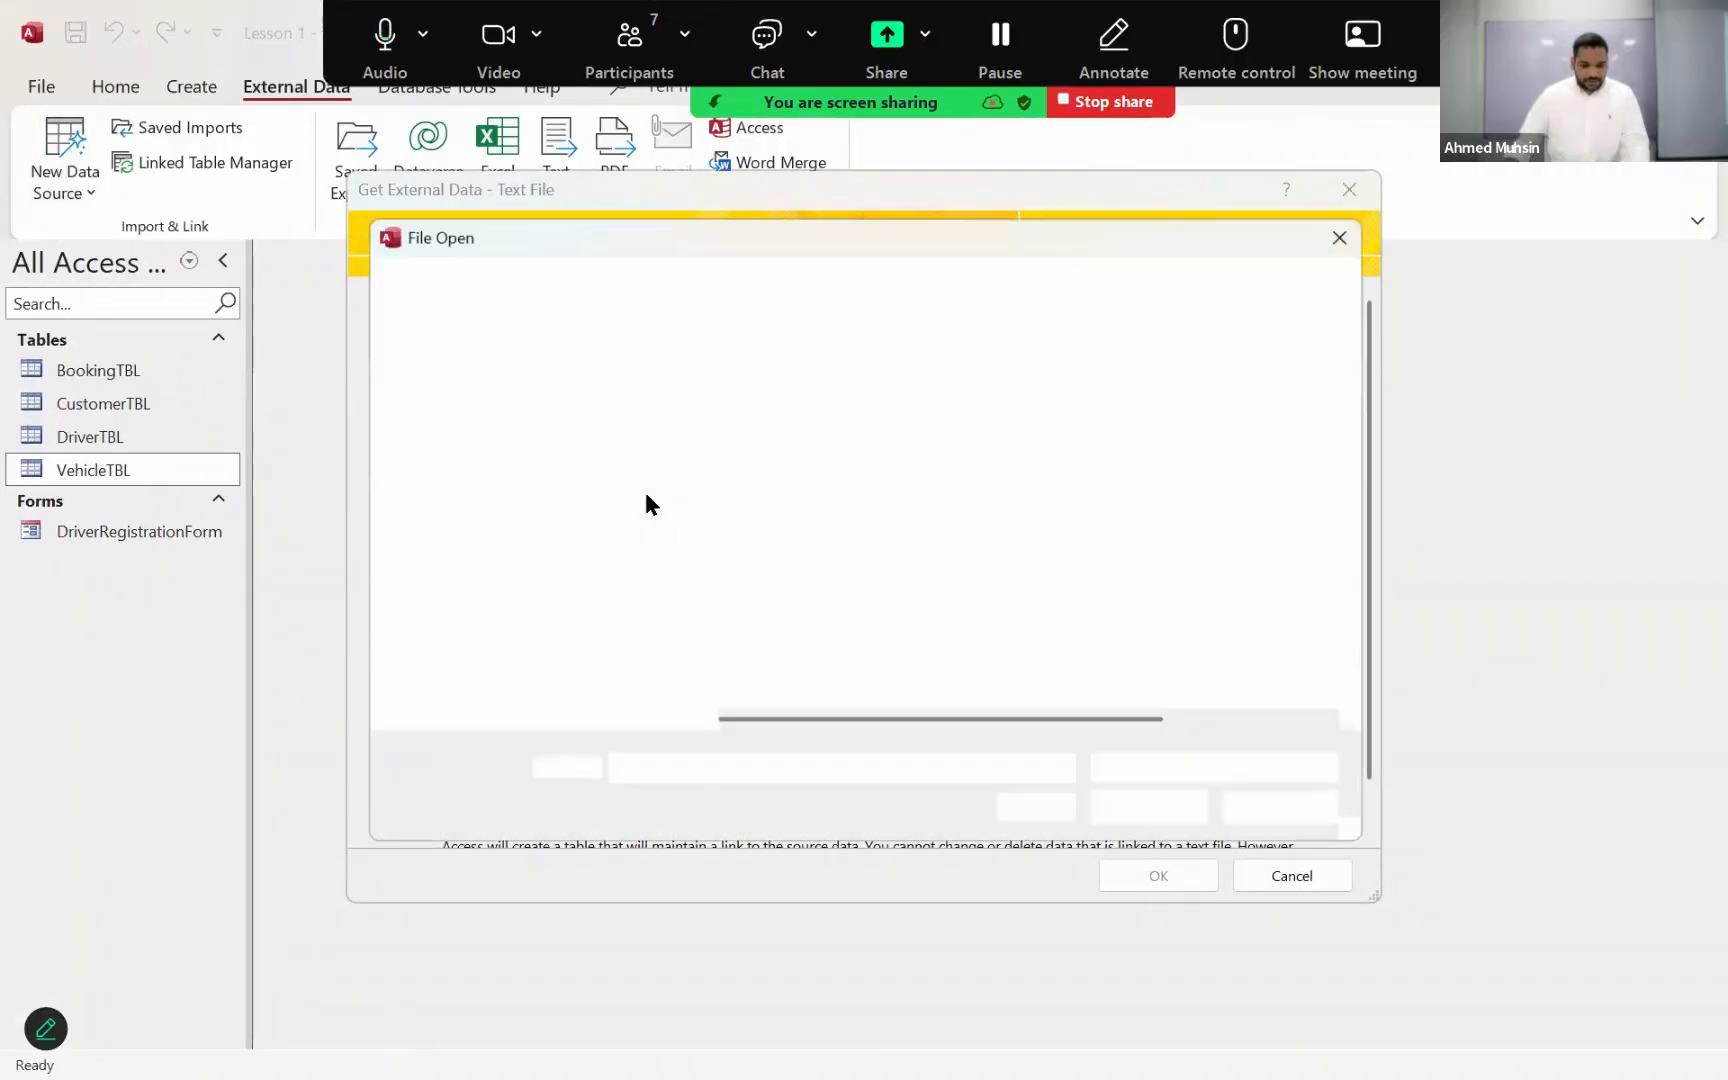
pyautogui.click(756, 510)
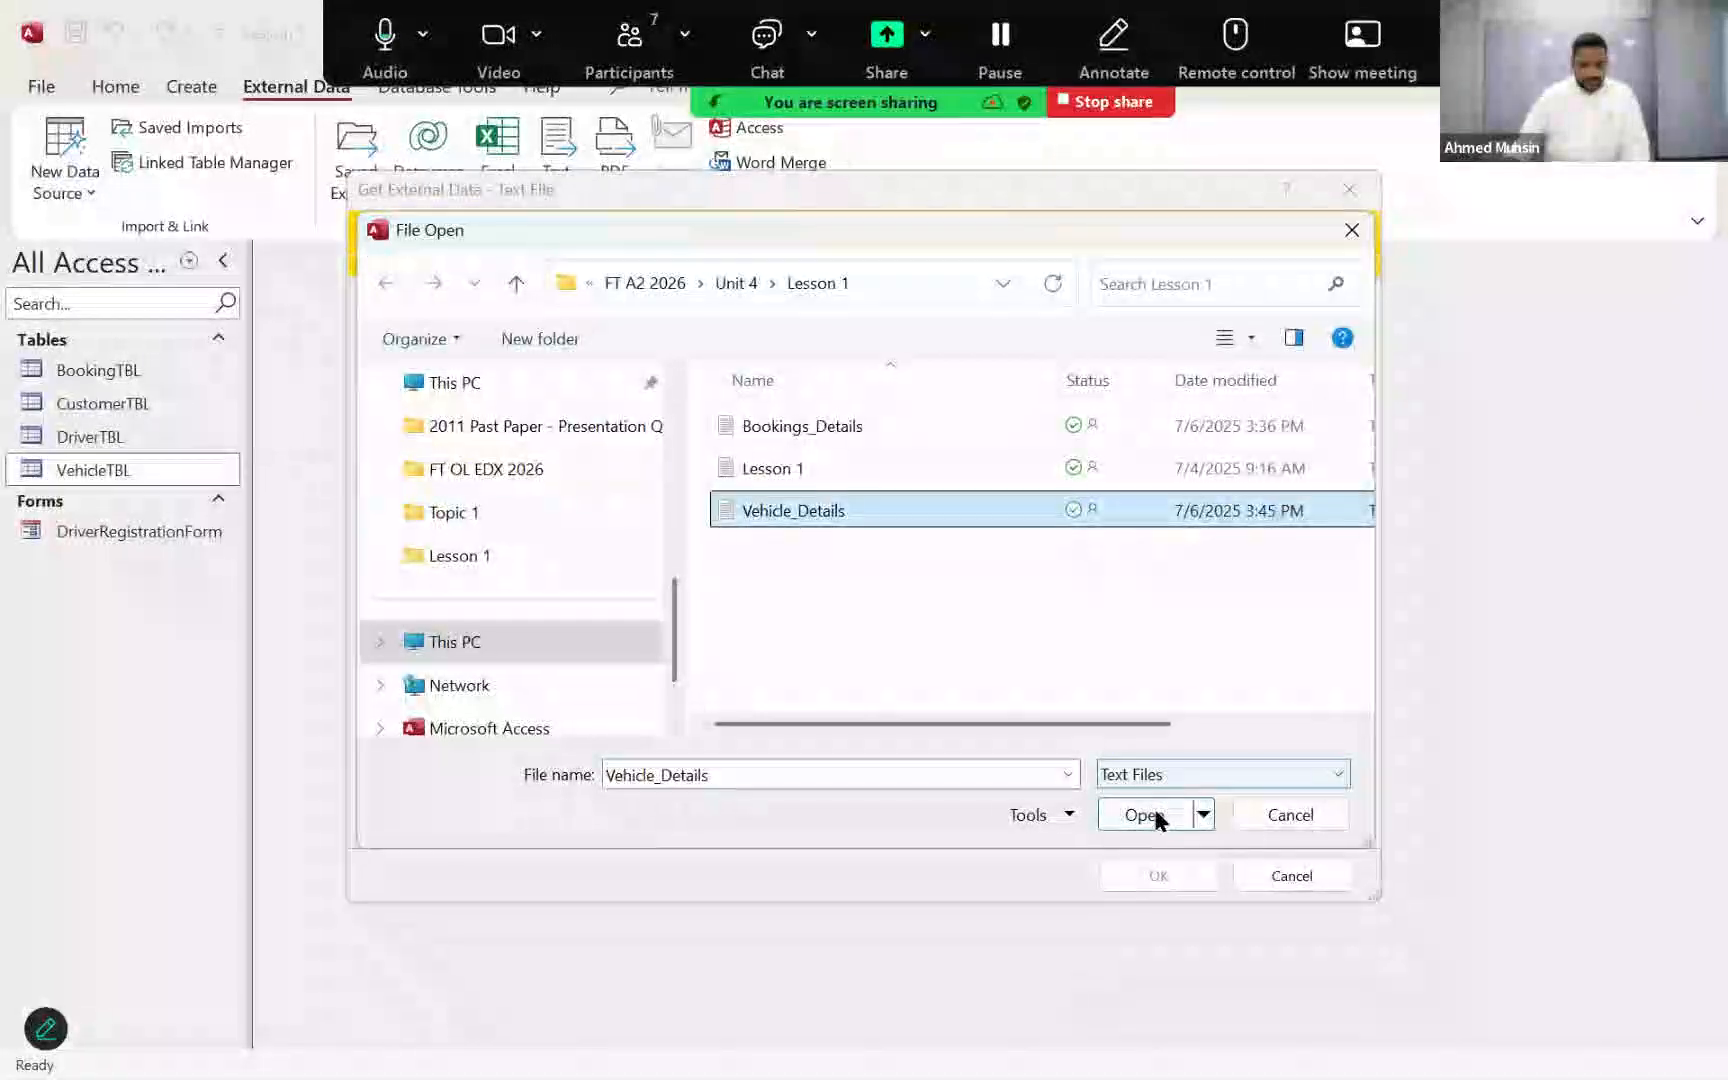
pyautogui.click(1145, 815)
pyautogui.click(577, 731)
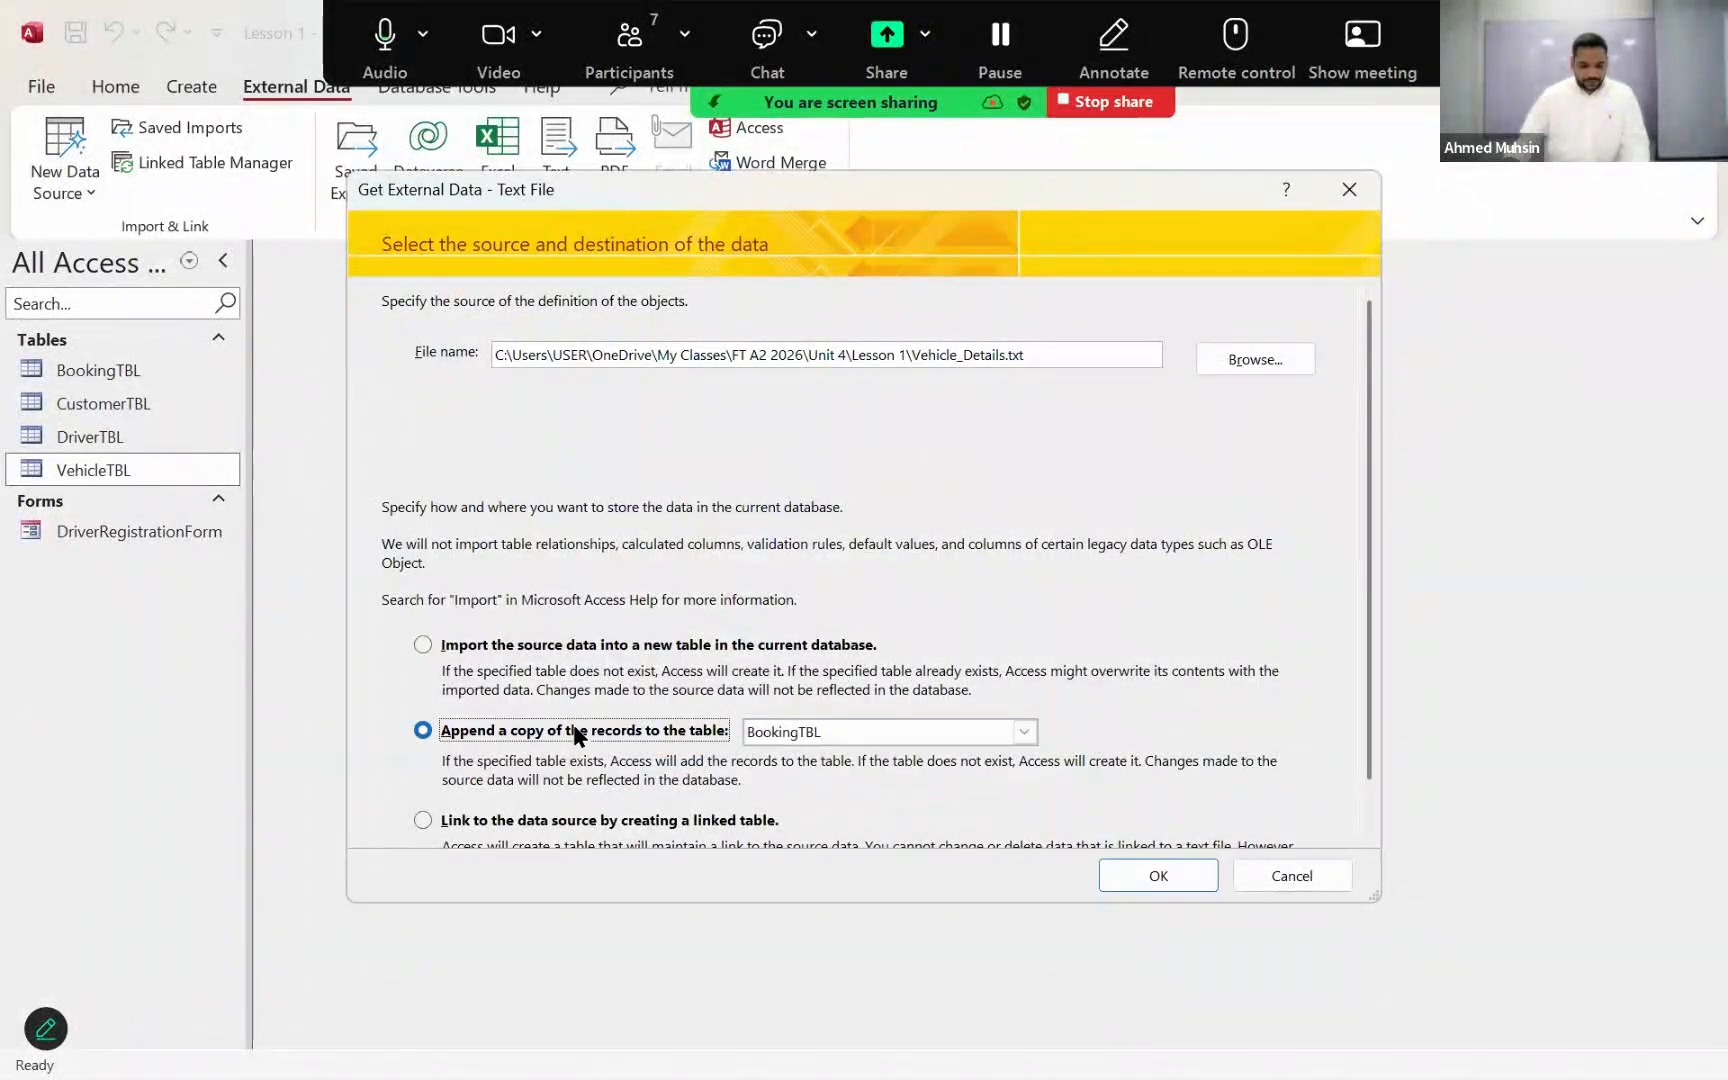
pyautogui.click(1025, 731)
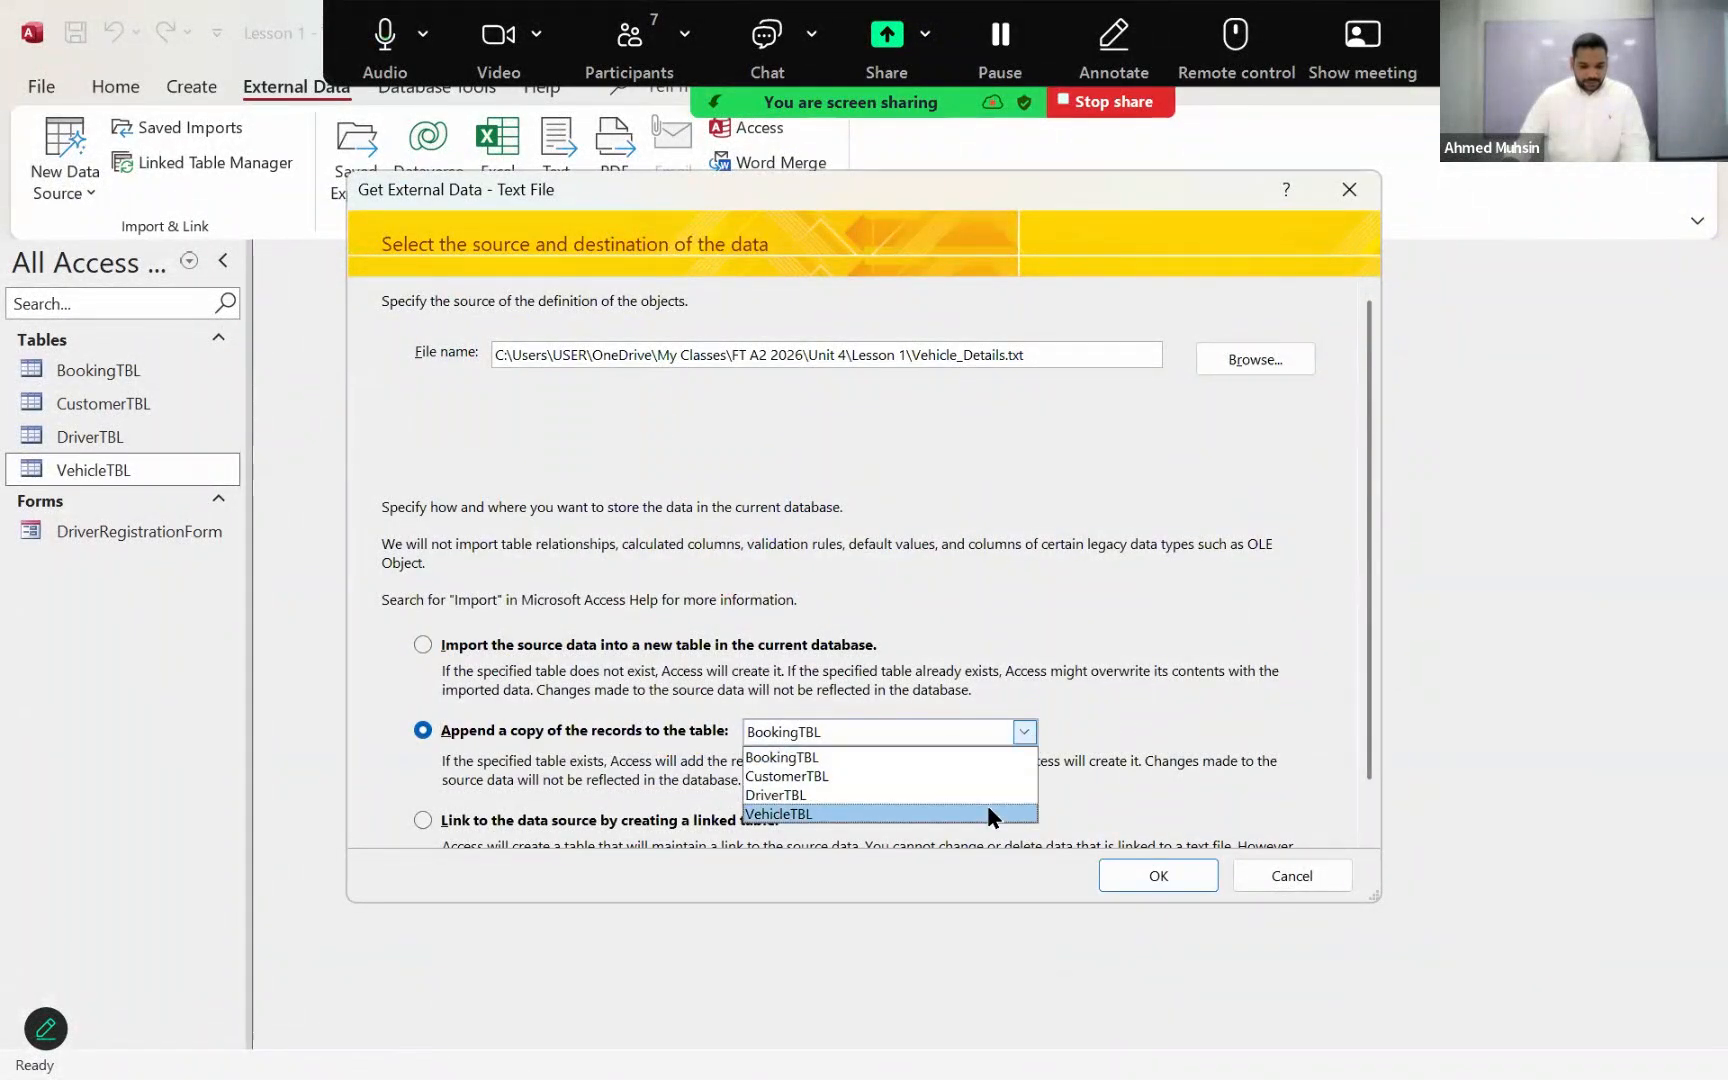
pyautogui.click(987, 813)
pyautogui.click(1152, 878)
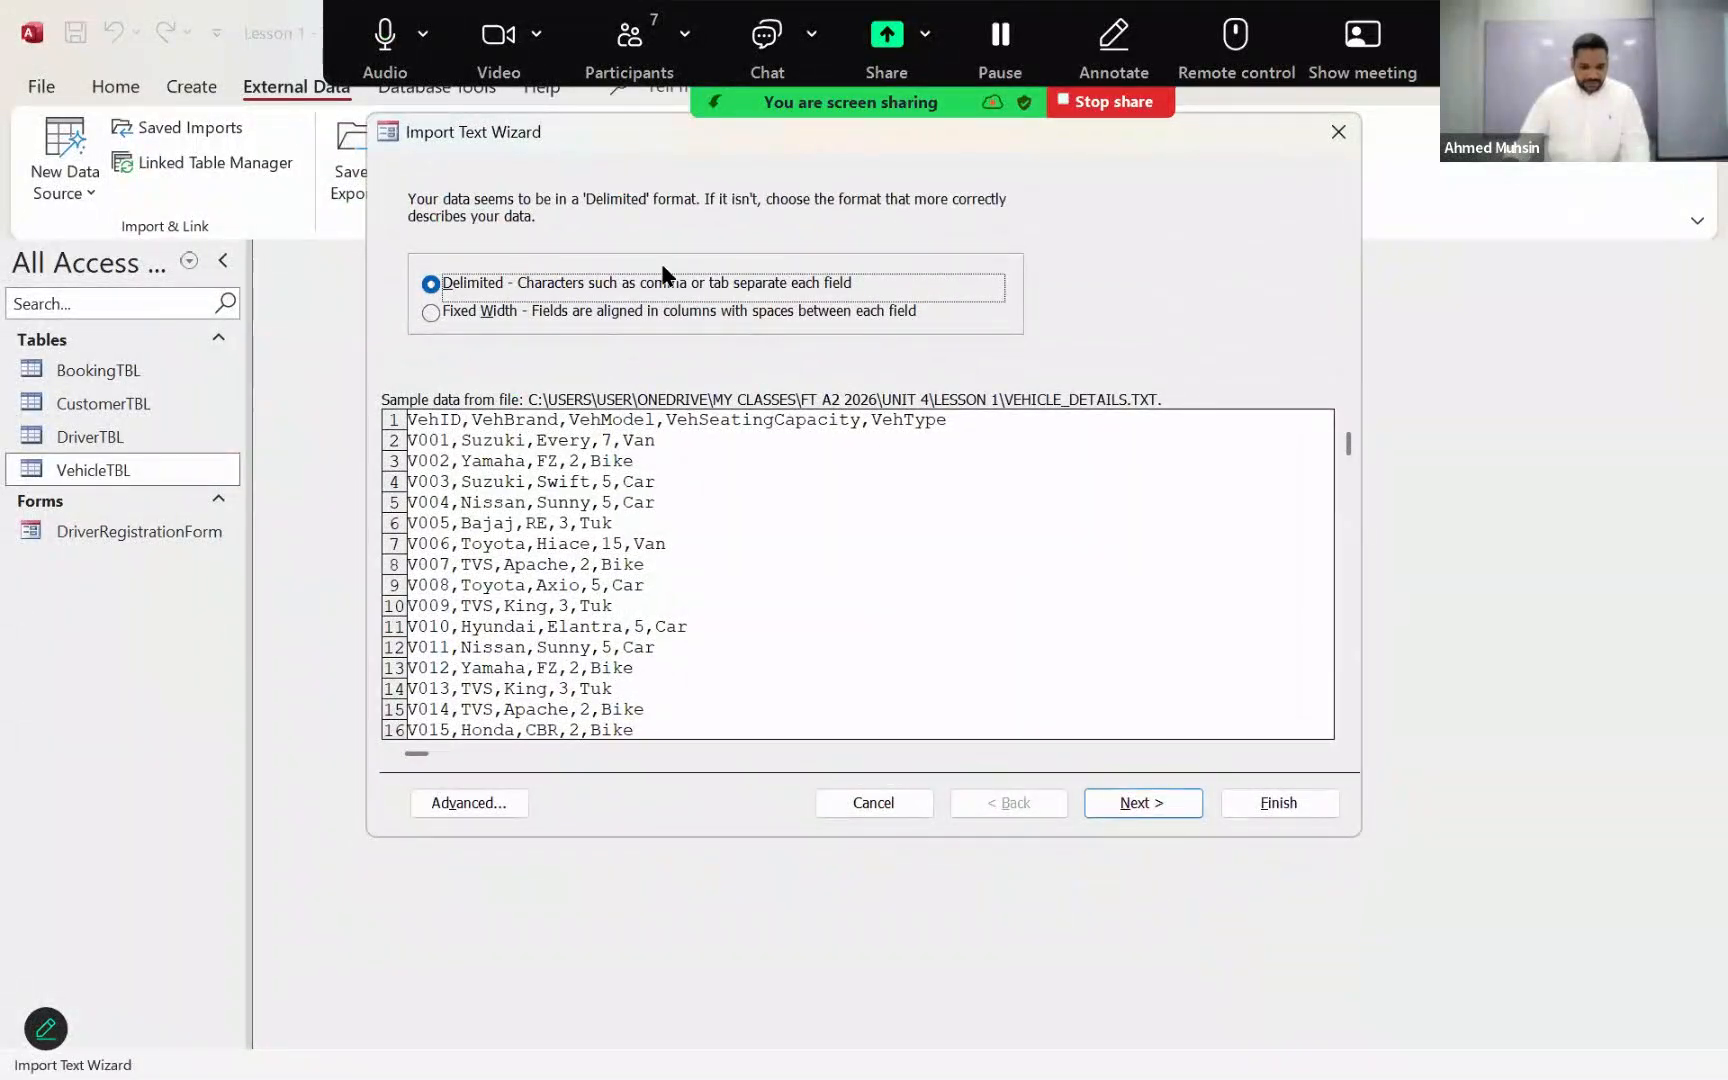
# Step: Import the vehicles as comma-delimited text with field names in the first row, without saving the import steps, and open VehicleTBL to check it
pyautogui.click(1140, 803)
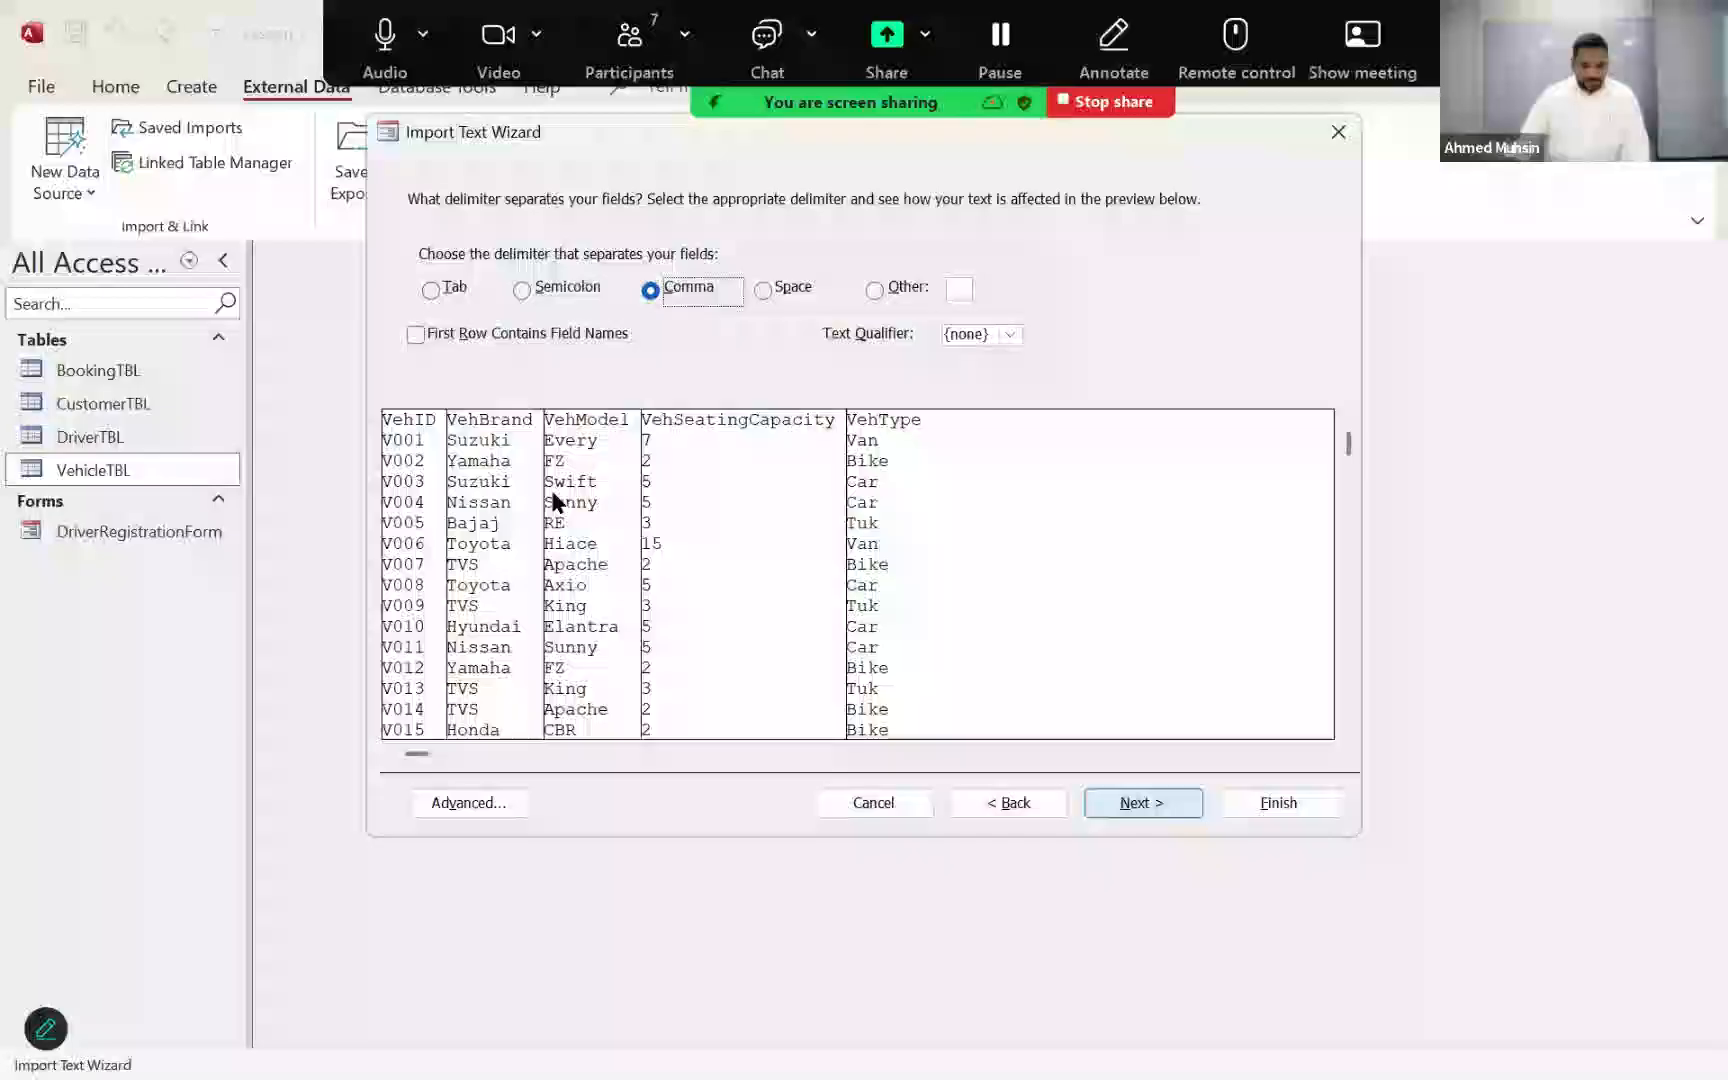
pyautogui.click(543, 338)
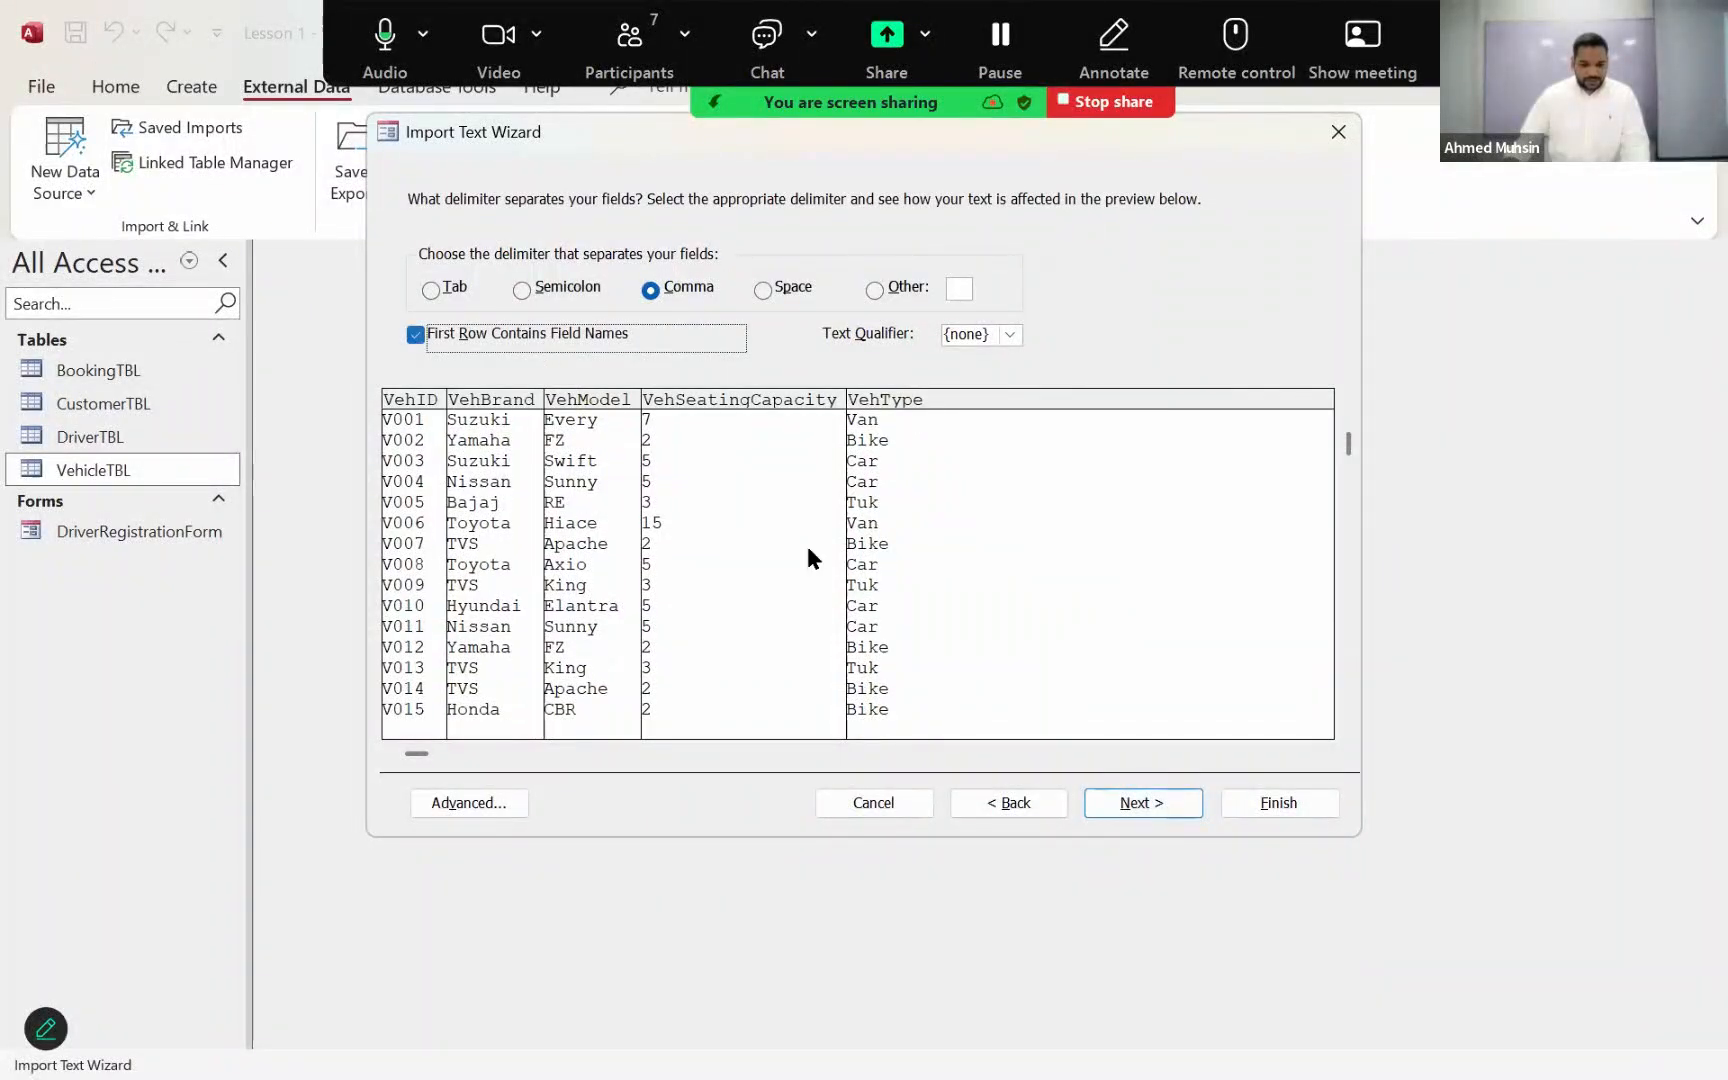
pyautogui.click(1170, 808)
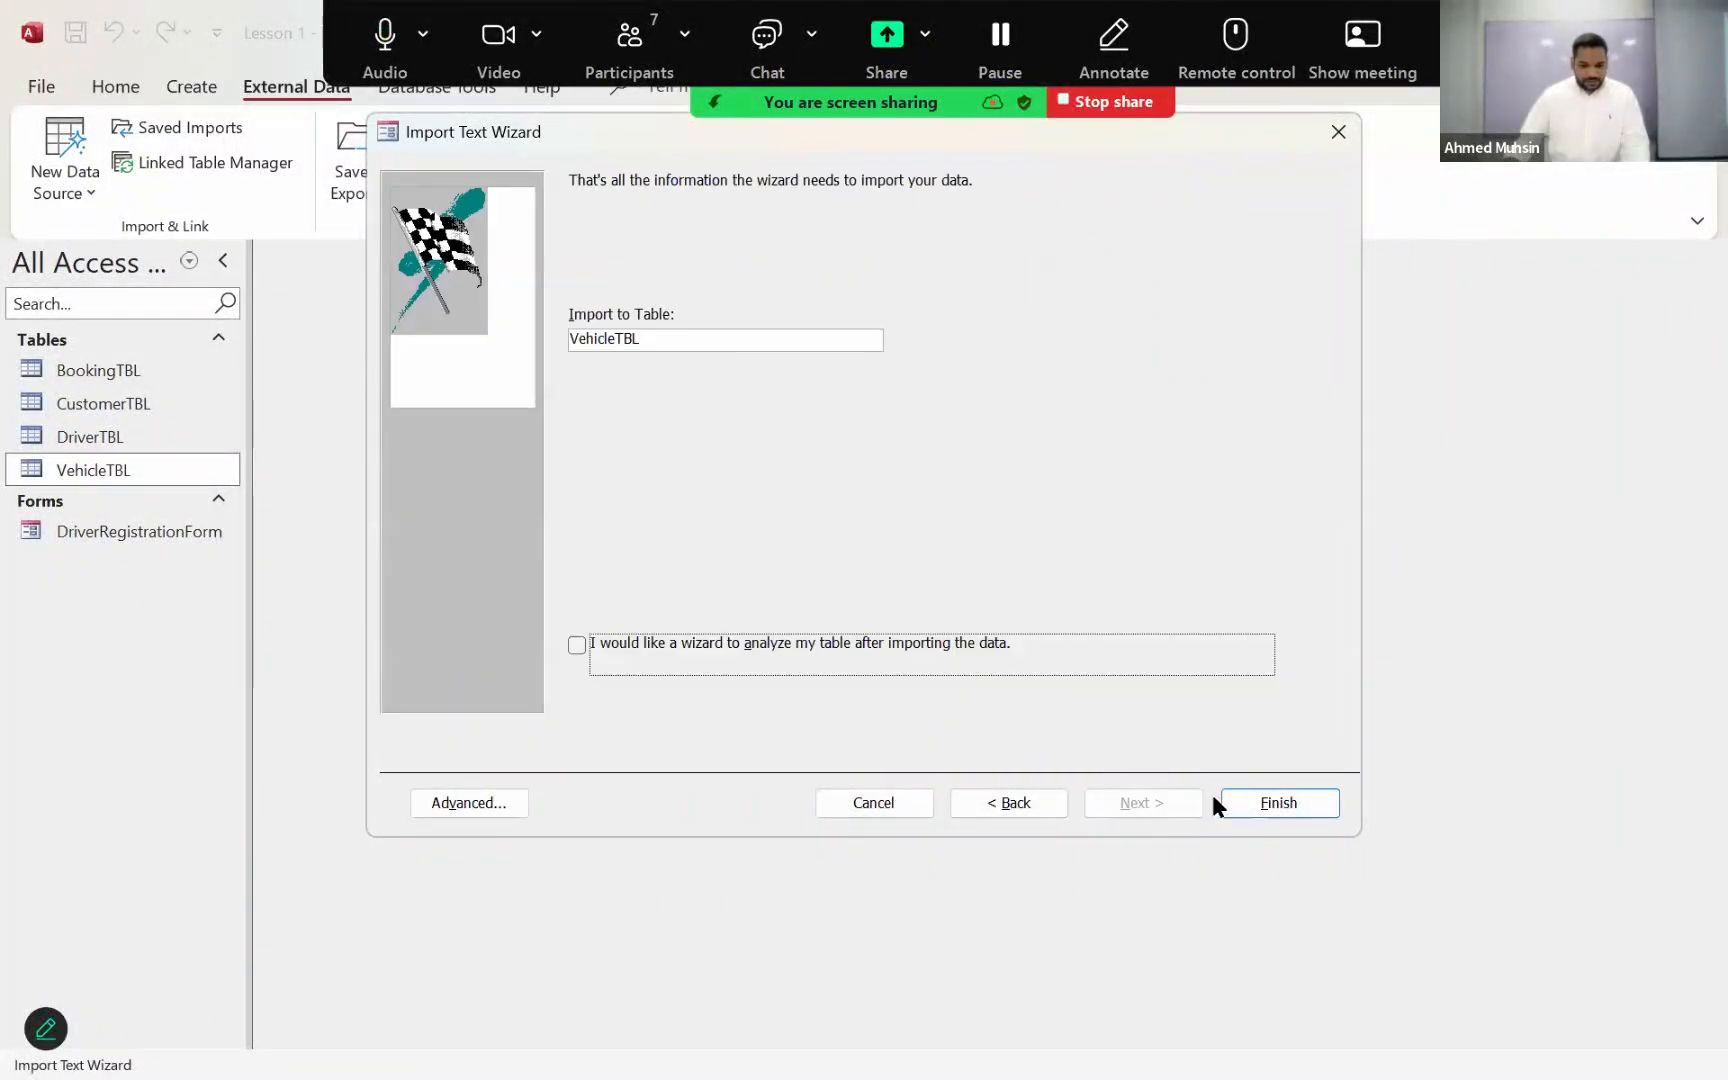
pyautogui.click(1259, 803)
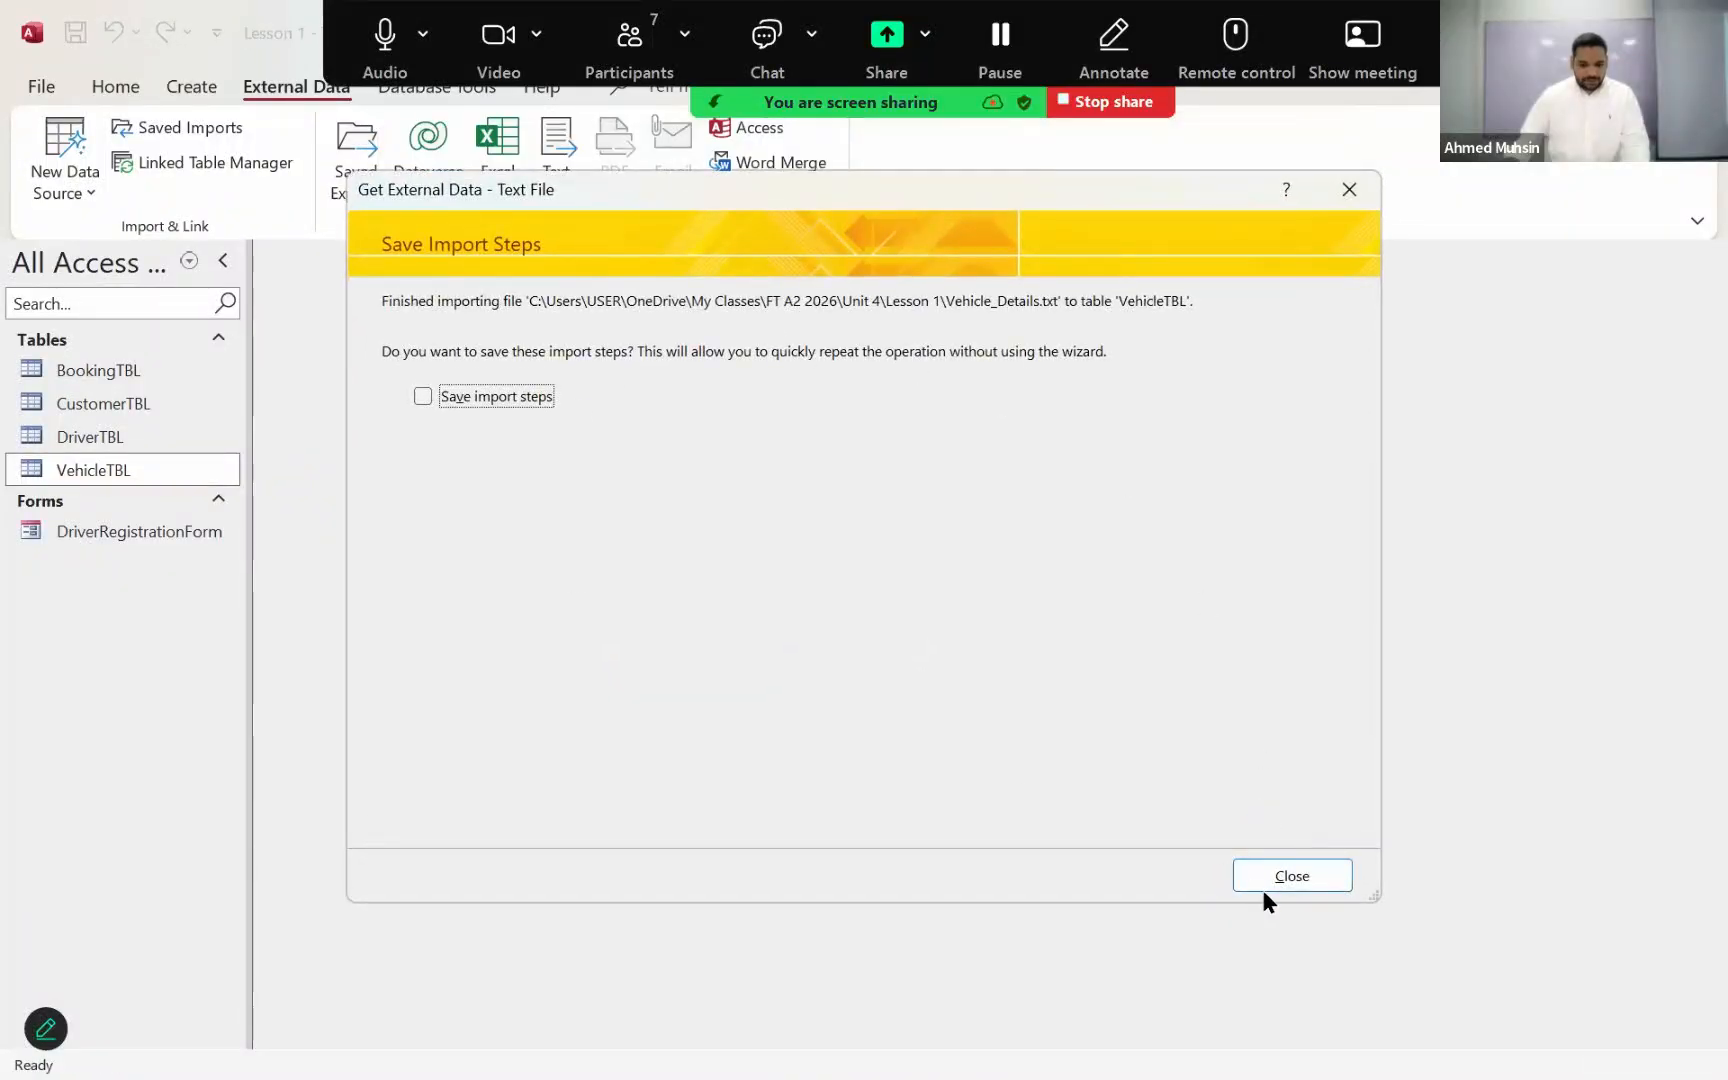
pyautogui.click(1280, 878)
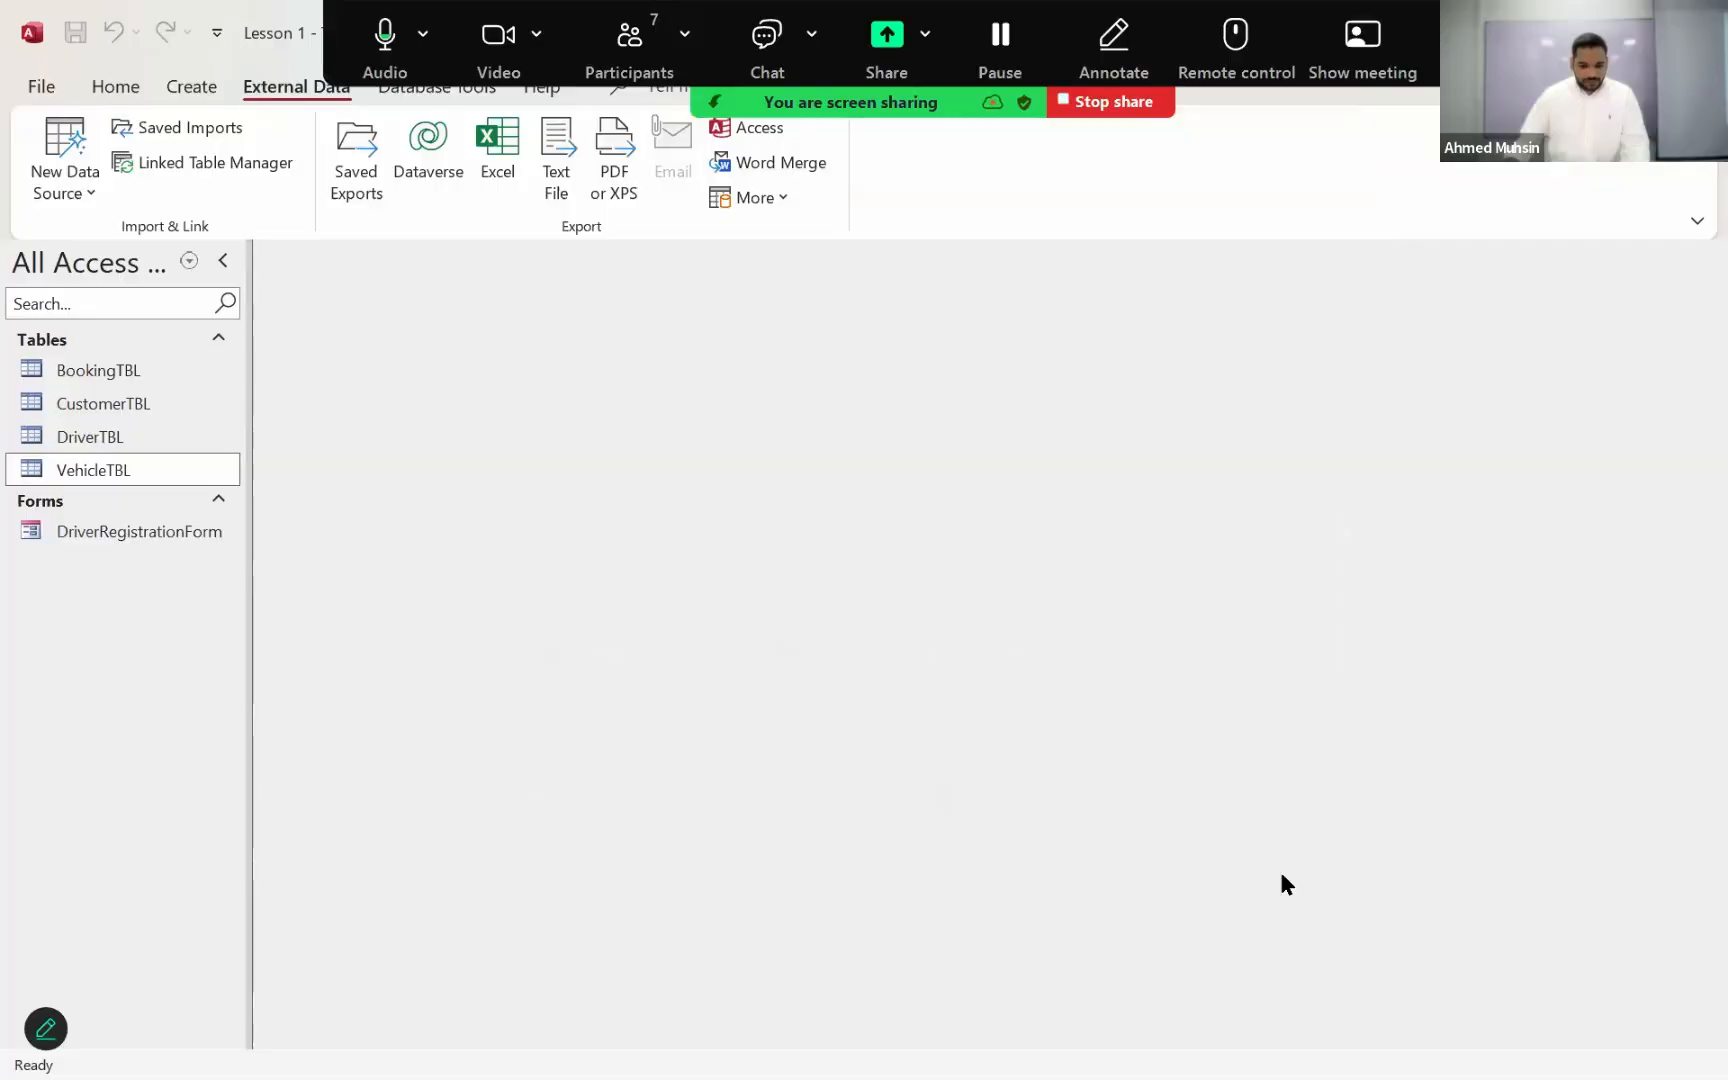
pyautogui.doubleClick(198, 467)
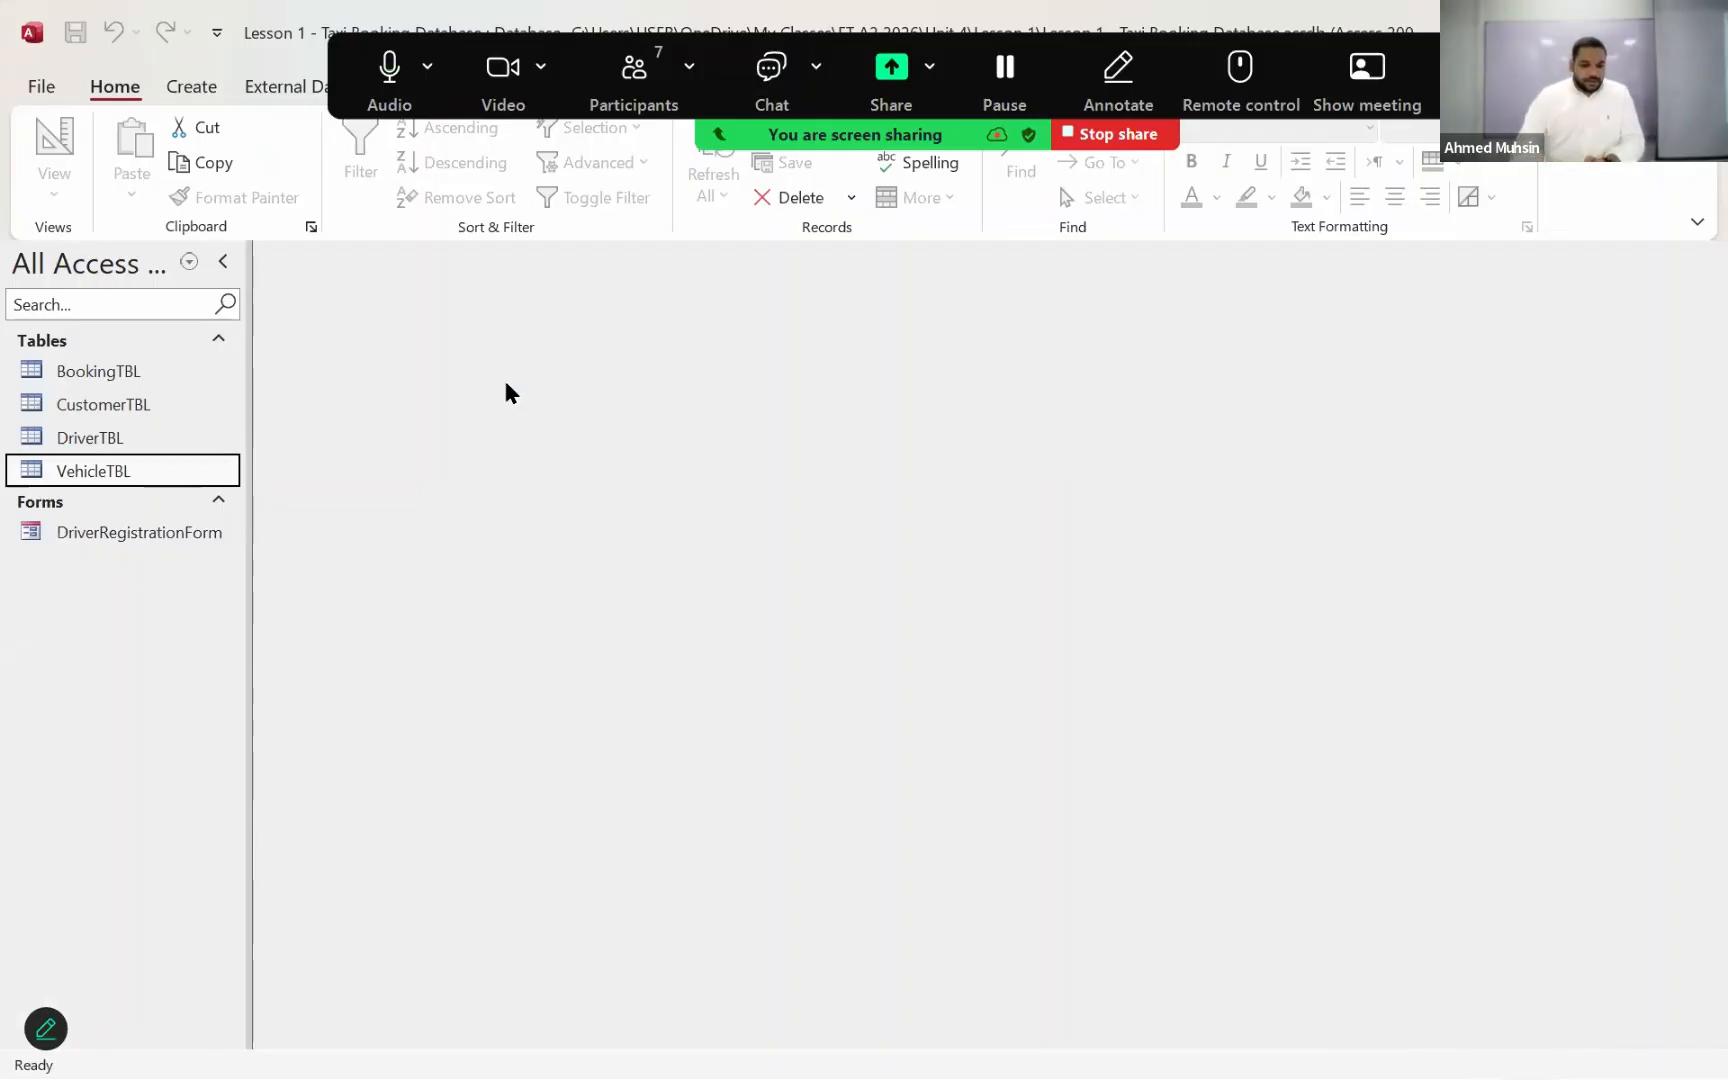
# Step: Look up the DriID of BookingTBL's first booking in DriverTBL, select the matching D014 record, and close both tables
pyautogui.doubleClick(133, 376)
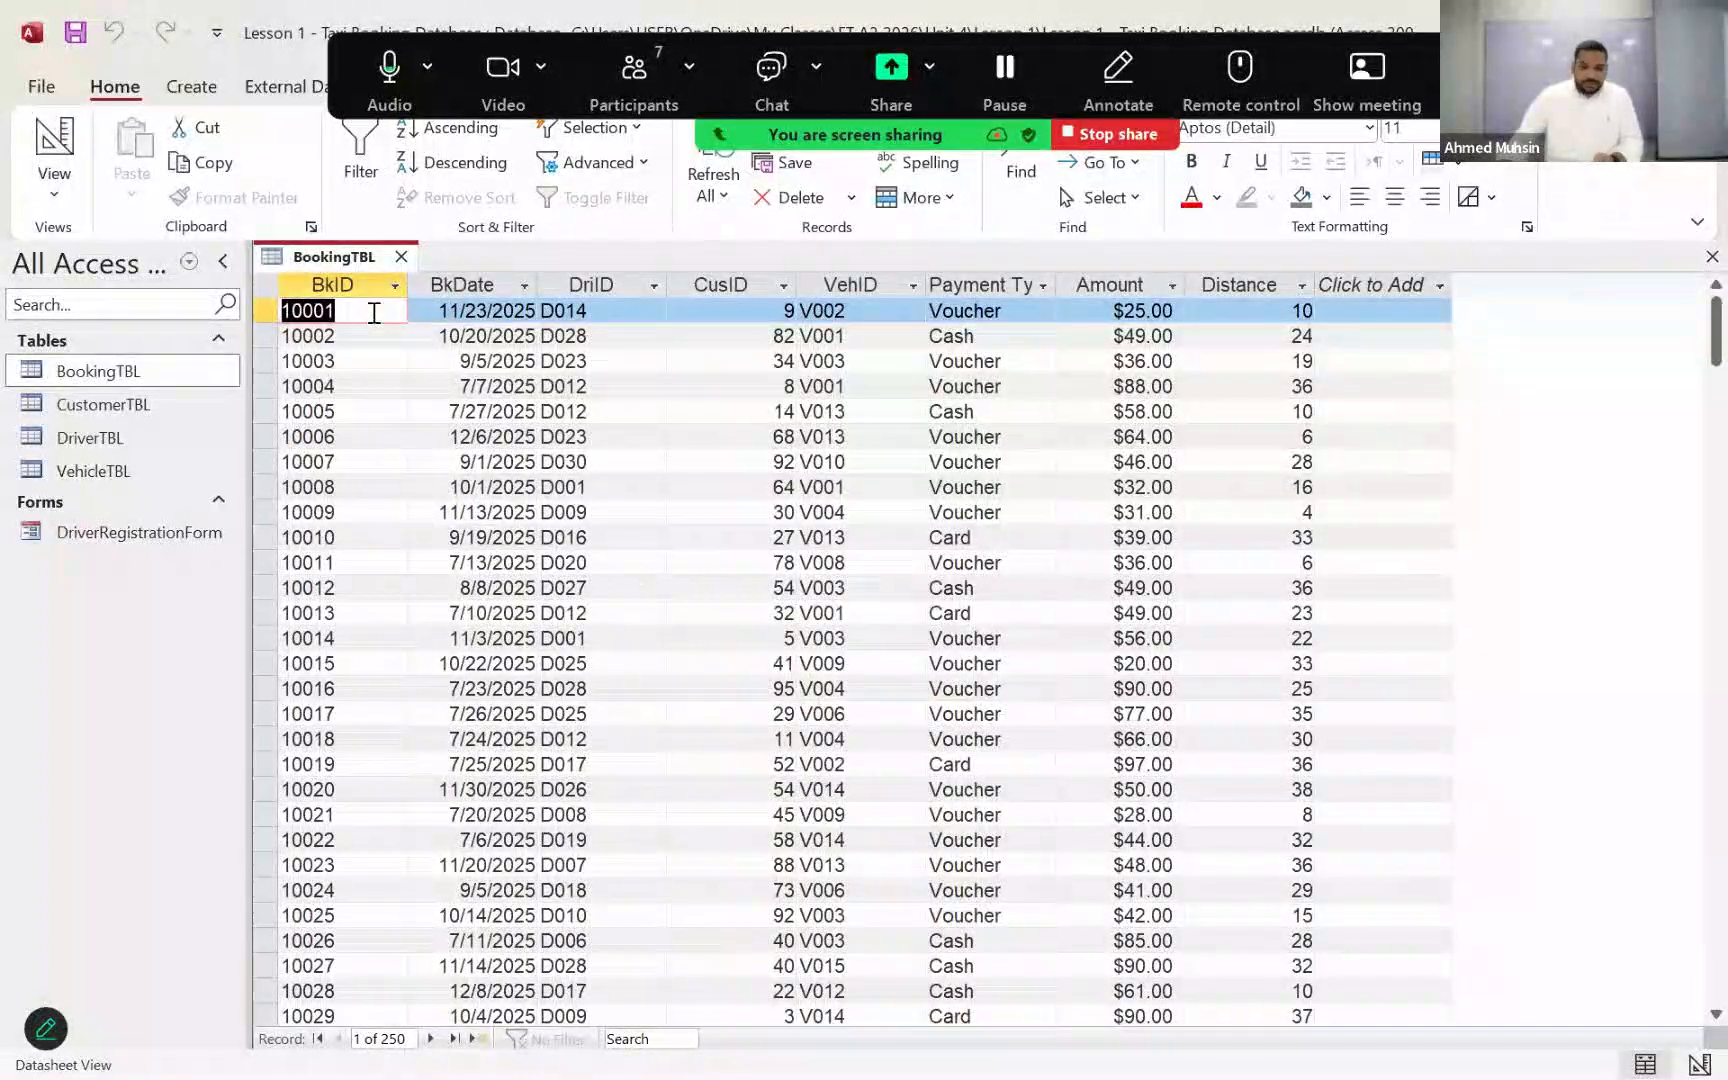
pyautogui.click(631, 319)
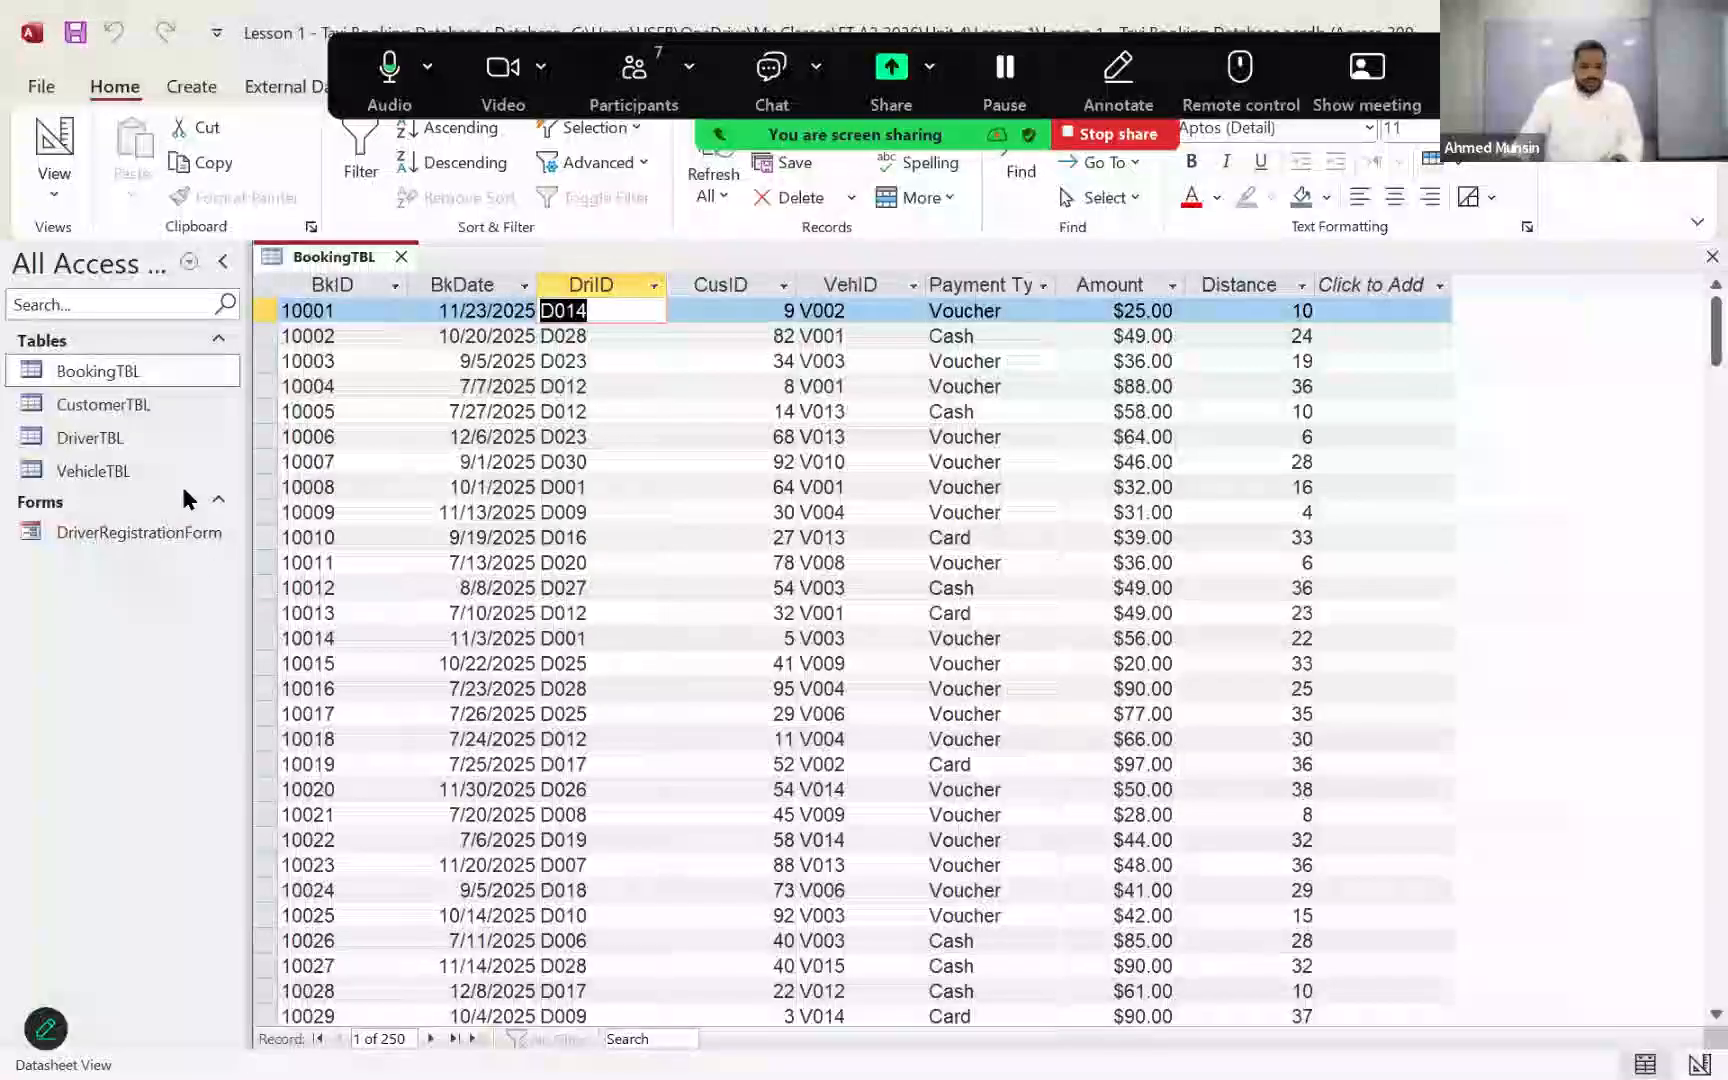
pyautogui.click(88, 437)
pyautogui.doubleClick(88, 435)
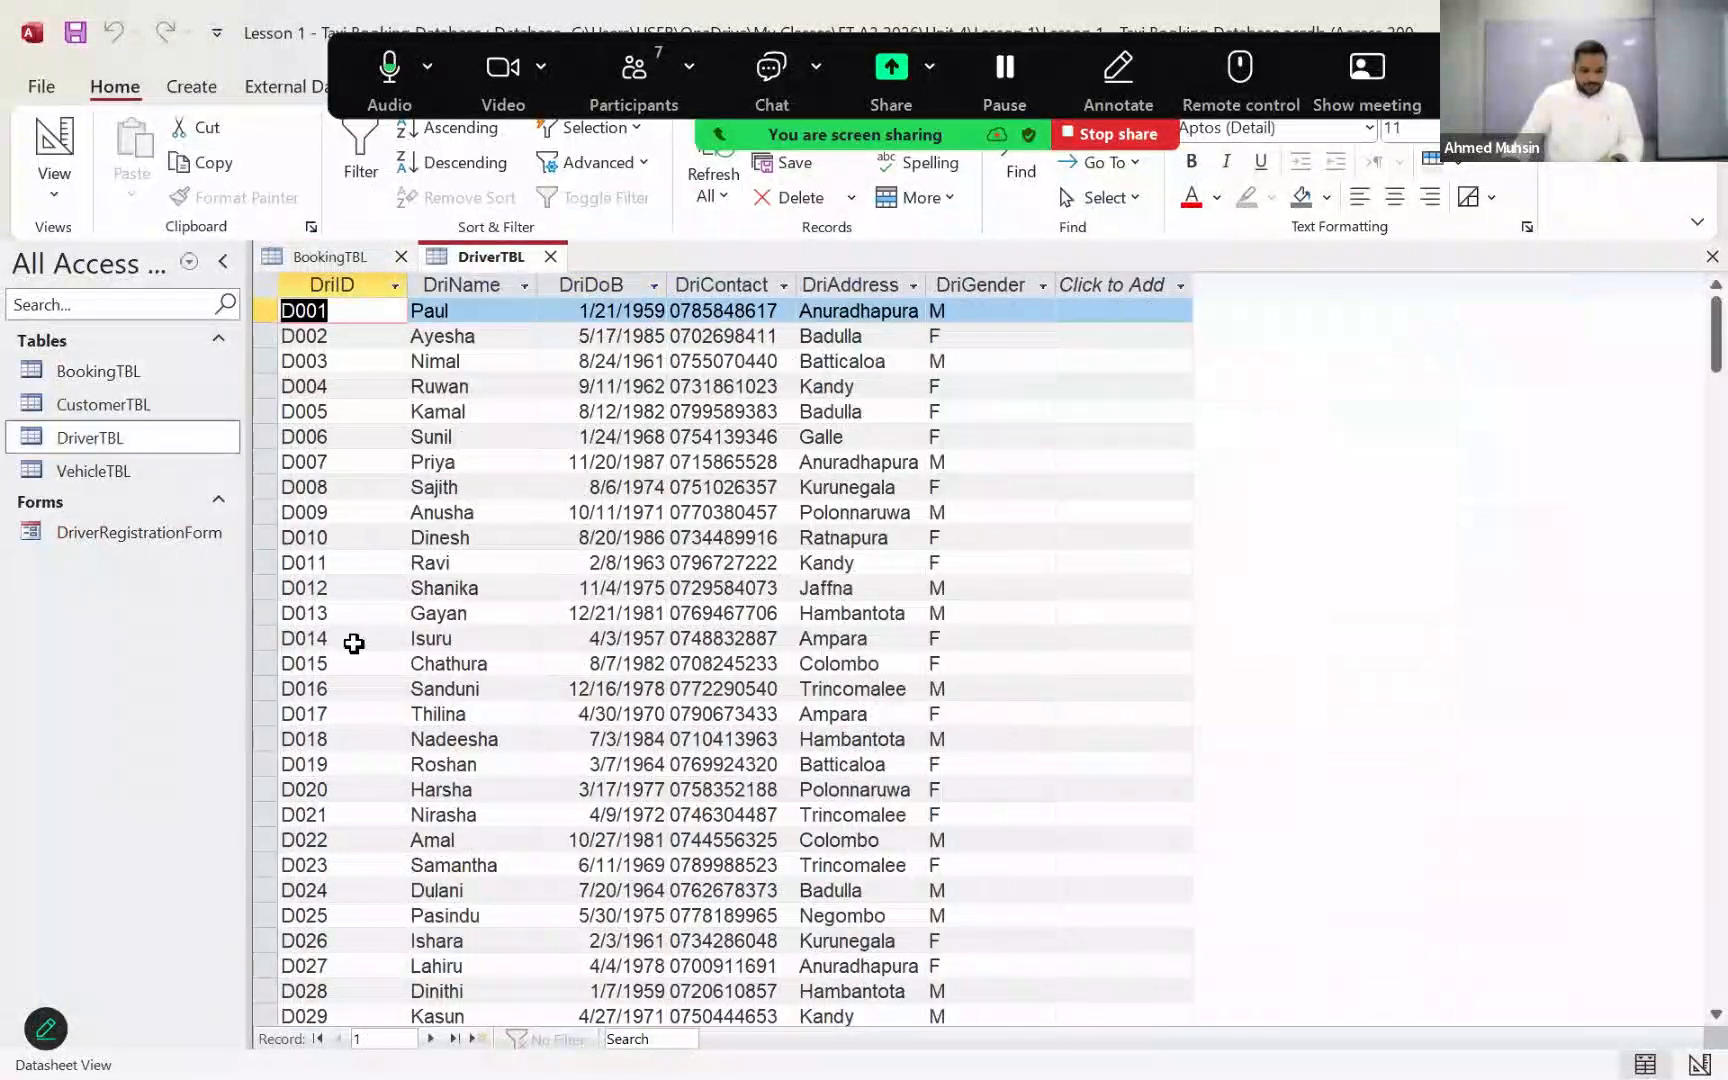
pyautogui.click(270, 642)
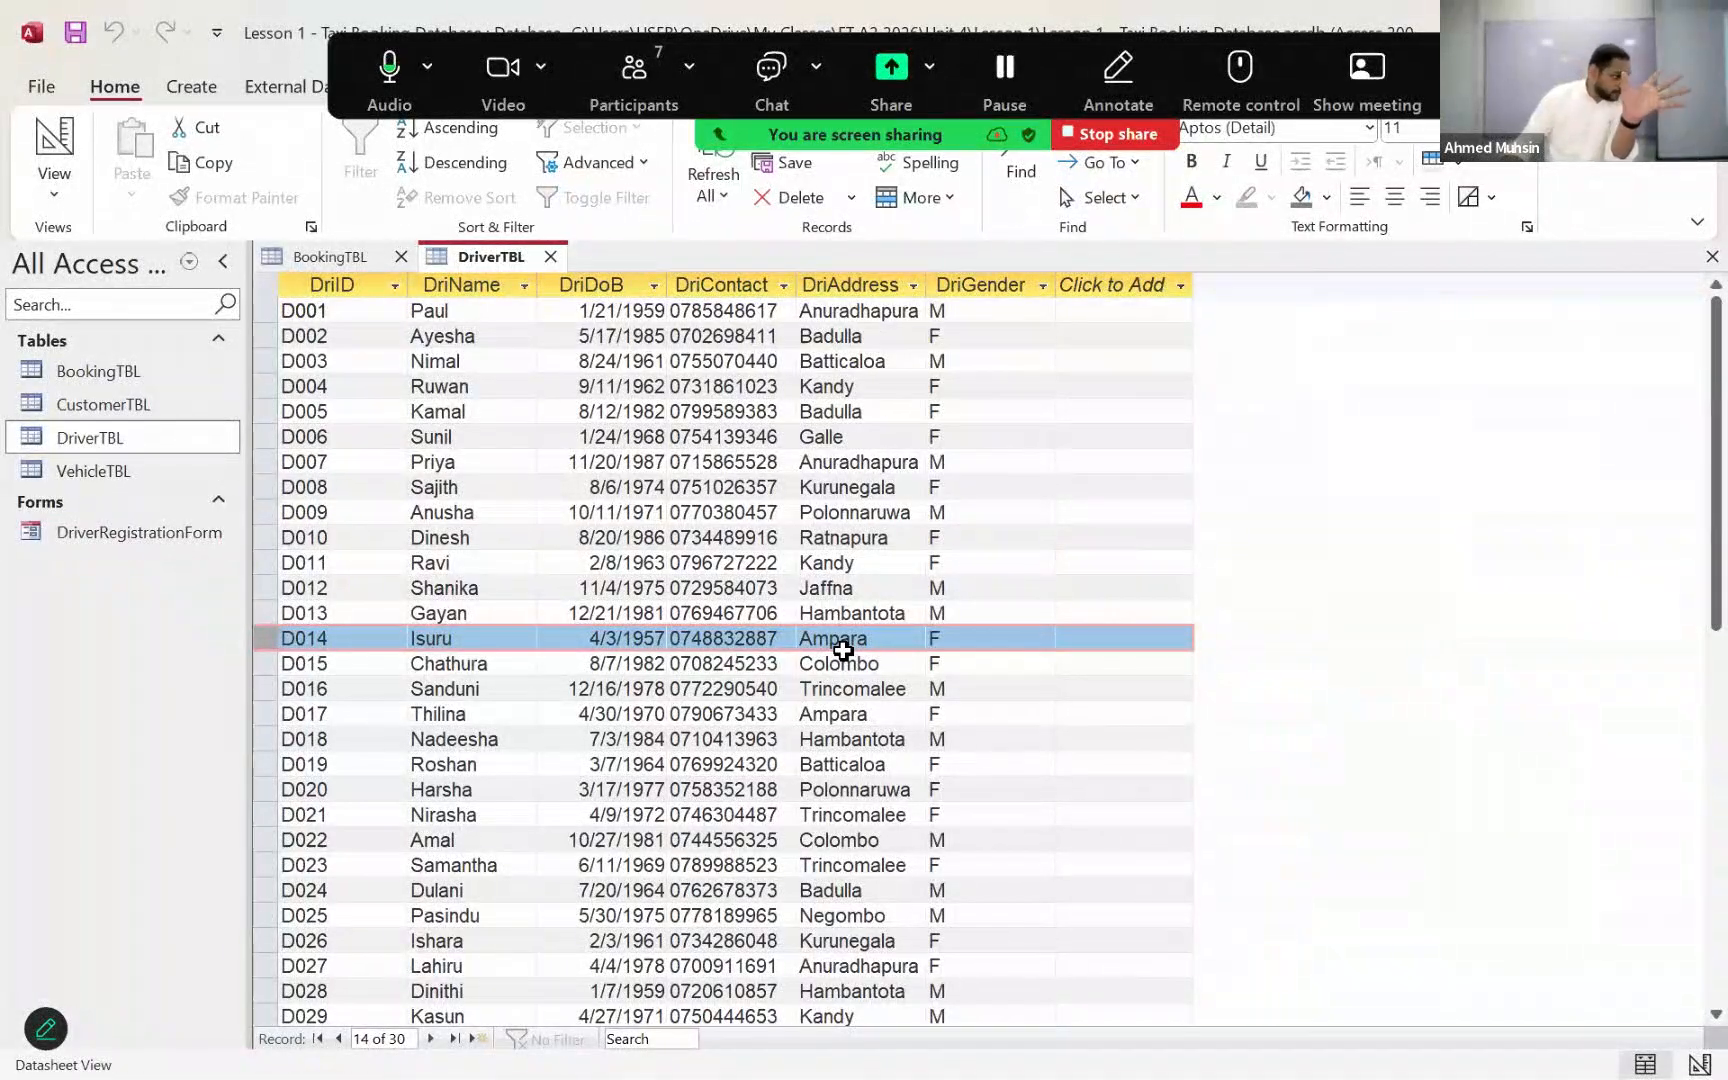
pyautogui.click(550, 257)
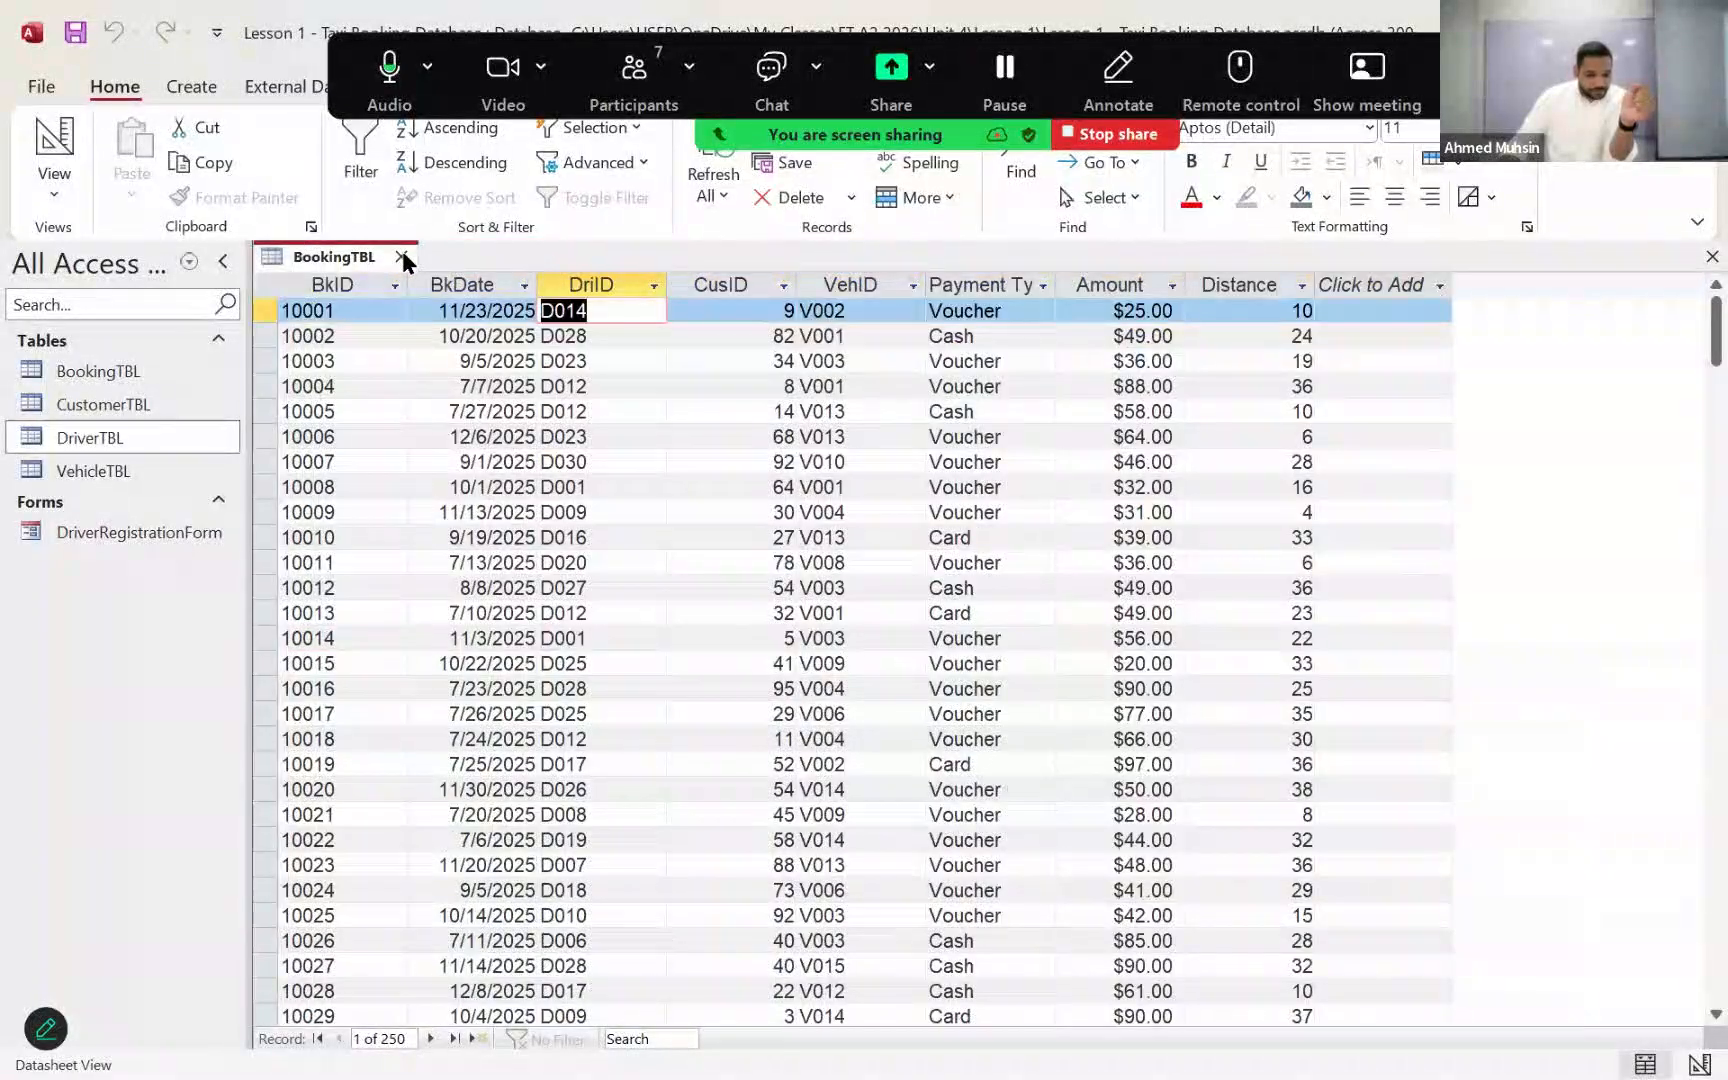
pyautogui.click(403, 258)
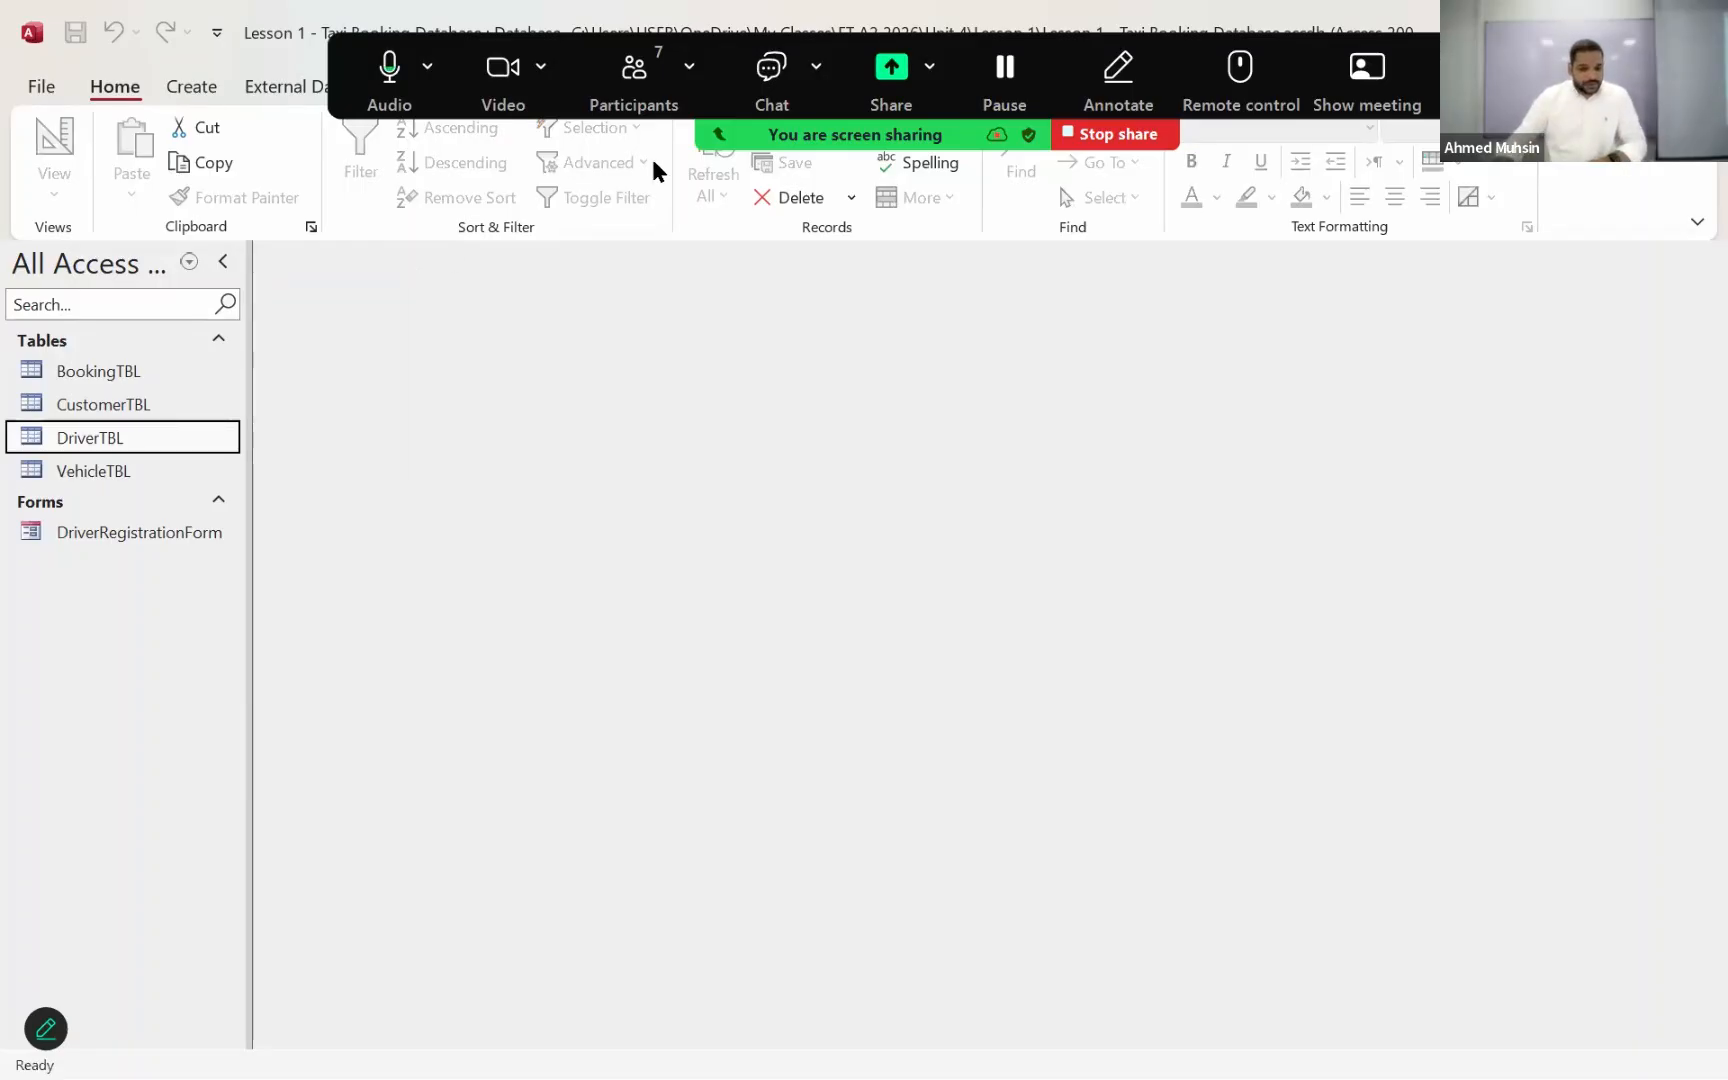
# Step: Open the Relationships window and add BookingTBL, CustomerTBL, DriverTBL and VehicleTBL to its layout
pyautogui.click(443, 90)
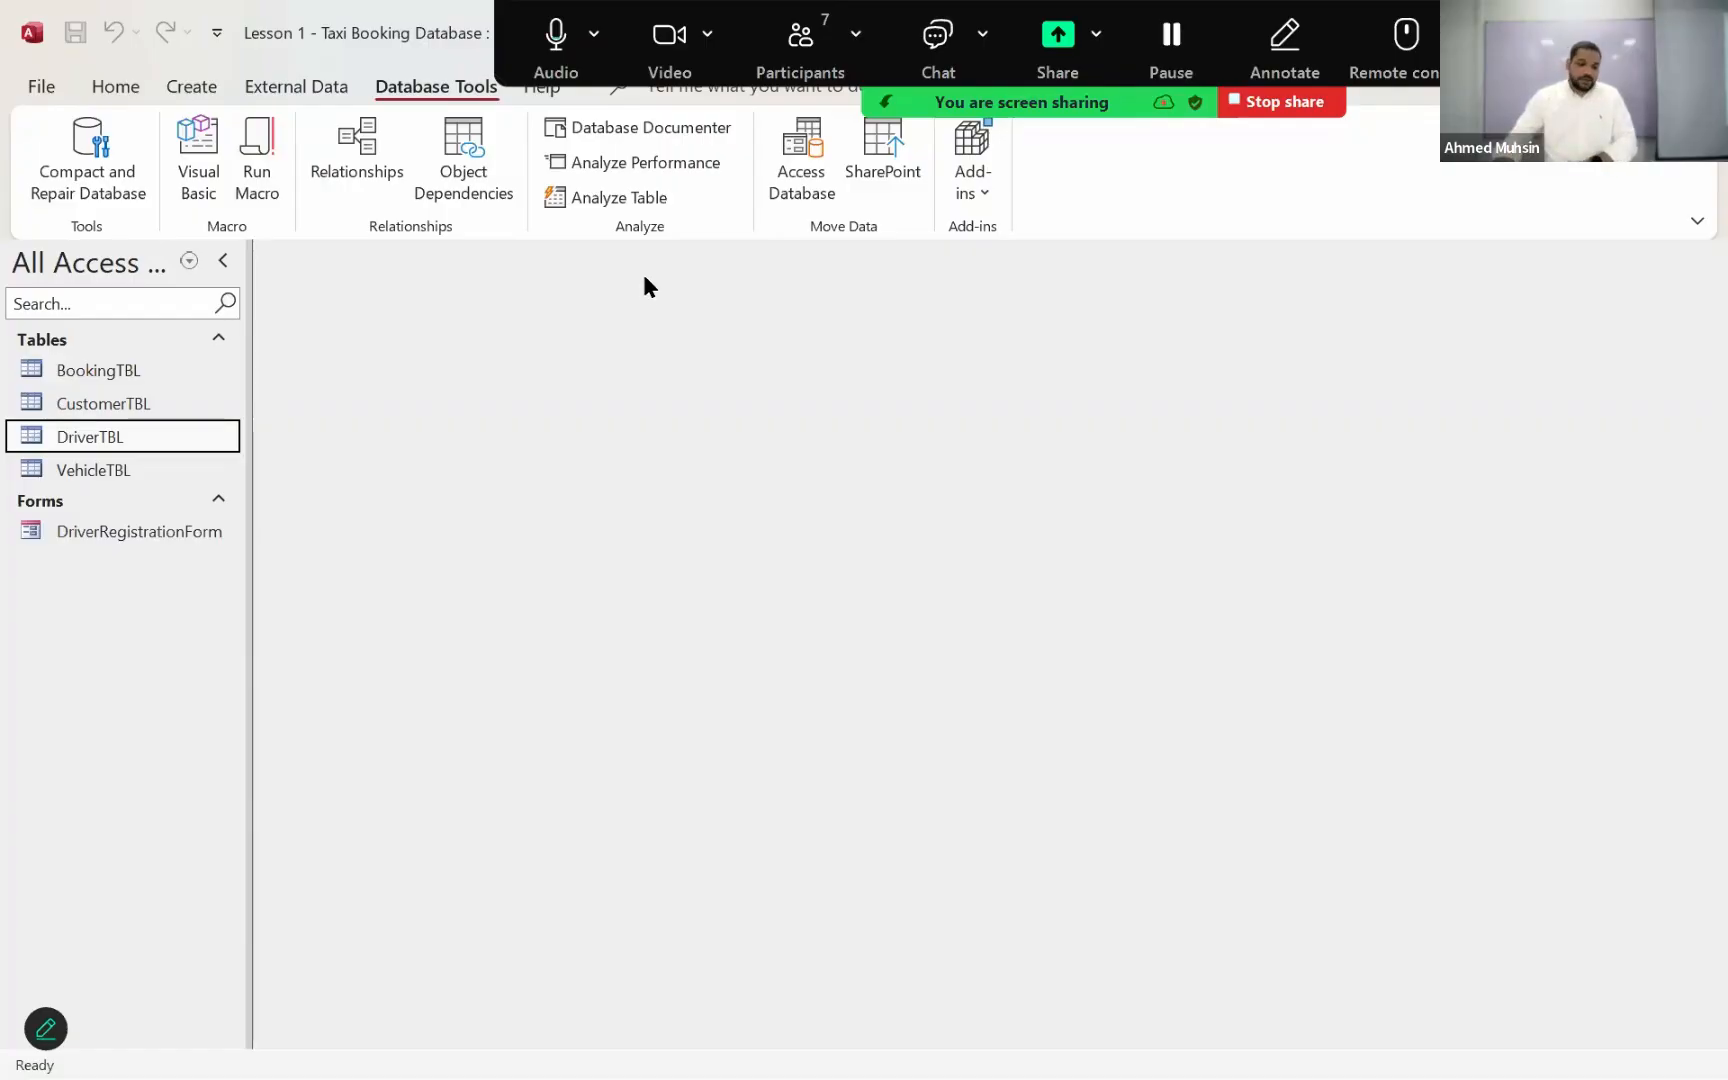
pyautogui.click(350, 157)
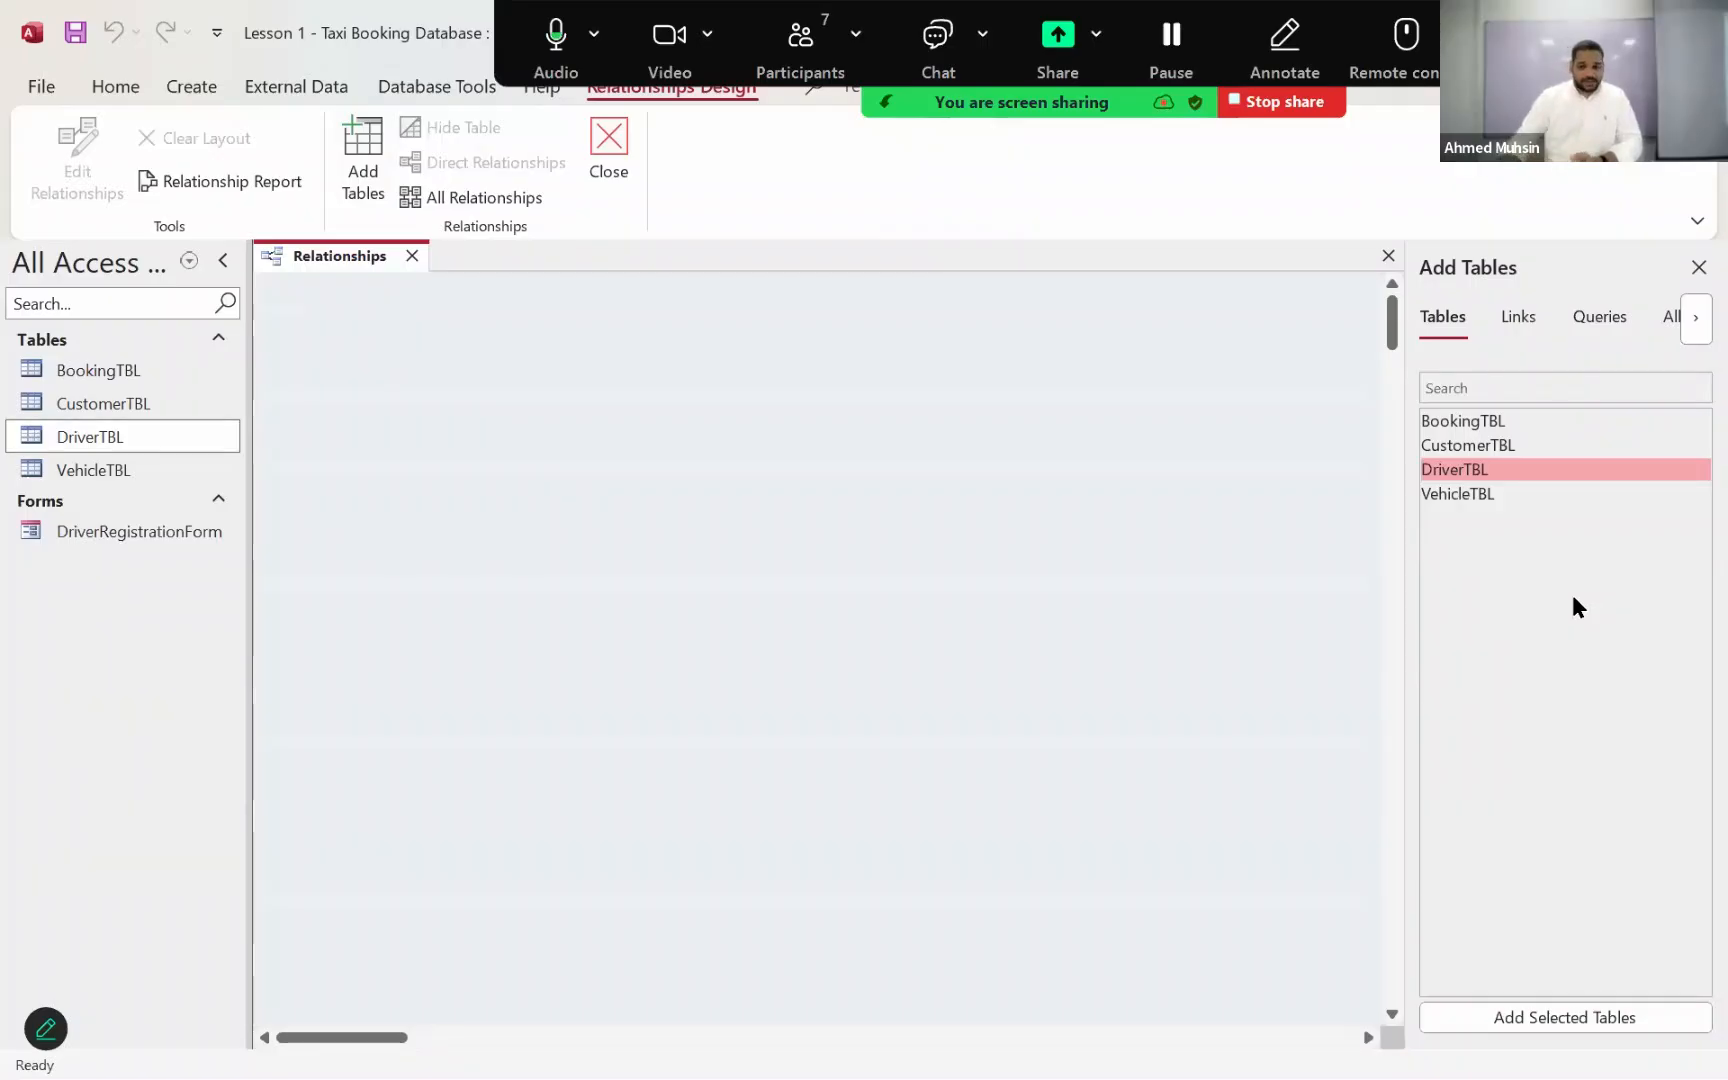
pyautogui.doubleClick(1446, 416)
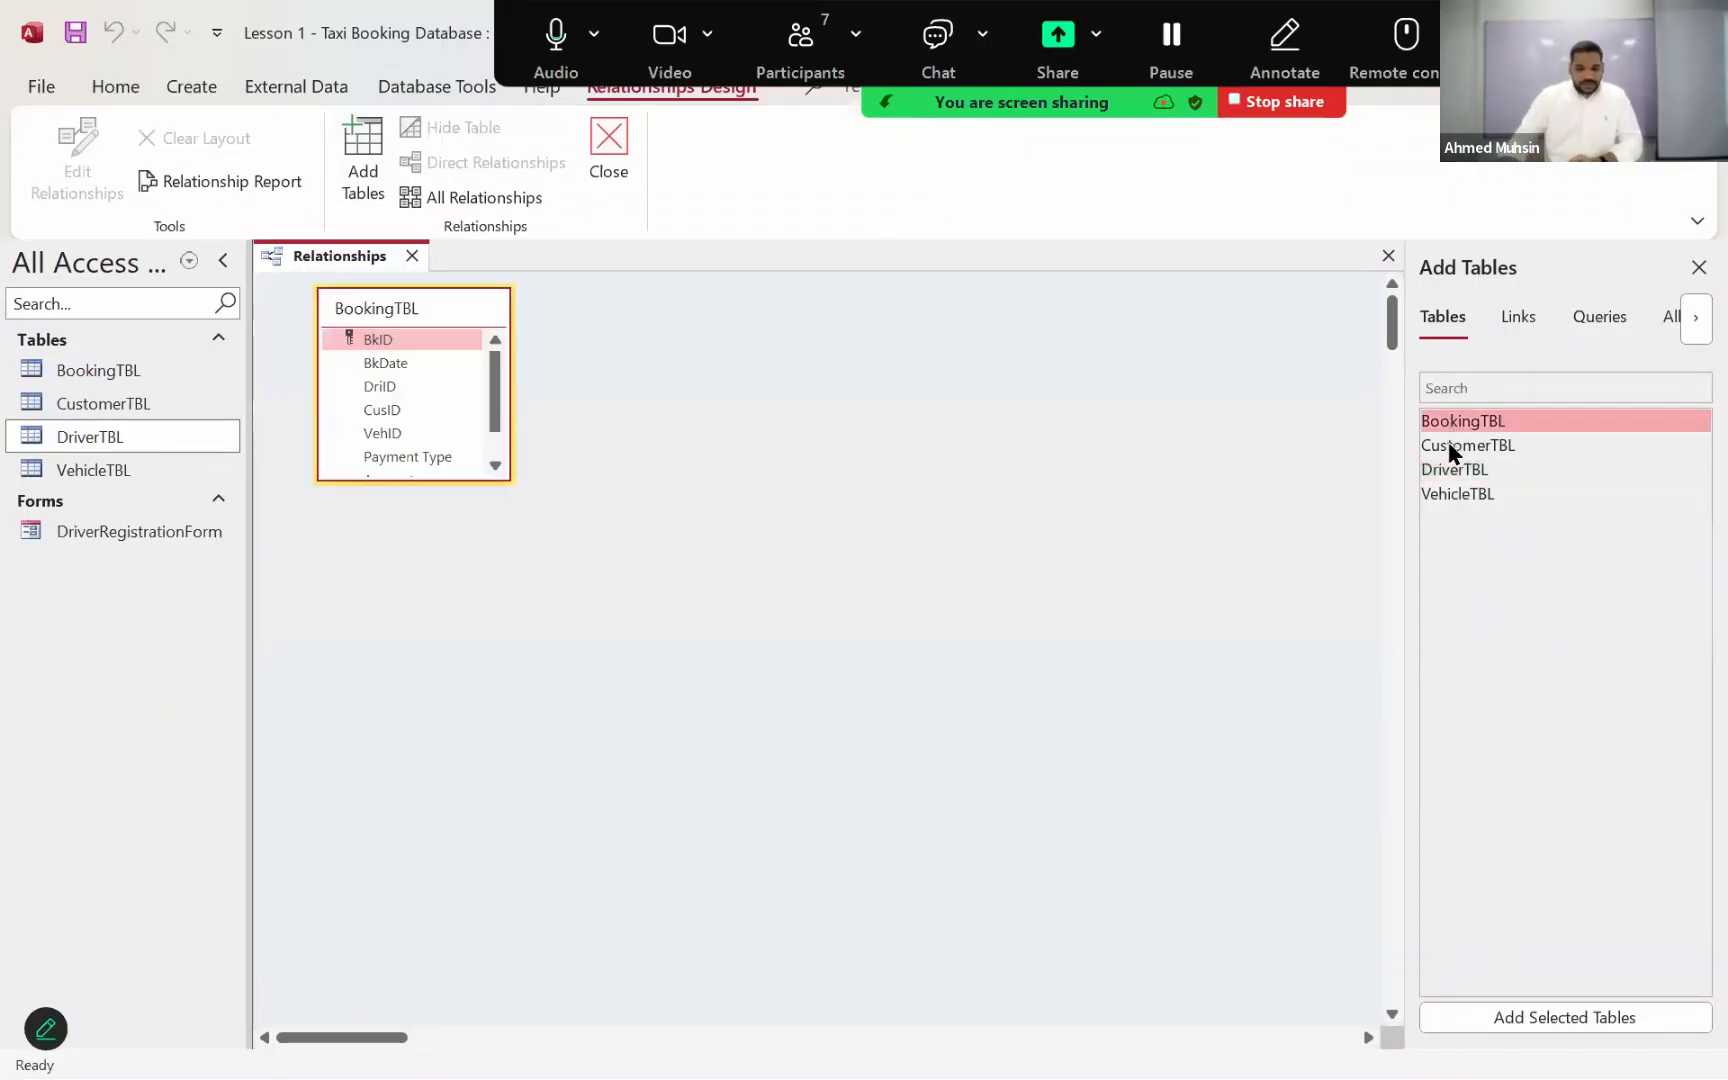
pyautogui.click(1449, 443)
pyautogui.doubleClick(1449, 443)
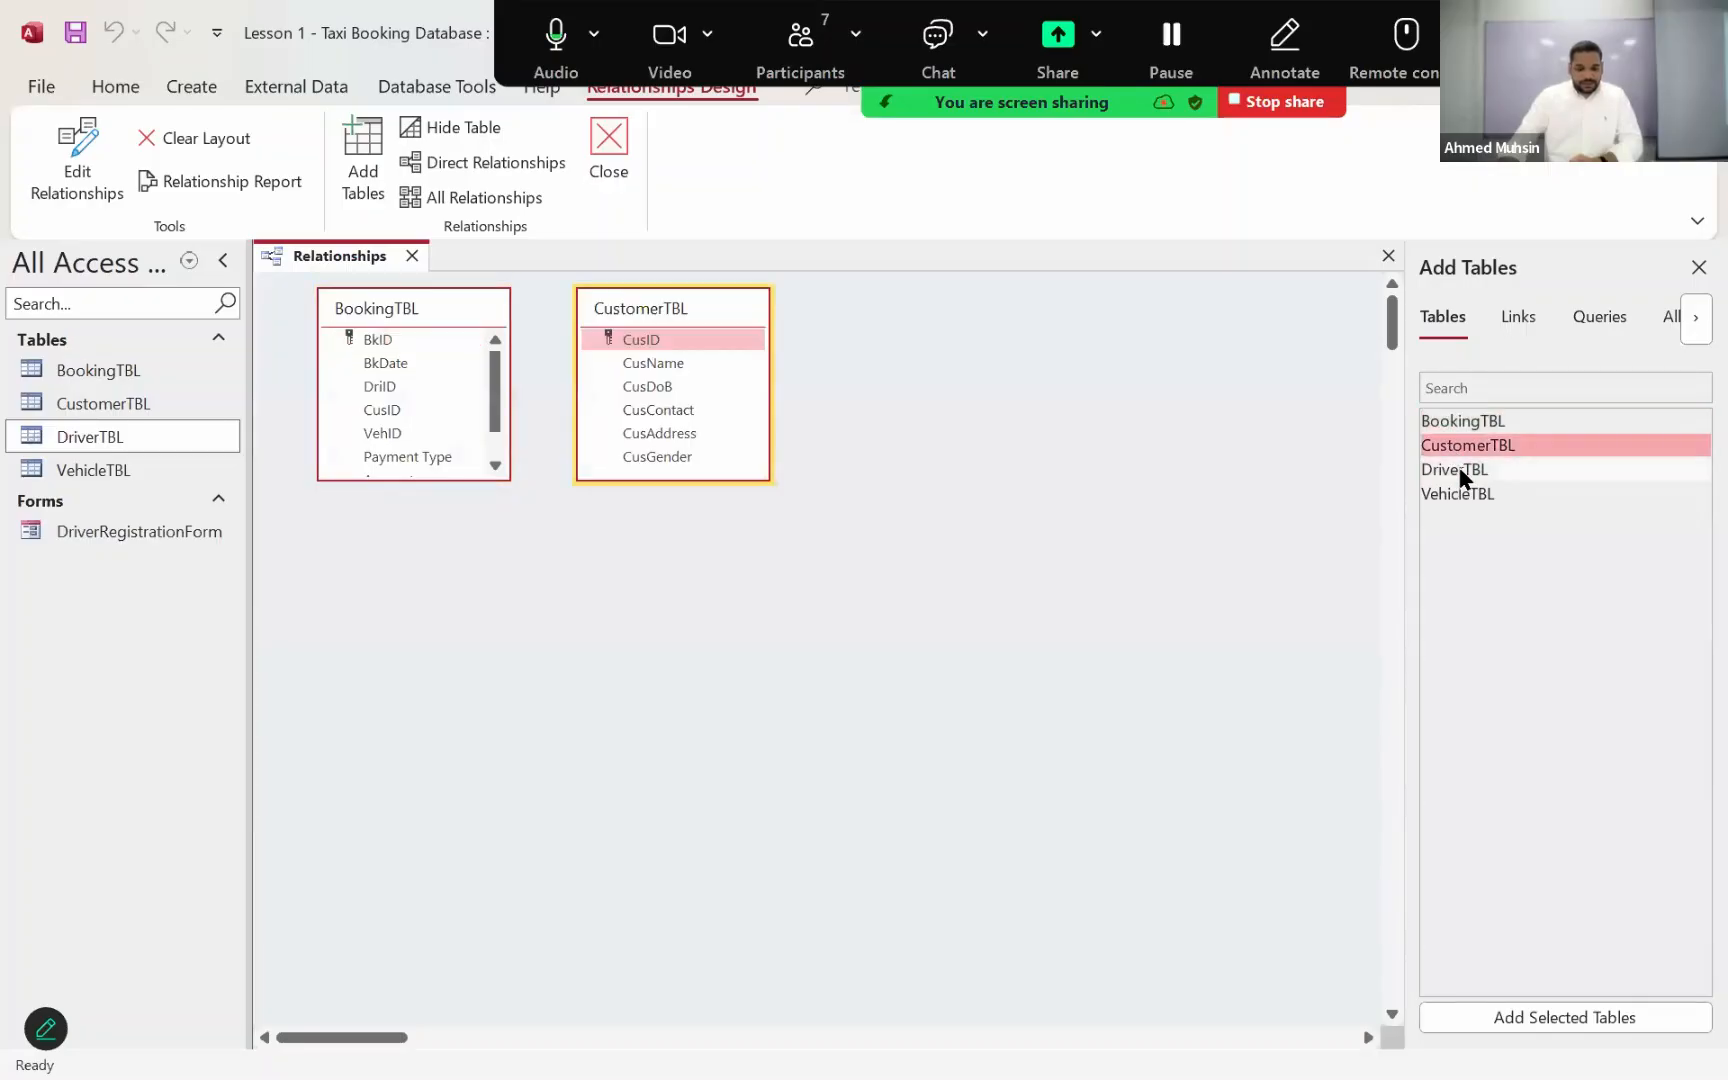
pyautogui.doubleClick(1458, 468)
pyautogui.doubleClick(1457, 493)
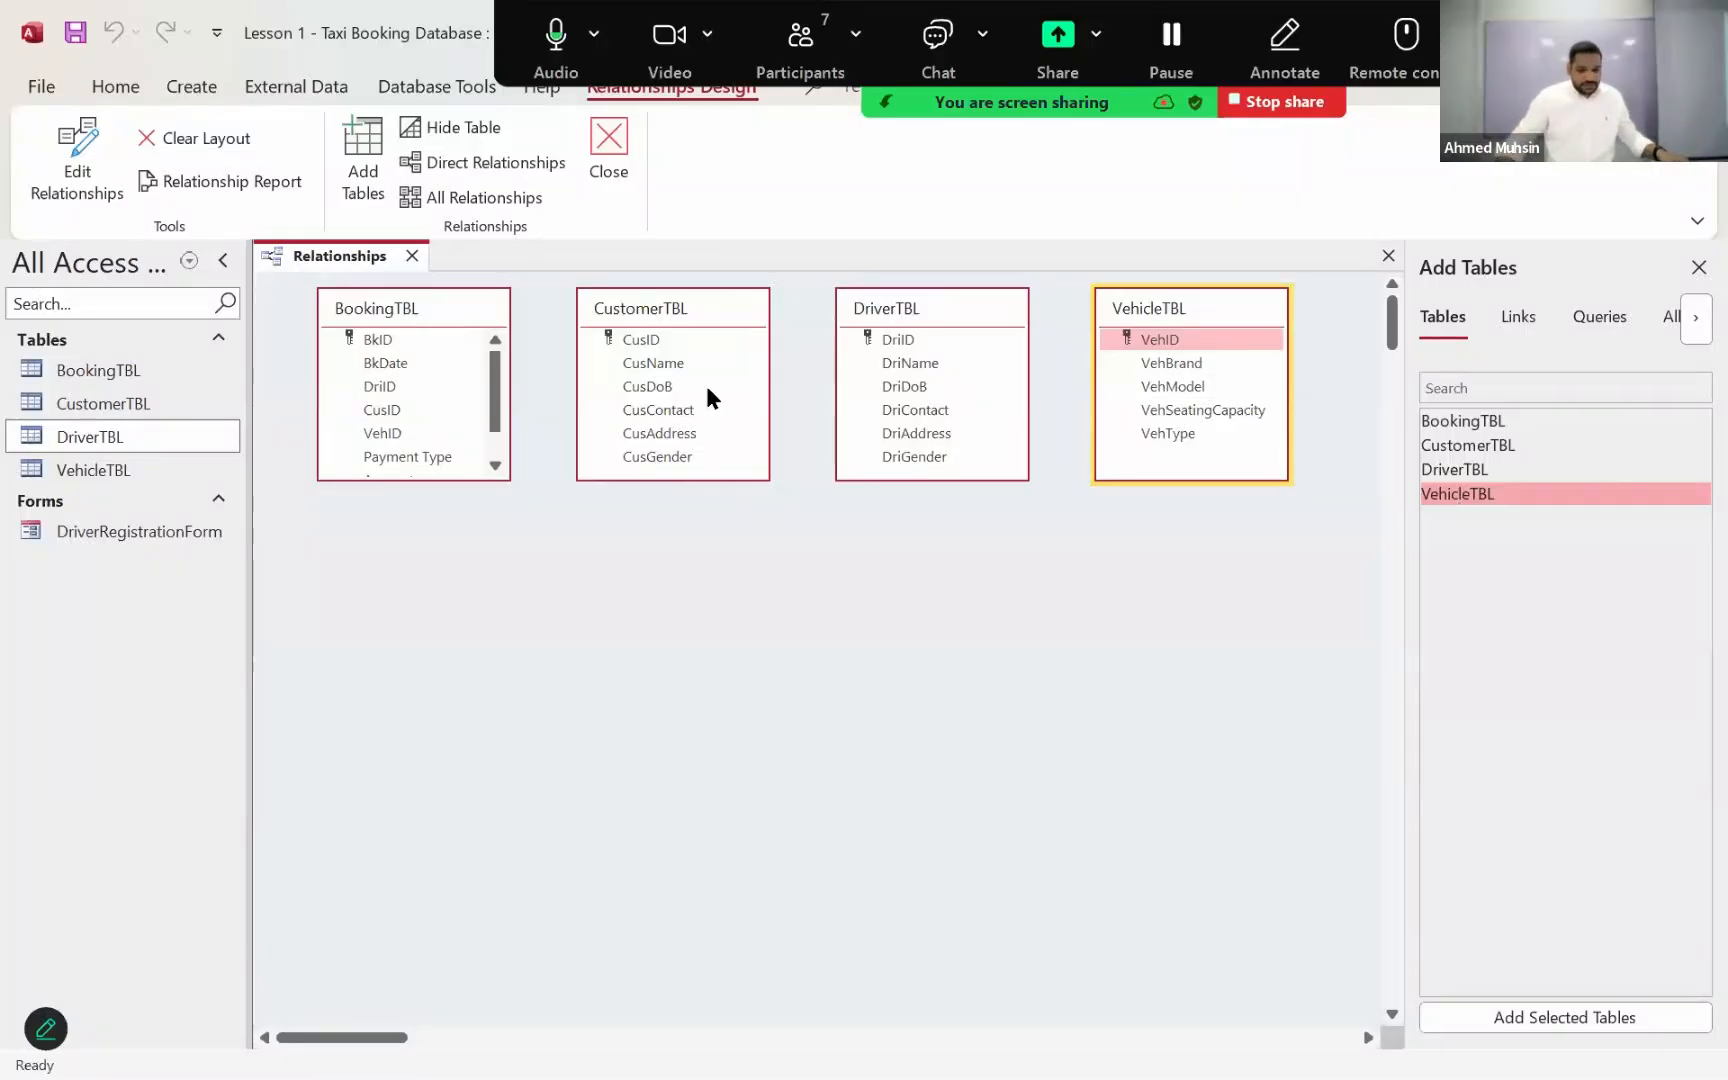
pyautogui.click(404, 310)
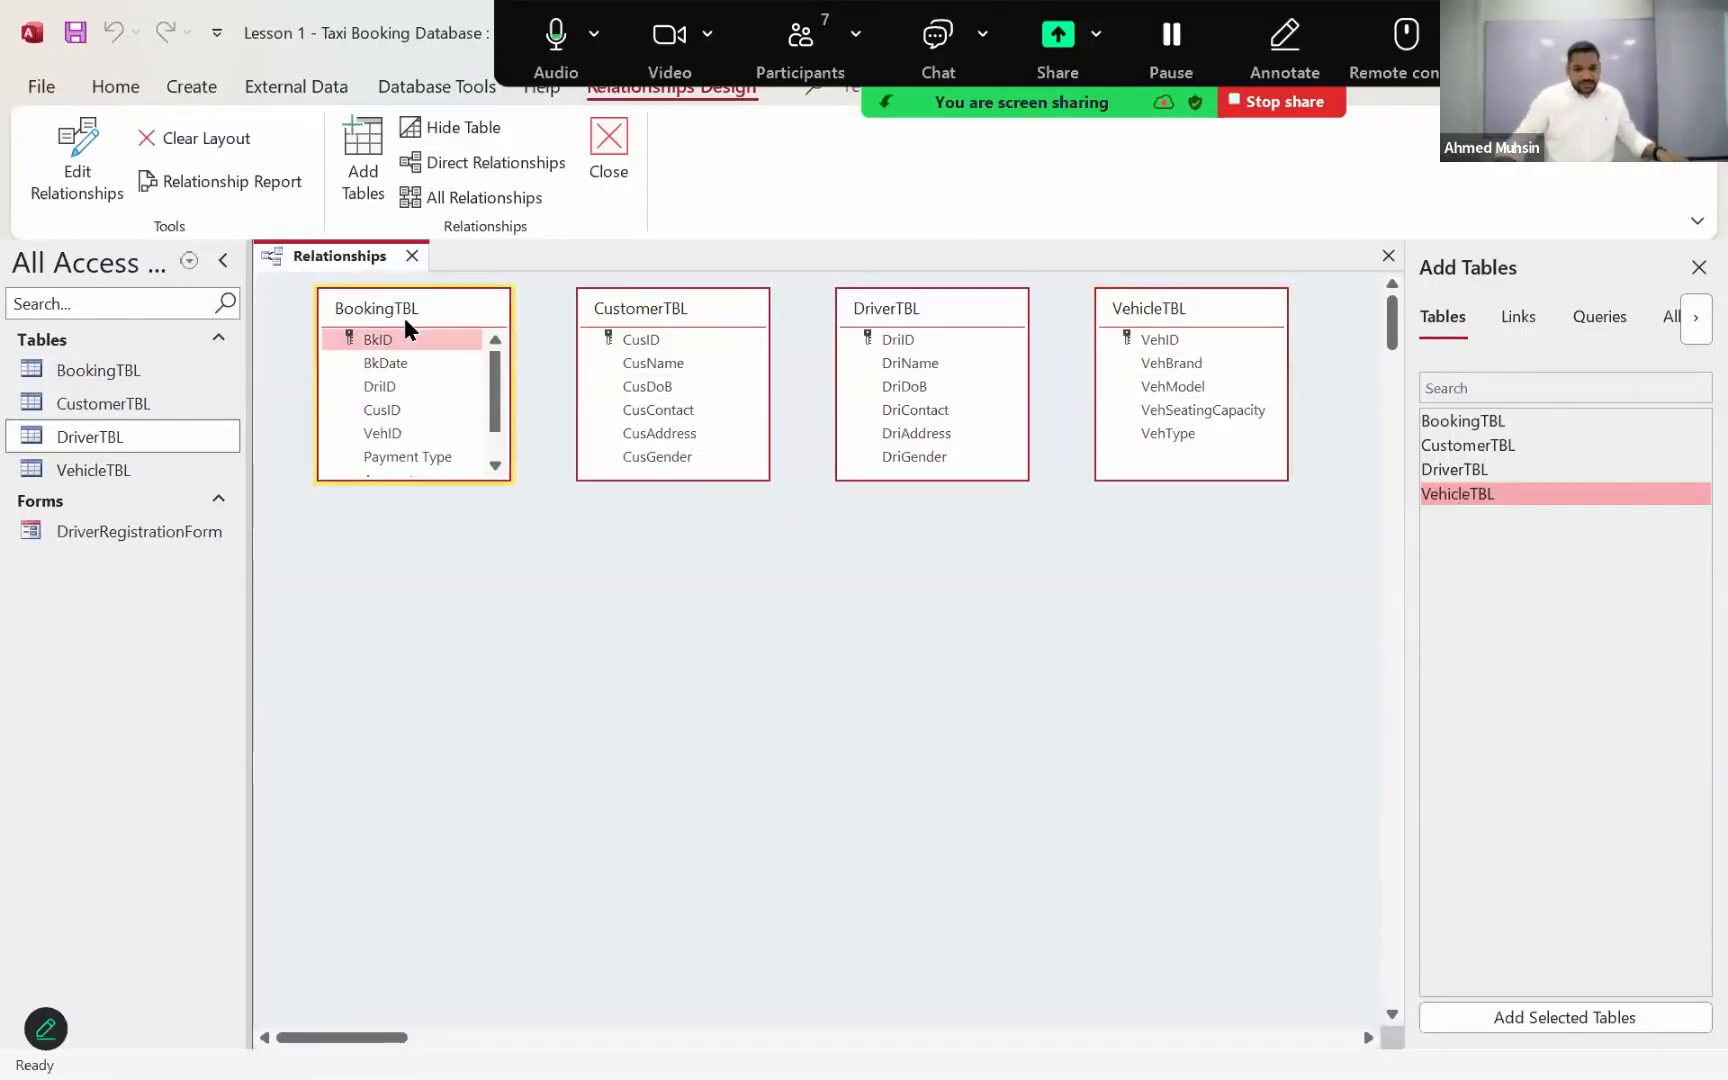
# Step: Arrange the table boxes around BookingTBL, with CustomerTBL to its upper left, DriverTBL to its upper right and VehicleTBL below DriverTBL
pyautogui.moveTo(404, 317); pyautogui.dragTo(881, 556)
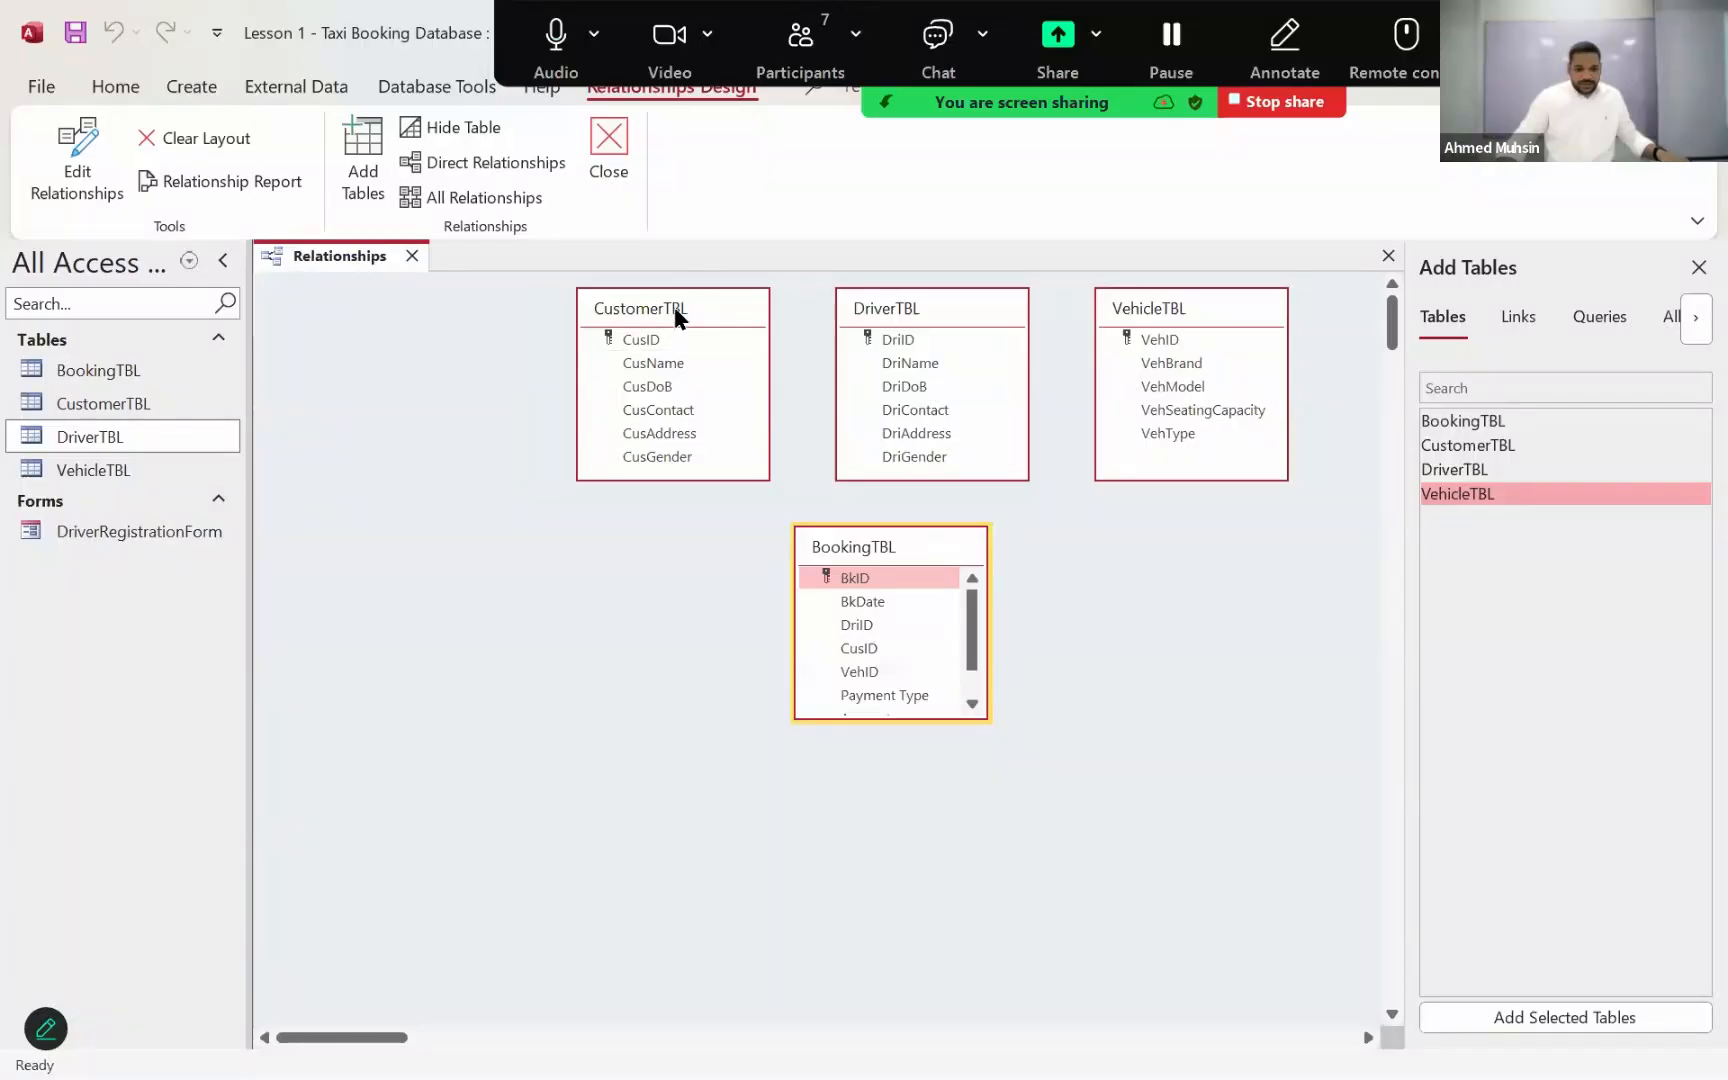
pyautogui.click(662, 308)
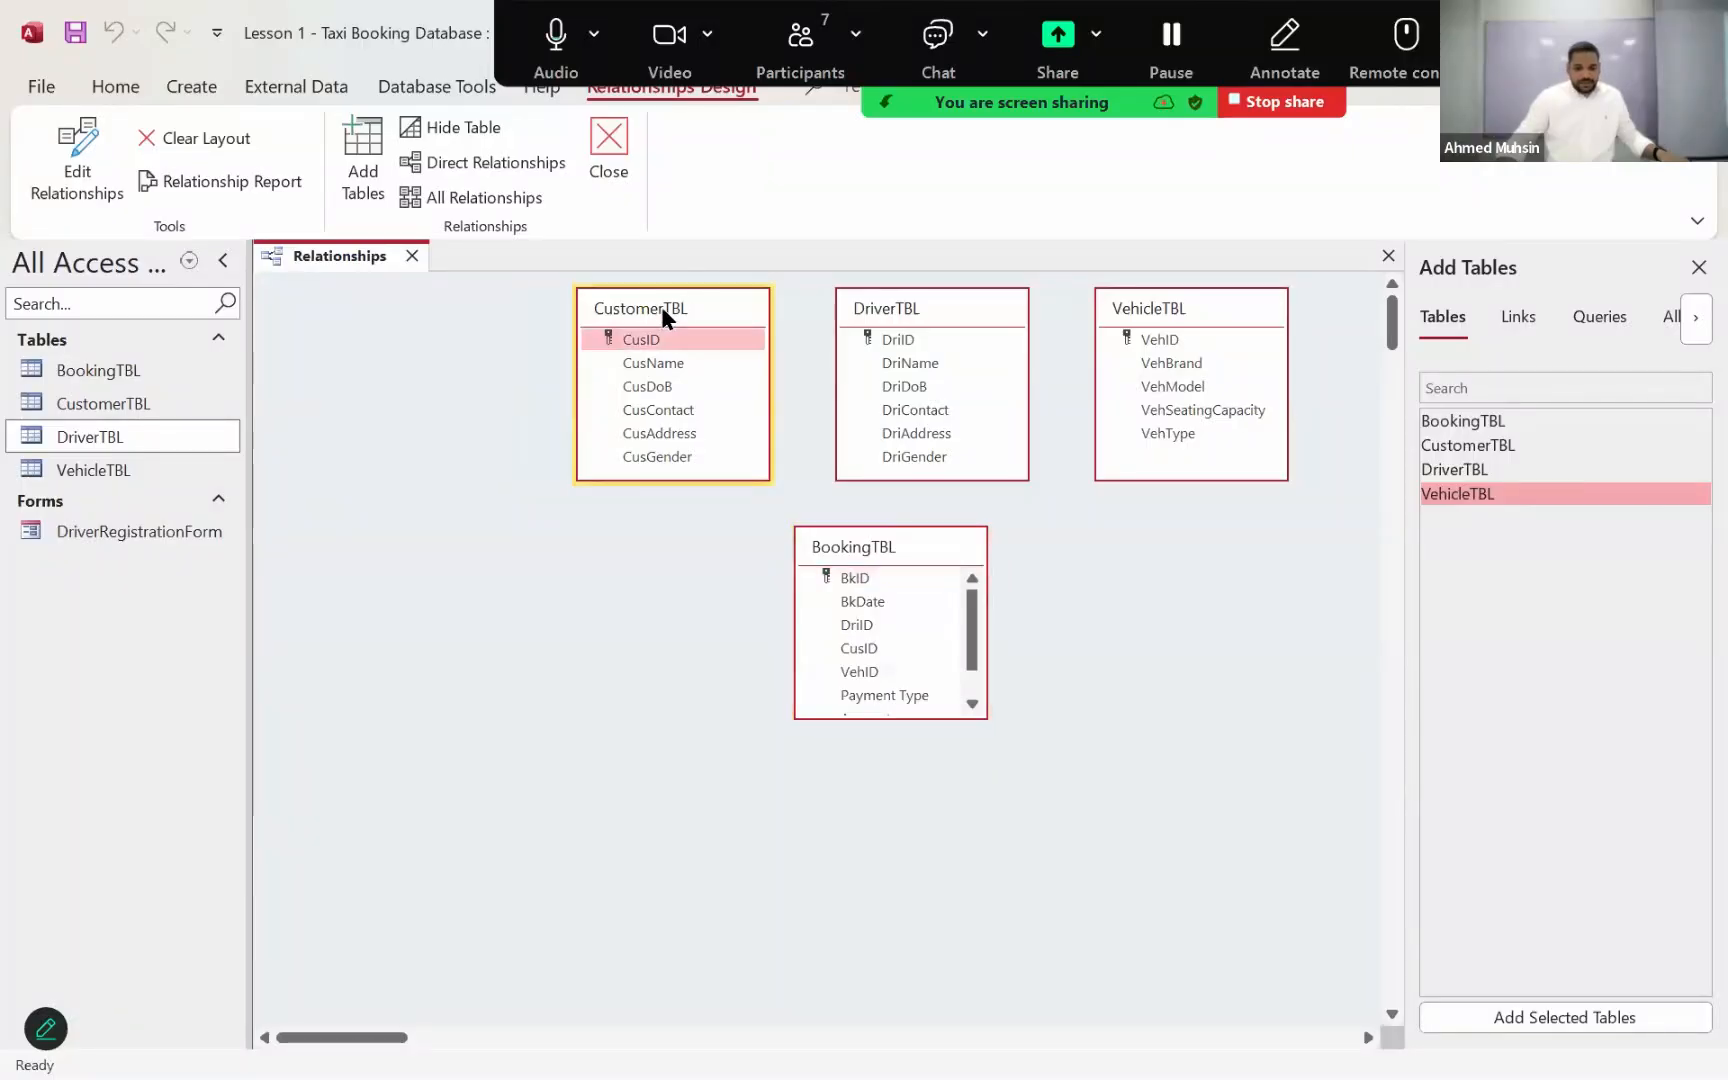
pyautogui.moveTo(662, 306); pyautogui.dragTo(420, 299)
pyautogui.moveTo(855, 535); pyautogui.dragTo(640, 485)
pyautogui.moveTo(992, 305); pyautogui.dragTo(1017, 297)
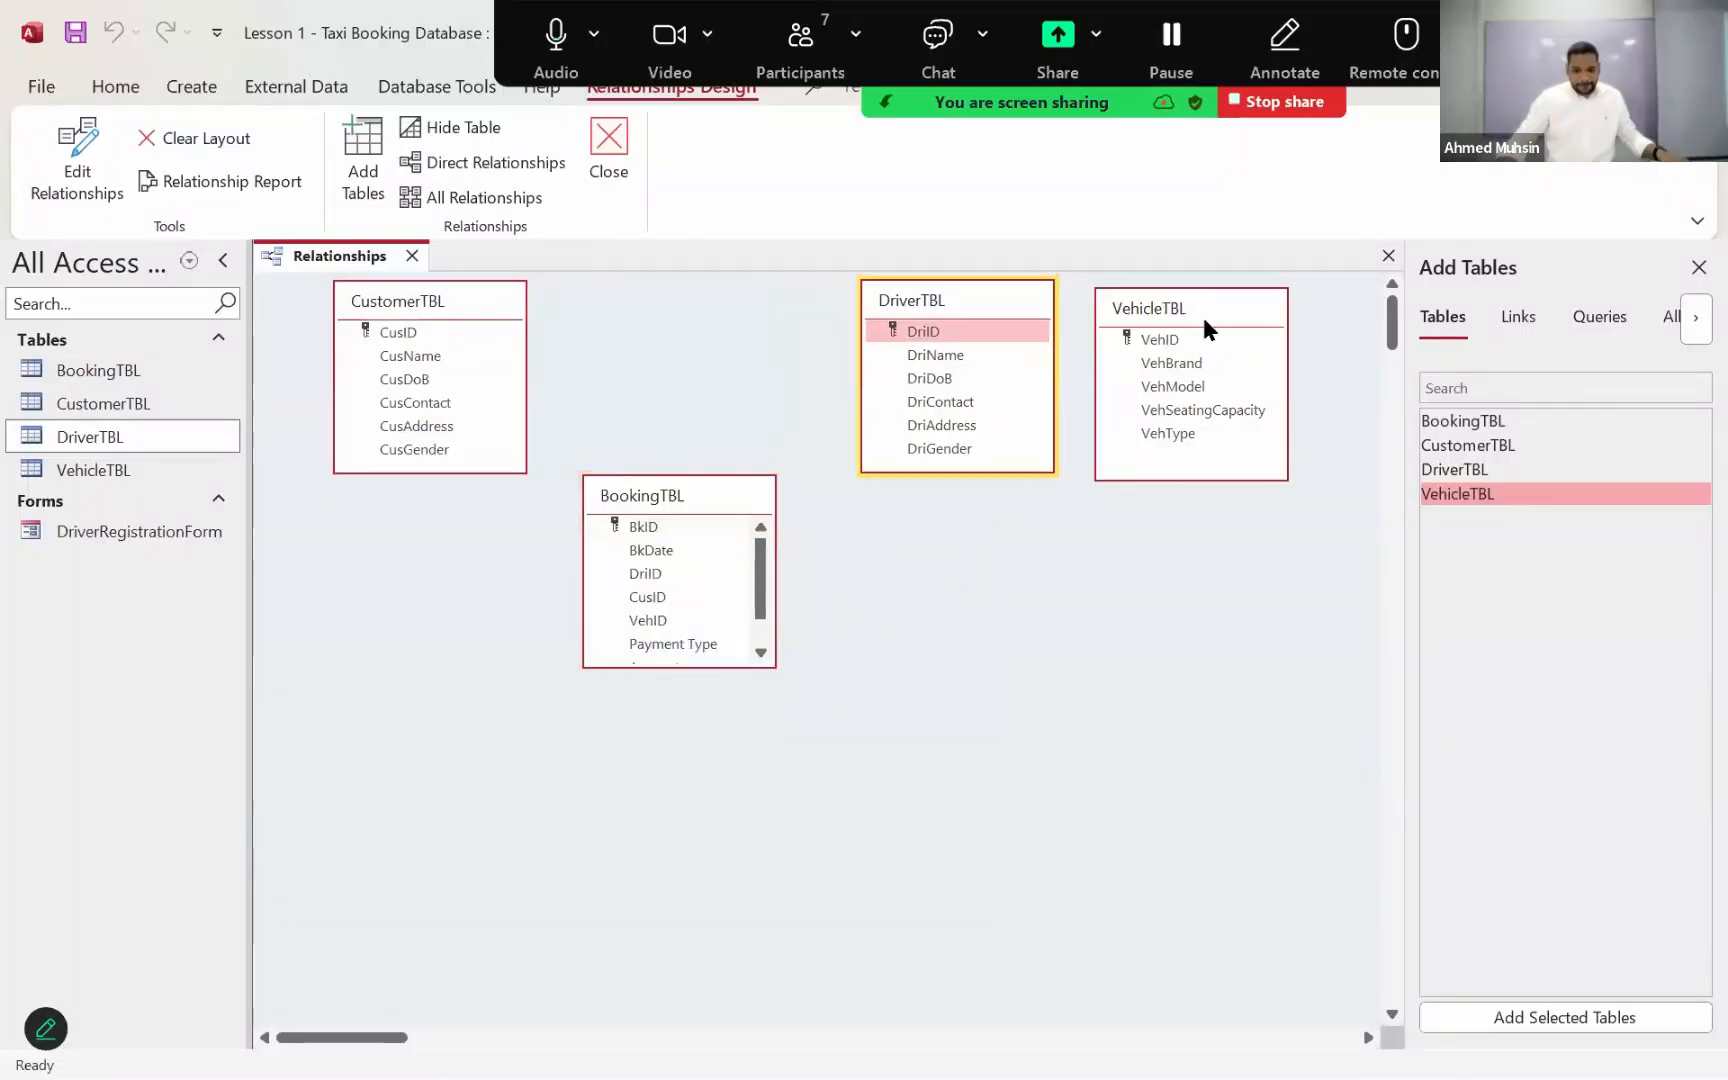
pyautogui.click(1207, 316)
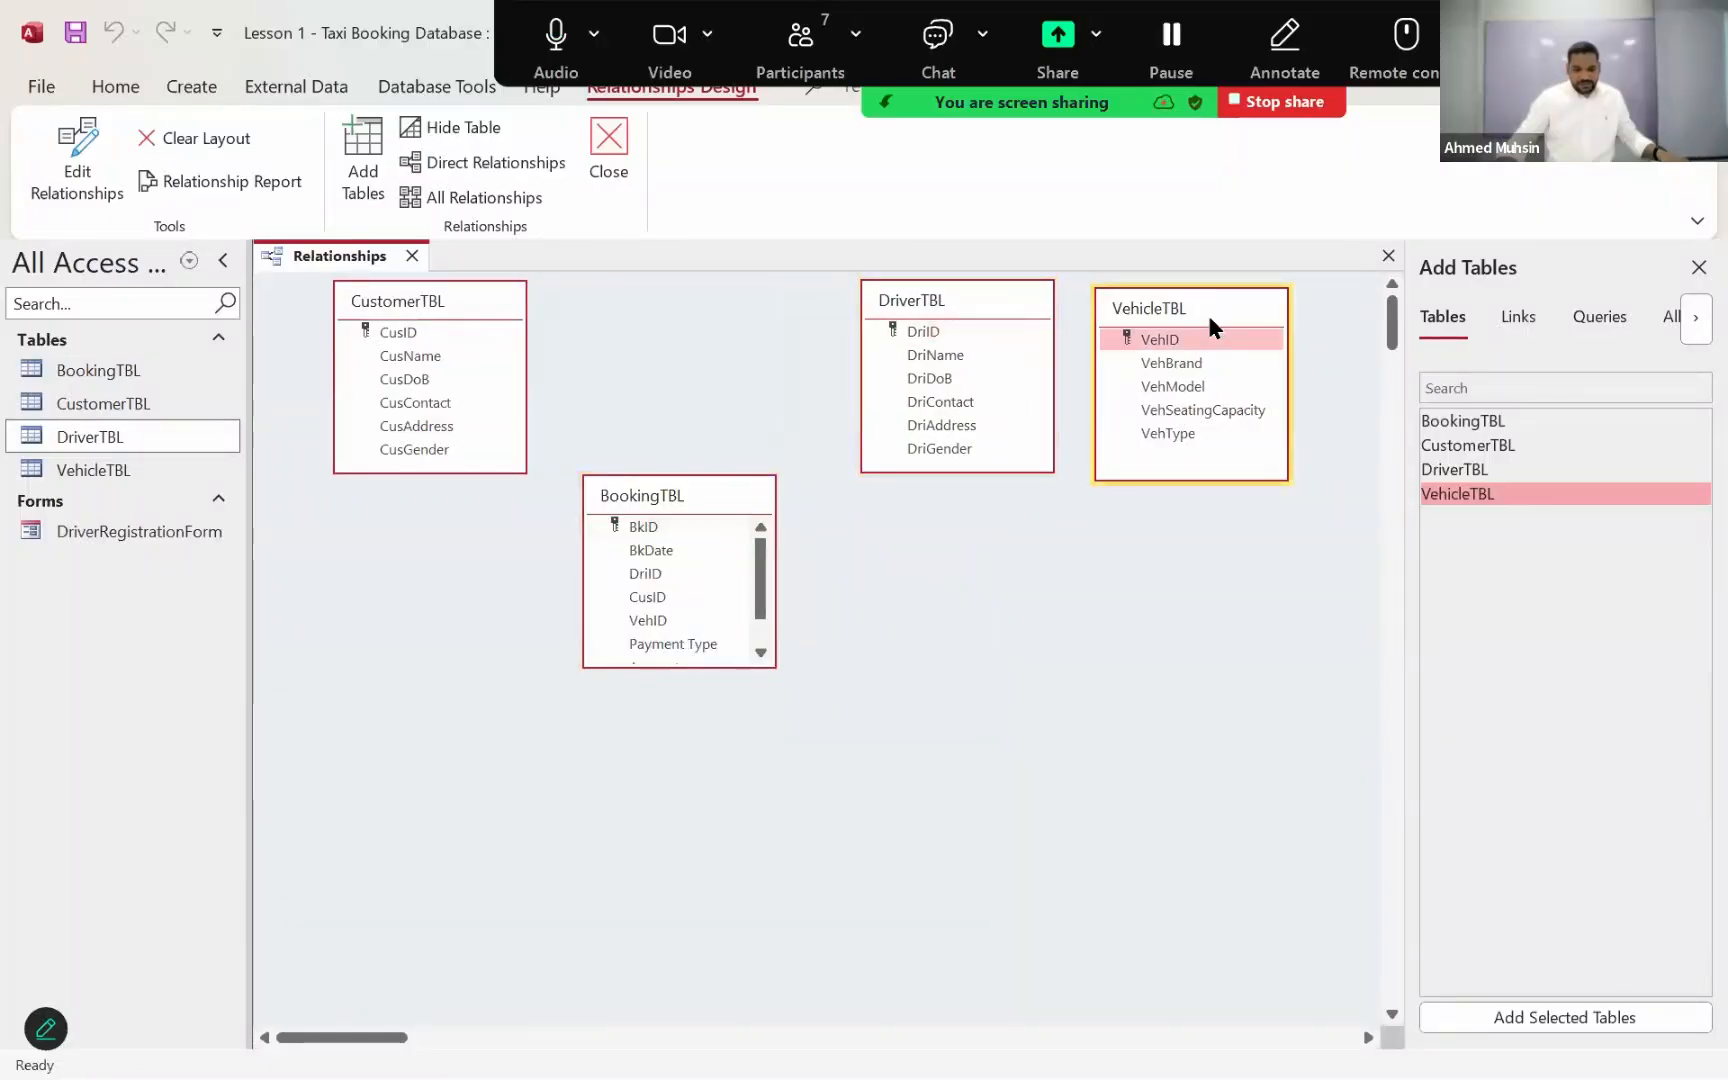
pyautogui.moveTo(1208, 315); pyautogui.dragTo(970, 620)
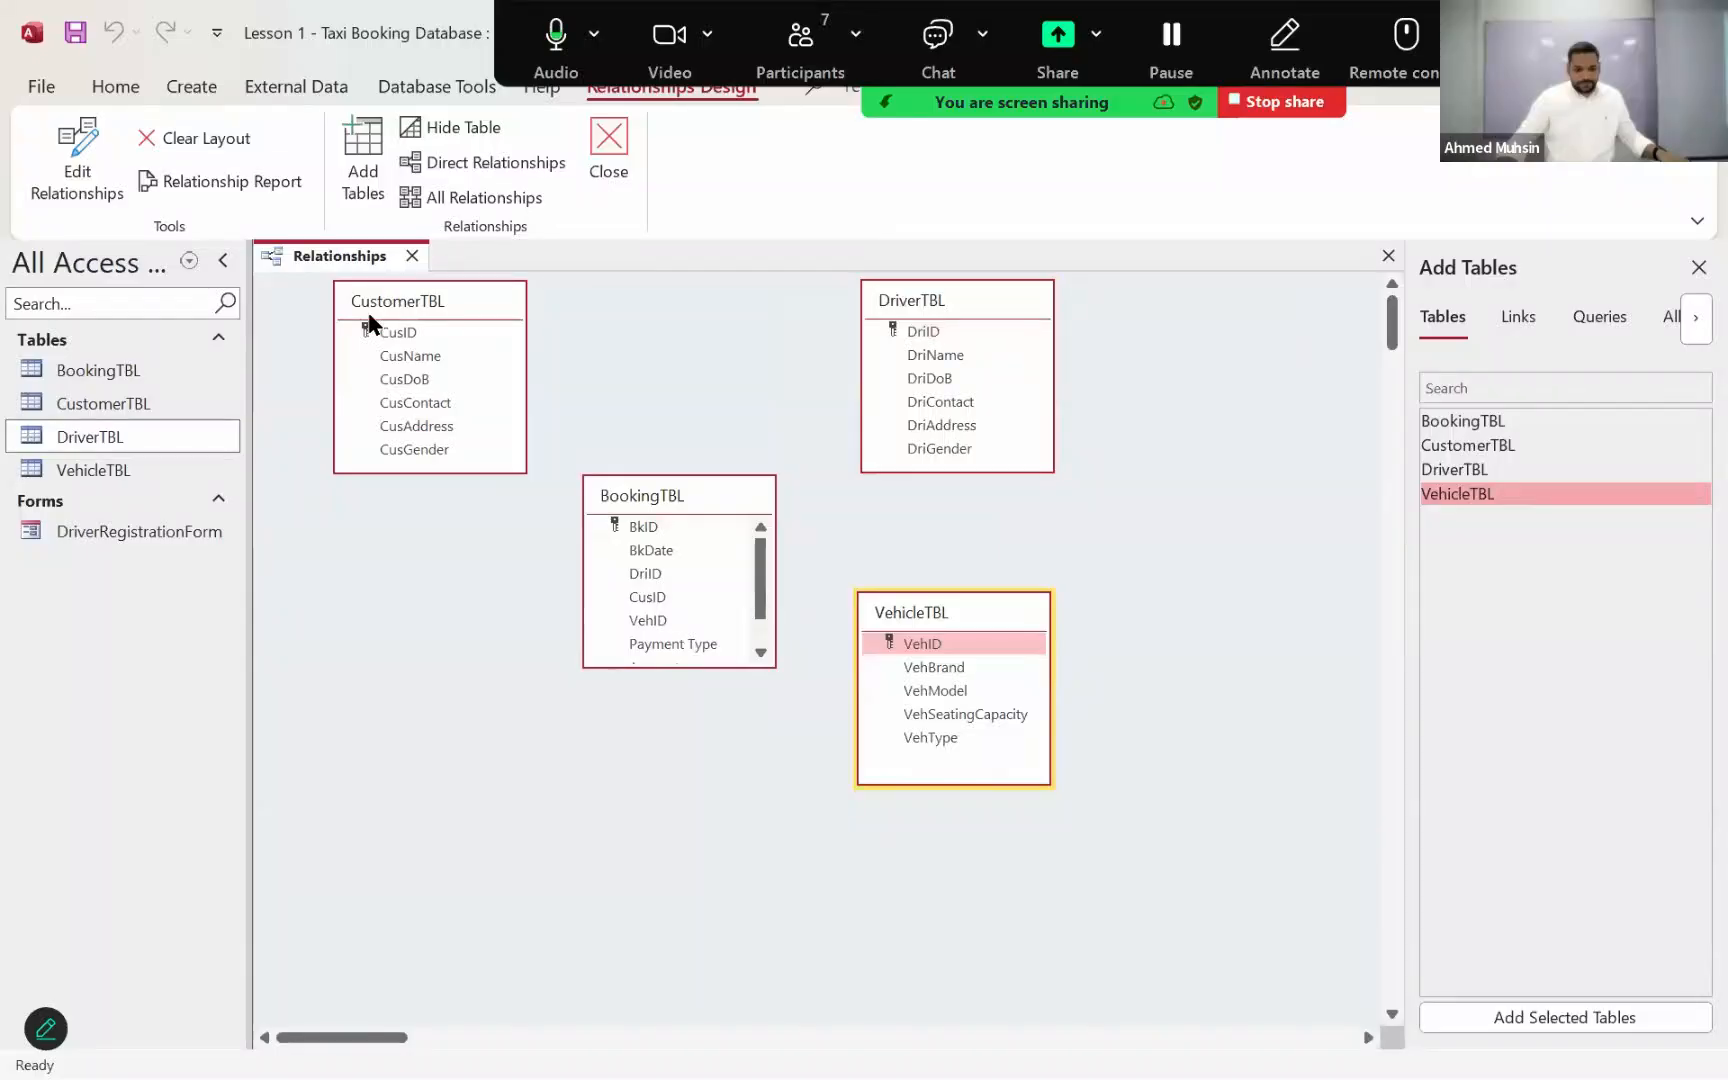
# Step: Place CustomerTBL beside BookingTBL at roughly the same height and lengthen both boxes so that all of BookingTBL's fields fit
pyautogui.click(369, 322)
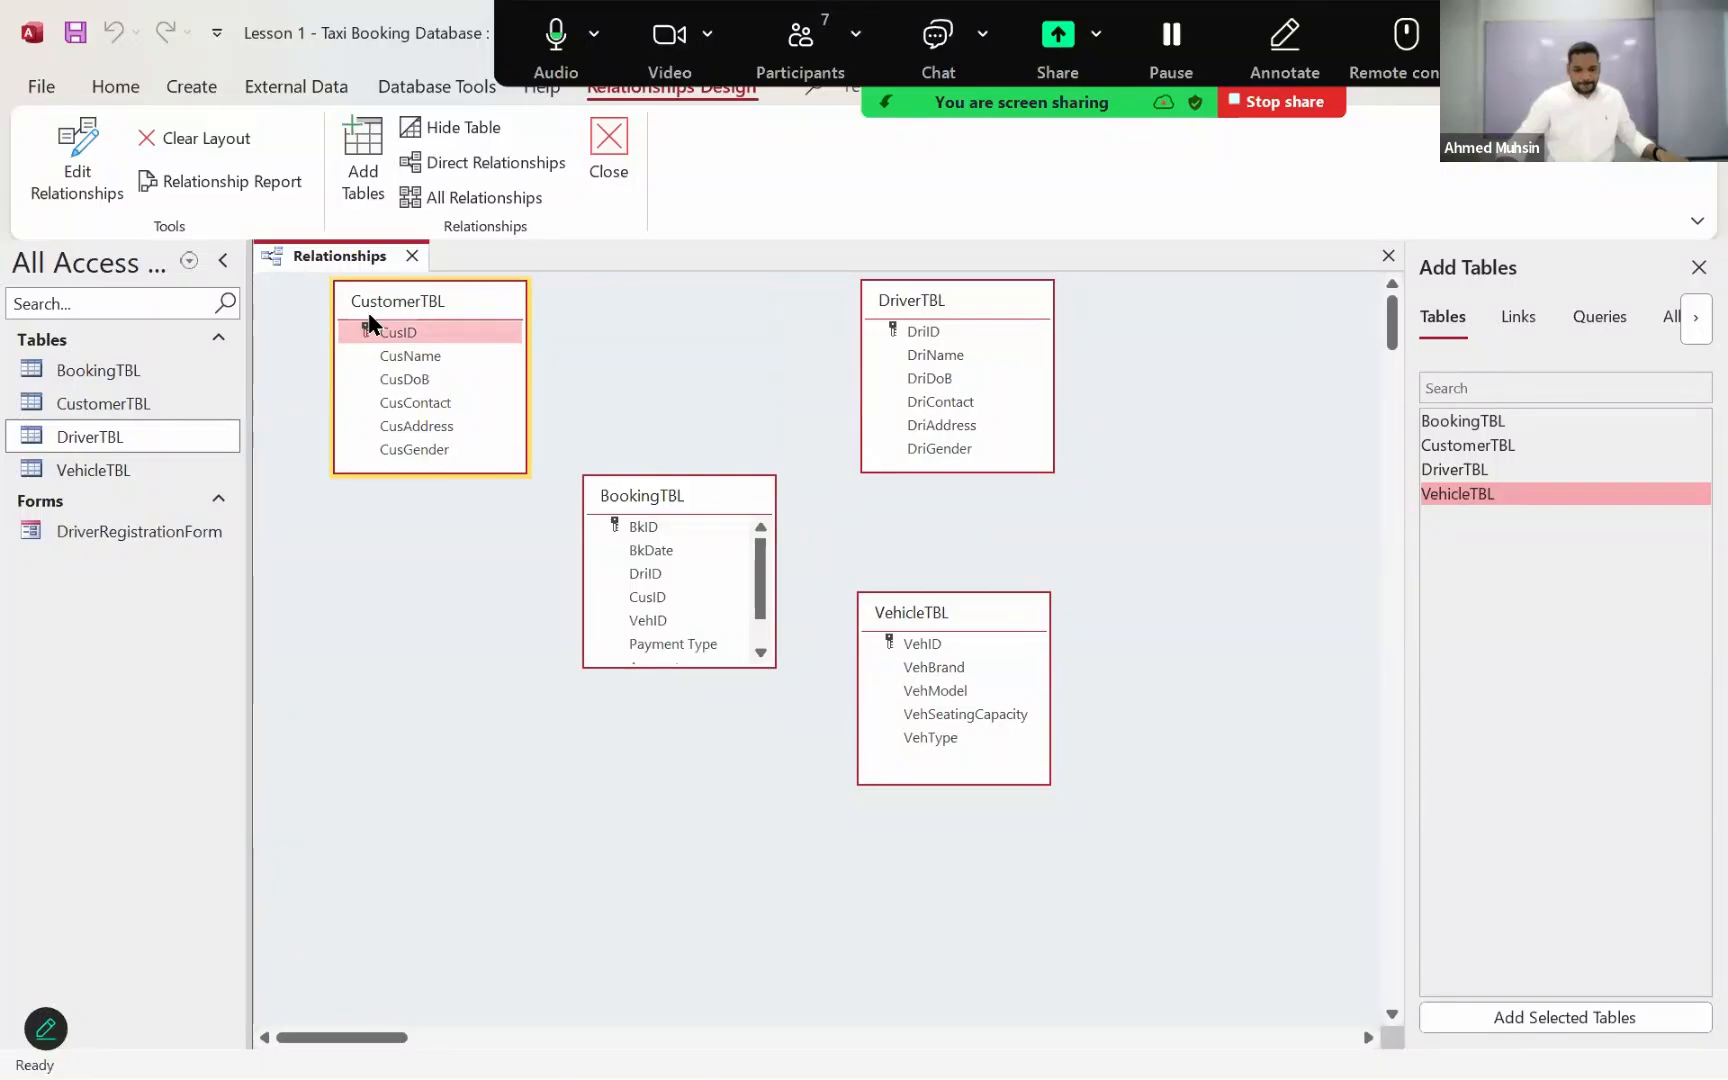
pyautogui.moveTo(424, 300); pyautogui.dragTo(407, 481)
pyautogui.click(632, 490)
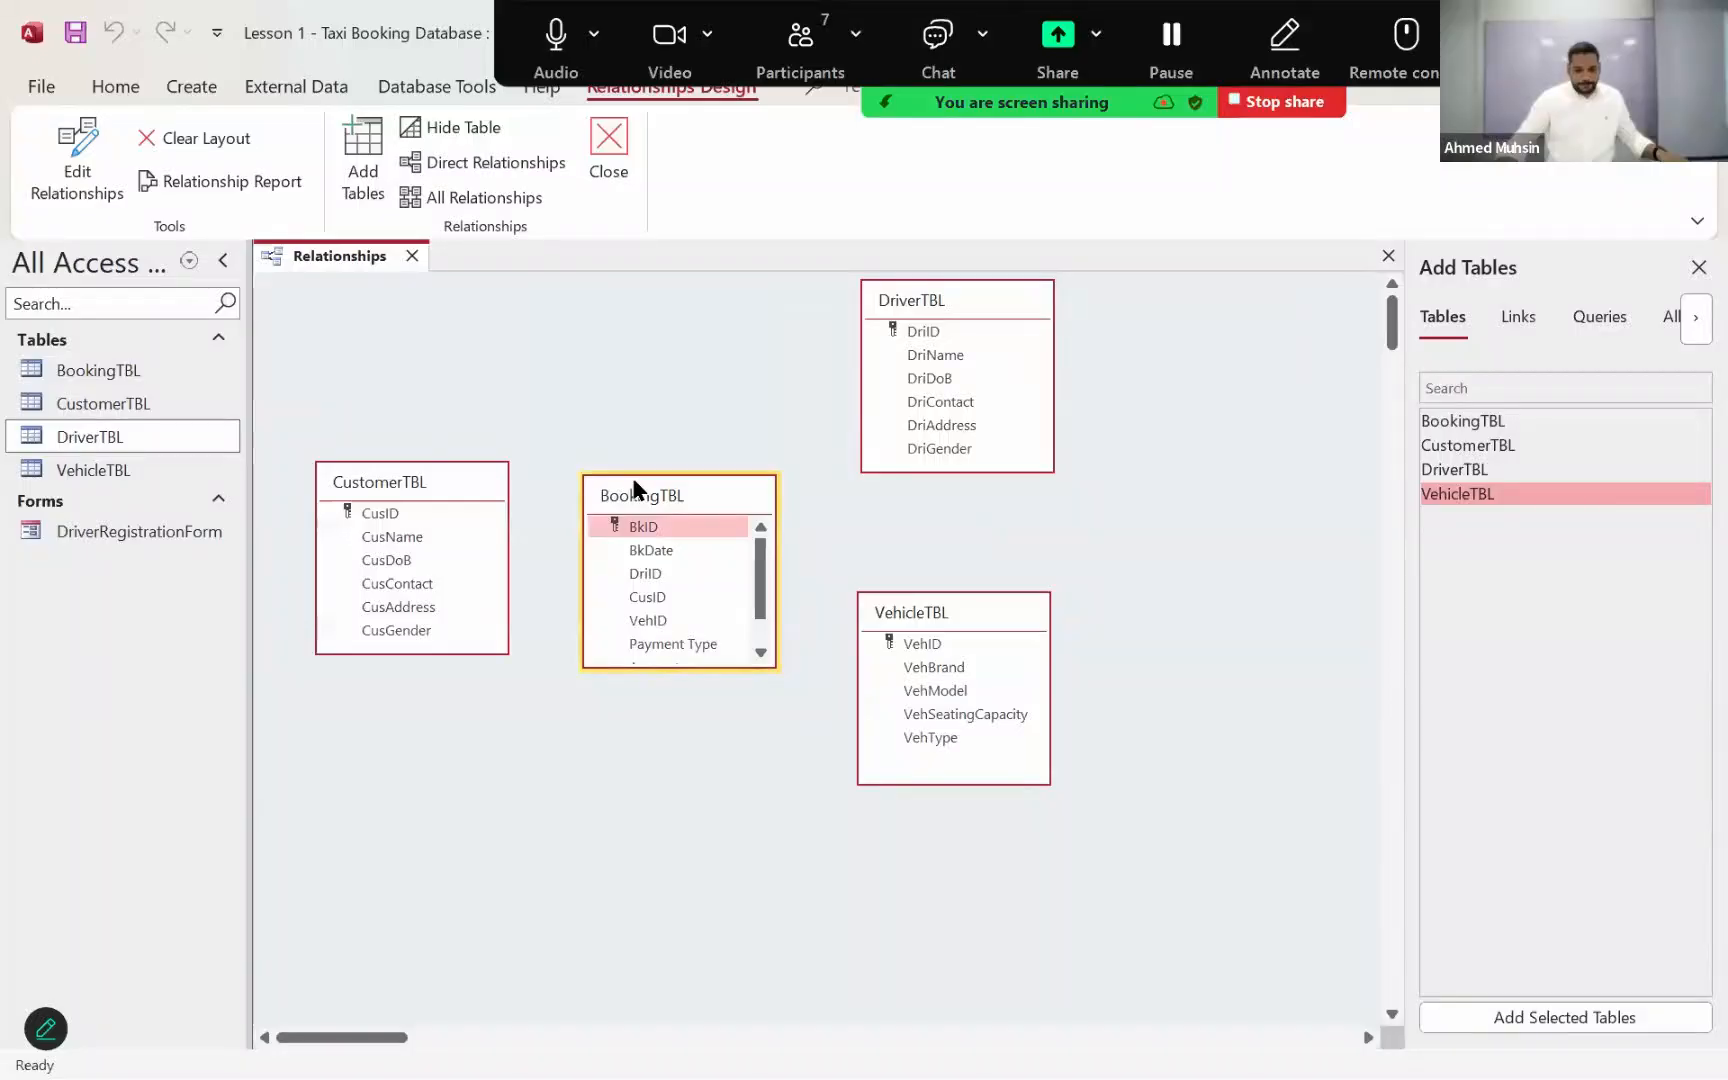
pyautogui.moveTo(634, 483); pyautogui.dragTo(630, 410)
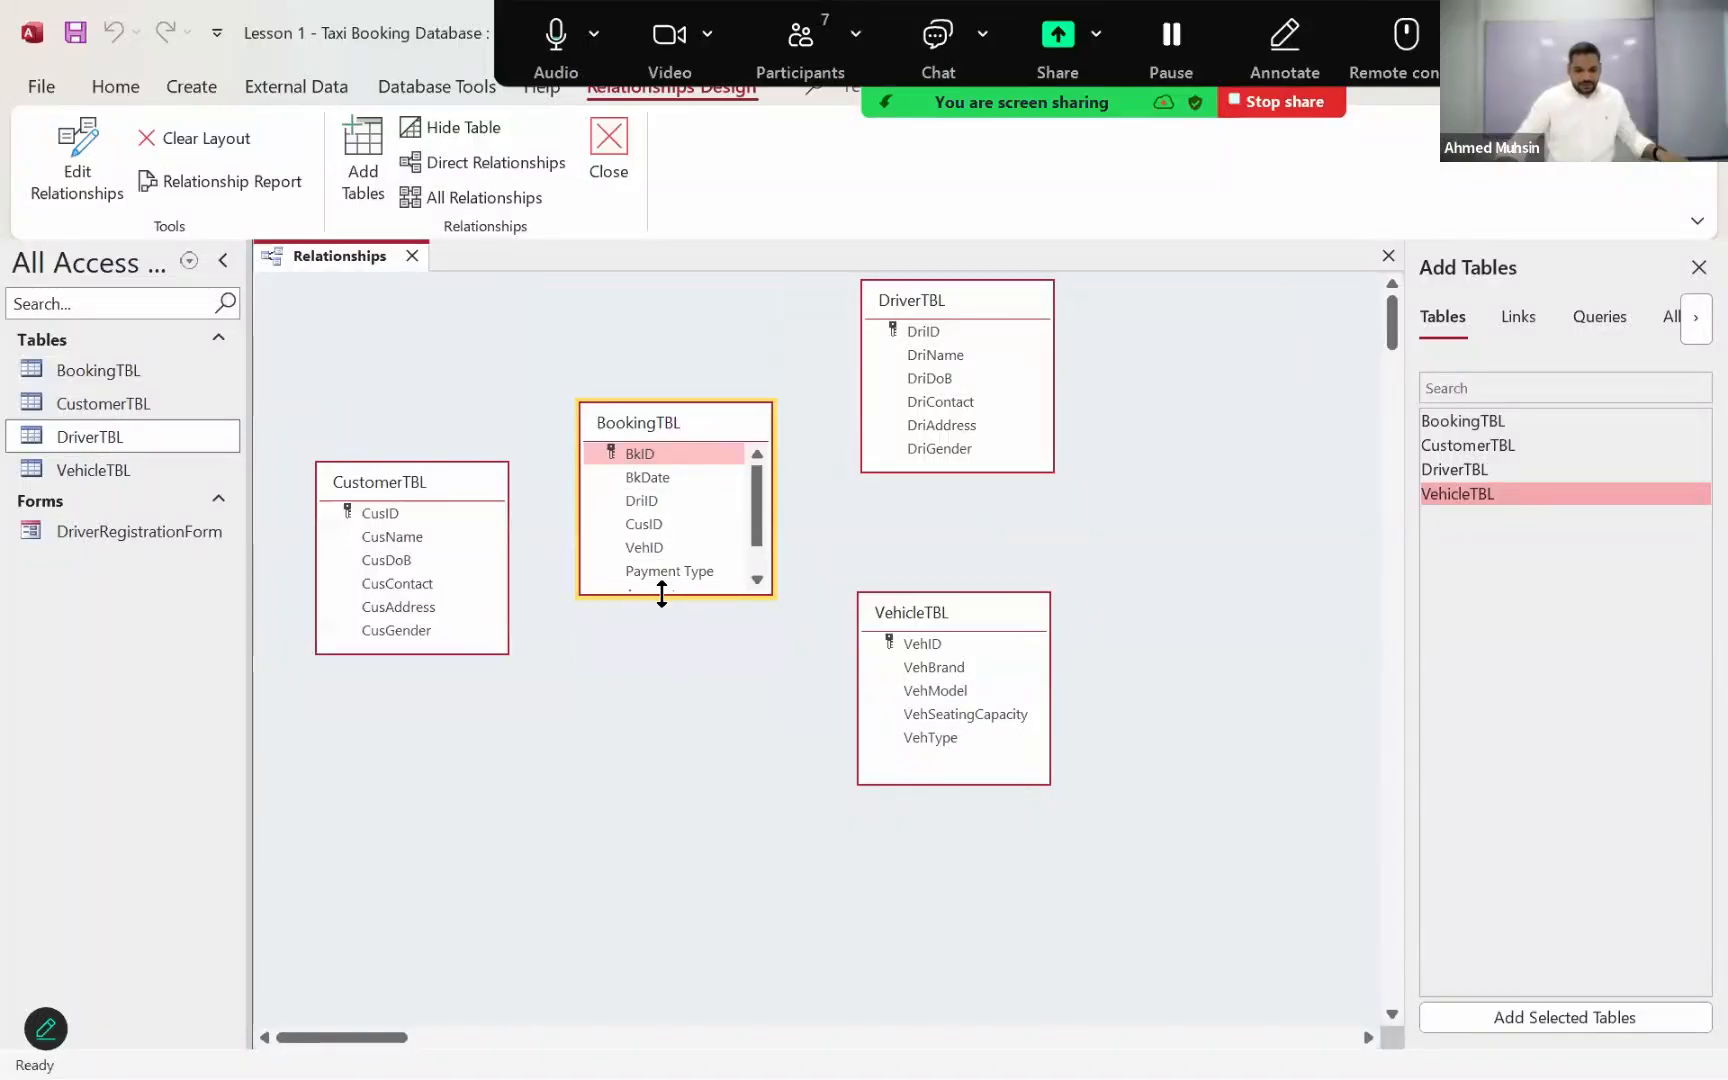
pyautogui.moveTo(661, 594); pyautogui.dragTo(661, 658)
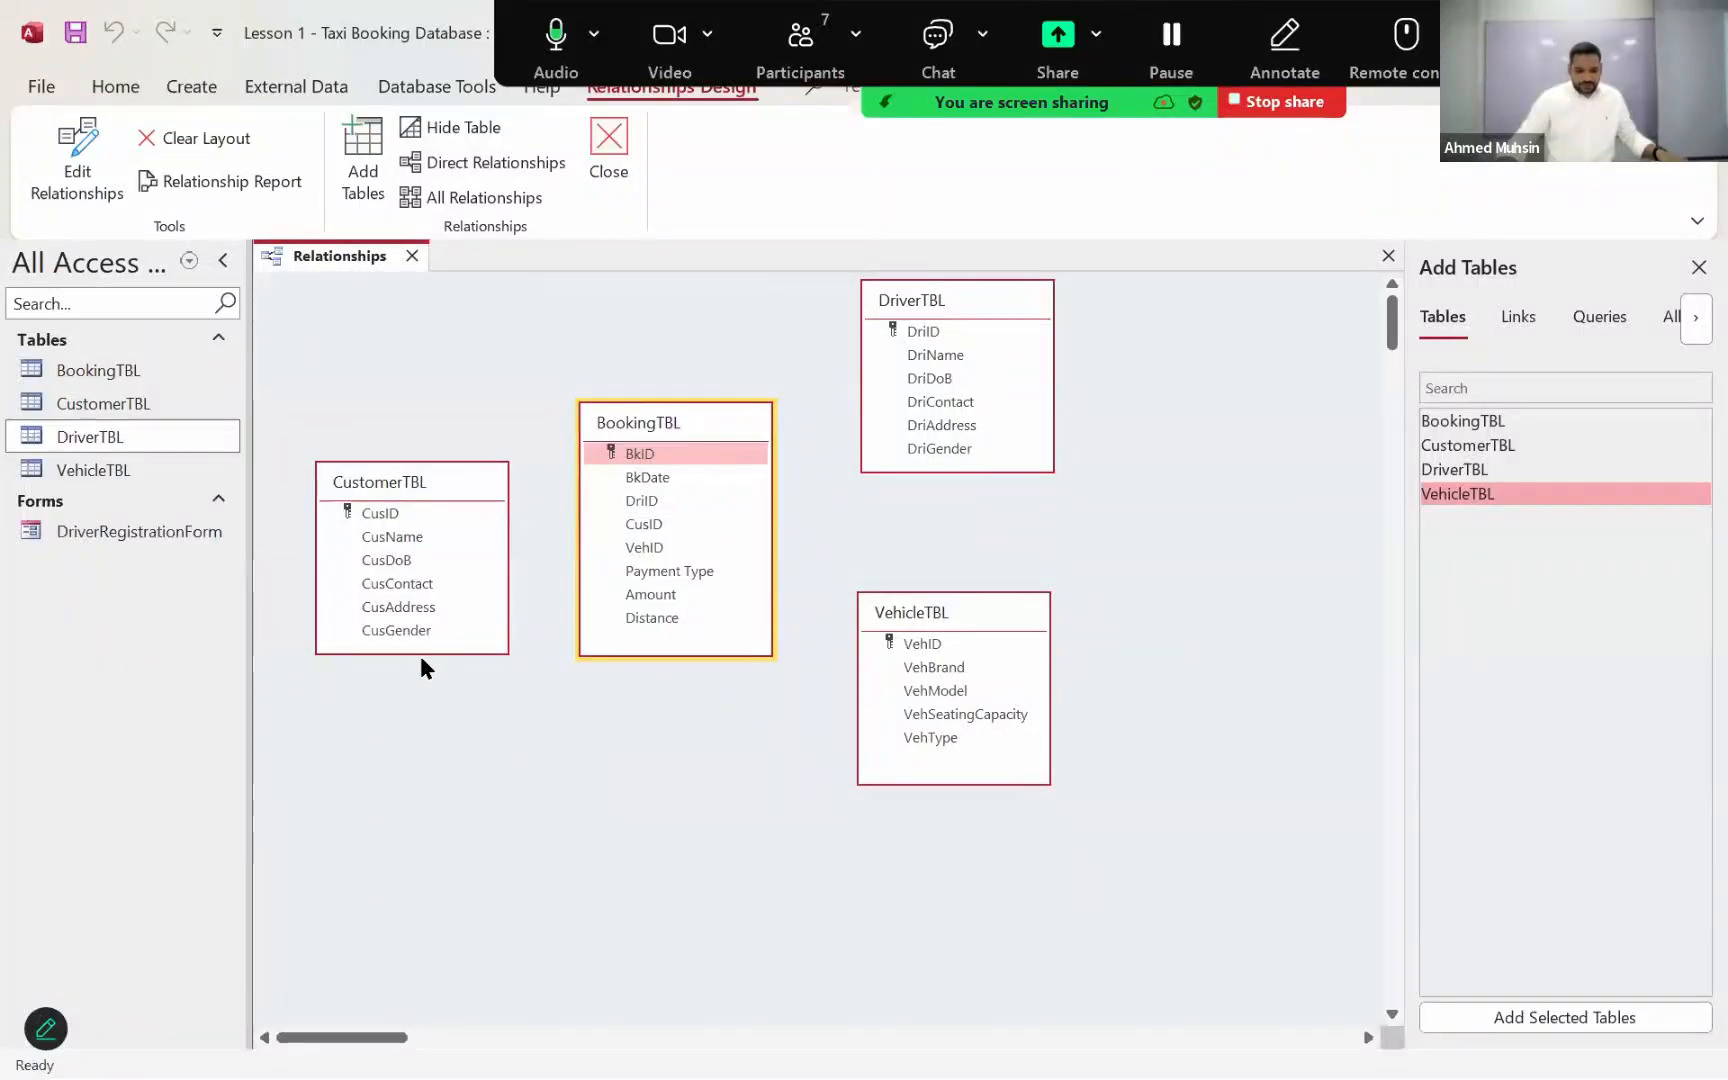
pyautogui.moveTo(426, 653); pyautogui.dragTo(426, 683)
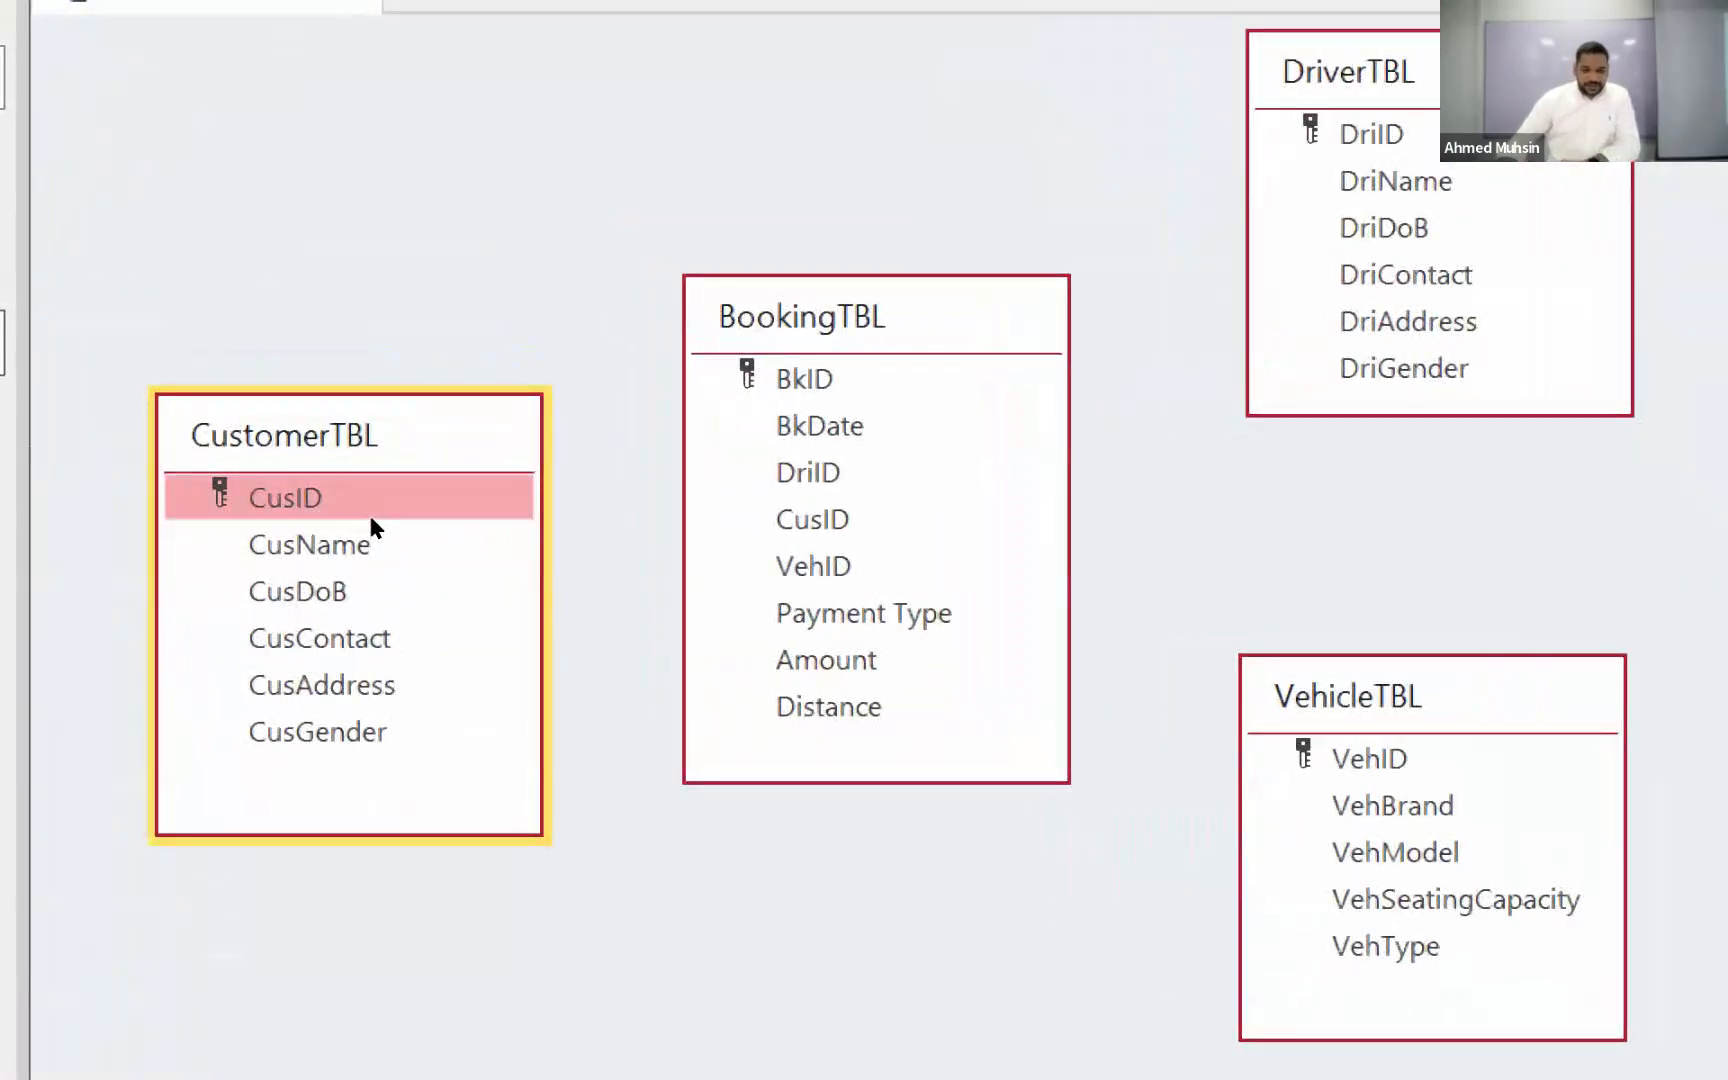
# Step: Relate CusID in CustomerTBL to CusID in BookingTBL and enforce referential integrity for the relationship
pyautogui.moveTo(370, 513); pyautogui.dragTo(659, 522)
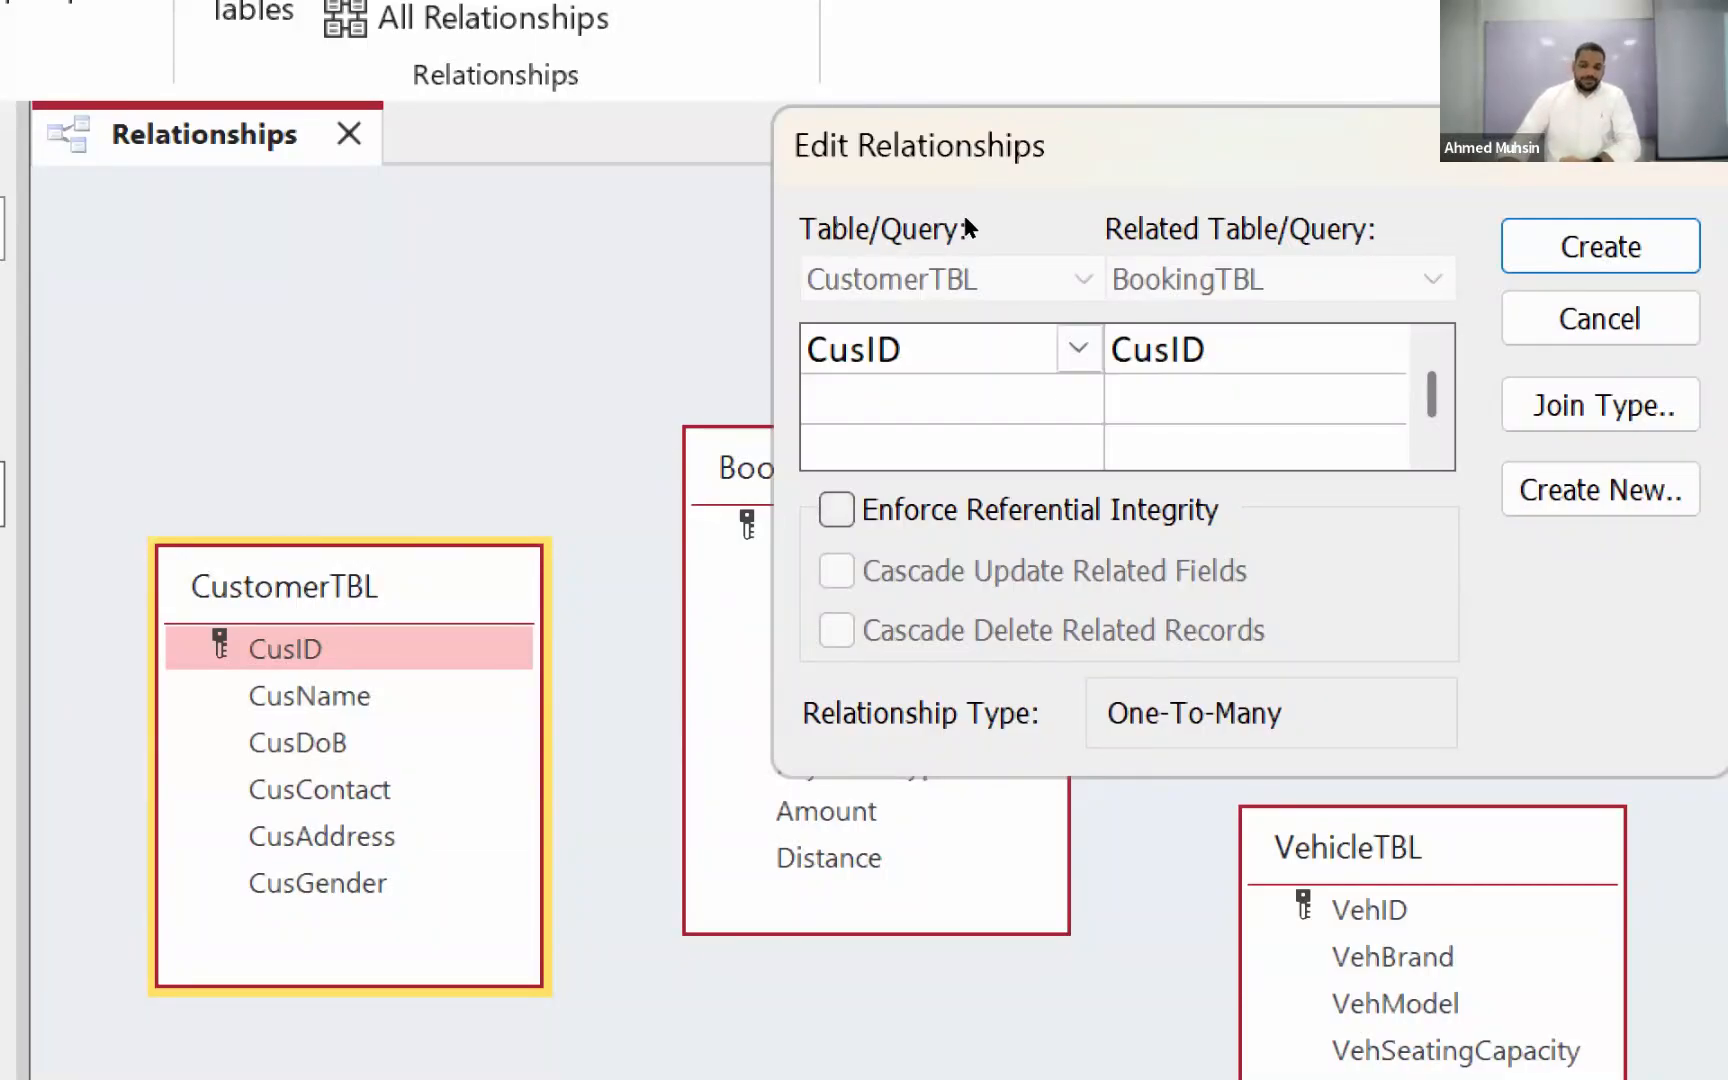
pyautogui.moveTo(995, 155); pyautogui.dragTo(1220, 72)
pyautogui.click(1062, 427)
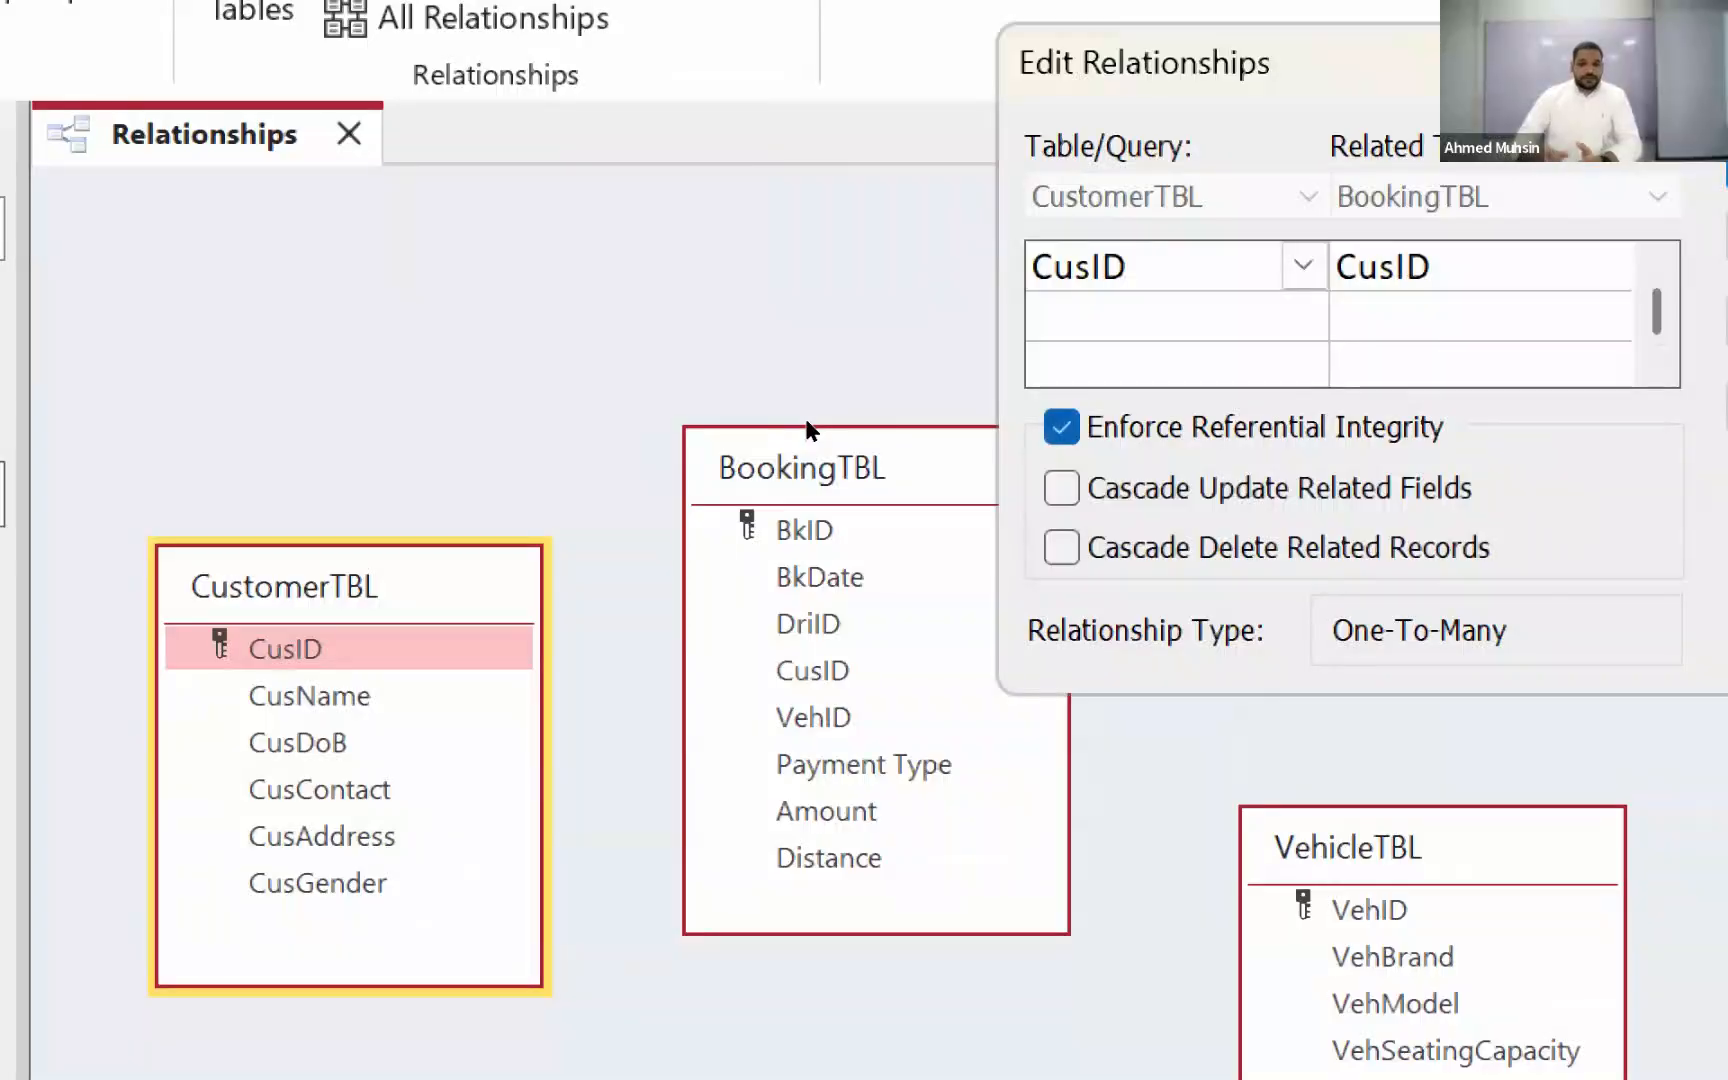
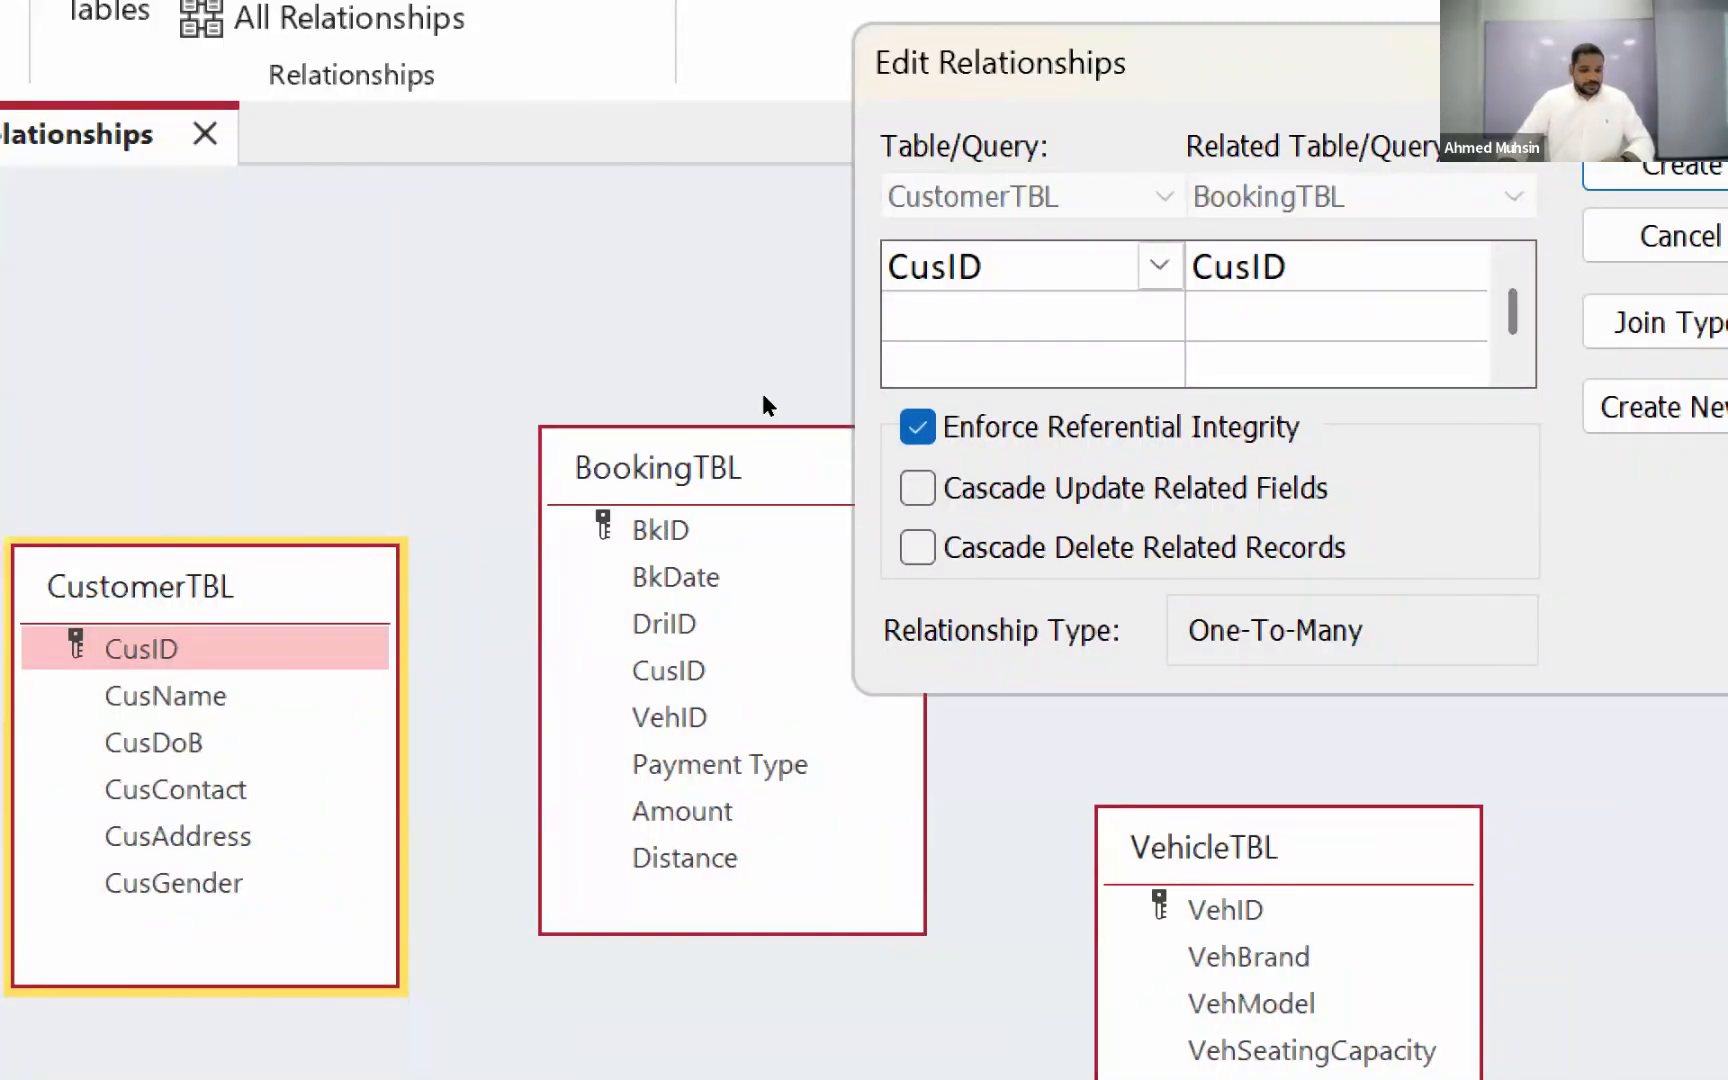
# Step: Create the CusID relationship with enforced referential integrity and move CustomerTBL up until it is nearly level with BookingTBL
pyautogui.press('Return')
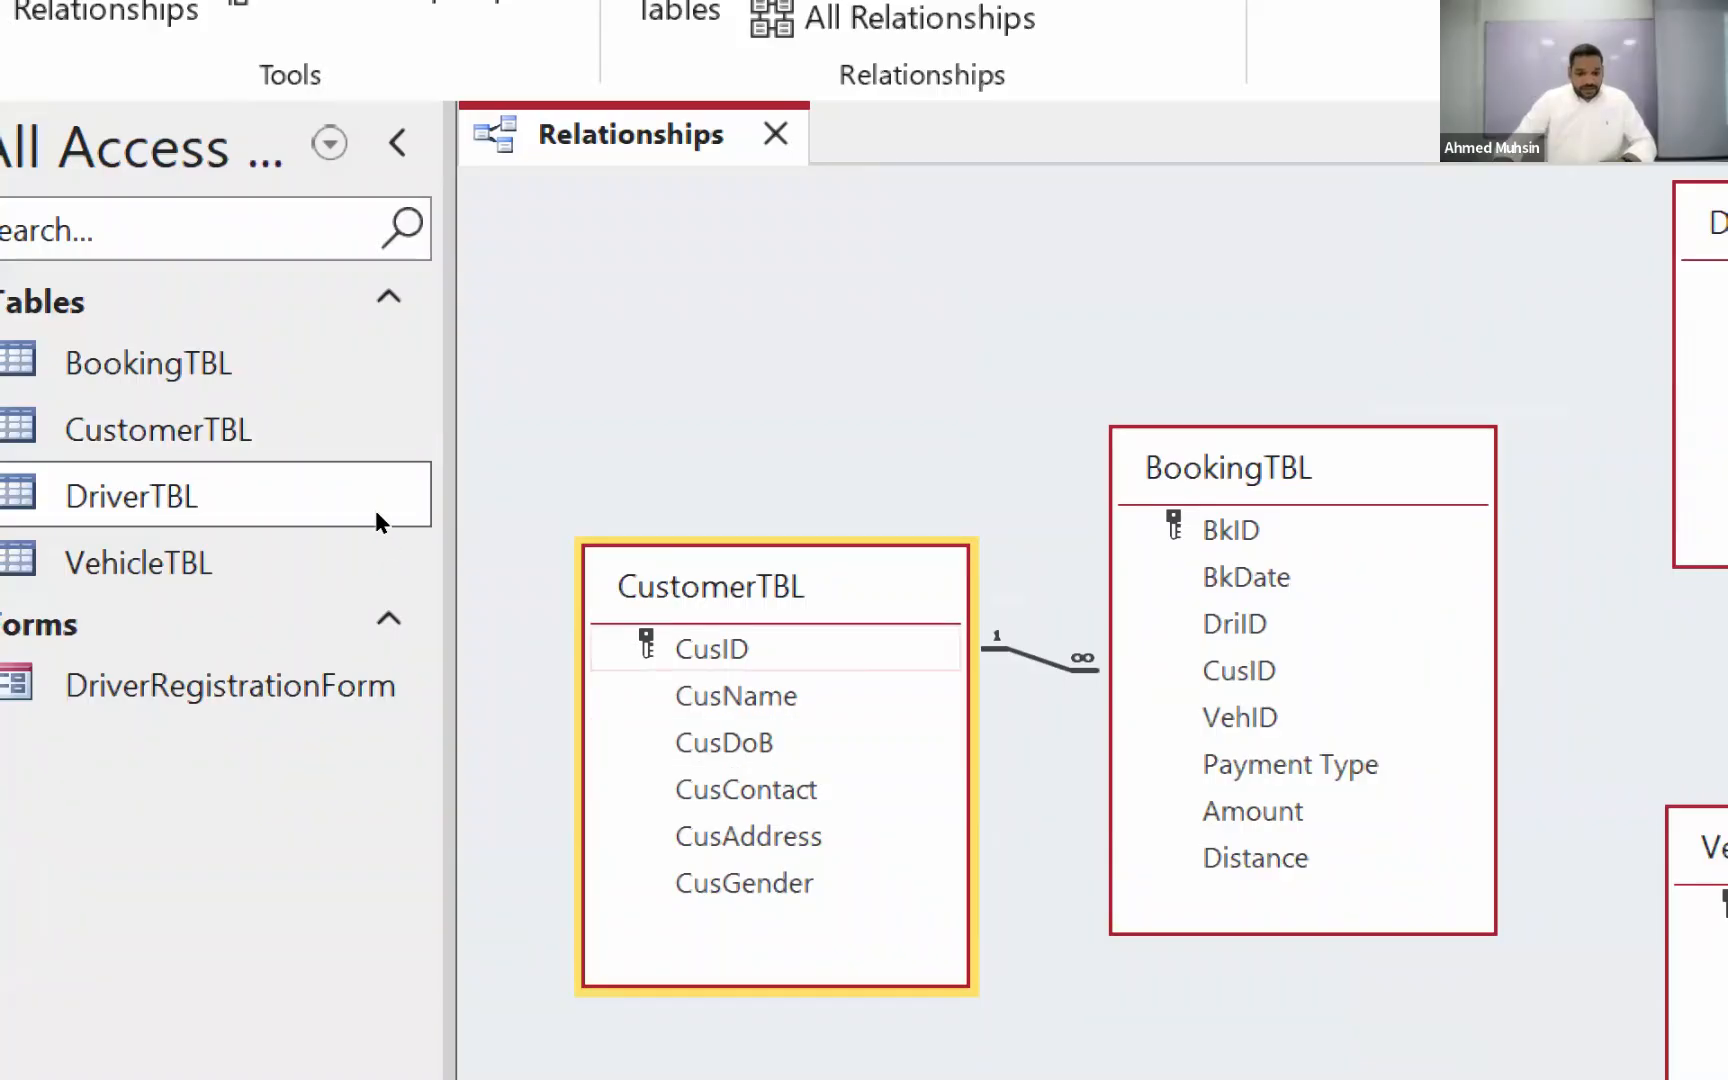
pyautogui.moveTo(712, 584); pyautogui.dragTo(701, 580)
pyautogui.moveTo(366, 480)
pyautogui.mouseDown()
pyautogui.moveTo(325, 445)
pyautogui.moveTo(355, 470)
pyautogui.mouseUp()
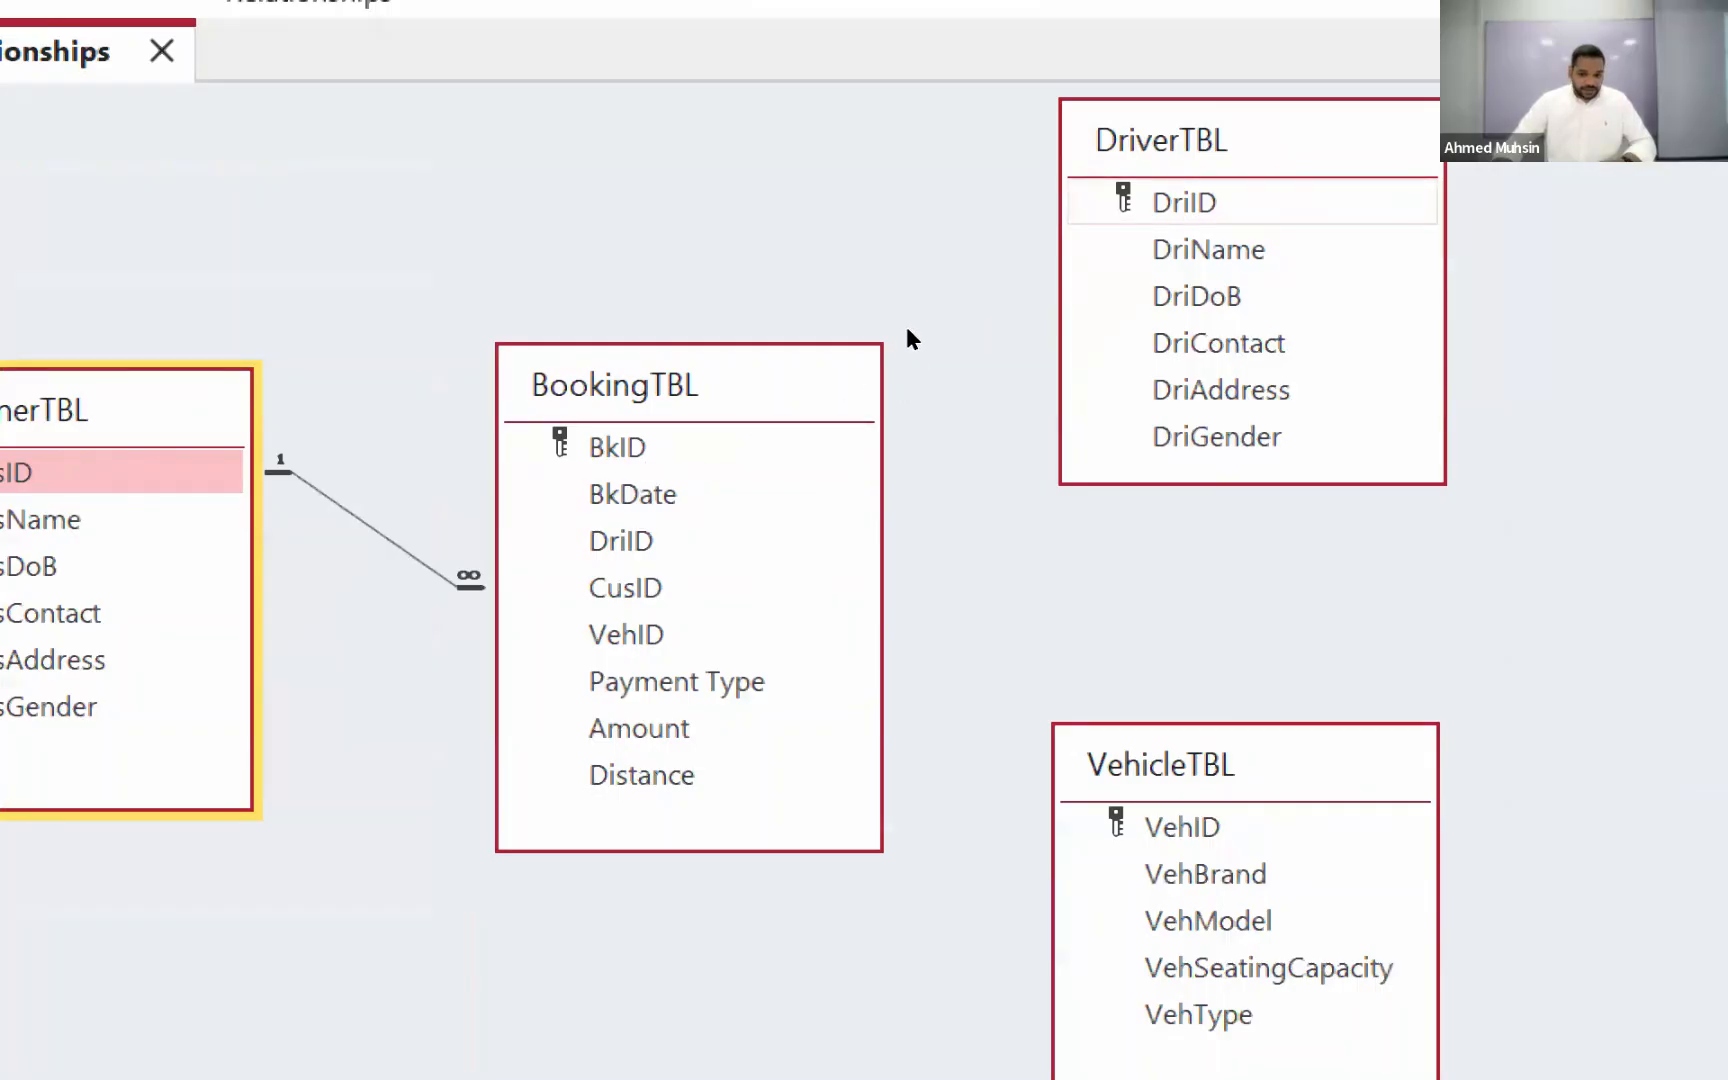
# Step: Relate DriID in DriverTBL to DriID in BookingTBL and enforce referential integrity for the relationship
pyautogui.moveTo(1180, 202); pyautogui.dragTo(716, 483)
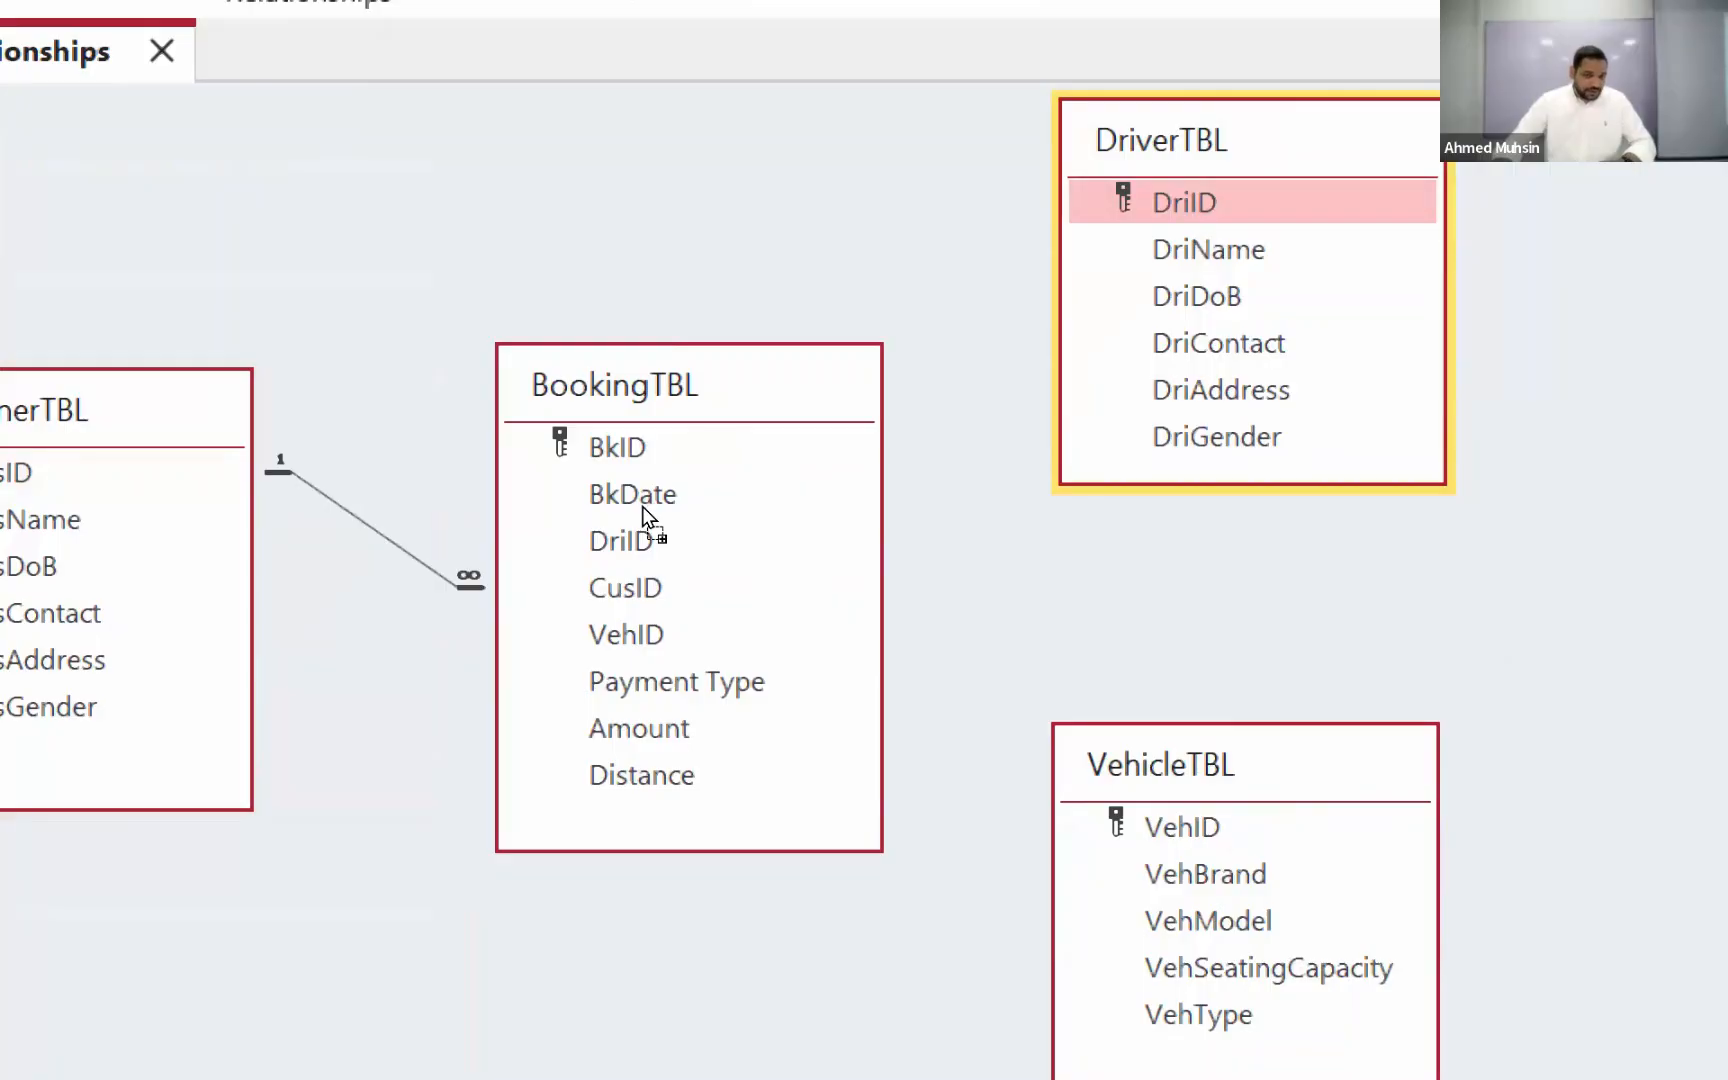
pyautogui.moveTo(693, 470); pyautogui.dragTo(908, 329)
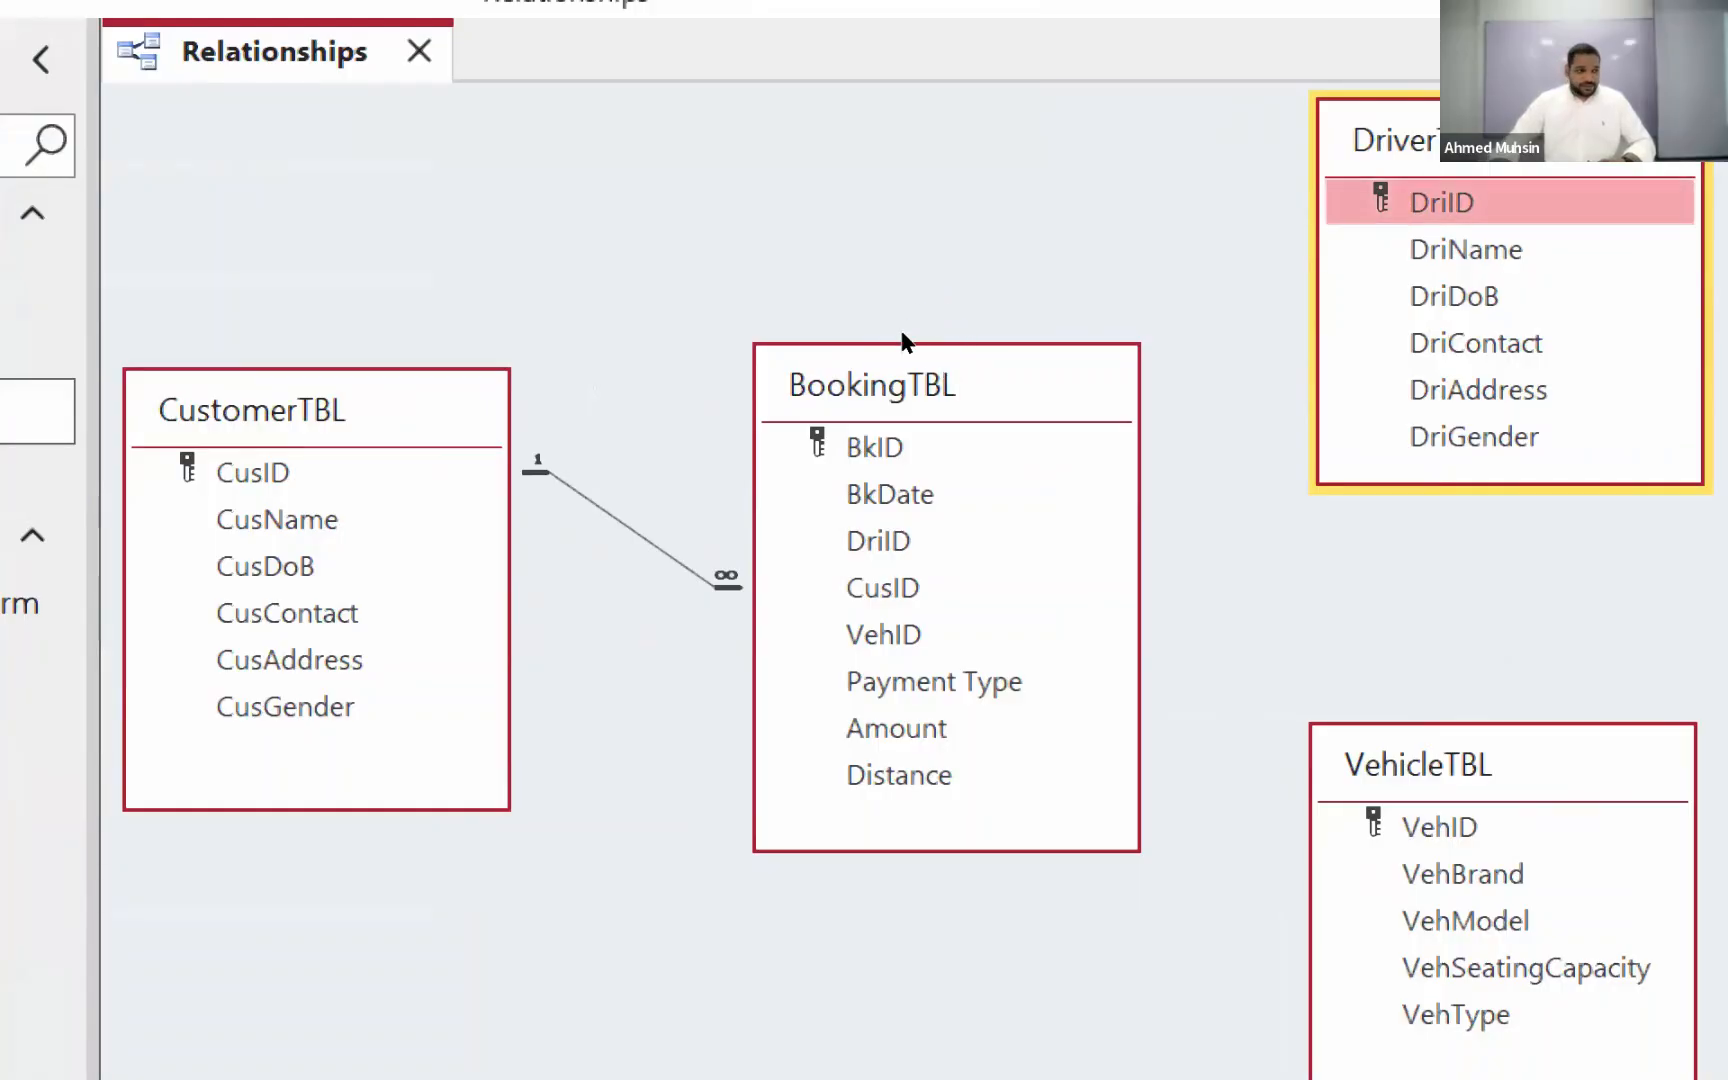
pyautogui.moveTo(903, 340); pyautogui.dragTo(639, 502)
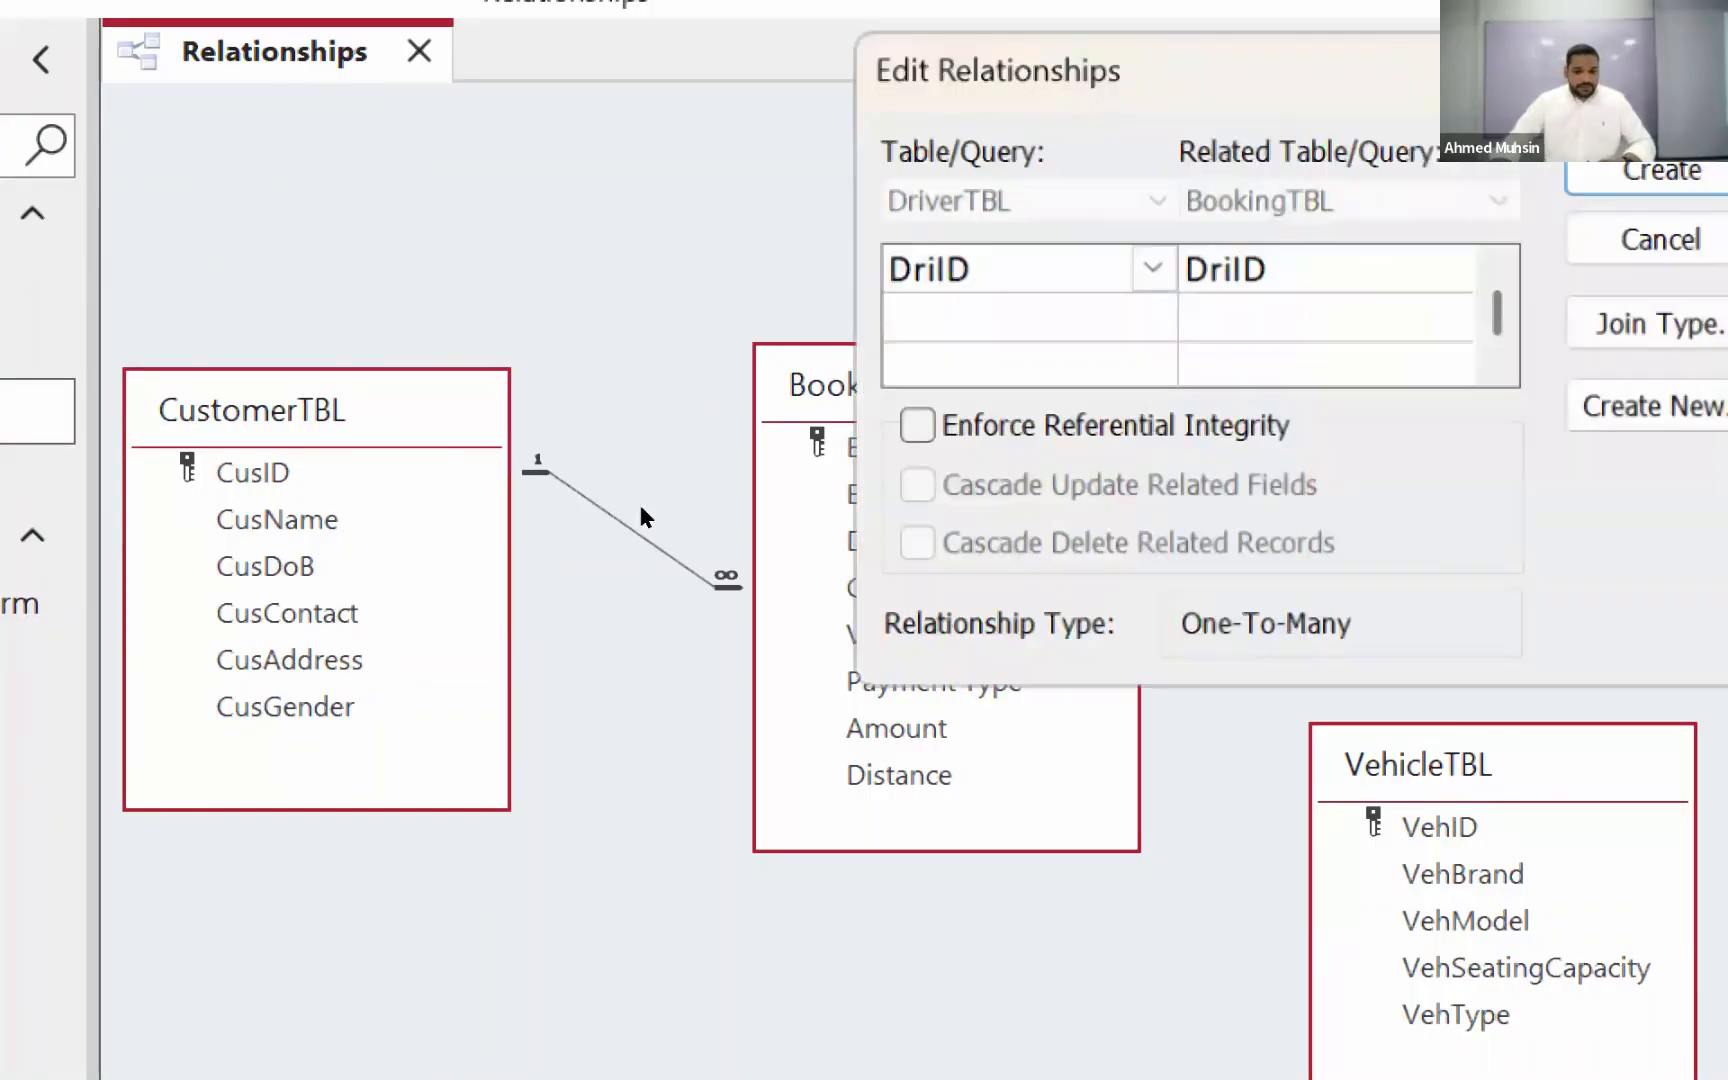
pyautogui.click(960, 425)
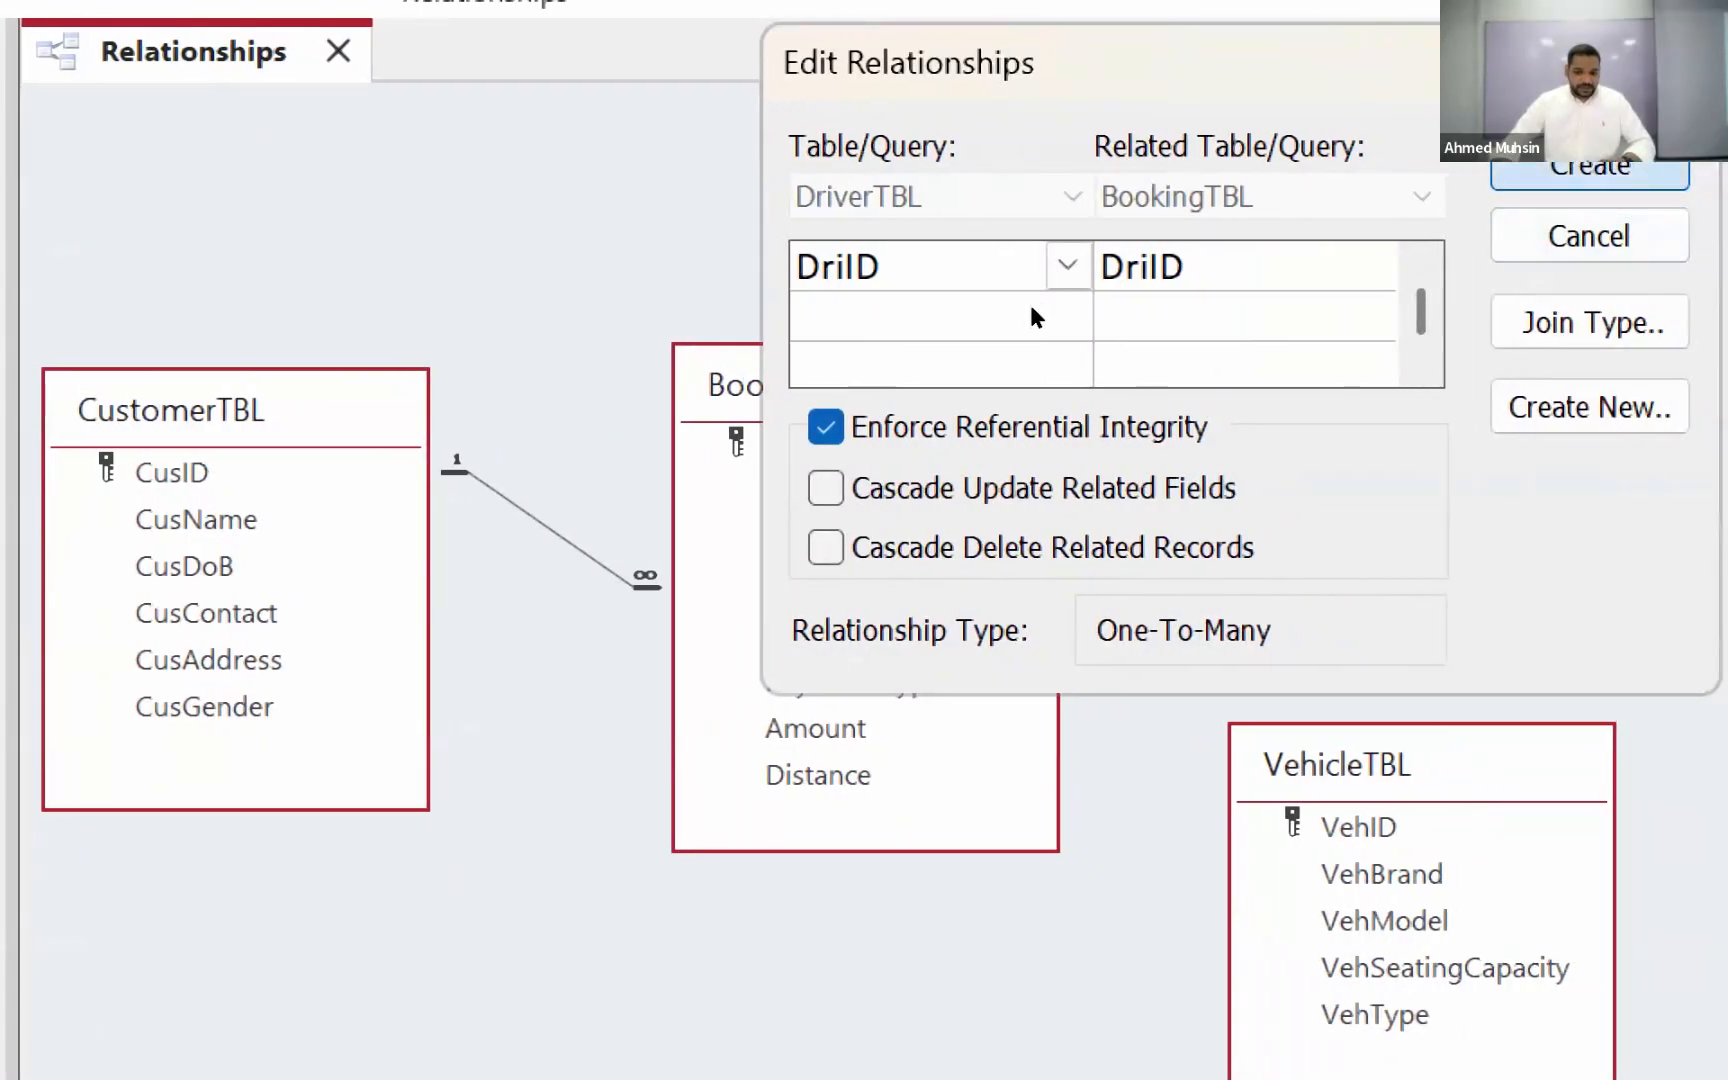
pyautogui.press('Return')
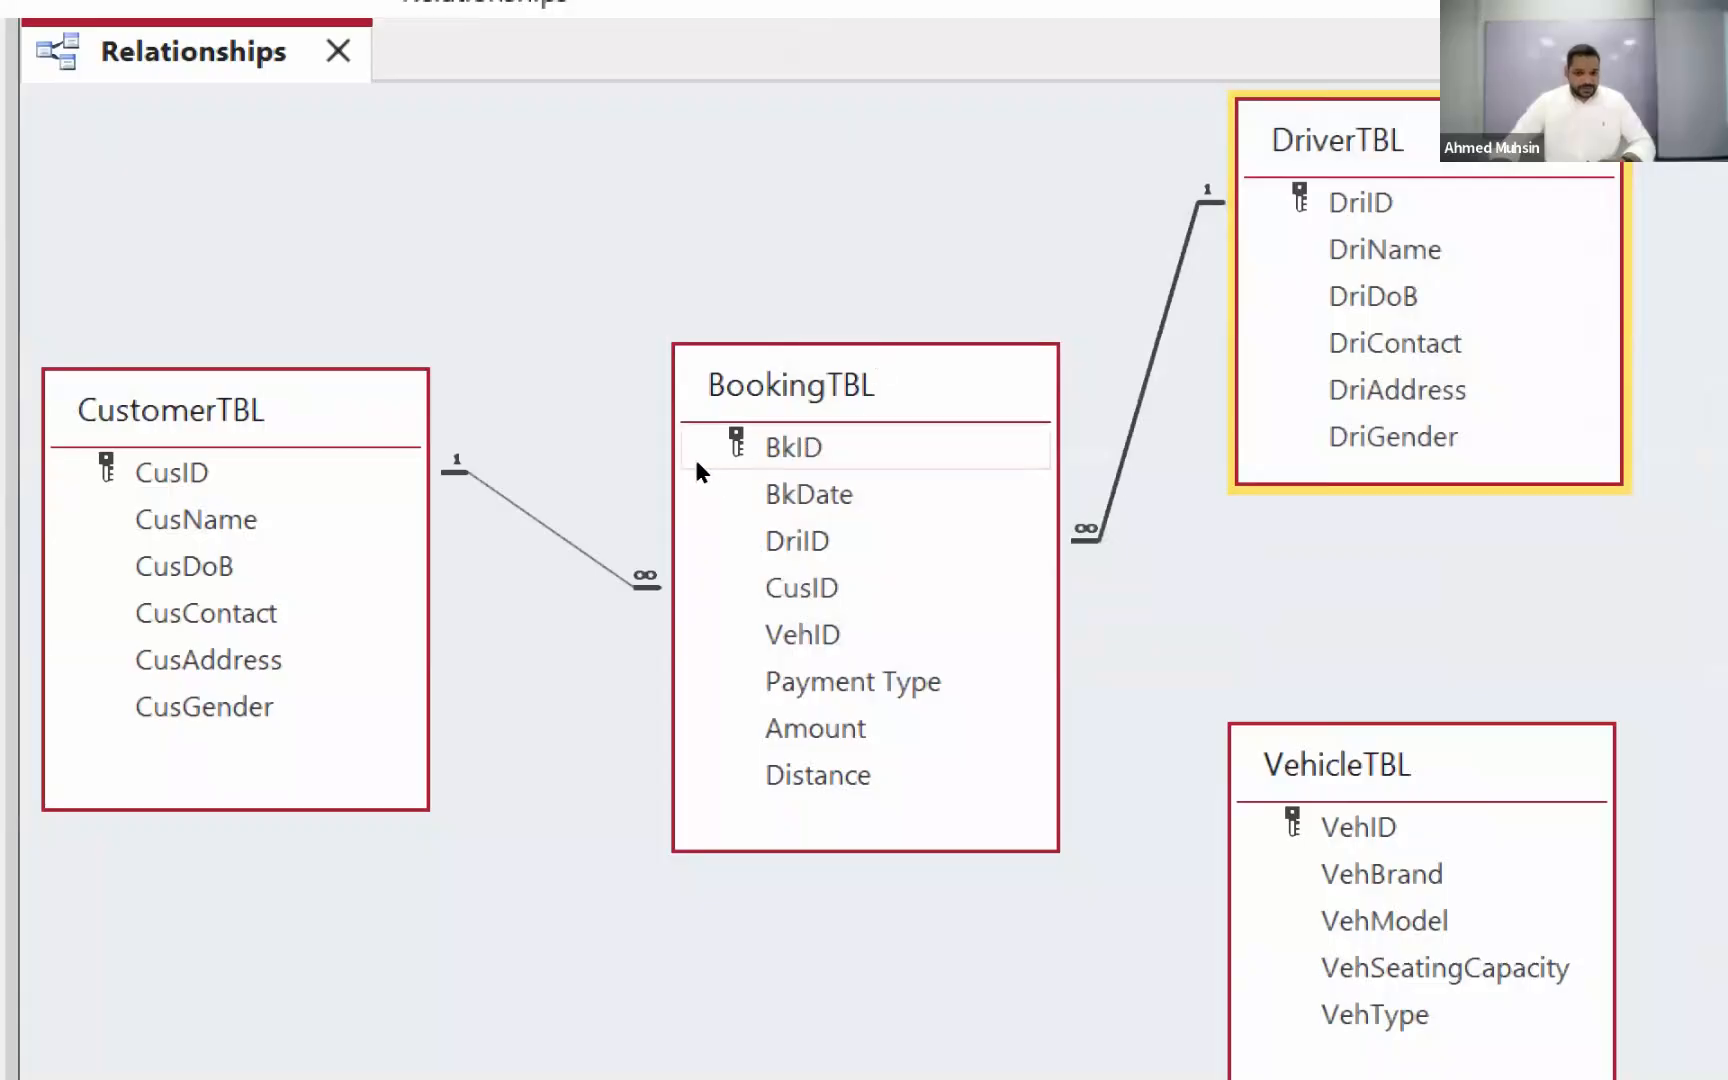
# Step: Relate VehID in VehicleTBL to VehID in BookingTBL with referential integrity enforced, and save the relationships layout
pyautogui.press('Tab')
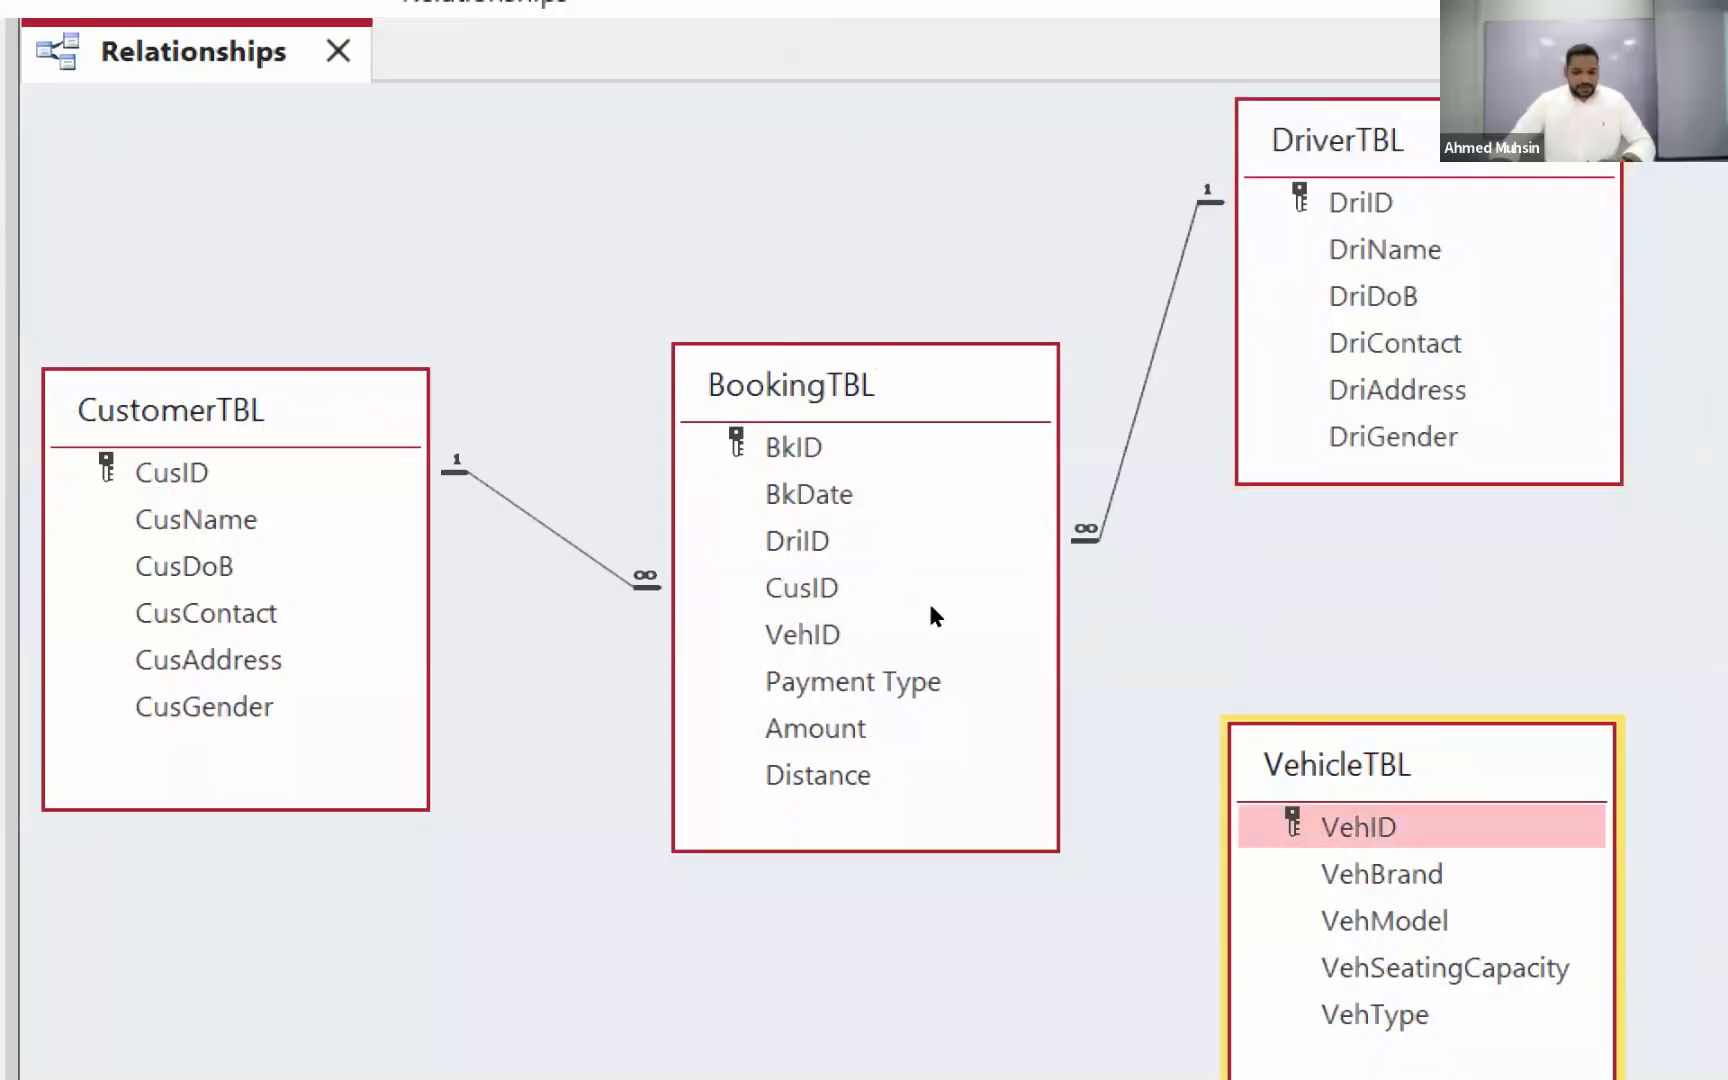
pyautogui.moveTo(1338, 765); pyautogui.dragTo(1212, 766)
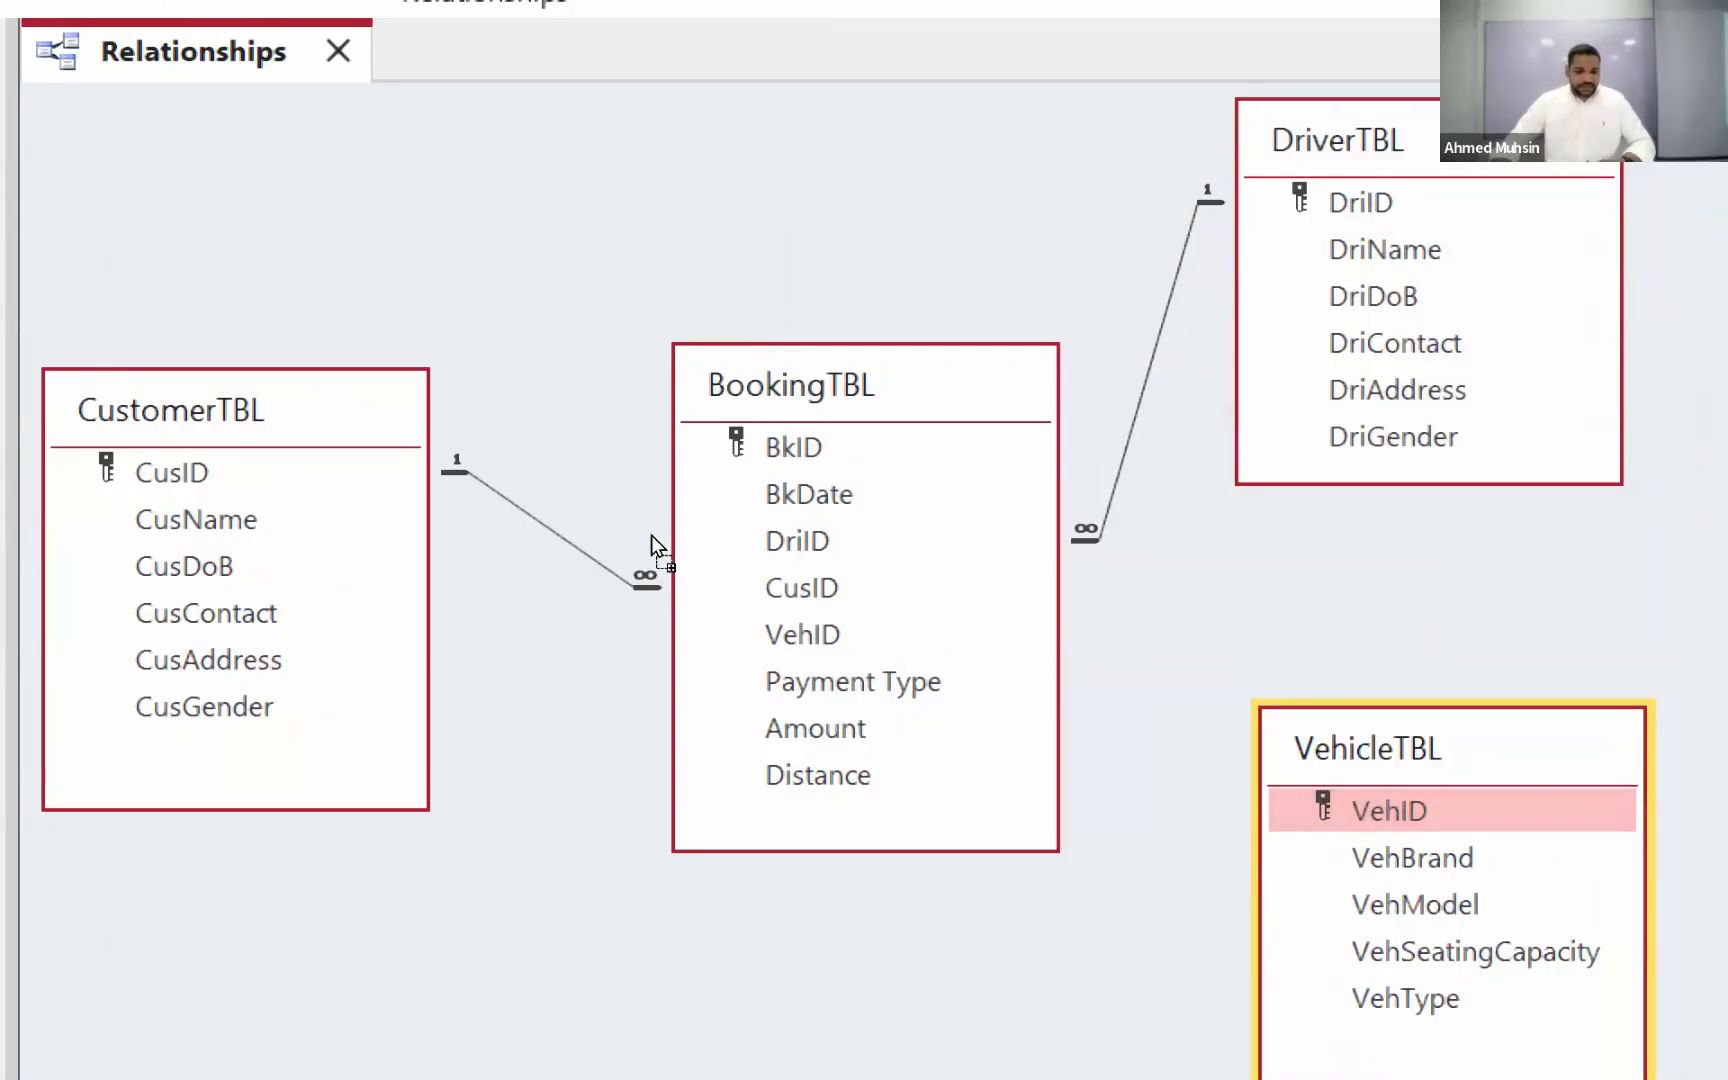
pyautogui.moveTo(651, 535); pyautogui.dragTo(626, 433)
pyautogui.moveTo(647, 545); pyautogui.dragTo(645, 543)
pyautogui.hotkey('alt', 'e')
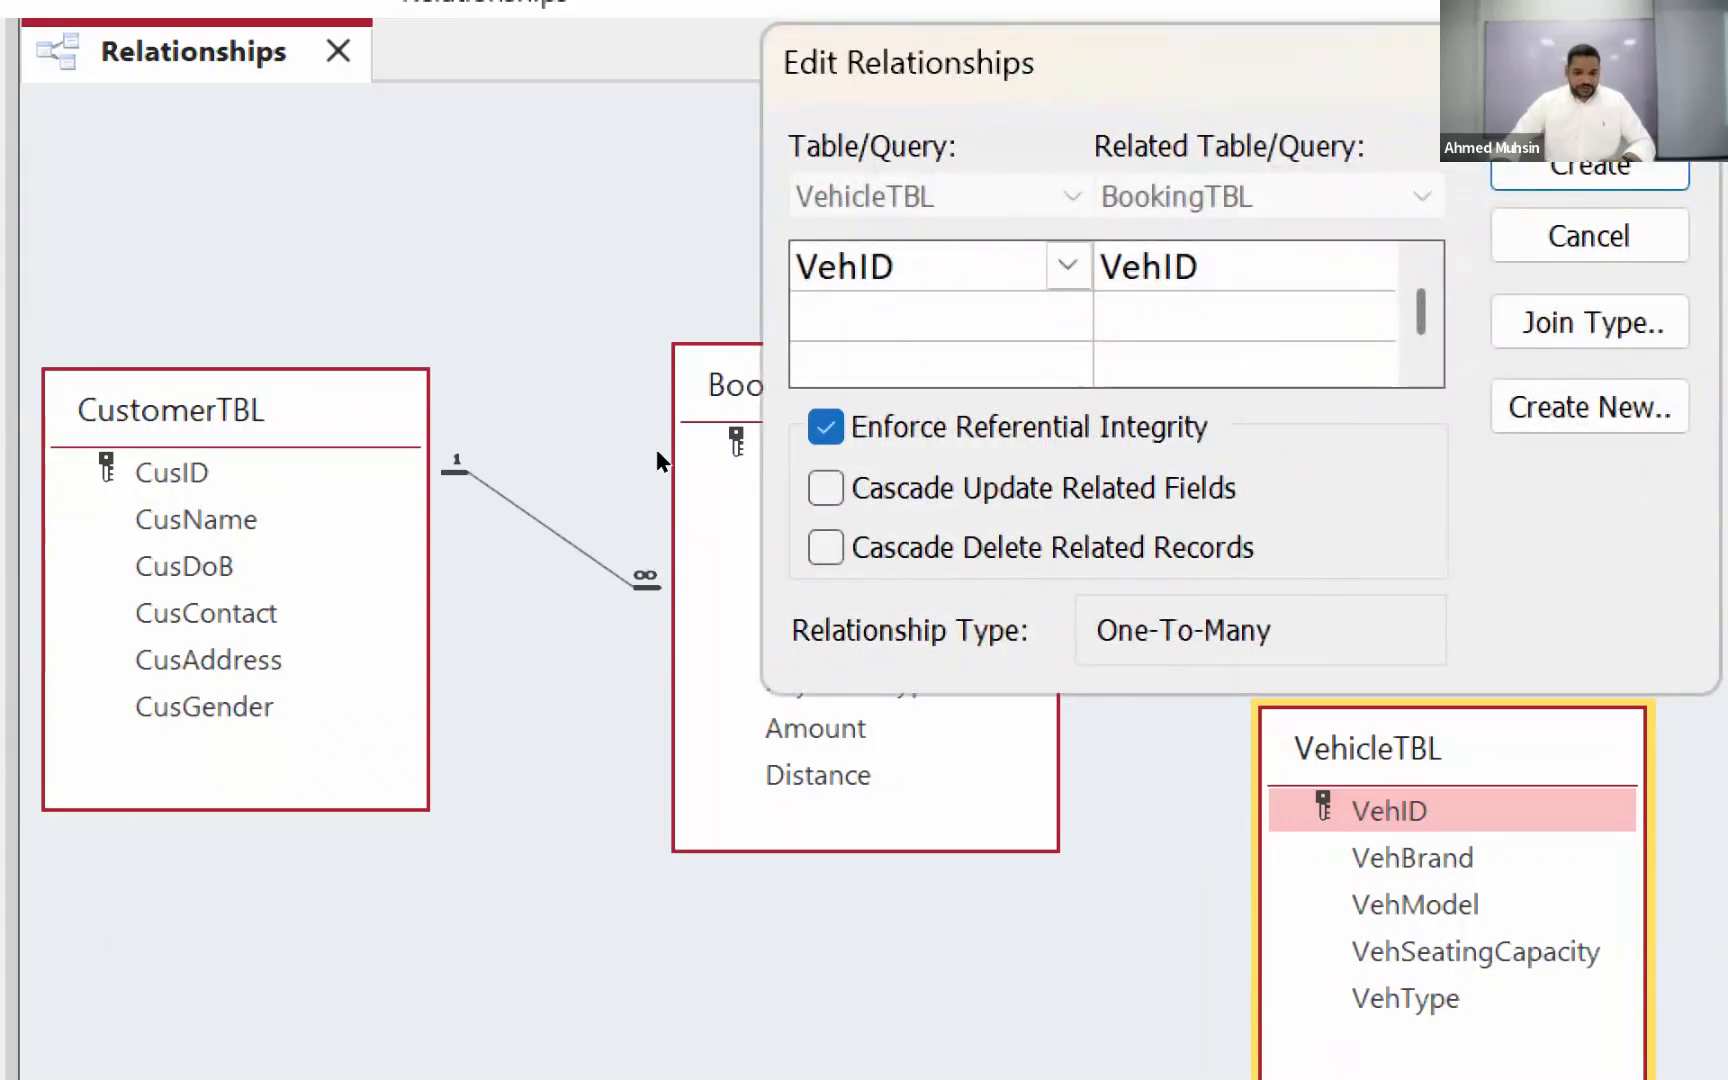
pyautogui.press('Return')
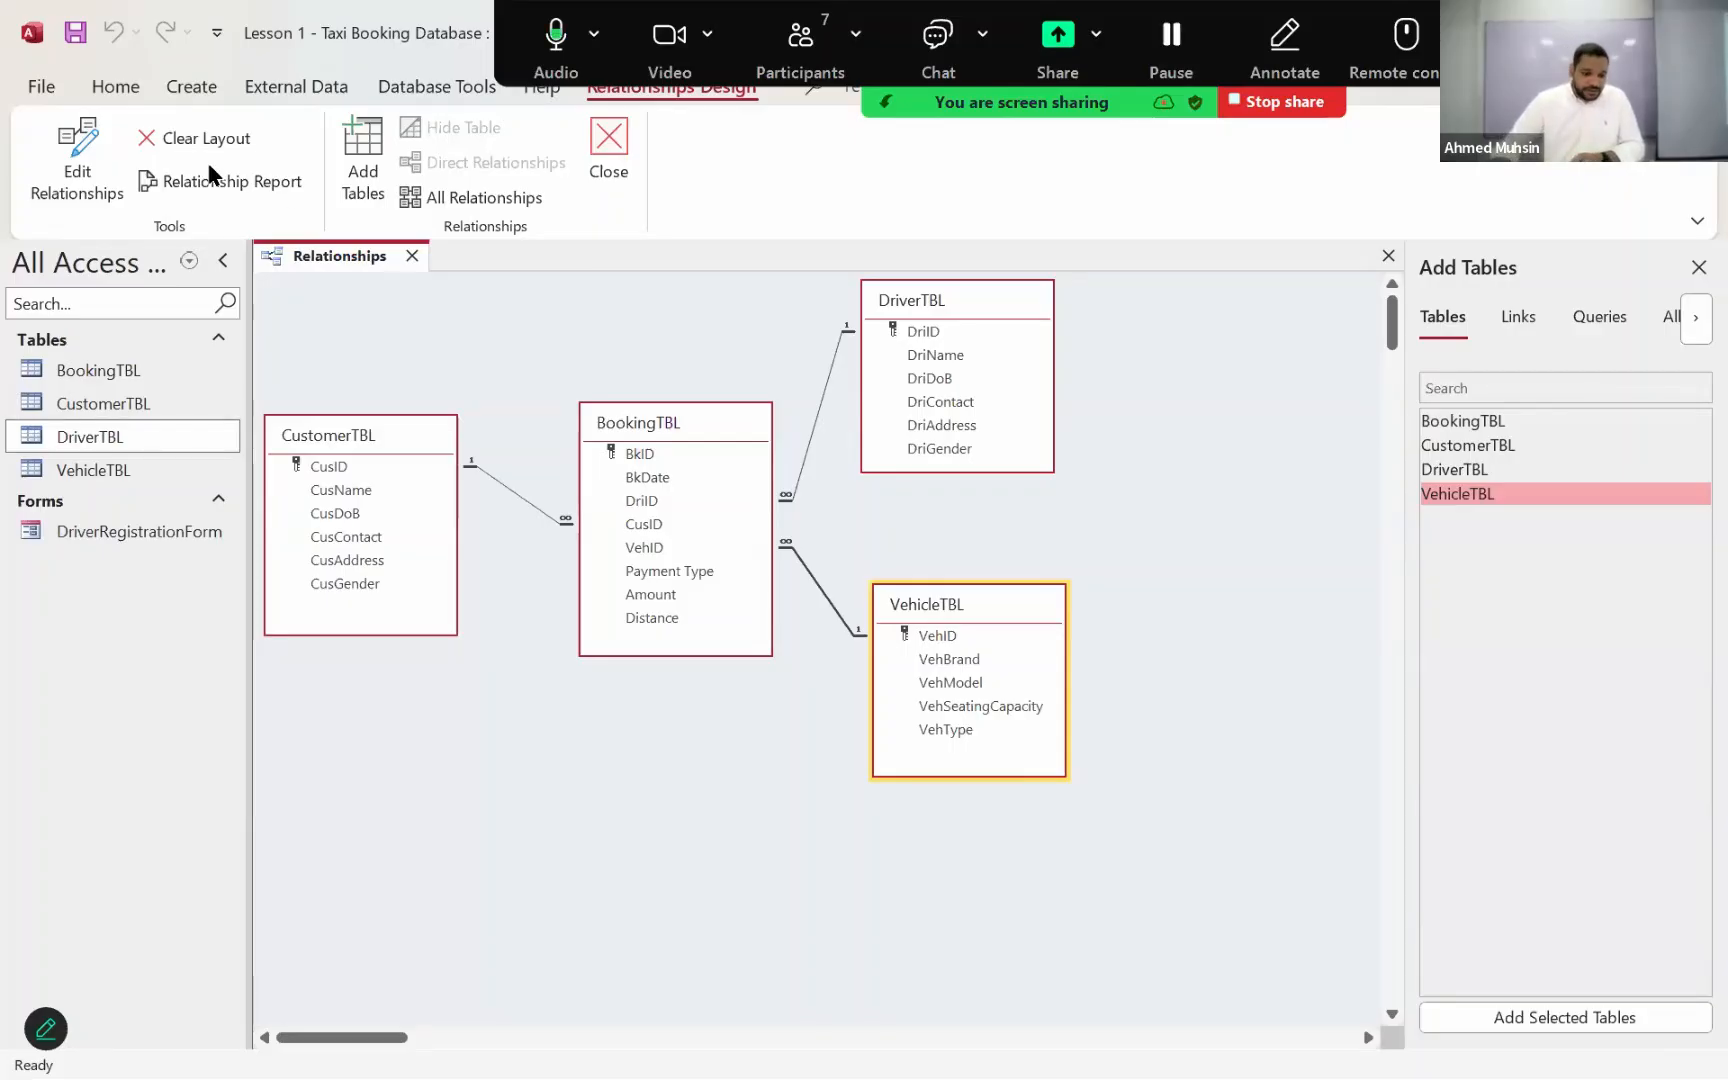
pyautogui.click(78, 34)
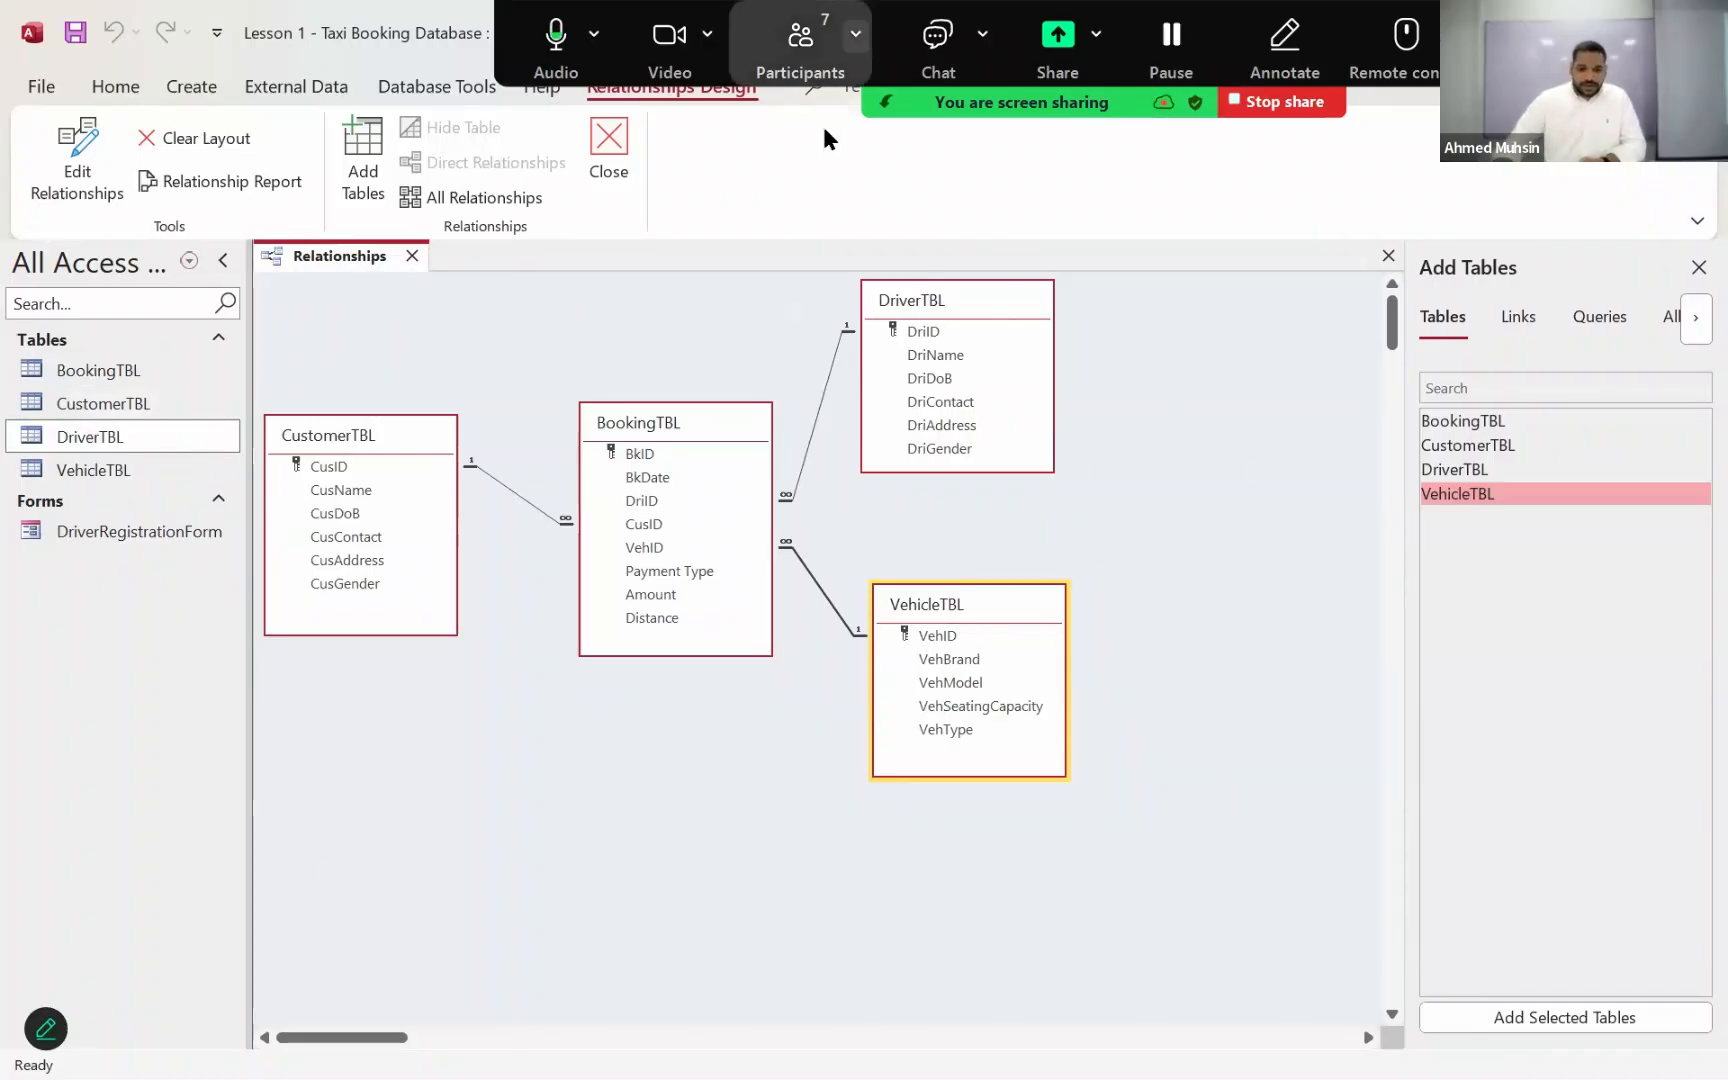
# Step: Check the list of participants in the Zoom meeting and close it
pyautogui.click(800, 48)
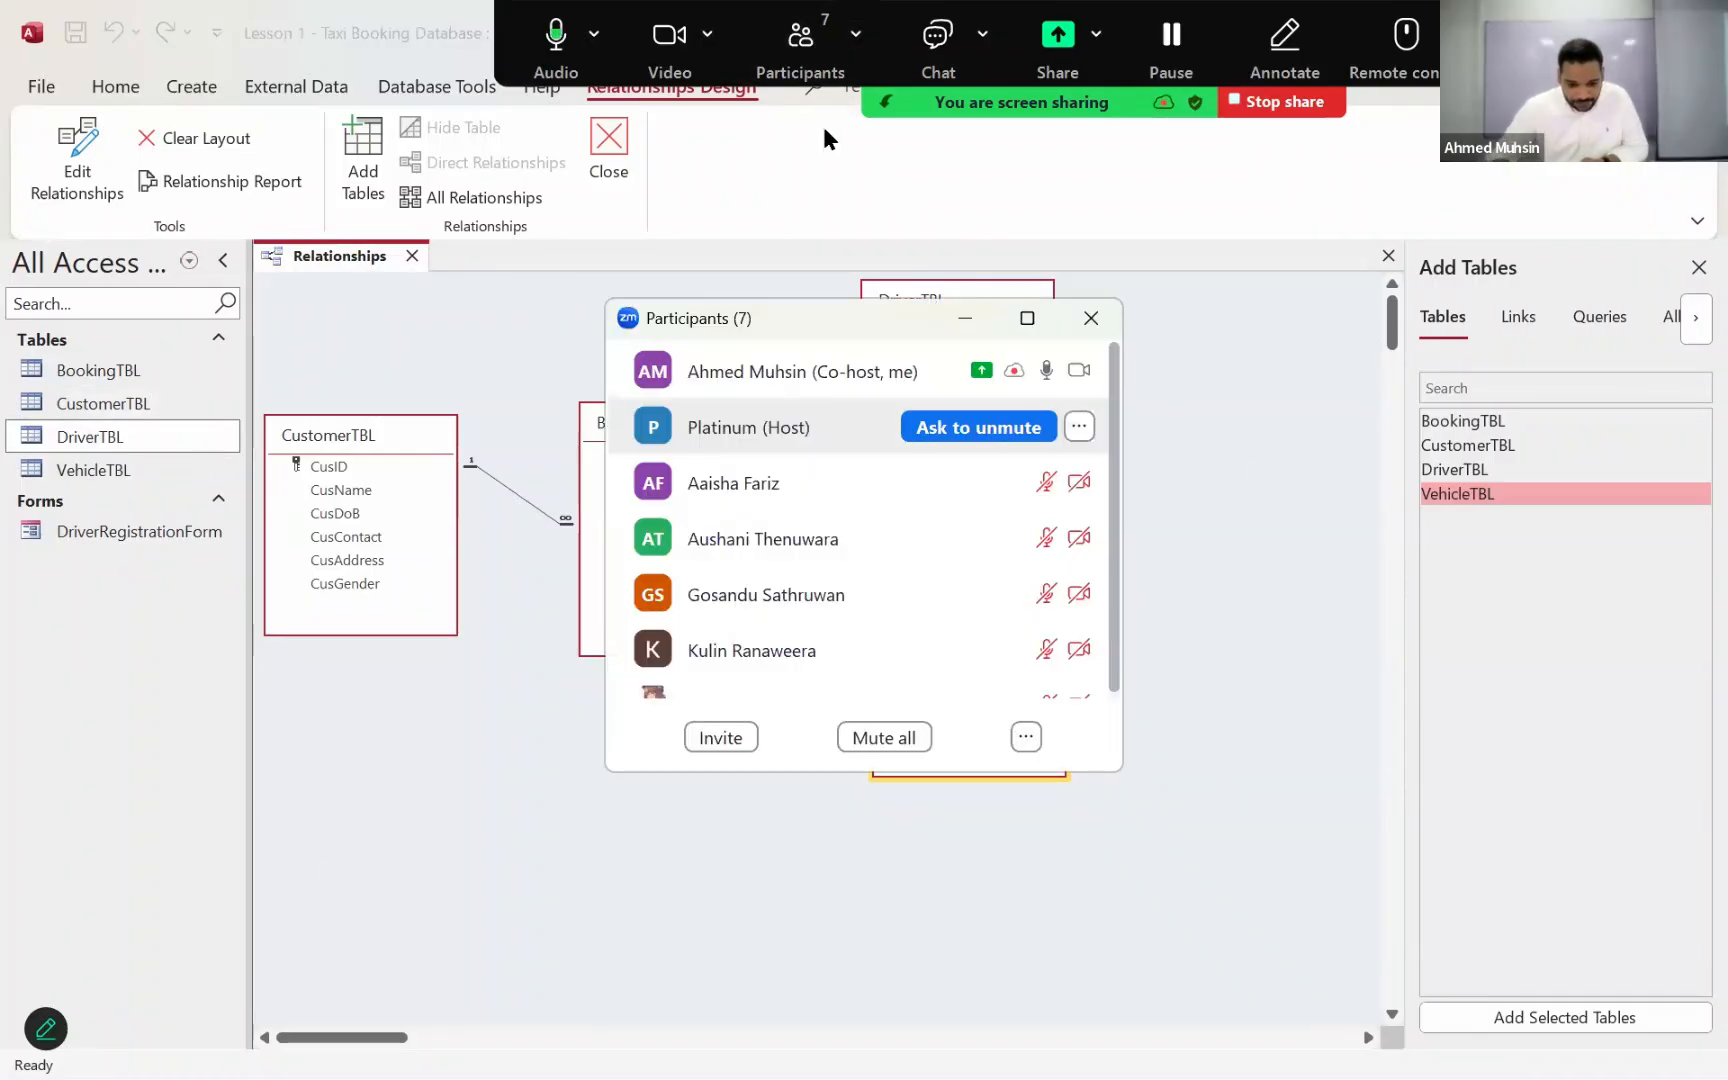
pyautogui.click(1090, 318)
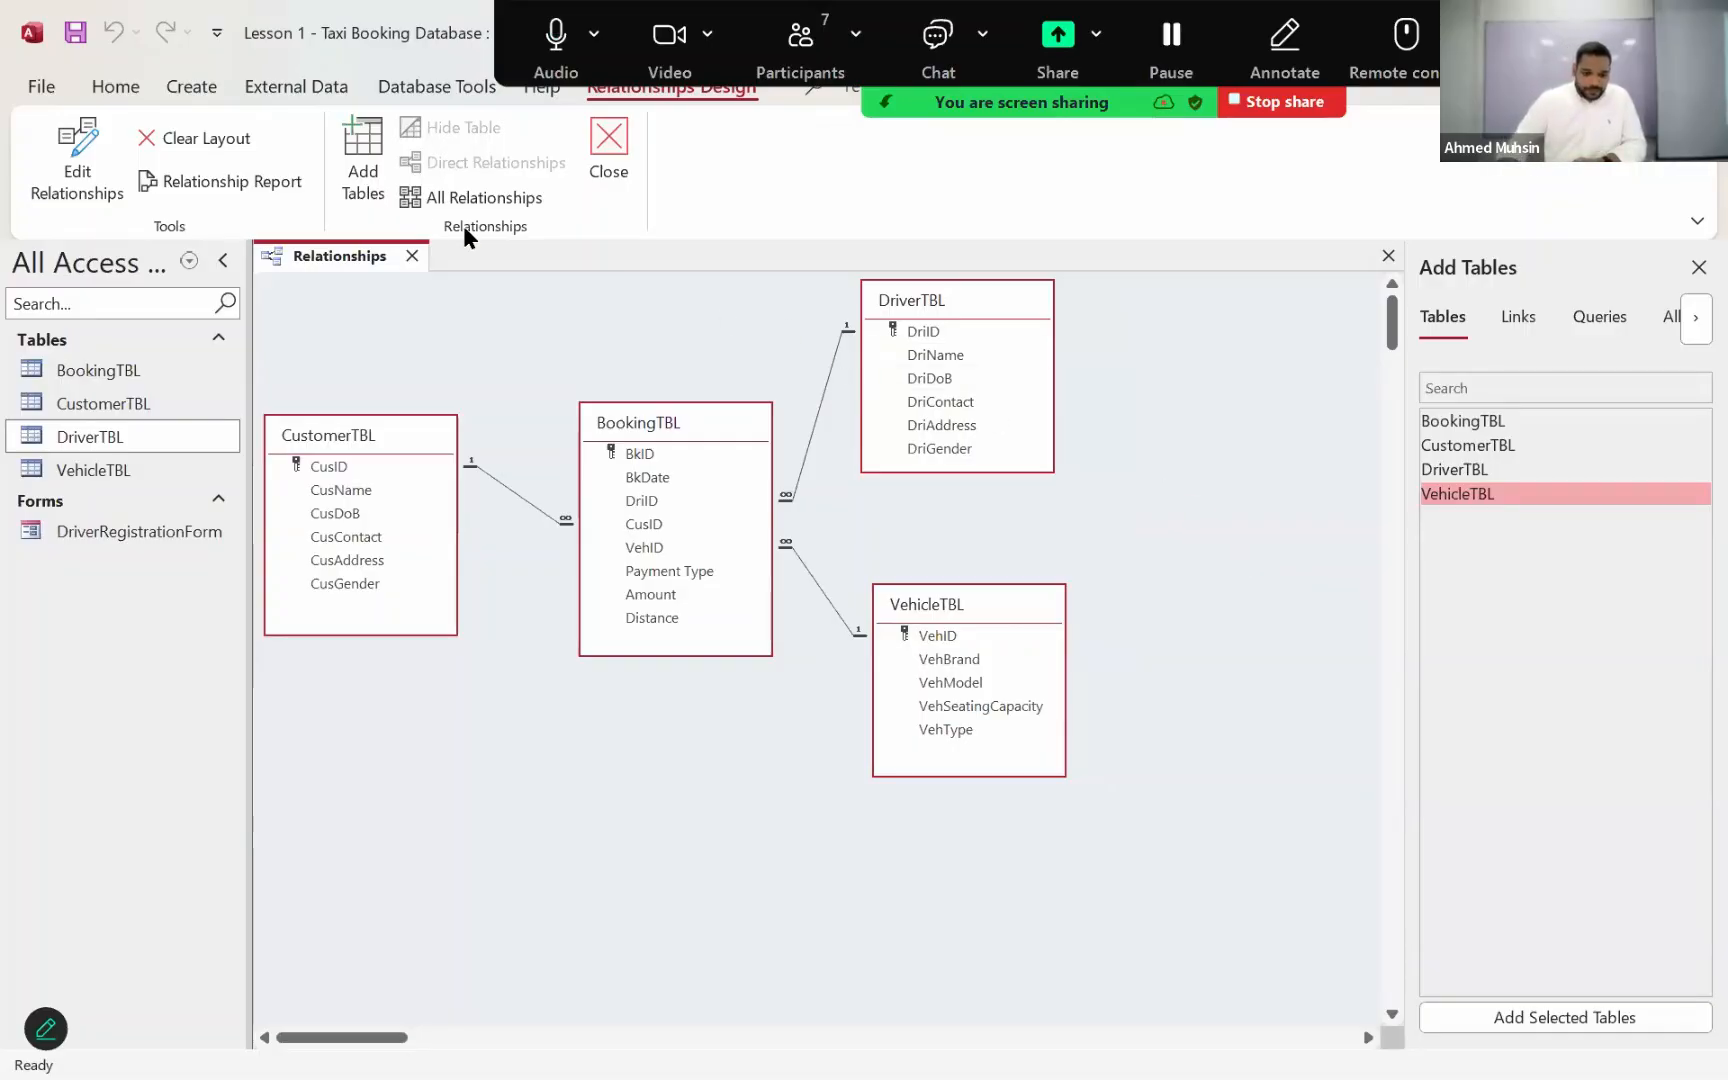
# Step: Close the Relationships window, open CustomerTBL and expand the first customer's record to view the related bookings
pyautogui.click(411, 256)
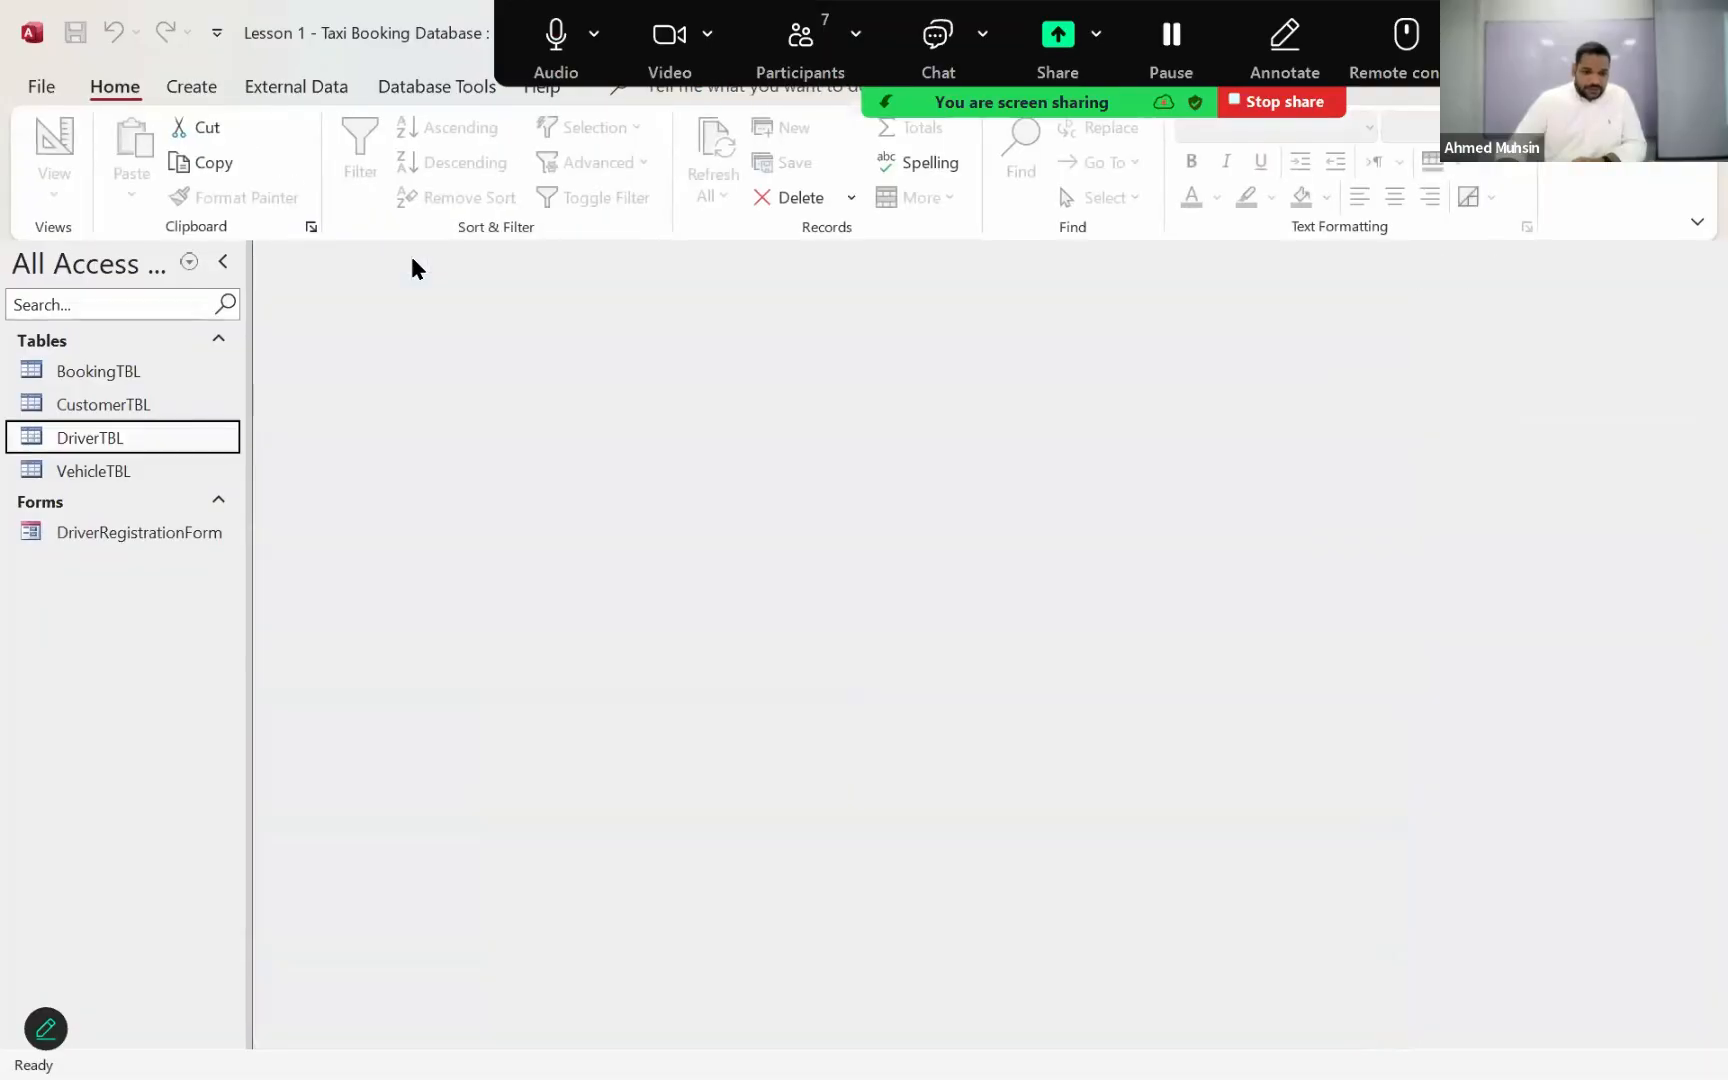
pyautogui.click(123, 403)
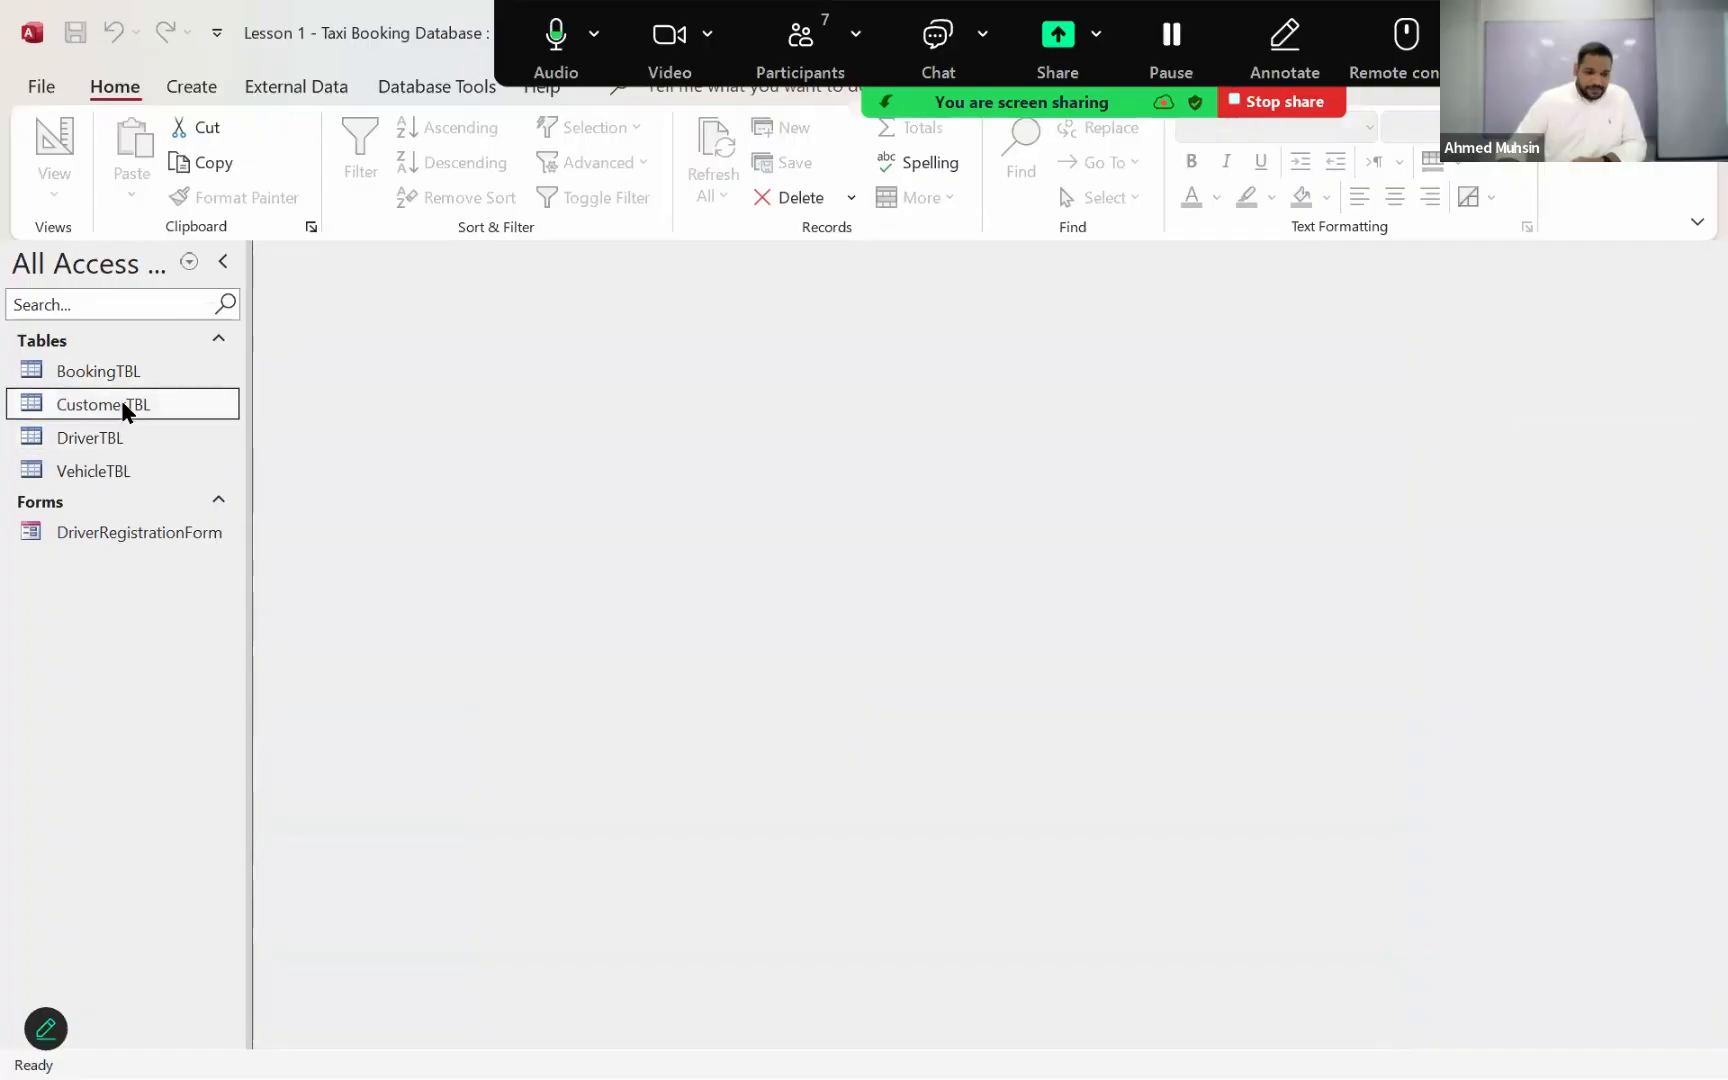
pyautogui.doubleClick(122, 400)
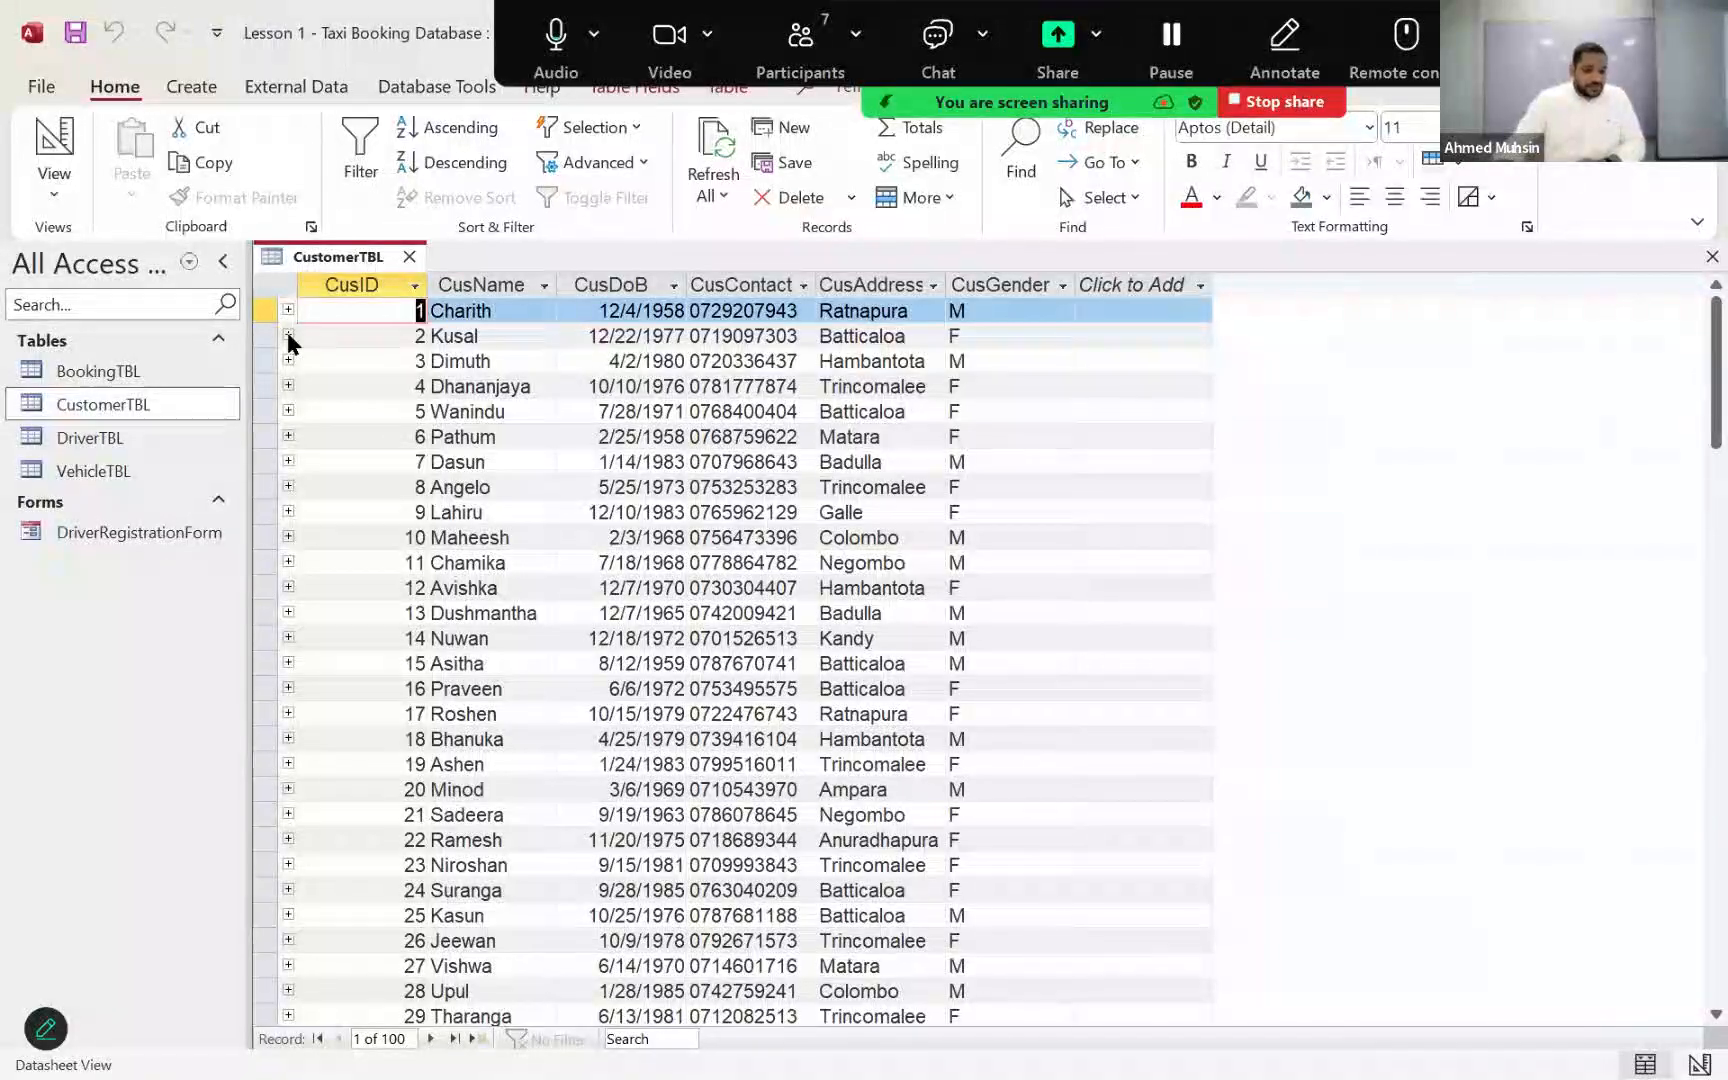
pyautogui.click(288, 310)
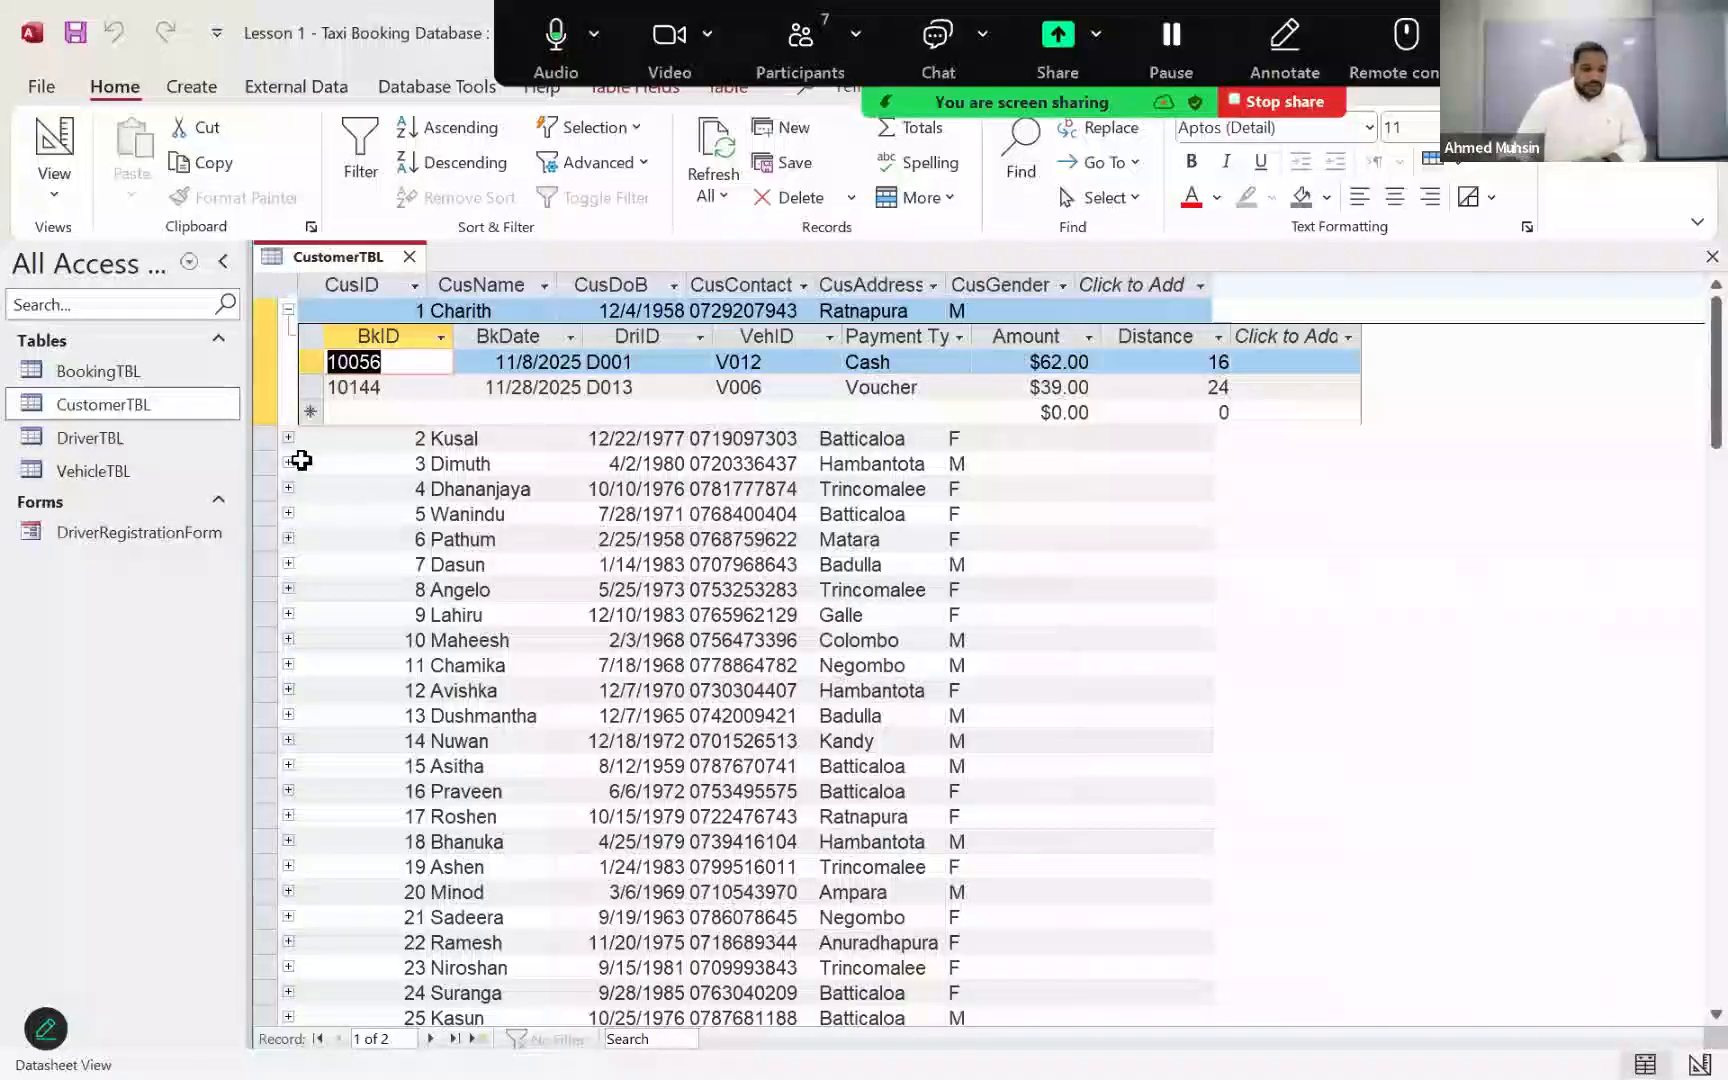
# Step: Open DriverTBL, expand the first driver's record to view the related bookings, and close both open tables
pyautogui.click(166, 448)
pyautogui.doubleClick(162, 440)
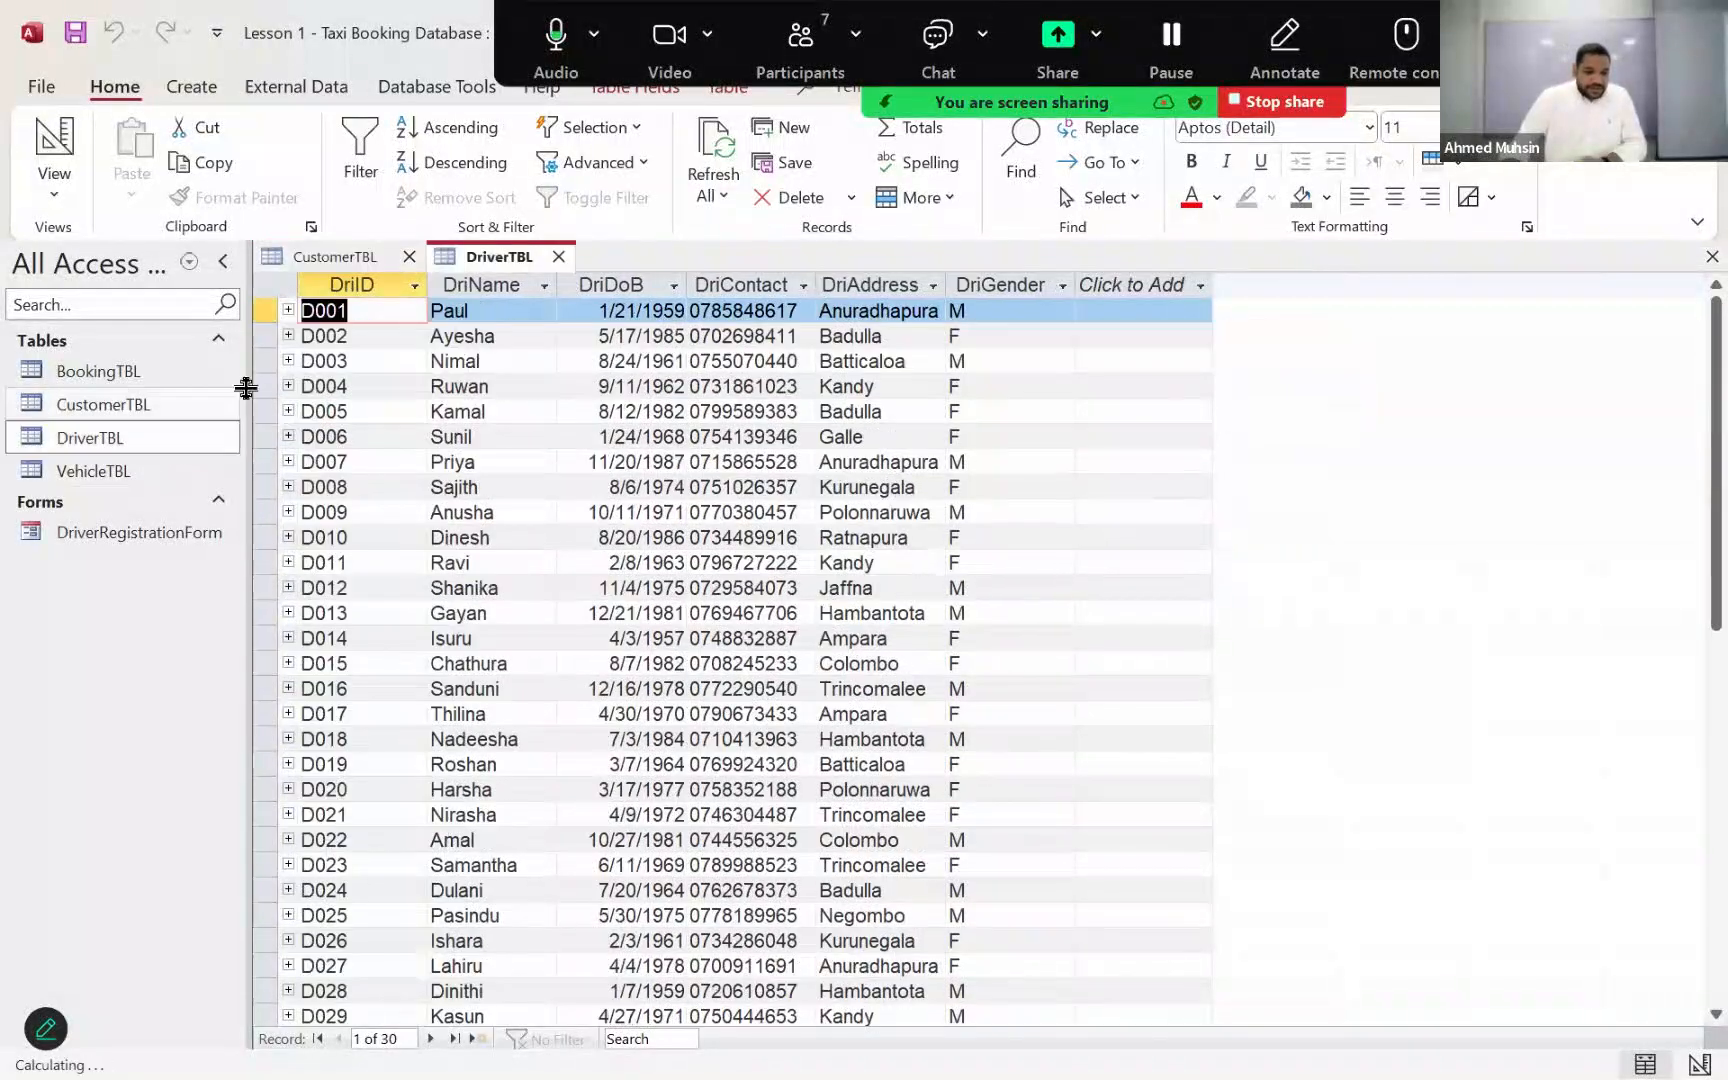
pyautogui.click(289, 311)
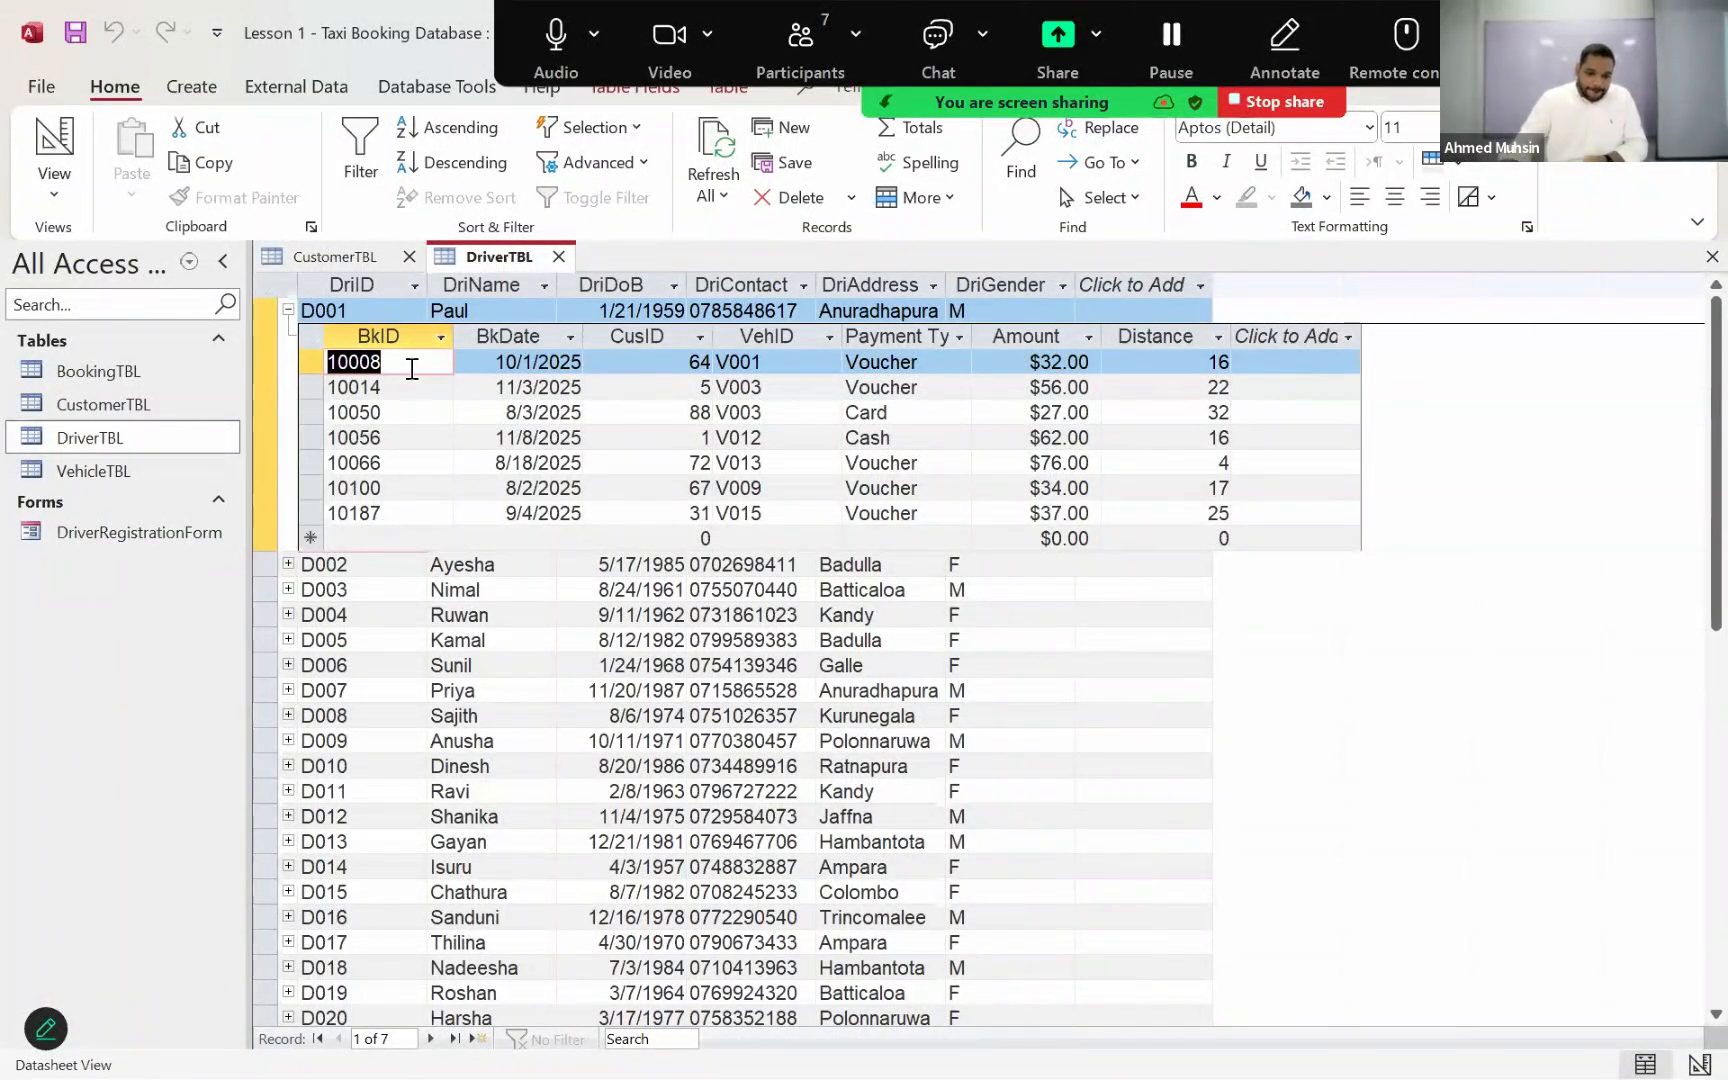
pyautogui.click(559, 257)
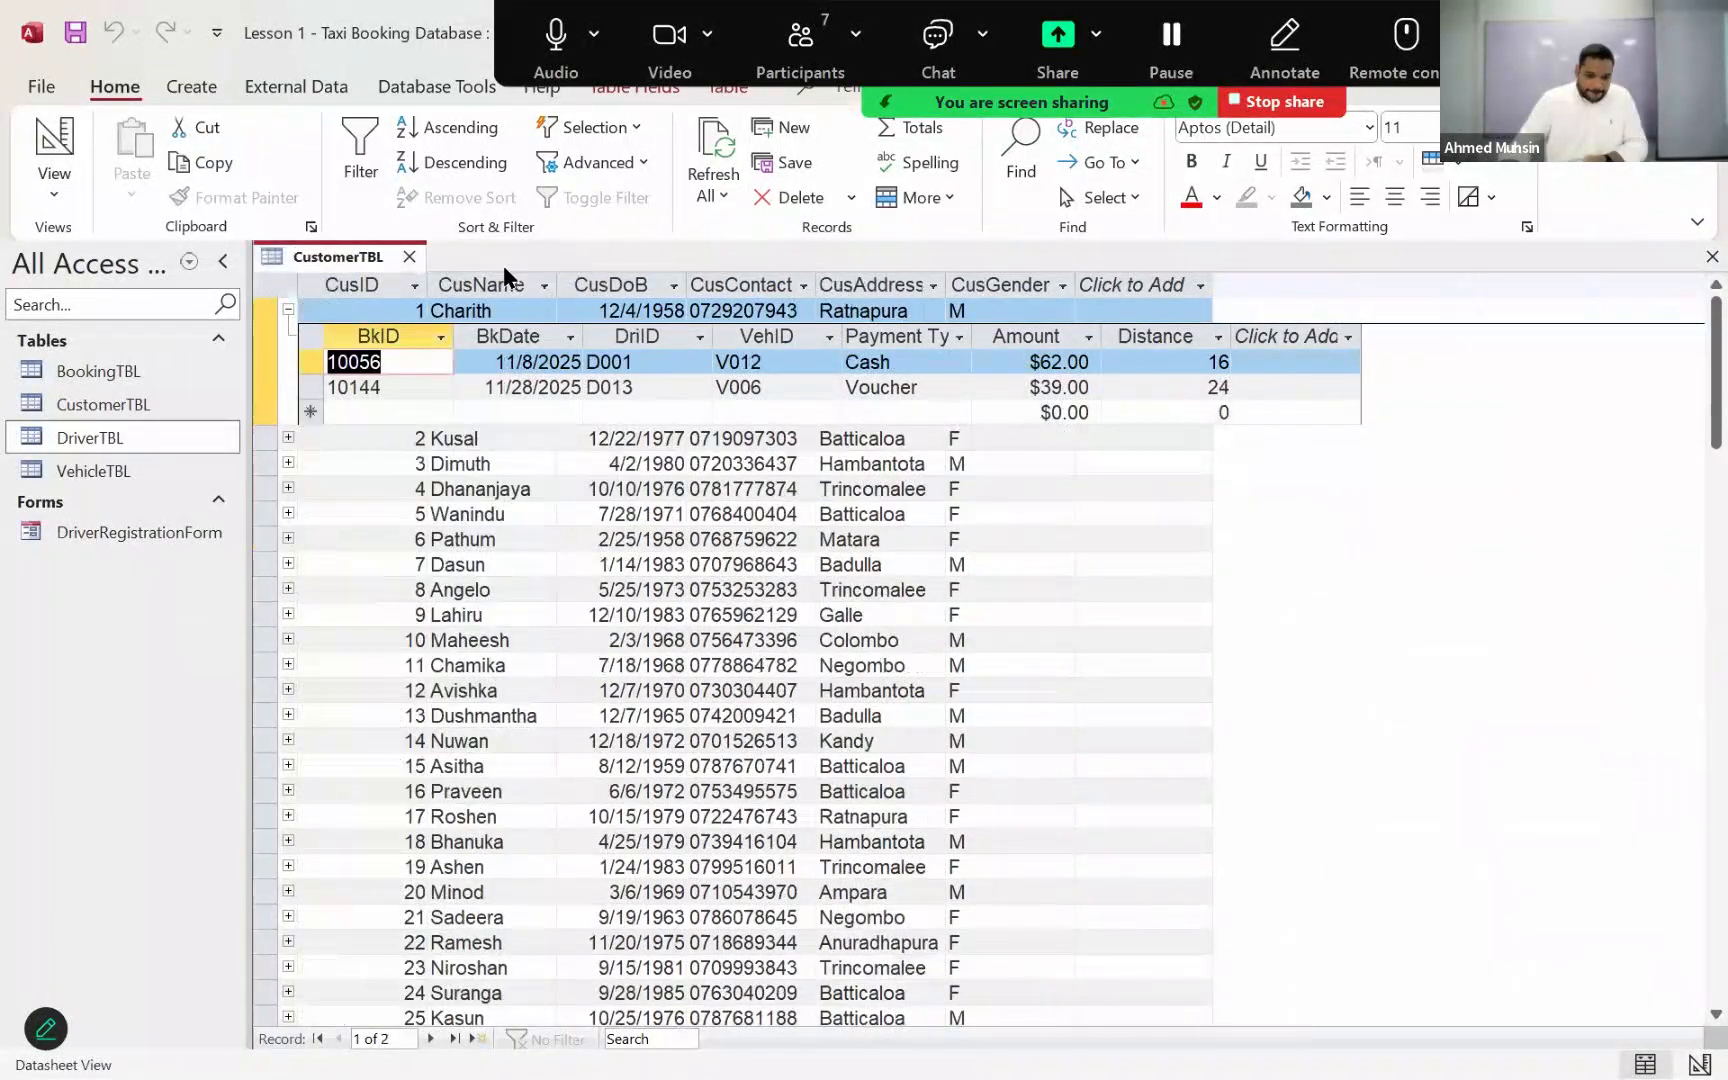
pyautogui.click(408, 256)
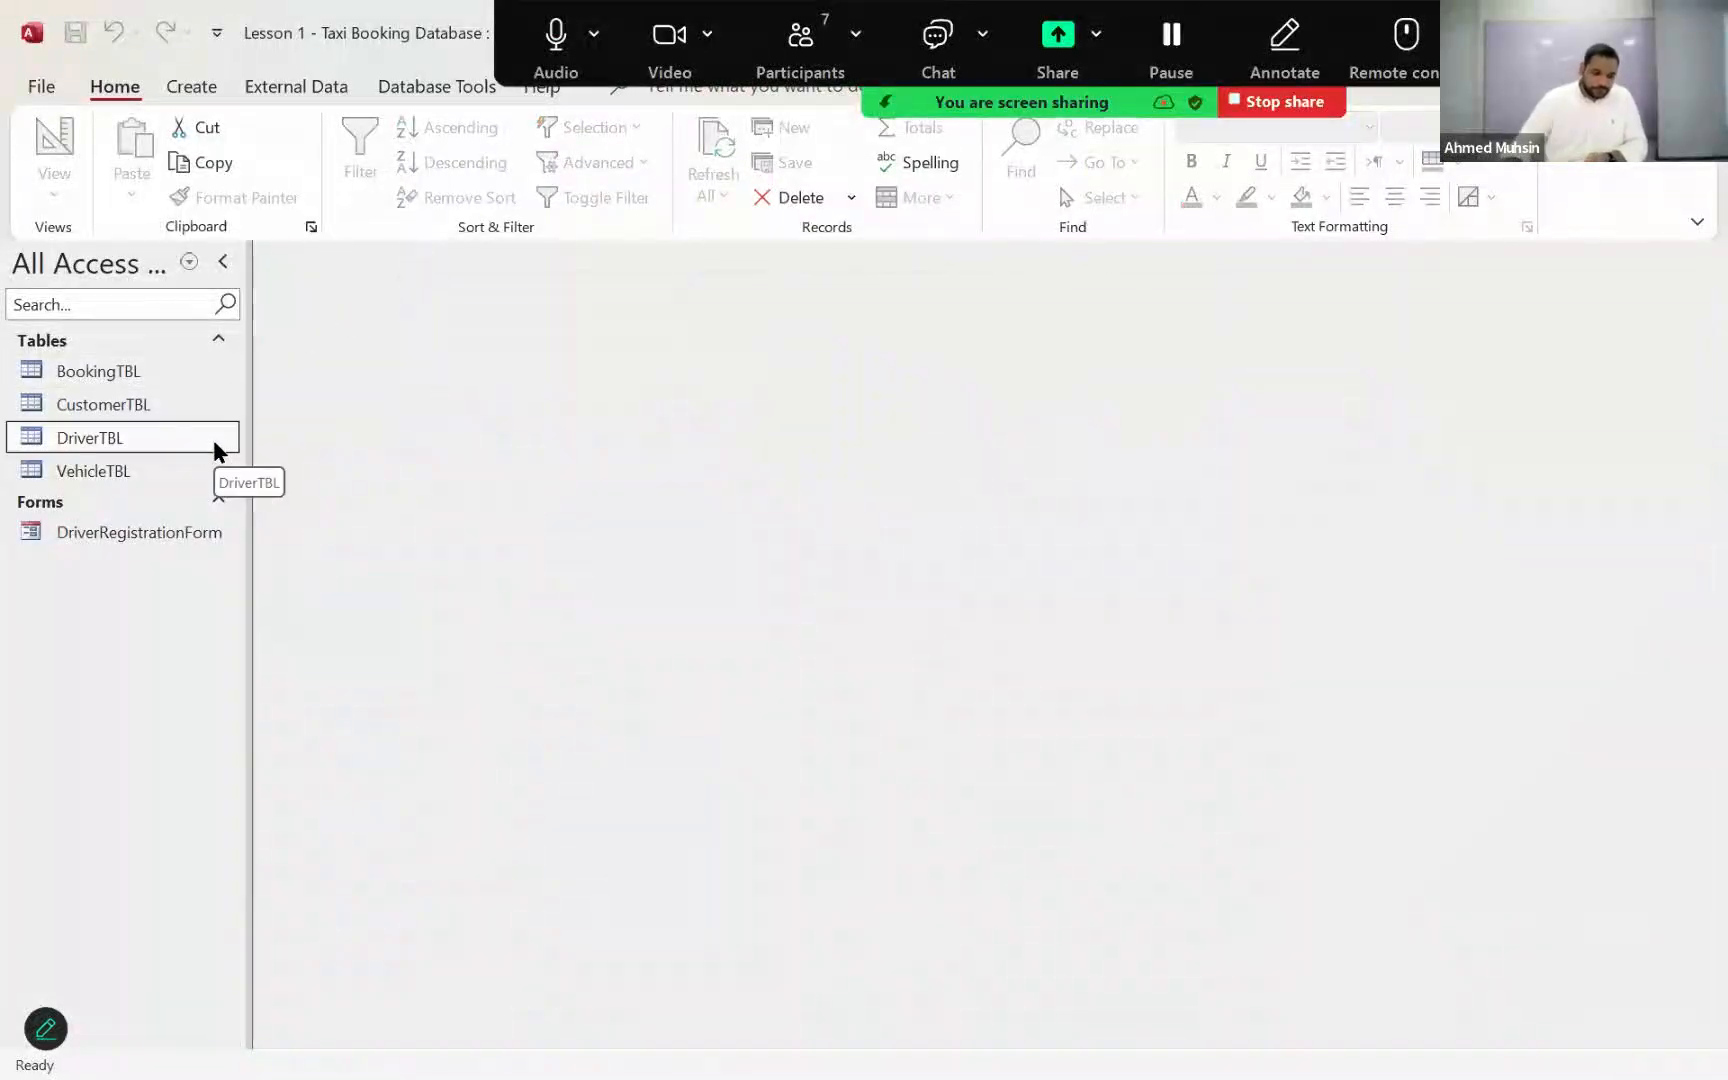
# Step: Open DriverTBL and CustomerTBL, and generate a new form based on CustomerTBL
pyautogui.doubleClick(103, 440)
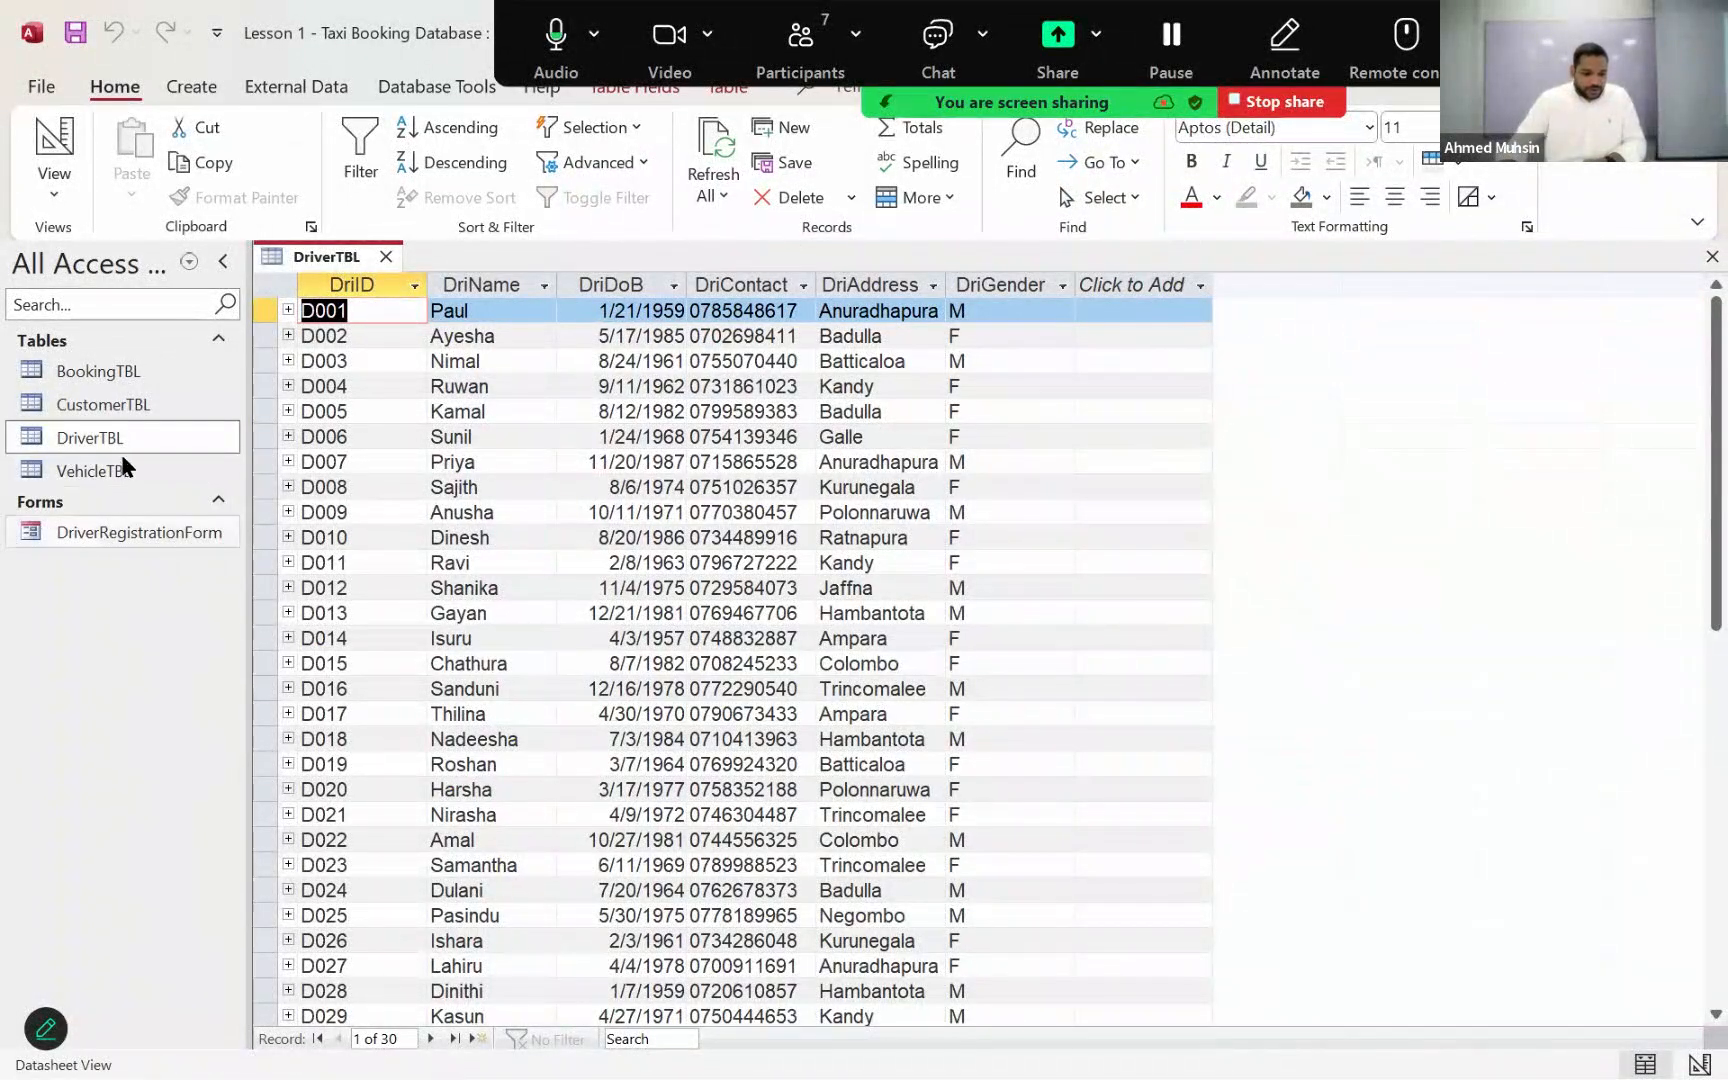
pyautogui.doubleClick(123, 405)
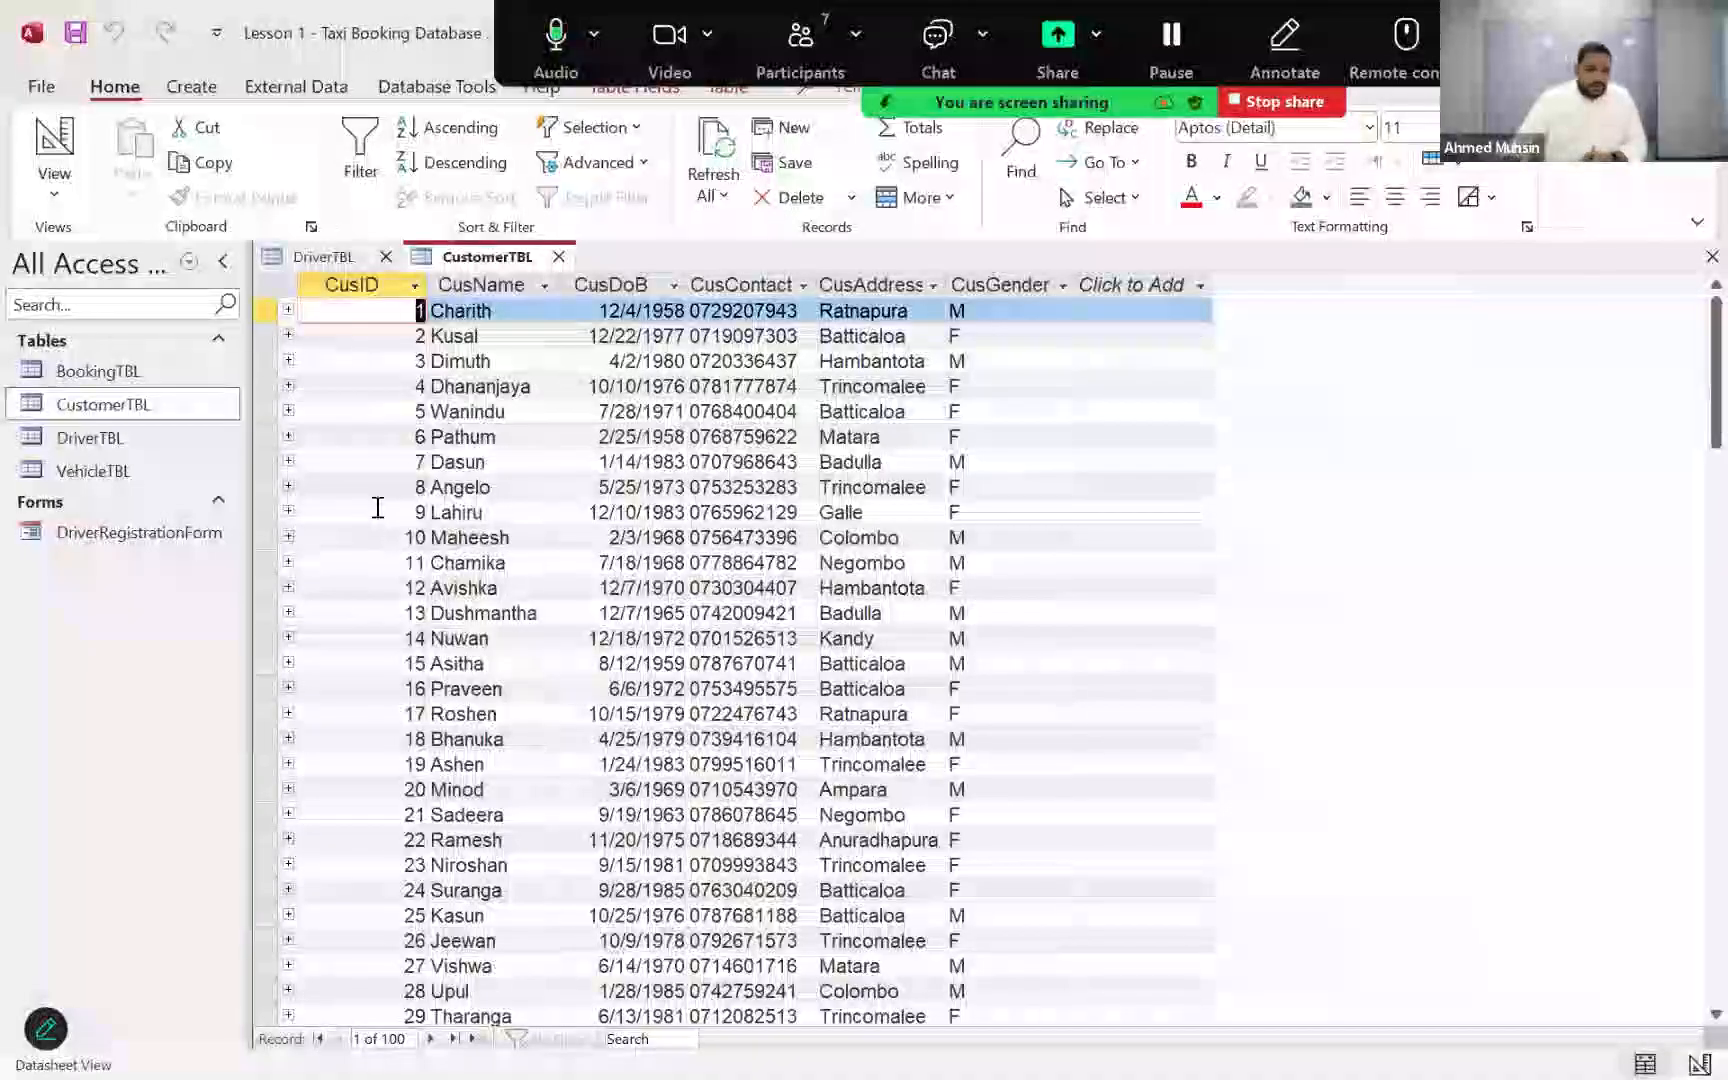
pyautogui.click(185, 89)
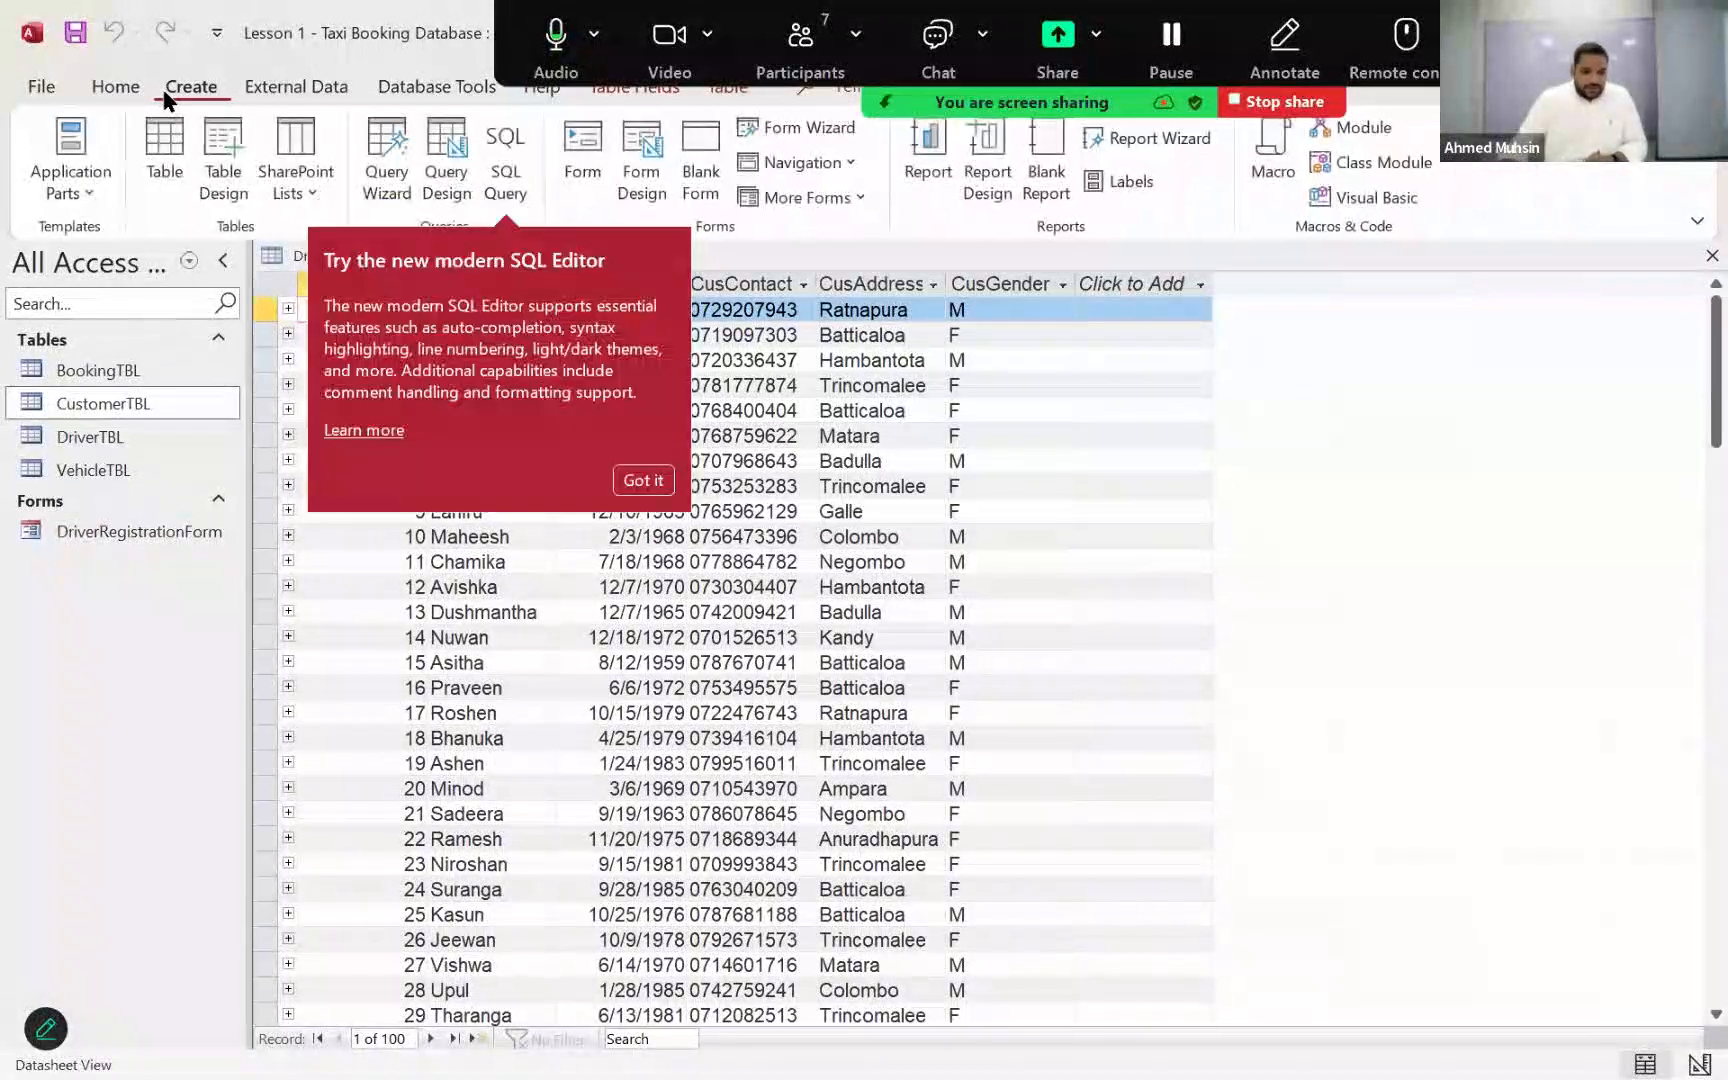
pyautogui.click(642, 479)
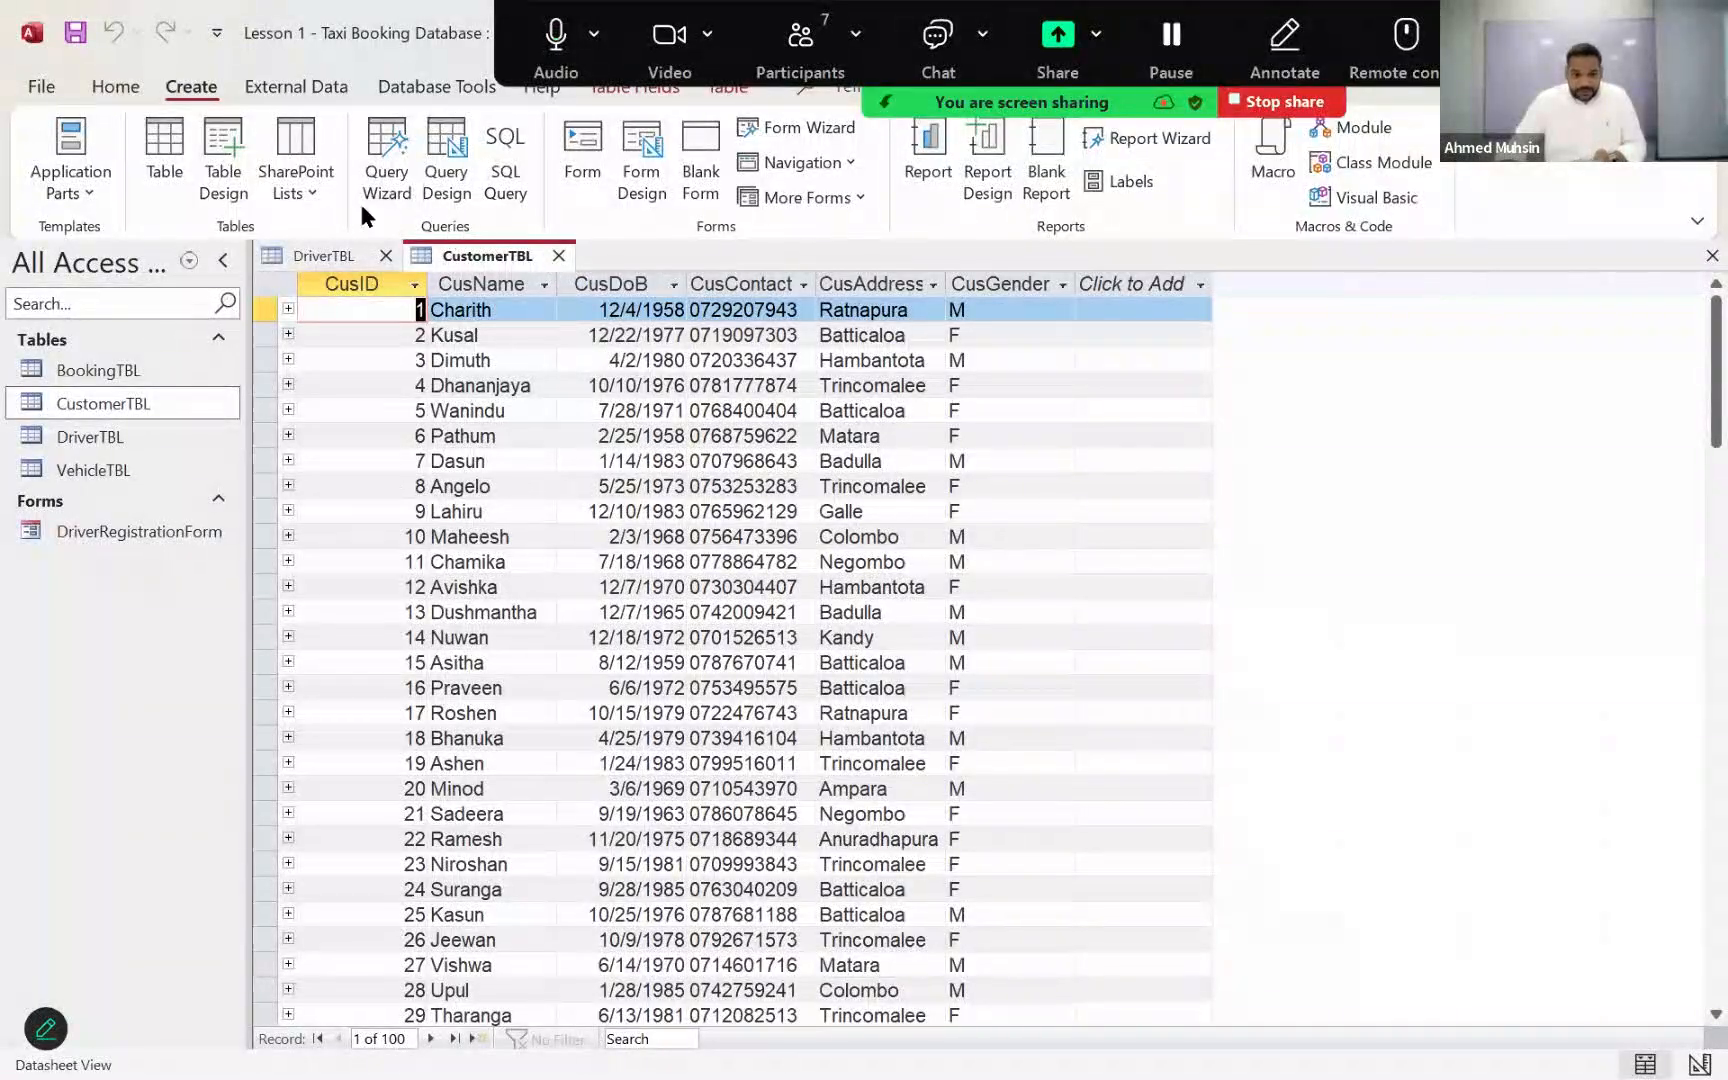
pyautogui.click(590, 180)
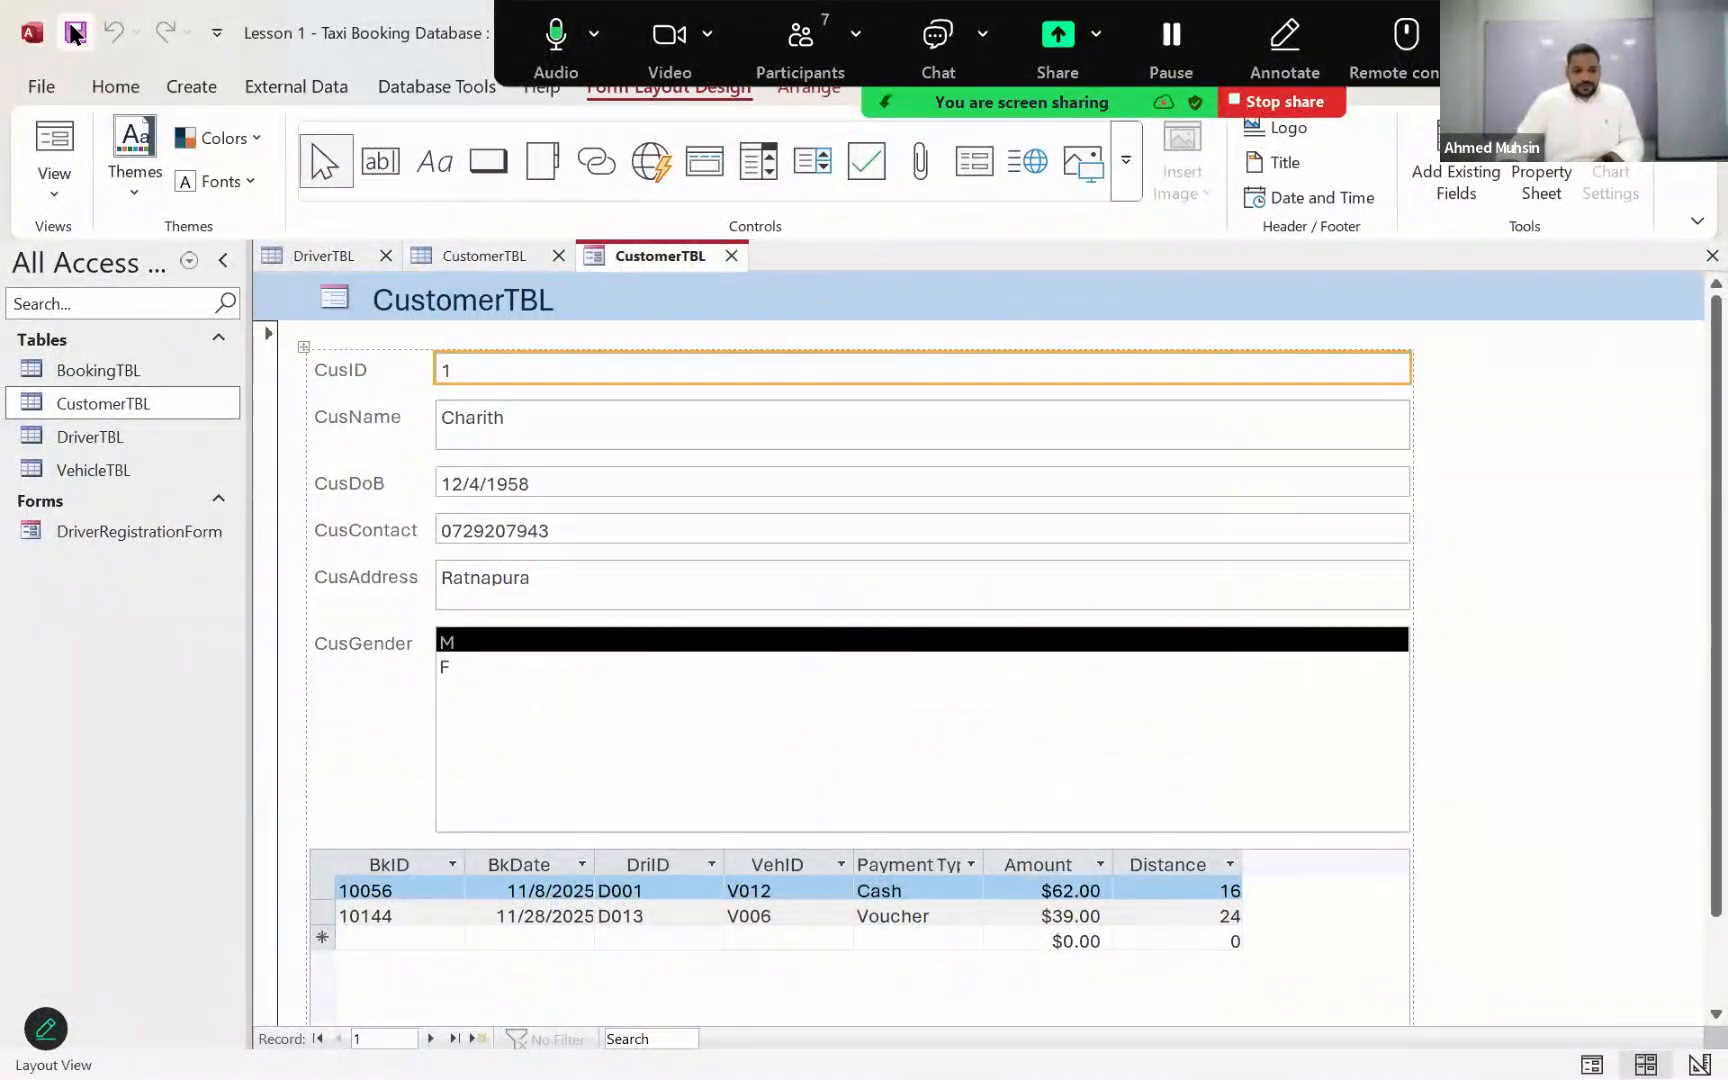
# Step: Save the new customer form under the name CustomerRegistrationForm
pyautogui.click(75, 33)
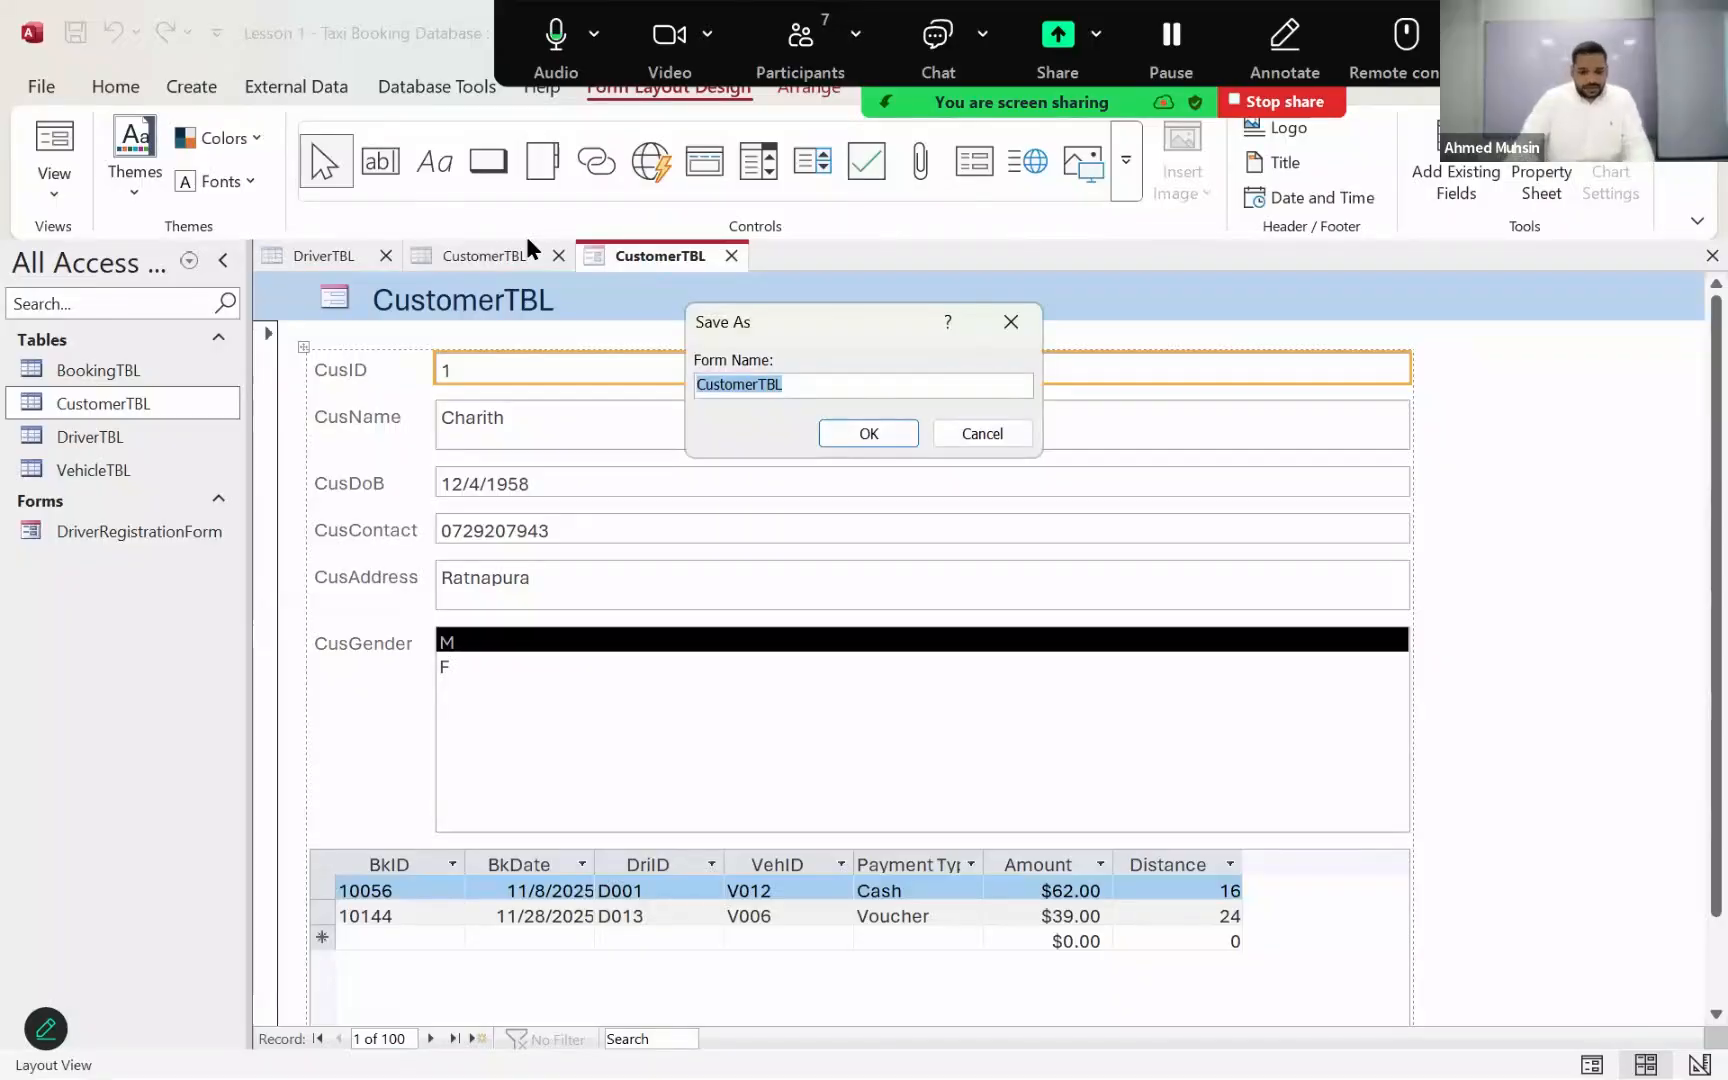
pyautogui.press('End')
pyautogui.press('BackSpace')
pyautogui.press('BackSpace')
pyautogui.press('BackSpace')
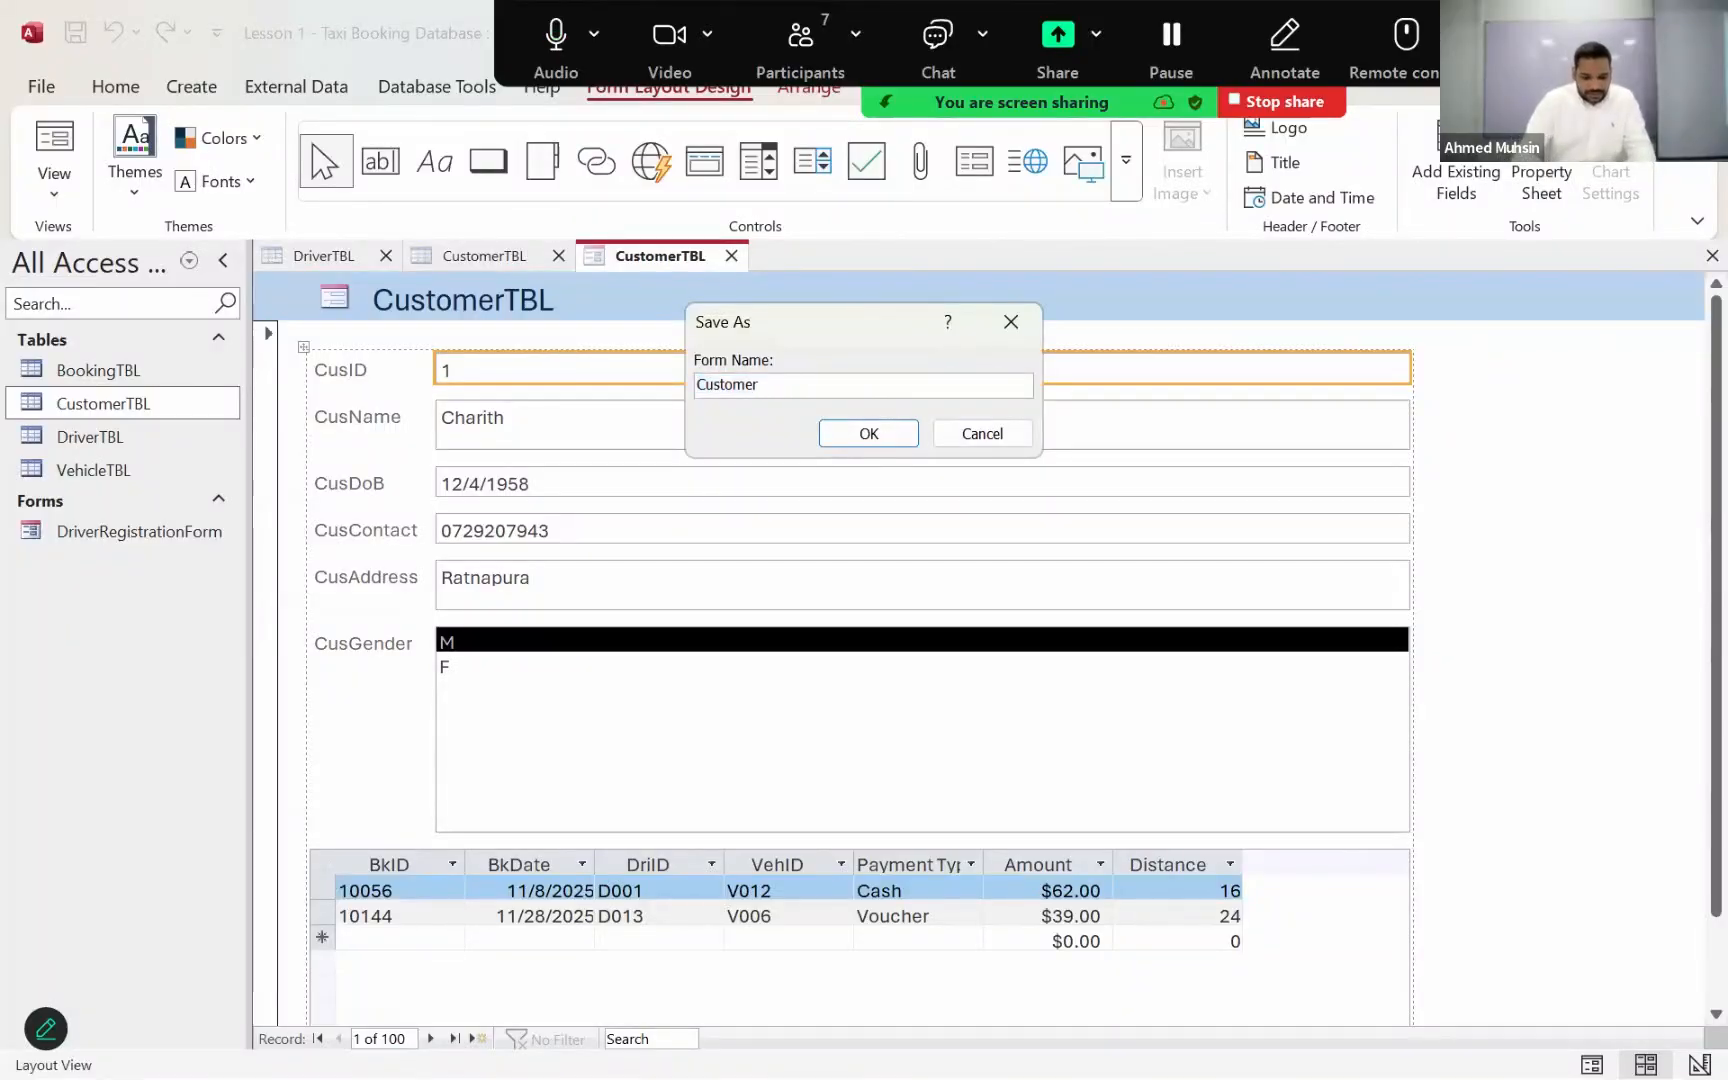
pyautogui.write('RegistrationF')
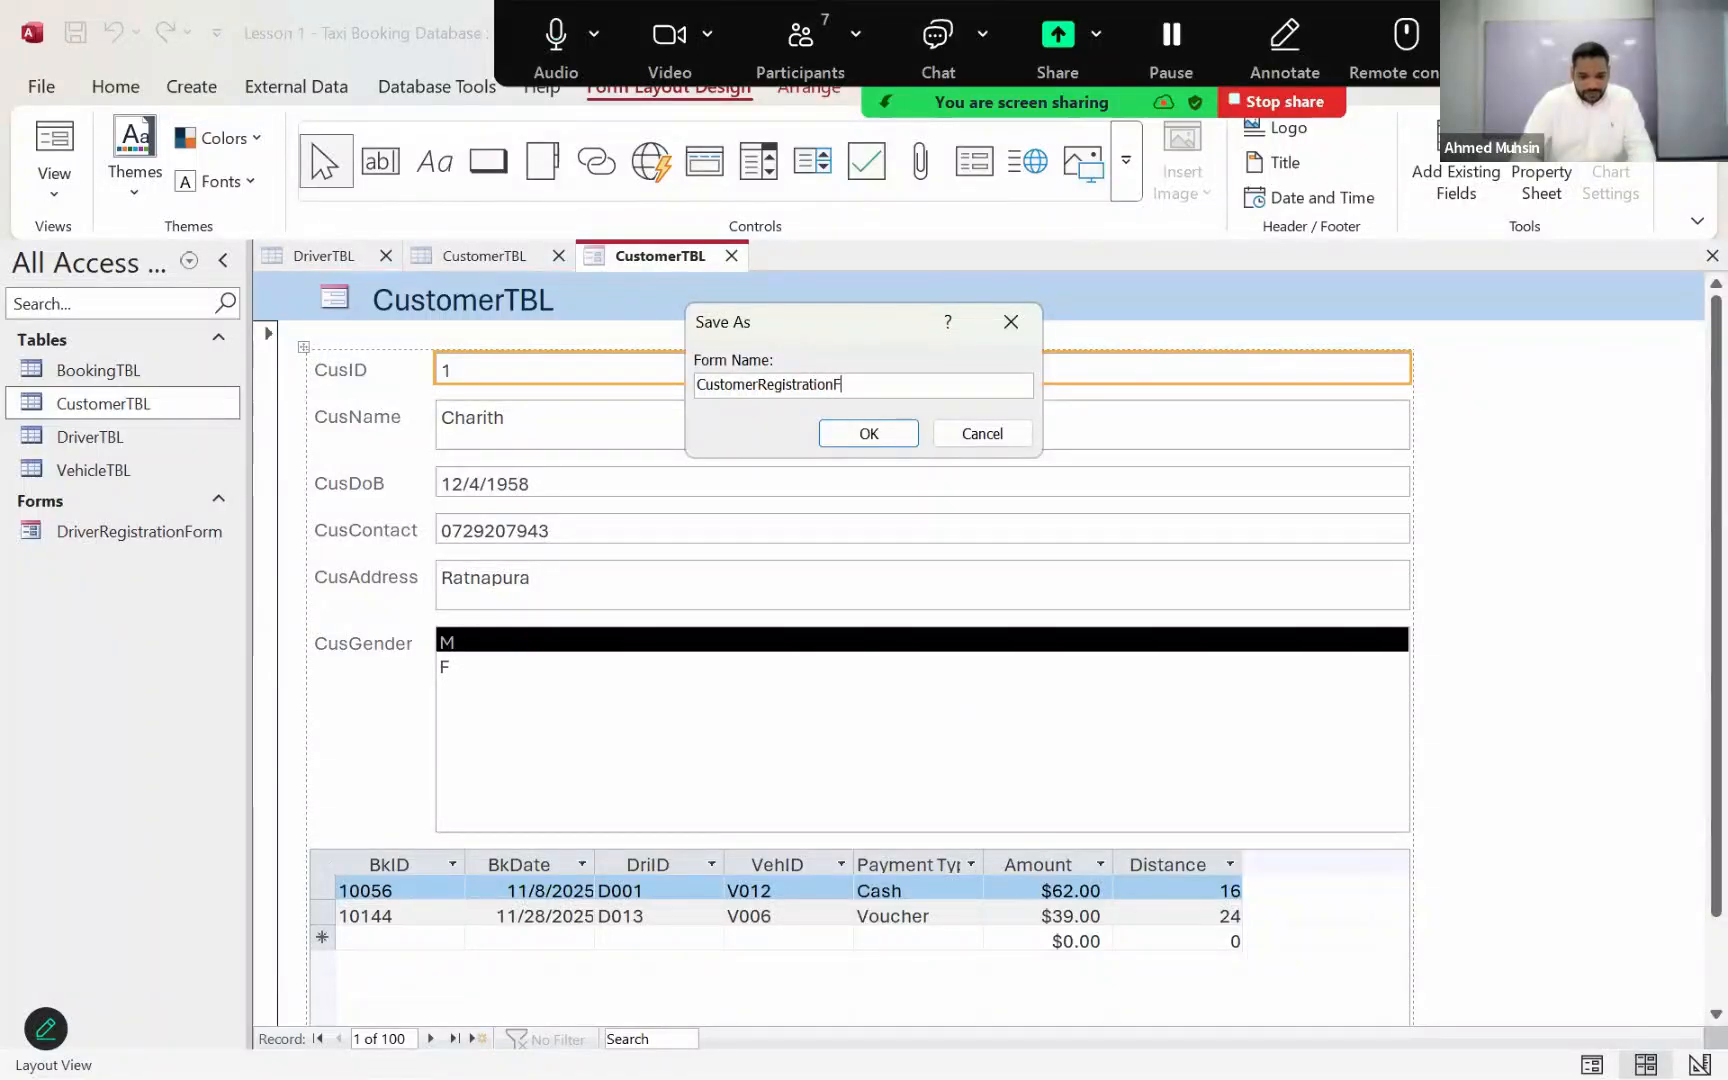
pyautogui.write('orm')
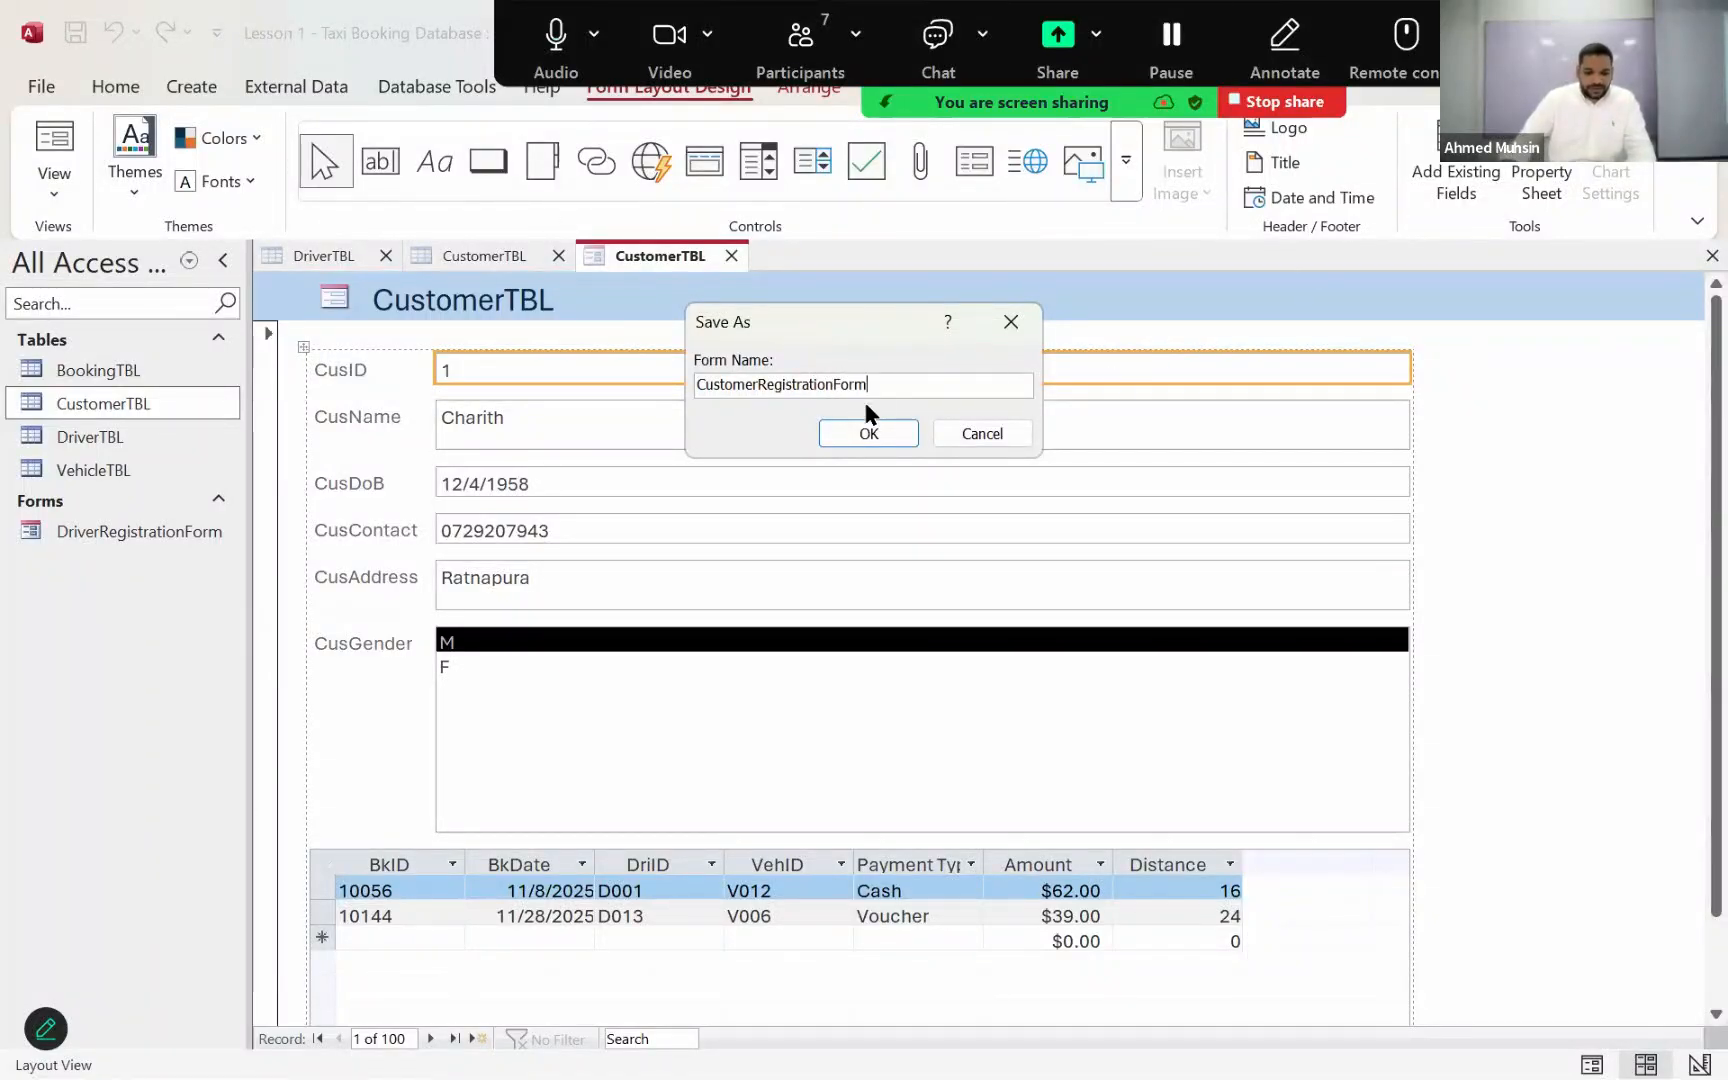
pyautogui.click(862, 434)
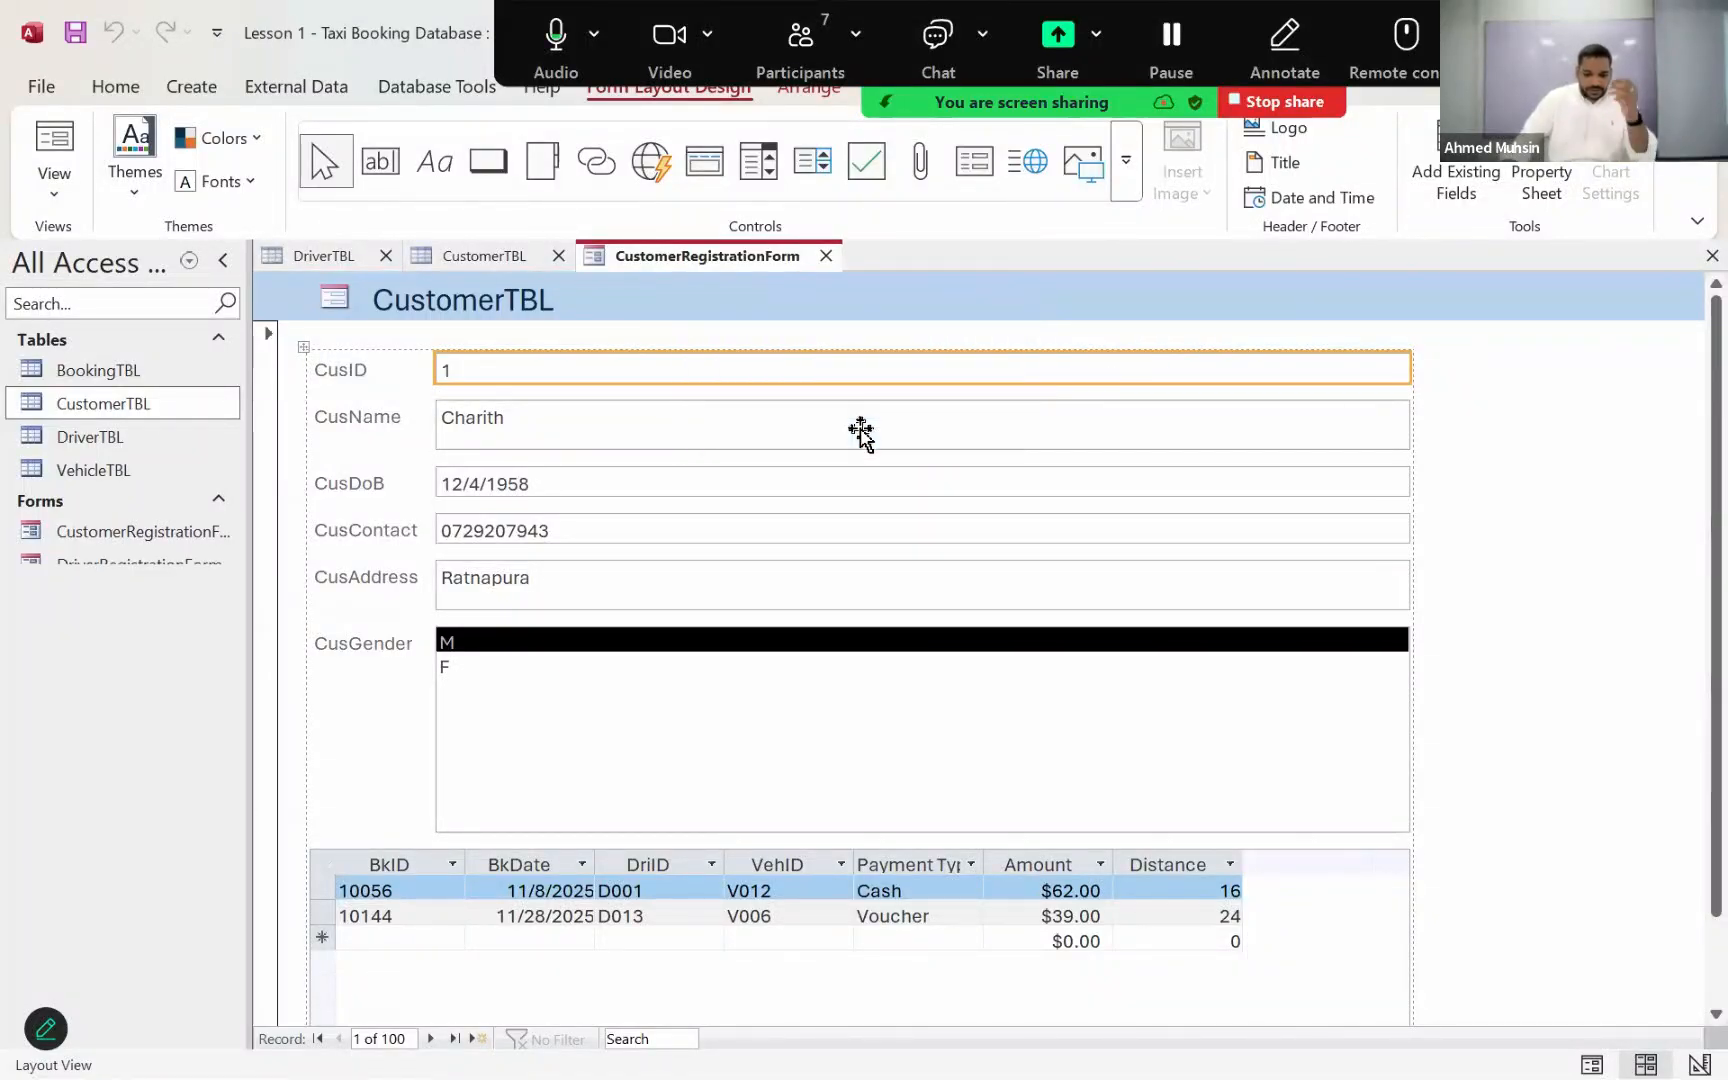
# Step: Switch CustomerRegistrationForm from Layout View to Form View
pyautogui.click(86, 530)
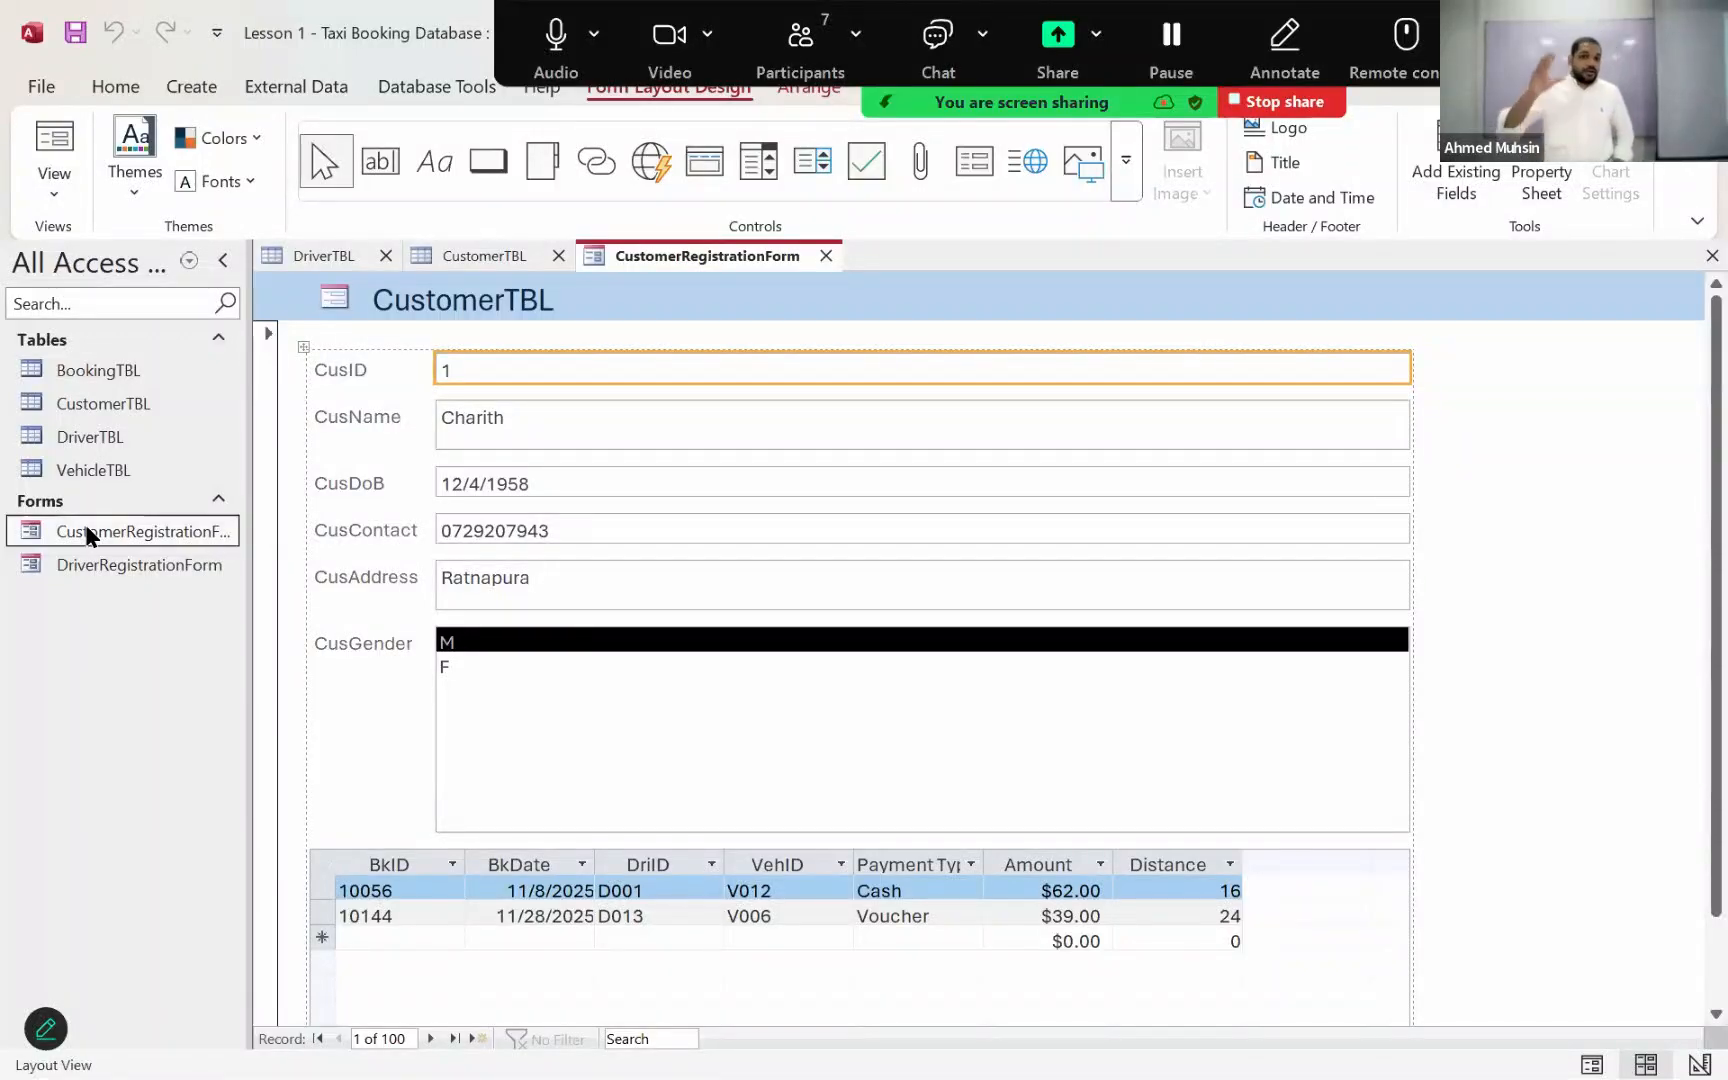
pyautogui.click(146, 104)
pyautogui.click(45, 196)
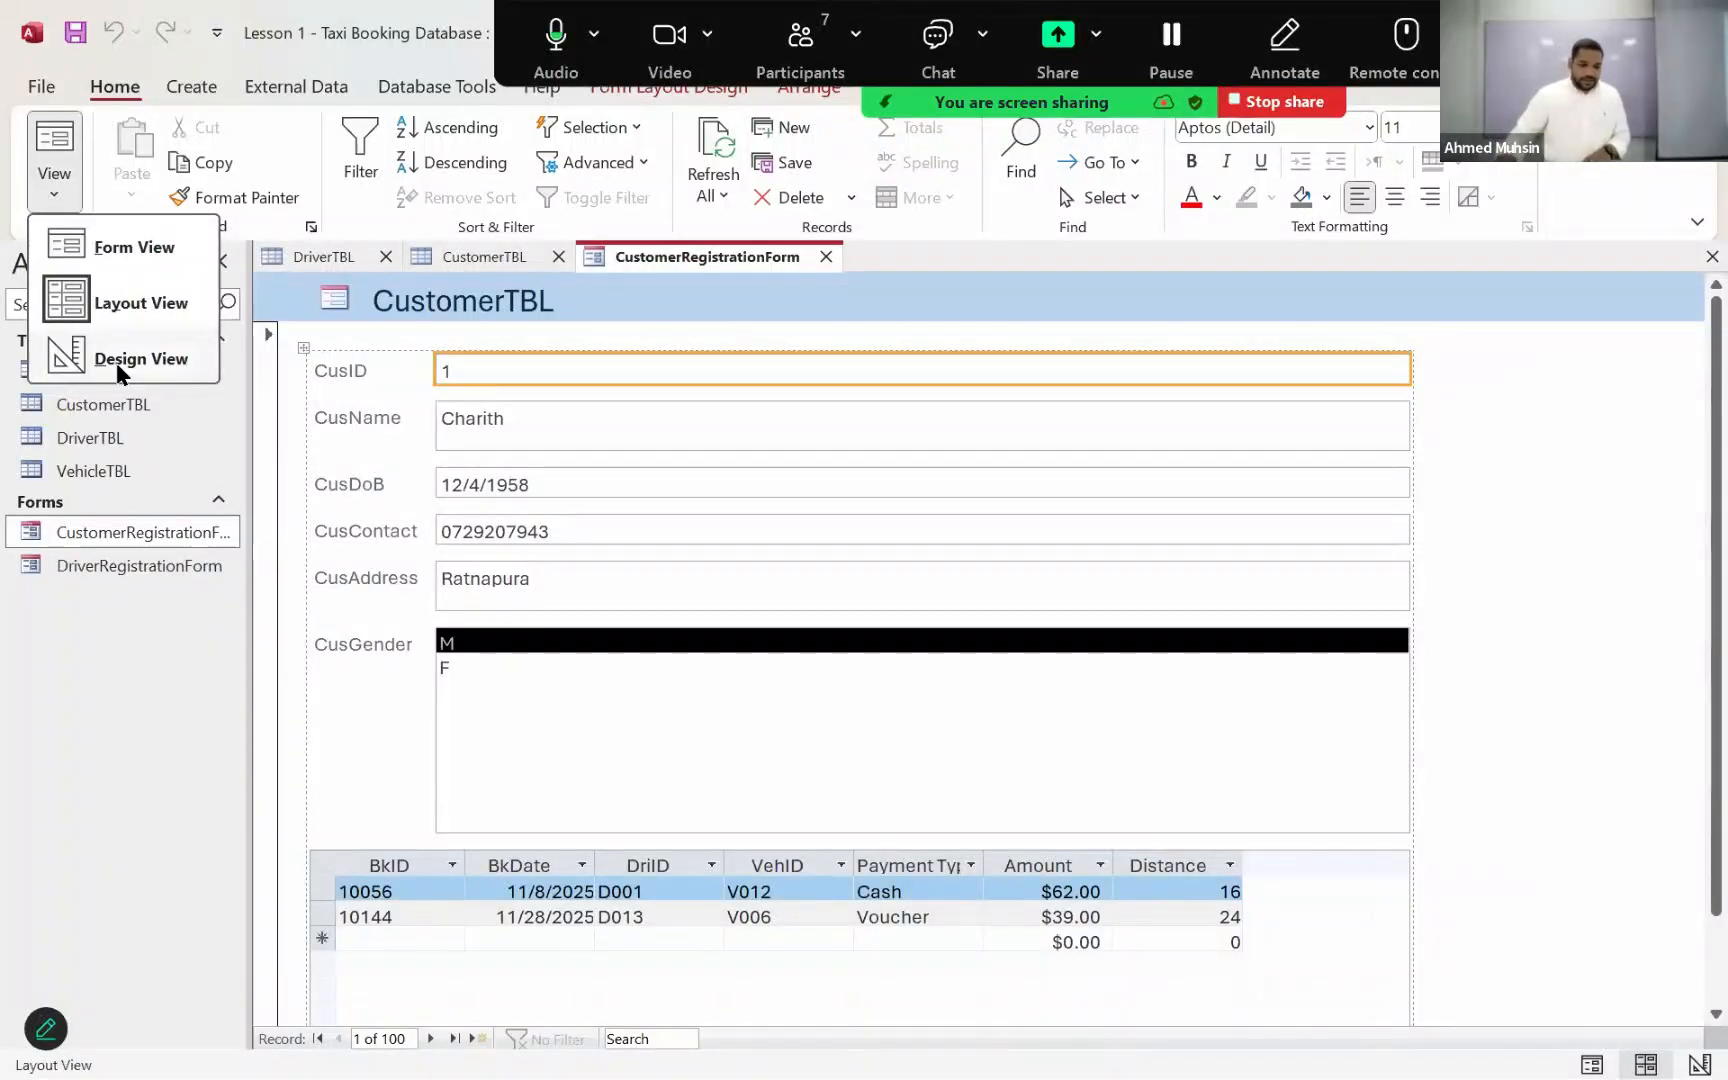
pyautogui.click(139, 254)
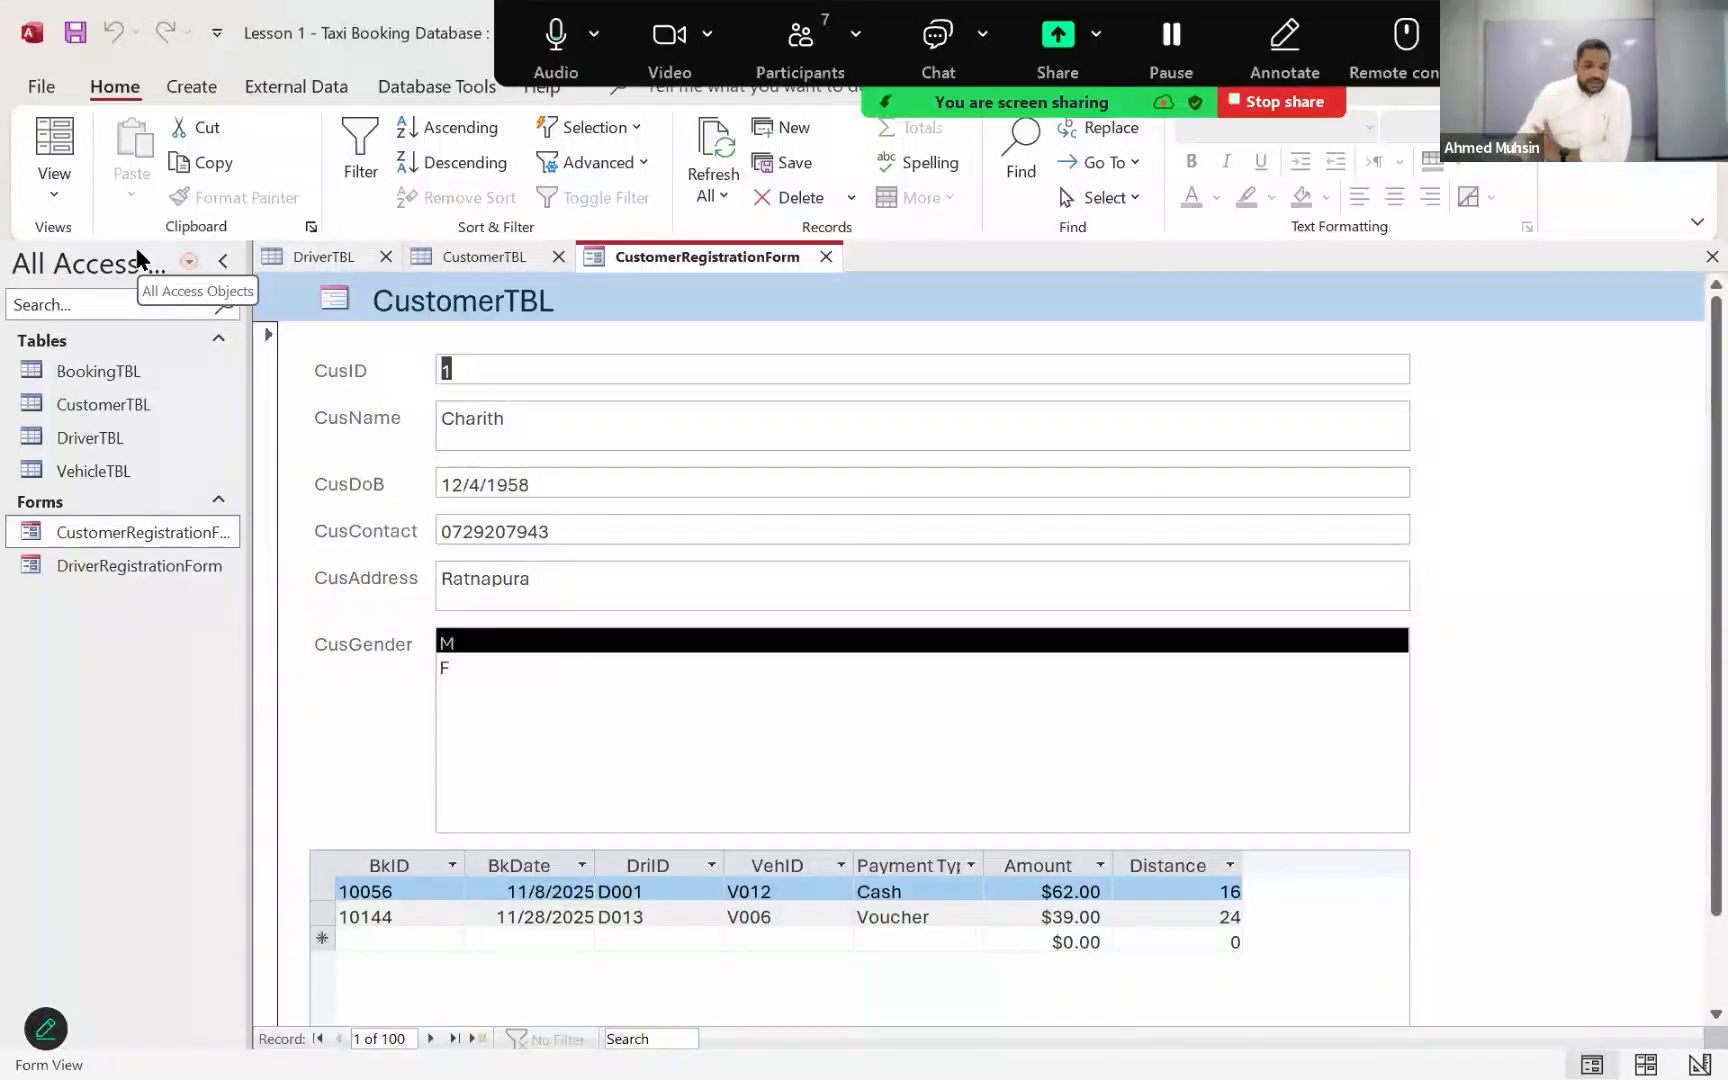
# Step: Browse the customer records in CustomerRegistrationForm, including the blank new record and the last existing customers
pyautogui.click(430, 1038)
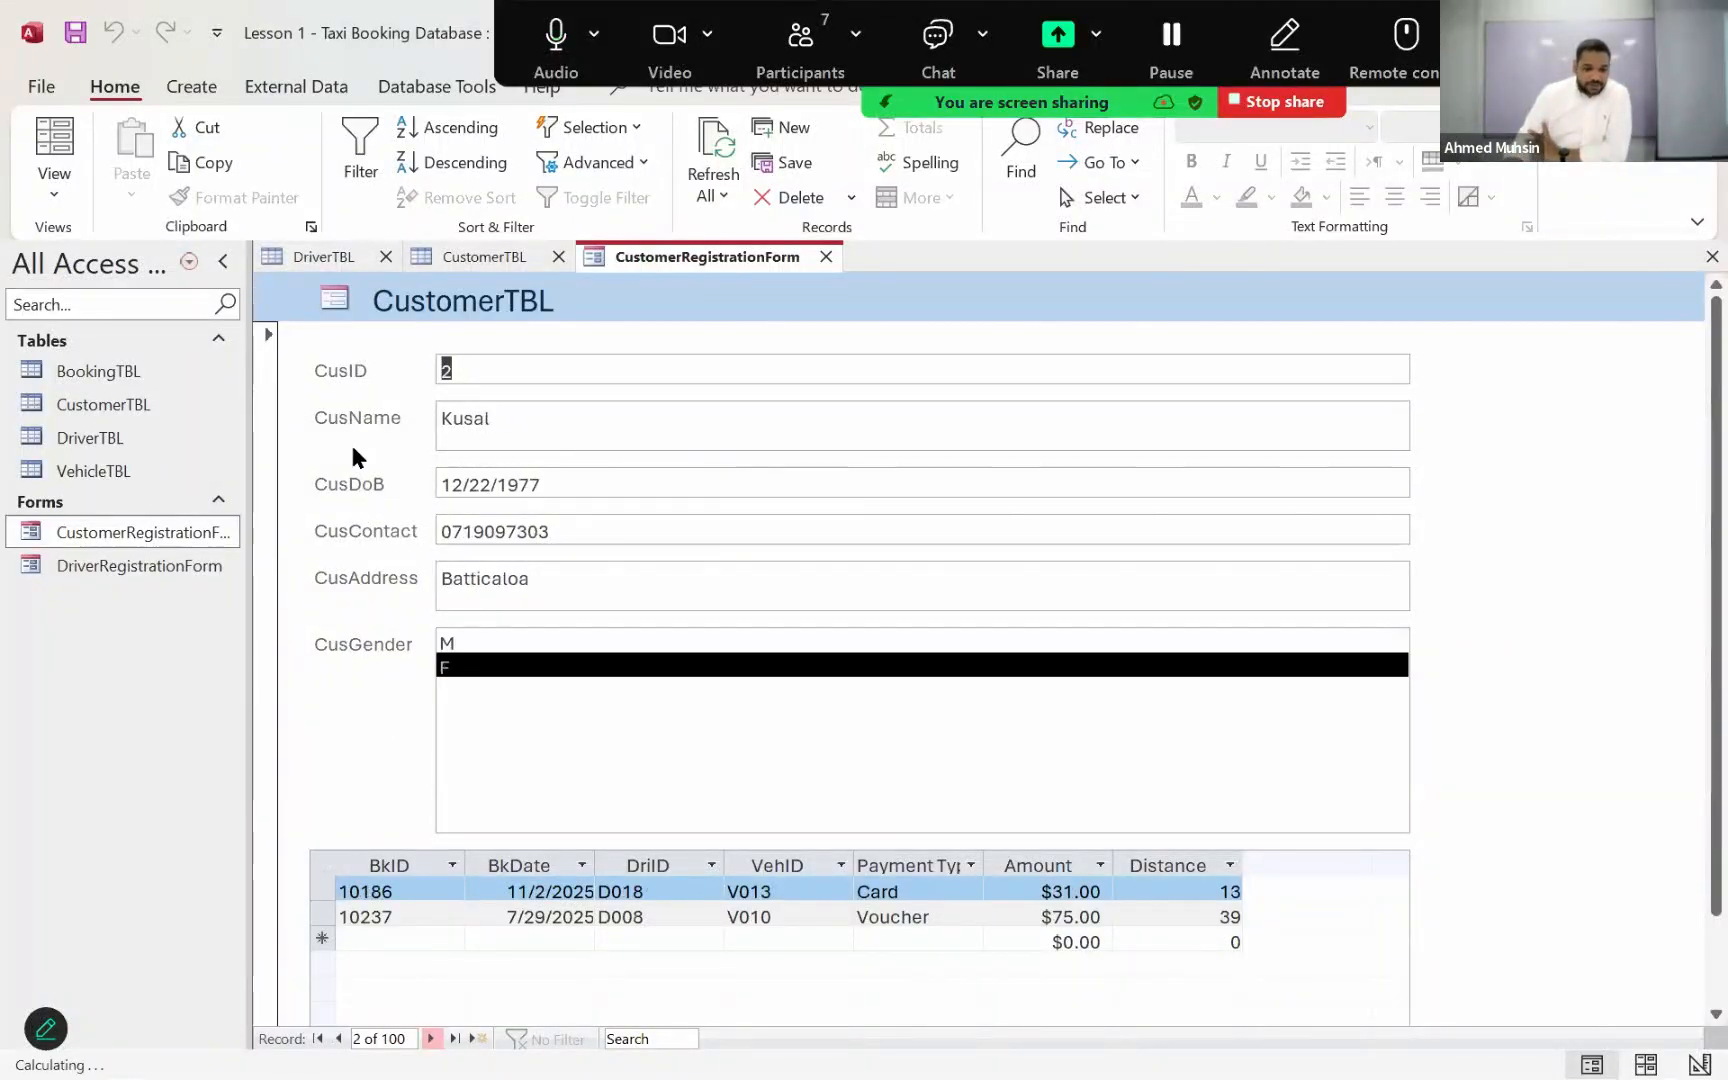
pyautogui.click(430, 1038)
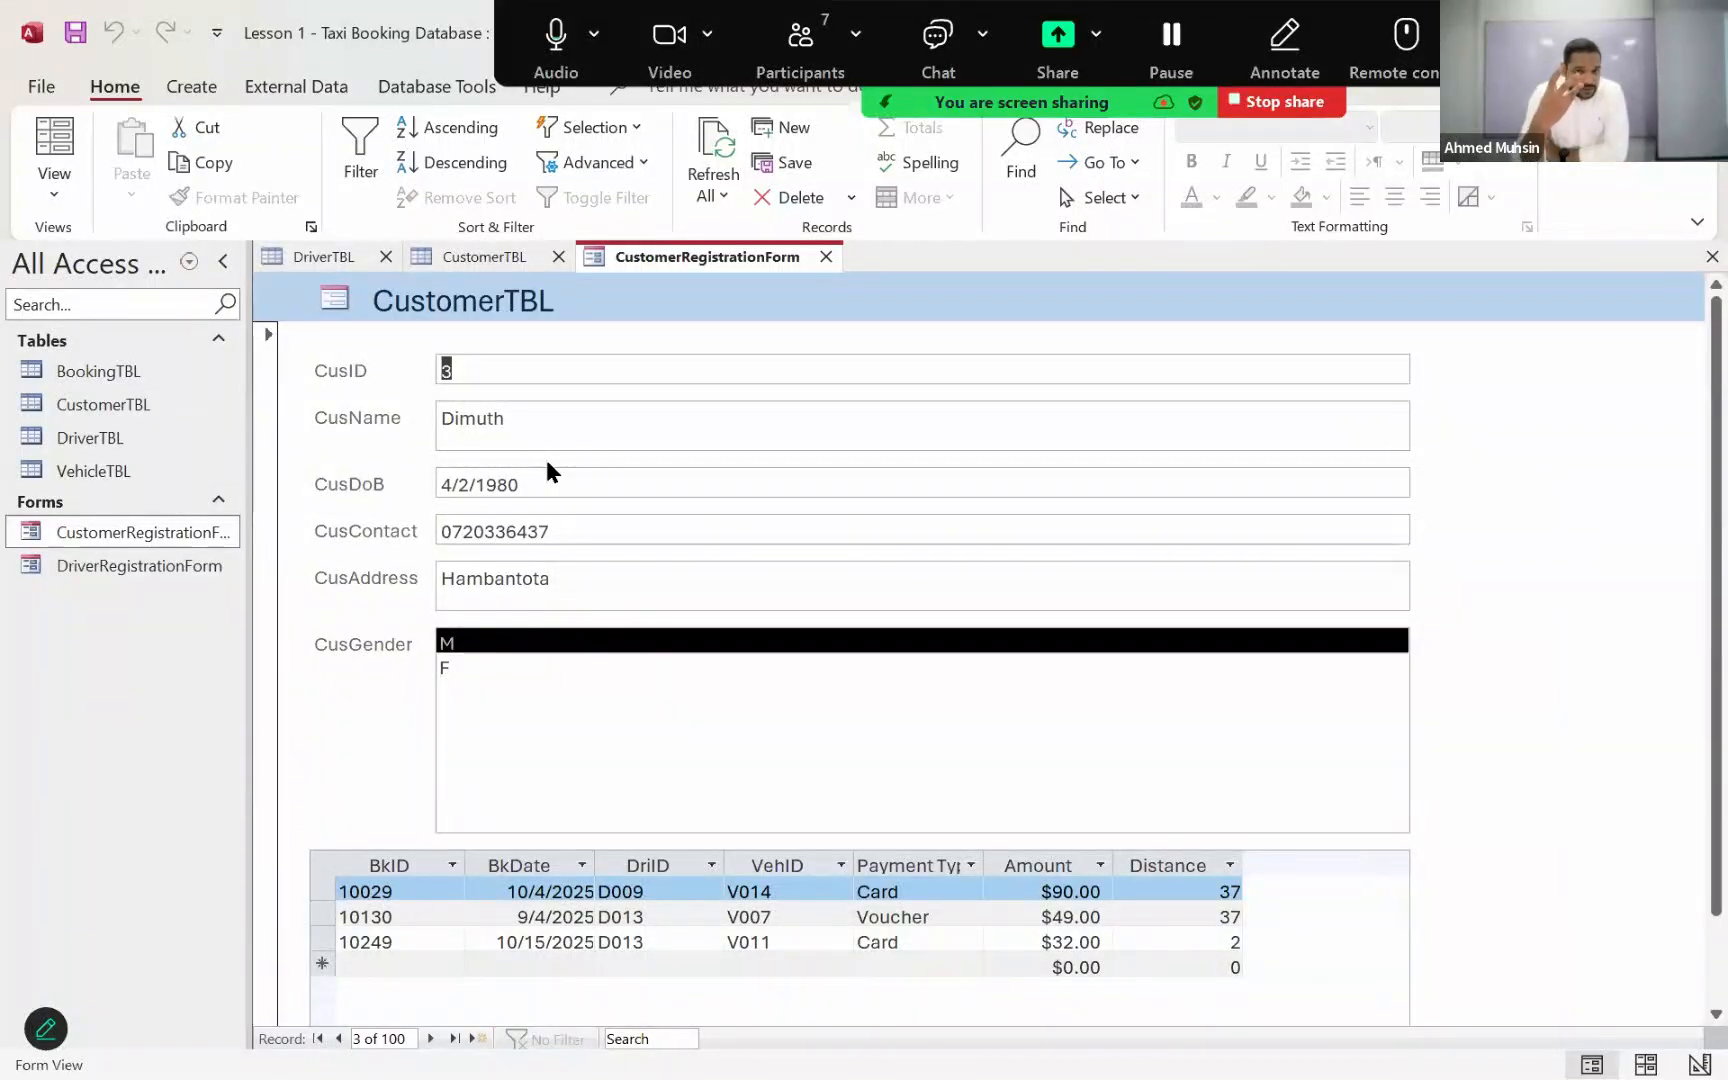
pyautogui.click(479, 1038)
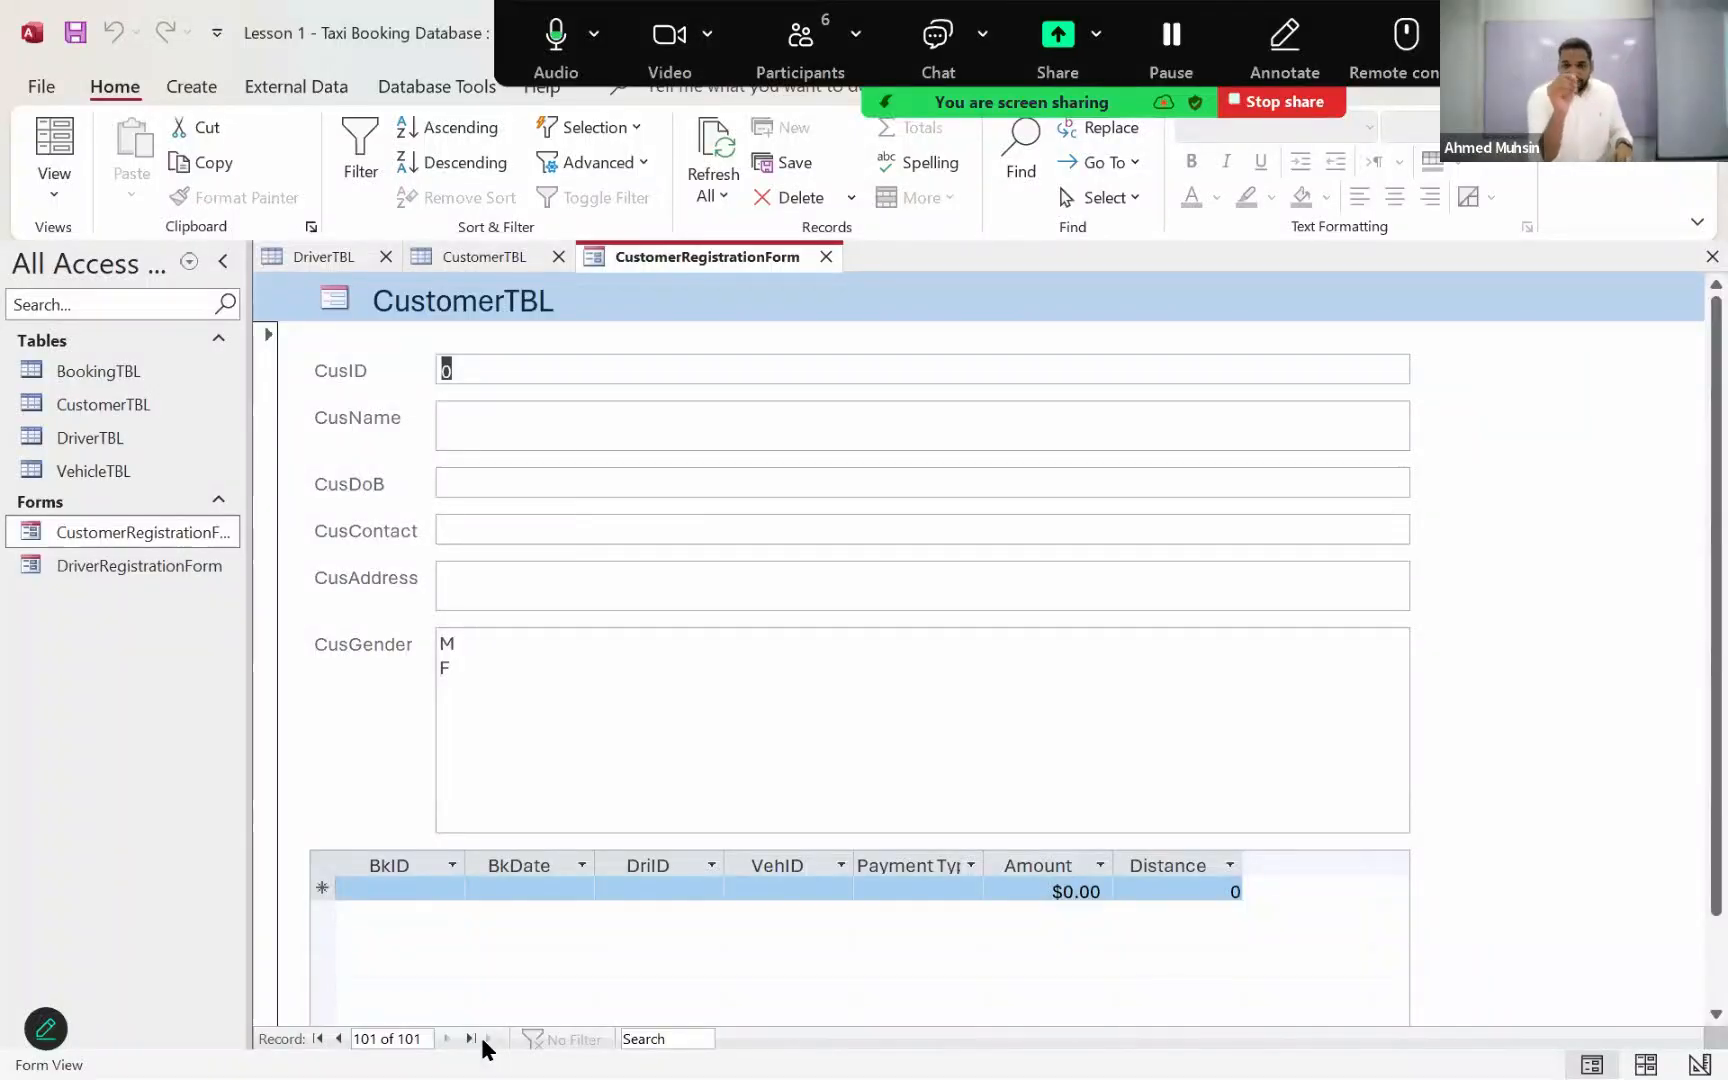
pyautogui.click(340, 1040)
pyautogui.click(340, 1040)
pyautogui.click(340, 1040)
pyautogui.click(340, 1040)
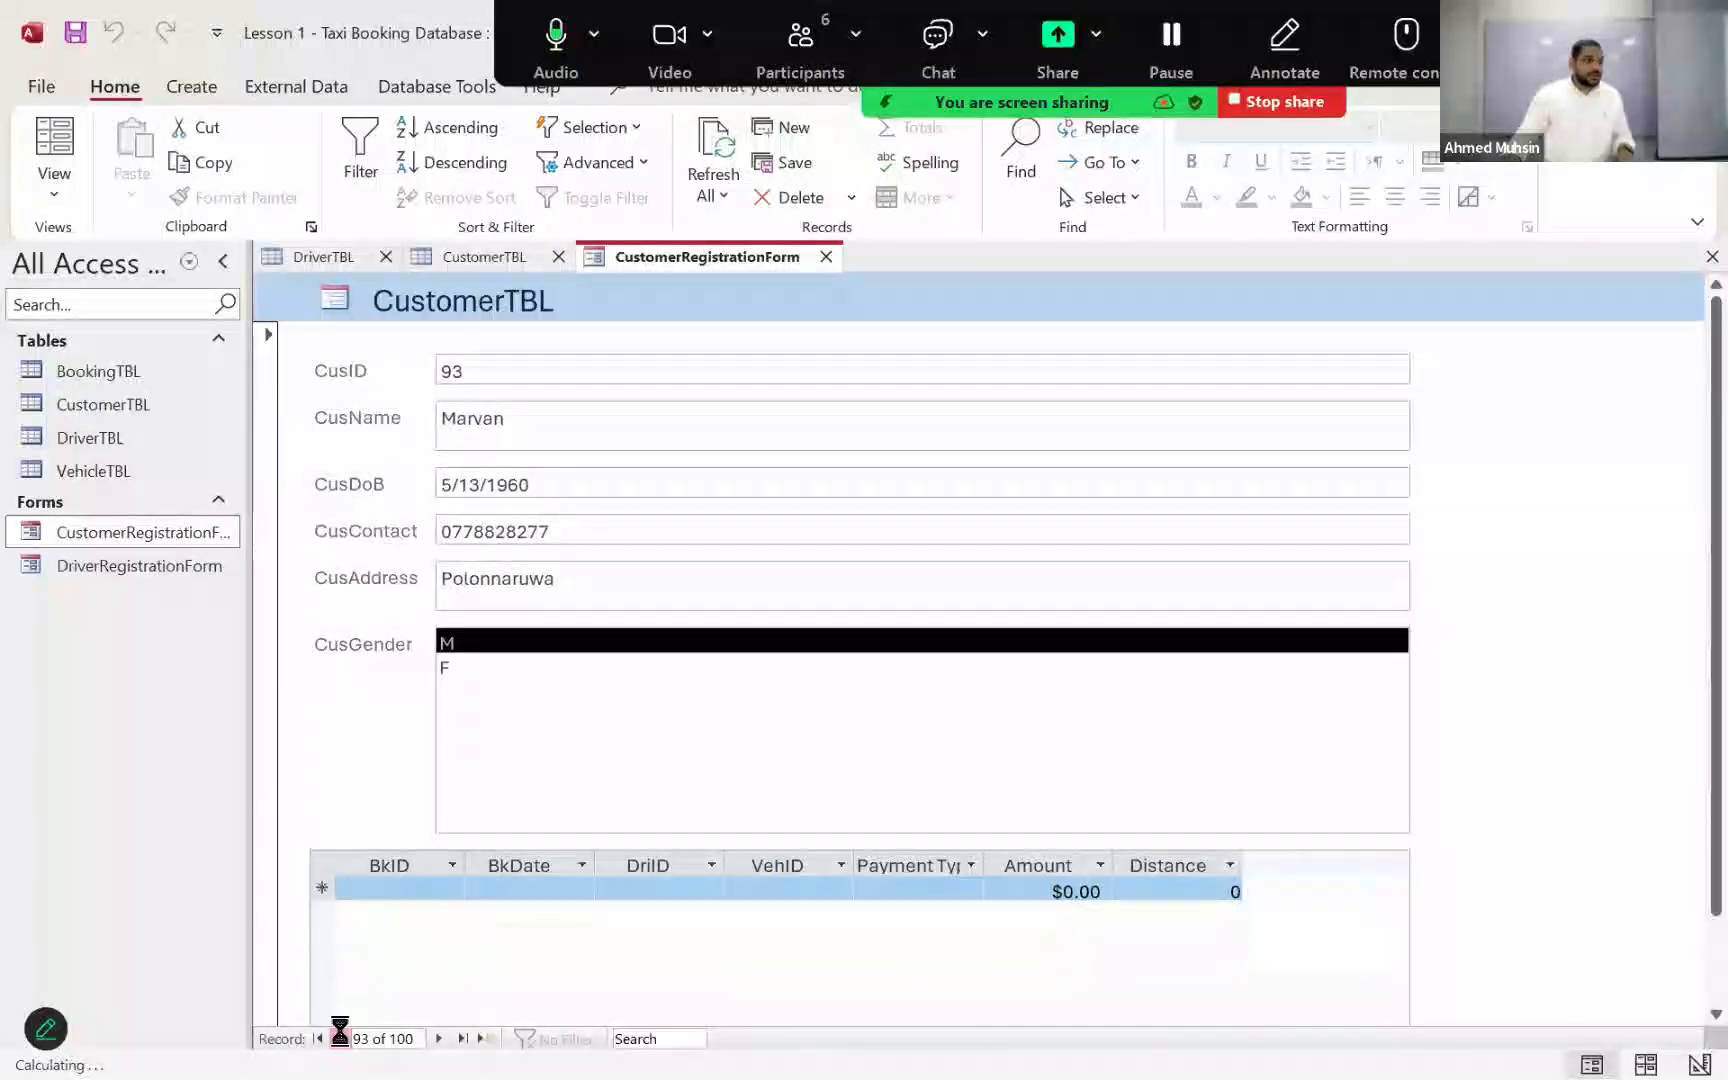
pyautogui.click(340, 1040)
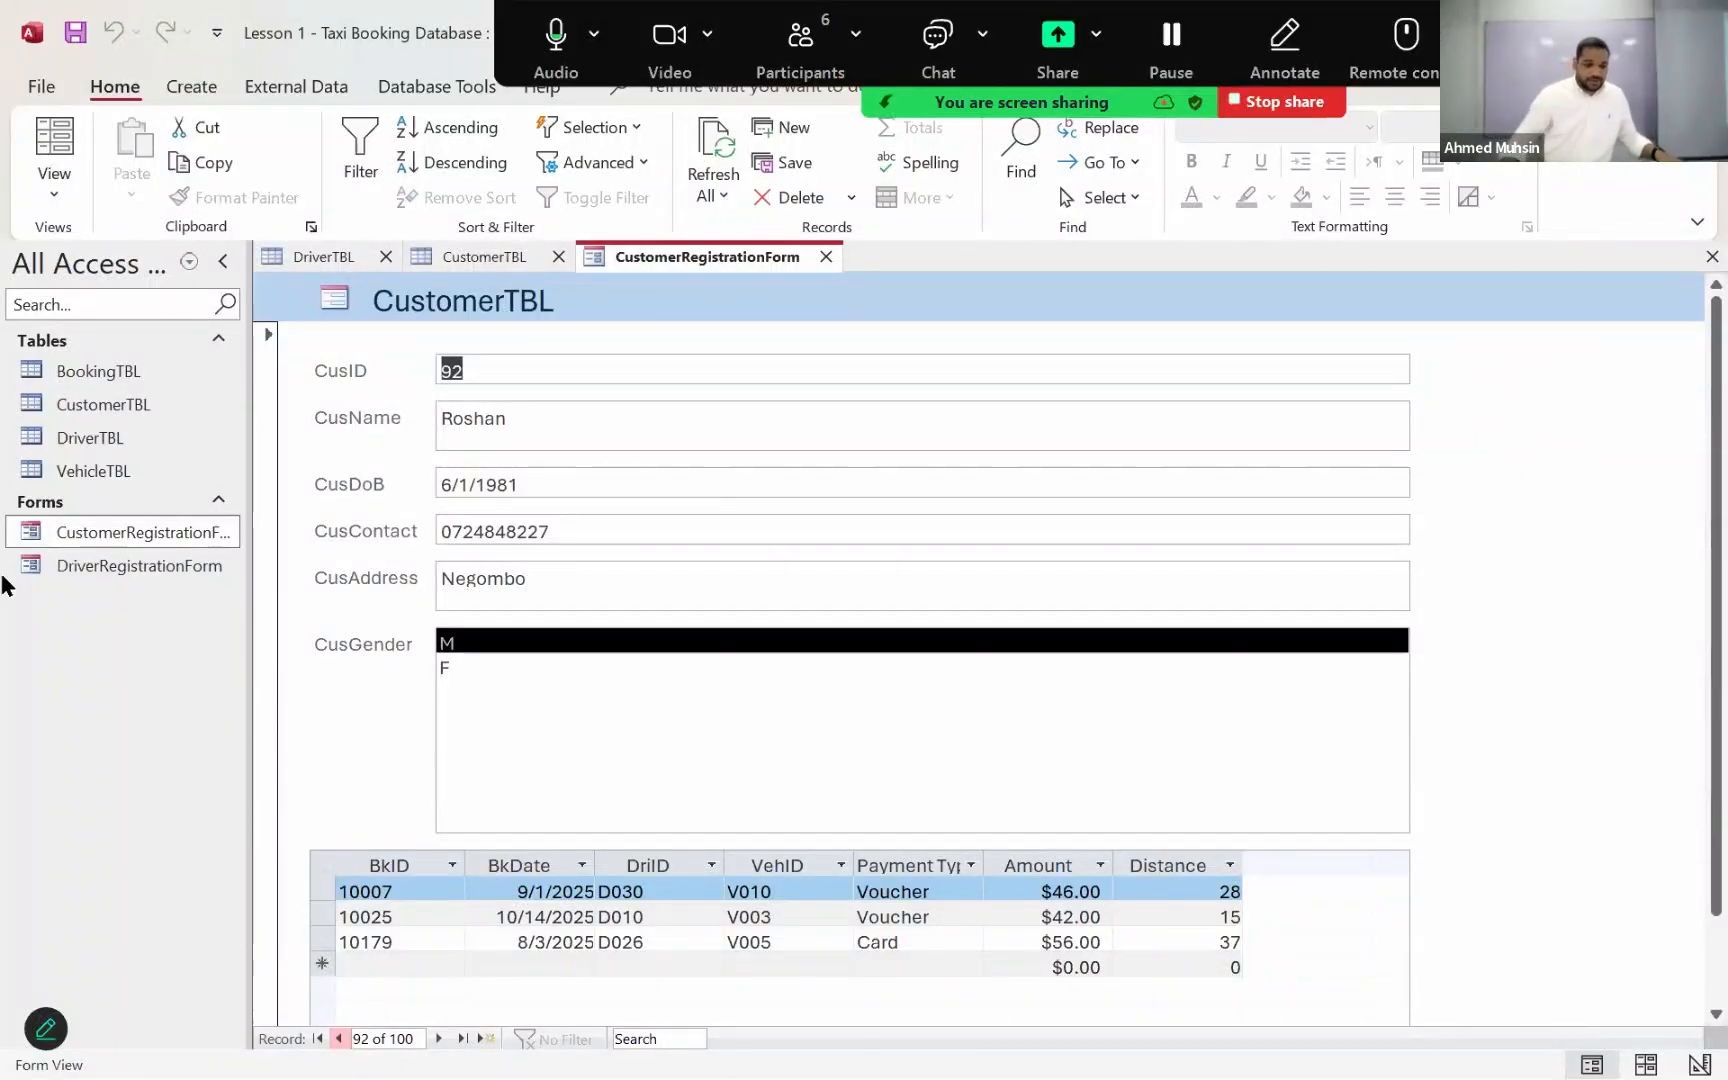
# Step: Switch CustomerRegistrationForm to Design View and display the property sheet
pyautogui.click(56, 195)
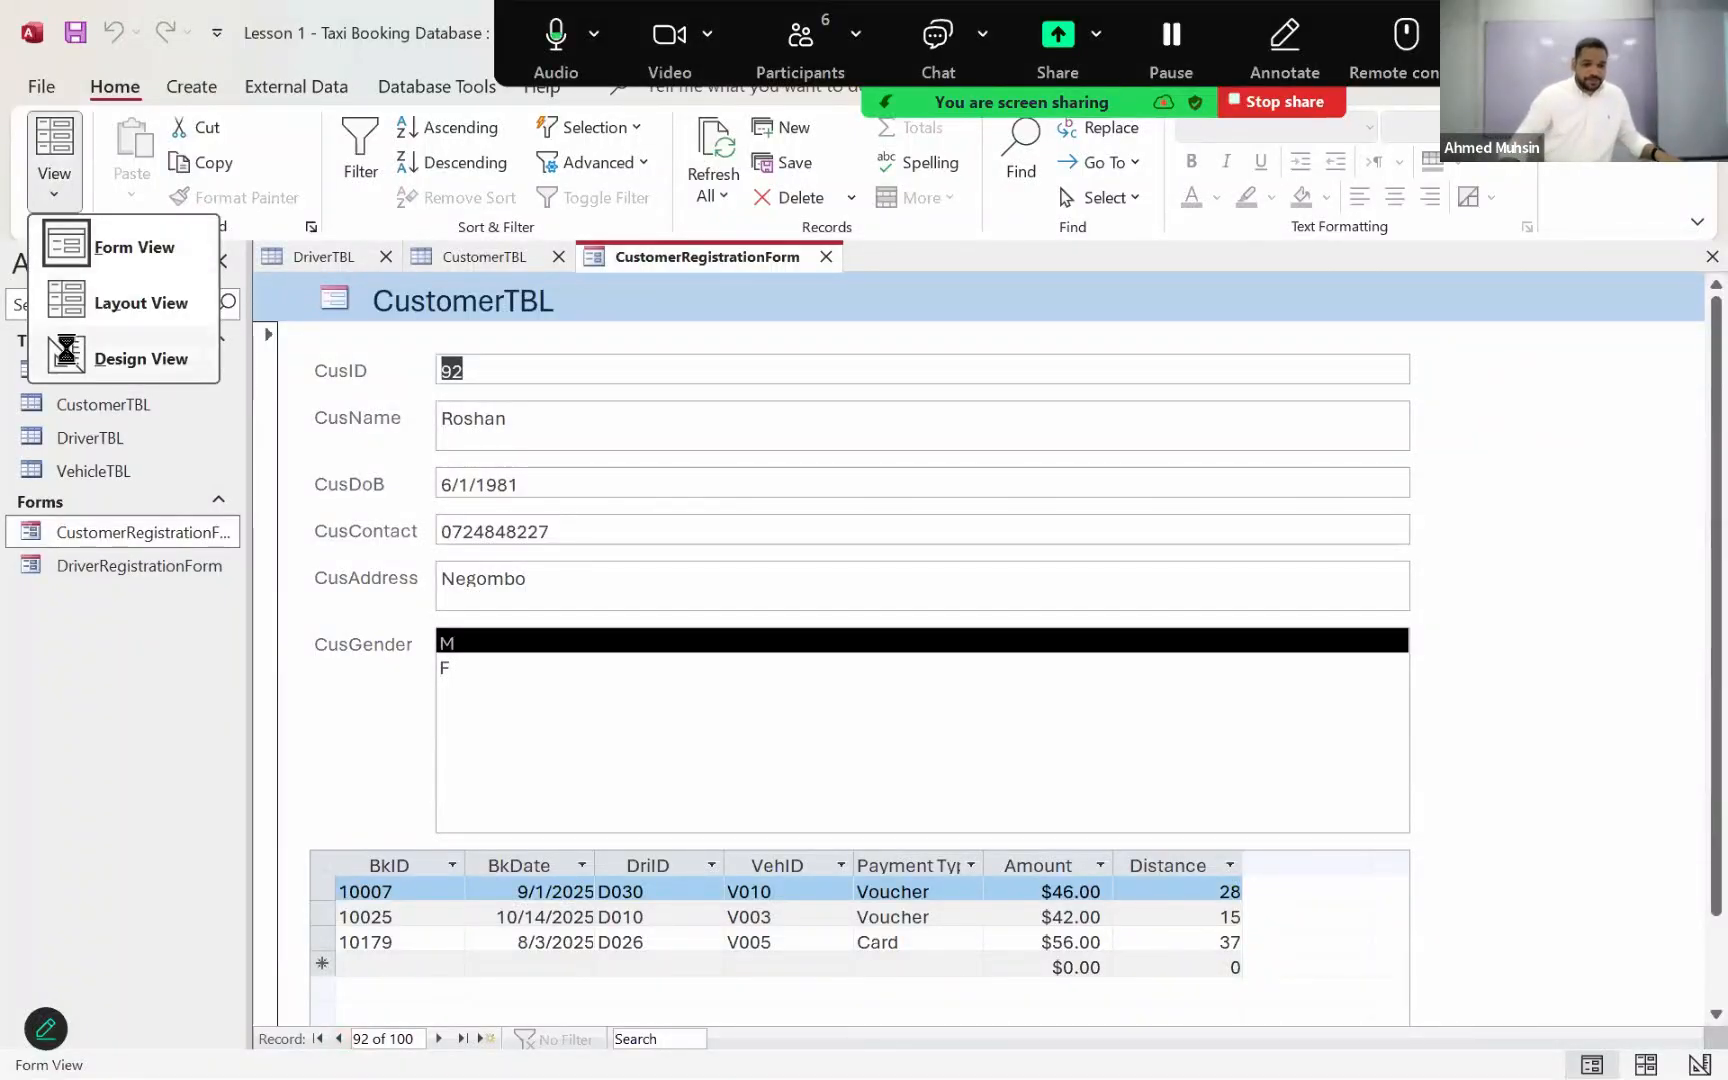
pyautogui.click(70, 345)
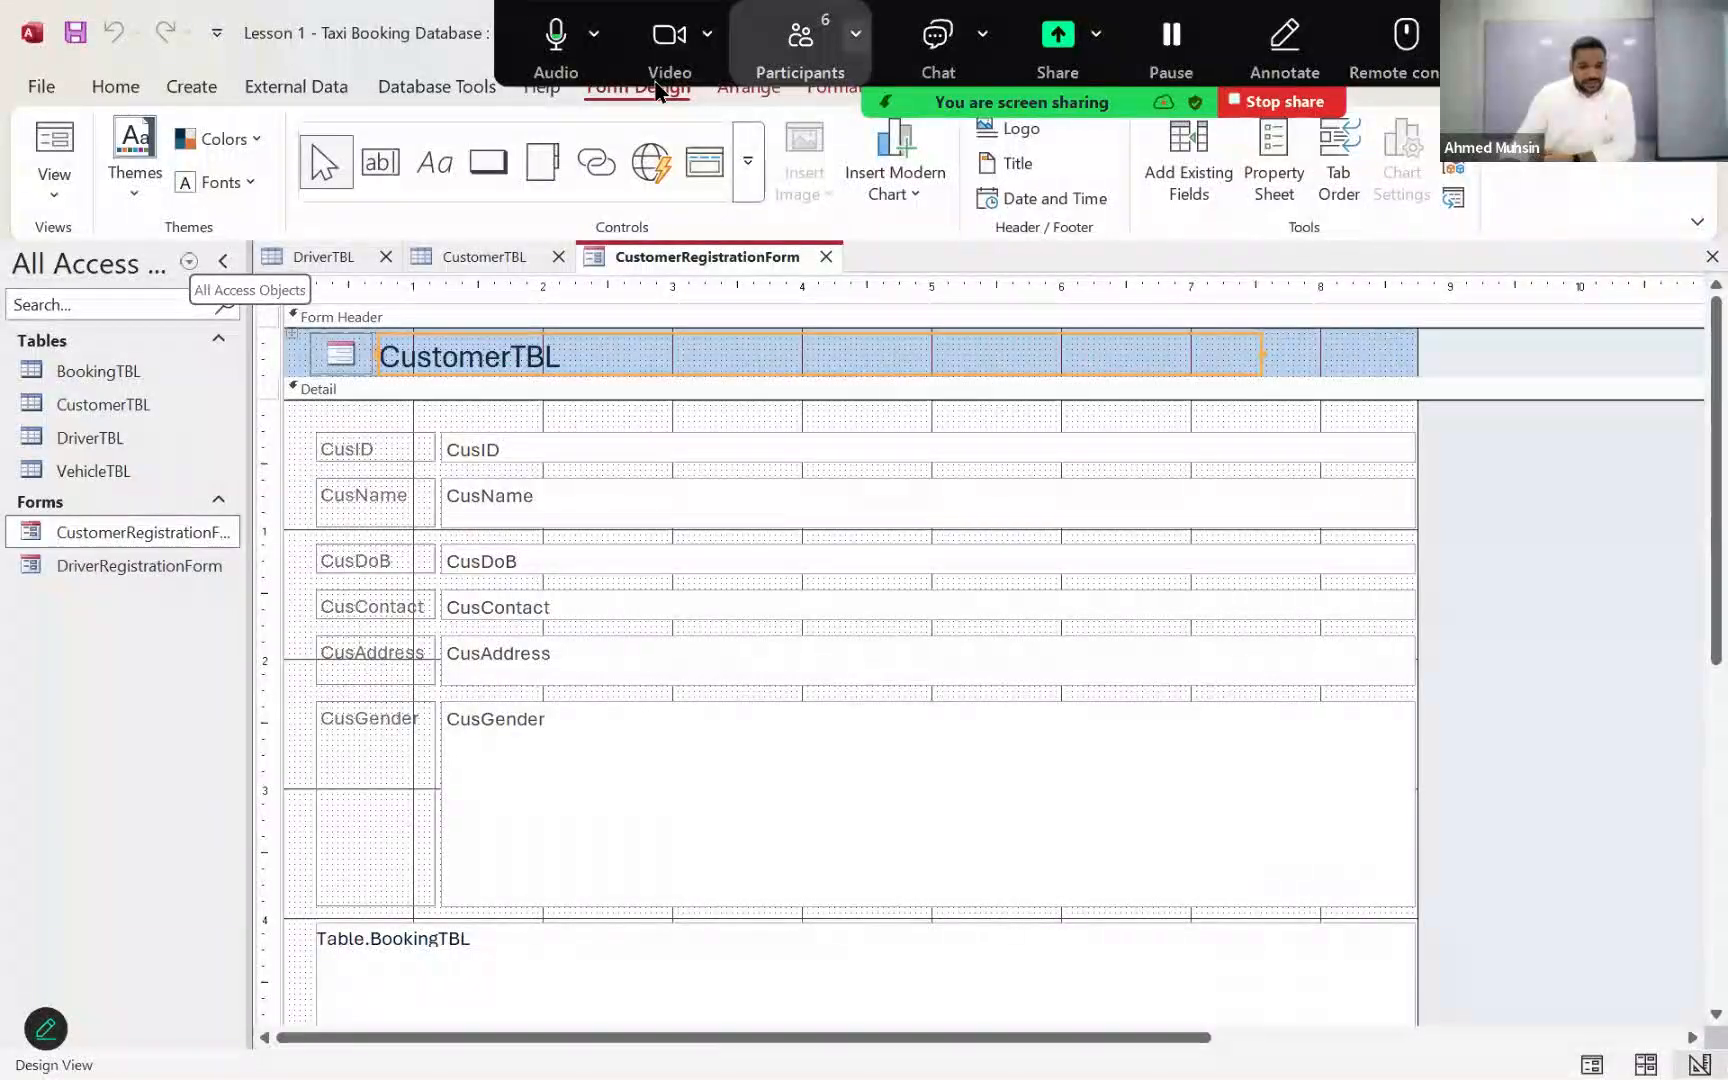
pyautogui.moveTo(930, 22); pyautogui.dragTo(708, 221)
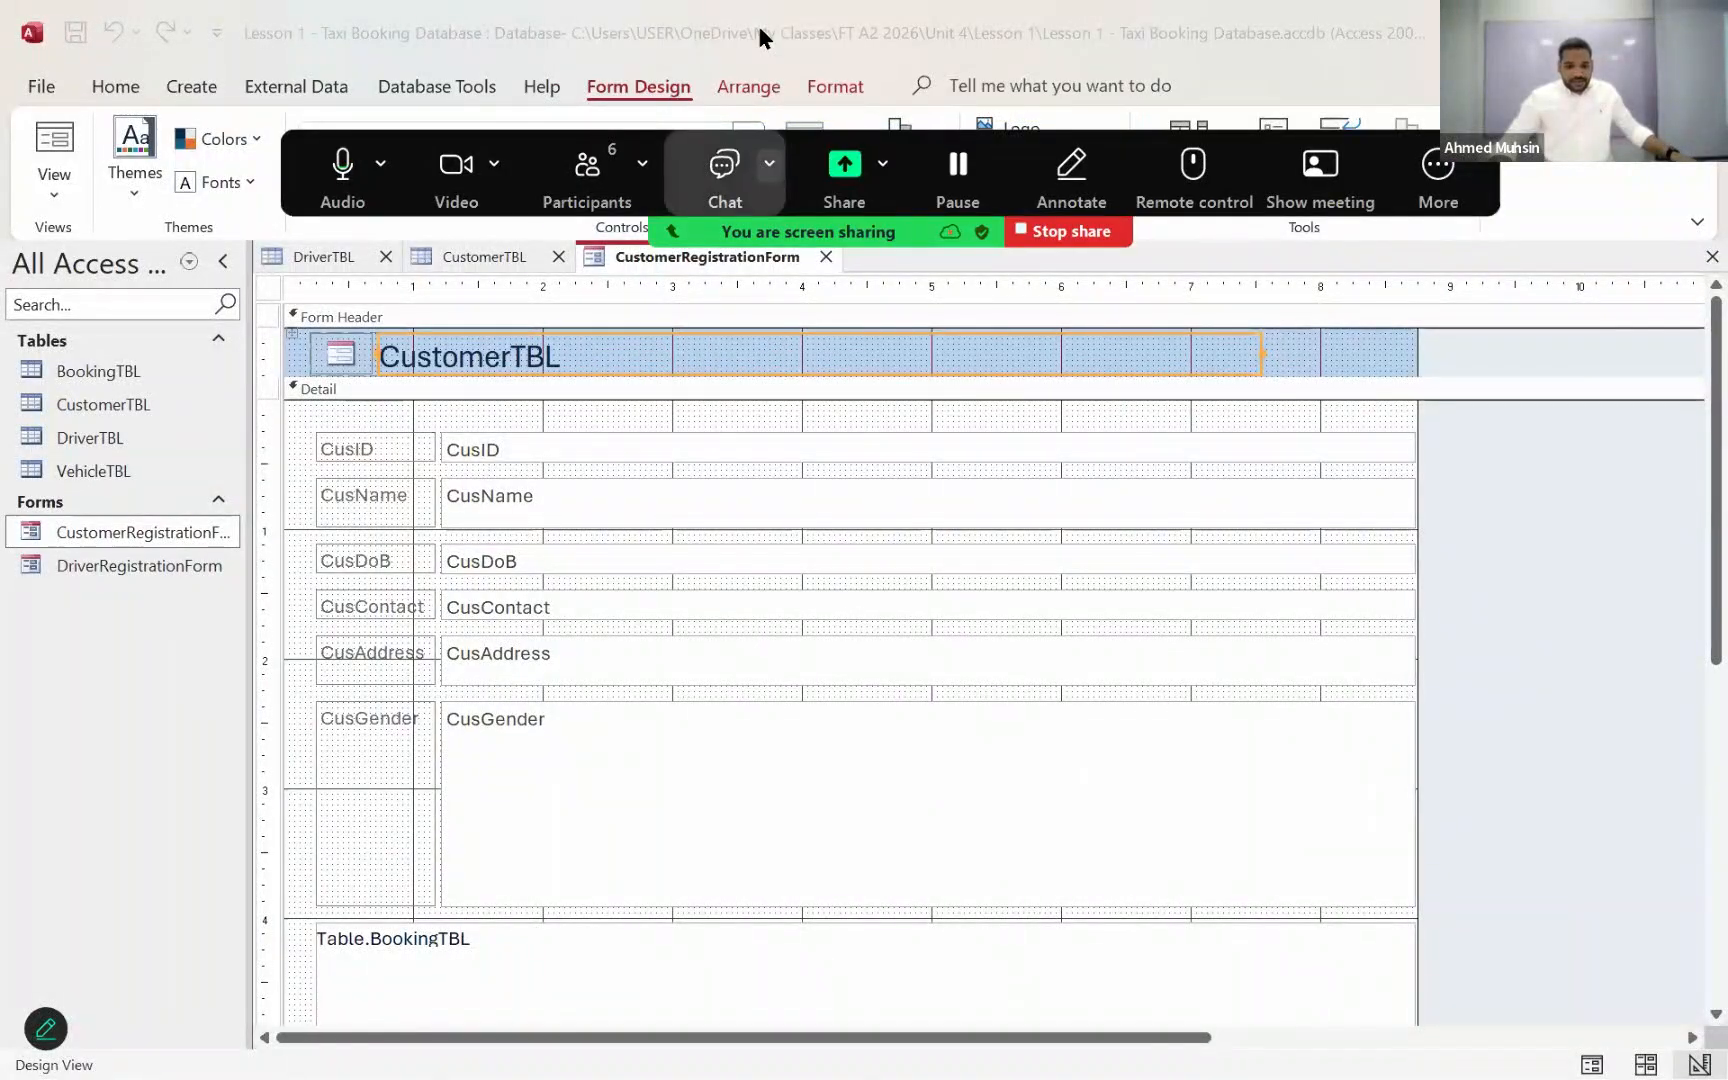
pyautogui.click(1273, 165)
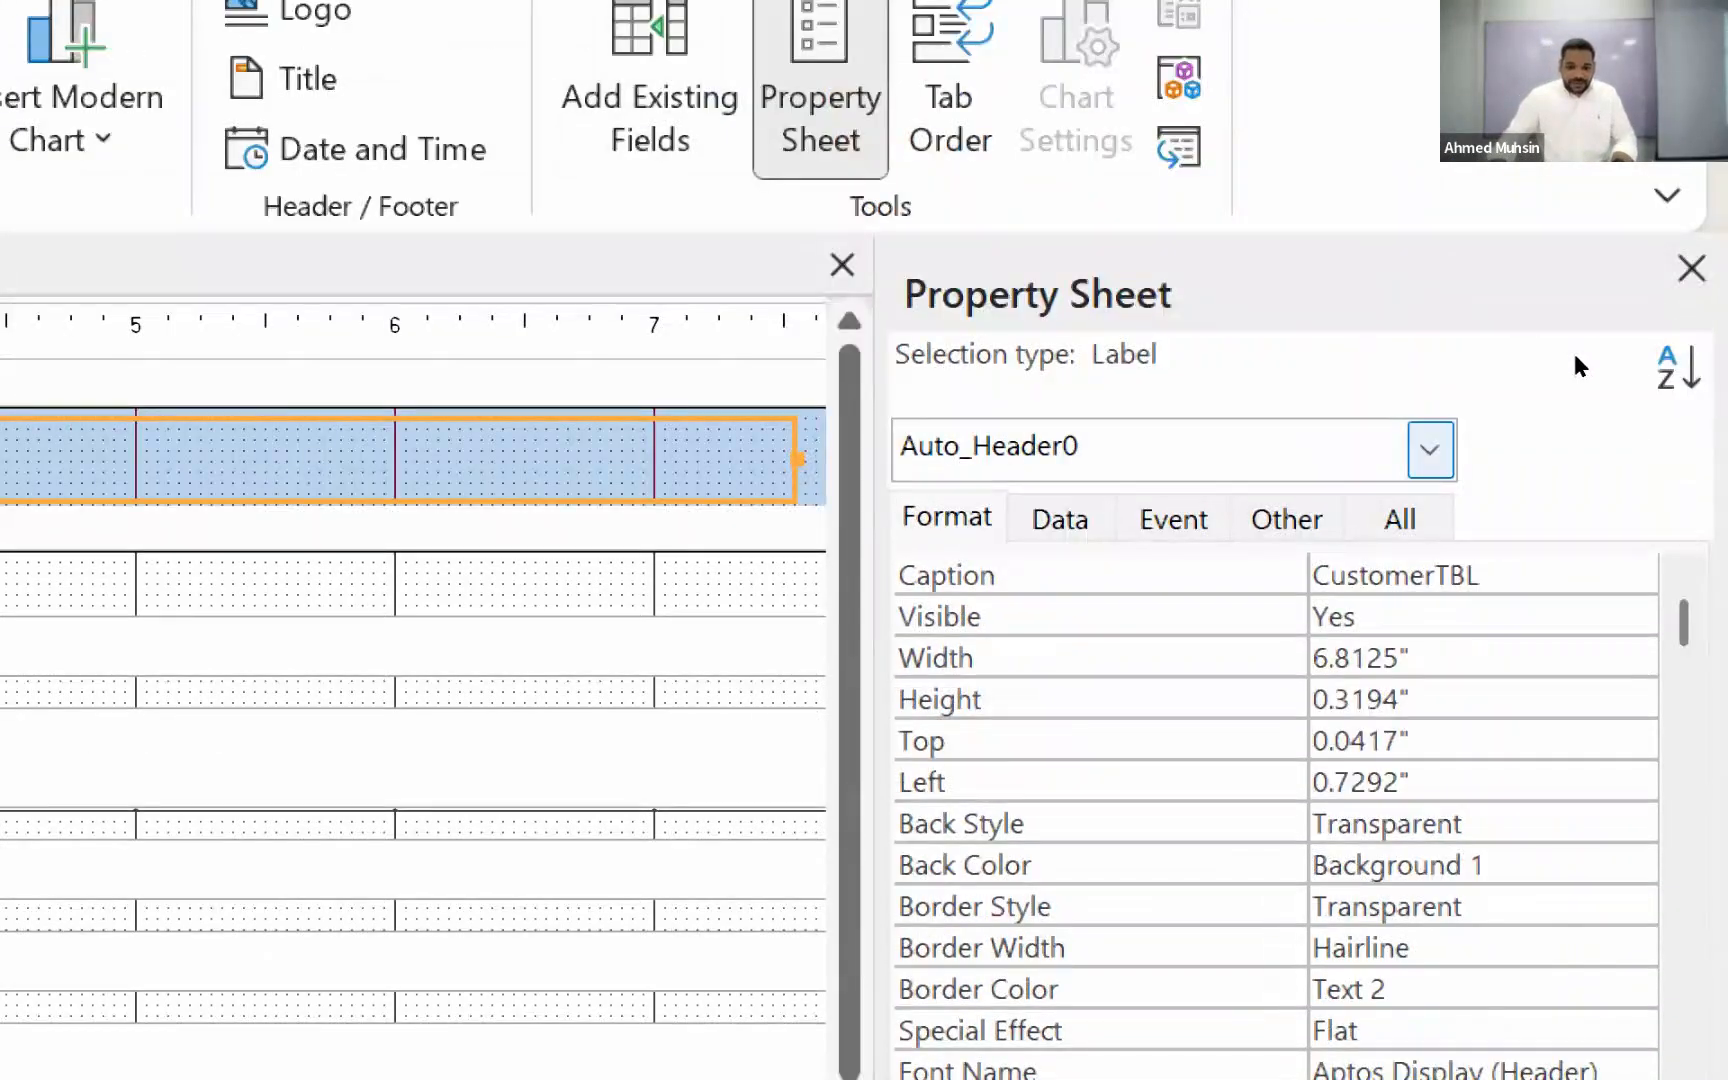
# Step: Choose the whole Form as the object whose properties are shown in the property sheet
pyautogui.click(1430, 172)
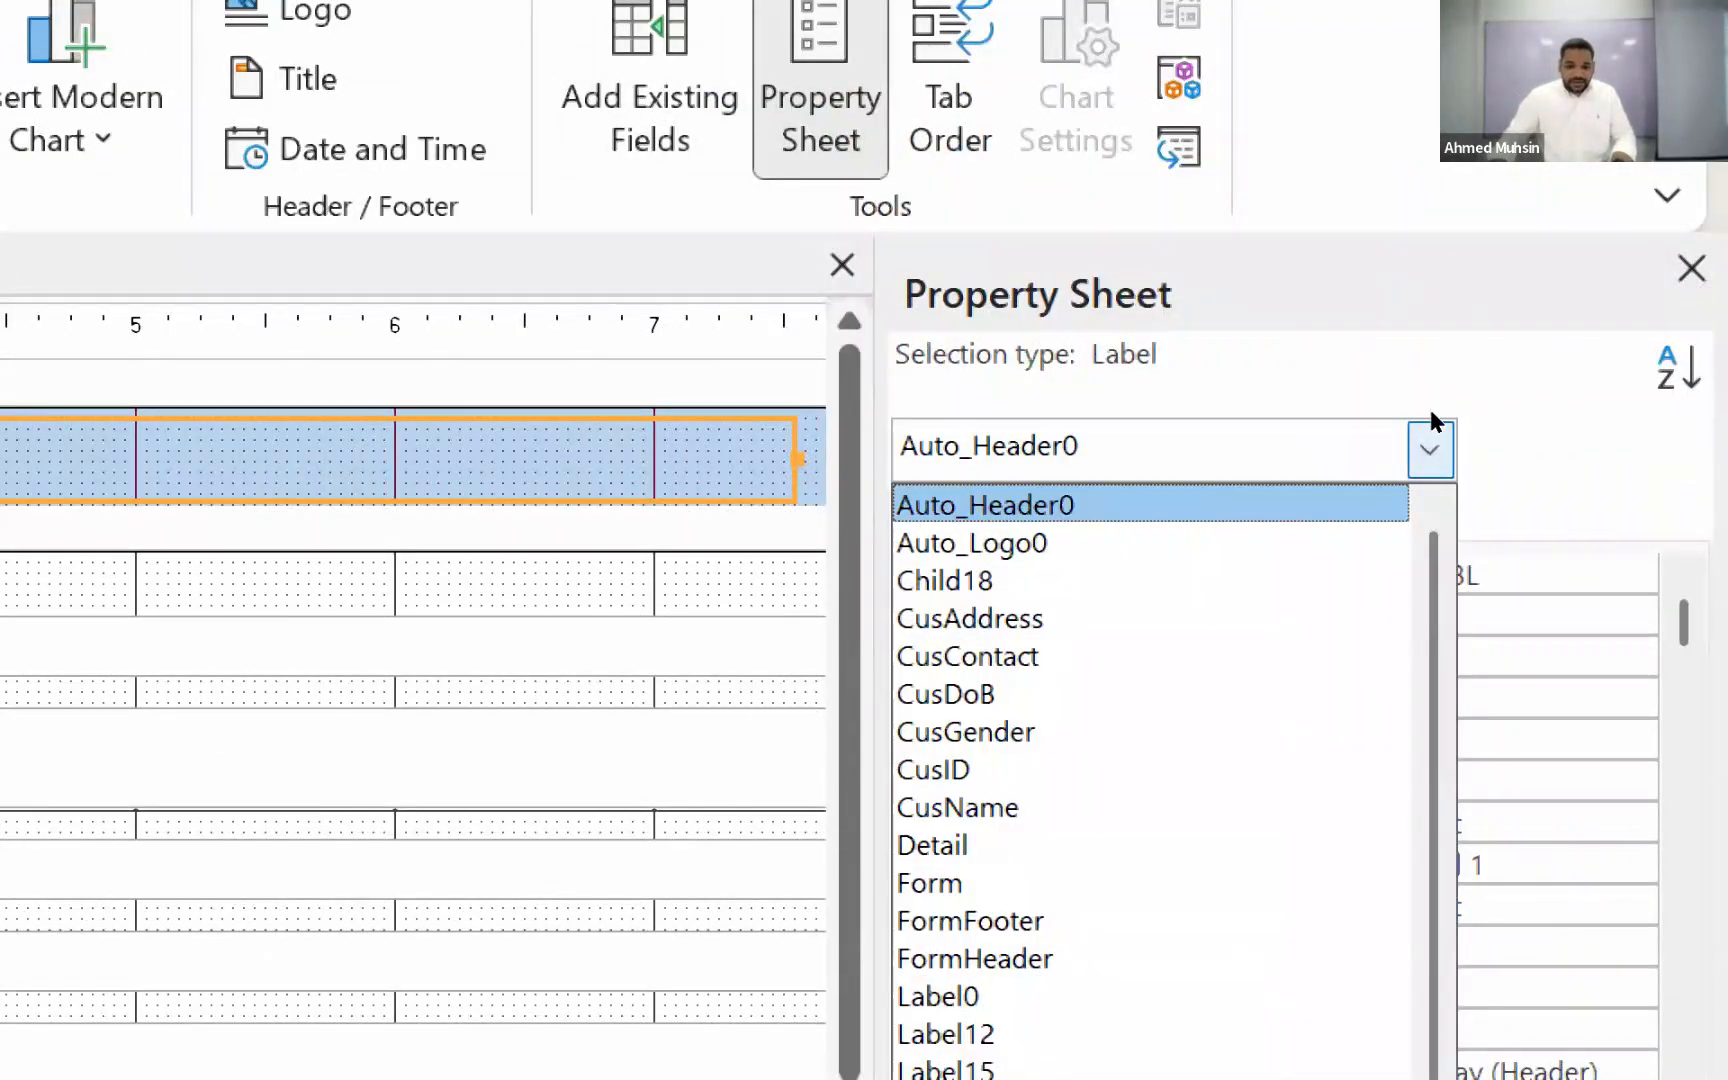
pyautogui.press('Down')
pyautogui.press('Down')
pyautogui.press('Down')
pyautogui.press('Down')
pyautogui.press('Down')
pyautogui.press('Down')
pyautogui.press('Down')
pyautogui.press('Down')
pyautogui.press('Down')
pyautogui.press('Down')
pyautogui.press('Down')
pyautogui.press('Up')
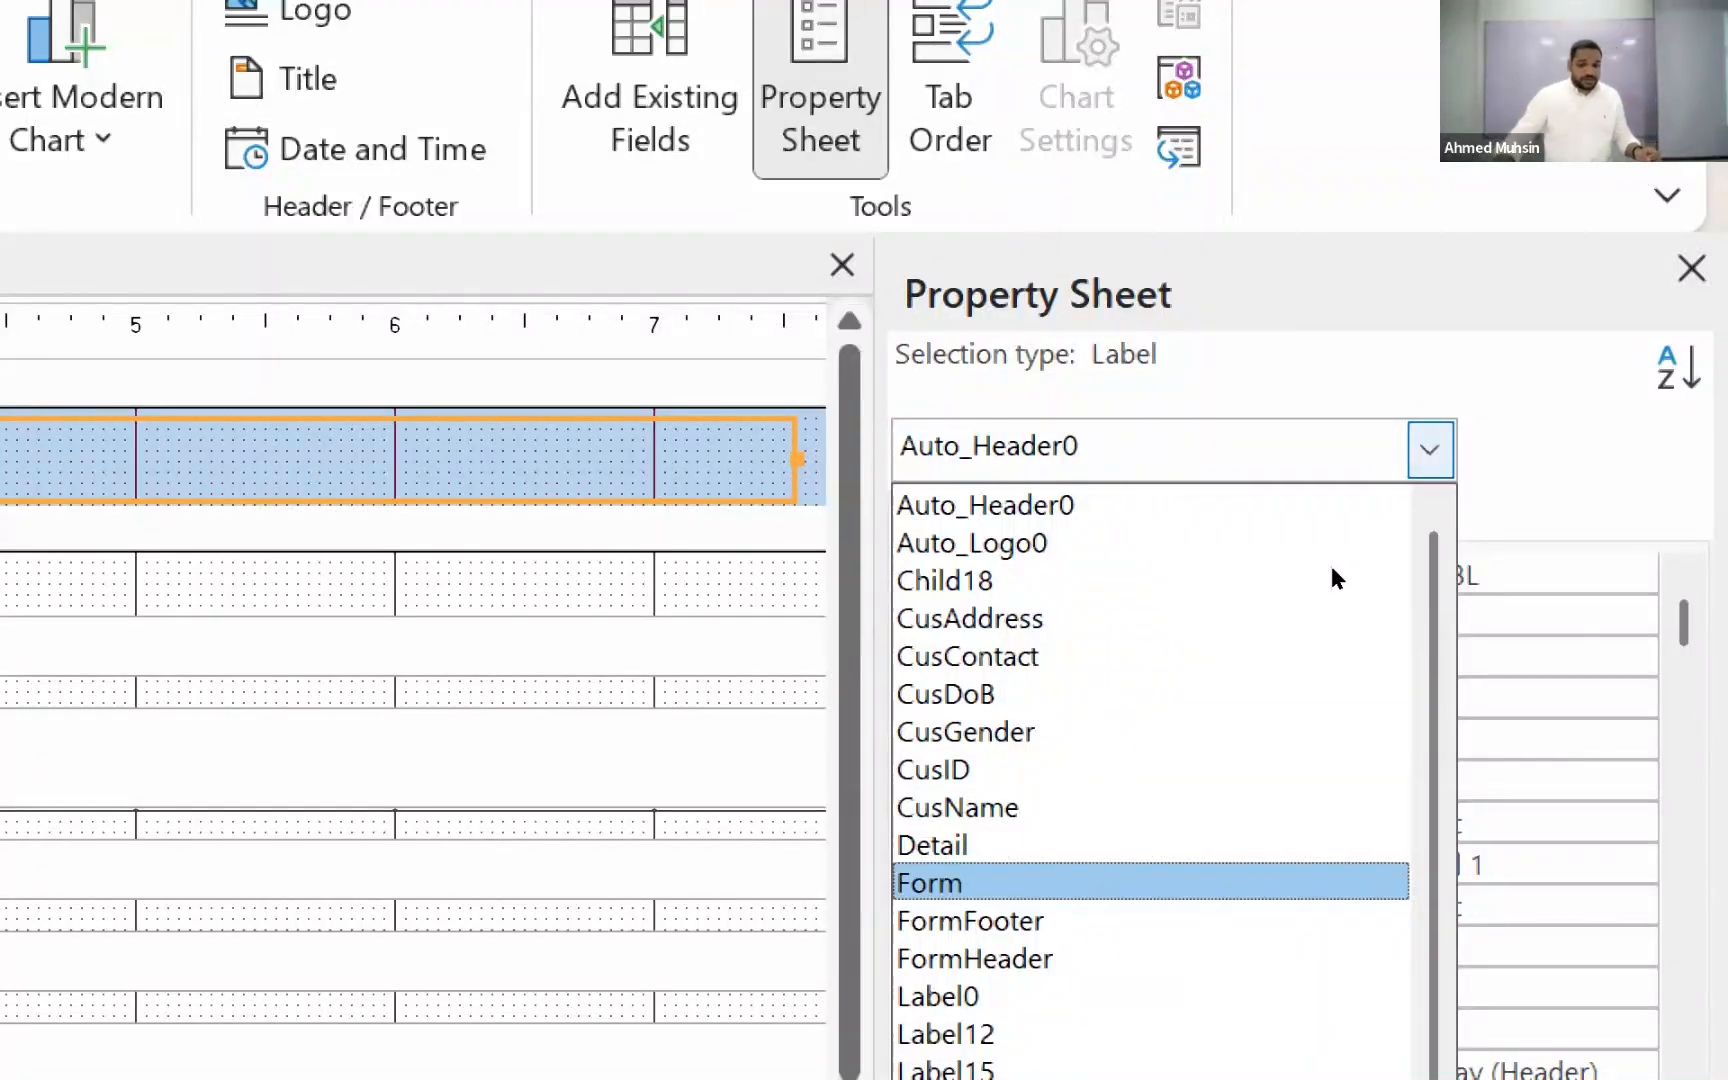
pyautogui.click(1612, 346)
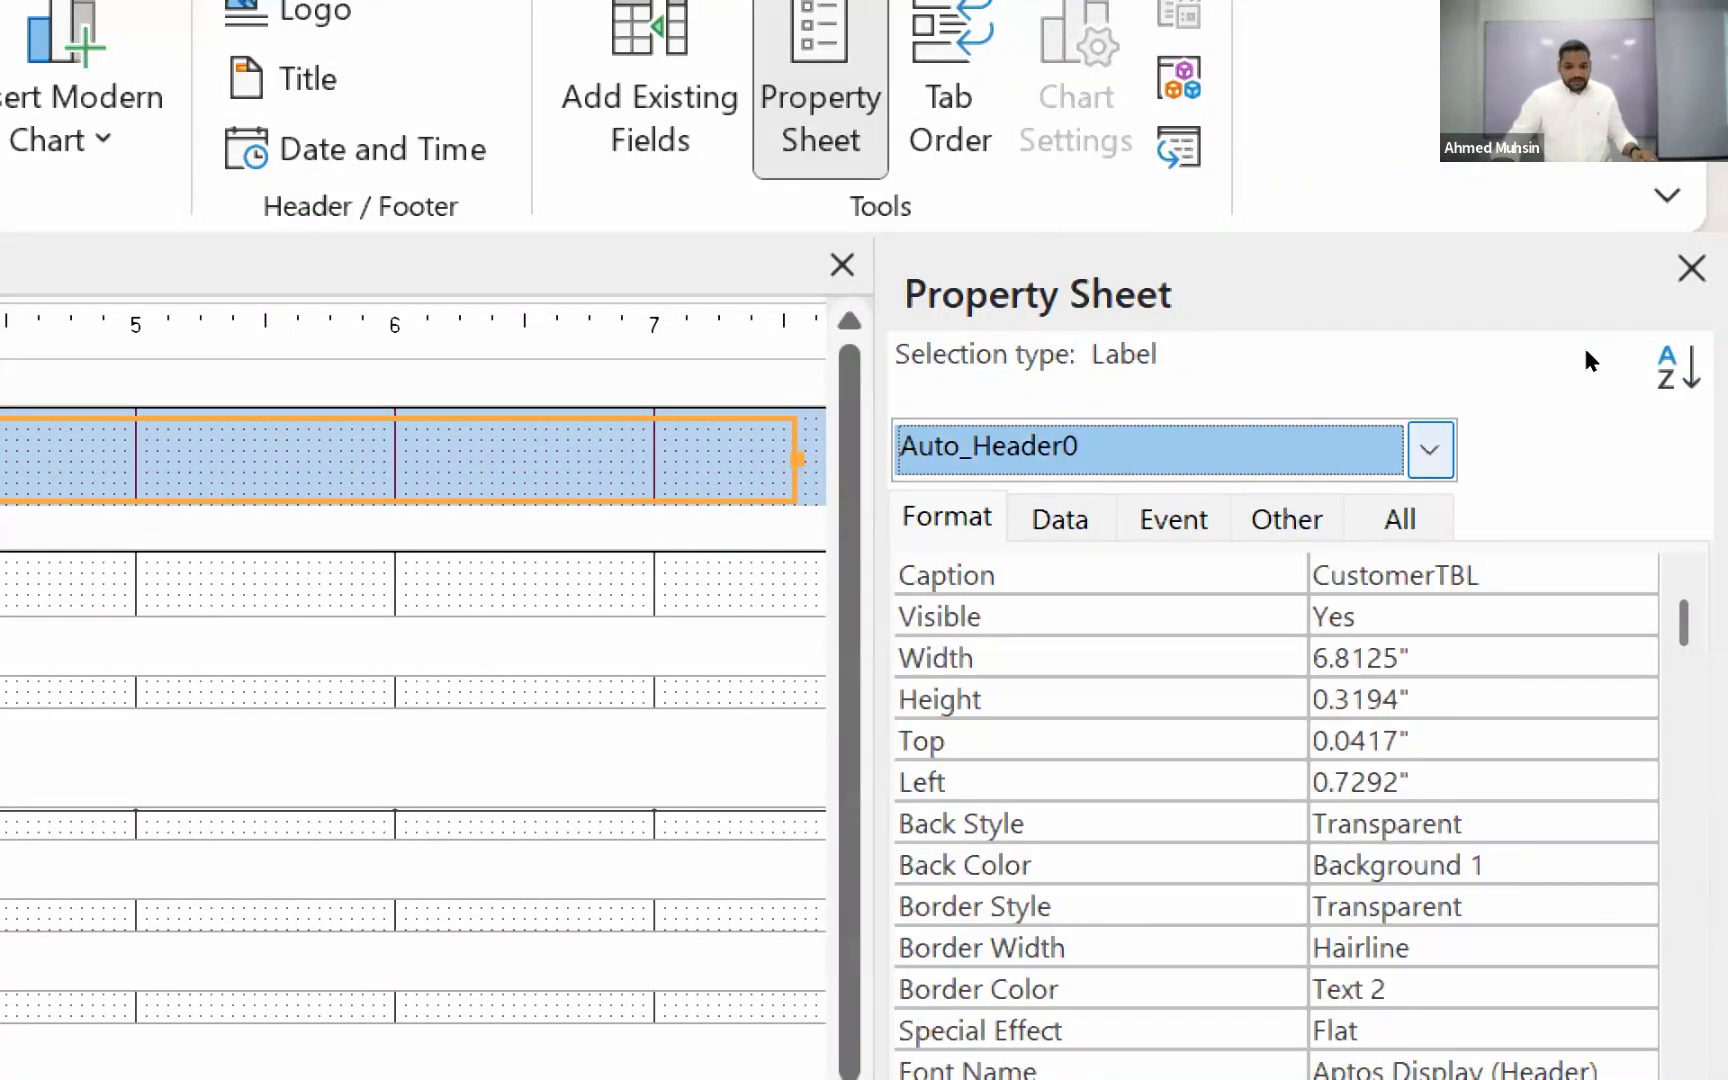
pyautogui.click(1430, 450)
pyautogui.press('Down')
pyautogui.press('Down')
pyautogui.press('Down')
pyautogui.press('Down')
pyautogui.press('Down')
pyautogui.press('Down')
pyautogui.press('Down')
pyautogui.press('Down')
pyautogui.press('Return')
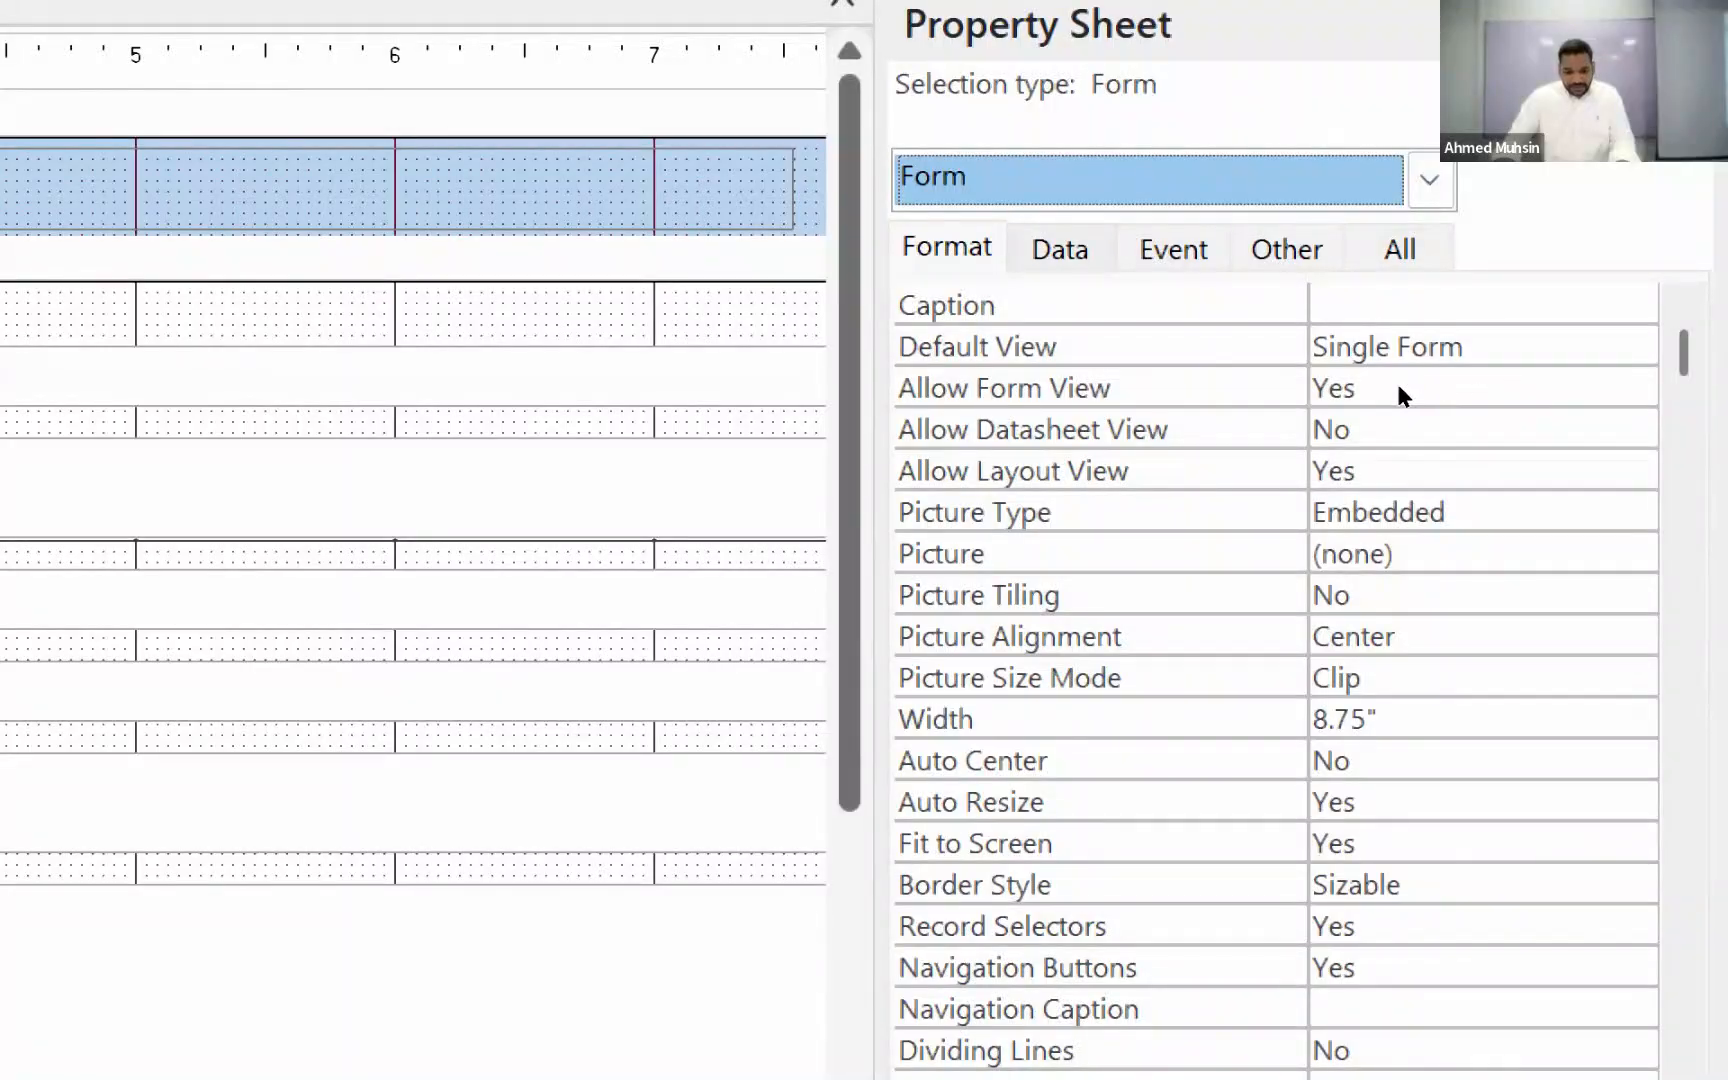
# Step: Show the form's data properties and view the choices available for Data Entry
pyautogui.hotkey('ctrl', 'Tab')
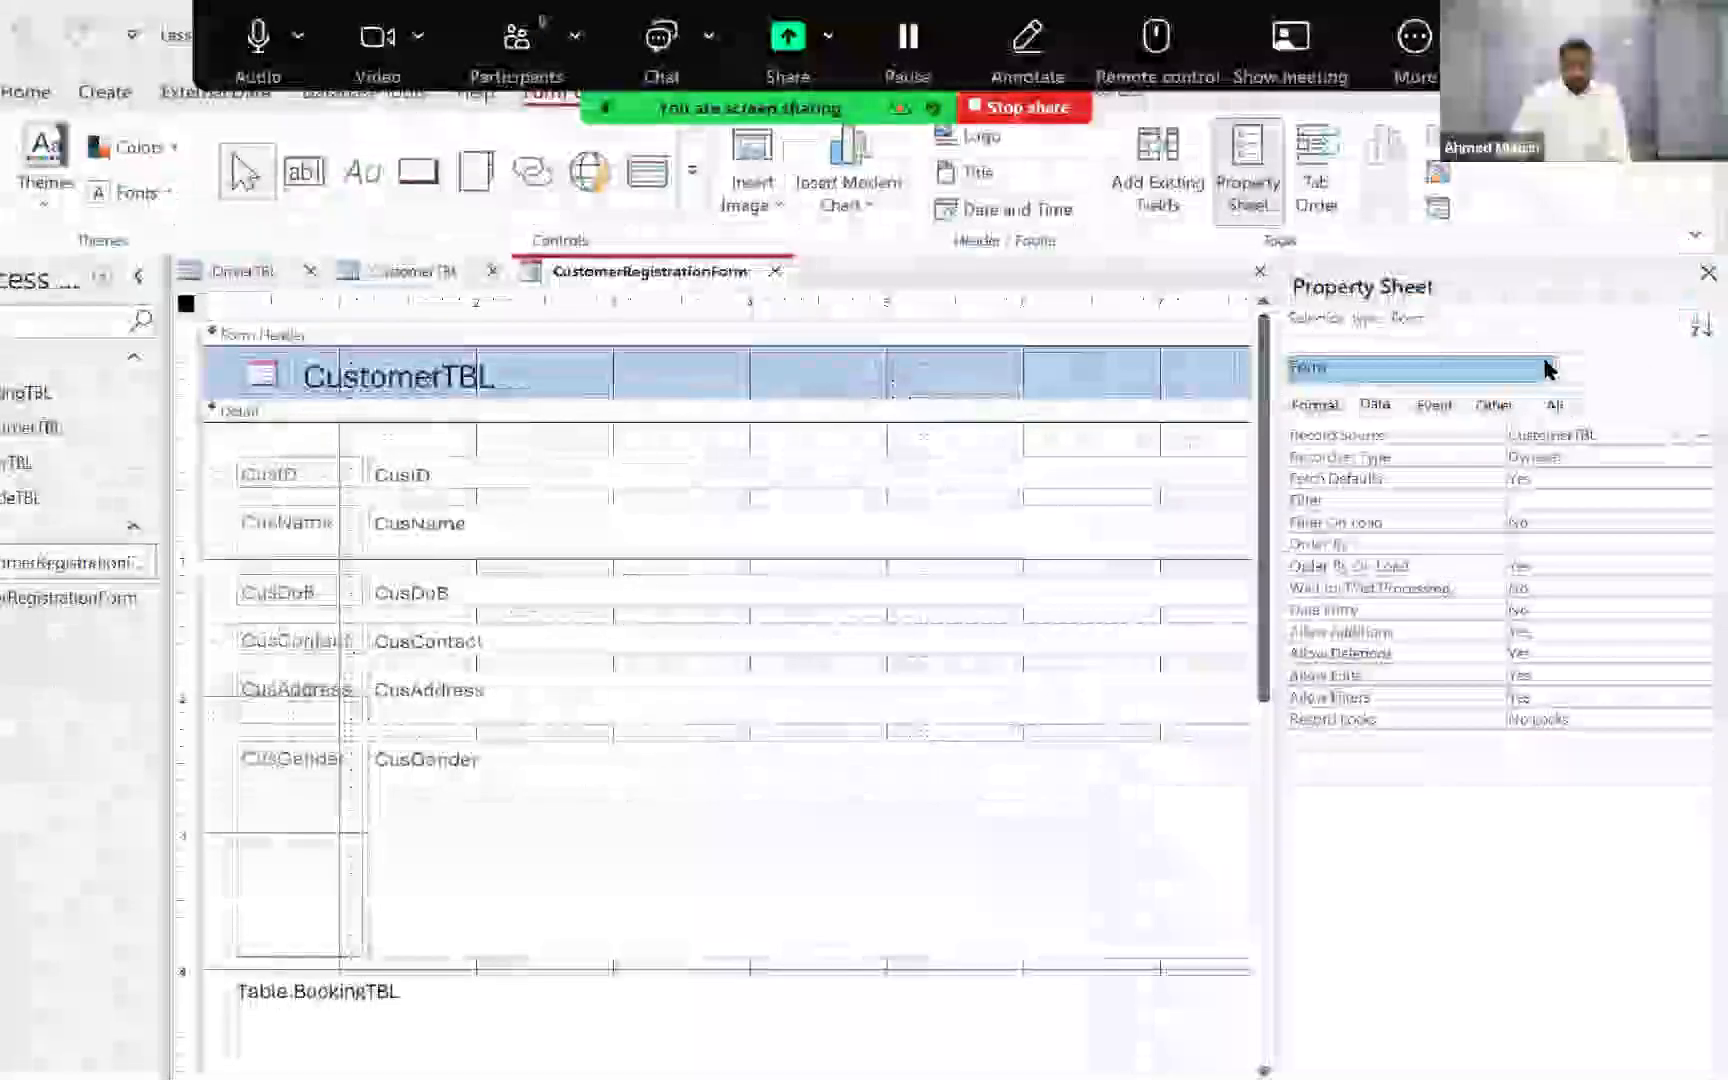
pyautogui.click(1550, 368)
pyautogui.click(1328, 575)
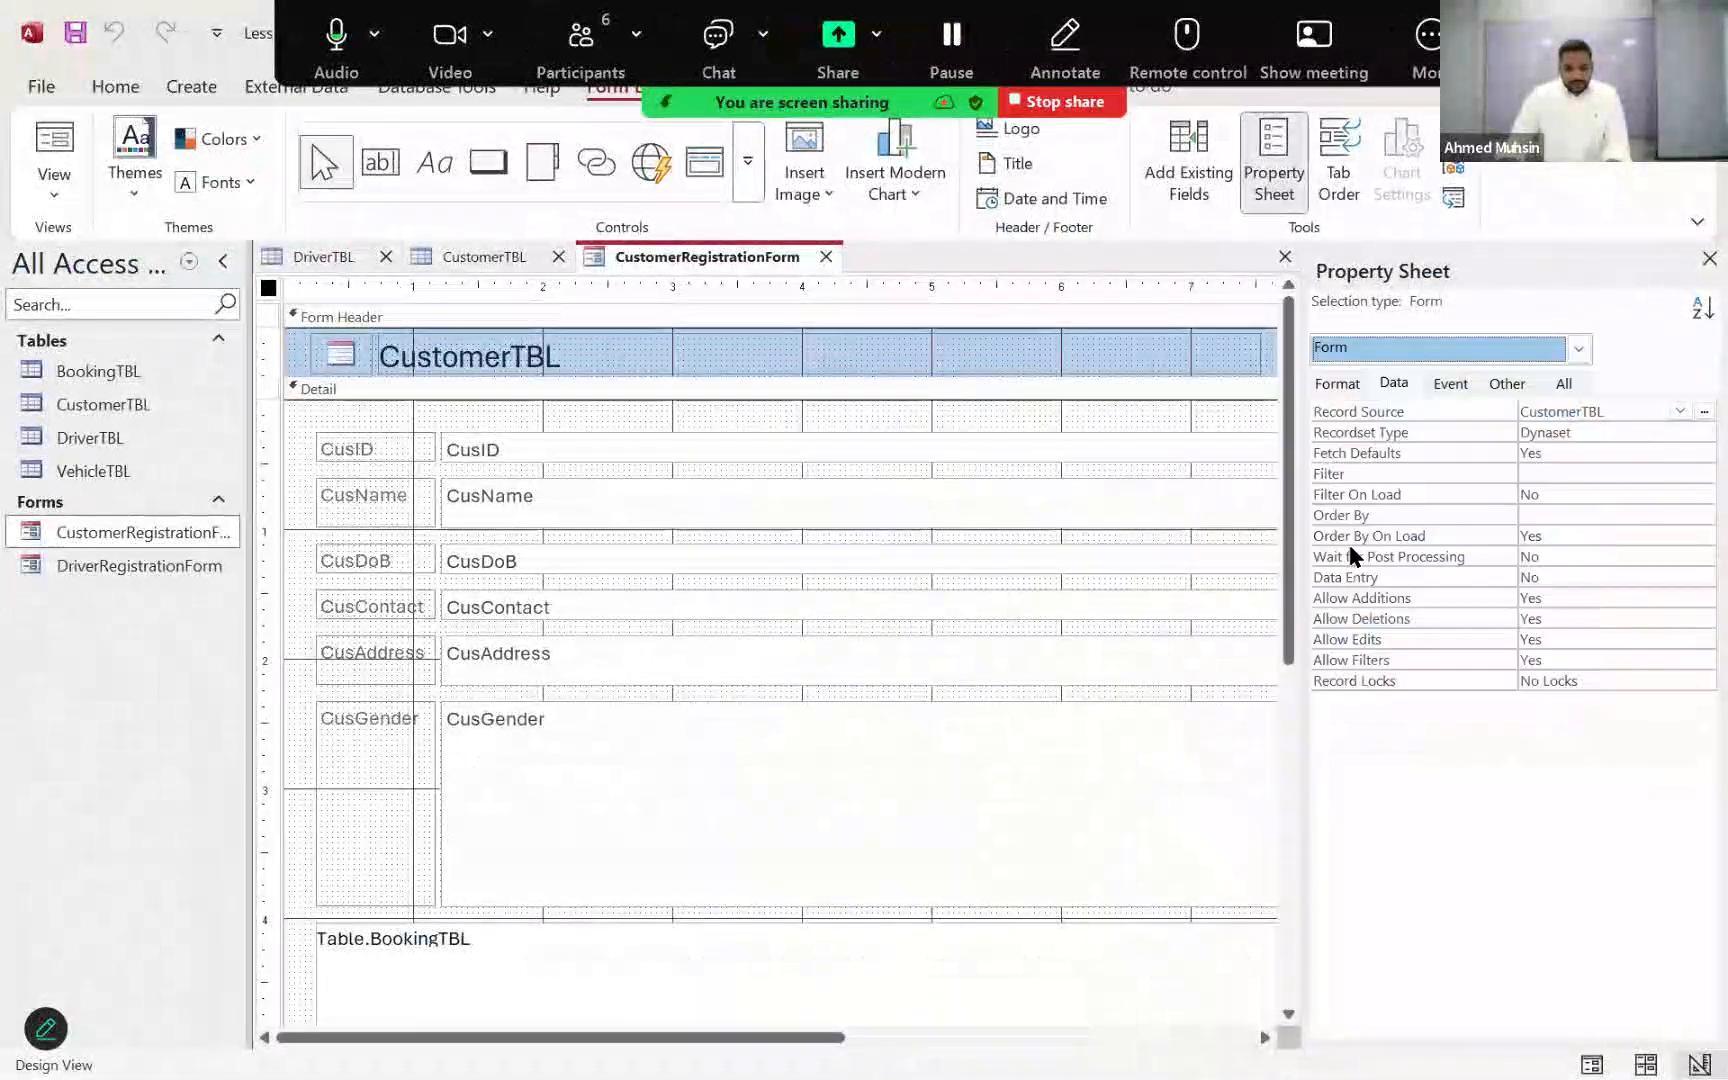
pyautogui.click(1394, 384)
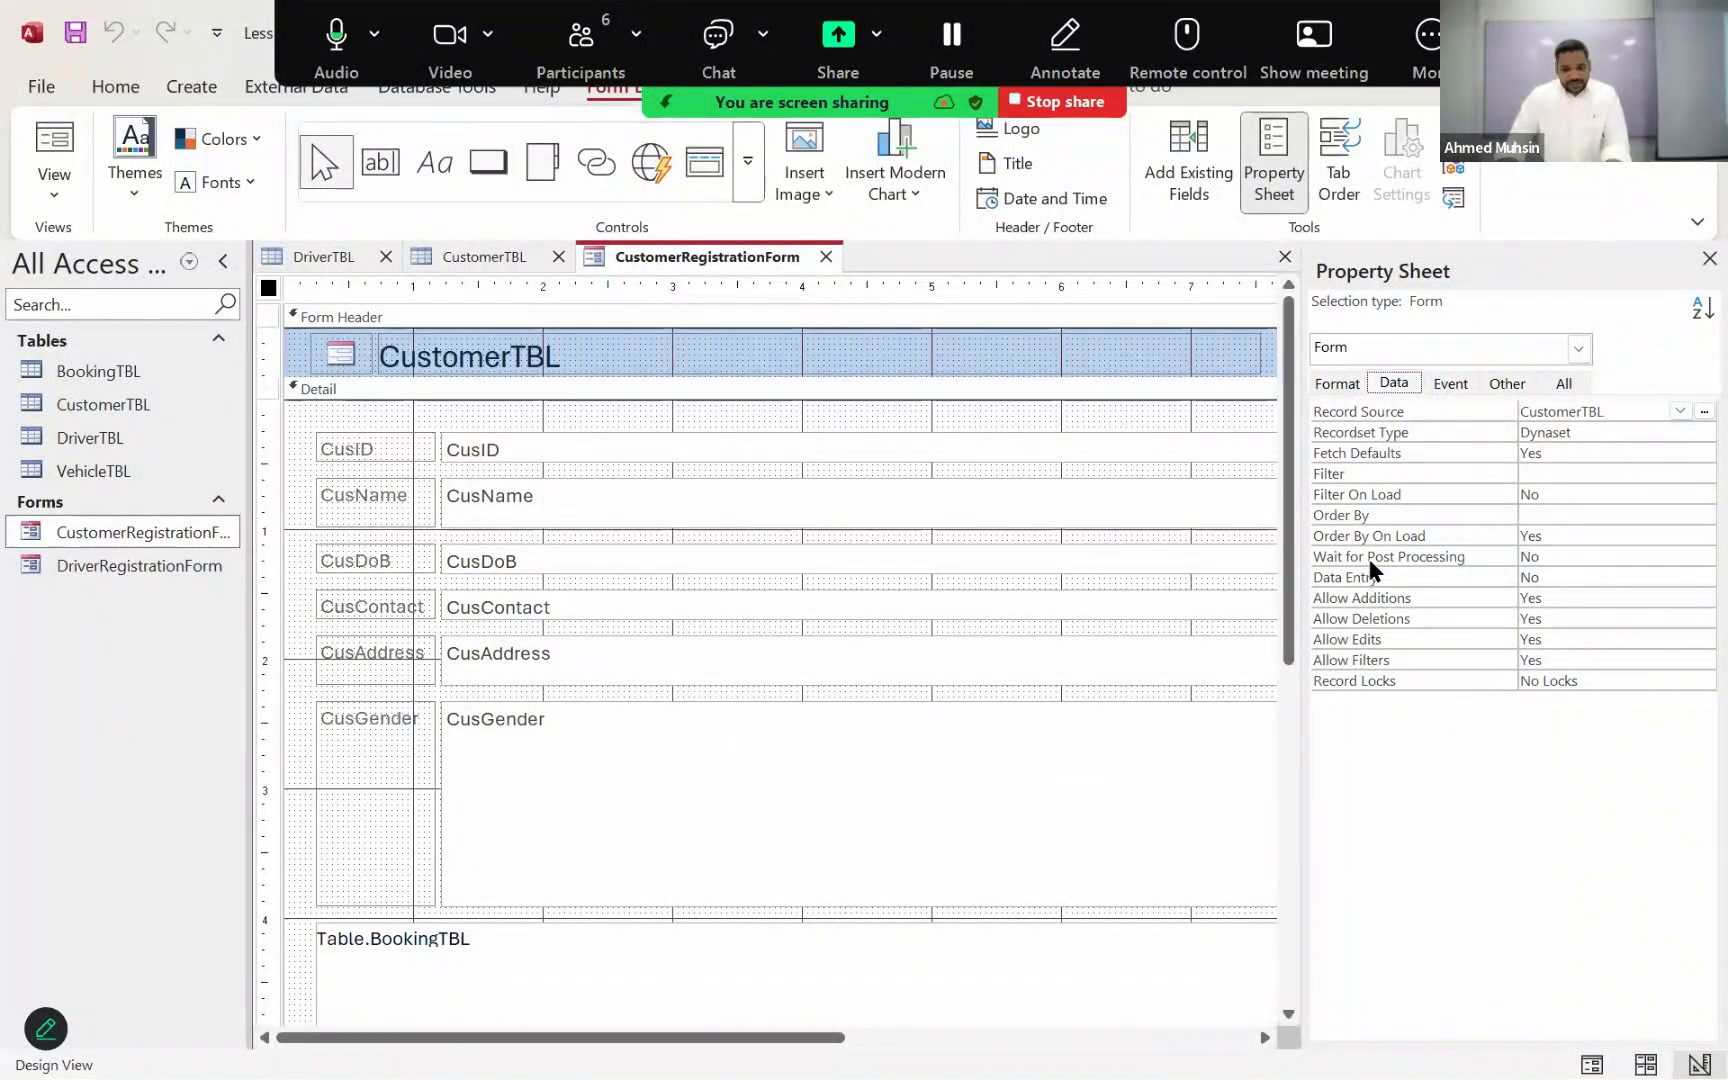
pyautogui.click(1394, 577)
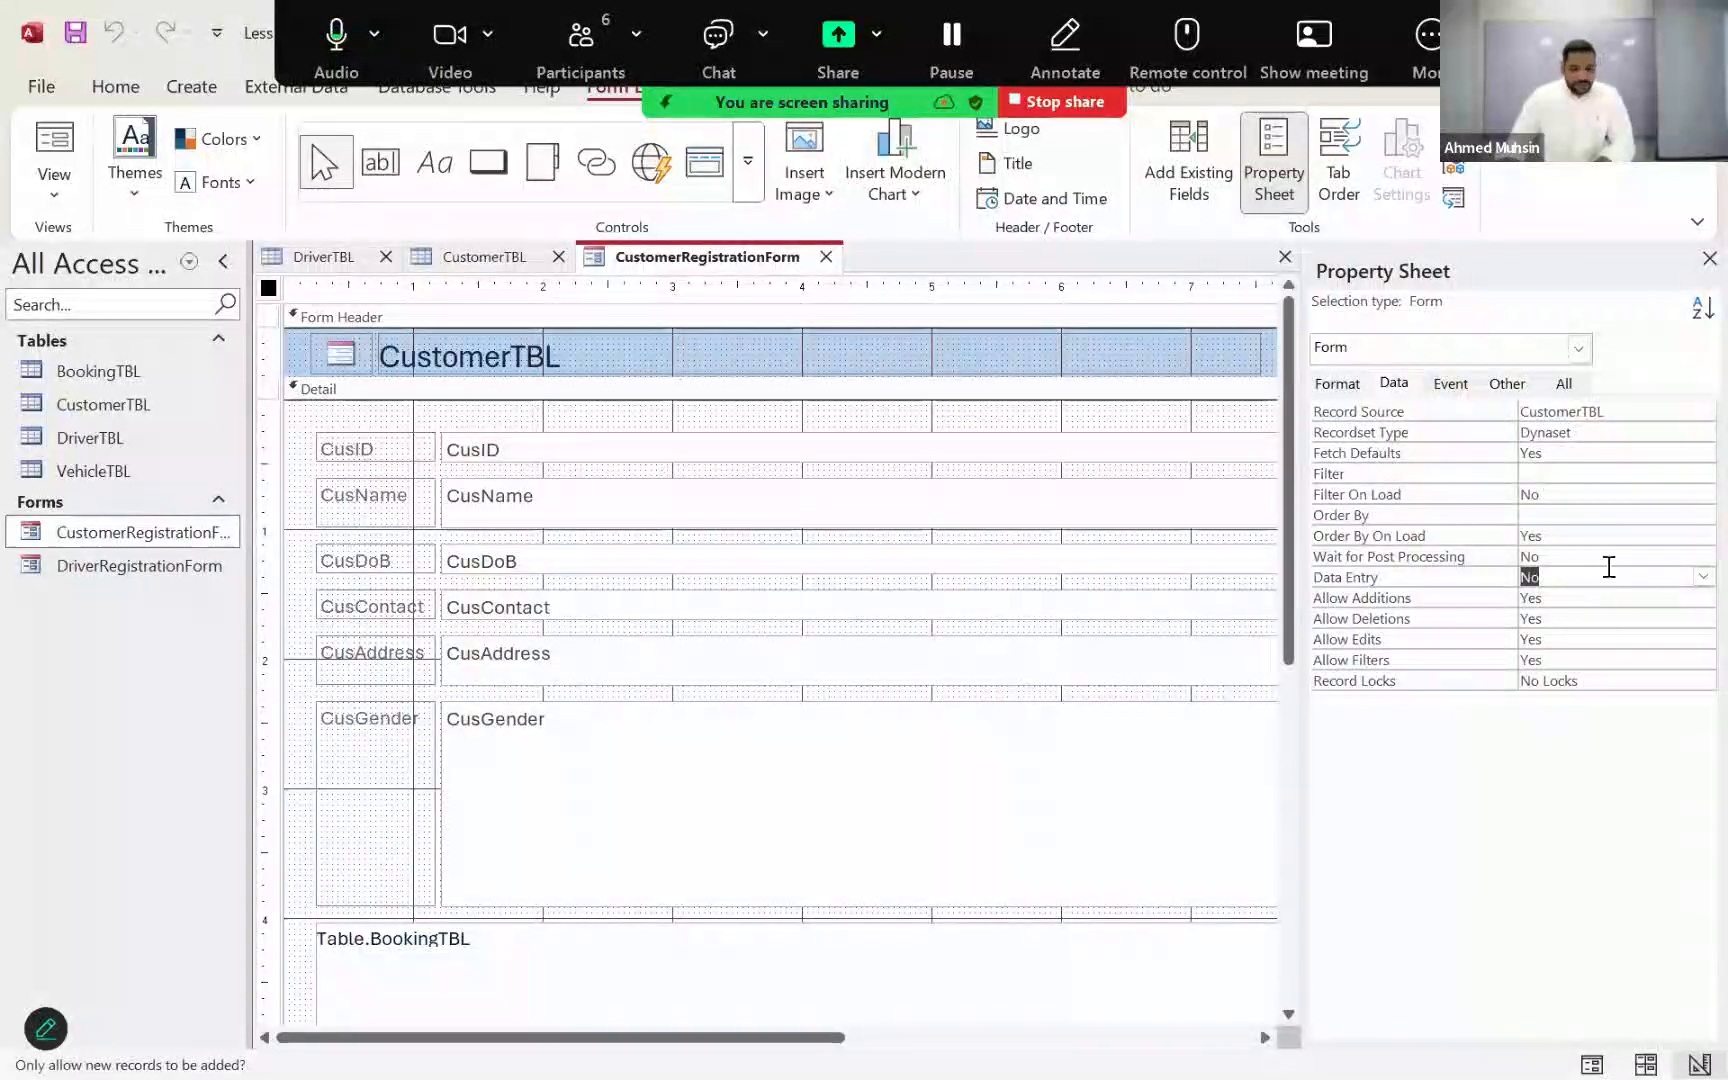
pyautogui.click(1702, 576)
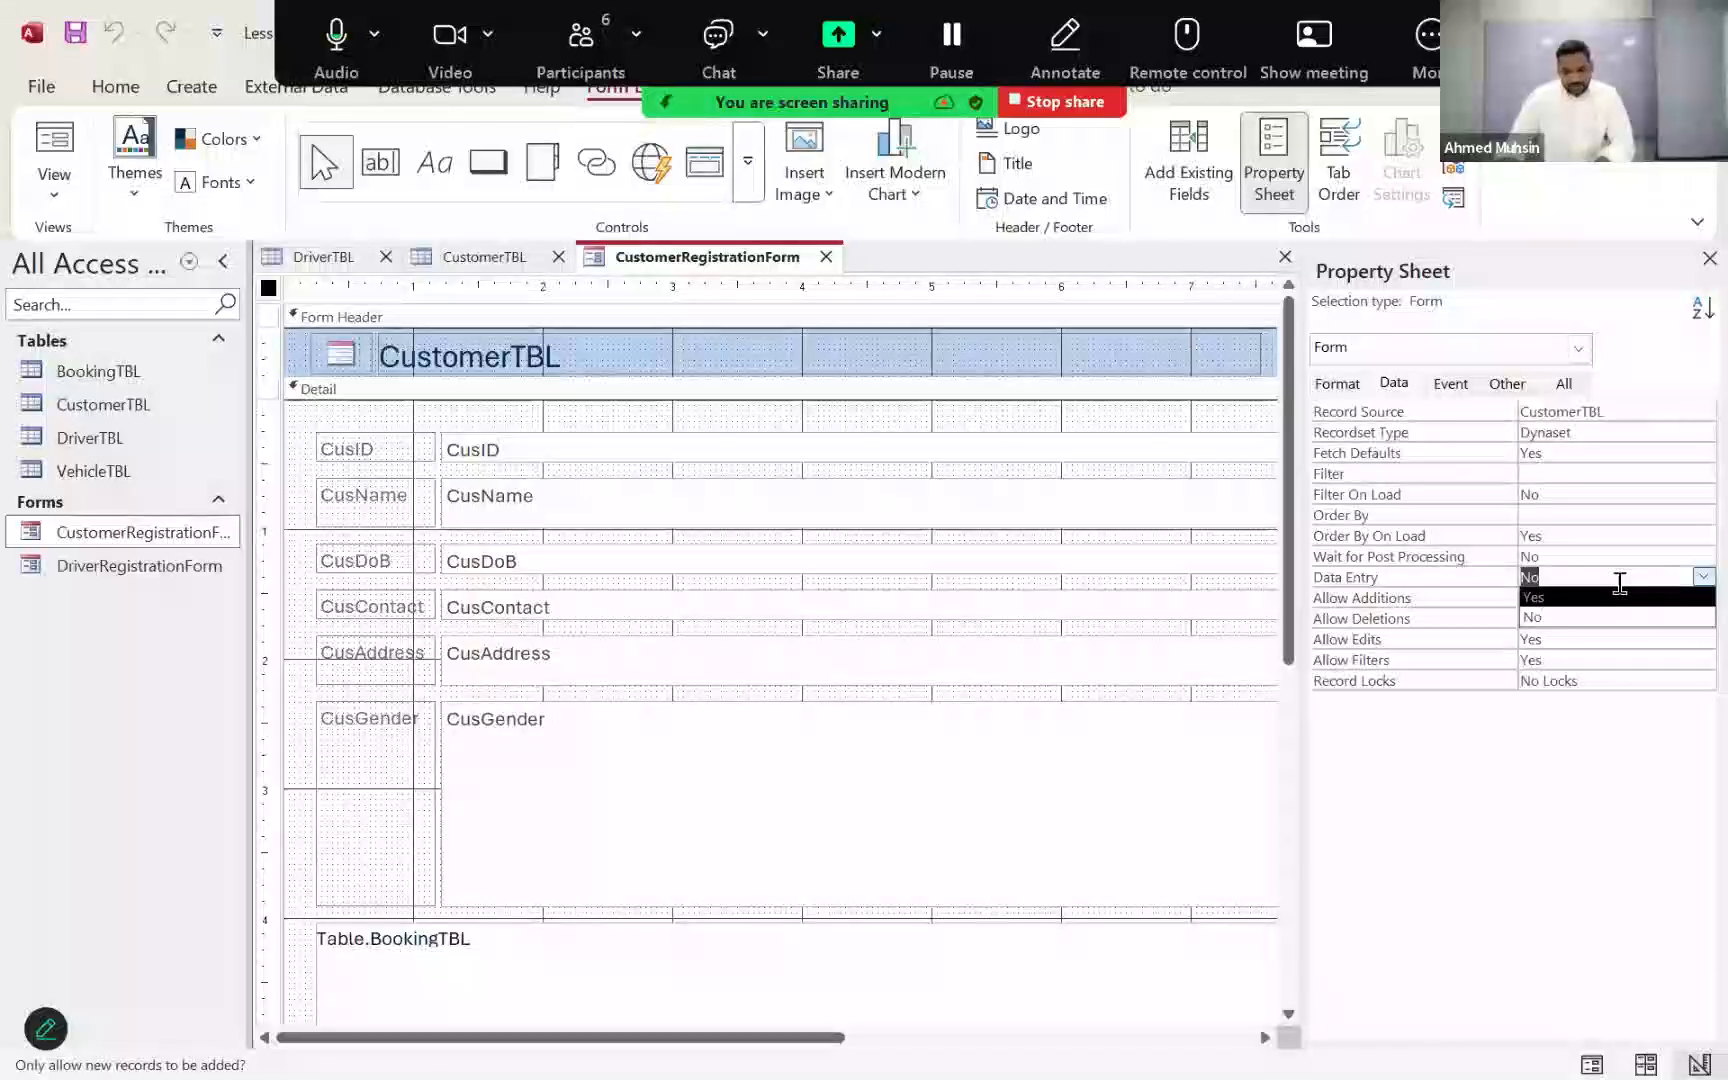
pyautogui.click(1483, 828)
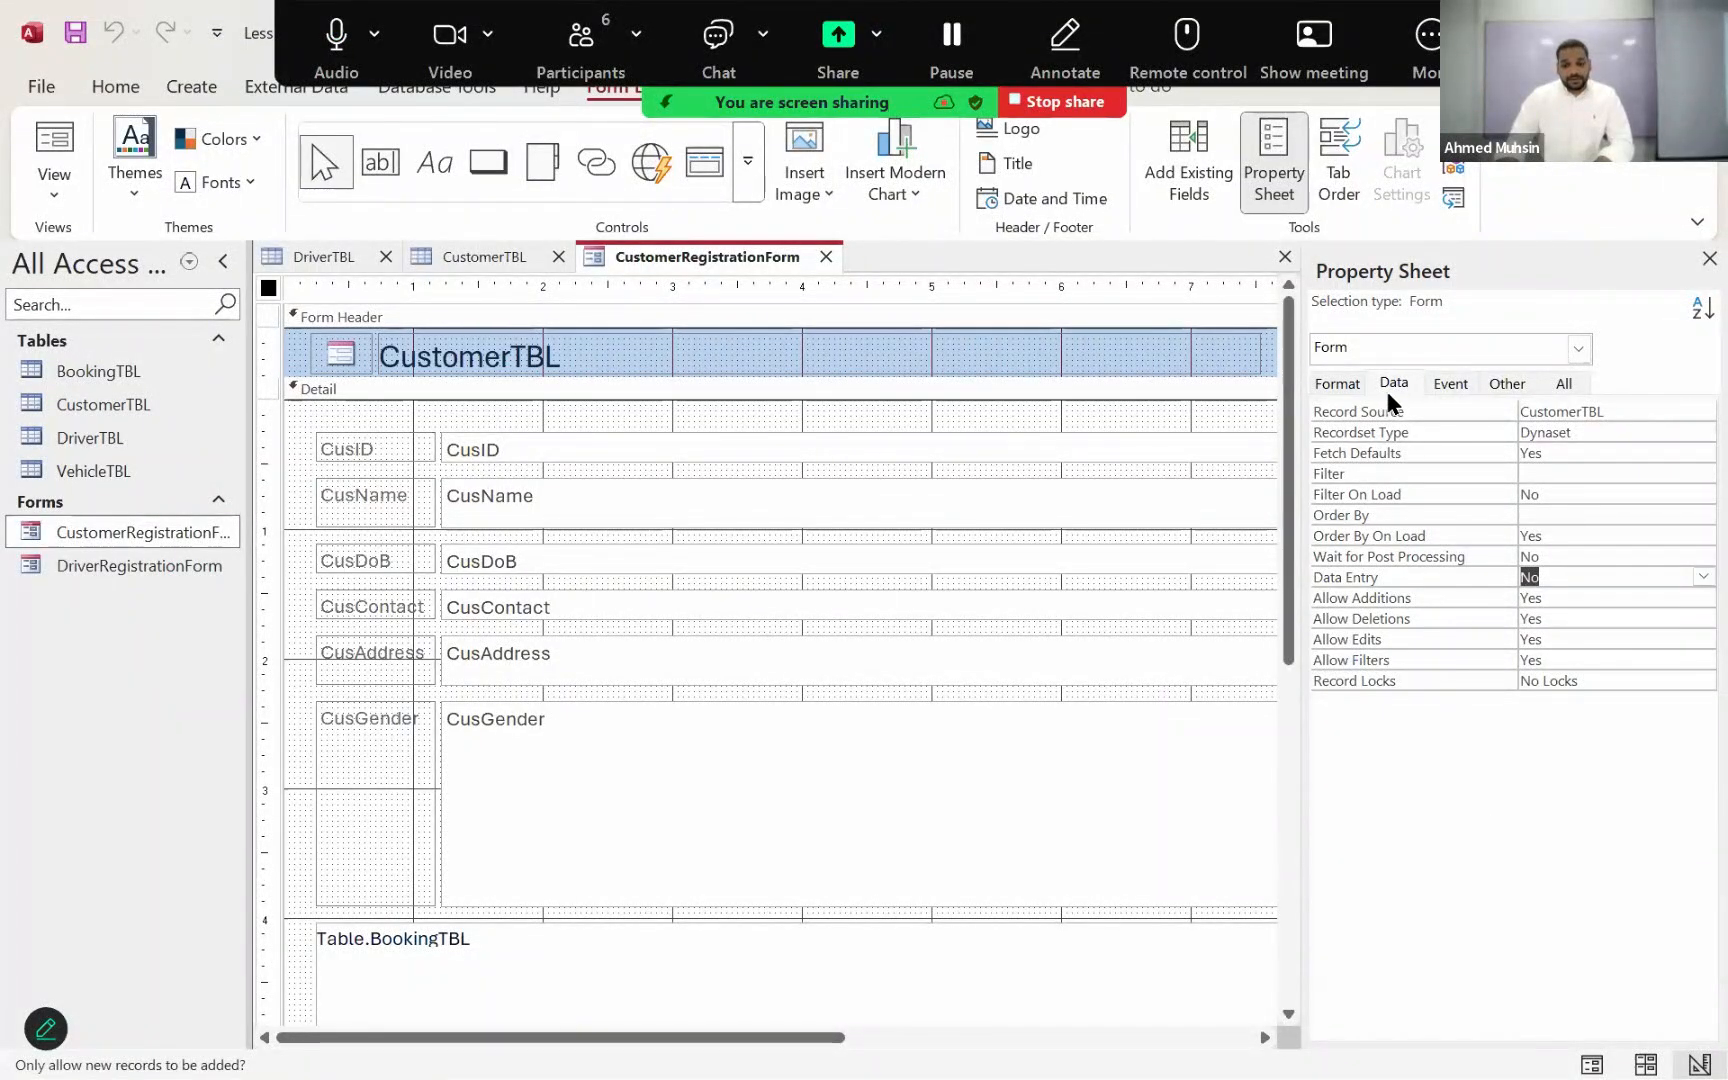
# Step: Set the Data Entry property of the whole form to Yes
pyautogui.click(1581, 350)
pyautogui.click(1414, 545)
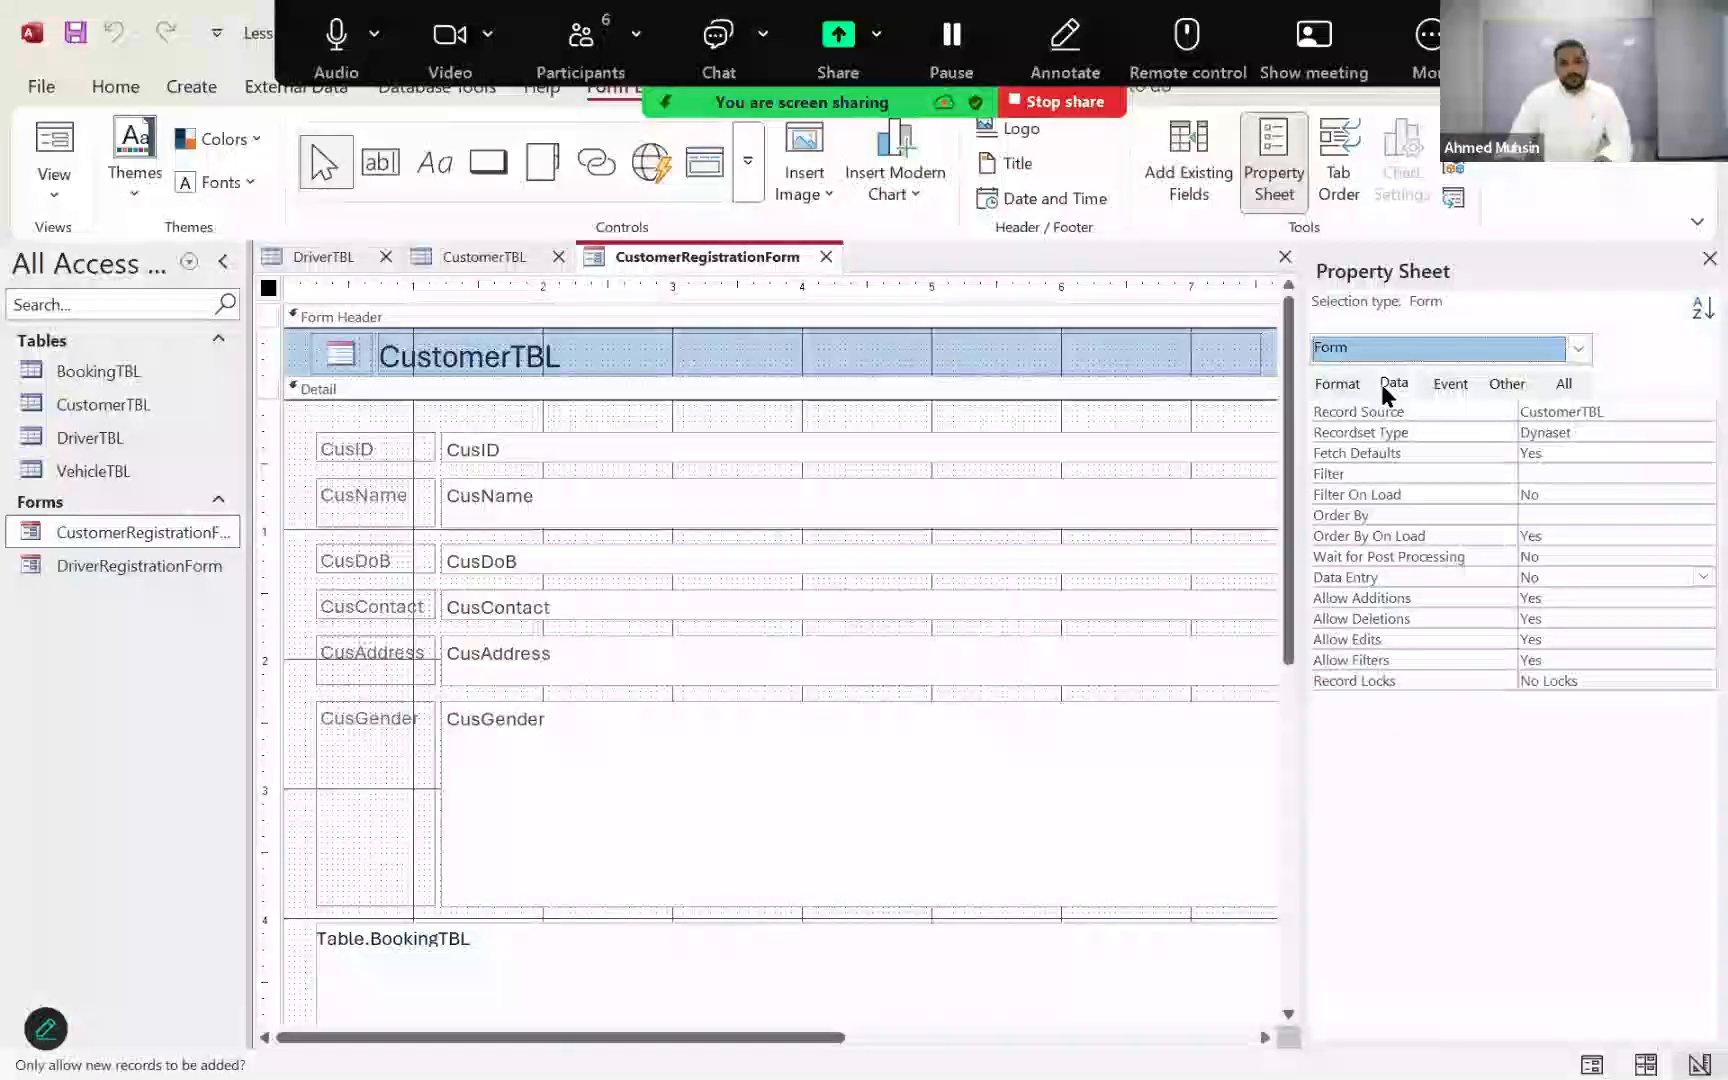
pyautogui.click(1381, 381)
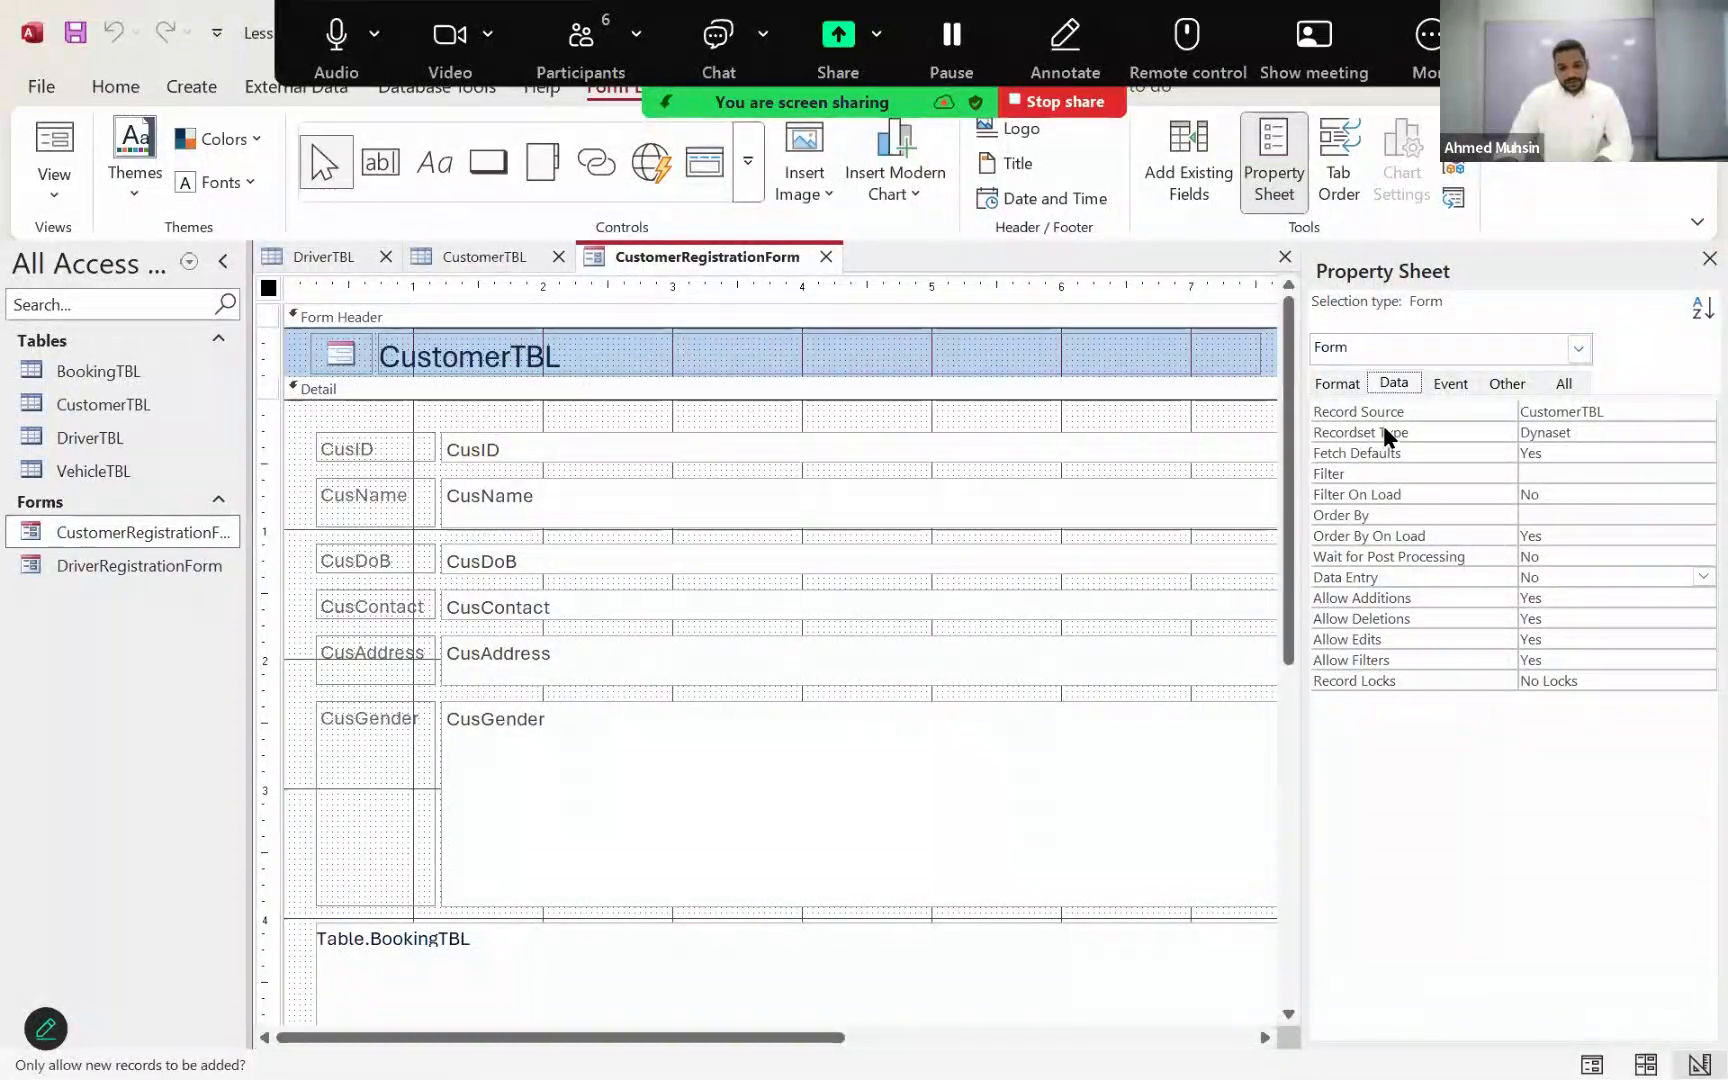
pyautogui.click(1390, 569)
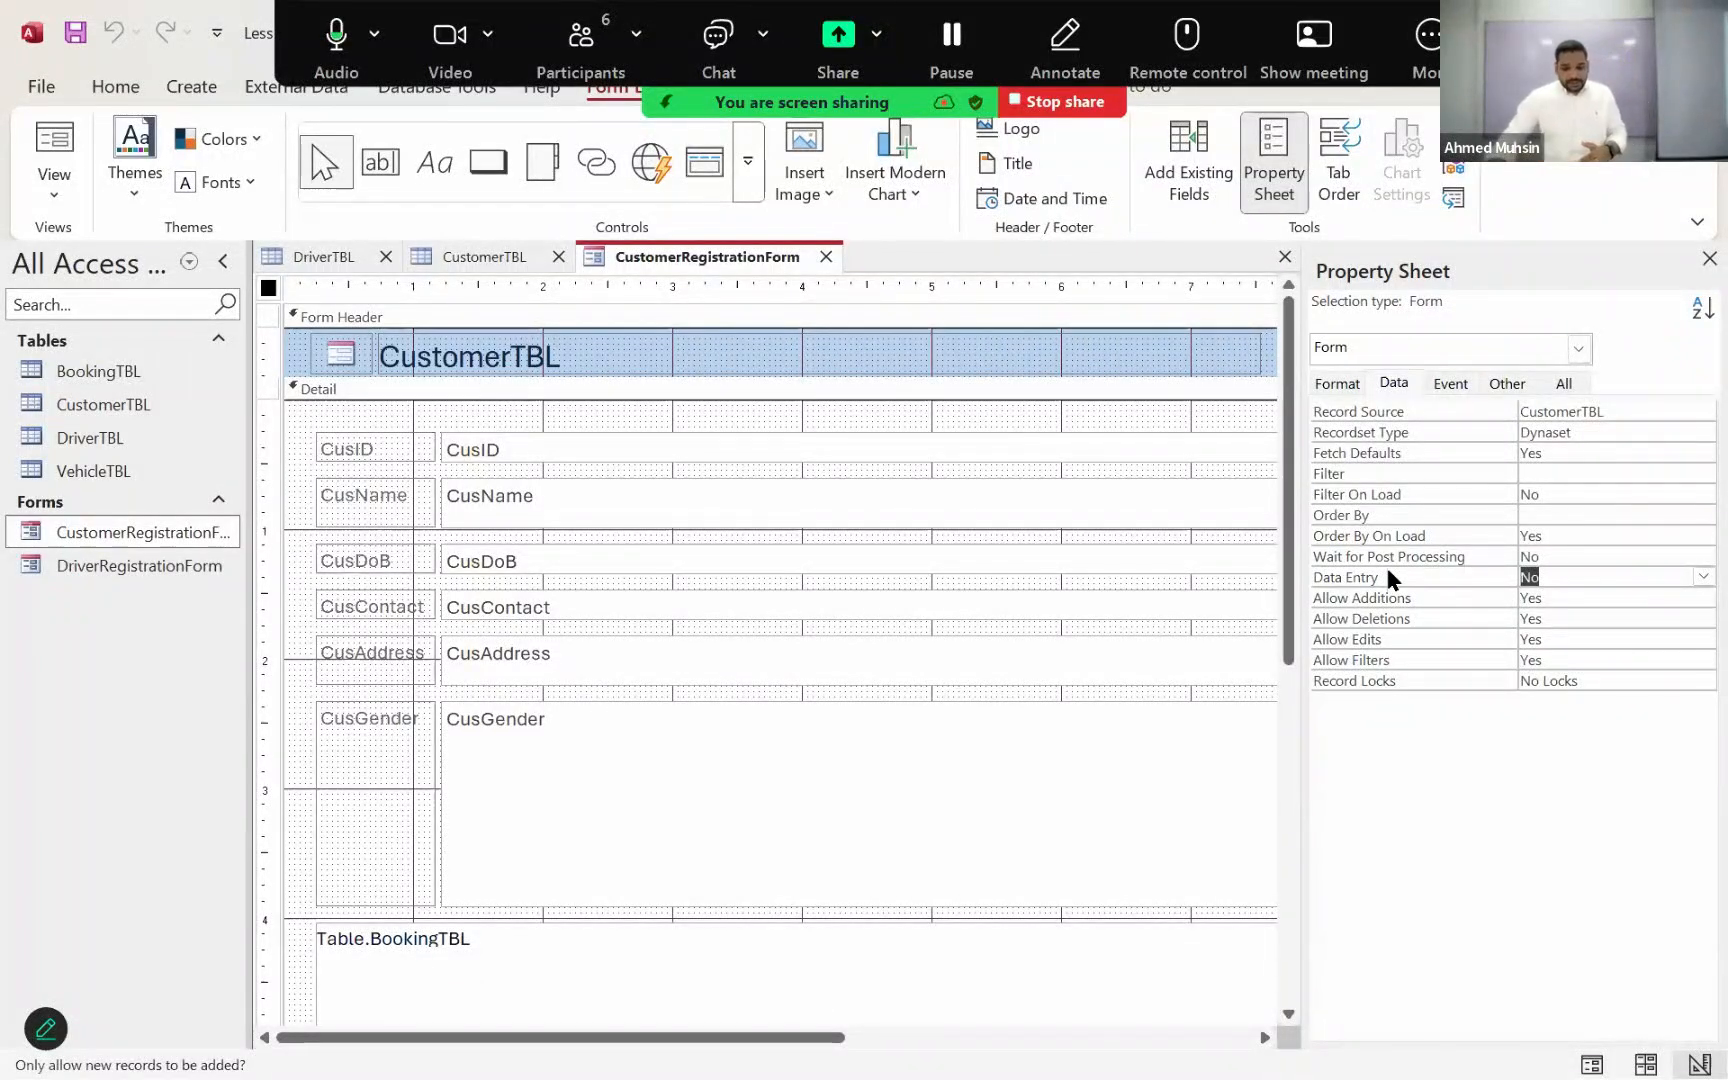
pyautogui.click(1700, 577)
pyautogui.click(1676, 599)
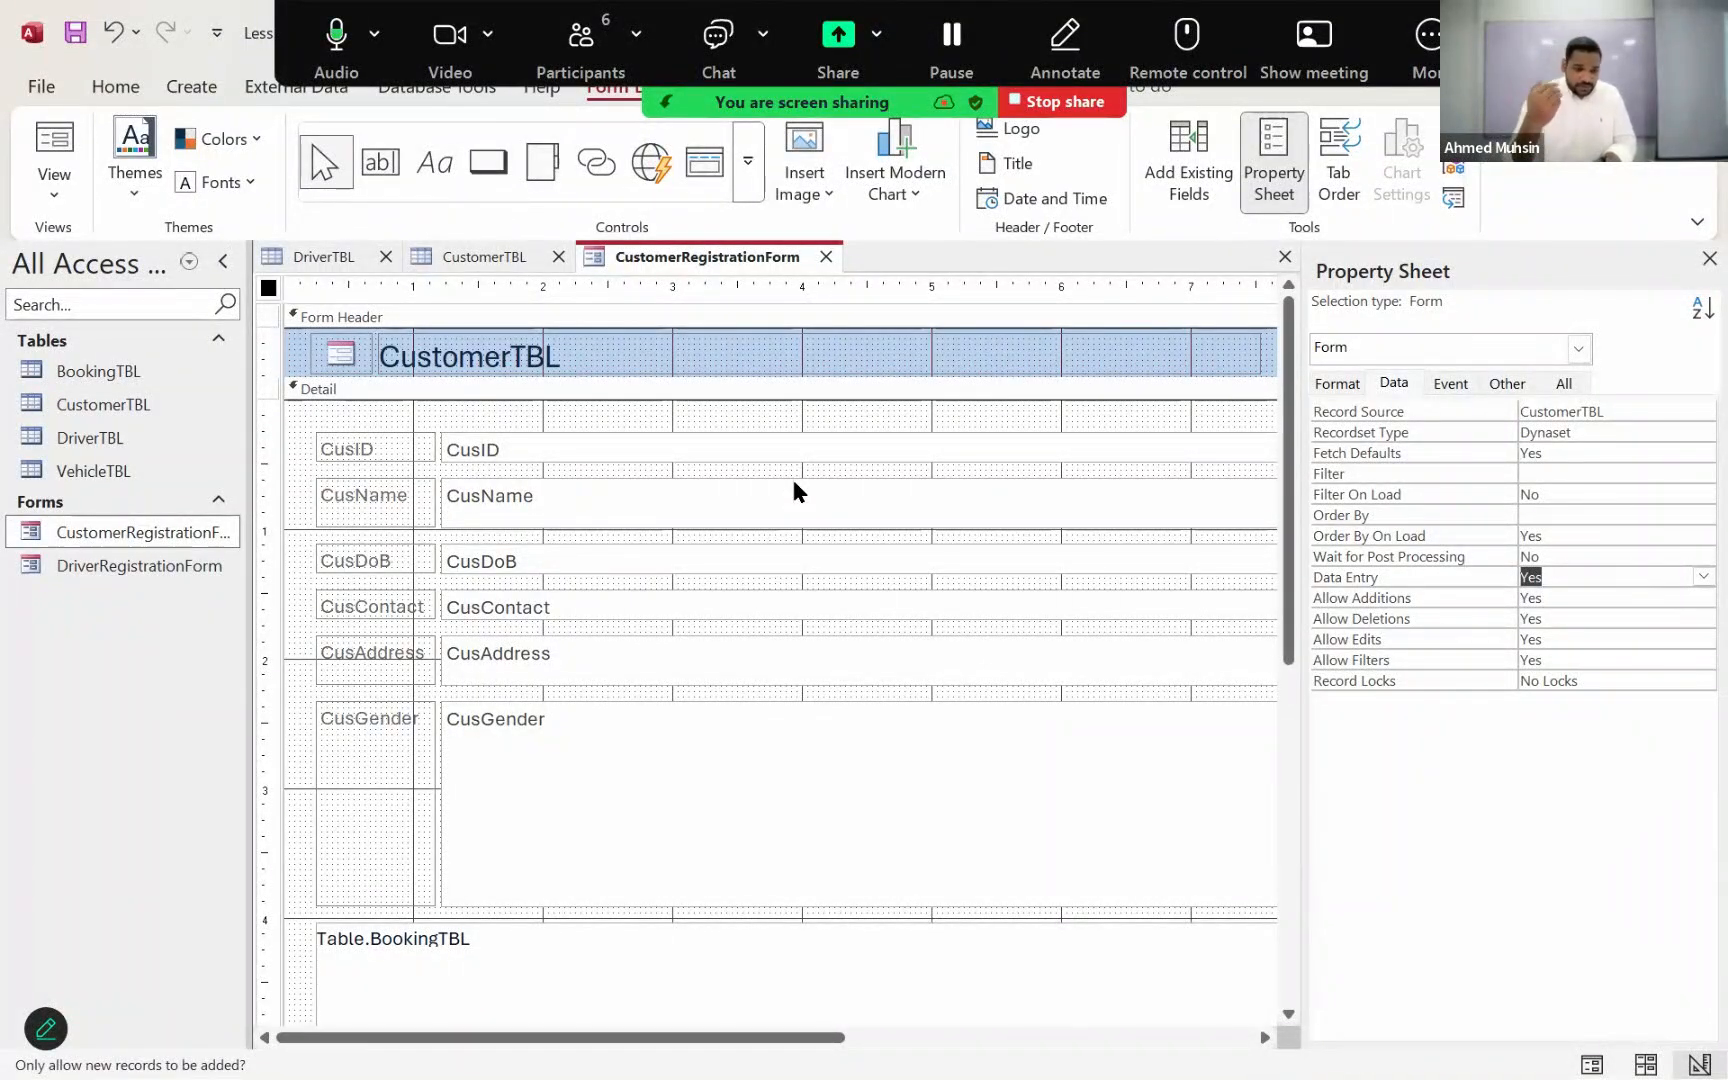
# Step: Switch CustomerRegistrationForm from Design View to Form View
pyautogui.click(55, 181)
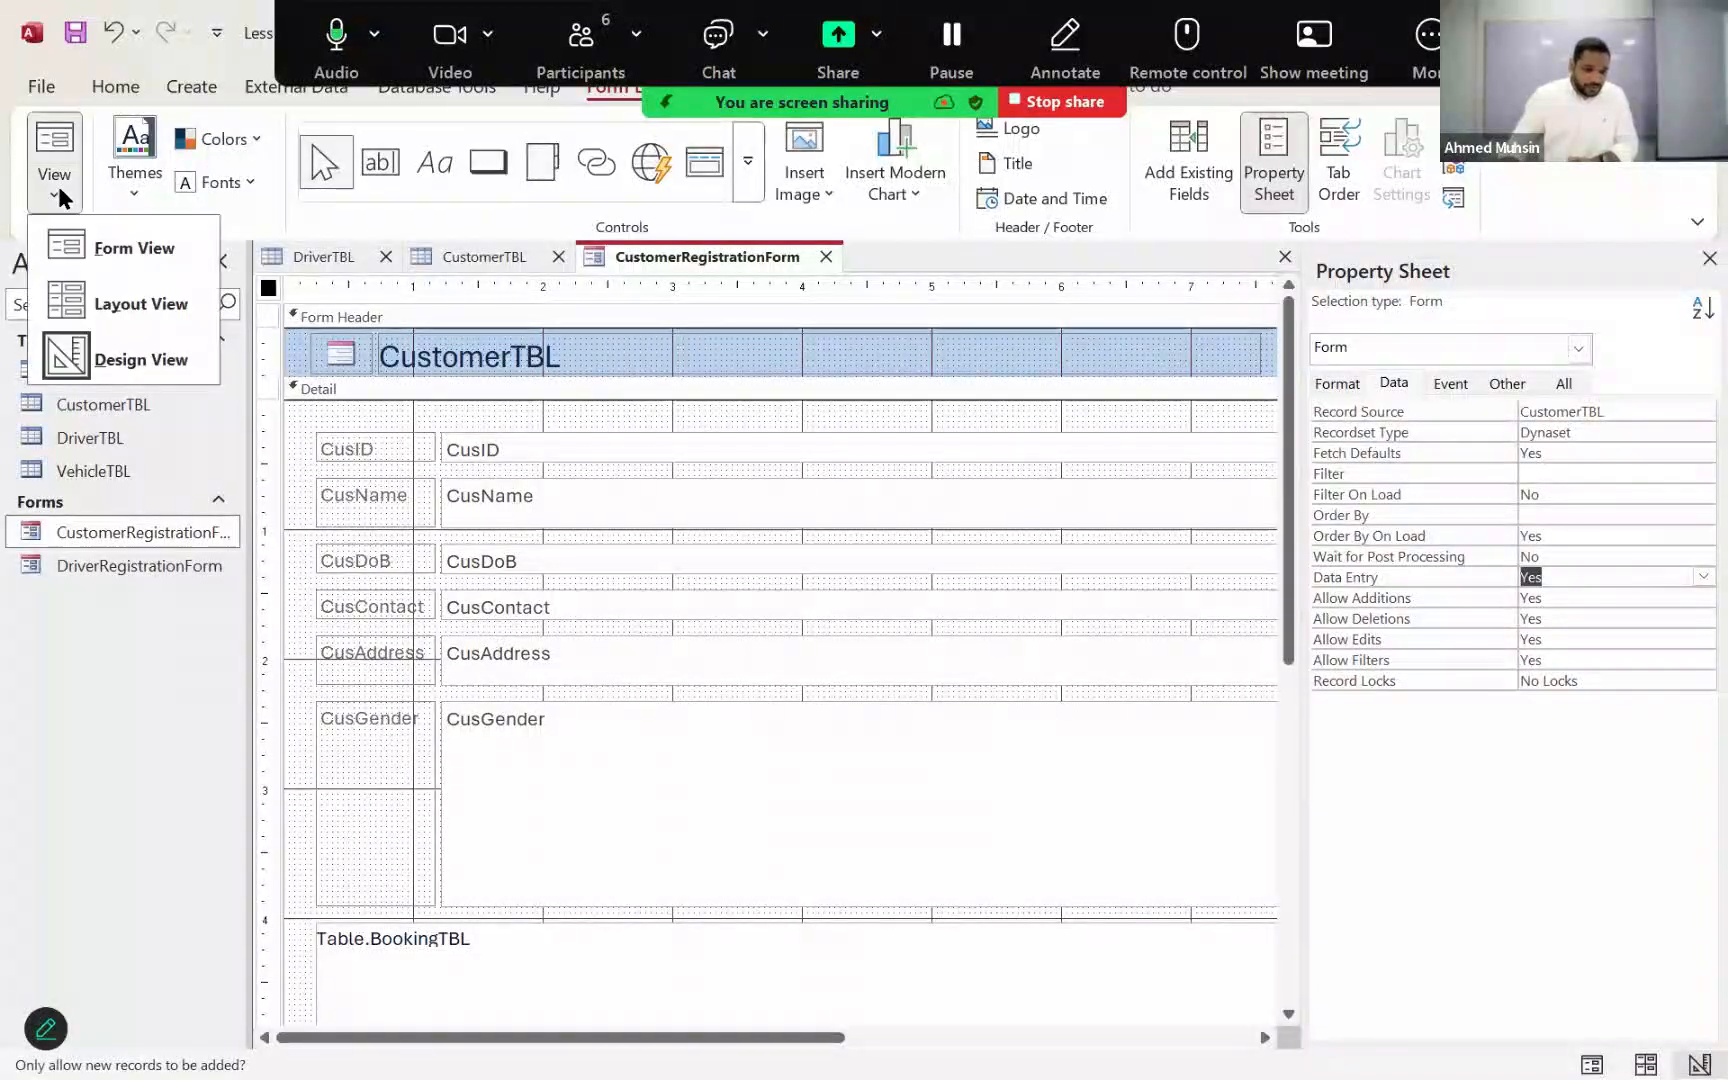
pyautogui.click(1393, 648)
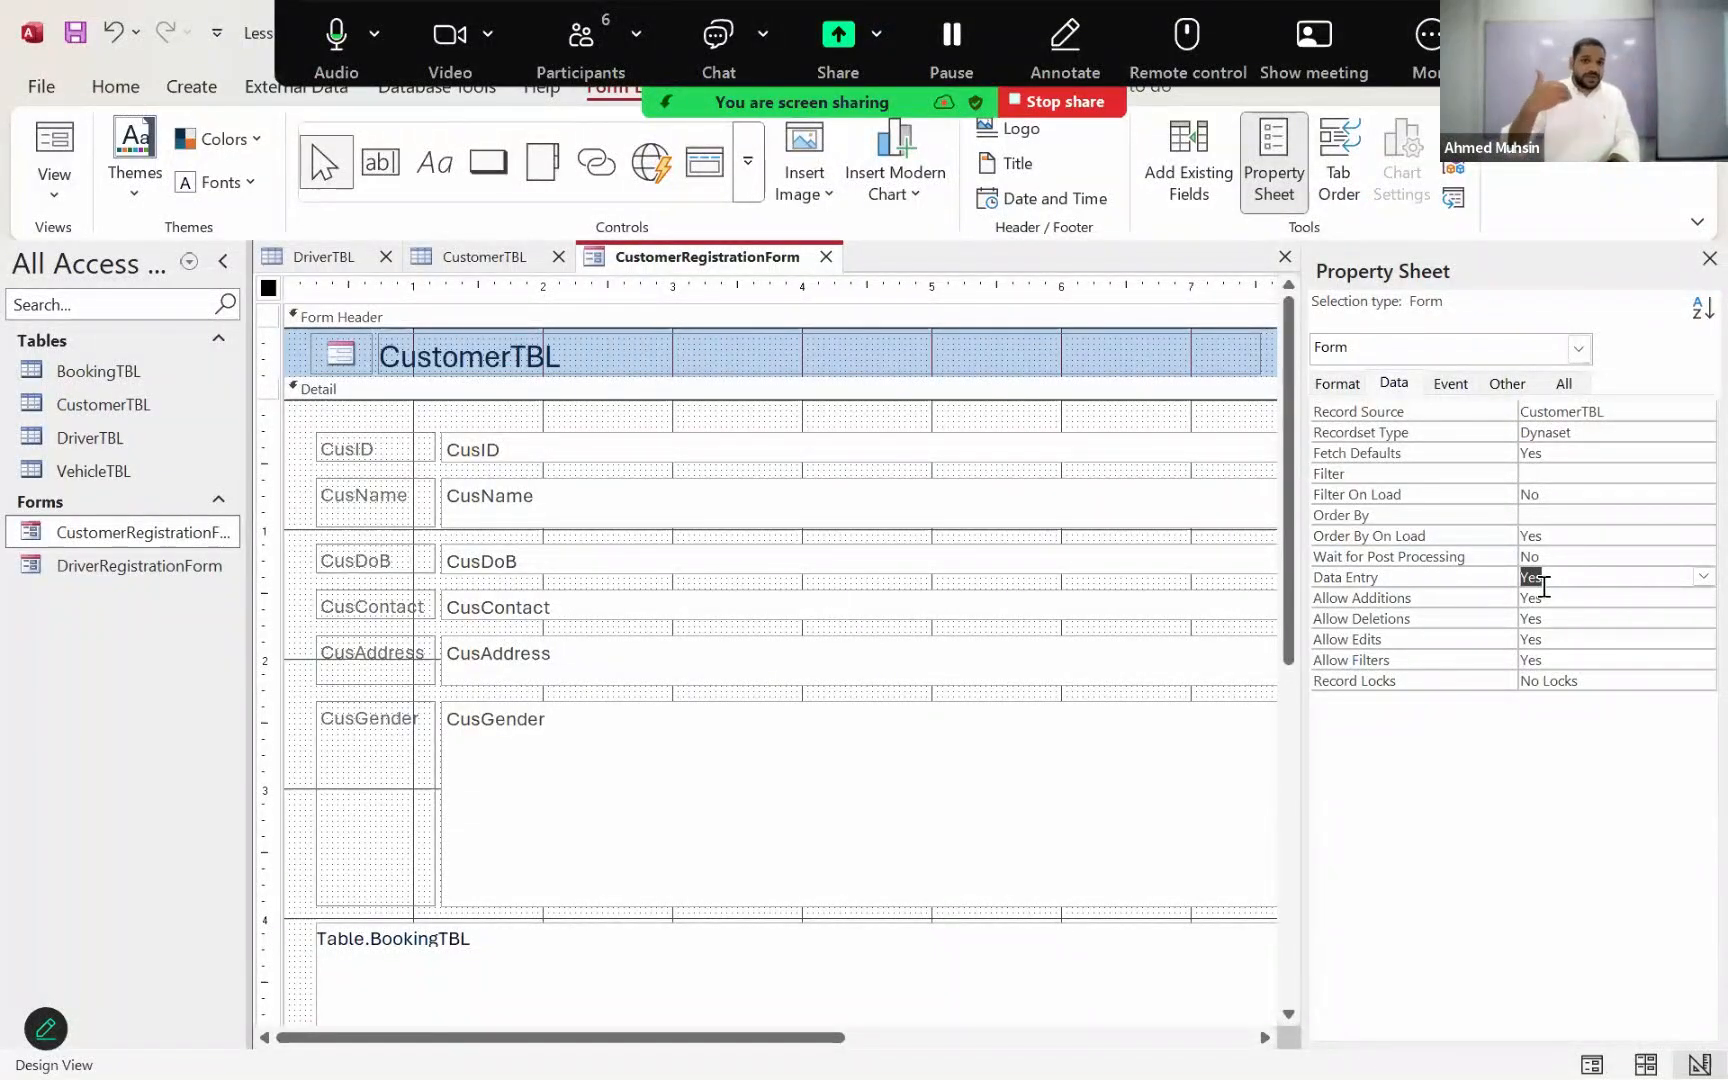
pyautogui.click(50, 200)
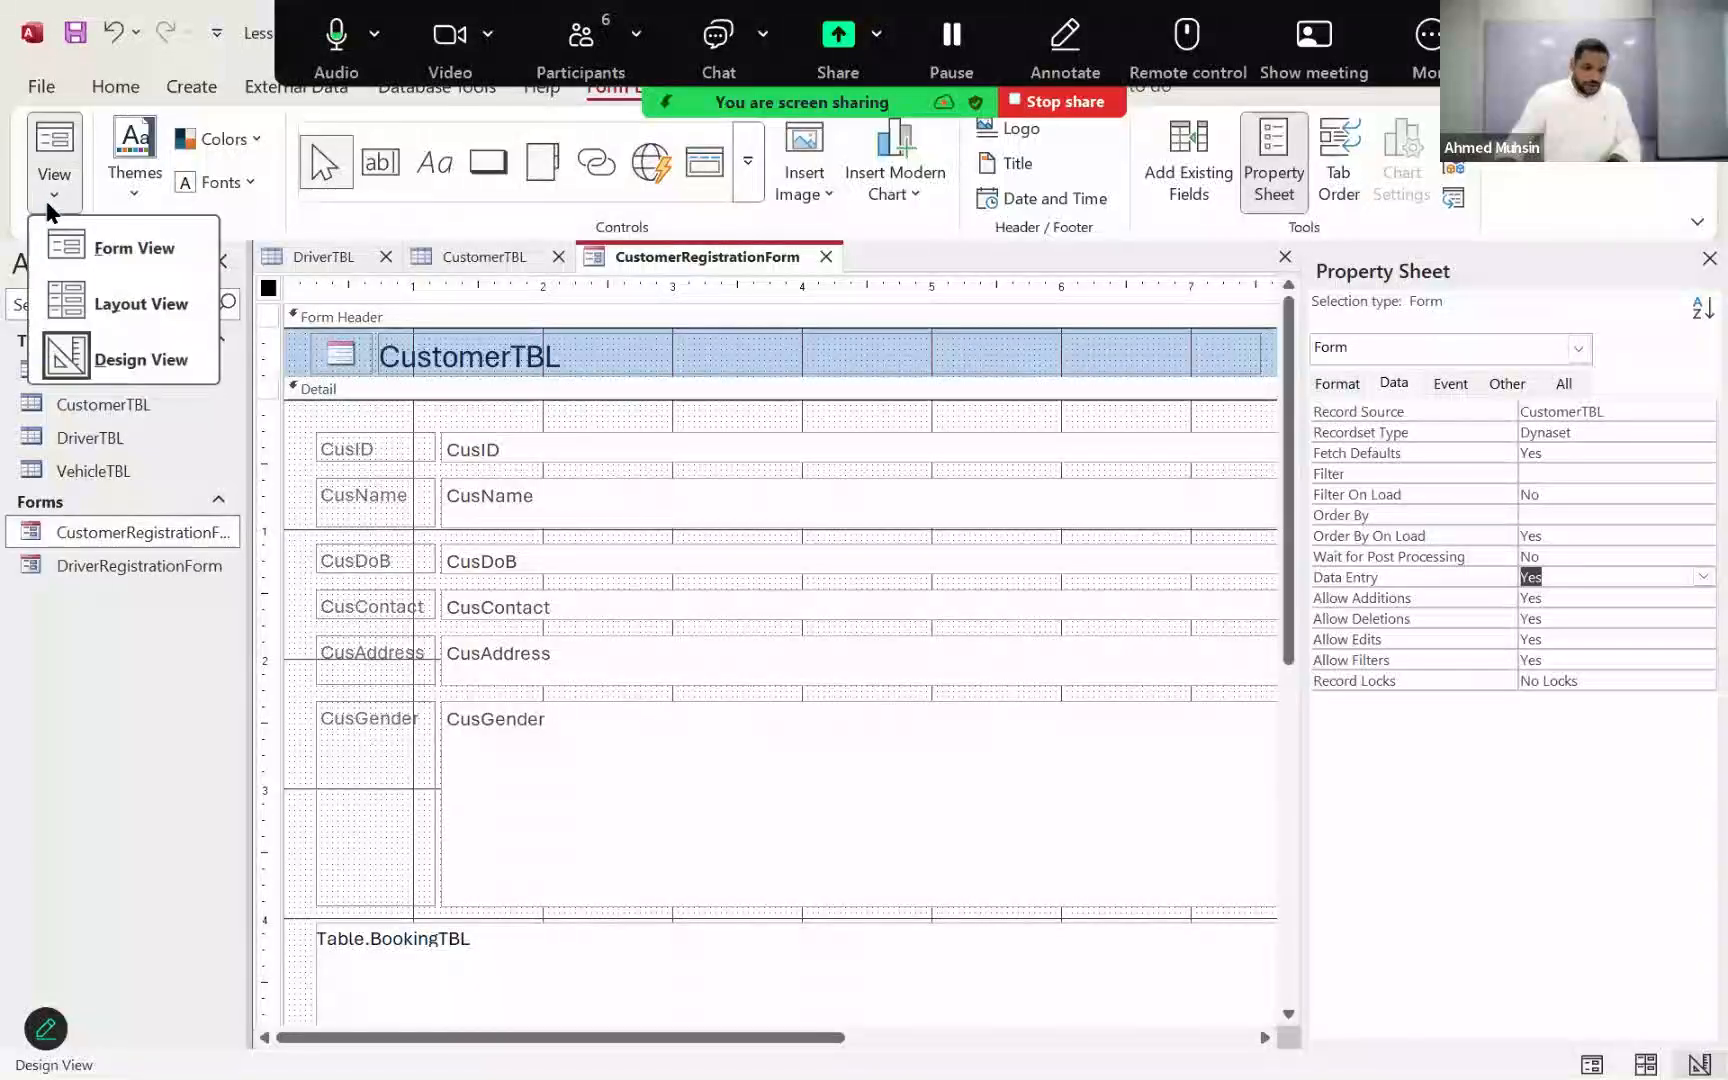
pyautogui.click(85, 250)
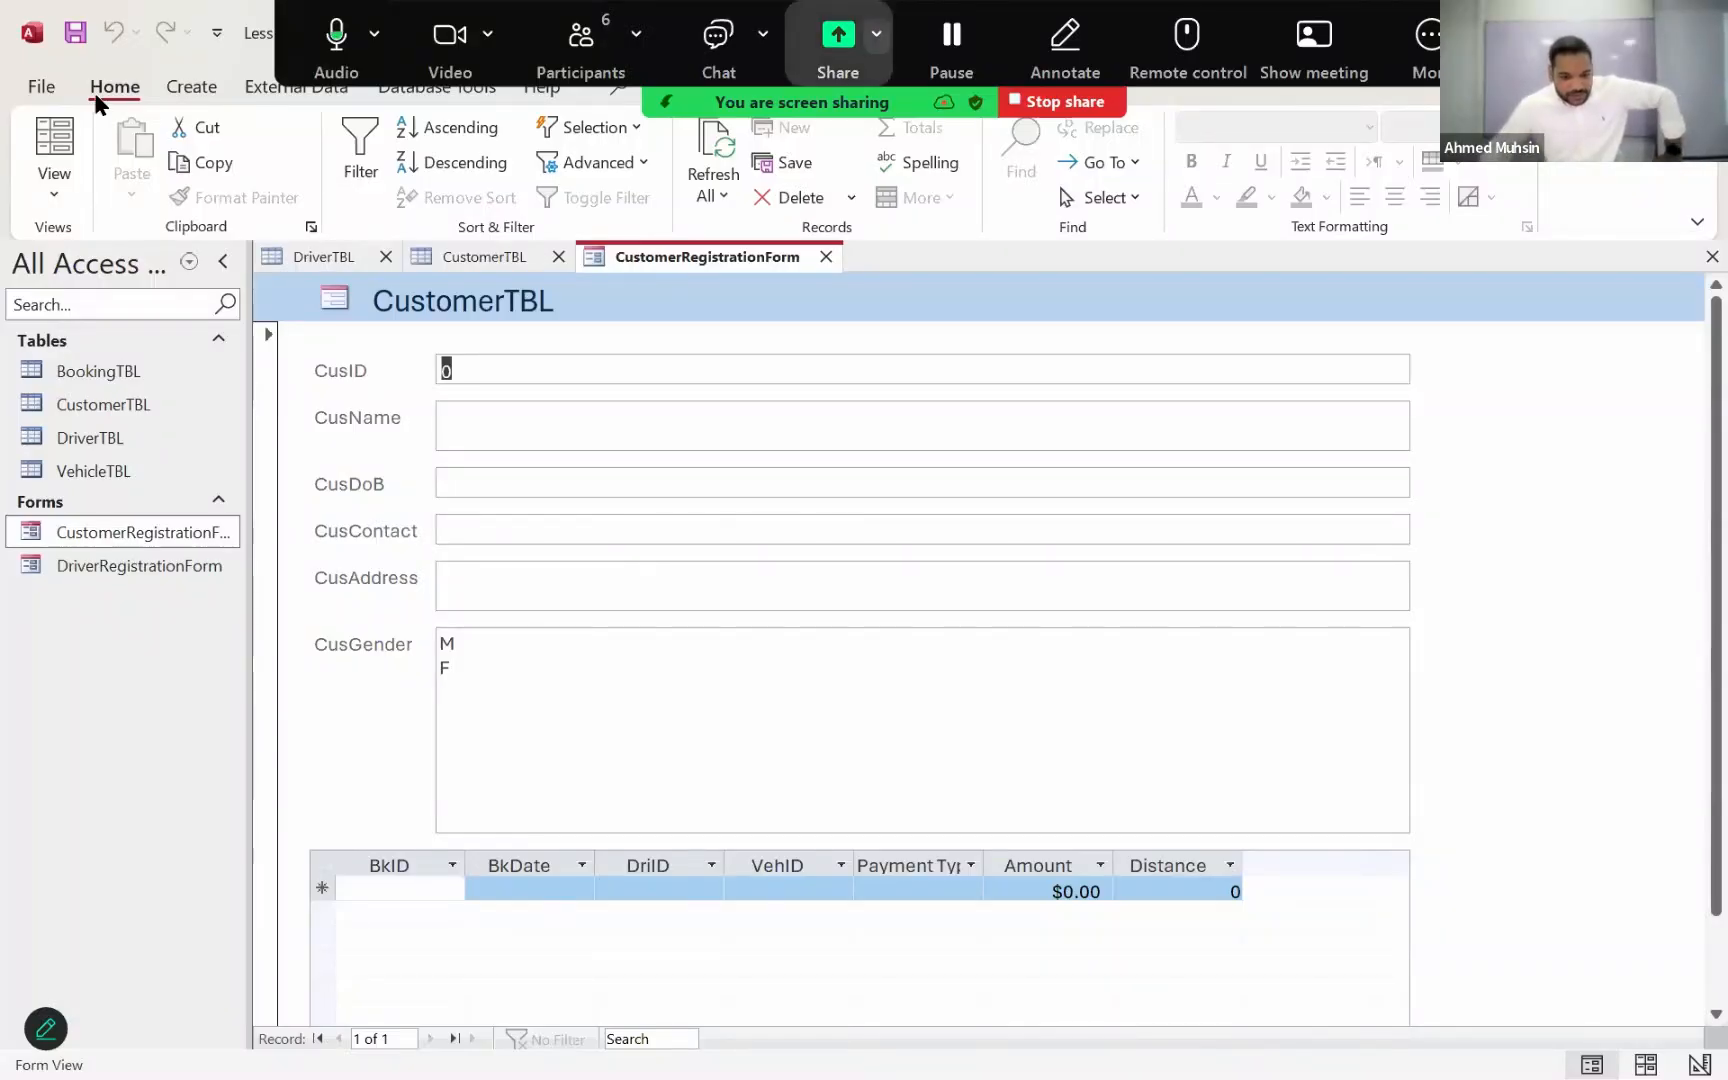
pyautogui.hotkey('alt', 'u')
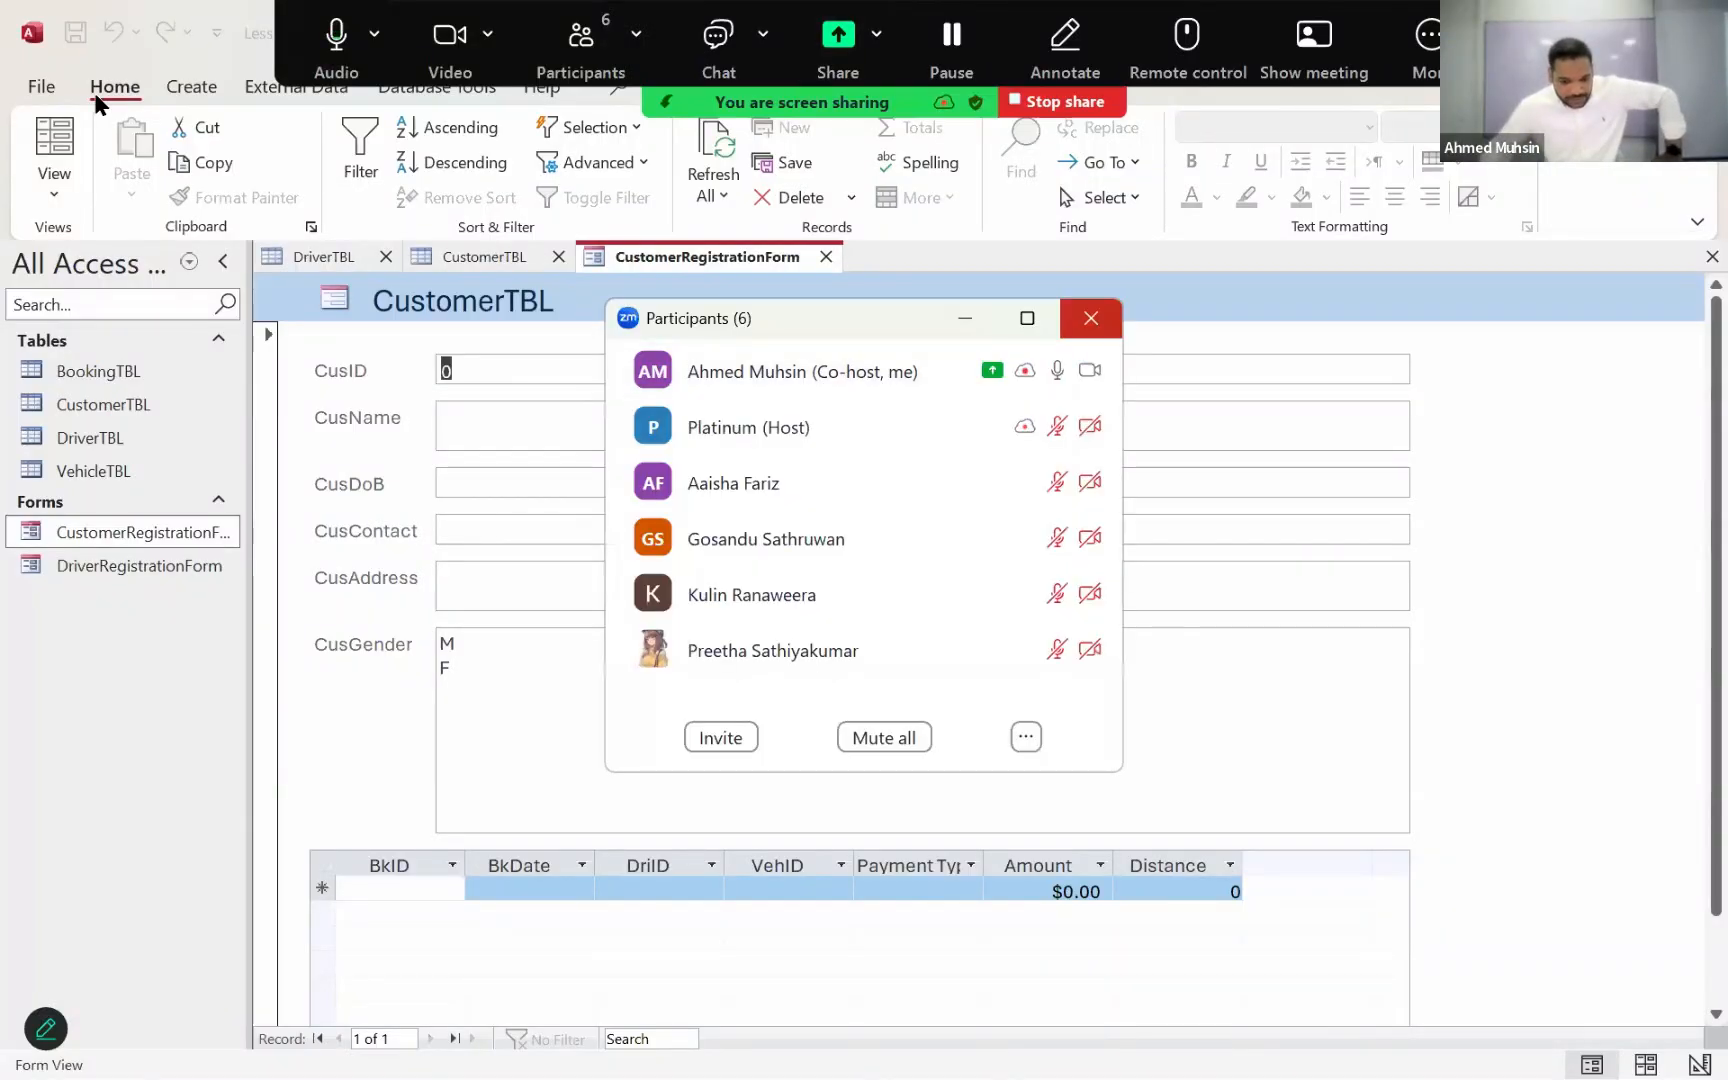
pyautogui.hotkey('alt', 'u')
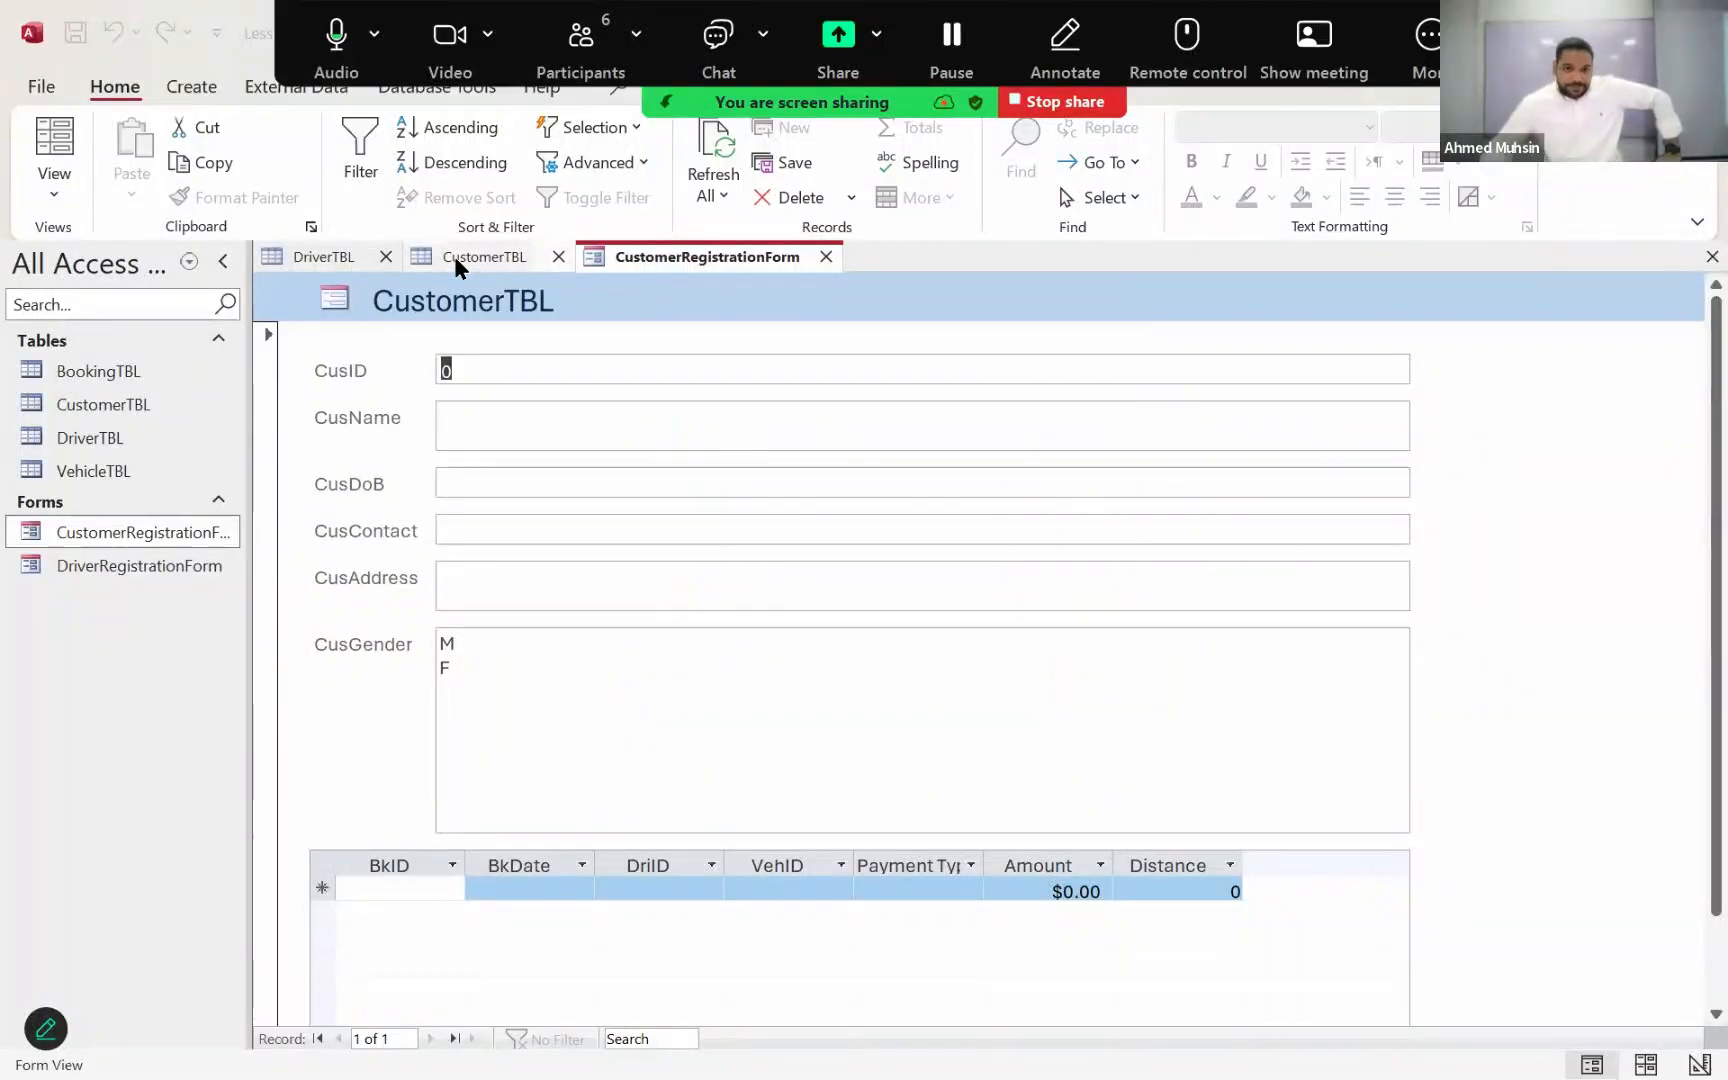
# Step: Look through the records in CustomerTBL down to the last customer and return to CustomerRegistrationForm
pyautogui.click(455, 262)
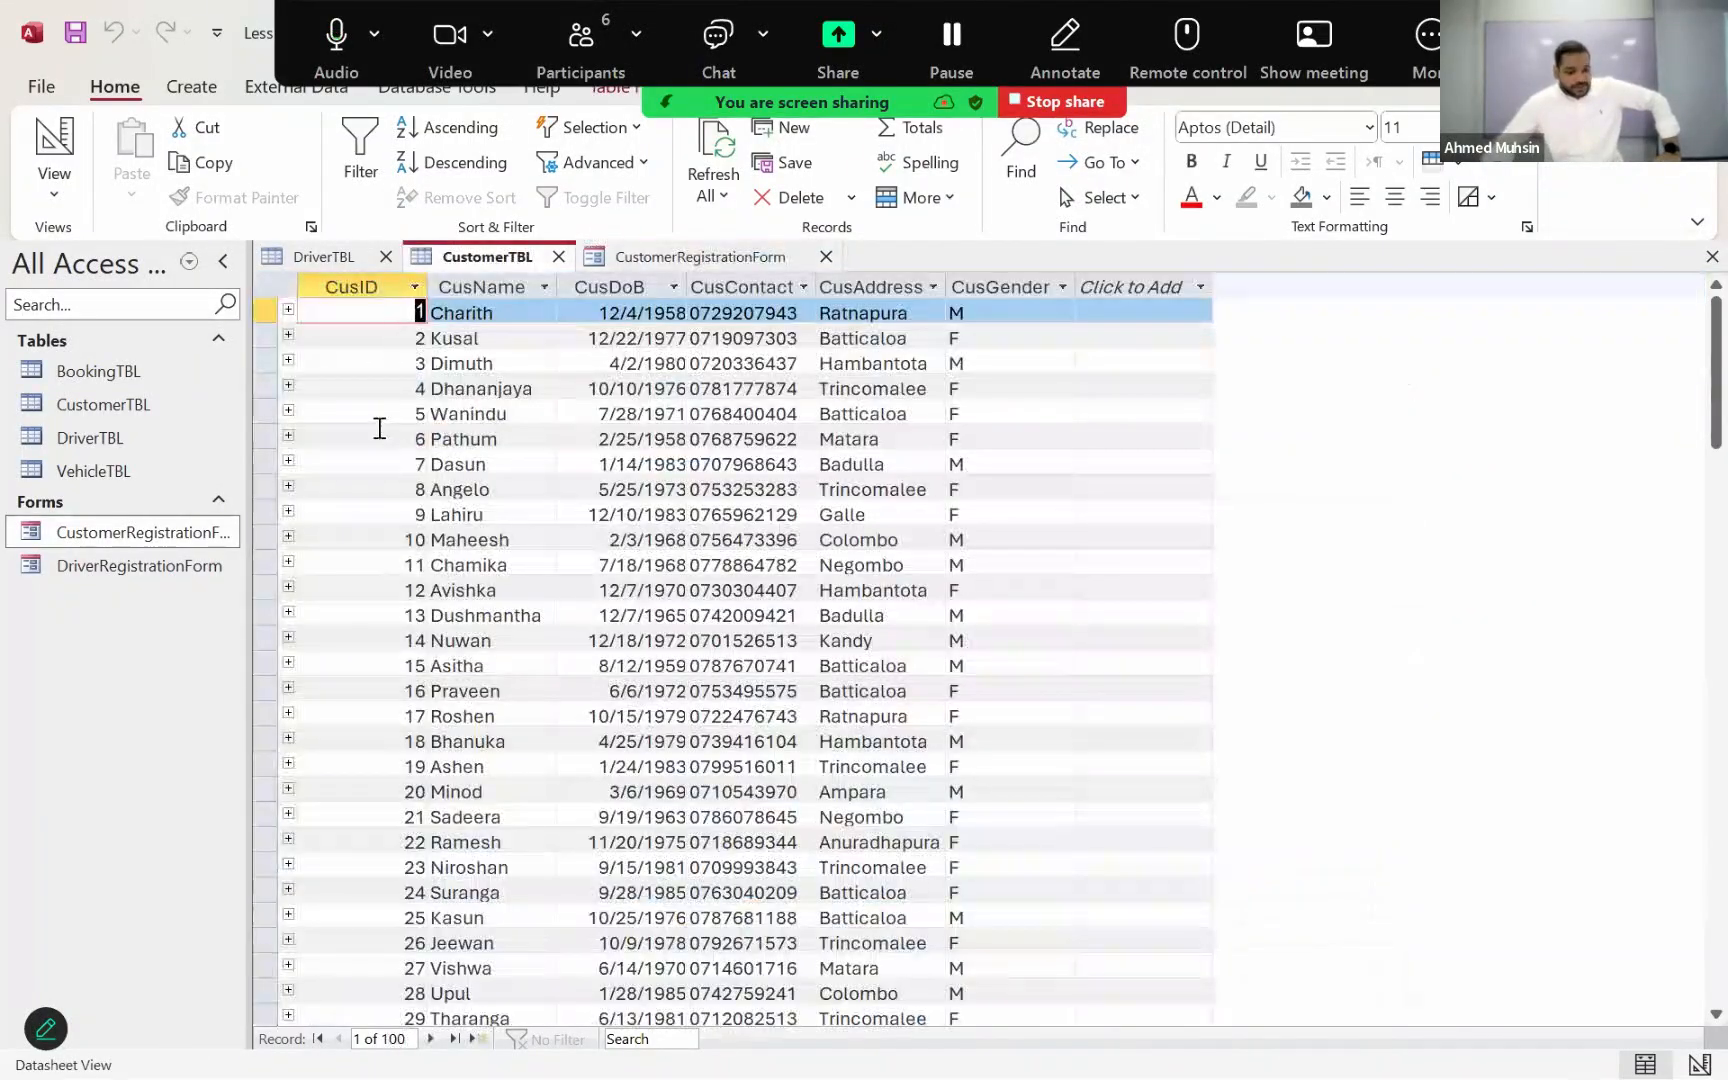
pyautogui.scroll(-15, 378, 431)
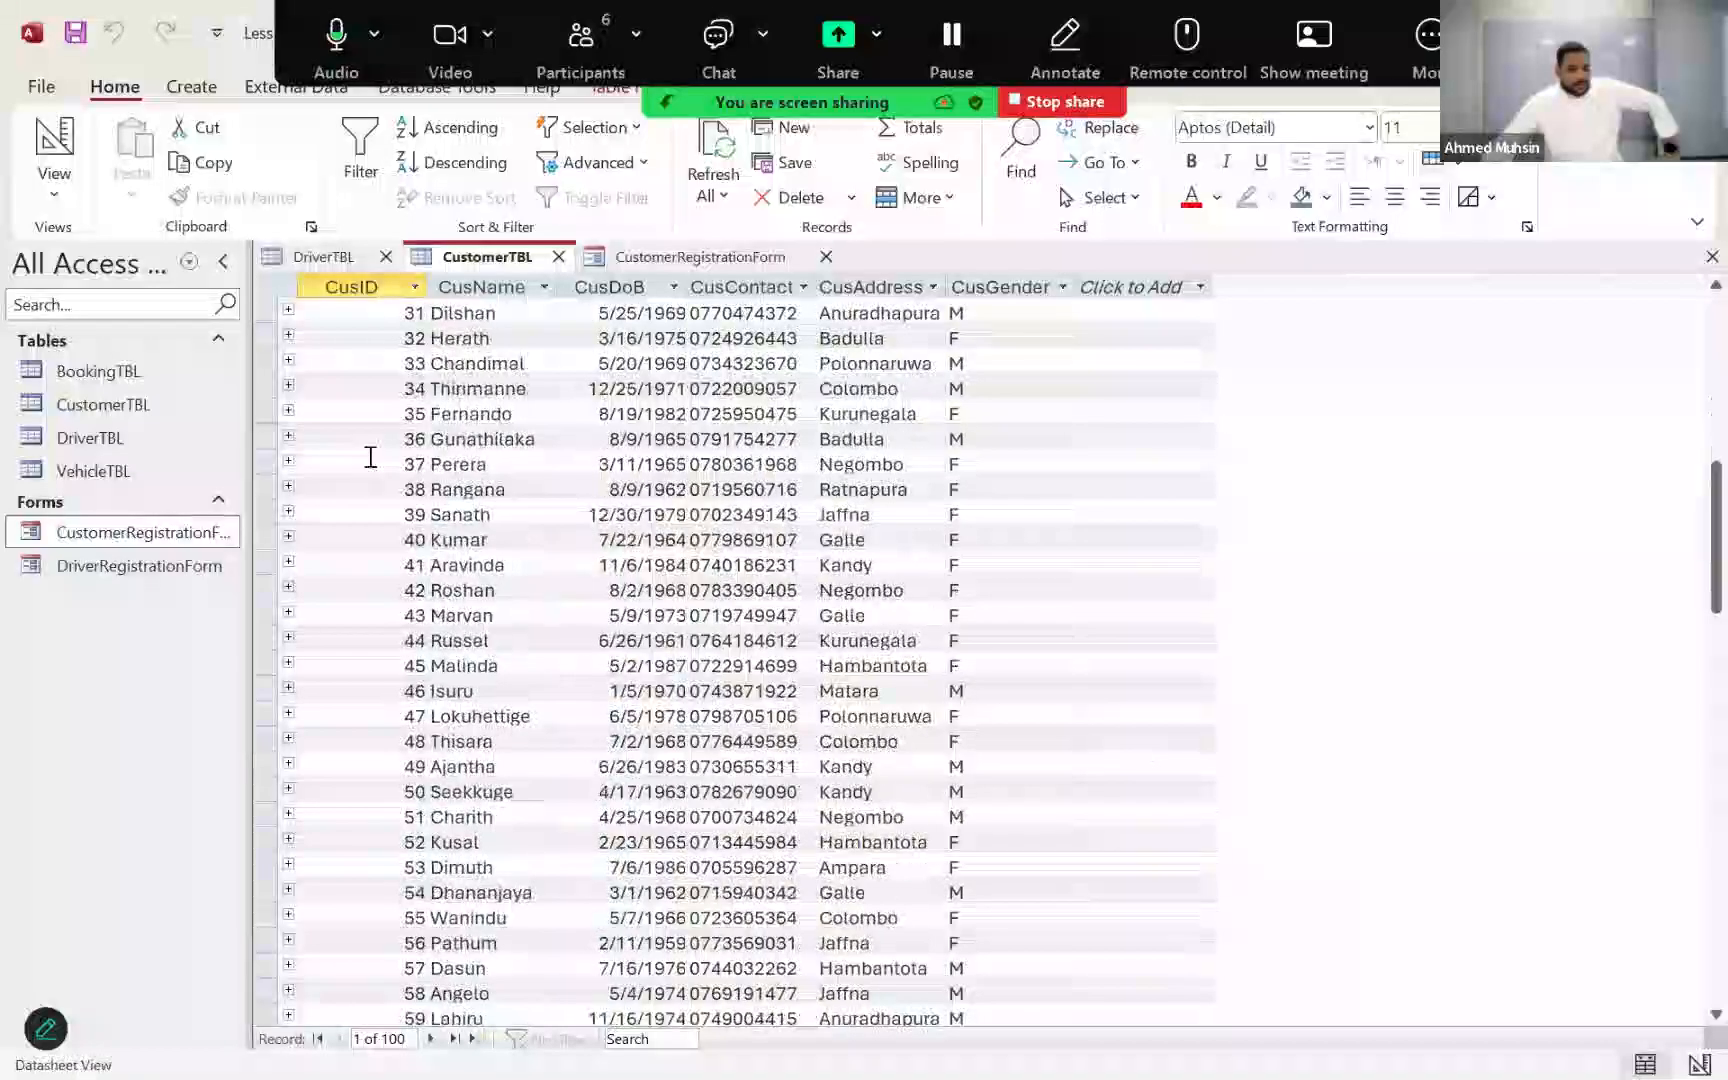
pyautogui.scroll(-13, 369, 459)
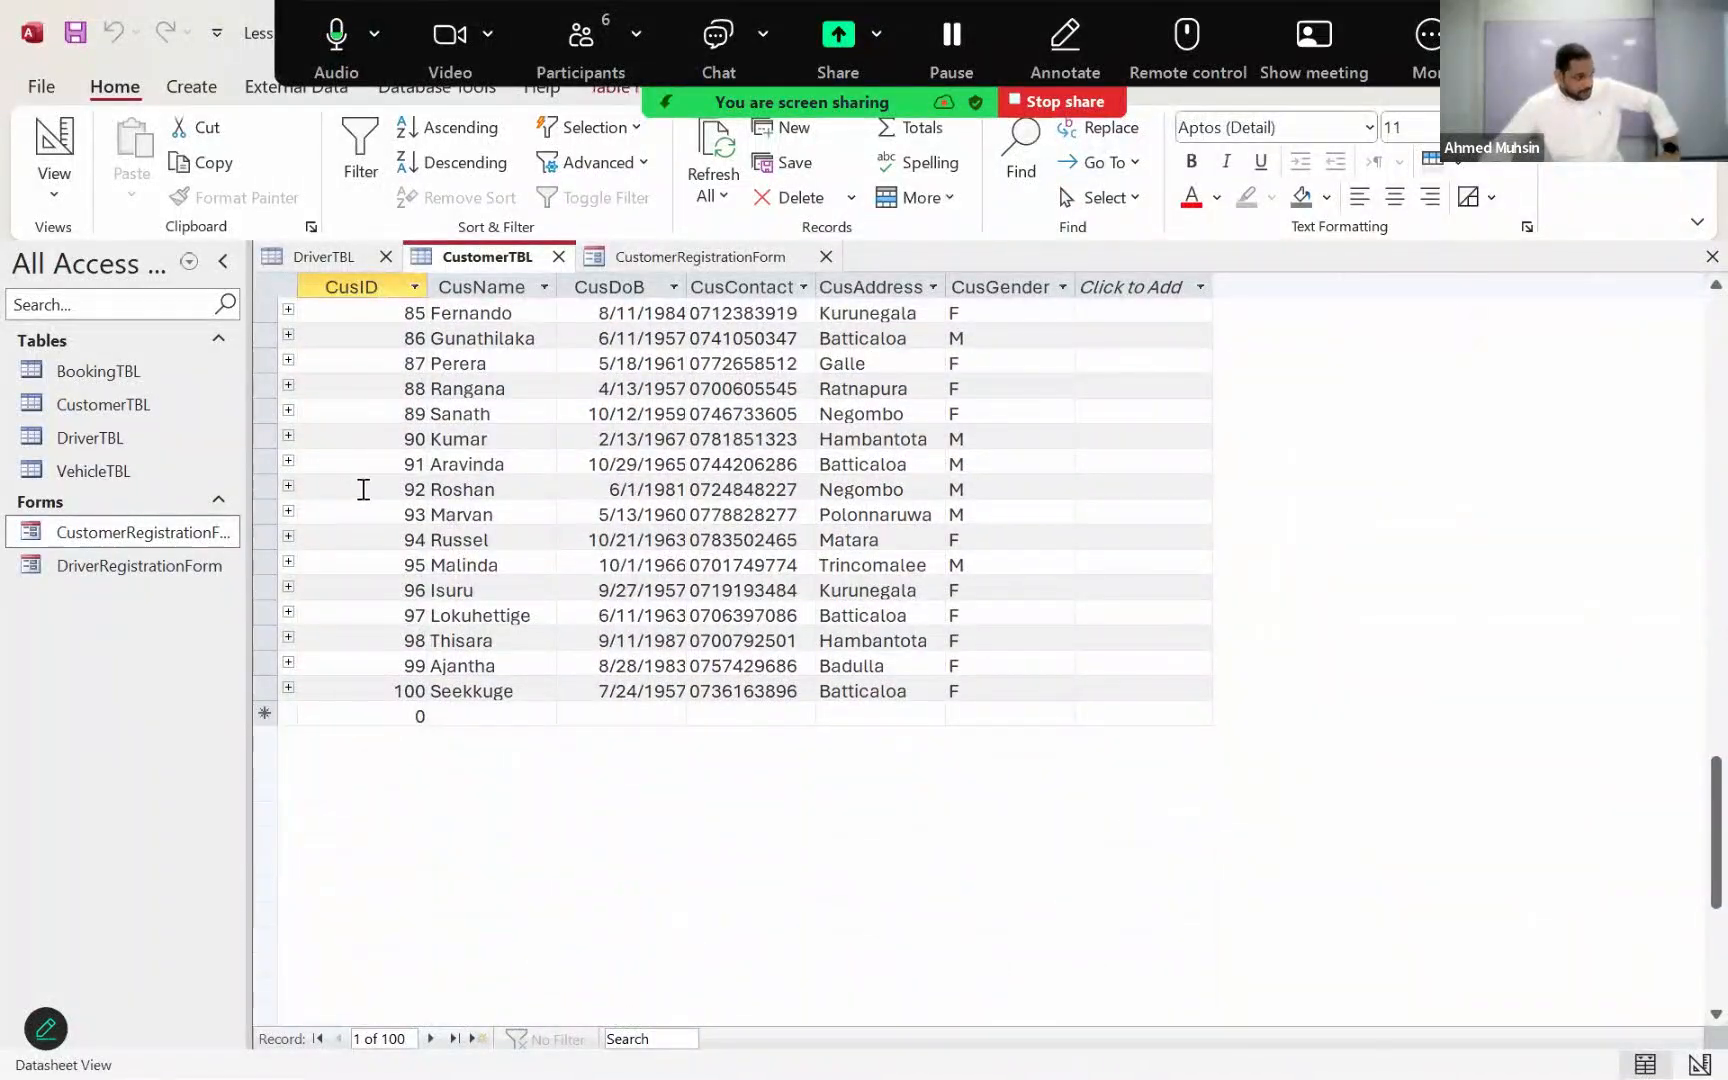
pyautogui.scroll(15, 355, 496)
pyautogui.scroll(2, 361, 500)
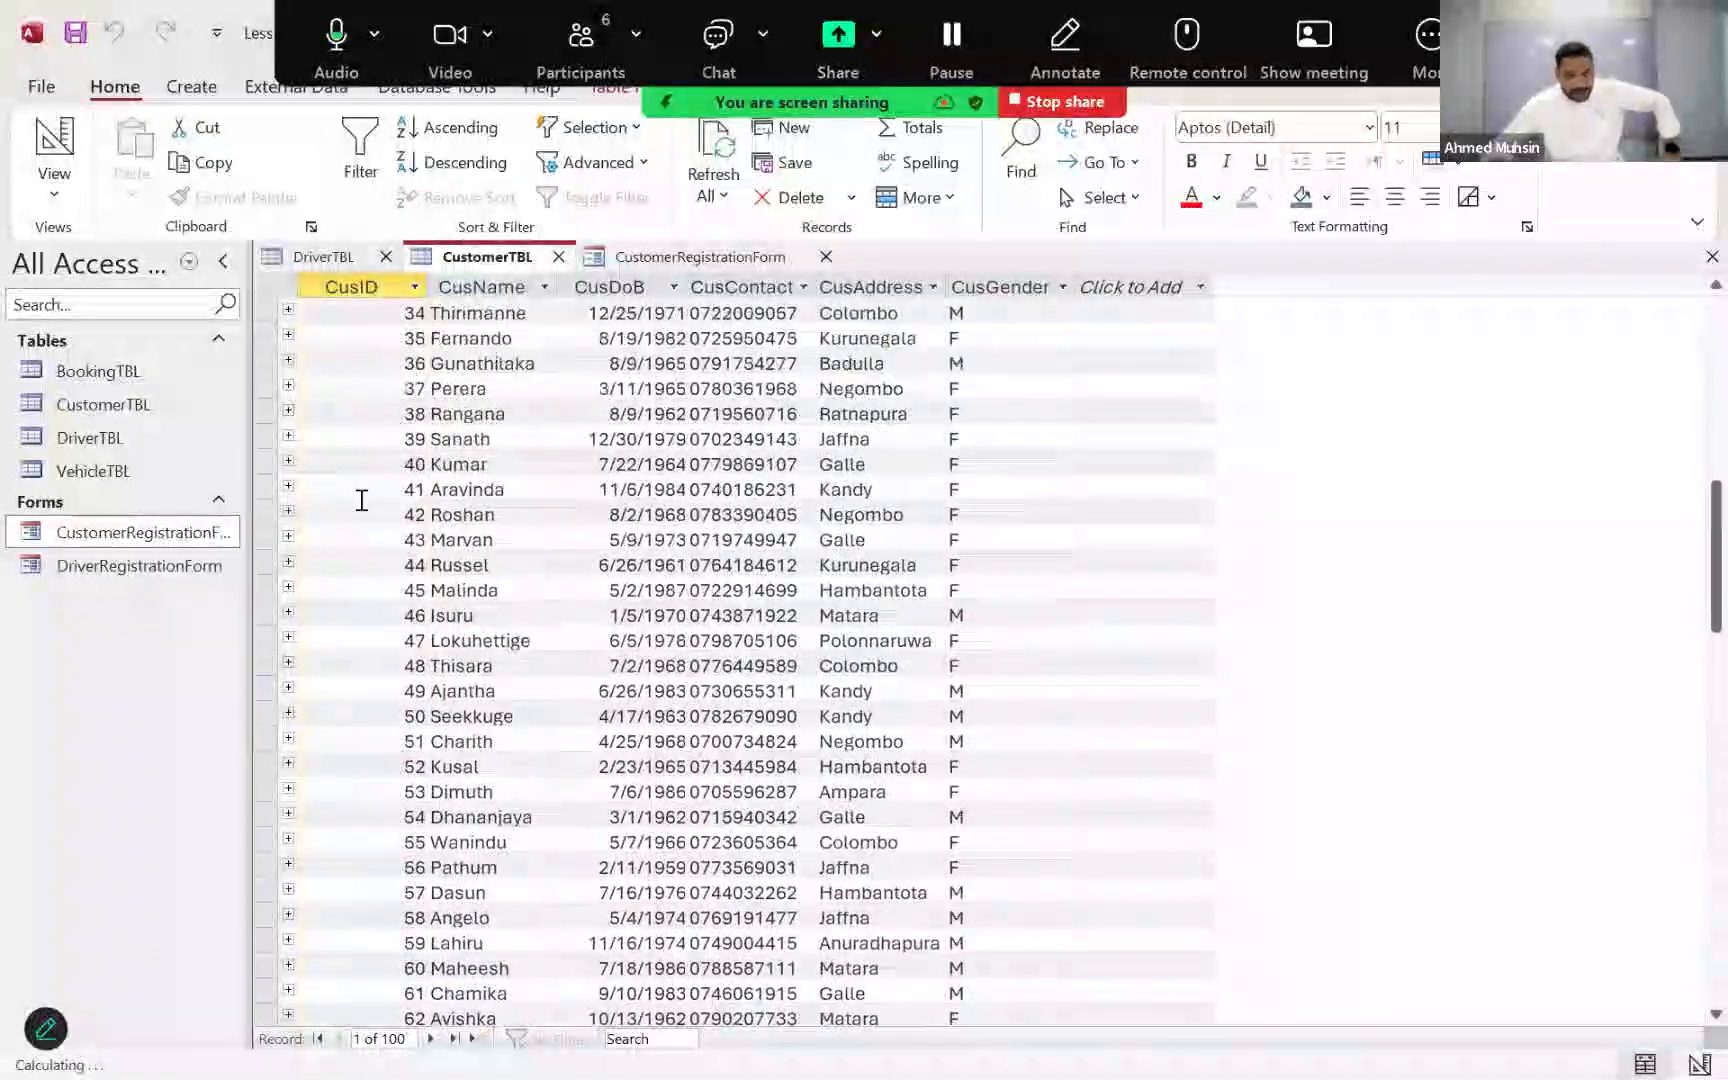
pyautogui.scroll(-19, 426, 510)
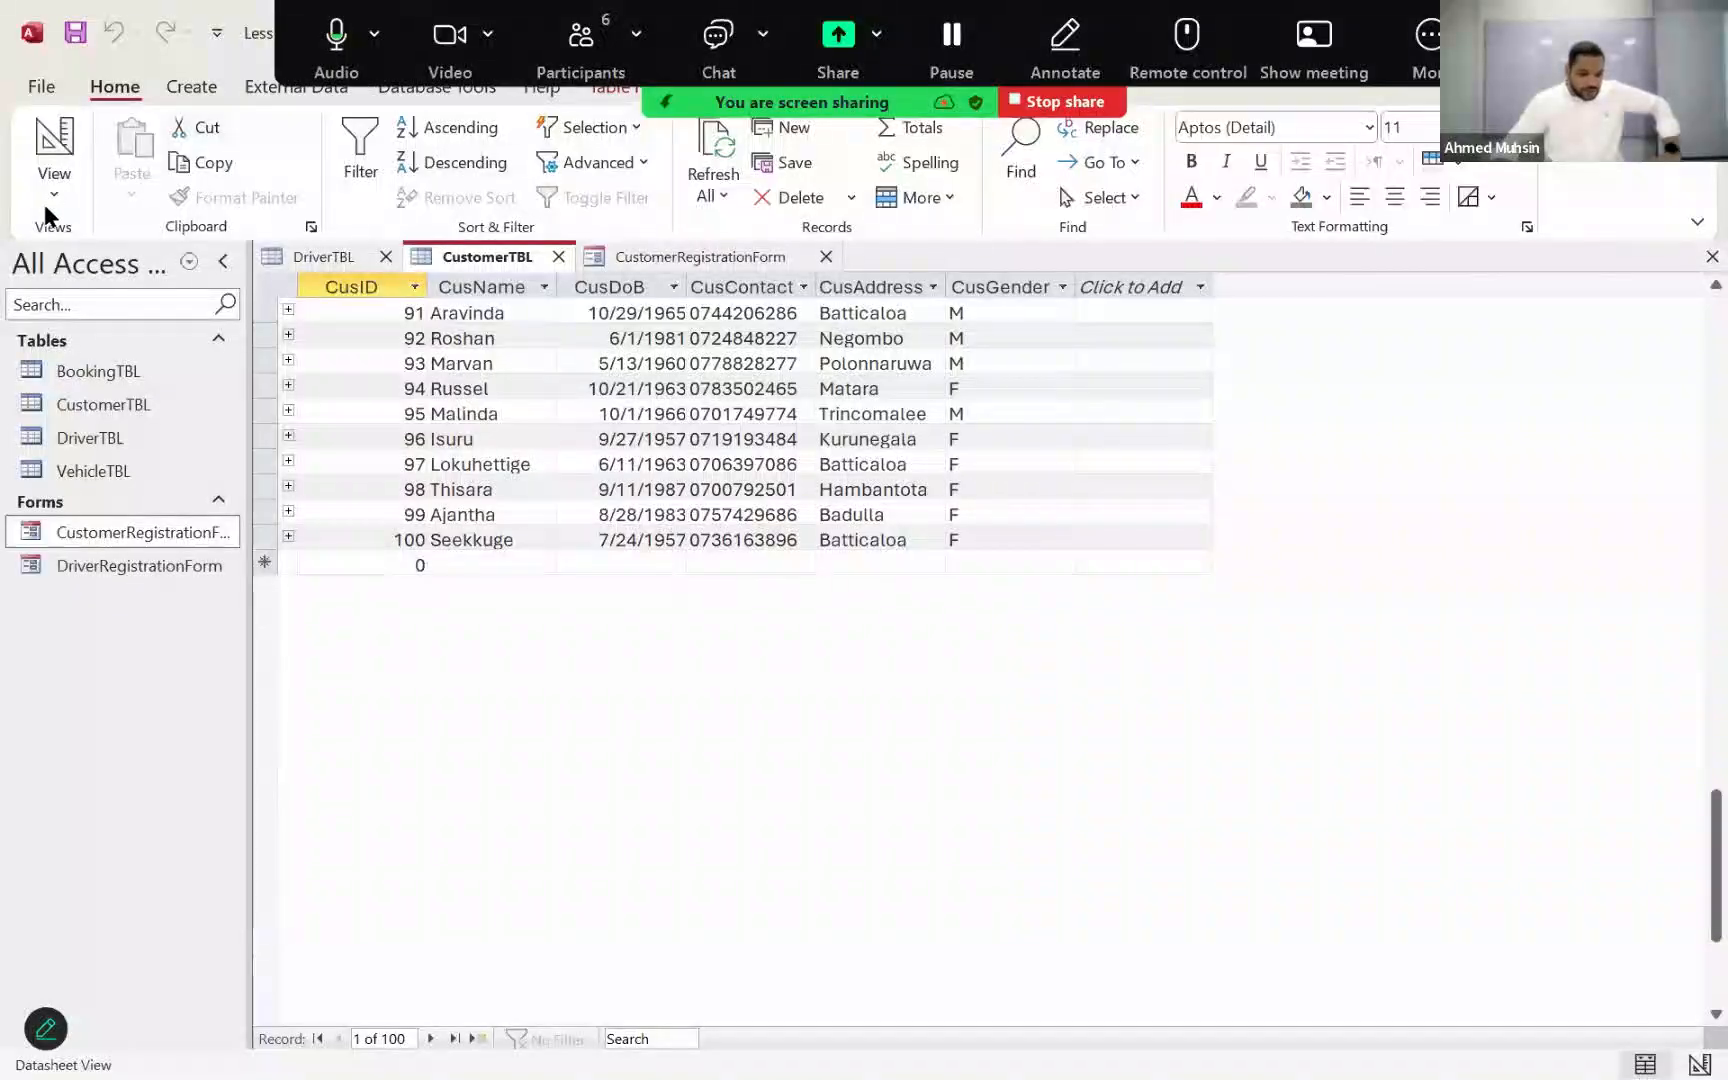
pyautogui.click(686, 256)
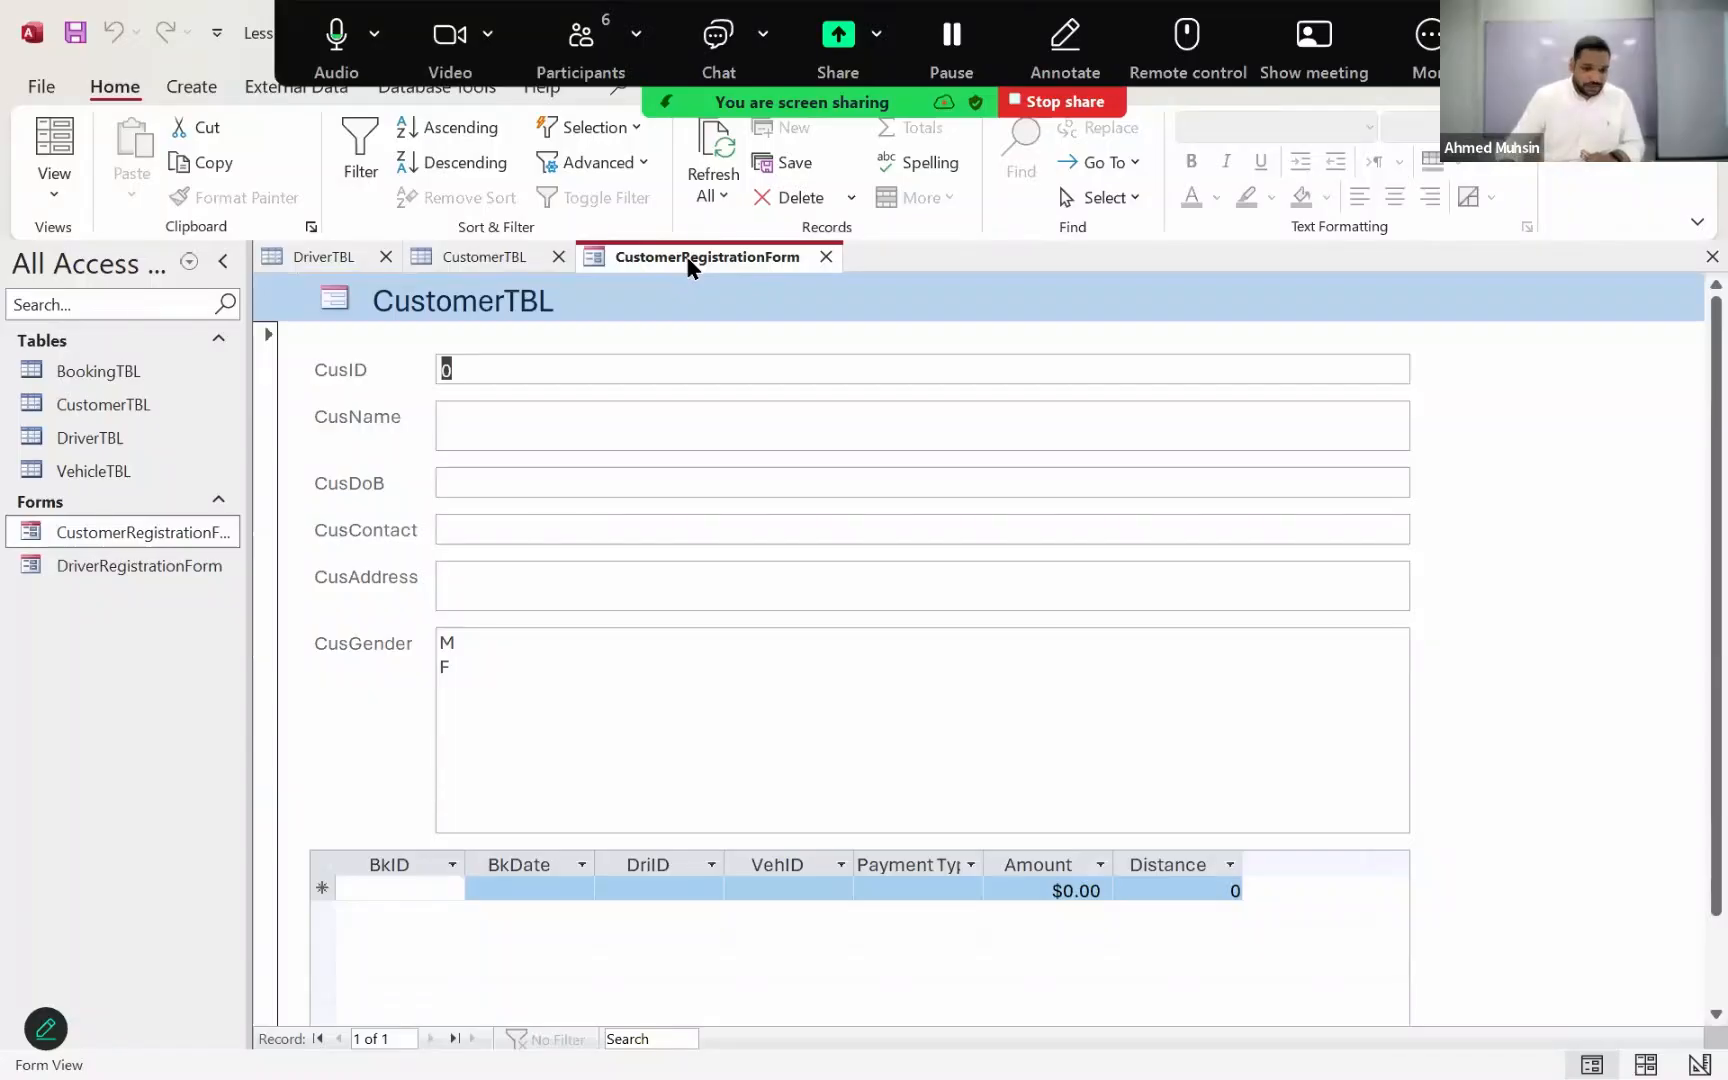
# Step: Return CustomerRegistrationForm to Design View and set the Locked property of the CusID text box to Yes
pyautogui.click(54, 178)
pyautogui.click(104, 358)
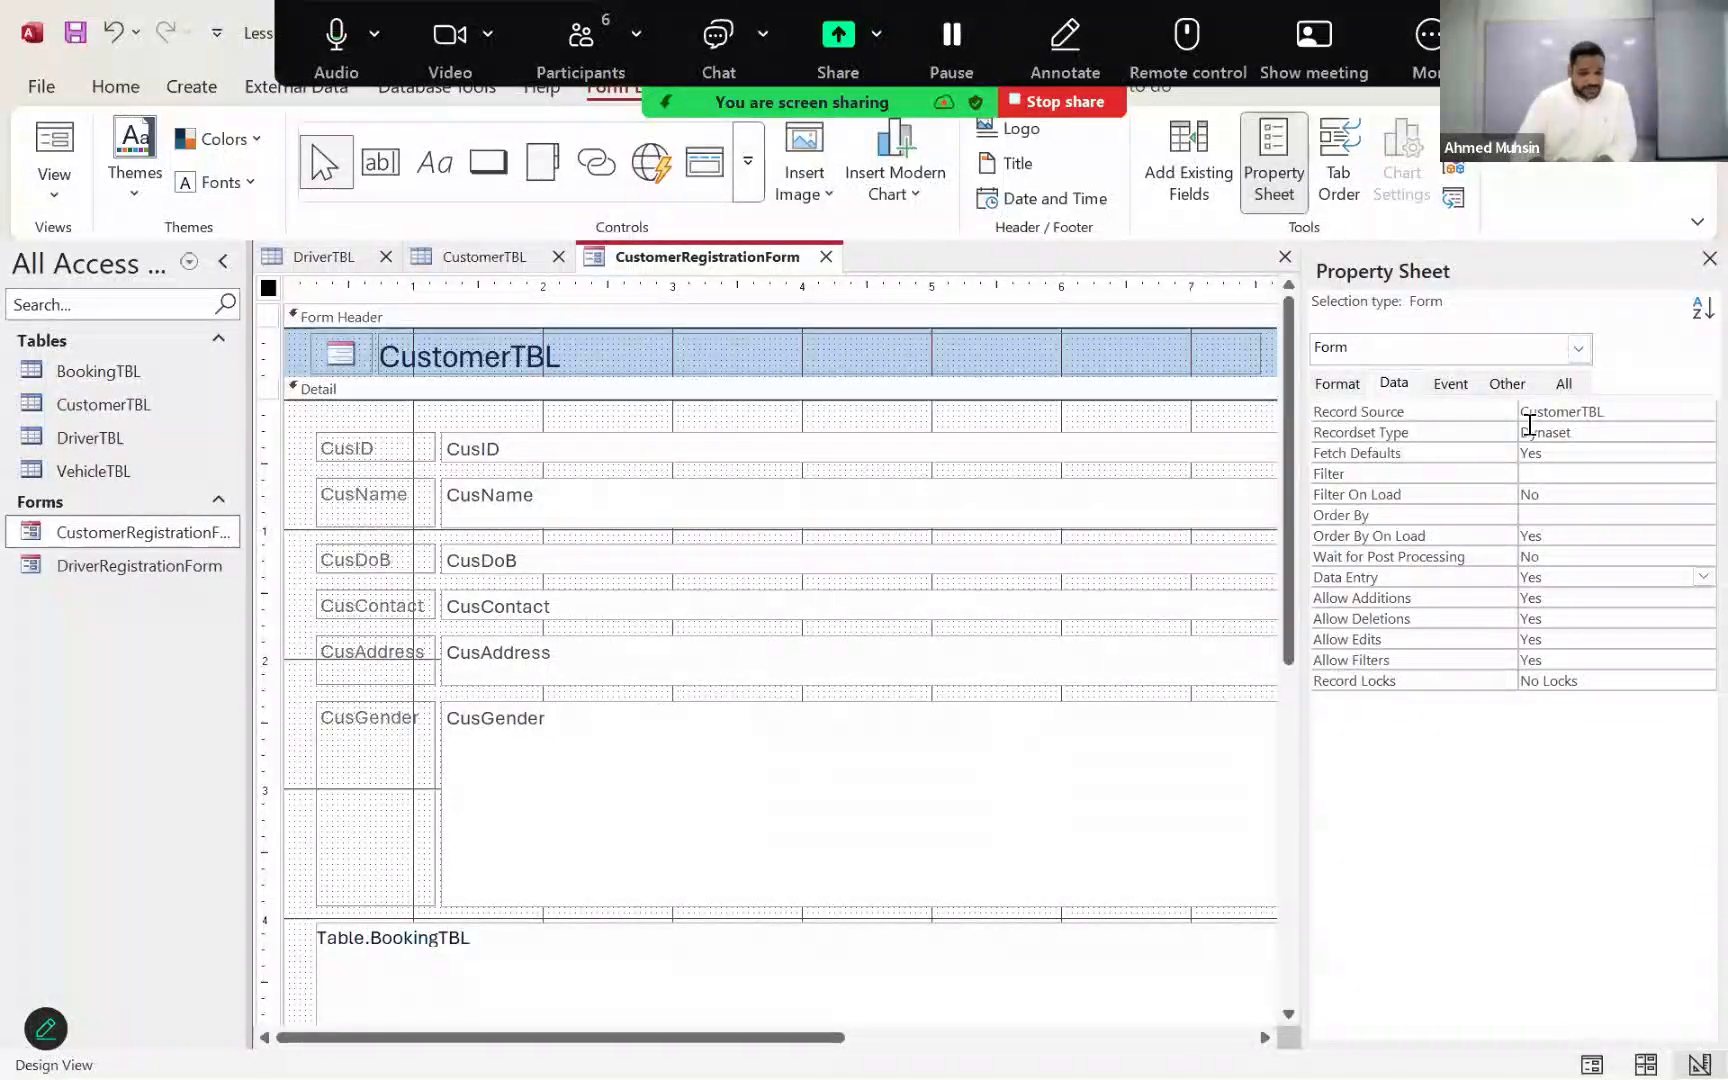
pyautogui.click(603, 453)
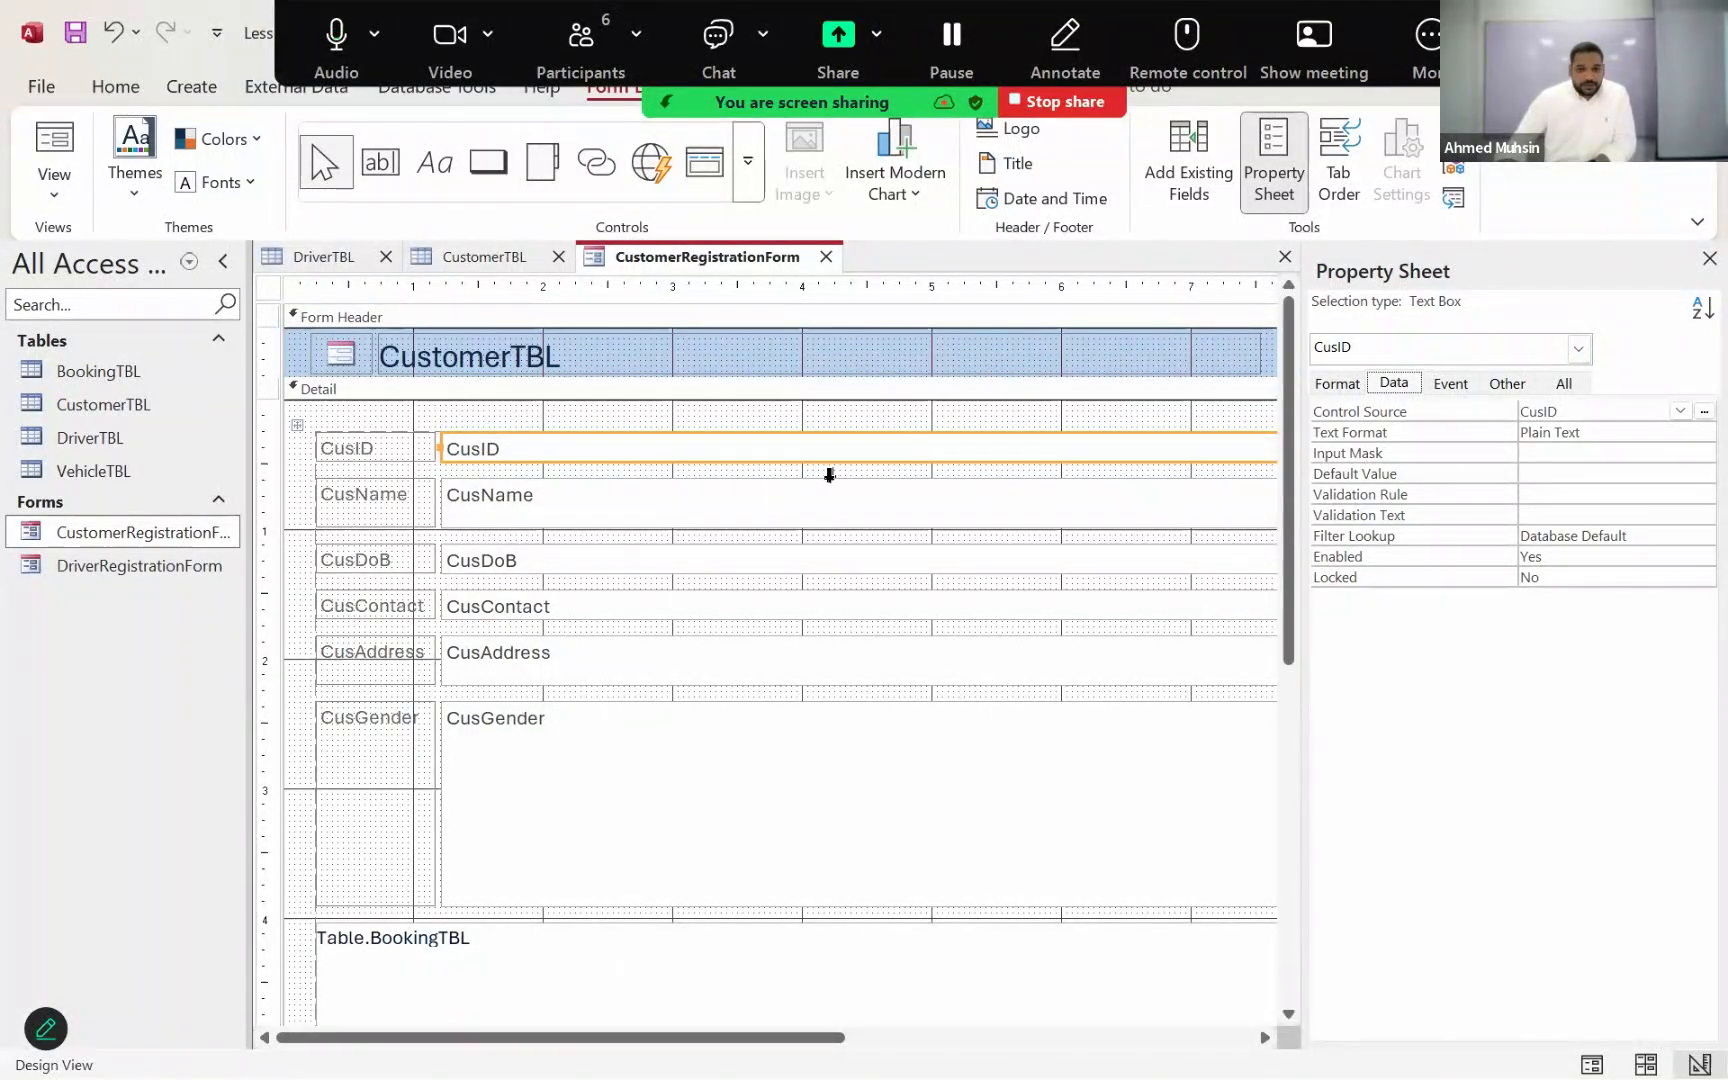
pyautogui.click(1413, 580)
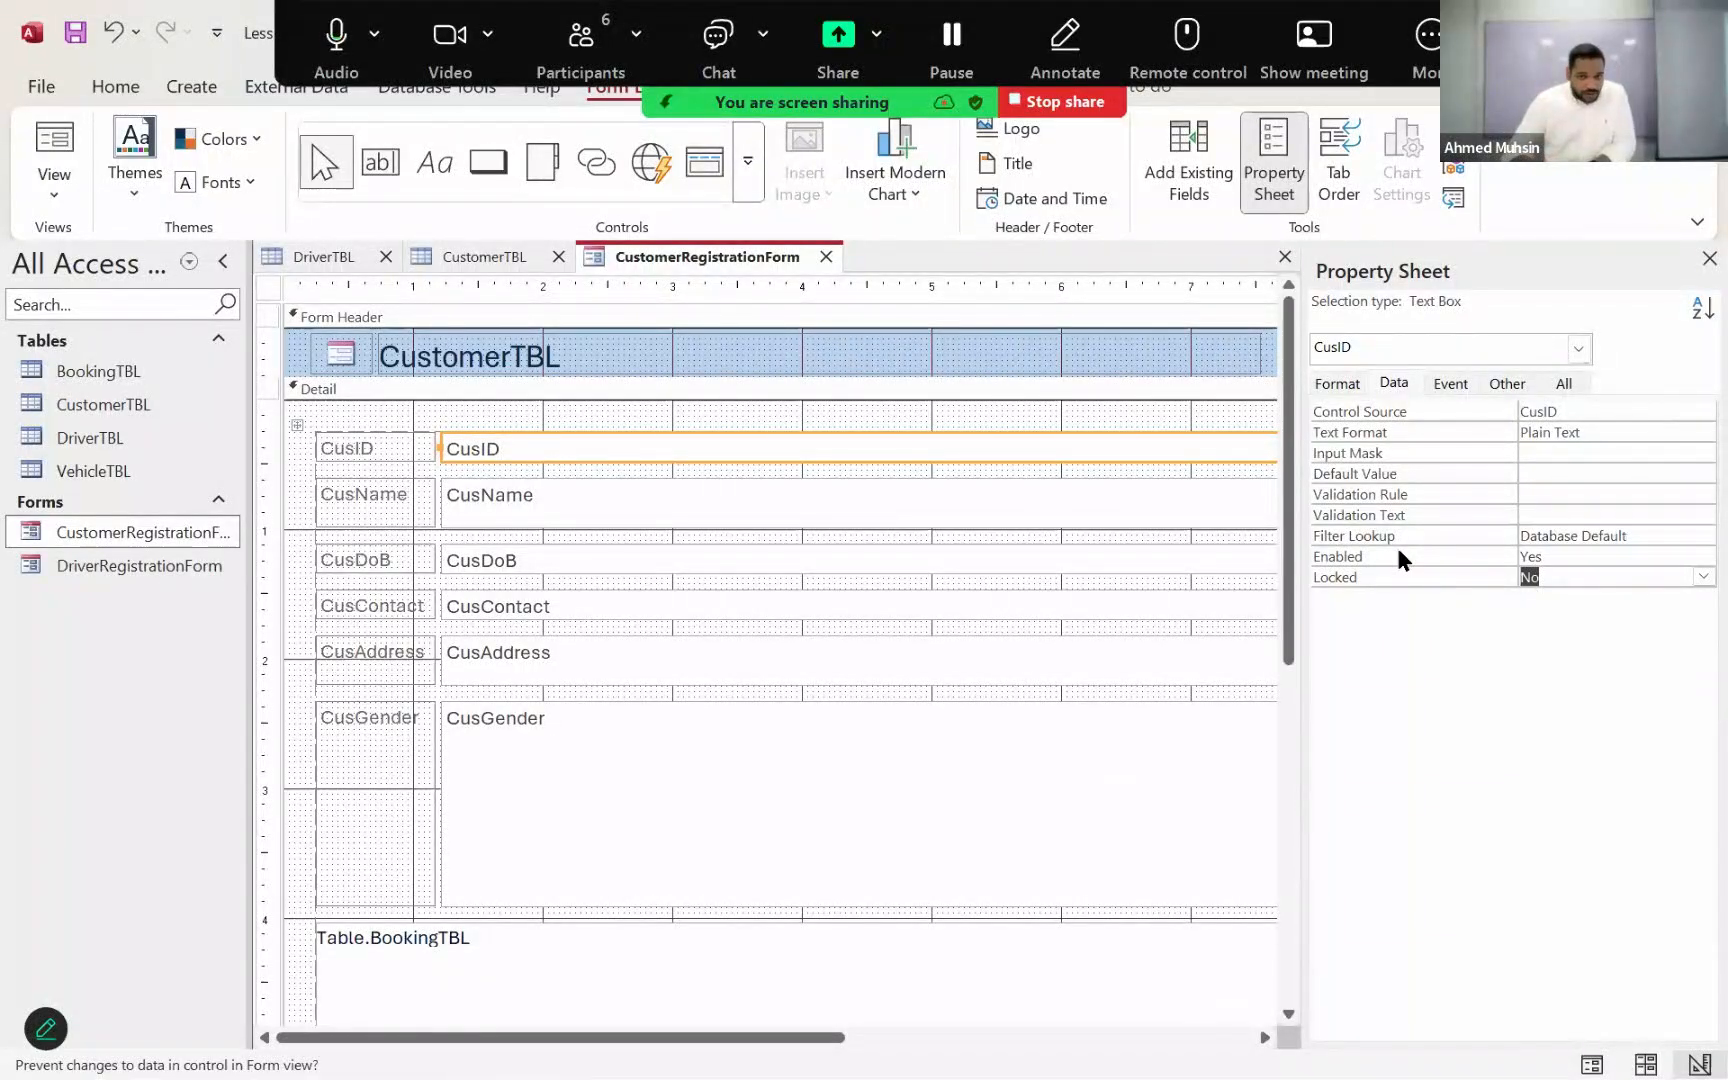
pyautogui.click(1701, 576)
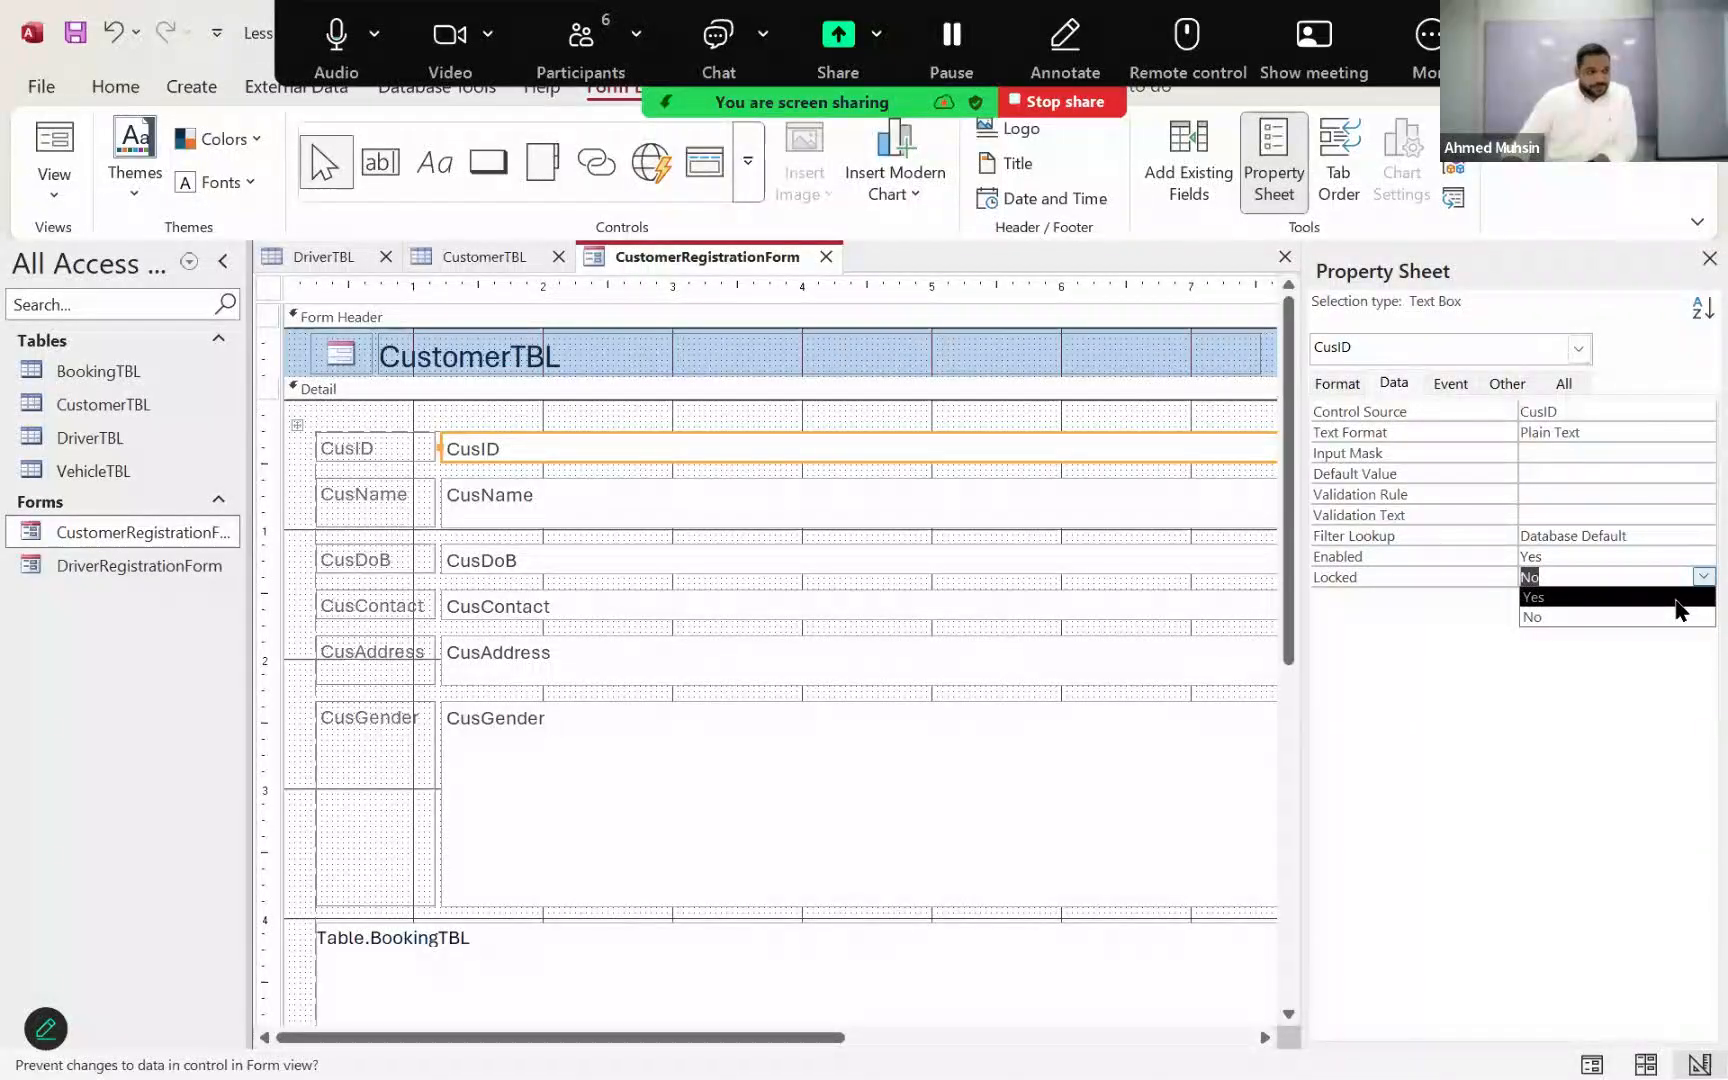
pyautogui.click(1676, 598)
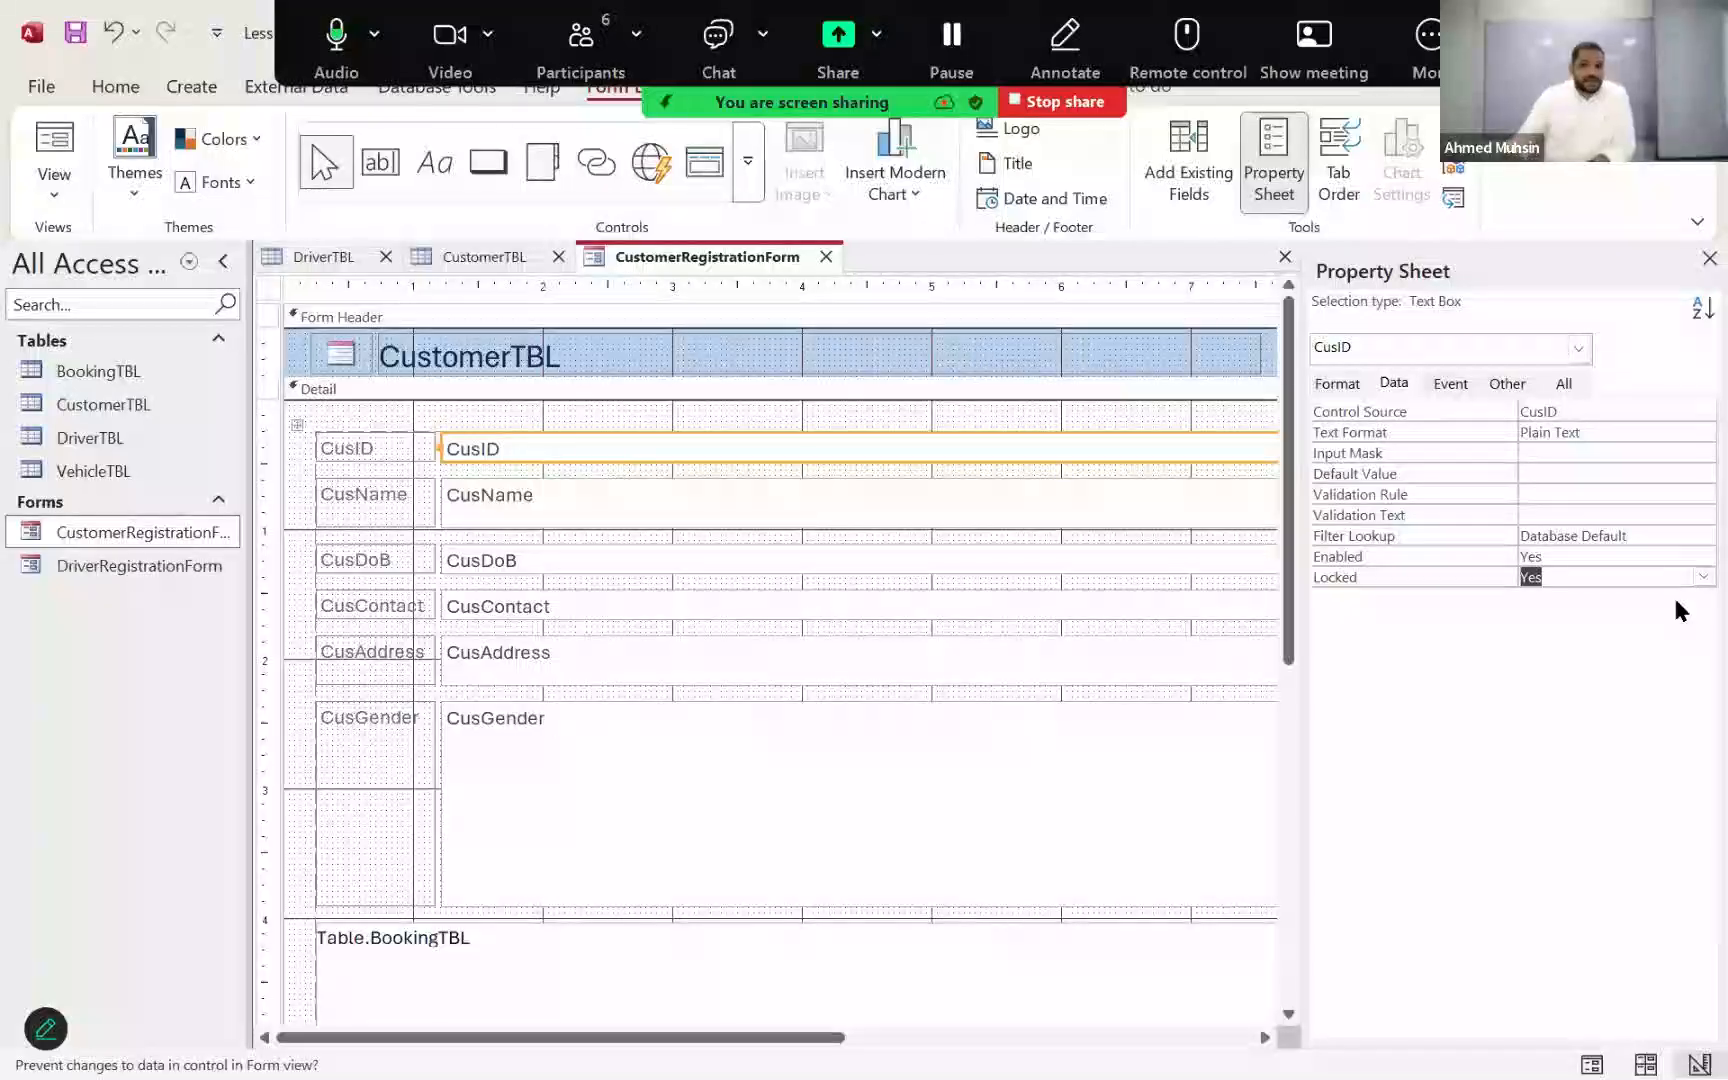
# Step: Switch the form to Form View and check whether the CusID field can be edited
pyautogui.click(66, 205)
pyautogui.click(110, 247)
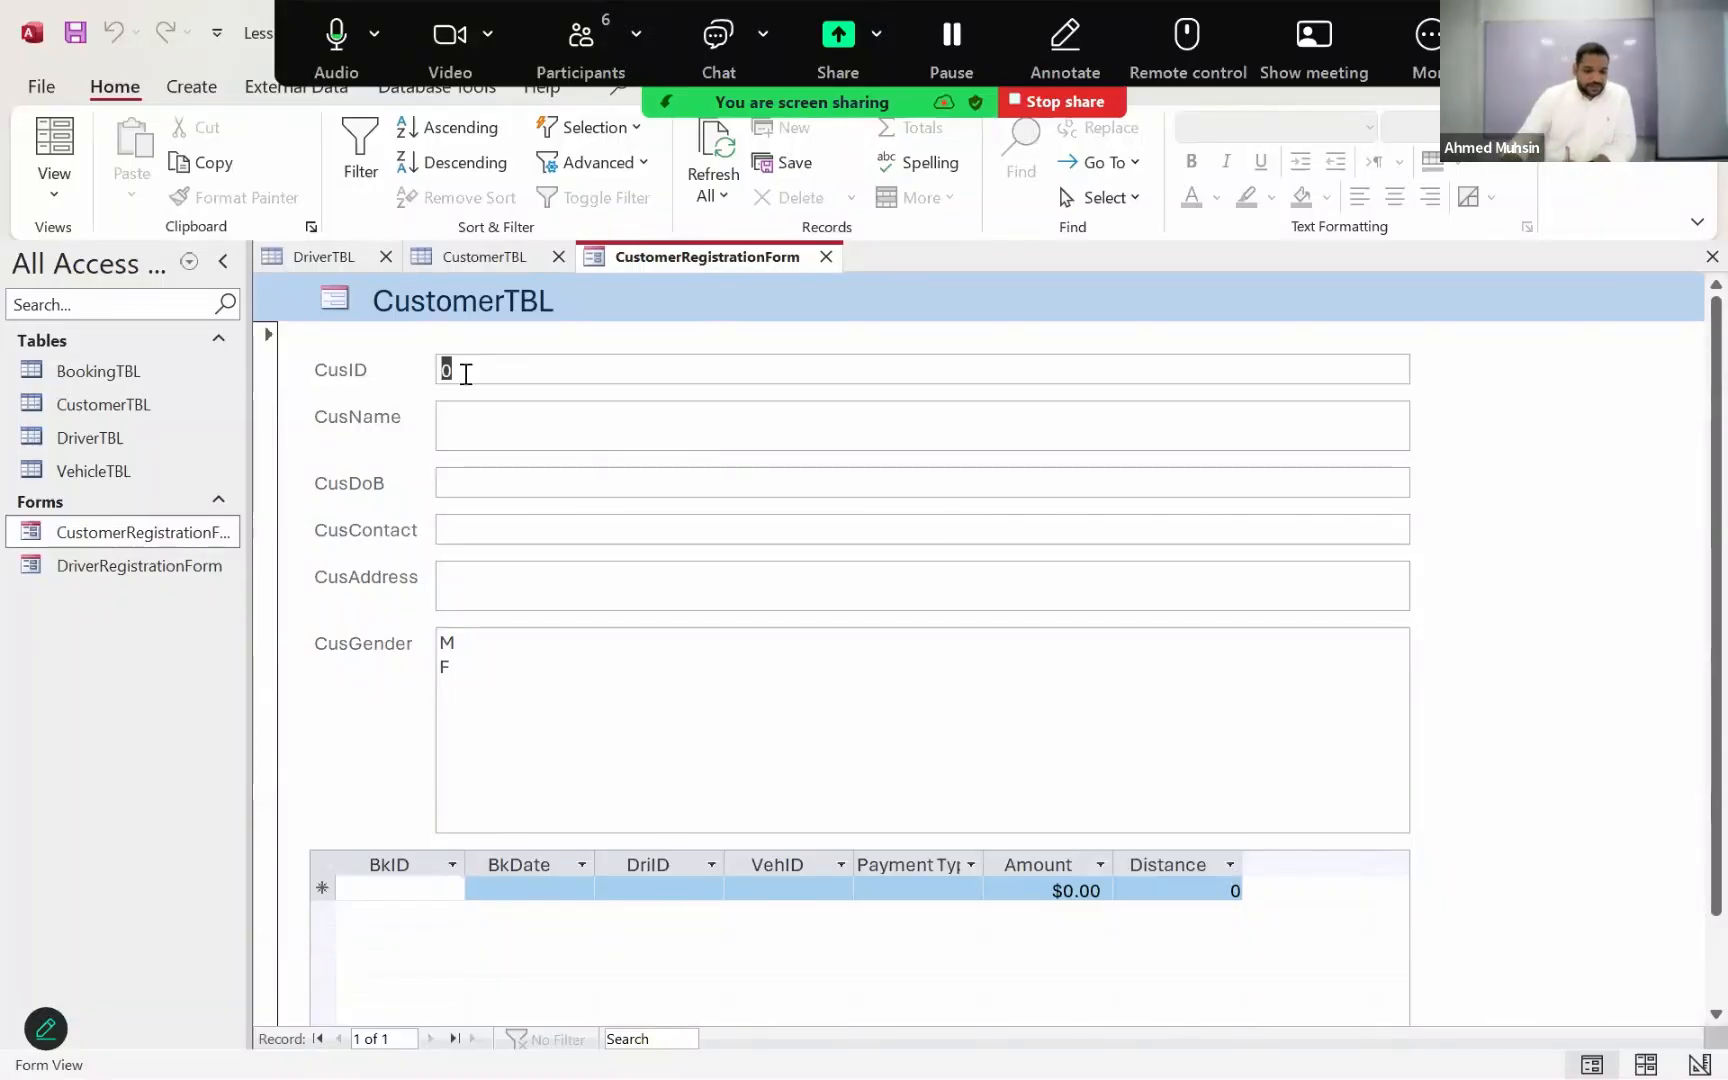
pyautogui.click(463, 370)
pyautogui.click(401, 366)
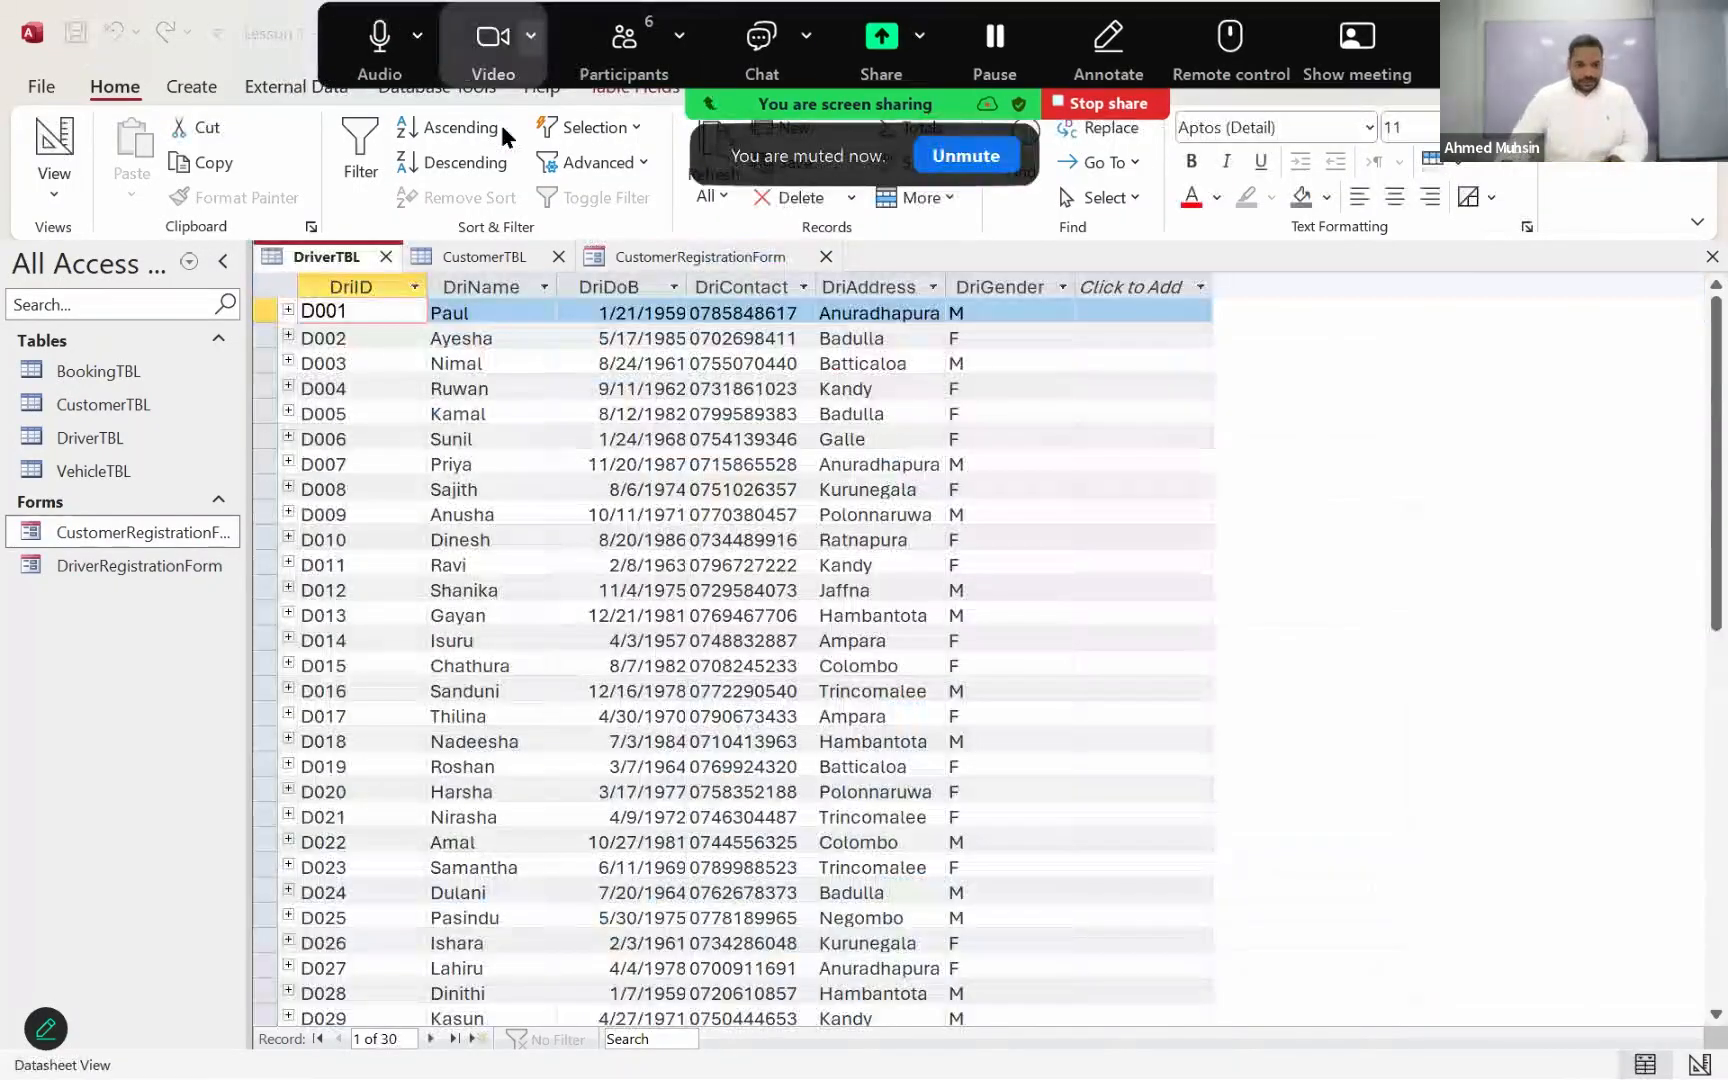
# Step: Open the Expression Builder for the Default Value of the CusID text box in CustomerRegistrationForm
pyautogui.click(628, 261)
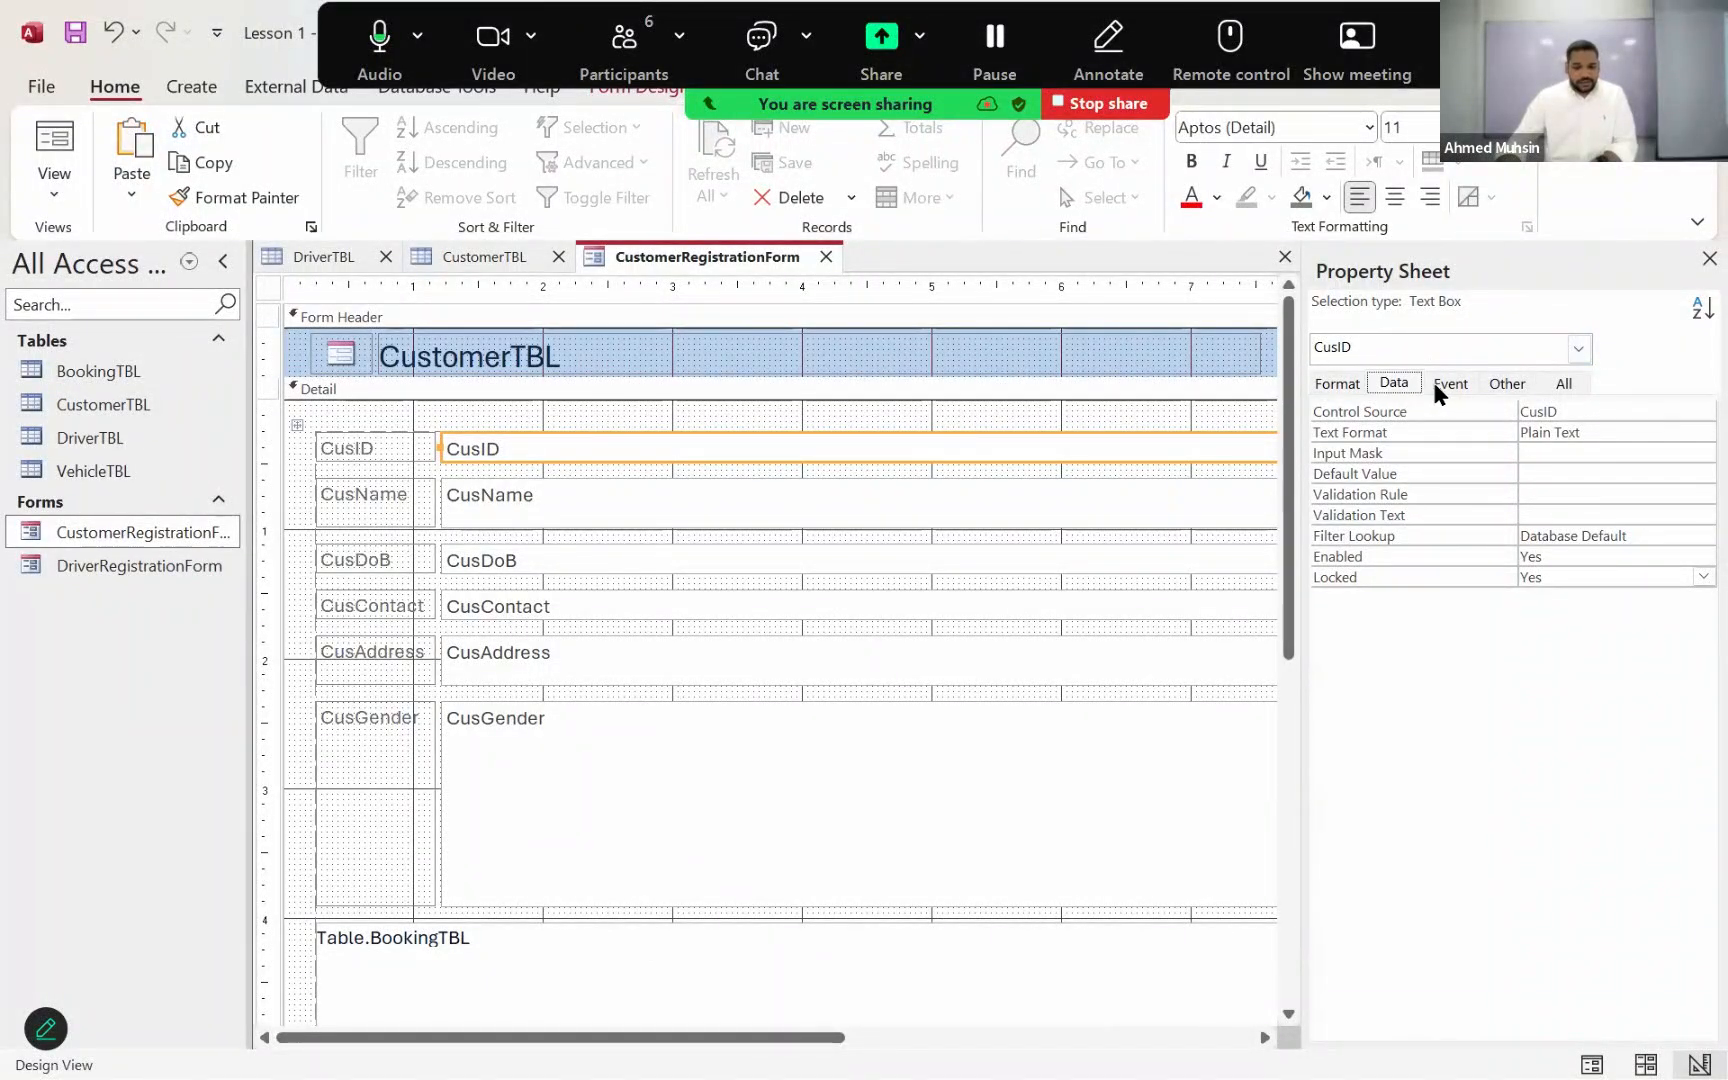
pyautogui.click(908, 465)
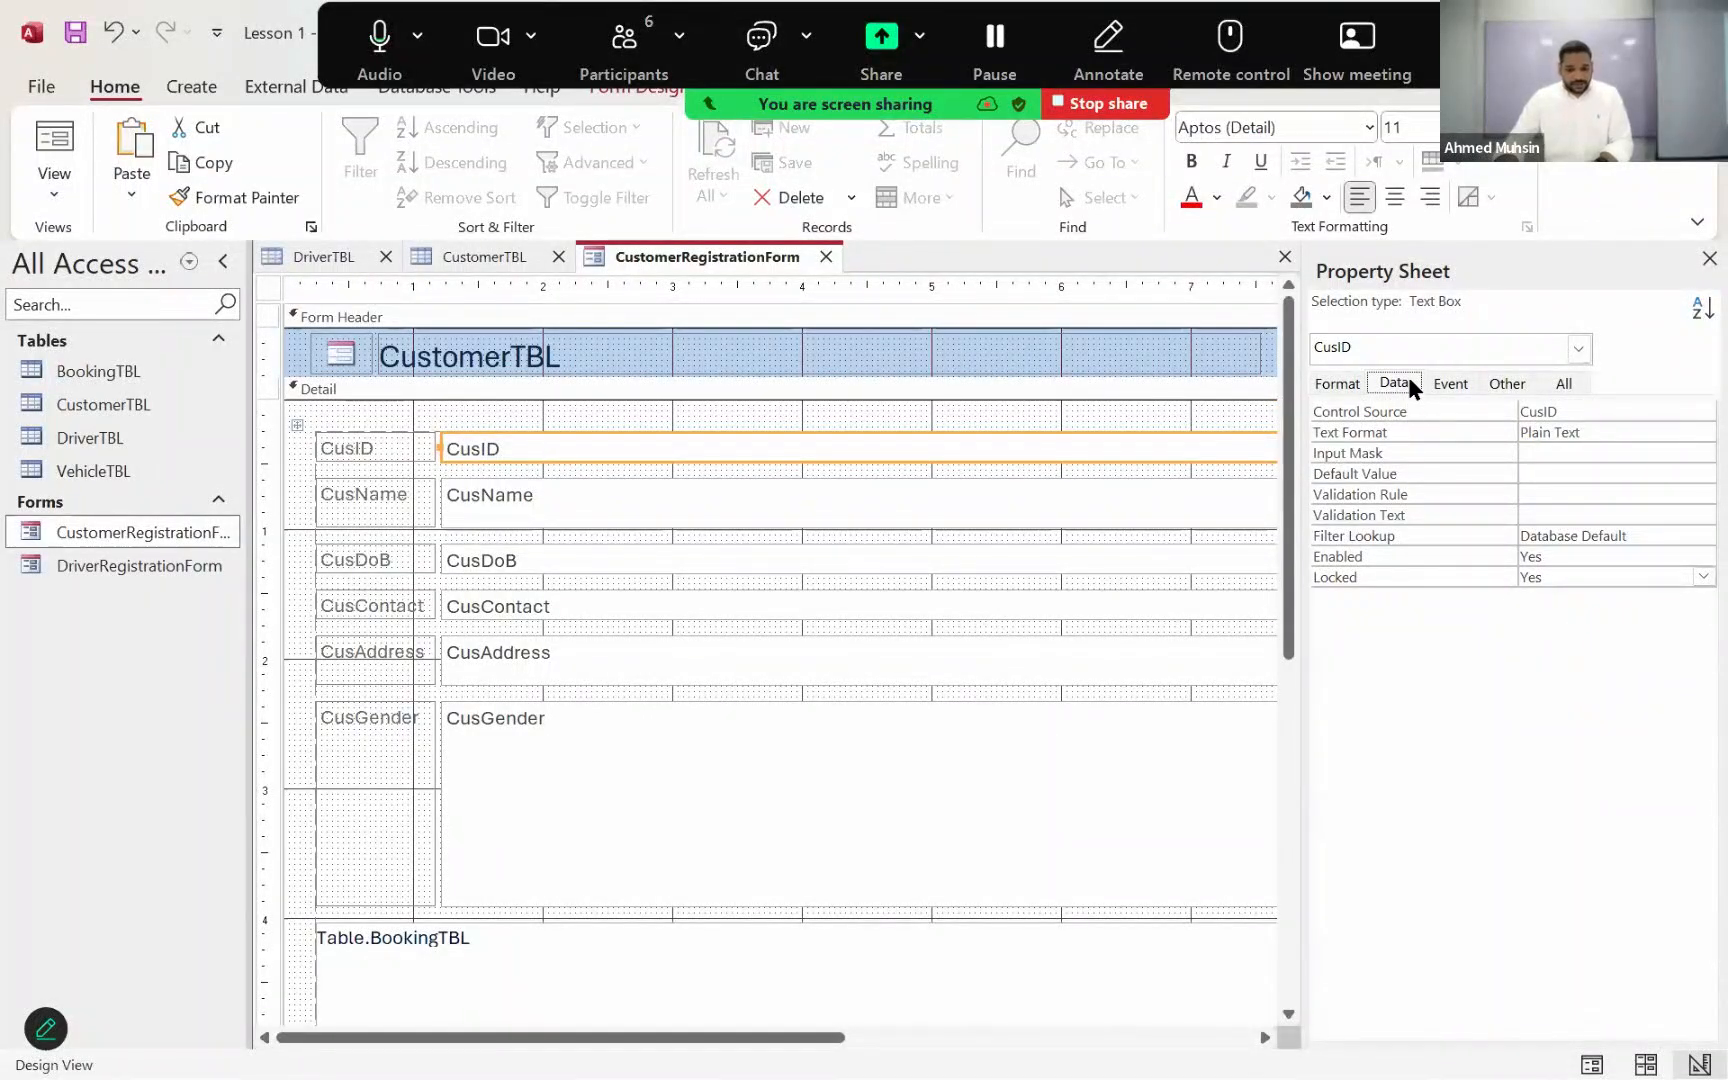
pyautogui.click(1557, 474)
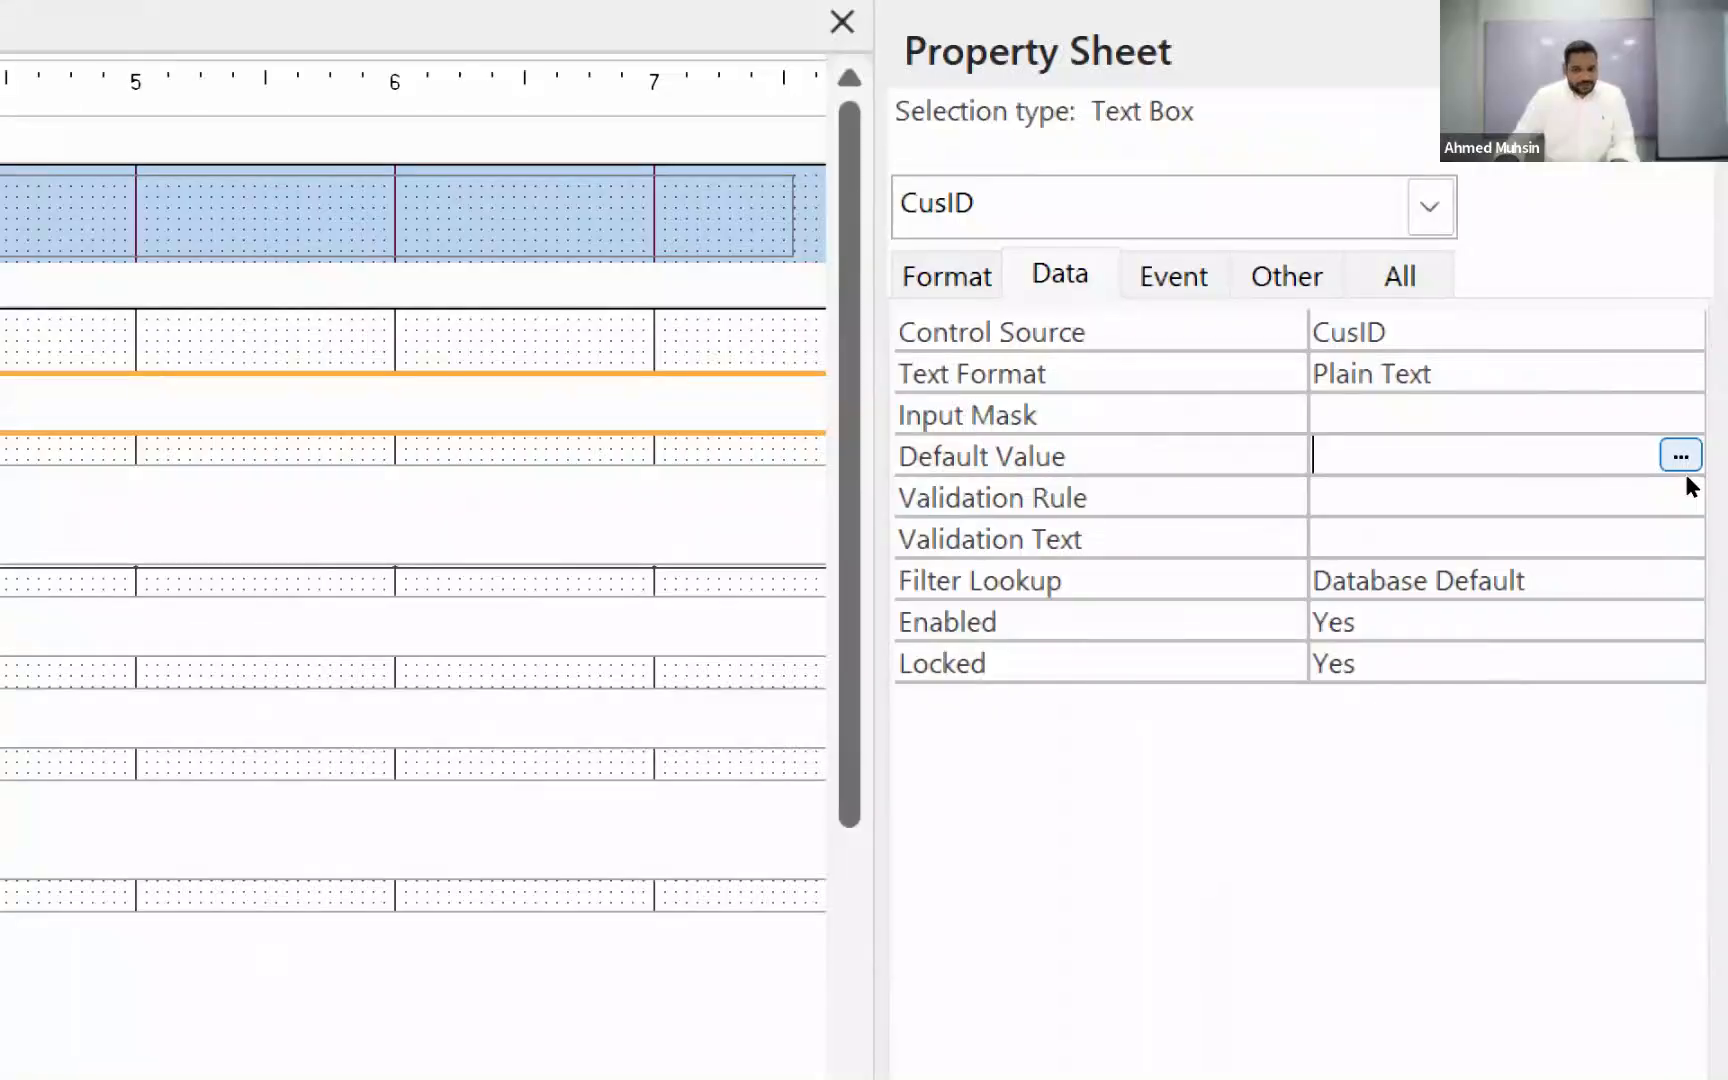
pyautogui.click(1681, 457)
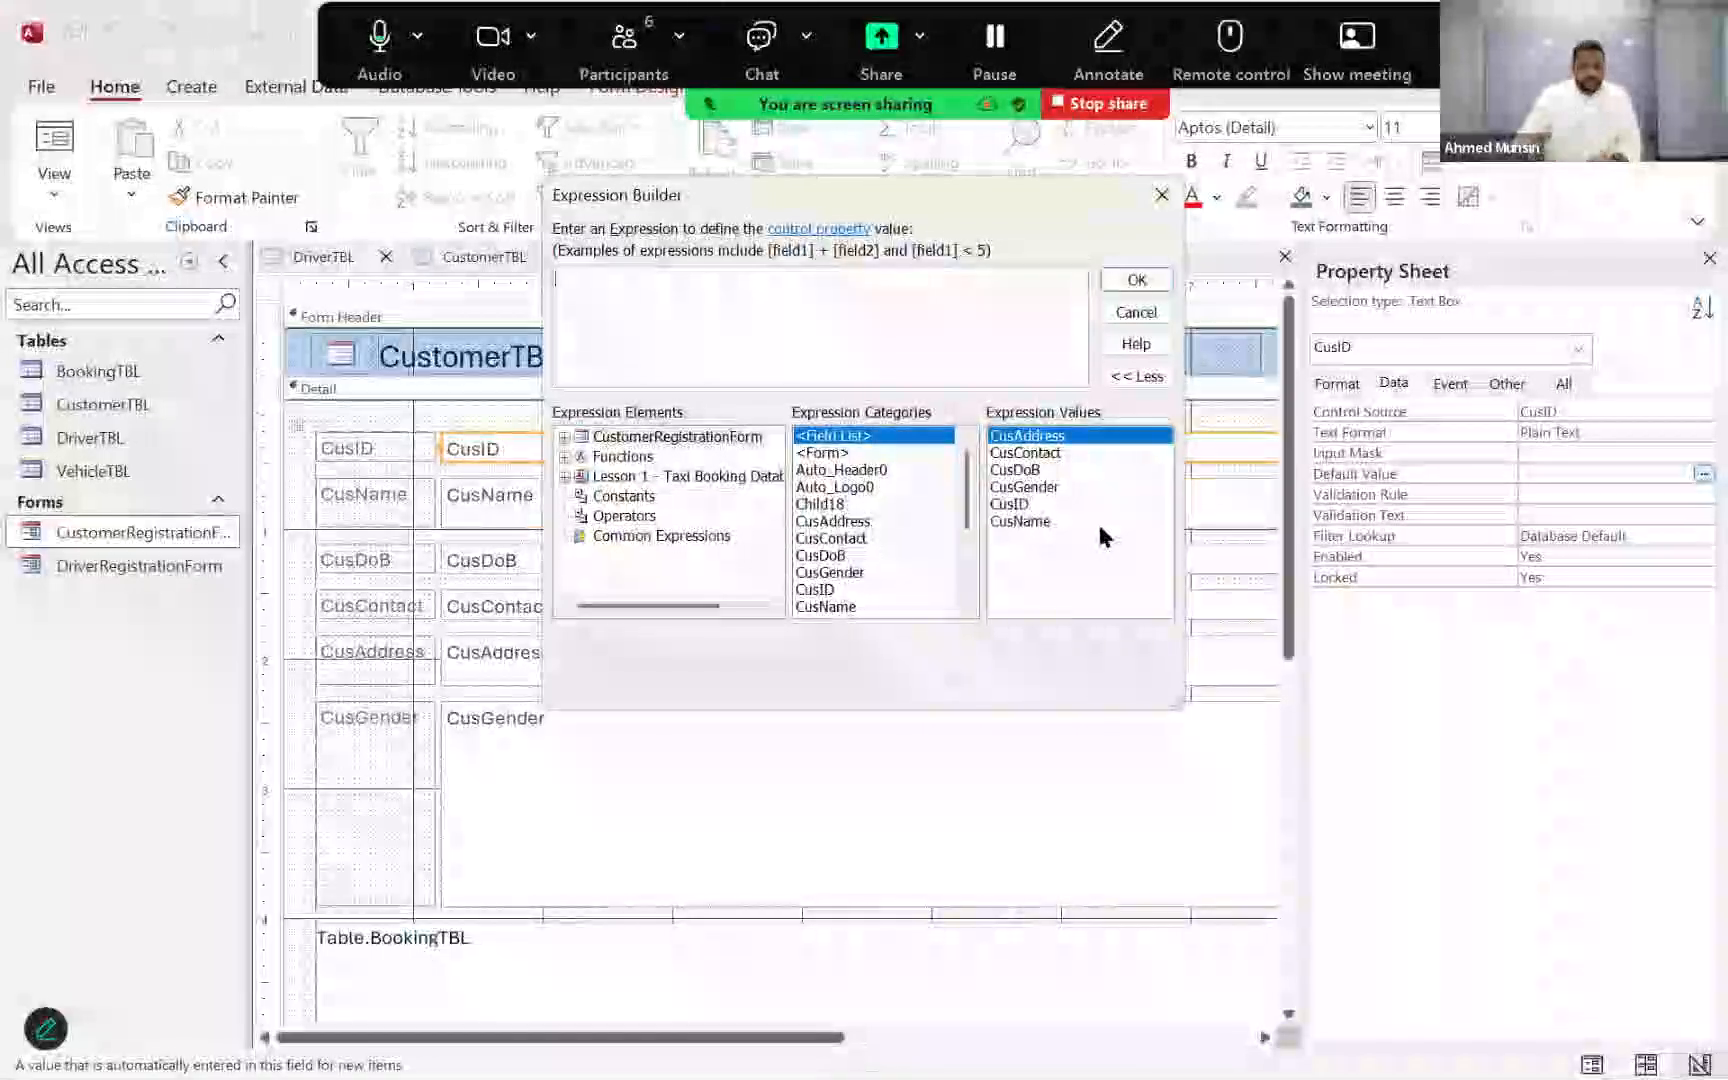
pyautogui.click(1136, 313)
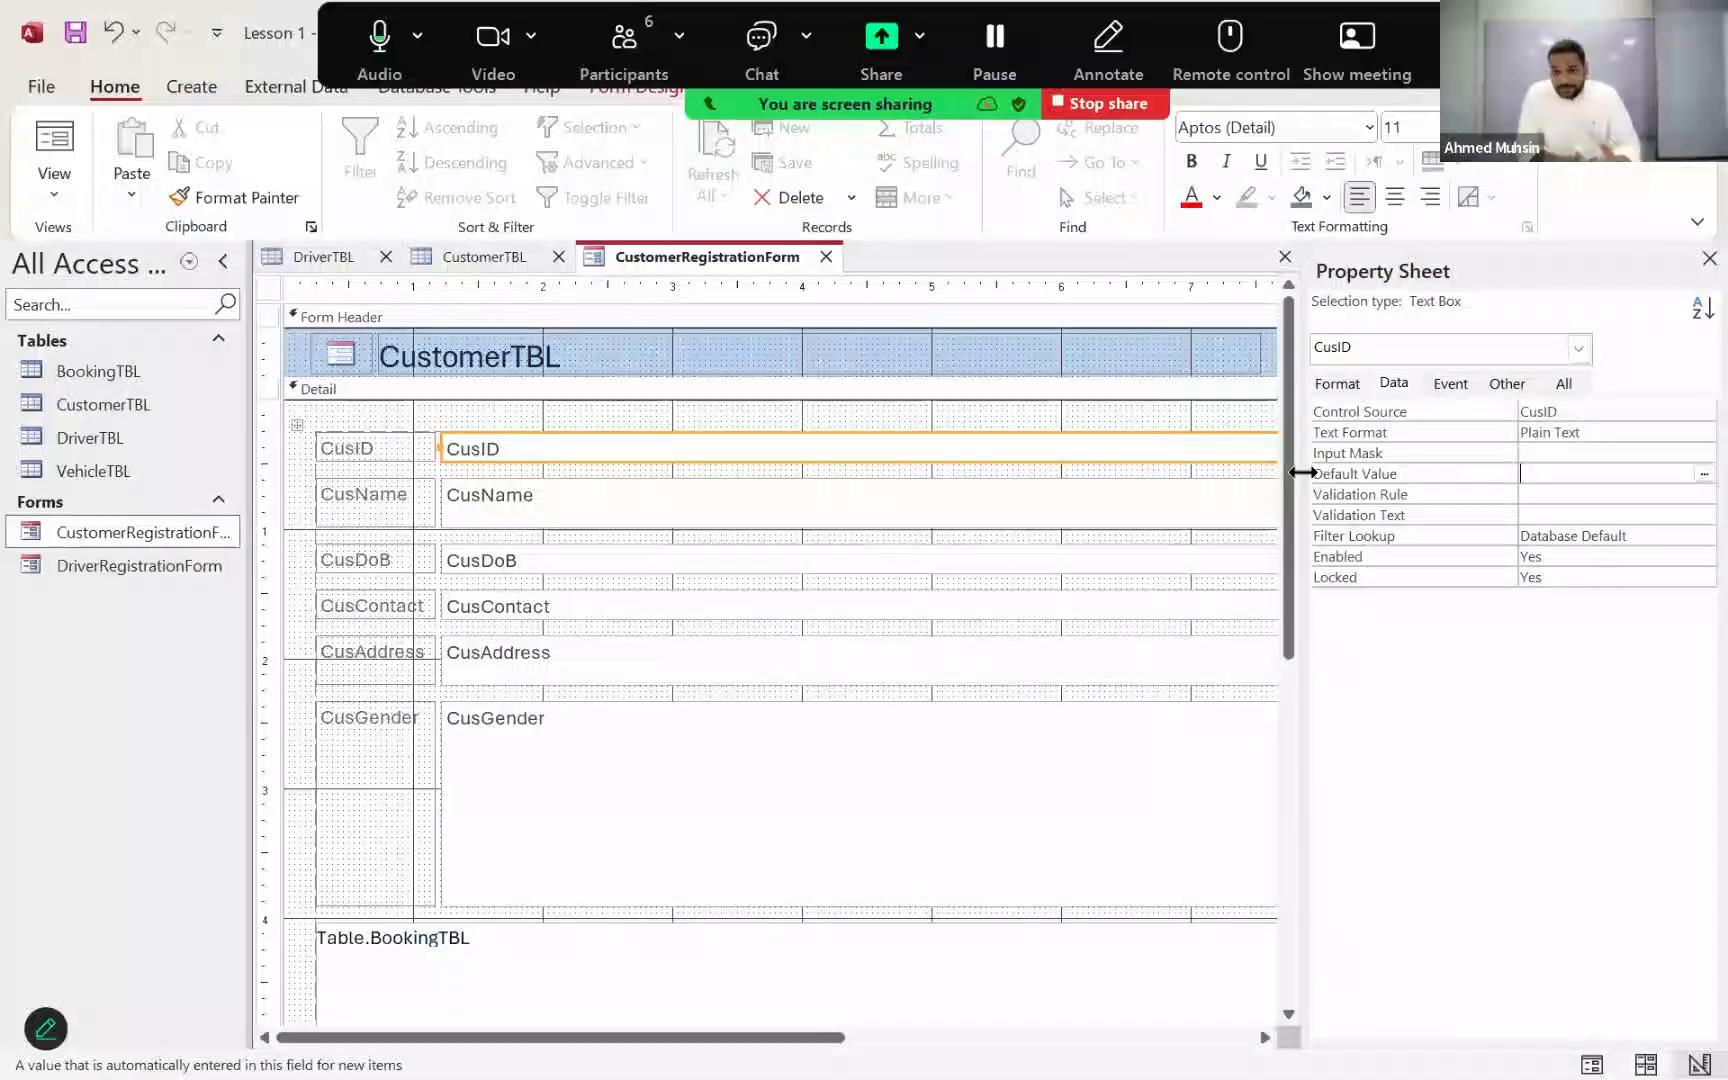
pyautogui.click(1703, 474)
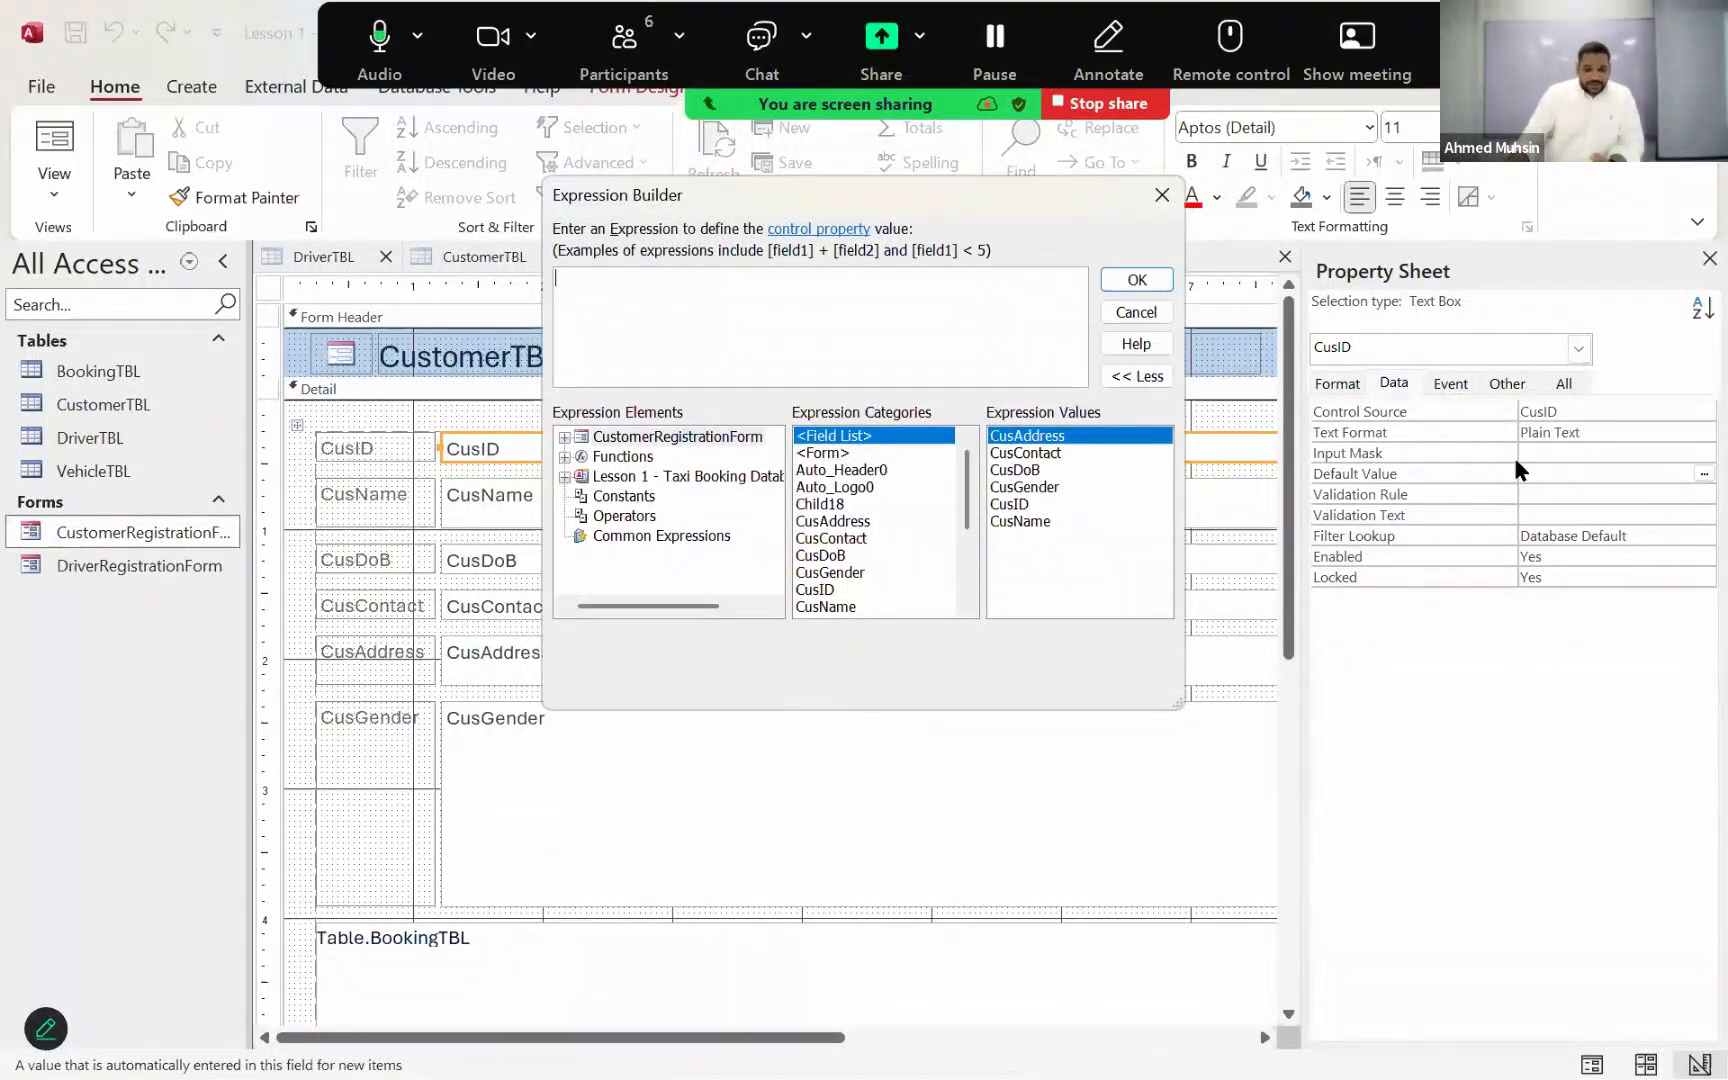
# Step: Find DMax among all the built-in functions and insert it into the default value expression
pyautogui.click(564, 456)
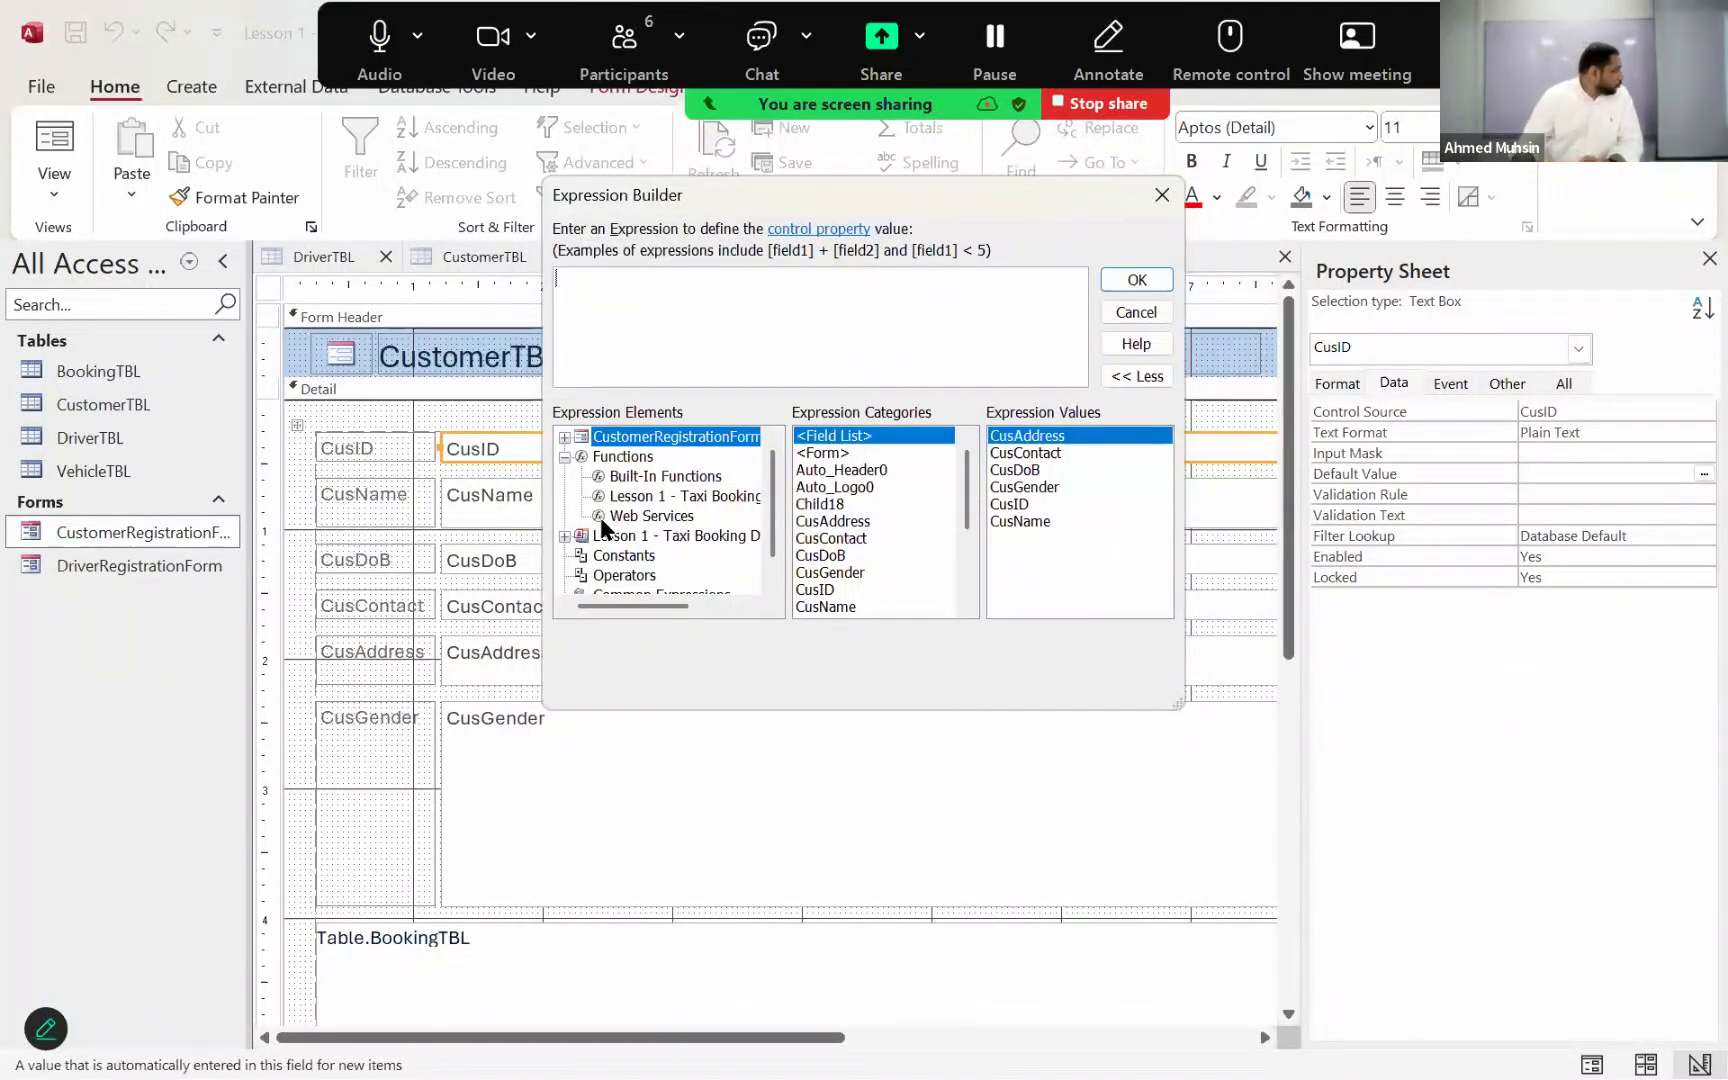
pyautogui.click(645, 477)
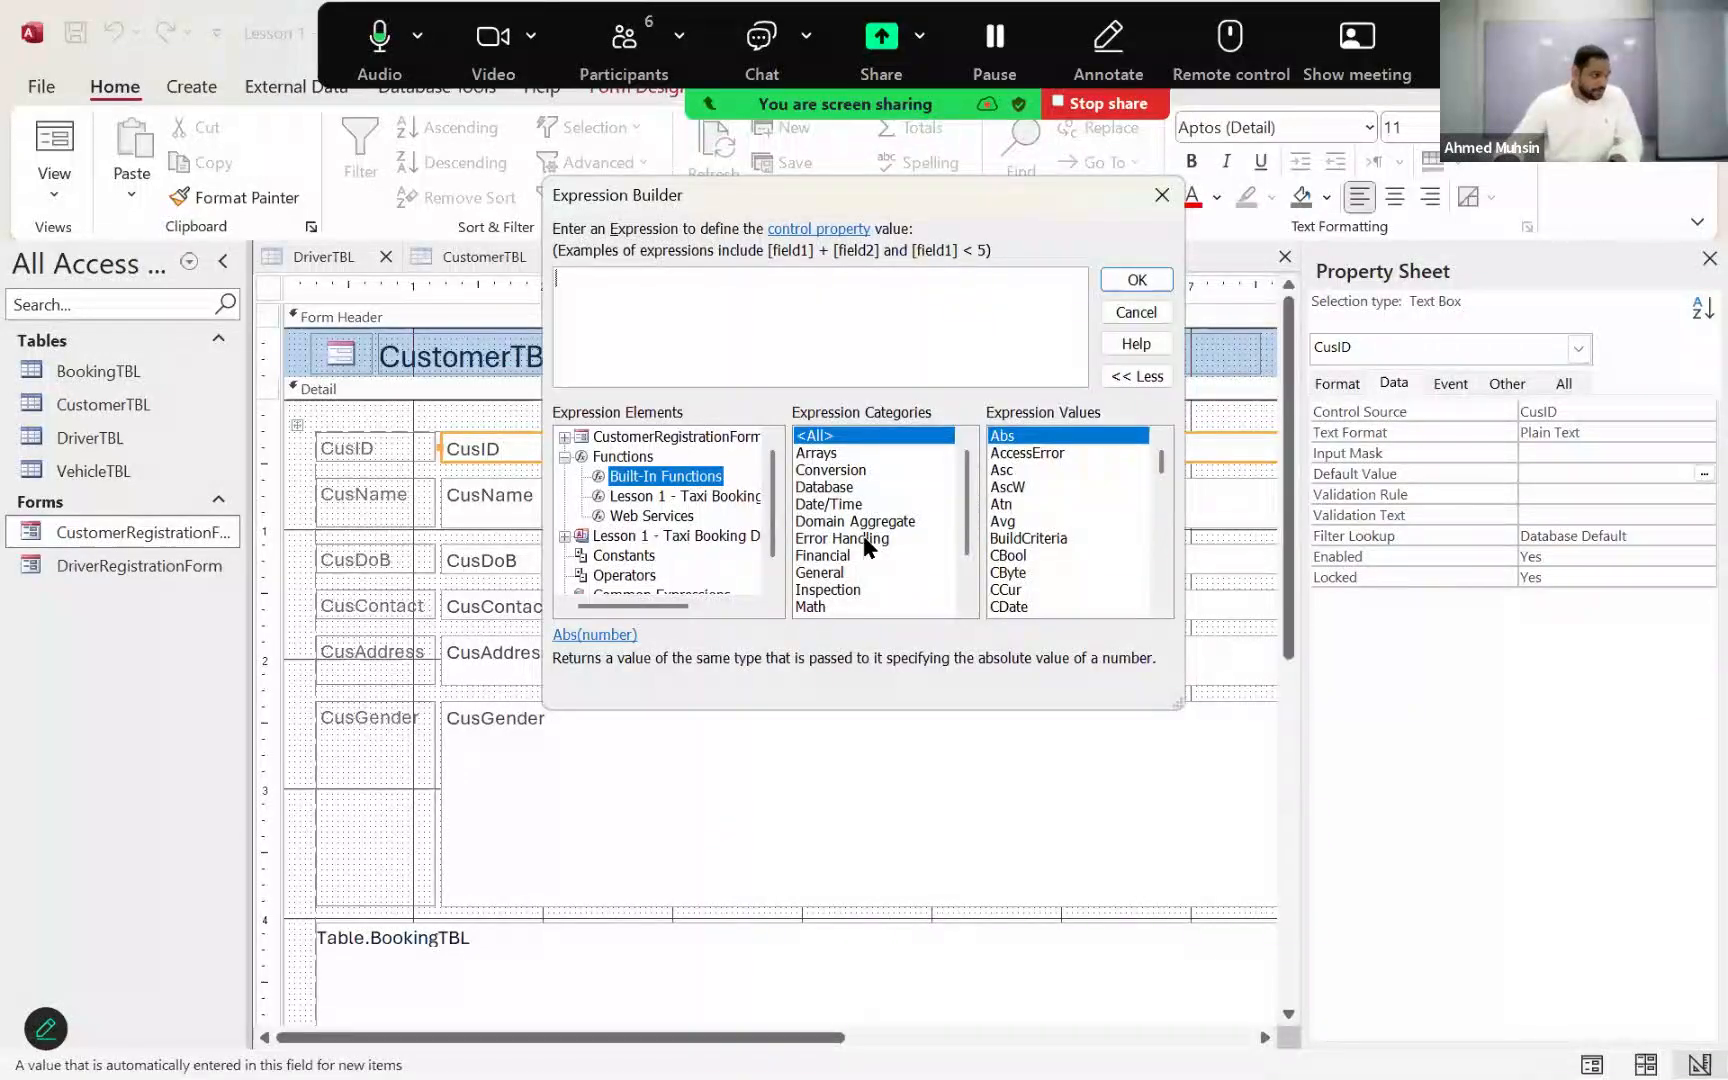
pyautogui.click(862, 440)
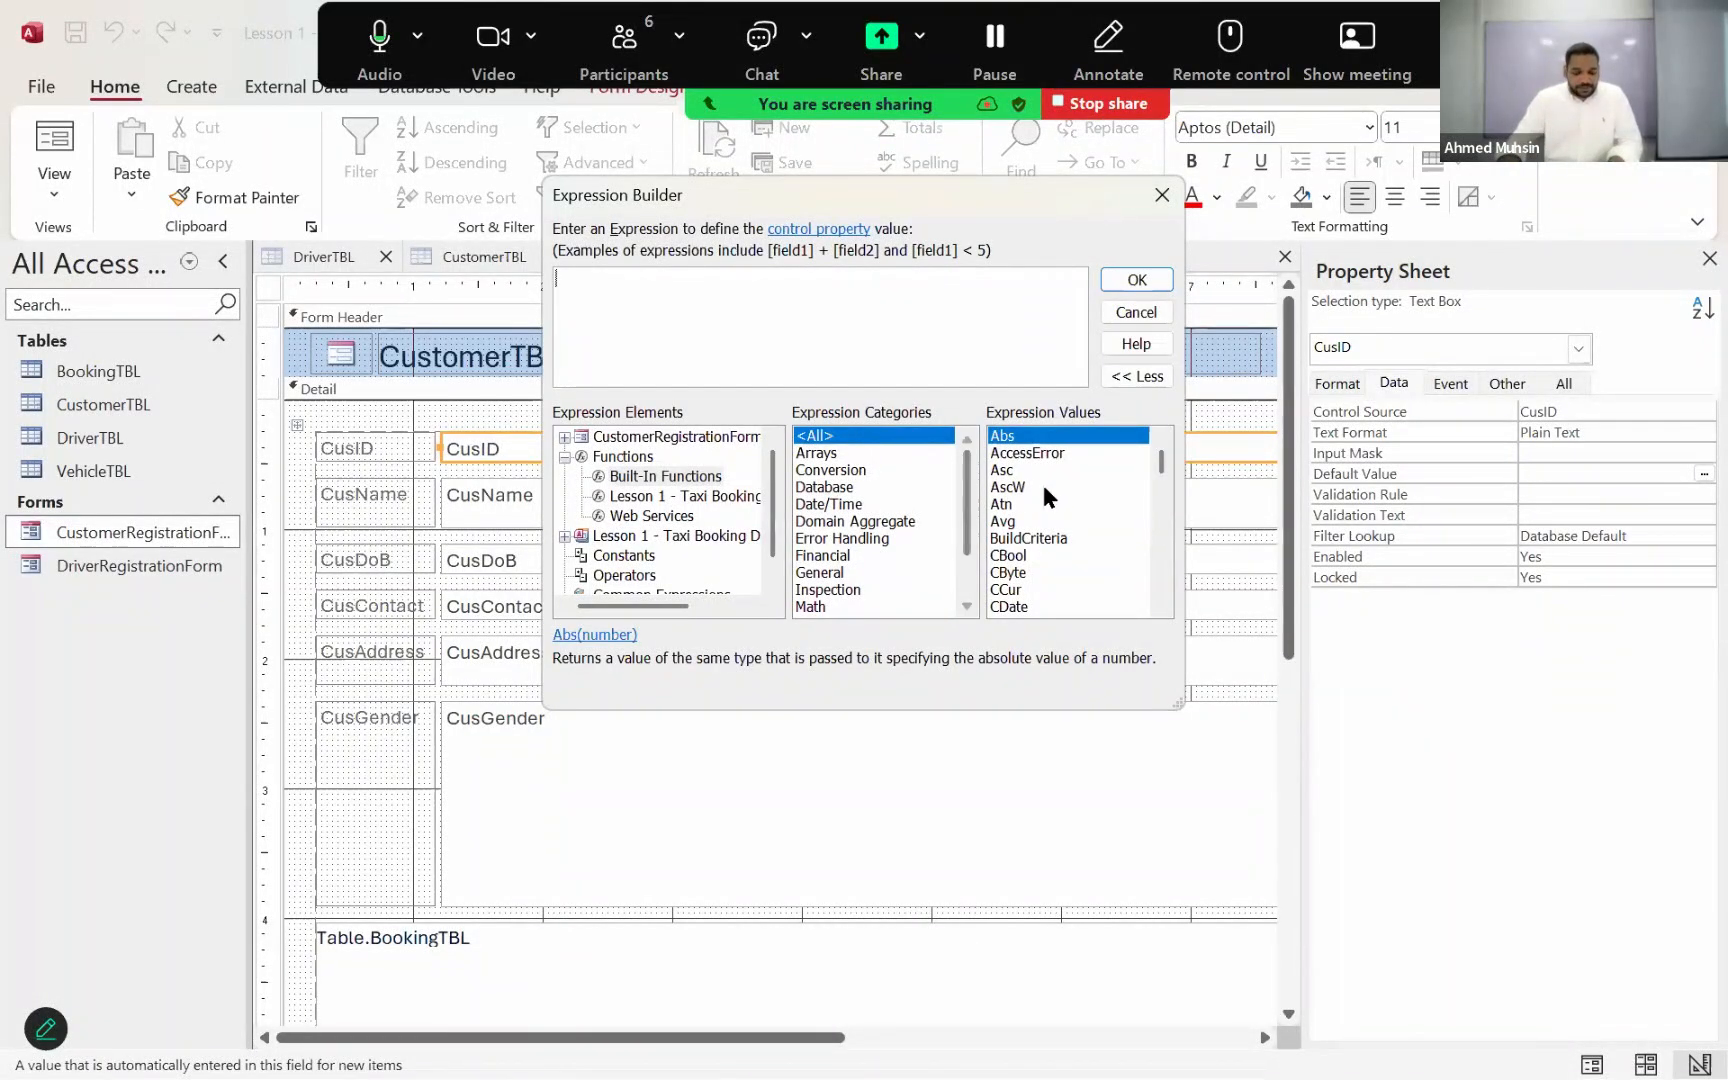
pyautogui.scroll(-1, 1044, 481)
pyautogui.scroll(-4, 1044, 481)
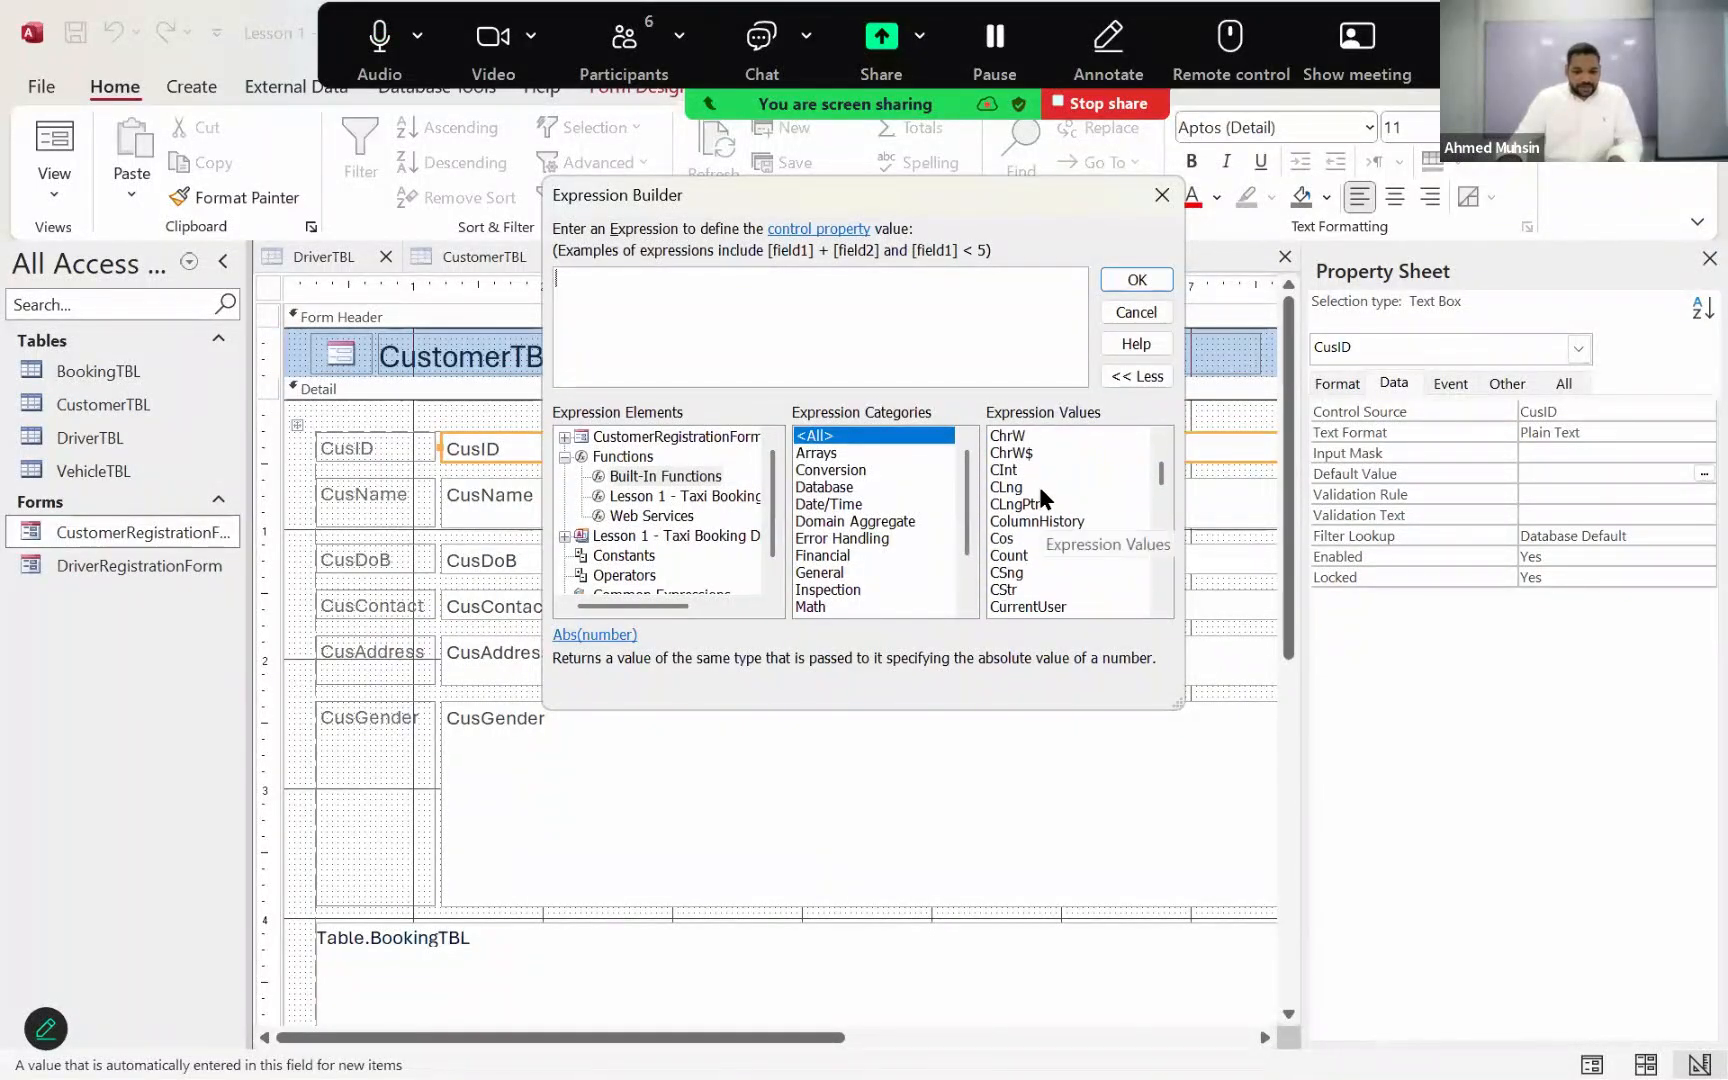
pyautogui.scroll(-1, 1040, 497)
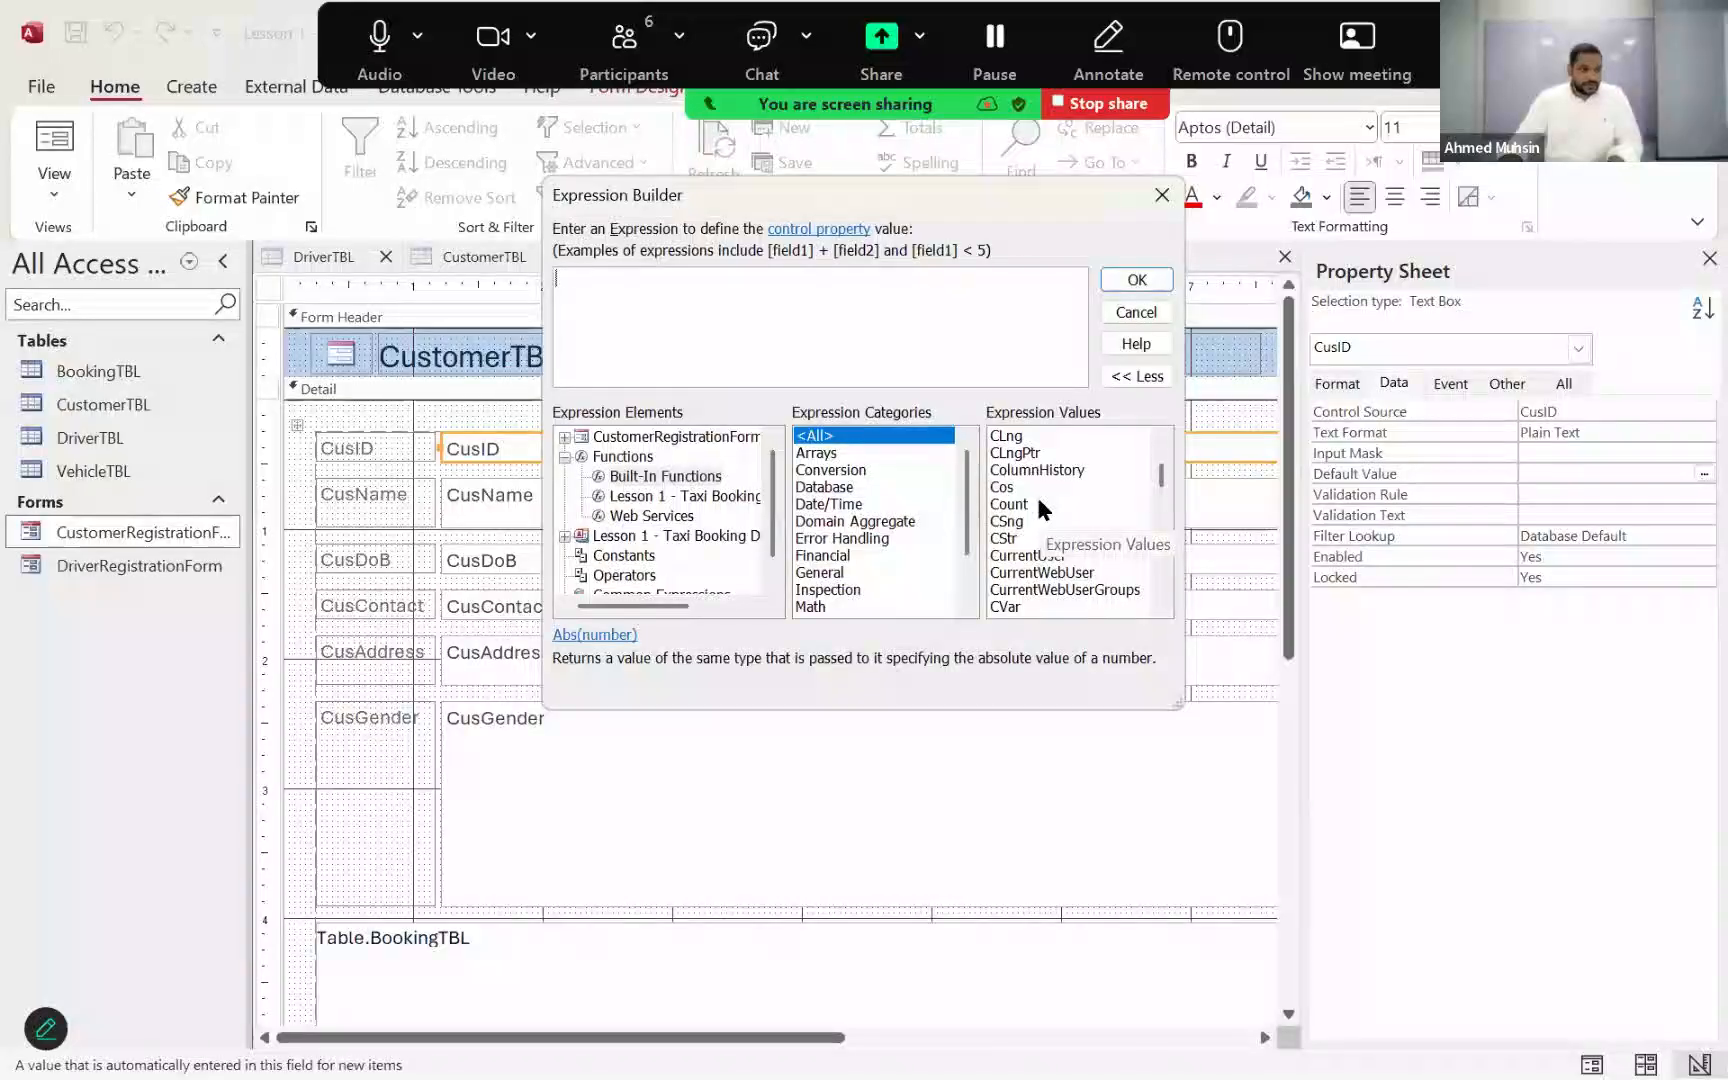
pyautogui.scroll(-3, 1038, 503)
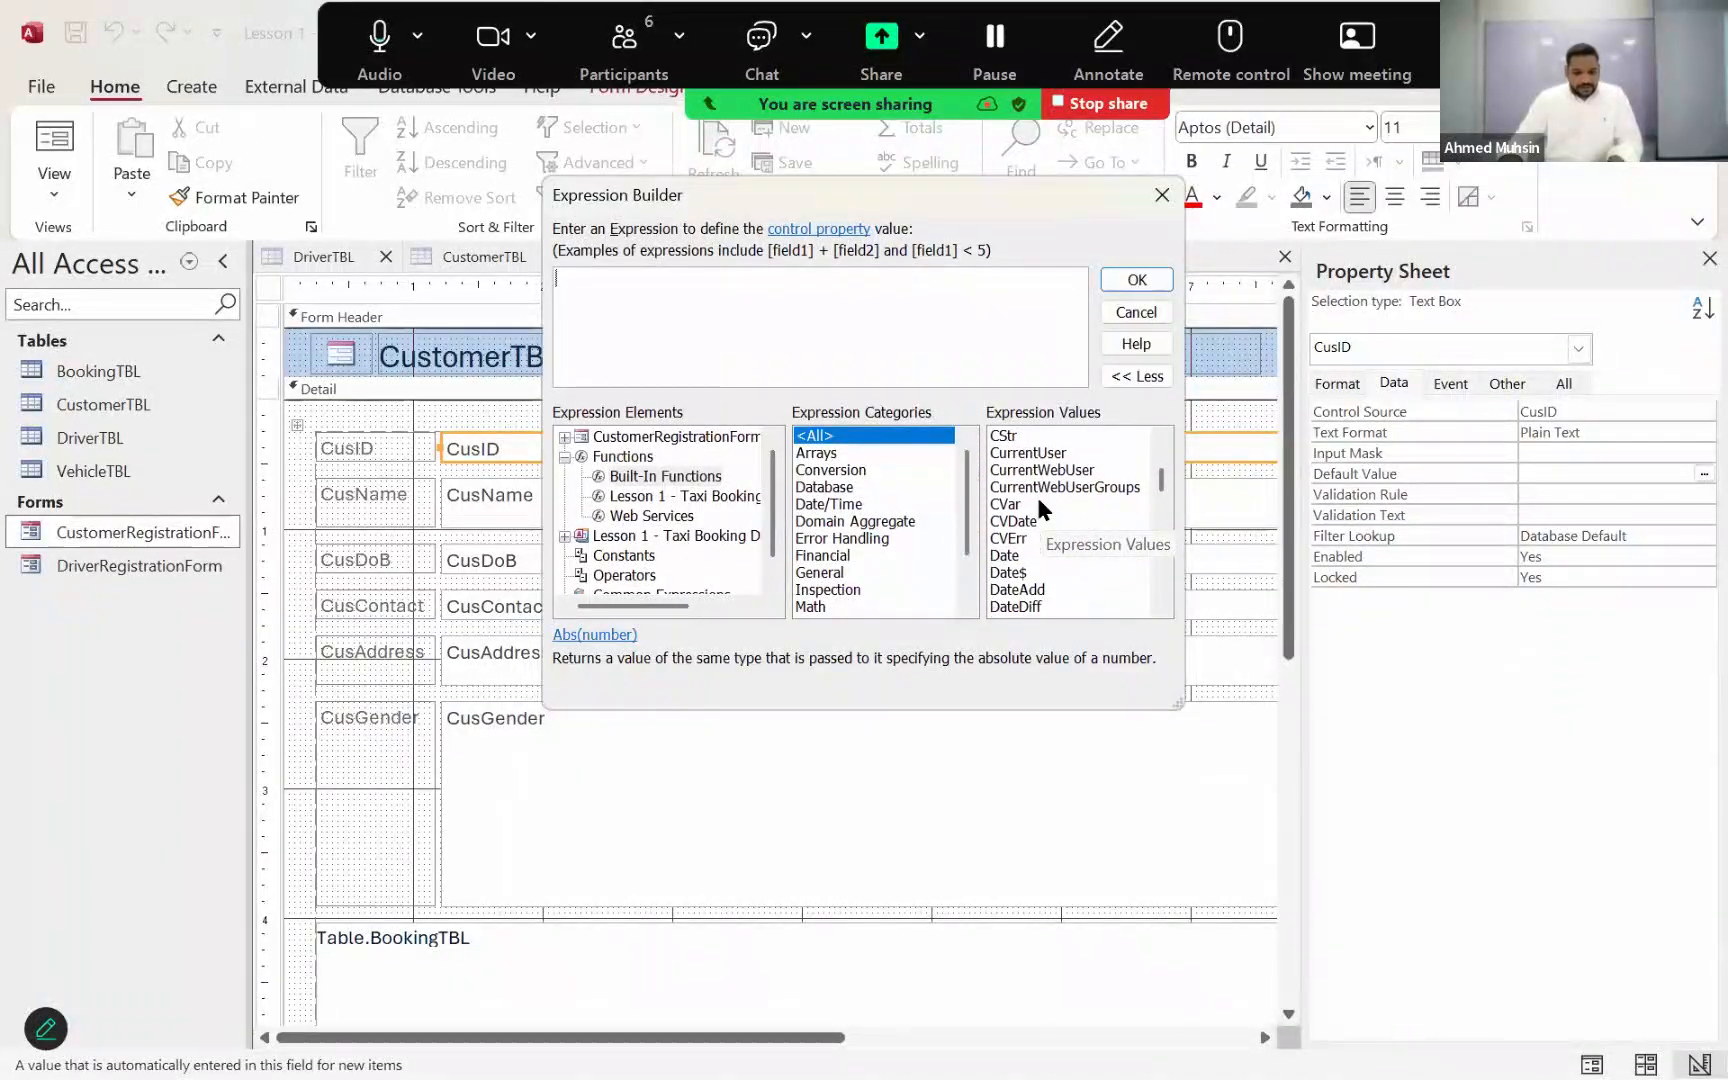
pyautogui.scroll(-2, 1035, 494)
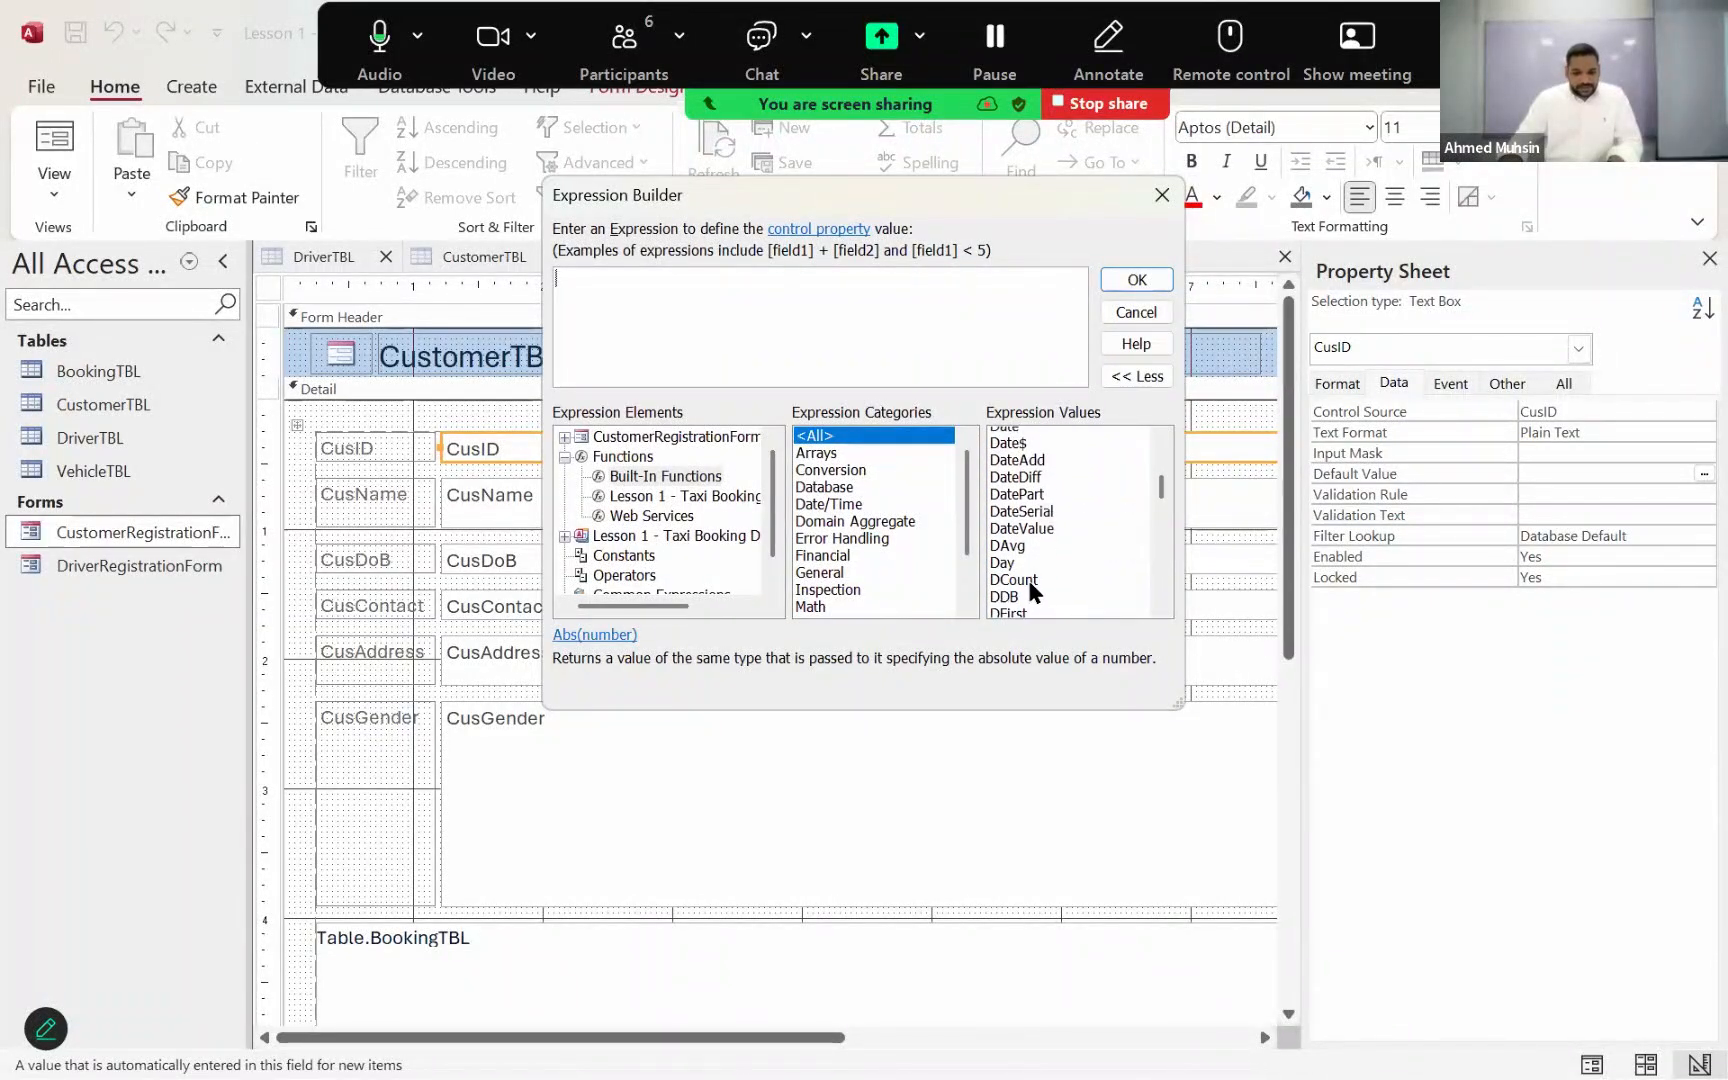
pyautogui.scroll(-1, 1027, 576)
pyautogui.click(1035, 589)
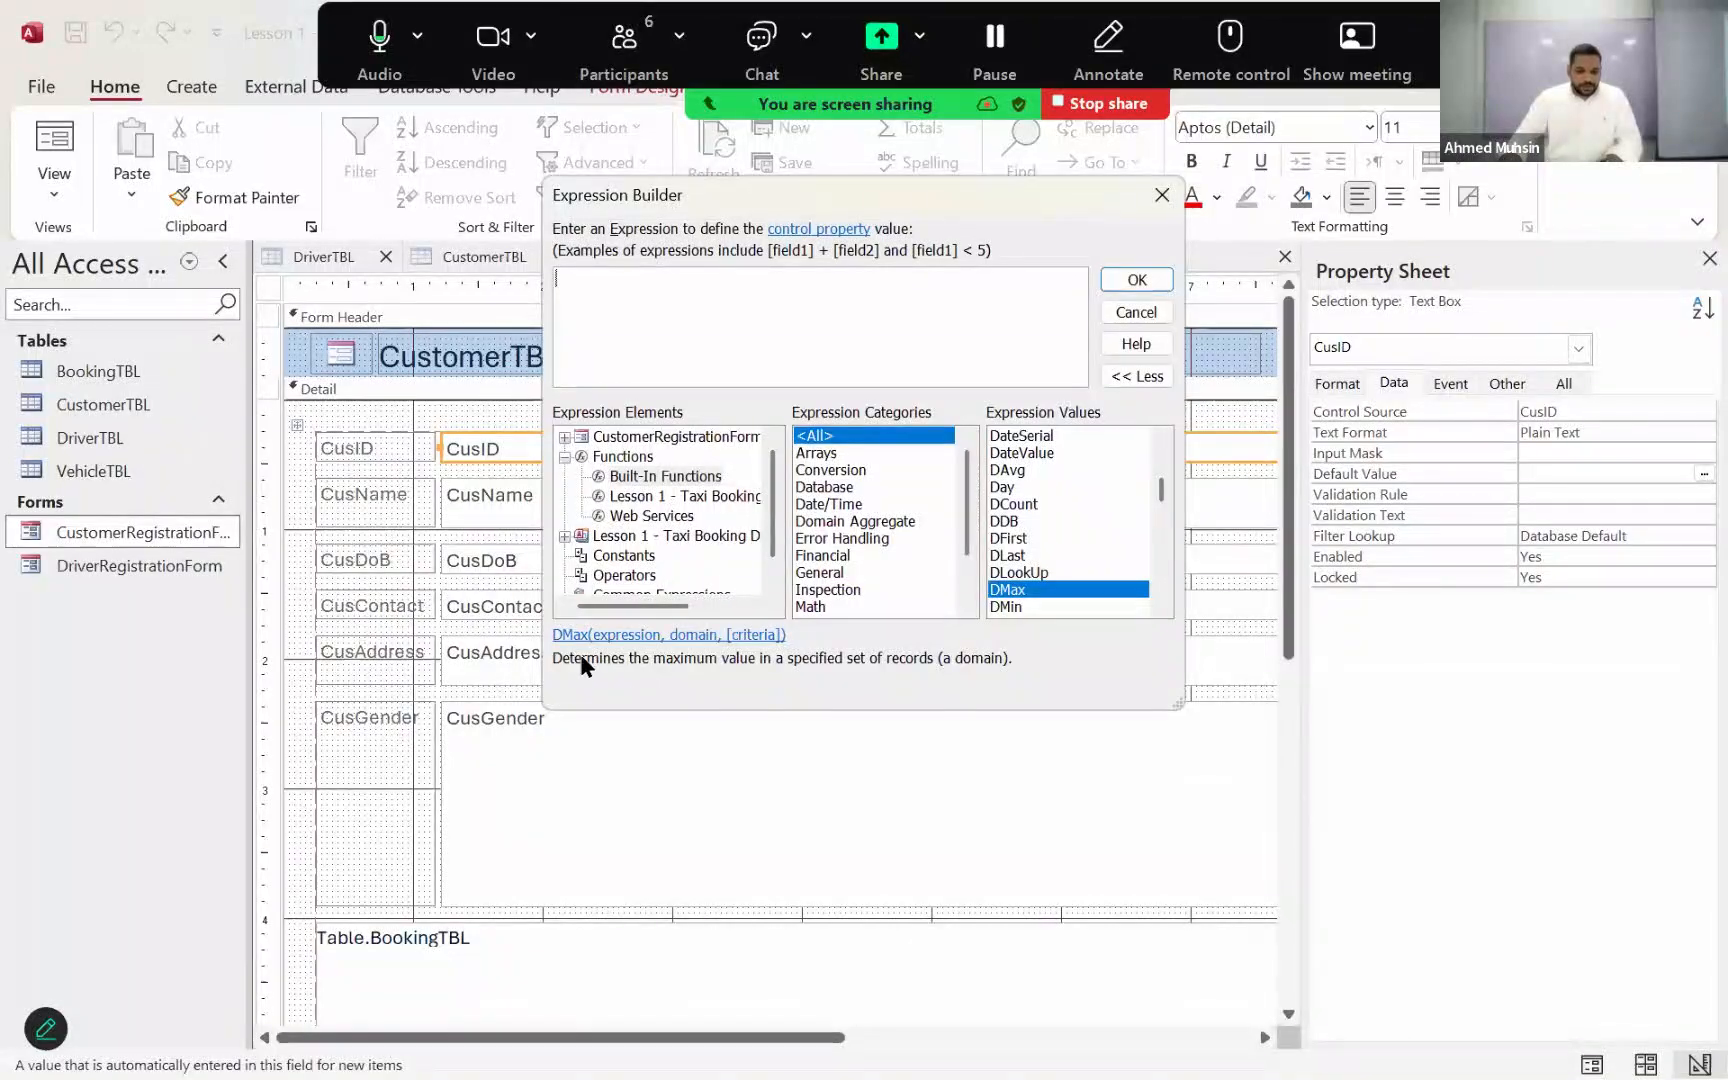
pyautogui.doubleClick(1003, 593)
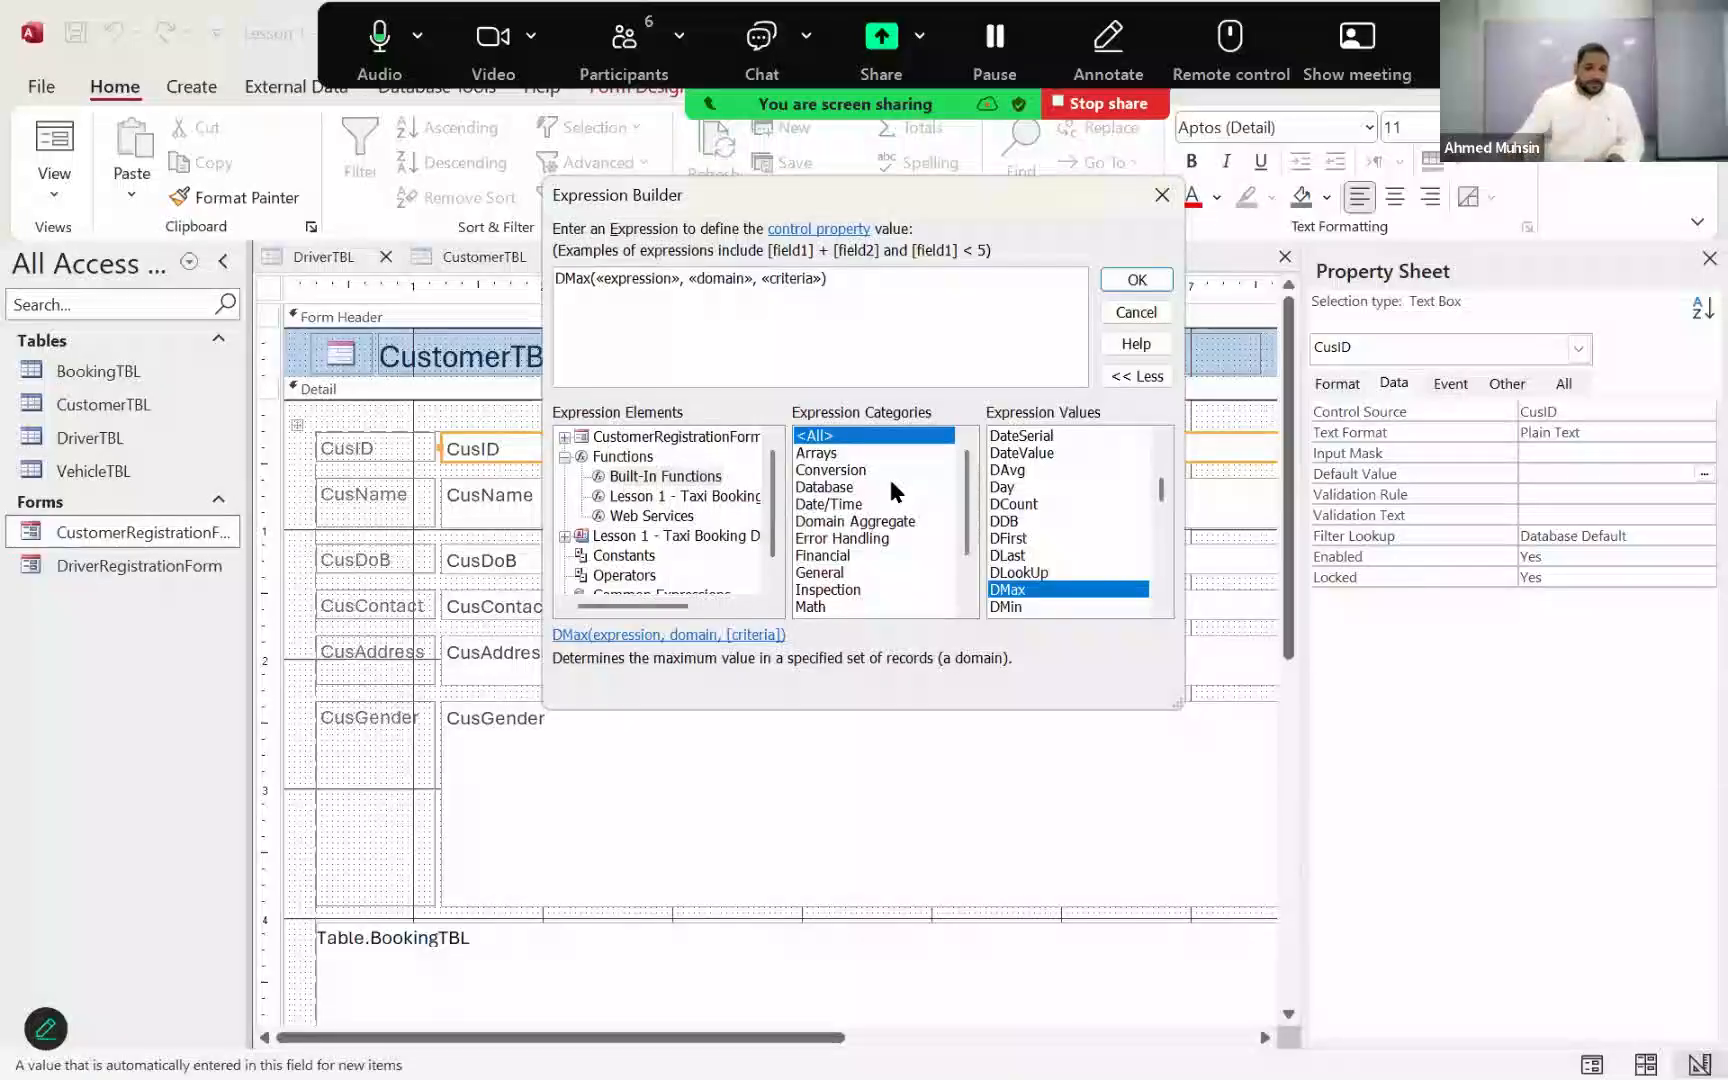
pyautogui.click(622, 284)
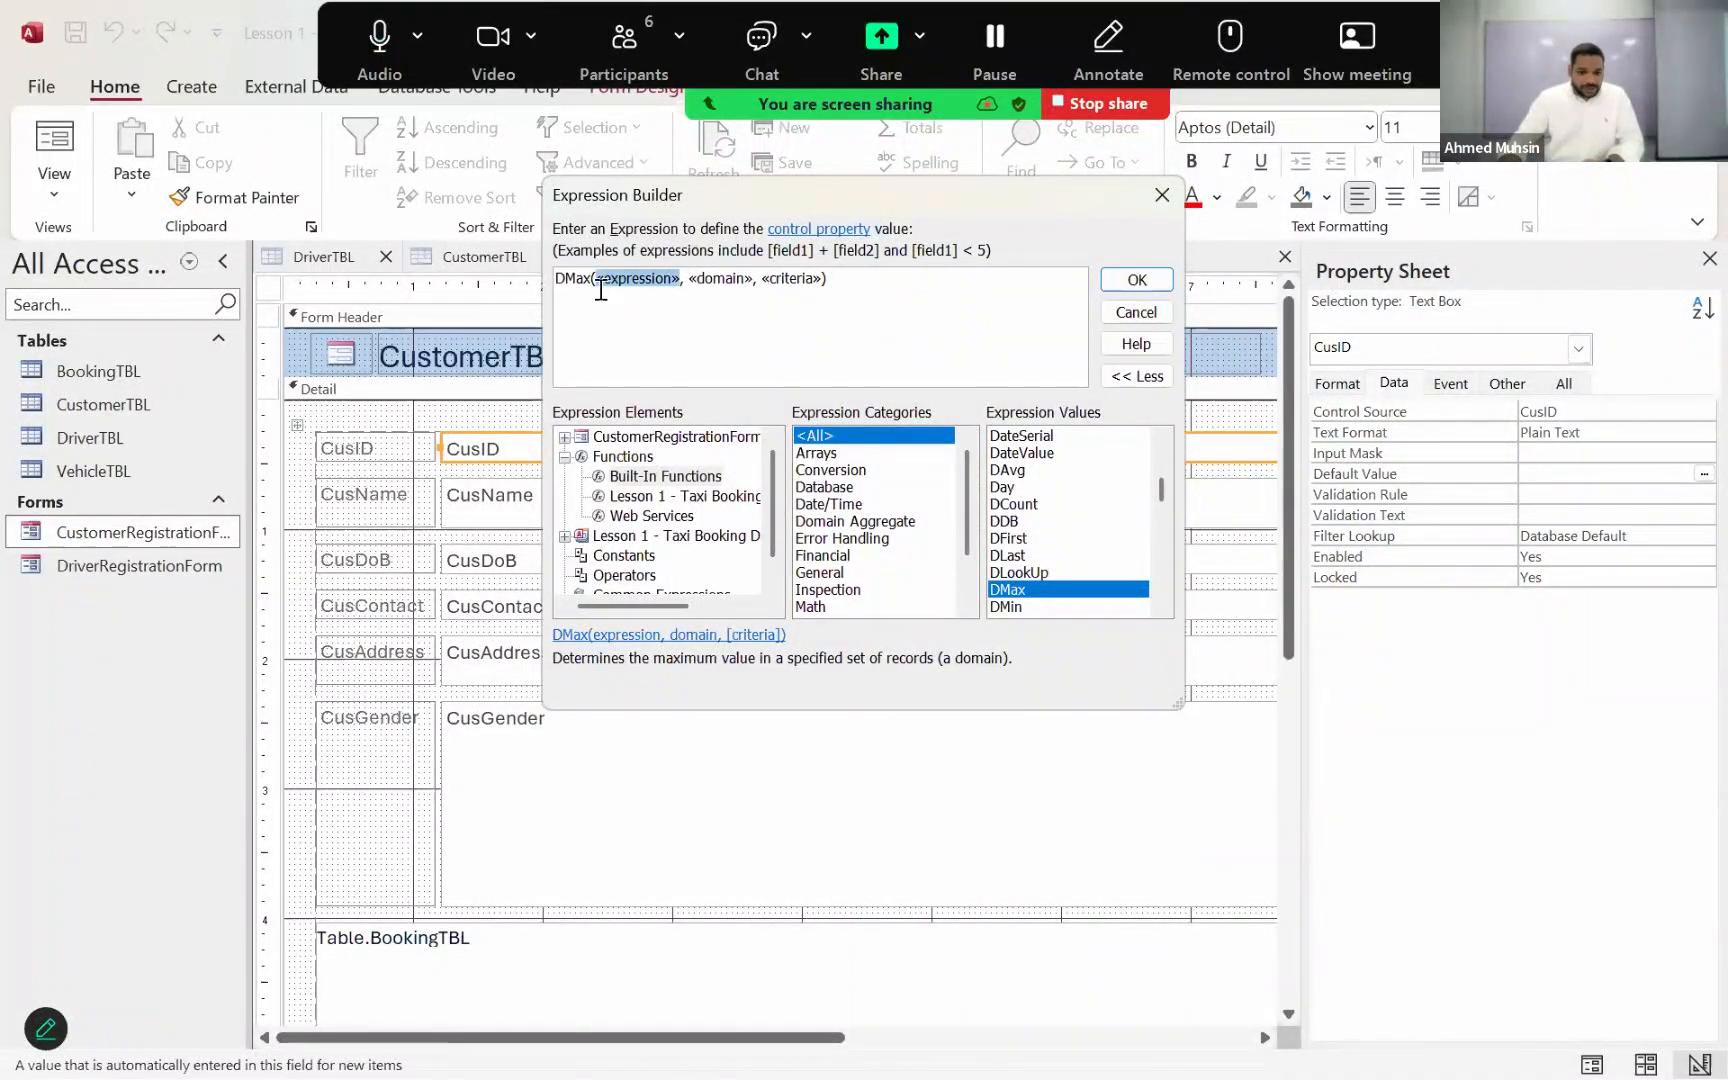
pyautogui.click(600, 284)
pyautogui.moveTo(597, 282); pyautogui.dragTo(679, 282)
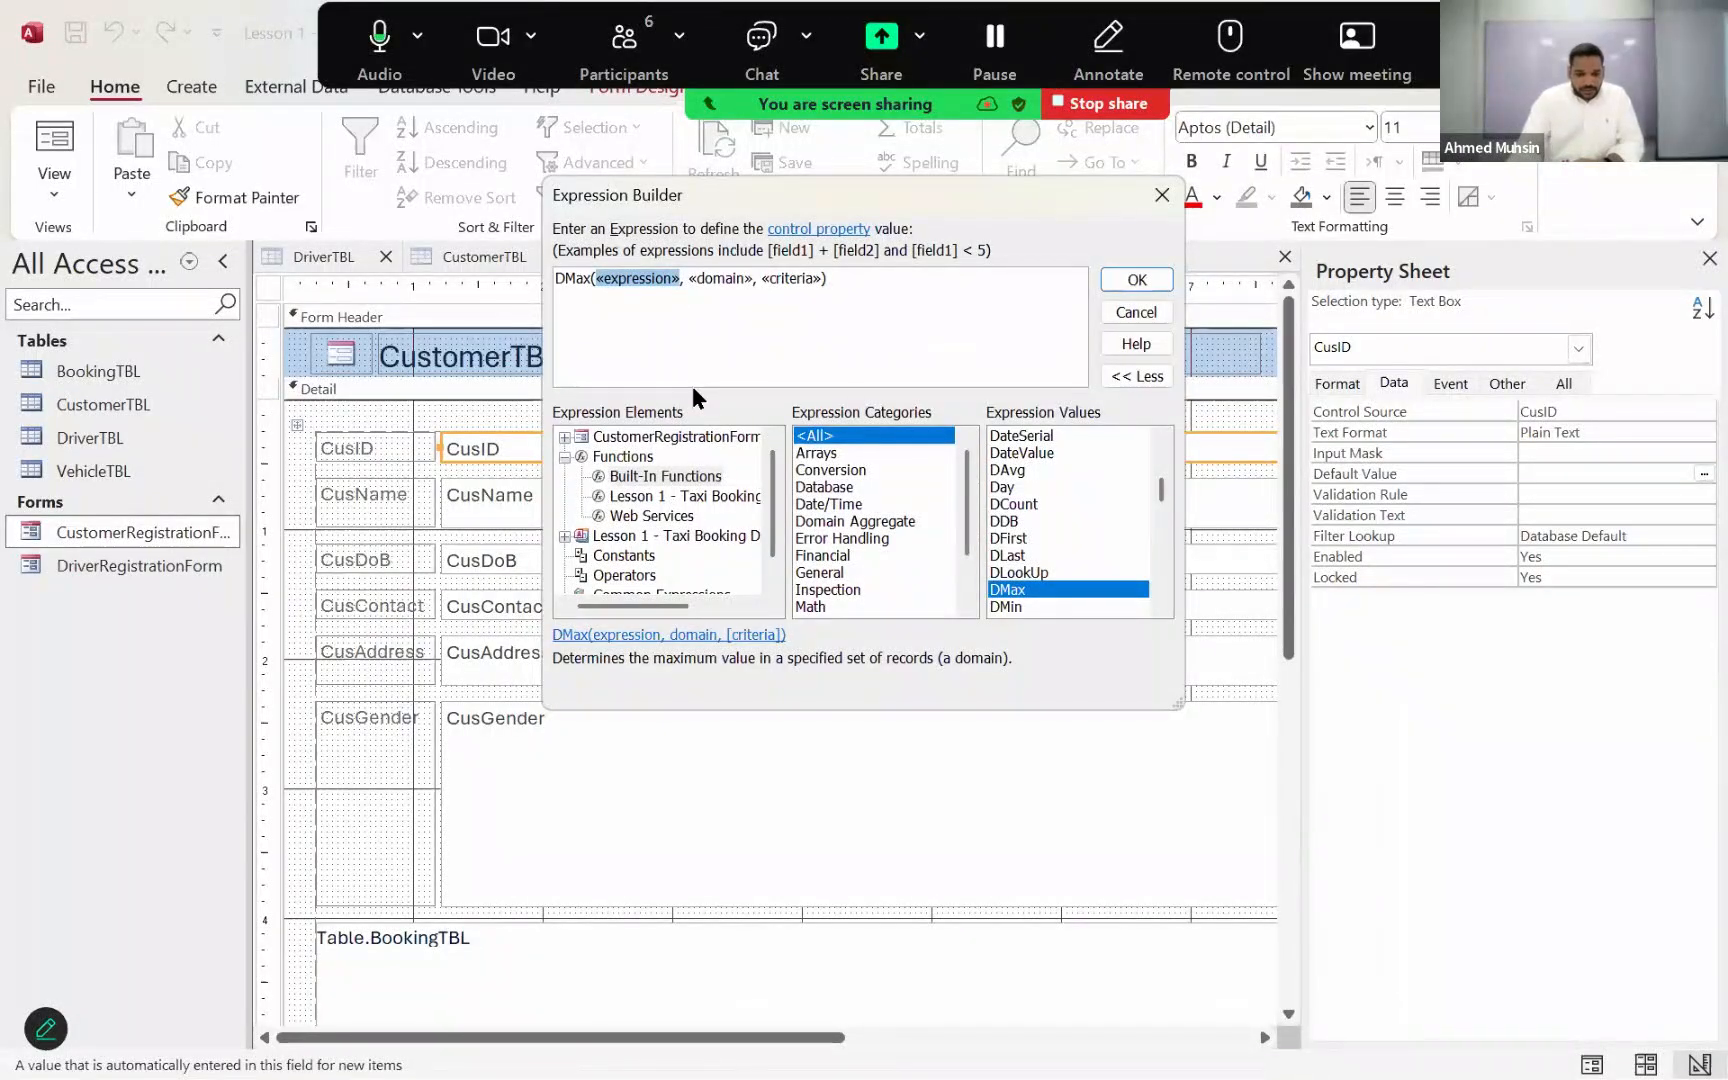
pyautogui.write('"')
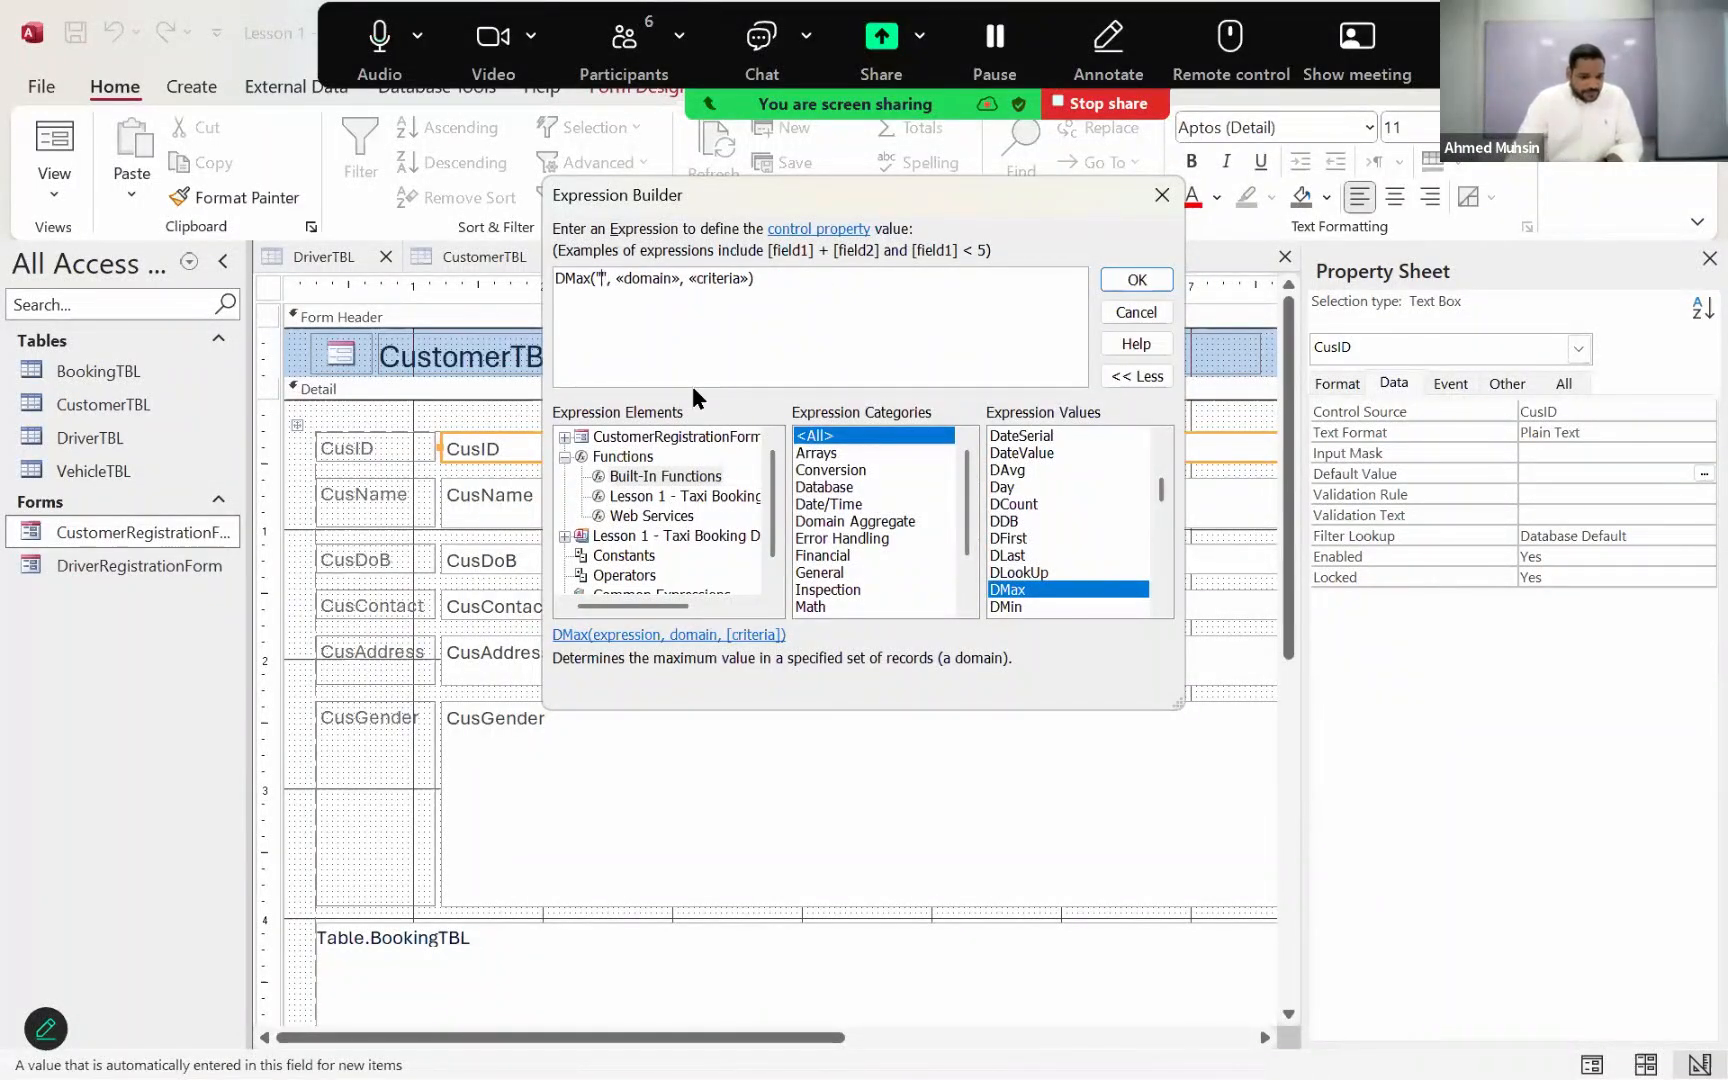
pyautogui.write('"')
pyautogui.press('Left')
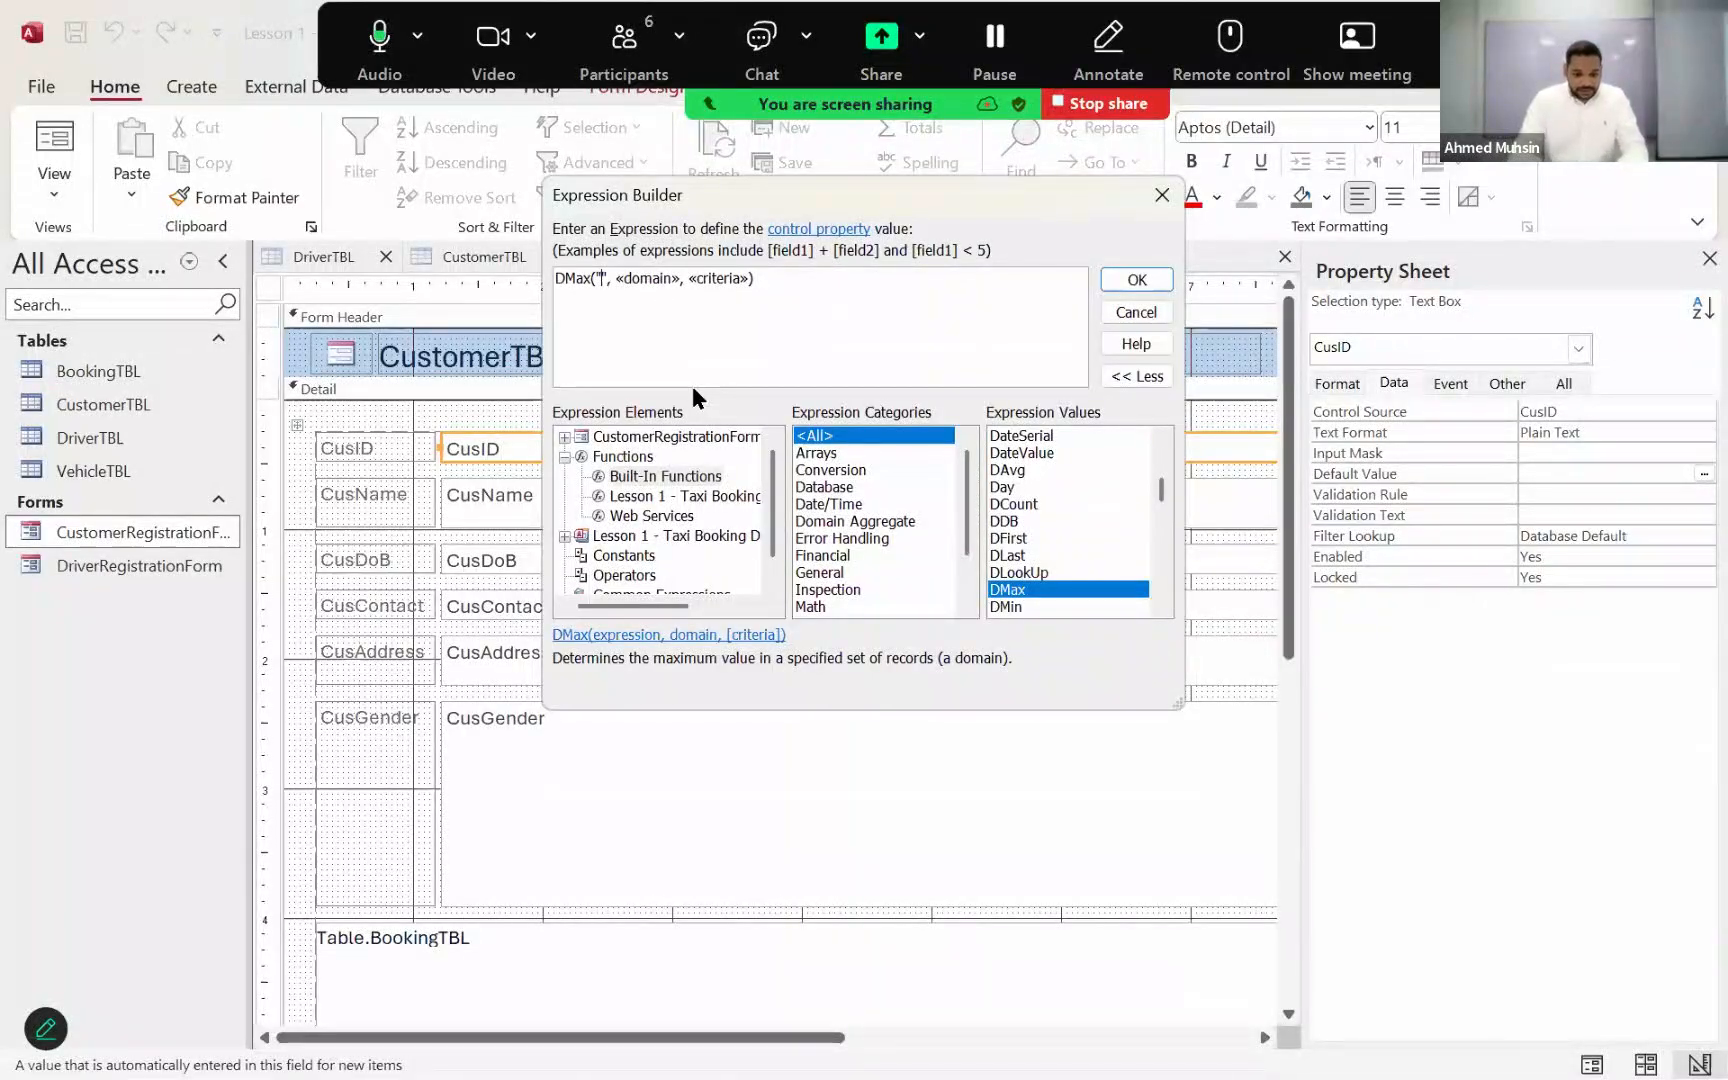
pyautogui.write('CusID')
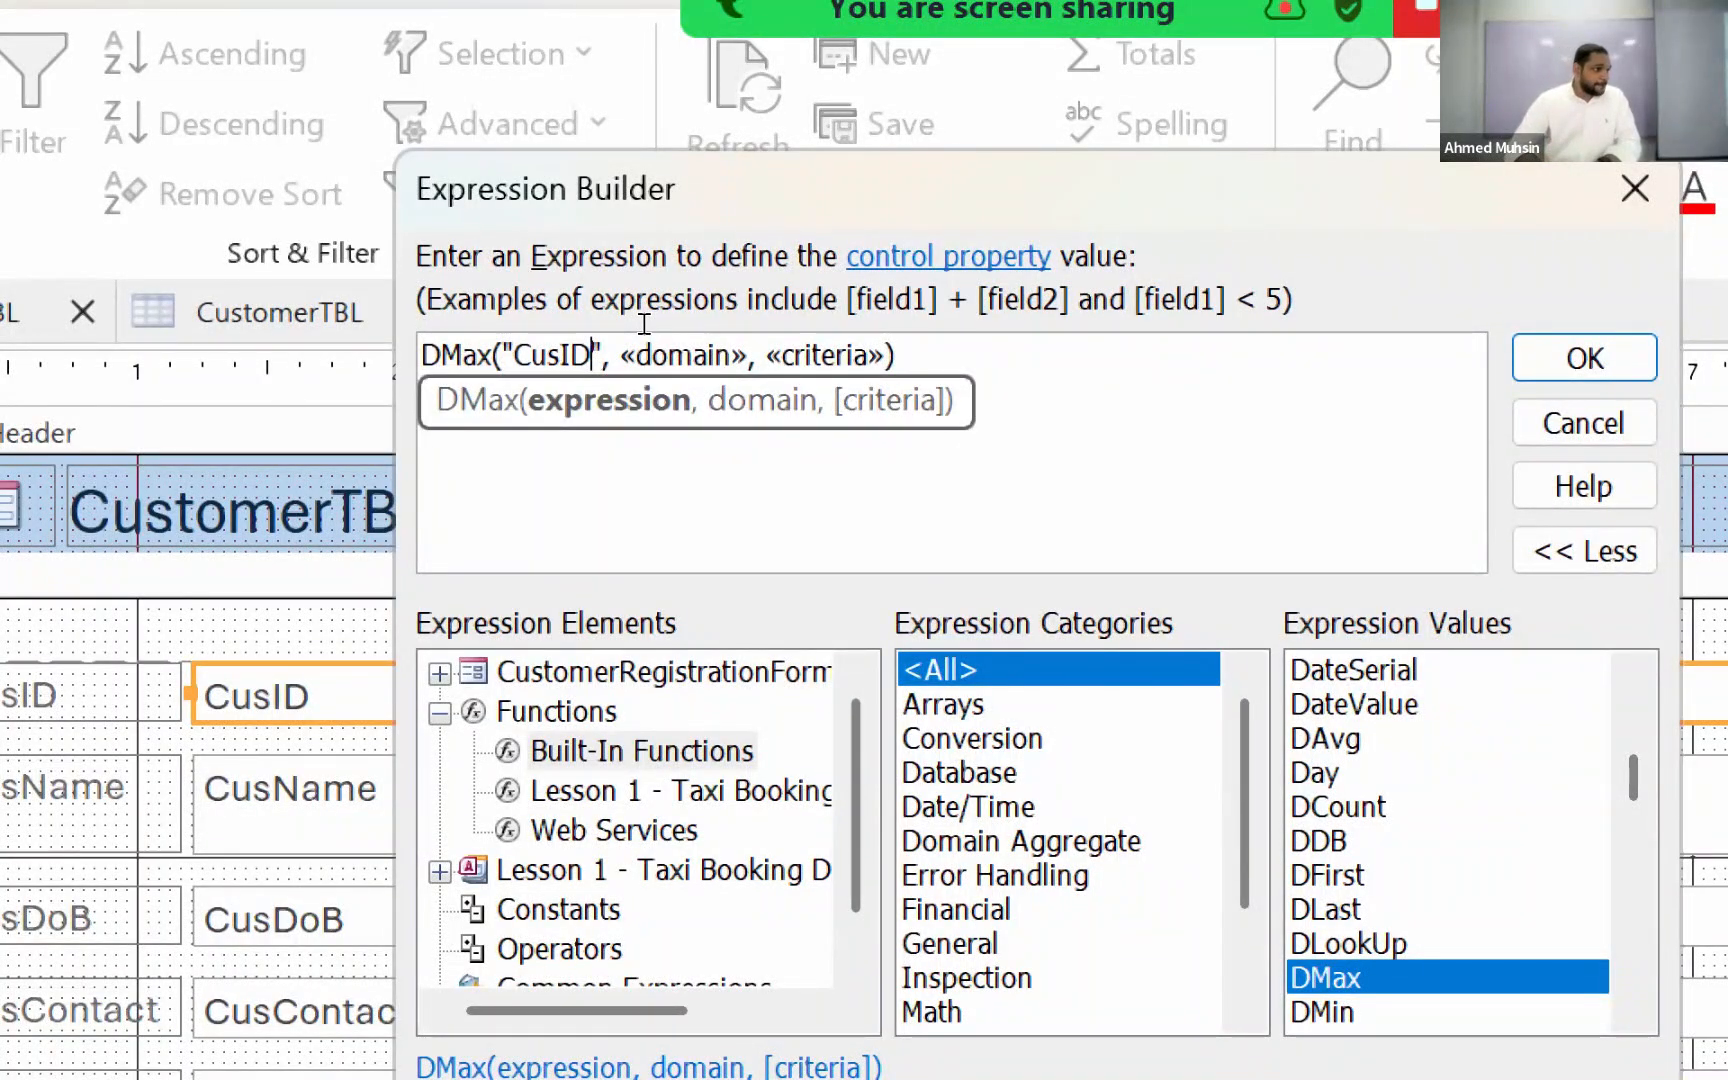
pyautogui.moveTo(898, 355); pyautogui.dragTo(481, 255)
pyautogui.press('BackSpace')
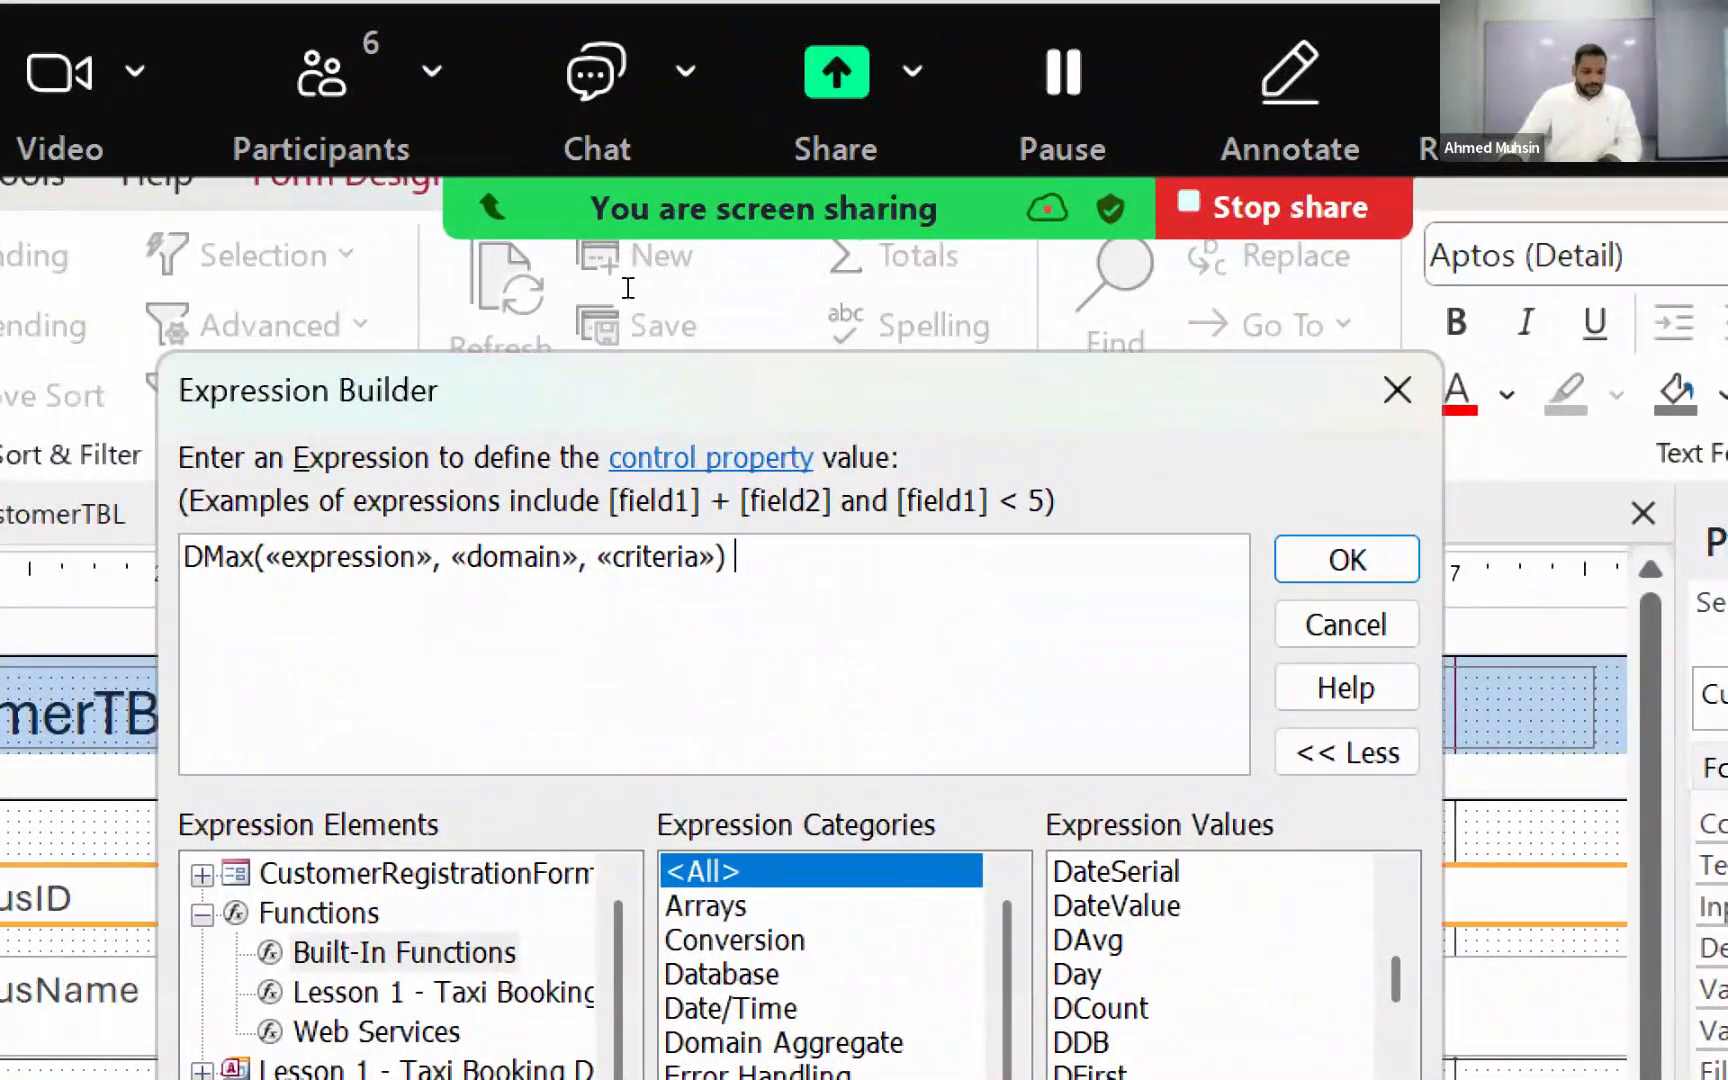
# Step: Replace the expression placeholder in the DMax function with "CusID" in double quotes
pyautogui.click(350, 557)
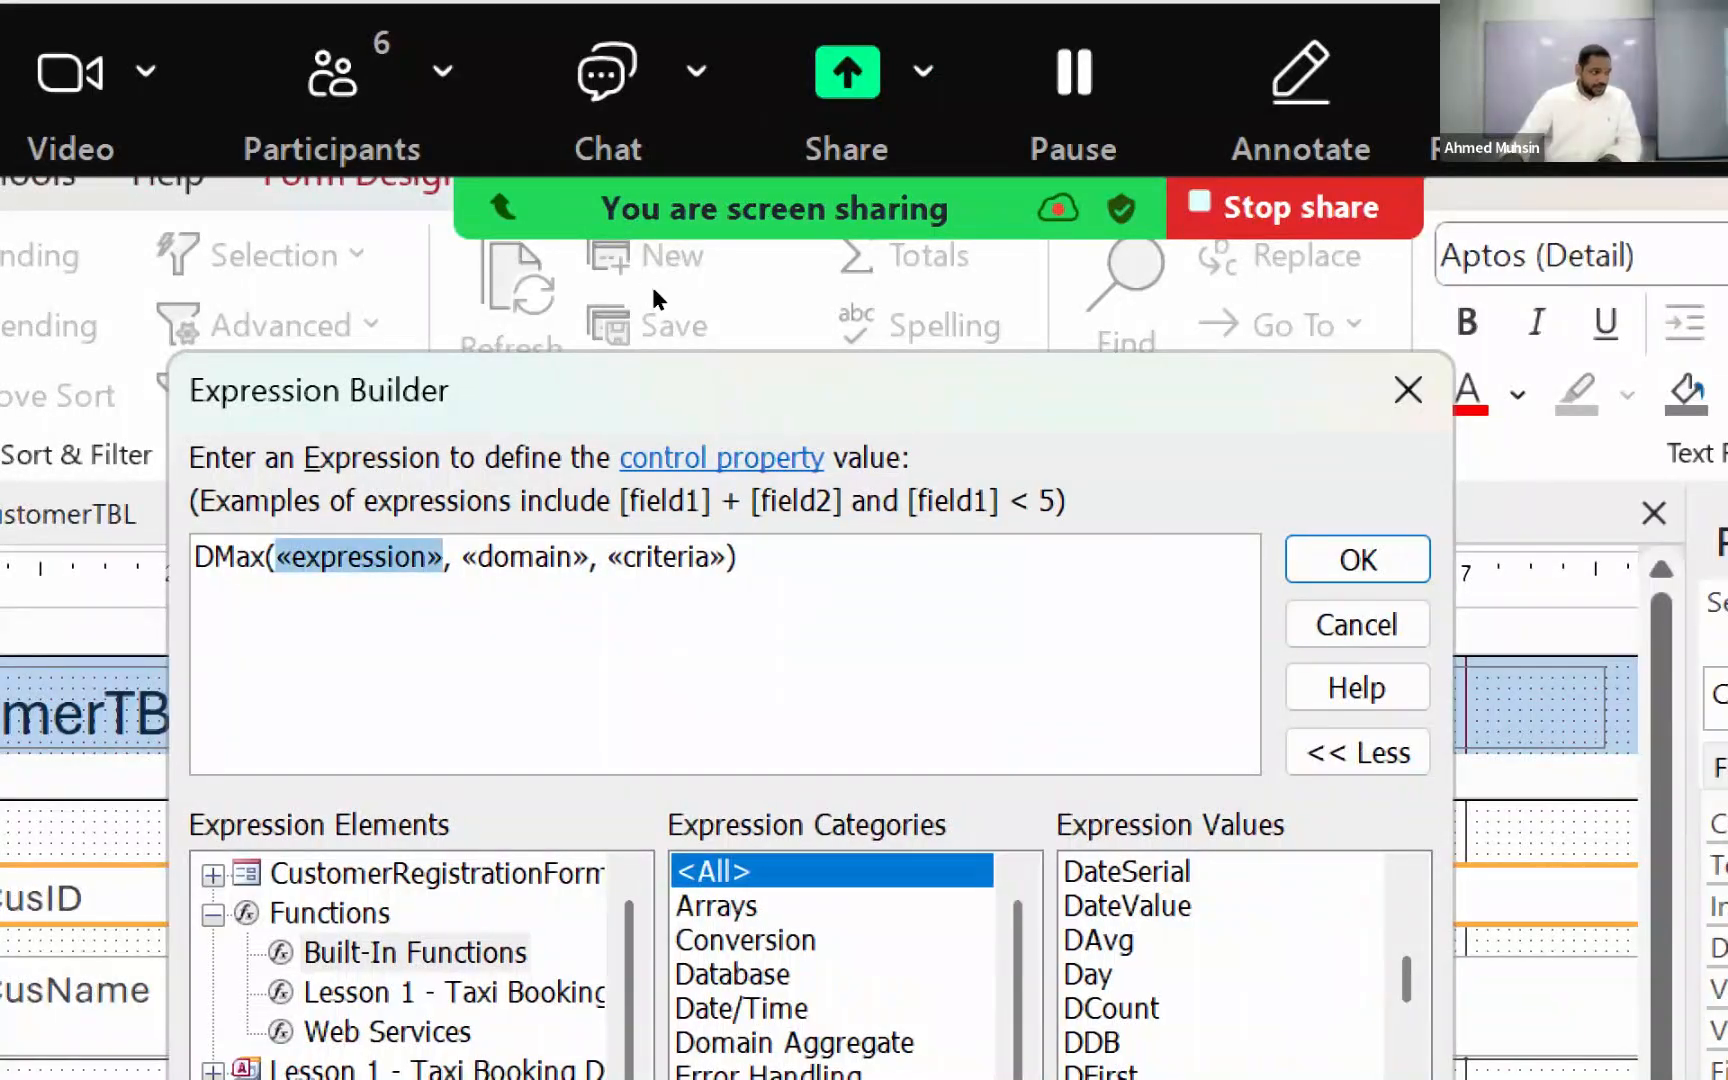
pyautogui.press('BackSpace')
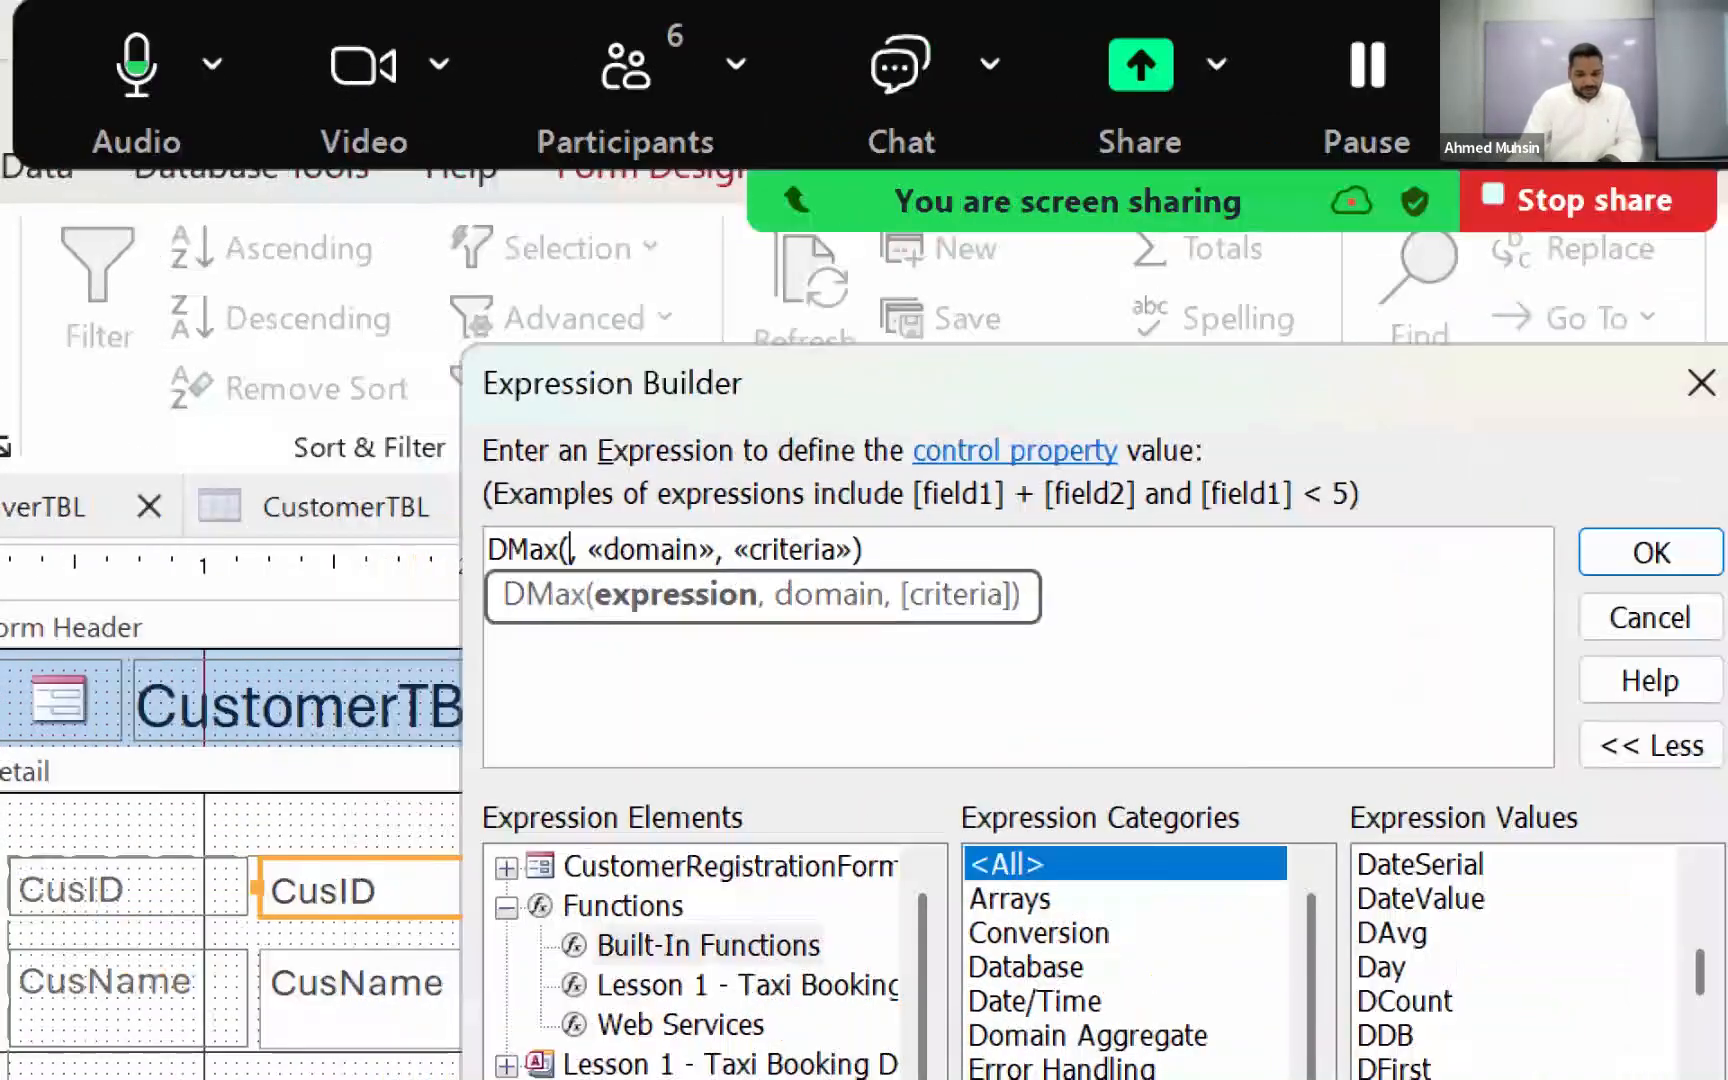
pyautogui.write('""')
pyautogui.press('Left')
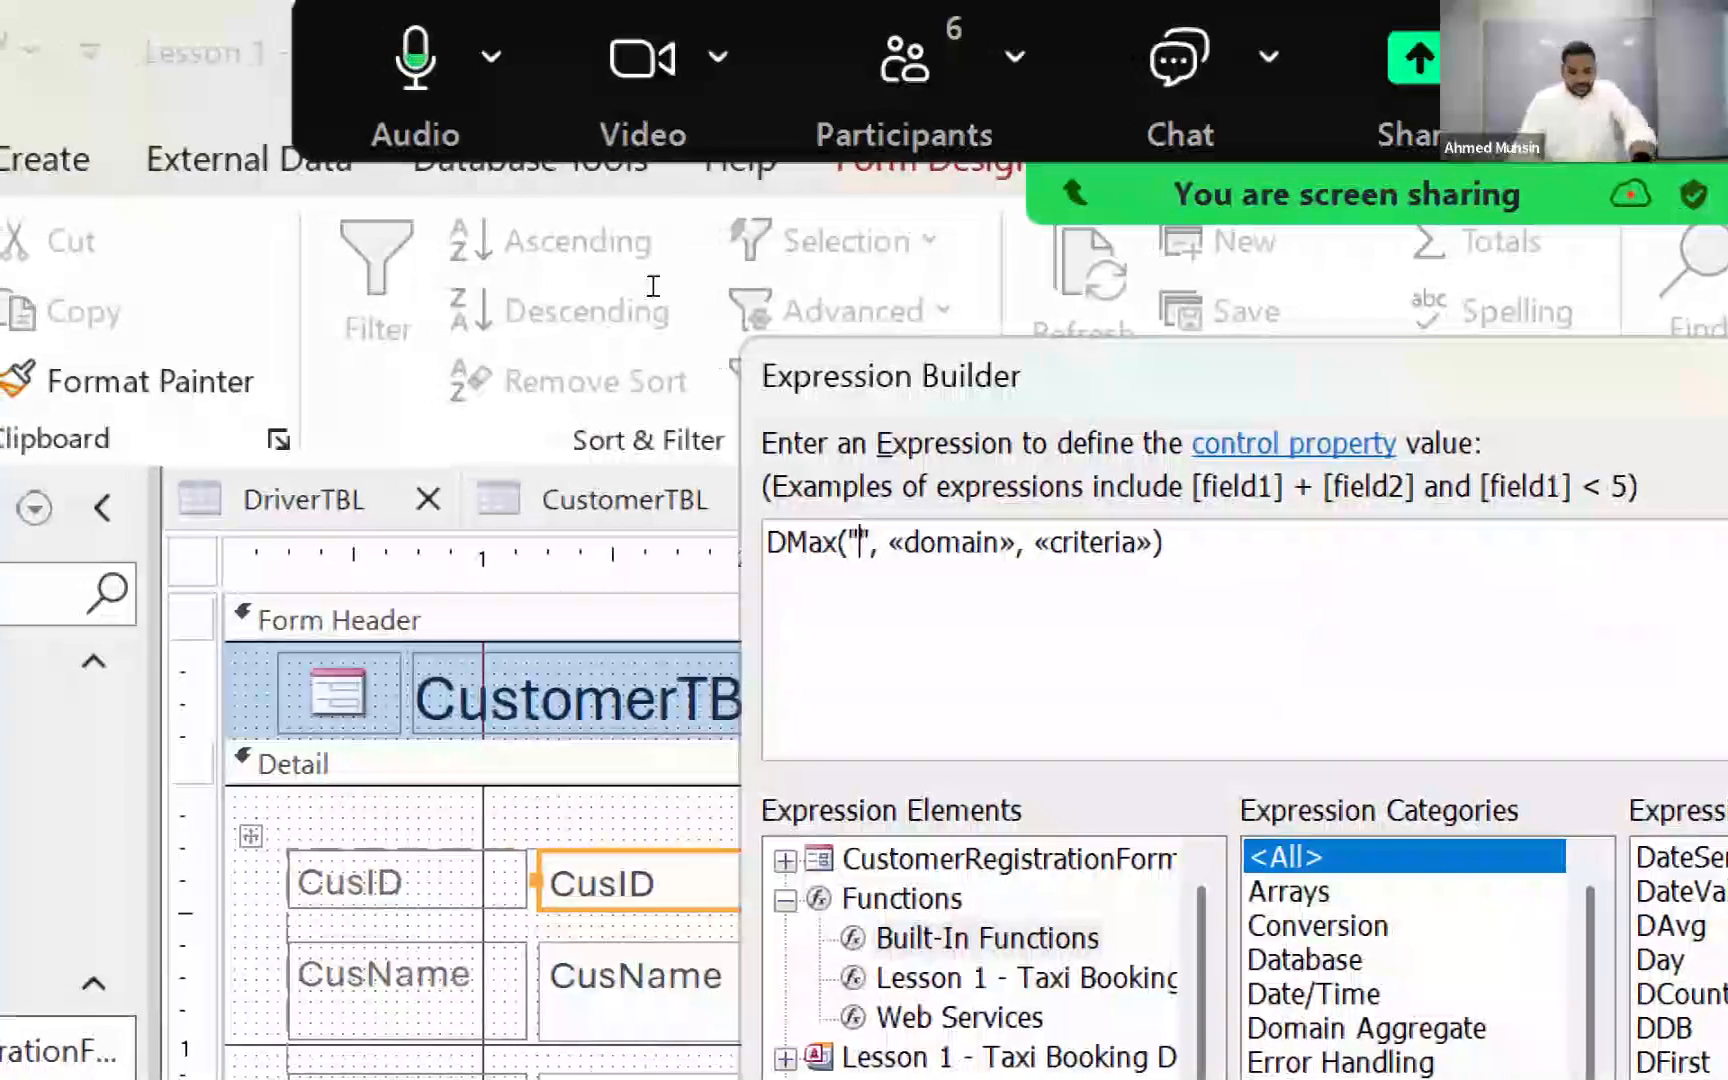
pyautogui.write('CU')
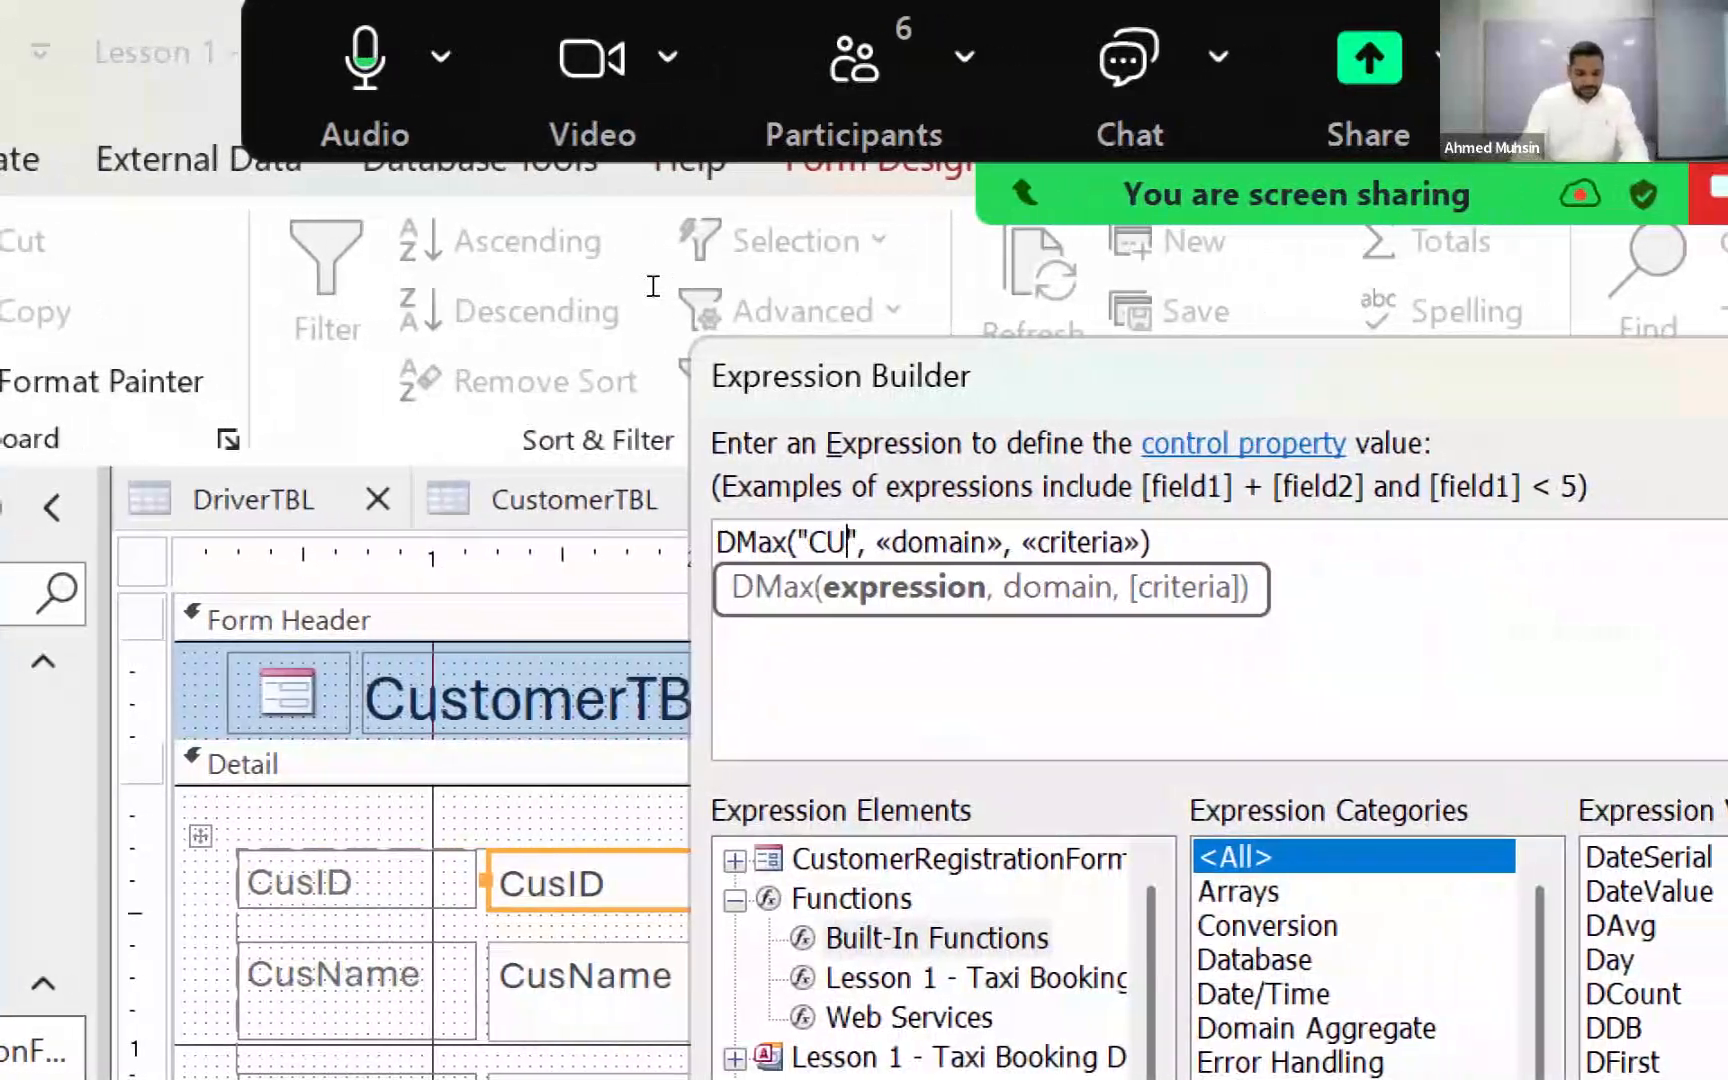
pyautogui.press('BackSpace')
pyautogui.write('usID')
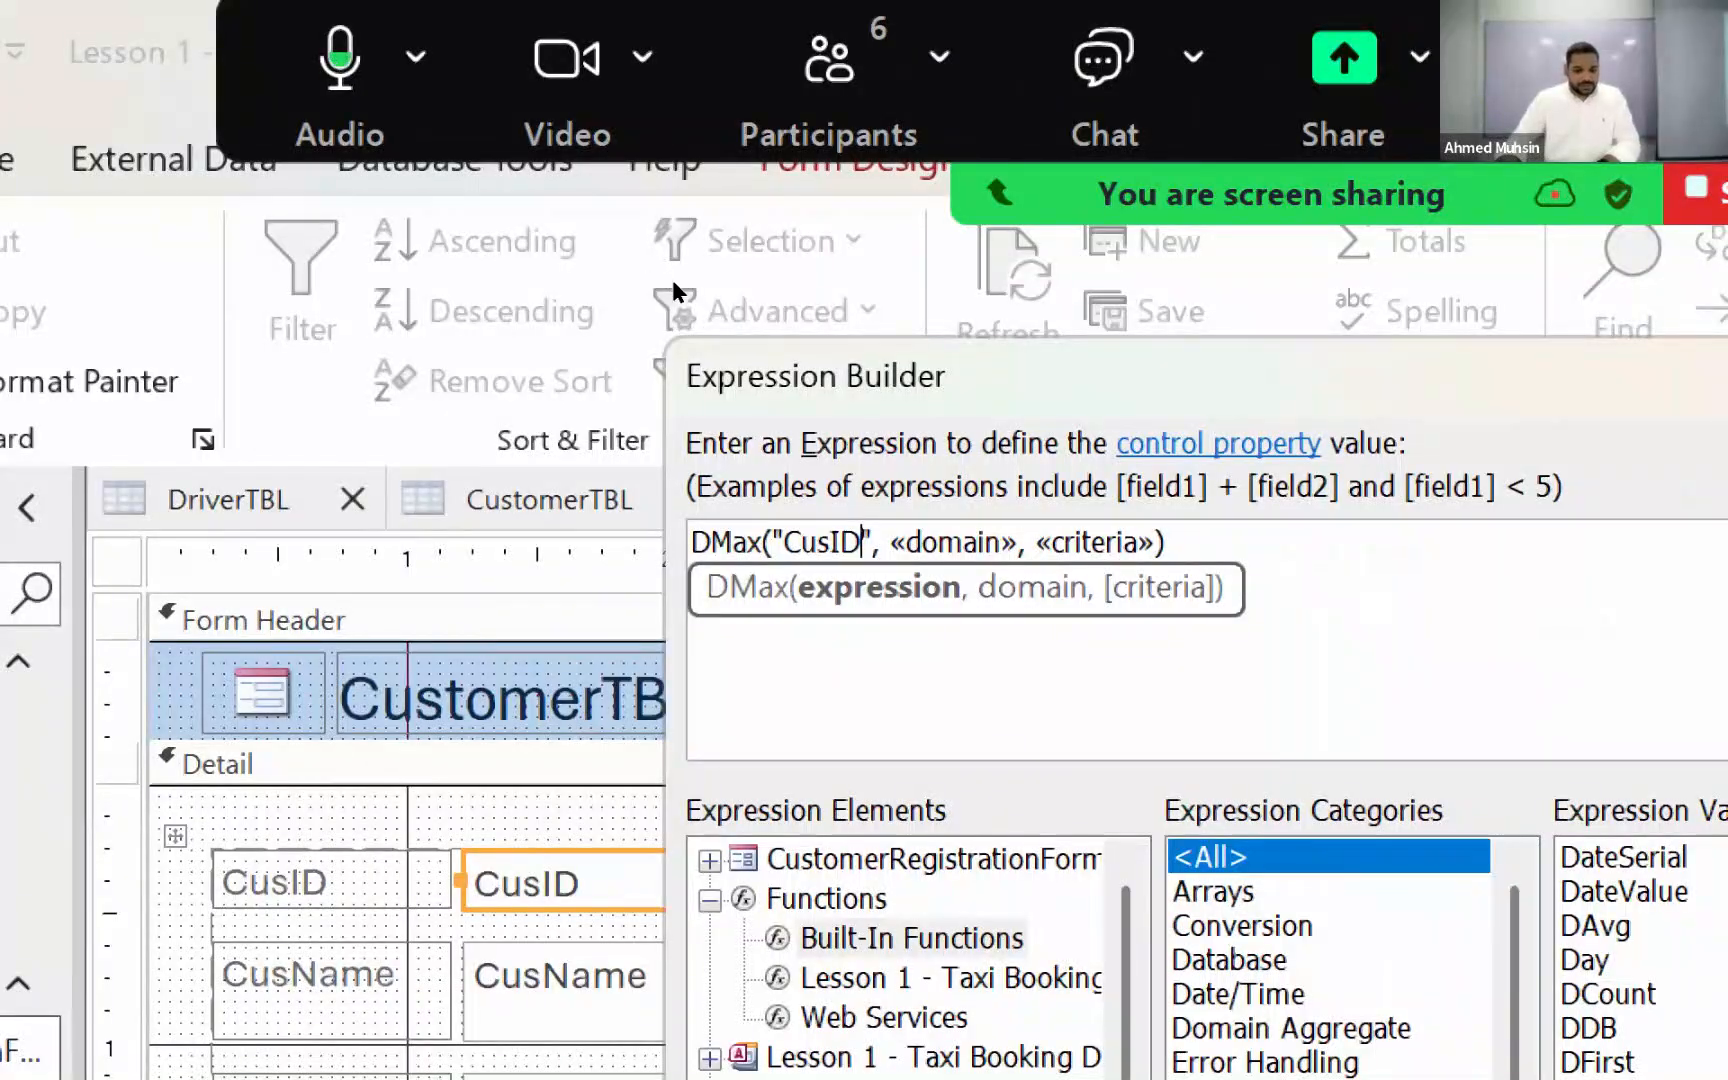
# Step: Replace the domain placeholder in the DMax function with "CustomerTBL" in double quotes
pyautogui.click(952, 543)
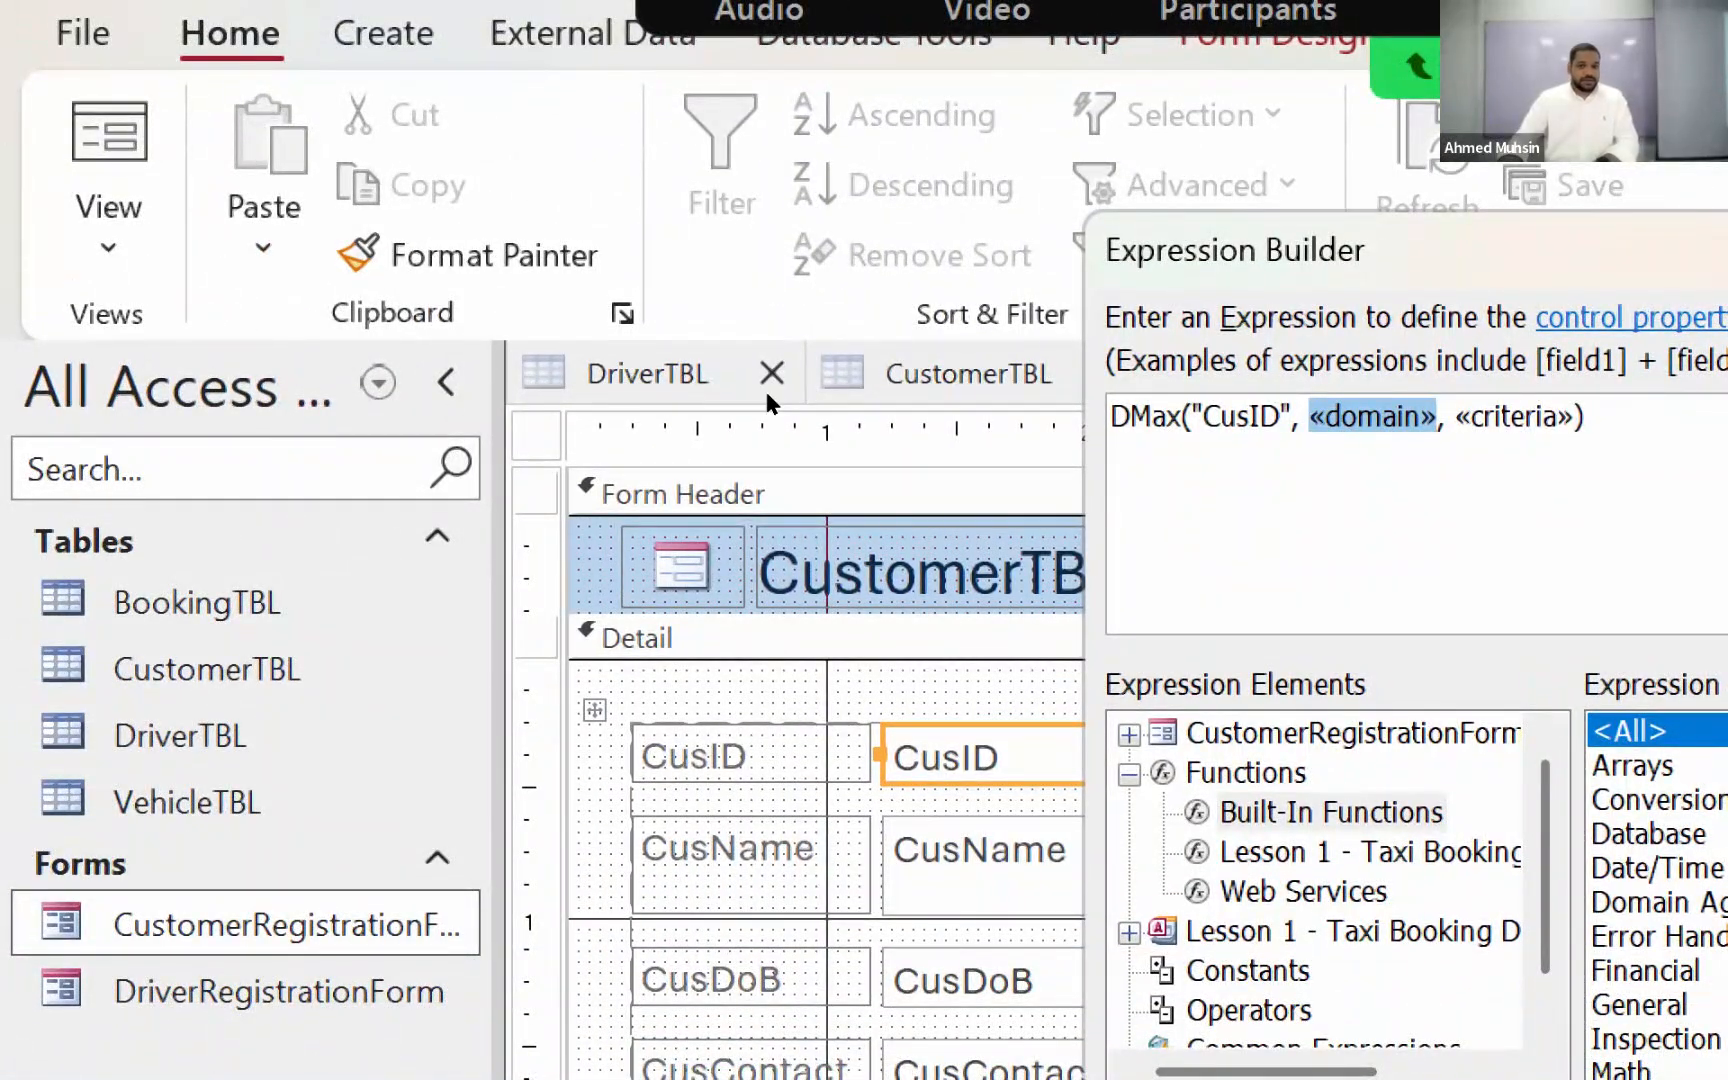
pyautogui.write('", ')
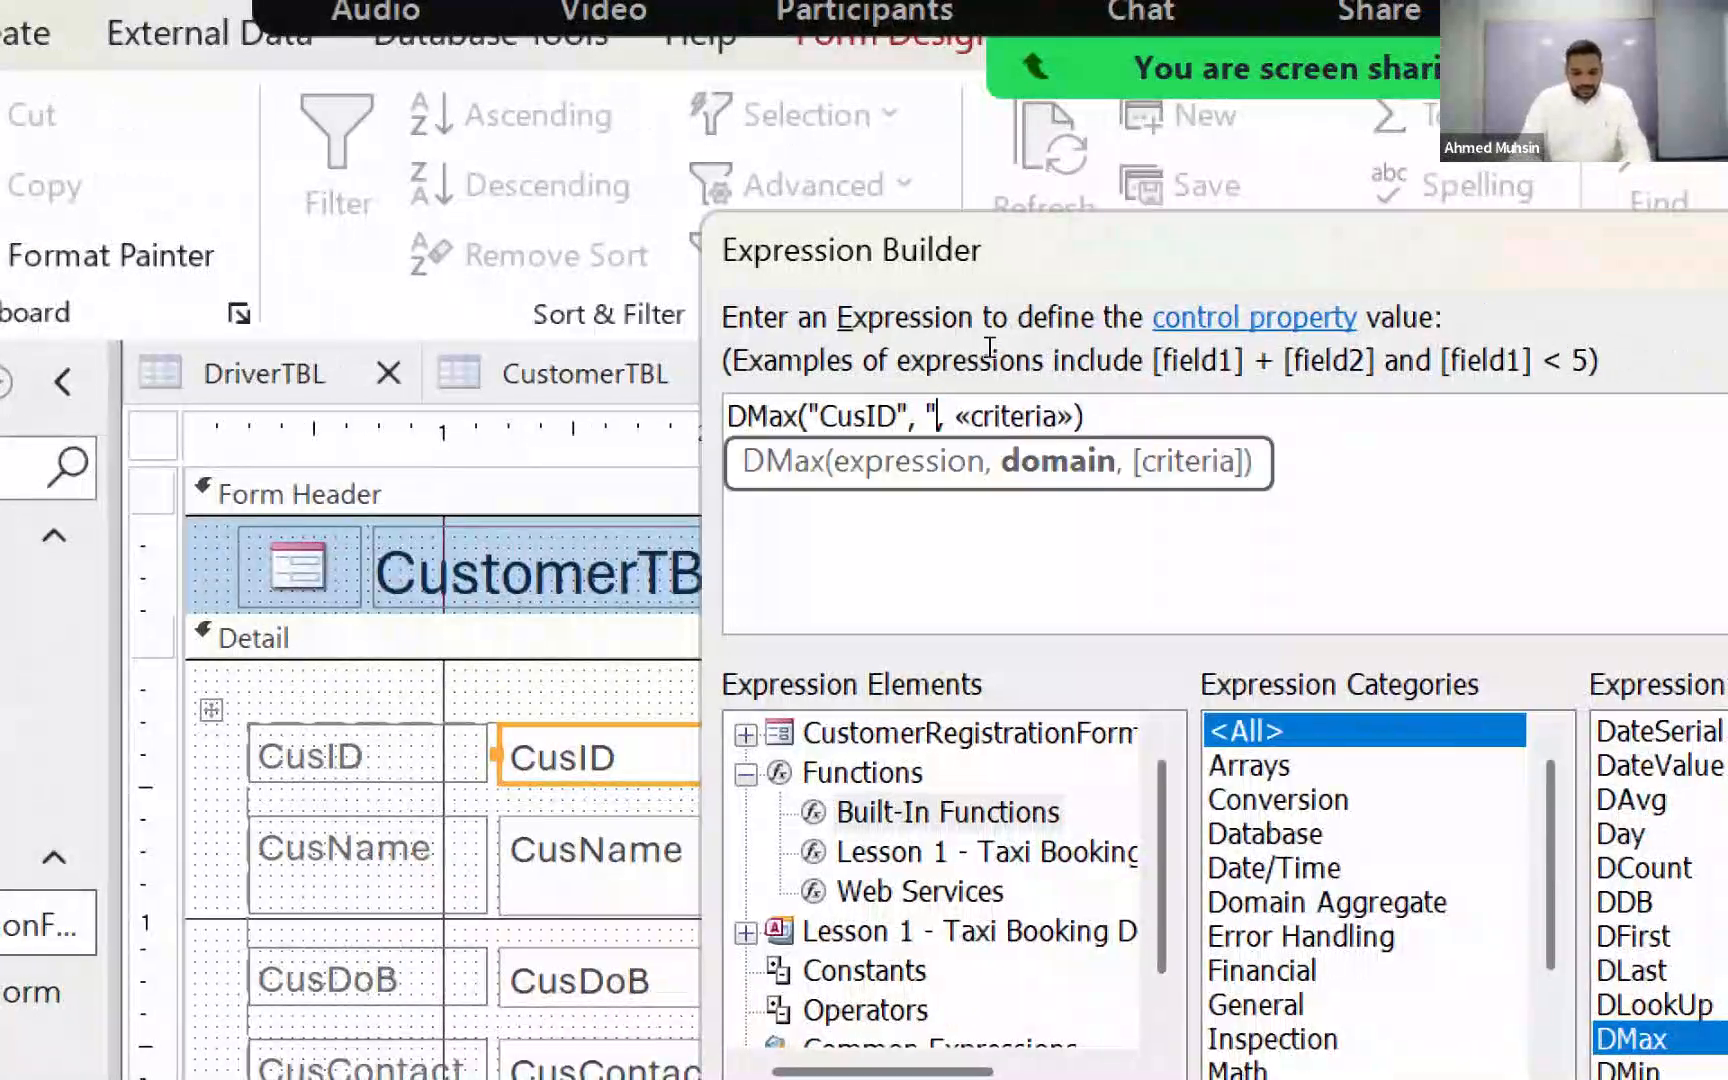
pyautogui.write('"')
pyautogui.press('Left')
pyautogui.write('Cust')
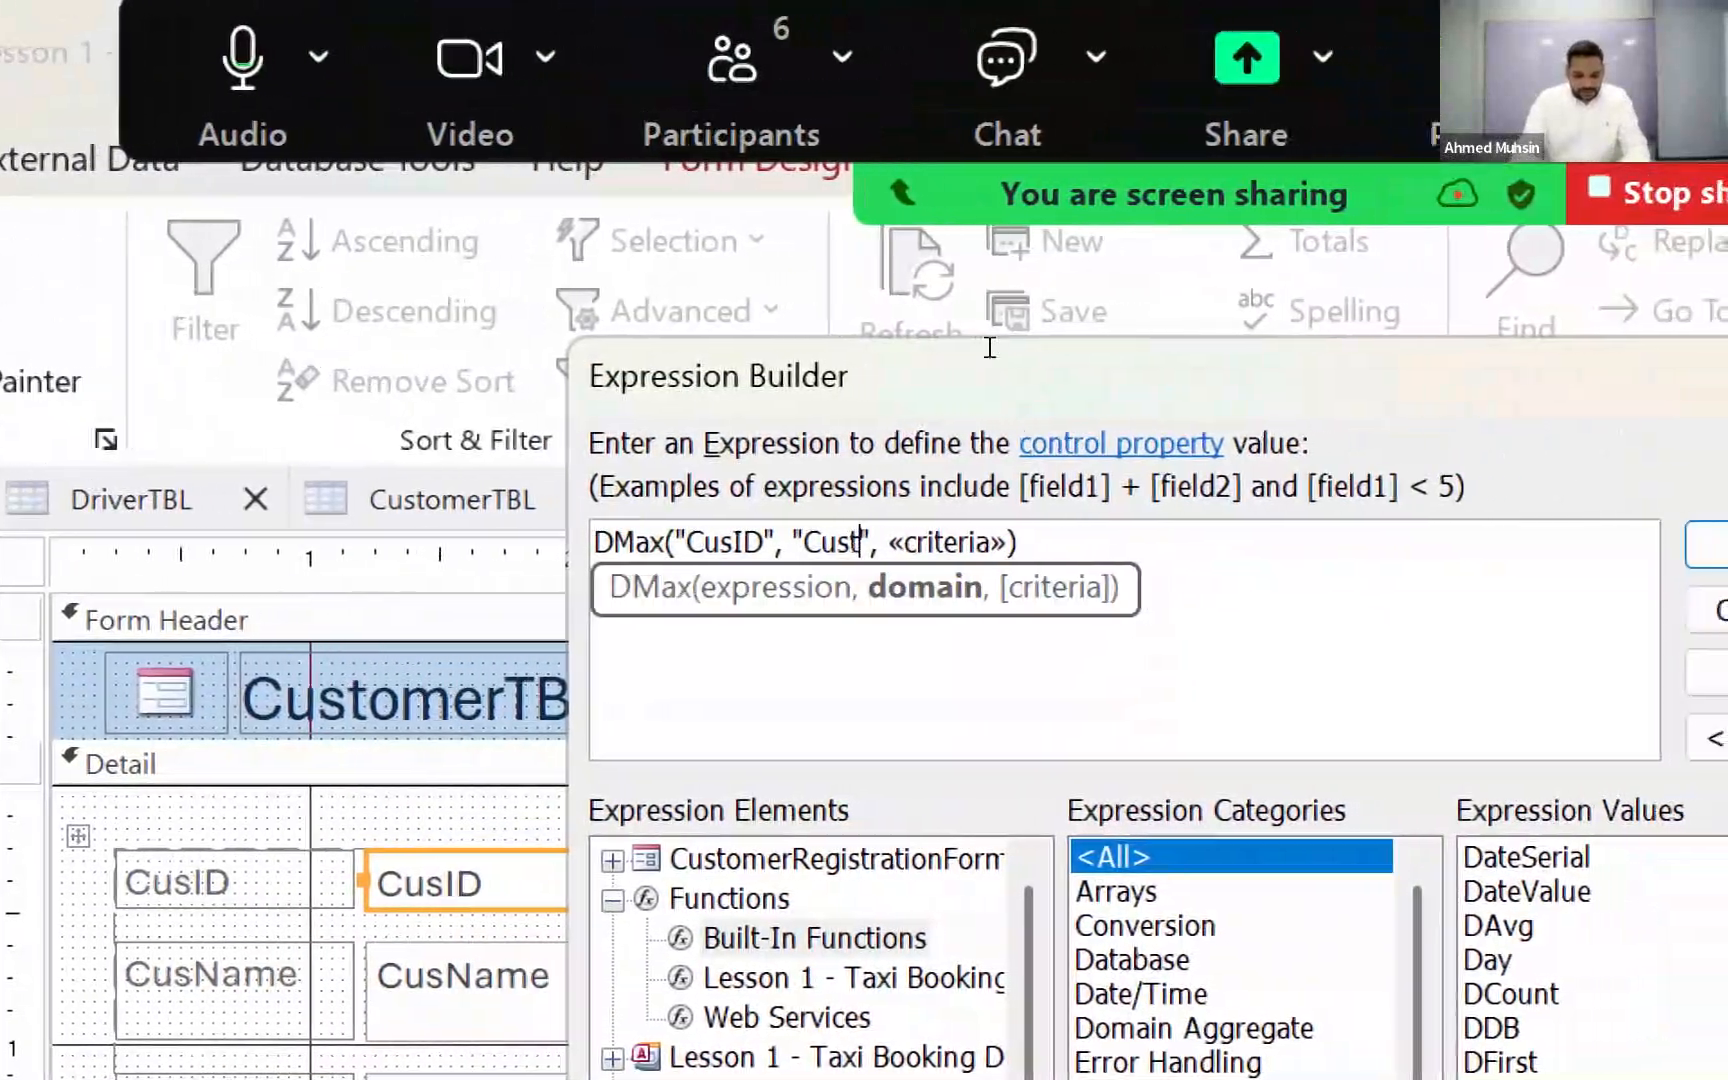
pyautogui.write('omerTBL')
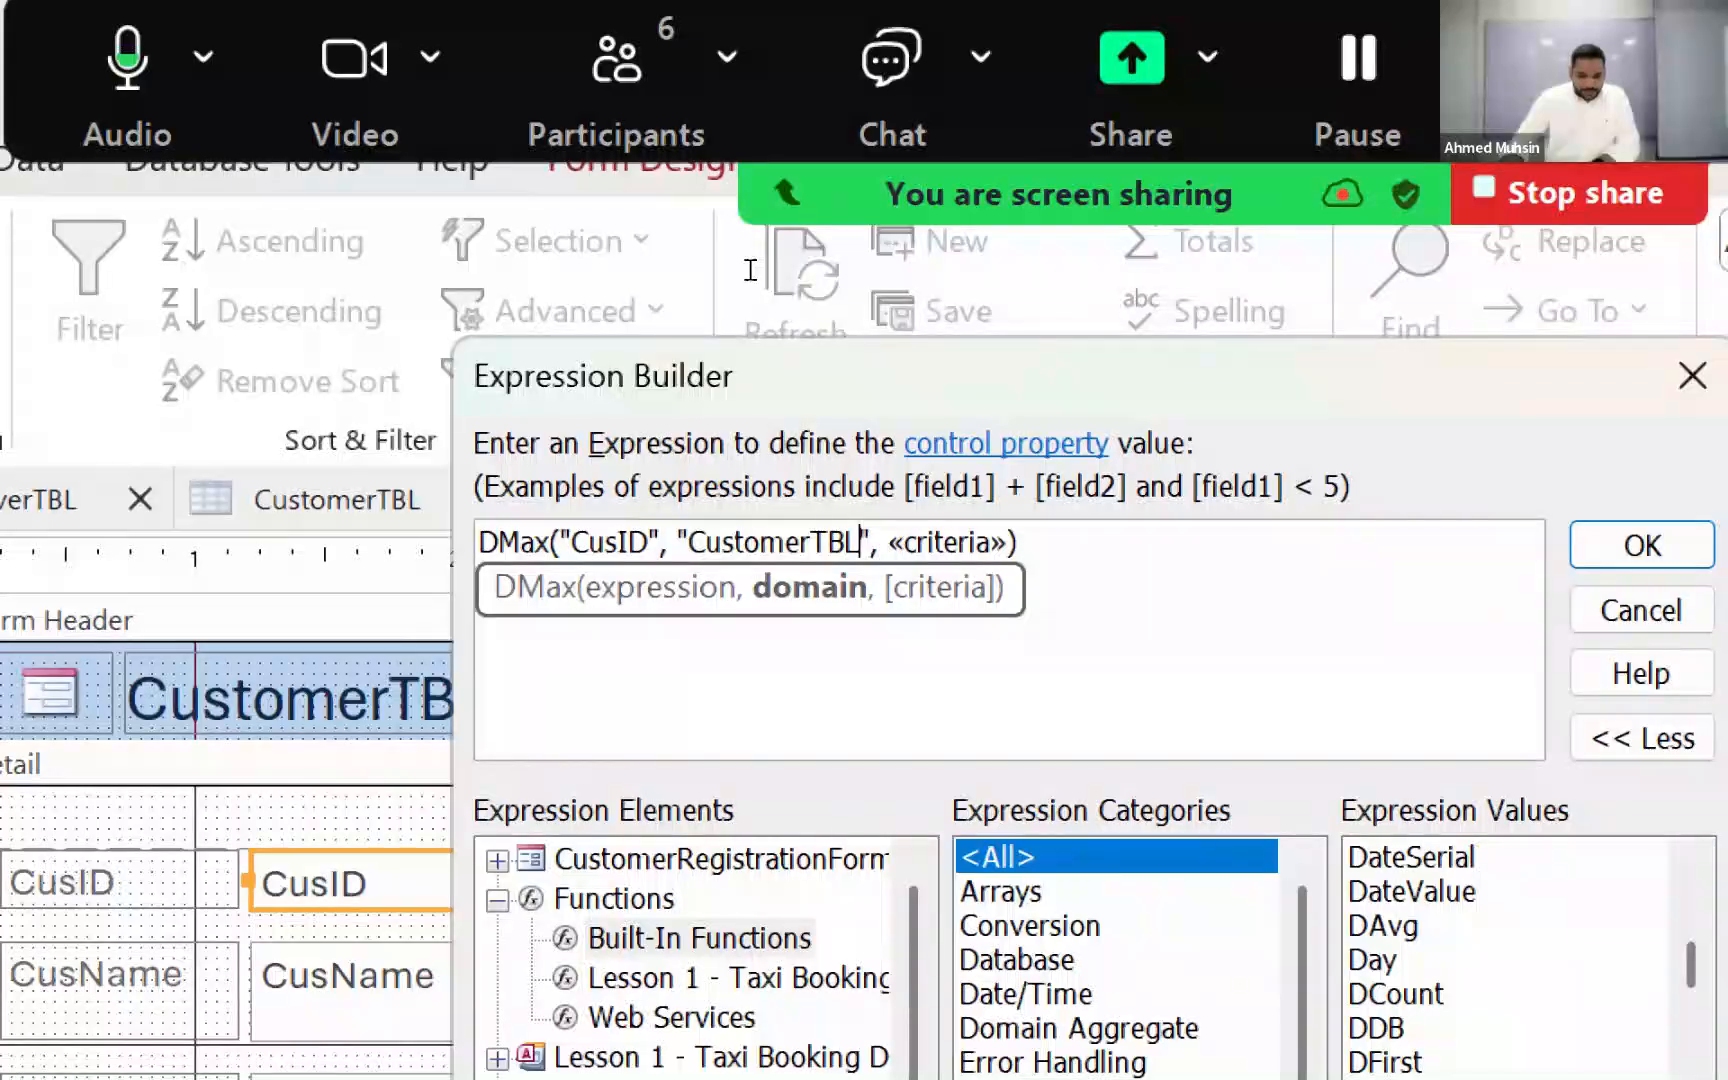
# Step: Remove the criteria placeholder and its preceding comma from the DMax function
pyautogui.moveTo(878, 543); pyautogui.dragTo(1007, 543)
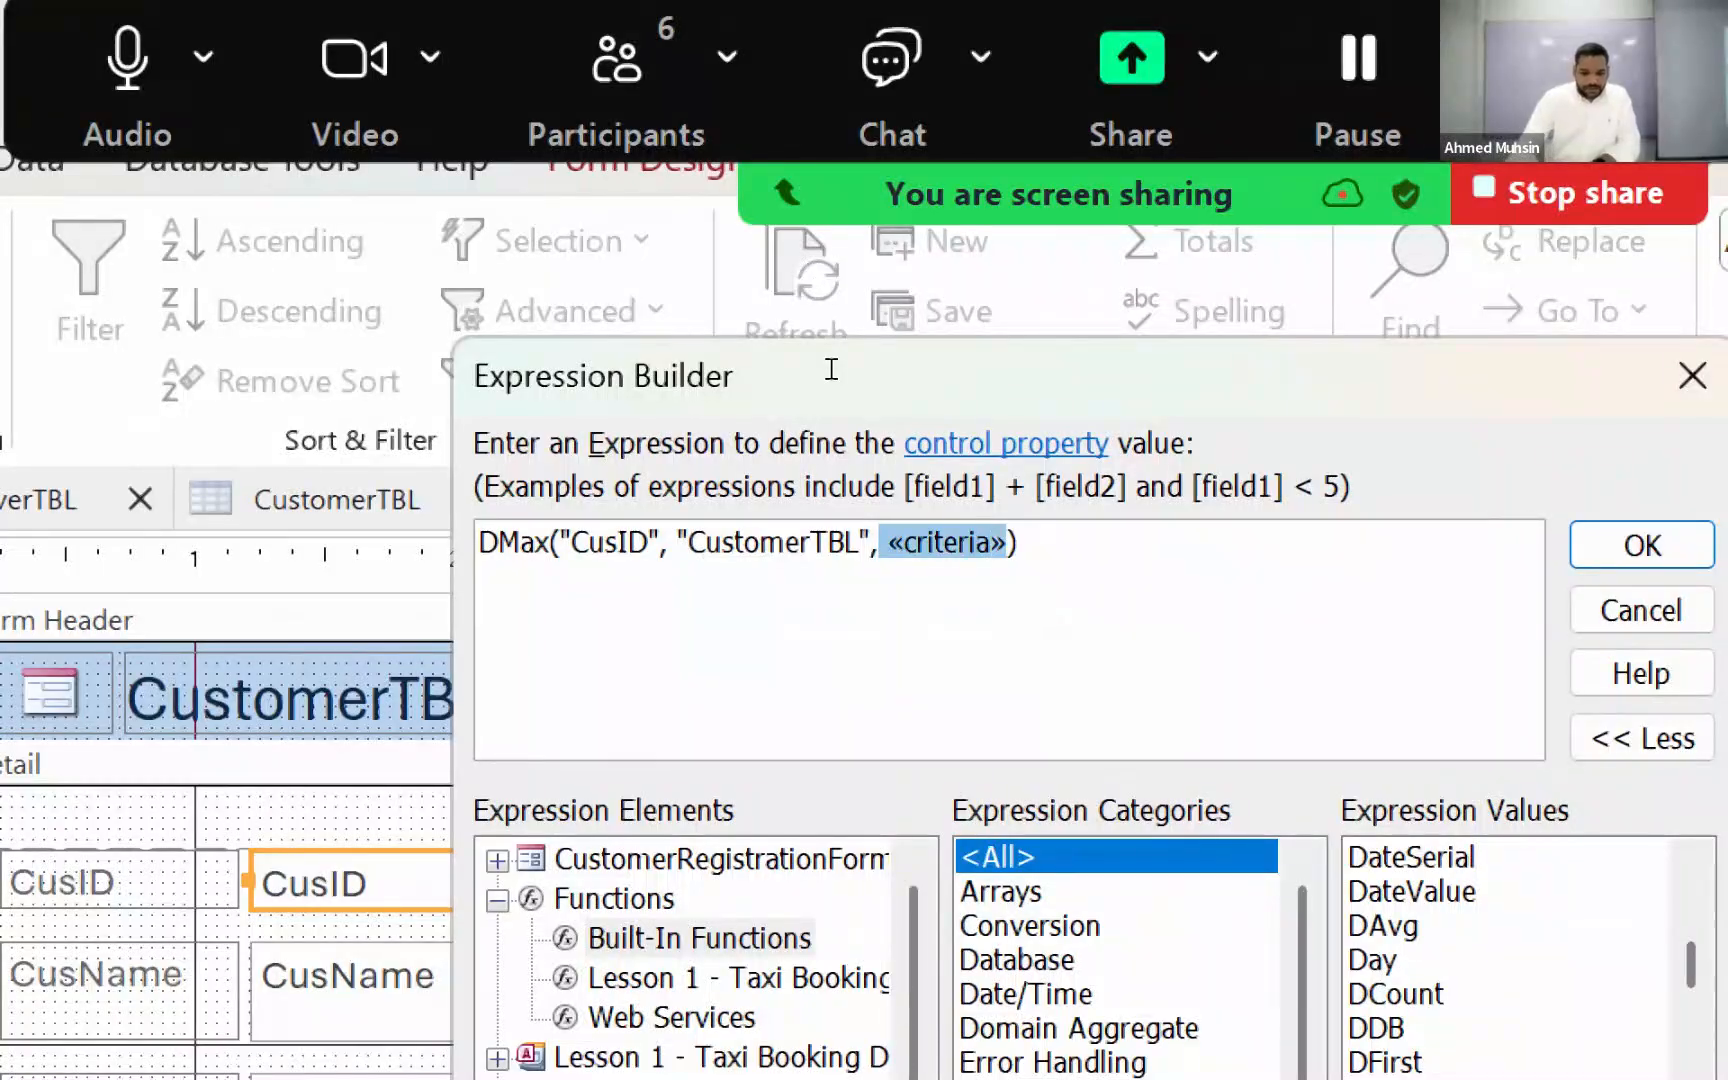
pyautogui.press('BackSpace')
pyautogui.press('BackSpace')
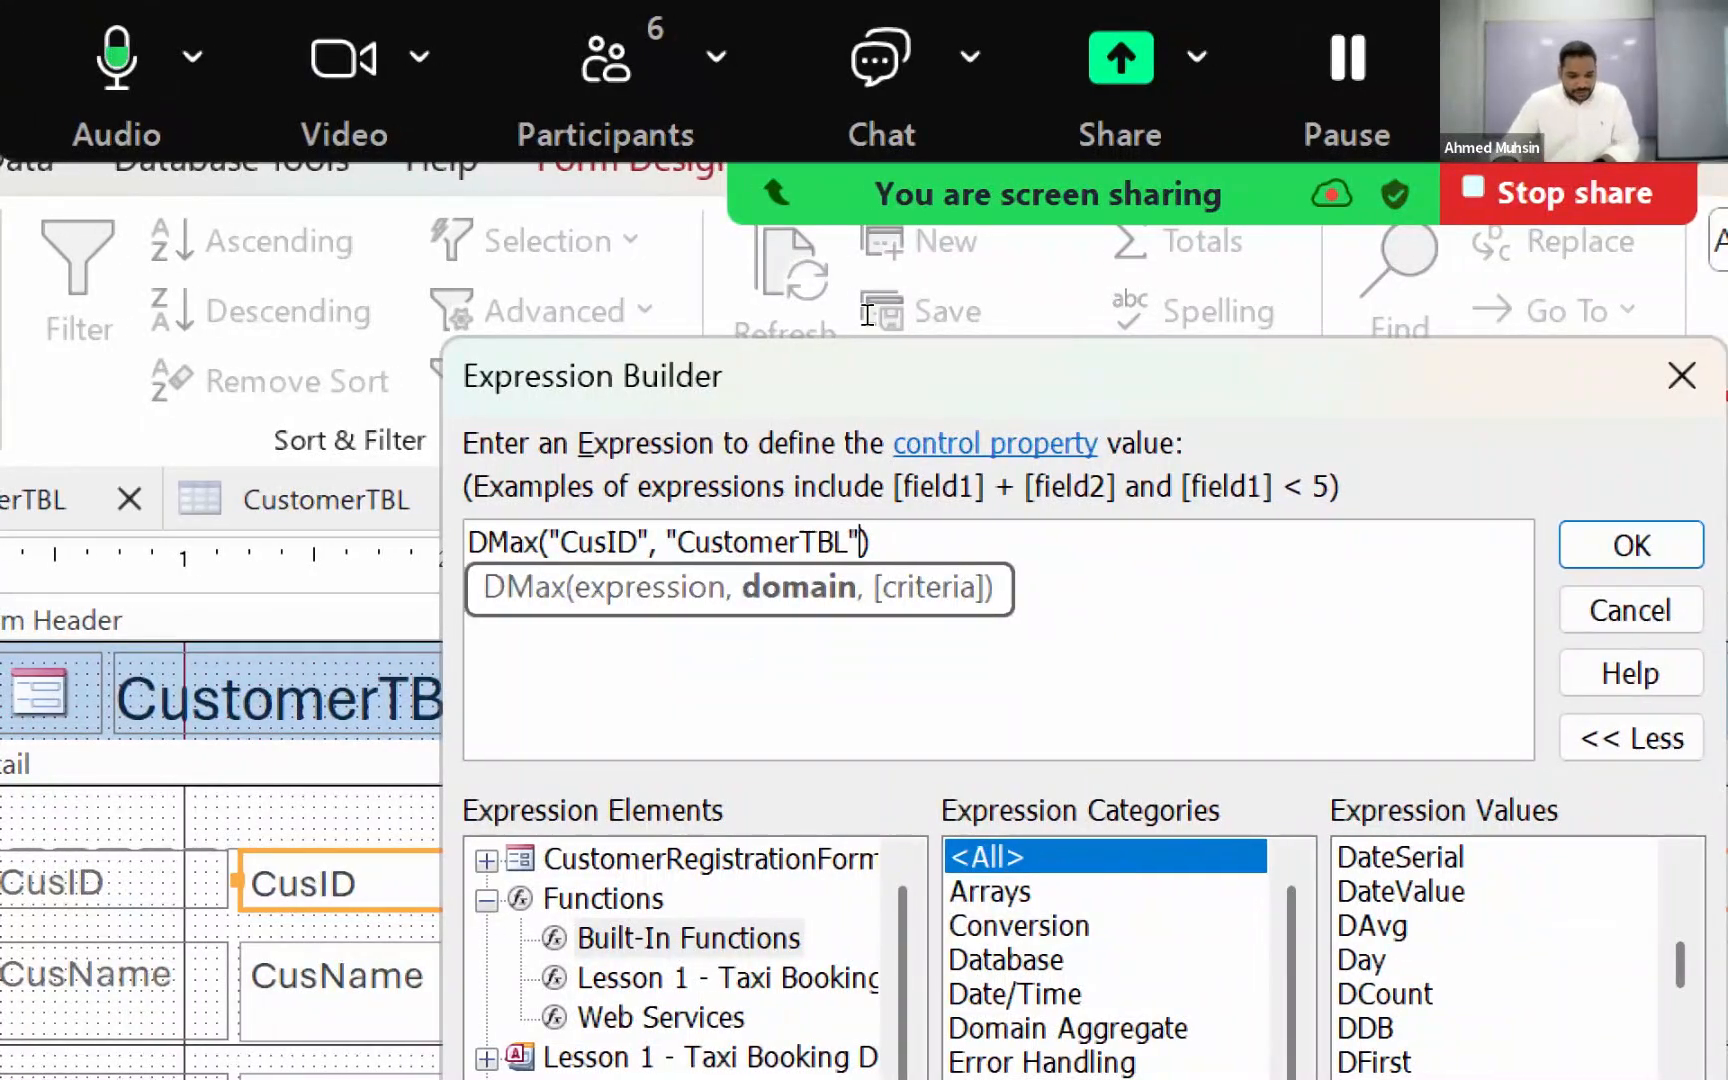
pyautogui.press('Right')
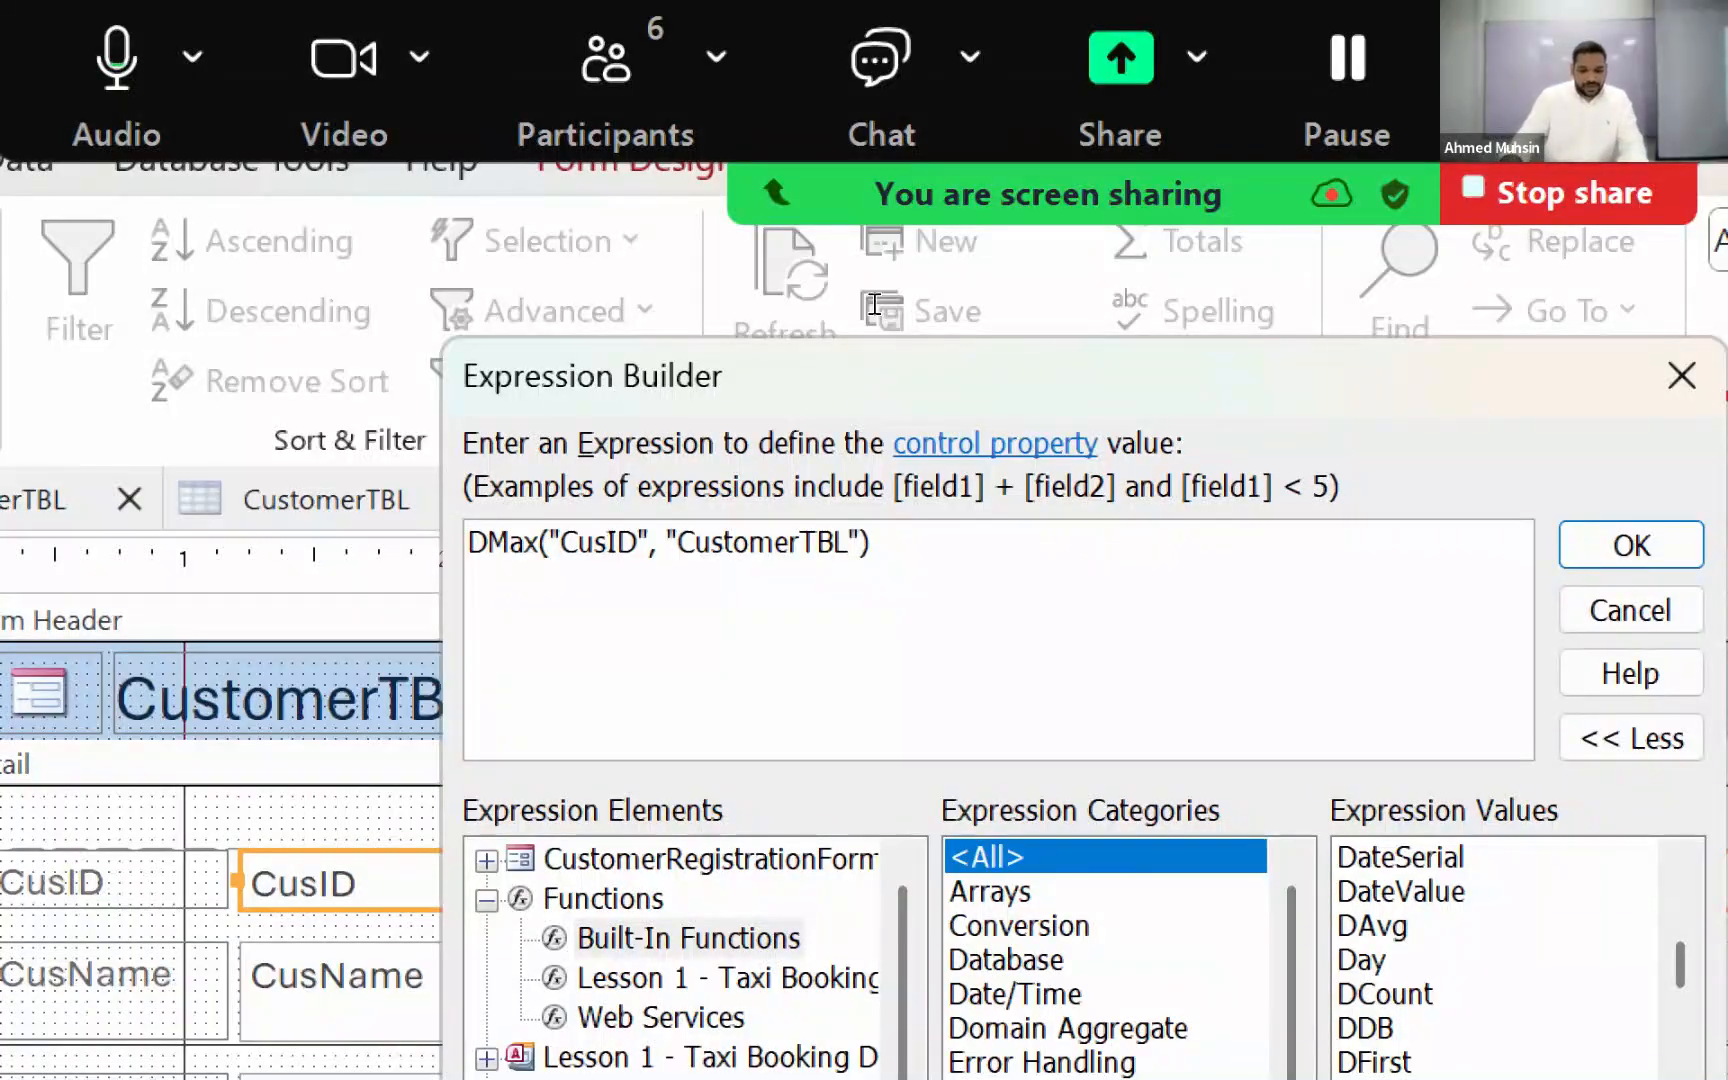
# Step: Append +1 directly after the DMax function's closing bracket and accept the CusID default value expression
pyautogui.write('+1')
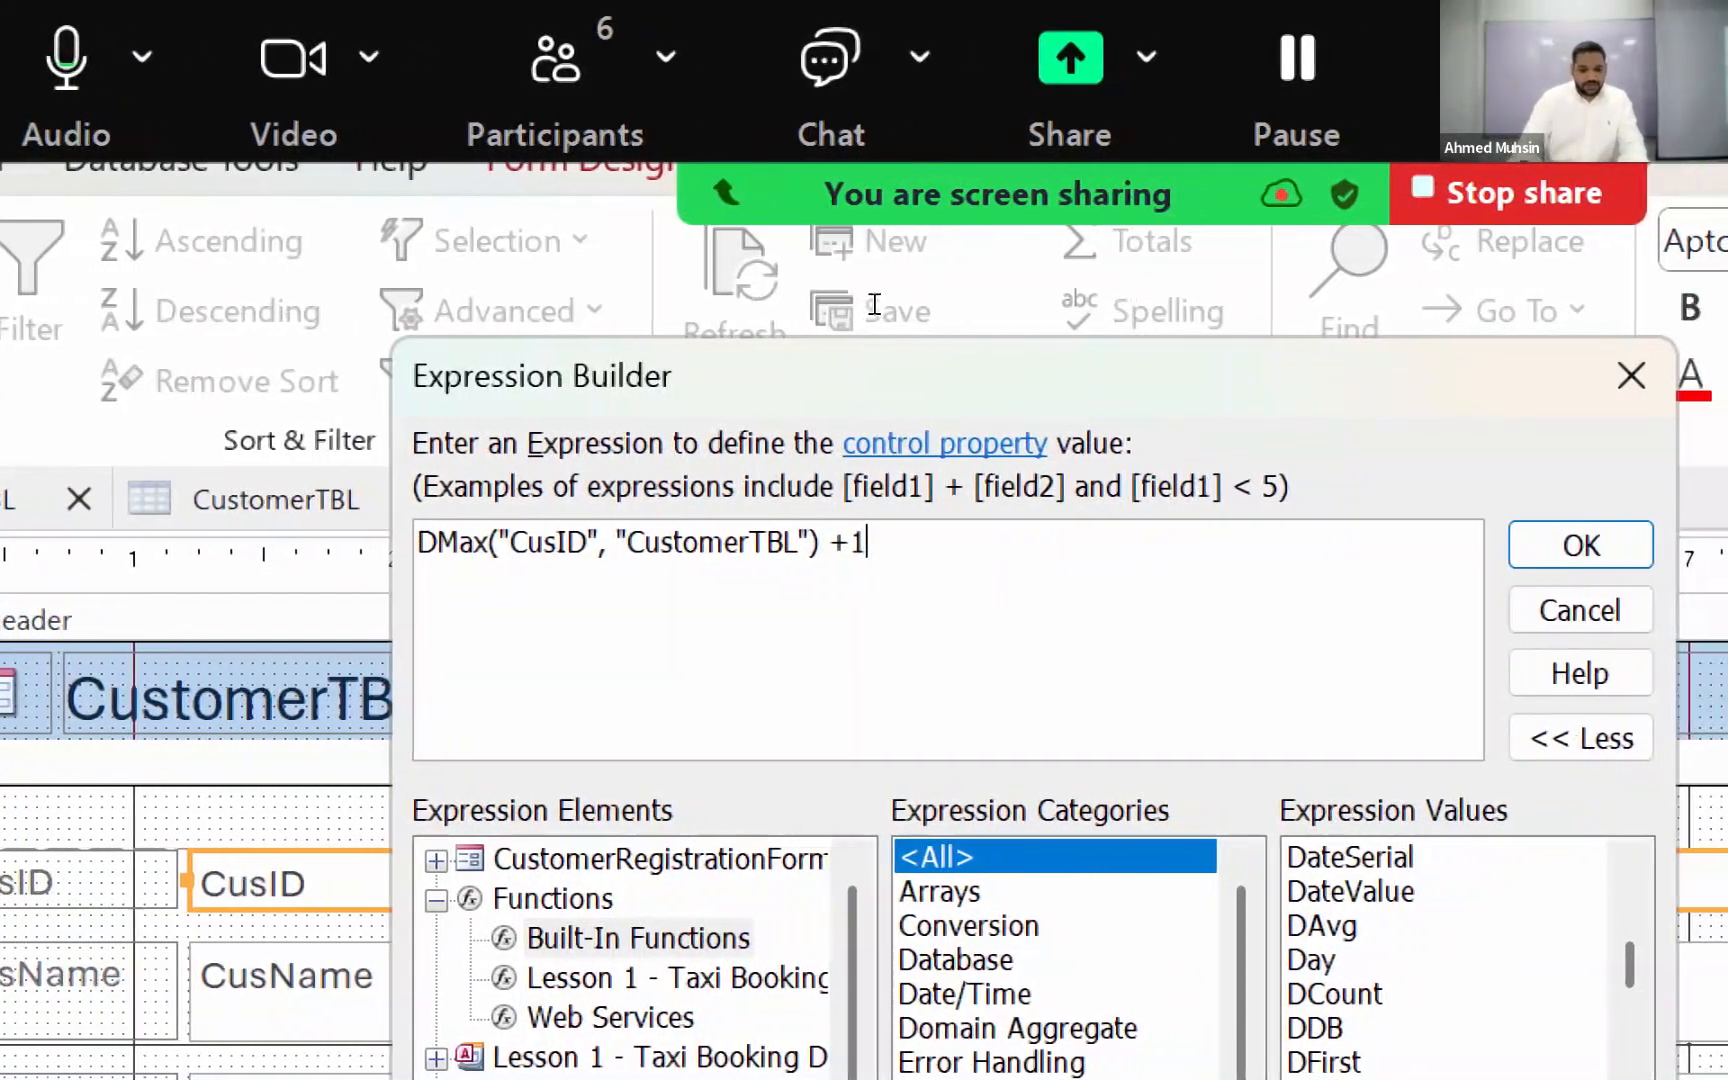
pyautogui.press('Left')
pyautogui.press('Left')
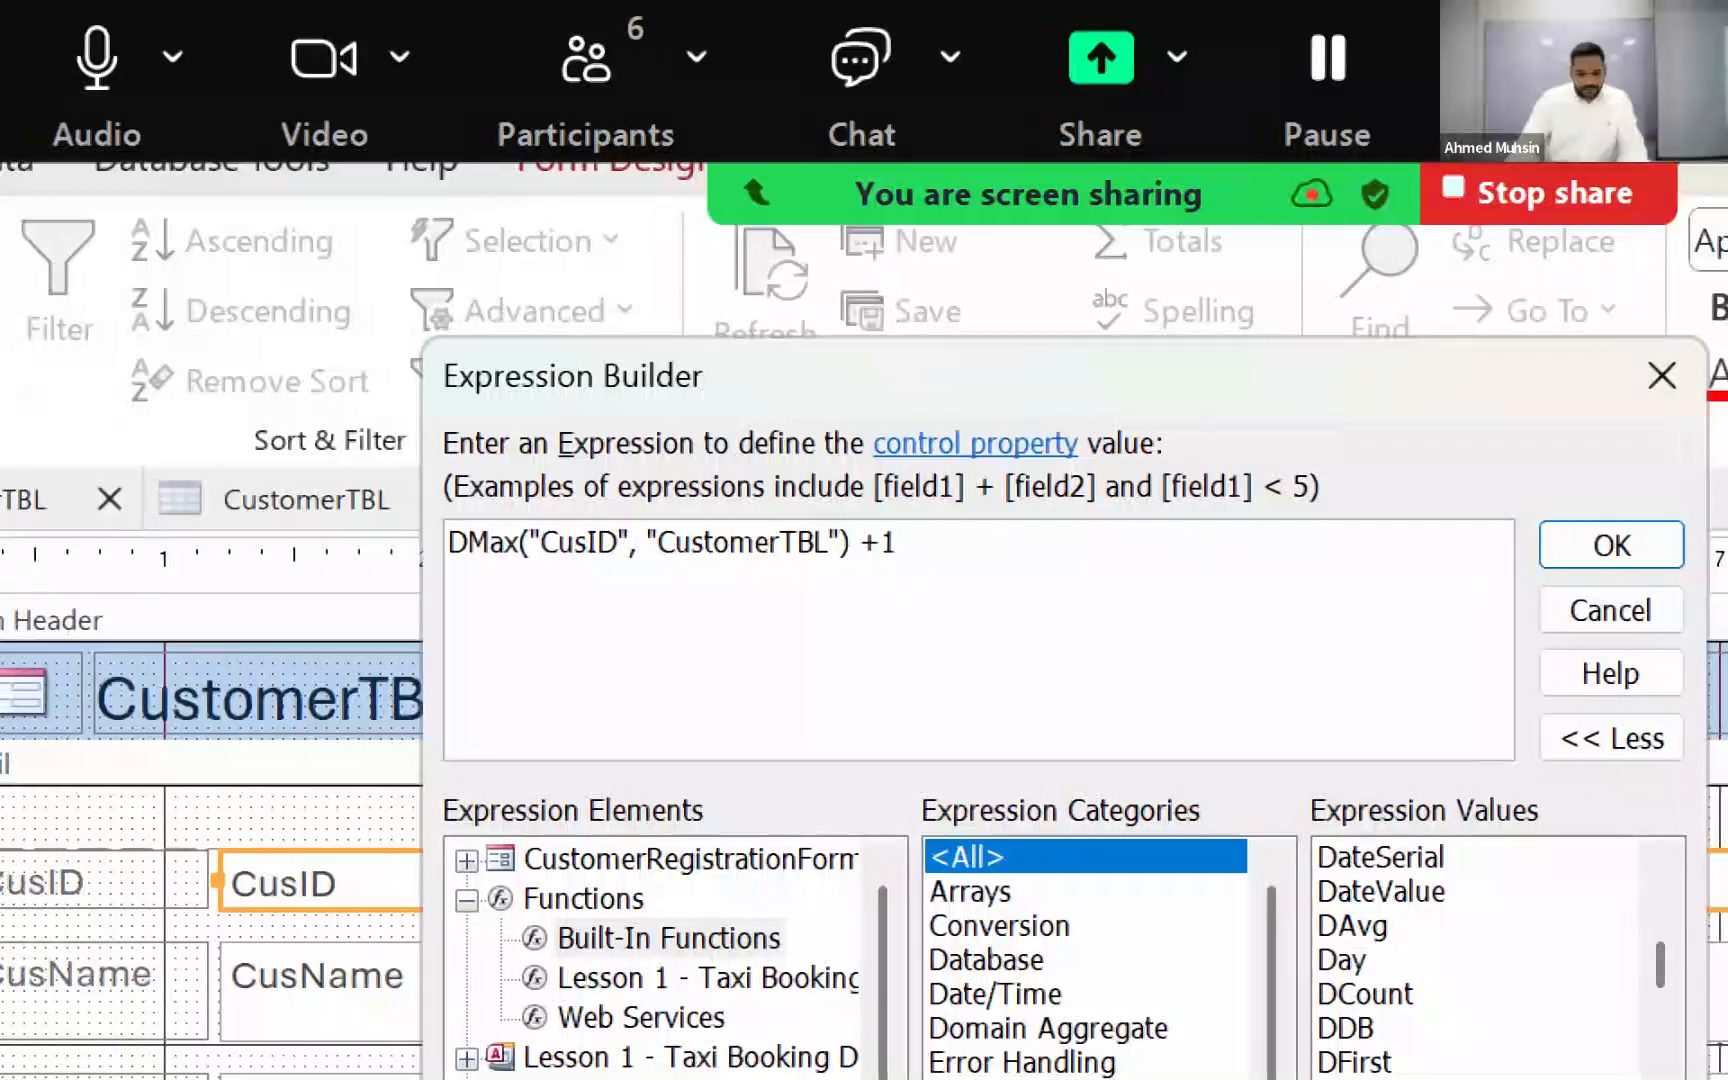
pyautogui.press('BackSpace')
pyautogui.press('Right')
pyautogui.press('Right')
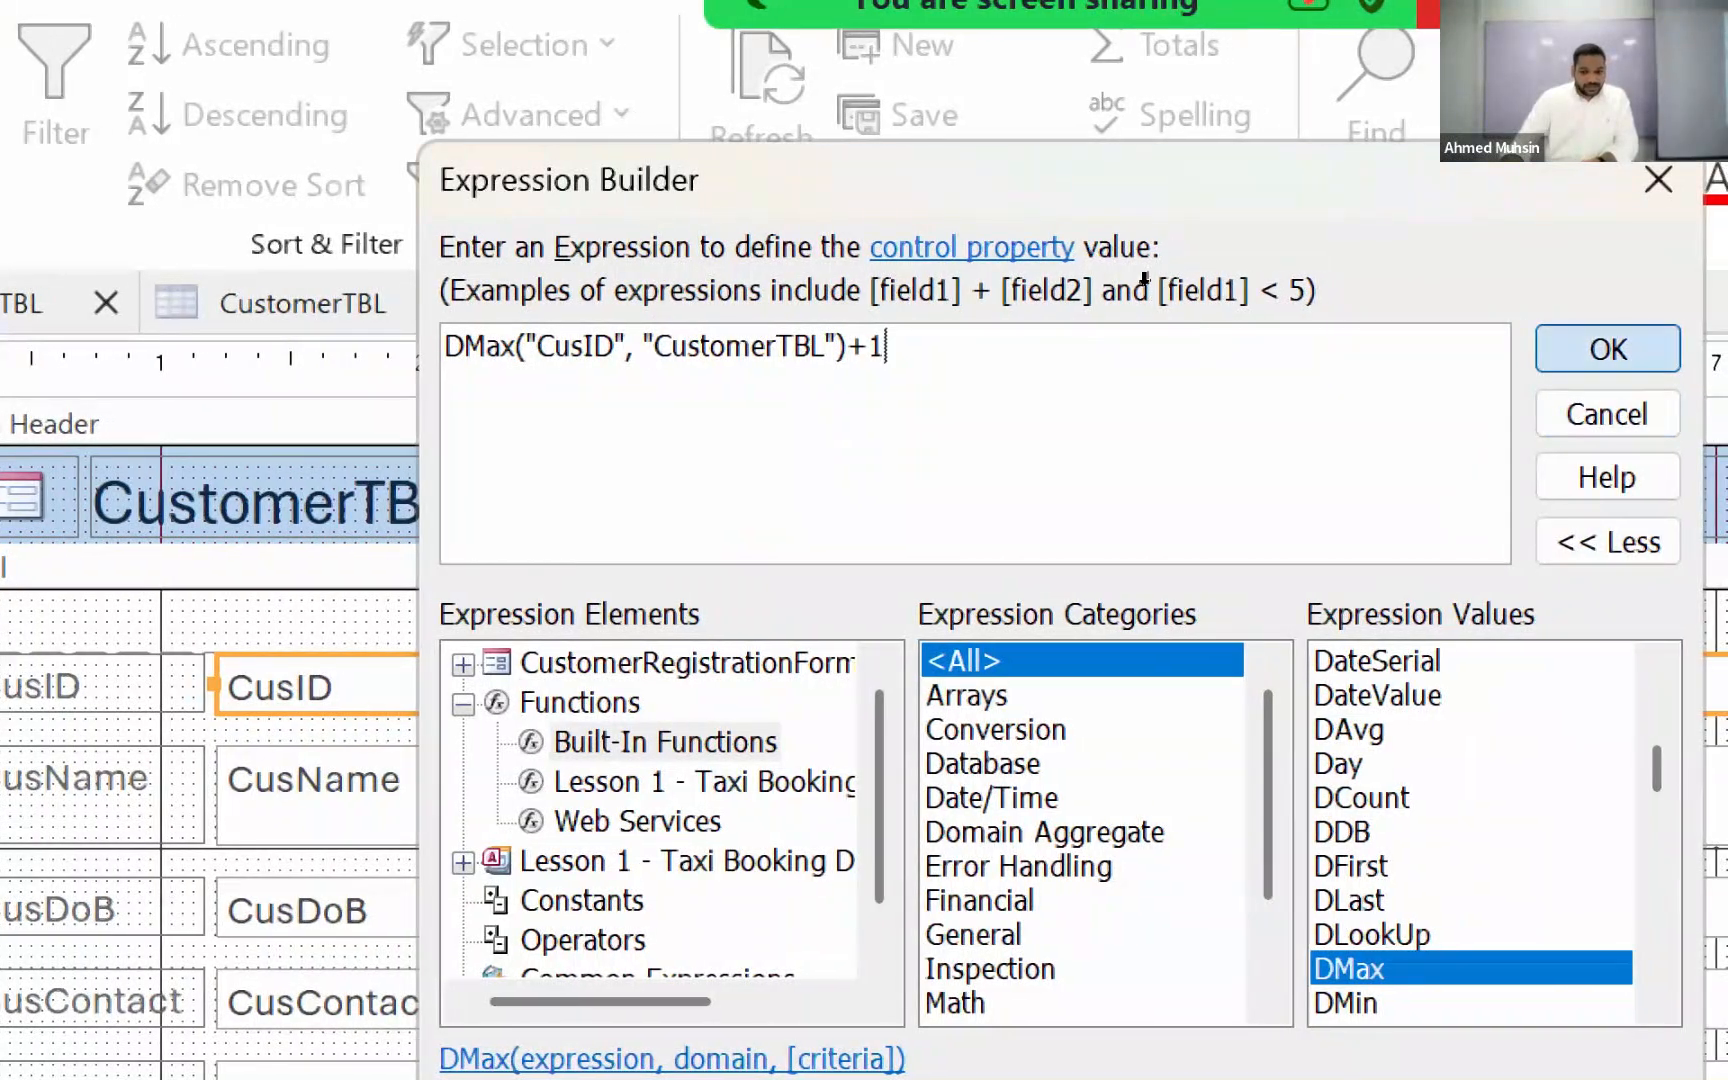
pyautogui.press('Return')
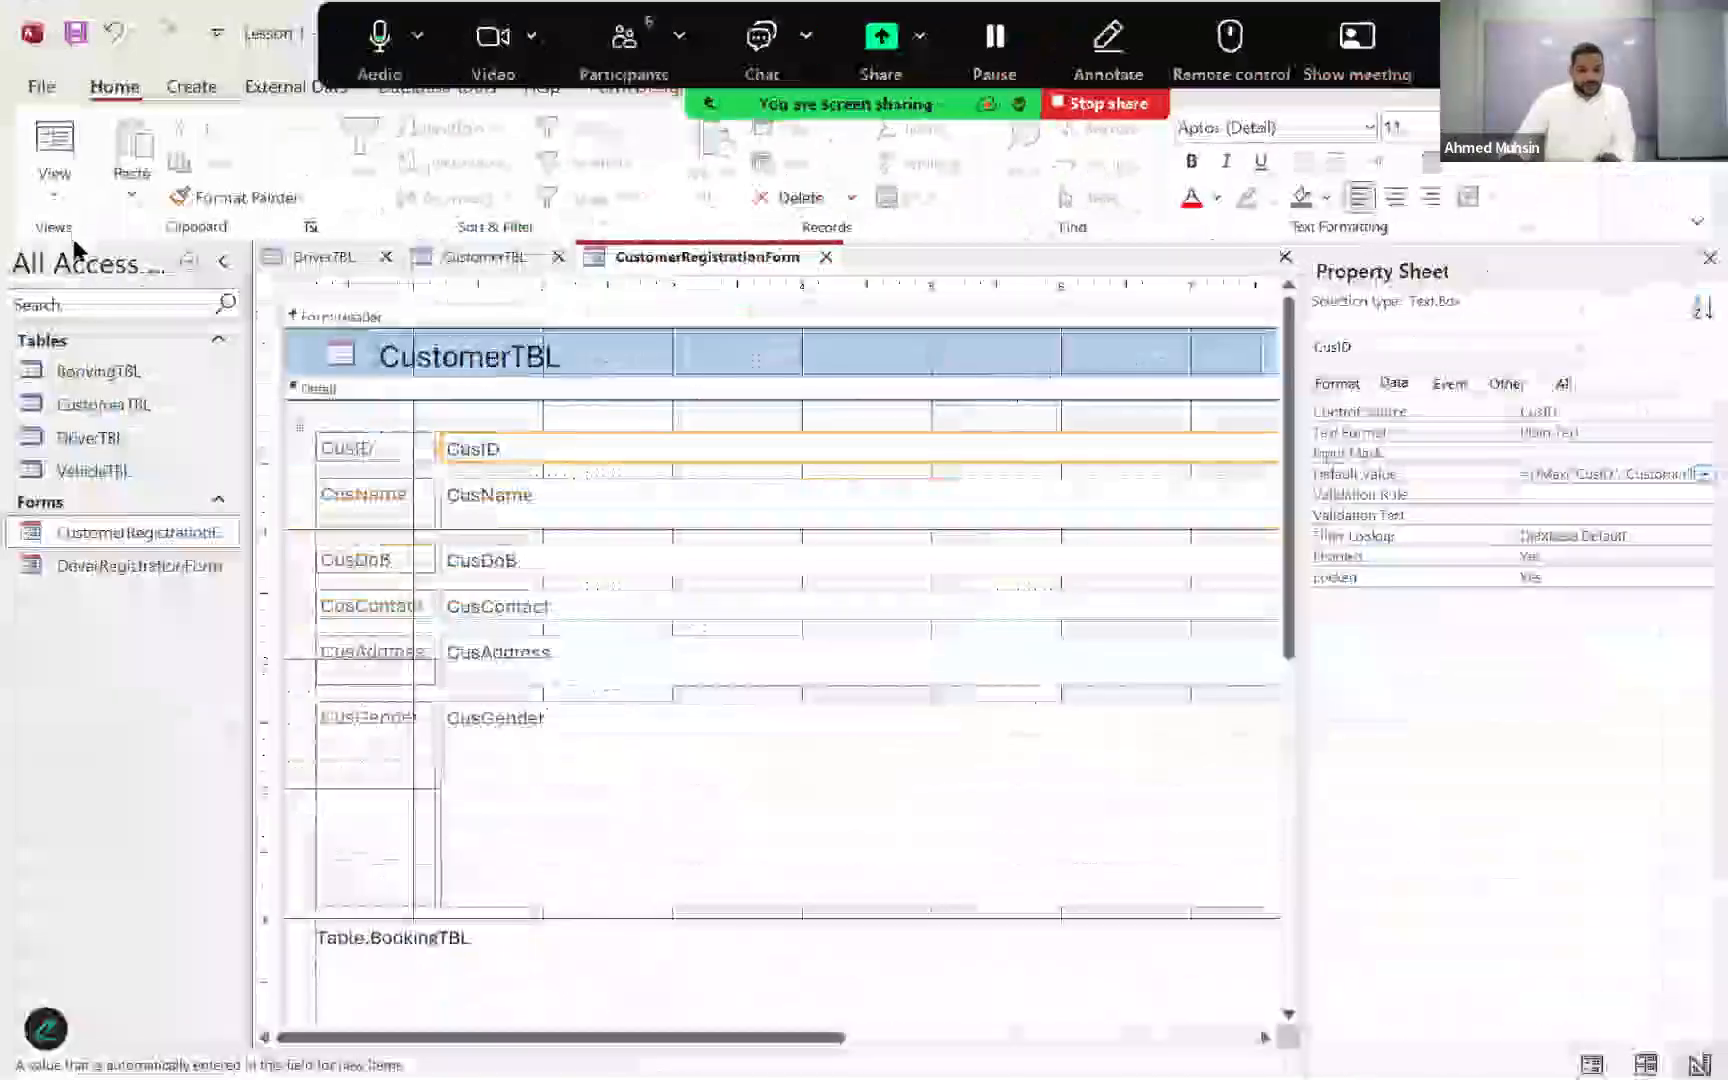
# Step: Check the CusID default in Form View, and review its Default Value expression in Design View
pyautogui.click(54, 190)
pyautogui.click(71, 240)
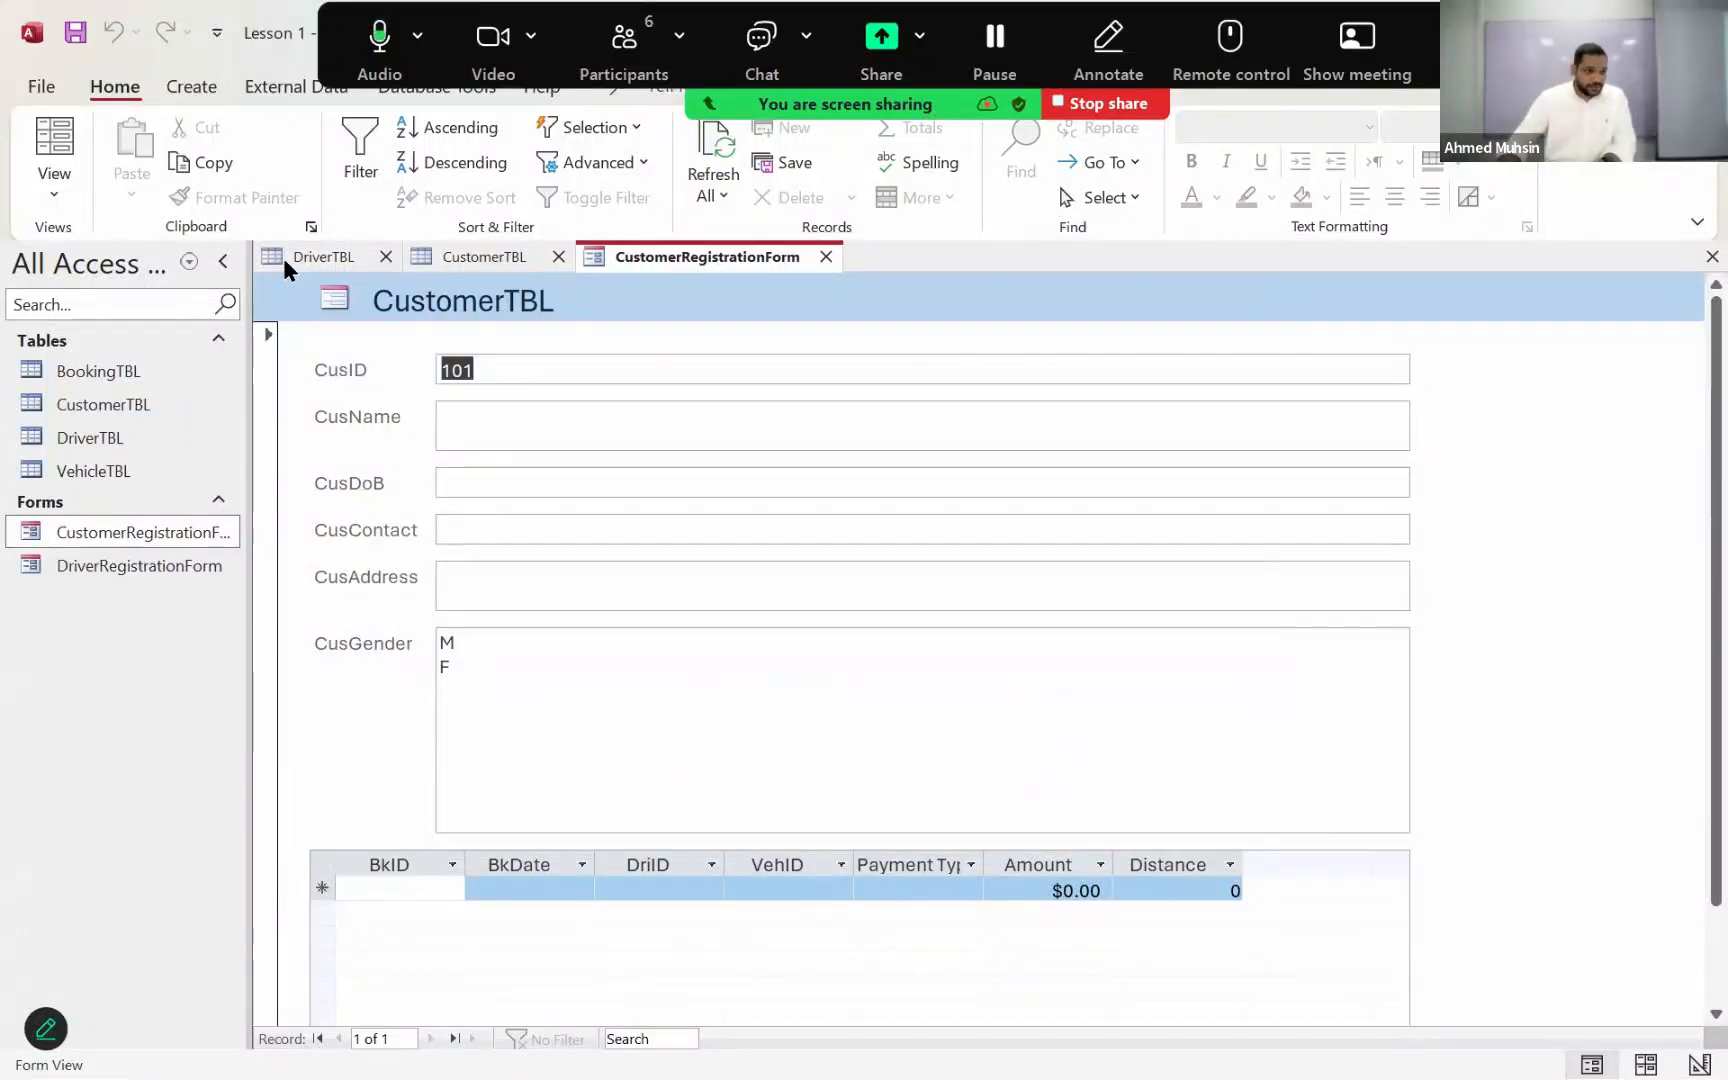
pyautogui.click(59, 184)
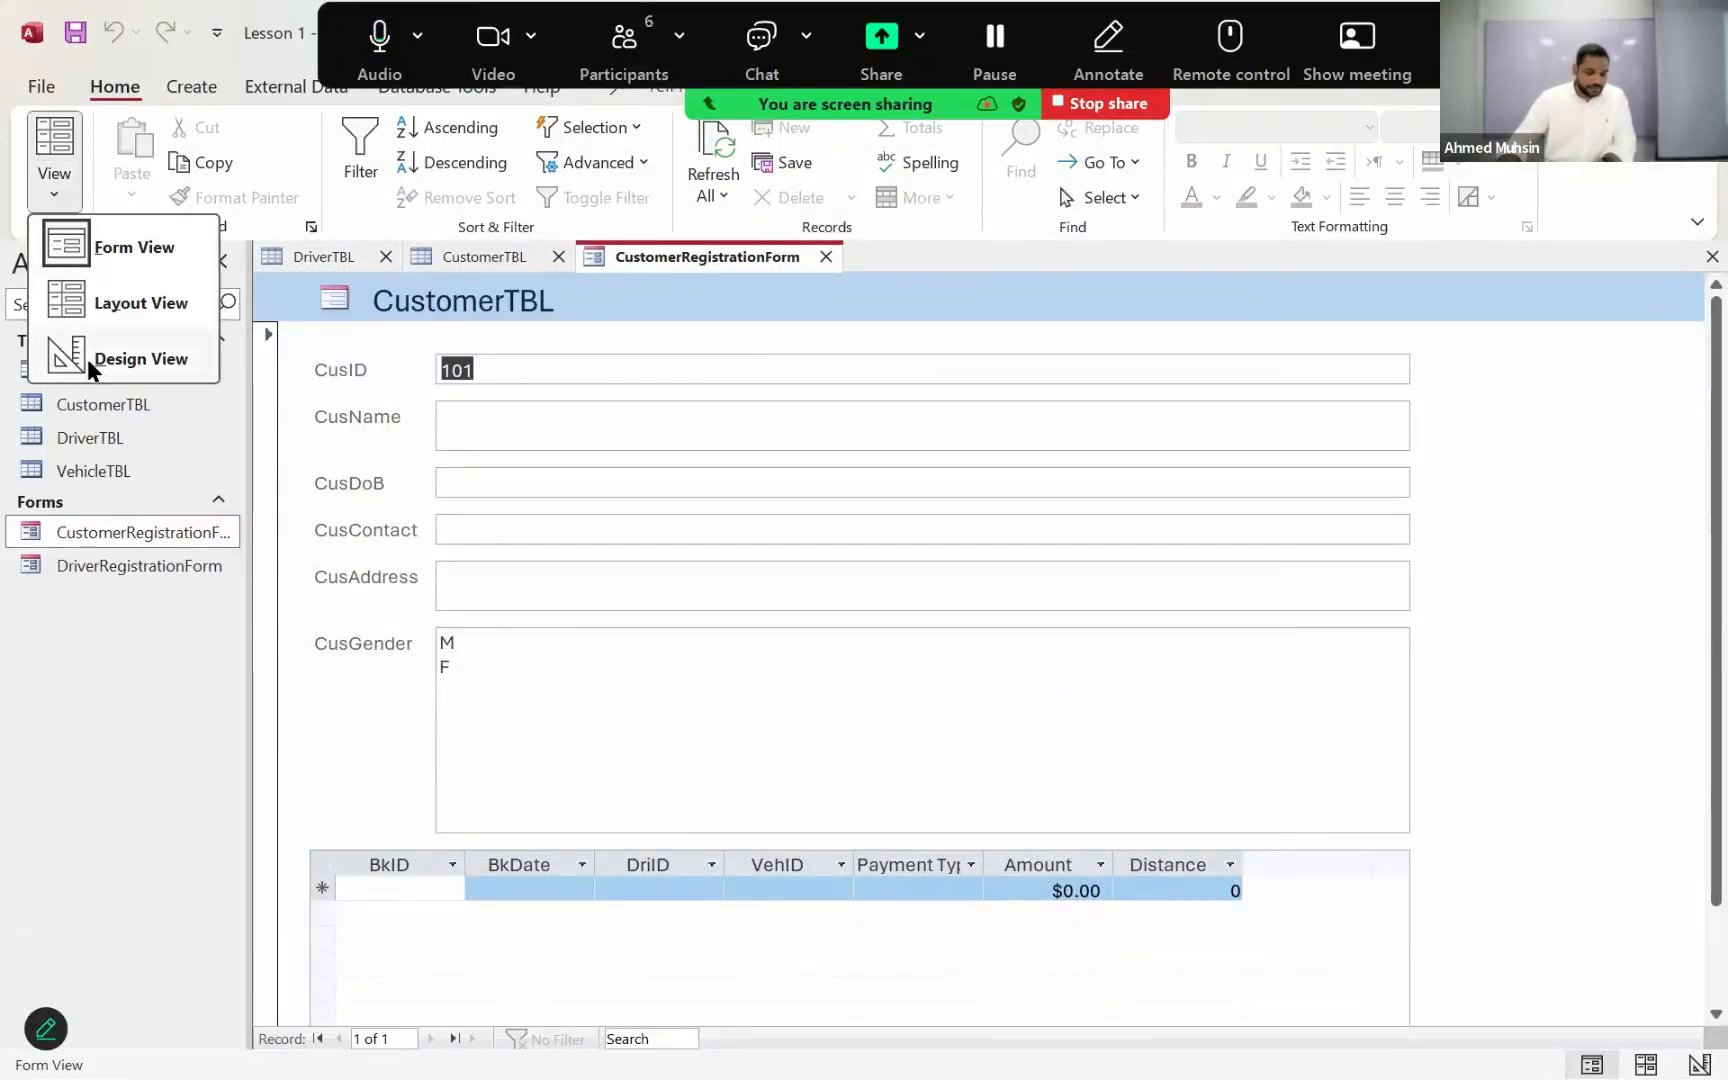
pyautogui.click(86, 358)
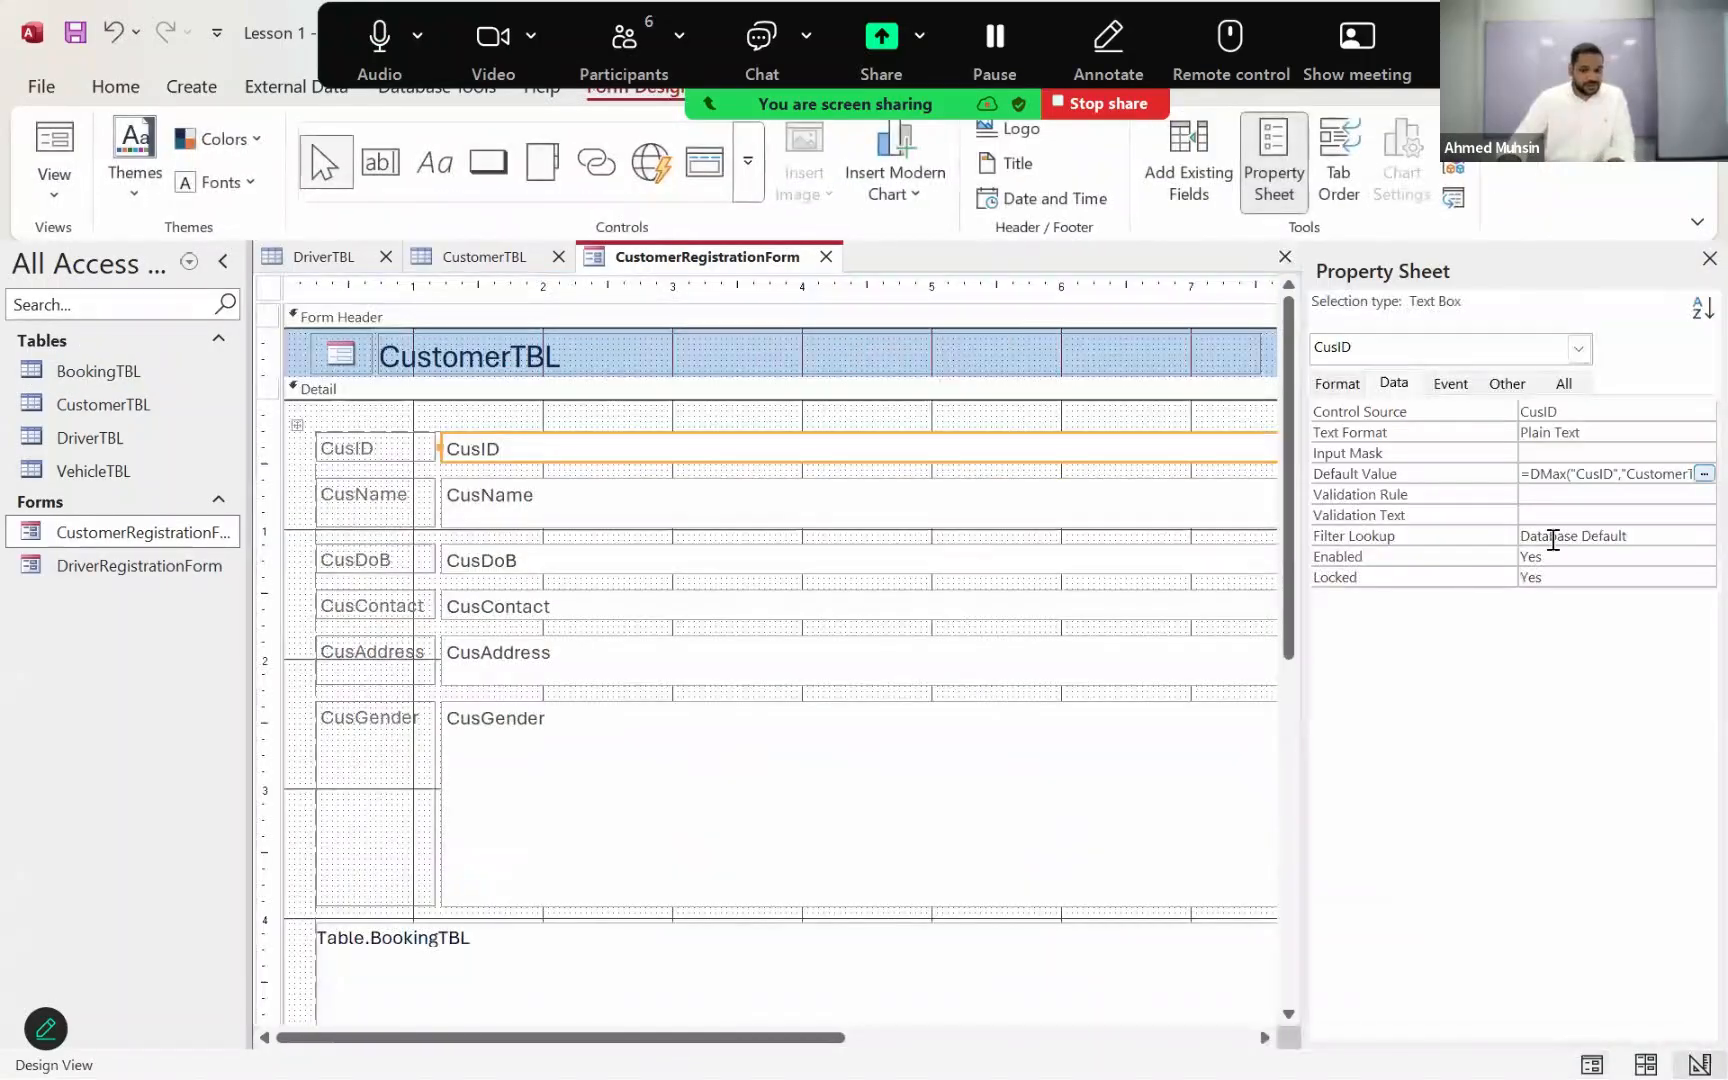
pyautogui.click(1703, 474)
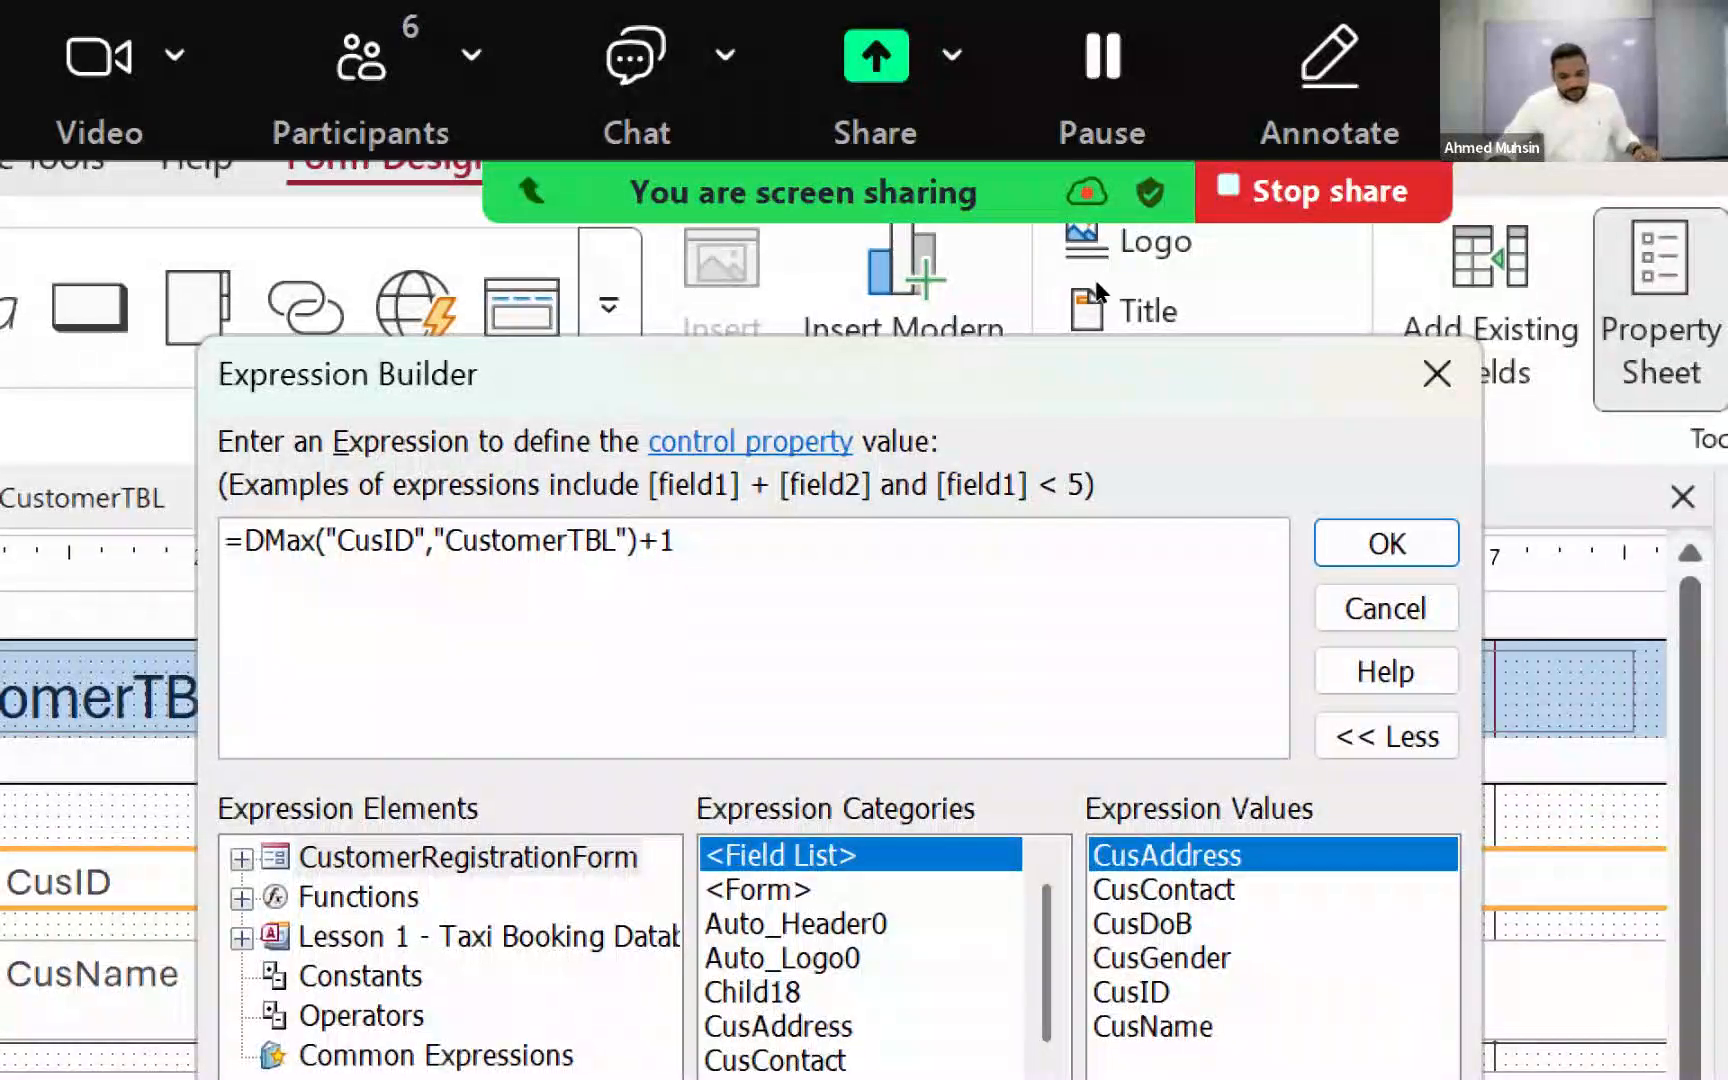
pyautogui.press('Return')
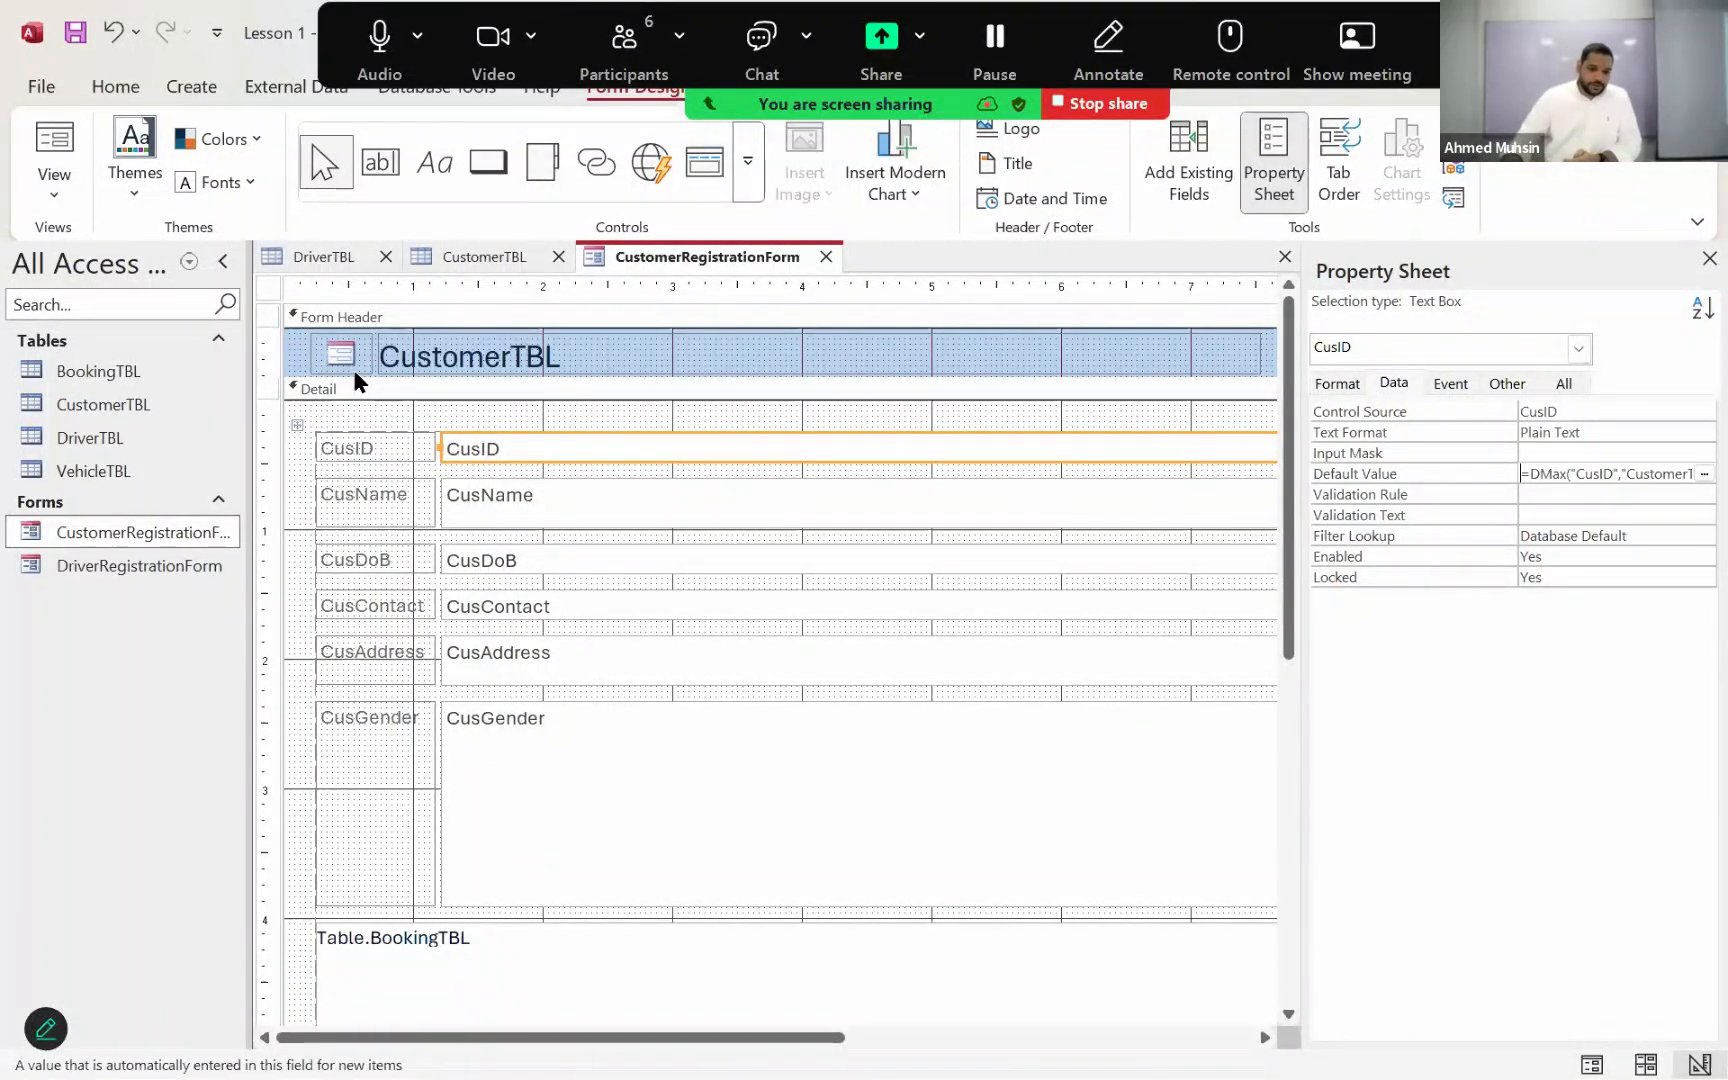
# Step: Extend the Detail section of CustomerRegistrationForm downward below the booking subform and save the form
pyautogui.scroll(-10, 649, 652)
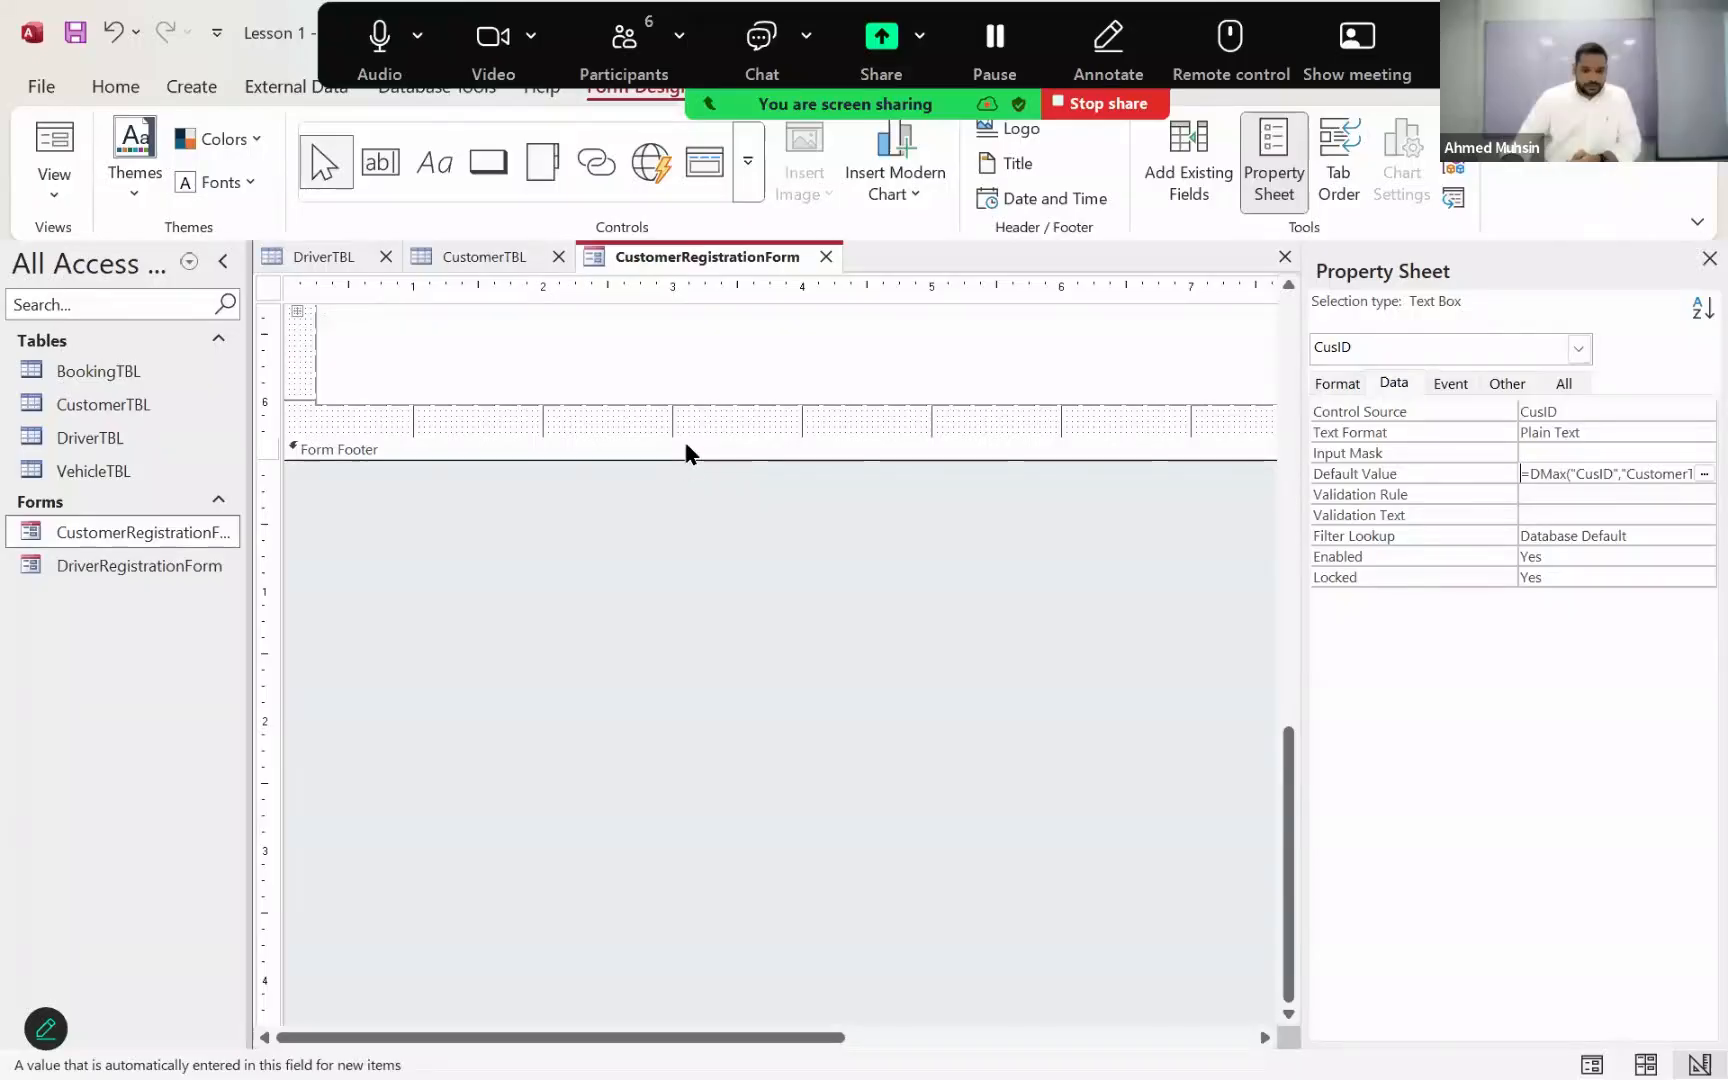
pyautogui.moveTo(685, 437); pyautogui.dragTo(671, 505)
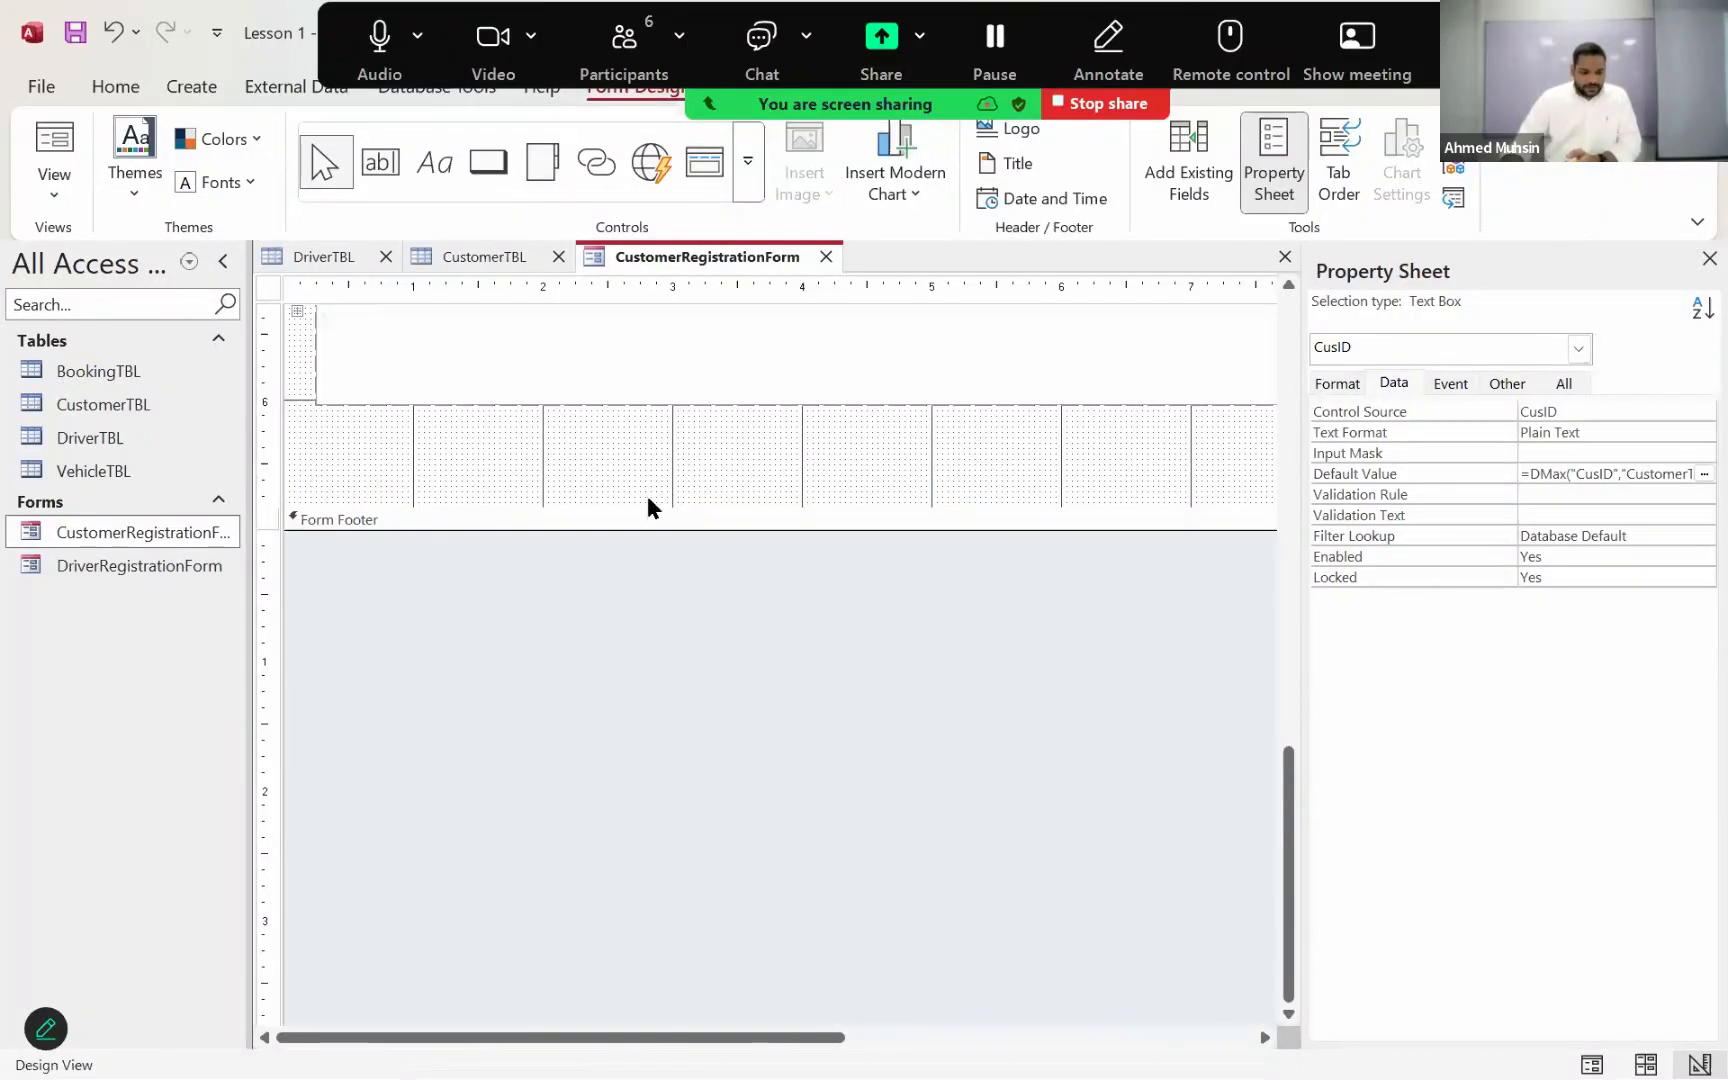
pyautogui.click(78, 42)
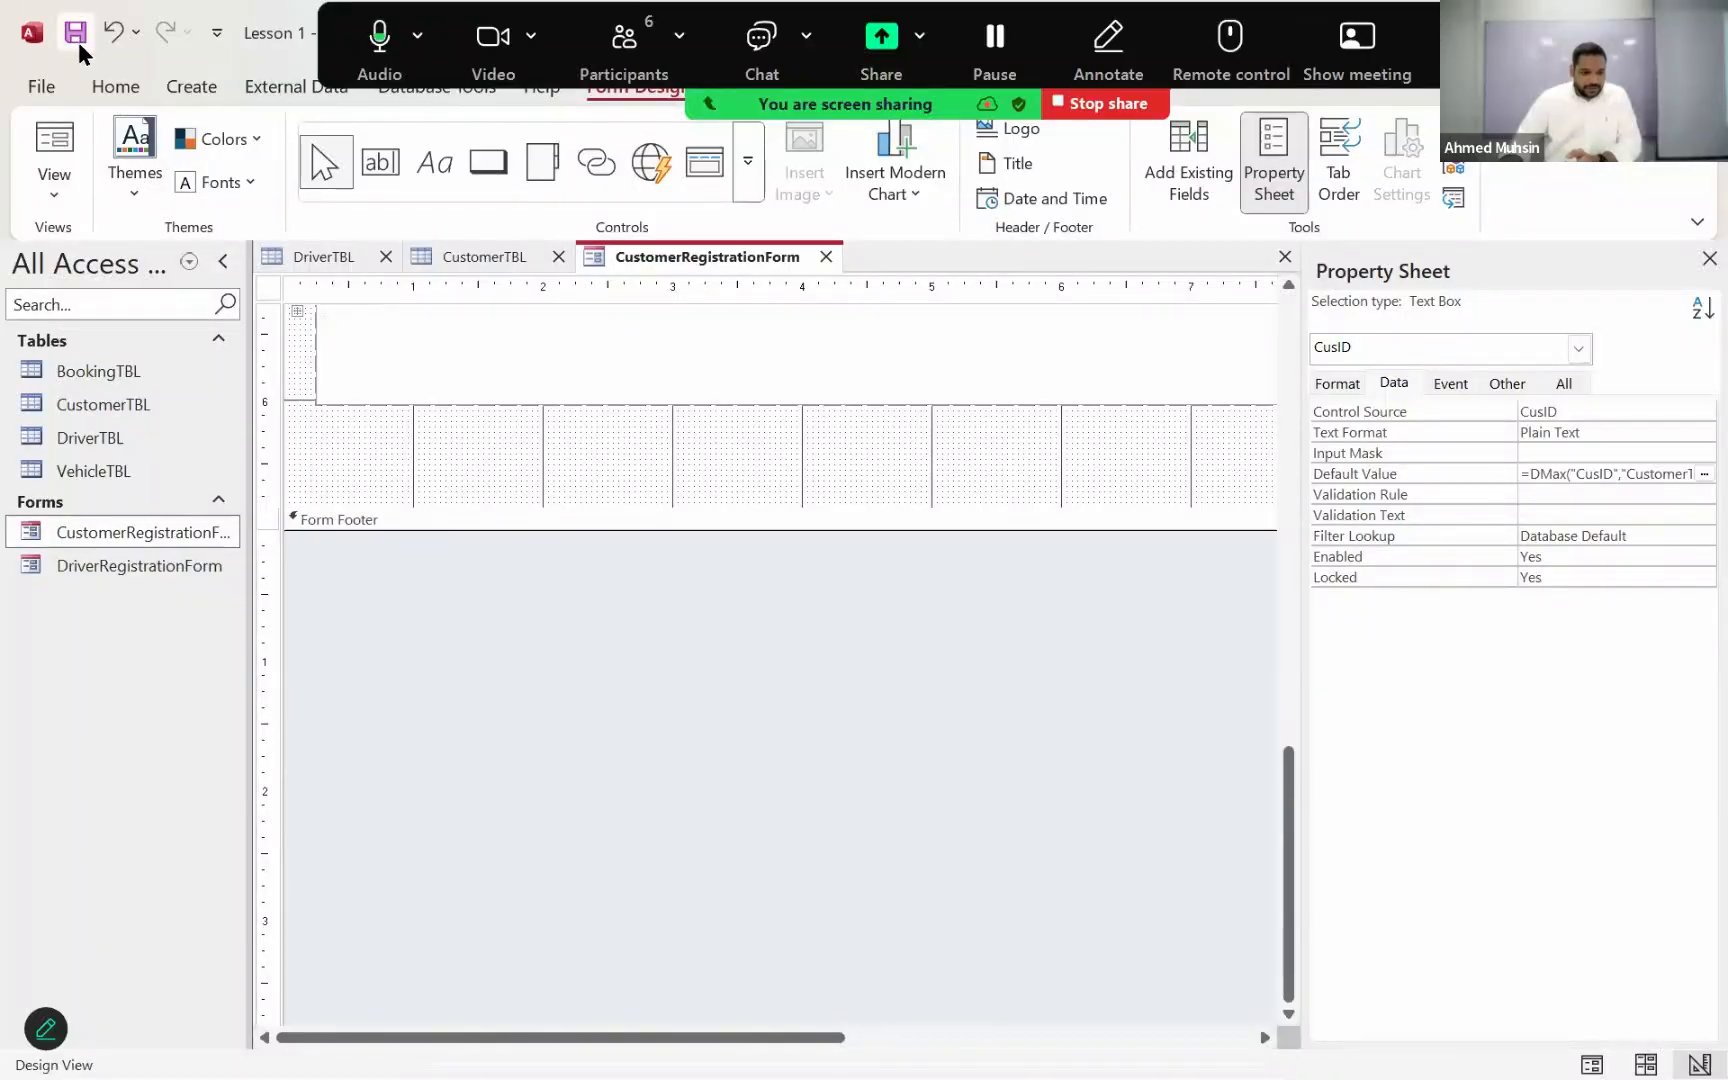
# Step: Open the DriverTBL table to examine its driver records
pyautogui.doubleClick(92, 441)
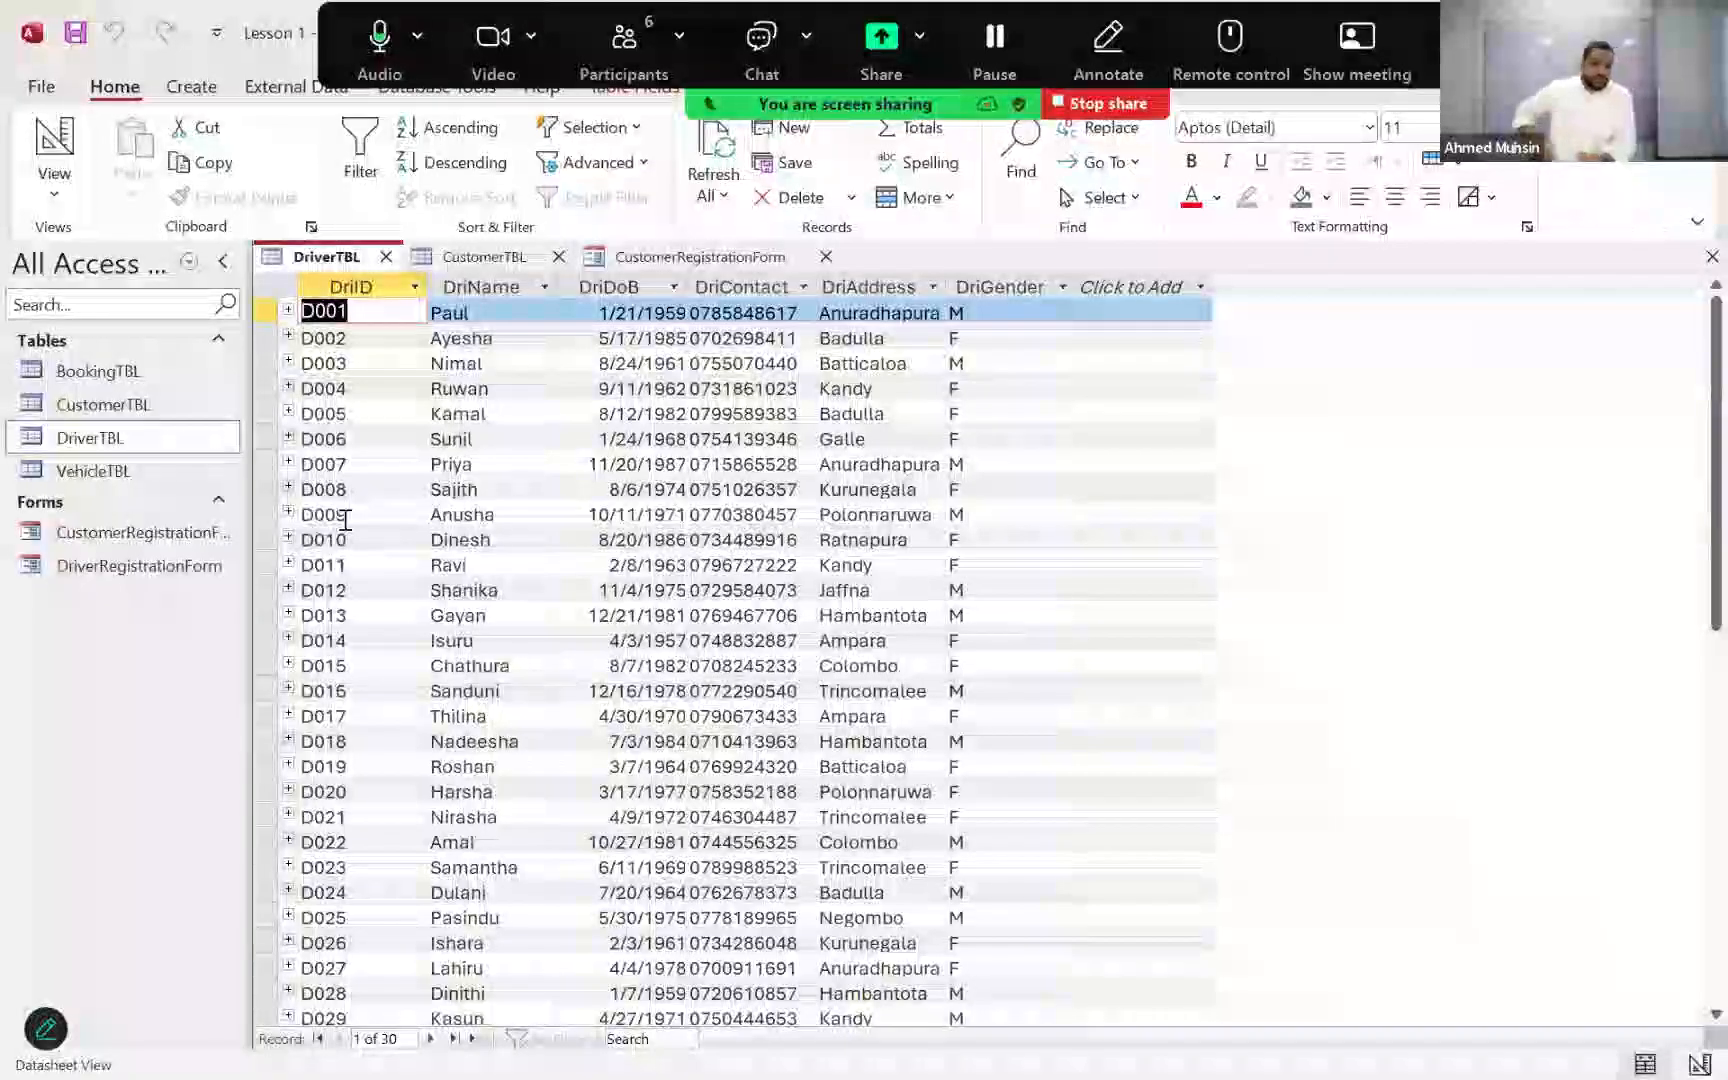
pyautogui.click(196, 92)
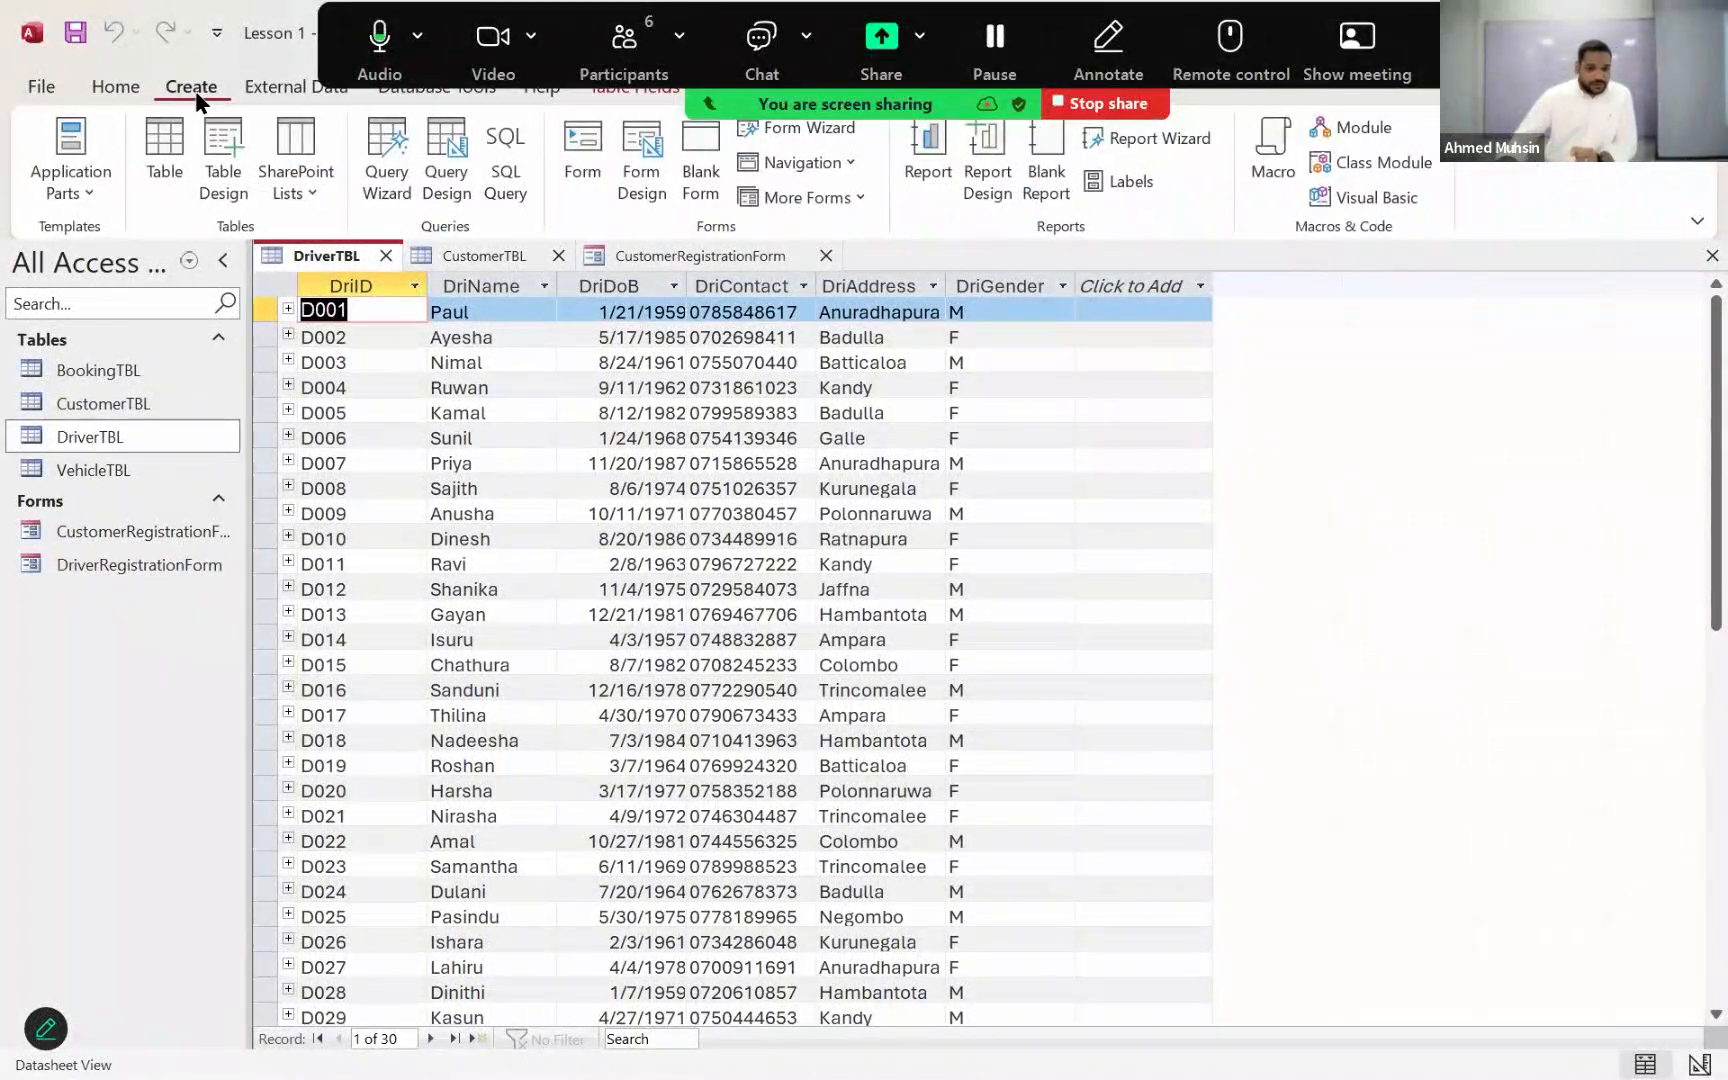
pyautogui.click(453, 177)
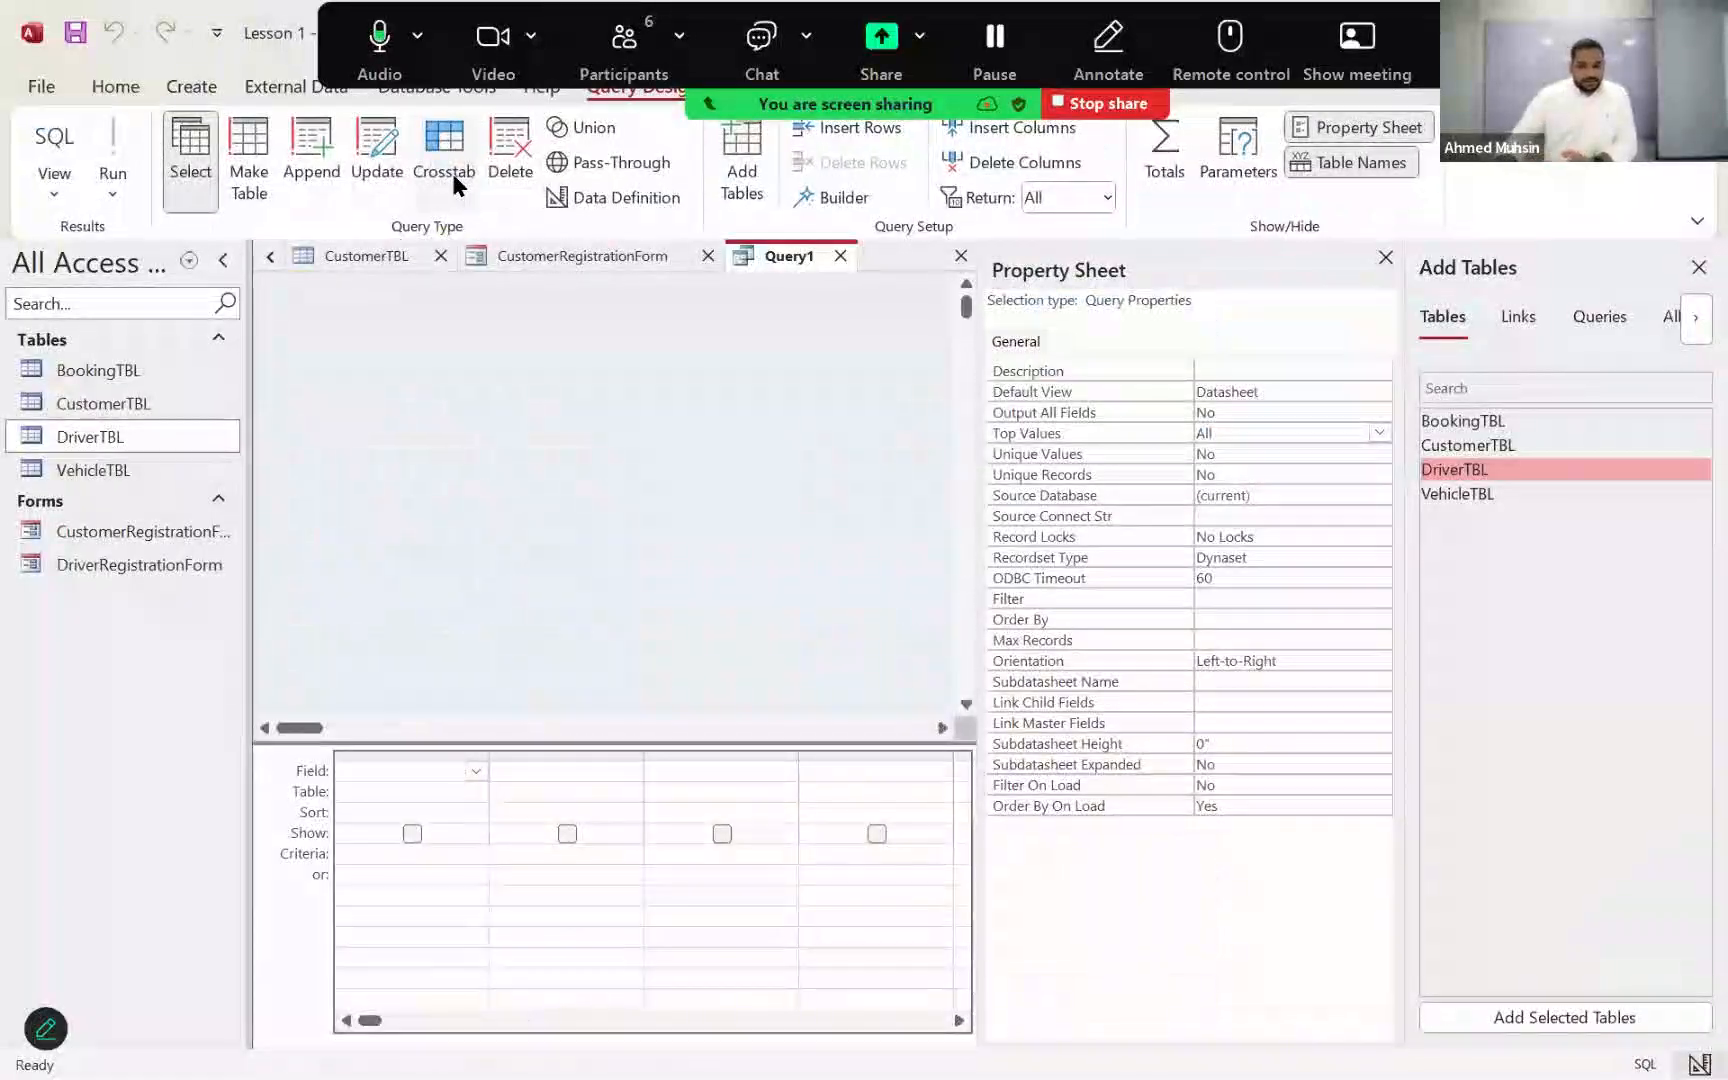
pyautogui.click(1385, 260)
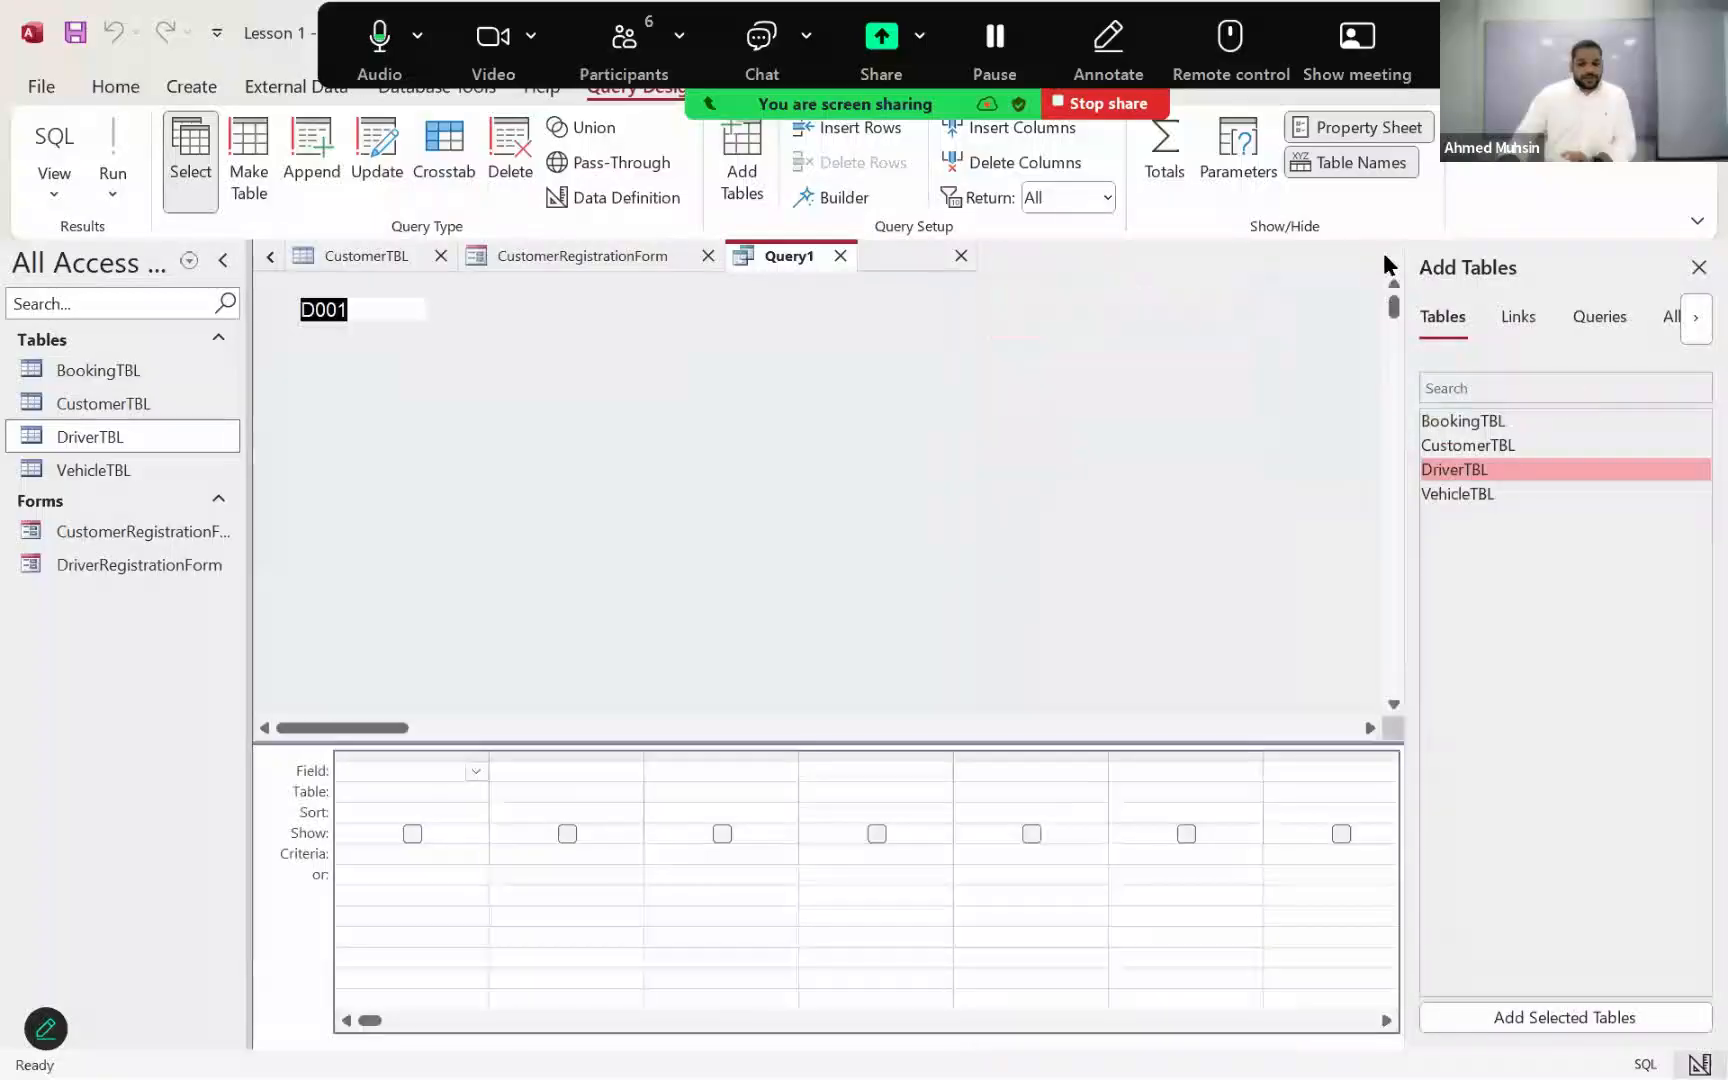
pyautogui.click(1385, 258)
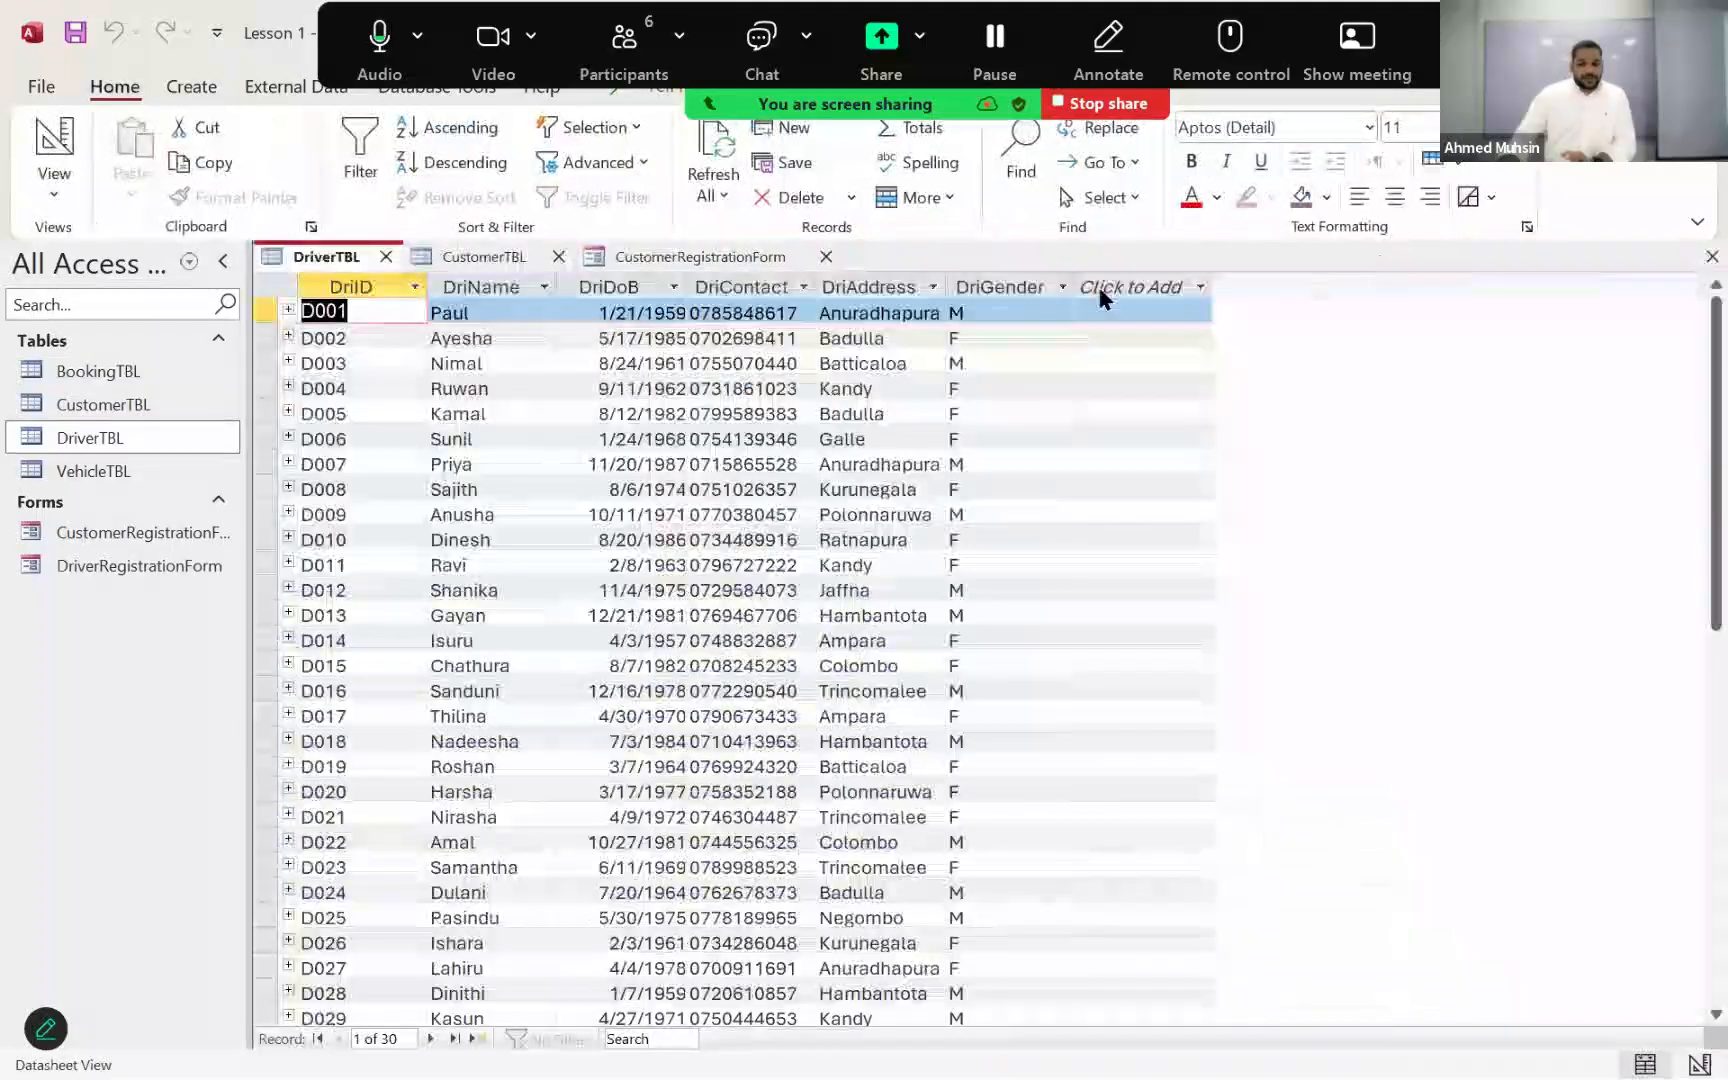
# Step: Create a blank query in Design View, add DriverTBL and enlarge its field list to show all fields
pyautogui.click(211, 90)
pyautogui.click(458, 186)
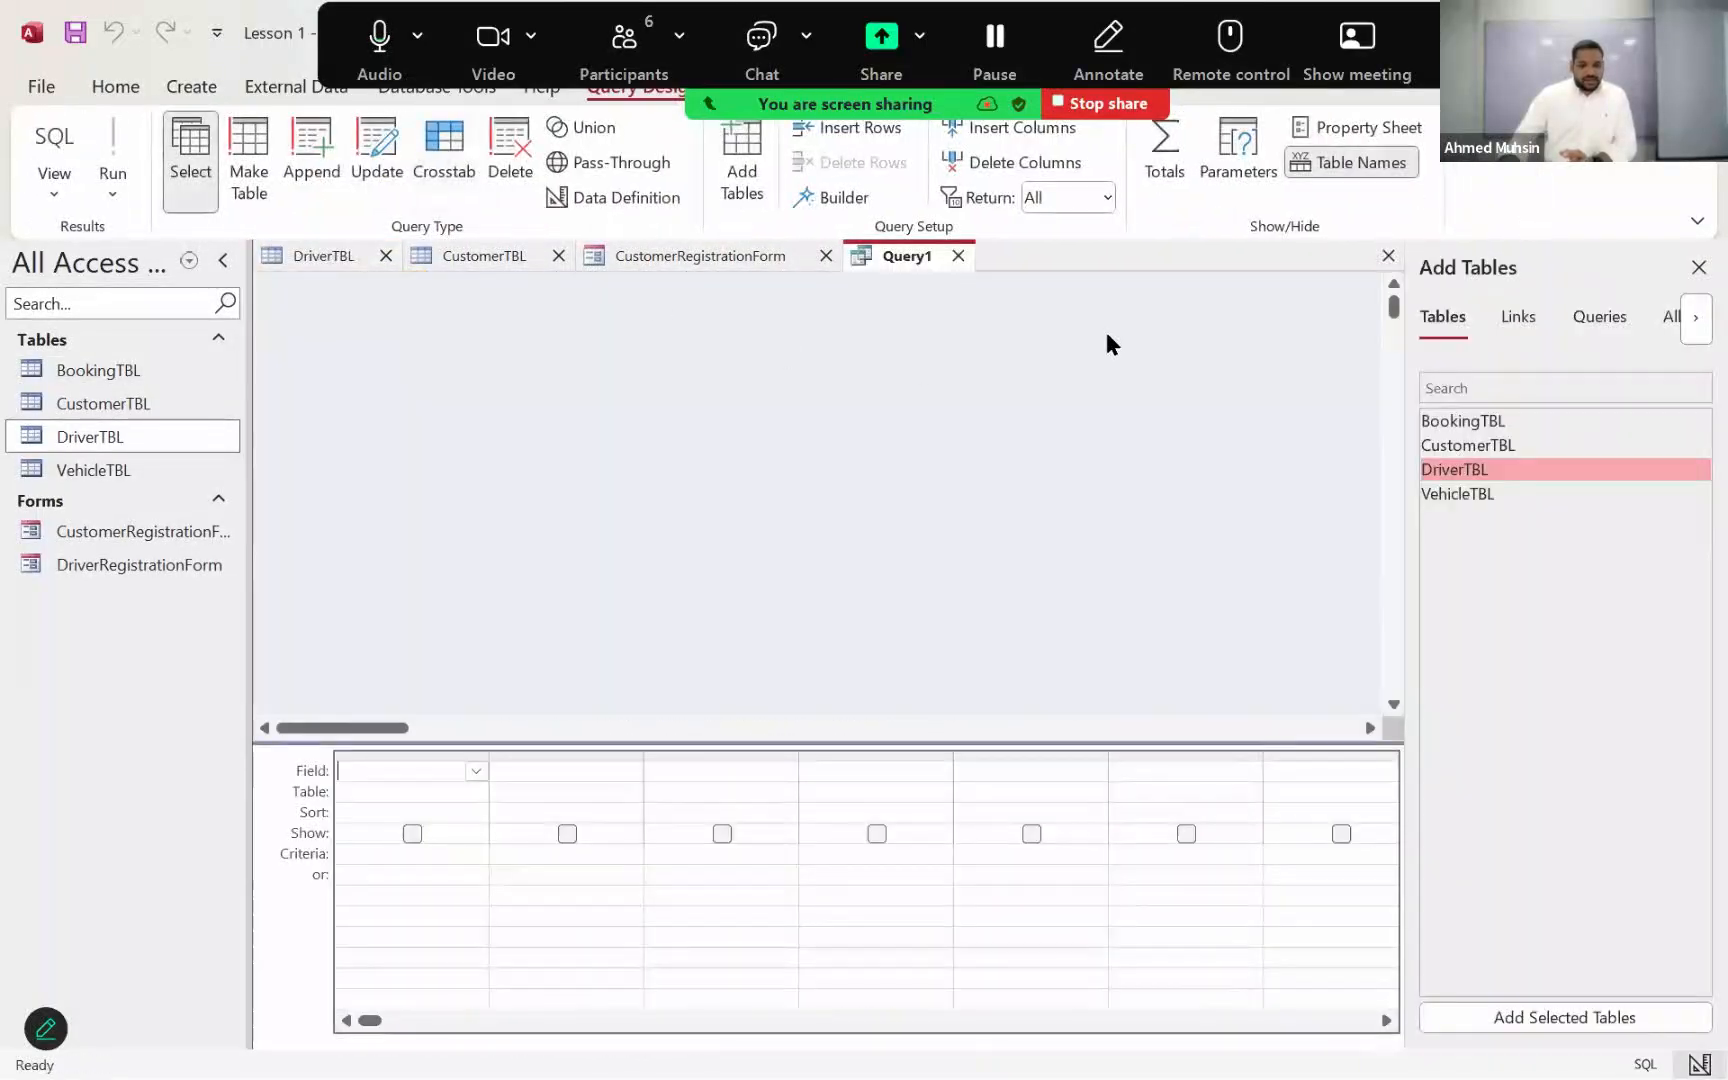
pyautogui.doubleClick(1453, 468)
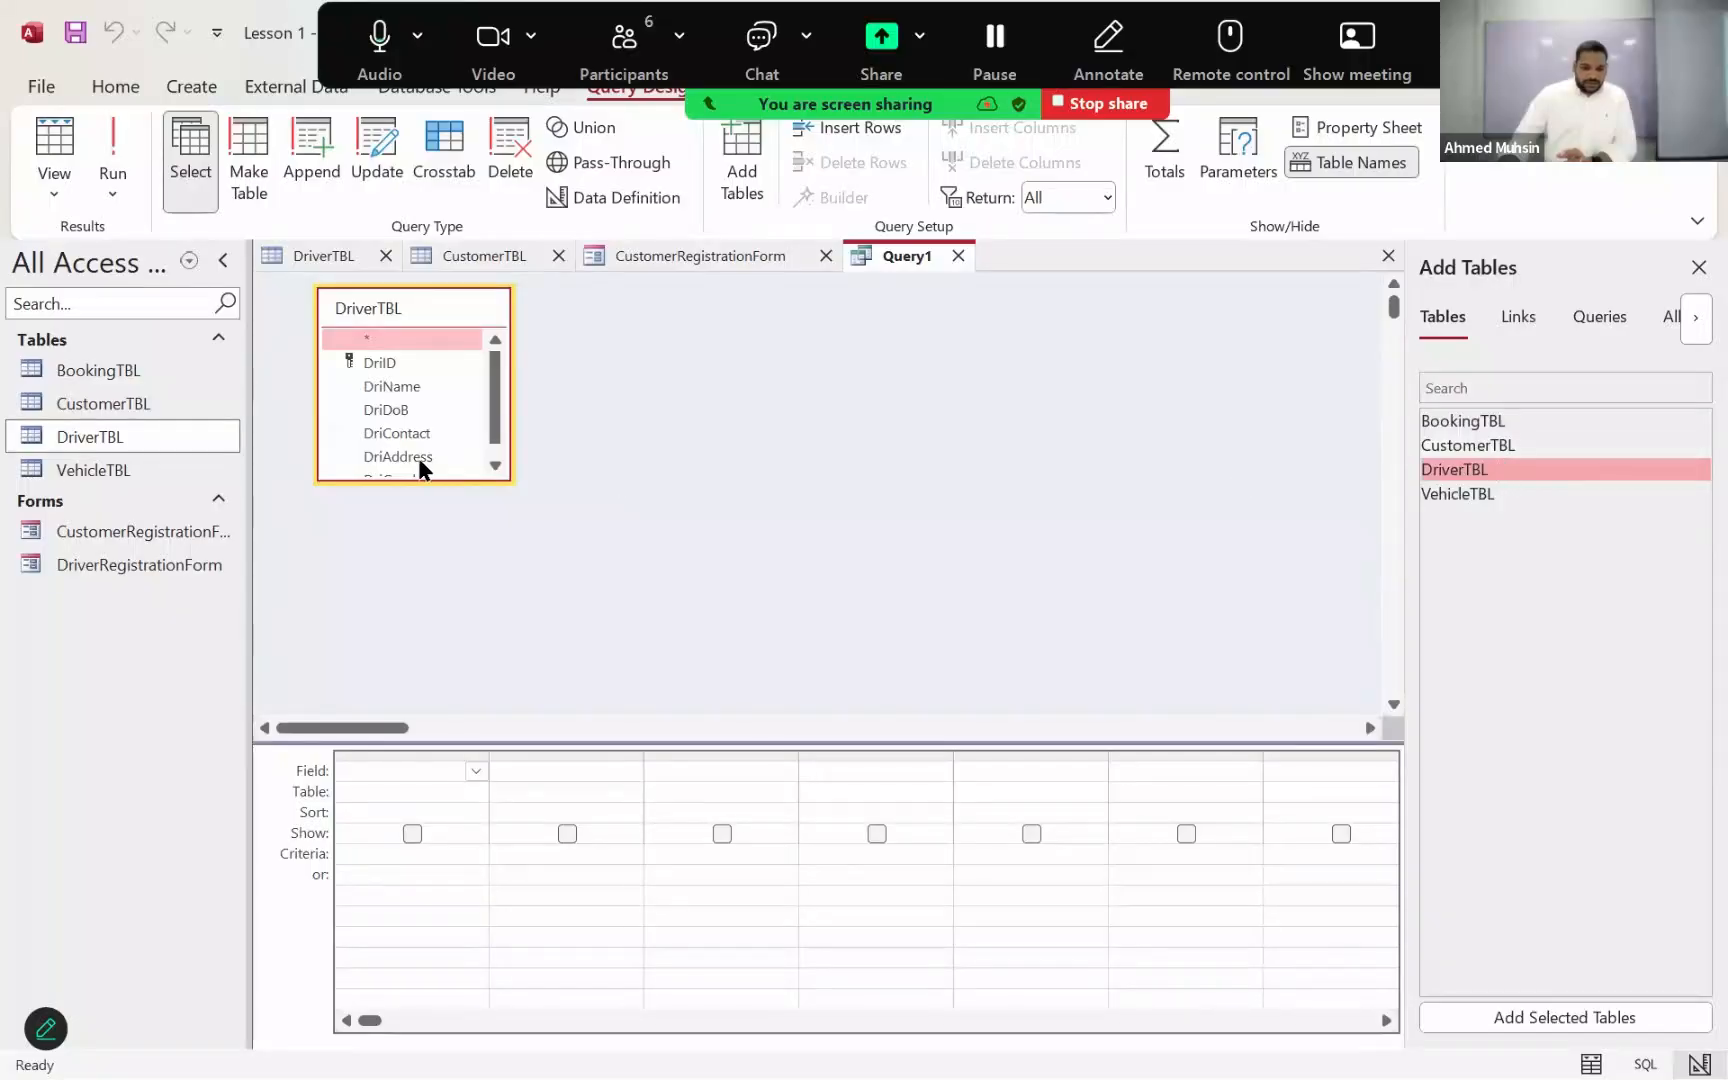
pyautogui.moveTo(391, 480); pyautogui.dragTo(395, 607)
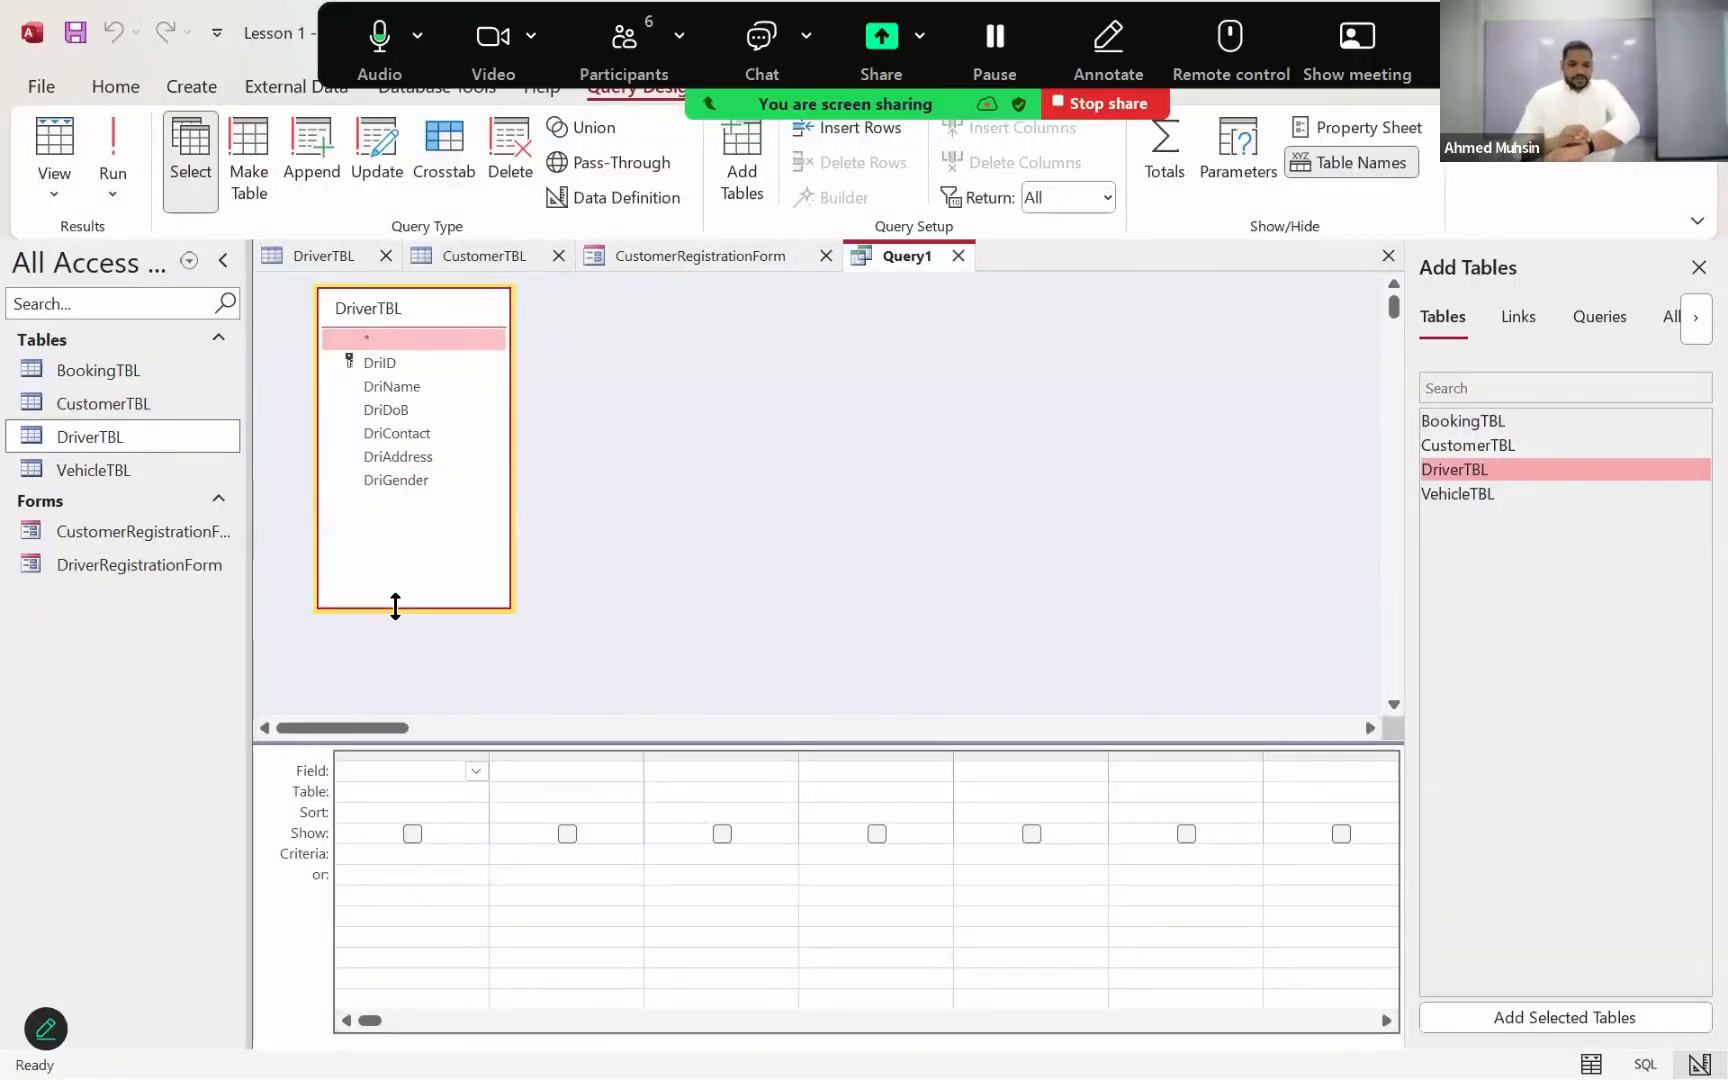
# Step: Add DriID, DriName, DriDoB, DriContact, DriAddress and DriGender to the query's design grid
pyautogui.doubleClick(396, 362)
pyautogui.doubleClick(396, 387)
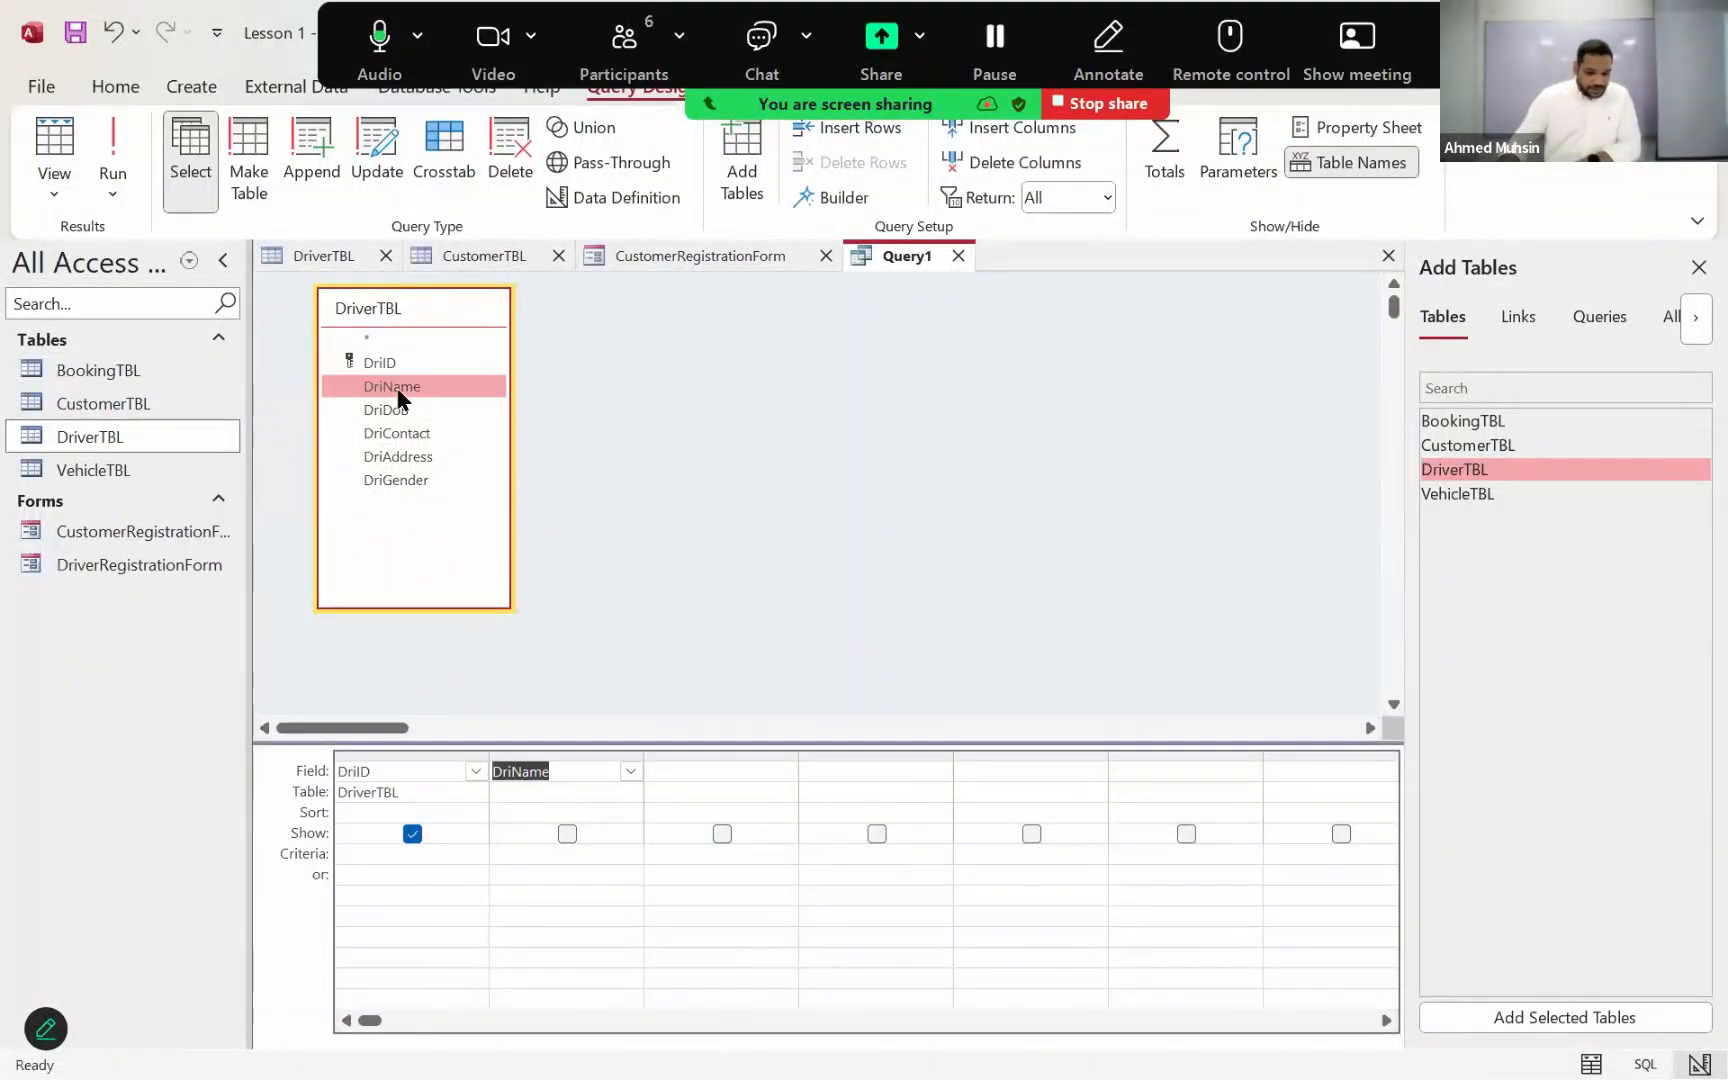
pyautogui.doubleClick(392, 414)
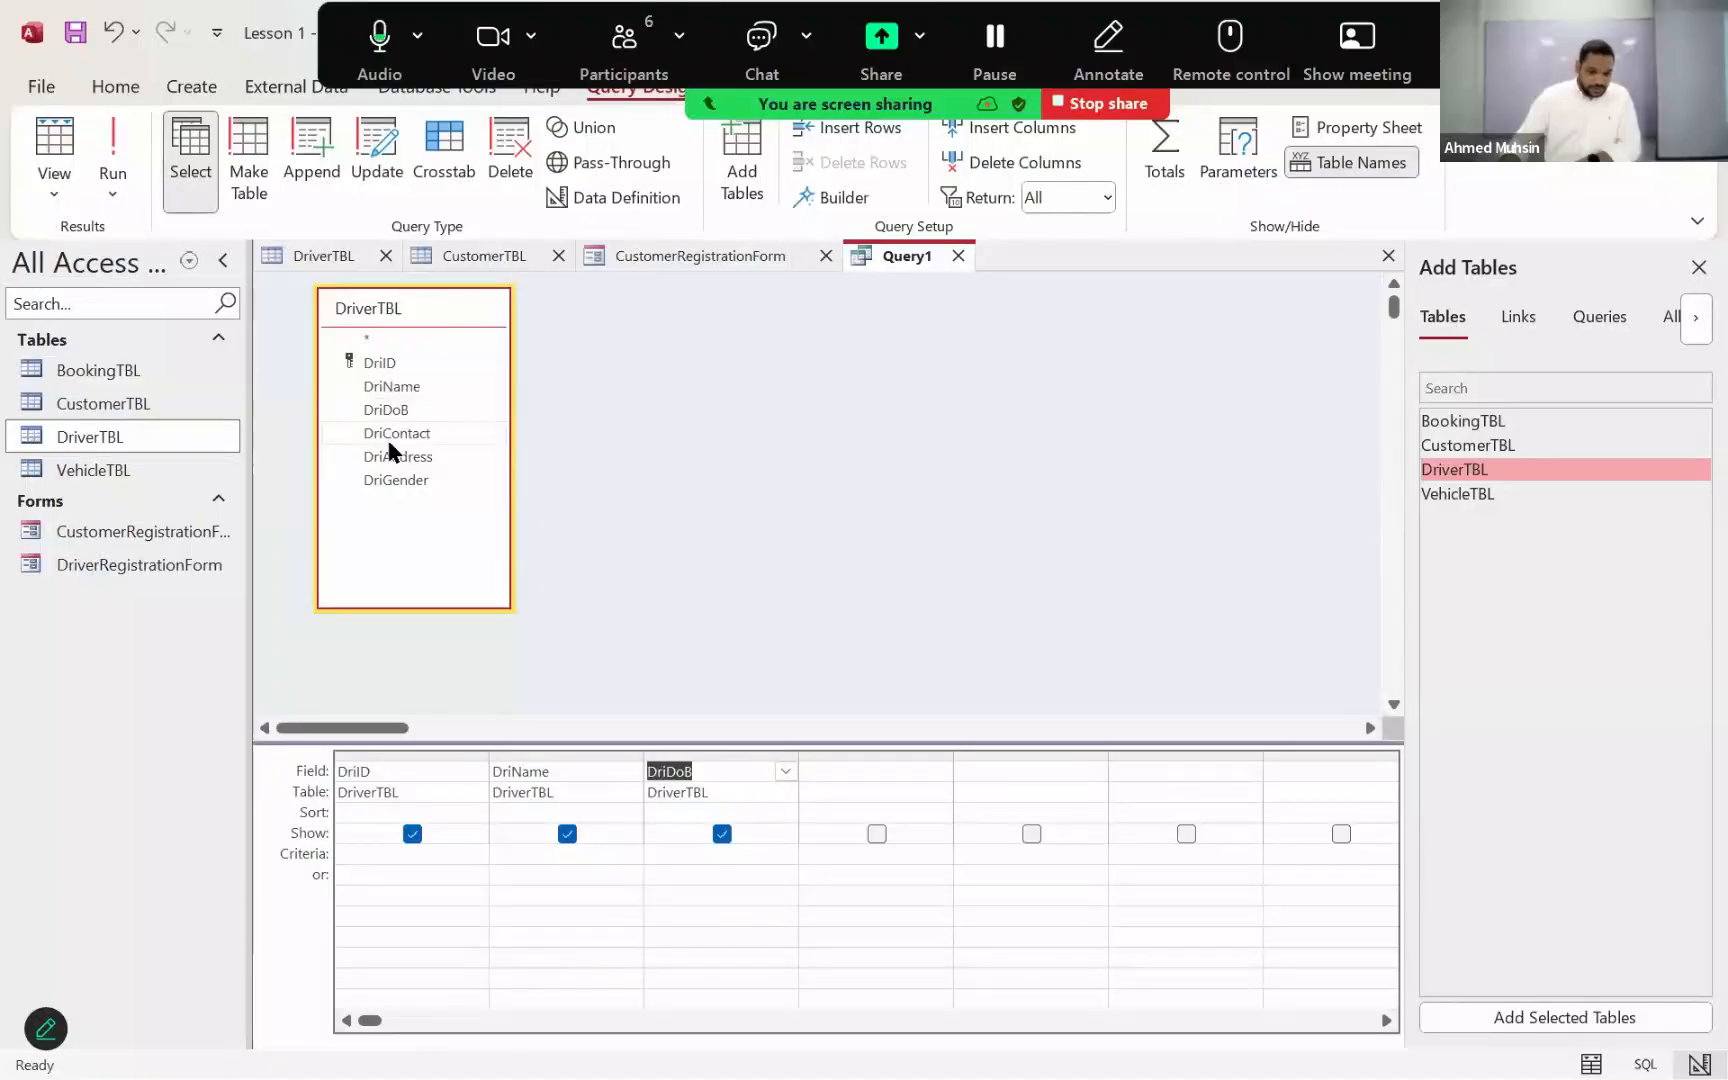
pyautogui.doubleClick(390, 438)
pyautogui.doubleClick(383, 460)
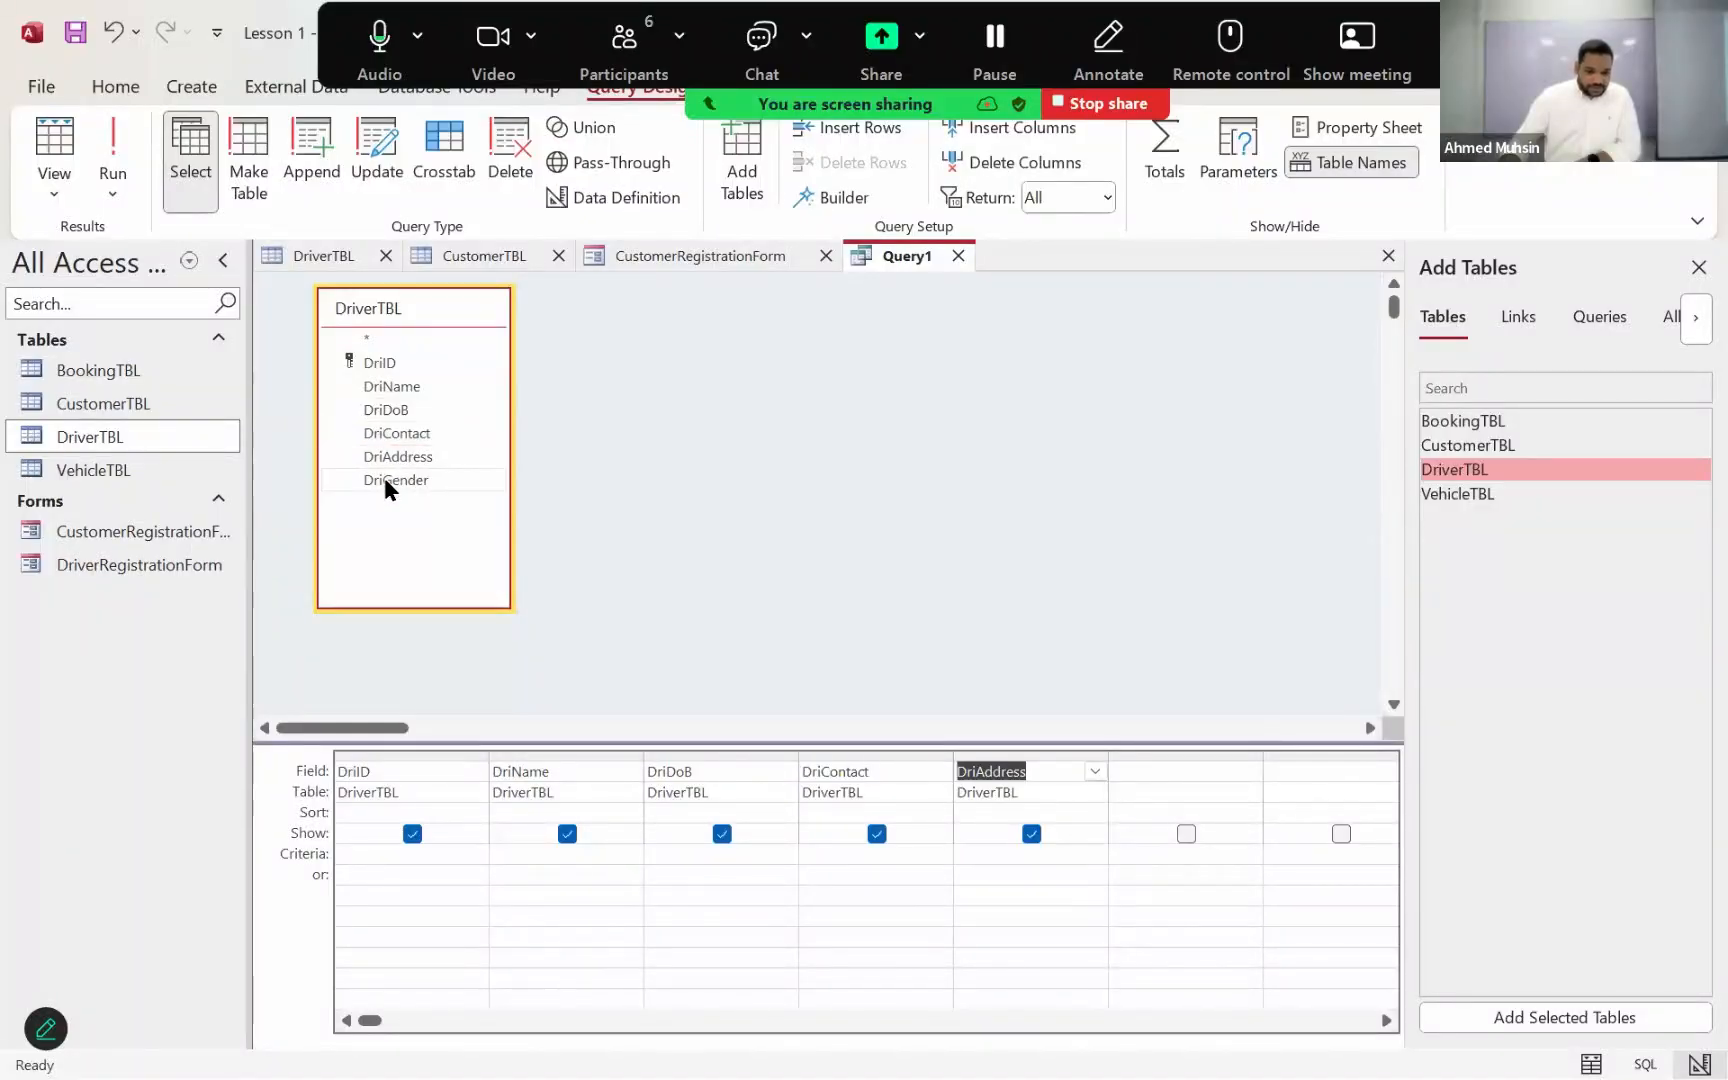
pyautogui.doubleClick(386, 480)
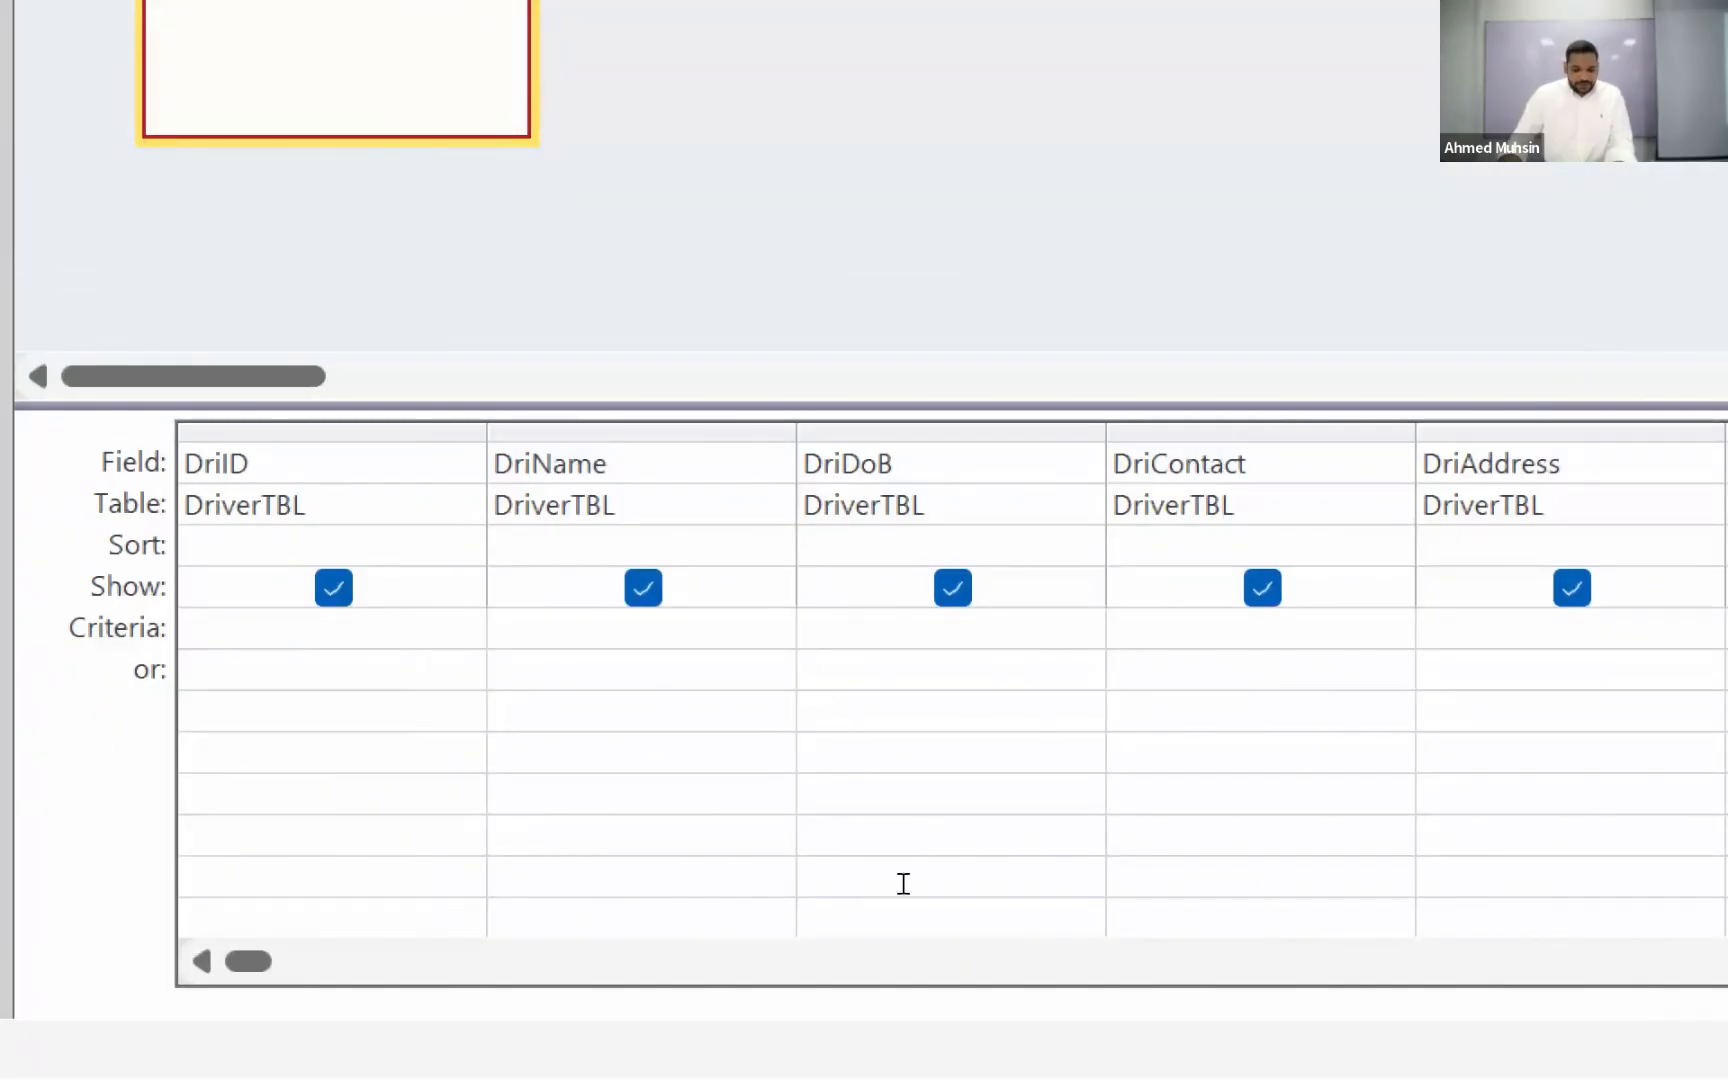
# Step: Set the criteria of the DriGender field to "M" in double quotes
pyautogui.click(1176, 866)
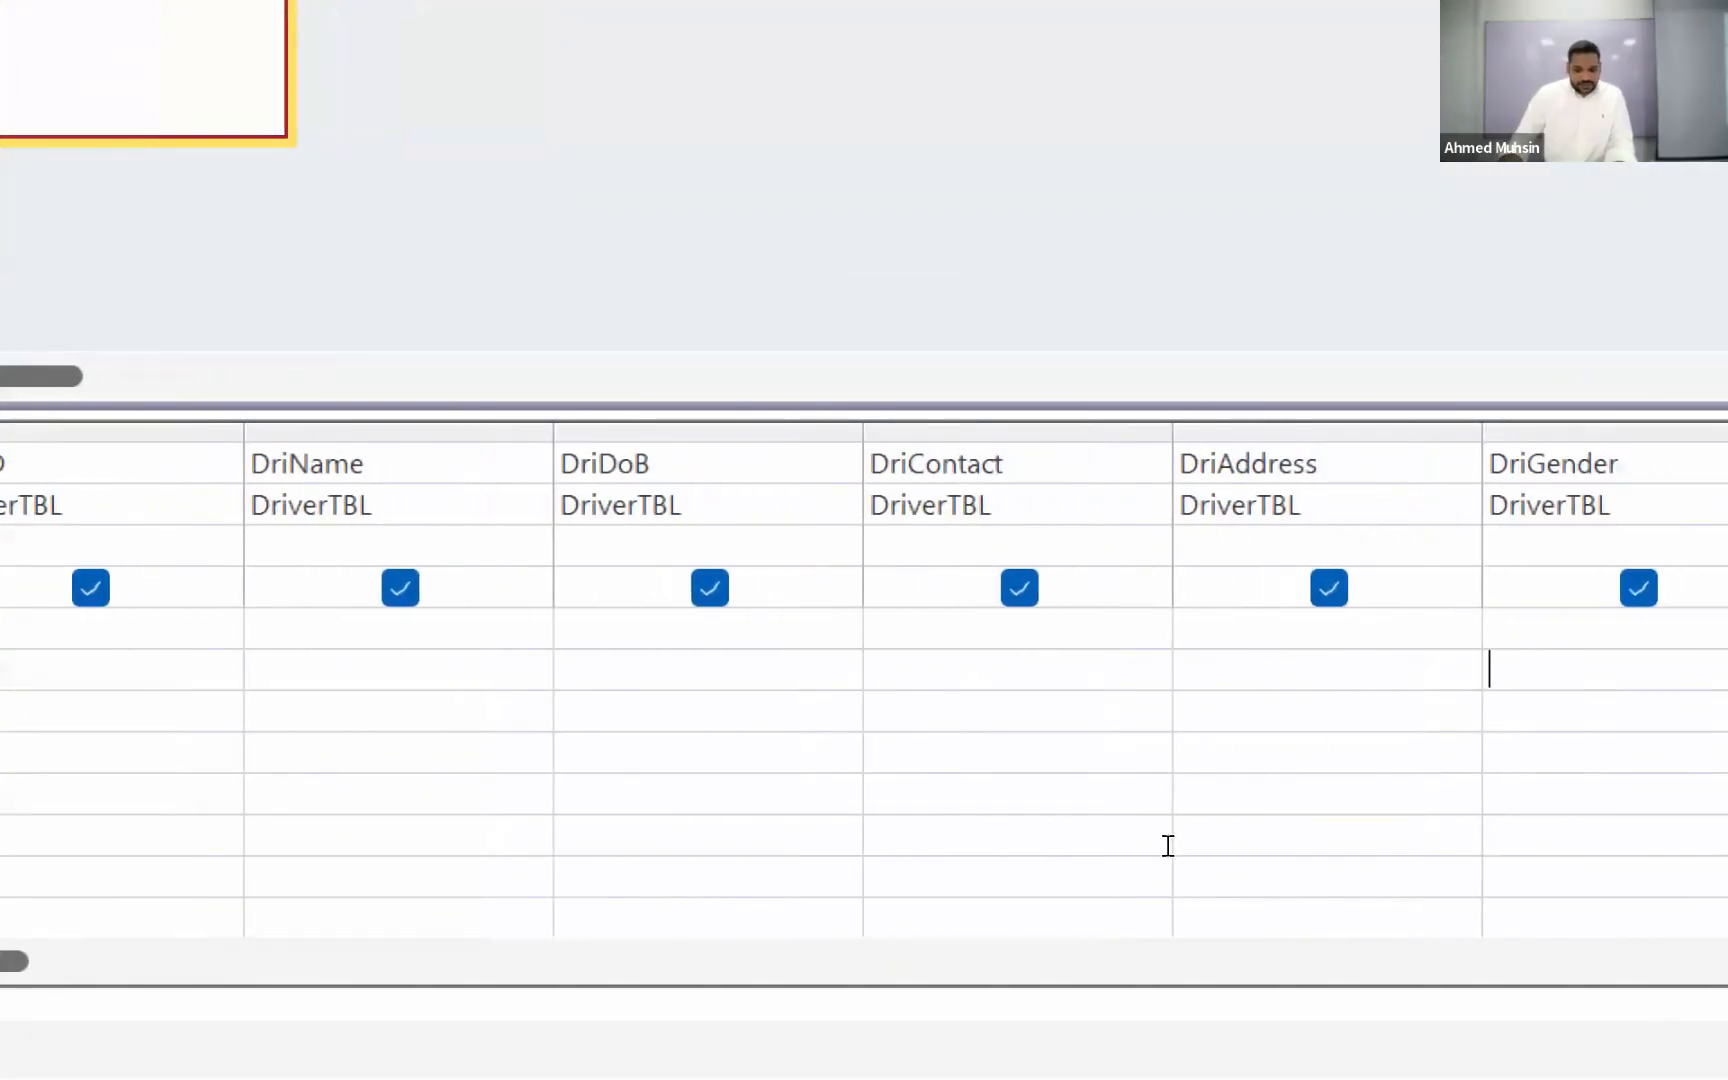
pyautogui.click(1163, 846)
pyautogui.write('""')
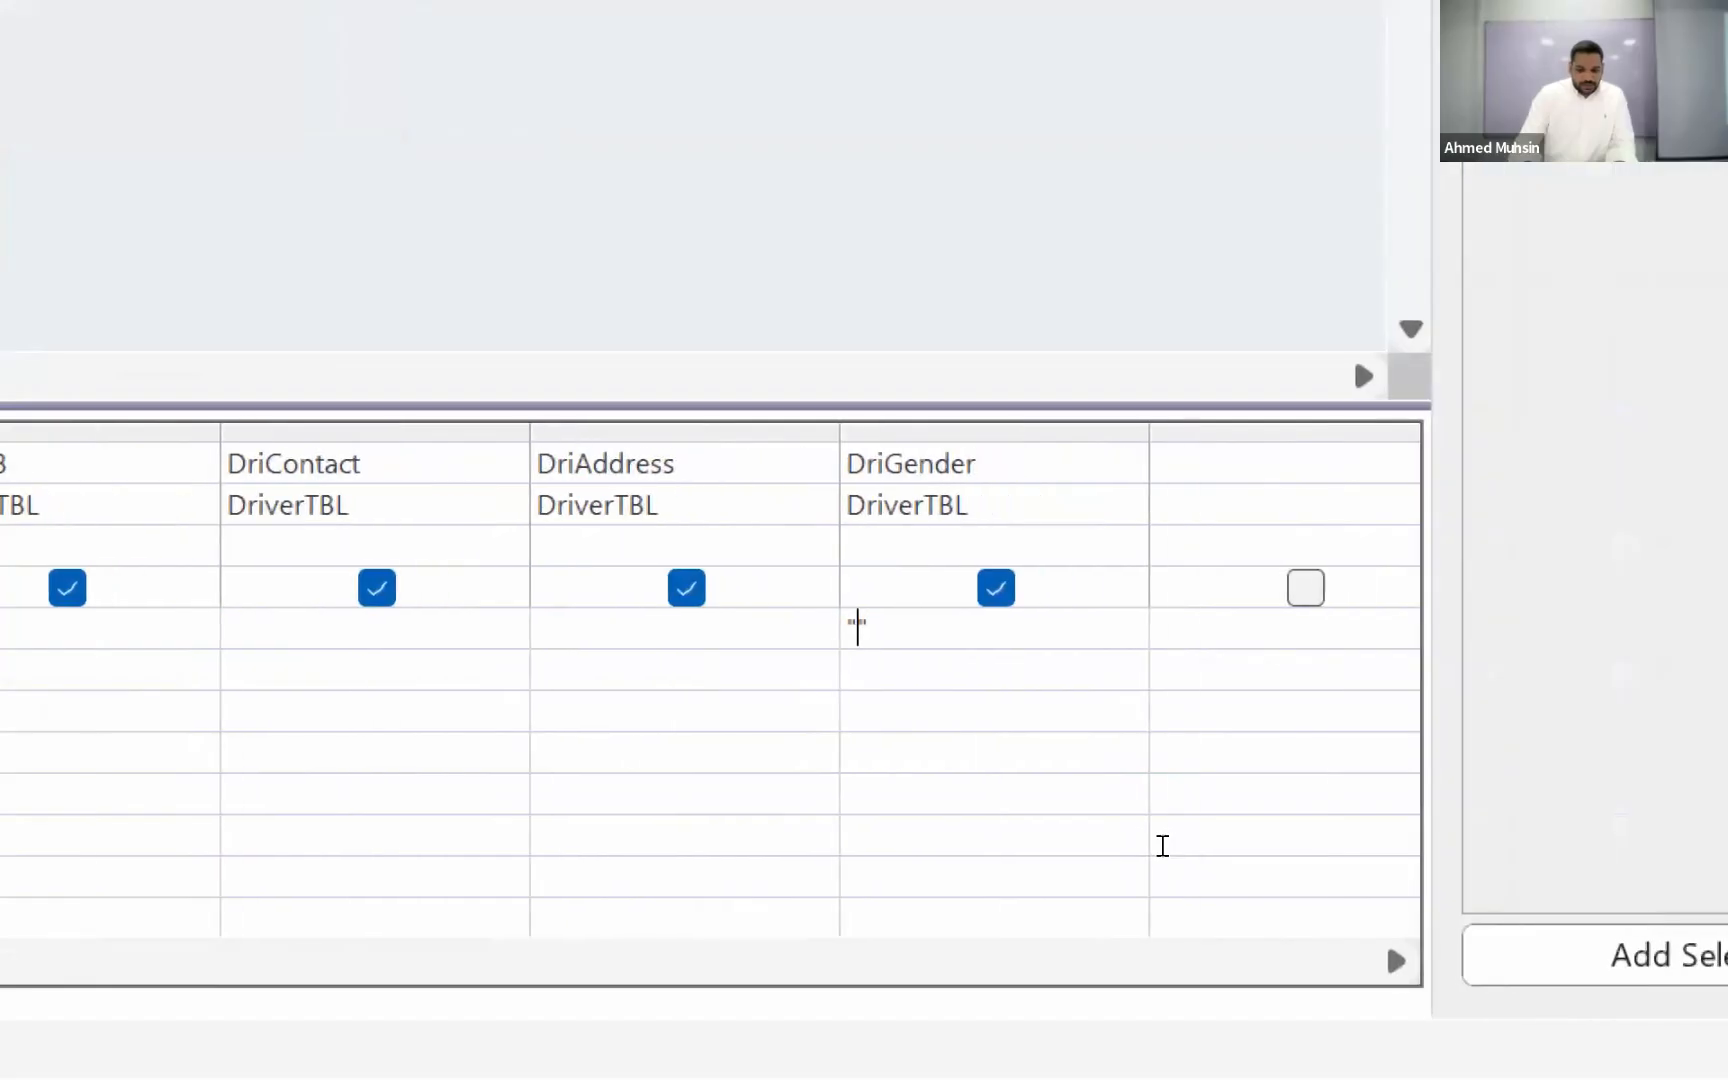
pyautogui.write('M')
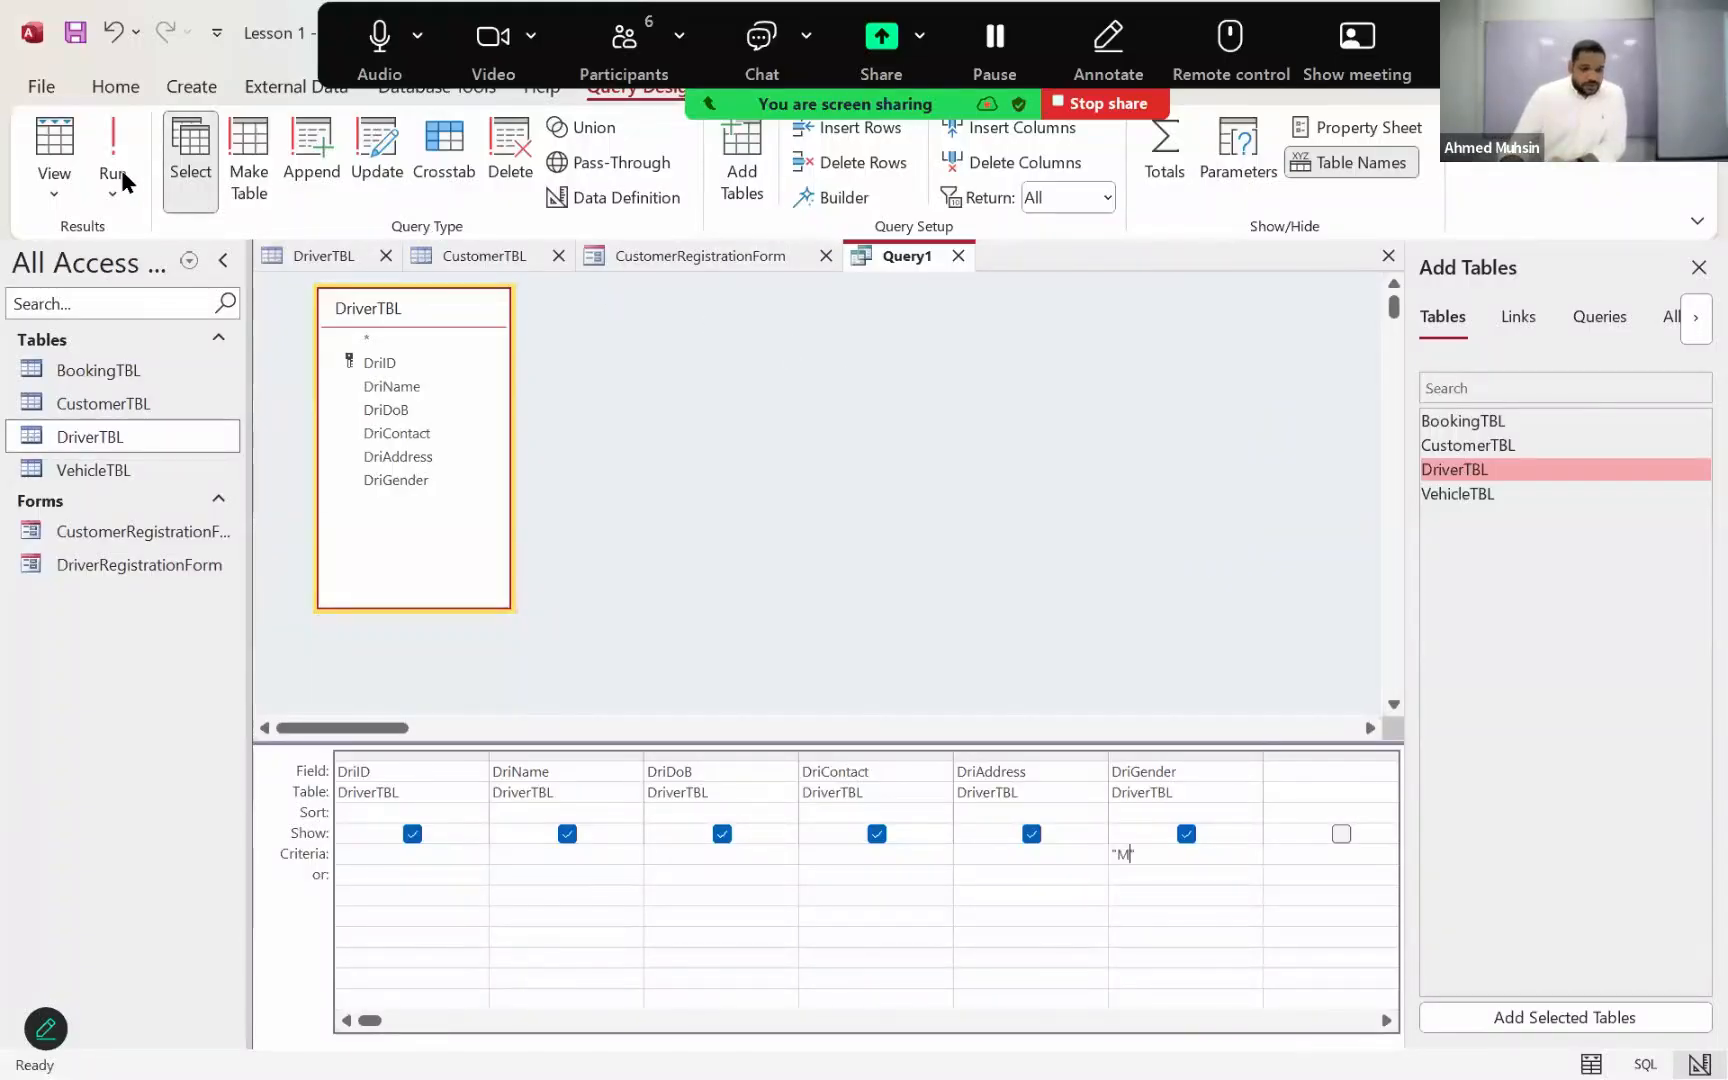
# Step: Run the driver query filtered on gender "M" and save it as "Male Drivers"
pyautogui.click(56, 195)
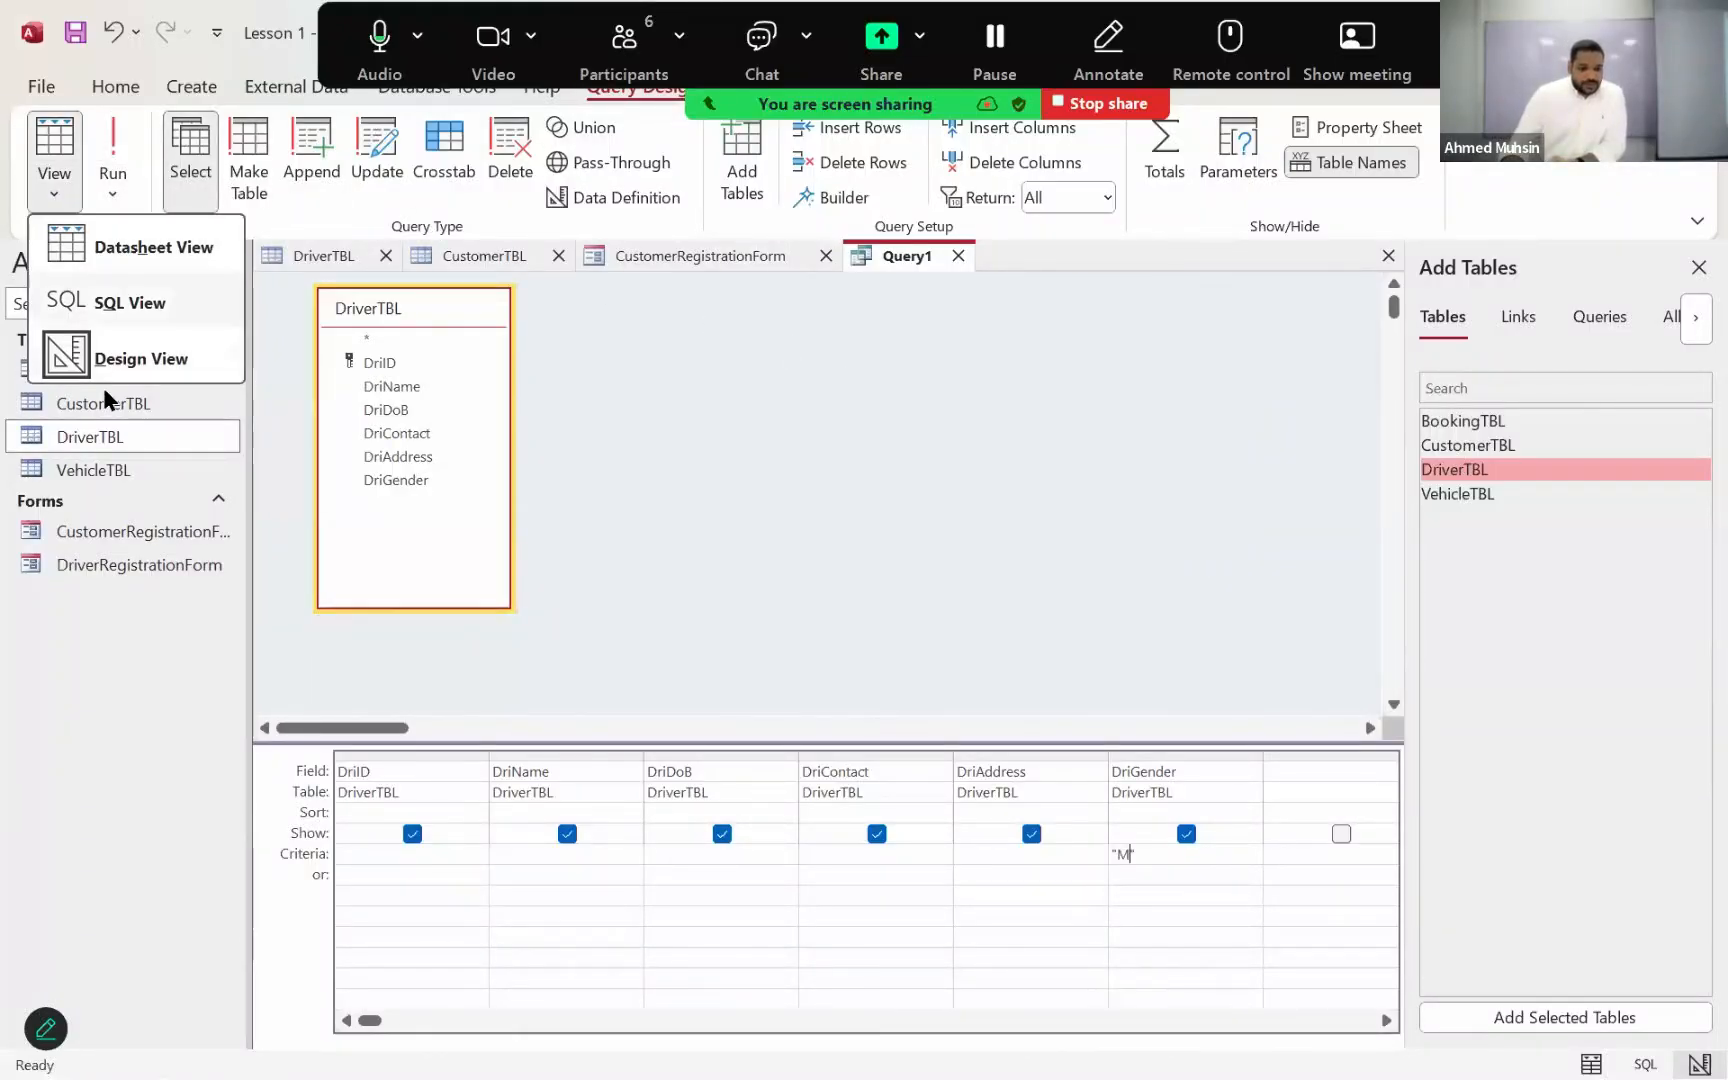
pyautogui.click(110, 372)
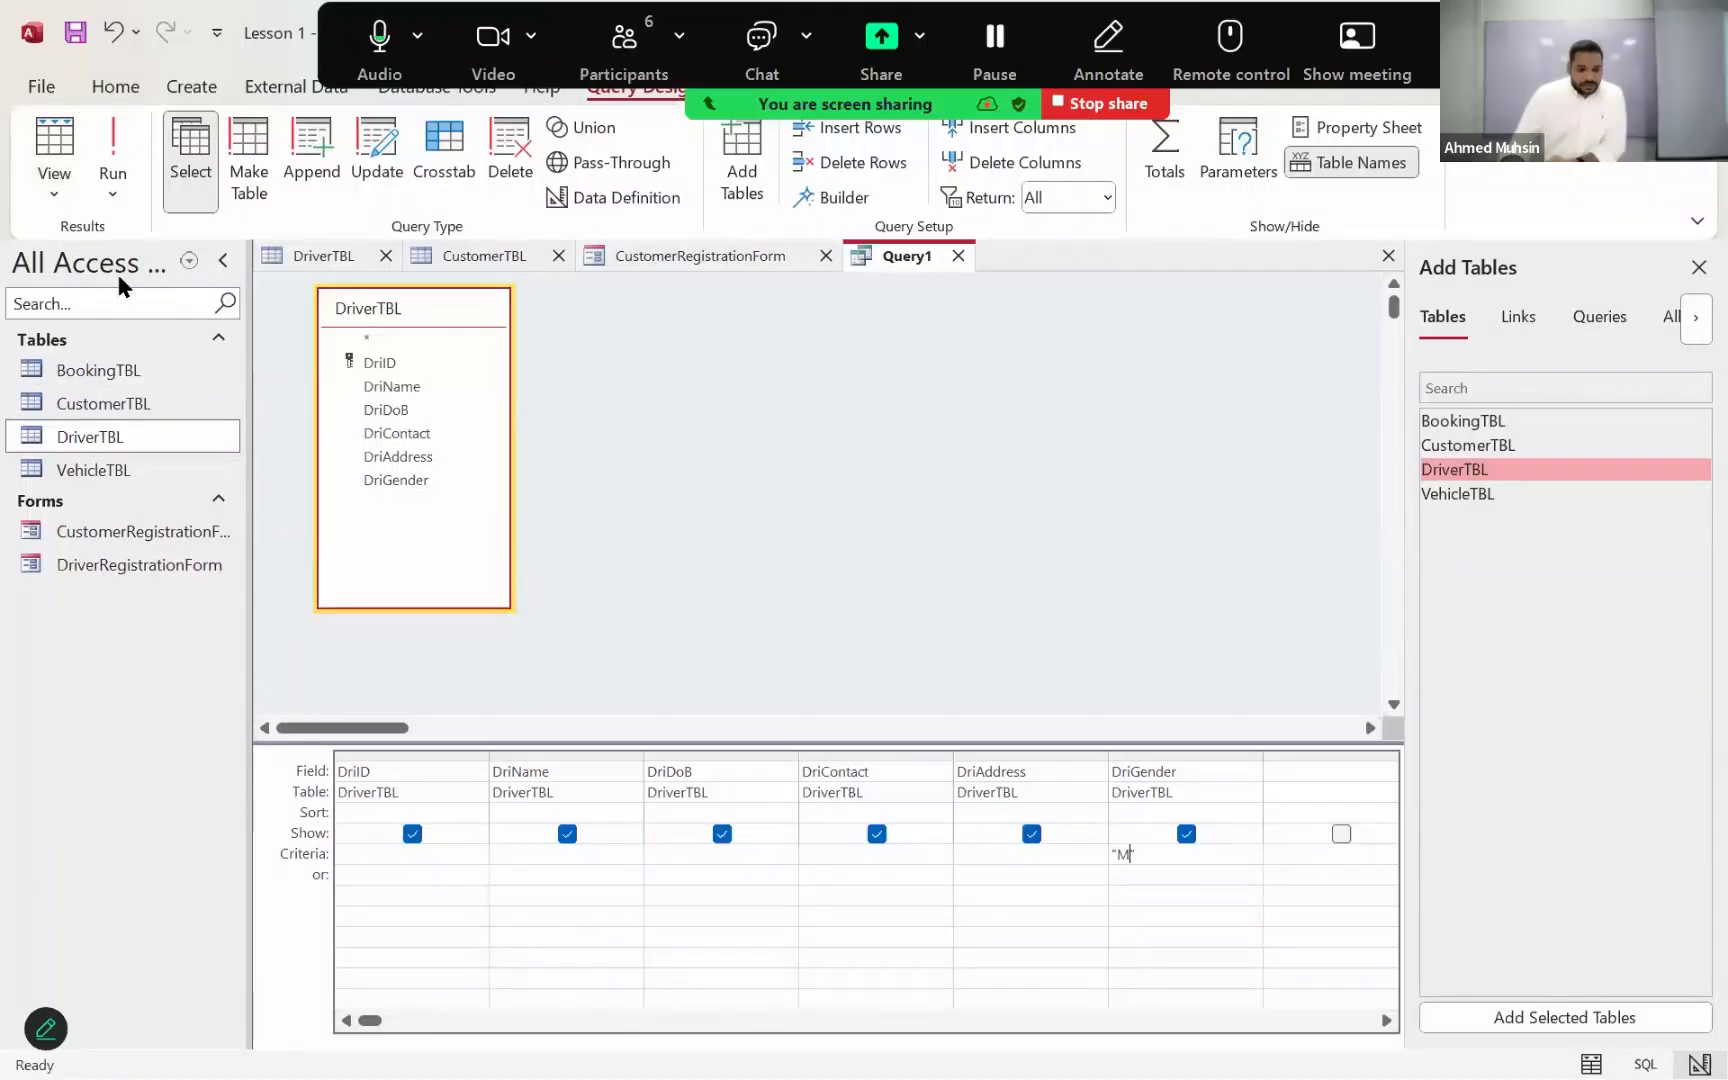
pyautogui.click(116, 160)
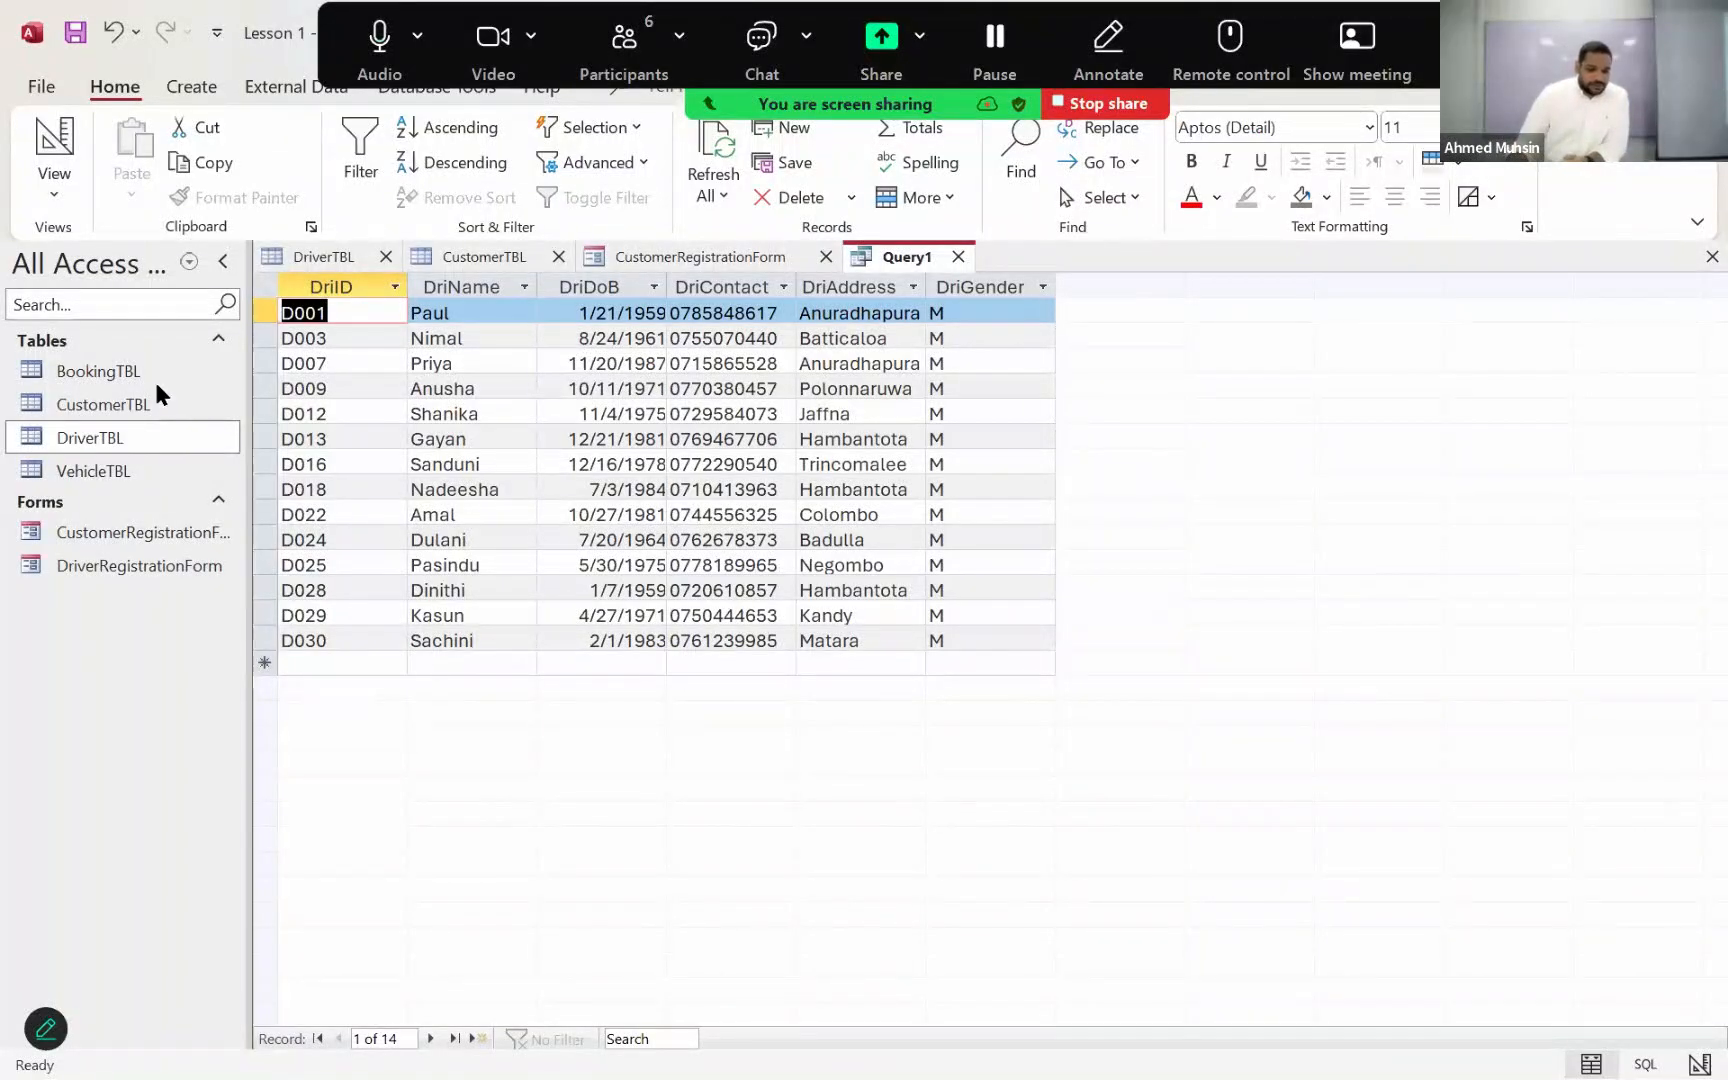
pyautogui.click(75, 35)
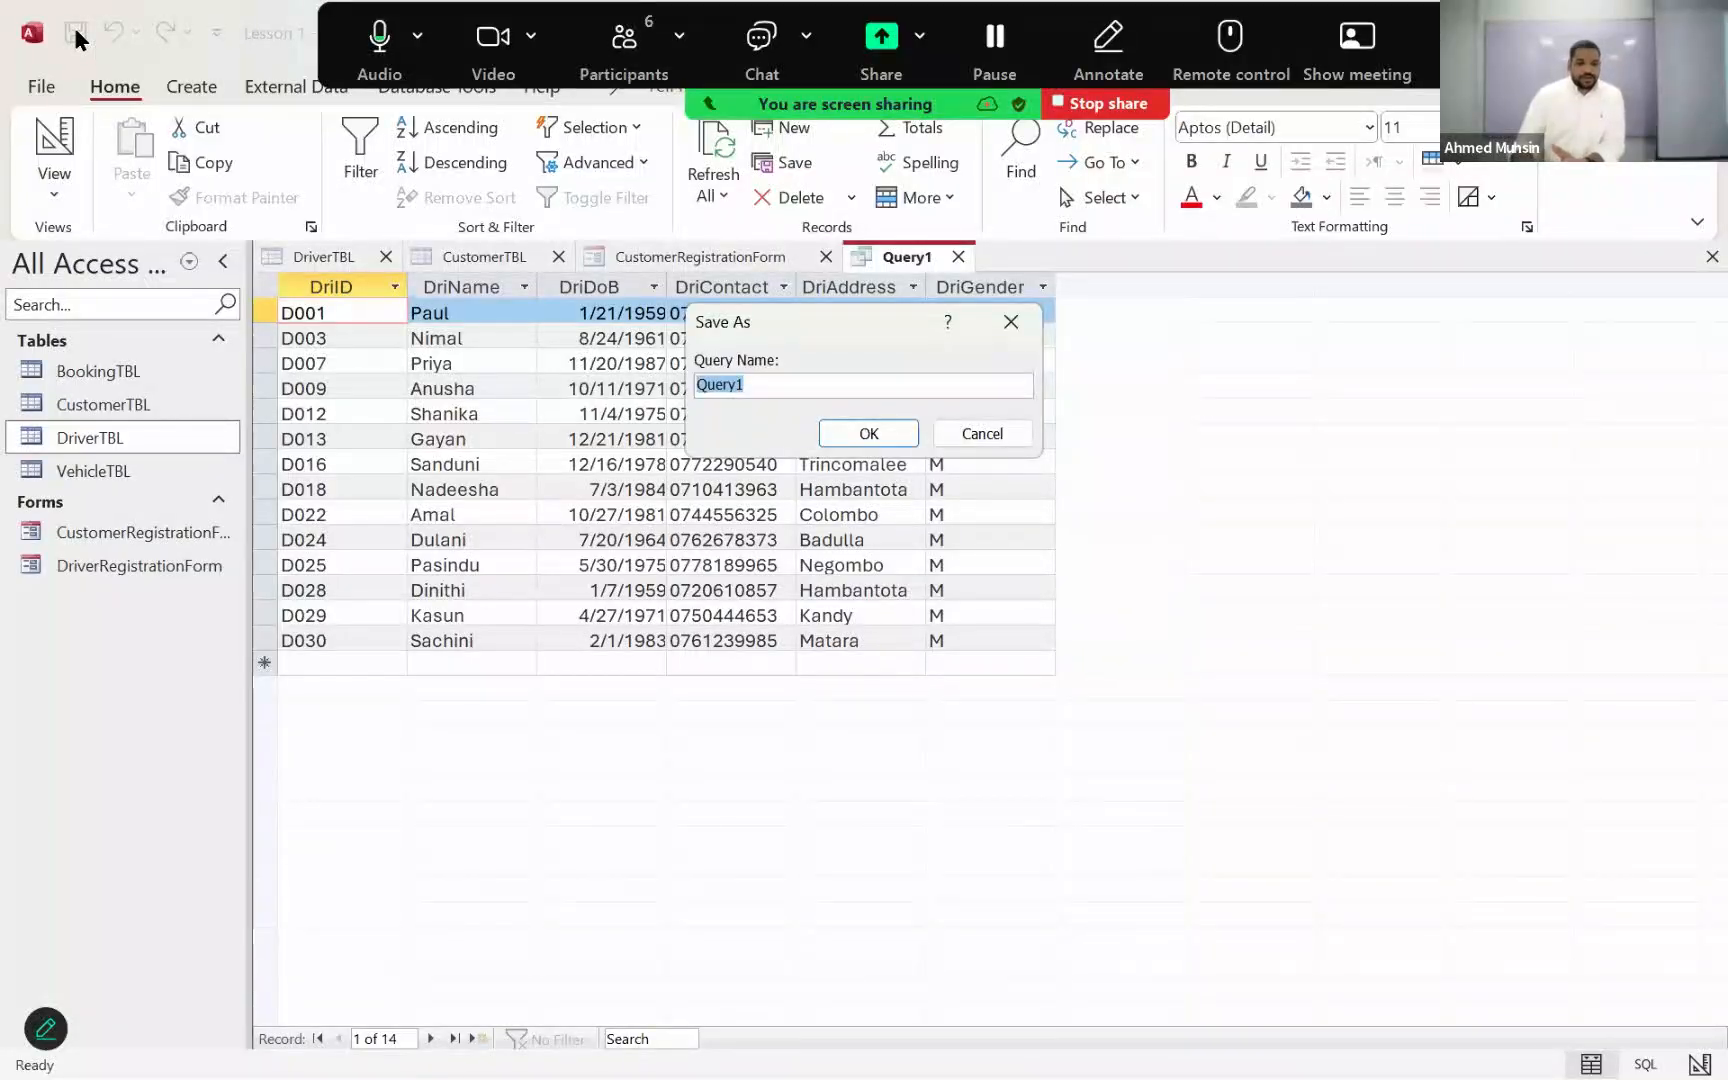
pyautogui.write('Male ')
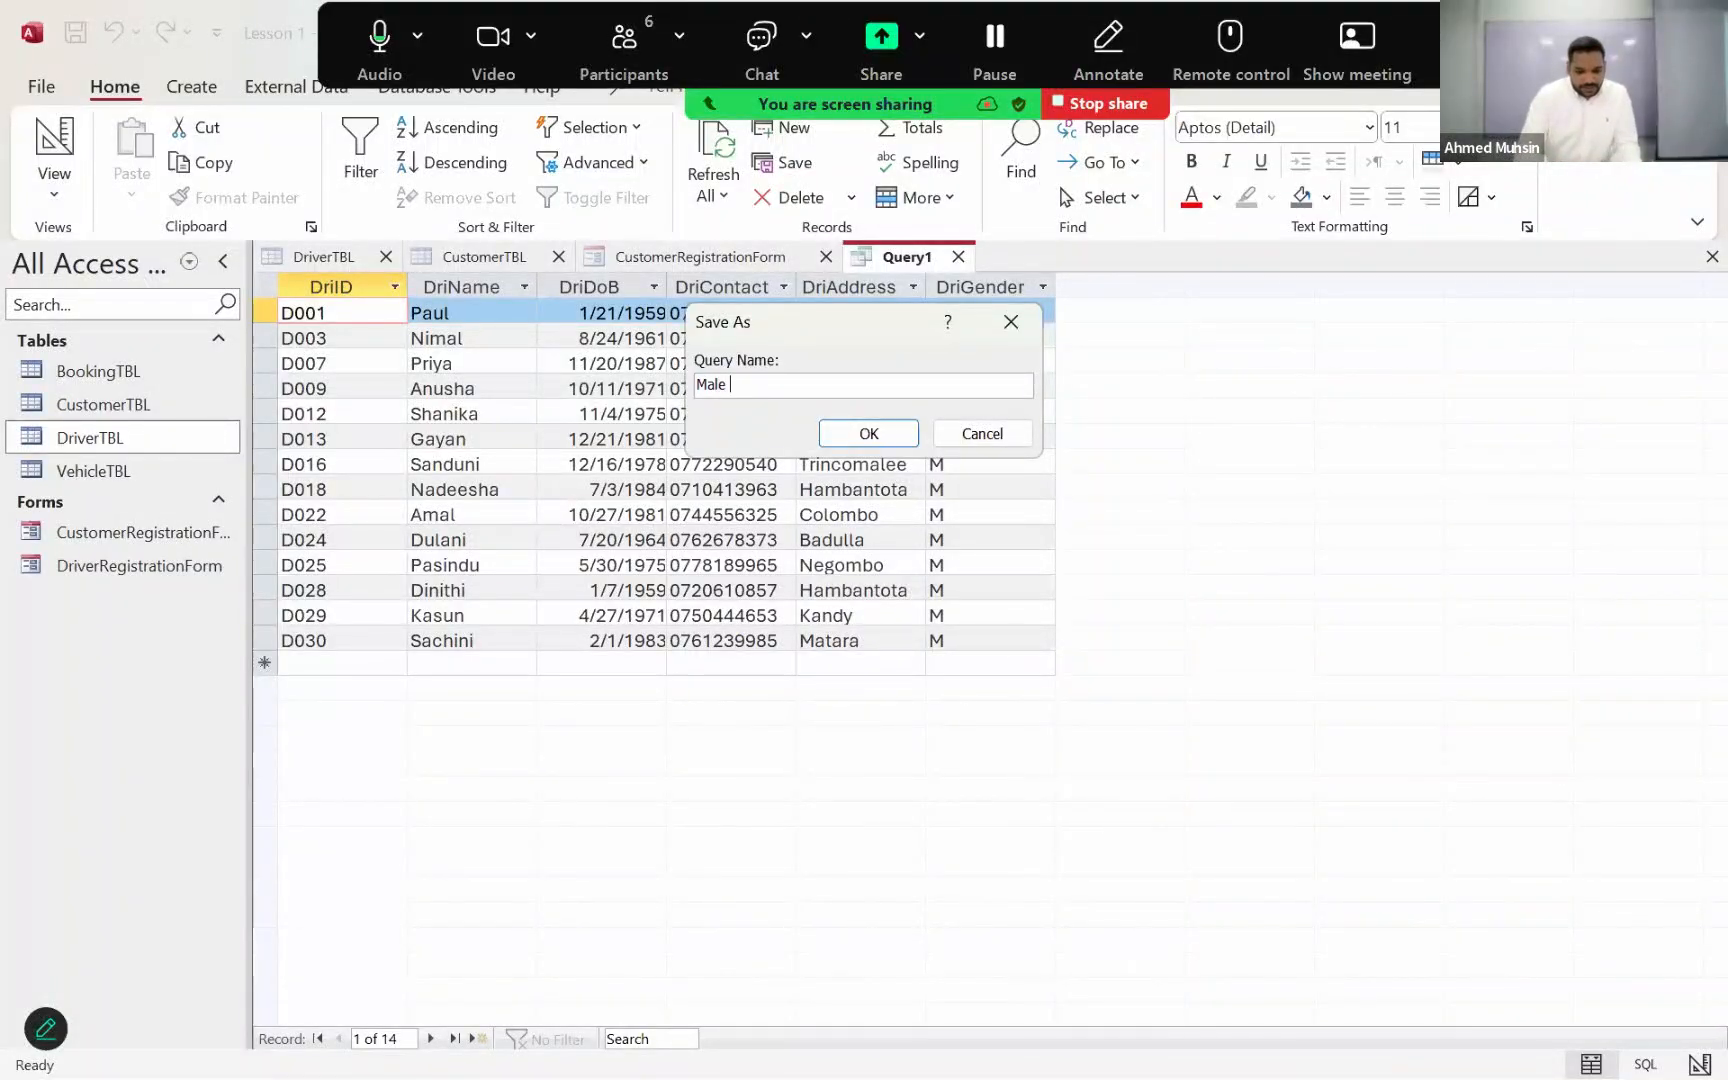
pyautogui.write('Drivers')
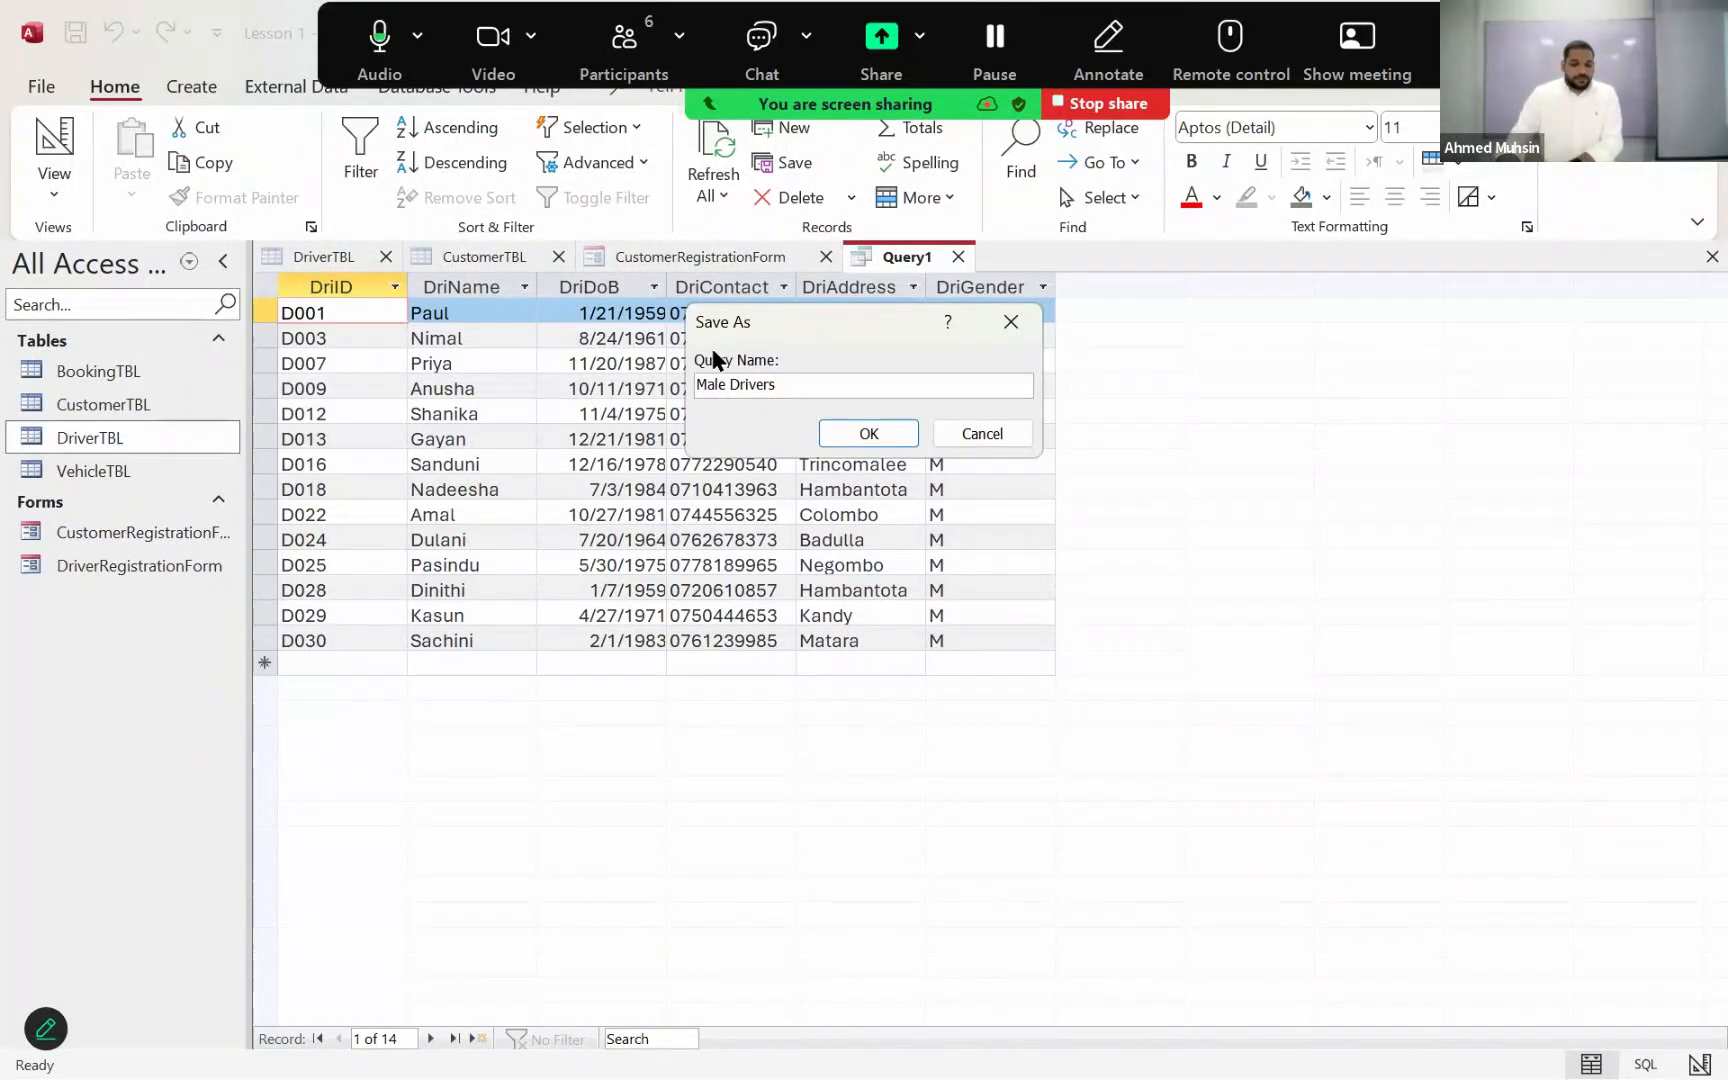
pyautogui.click(844, 427)
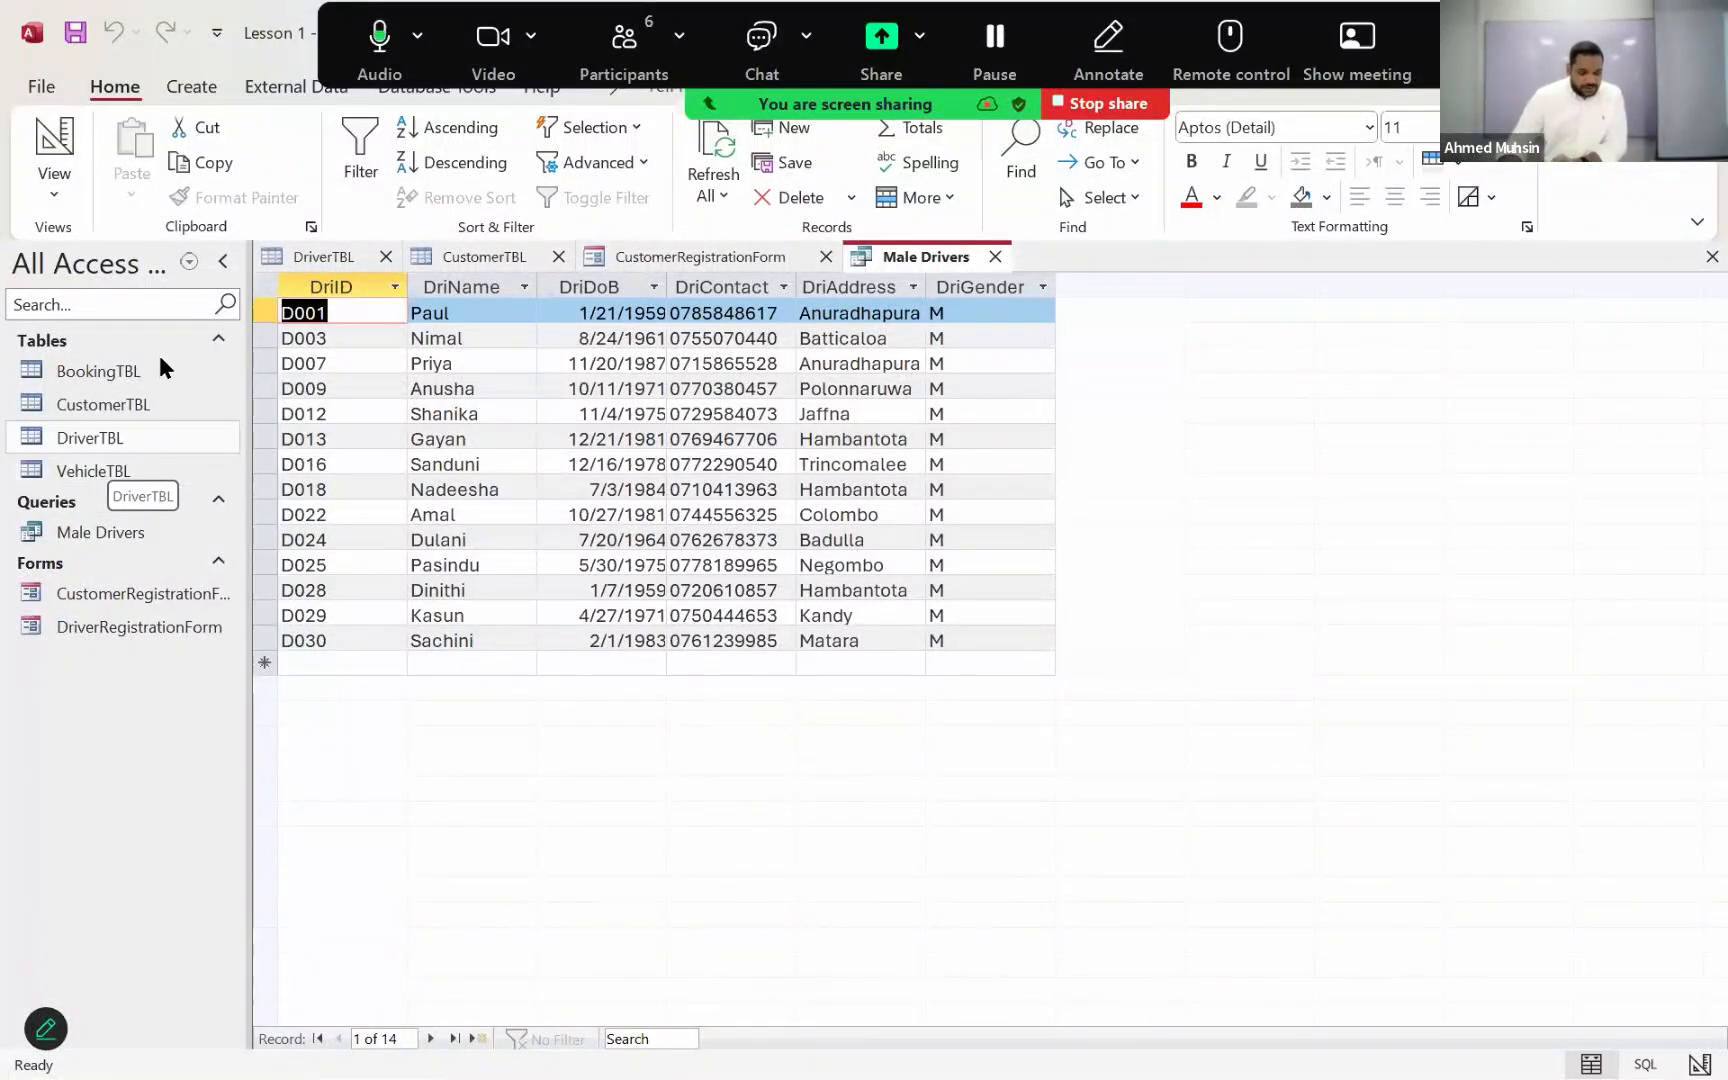
# Step: Open the CustomerTBL table and examine its customer records, including the CusGender values
pyautogui.doubleClick(100, 404)
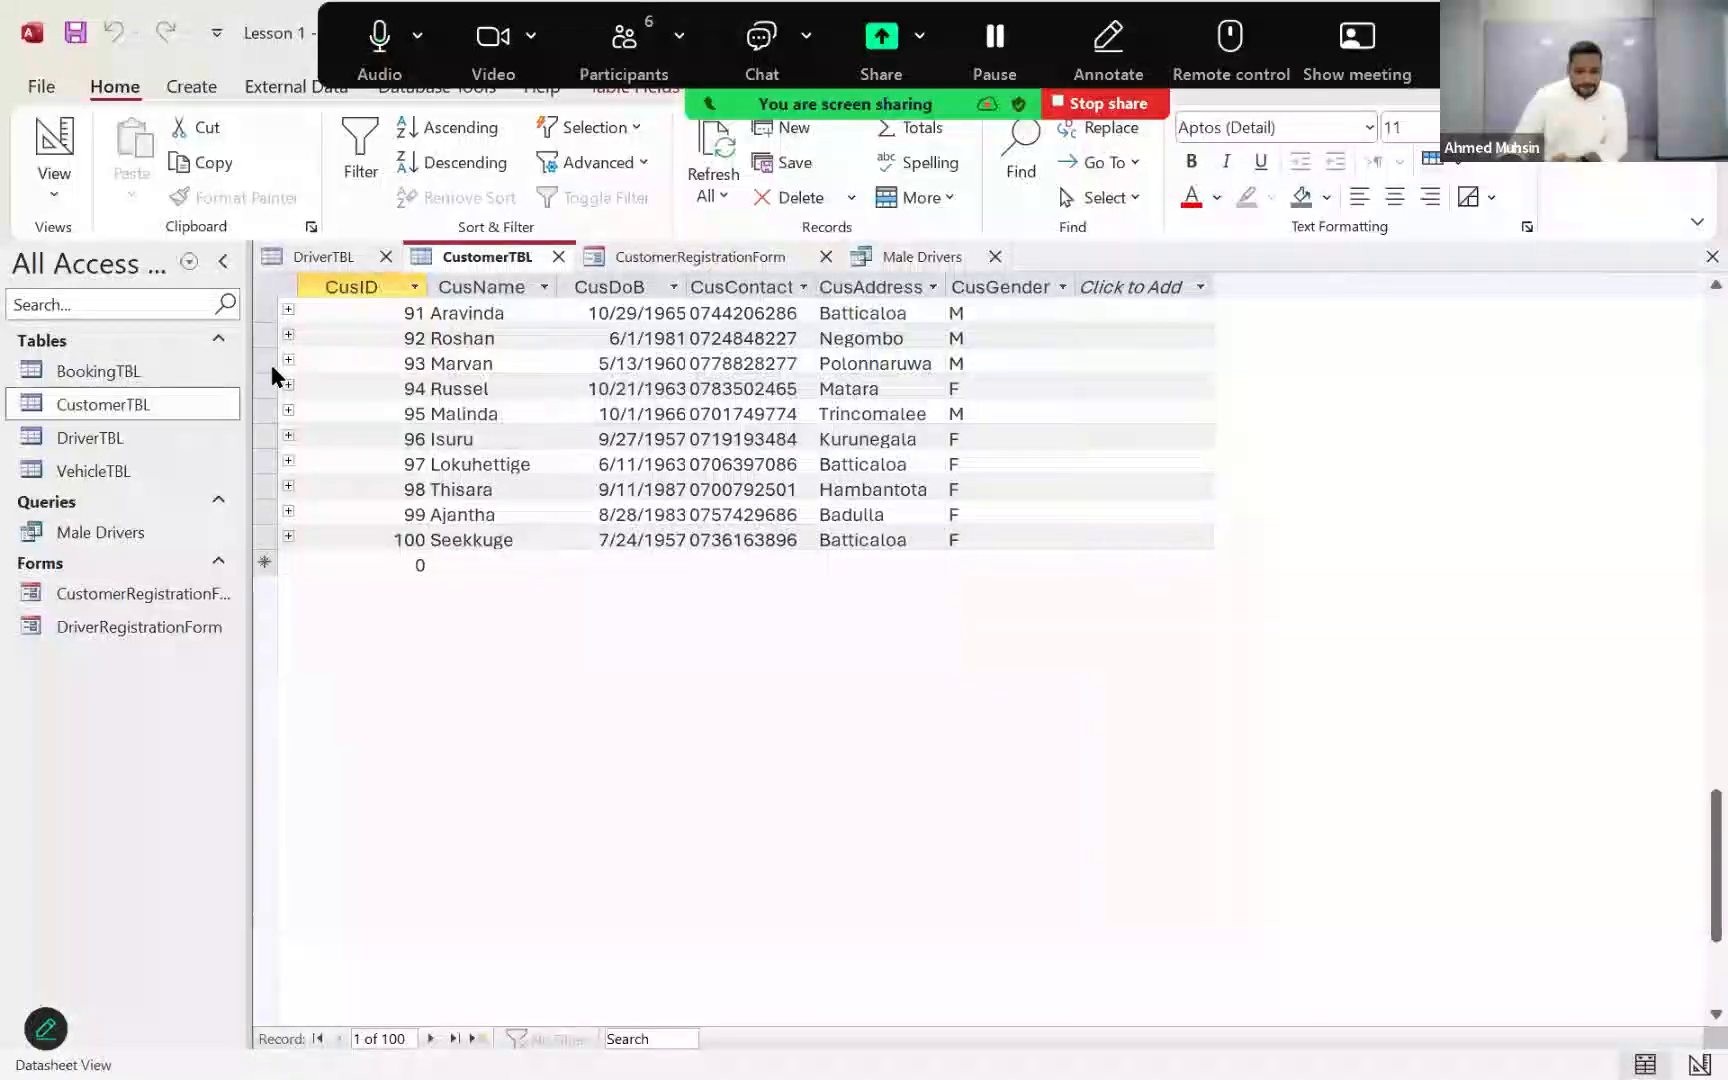
pyautogui.scroll(6, 403, 438)
pyautogui.scroll(20, 403, 438)
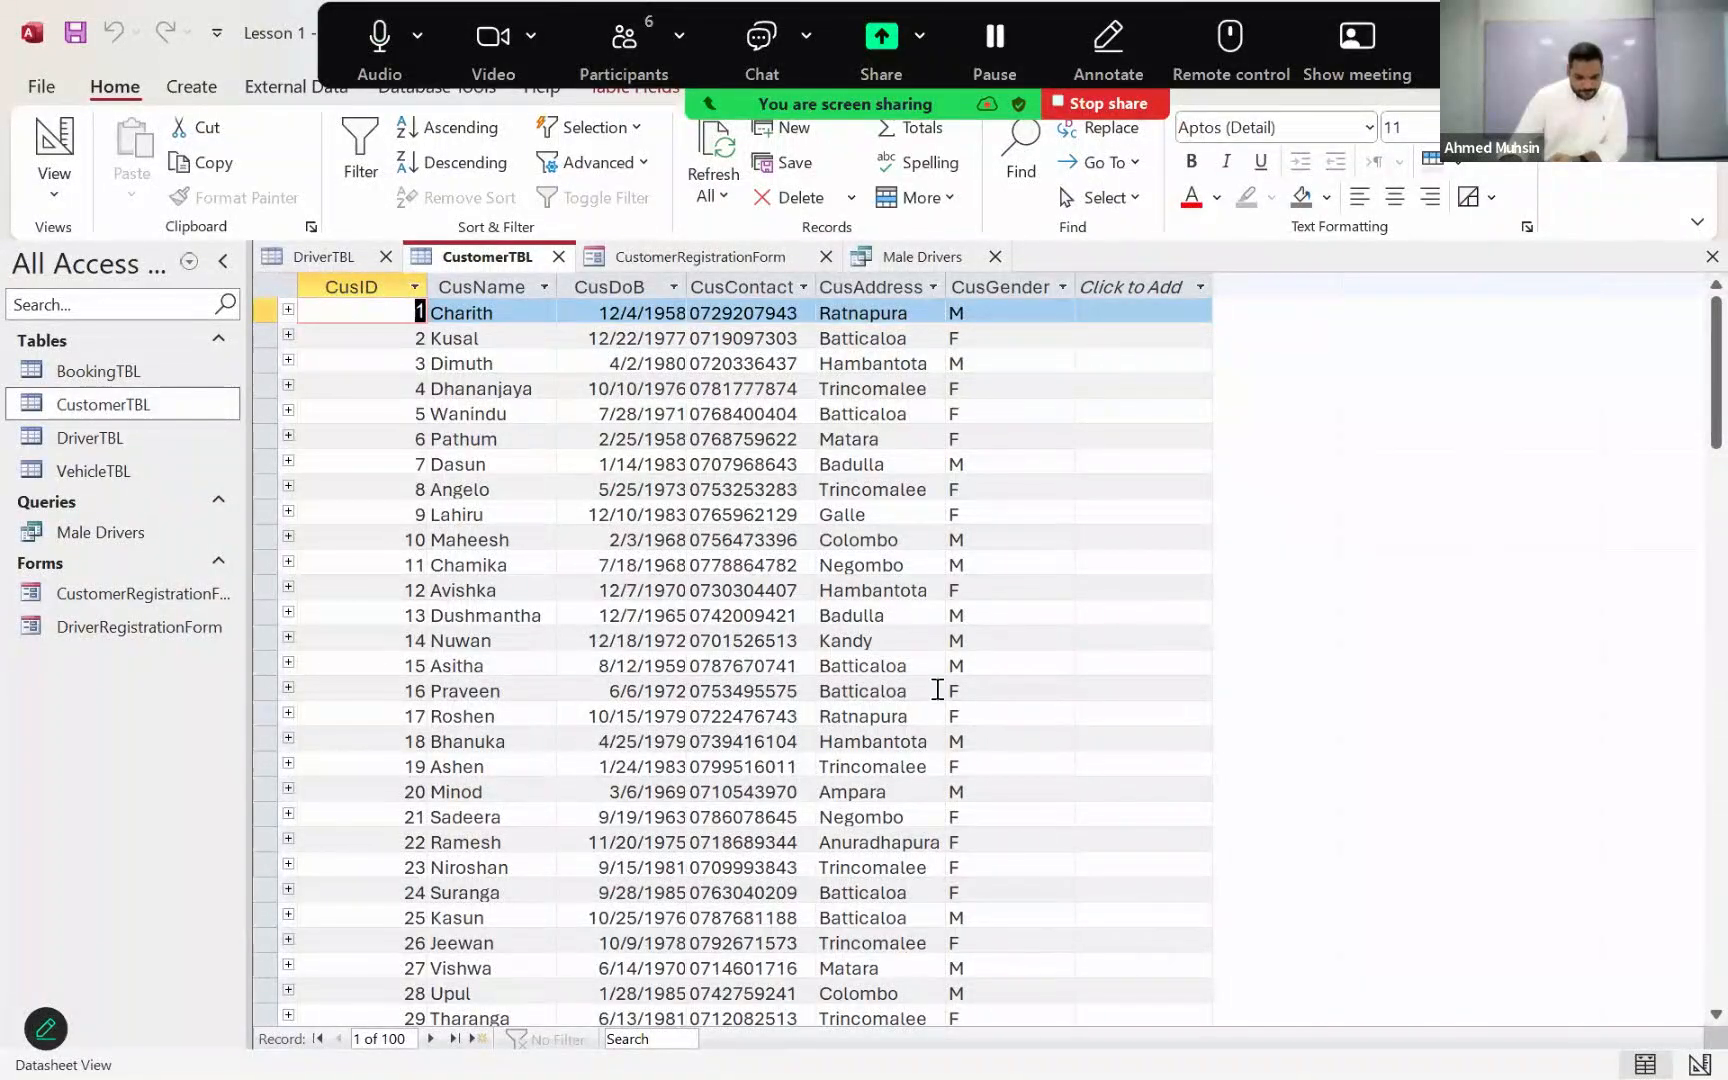
pyautogui.scroll(-6, 936, 700)
pyautogui.scroll(-4, 936, 703)
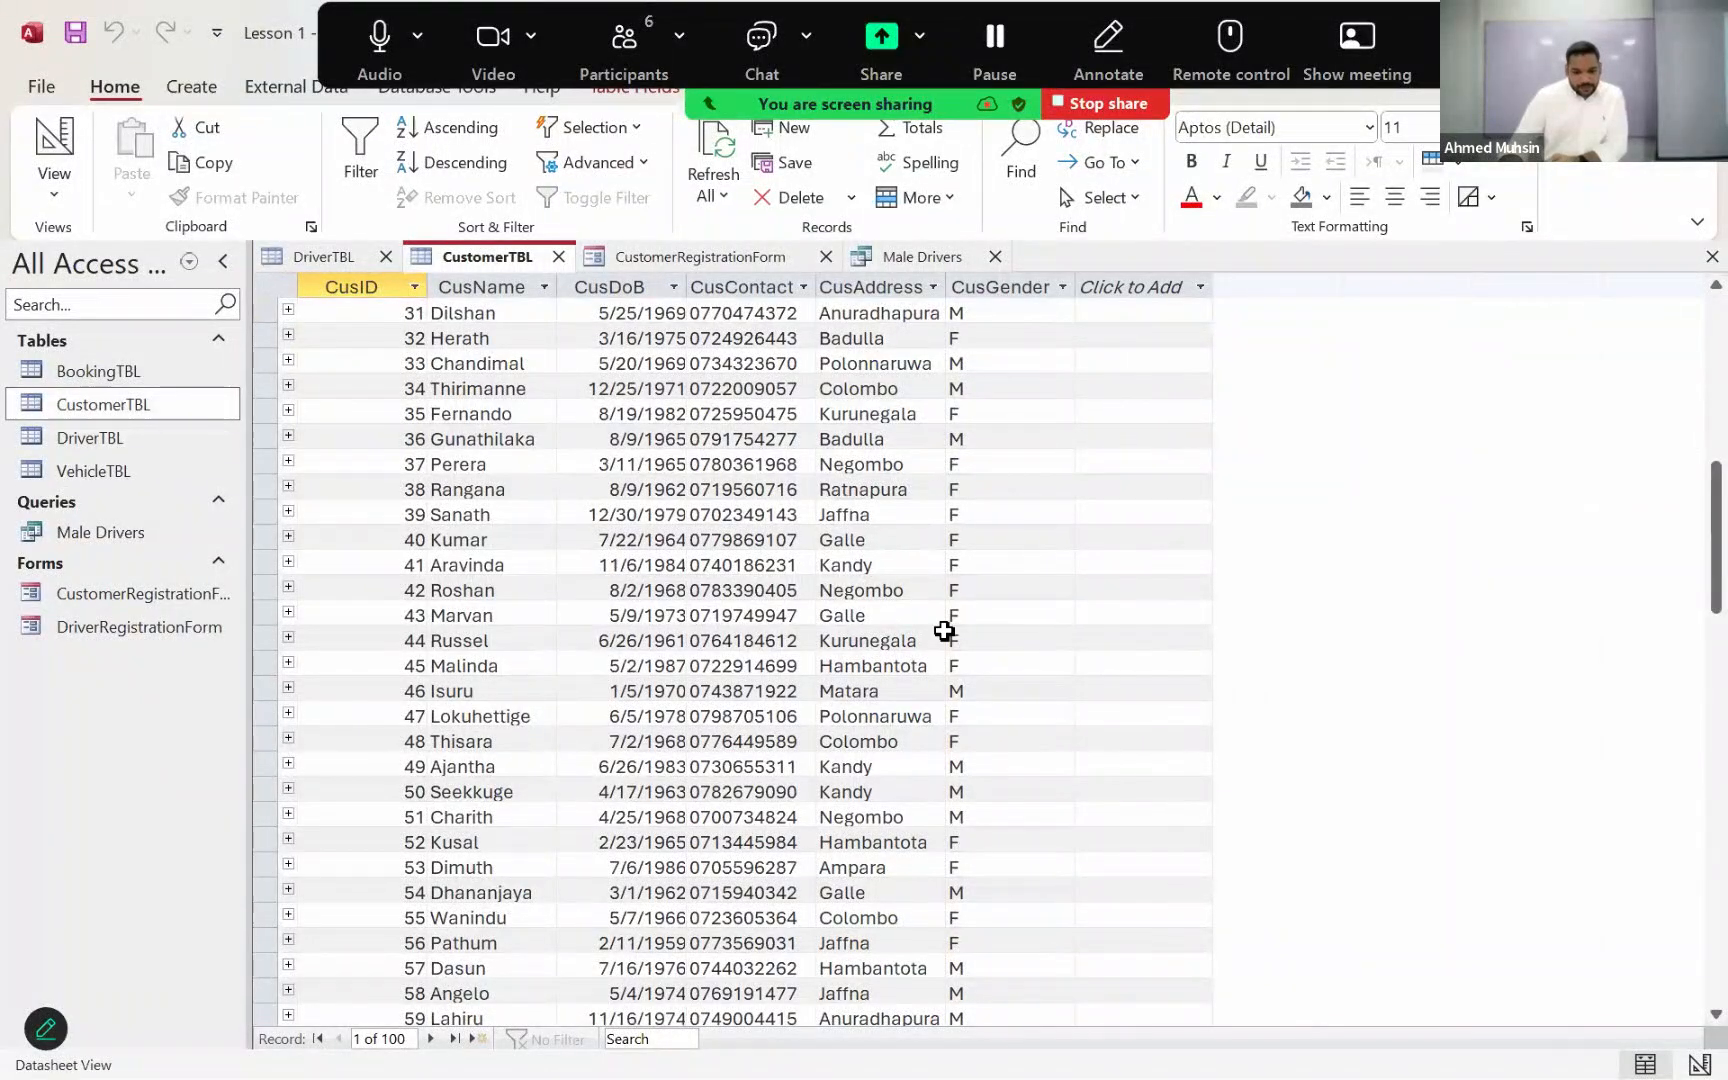
pyautogui.scroll(10, 944, 627)
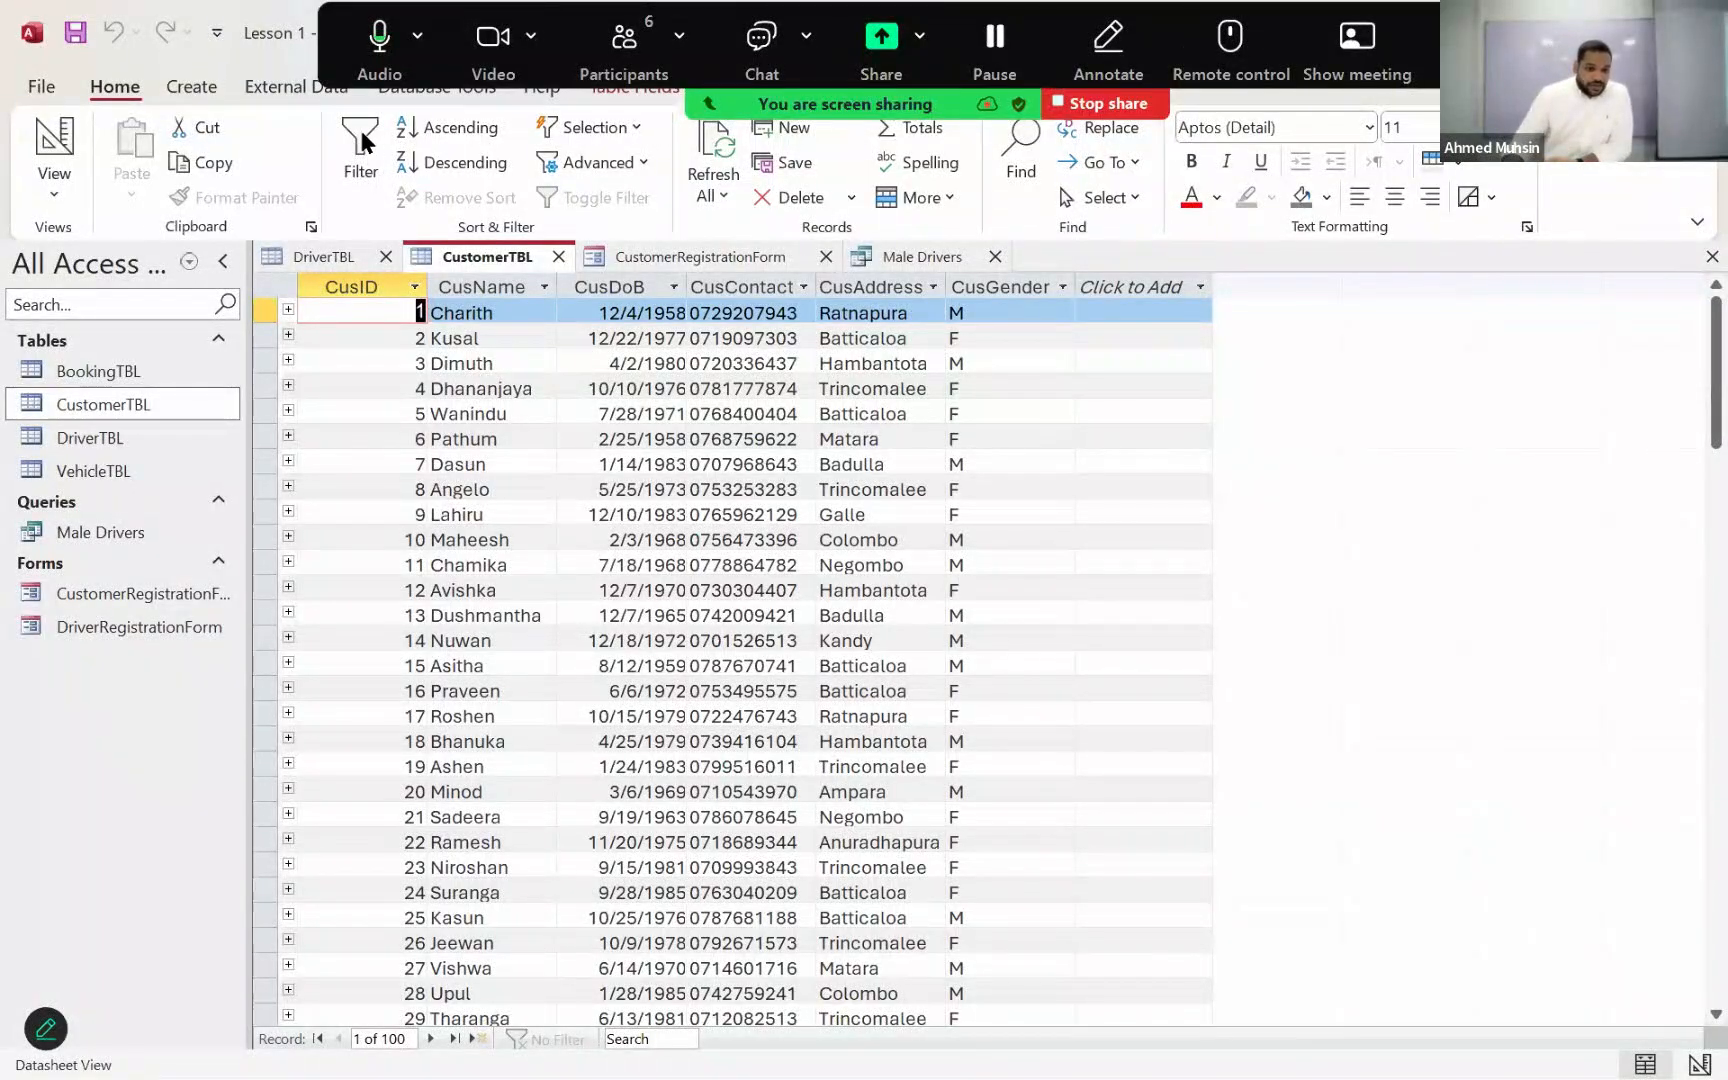
# Step: Create a blank query in Design View, add CustomerTBL and enlarge its field list to show all fields
pyautogui.click(193, 88)
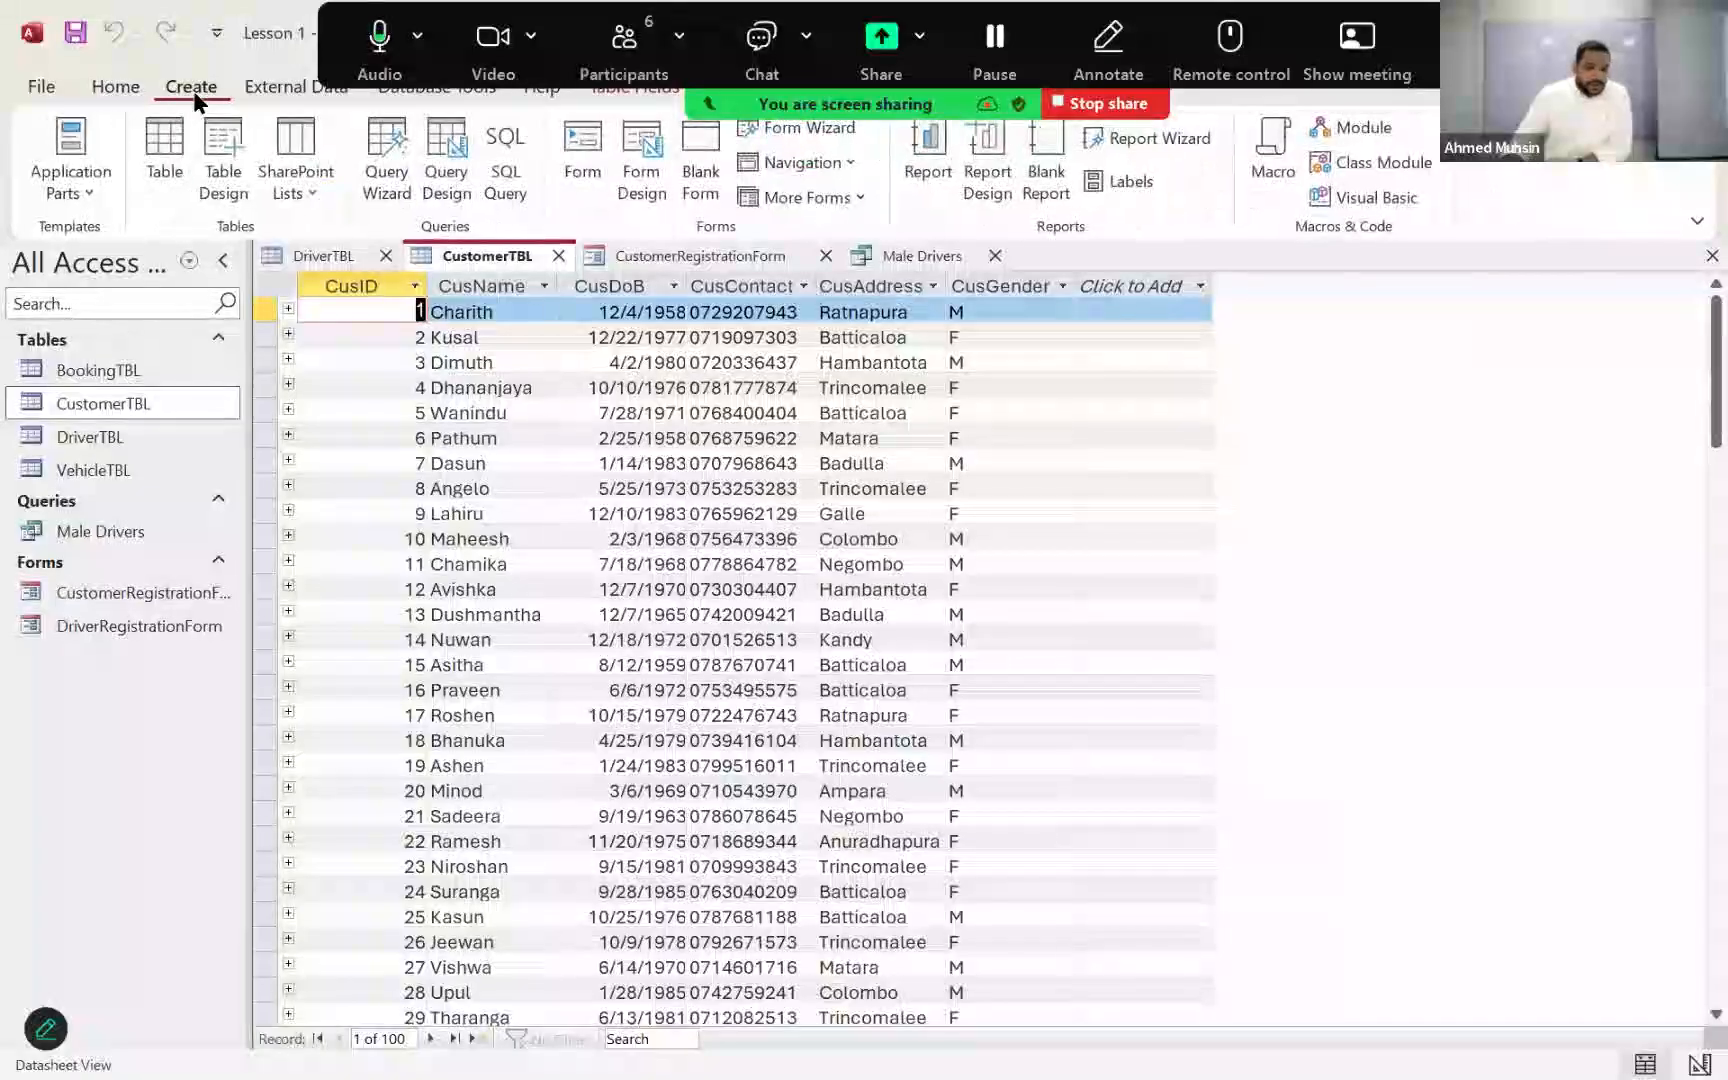
pyautogui.click(447, 205)
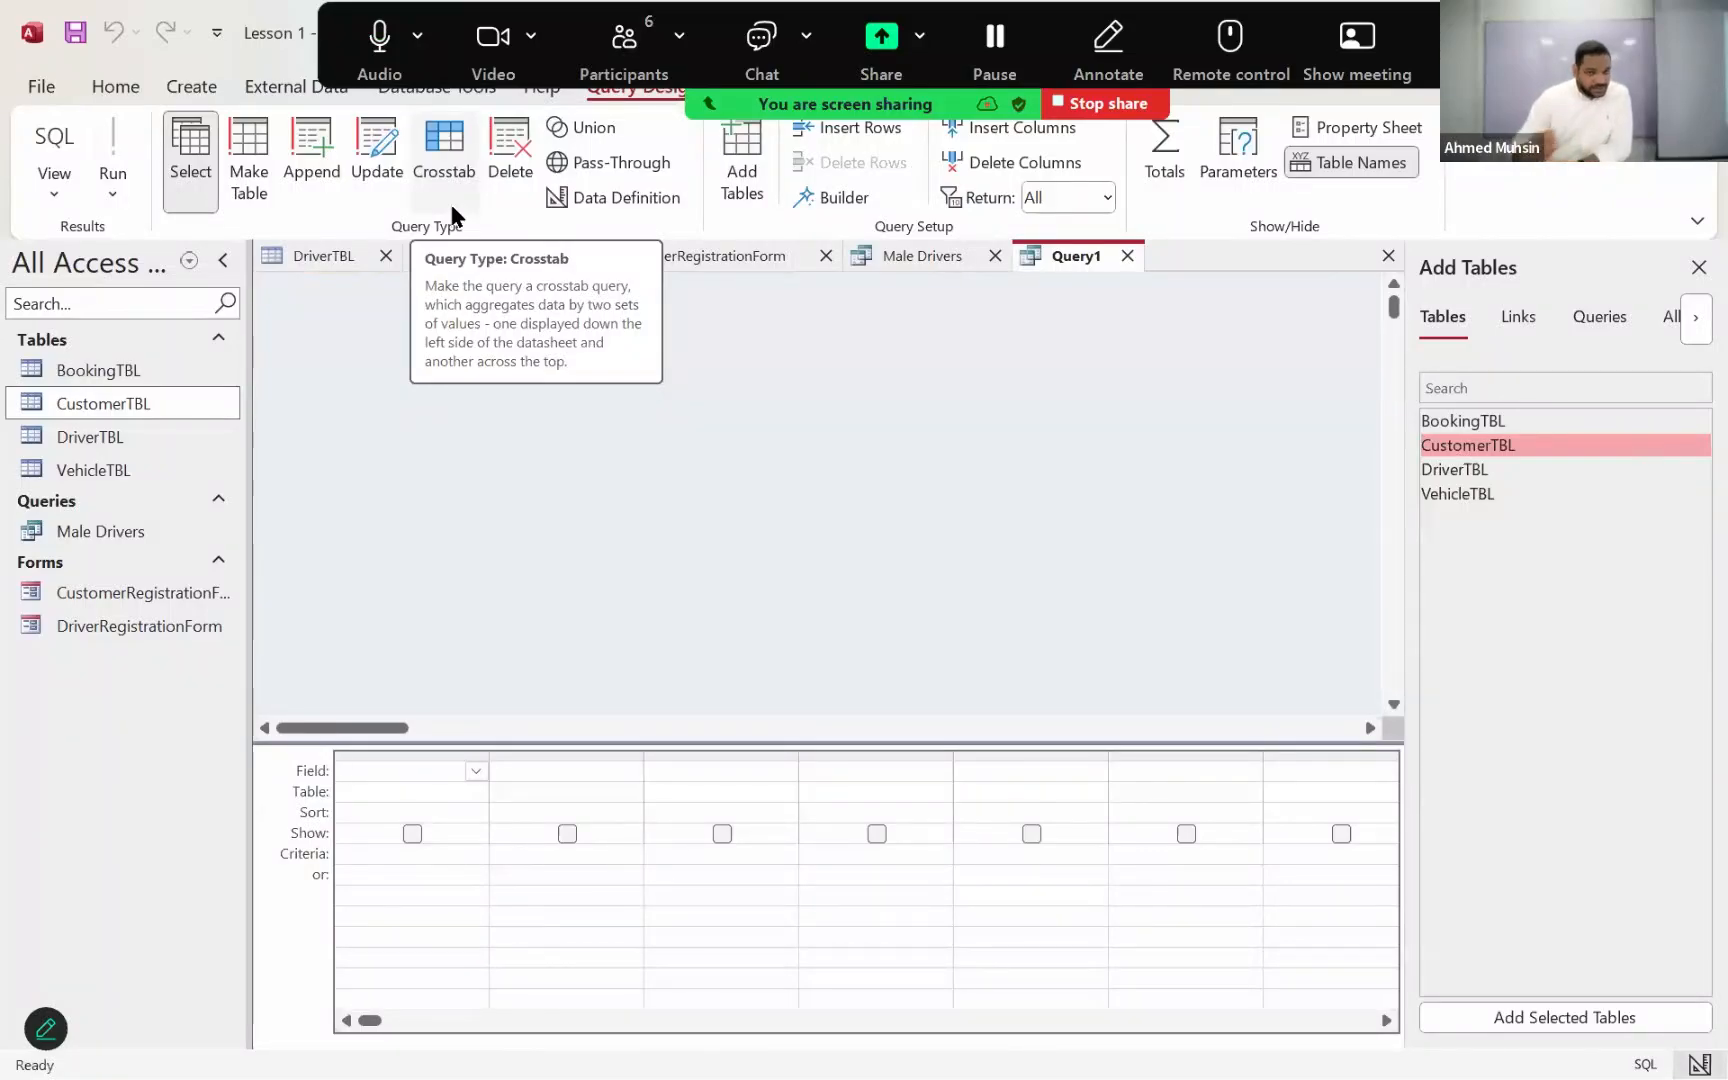
pyautogui.doubleClick(1480, 447)
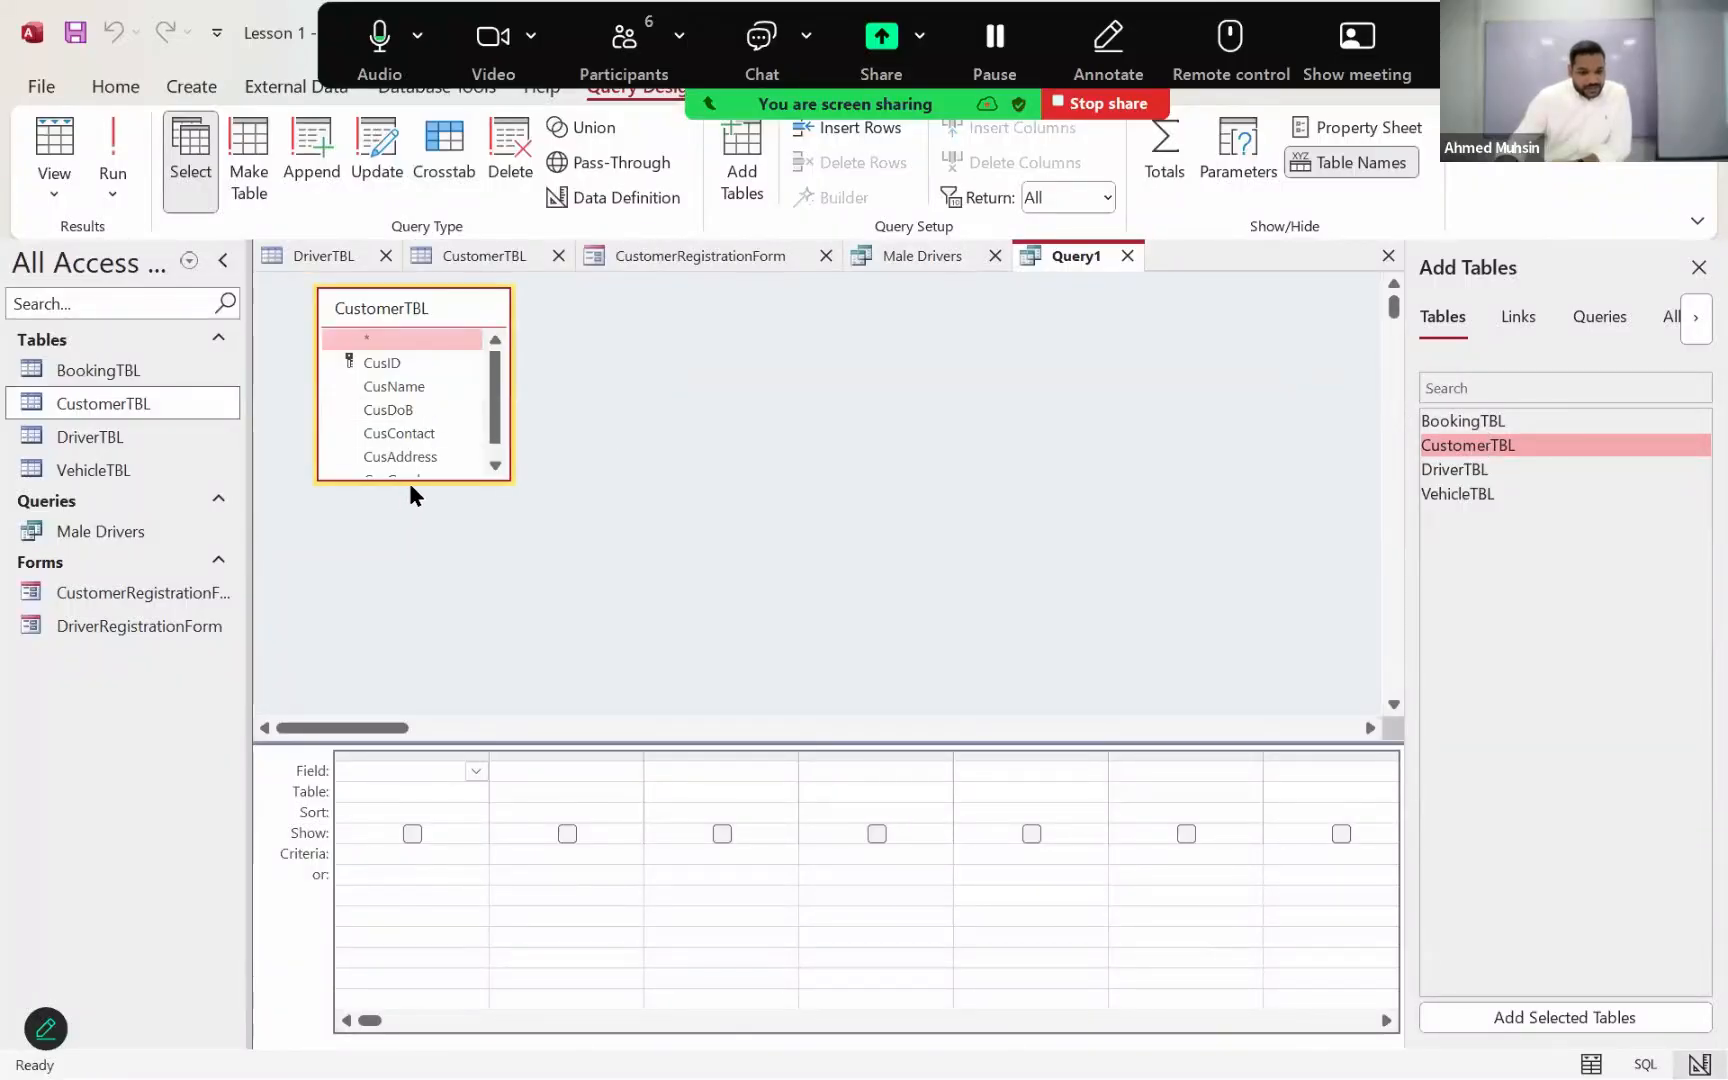
pyautogui.moveTo(413, 481); pyautogui.dragTo(422, 570)
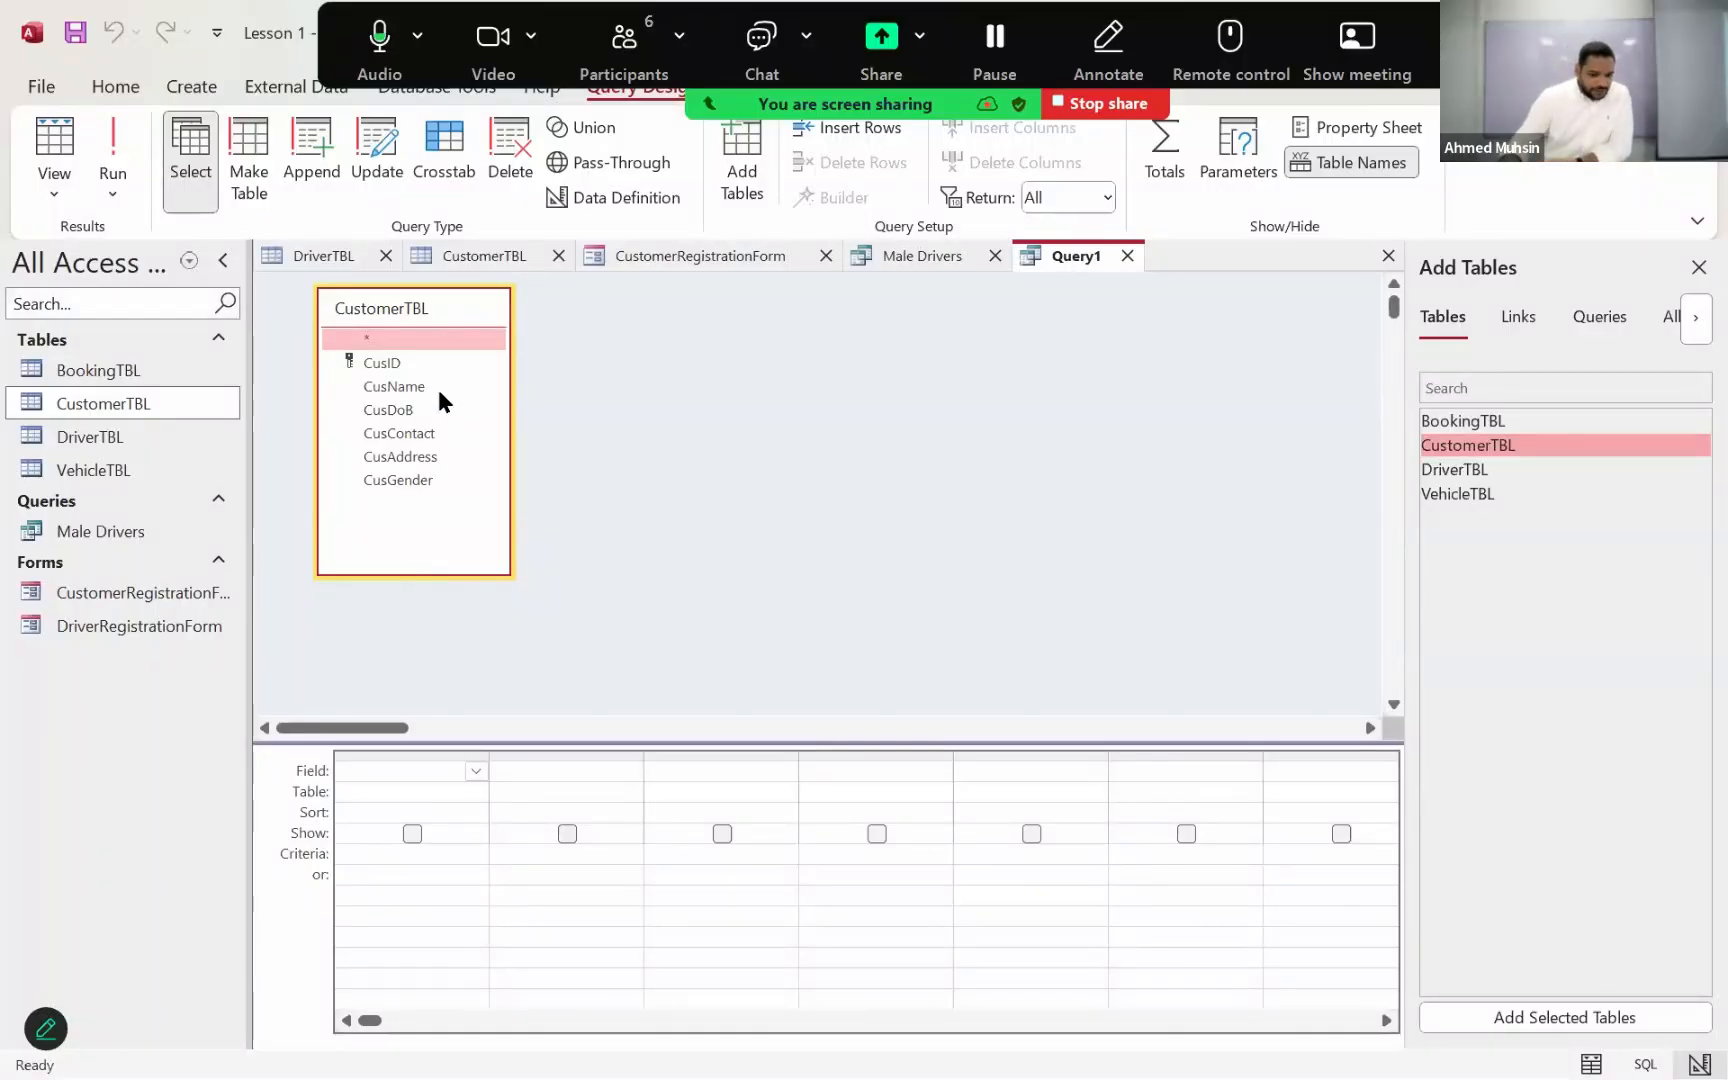
# Step: Add CusID, CusName, CusDoB, CusContact, CusAddress and CusGender to the query's design grid
pyautogui.doubleClick(384, 362)
pyautogui.doubleClick(396, 386)
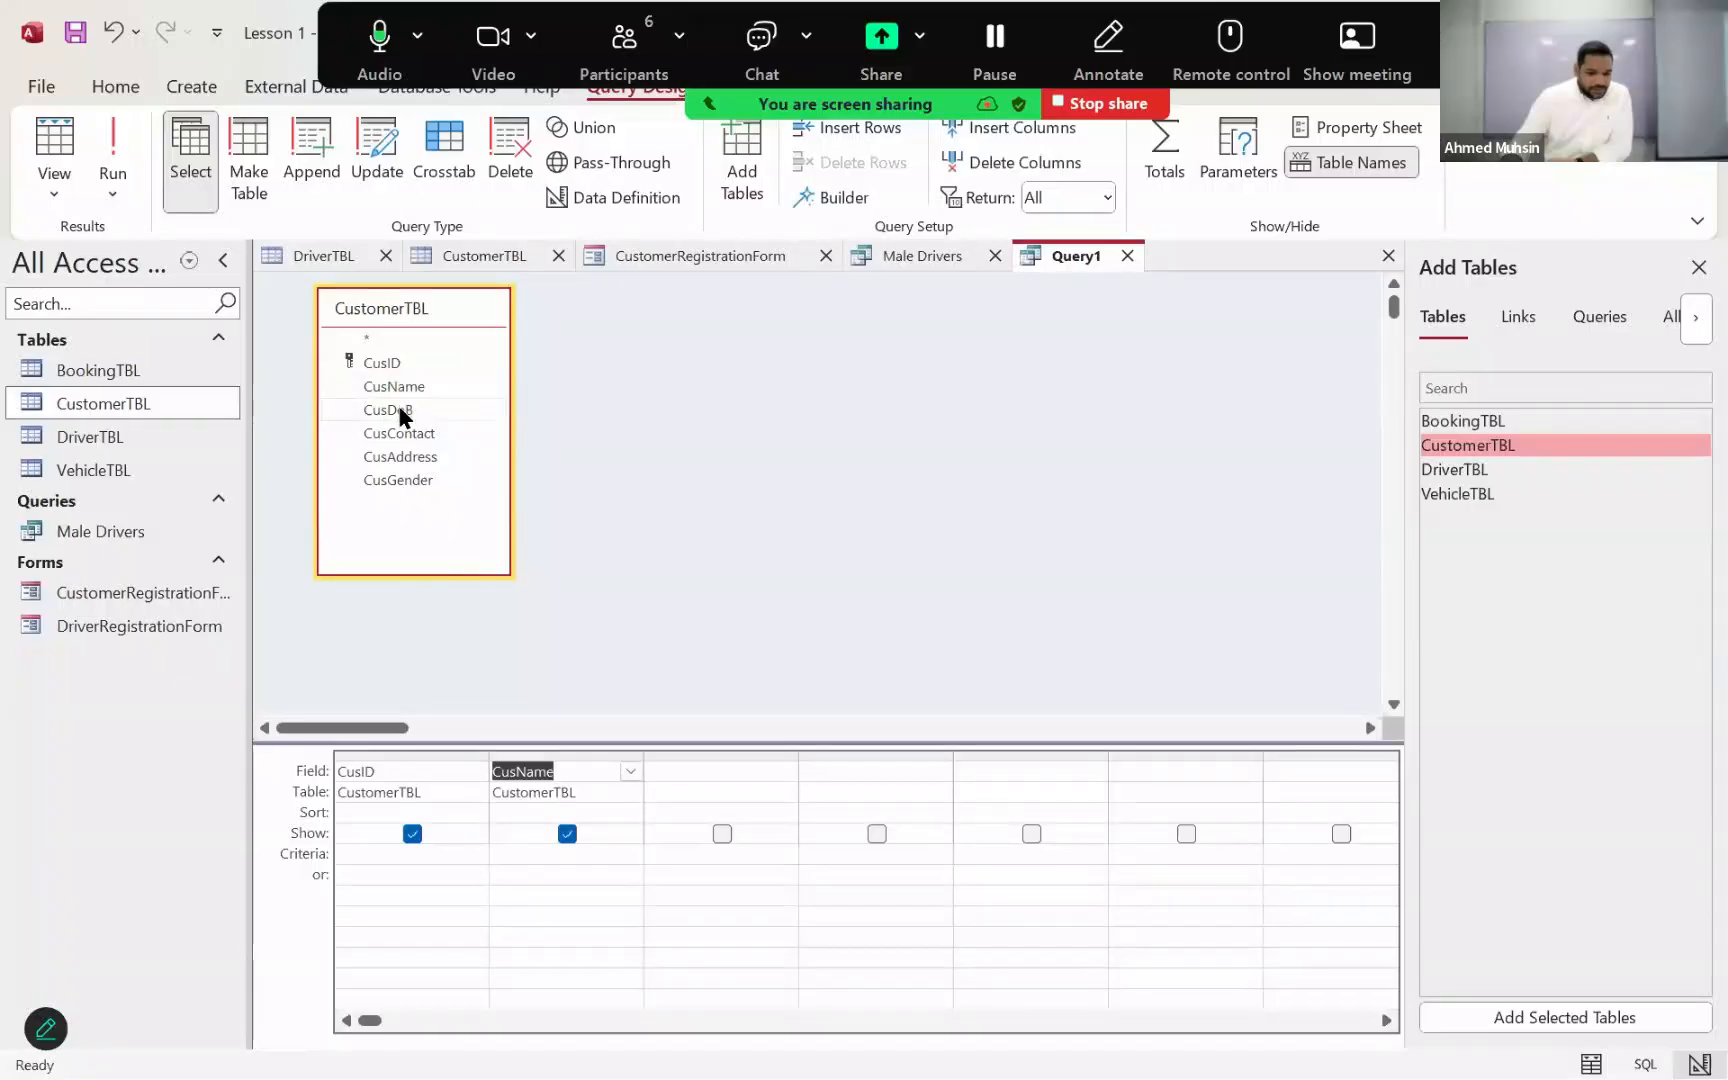
pyautogui.doubleClick(398, 410)
pyautogui.doubleClick(393, 433)
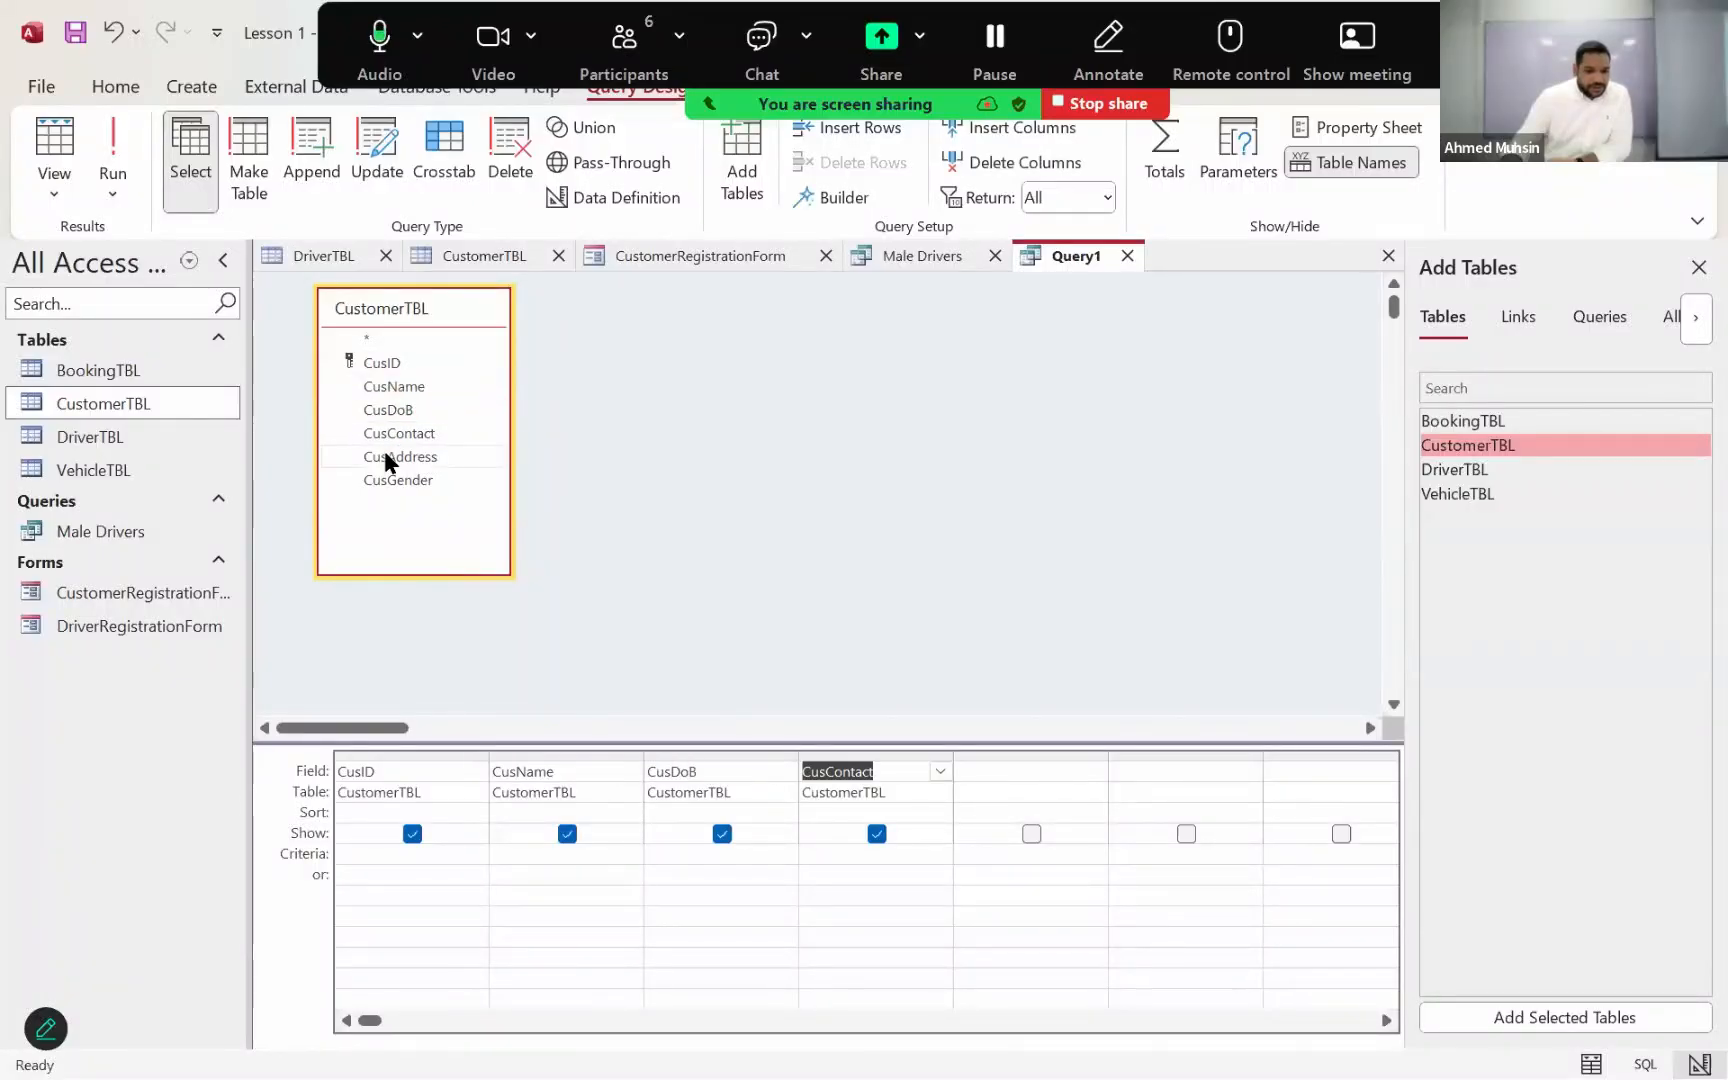
pyautogui.doubleClick(386, 458)
pyautogui.doubleClick(386, 482)
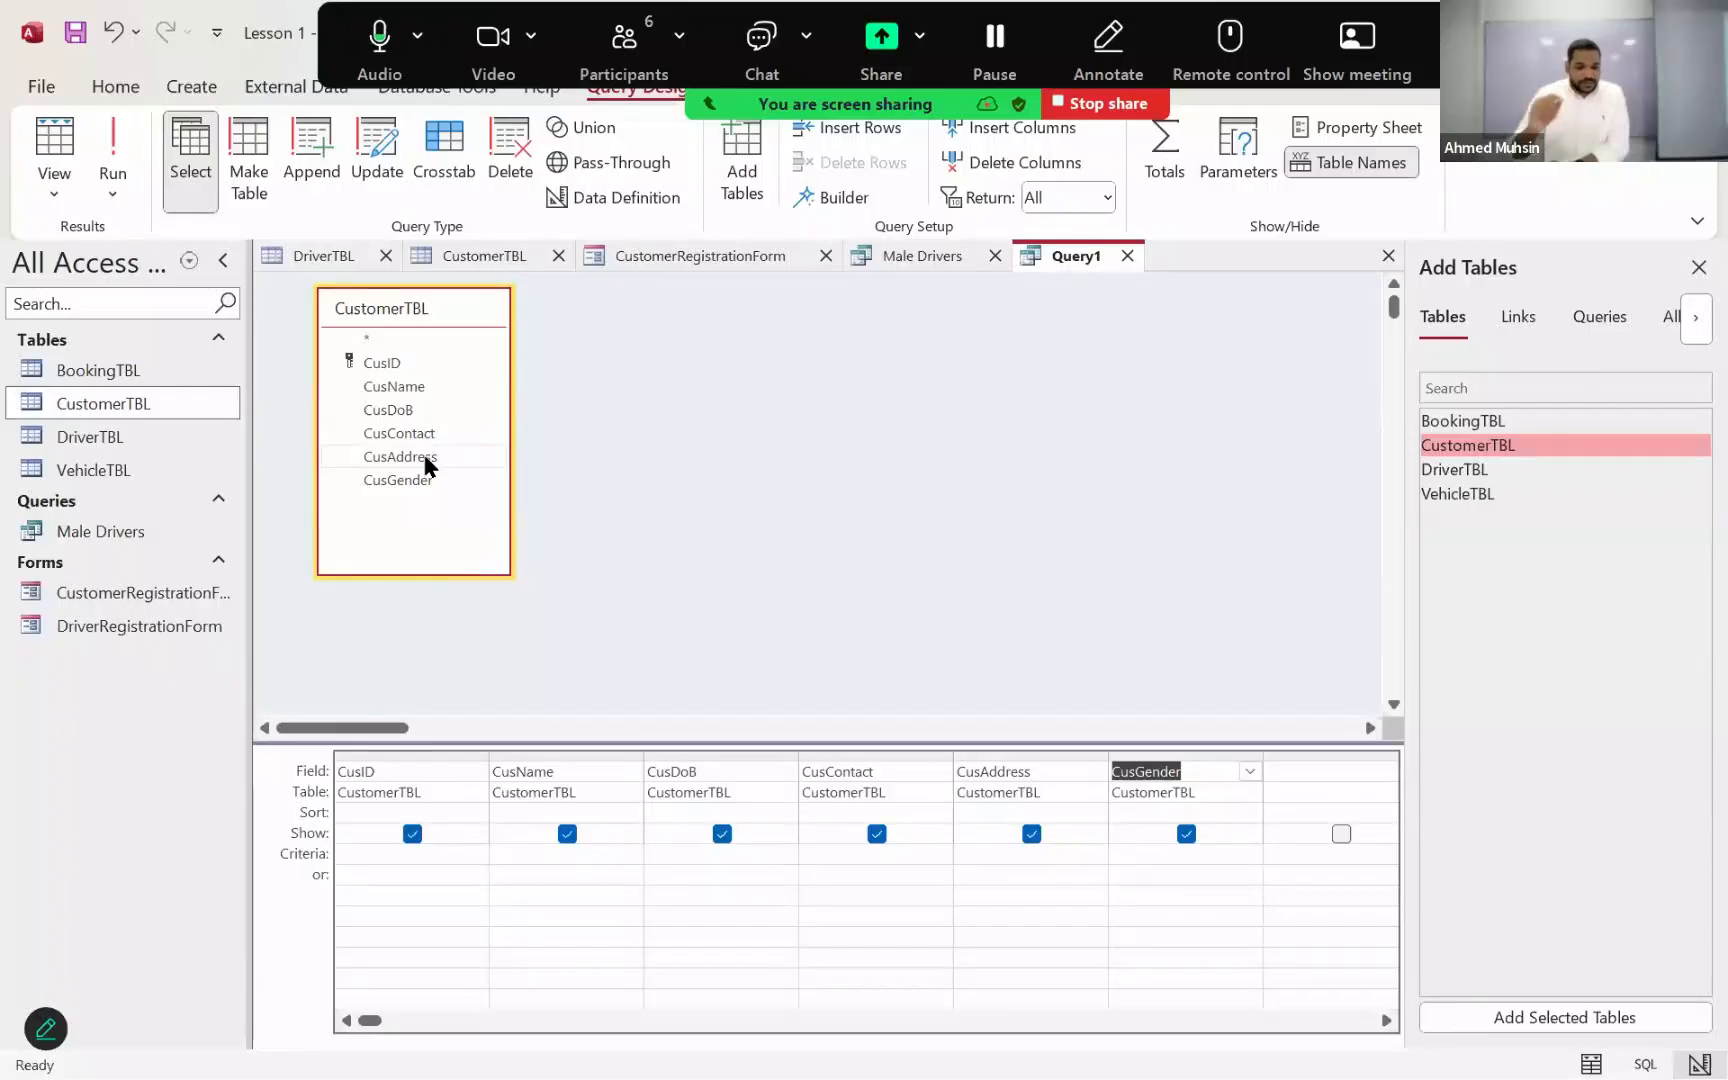
# Step: Set the criteria of the CusGender field to "F" in double quotes
pyautogui.click(1247, 856)
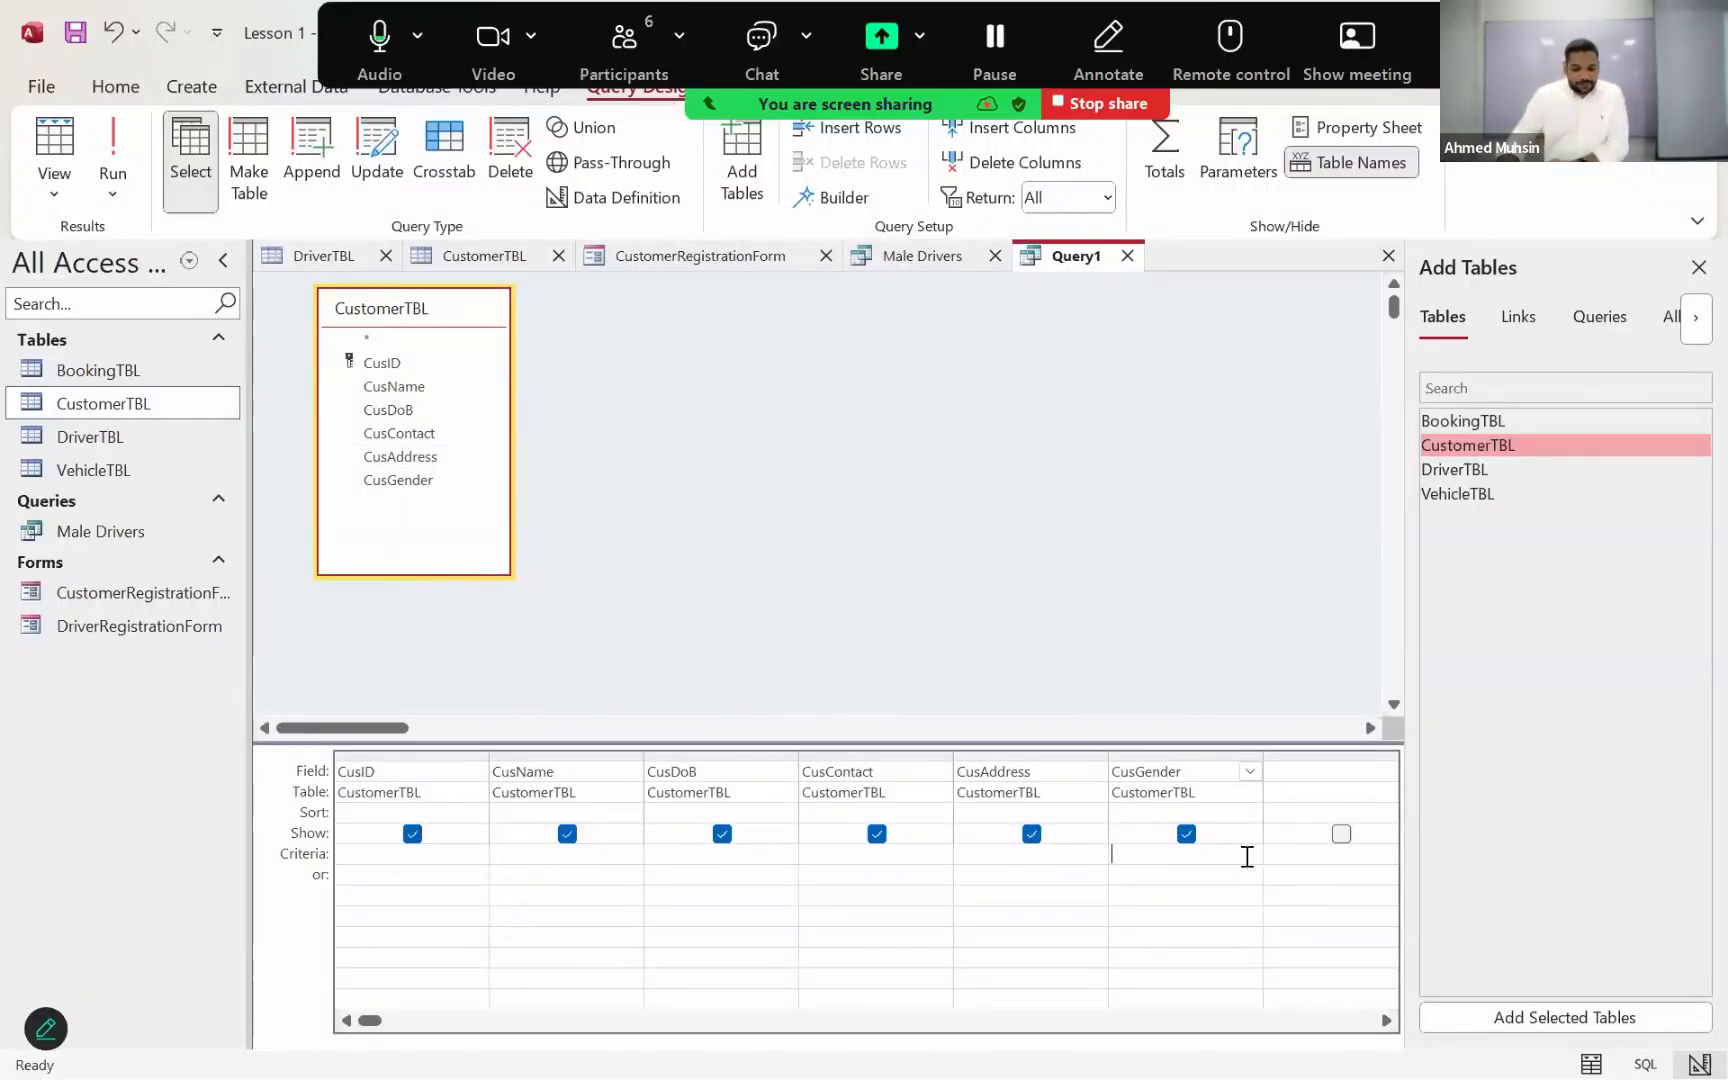
pyautogui.write('"')
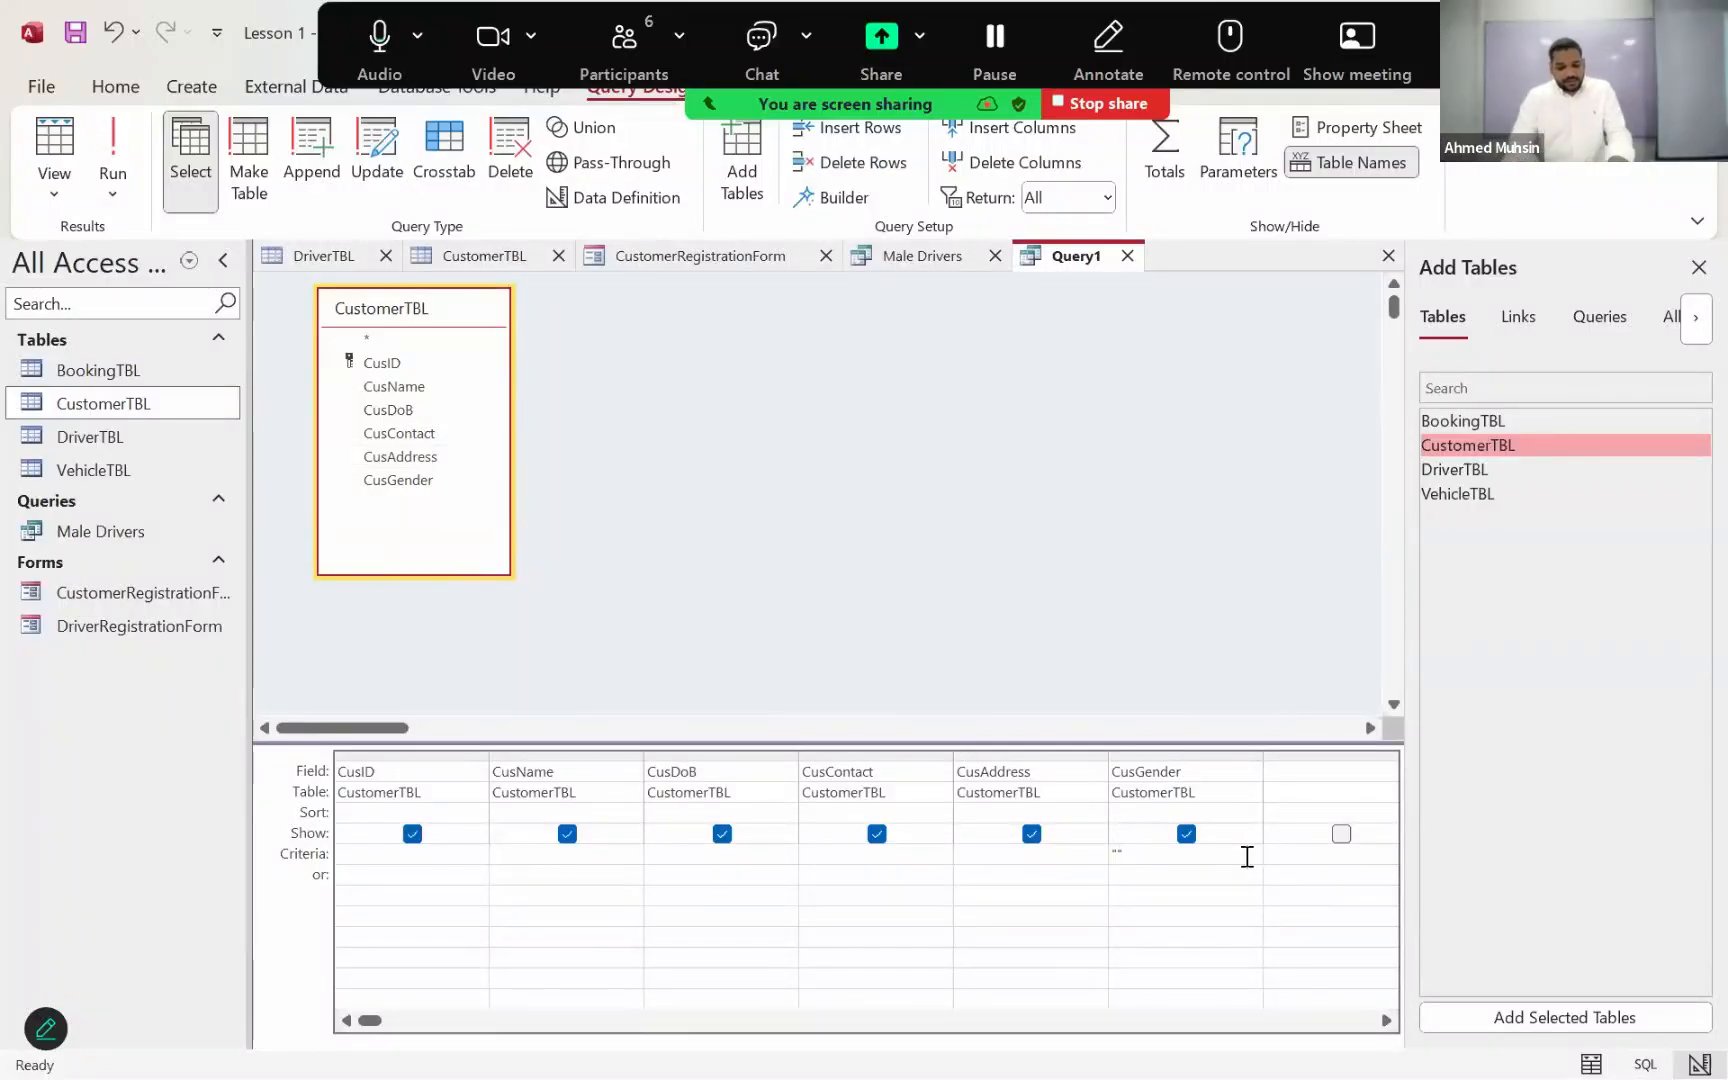
pyautogui.write('F"')
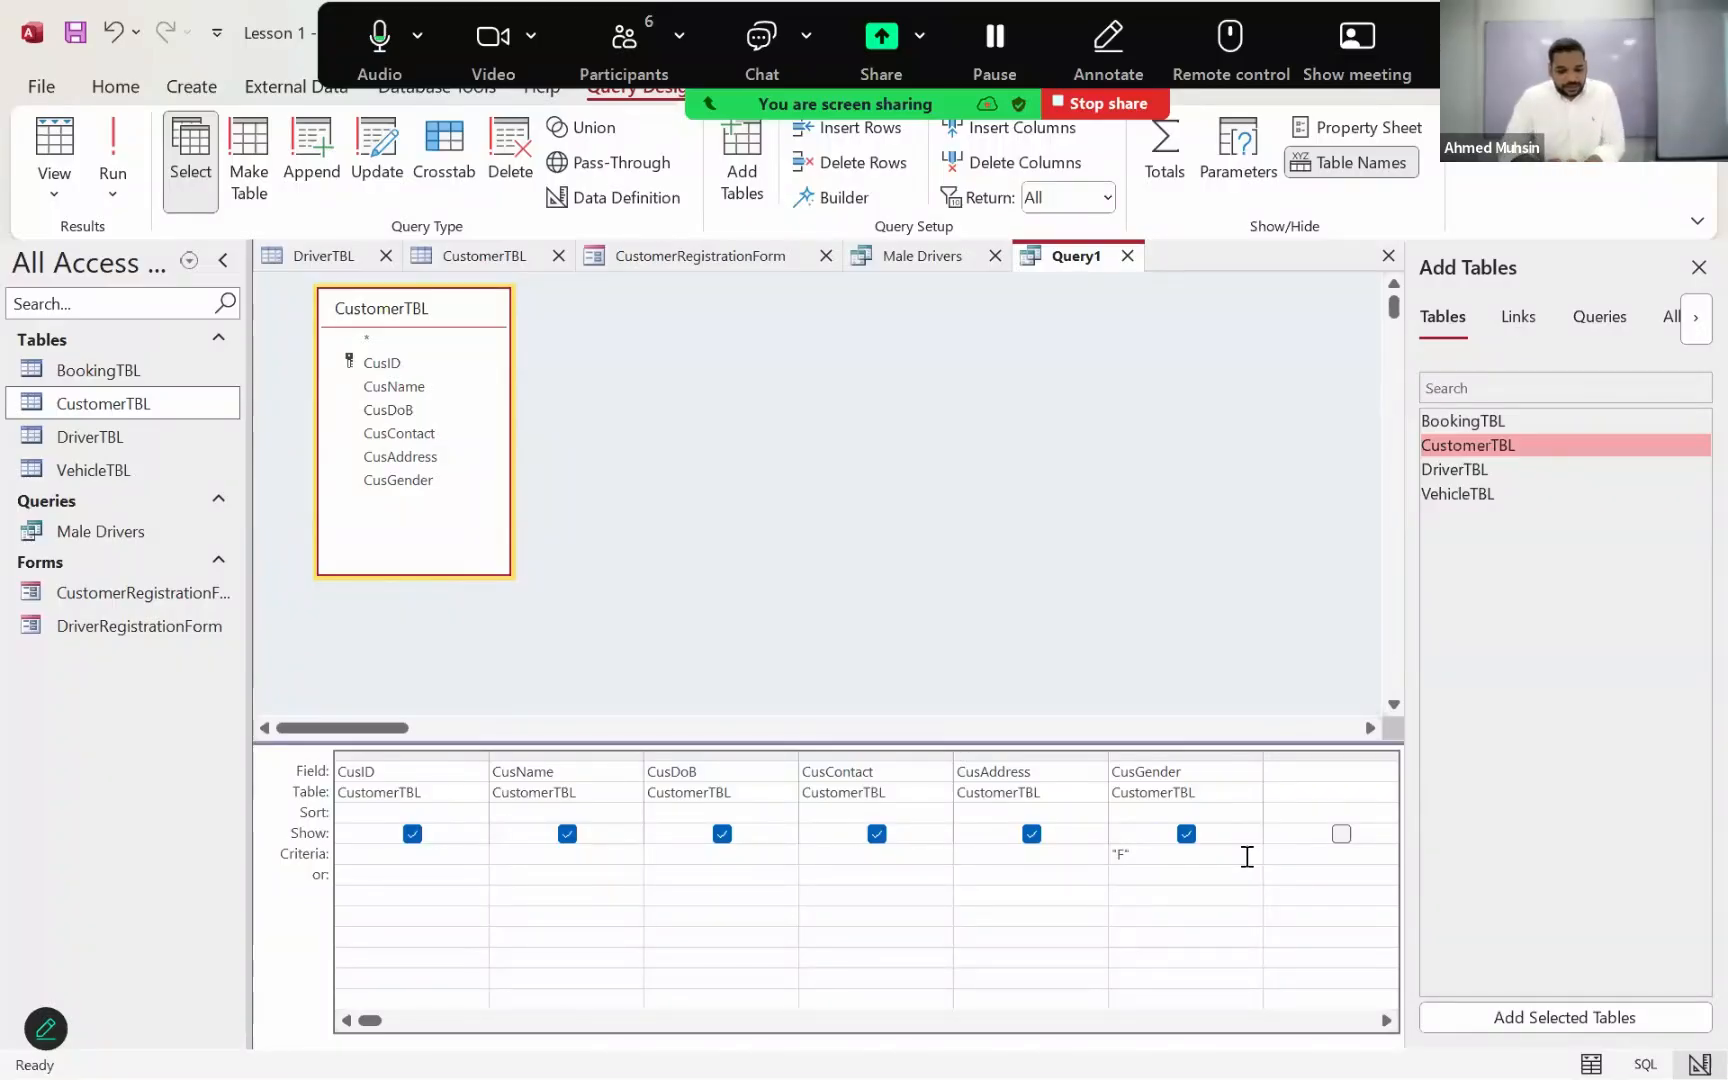
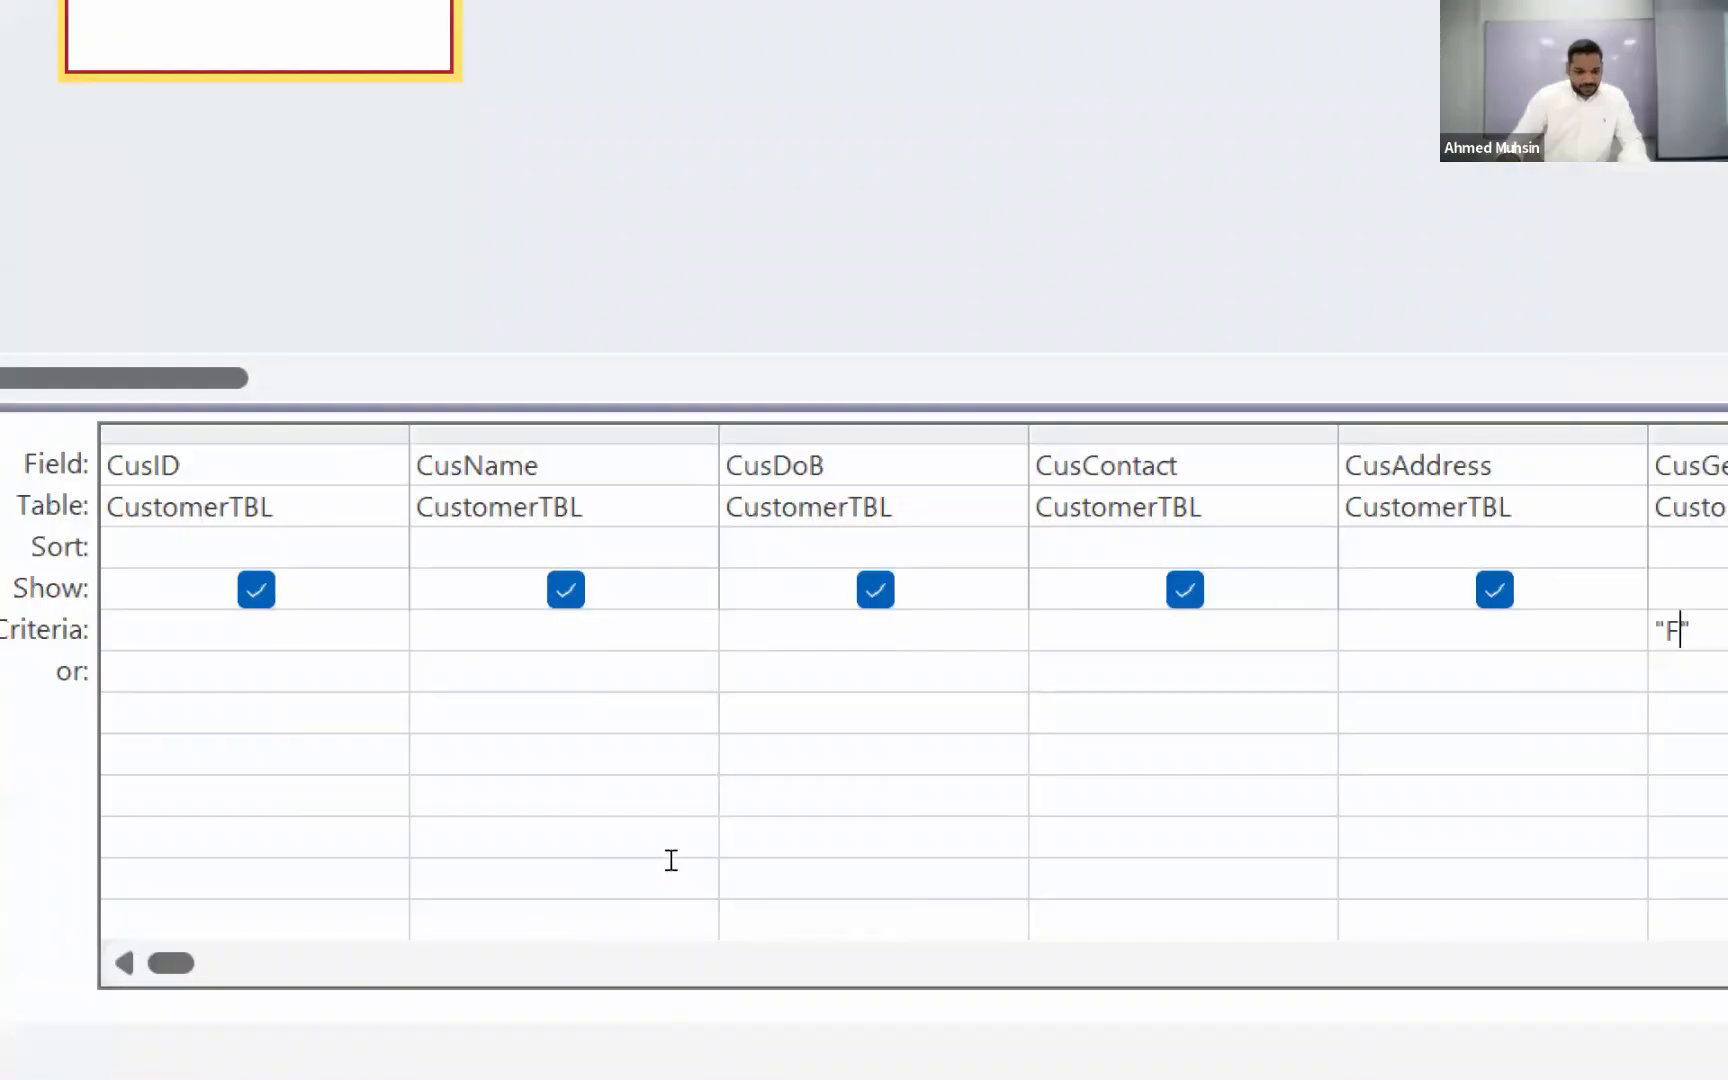
# Step: Widen the CusDoB column in the design grid and set its criteria to Between 1/1/1980 And 12/31/1989
pyautogui.click(830, 630)
pyautogui.moveTo(797, 753); pyautogui.dragTo(980, 752)
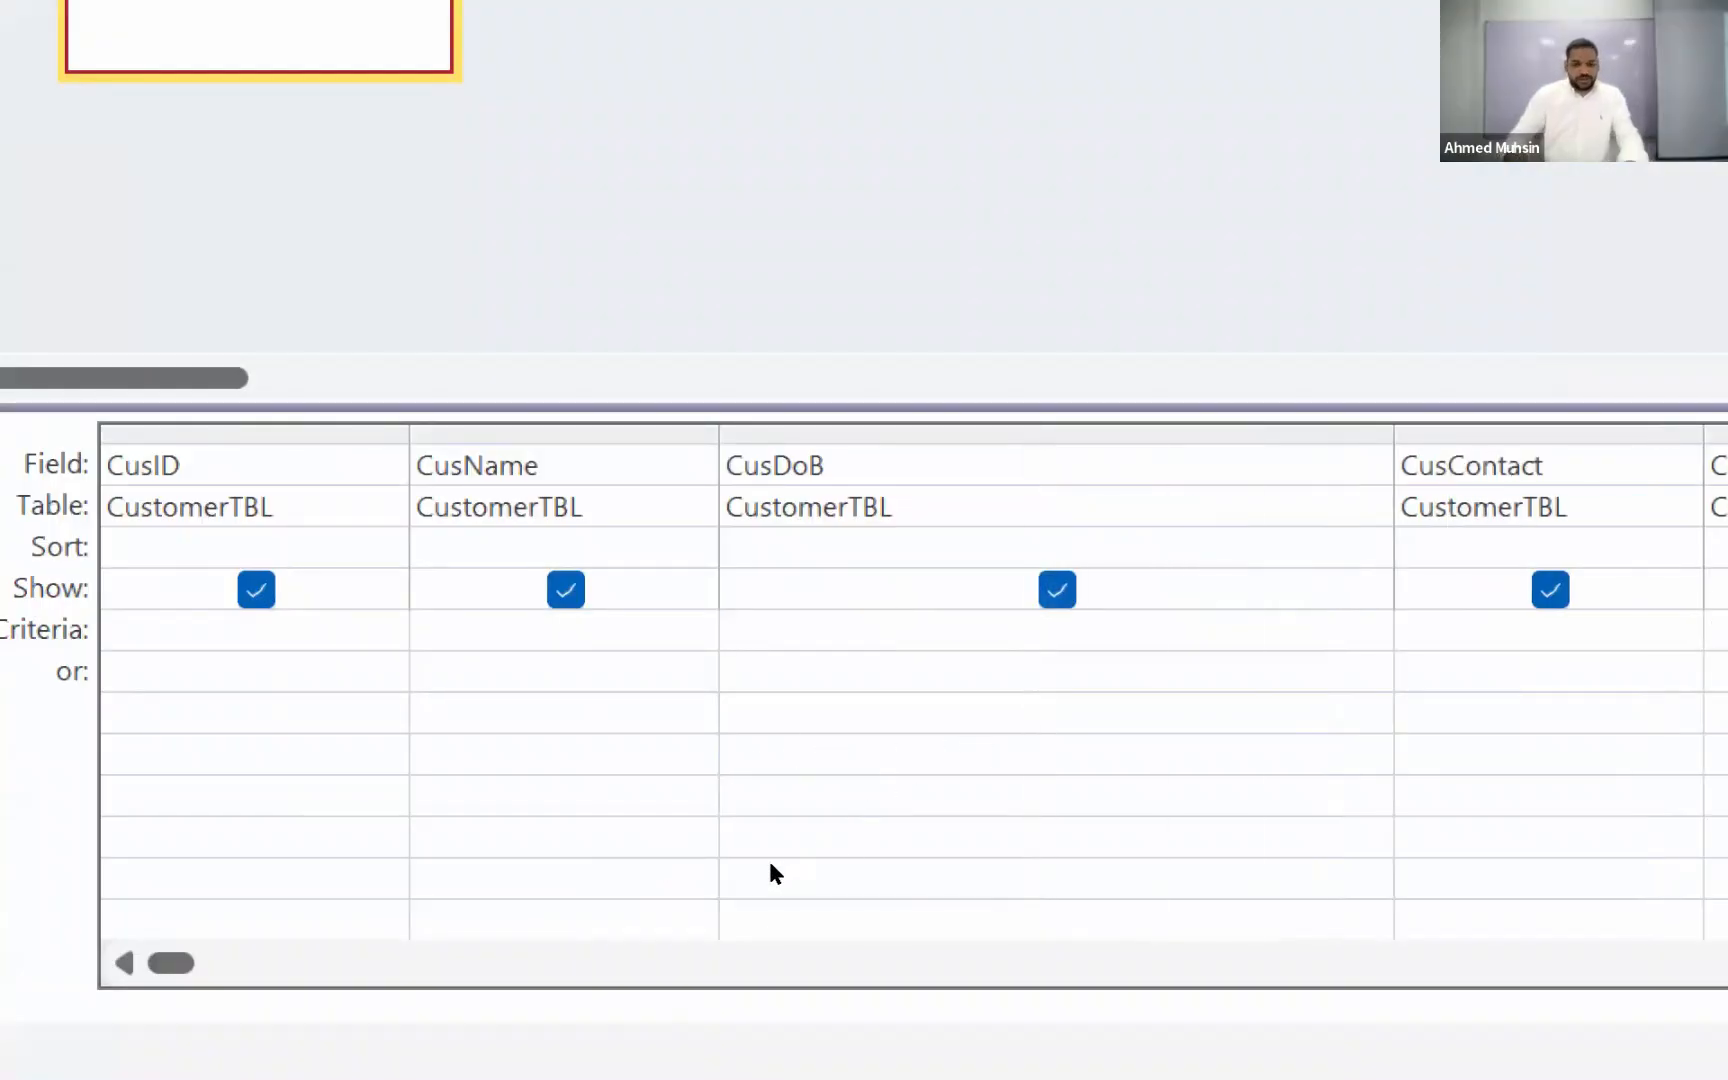
pyautogui.write('Between')
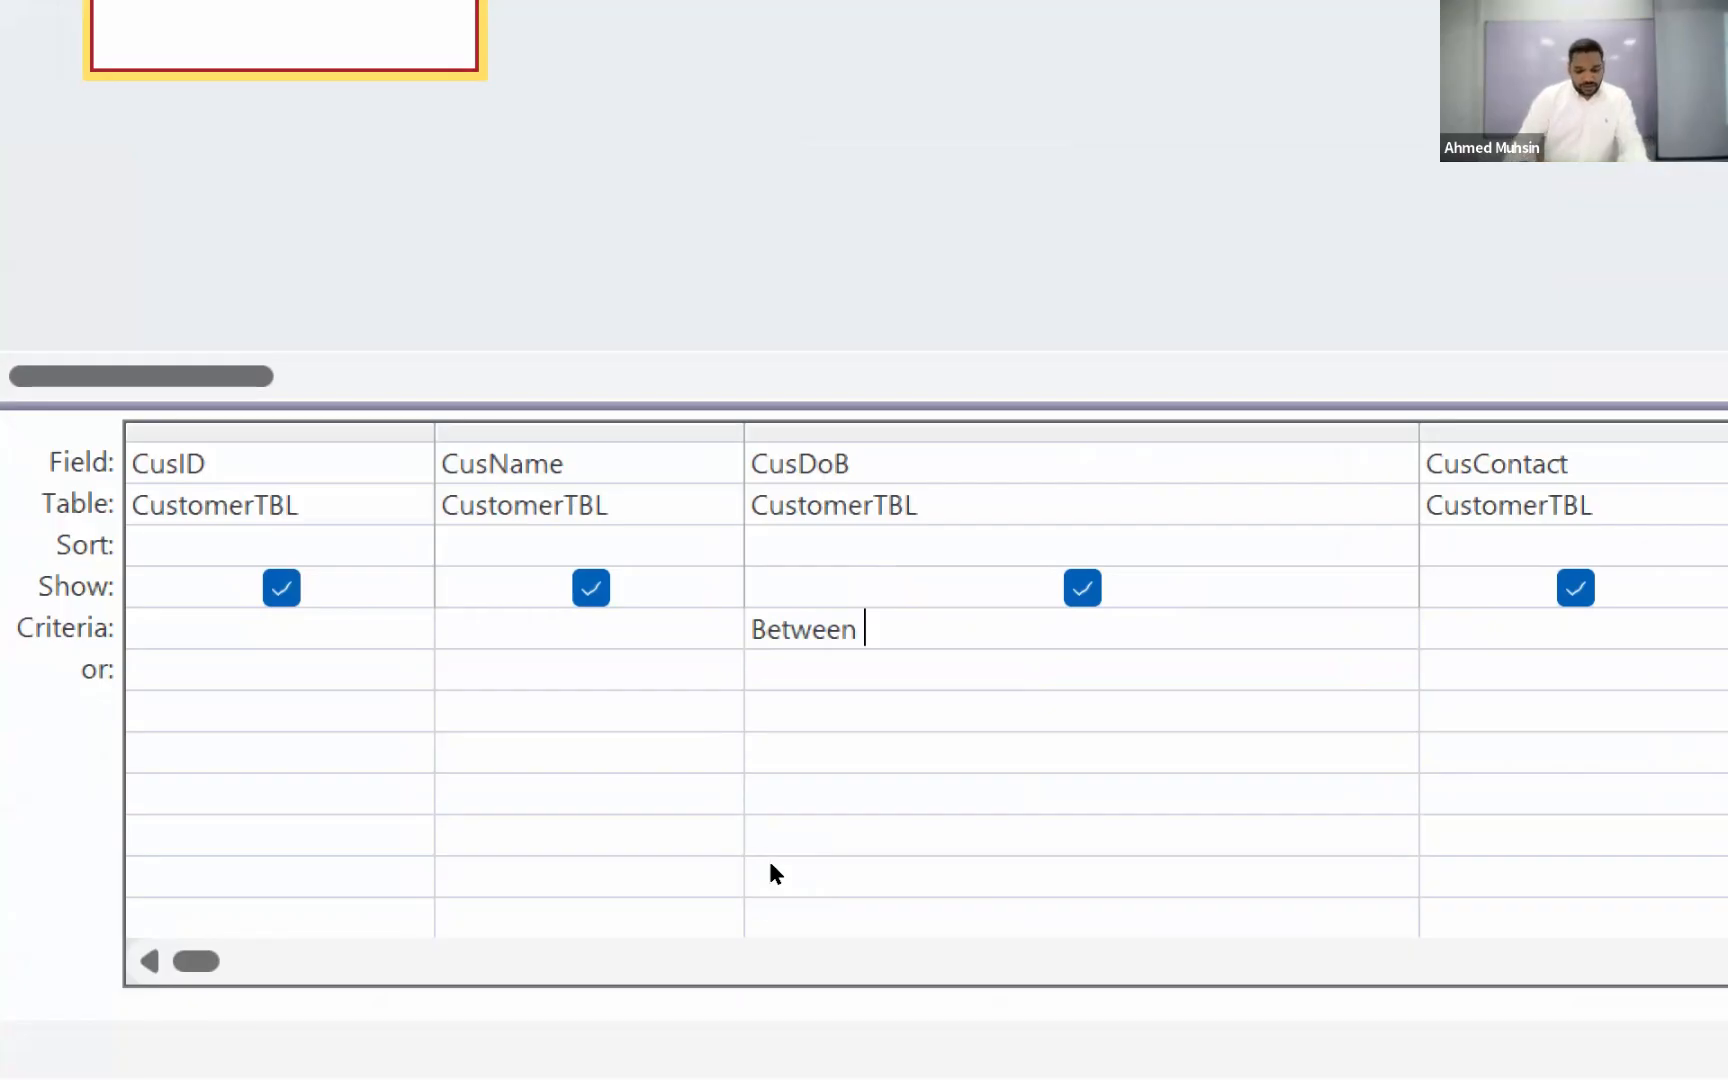
pyautogui.write('1/1/1')
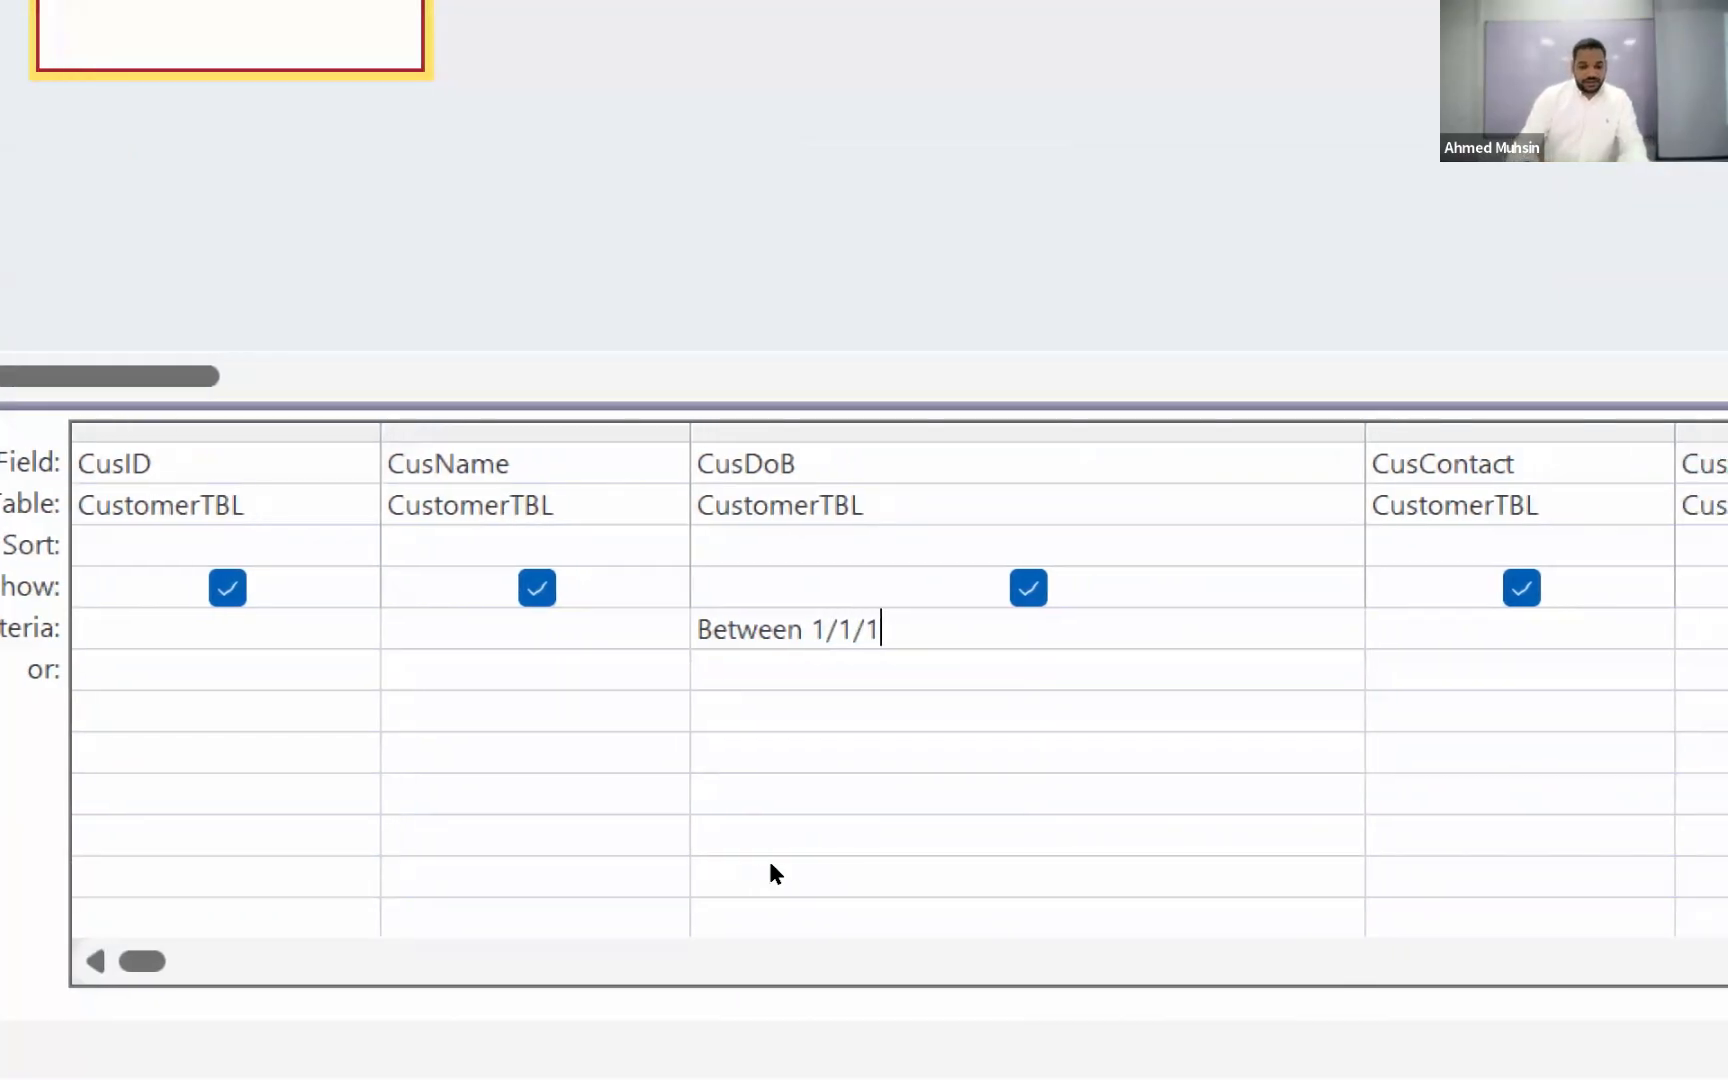
pyautogui.write('980 ')
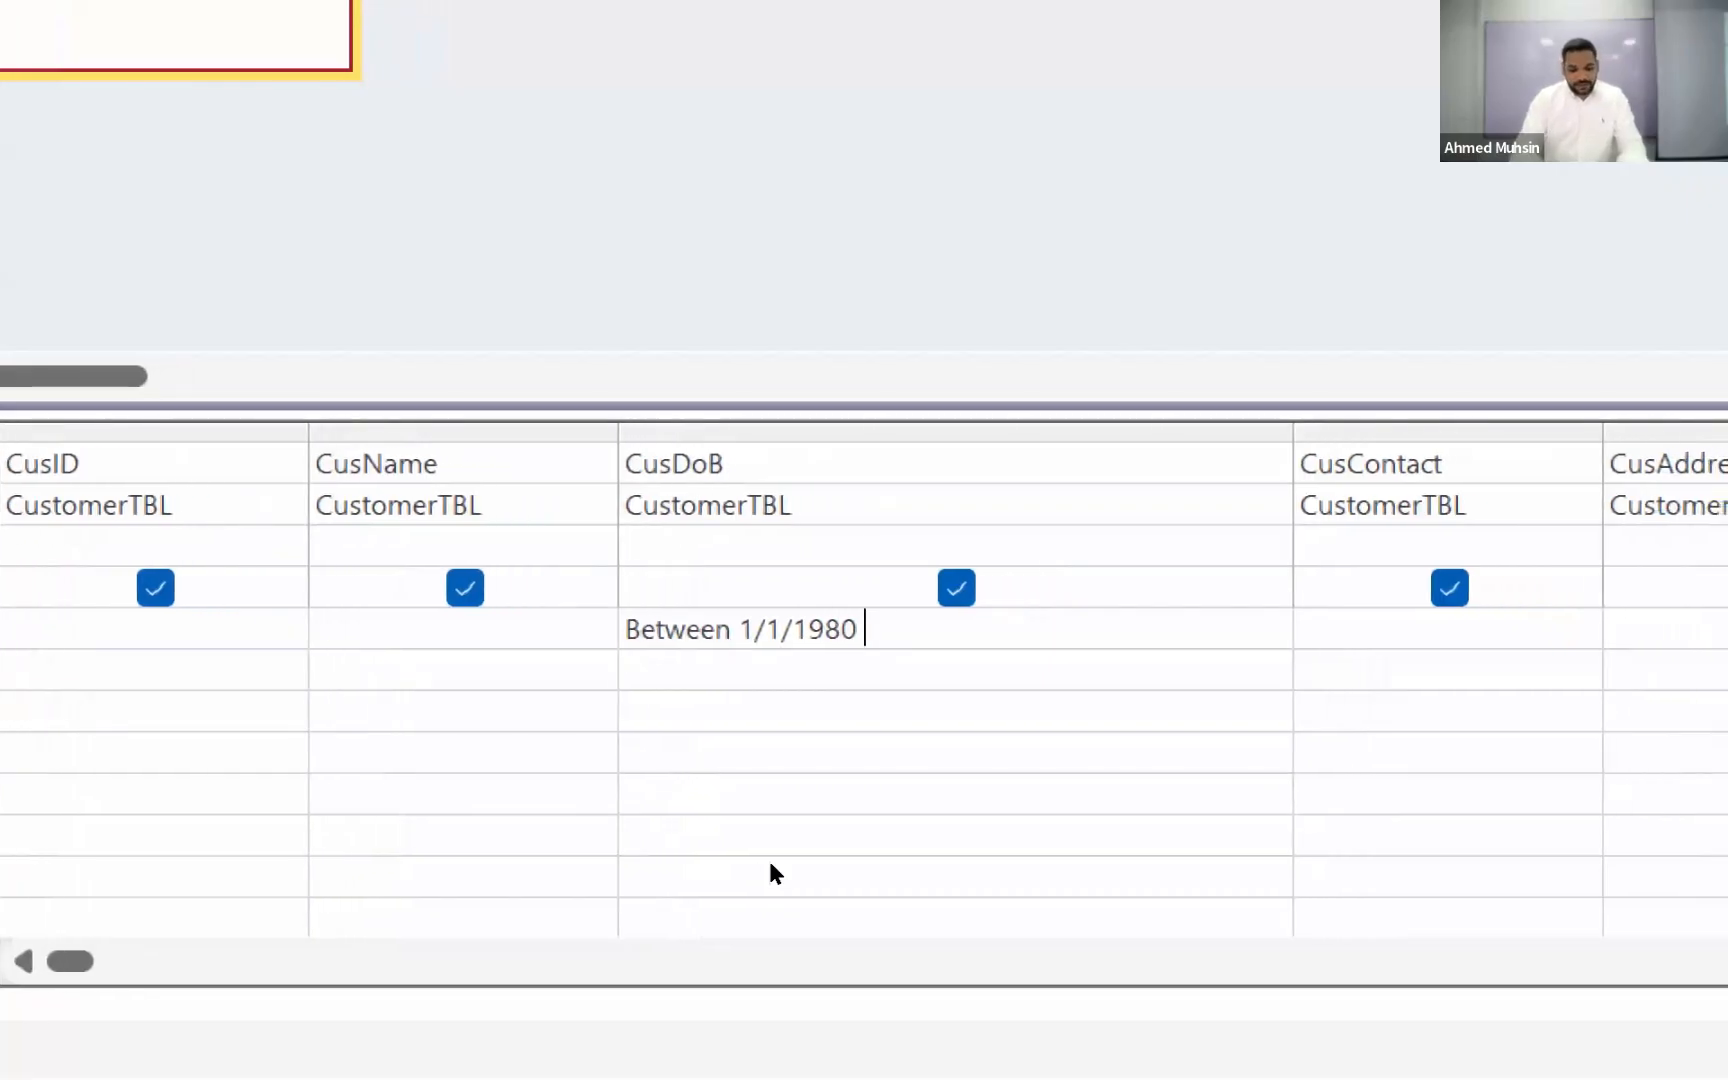
pyautogui.write('And ')
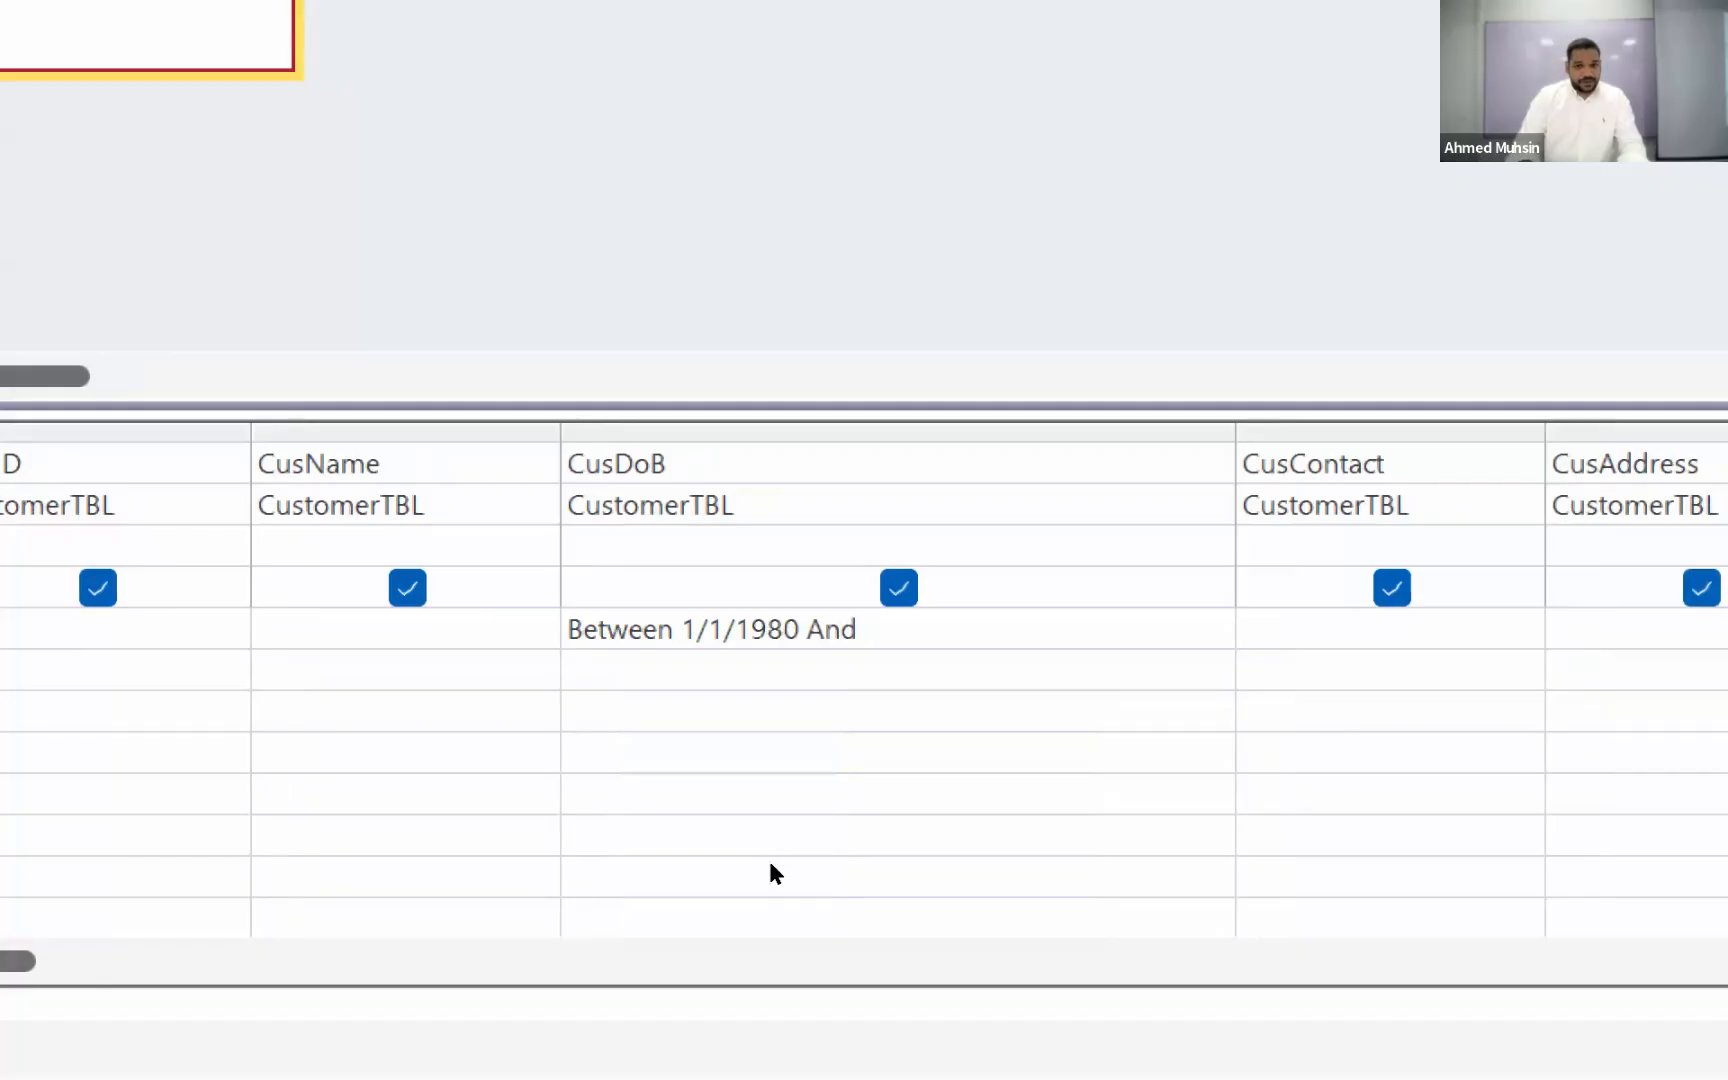
pyautogui.write('12')
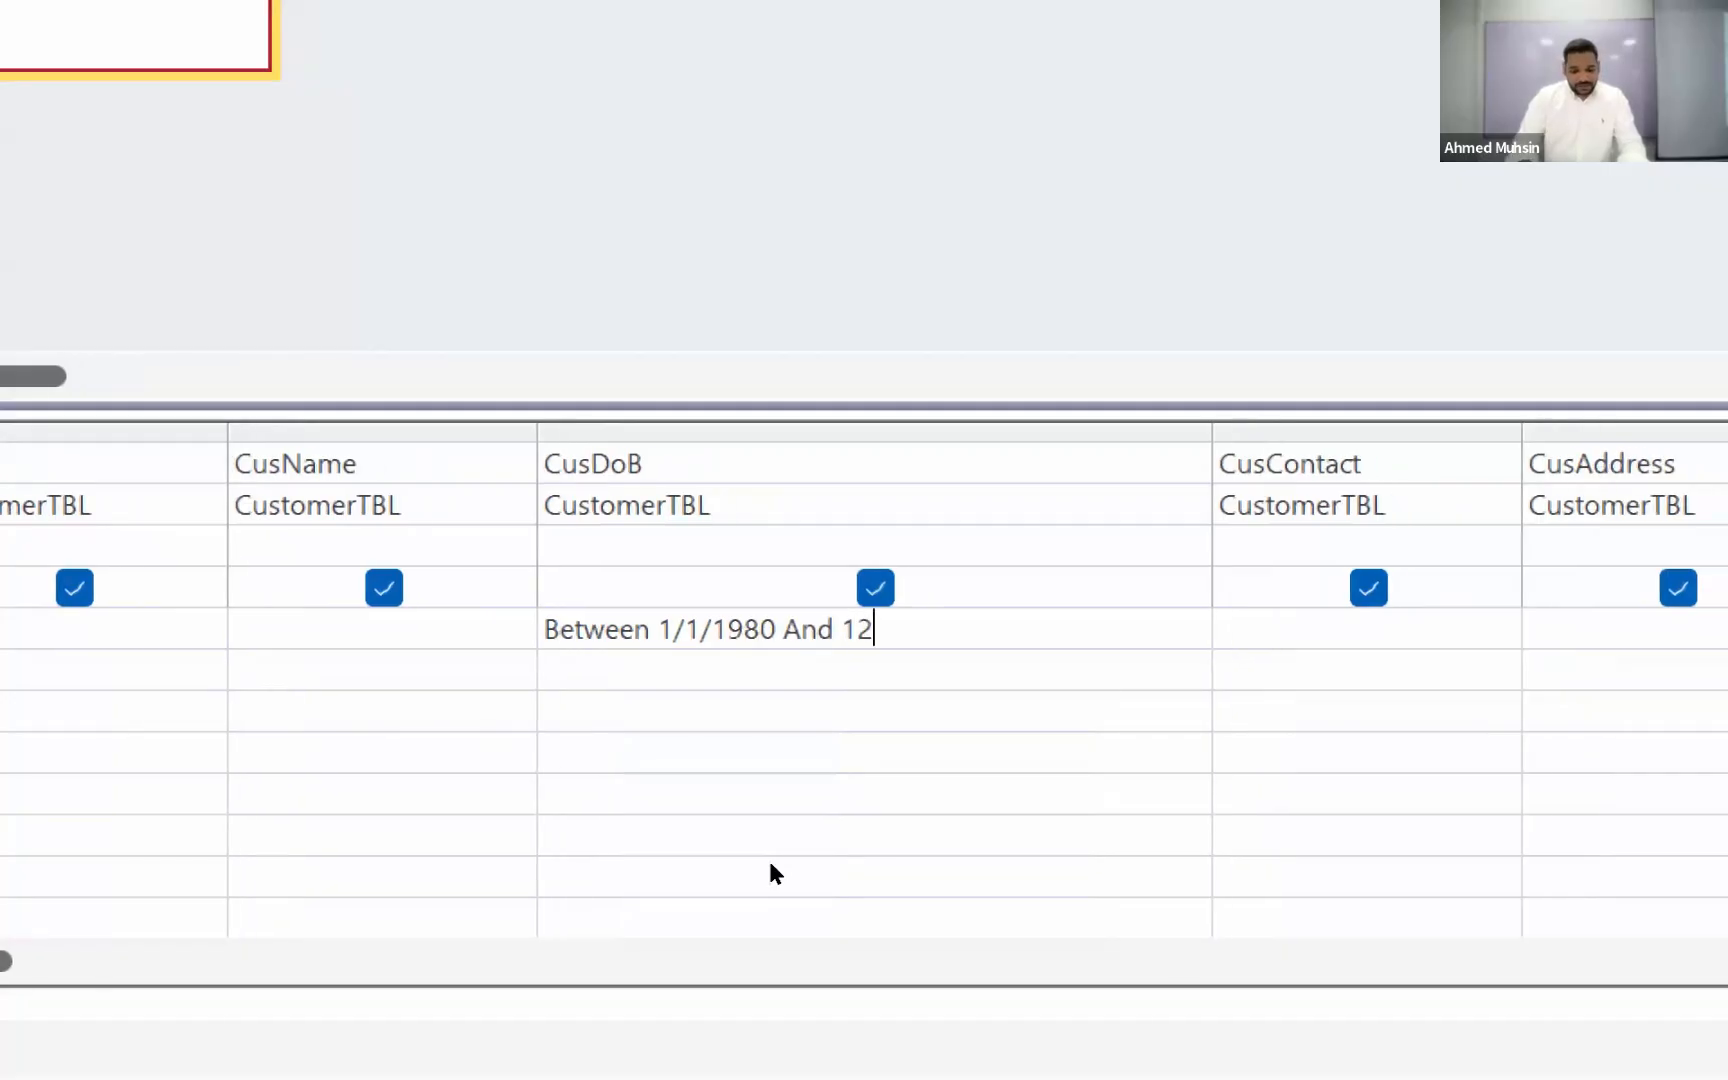
pyautogui.write('/31/')
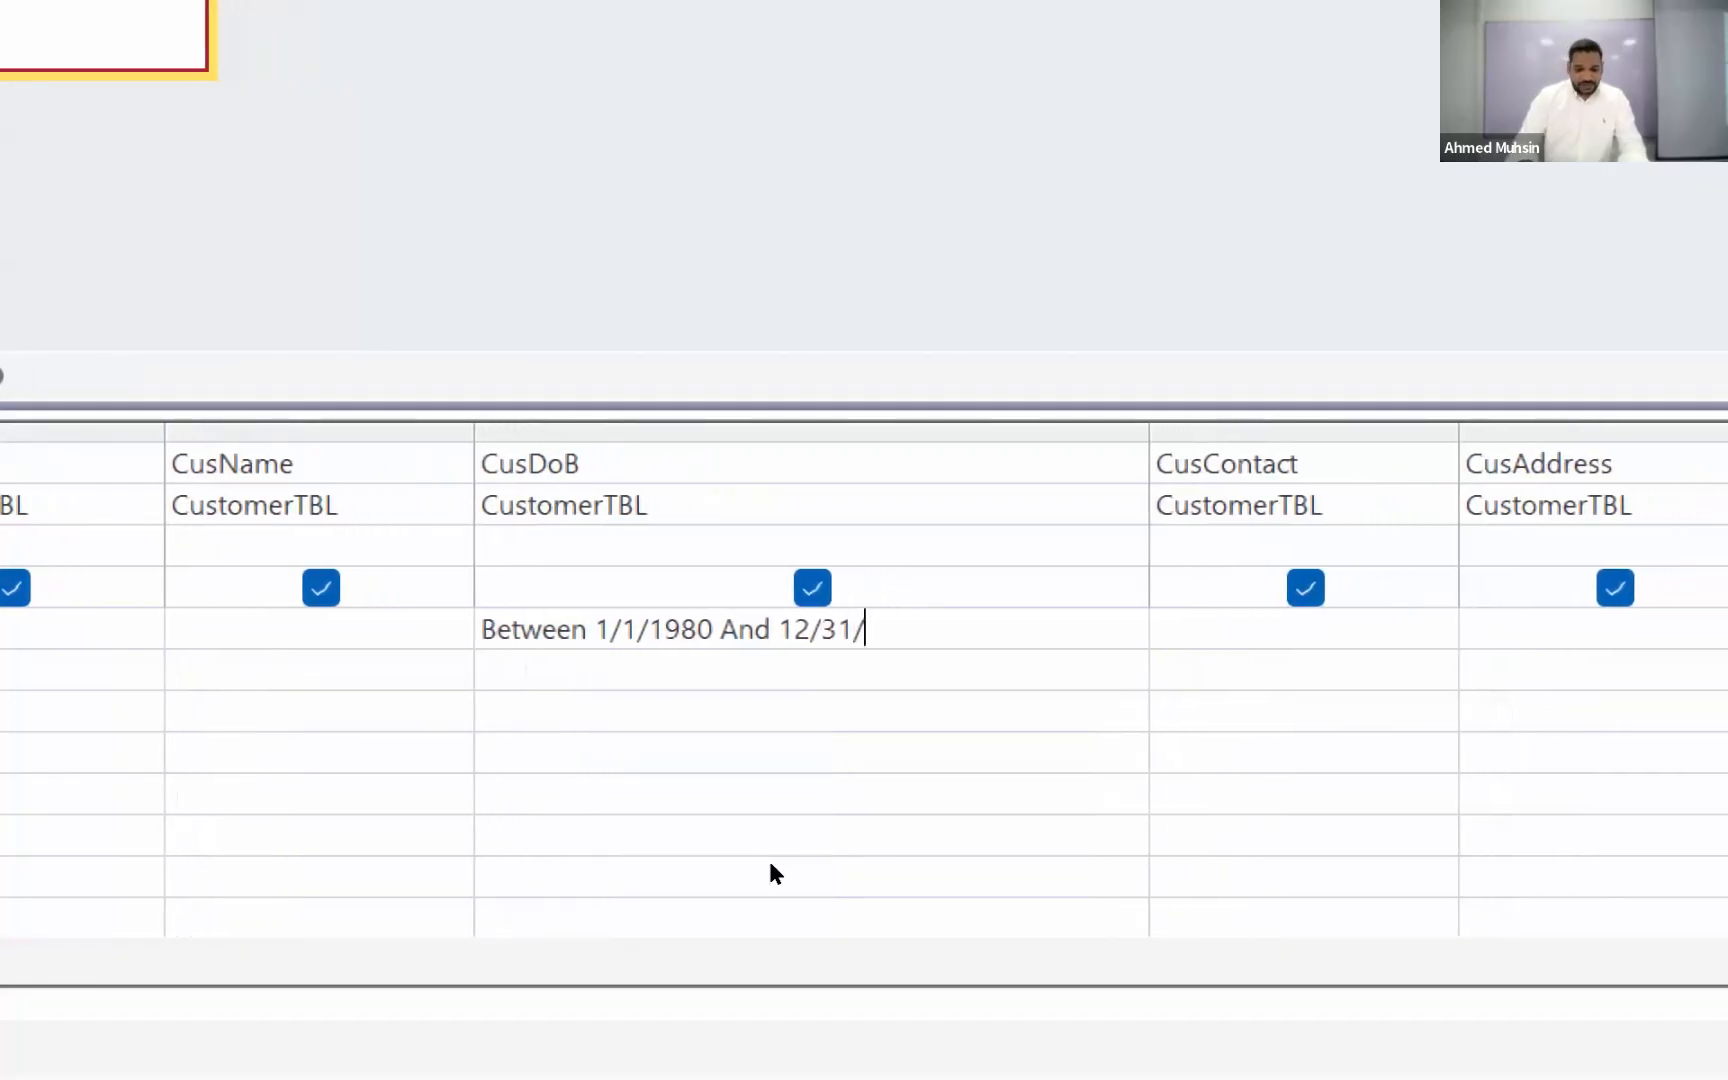
pyautogui.write('1989')
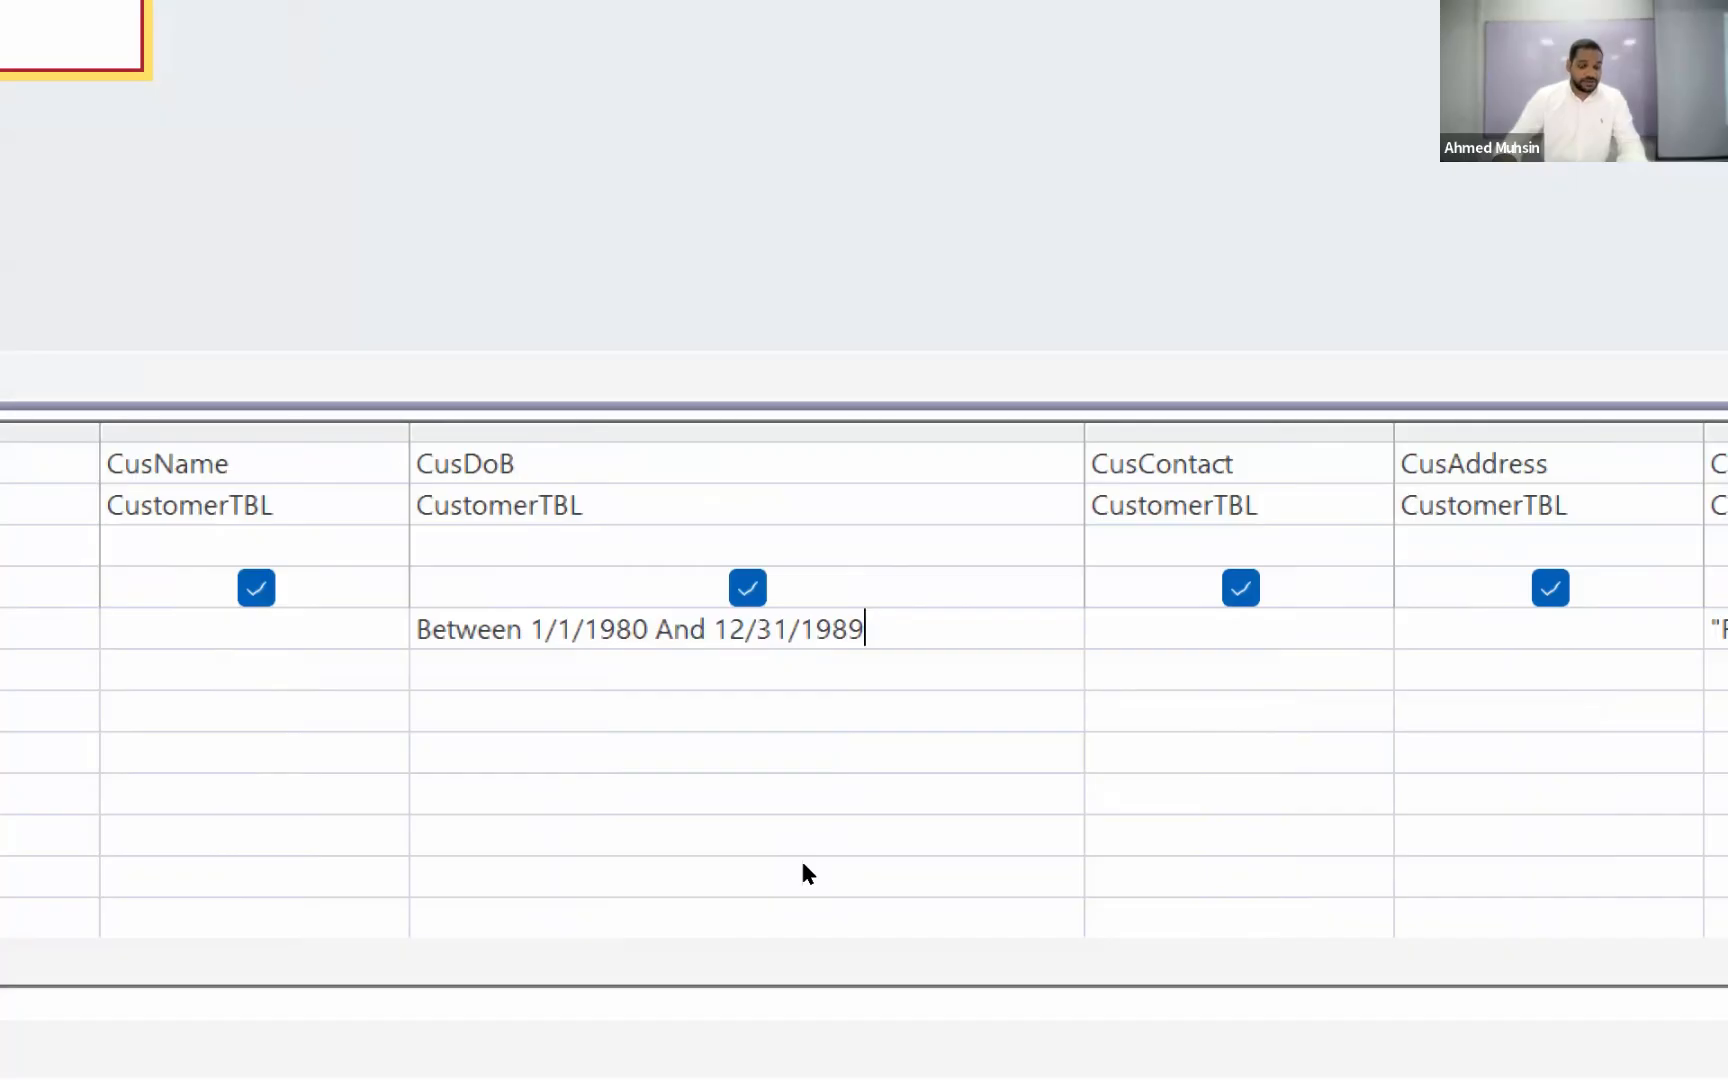
# Step: Replace the end date in the CusDoB criteria with 1/1/1990 and run the query
pyautogui.moveTo(803, 864); pyautogui.dragTo(889, 864)
pyautogui.press('BackSpace')
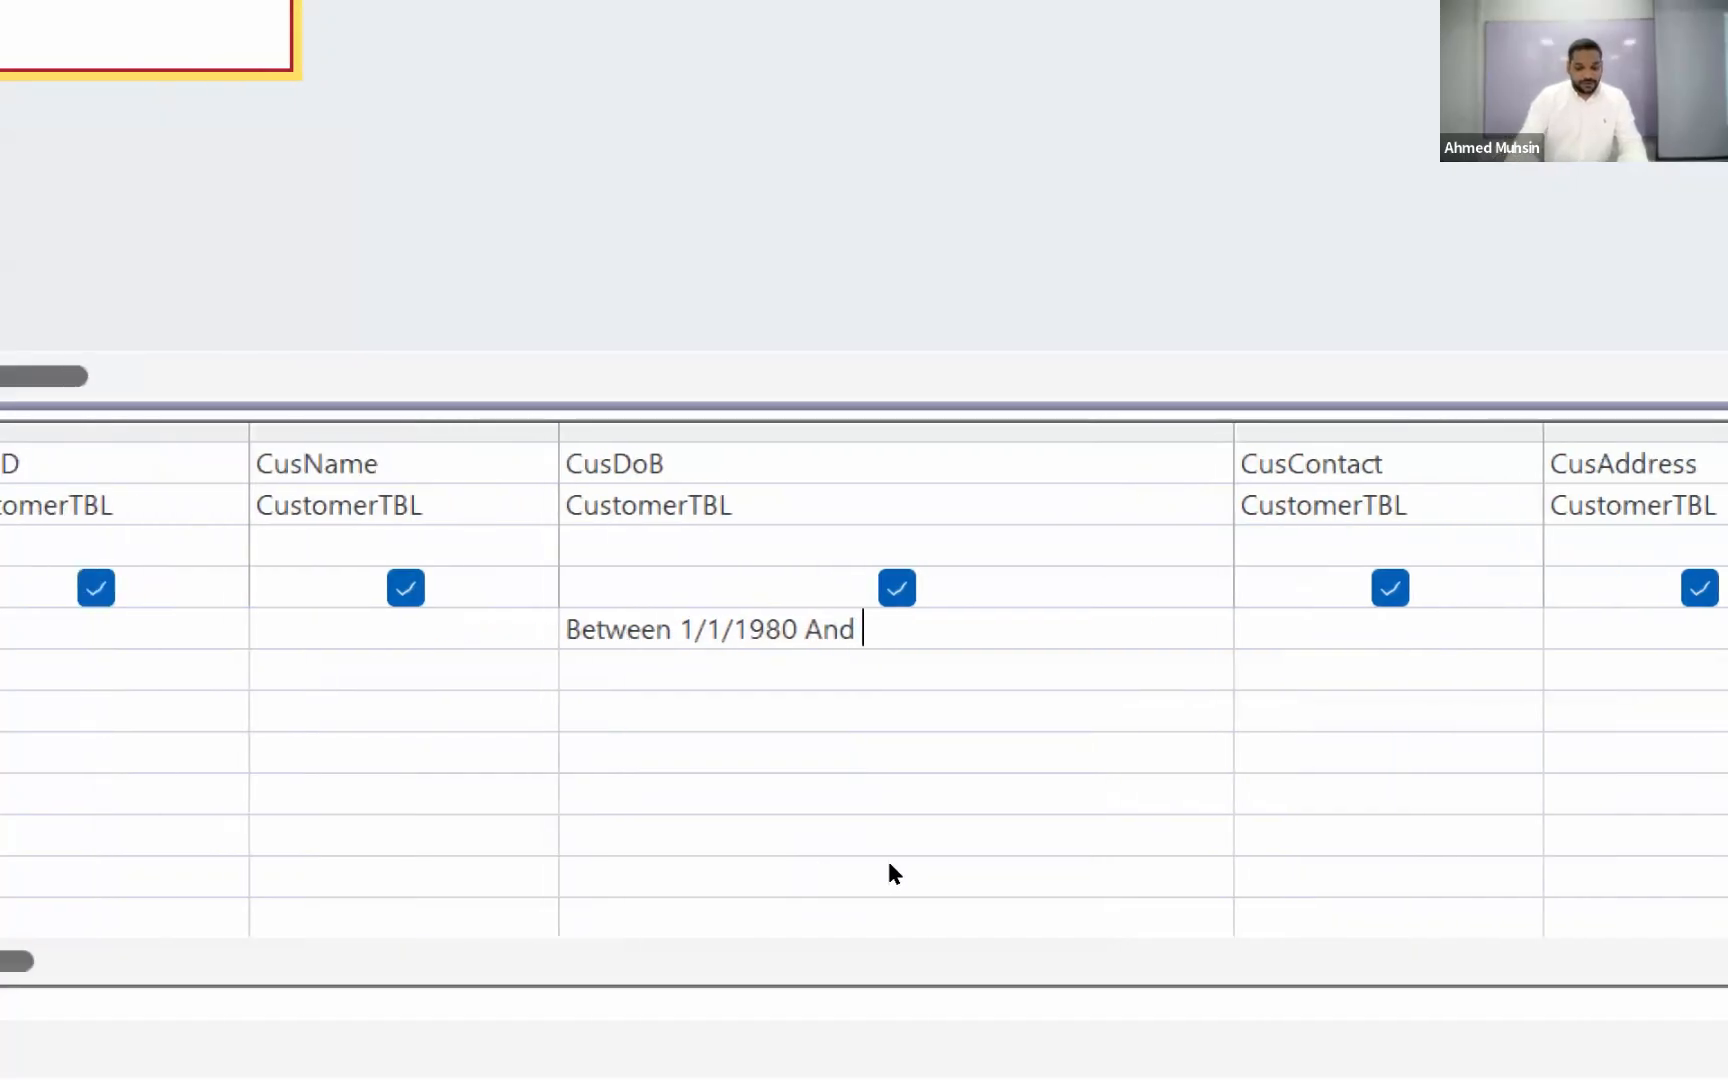
pyautogui.write('/1/1990')
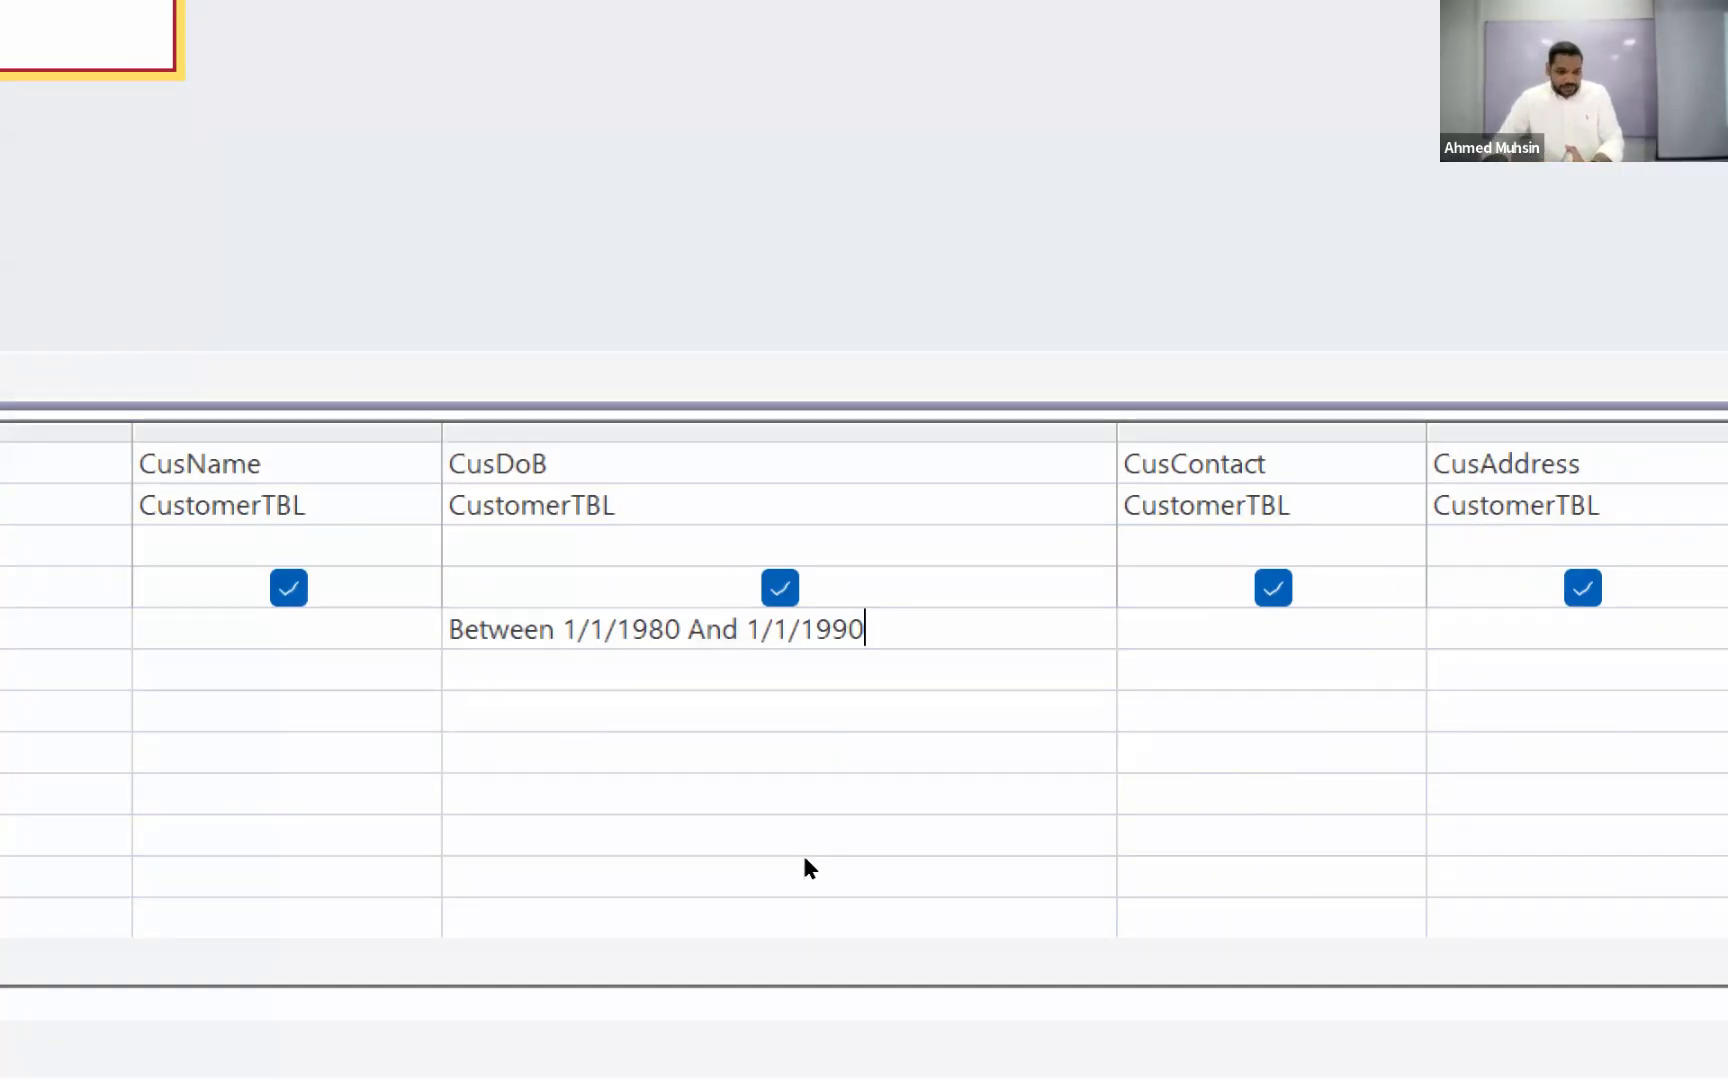
pyautogui.moveTo(762, 629); pyautogui.dragTo(866, 629)
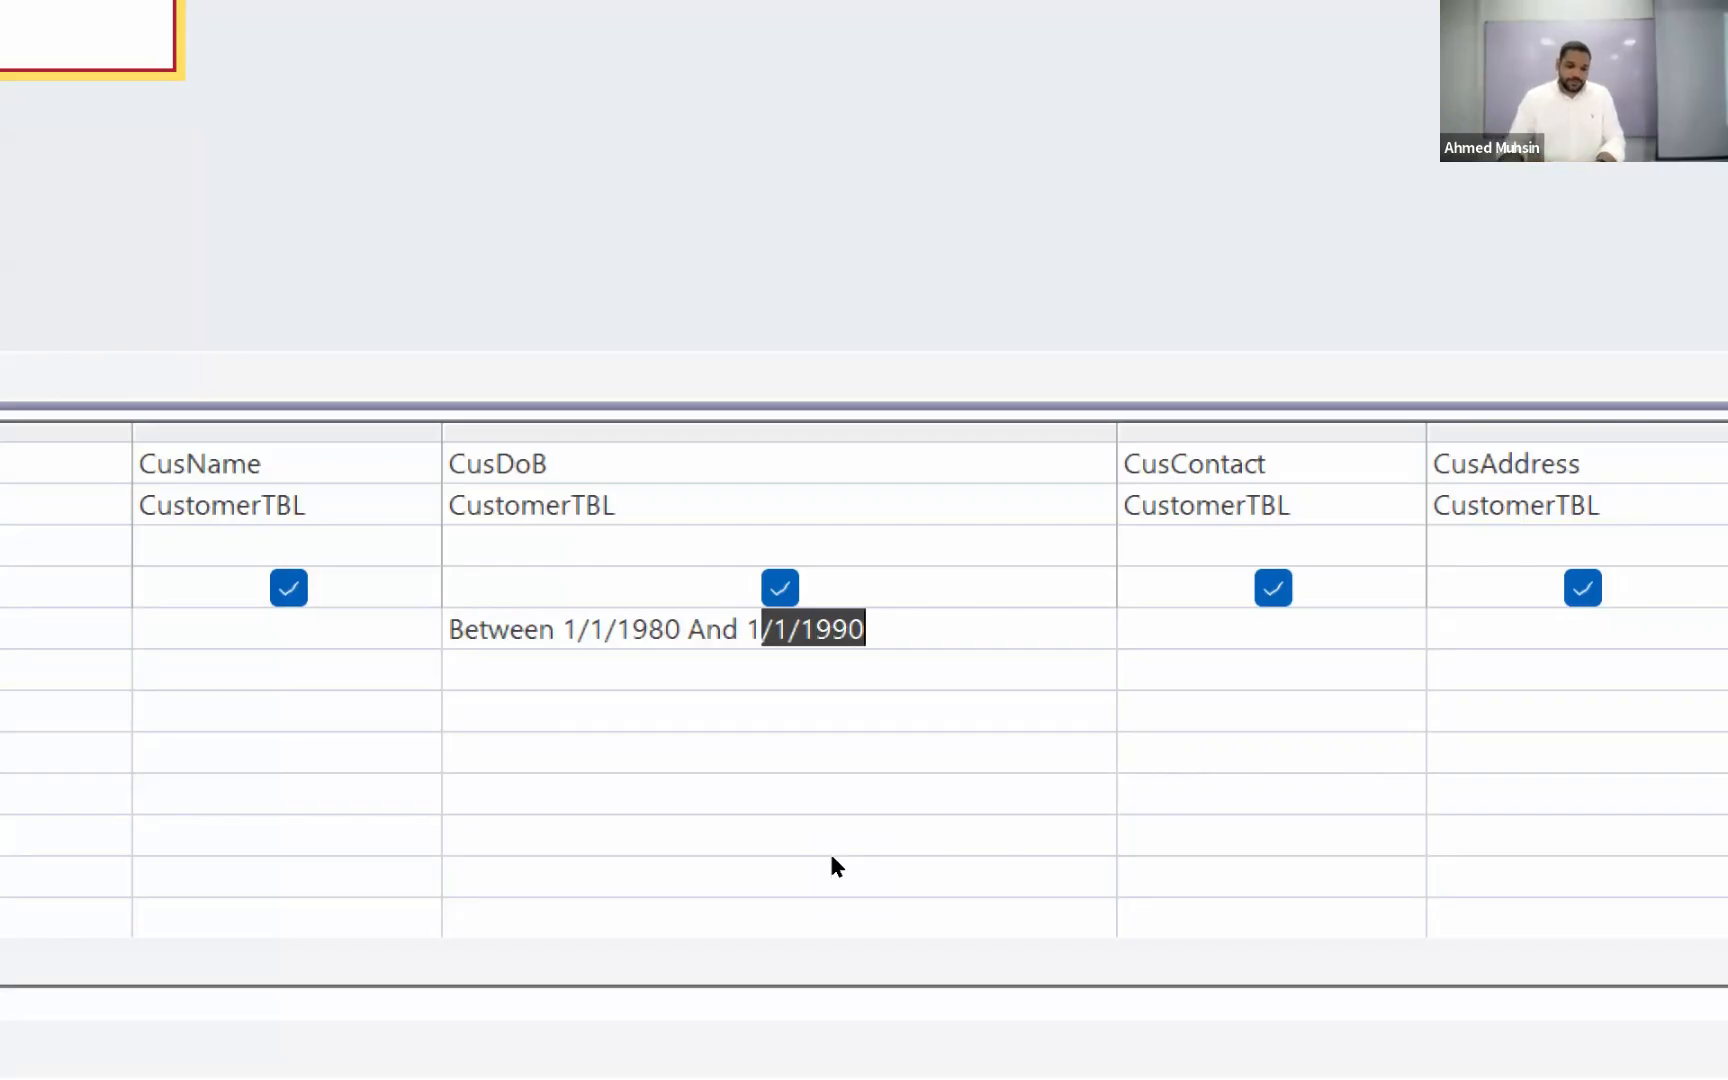
pyautogui.press('Right')
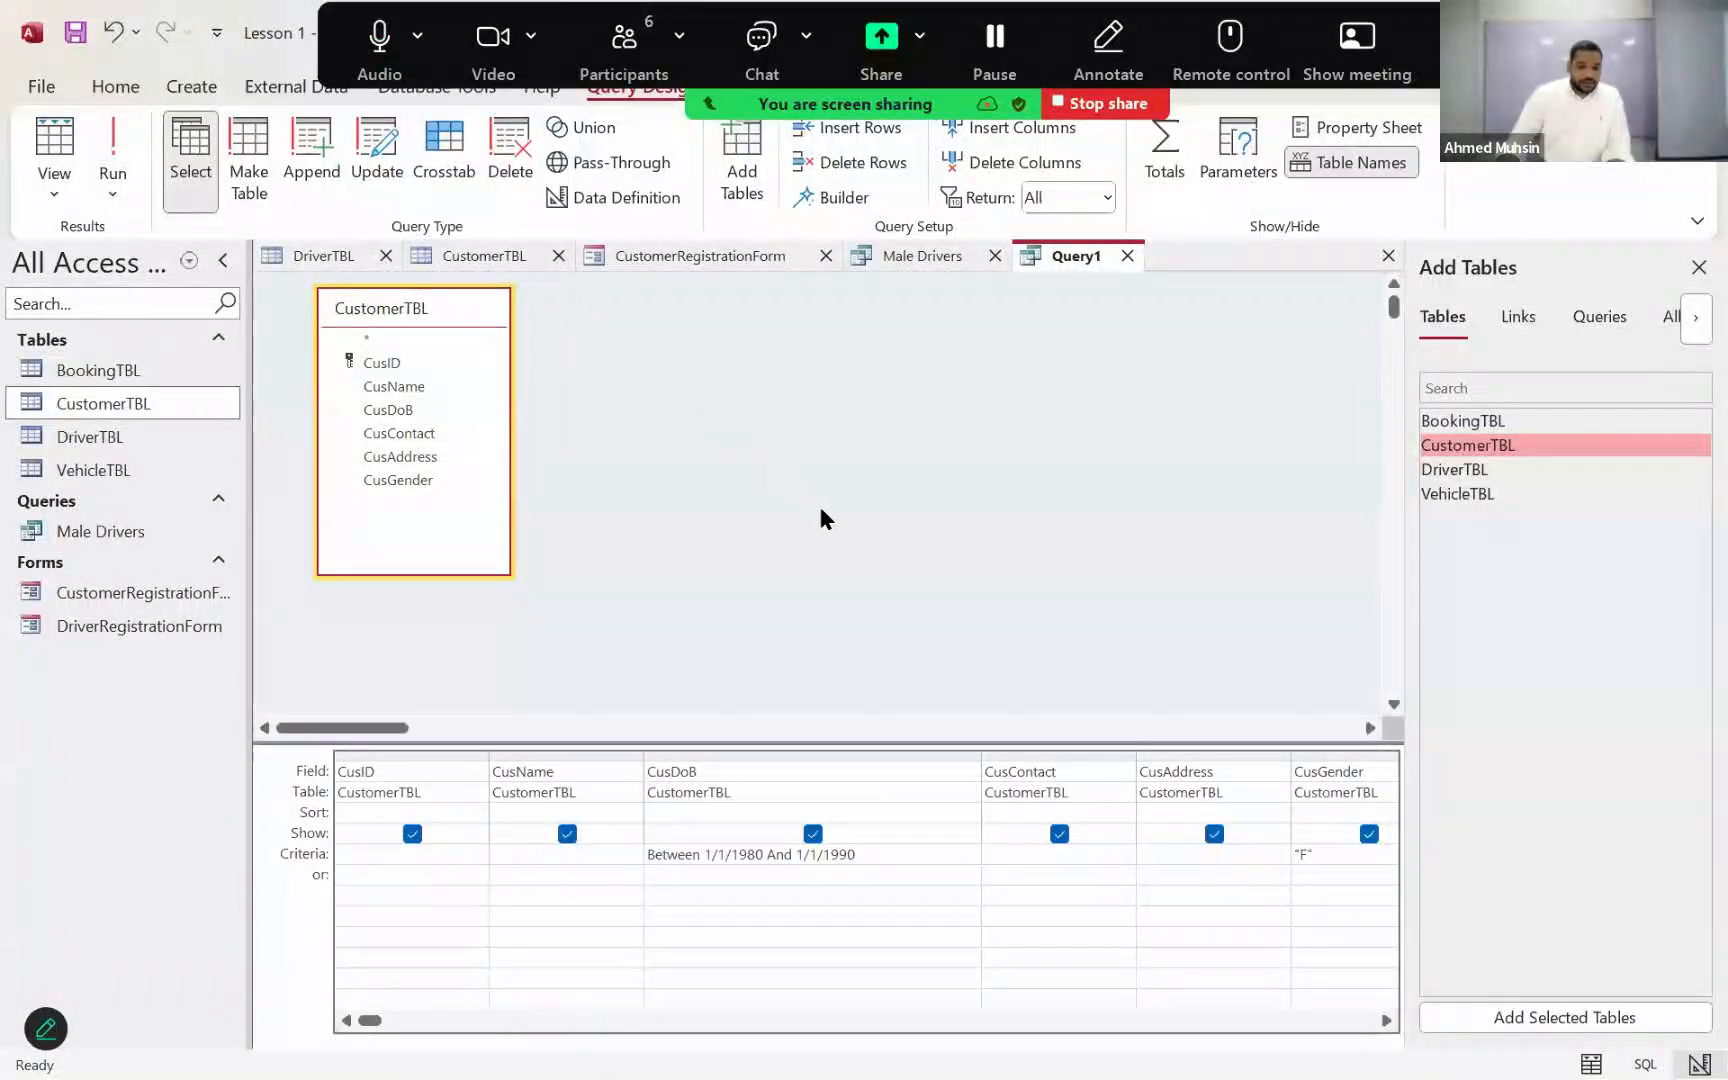
pyautogui.click(860, 882)
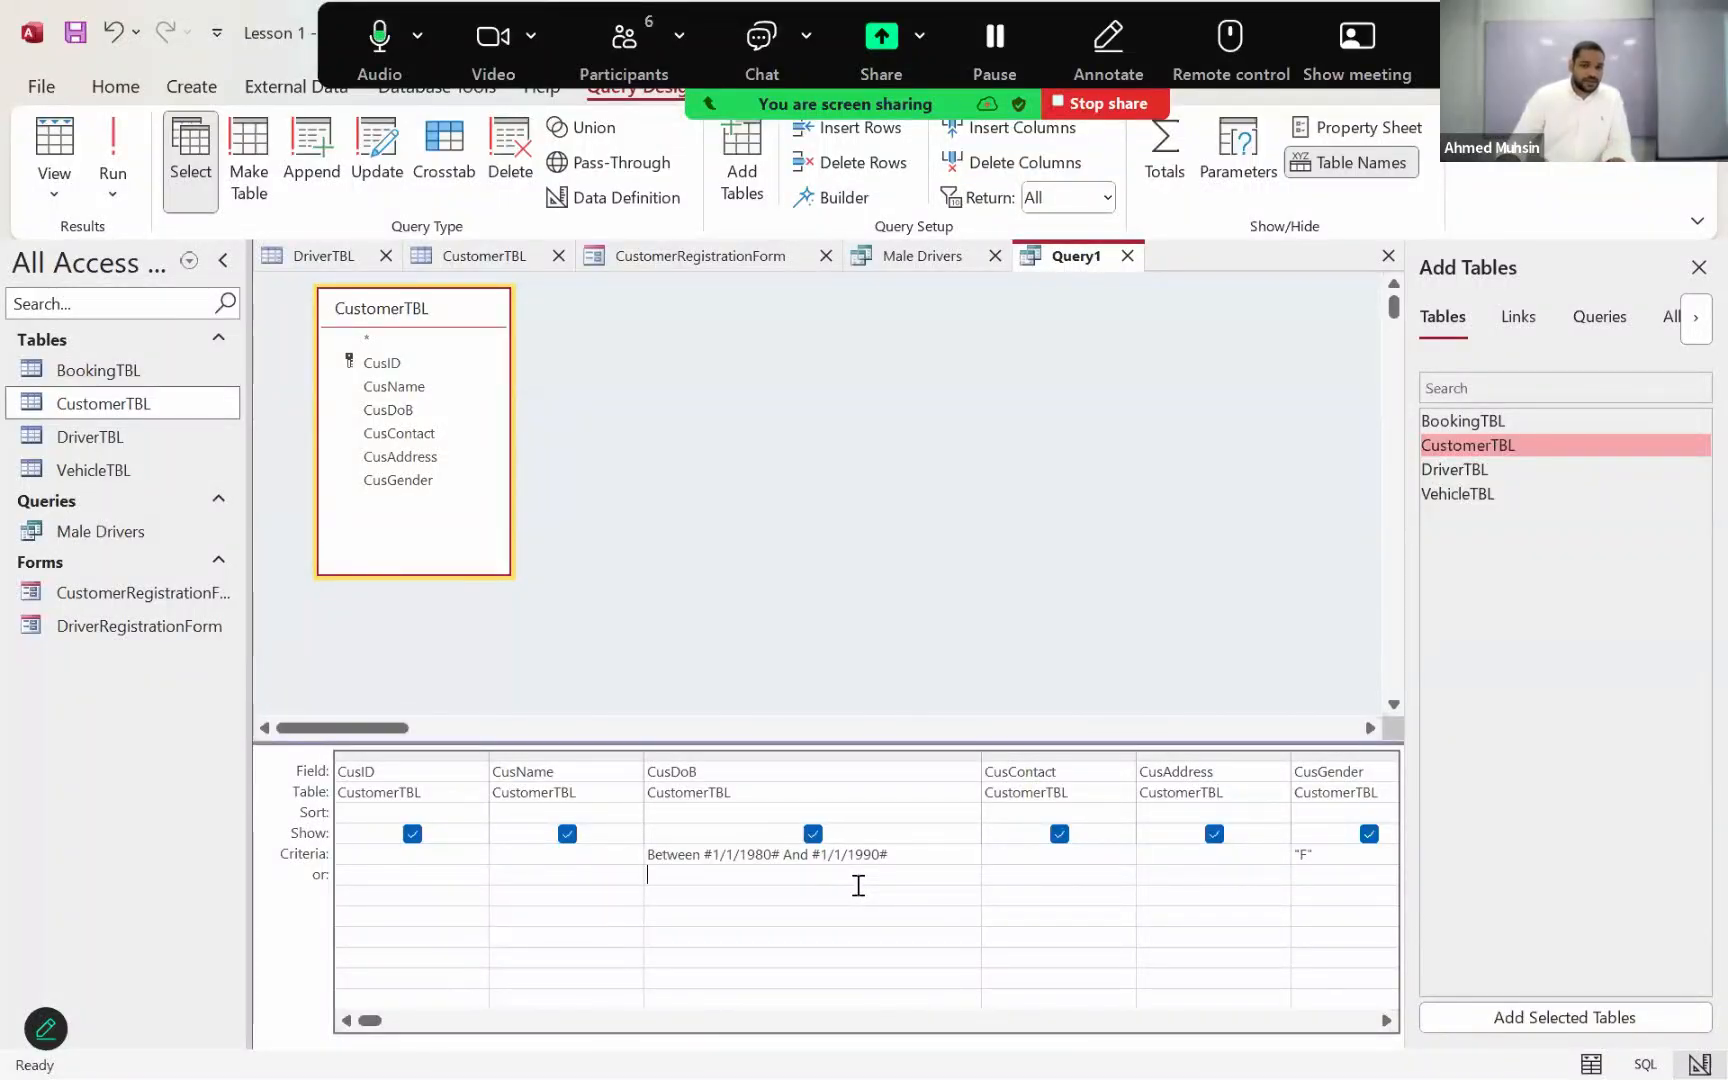
pyautogui.click(116, 175)
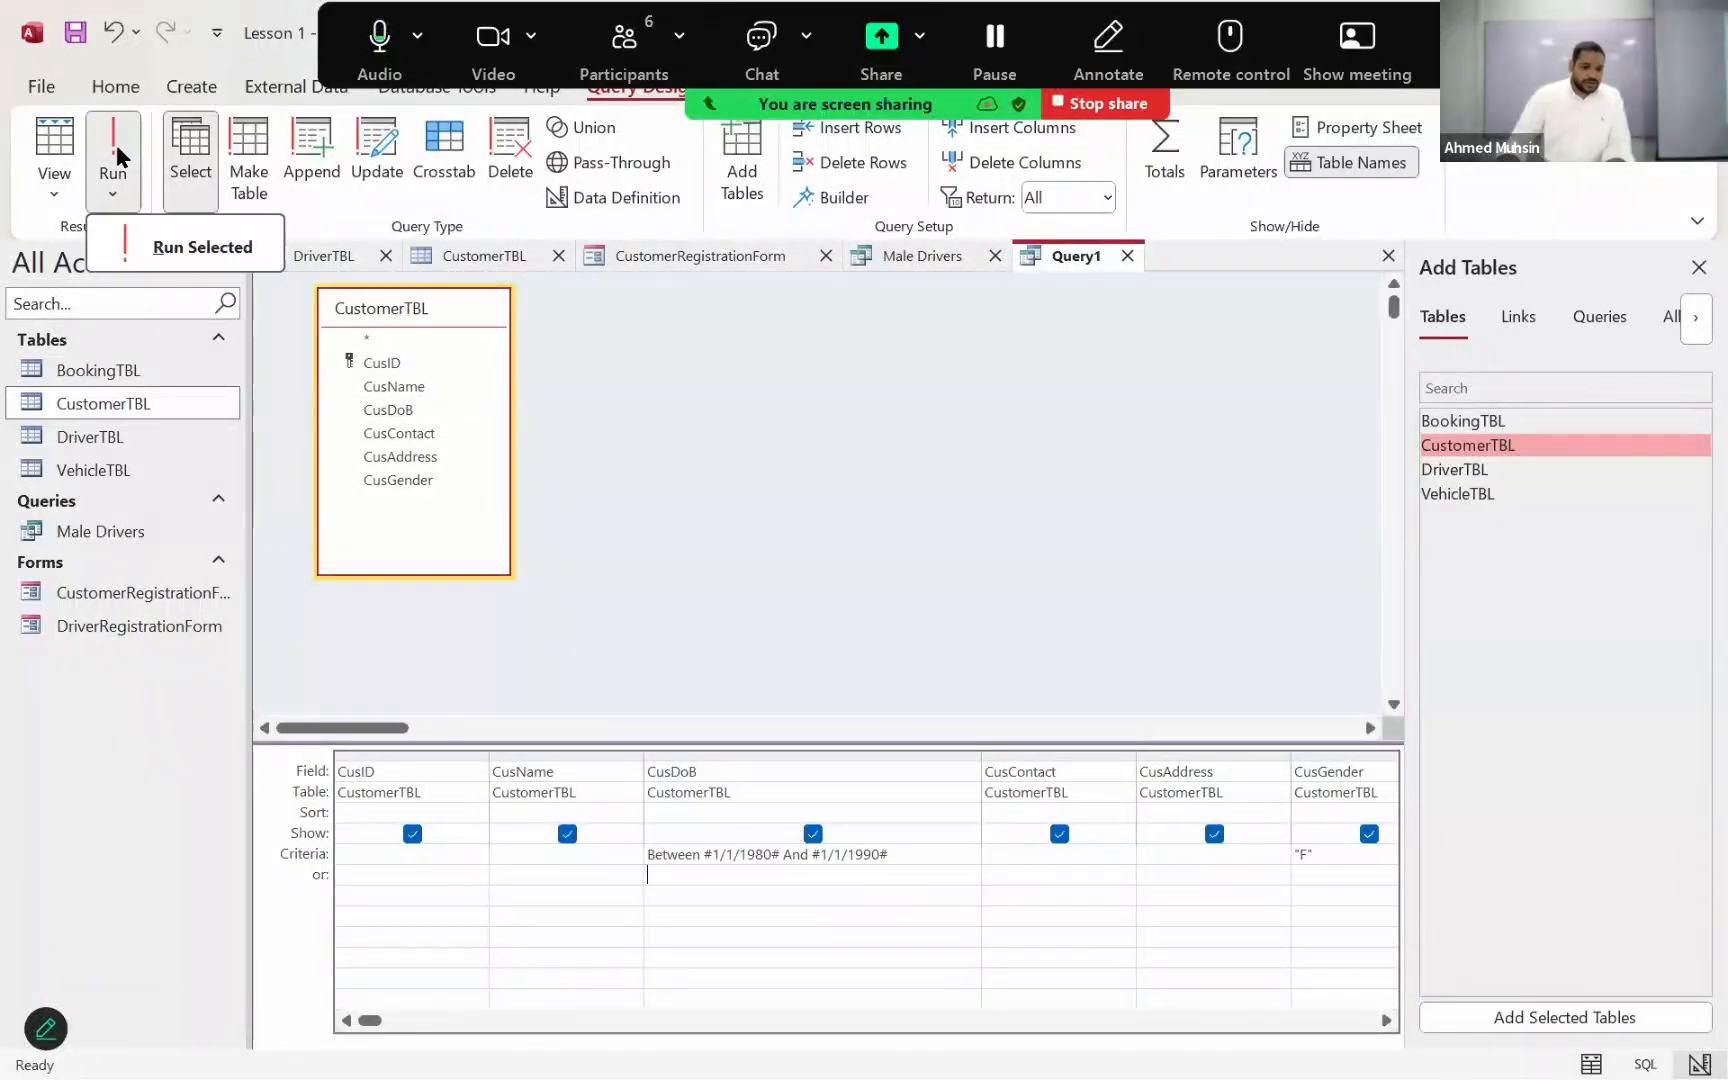
pyautogui.click(116, 155)
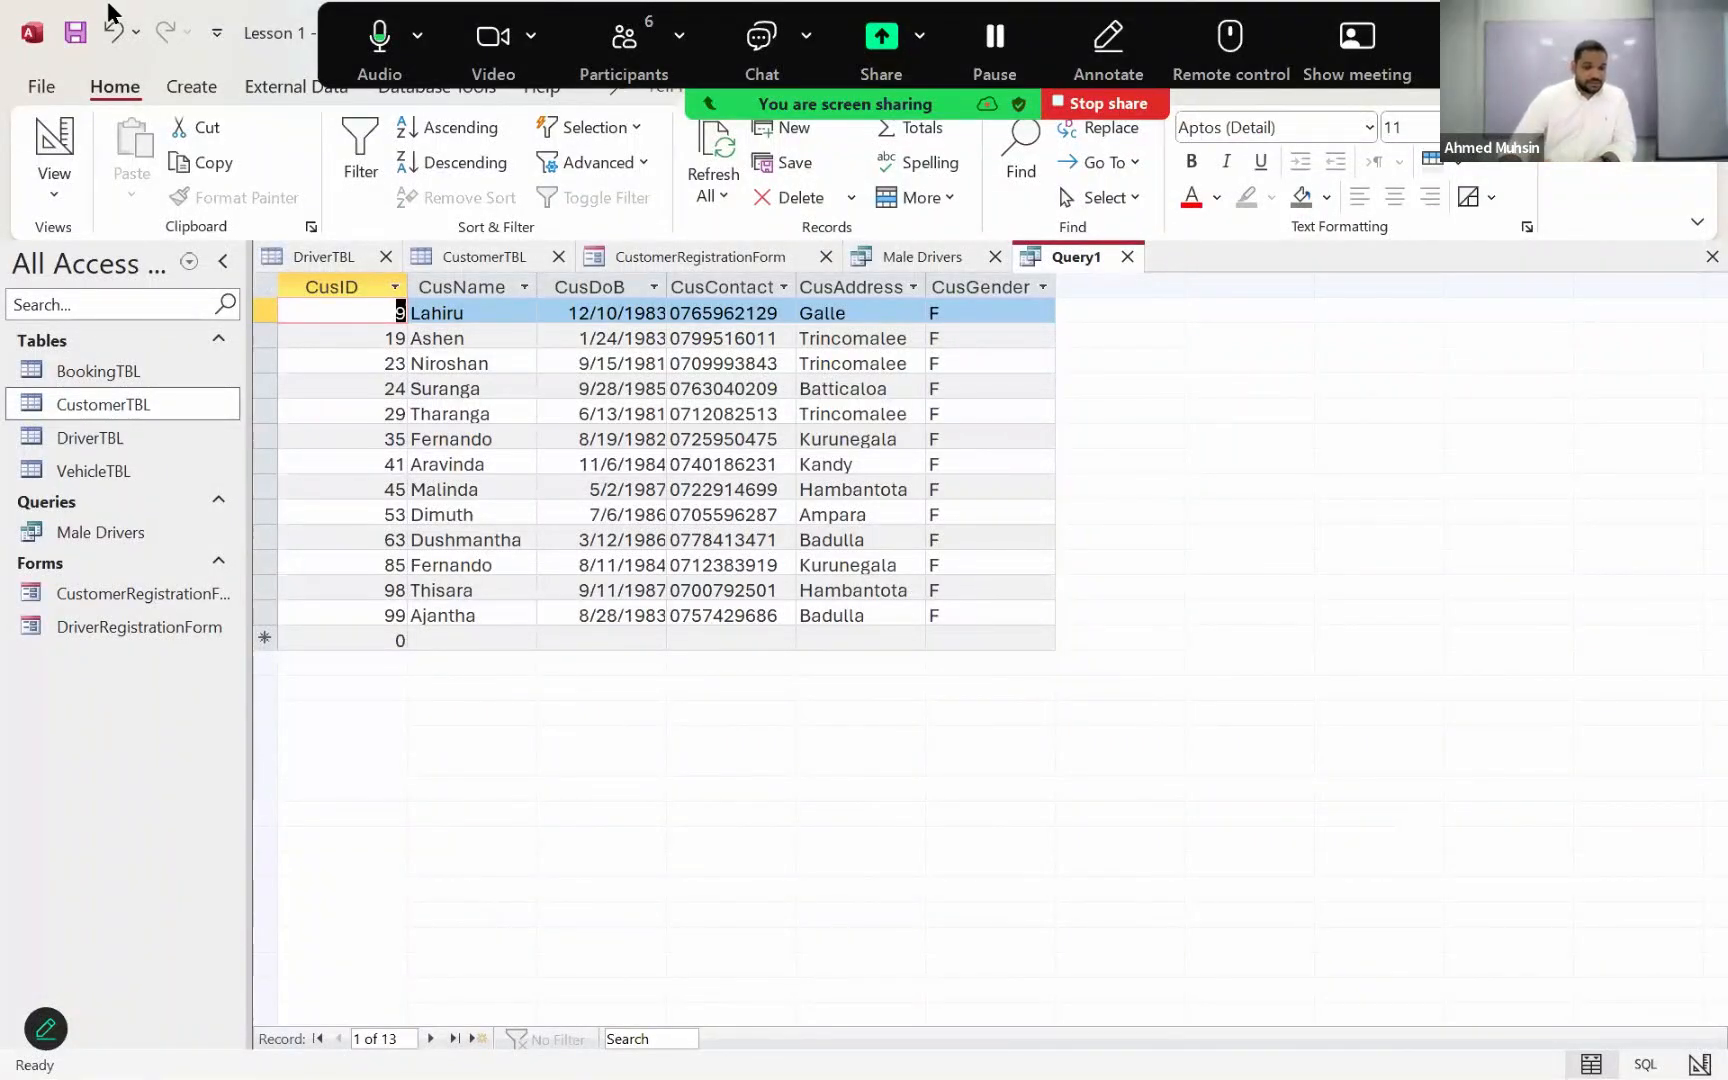
# Step: Save the query as "Female Customers Born in the 1980s"
pyautogui.click(74, 32)
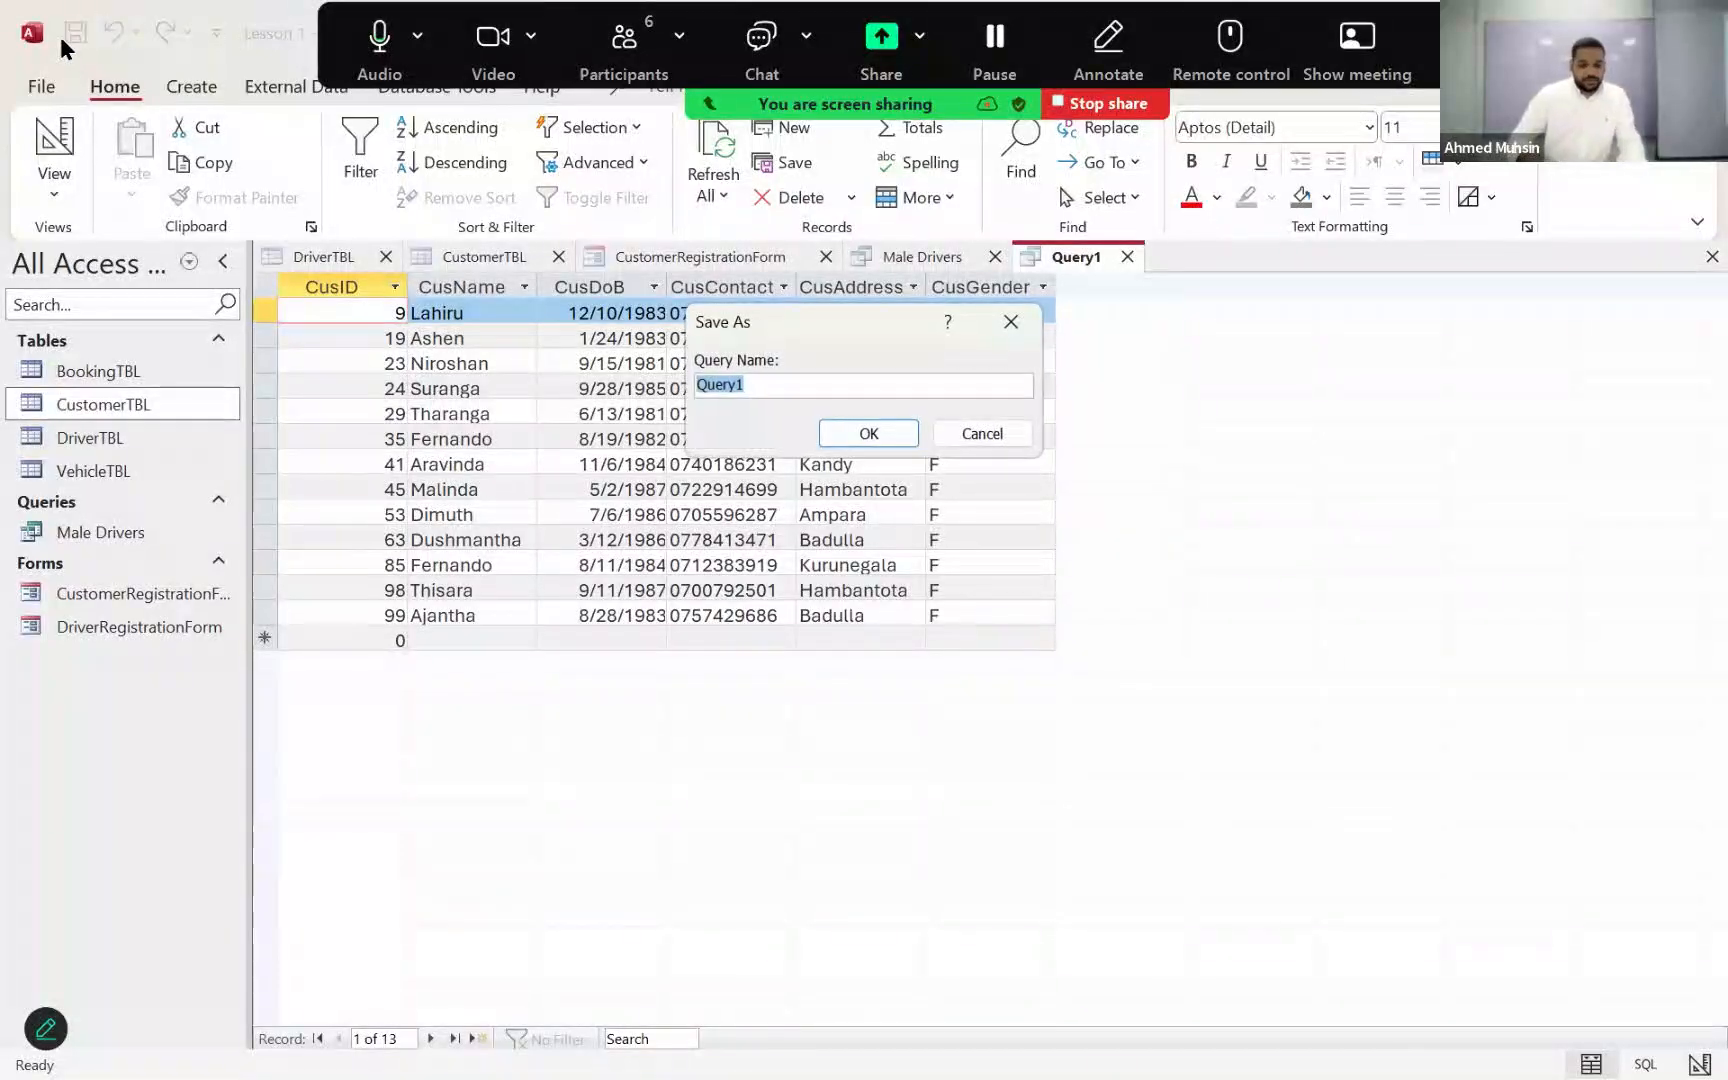
pyautogui.write('F')
pyautogui.press('BackSpace')
pyautogui.write('Femal')
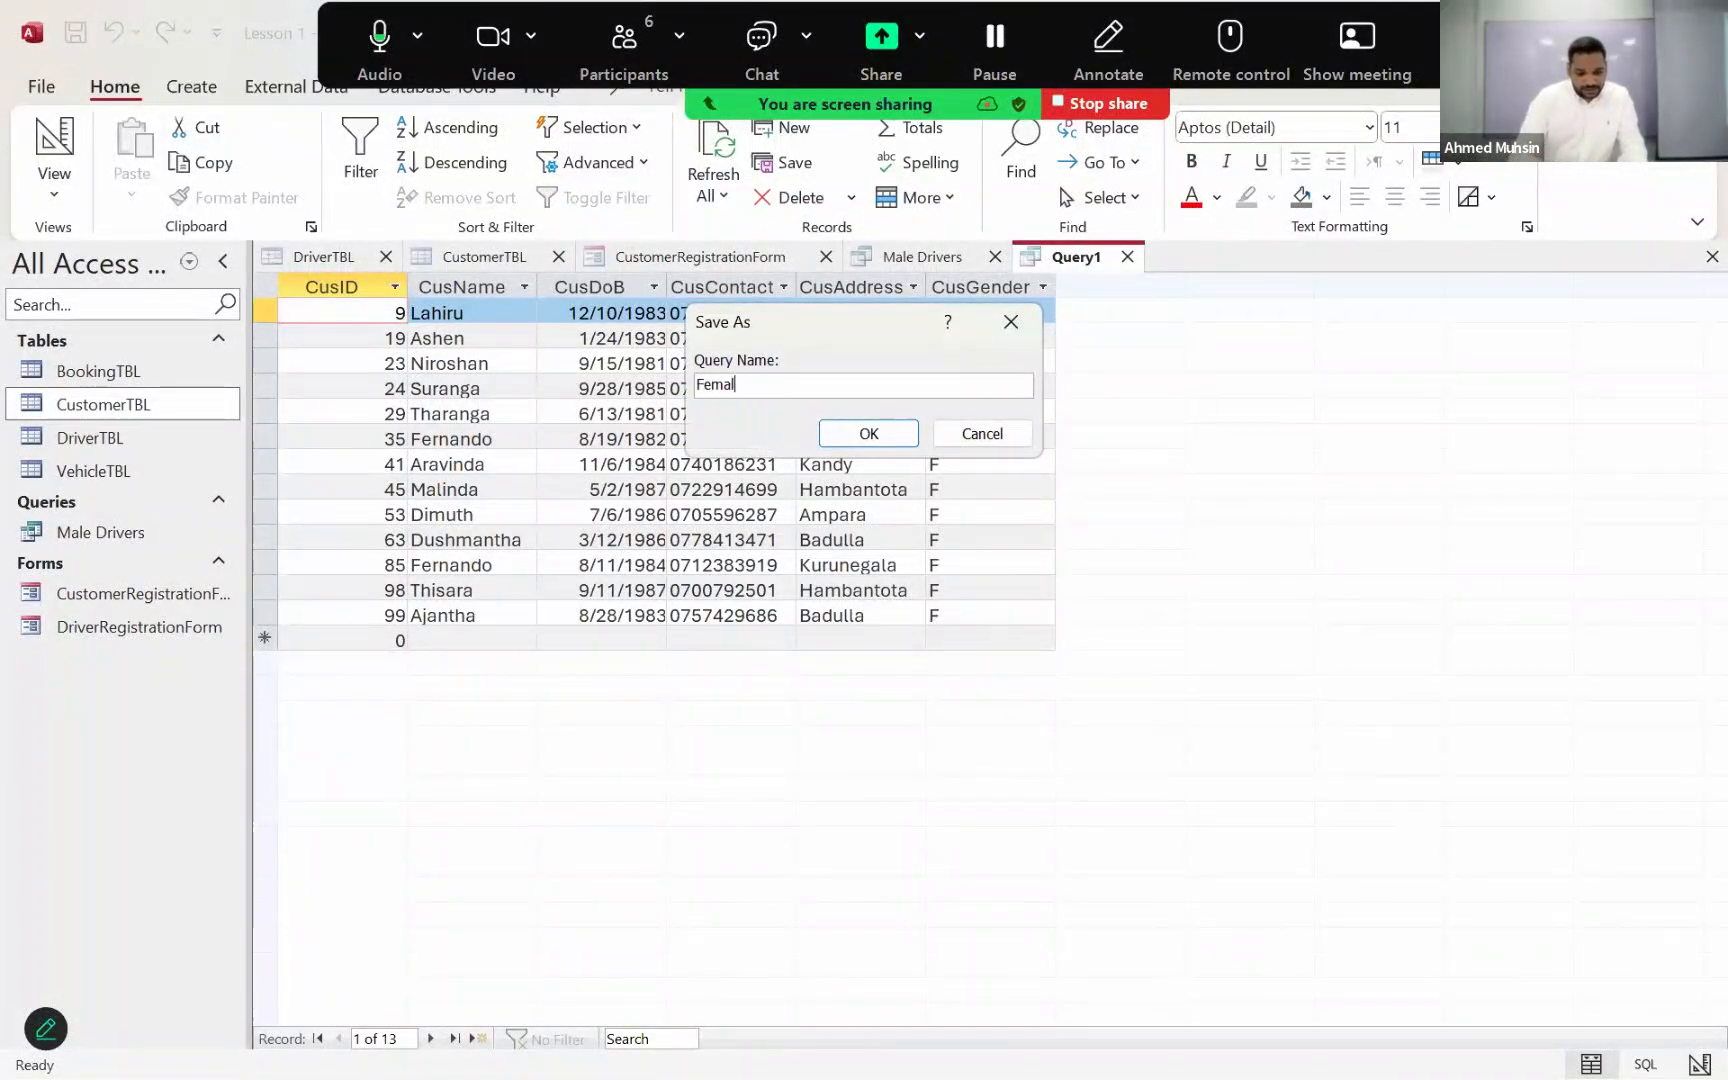
pyautogui.write('e Customer B')
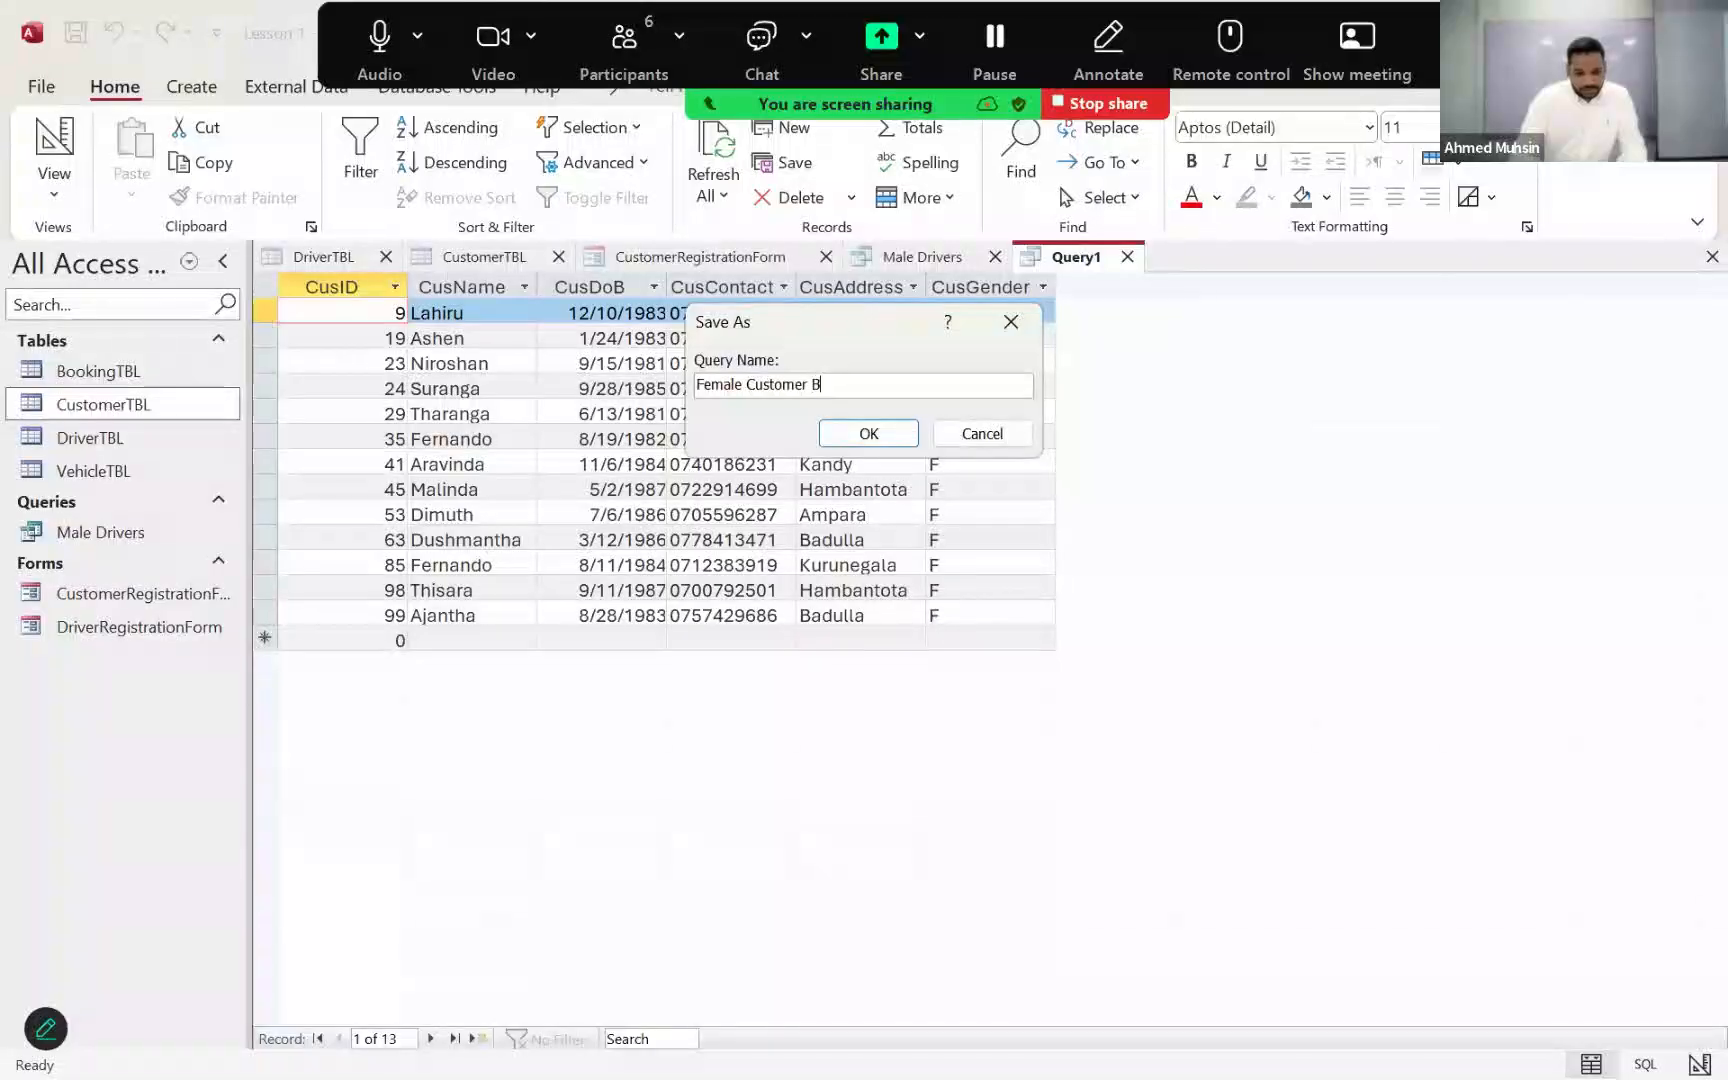
pyautogui.write('orn in 19')
pyautogui.press('BackSpace')
pyautogui.press('BackSpace')
pyautogui.press('BackSpace')
pyautogui.press('BackSpace')
pyautogui.press('BackSpace')
pyautogui.write('Between')
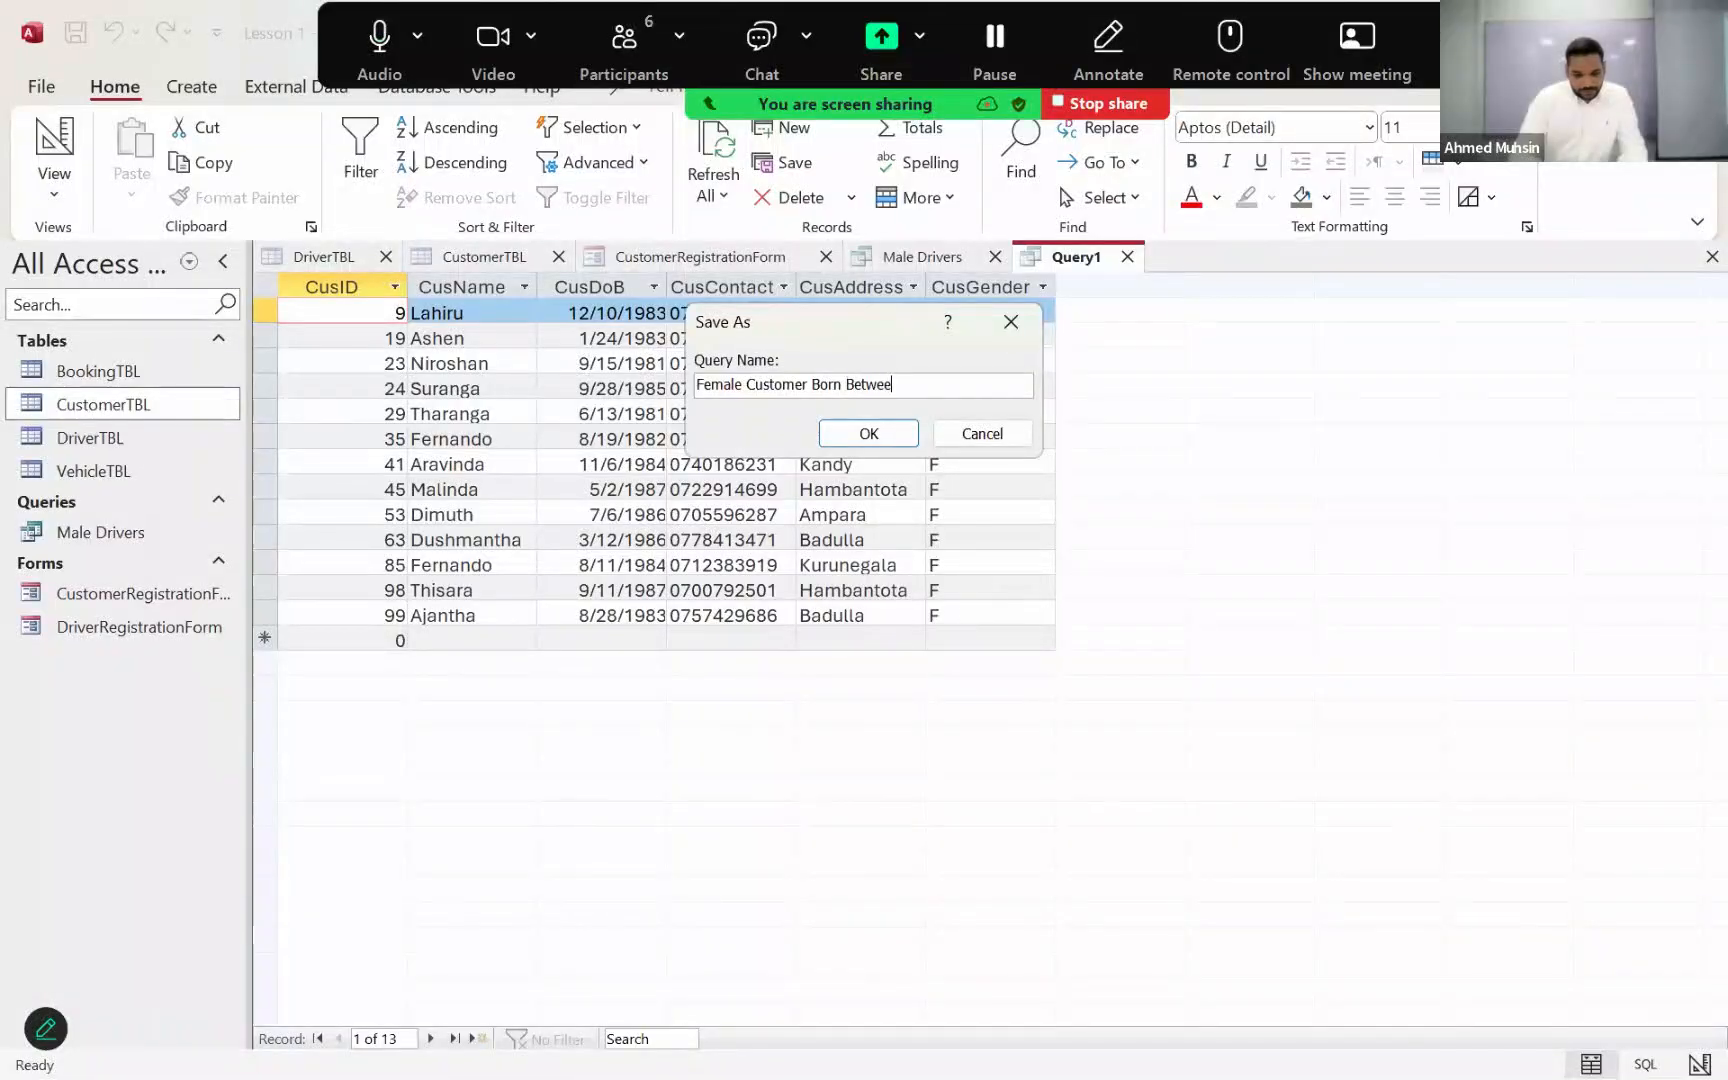
pyautogui.press('BackSpace')
pyautogui.press('BackSpace')
pyautogui.press('BackSpace')
pyautogui.press('BackSpace')
pyautogui.press('BackSpace')
pyautogui.press('BackSpace')
pyautogui.press('BackSpace')
pyautogui.write('in the 1980s')
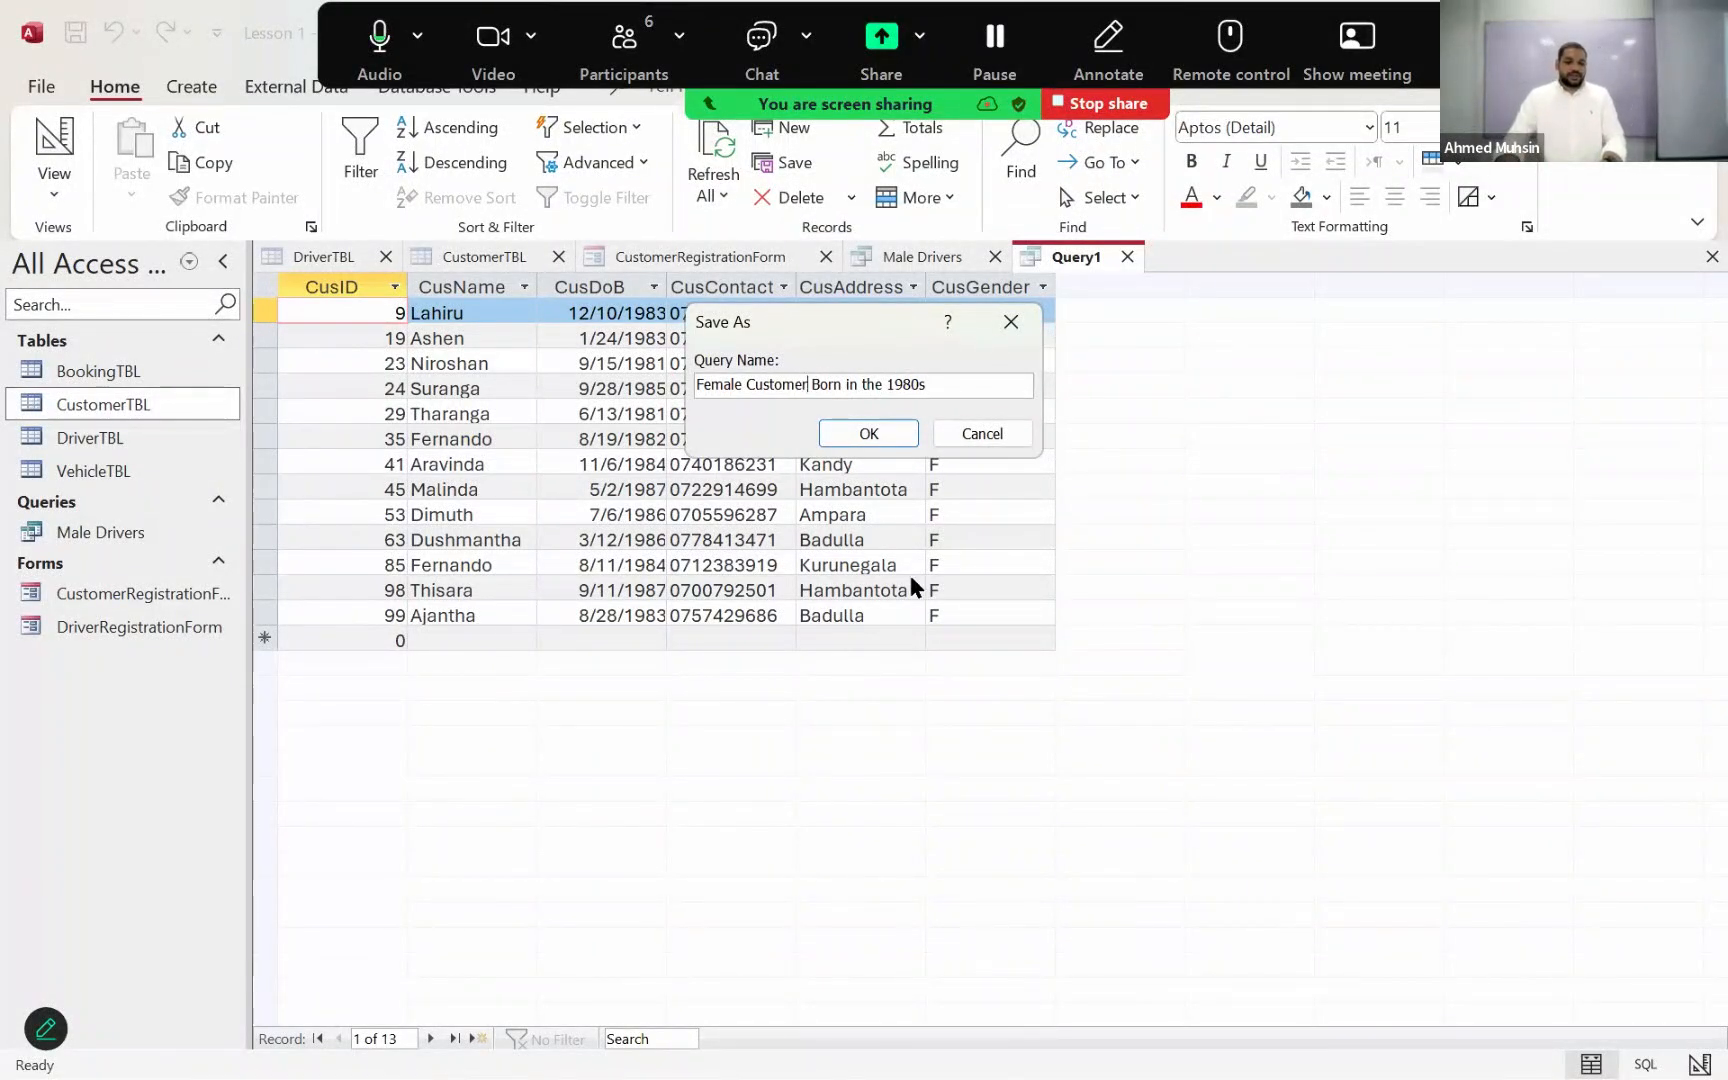
pyautogui.write('s')
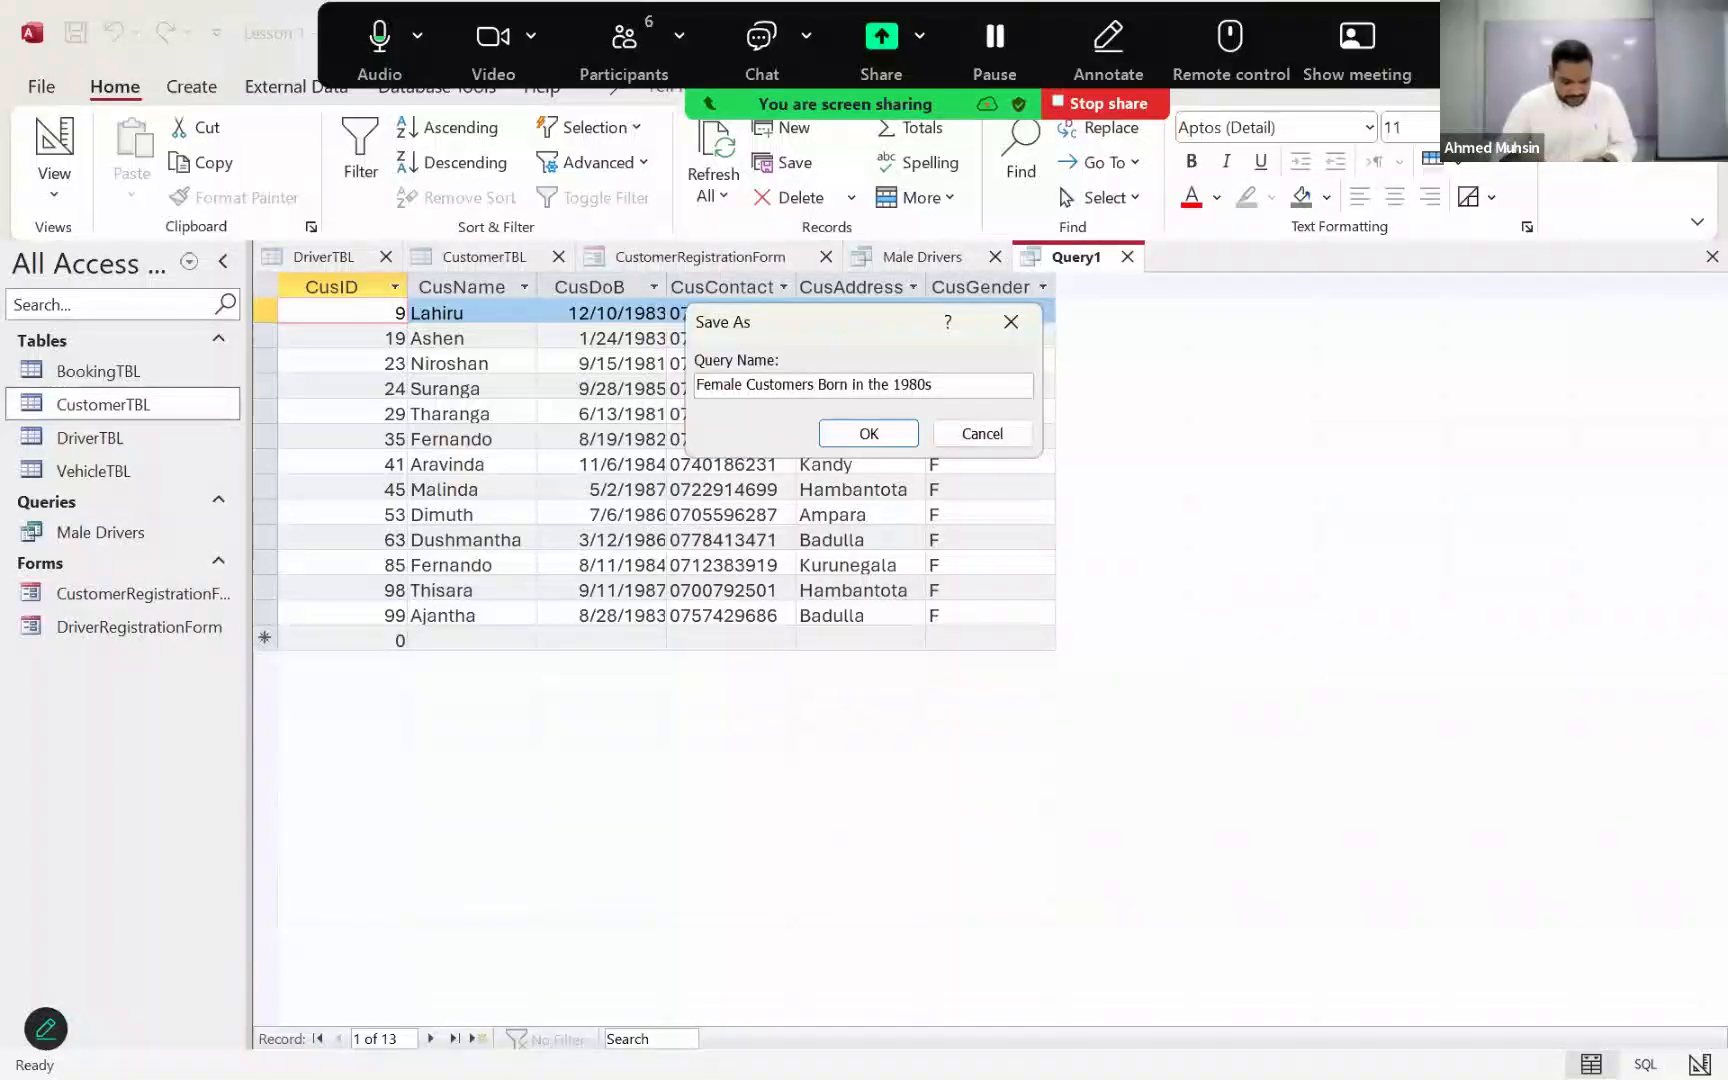
pyautogui.click(880, 433)
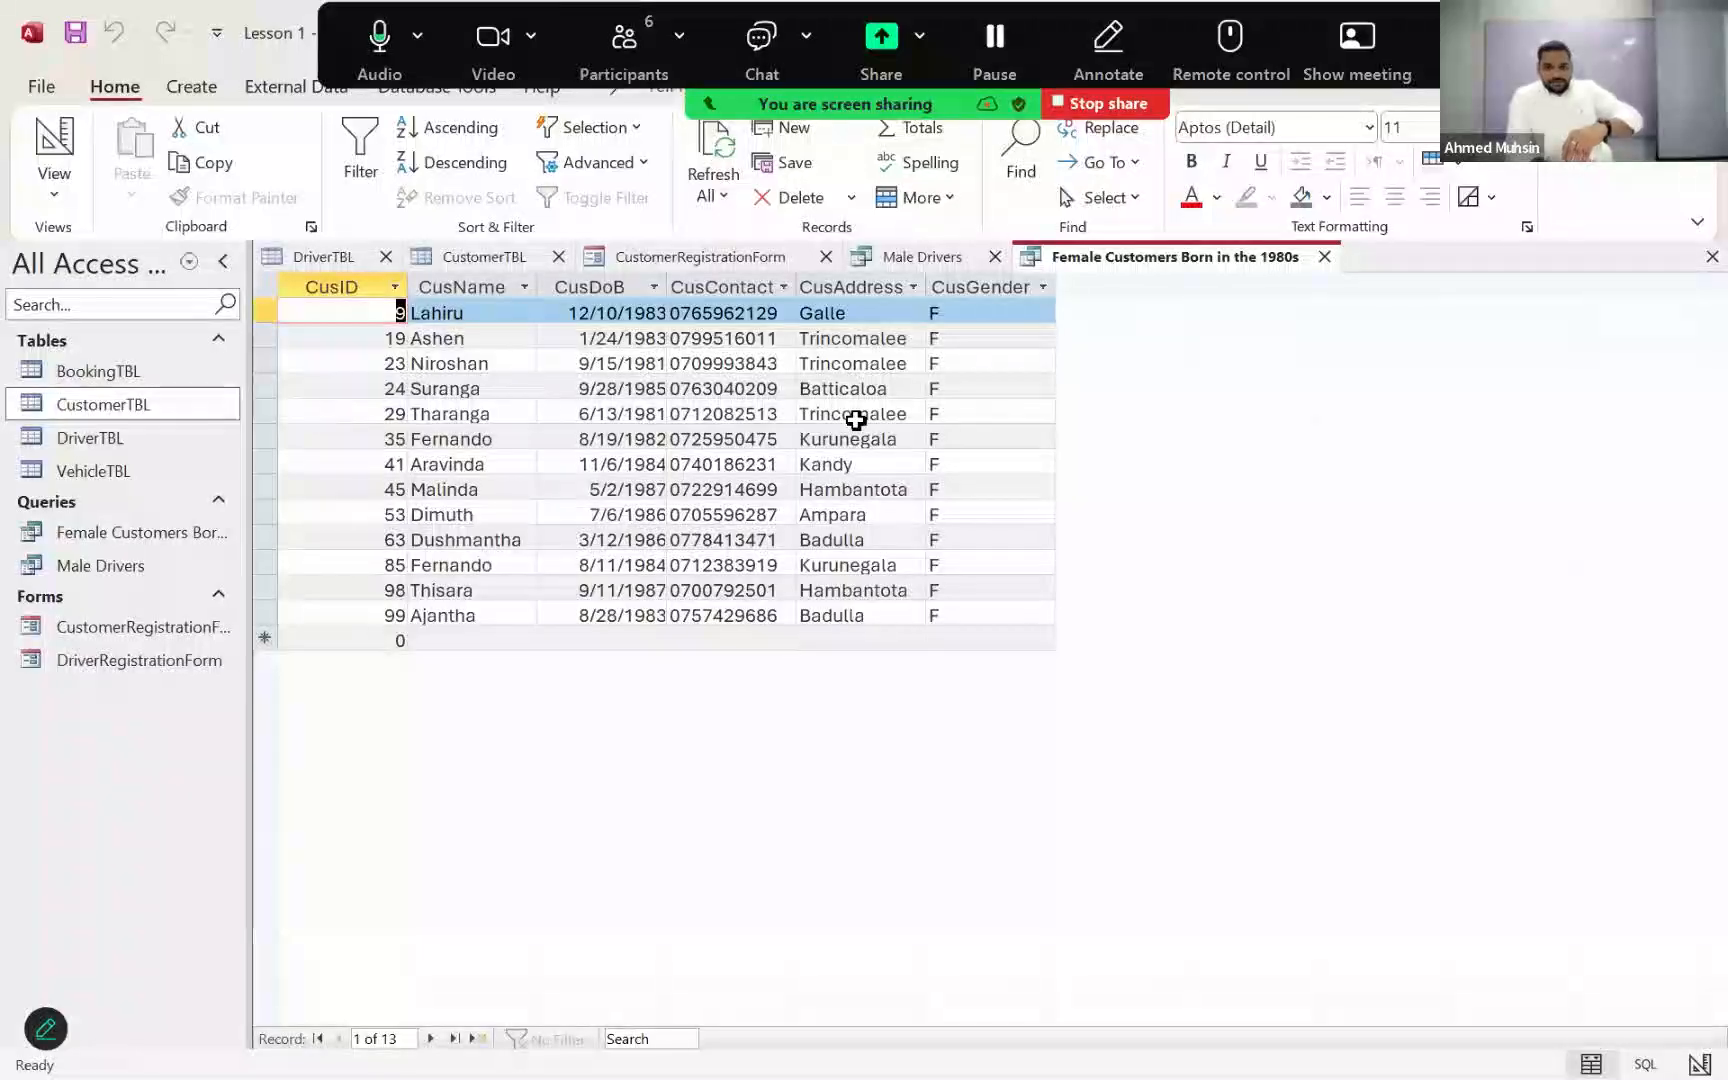
# Step: Open the BookingTBL table and examine its booking records and fields, checking CustomerTBL in between
pyautogui.click(323, 257)
pyautogui.doubleClick(136, 369)
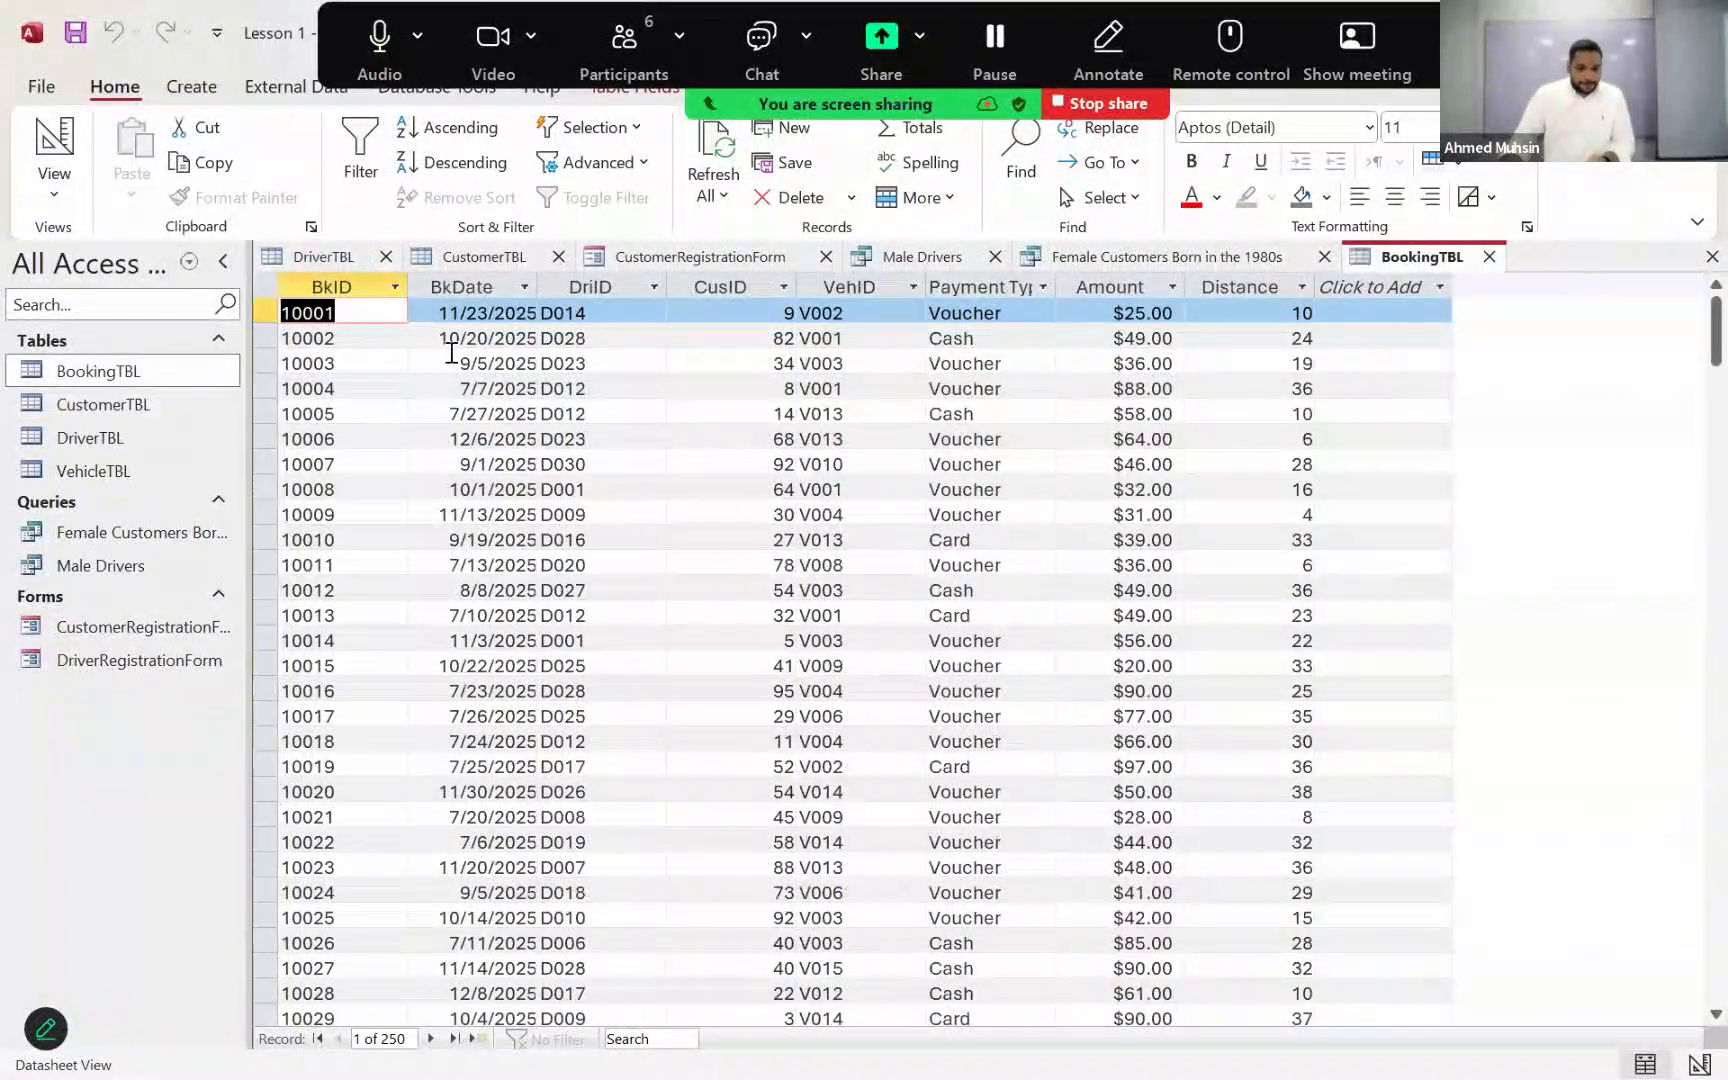
pyautogui.doubleClick(122, 406)
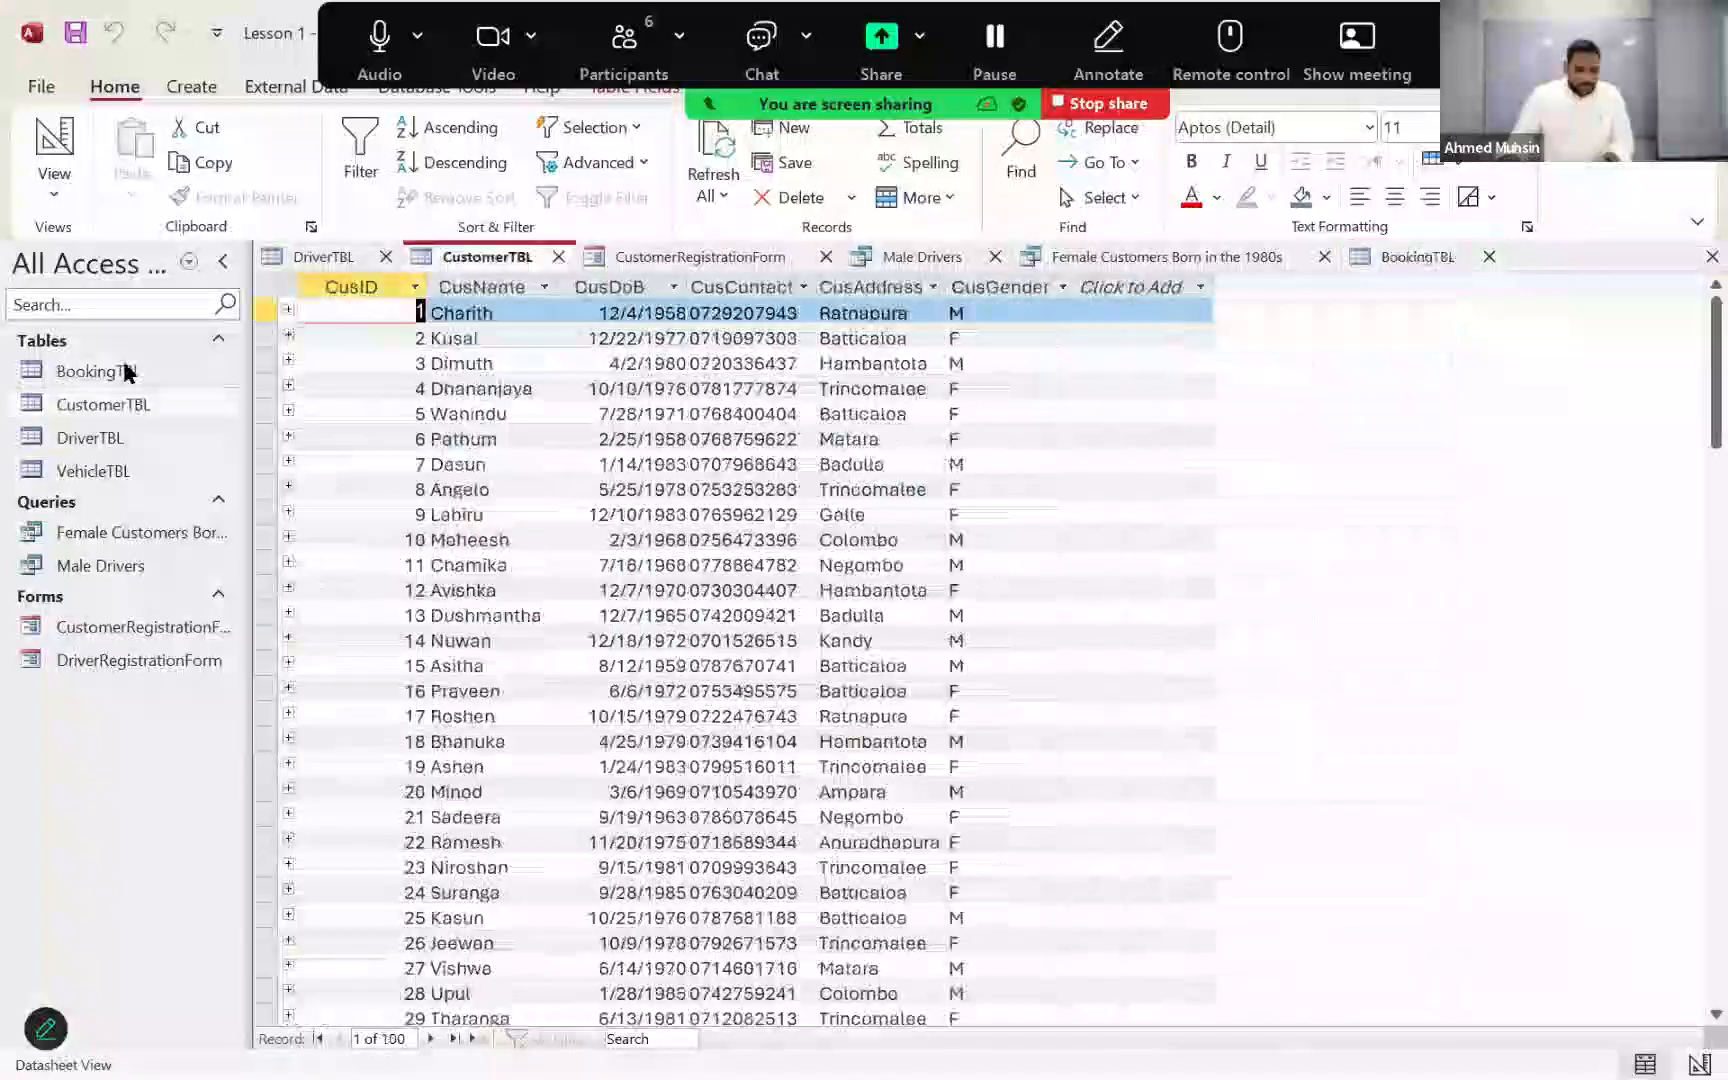
pyautogui.doubleClick(122, 371)
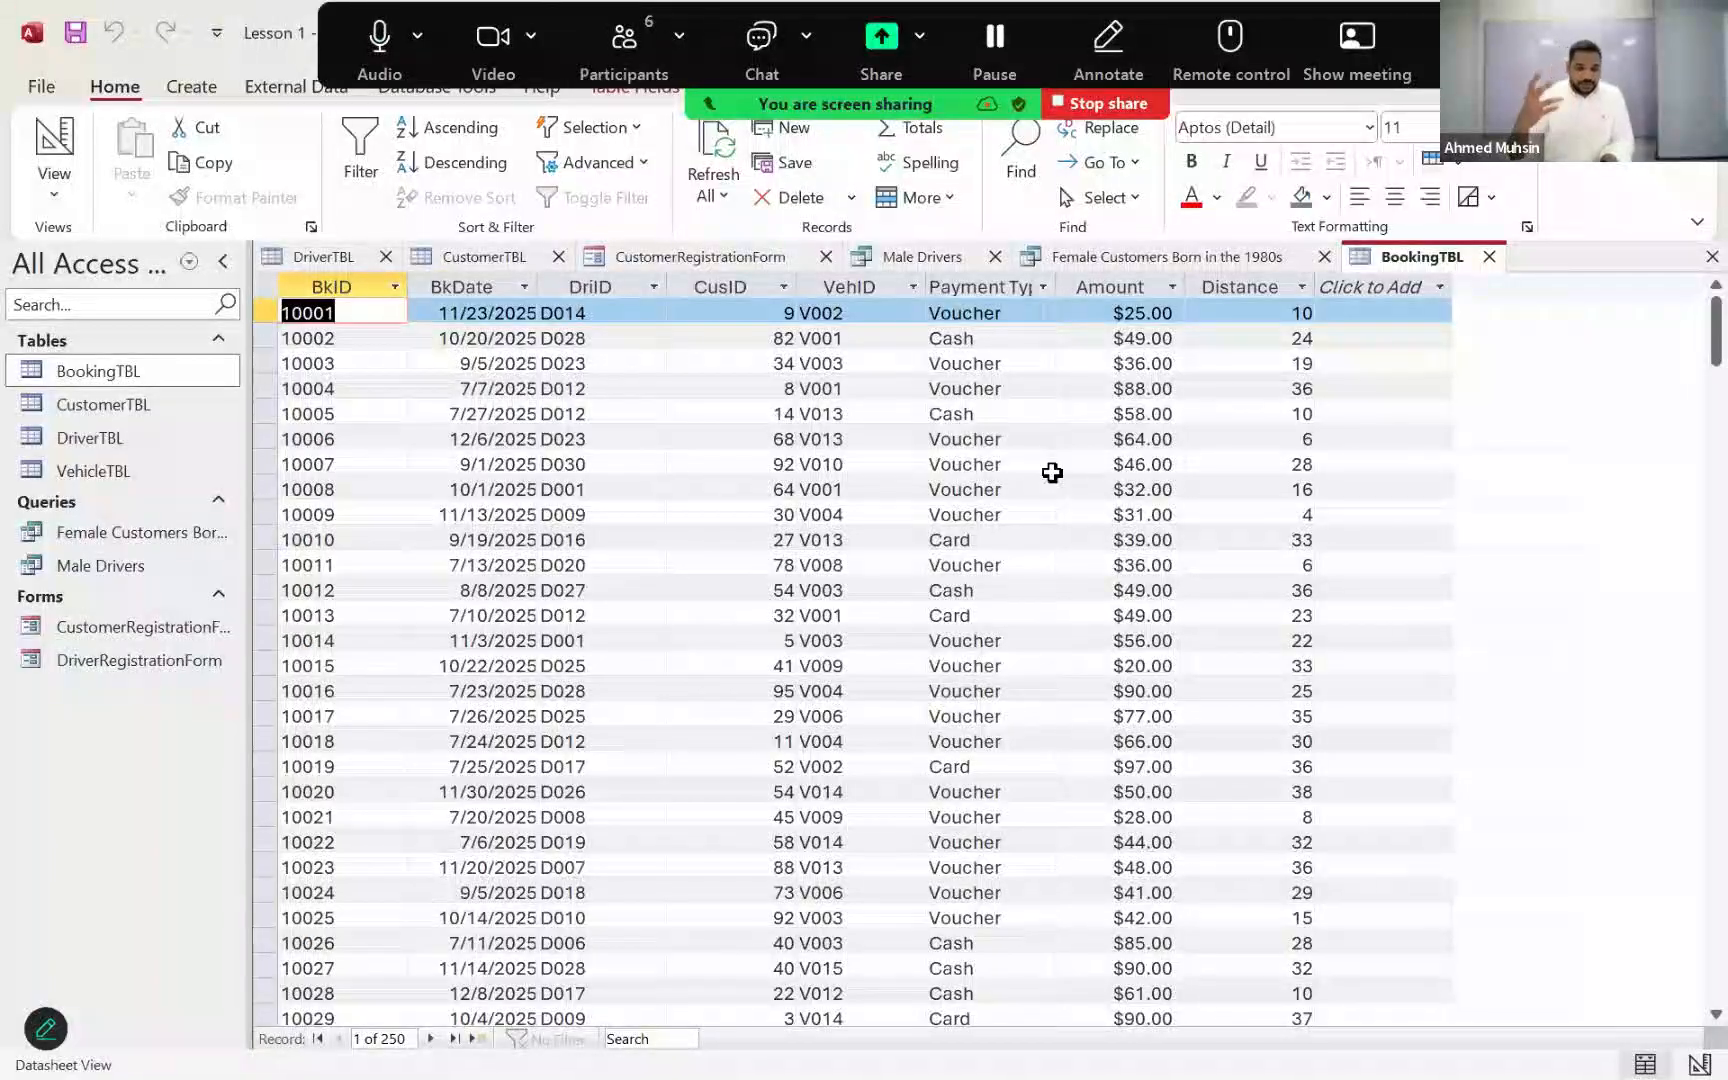
# Step: Create a blank query in Design View, add BookingTBL and enlarge its field list to show all fields
pyautogui.click(176, 87)
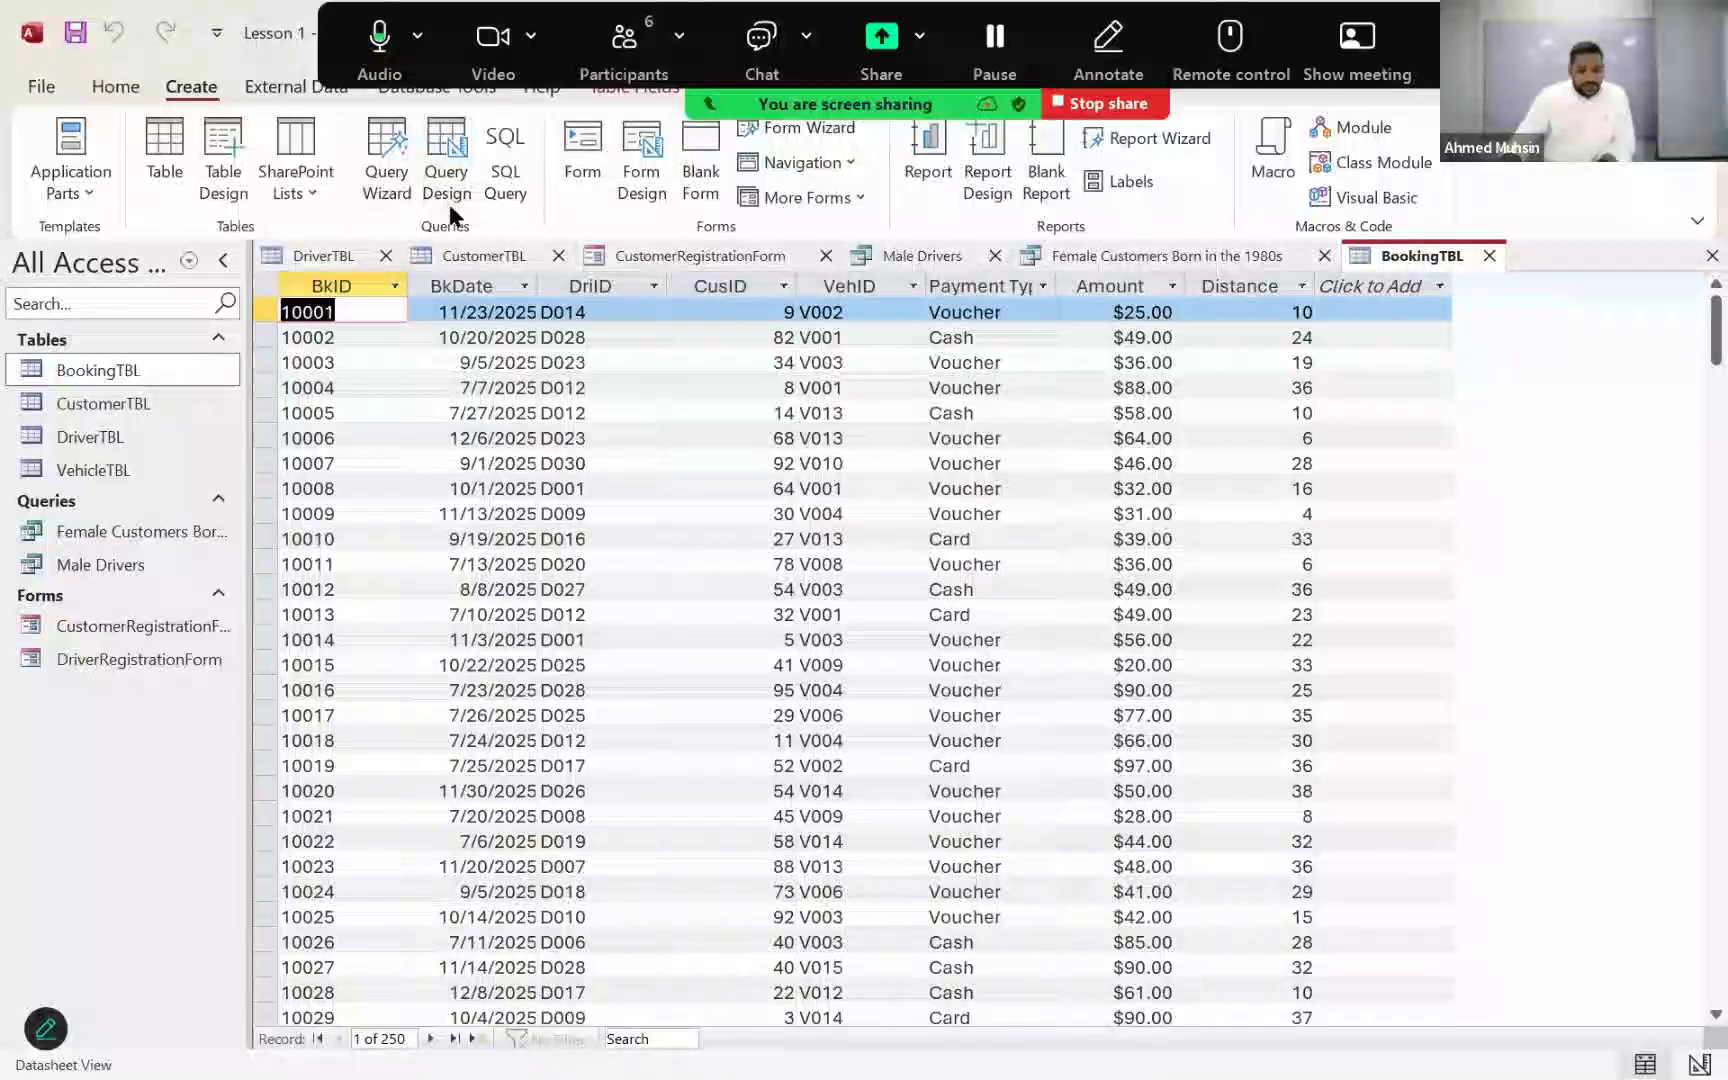
pyautogui.click(446, 185)
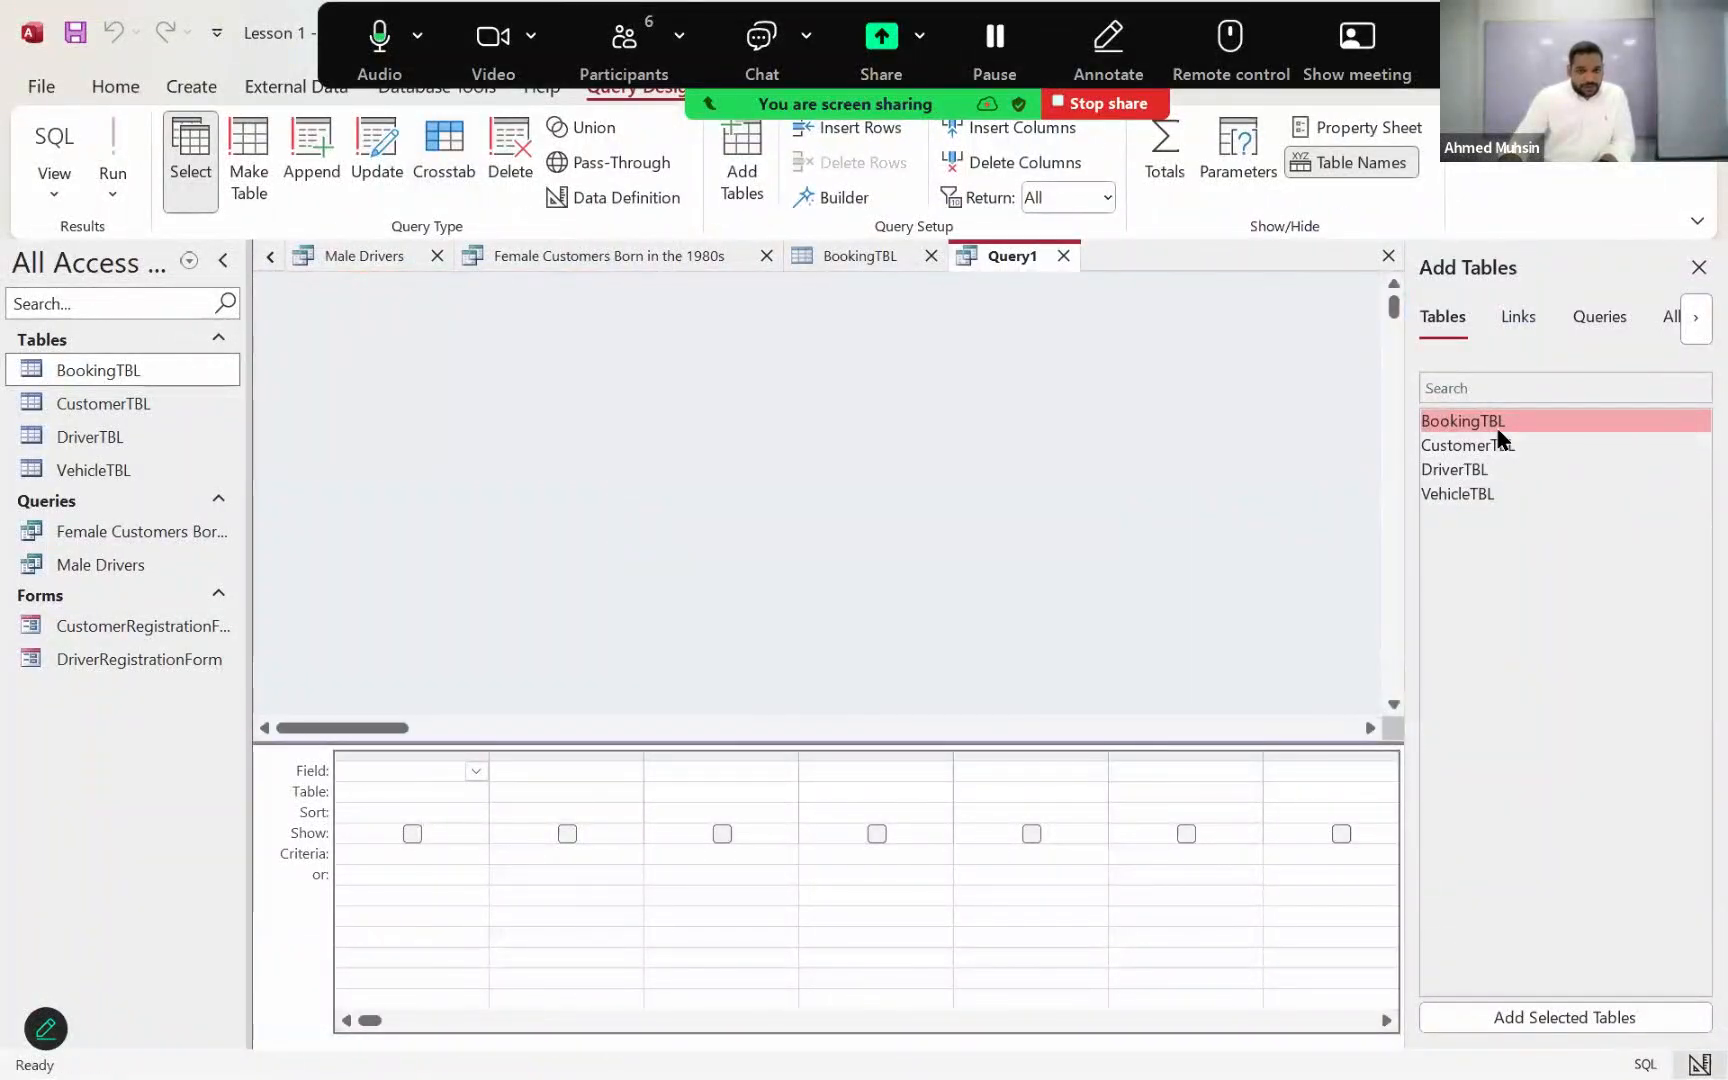
pyautogui.doubleClick(1483, 424)
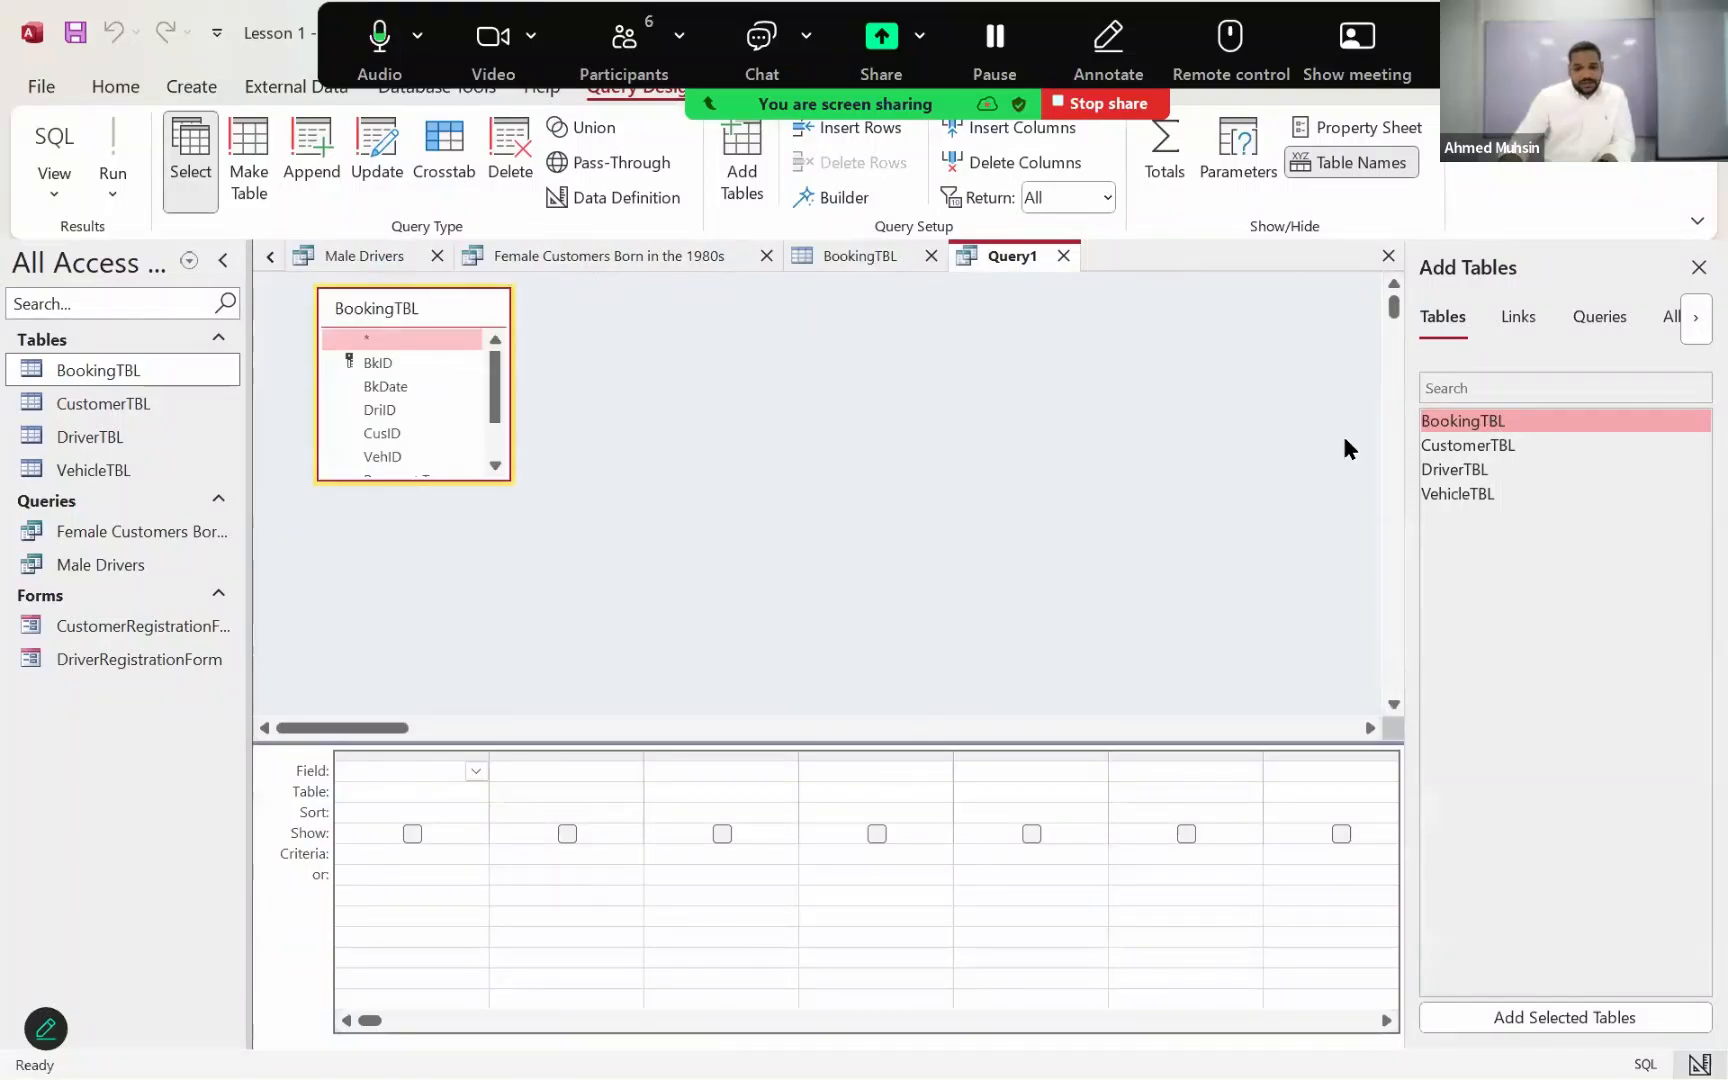
pyautogui.click(452, 474)
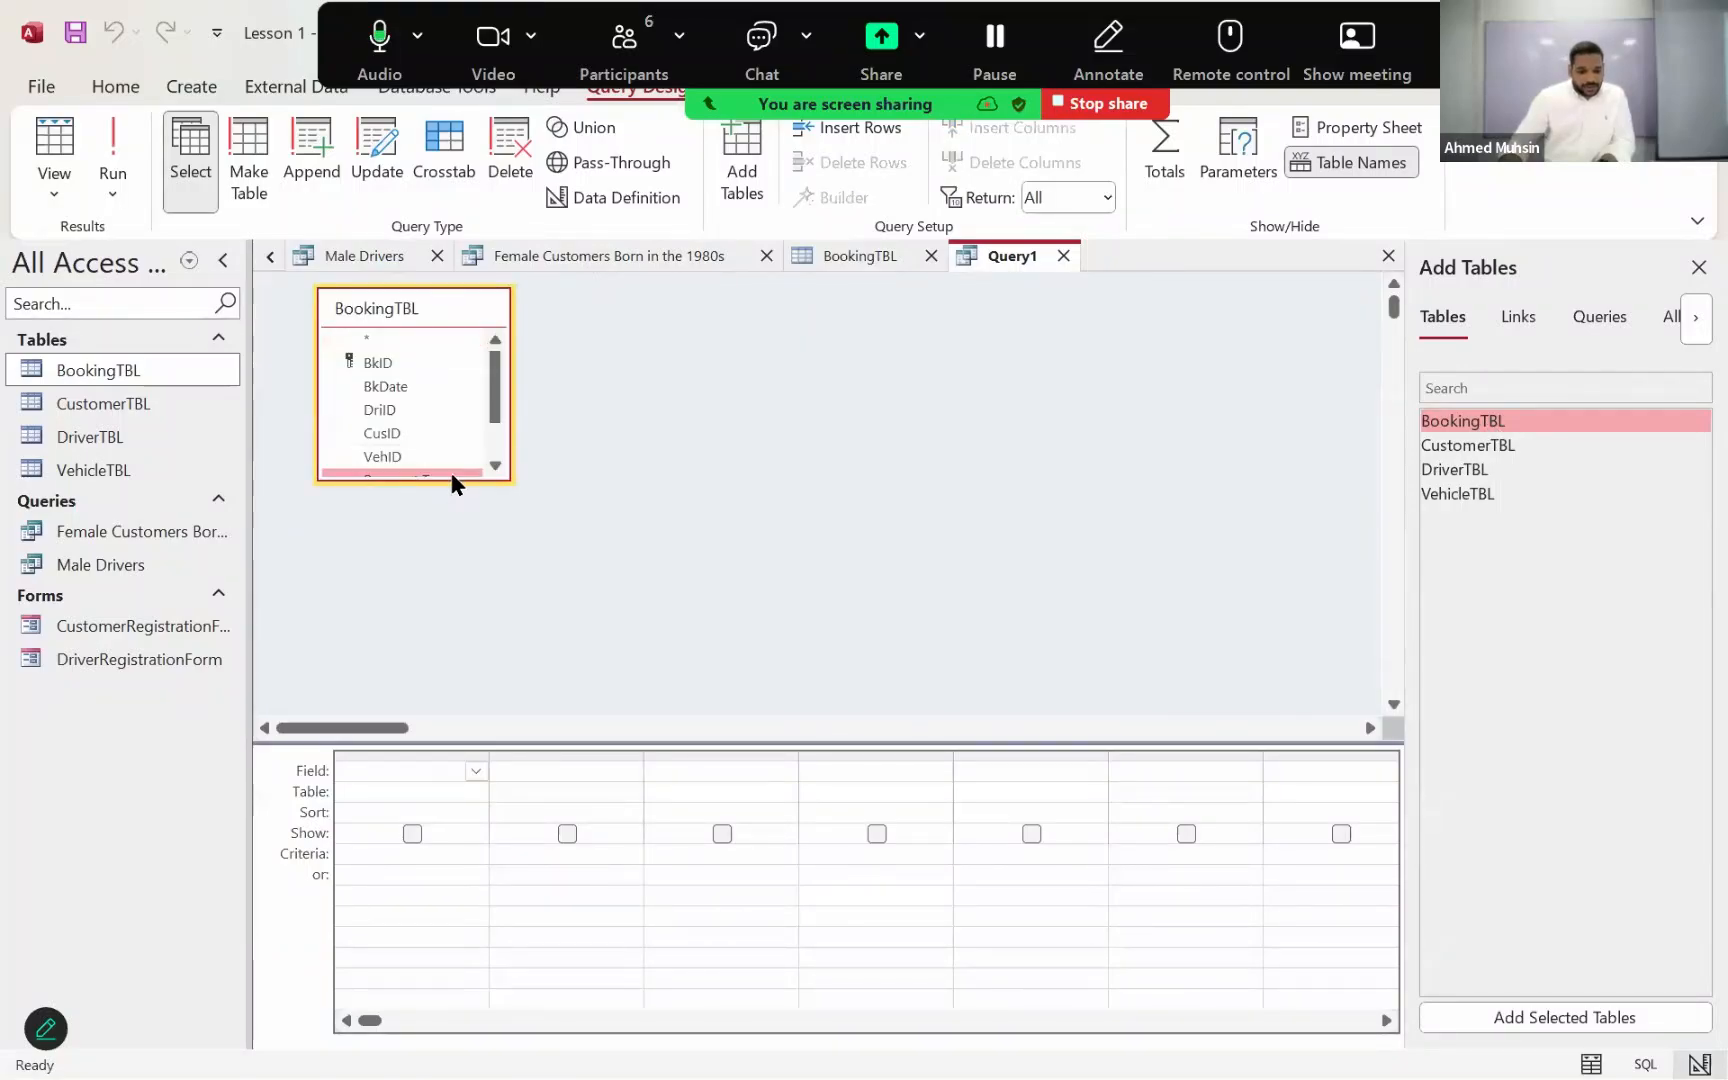
pyautogui.moveTo(451, 474); pyautogui.dragTo(451, 628)
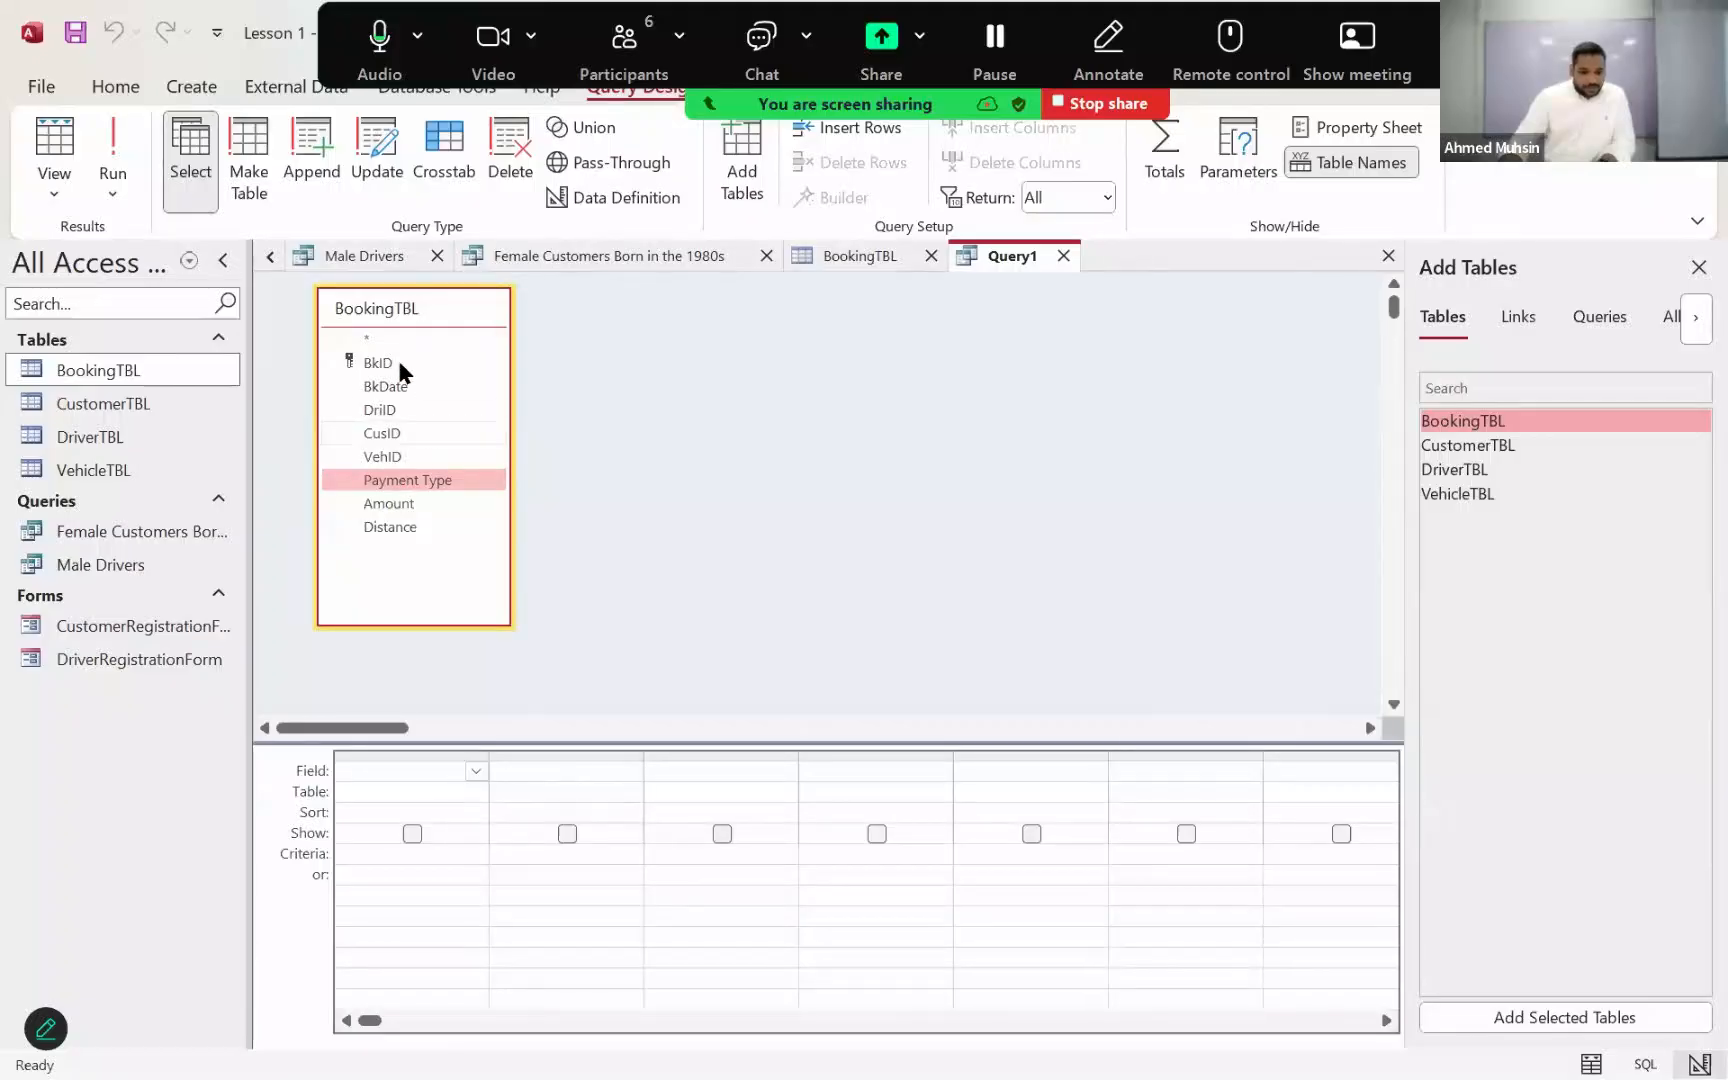
# Step: Add BkID, BkDate and Amount from BookingTBL to the query's design grid
pyautogui.doubleClick(398, 361)
pyautogui.doubleClick(387, 388)
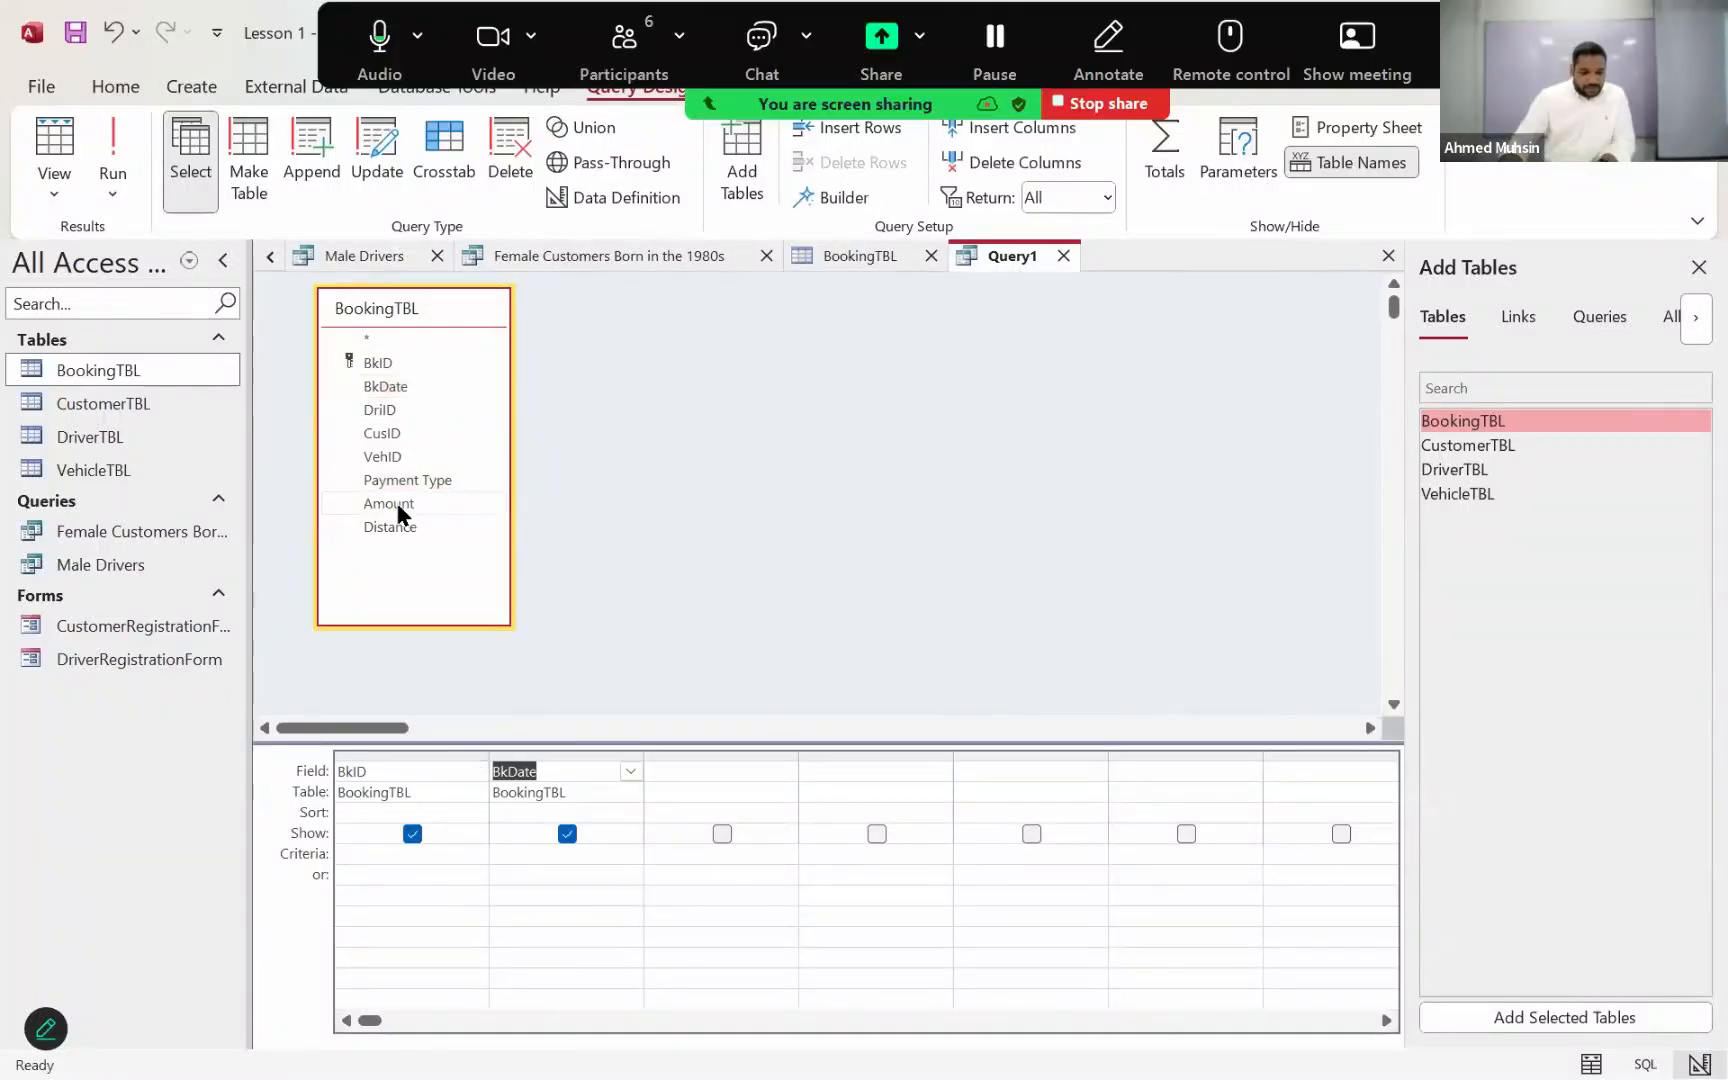
pyautogui.doubleClick(397, 503)
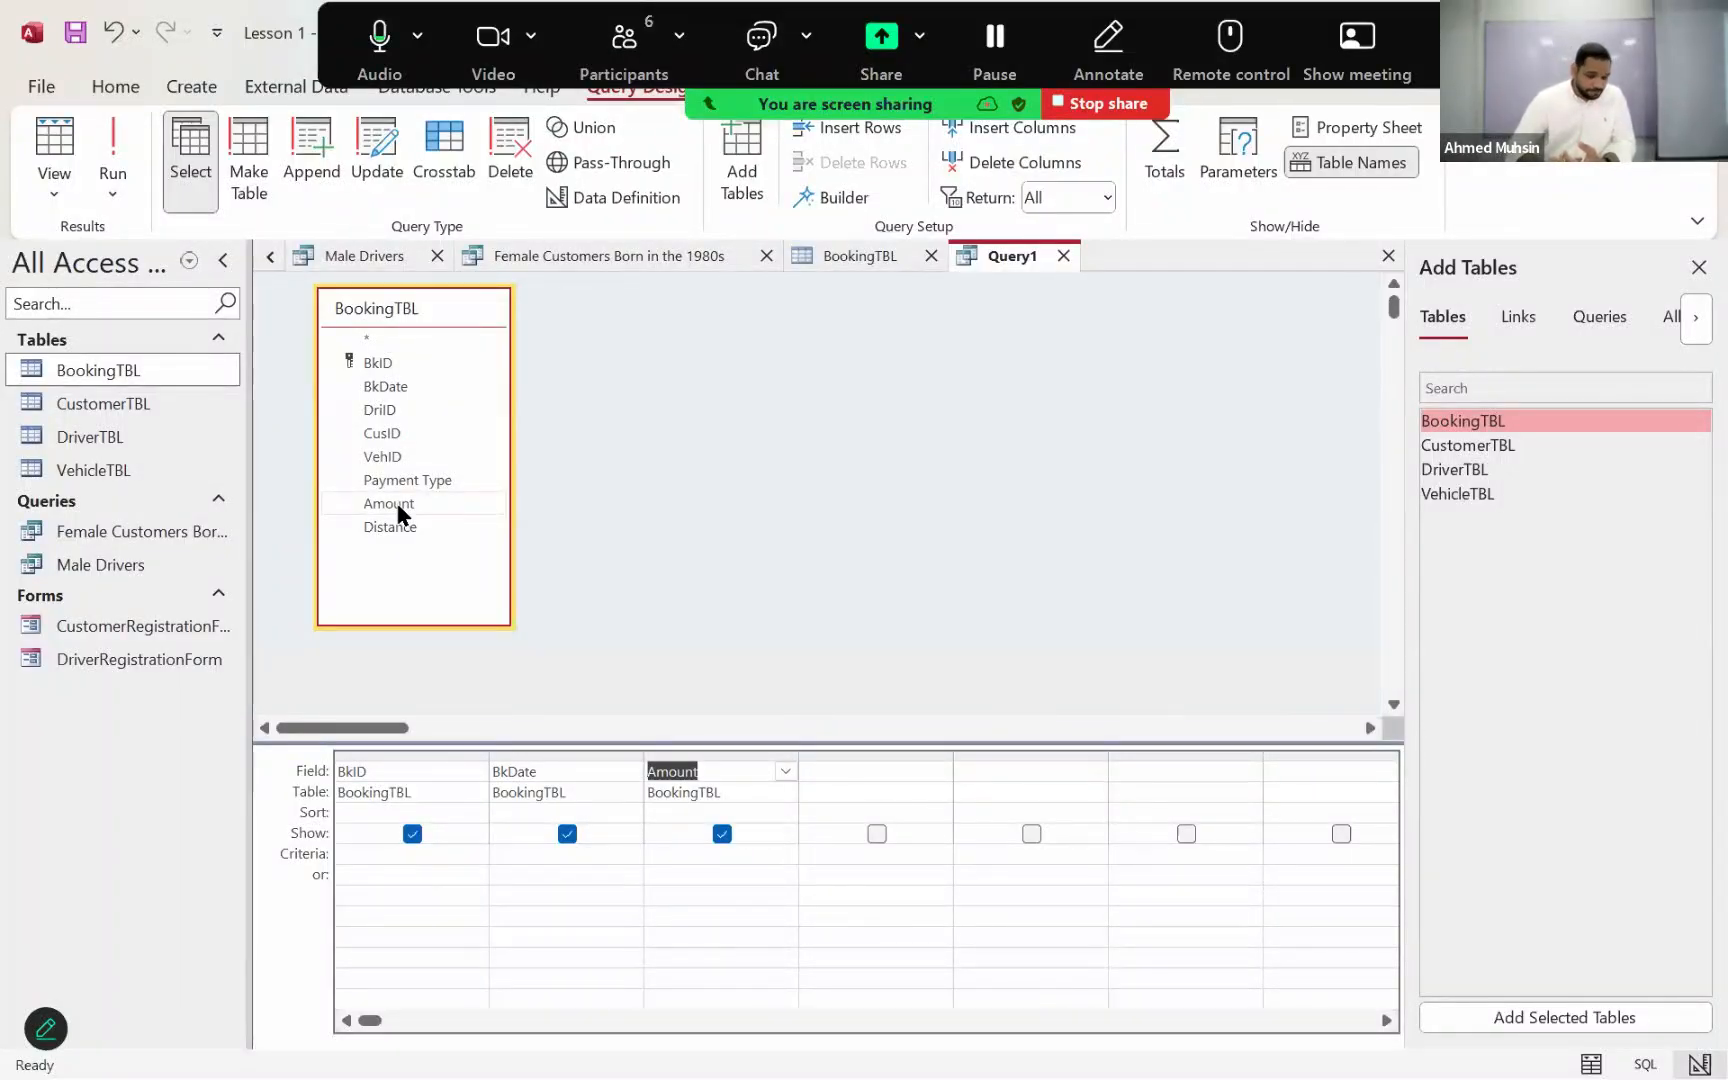
# Step: Set the criteria of the Amount field to >50
pyautogui.click(671, 853)
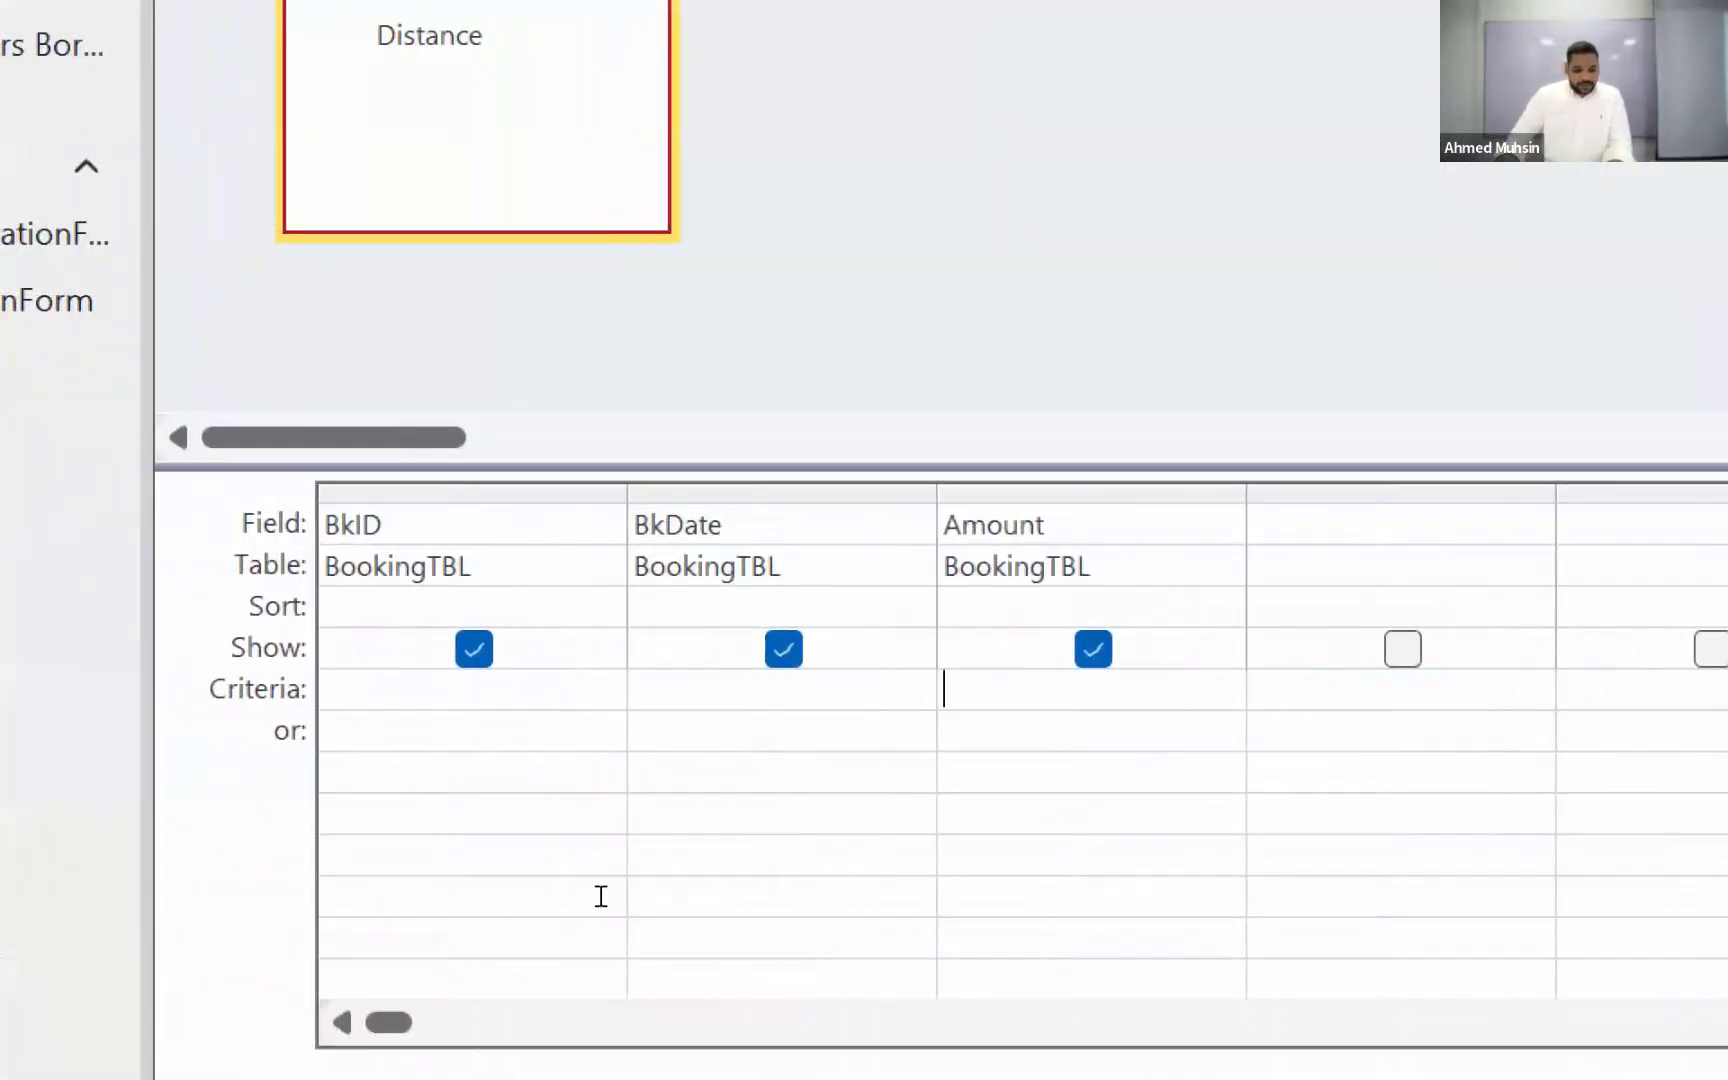
pyautogui.write('>')
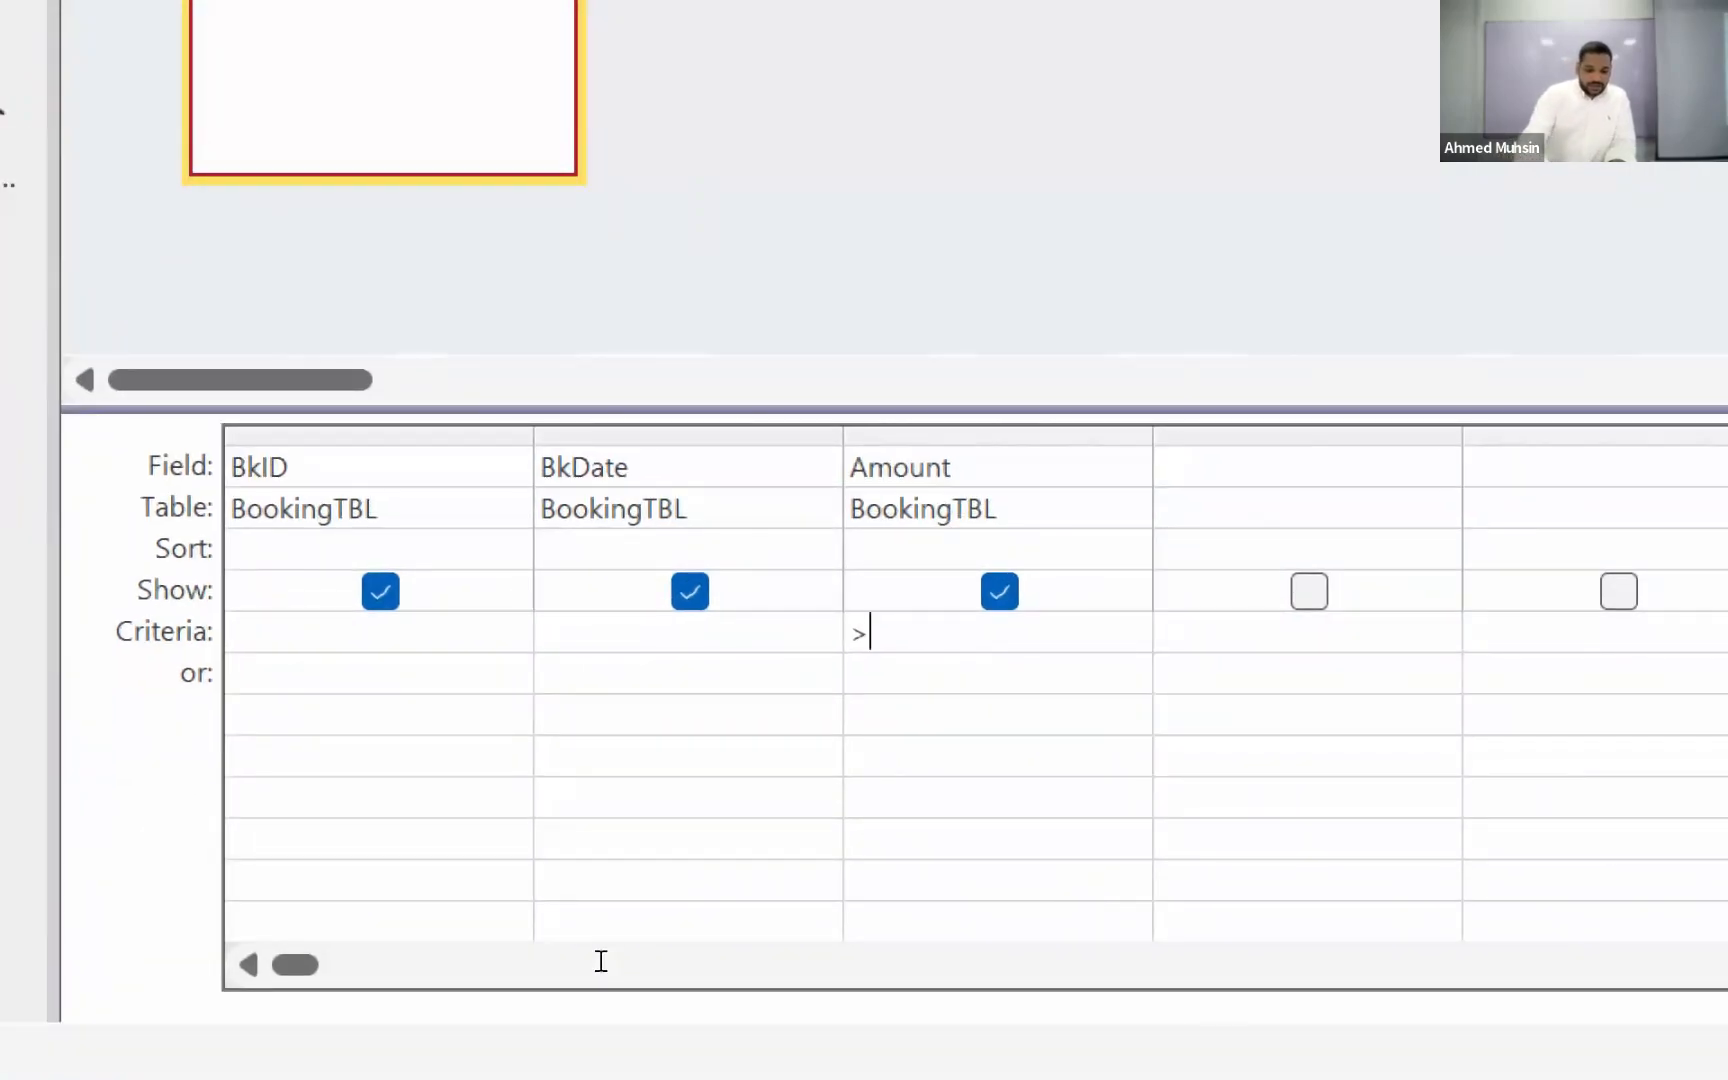
pyautogui.write('50')
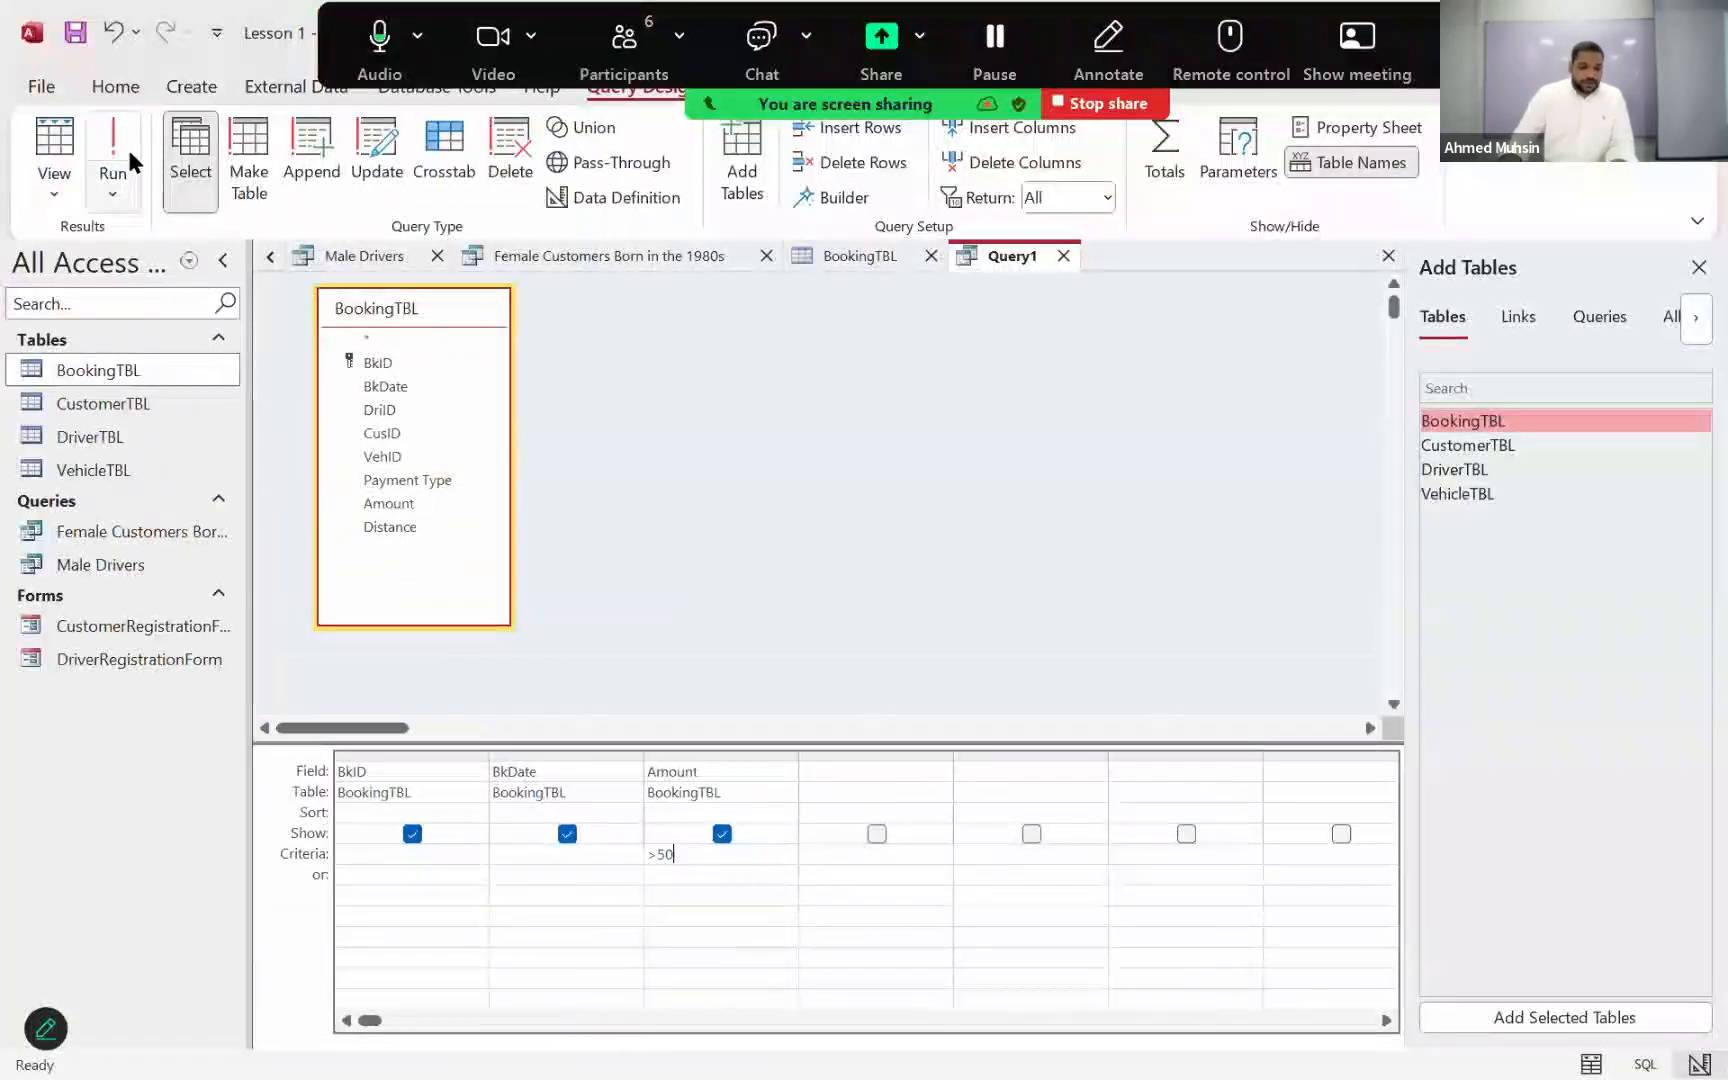
# Step: Run the query to check the bookings over 50, and return it to Design View
pyautogui.click(128, 150)
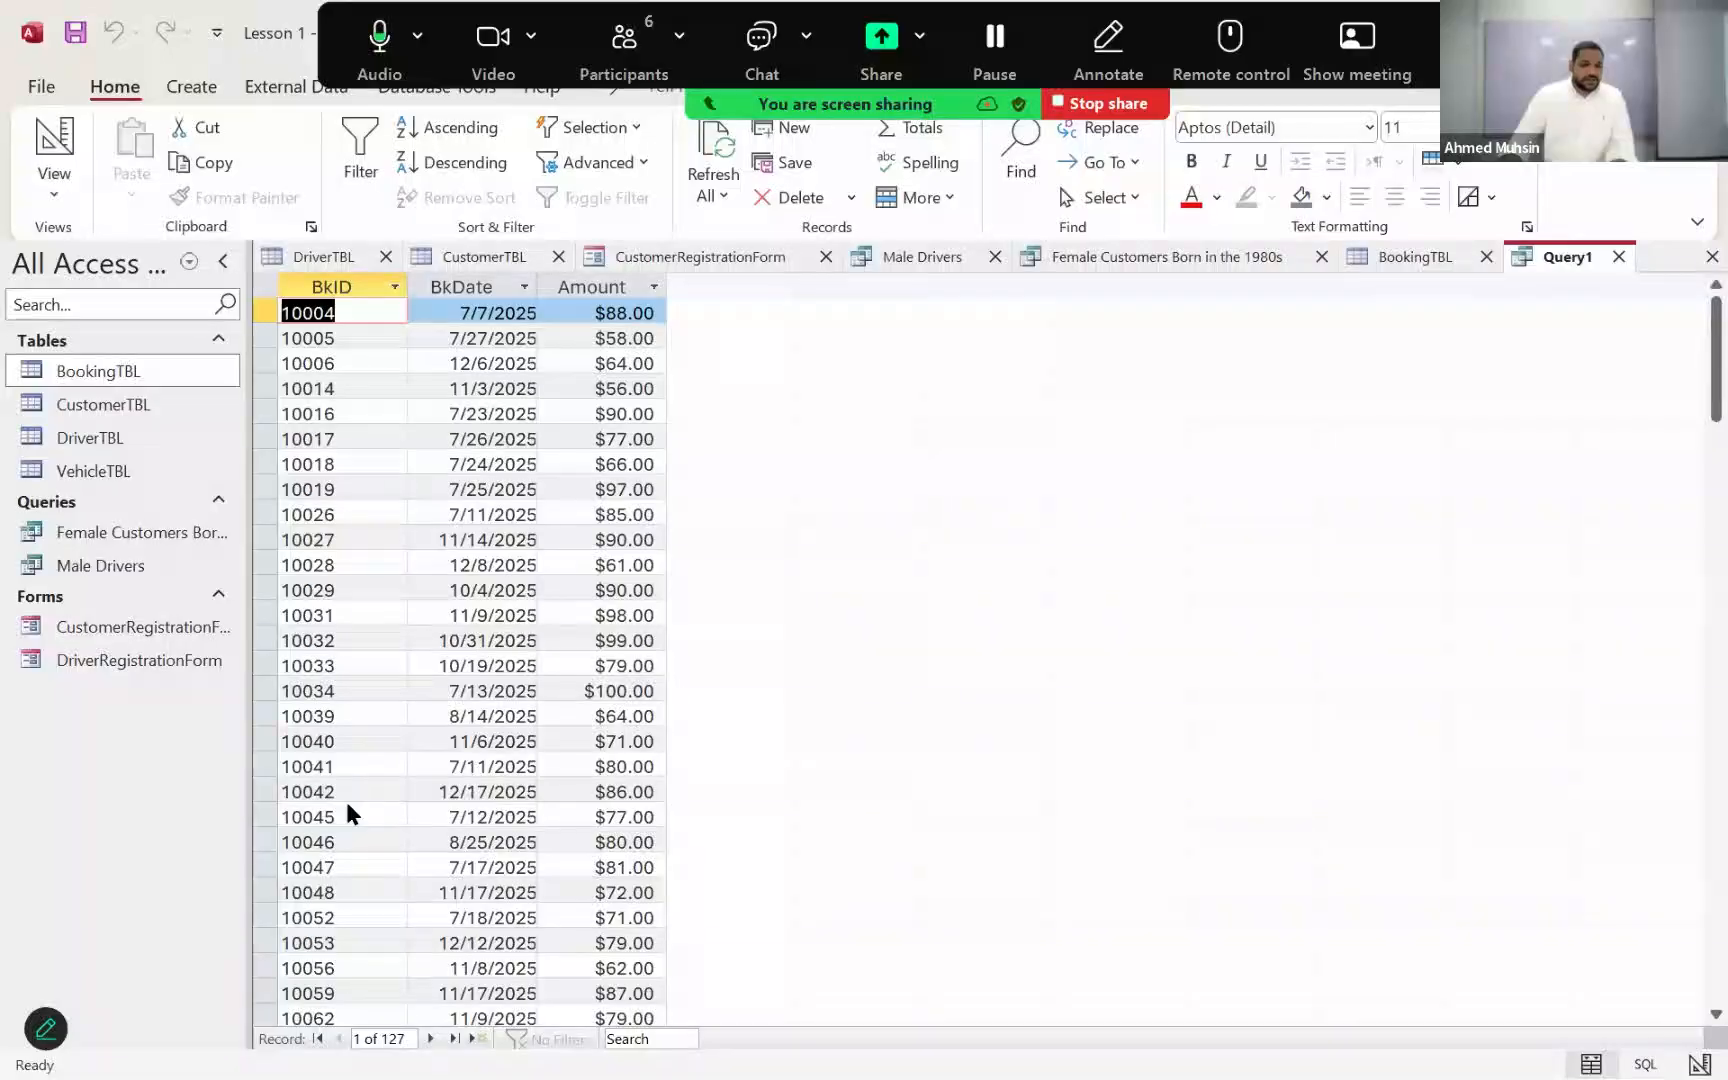
pyautogui.click(346, 798)
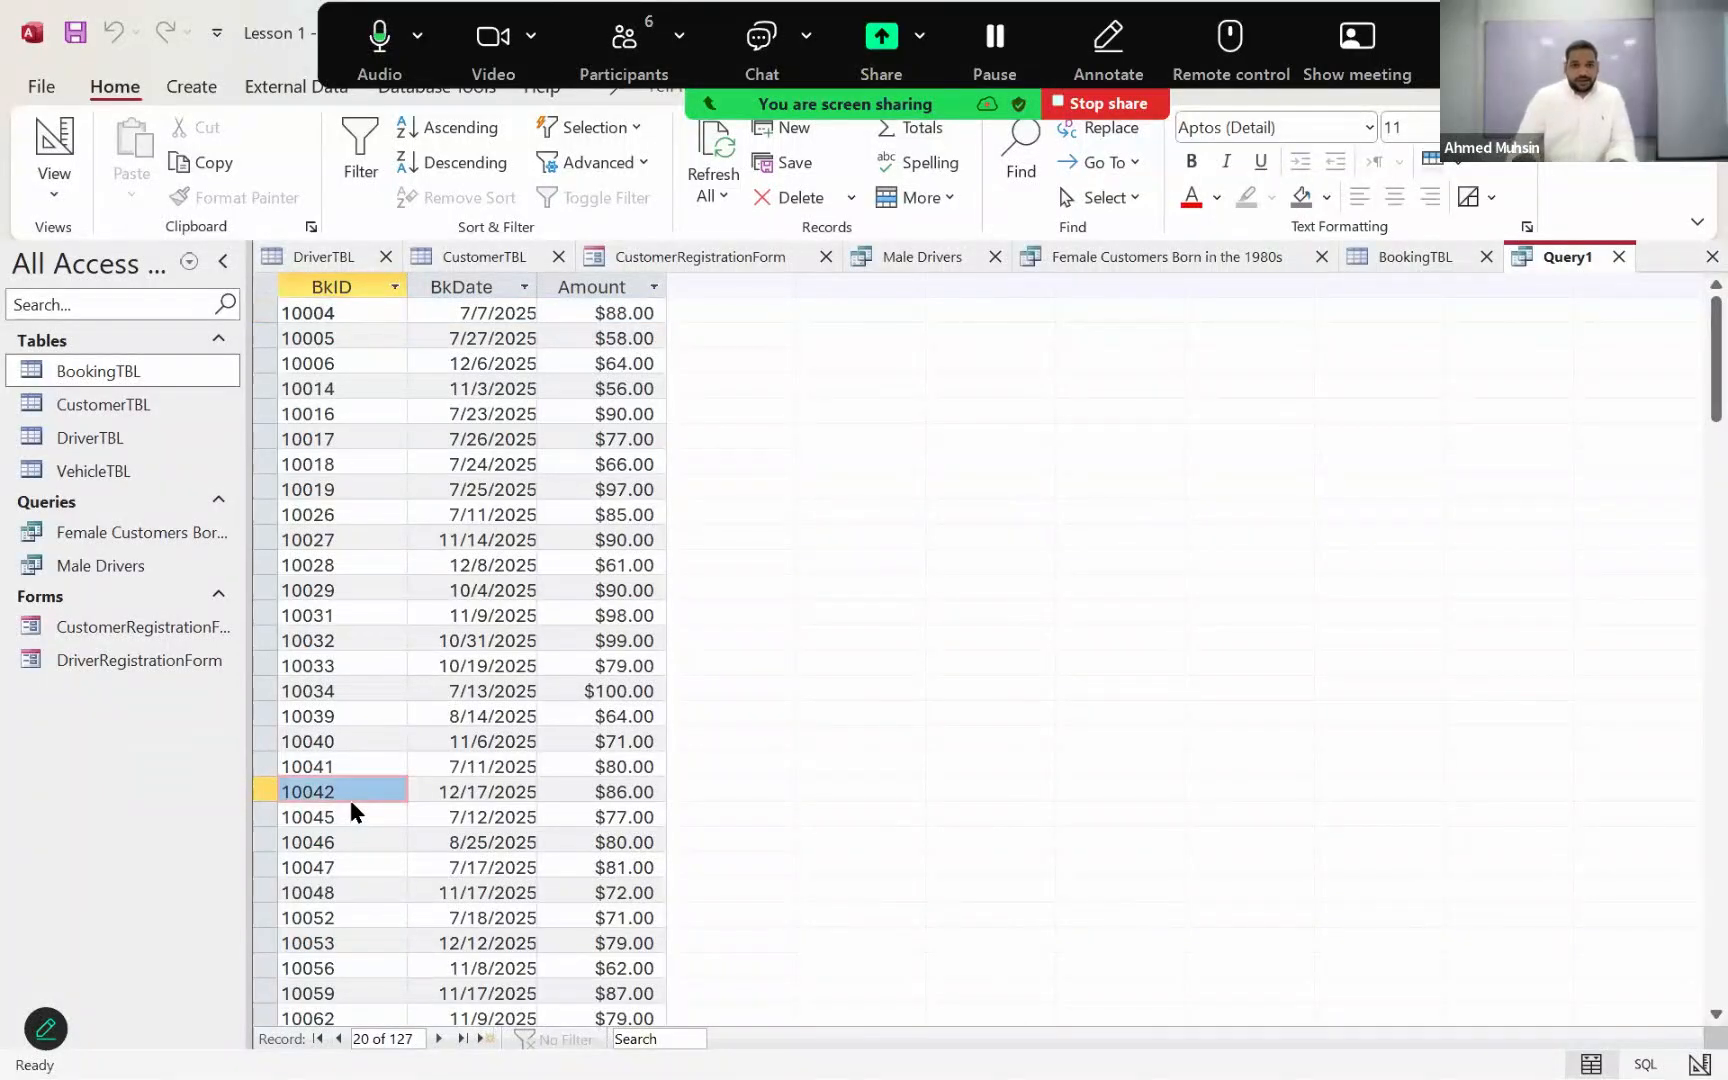
pyautogui.click(72, 123)
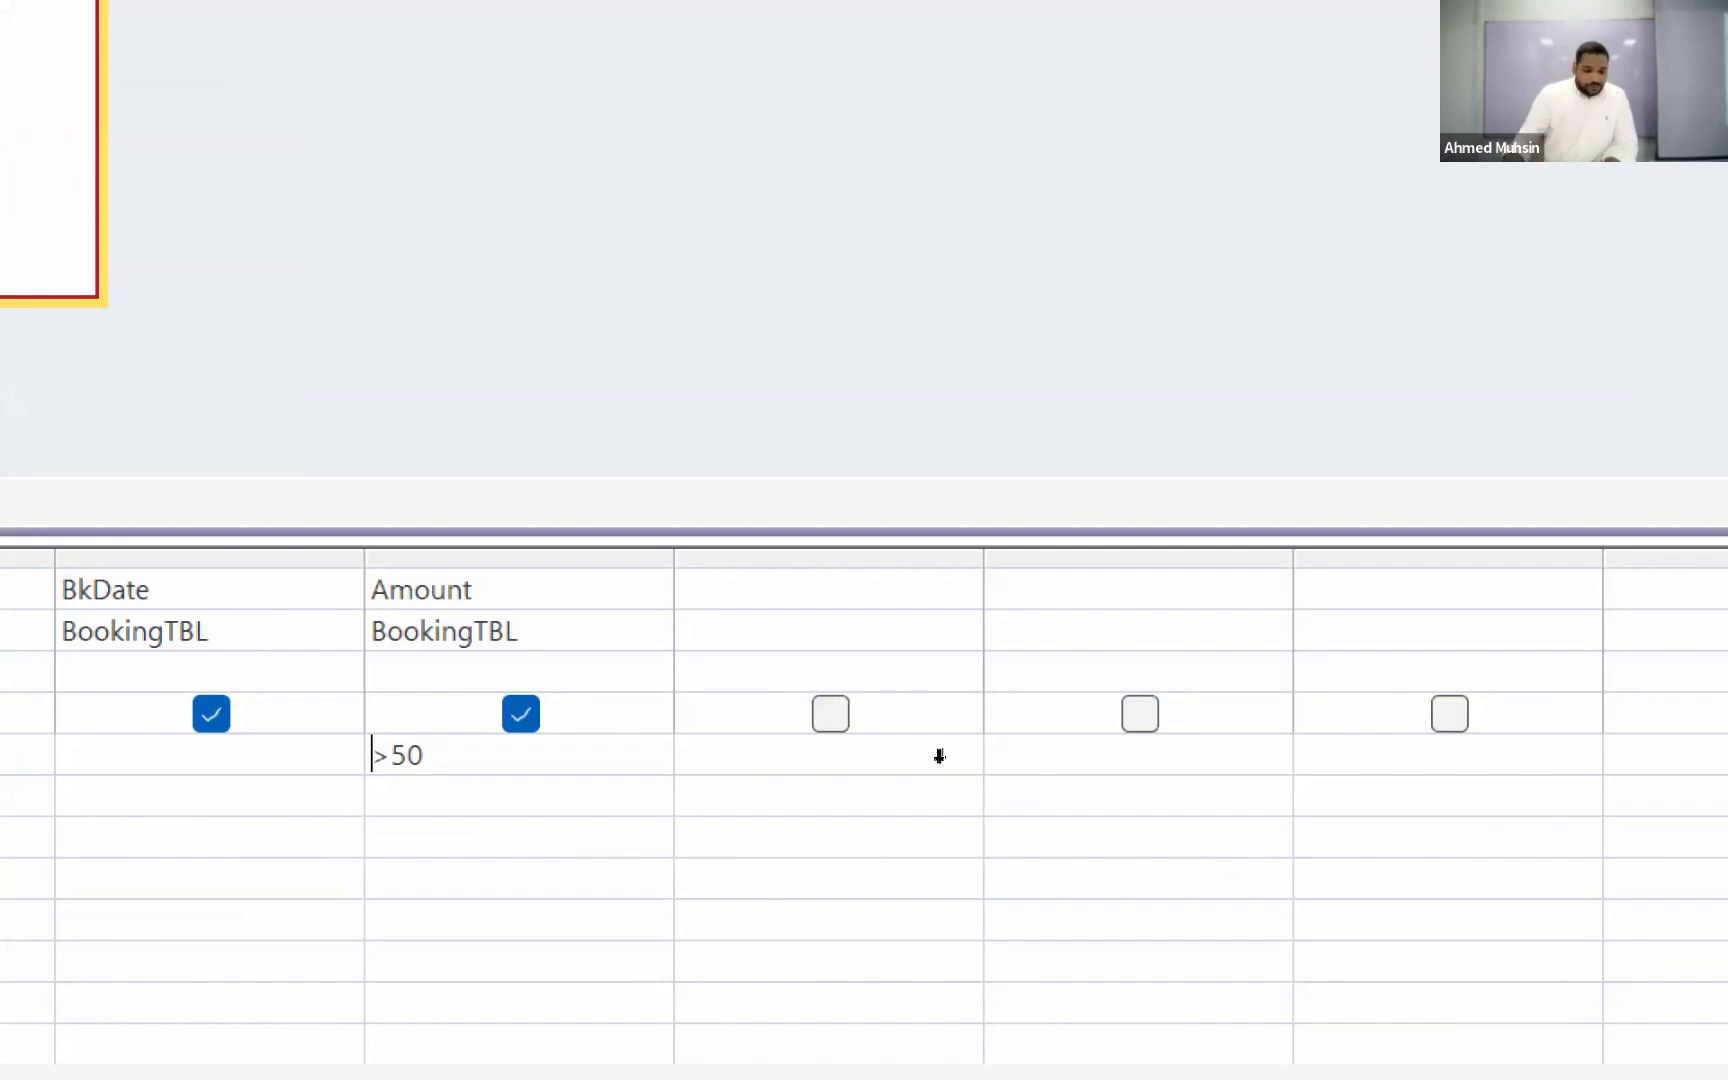
# Step: Widen the first empty column of the design grid and enter the calculated field Tax_Amount:0.05*[Amount]
pyautogui.moveTo(951, 756); pyautogui.dragTo(1003, 775)
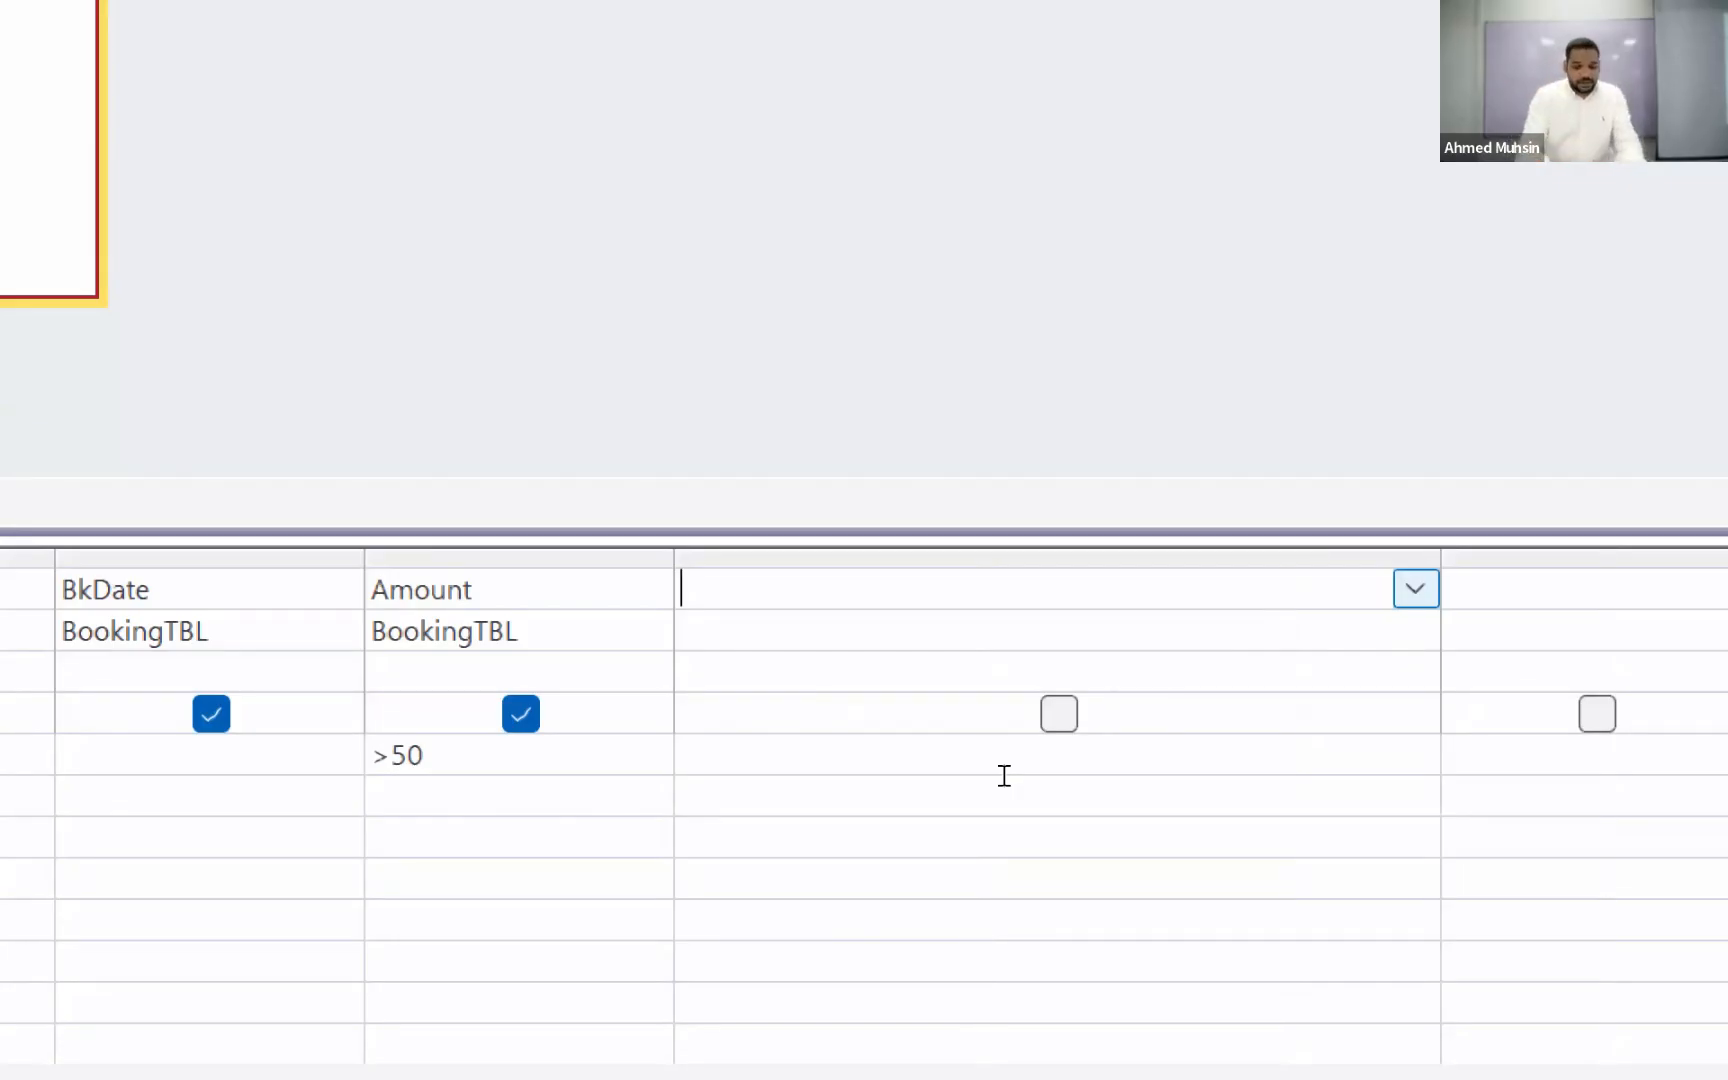
pyautogui.write('Tax')
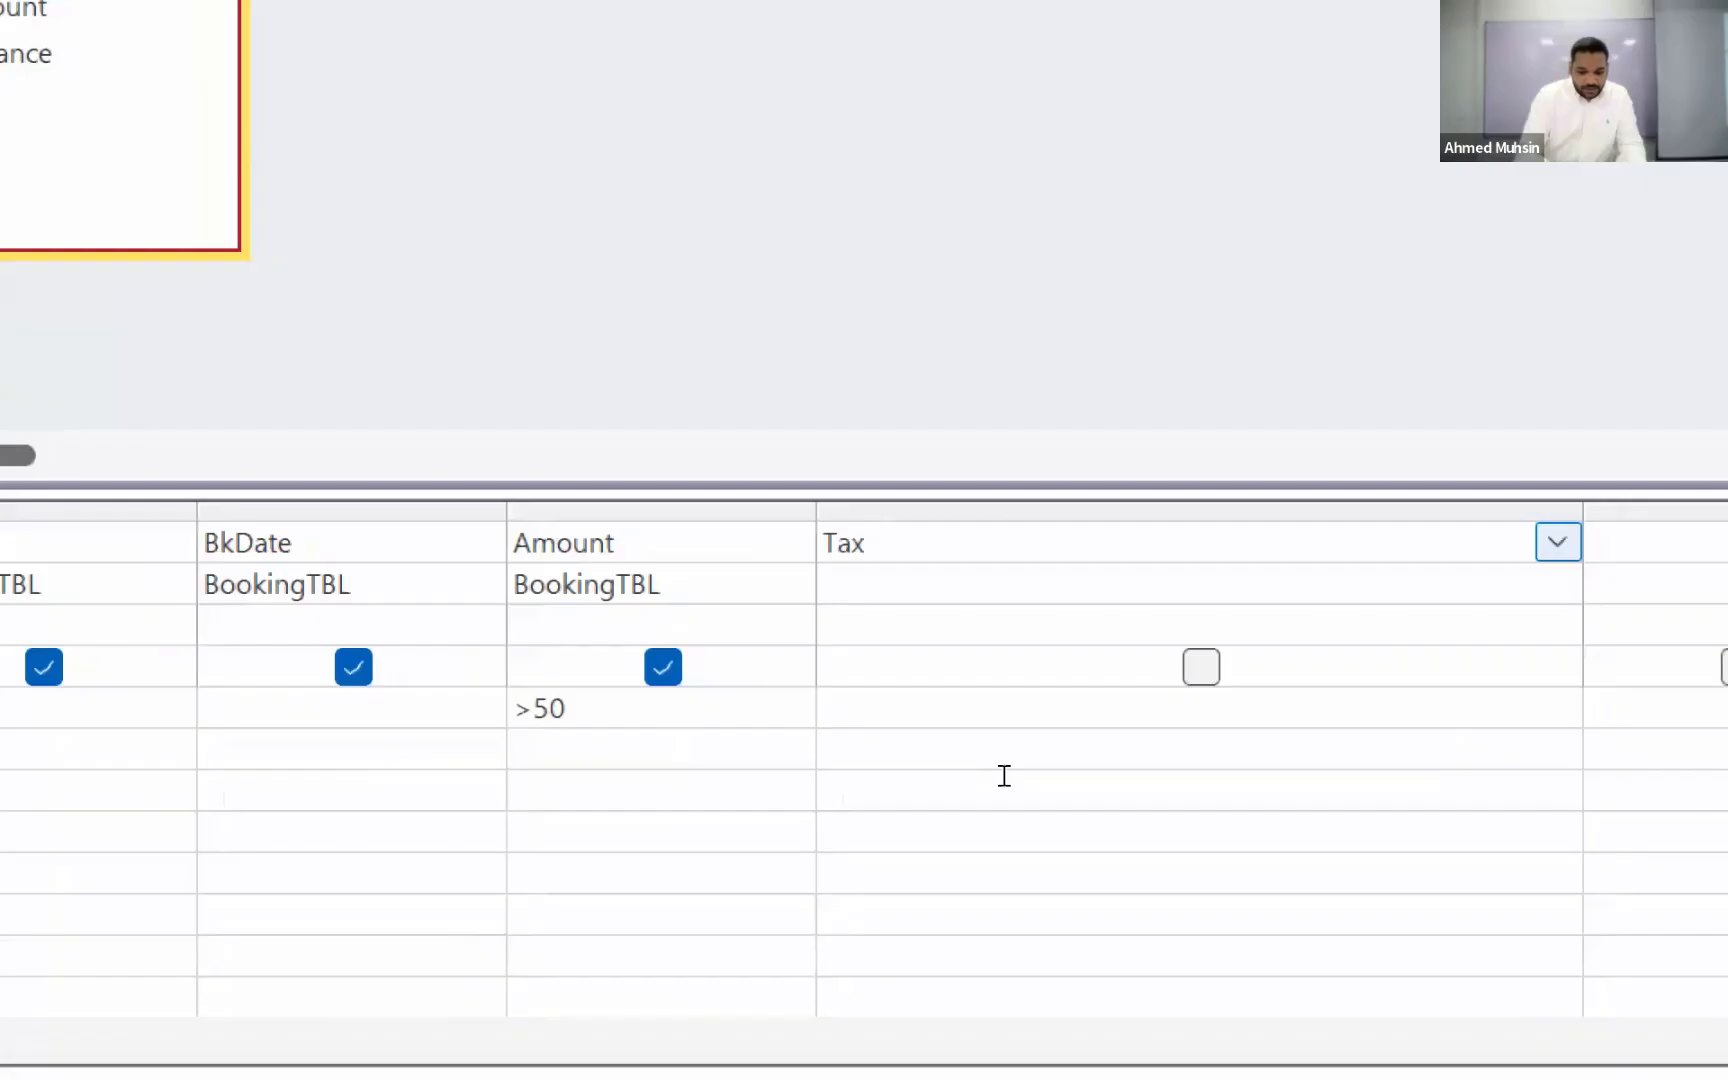
pyautogui.write('_Amount')
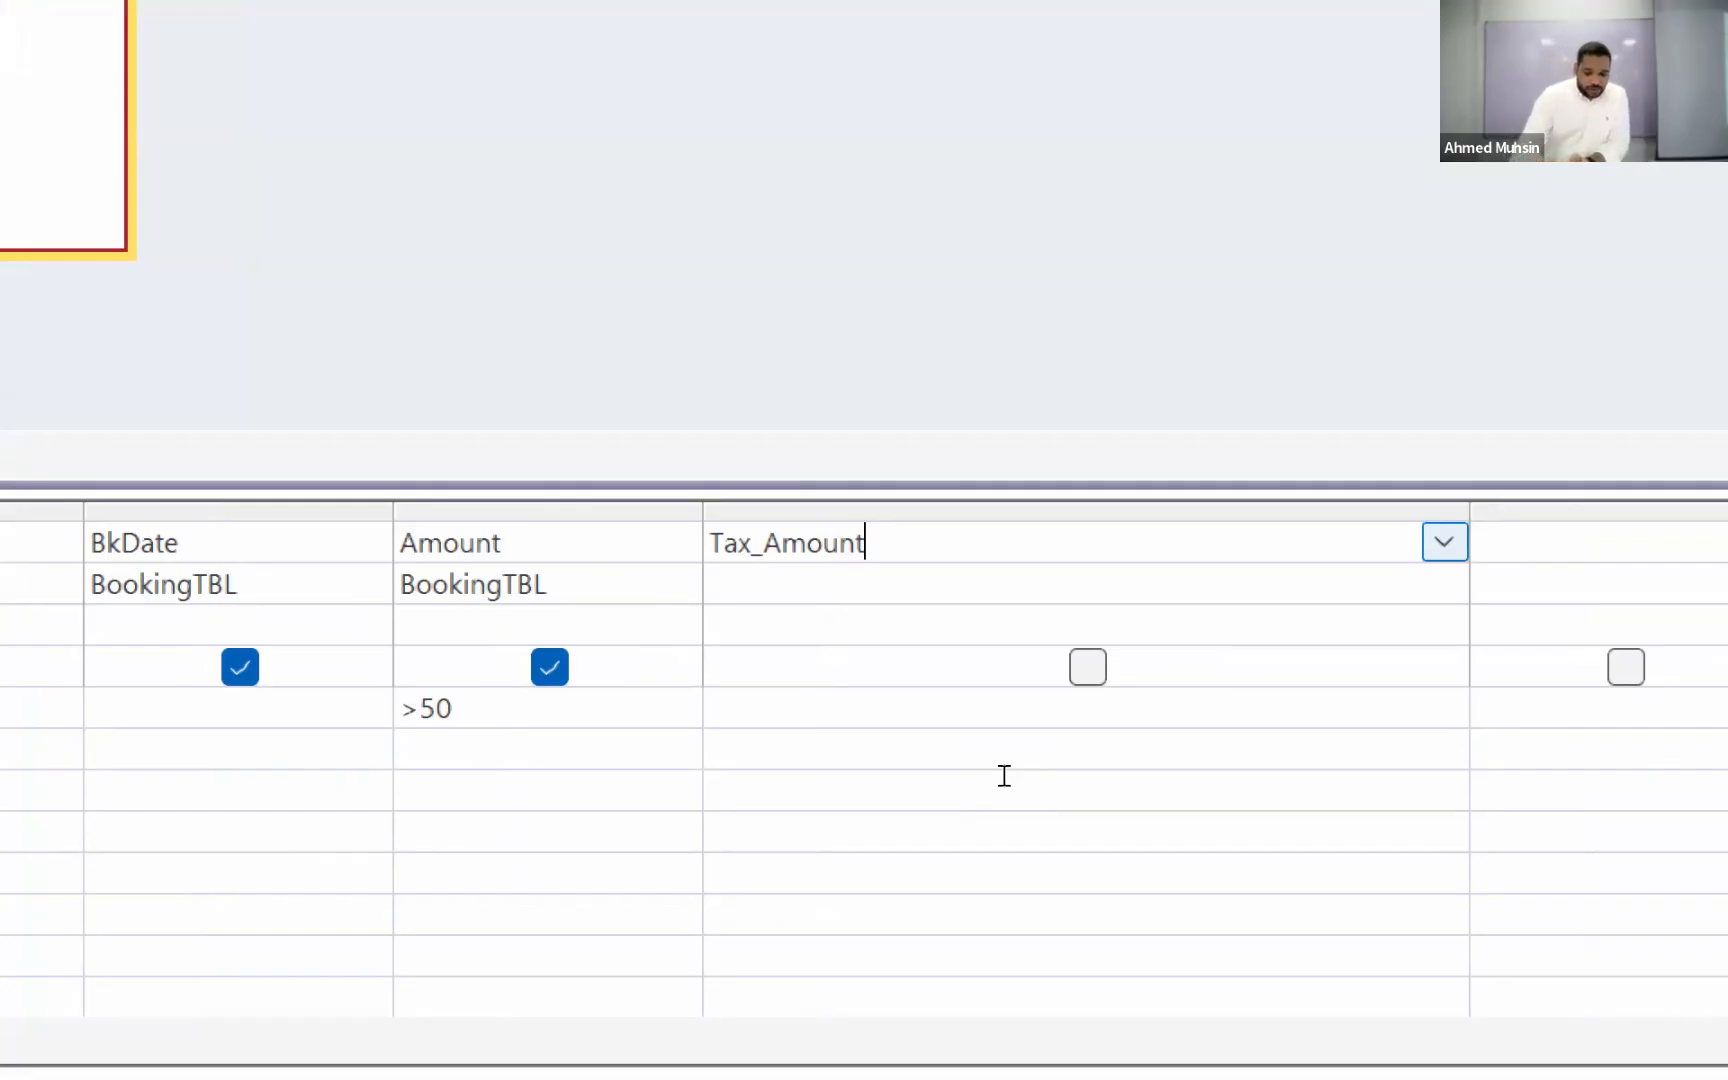
pyautogui.write(':')
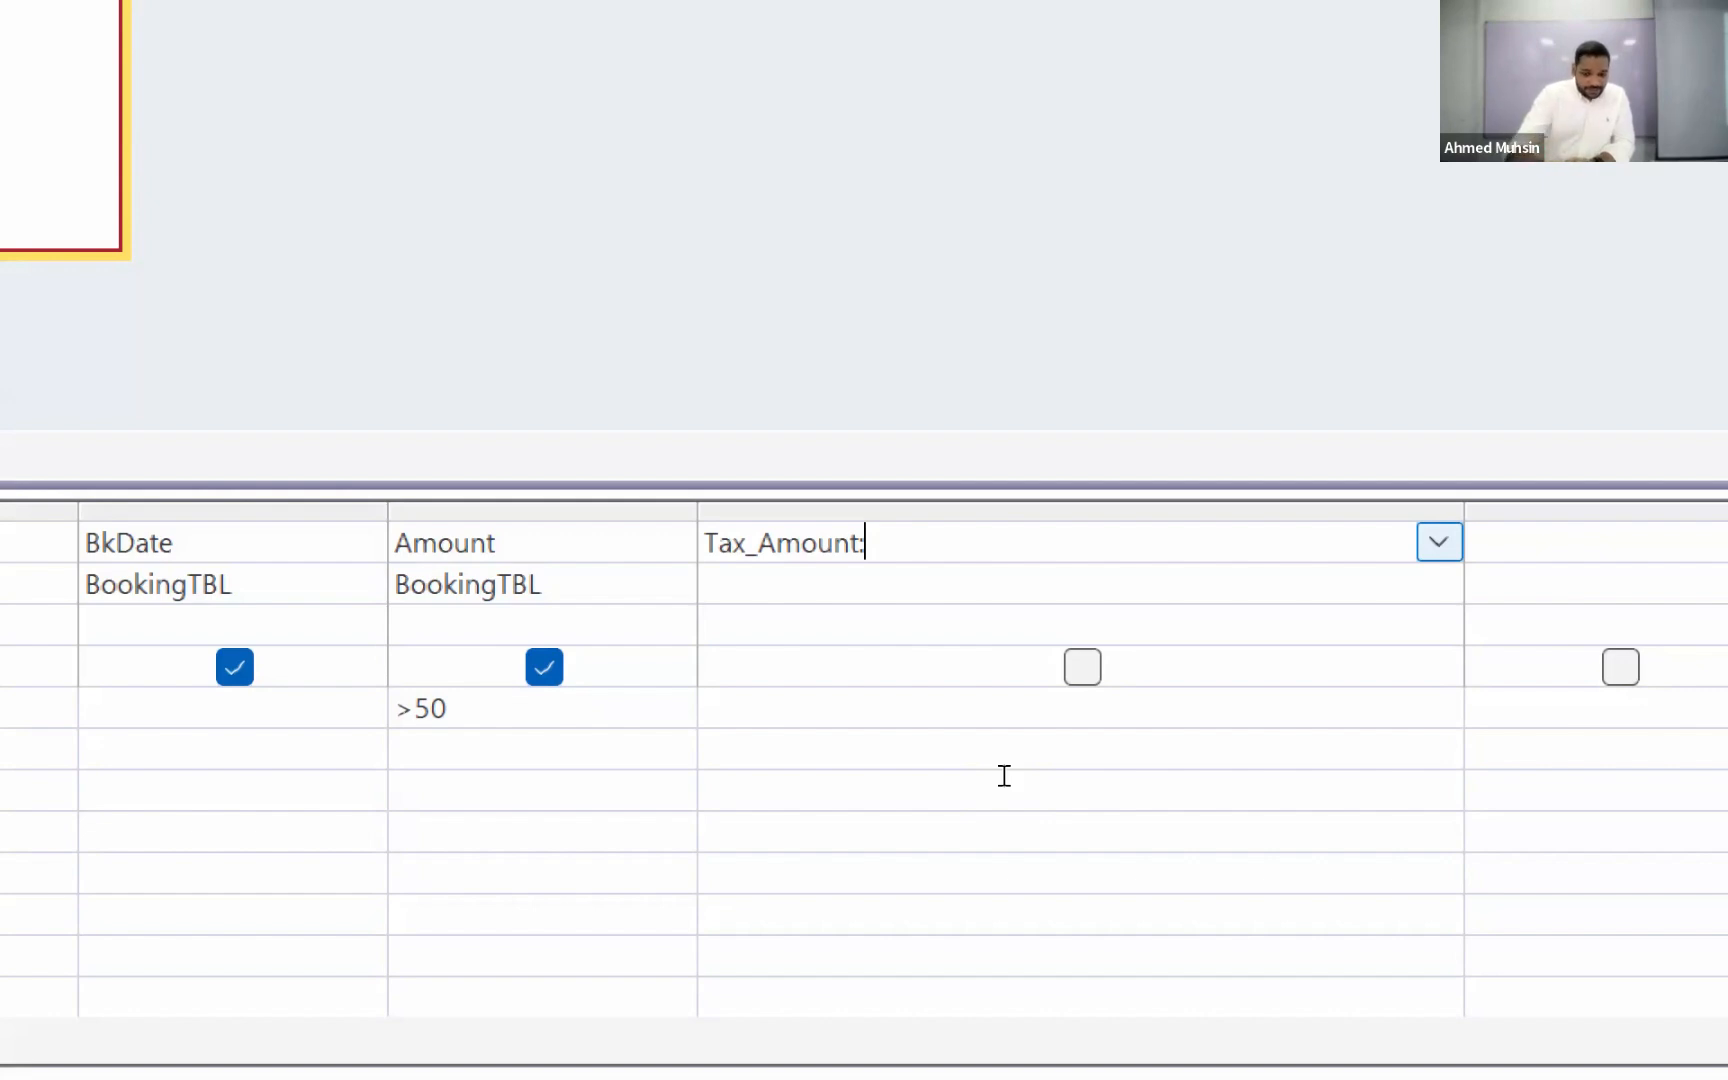
pyautogui.write('0.05')
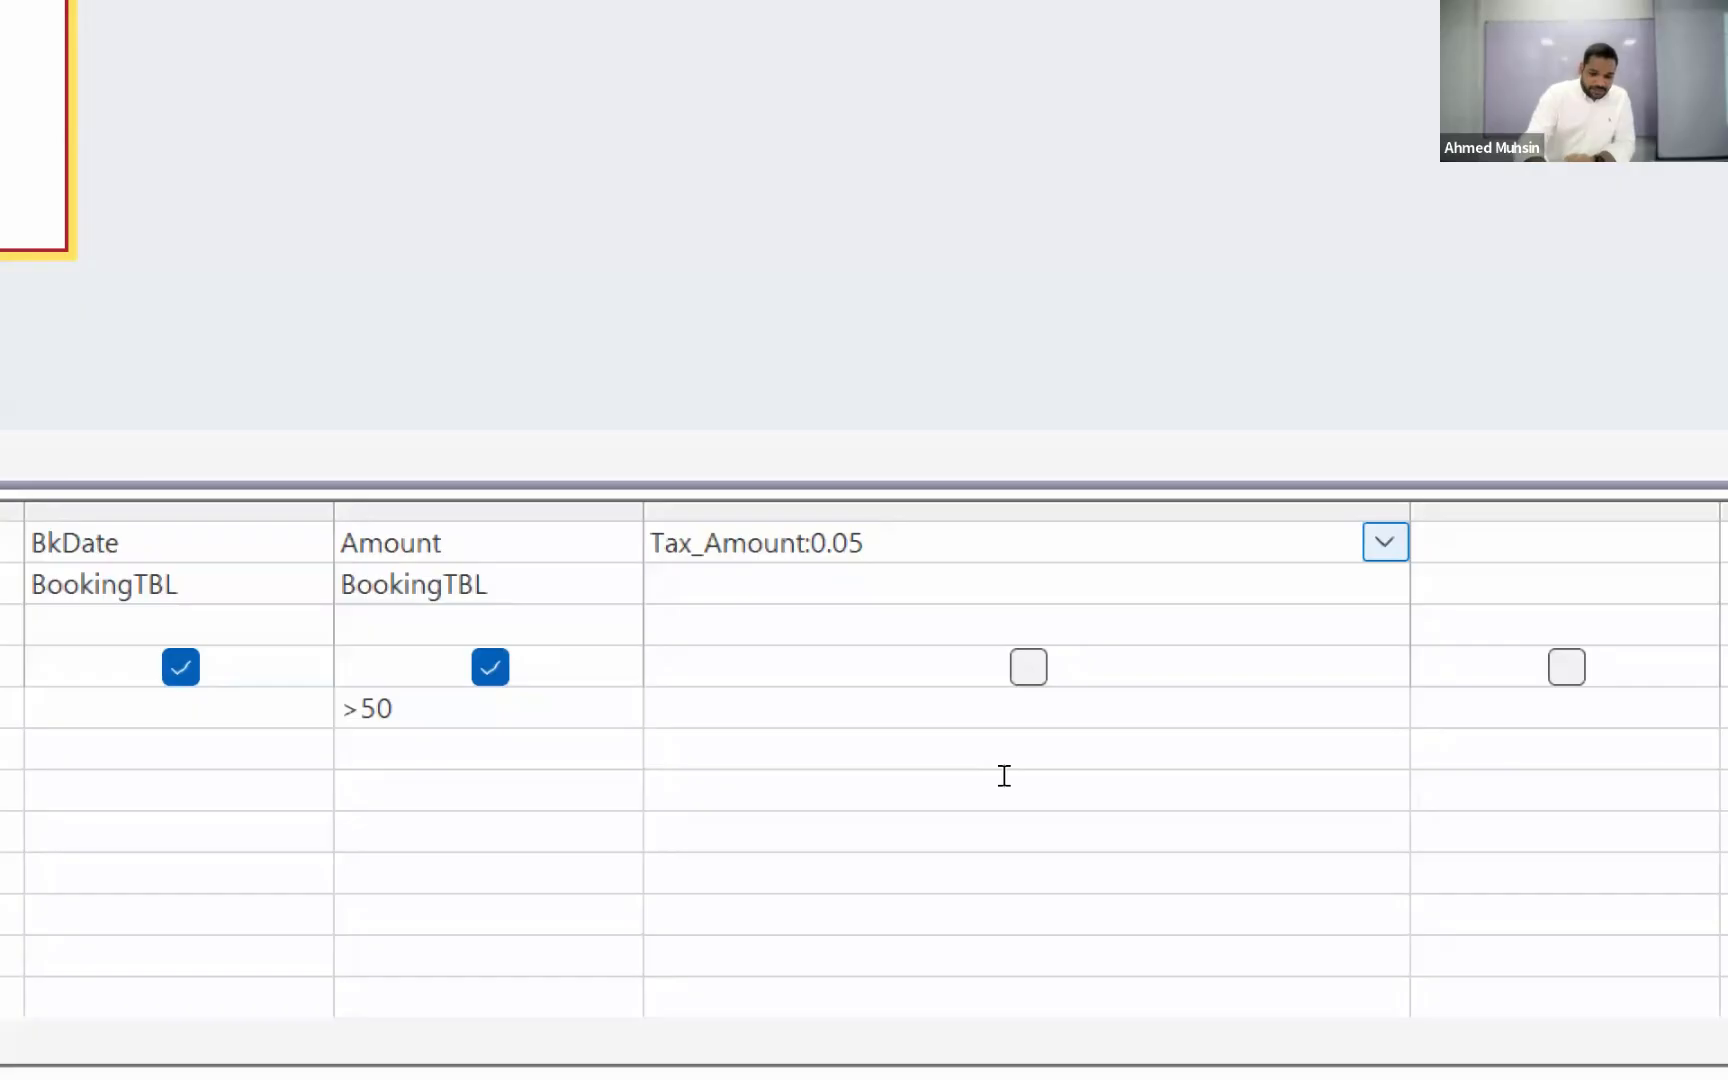
pyautogui.write('*')
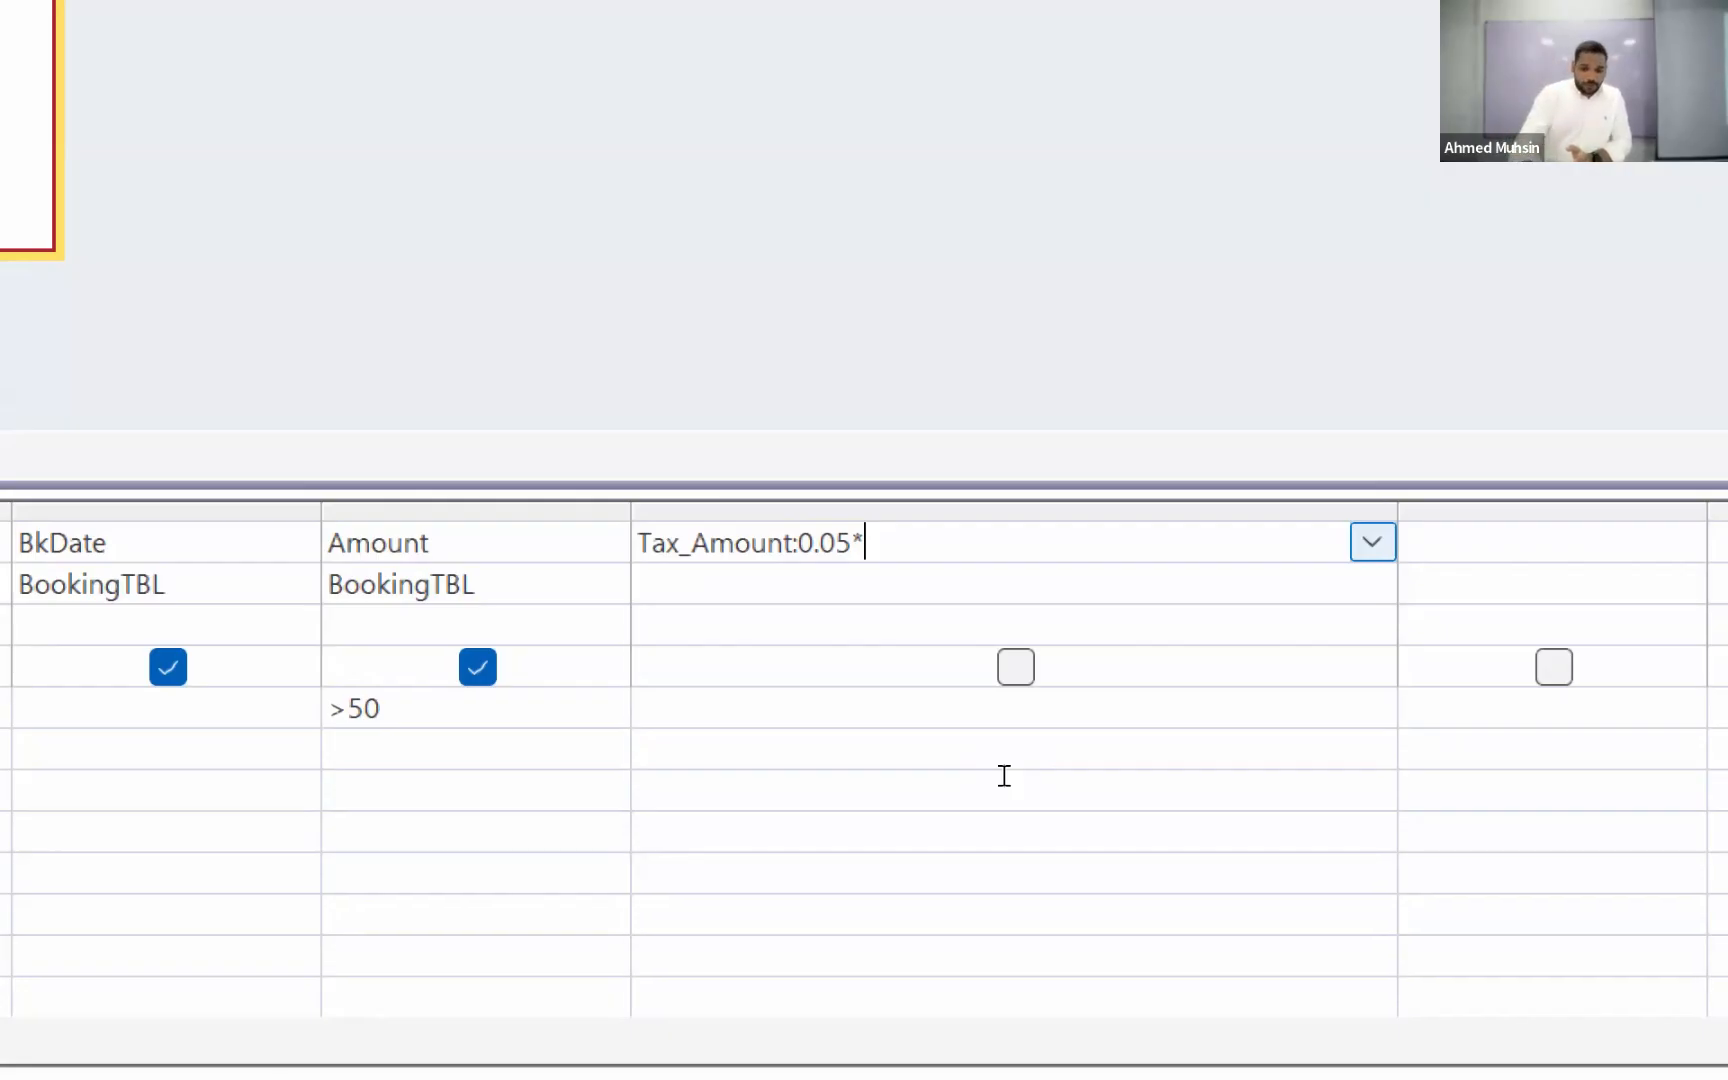
pyautogui.write('[]')
pyautogui.press('Left')
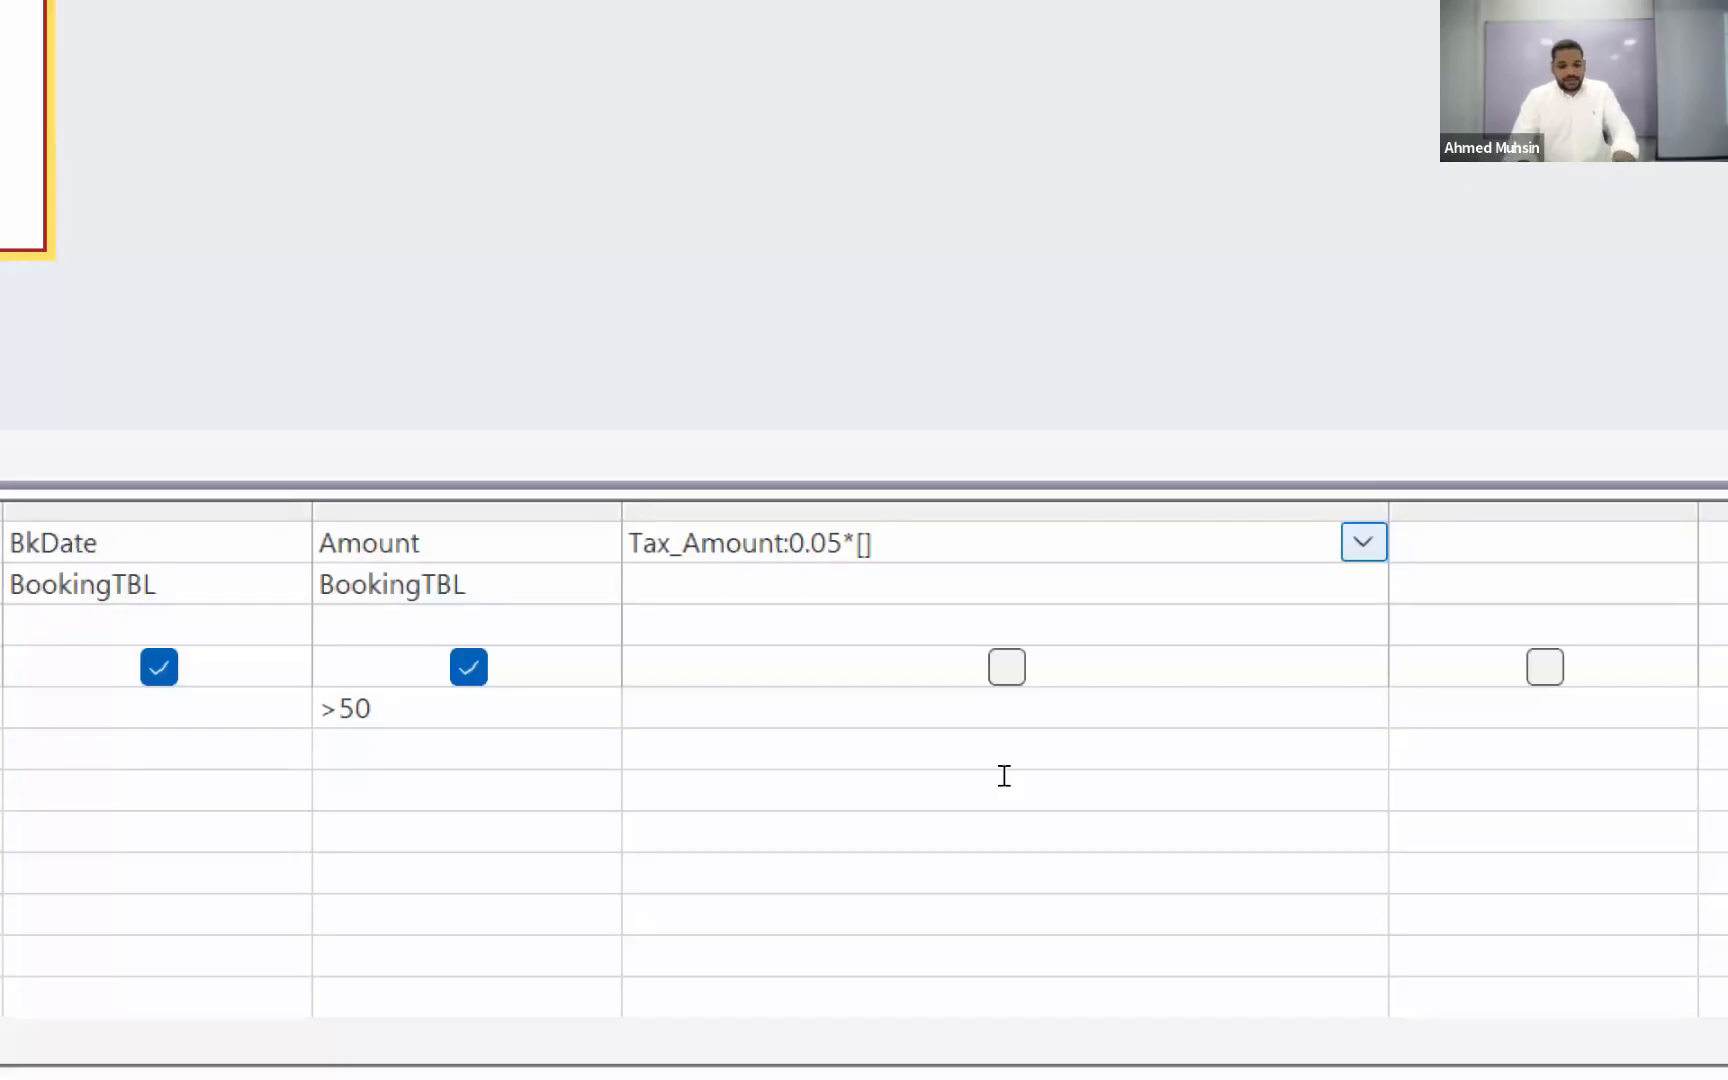
pyautogui.write('Amount')
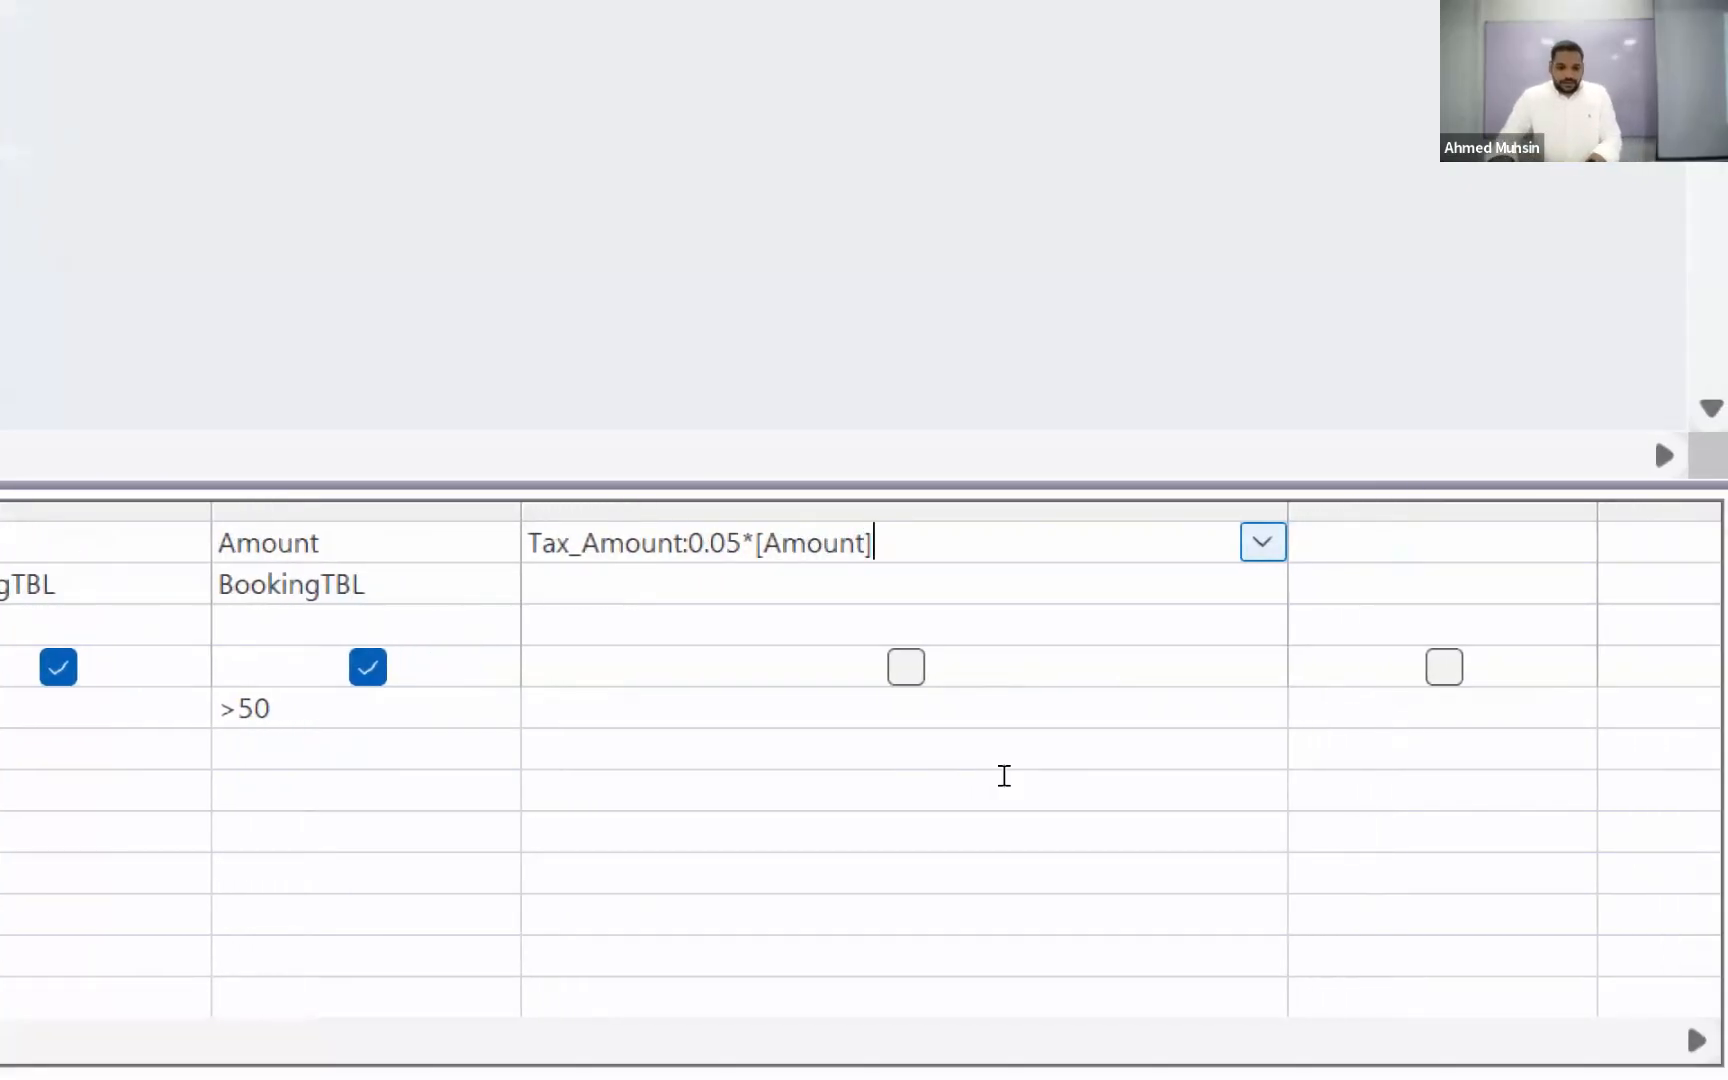
pyautogui.press('Down')
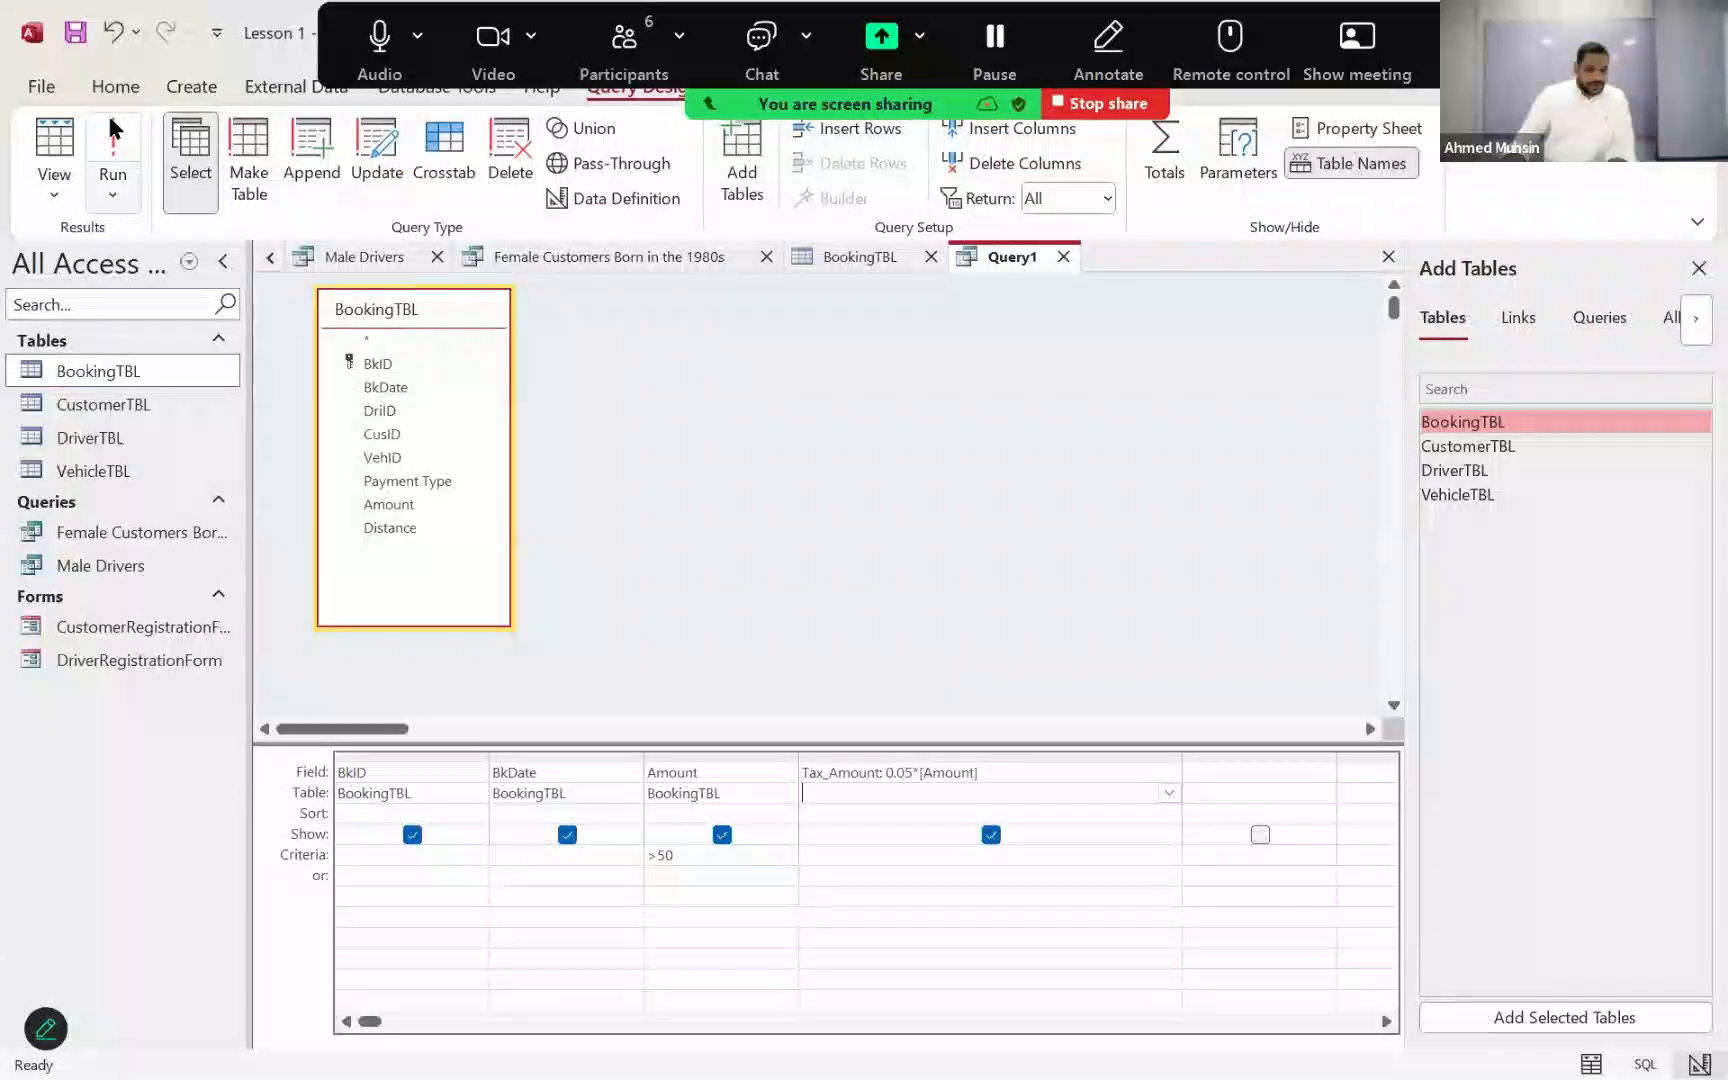
# Step: Run the query to check the calculated Tax_Amount column, and switch back to Design View
pyautogui.click(113, 145)
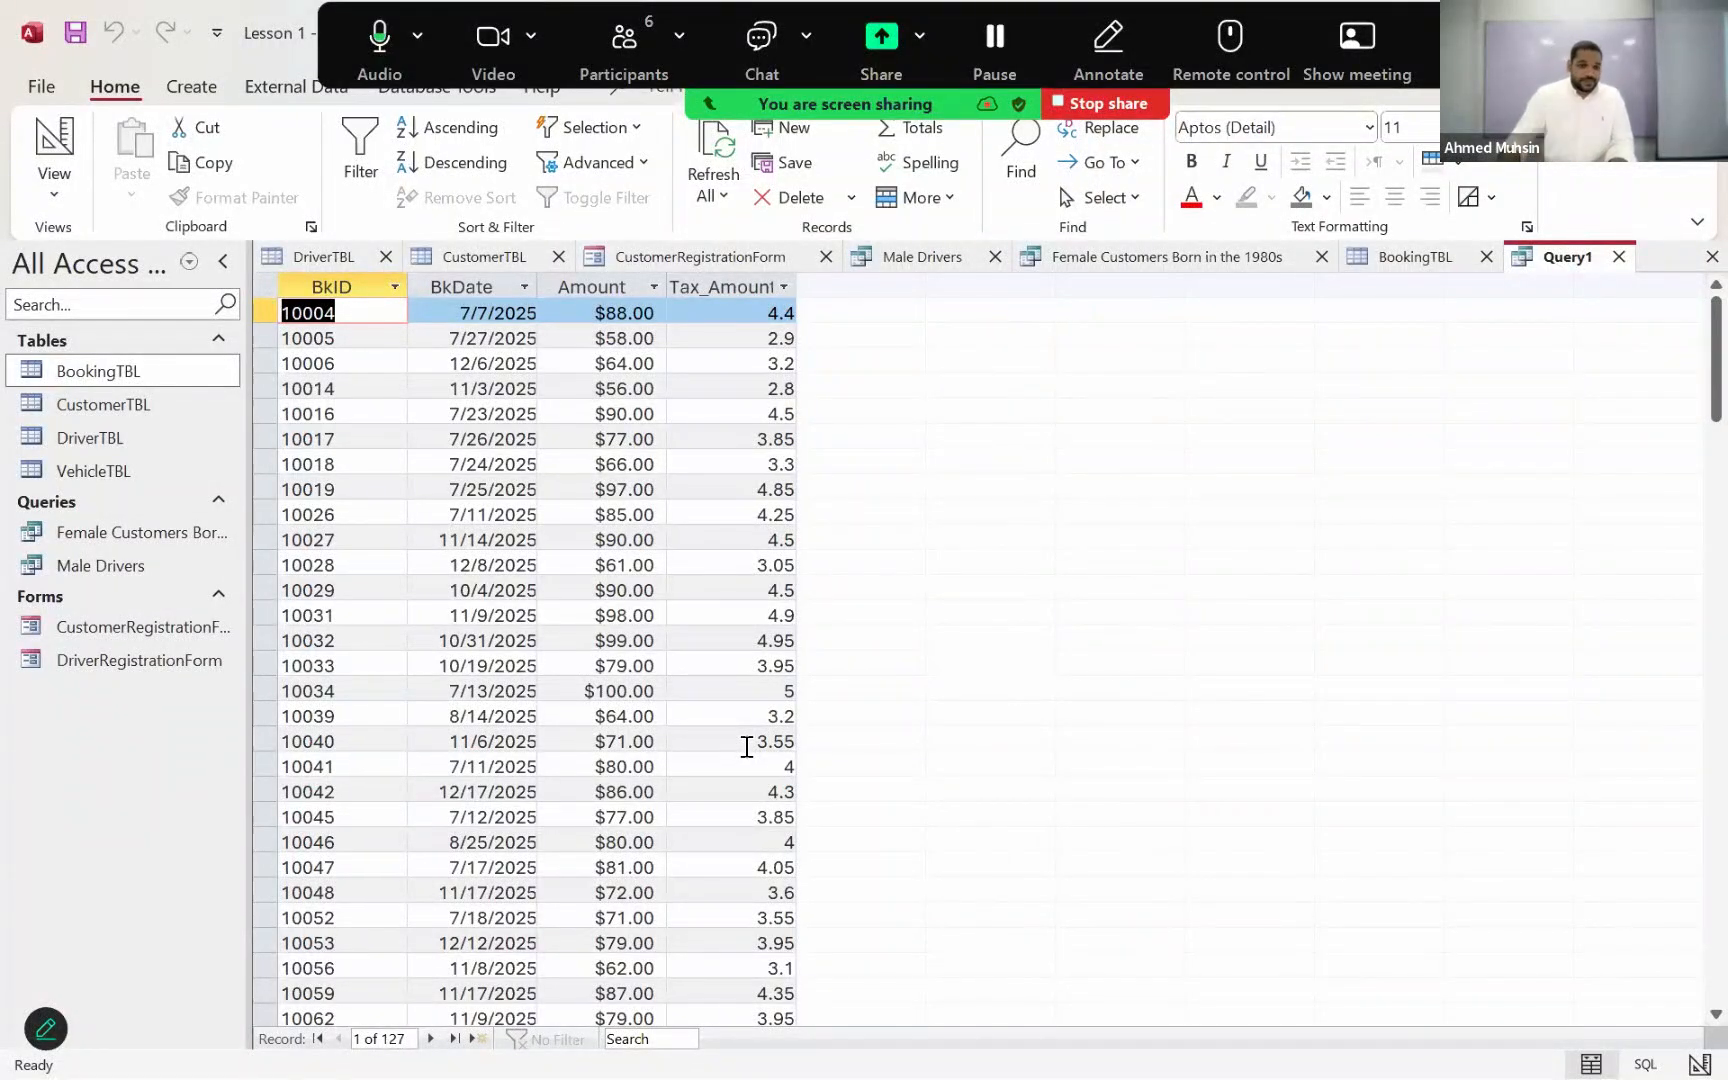
pyautogui.click(54, 180)
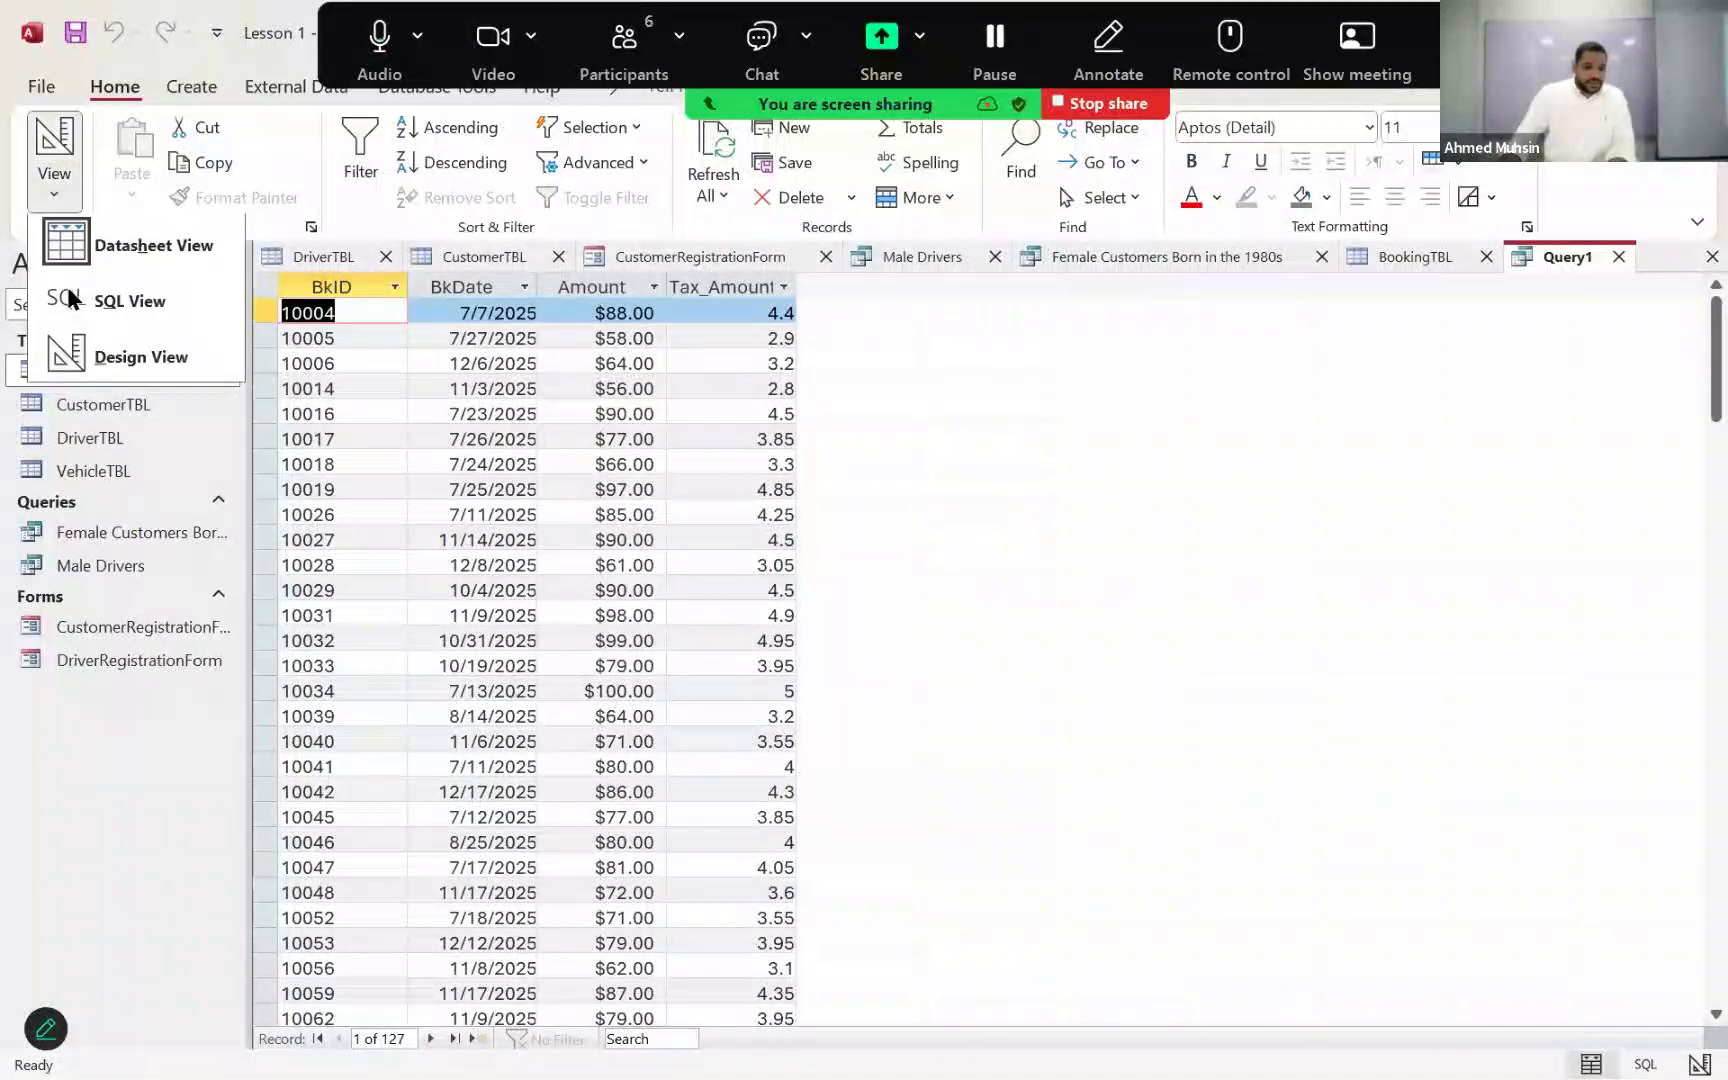
pyautogui.click(70, 356)
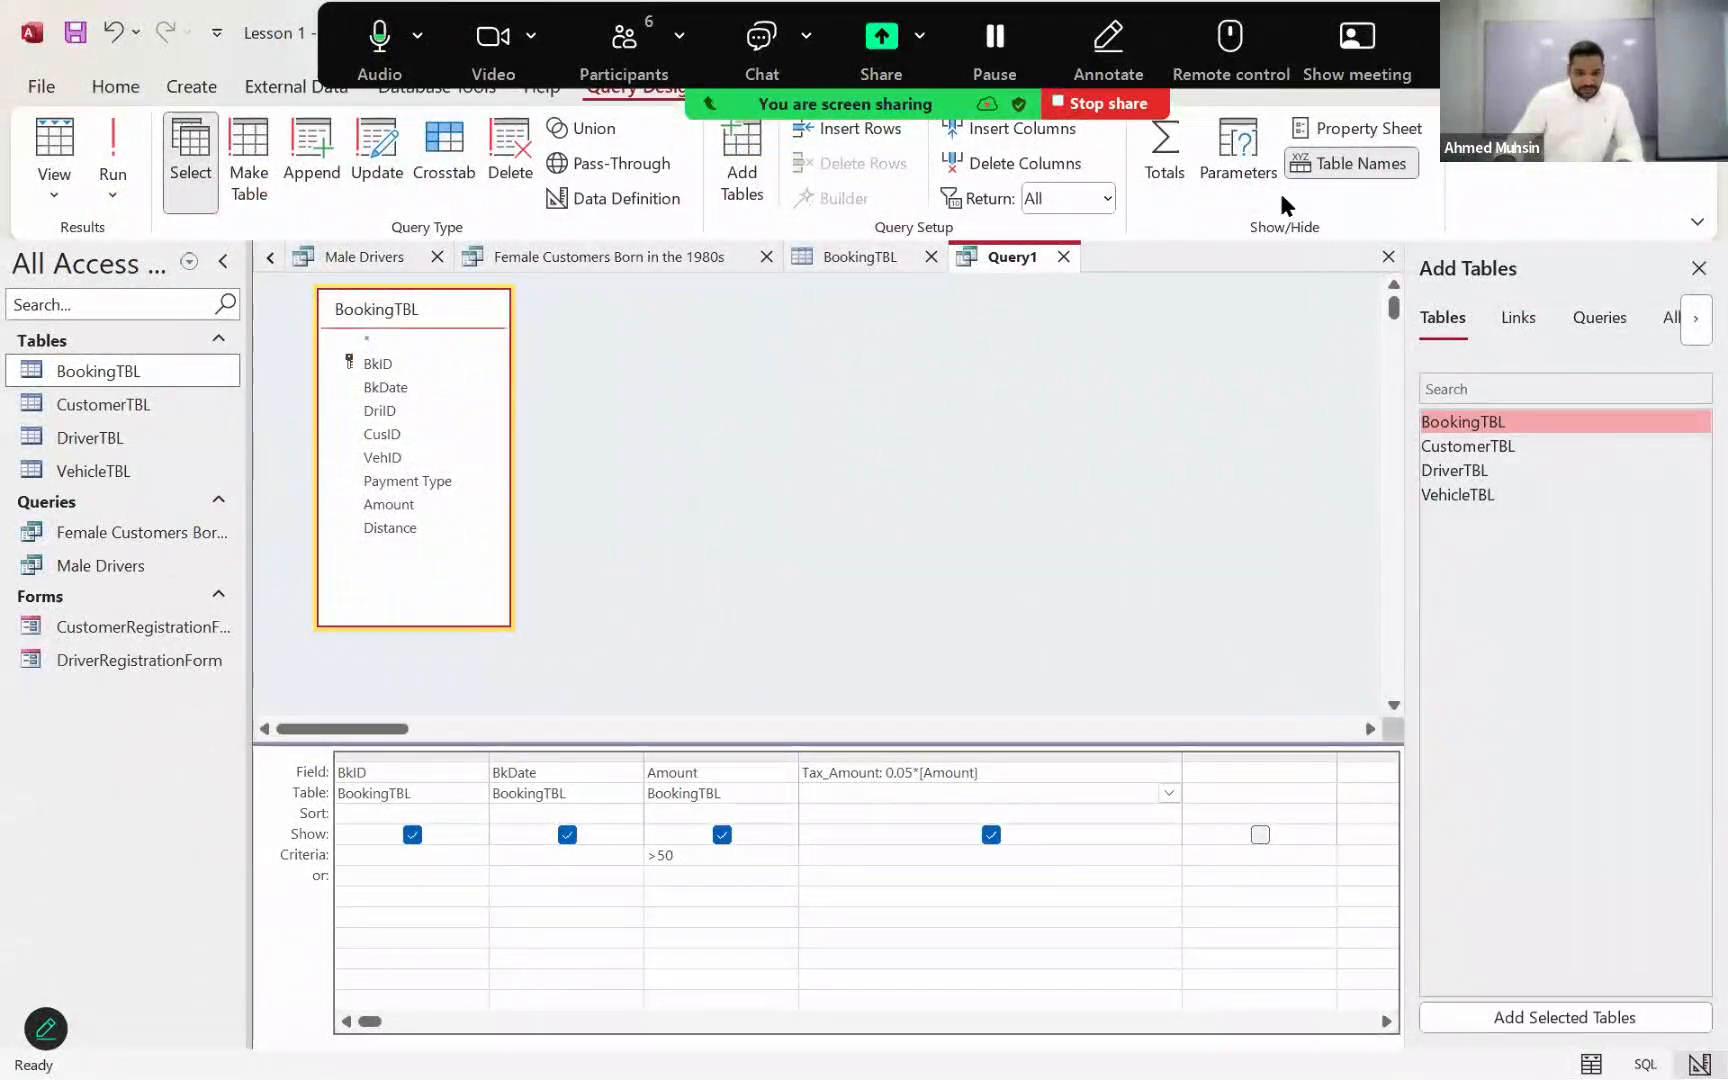
# Step: Show the field properties of Tax_Amount, close the Add Tables pane and set the field's format to Currency
pyautogui.click(1403, 130)
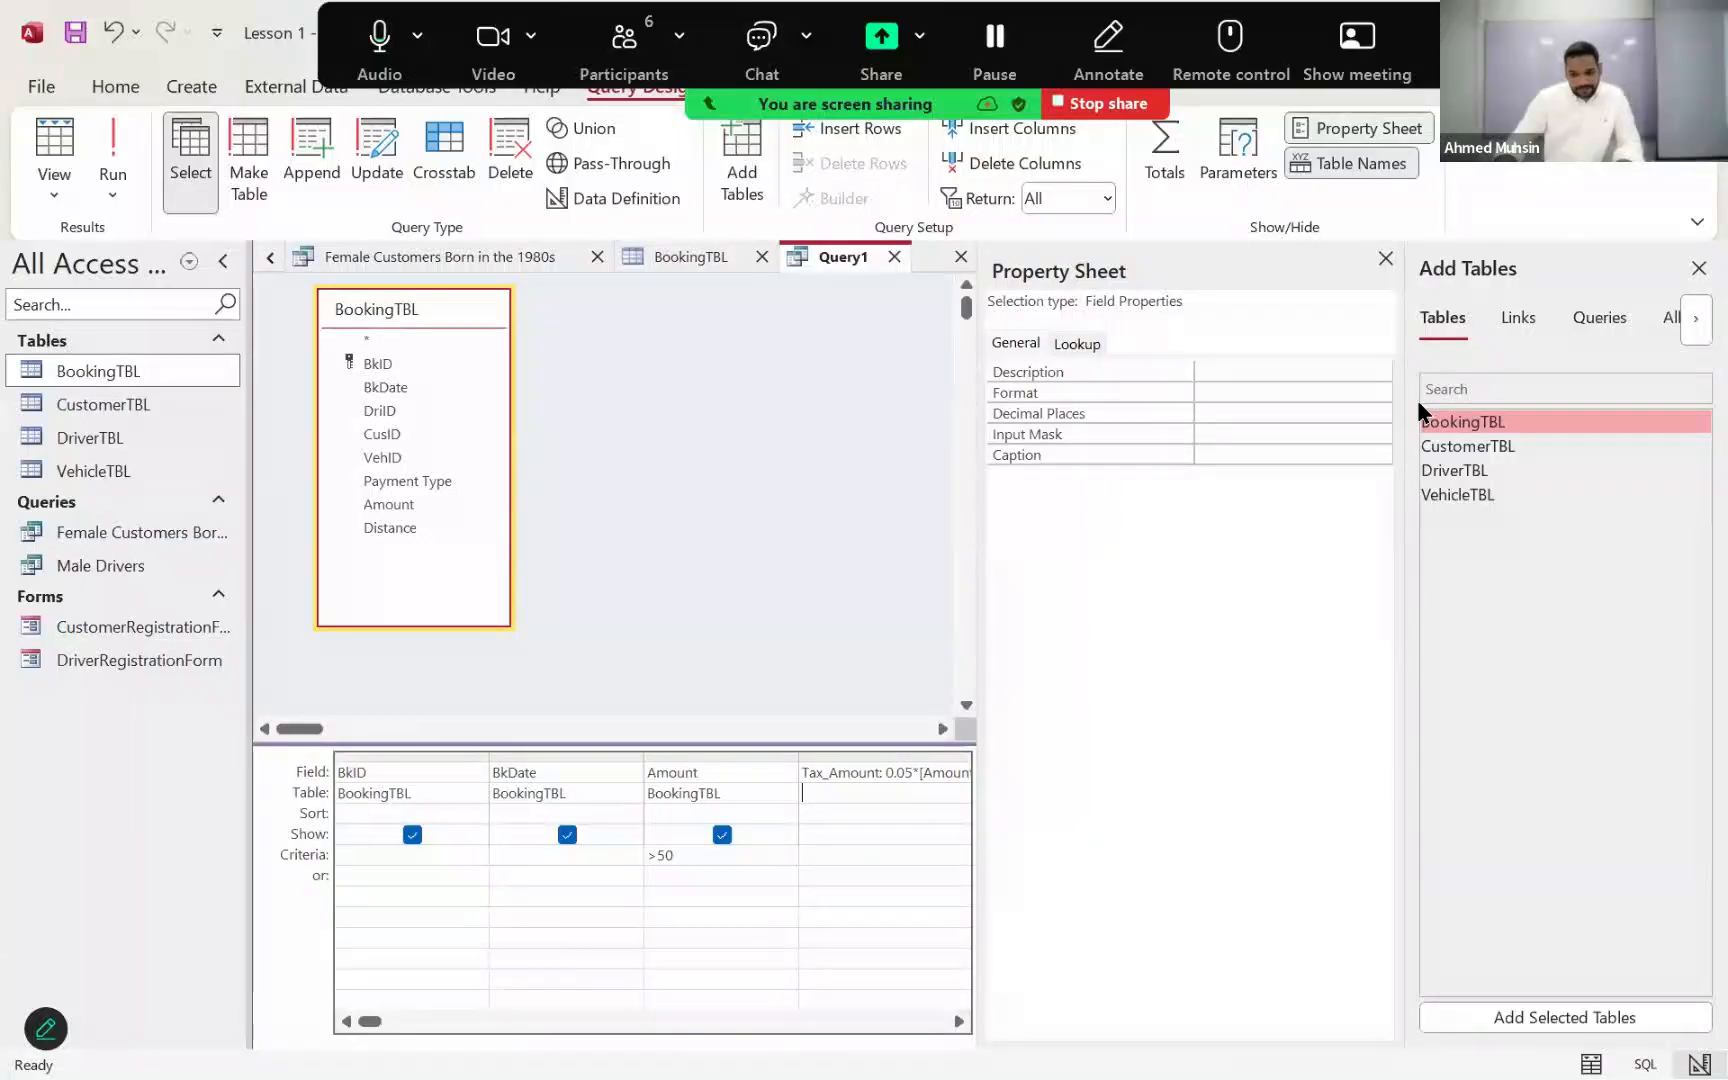
pyautogui.click(1698, 268)
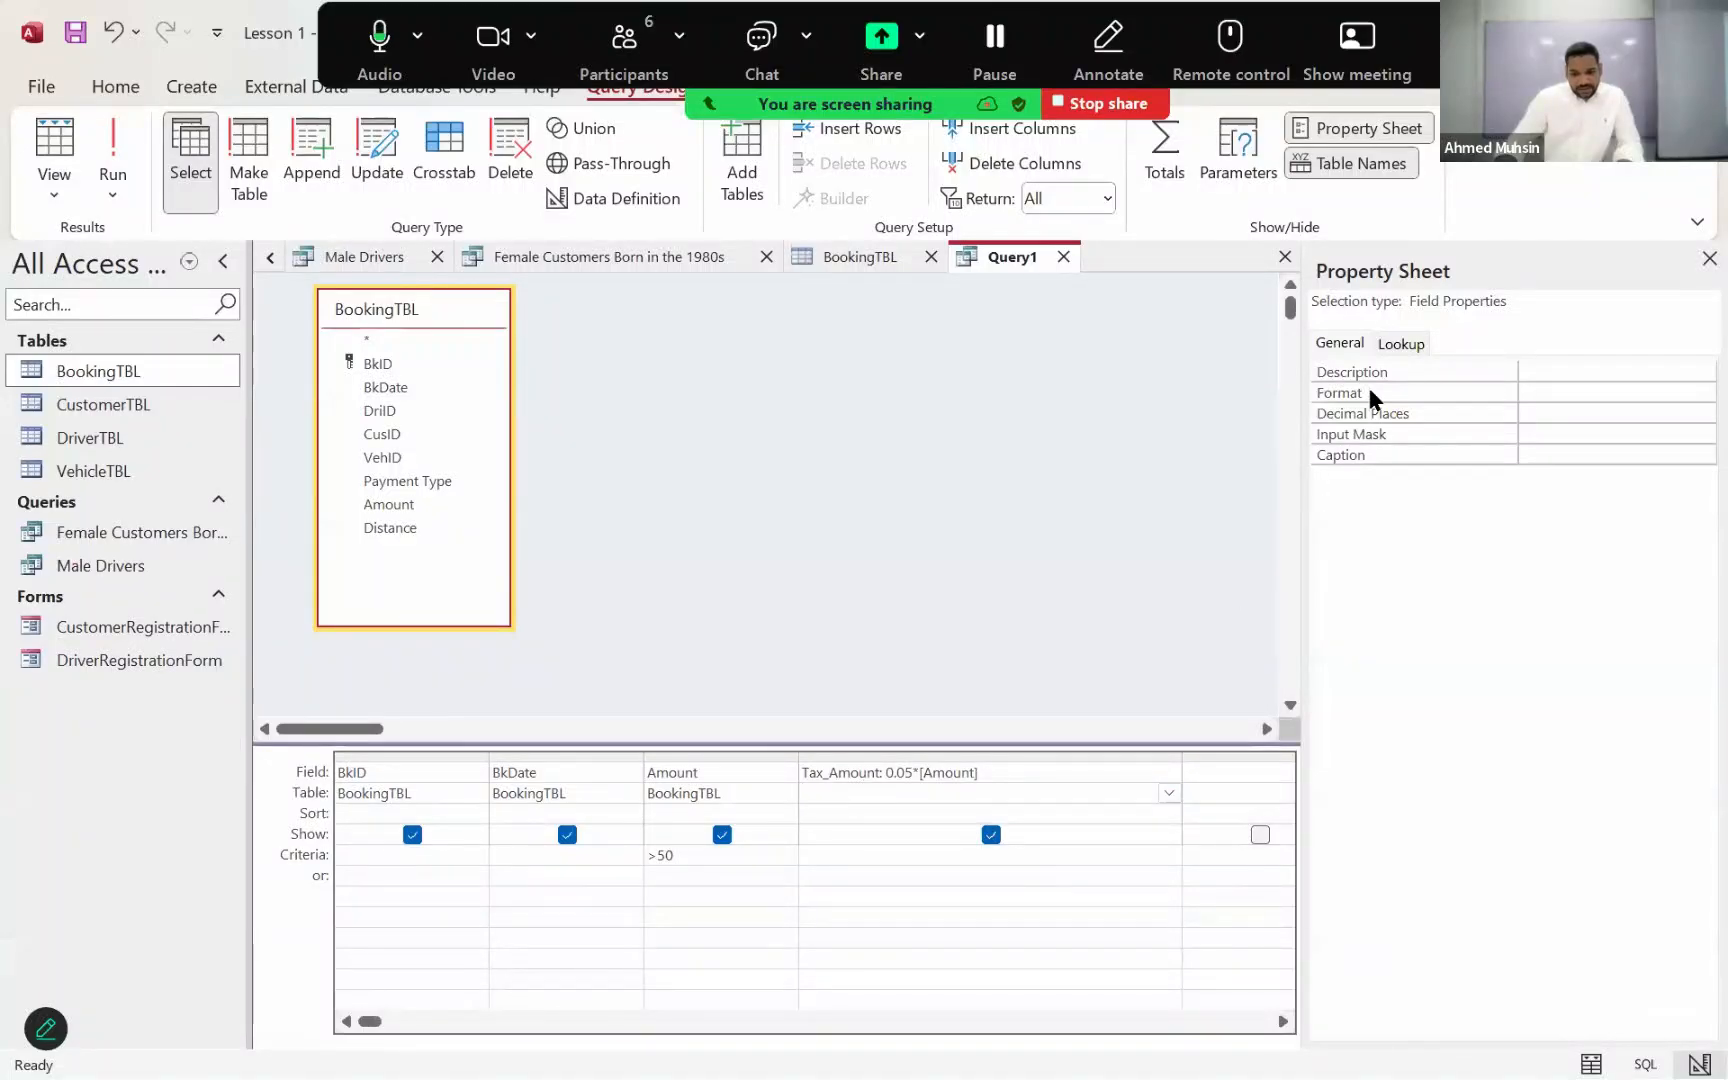
pyautogui.click(1544, 395)
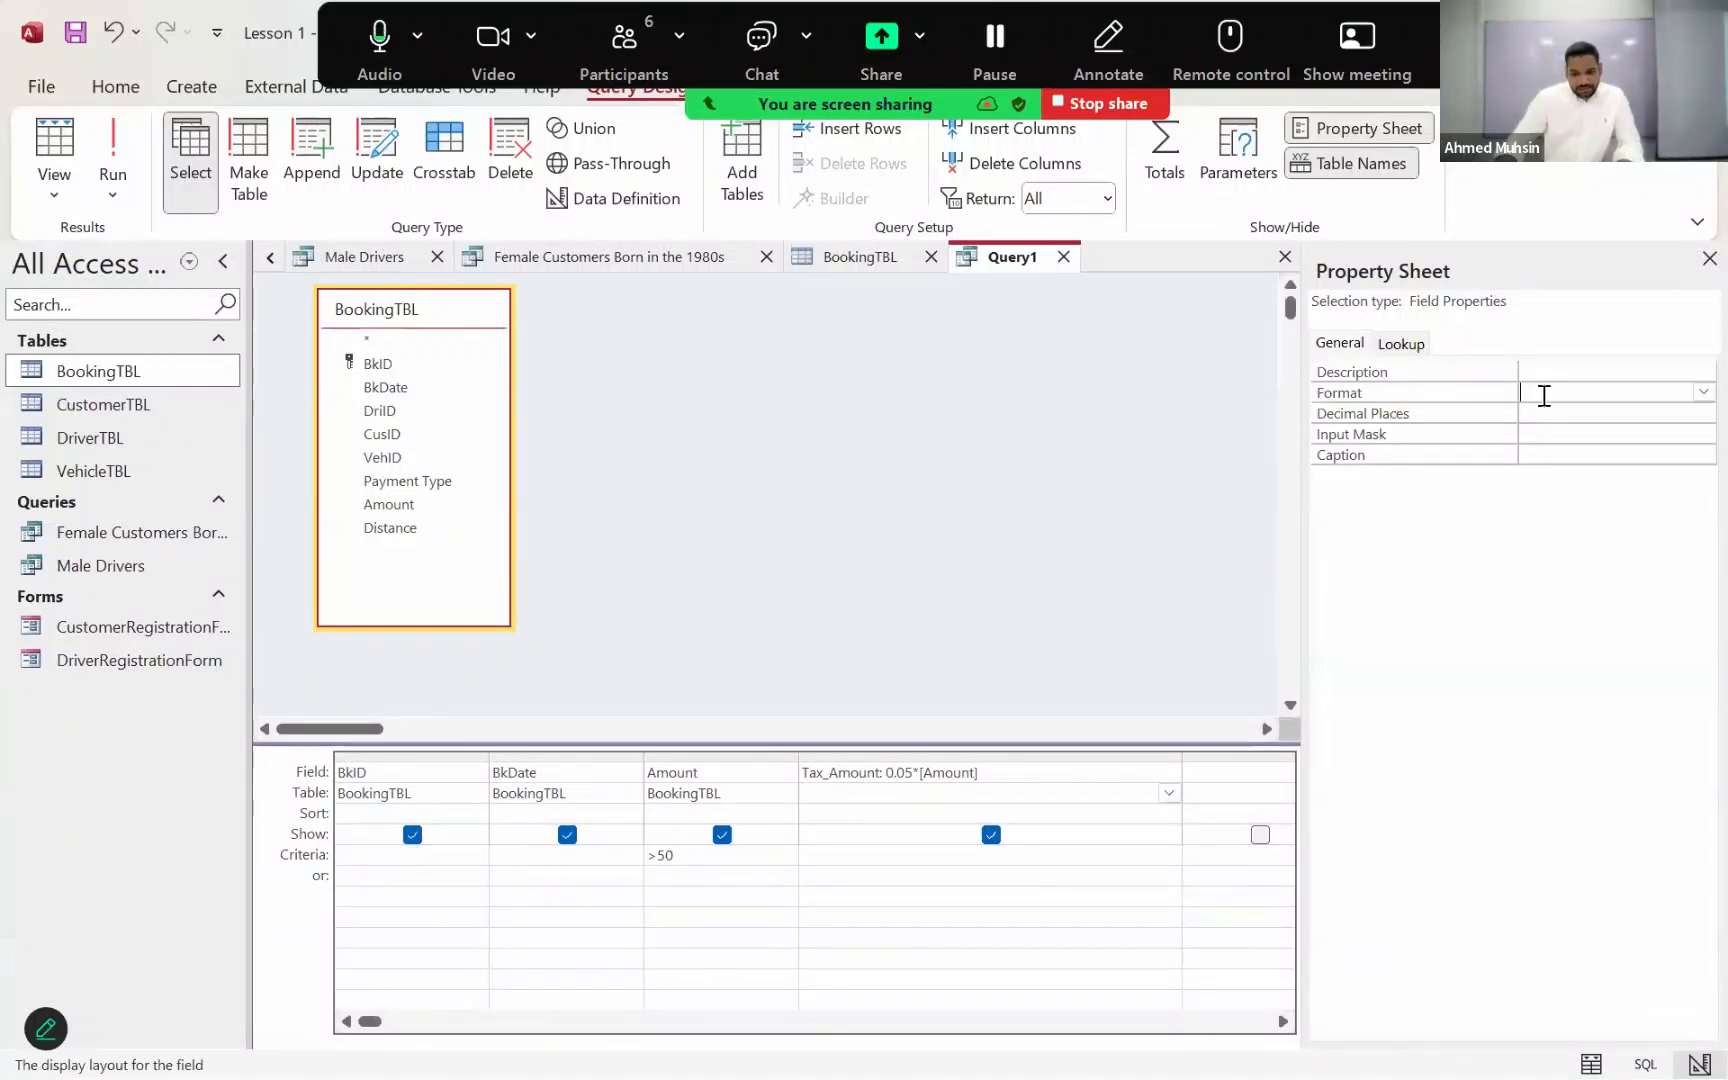
pyautogui.click(1700, 393)
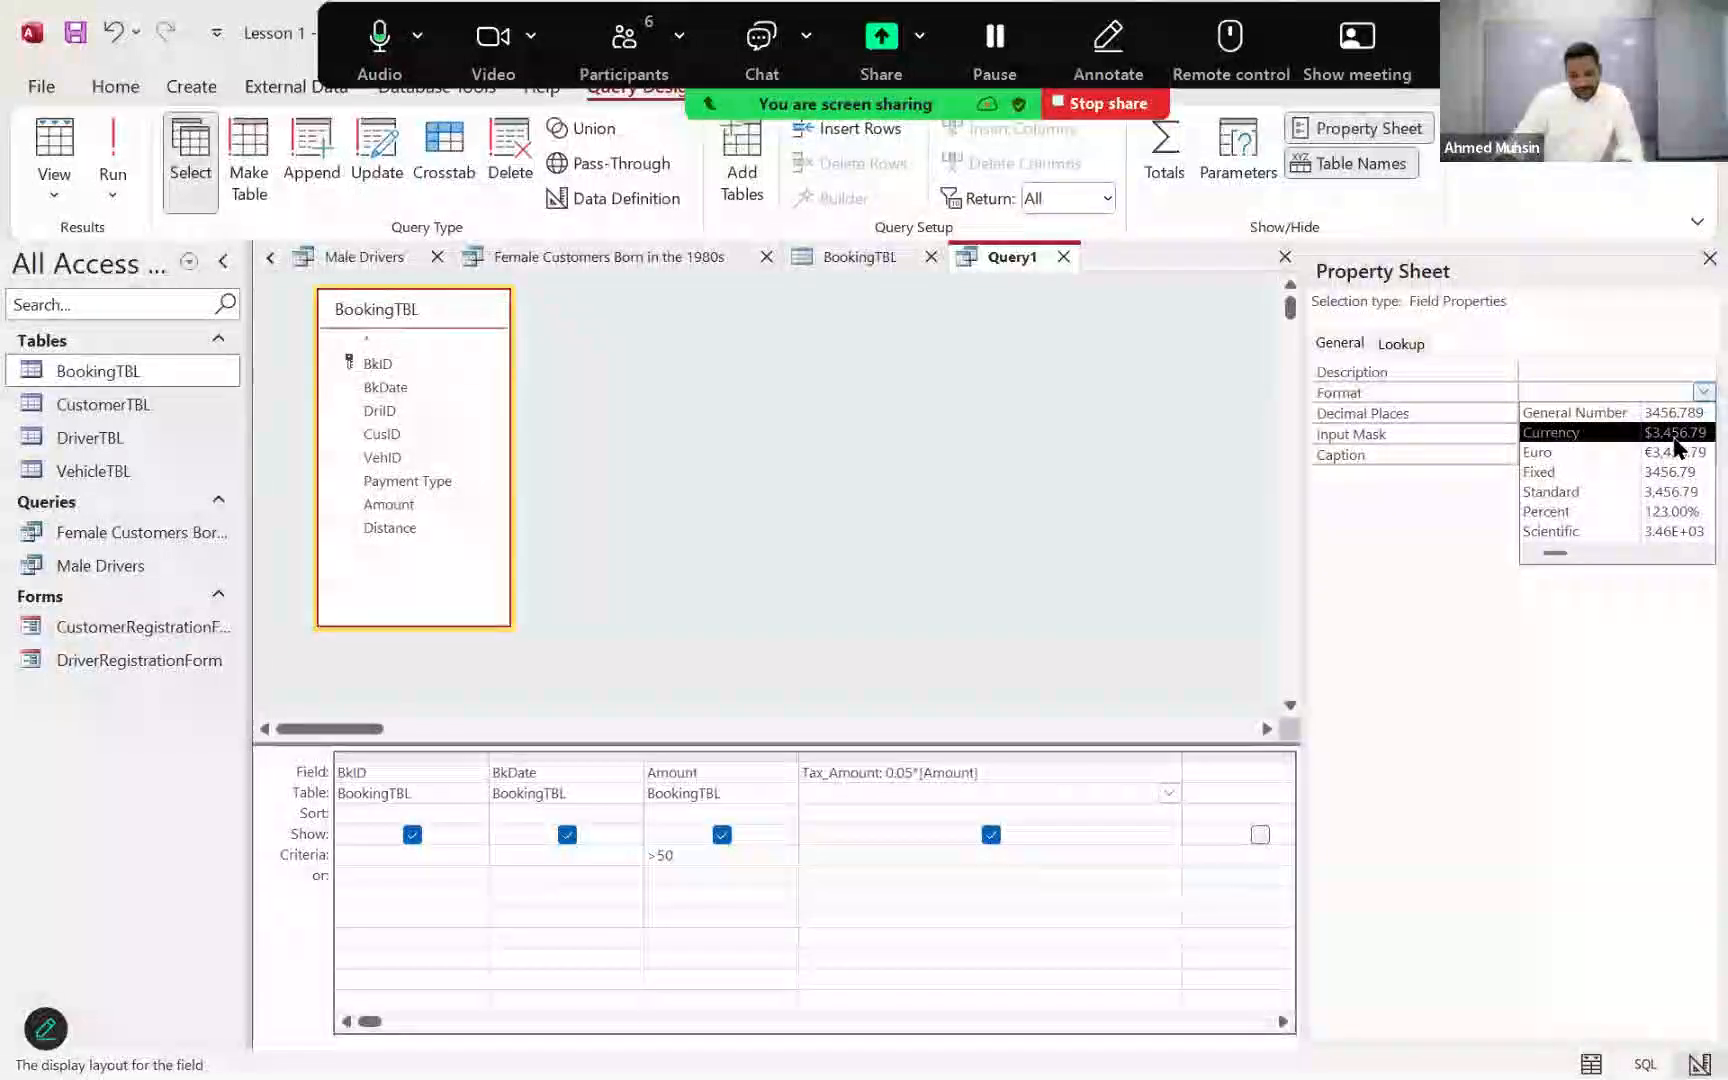
pyautogui.click(1676, 433)
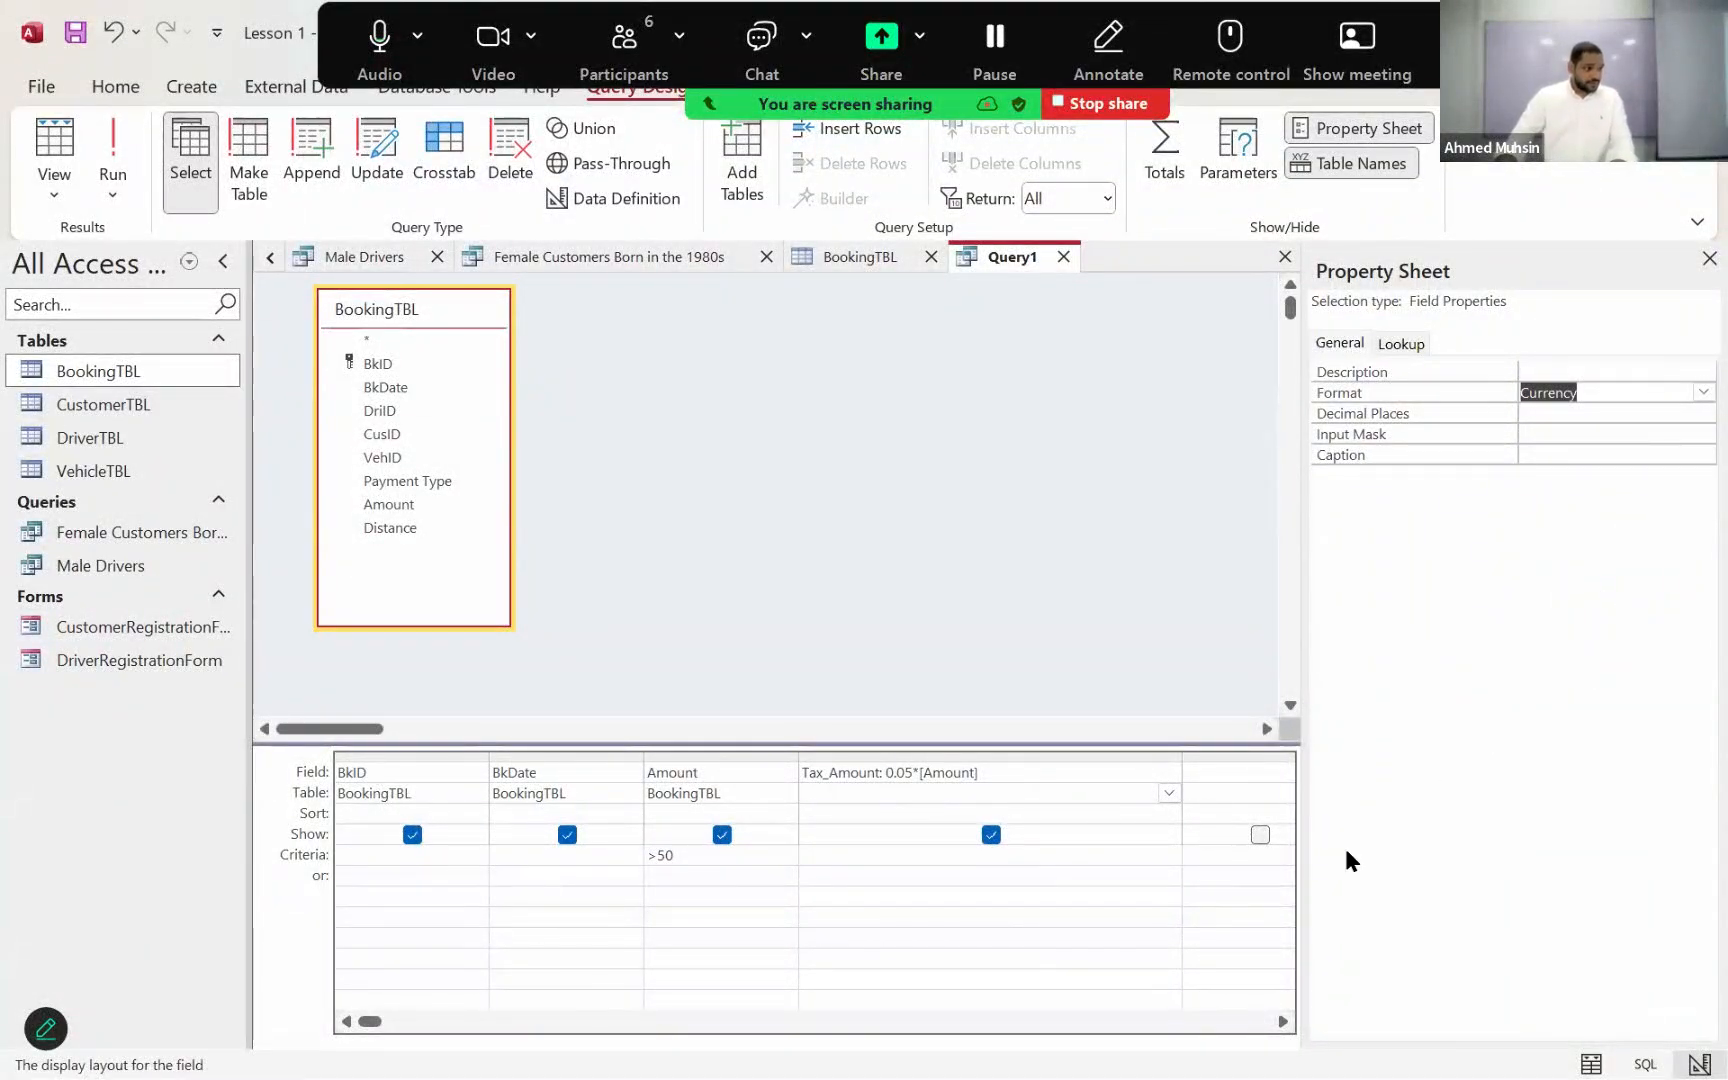
pyautogui.click(902, 837)
pyautogui.click(888, 786)
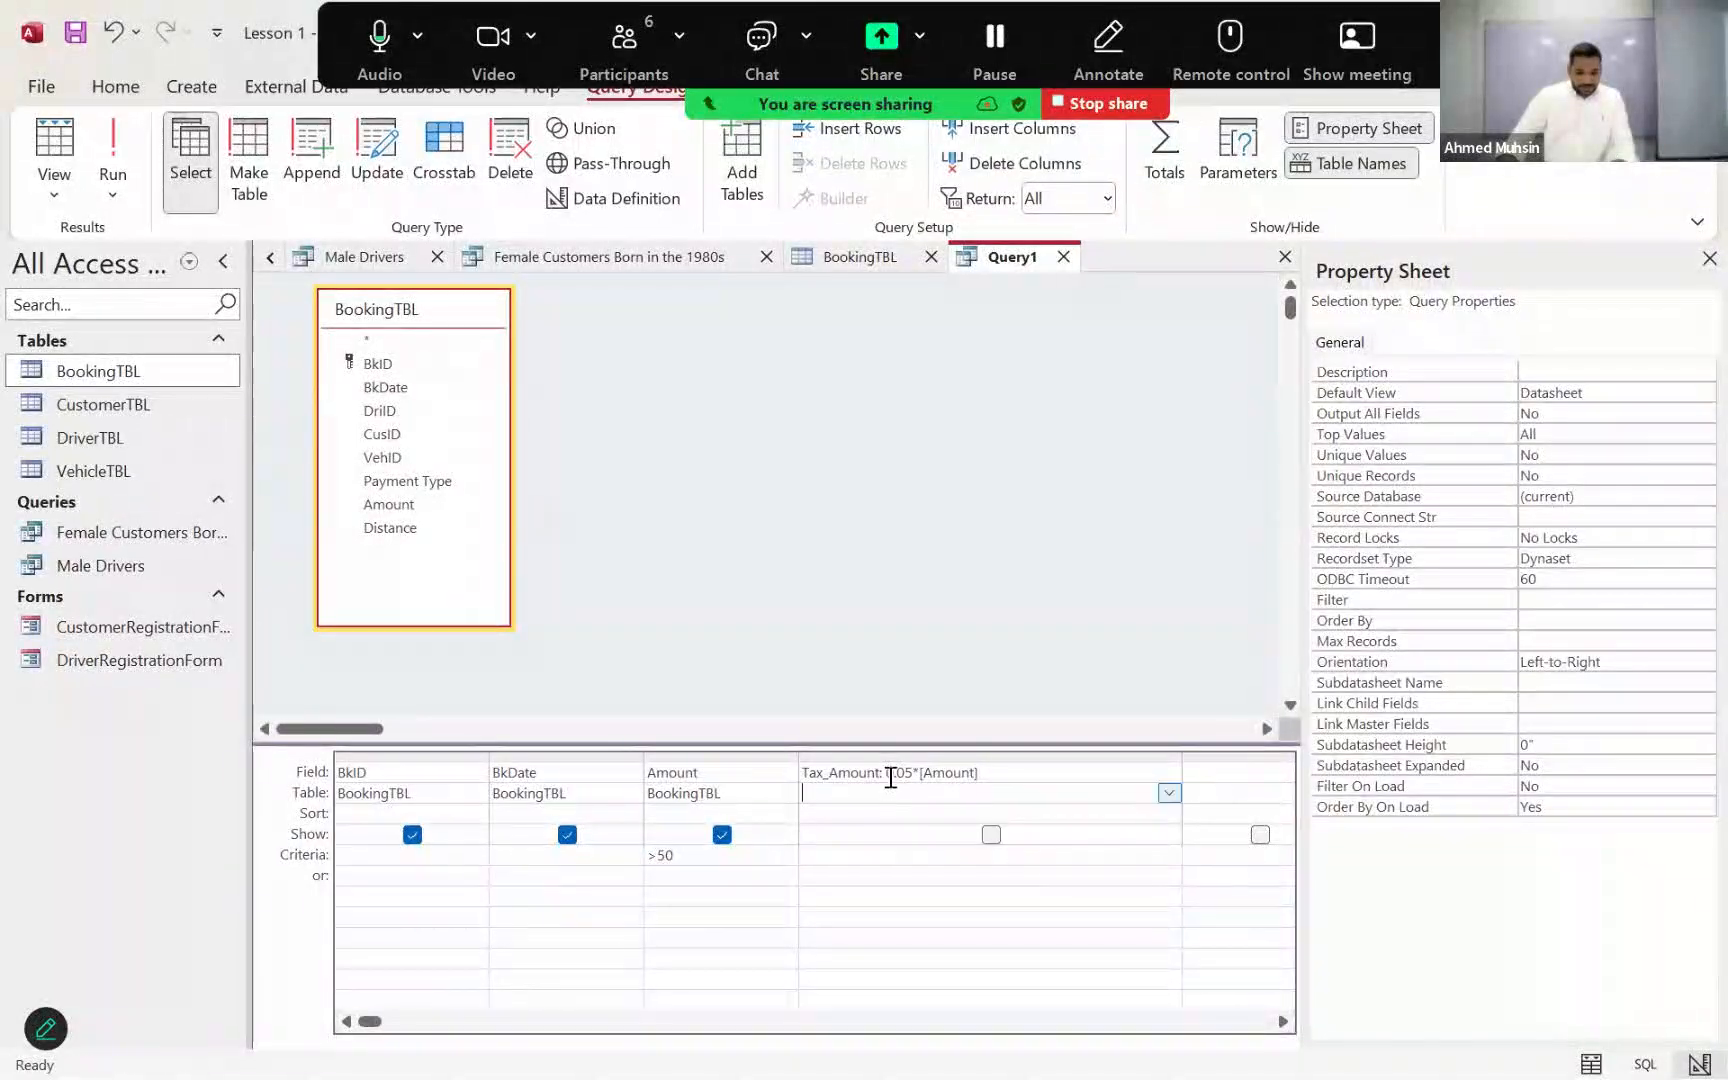
pyautogui.click(888, 772)
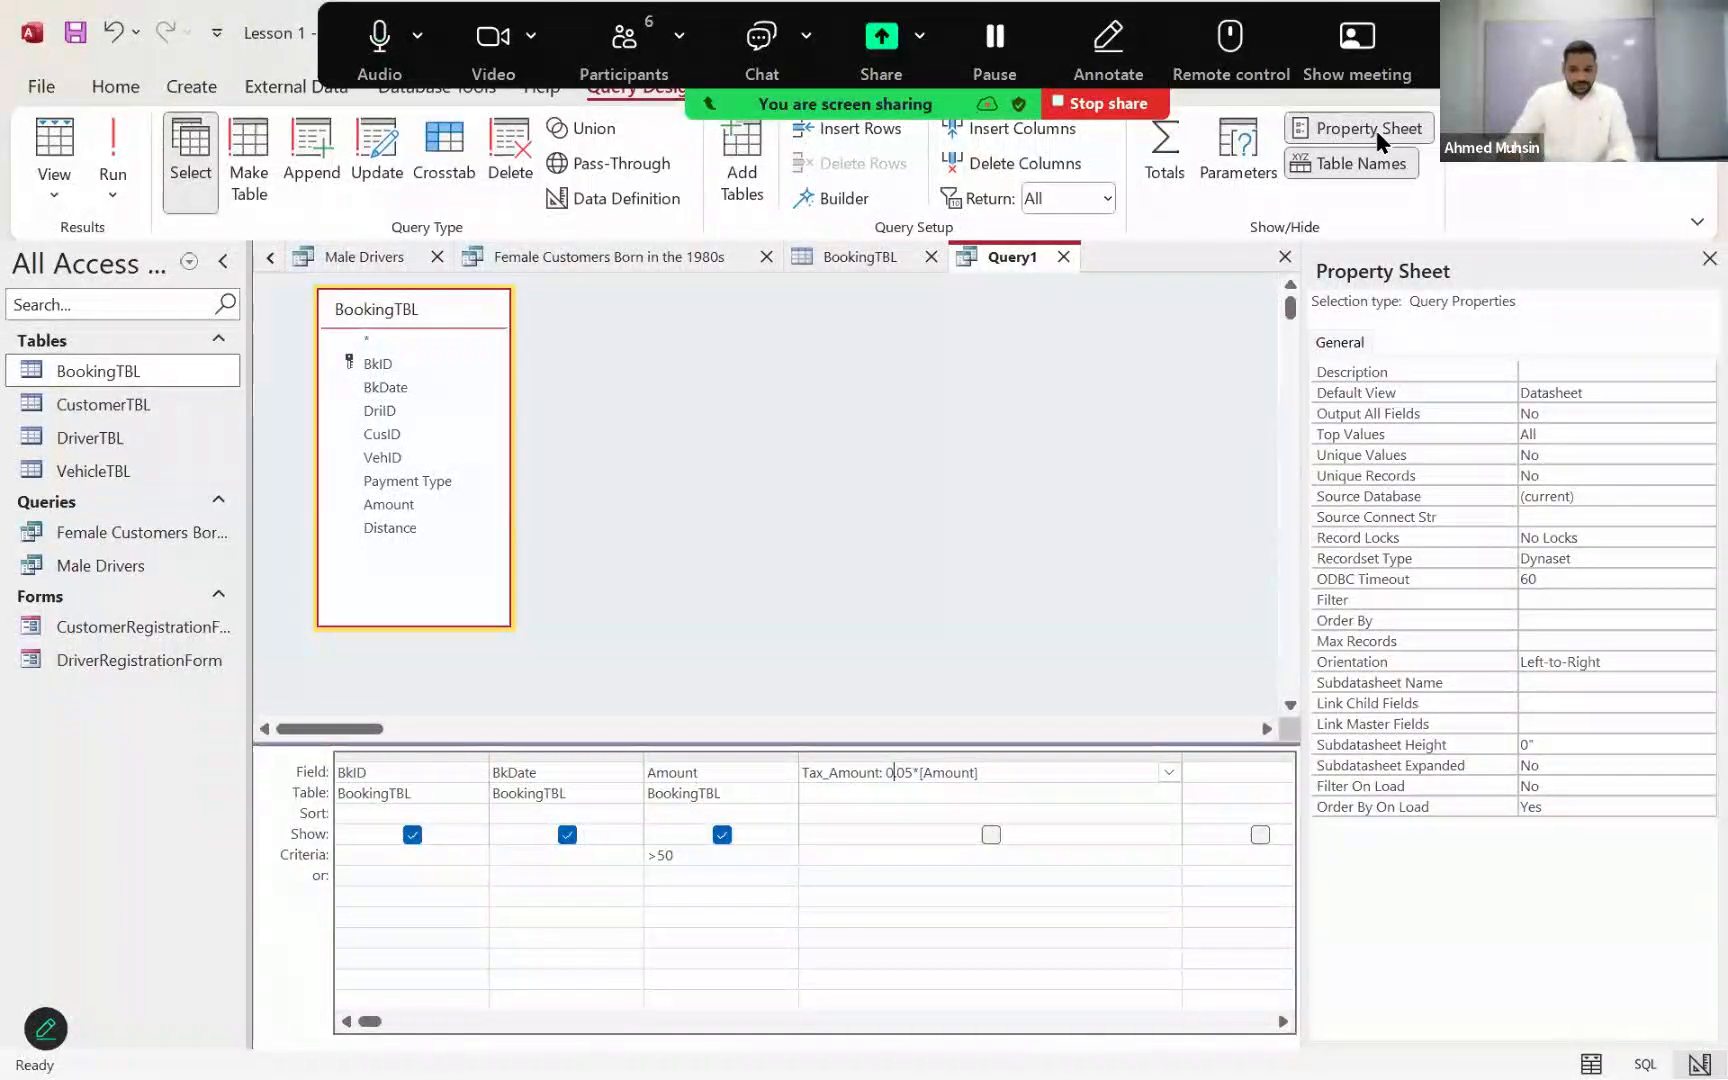
pyautogui.click(917, 772)
pyautogui.click(1560, 392)
pyautogui.click(1574, 371)
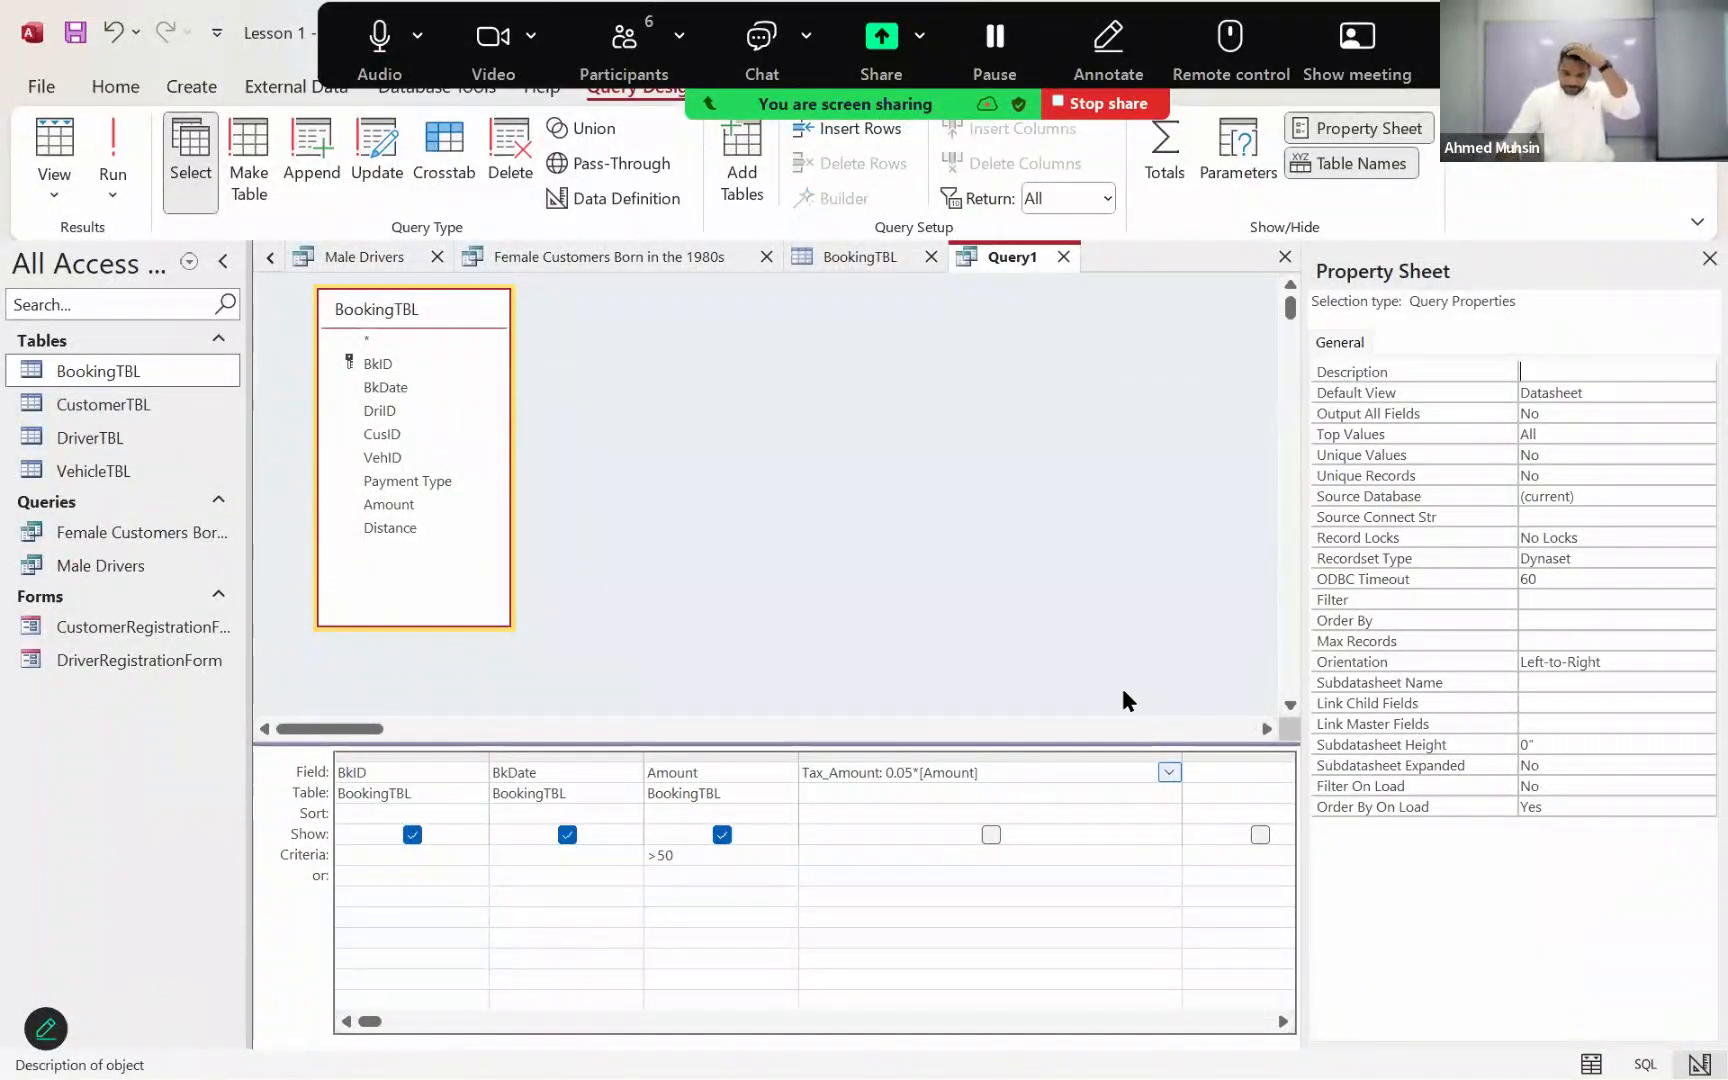
pyautogui.click(995, 793)
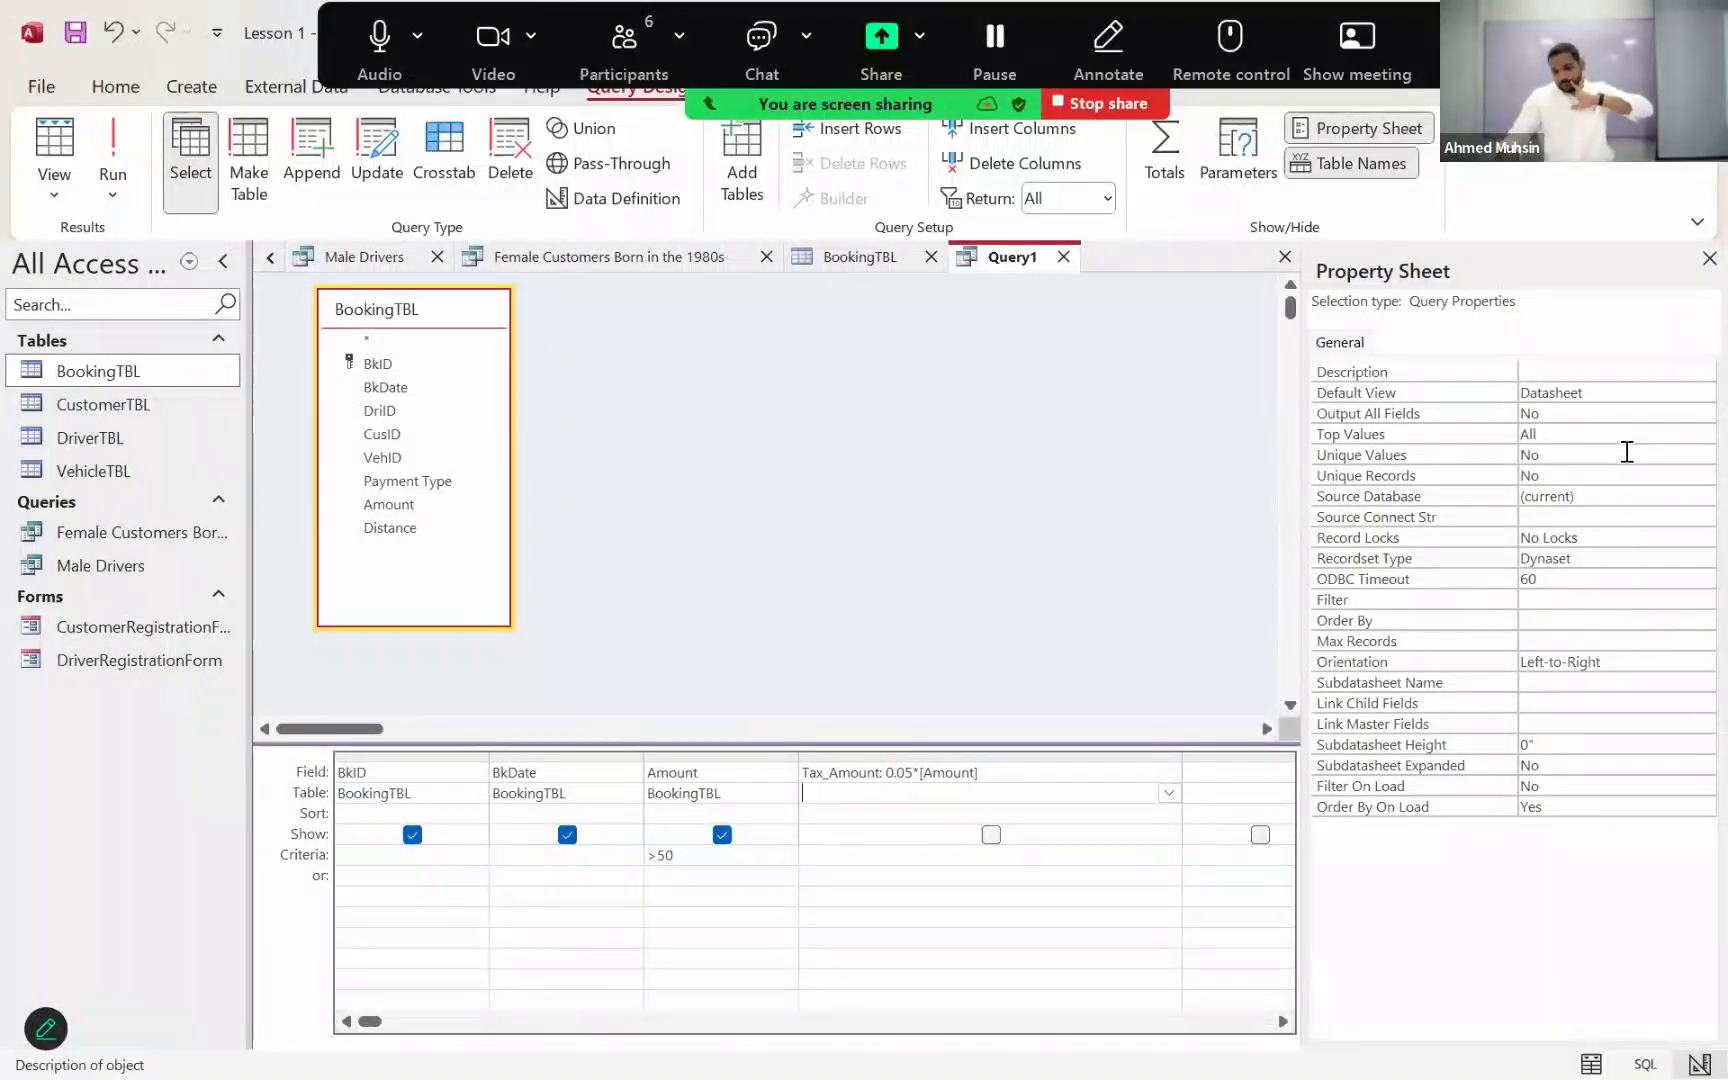
pyautogui.click(1708, 258)
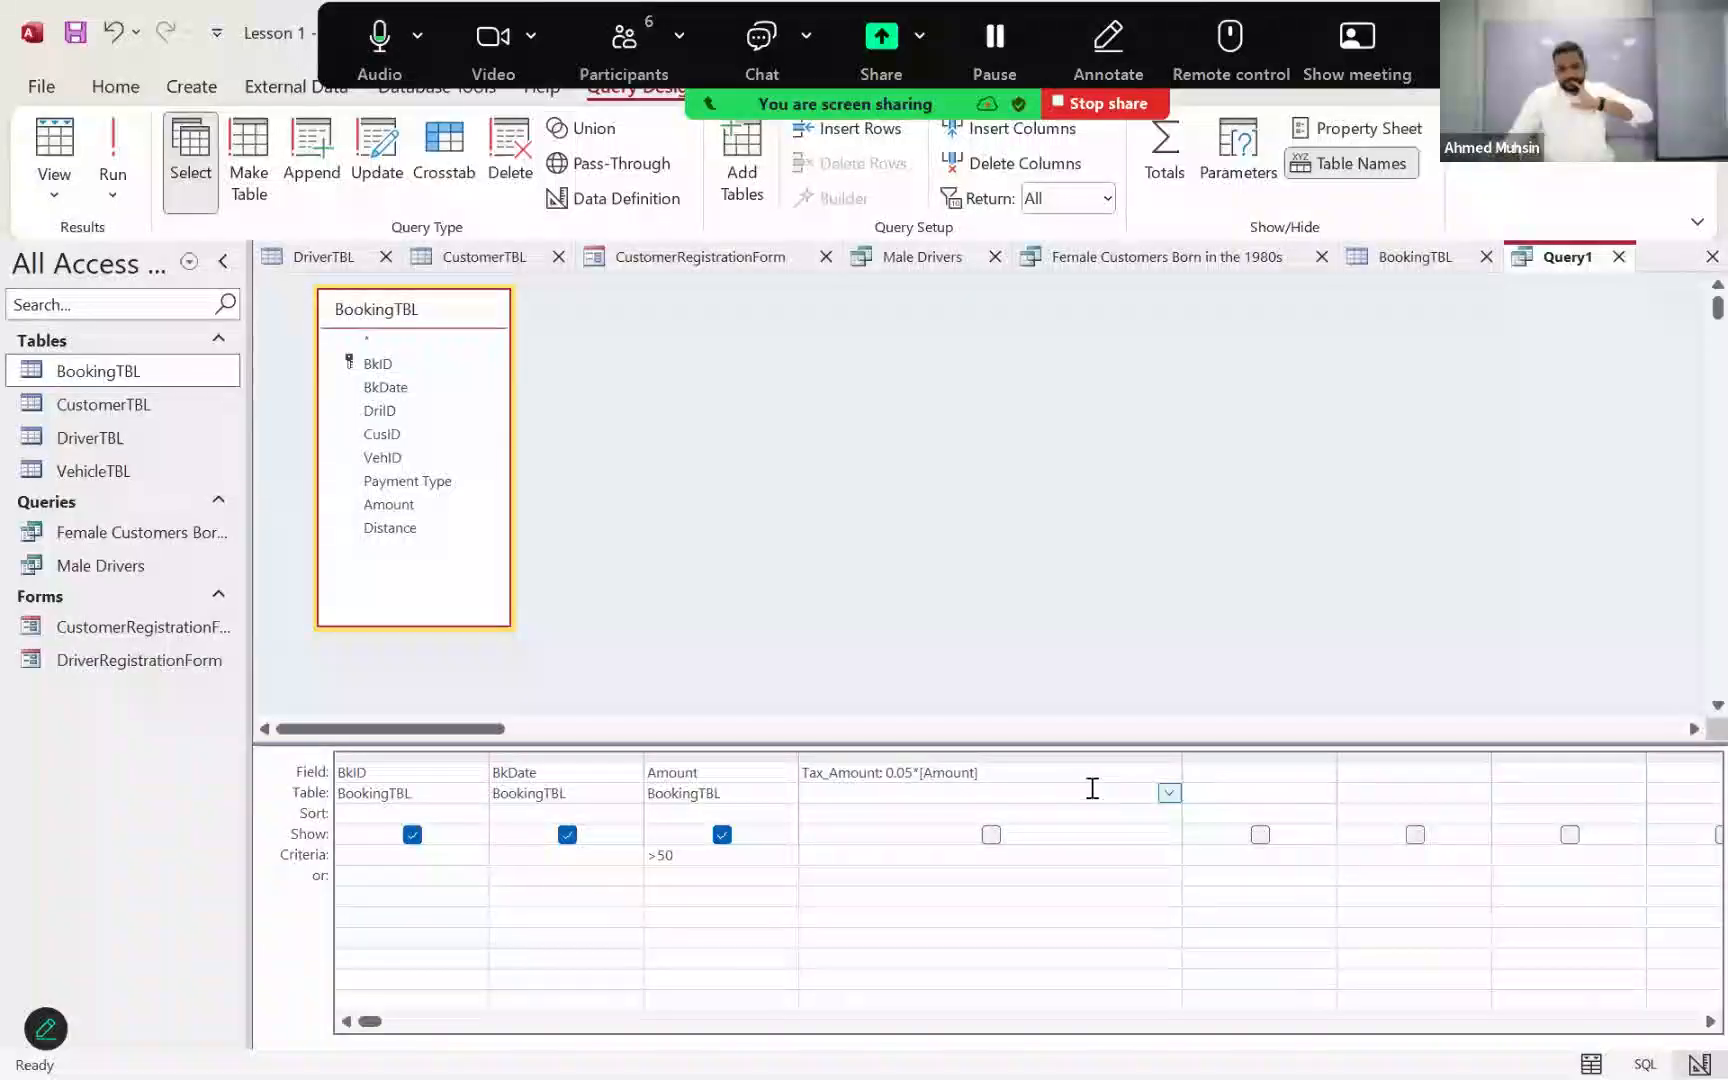
pyautogui.click(1061, 813)
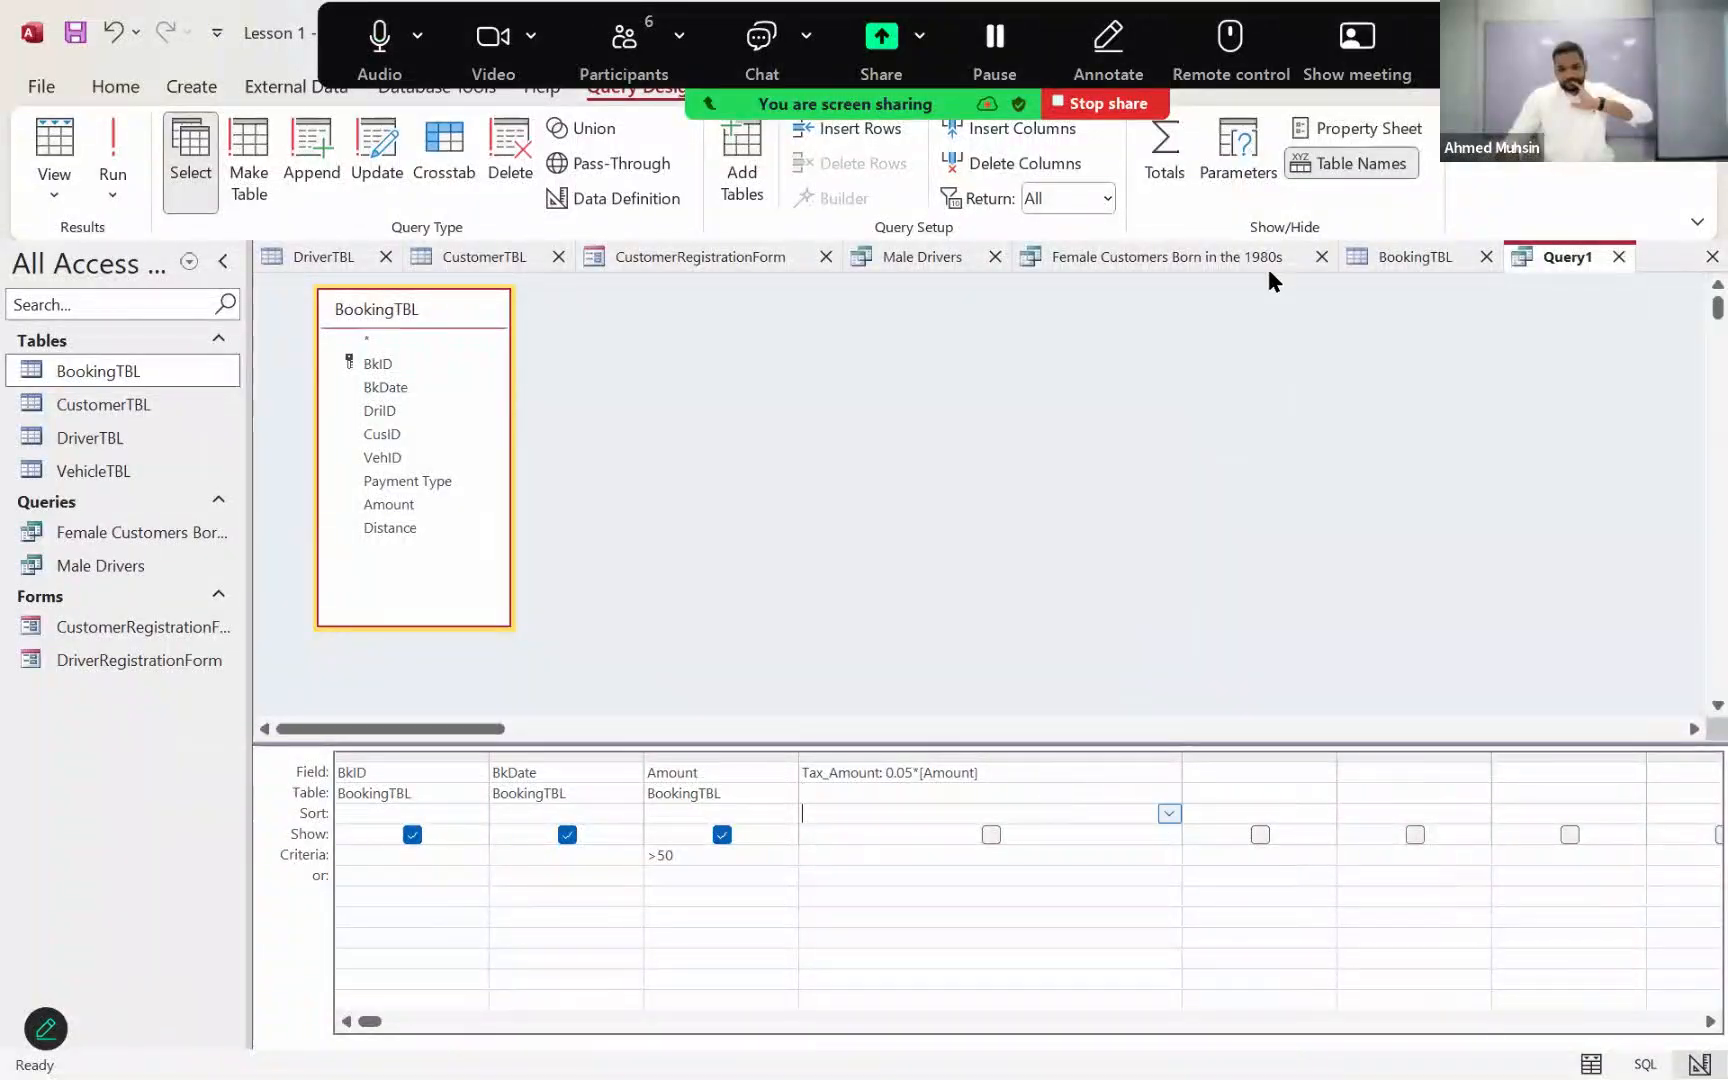
pyautogui.click(1337, 136)
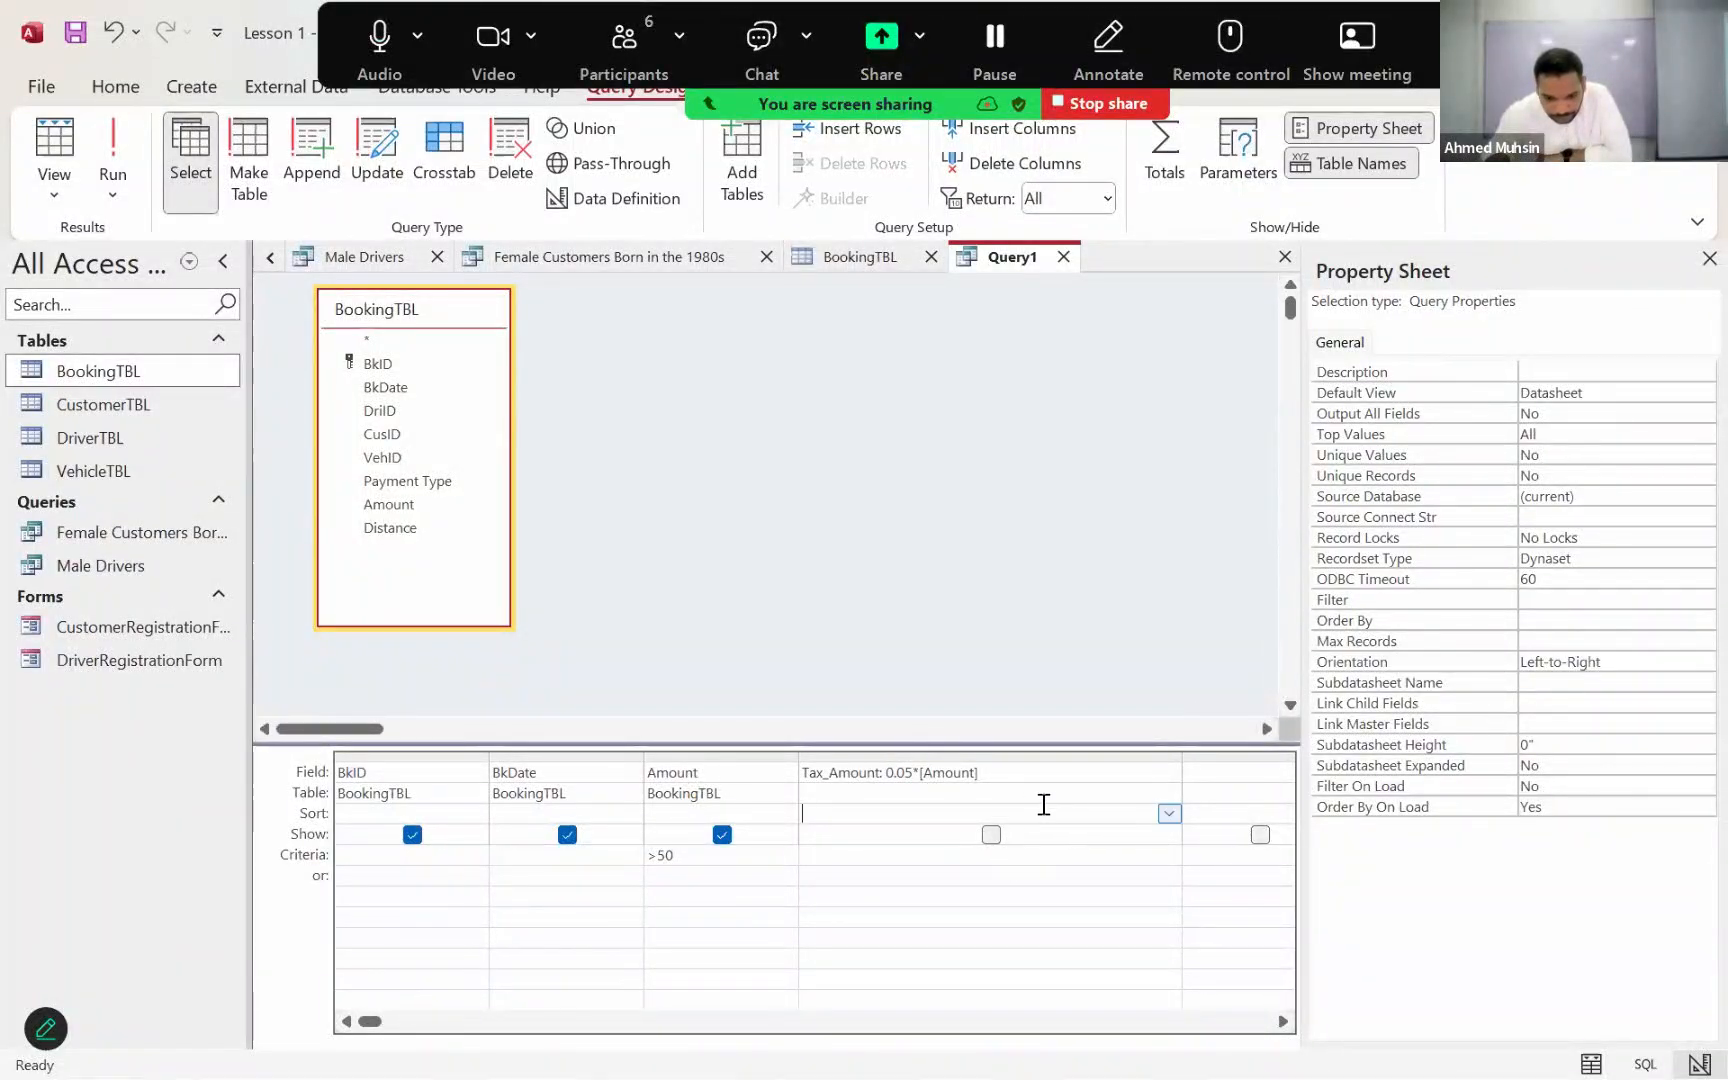
pyautogui.click(1044, 770)
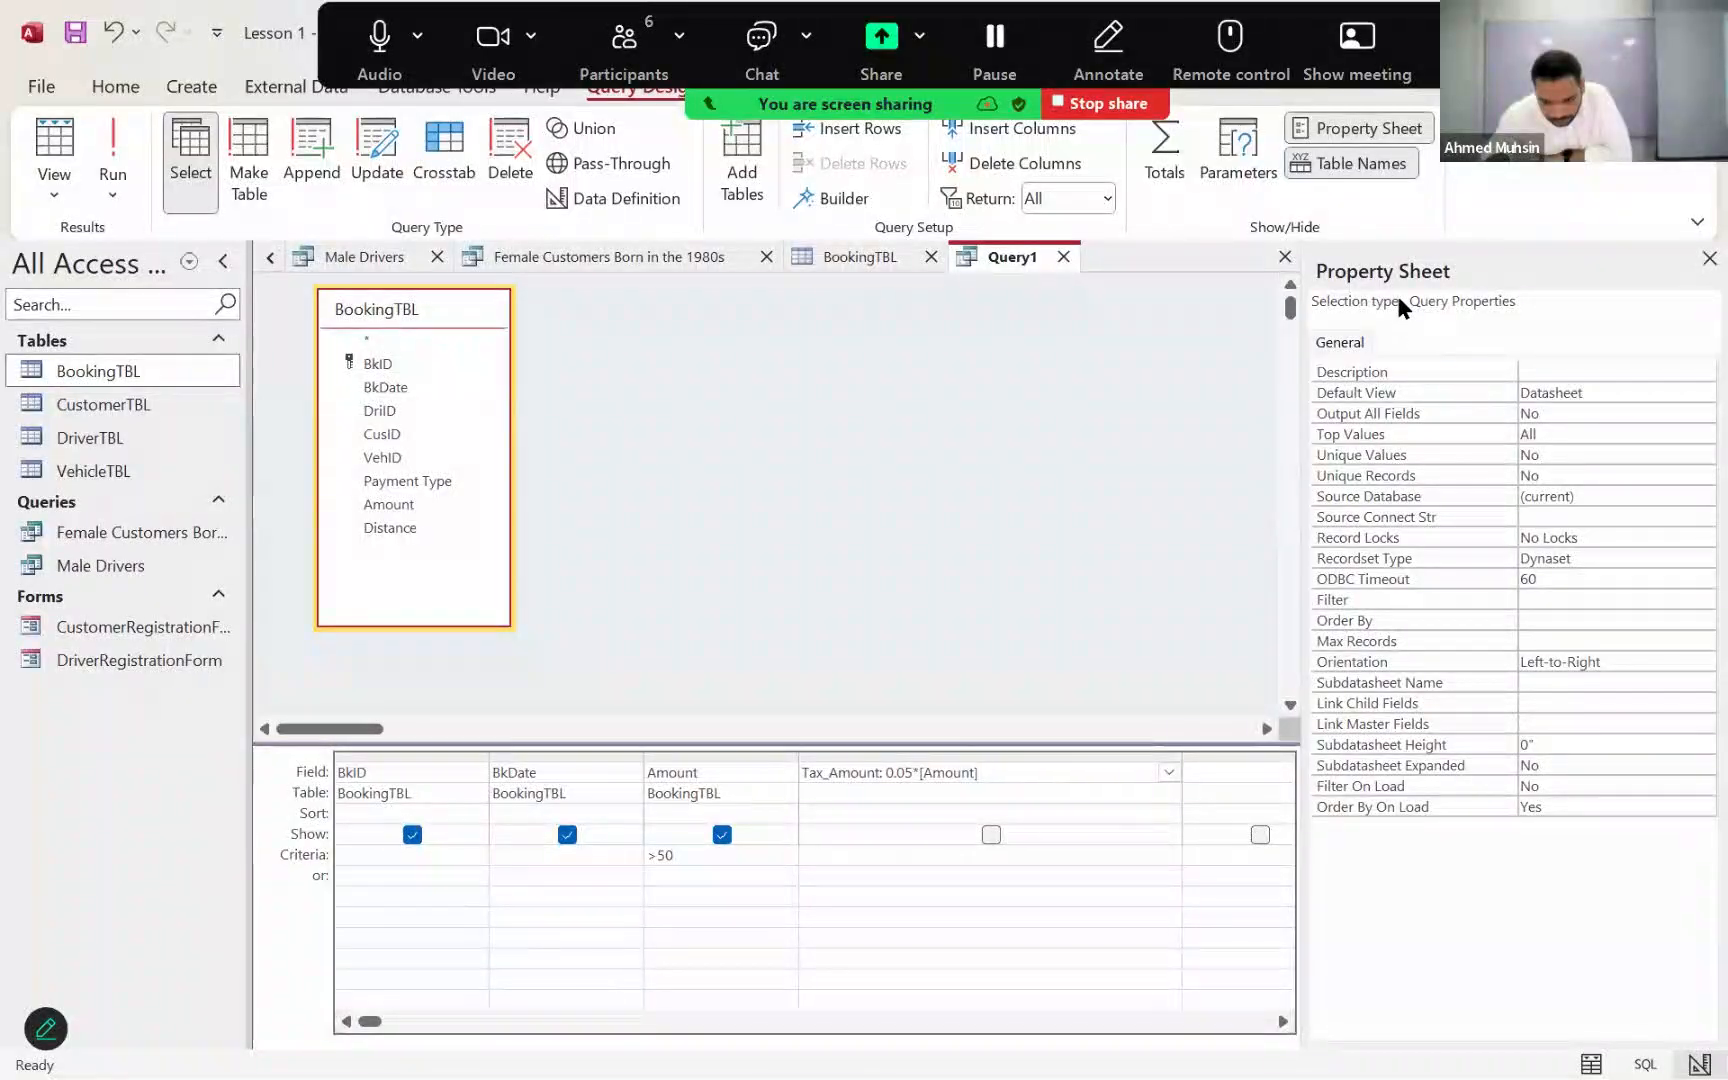
pyautogui.click(1039, 793)
pyautogui.click(1035, 812)
pyautogui.click(1038, 843)
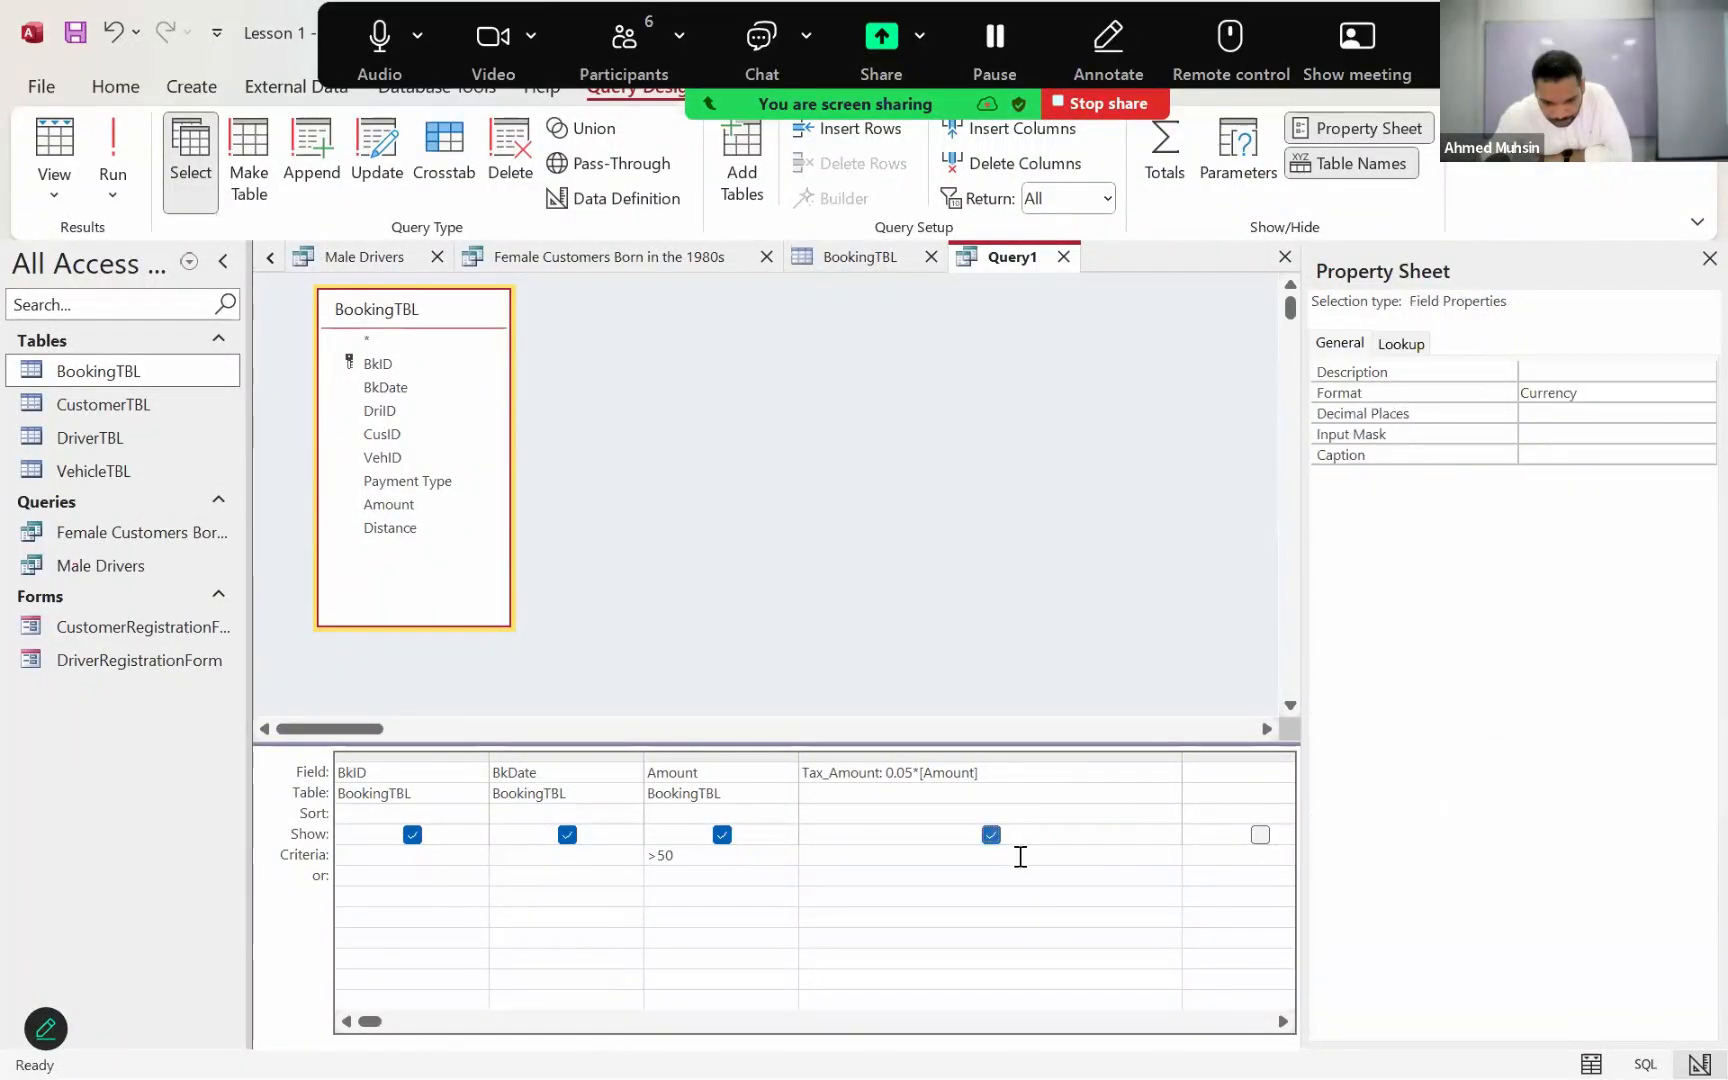
pyautogui.click(1019, 855)
pyautogui.click(1035, 795)
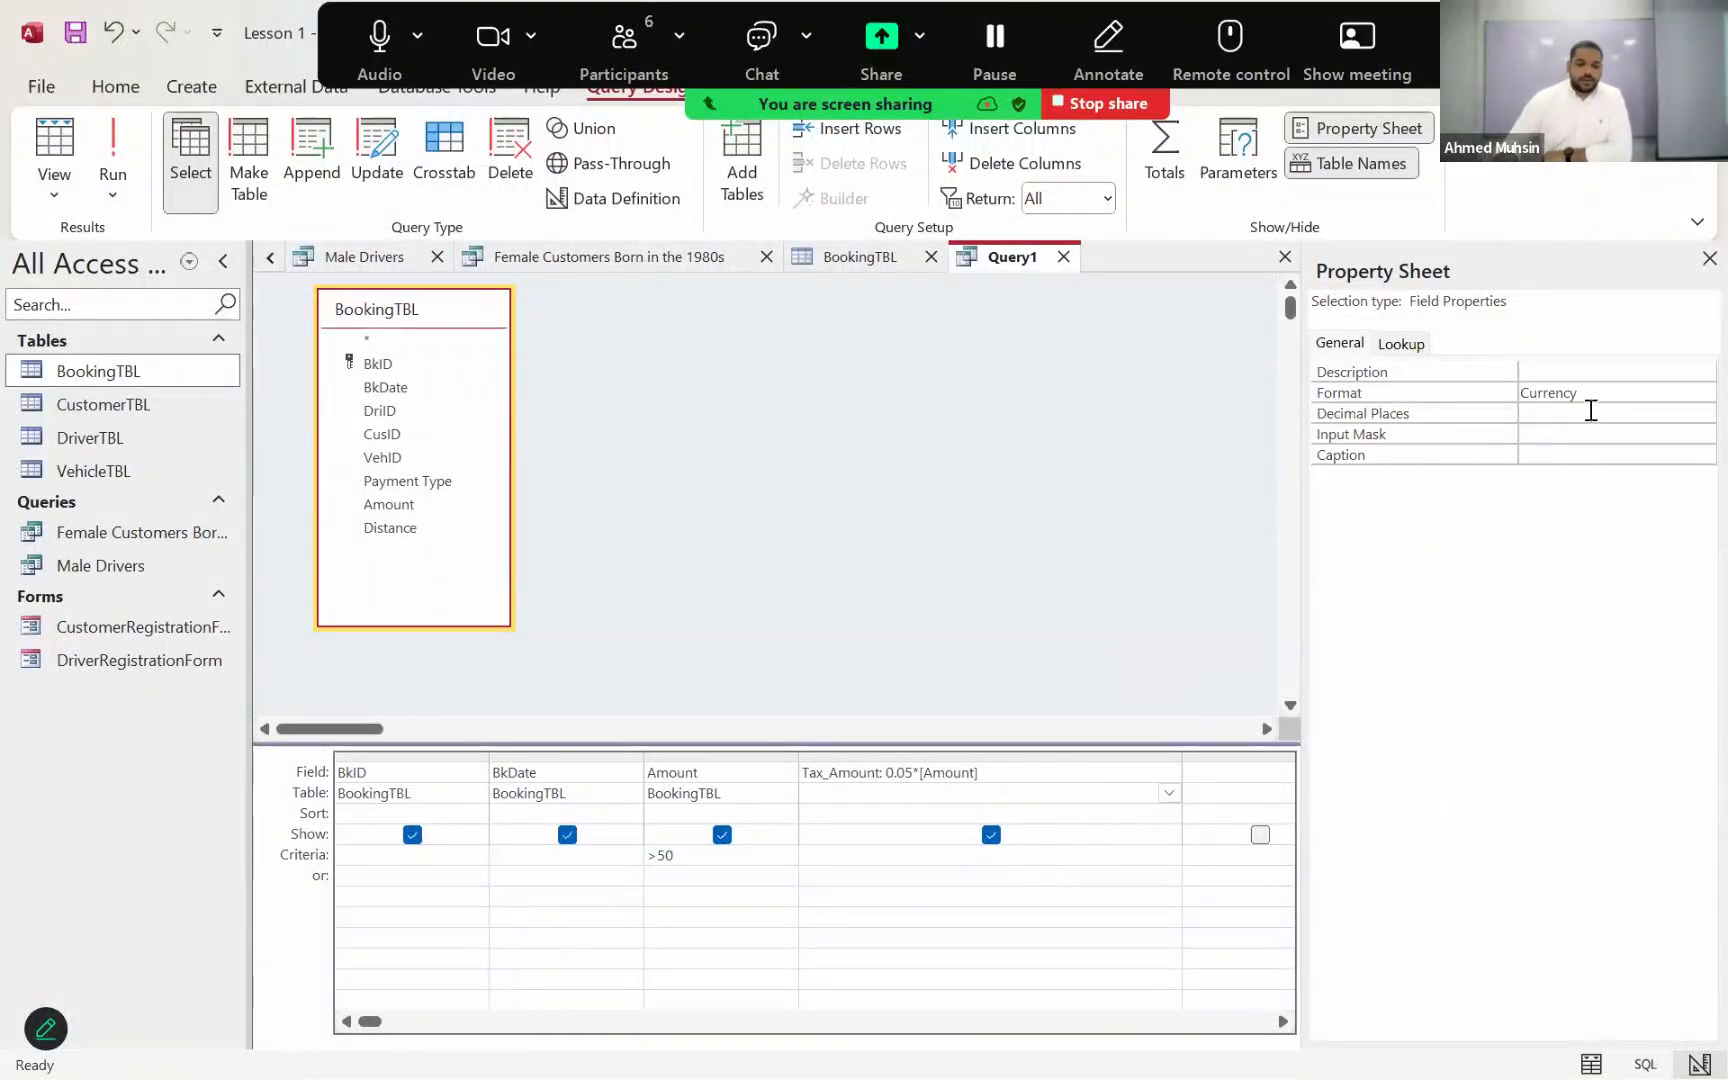
# Step: Run the query to check the currency formatting of Tax_Amount, and reopen the design
pyautogui.click(118, 150)
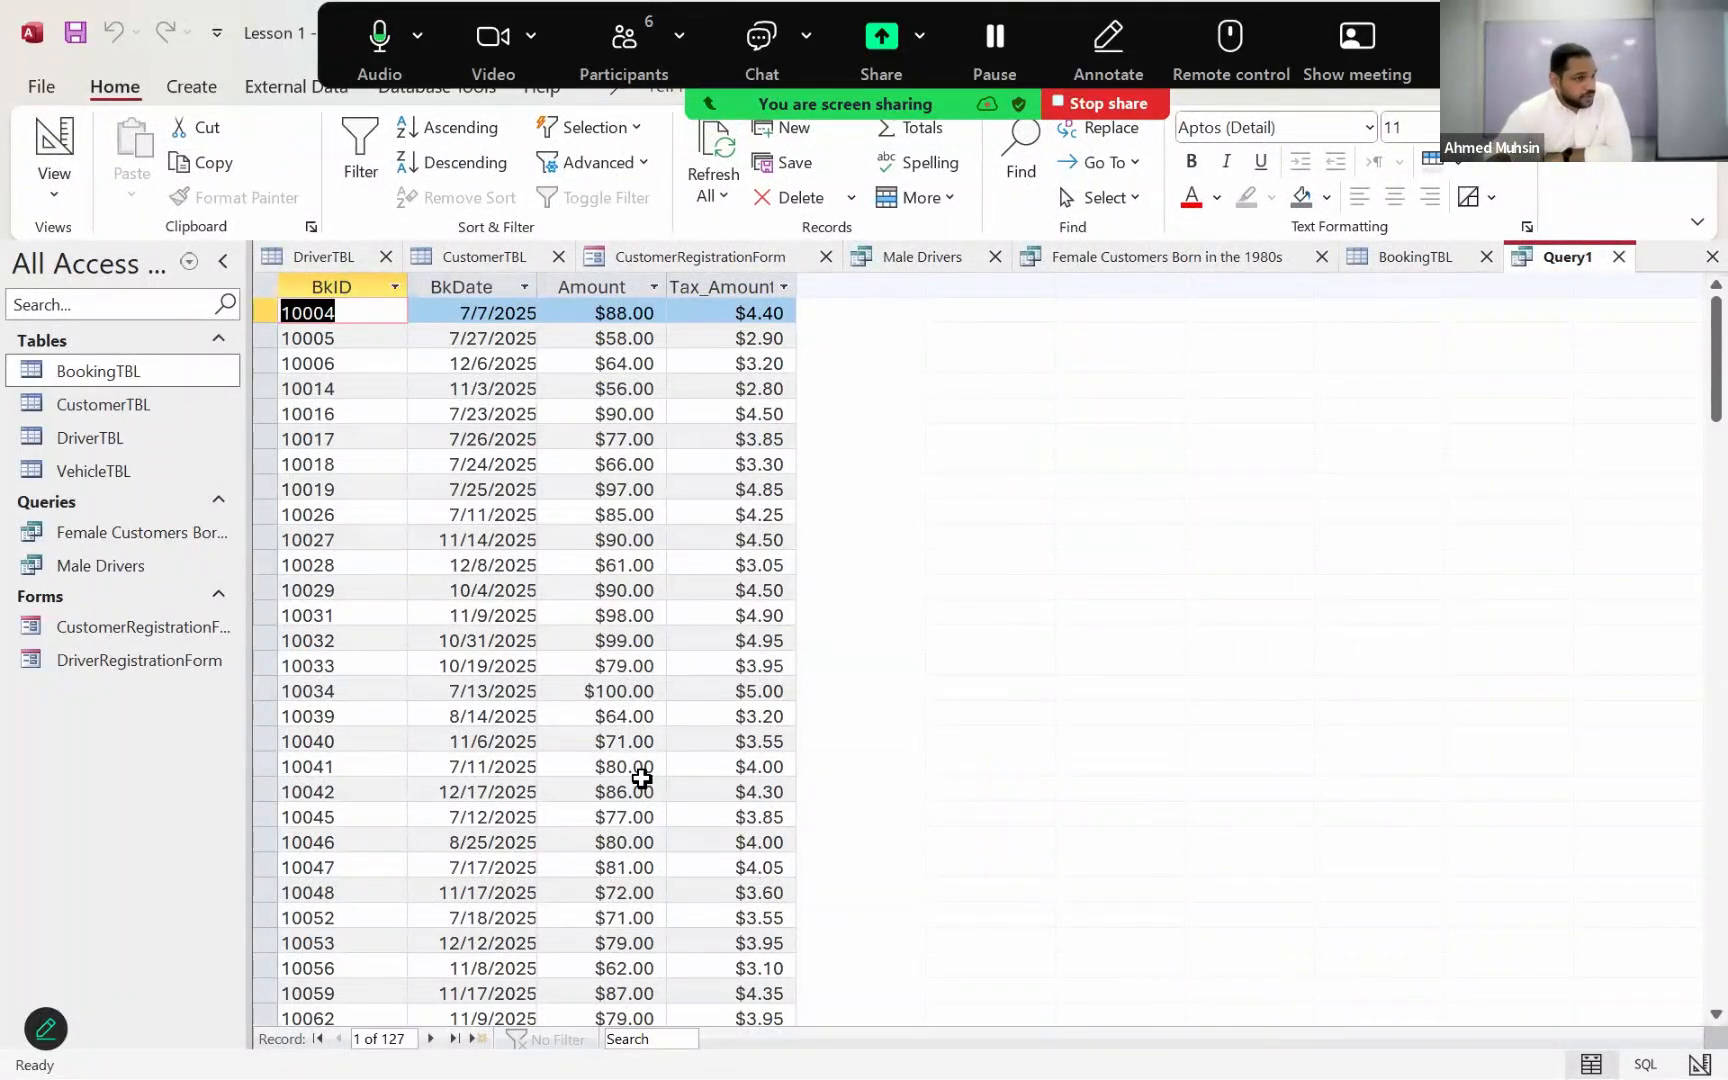
pyautogui.click(40, 198)
pyautogui.click(58, 354)
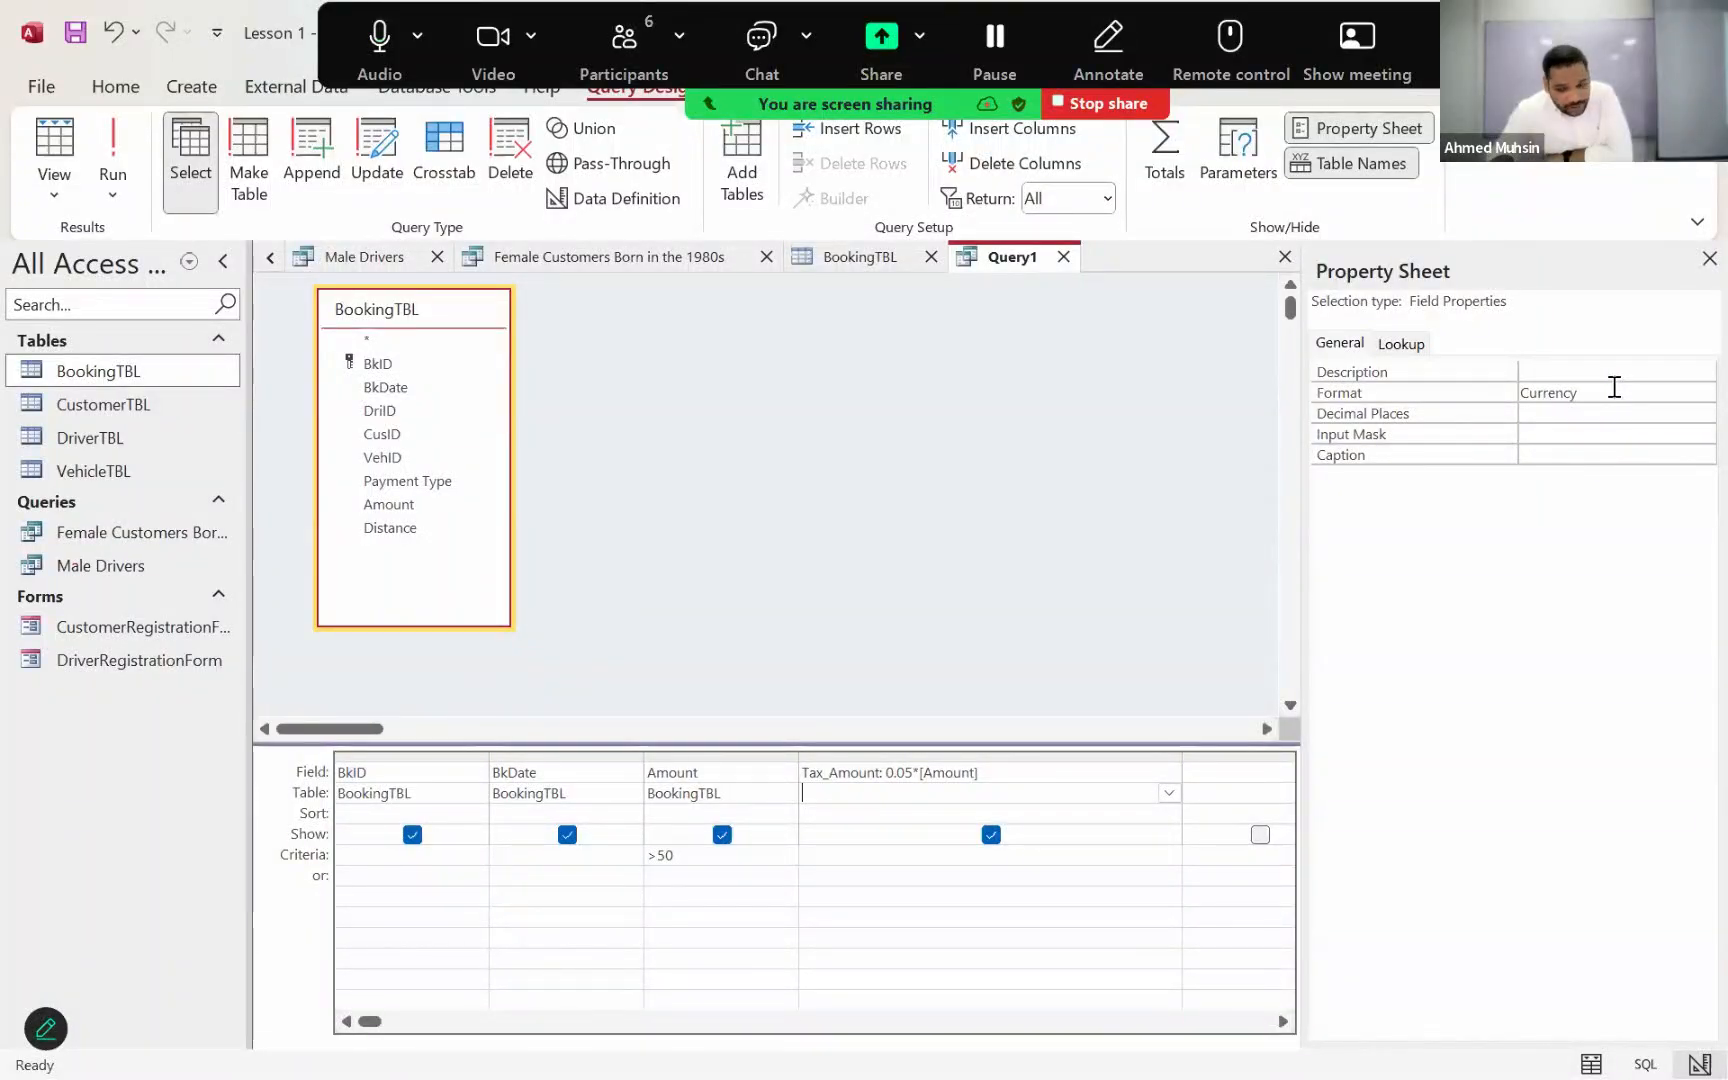
# Step: Reapply the Currency format to the Tax_Amount field
pyautogui.click(1613, 390)
pyautogui.click(1703, 392)
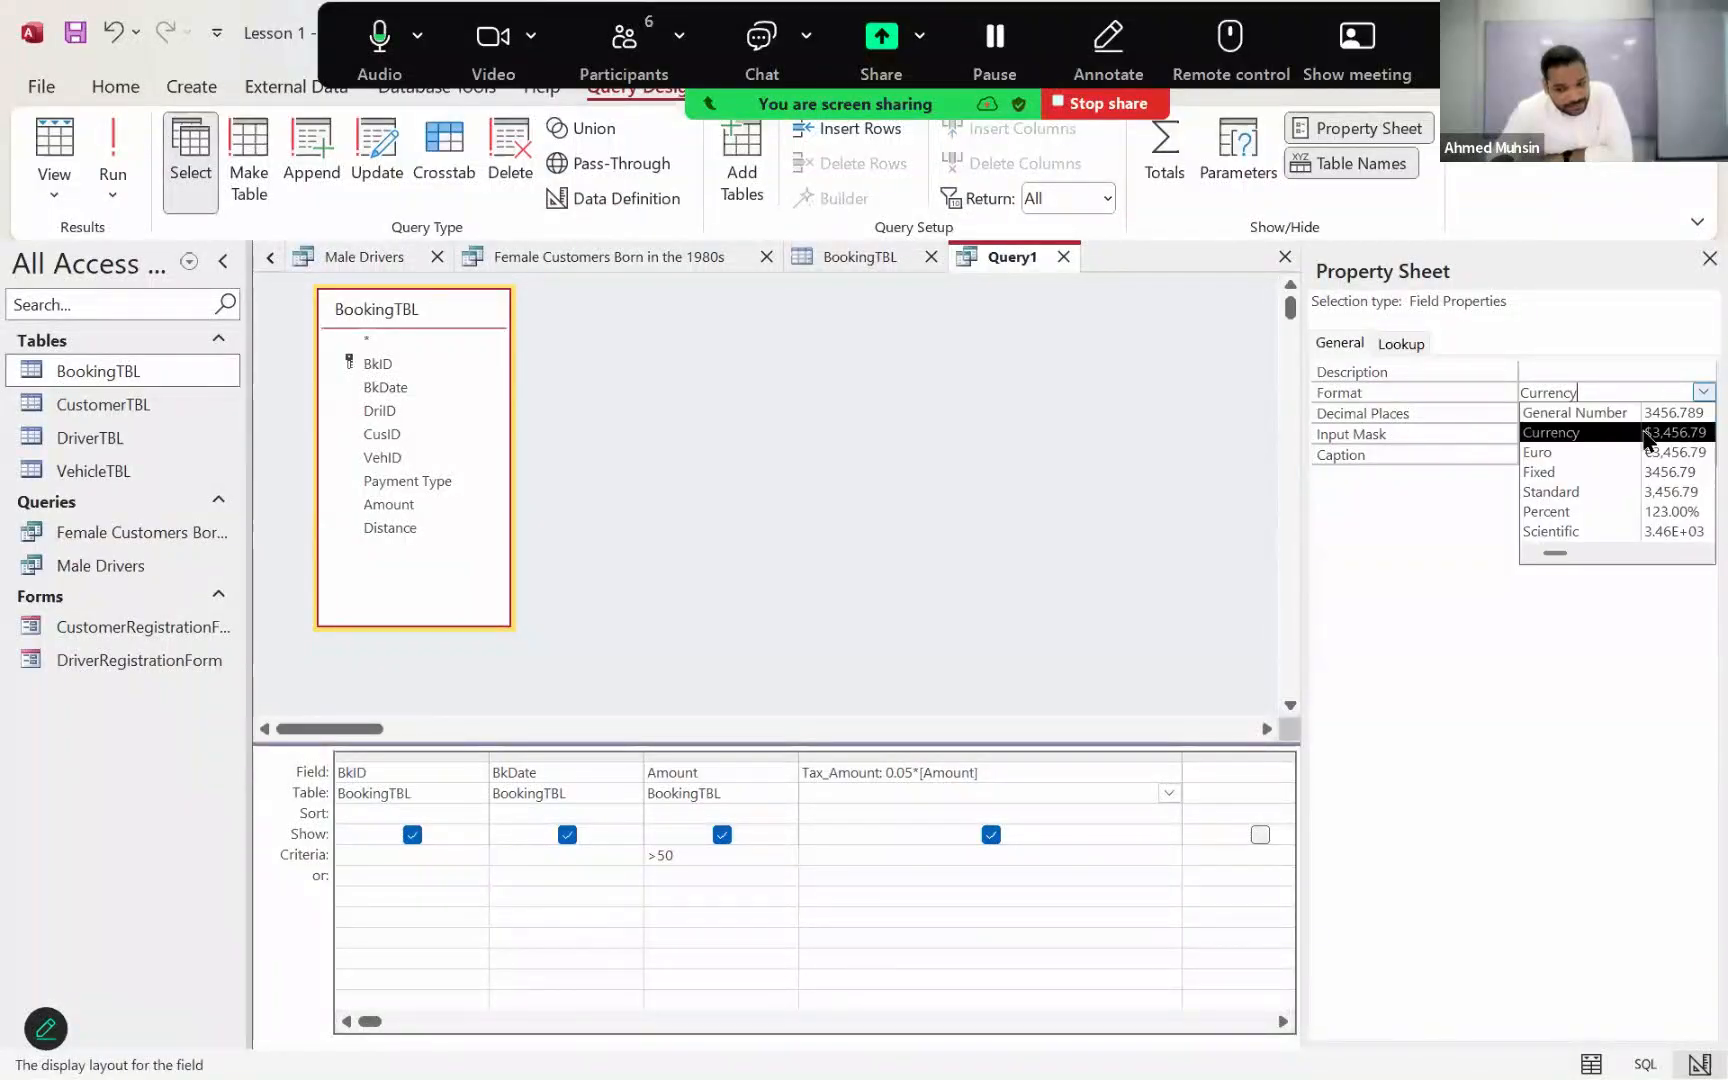
pyautogui.click(1645, 432)
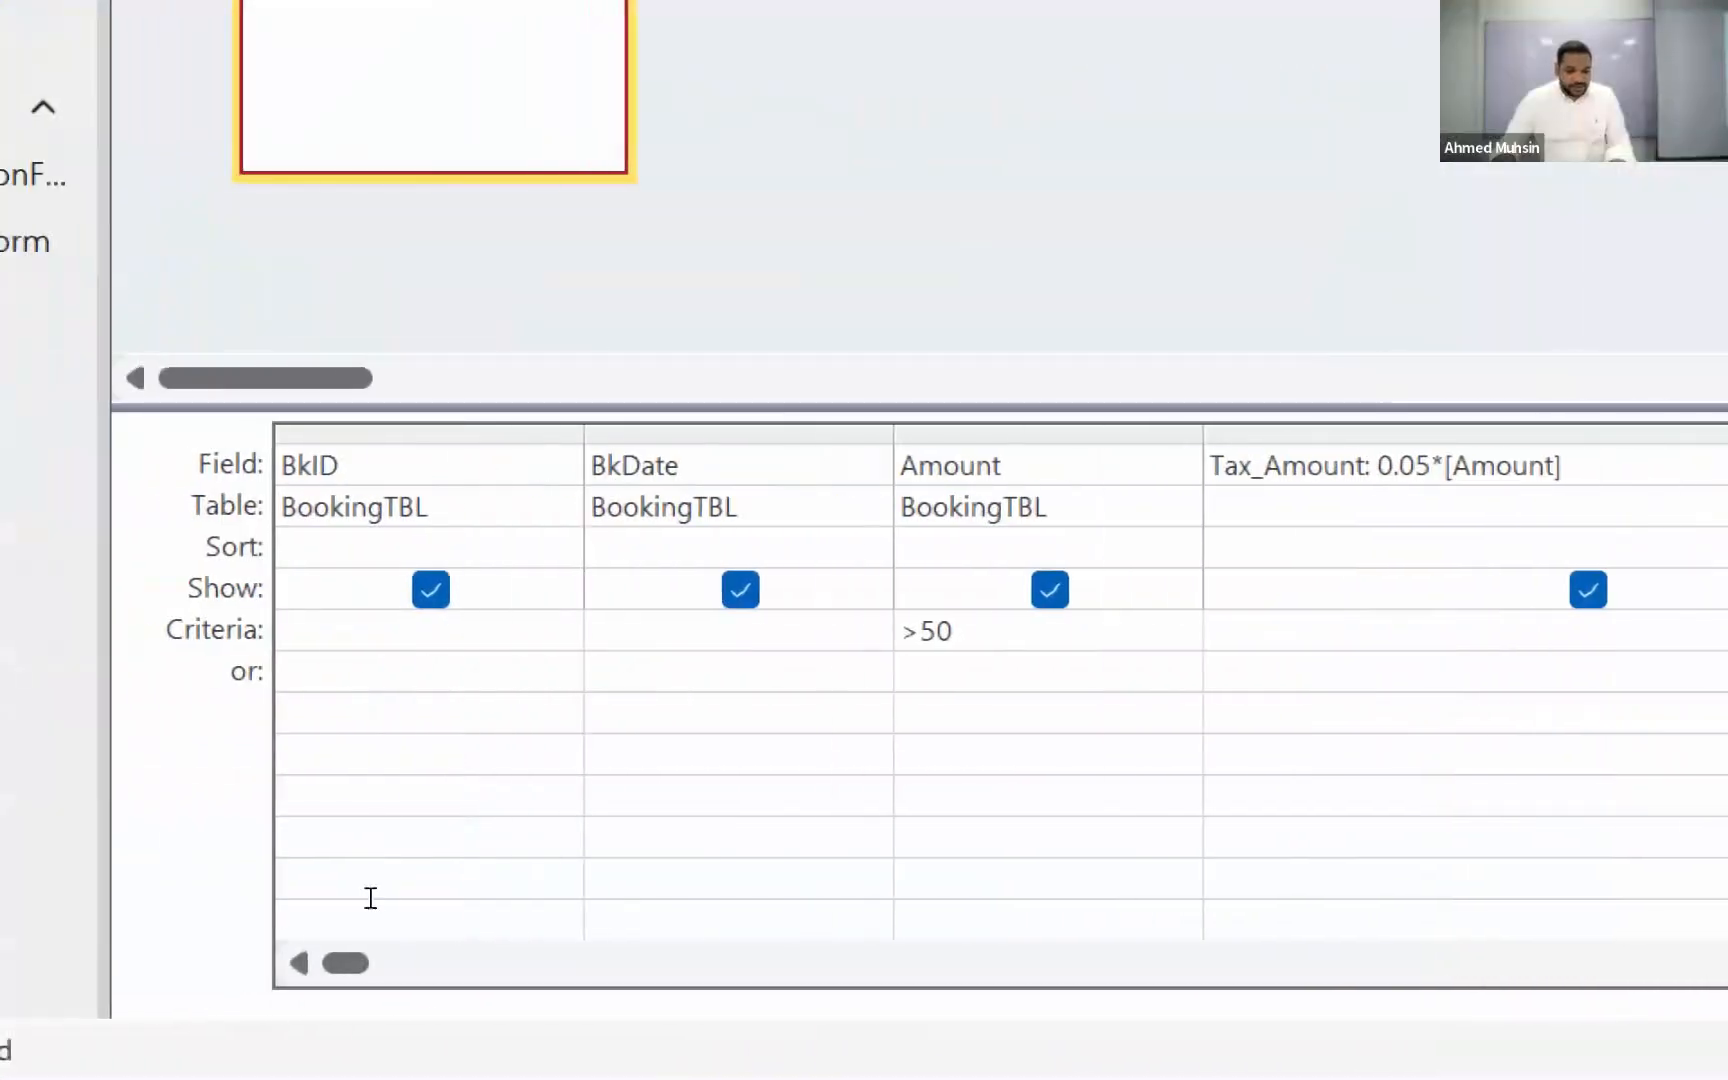
# Step: Sort the query by Tax_Amount in descending order and run it
pyautogui.press('Down')
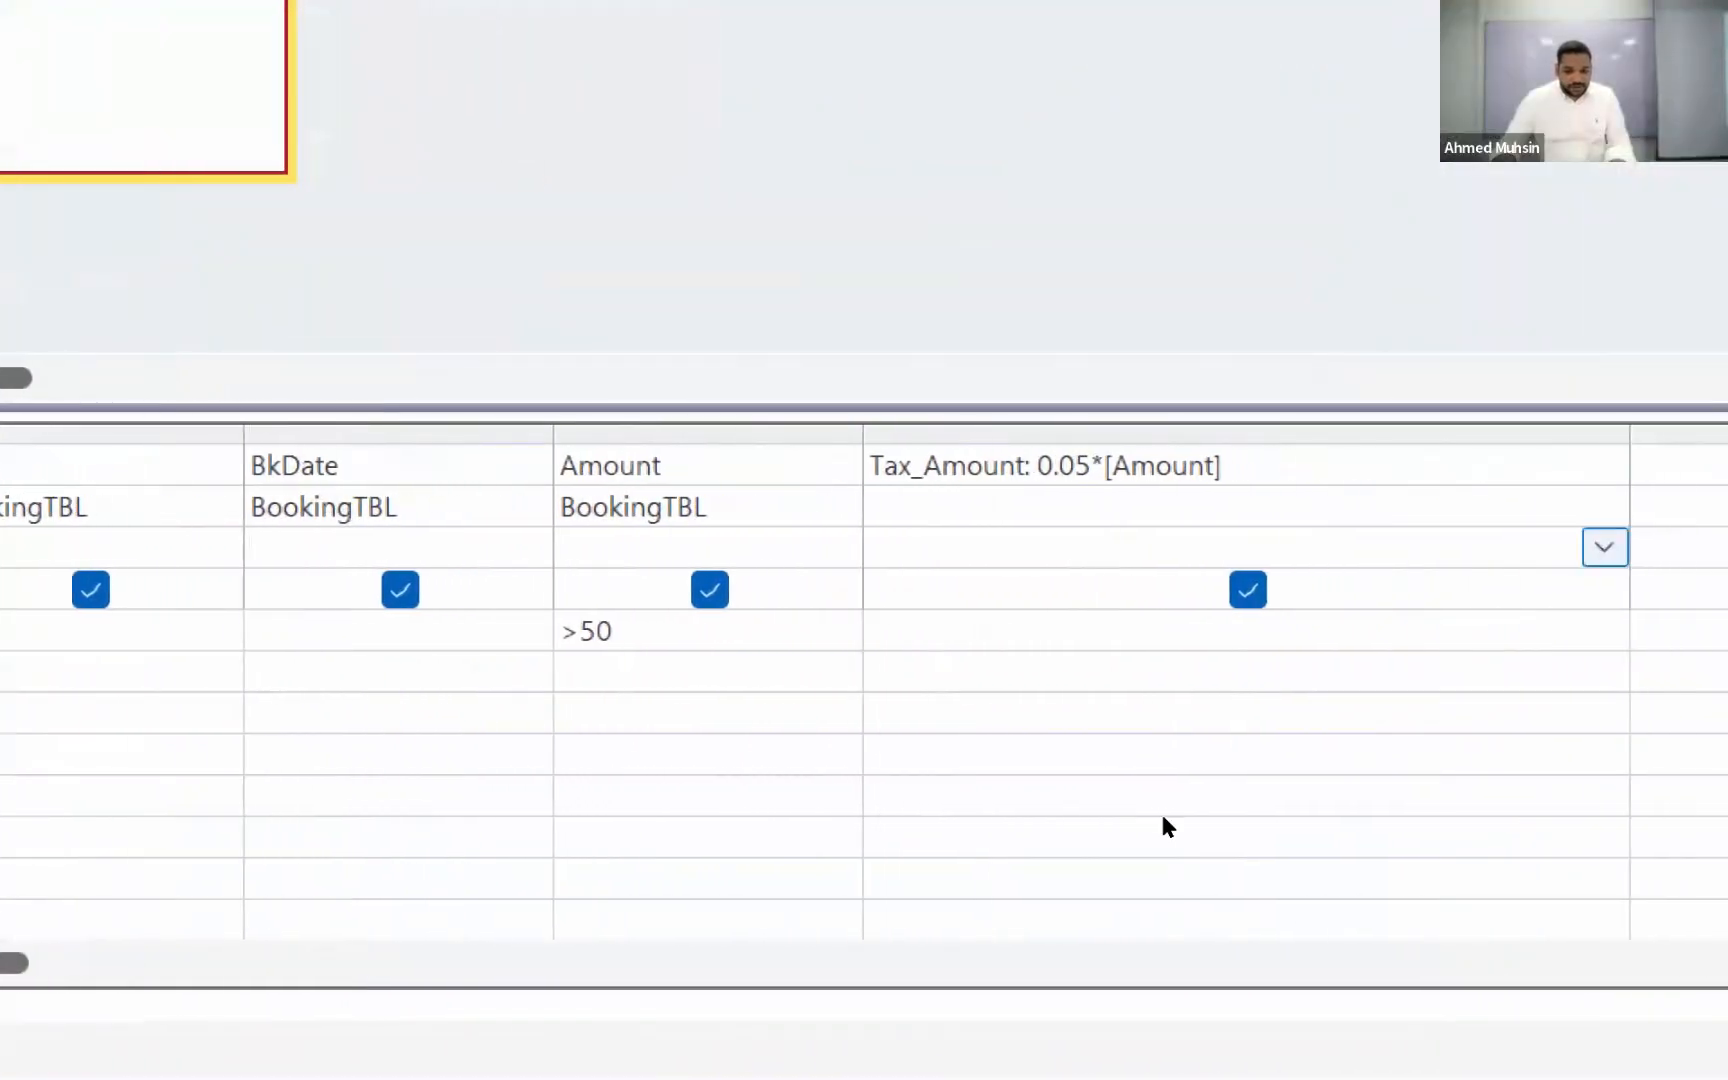
pyautogui.hotkey('alt', 'Down')
pyautogui.press('Down')
pyautogui.press('Down')
pyautogui.press('Return')
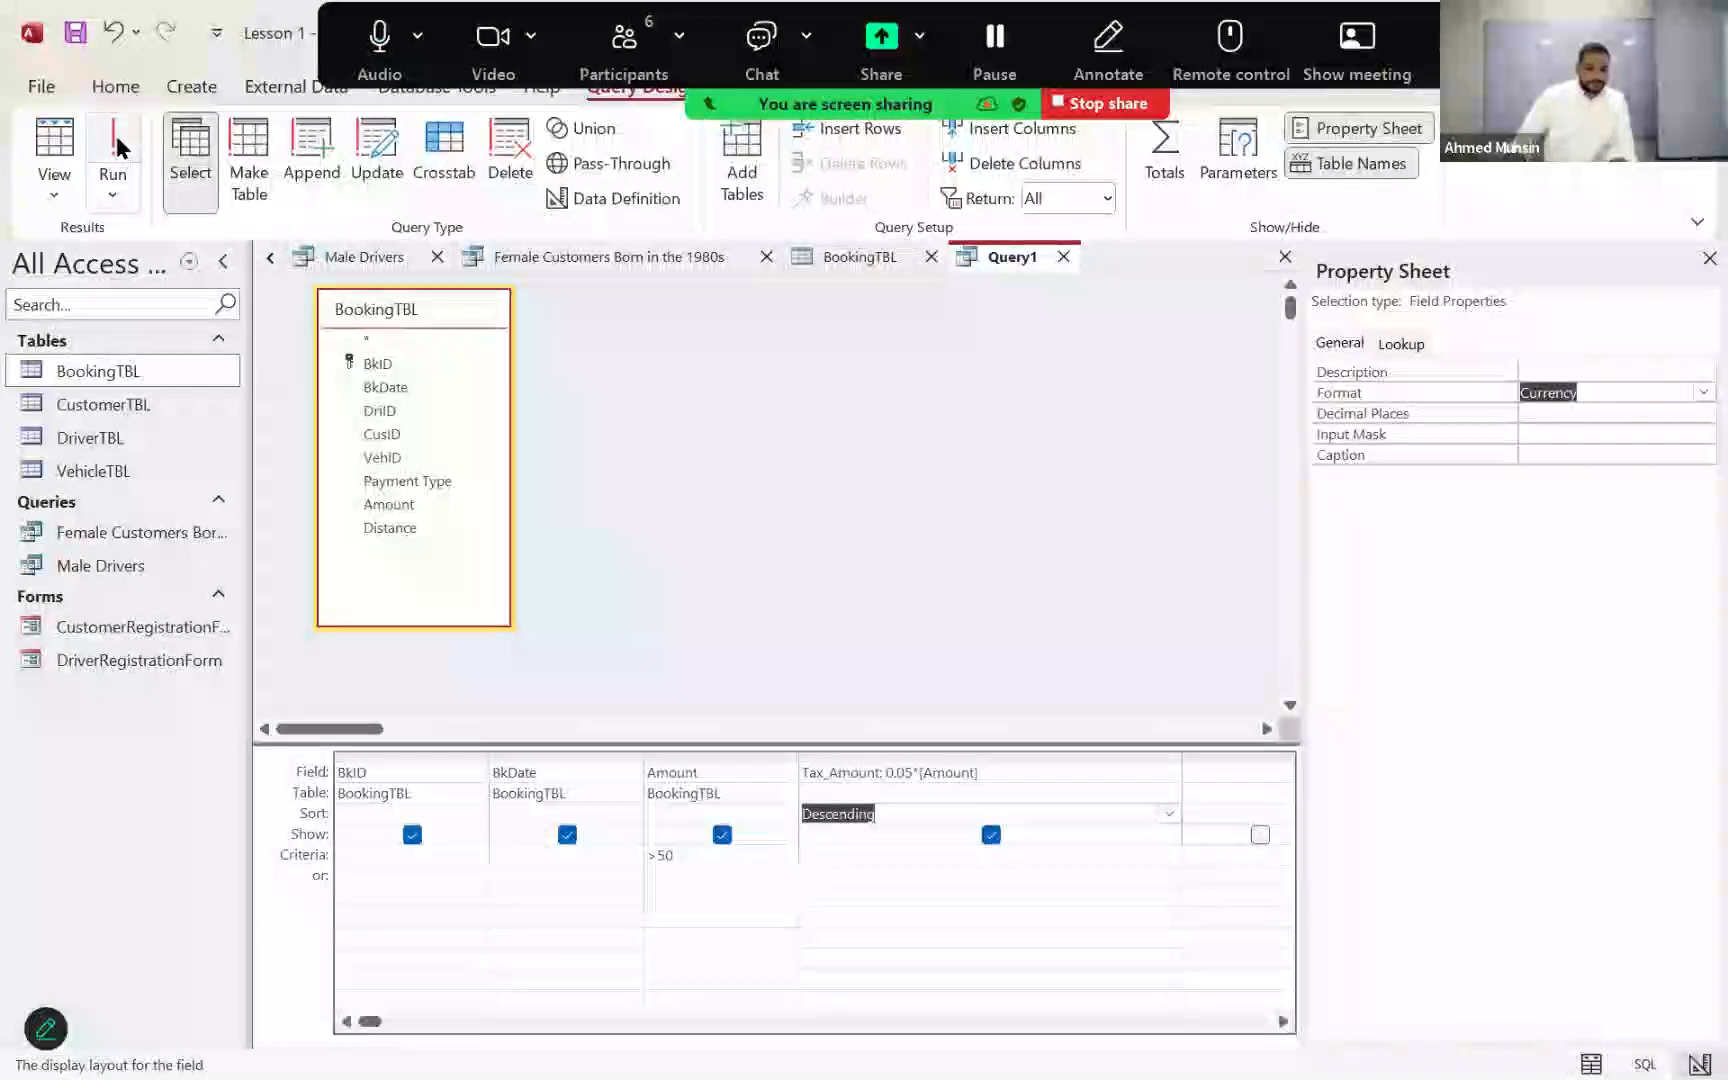
pyautogui.click(113, 150)
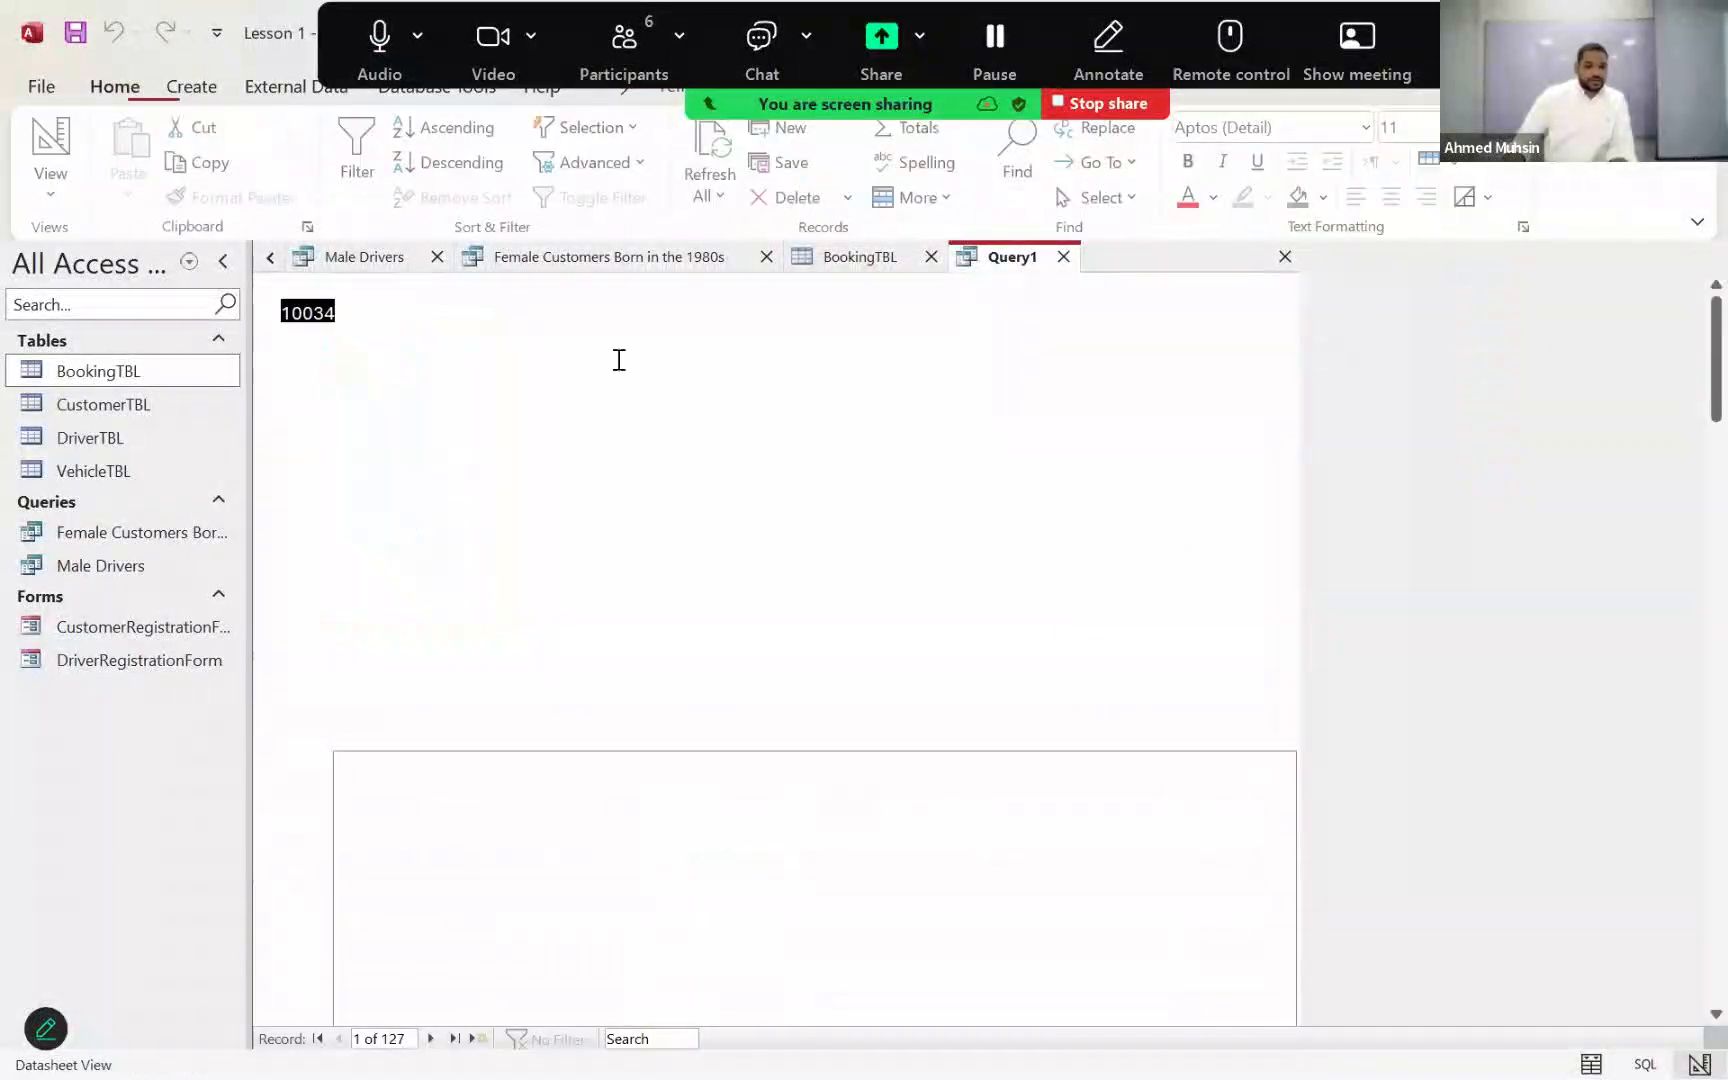